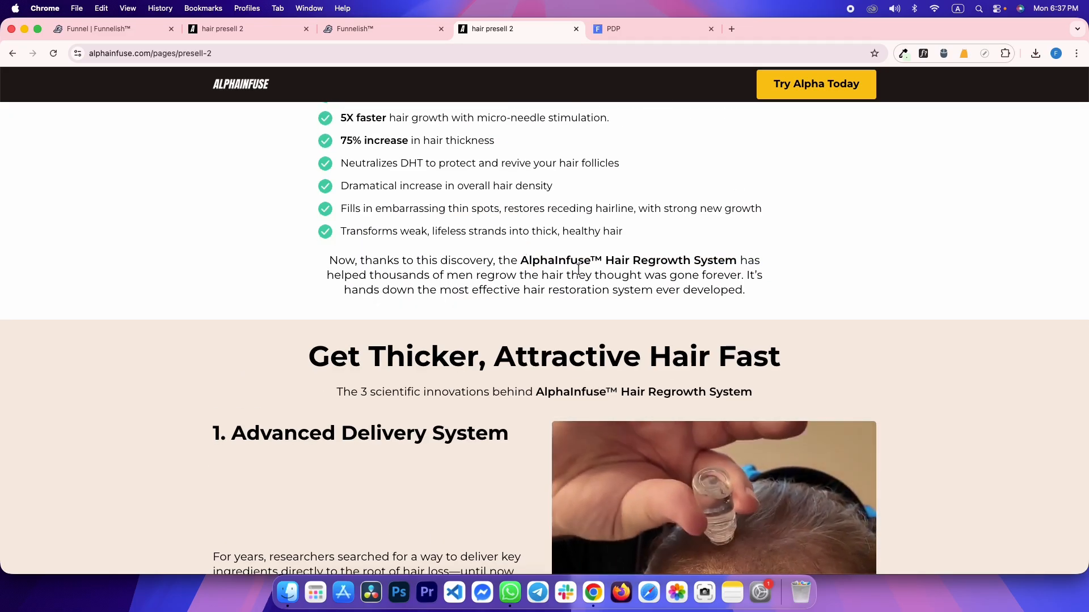
Drag an empty Section from Quick add below the page's closing paragraph
{"action": "key", "text": "ctrl+shift+Tab"}
{"action": "left_click", "coordinate": [259, 179]}
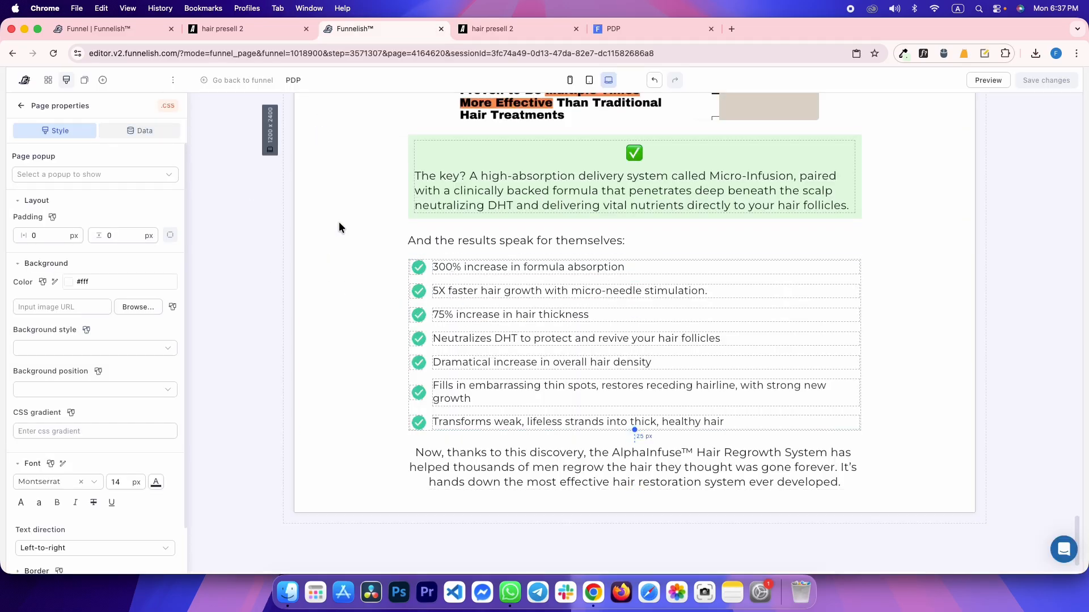
{"action": "left_click", "coordinate": [102, 80]}
{"action": "left_click_drag", "start_coordinate": [151, 208], "coordinate": [479, 444]}
Sample the reference section's beige background #F5EBE1 with the colour-picker extension
{"action": "key", "text": "ctrl+Tab"}
{"action": "left_click", "coordinate": [903, 54]}
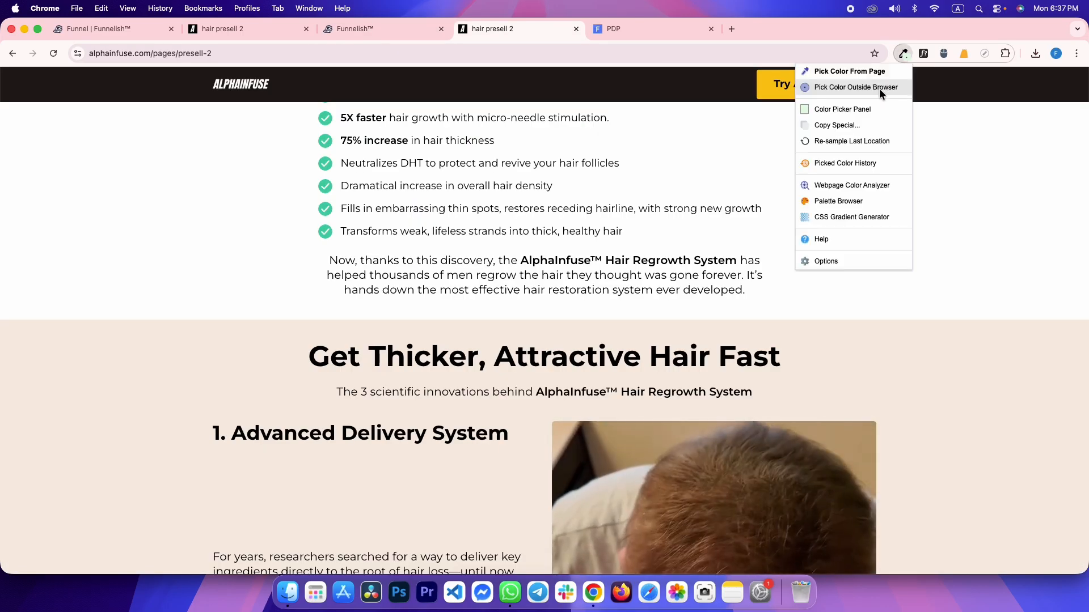
{"action": "left_click", "coordinate": [873, 71]}
{"action": "left_click", "coordinate": [906, 376]}
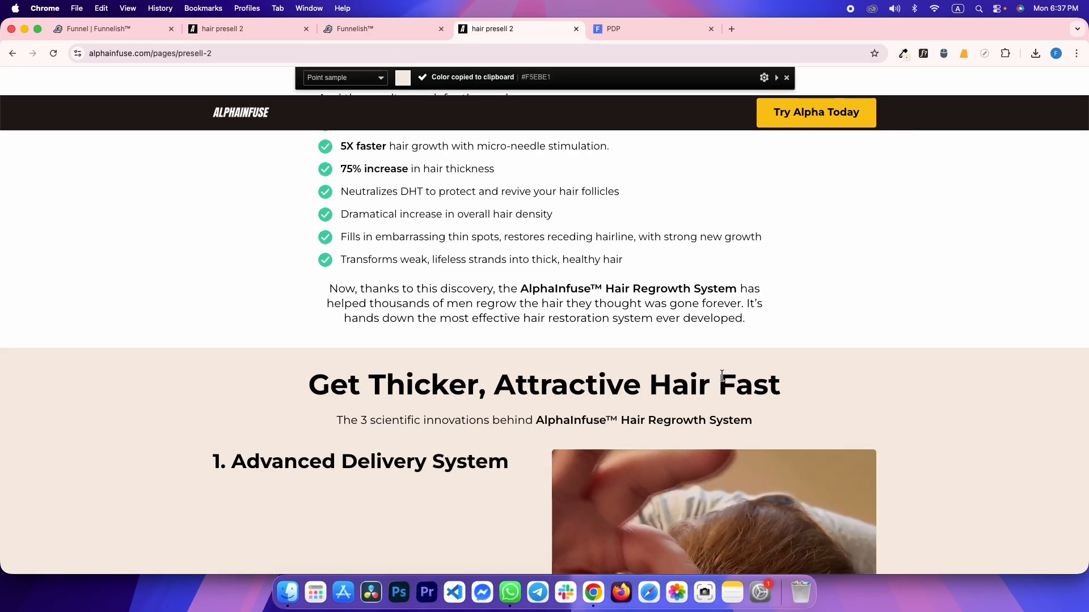
{"action": "key", "text": "ctrl+shift+Tab"}
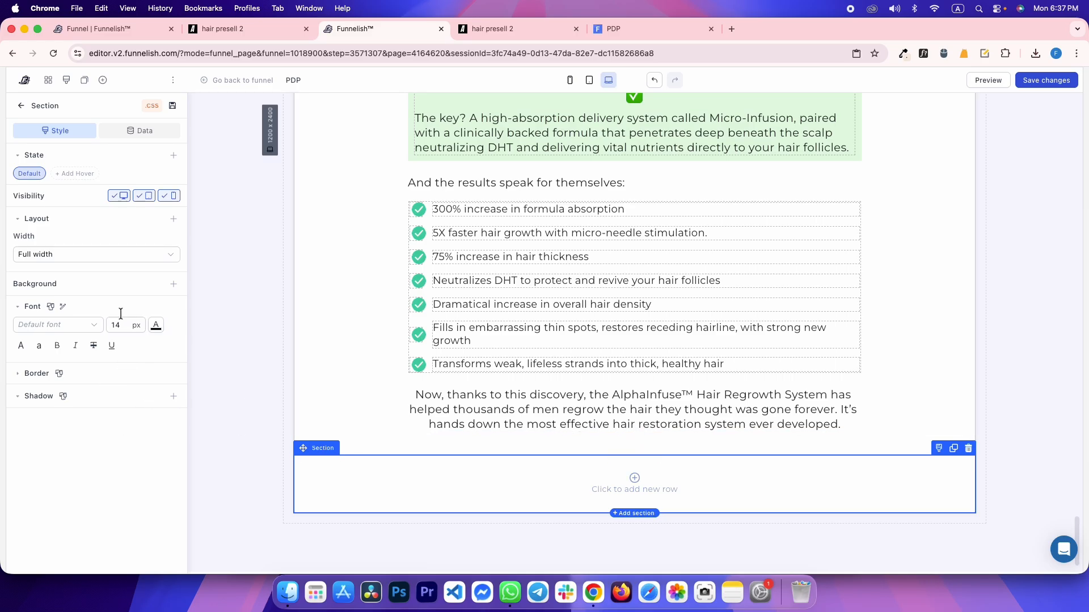
Give the new section a #F5EBE1 background, checking the reference section's spacing in DevTools
{"action": "left_click", "coordinate": [149, 324]}
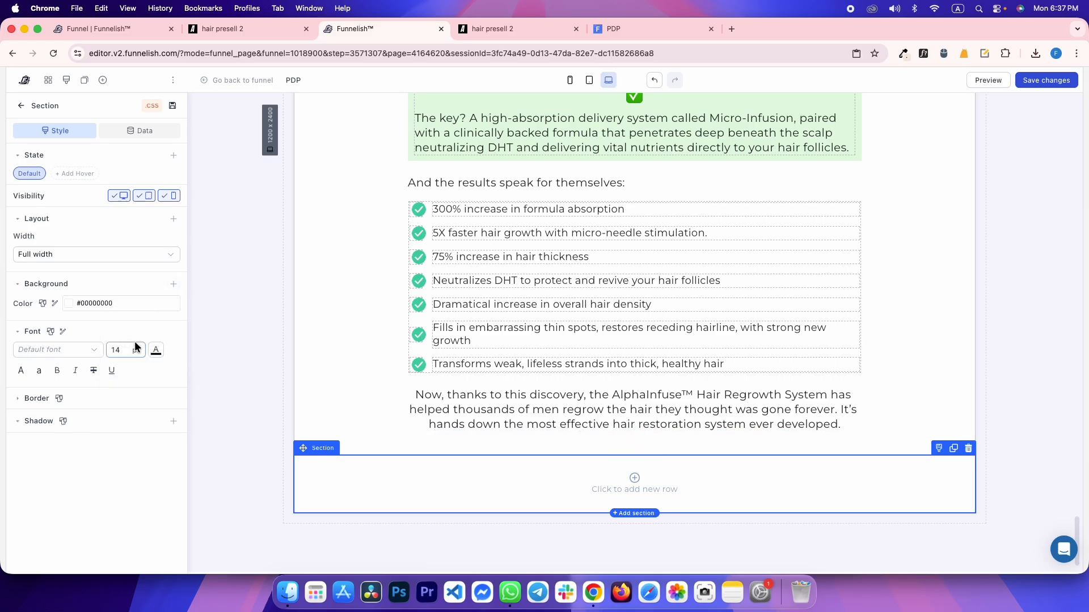
{"action": "left_click", "coordinate": [151, 307]}
{"action": "key", "text": "super+v"}
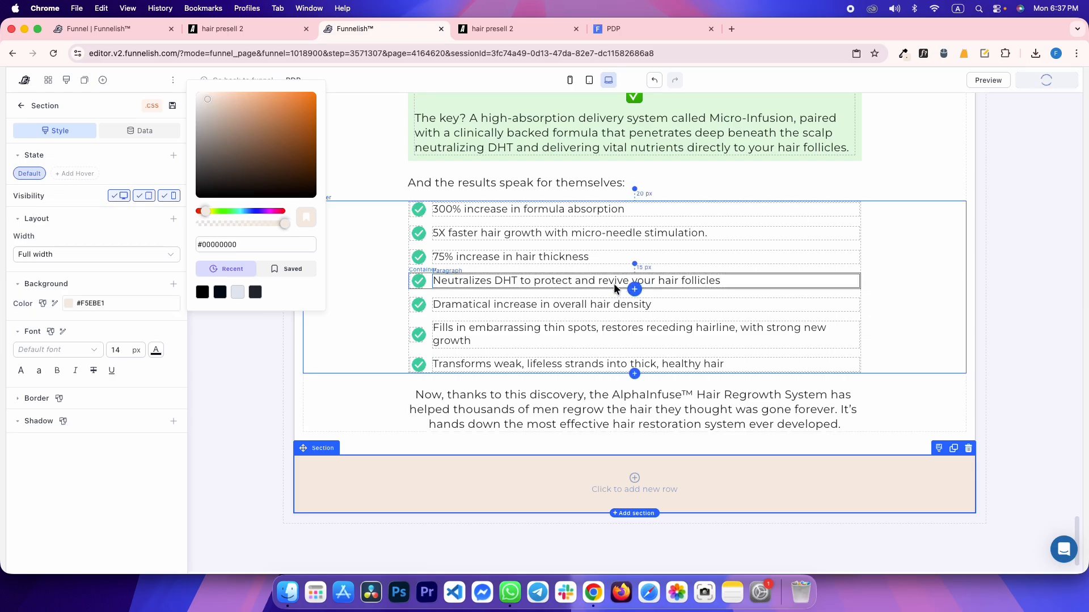
{"action": "key", "text": "ctrl+Tab"}
{"action": "scroll", "coordinate": [181, 283], "scroll_direction": "down", "scroll_amount": 3}
{"action": "right_click", "coordinate": [172, 197]}
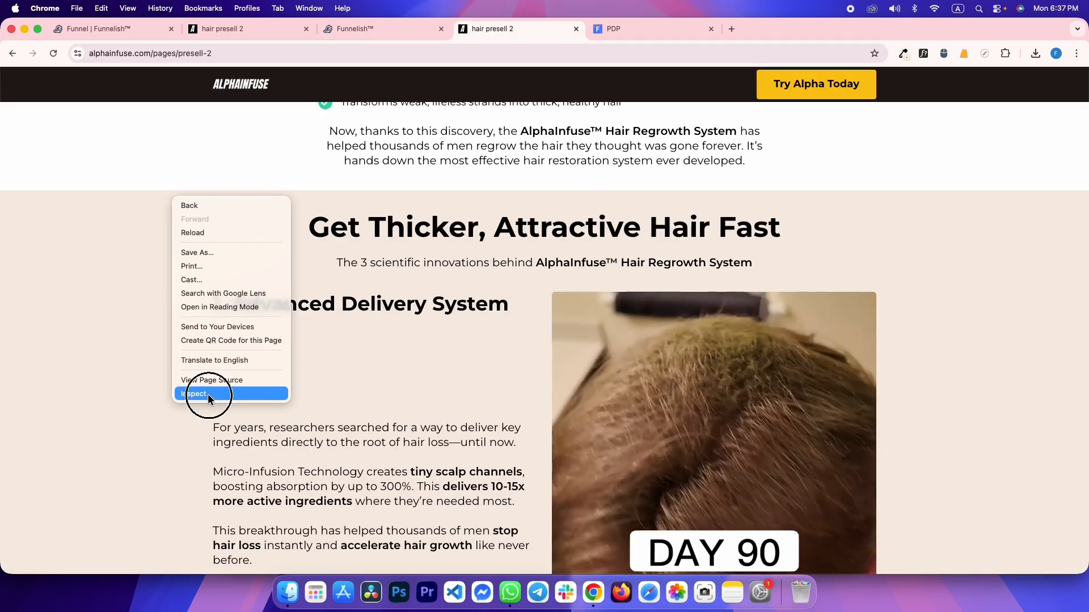
{"action": "left_click", "coordinate": [208, 394]}
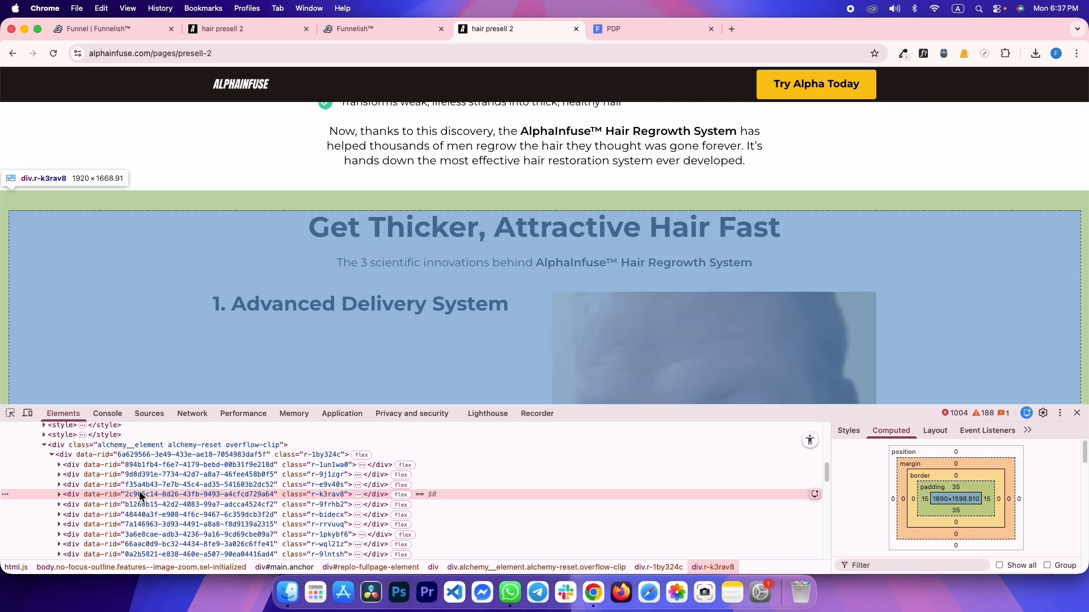
{"action": "key", "text": "super+alt+Left"}
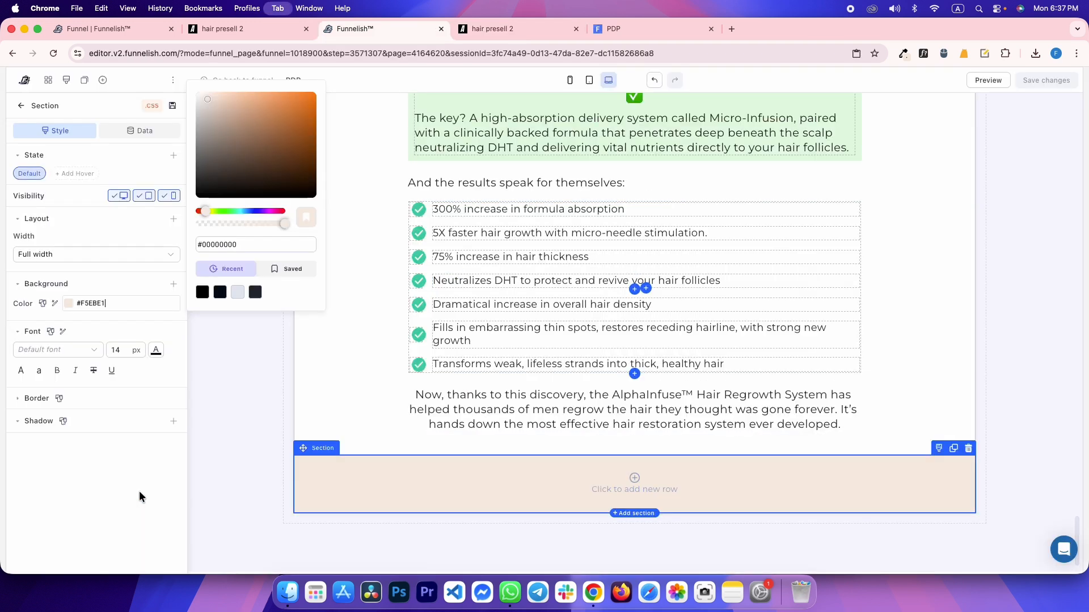
{"action": "left_click", "coordinate": [49, 255]}
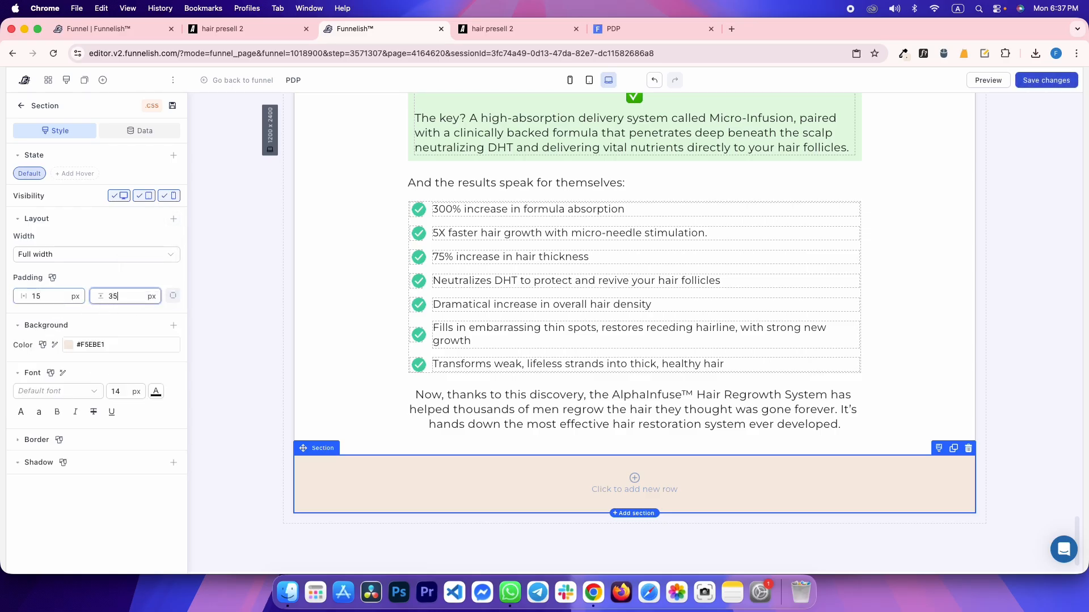
Copy the reference heading 'Get Thicker, Attractive Hair Fast' and inspect its font details
{"action": "key", "text": "super+alt+Right"}
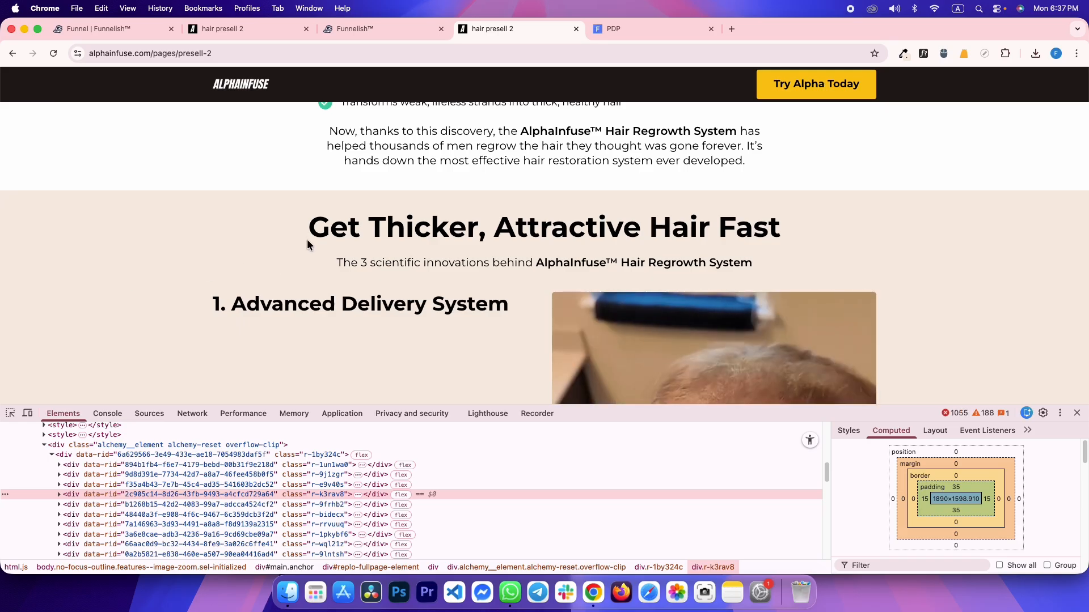
{"action": "left_click_drag", "start_coordinate": [313, 228], "coordinate": [726, 221]}
{"action": "right_click", "coordinate": [735, 228]}
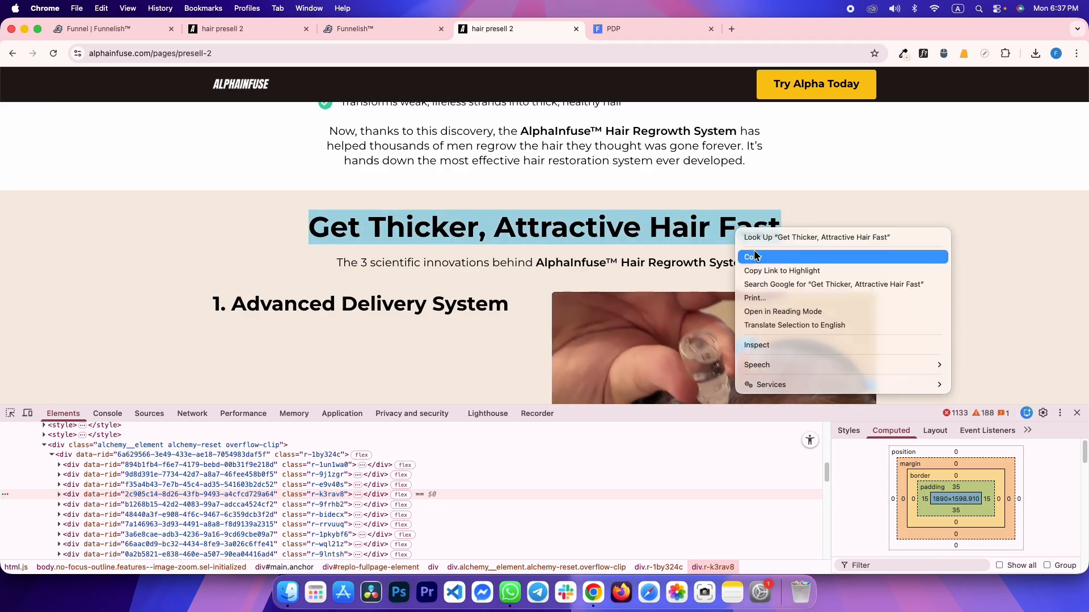
{"action": "left_click", "coordinate": [760, 256]}
{"action": "left_click", "coordinate": [10, 414]}
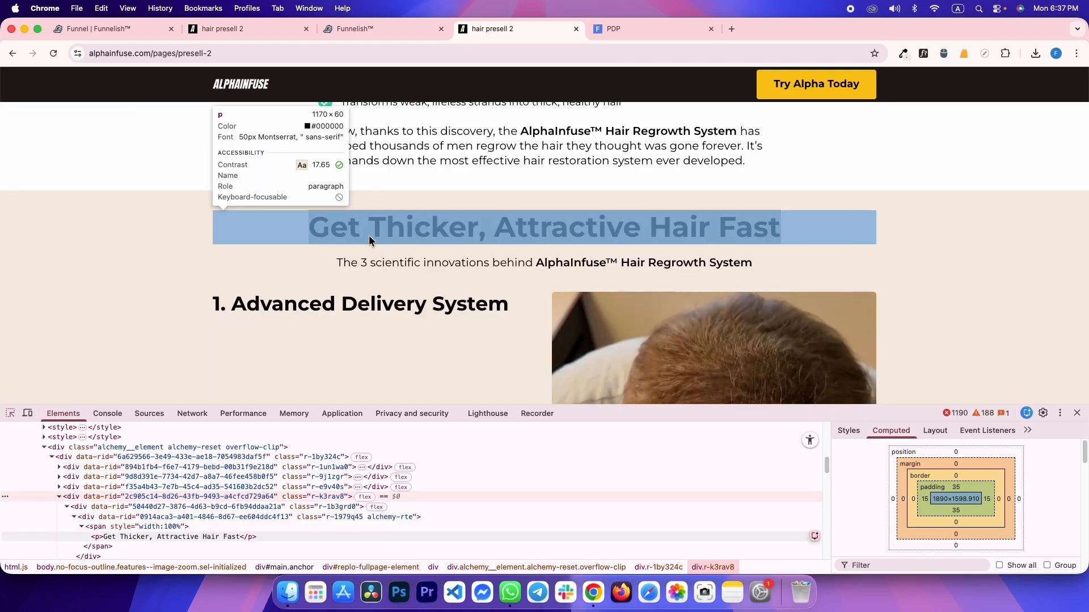
{"action": "left_click", "coordinate": [369, 240]}
{"action": "key", "text": "super+alt+Left"}
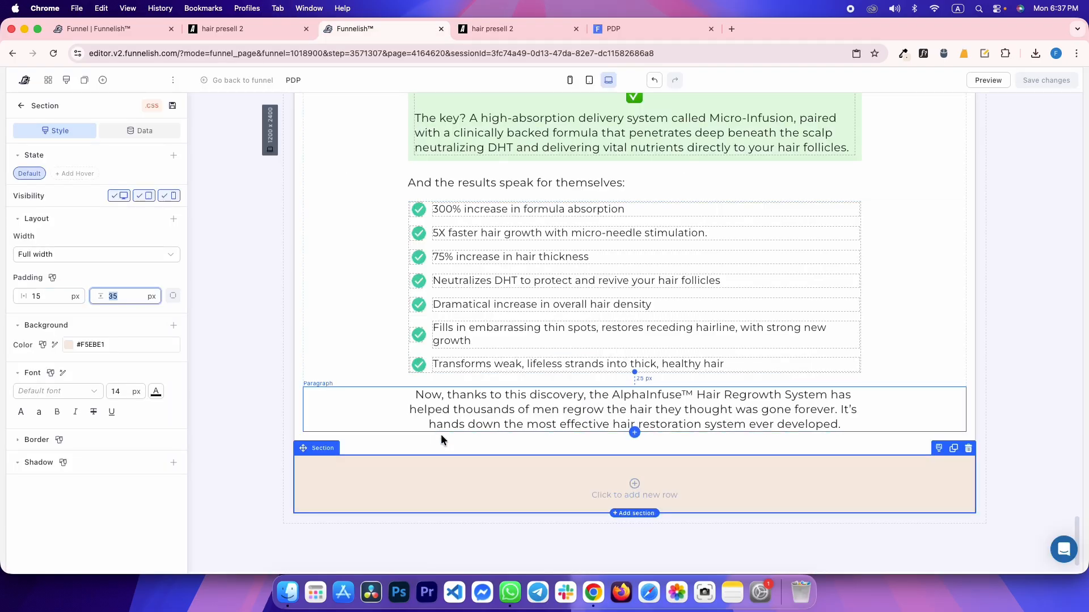
Add a one-column row containing a Paragraph to the empty section
{"action": "left_click", "coordinate": [531, 486]}
{"action": "left_click", "coordinate": [578, 513]}
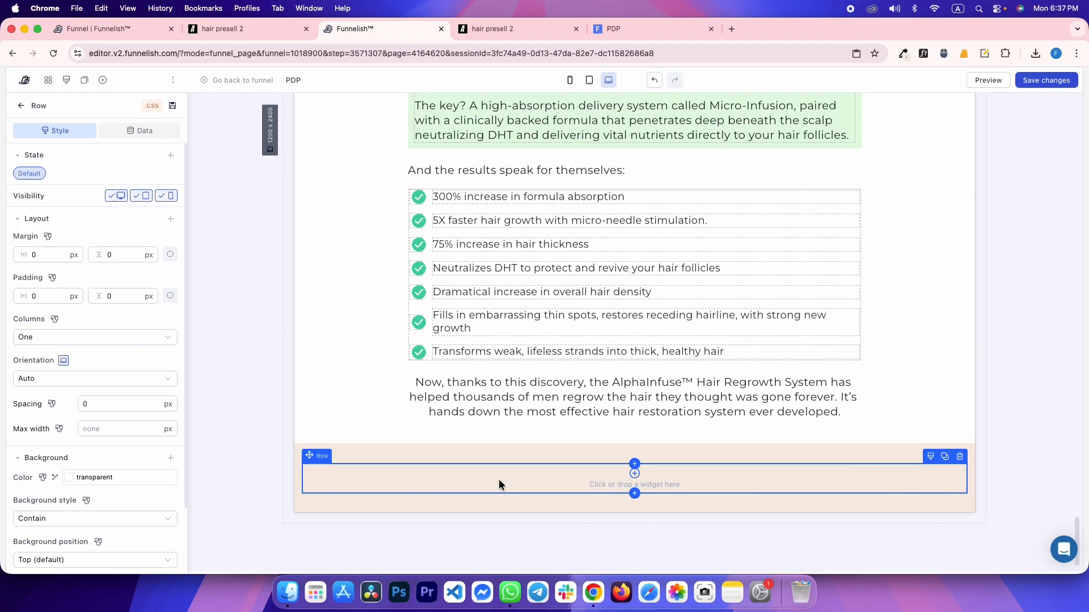
{"action": "left_click", "coordinate": [496, 480]}
{"action": "left_click", "coordinate": [204, 323]}
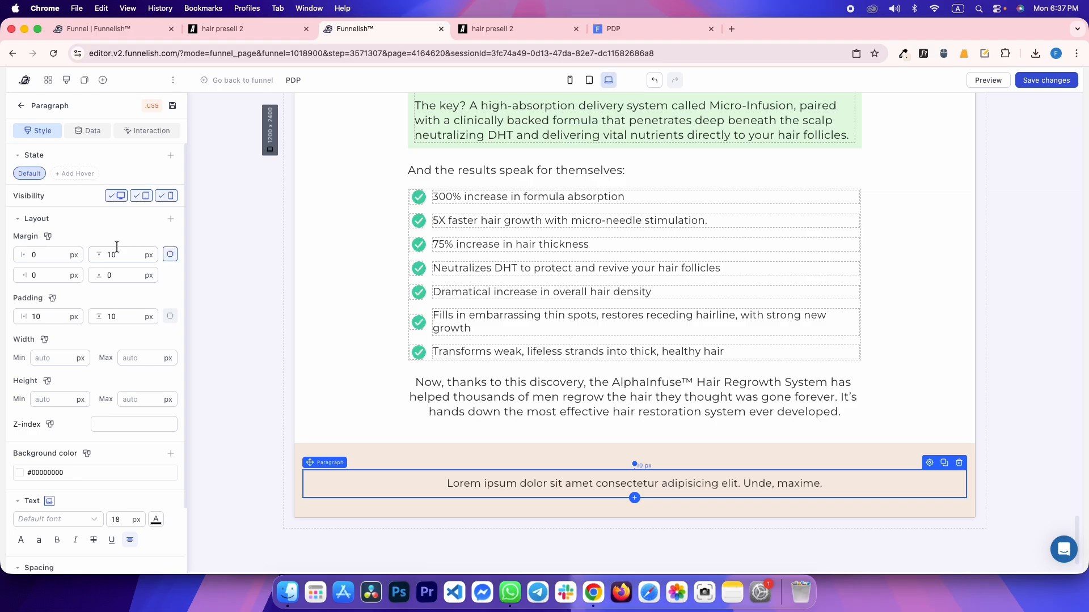
Zero the paragraph's margin and padding and make its text 50 px bold
{"action": "key", "text": "BackSpace"}
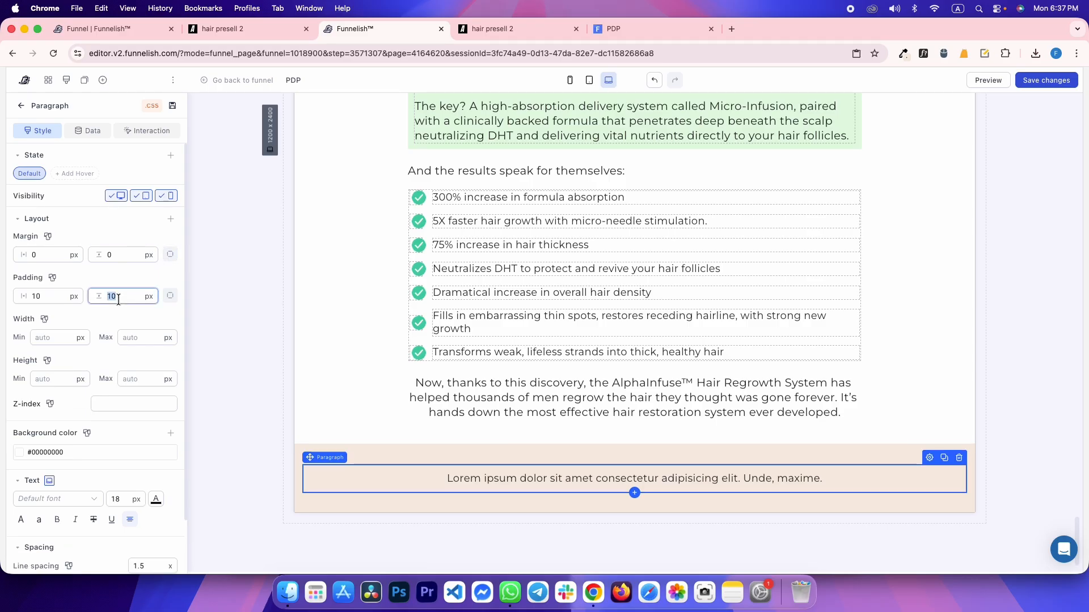
{"action": "key", "text": "BackSpace"}
{"action": "left_click", "coordinate": [63, 298]}
{"action": "type", "text": "50"}
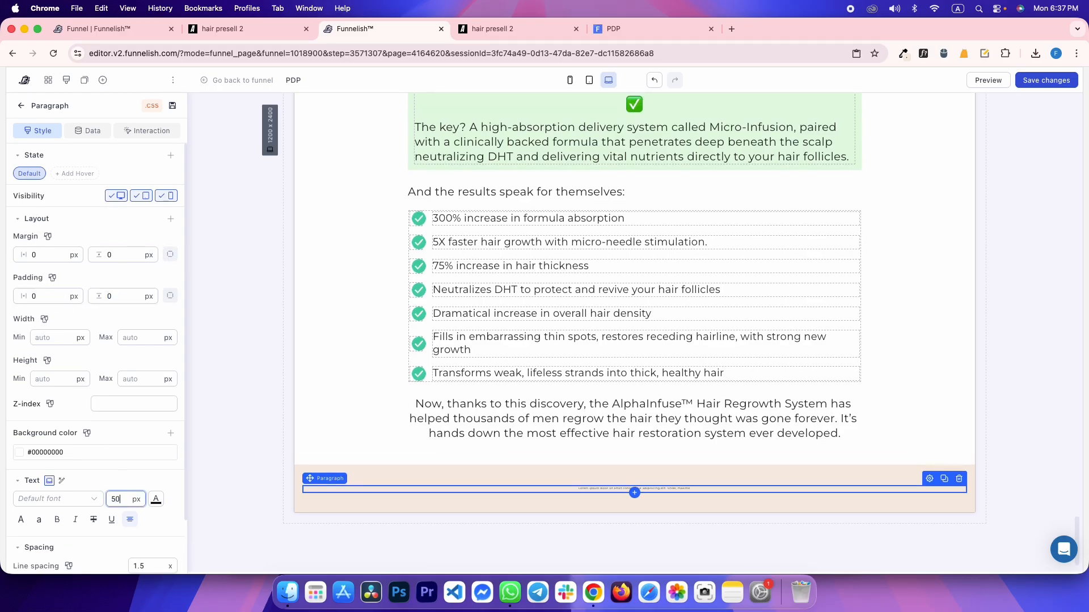
{"action": "left_click", "coordinate": [56, 520]}
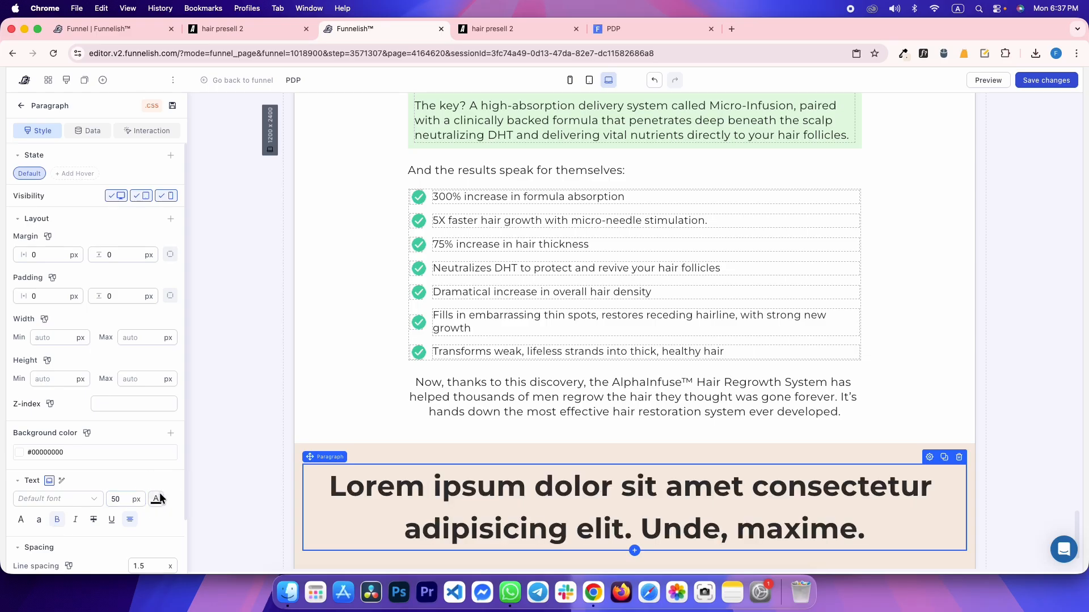
{"action": "left_click", "coordinate": [156, 499]}
Replace the placeholder text with 'Get Thicker, Attractive Hair Fast'
{"action": "triple_click", "coordinate": [485, 501]}
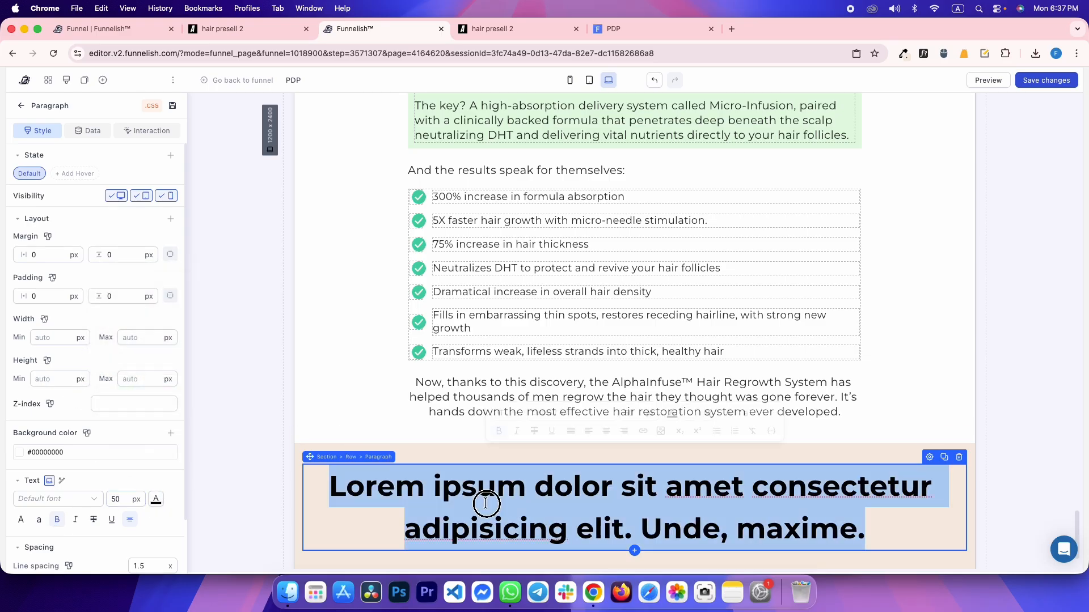
{"action": "key", "text": "cmd+v"}
{"action": "key", "text": "ctrl+Tab"}
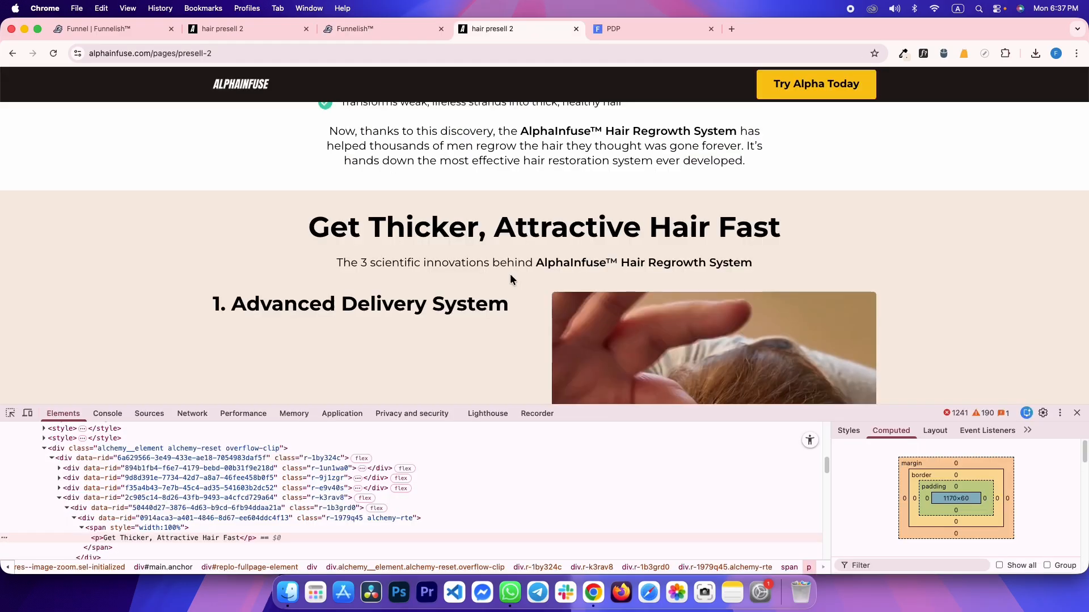
Set the heading's line height to 1.2 to match the reference's 120%
{"action": "left_click", "coordinate": [849, 431]}
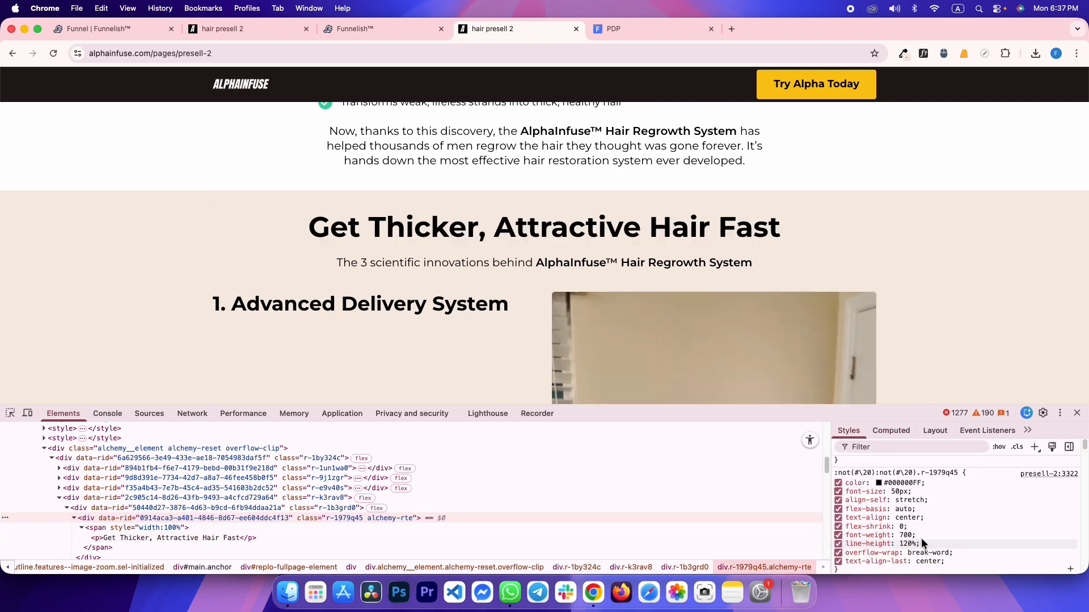
{"action": "key", "text": "ctrl+shift+Tab"}
{"action": "type", "text": "1.2"}
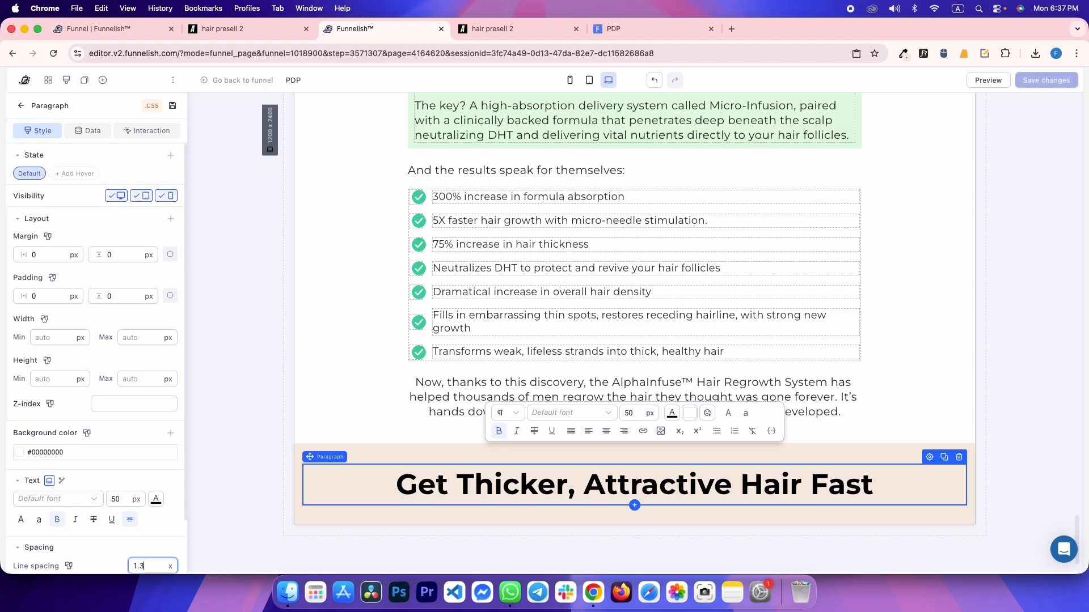
Check the reference heading's 27px font size in DevTools' mobile preview
{"action": "key", "text": "ctrl+shift+Tab"}
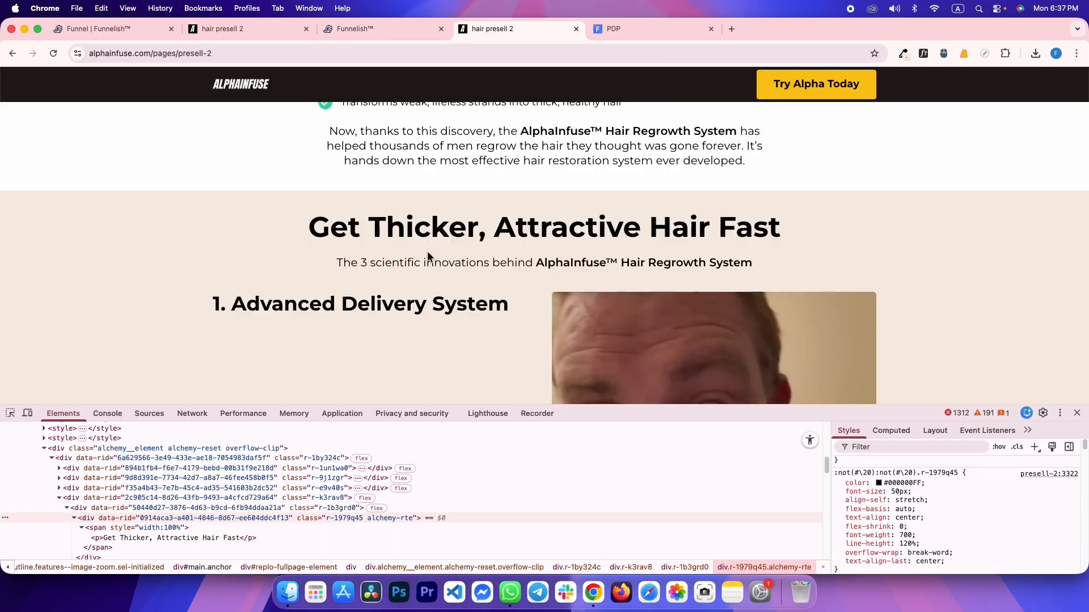
{"action": "key", "text": "super+shift+m"}
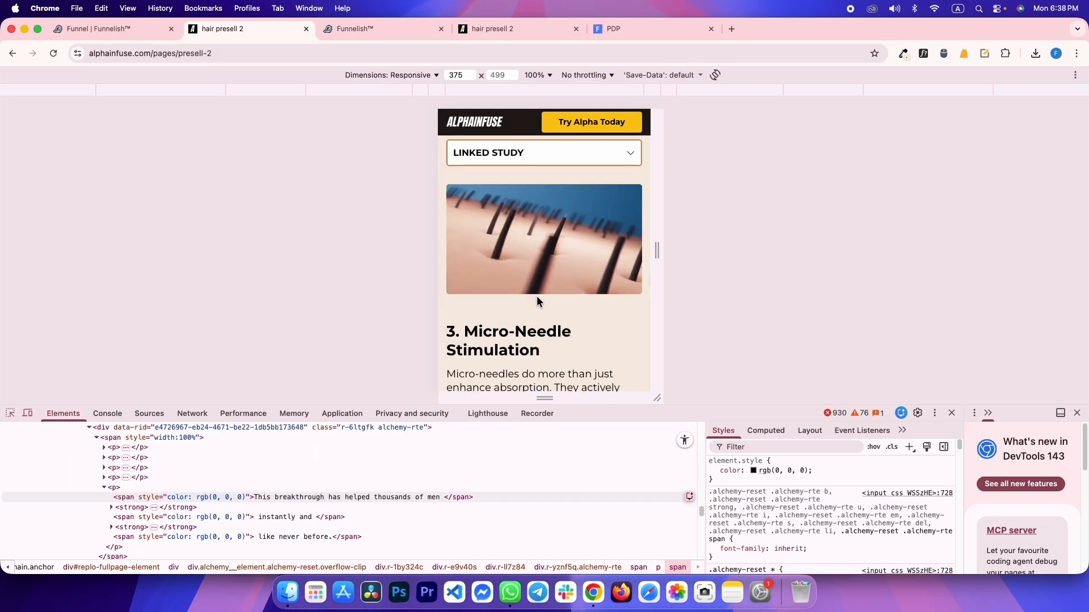
{"action": "scroll", "coordinate": [537, 298], "scroll_direction": "up", "scroll_amount": 6}
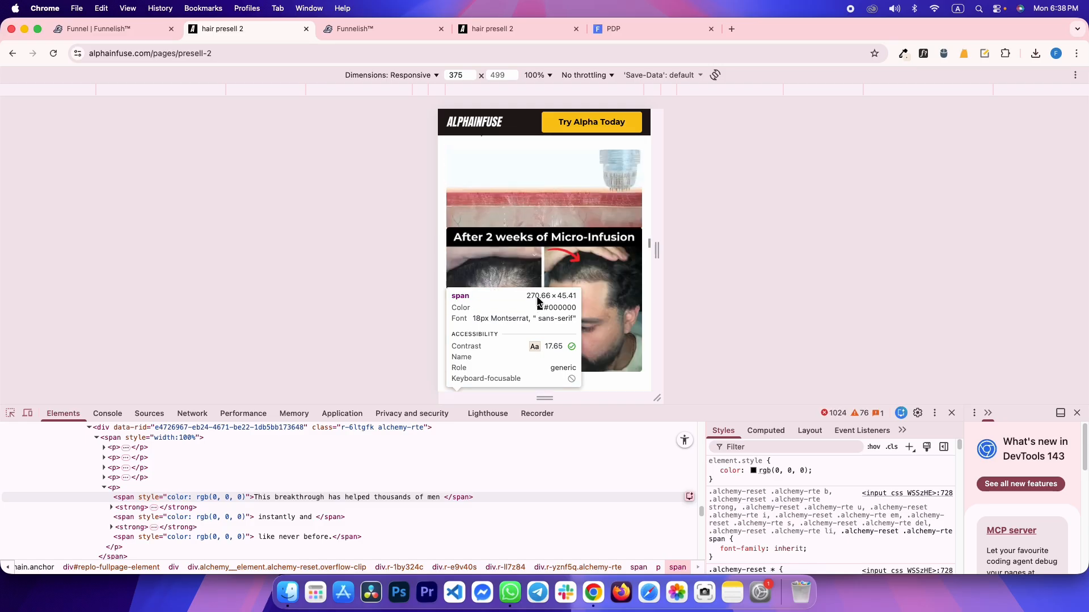
{"action": "scroll", "coordinate": [516, 315], "scroll_direction": "down", "scroll_amount": 2}
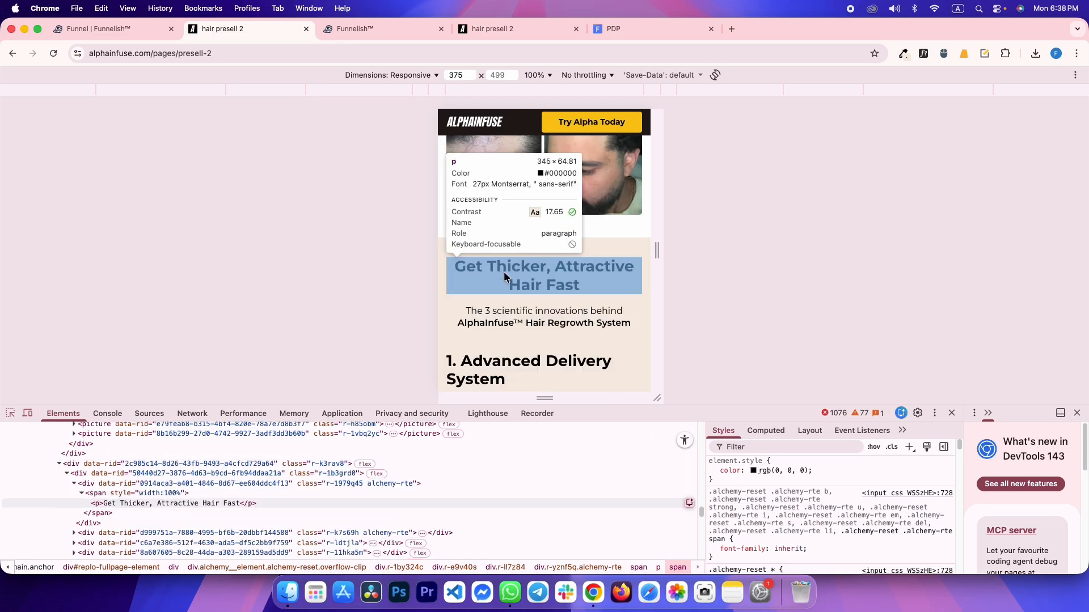
{"action": "key", "text": "ctrl+Tab"}
{"action": "key", "text": "ctrl+Tab"}
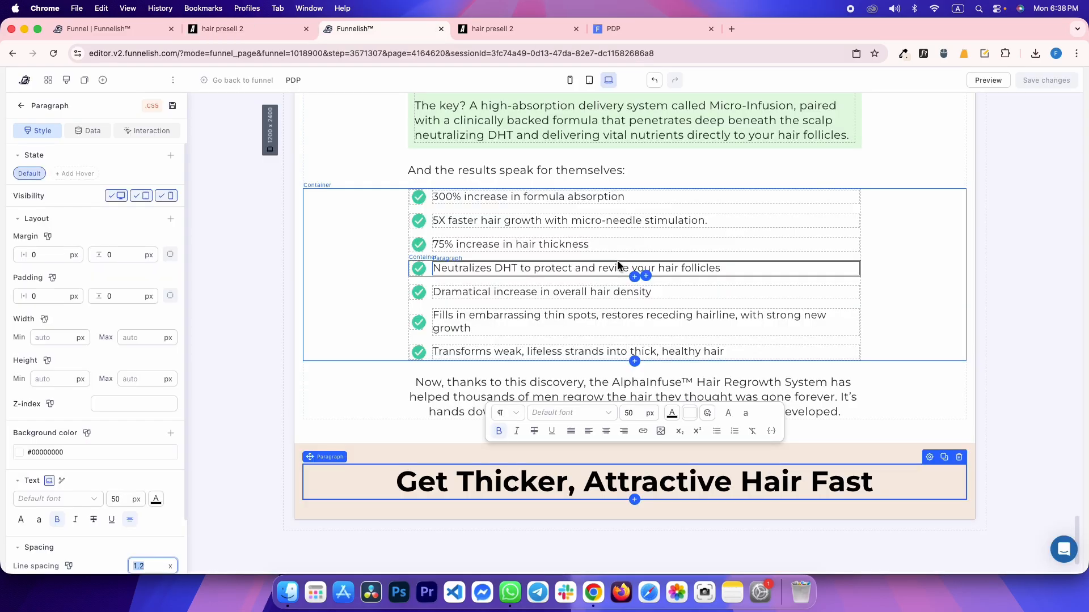
{"action": "key", "text": "ctrl+shift+Tab"}
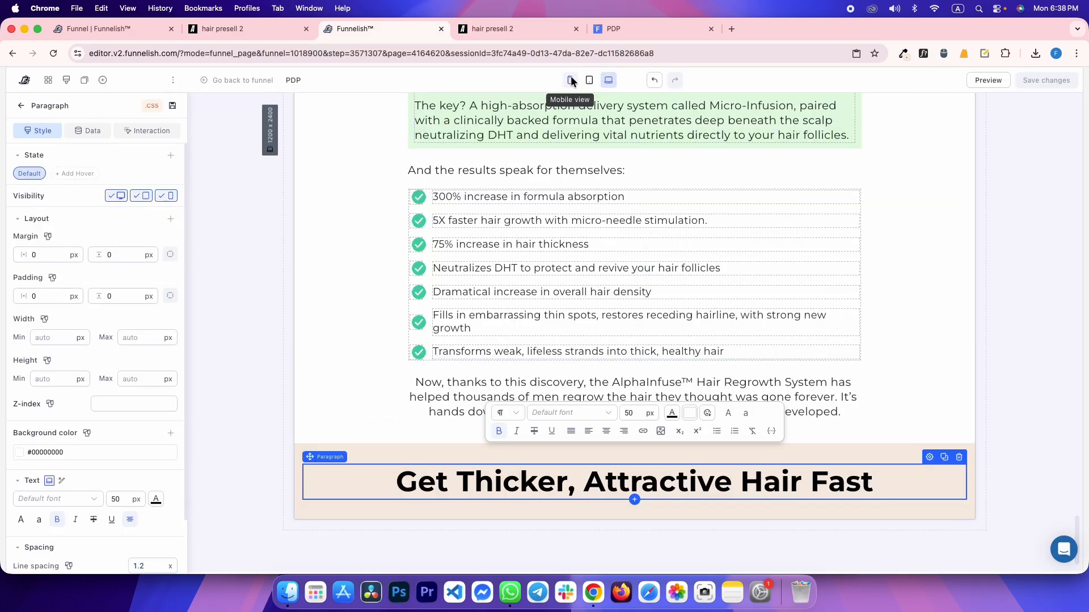
Set the heading to 27 px in the mobile layout, then confirm it stays 50 px on desktop
{"action": "left_click", "coordinate": [571, 82]}
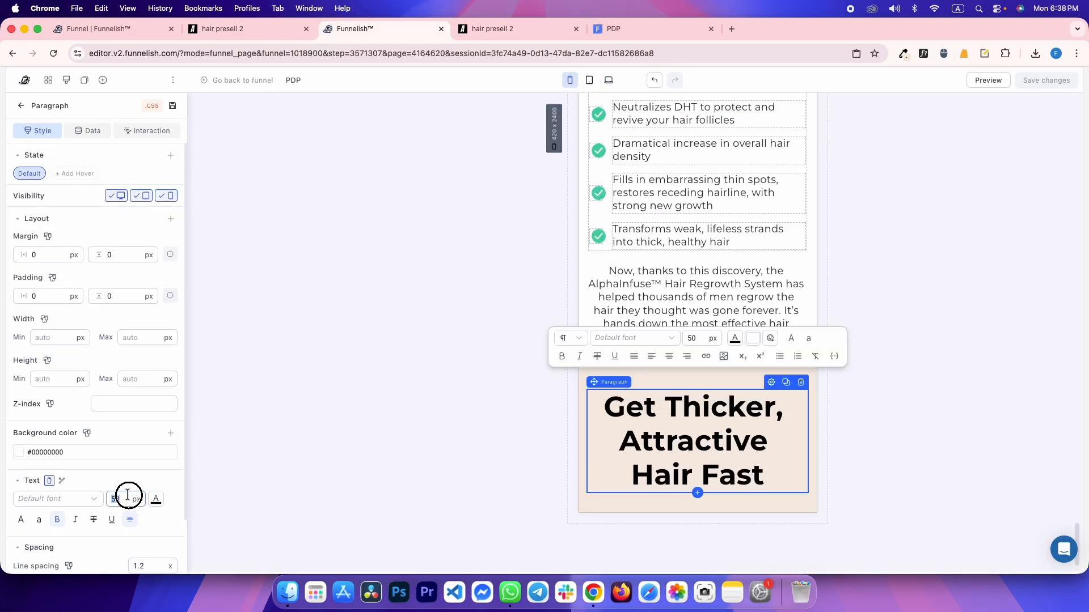
{"action": "type", "text": "27"}
{"action": "left_click", "coordinate": [505, 180]}
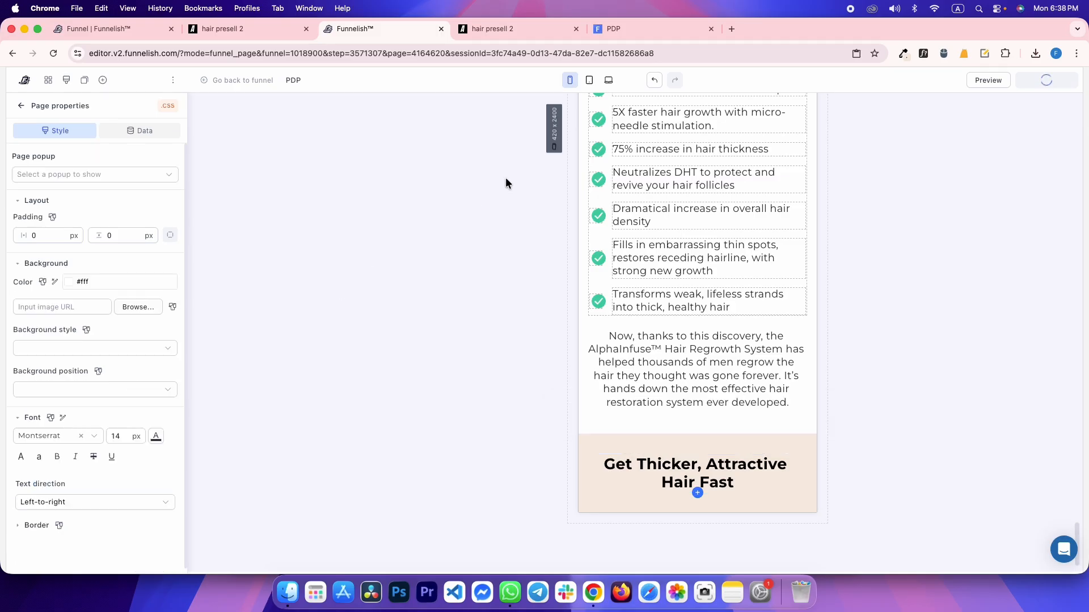
{"action": "left_click", "coordinate": [609, 81]}
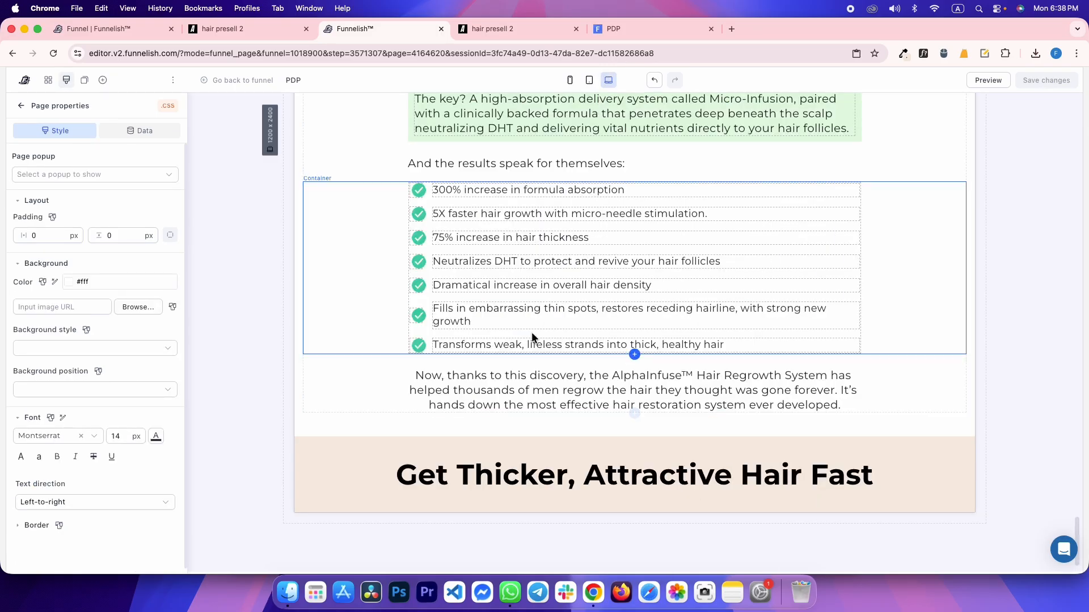
{"action": "left_click", "coordinate": [436, 477]}
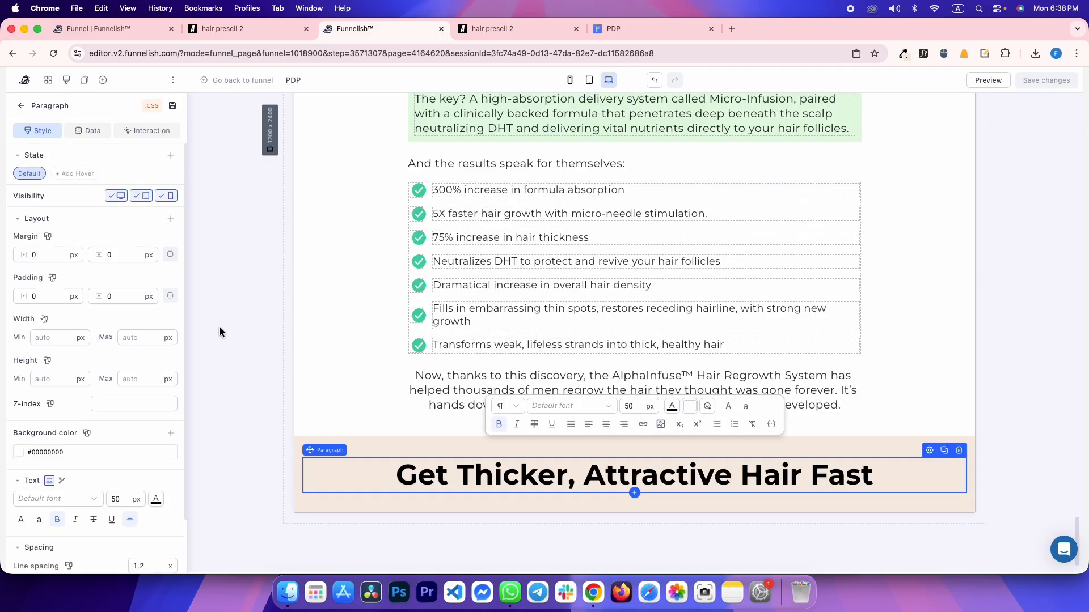
{"action": "left_click", "coordinate": [220, 331]}
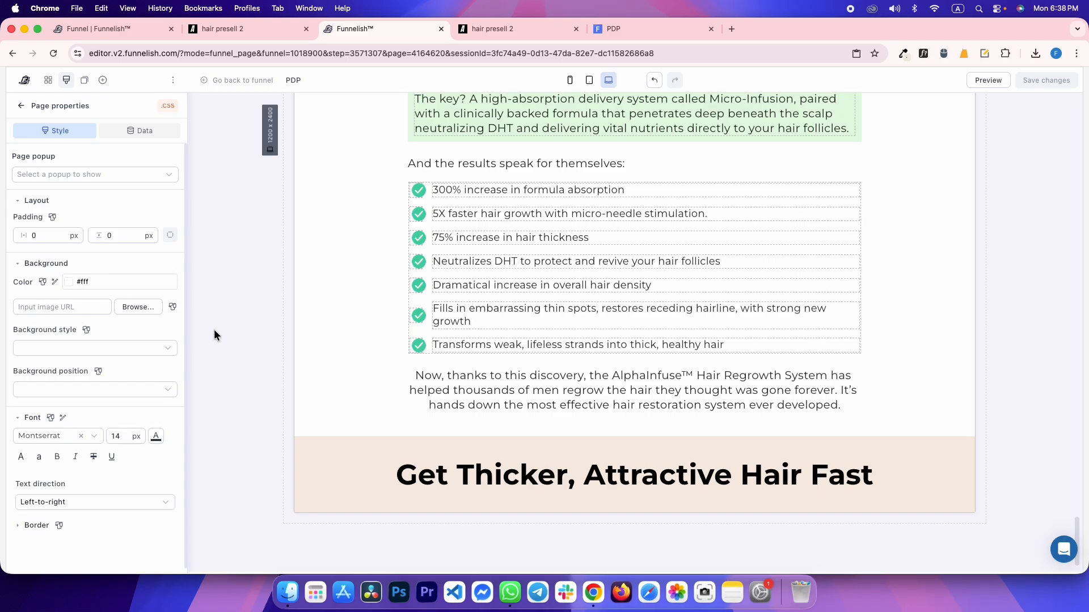
Select the reference subtitle and inspect it: 20px Montserrat text with a 20px top margin
{"action": "left_click", "coordinate": [517, 29]}
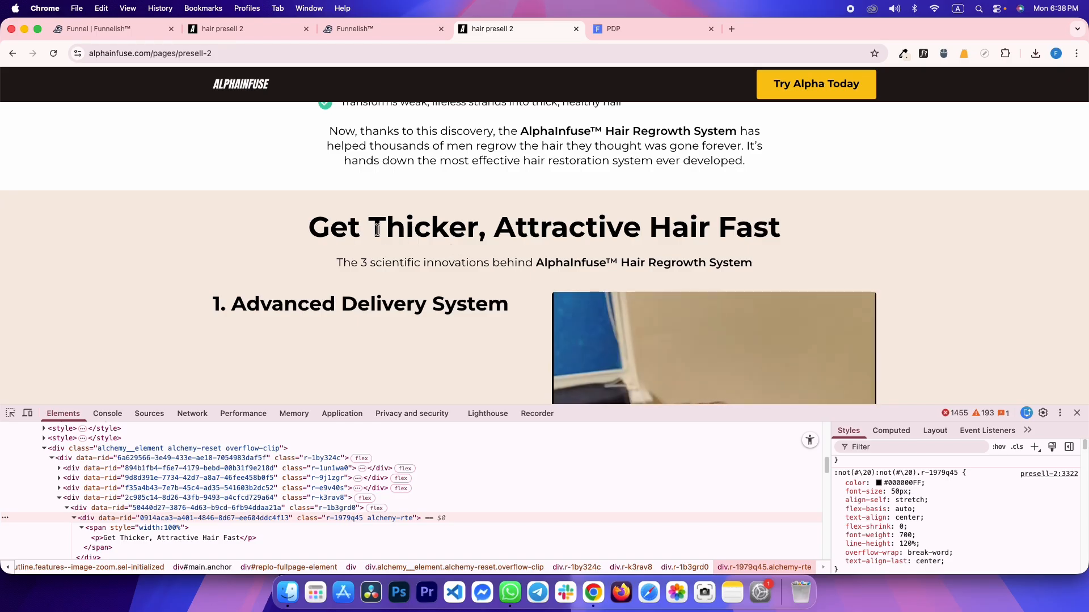
{"action": "key", "text": "ctrl+shift+Tab"}
{"action": "key", "text": "ctrl+Tab"}
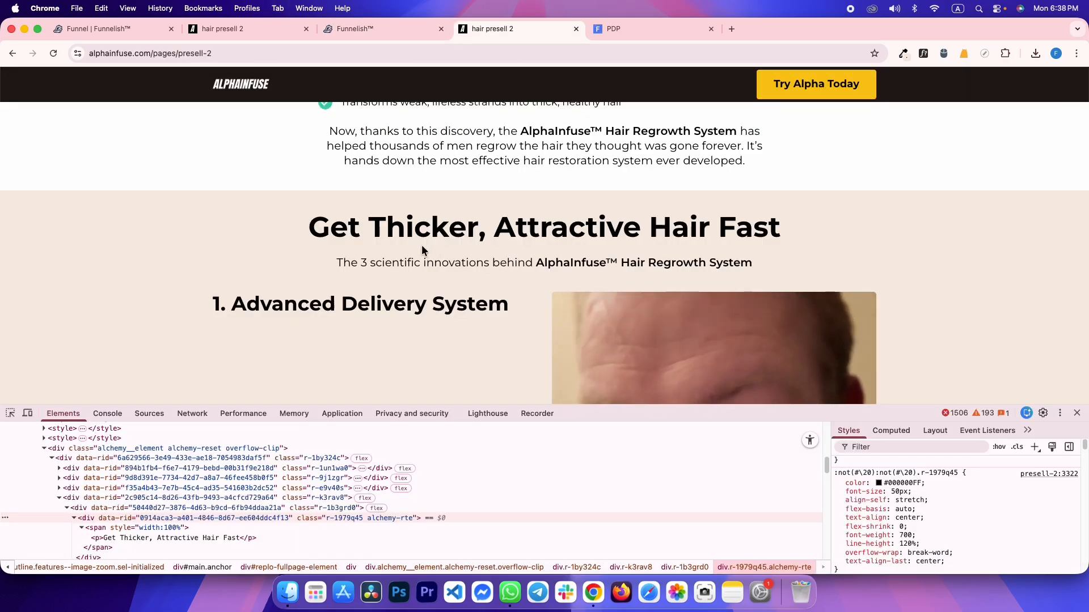
{"action": "left_click_drag", "start_coordinate": [756, 264], "coordinate": [338, 261]}
{"action": "key", "text": "super+c"}
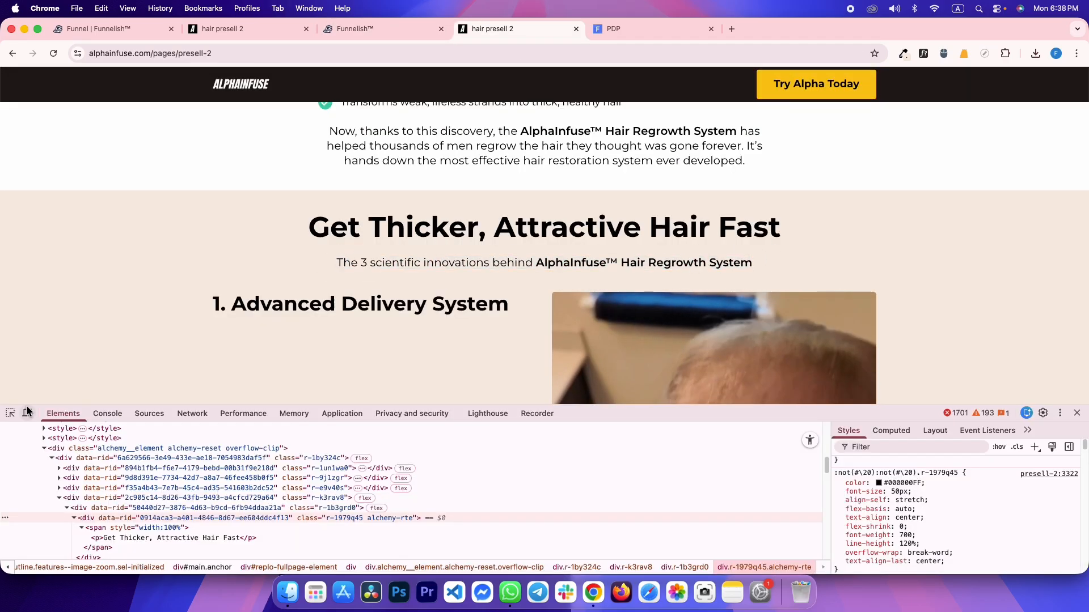
{"action": "left_click", "coordinate": [10, 413]}
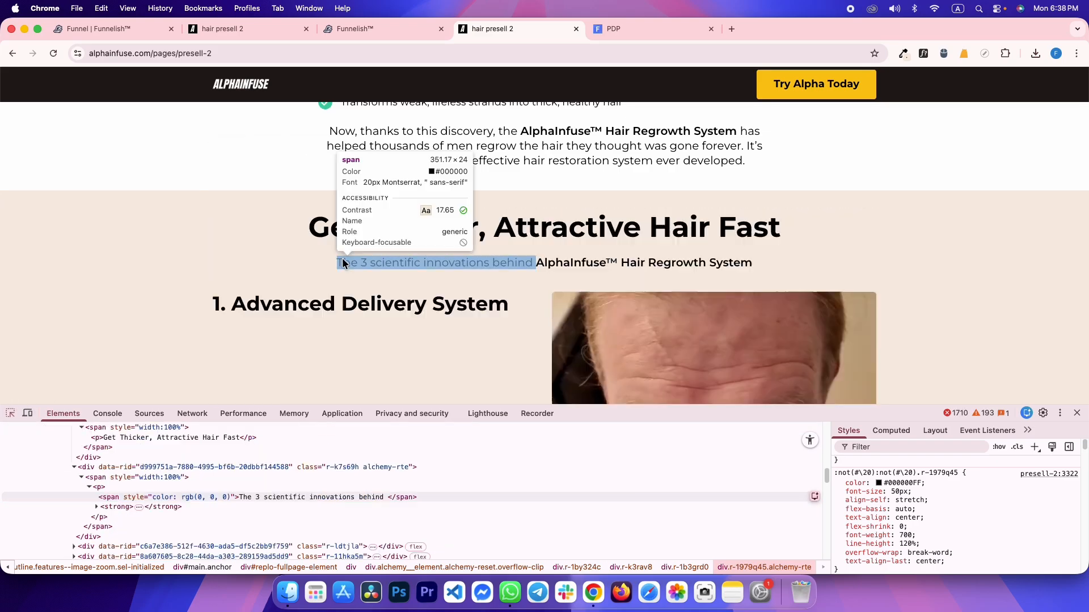
{"action": "left_click", "coordinate": [343, 264]}
{"action": "left_click", "coordinate": [163, 478]}
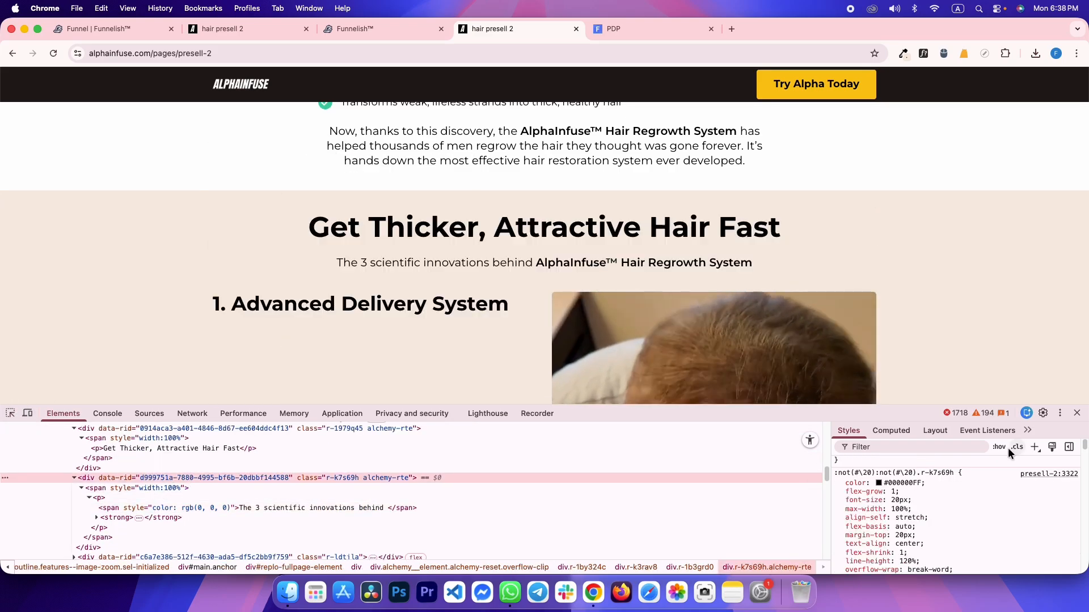
{"action": "left_click", "coordinate": [902, 437]}
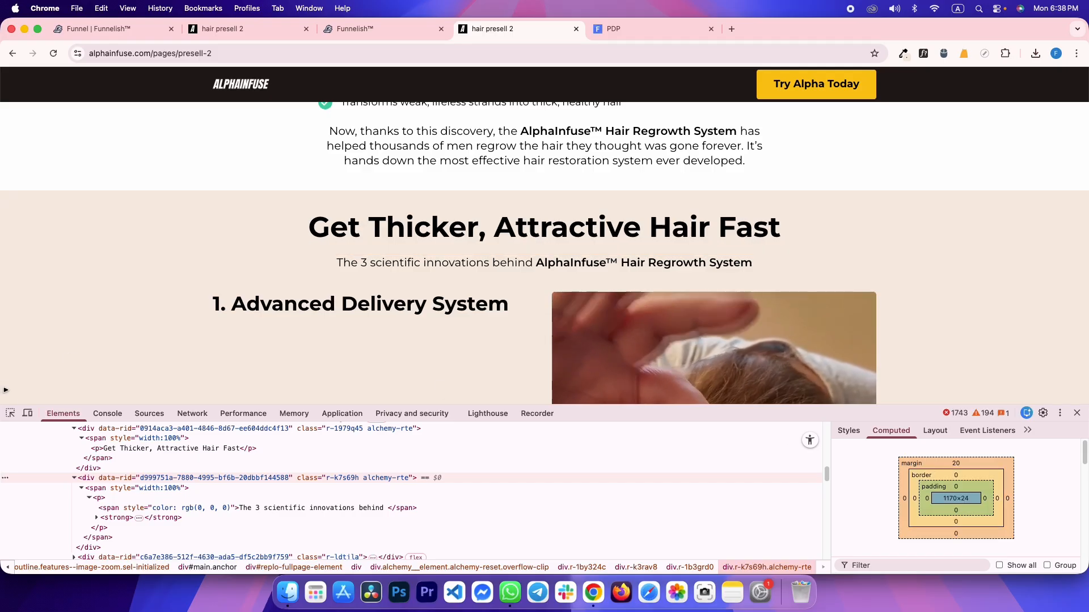
{"action": "left_click", "coordinate": [10, 412]}
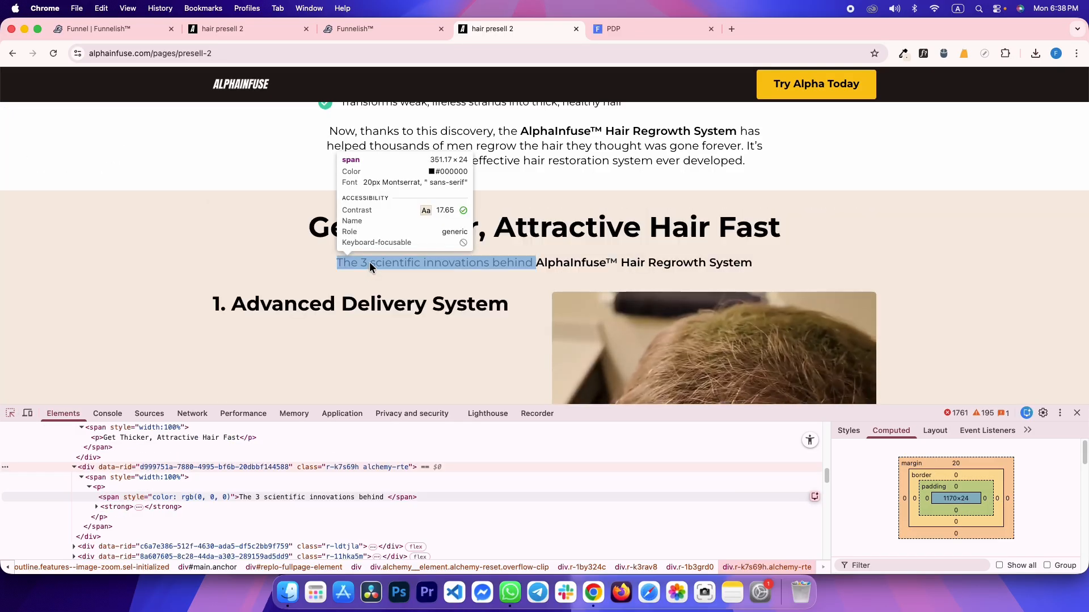
{"action": "left_click", "coordinate": [369, 264]}
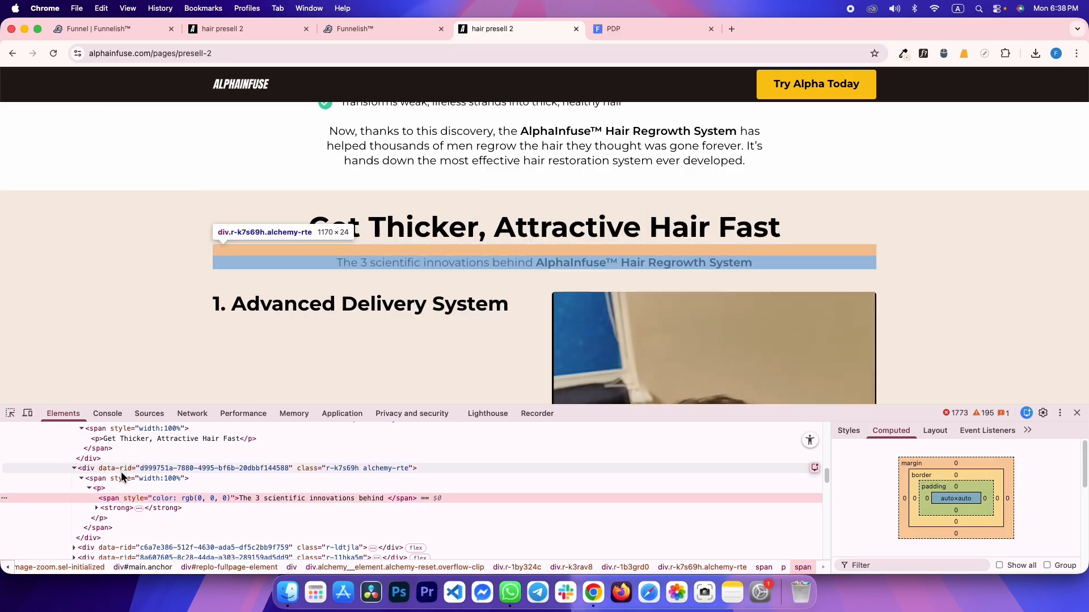
{"action": "key", "text": "ctrl+shift+Tab"}
Clone a paragraph under the heading as the AlphaInfuse™ subtitle line with a 20 px top margin
{"action": "left_click", "coordinate": [639, 393]}
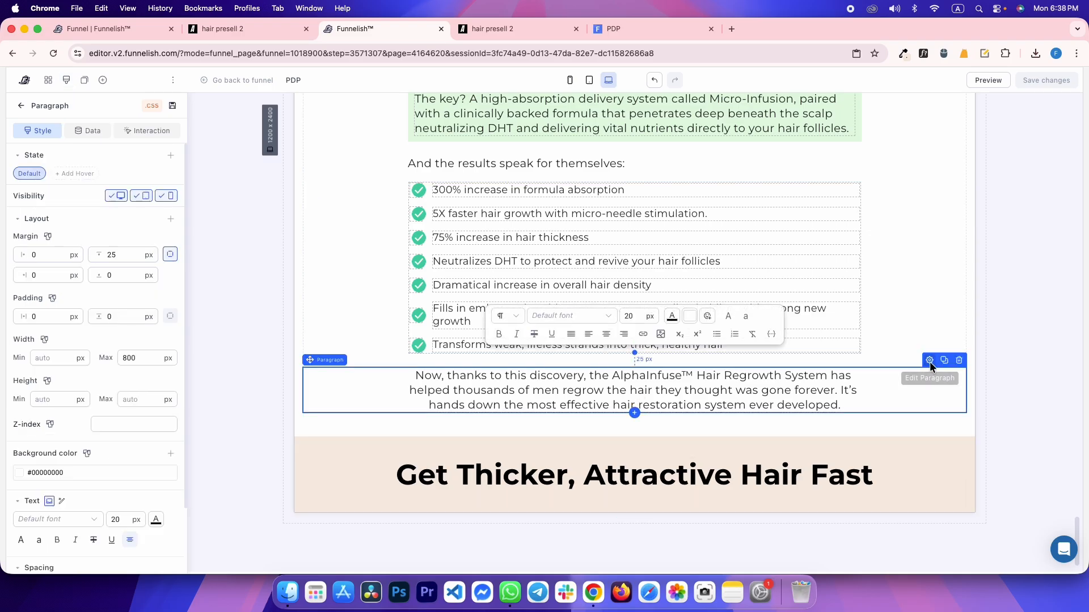
{"action": "left_click", "coordinate": [944, 363]}
{"action": "mouse_move", "coordinate": [588, 452]}
{"action": "left_mouse_down"}
{"action": "mouse_move", "coordinate": [535, 464]}
{"action": "mouse_move", "coordinate": [560, 425]}
{"action": "mouse_move", "coordinate": [547, 496]}
{"action": "left_mouse_up"}
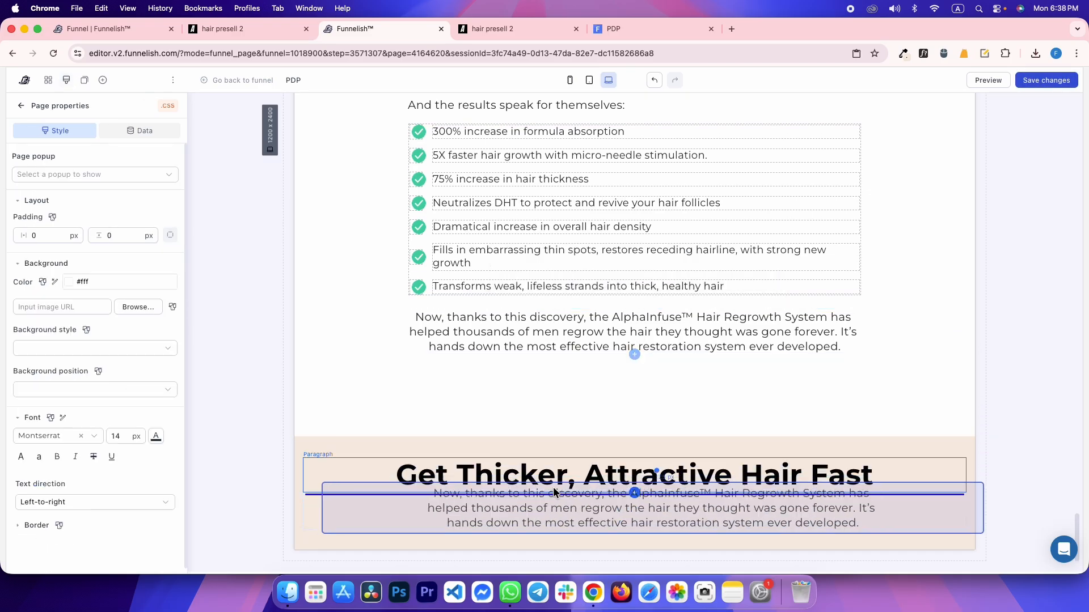
{"action": "triple_click", "coordinate": [523, 485]}
{"action": "key", "text": "super+v"}
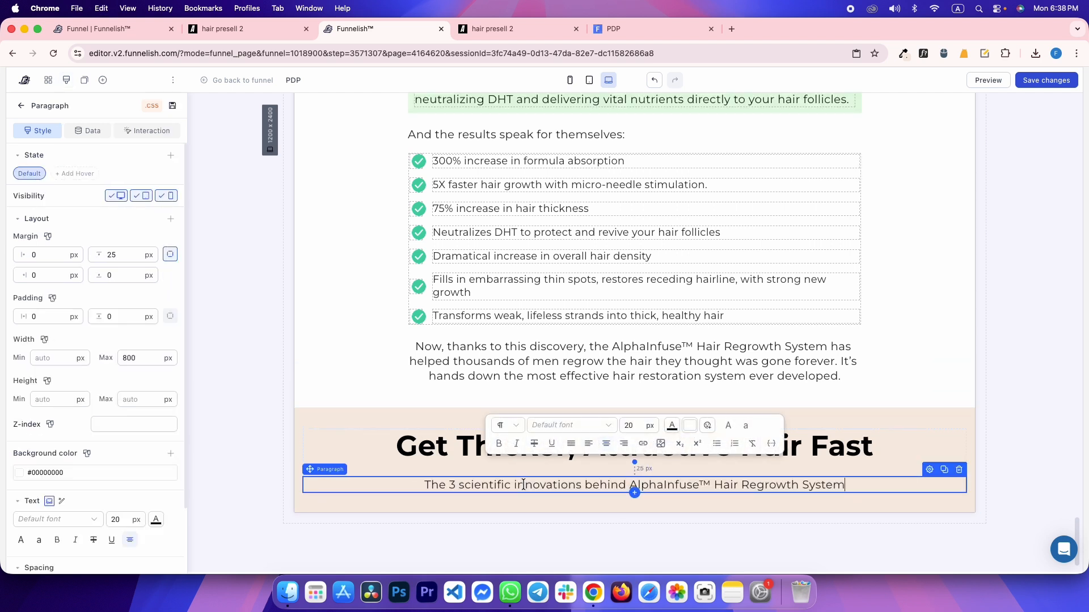
{"action": "type", "text": "20"}
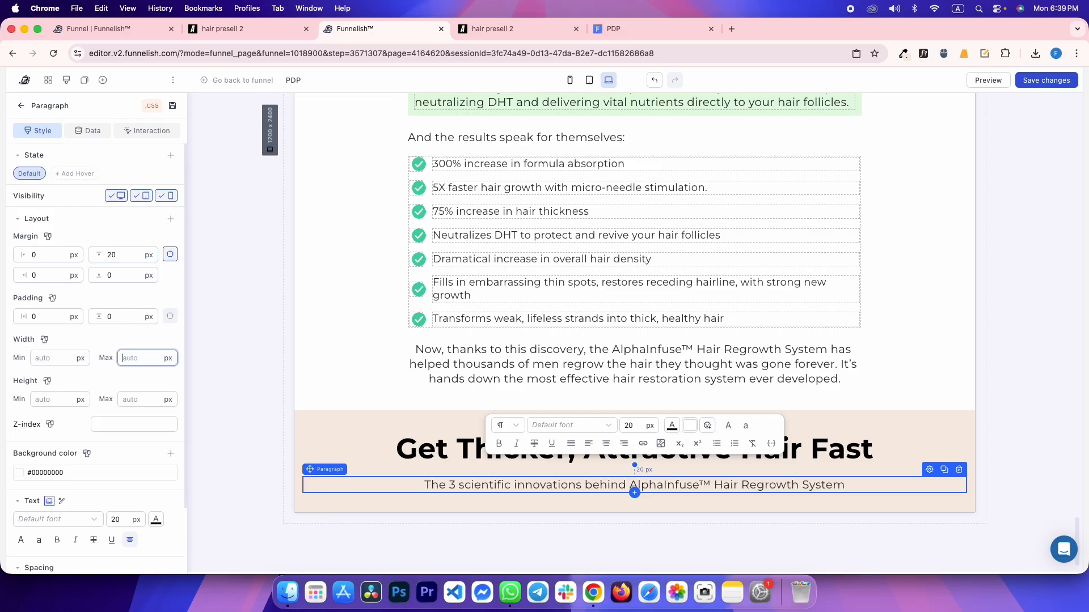
{"action": "key", "text": "ctrl+Tab"}
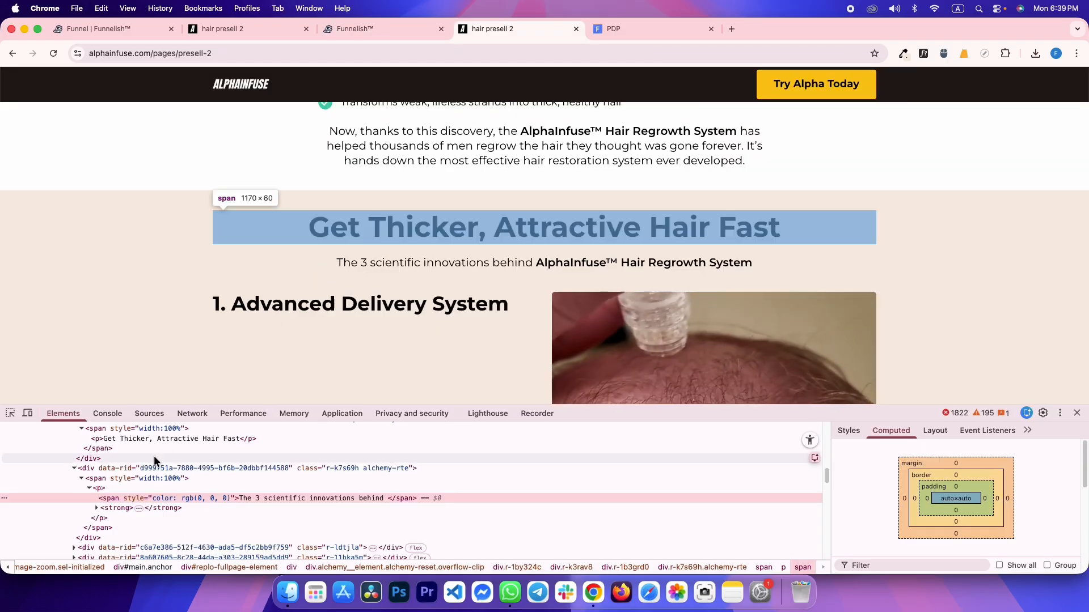
Confirm in DevTools that the reference subtitle text is 16px Montserrat
{"action": "left_click", "coordinate": [141, 468]}
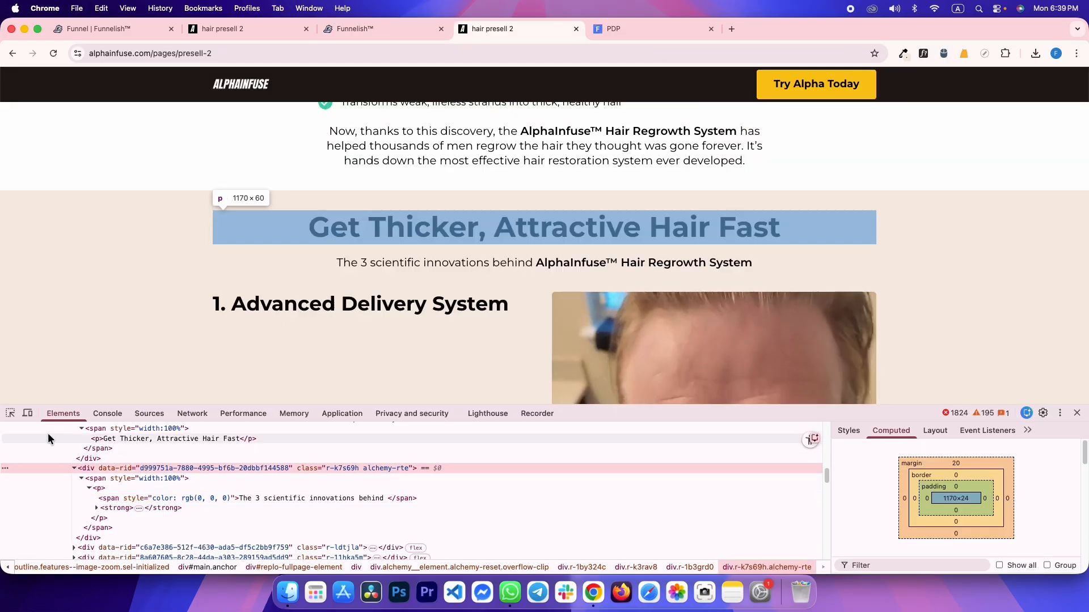
{"action": "left_click", "coordinate": [10, 413]}
{"action": "key", "text": "ctrl+shift+Tab"}
{"action": "key", "text": "ctrl+shift+Tab"}
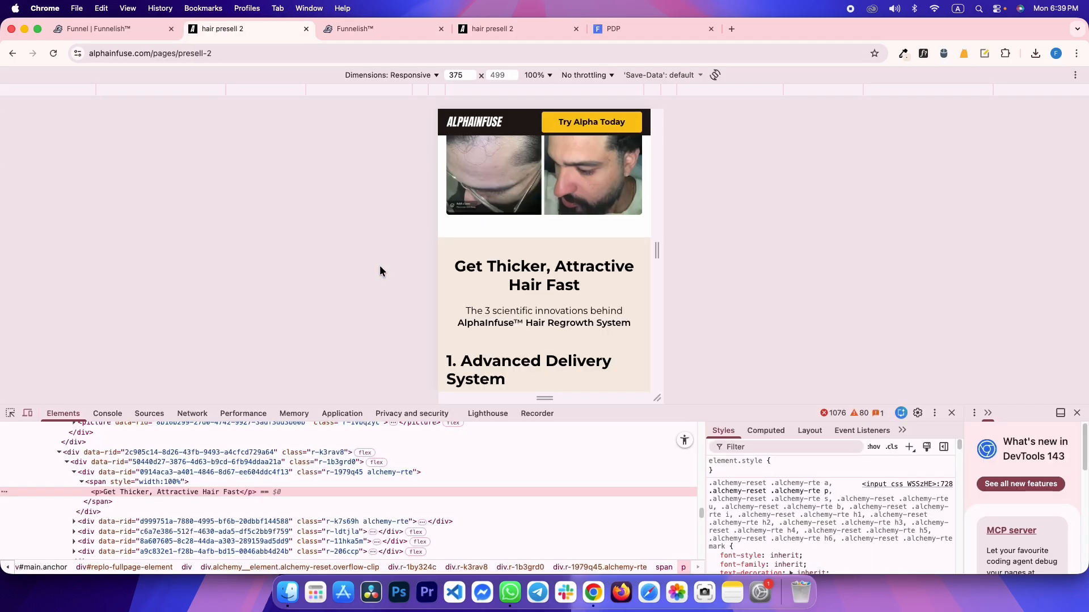
{"action": "left_click", "coordinate": [10, 414]}
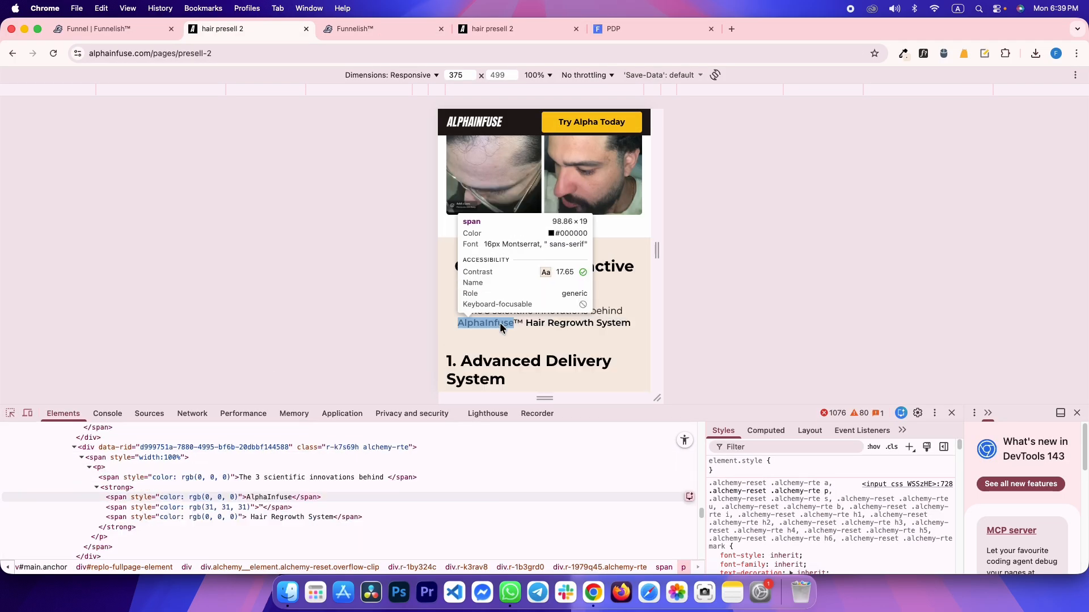
{"action": "key", "text": "ctrl+Tab"}
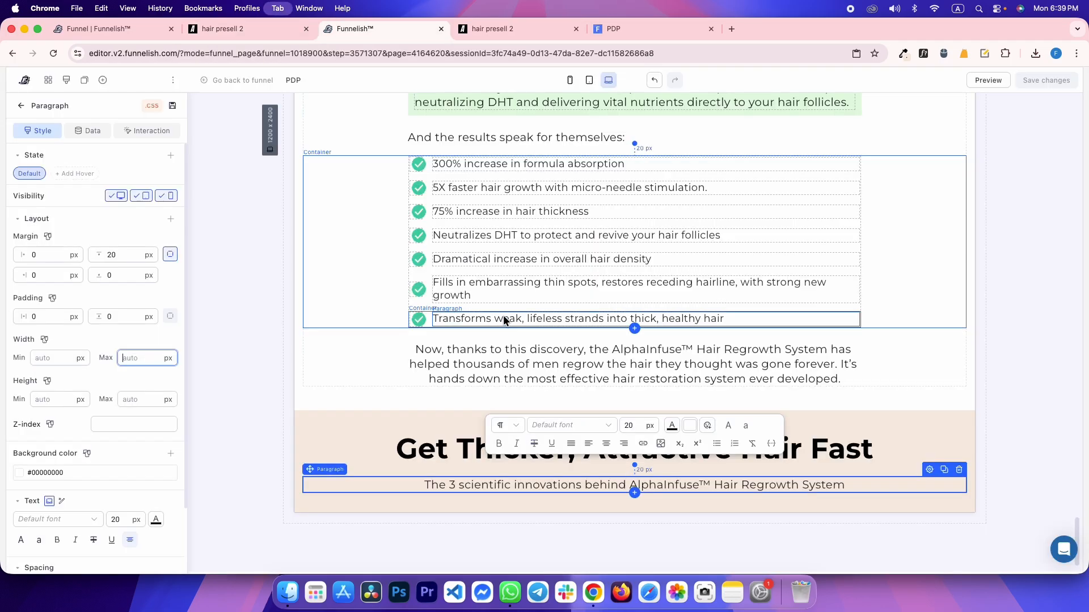
Set the subtitle to 16 px in the mobile layout, comparing against the reference page
{"action": "left_click", "coordinate": [568, 80]}
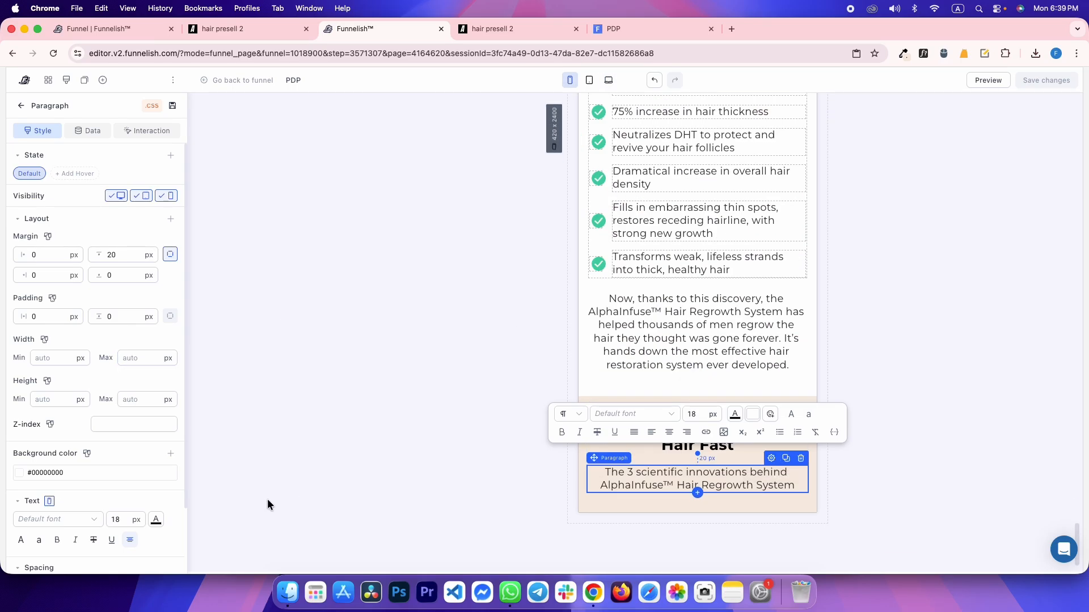
{"action": "type", "text": "16"}
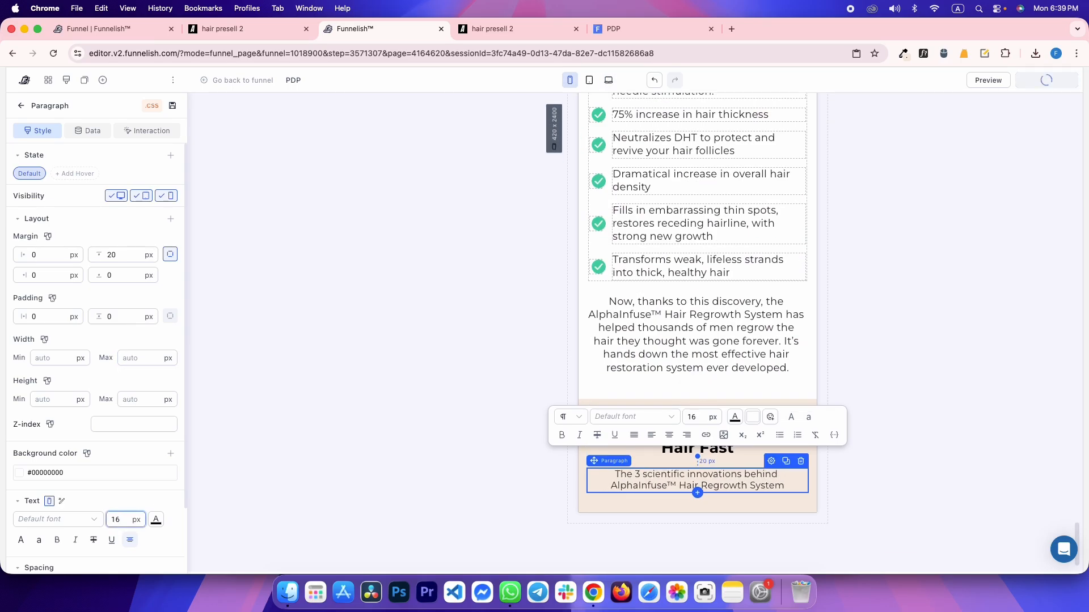
{"action": "key", "text": "ctrl+shift+Tab"}
{"action": "key", "text": "ctrl+Tab"}
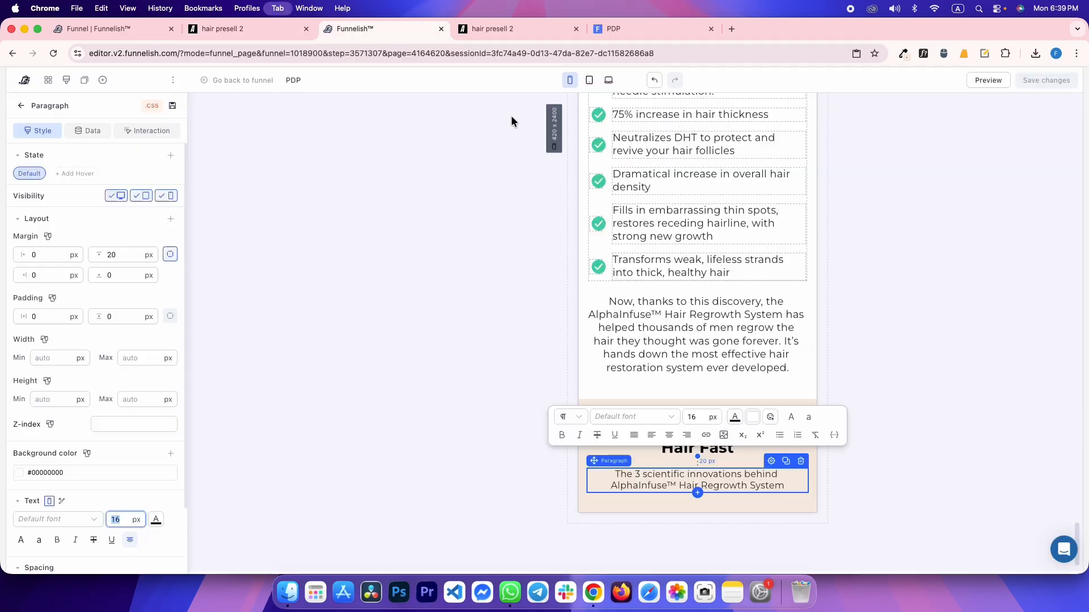
{"action": "key", "text": "ctrl+shift+Tab"}
{"action": "key", "text": "ctrl+Tab"}
{"action": "key", "text": "ctrl+shift+Tab"}
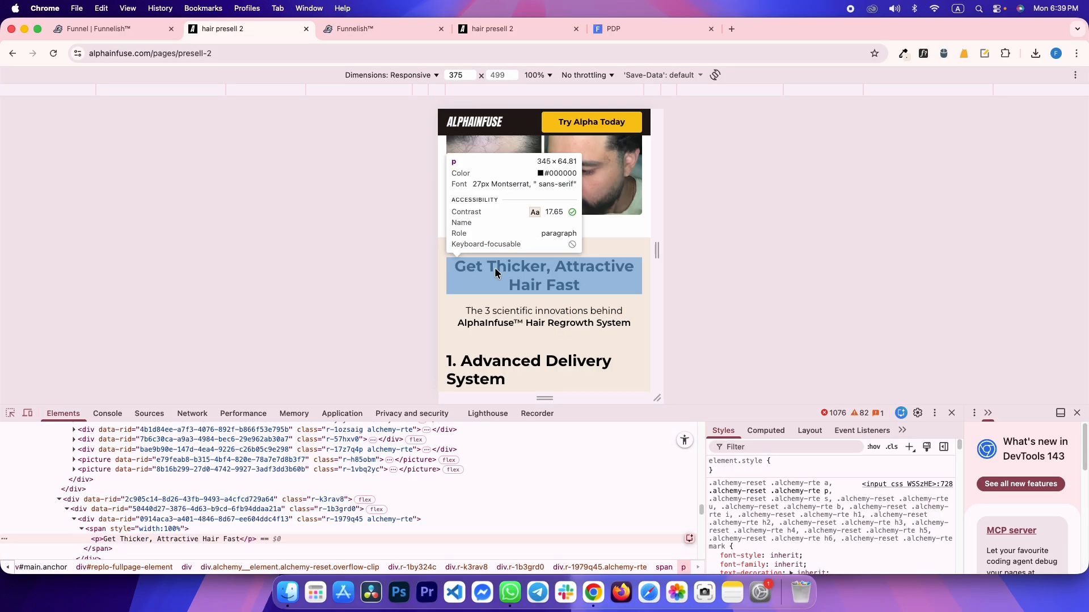
{"action": "left_click", "coordinate": [494, 269]}
{"action": "key", "text": "ctrl+Tab"}
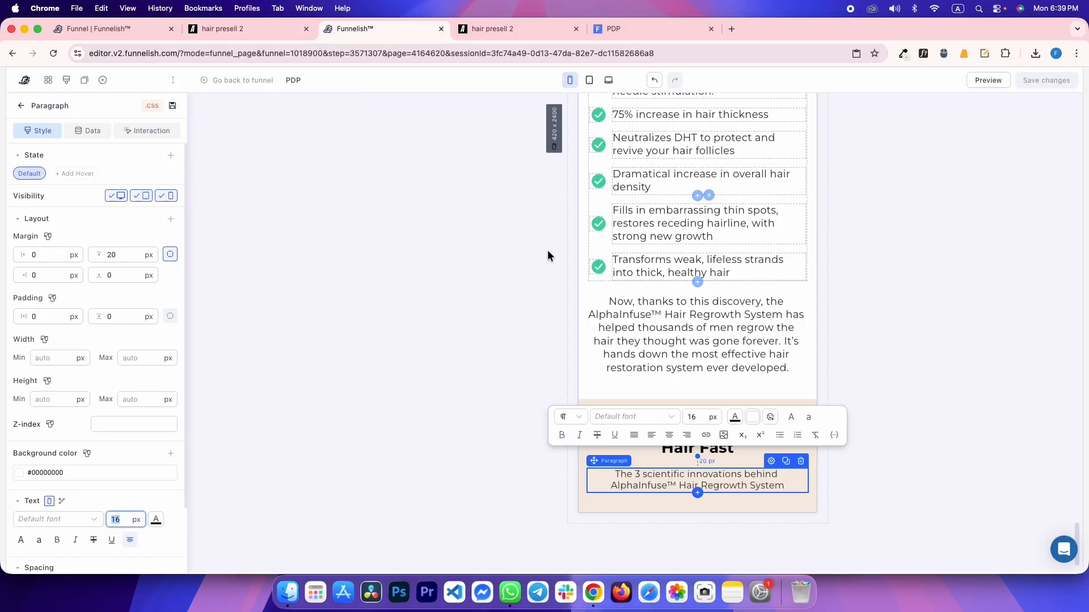
Return the canvas to the desktop layout and select the beige section
{"action": "left_click", "coordinate": [428, 199]}
{"action": "scroll", "coordinate": [582, 305], "scroll_direction": "up", "scroll_amount": 10}
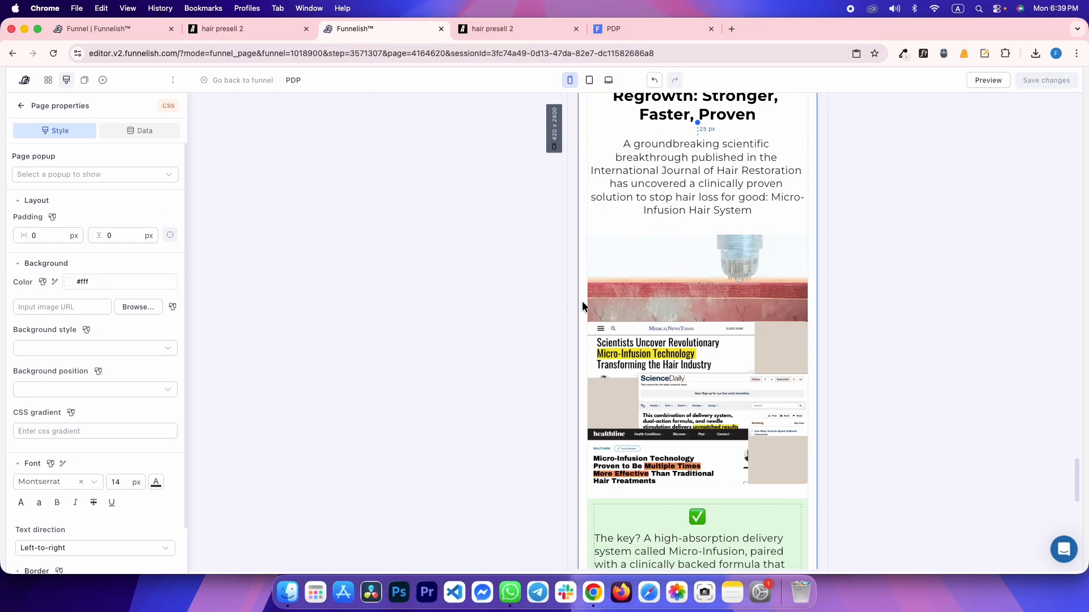
{"action": "scroll", "coordinate": [582, 305], "scroll_direction": "down", "scroll_amount": 10}
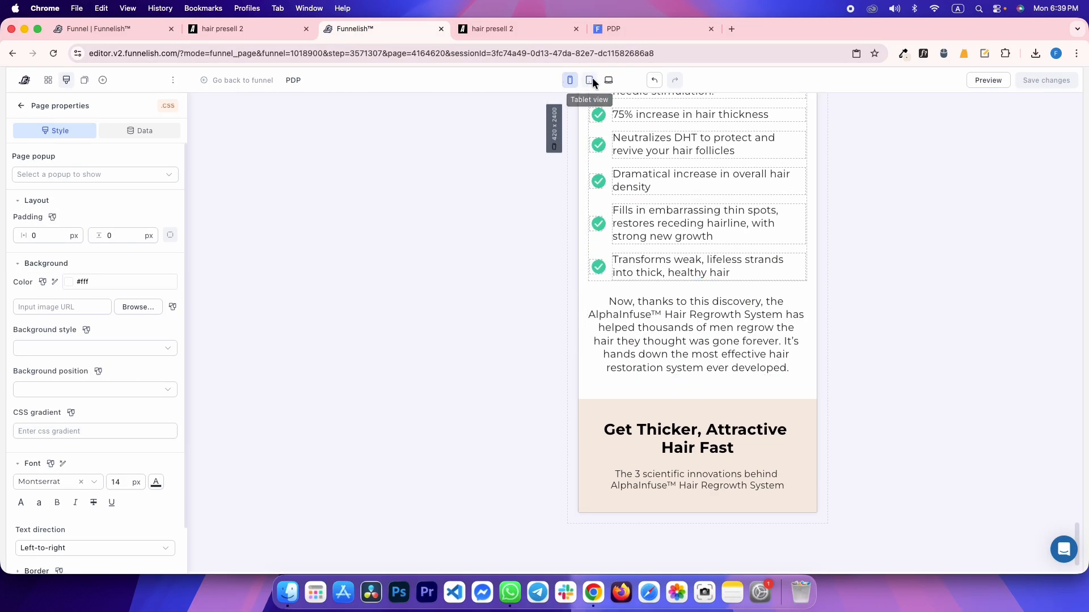
{"action": "left_click", "coordinate": [607, 81]}
{"action": "left_click", "coordinate": [319, 425]}
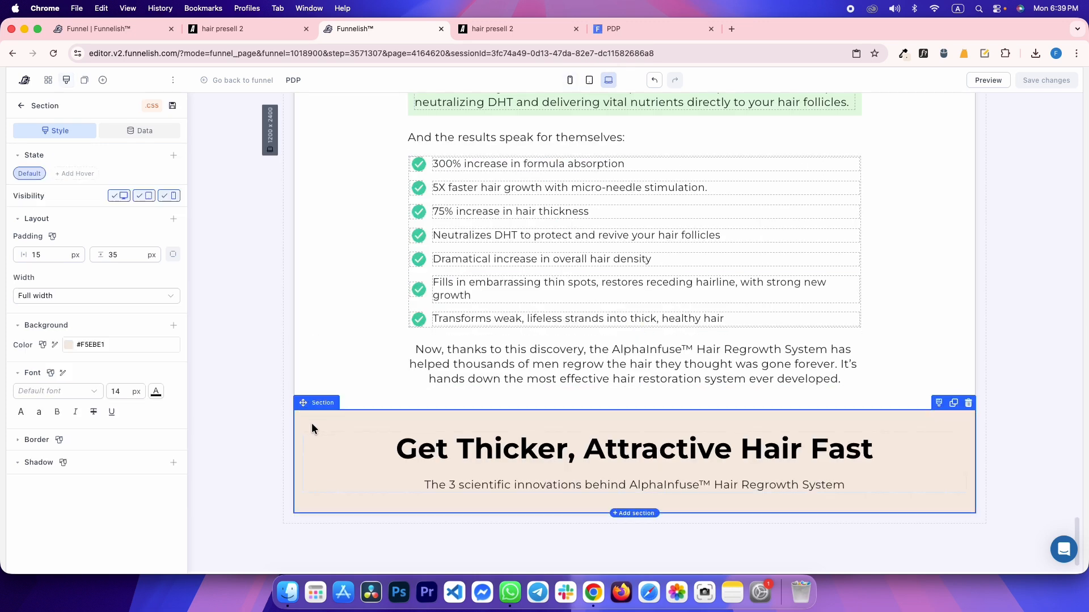
{"action": "key", "text": "ctrl+Tab"}
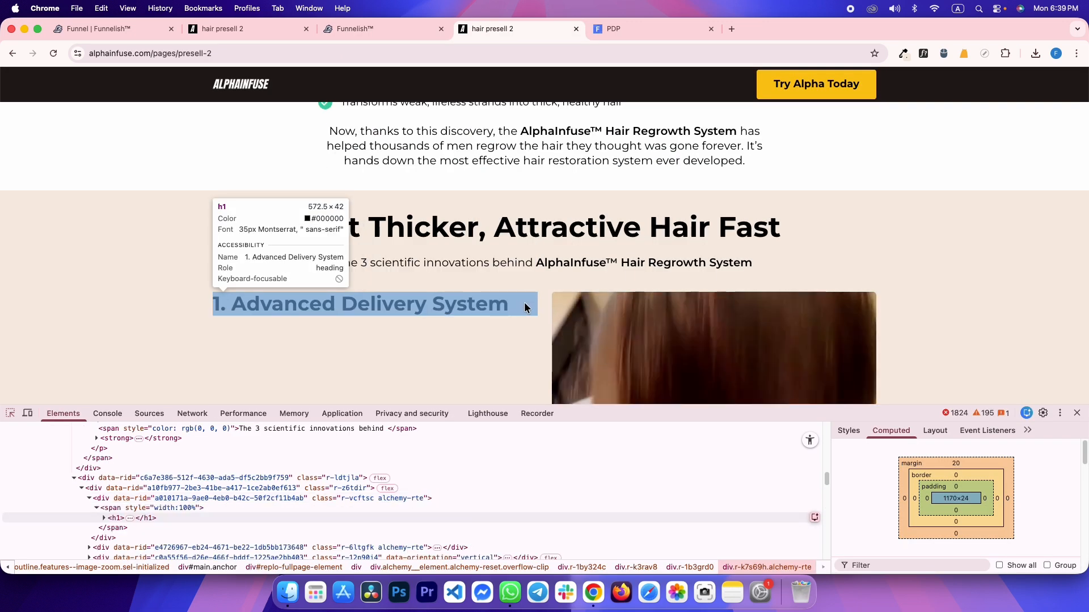
{"action": "left_click", "coordinate": [541, 311]}
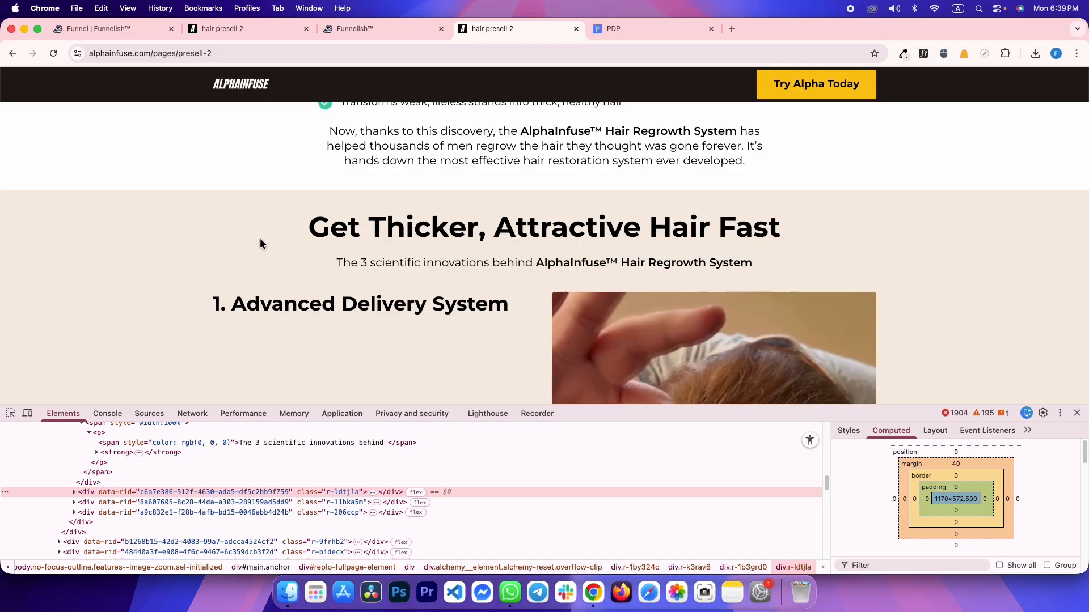
{"action": "scroll", "coordinate": [204, 340], "scroll_direction": "down", "scroll_amount": 15}
{"action": "scroll", "coordinate": [205, 340], "scroll_direction": "up", "scroll_amount": 20}
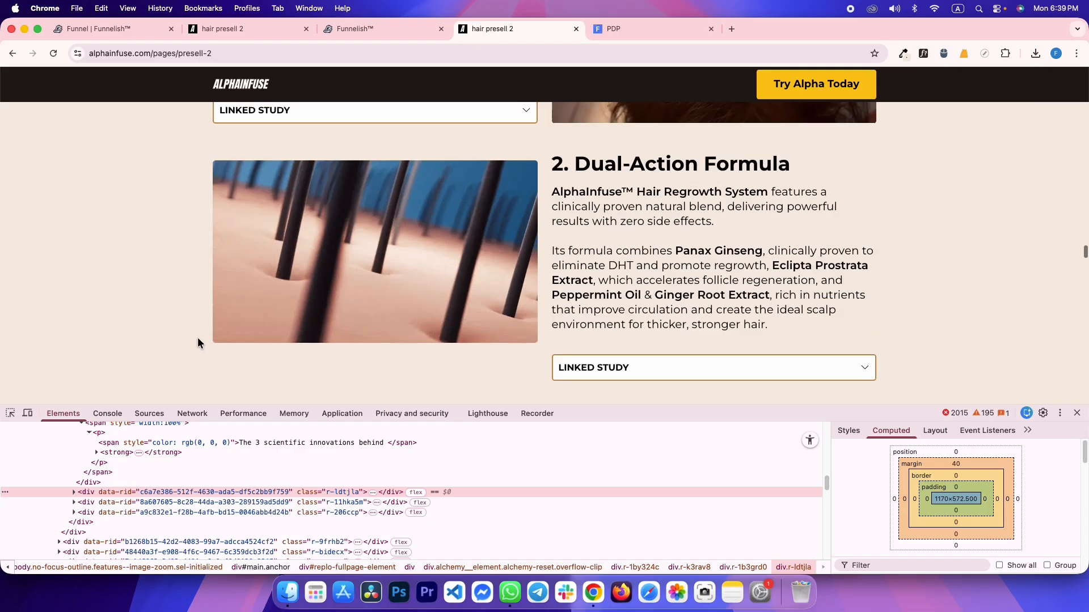
{"action": "scroll", "coordinate": [493, 325], "scroll_direction": "down", "scroll_amount": 3}
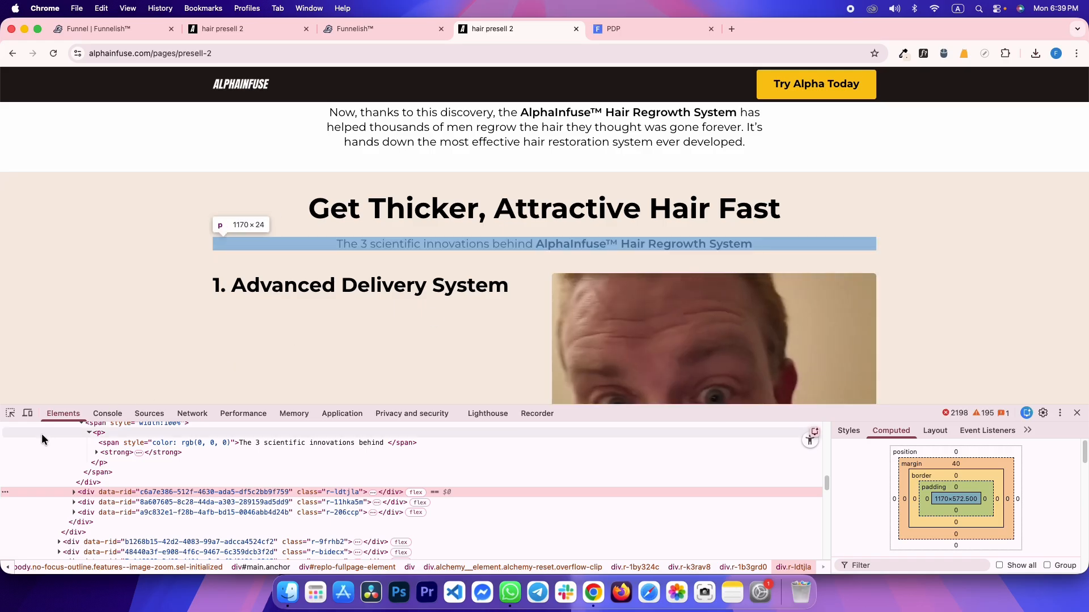
{"action": "scroll", "coordinate": [437, 293], "scroll_direction": "down", "scroll_amount": 1}
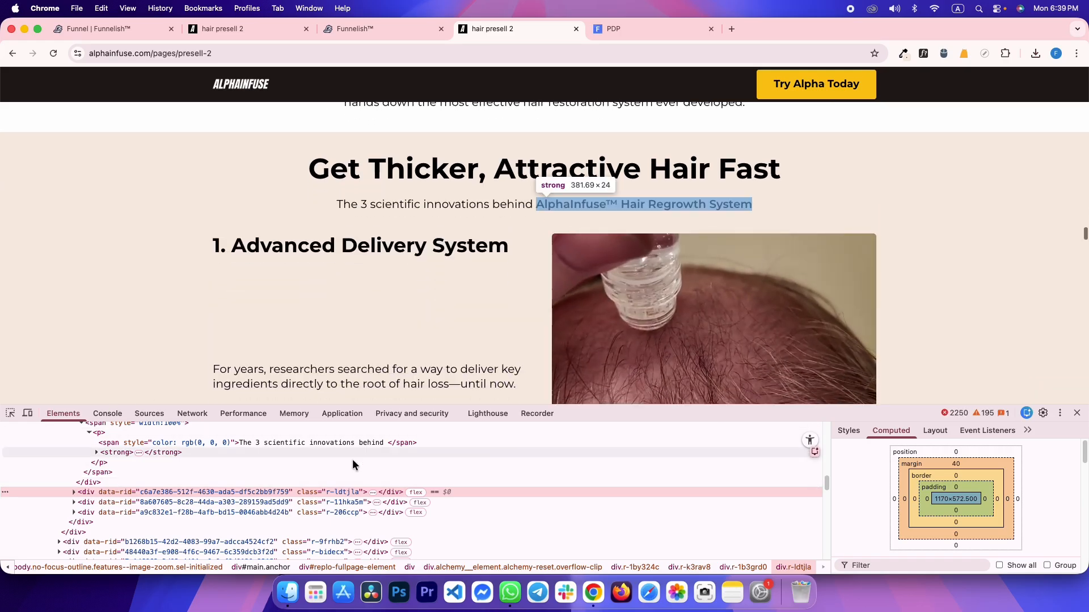
{"action": "scroll", "coordinate": [482, 309], "scroll_direction": "down", "scroll_amount": 3}
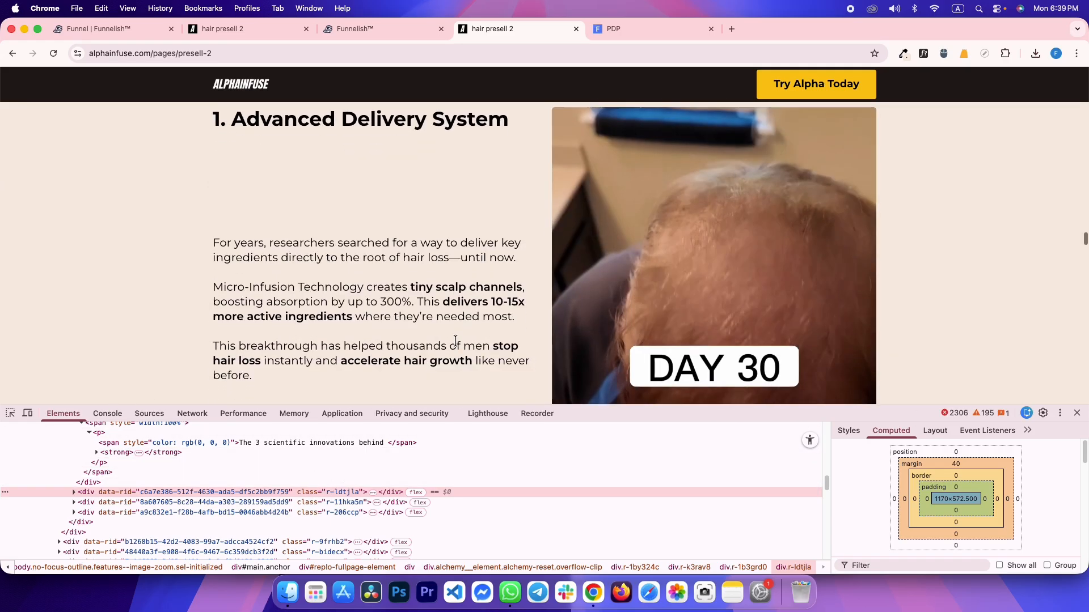
{"action": "scroll", "coordinate": [483, 309], "scroll_direction": "down", "scroll_amount": 5}
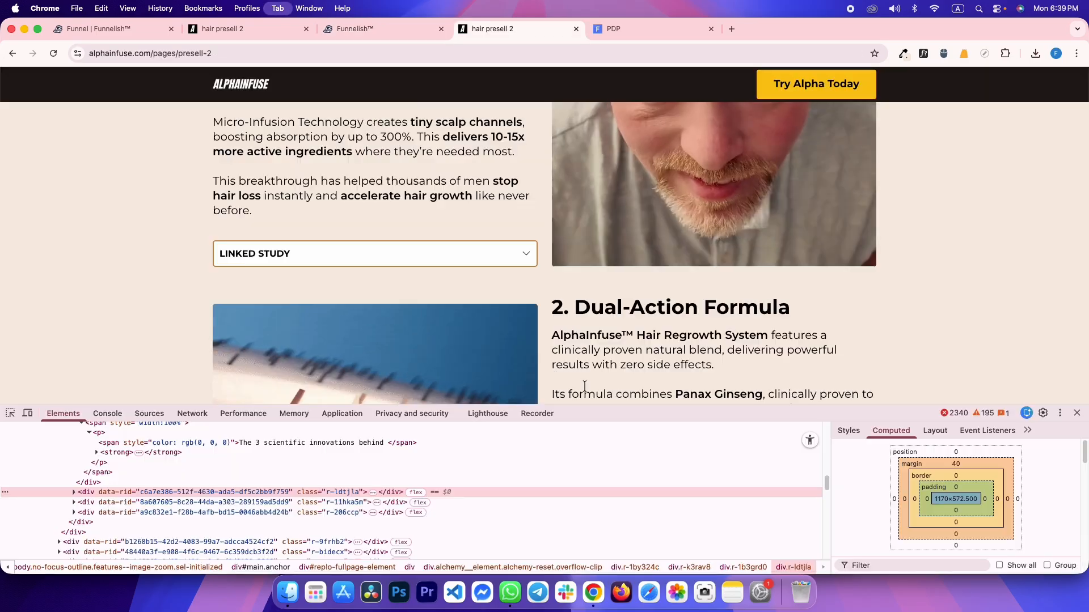
{"action": "scroll", "coordinate": [571, 329], "scroll_direction": "up", "scroll_amount": 4}
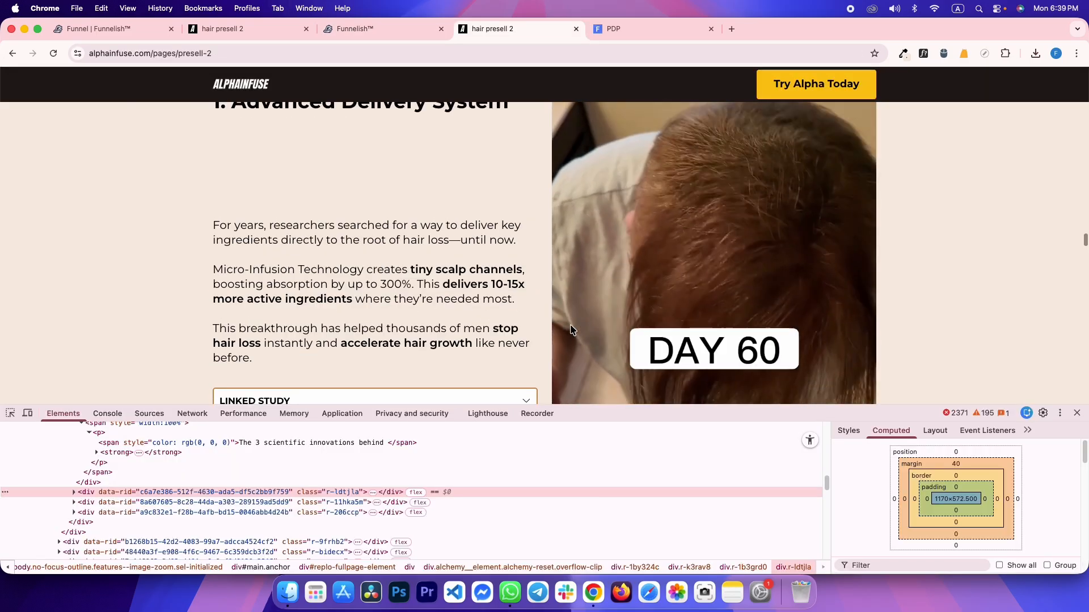
{"action": "scroll", "coordinate": [570, 328], "scroll_direction": "down", "scroll_amount": 10}
{"action": "scroll", "coordinate": [571, 327], "scroll_direction": "up", "scroll_amount": 2}
{"action": "scroll", "coordinate": [570, 324], "scroll_direction": "up", "scroll_amount": 6}
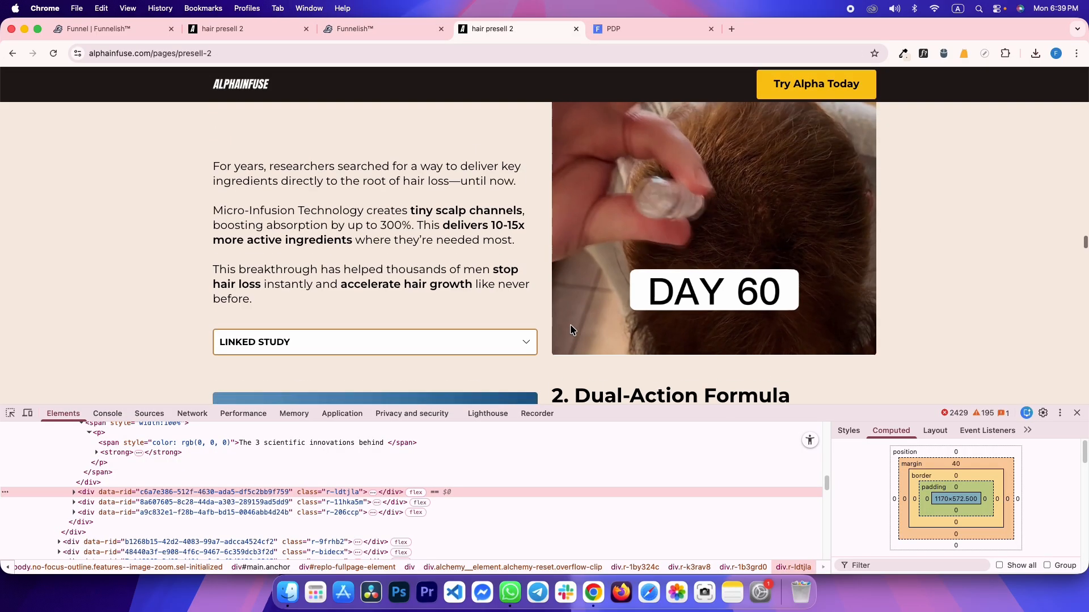
{"action": "key", "text": "ctrl+shift+Tab"}
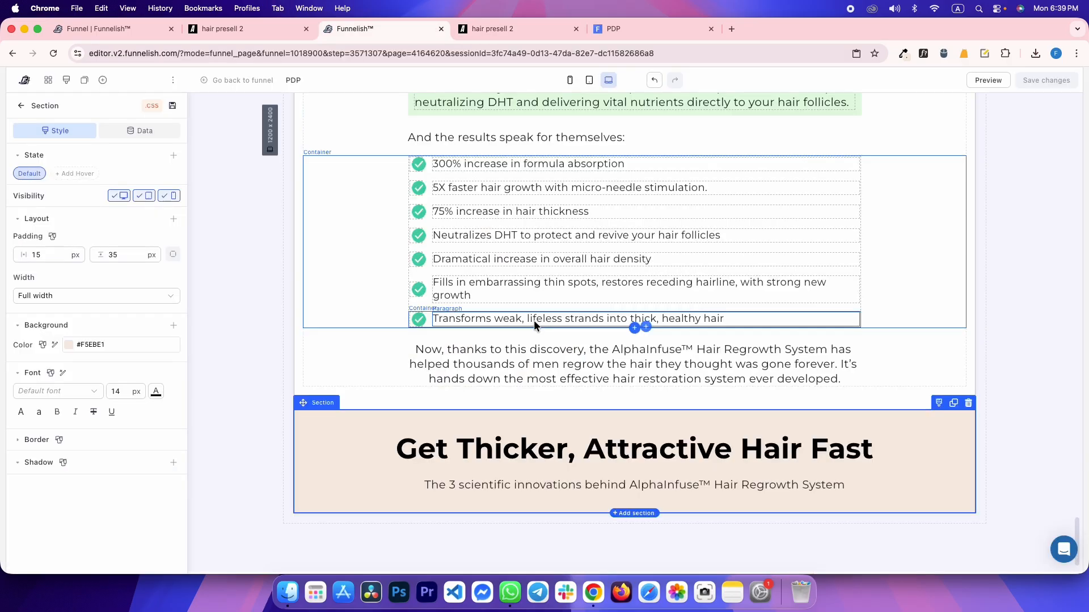
Add a two-column row below the subtitle with a 40 px top margin
{"action": "left_click", "coordinate": [467, 471]}
{"action": "left_click", "coordinate": [635, 495]}
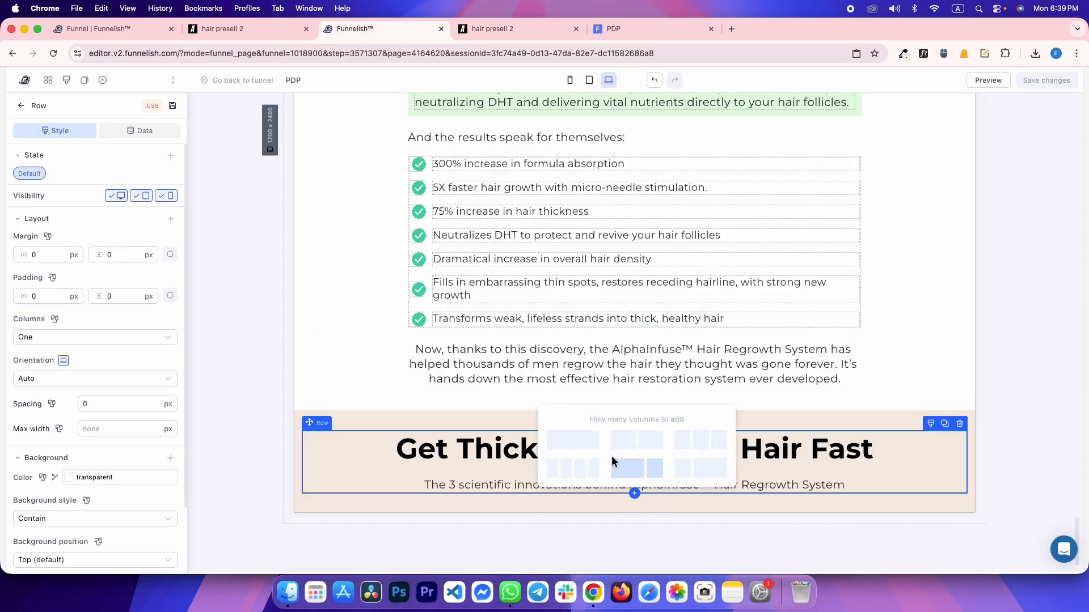
{"action": "left_click", "coordinate": [623, 437]}
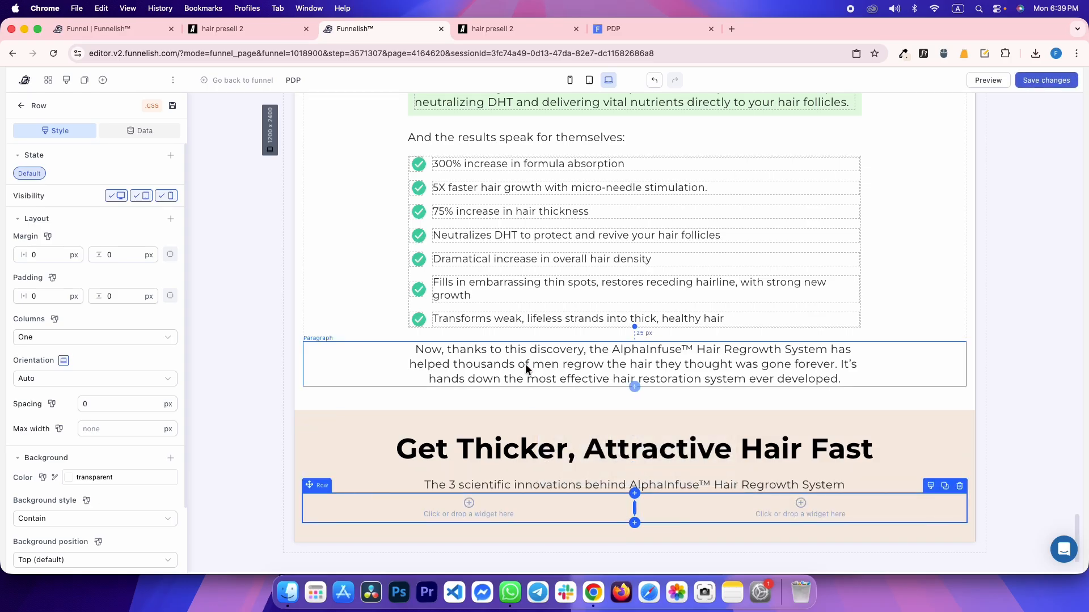
{"action": "key", "text": "ctrl+Tab"}
{"action": "scroll", "coordinate": [484, 273], "scroll_direction": "up", "scroll_amount": 2}
{"action": "key", "text": "ctrl+shift+Tab"}
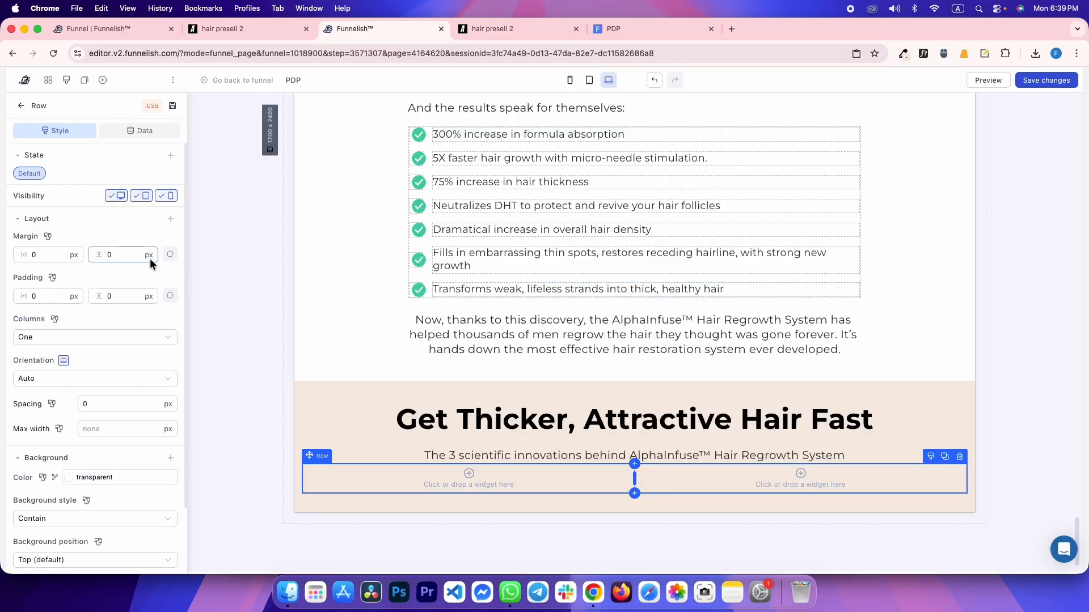
{"action": "type", "text": "40"}
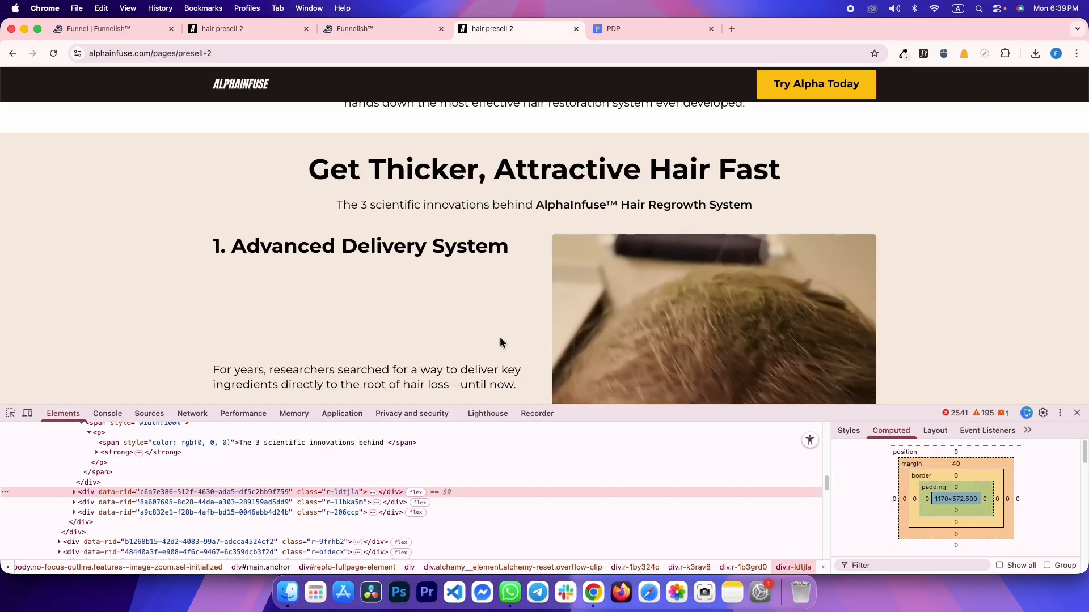
{"action": "key", "text": "ctrl+Tab"}
{"action": "left_click", "coordinate": [844, 431]}
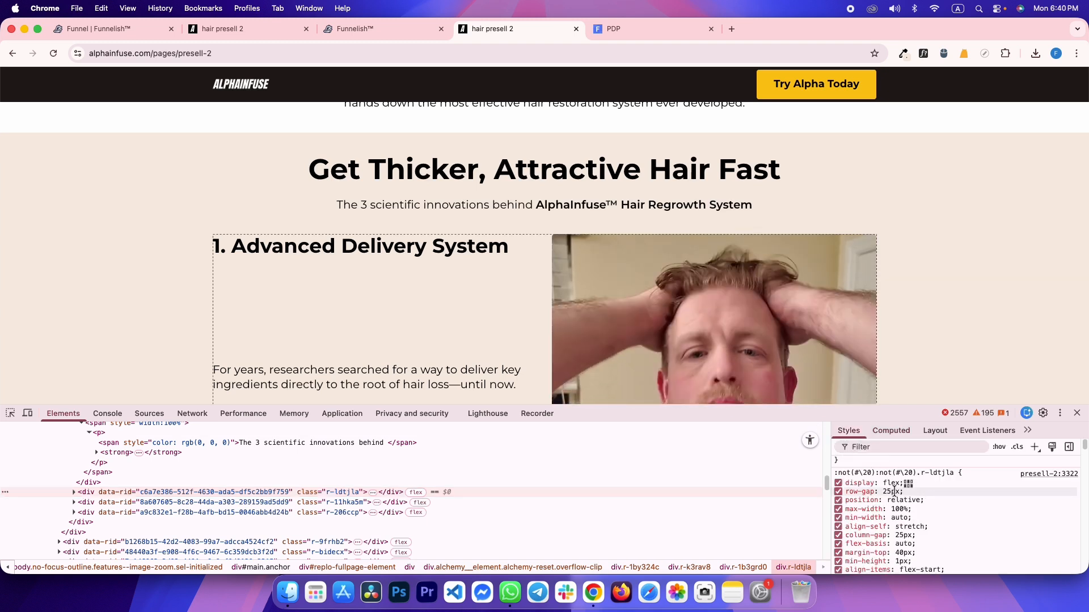
{"action": "key", "text": "ctrl+shift+Tab"}
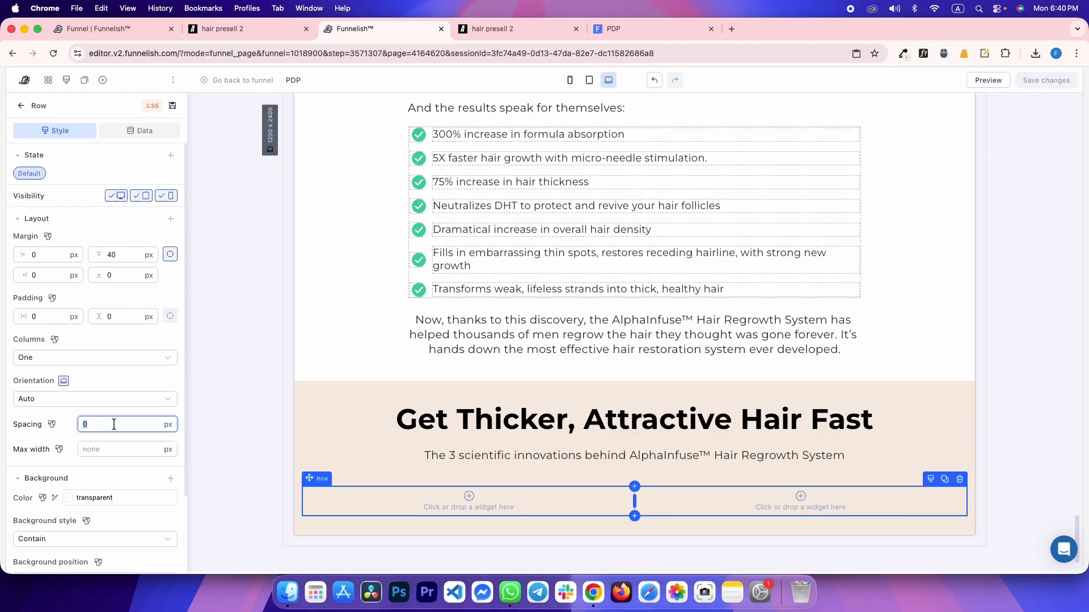
Save the presell page's video as an mp4 into Downloads, then go back to the Funnelish editor
{"action": "key", "text": "ctrl+Tab"}
{"action": "right_click", "coordinate": [650, 291]}
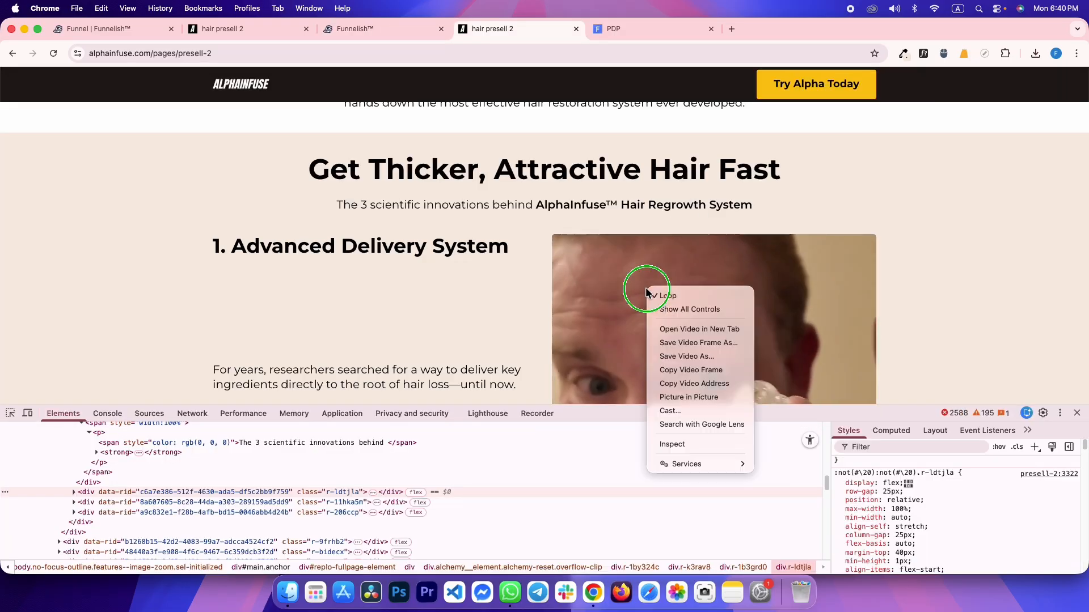
{"action": "left_click", "coordinate": [687, 356]}
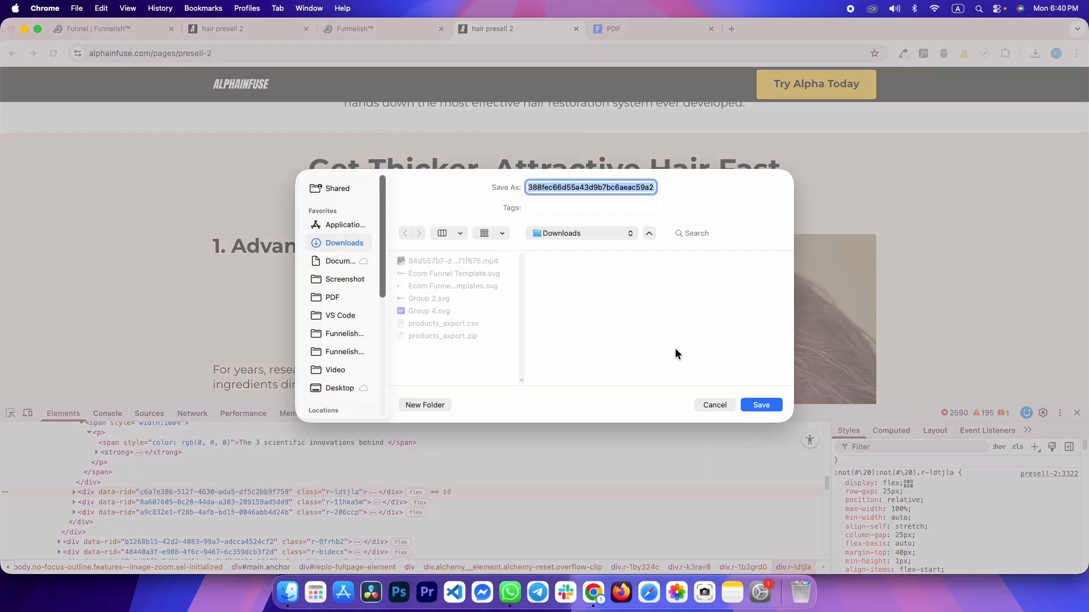
{"action": "key", "text": "Return"}
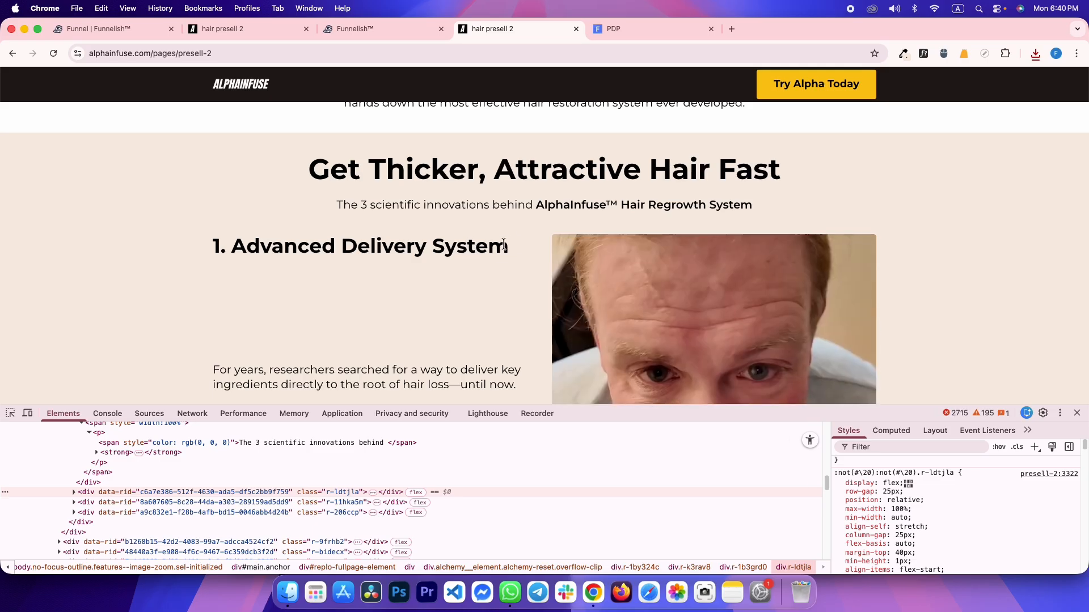
{"action": "key", "text": "ctrl+shift+Tab"}
{"action": "scroll", "coordinate": [739, 461], "scroll_direction": "up", "scroll_amount": 2}
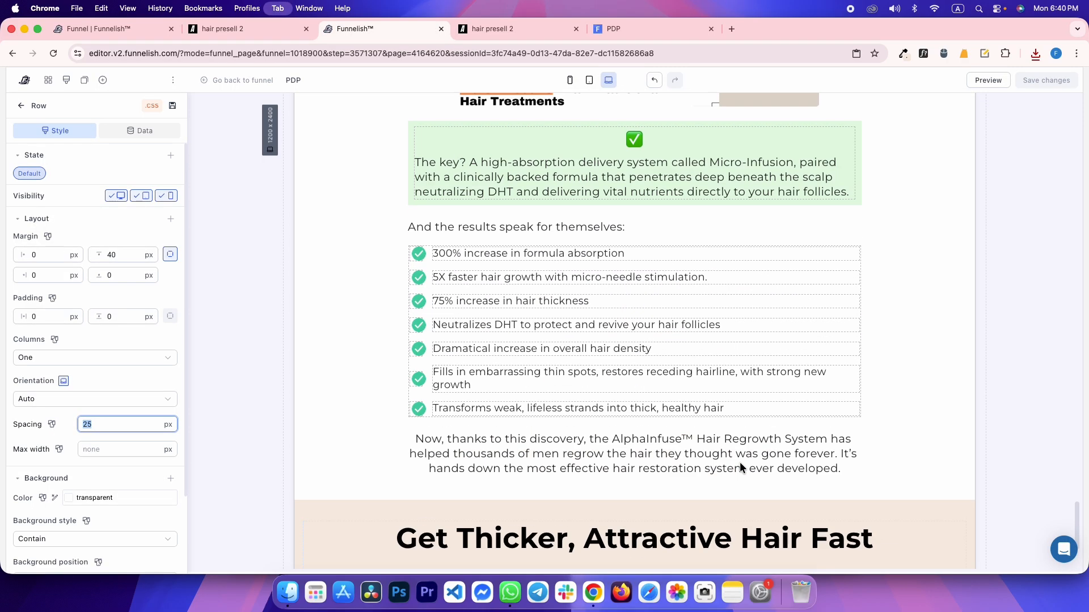
Clone the hero video and move the copy into the row's right column
{"action": "key", "text": "ctrl+Tab"}
{"action": "key", "text": "ctrl+shift+Tab"}
{"action": "scroll", "coordinate": [780, 344], "scroll_direction": "up", "scroll_amount": 20}
{"action": "scroll", "coordinate": [761, 386], "scroll_direction": "up", "scroll_amount": 15}
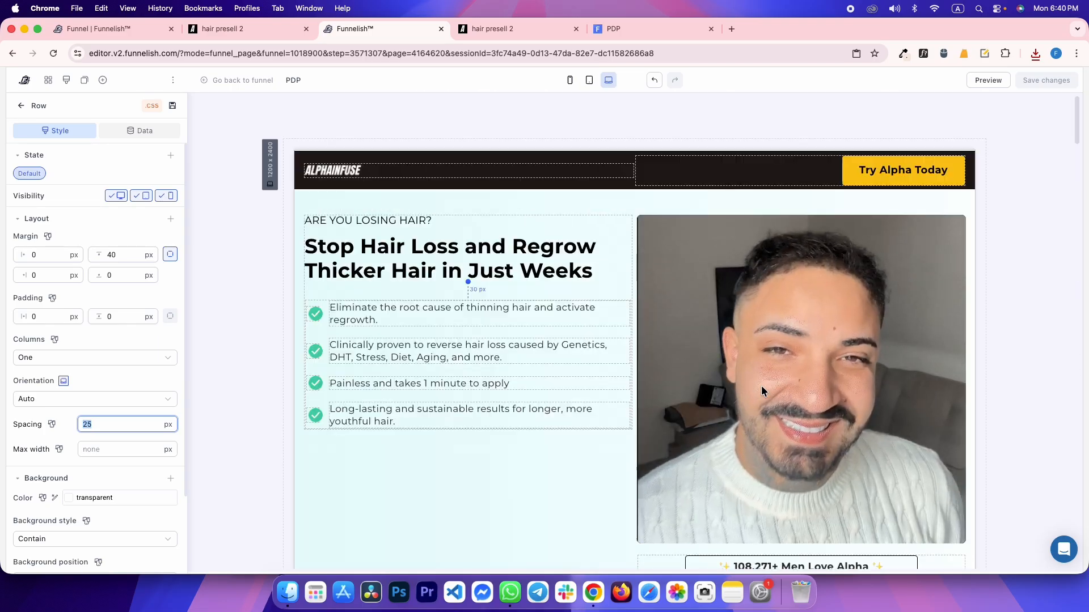
{"action": "left_click", "coordinate": [941, 220]}
{"action": "left_click", "coordinate": [942, 209]}
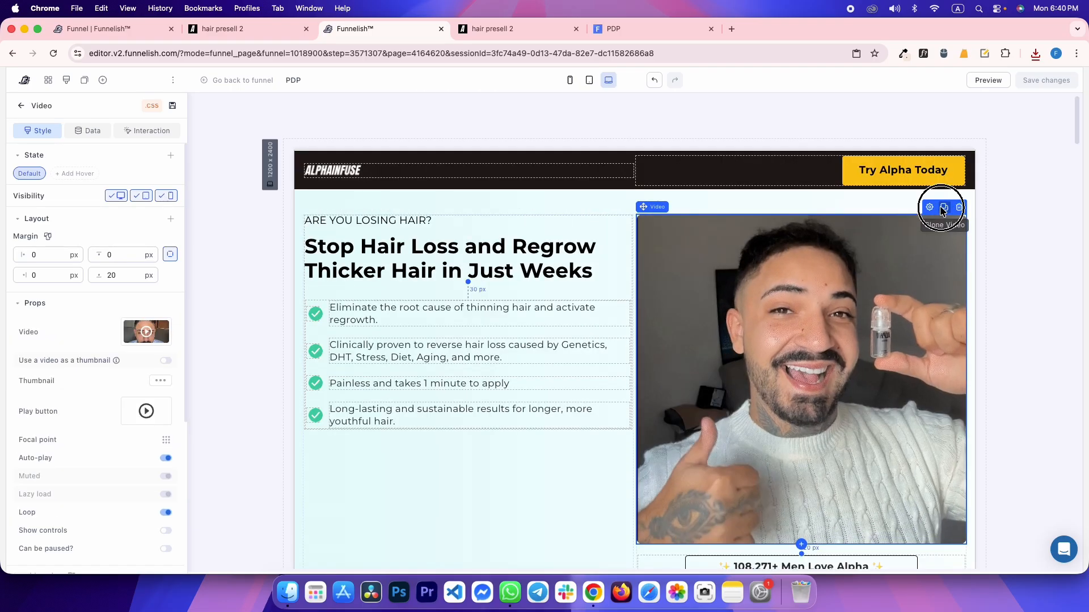
{"action": "left_click_drag", "start_coordinate": [824, 365], "coordinate": [831, 296]}
{"action": "scroll", "coordinate": [807, 429], "scroll_direction": "down", "scroll_amount": 20}
{"action": "scroll", "coordinate": [806, 429], "scroll_direction": "down", "scroll_amount": 15}
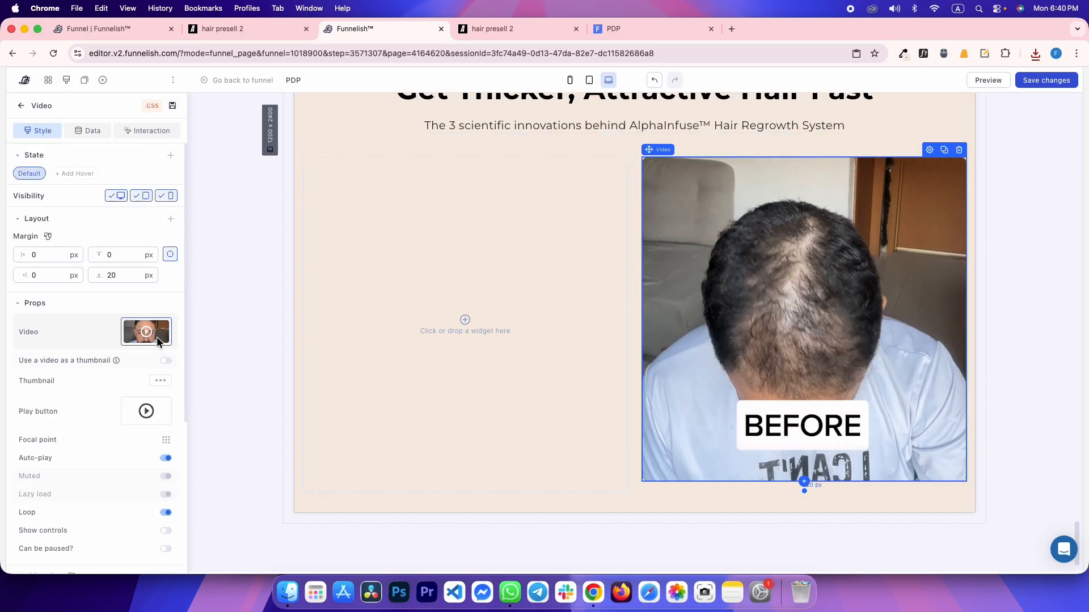
Upload the downloaded reference mp4 and set it as the copied video's source
{"action": "left_click", "coordinate": [149, 332]}
{"action": "left_click", "coordinate": [1036, 54]}
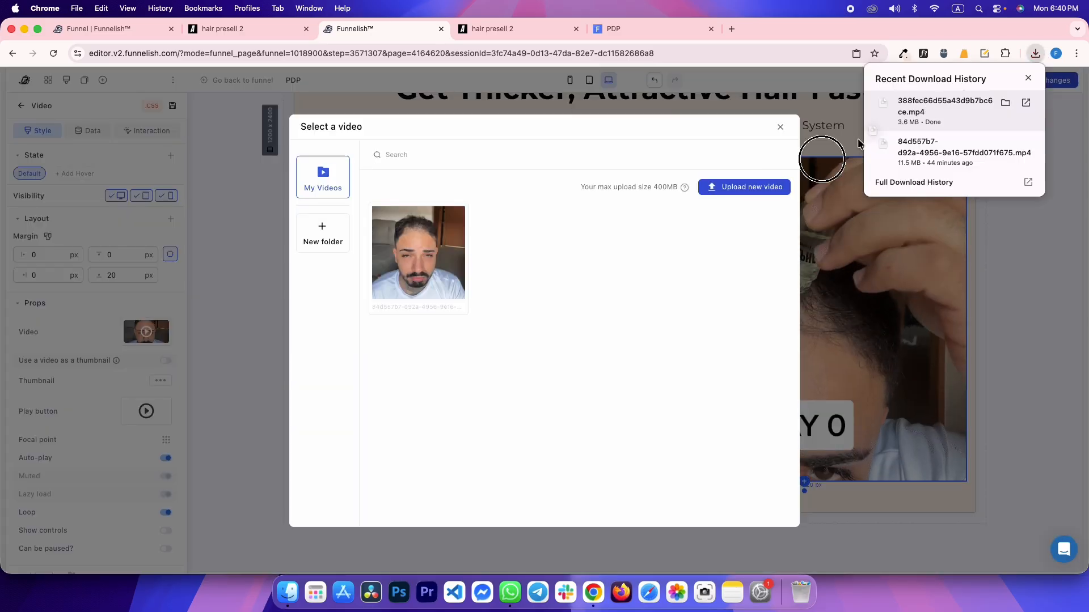
{"action": "left_click_drag", "start_coordinate": [859, 144], "coordinate": [617, 281]}
{"action": "key", "text": "ctrl+Tab"}
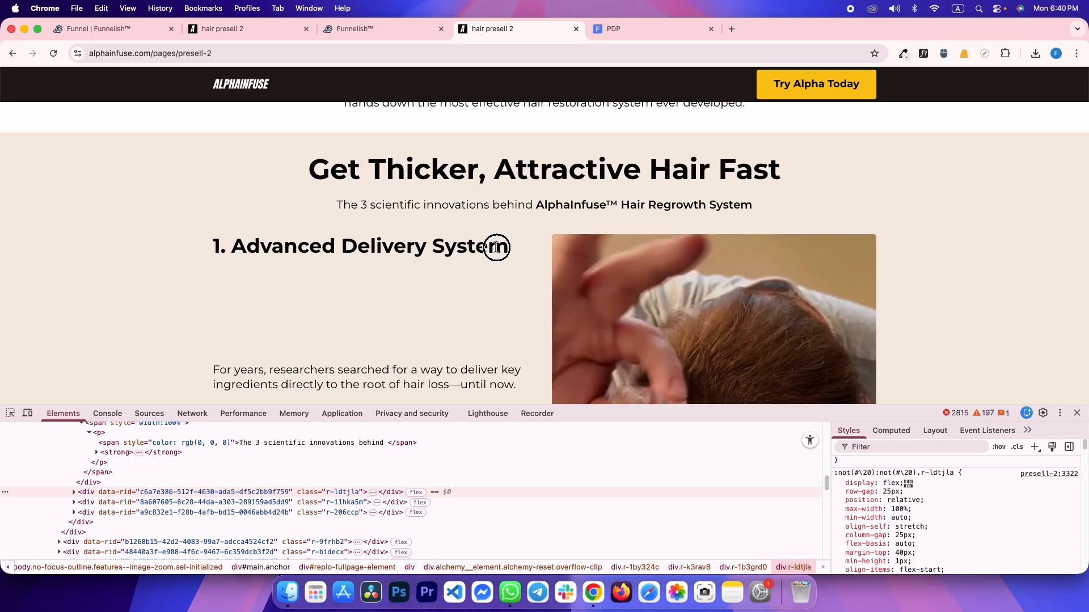
{"action": "left_click", "coordinate": [213, 248]}
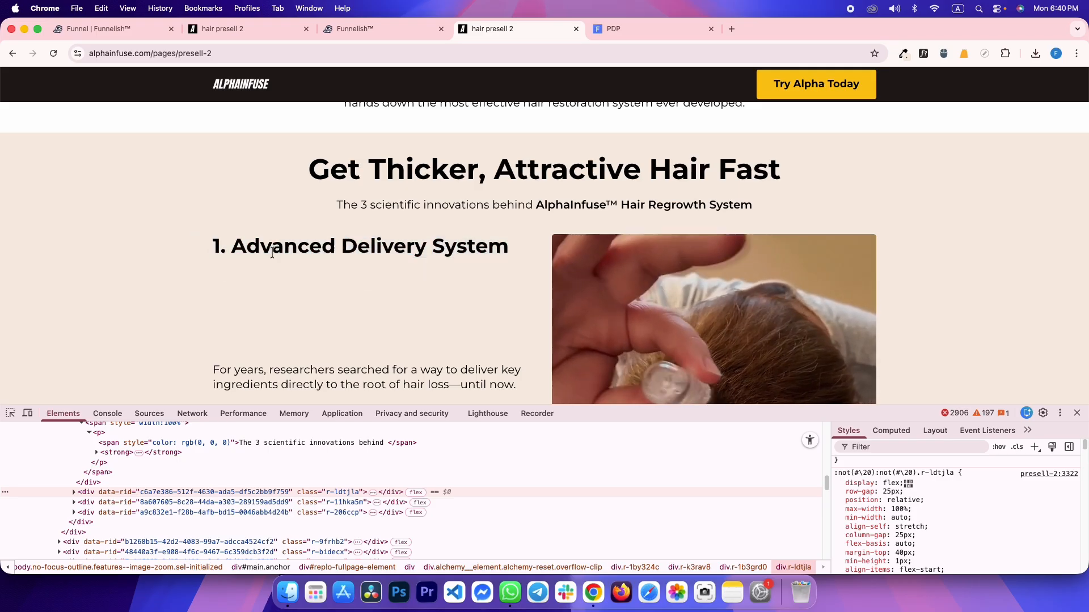
{"action": "scroll", "coordinate": [291, 315], "scroll_direction": "down", "scroll_amount": 5}
{"action": "key", "text": "ctrl+shift+Tab"}
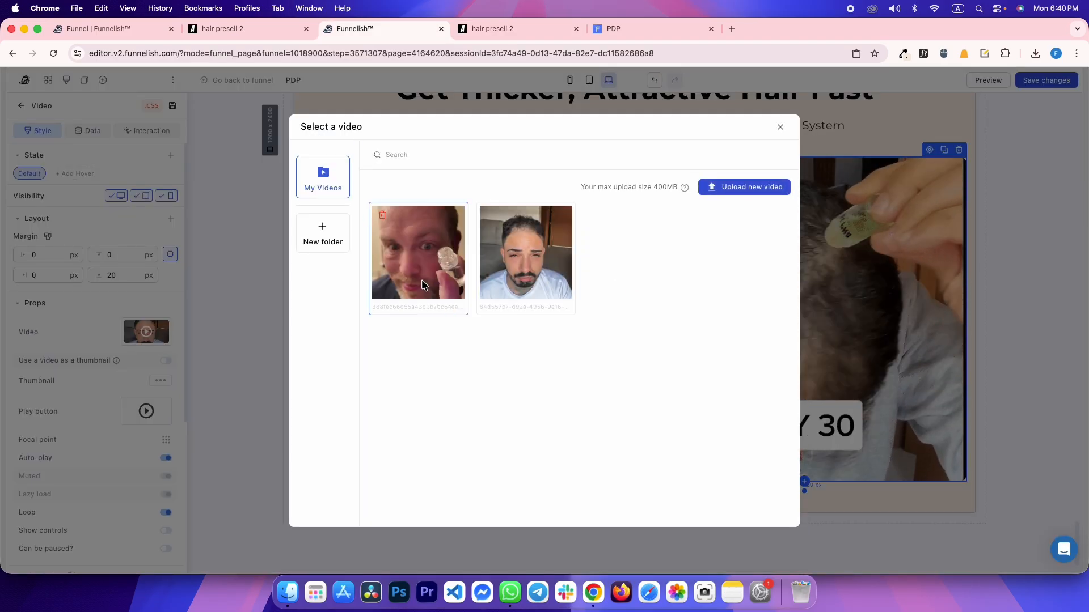
{"action": "left_click", "coordinate": [420, 289]}
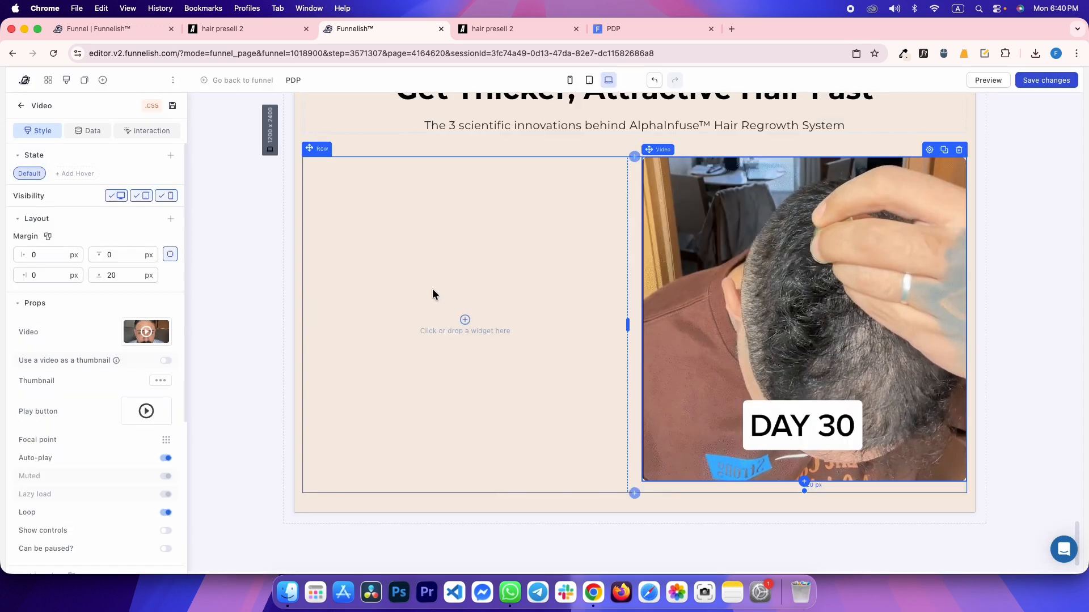
{"action": "key", "text": "ctrl+Tab"}
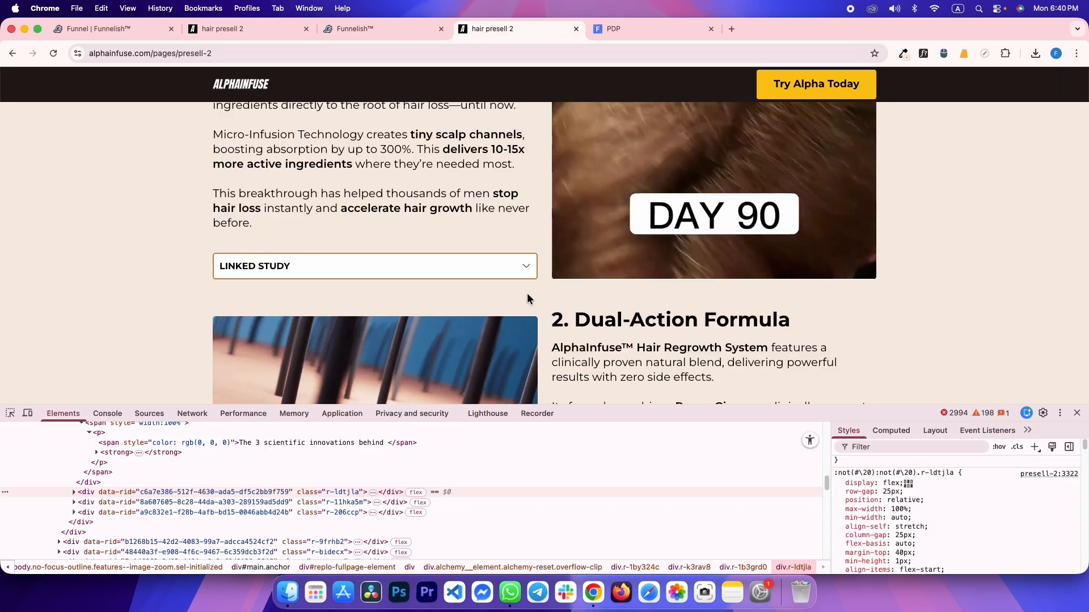
{"action": "scroll", "coordinate": [620, 288], "scroll_direction": "up", "scroll_amount": 5}
{"action": "key", "text": "ctrl+shift+Tab"}
{"action": "scroll", "coordinate": [609, 344], "scroll_direction": "up", "scroll_amount": 5}
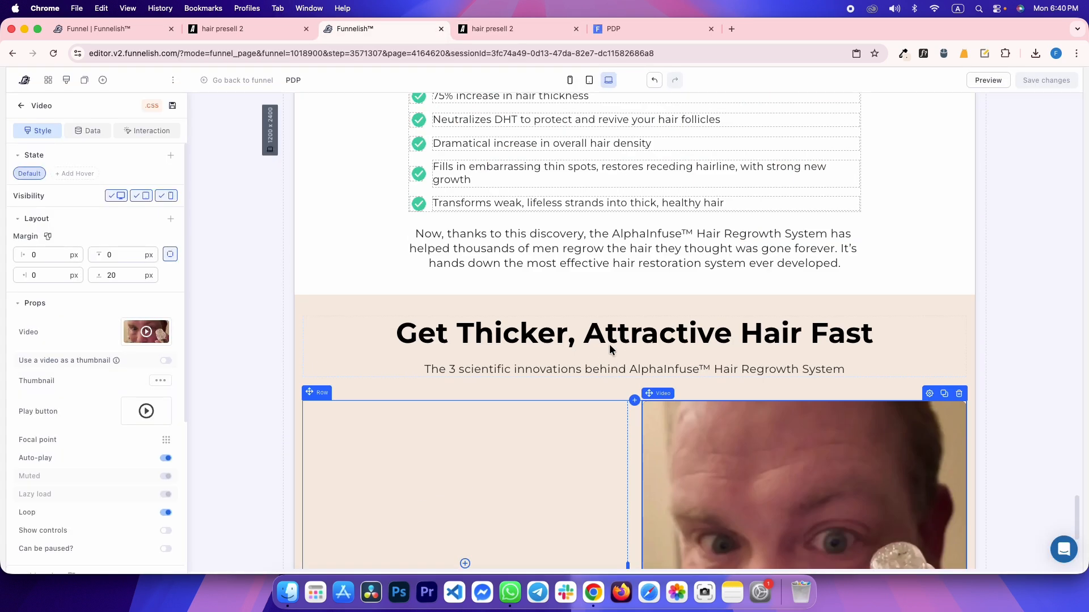
Clone the hero text container and move the copy into the row's left column
{"action": "scroll", "coordinate": [609, 343], "scroll_direction": "down", "scroll_amount": 3}
{"action": "scroll", "coordinate": [108, 489], "scroll_direction": "down", "scroll_amount": 3}
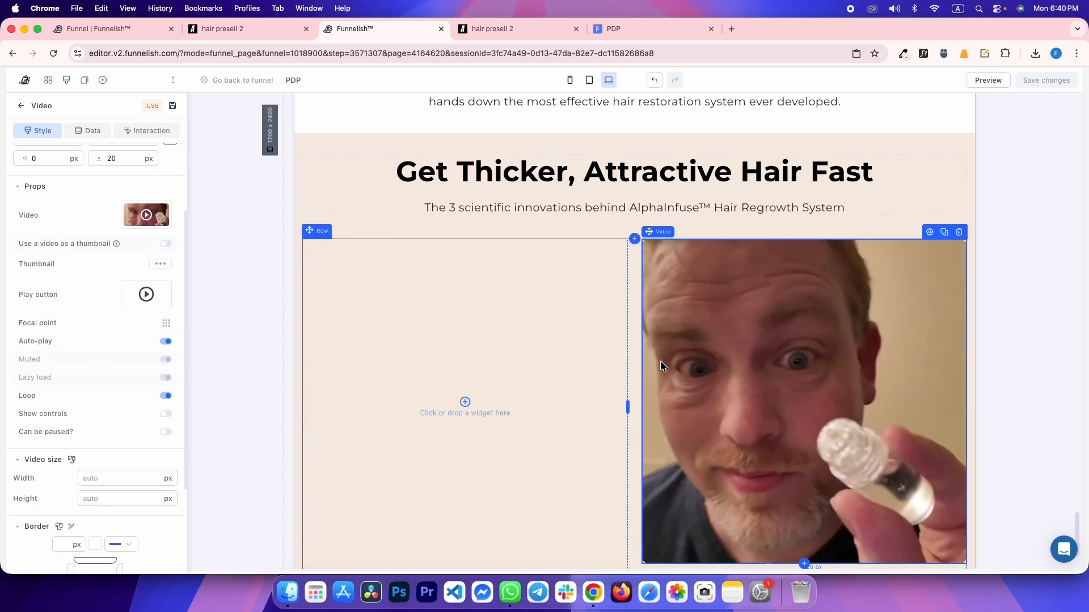
{"action": "scroll", "coordinate": [775, 361], "scroll_direction": "up", "scroll_amount": 10}
{"action": "scroll", "coordinate": [775, 362], "scroll_direction": "down", "scroll_amount": 15}
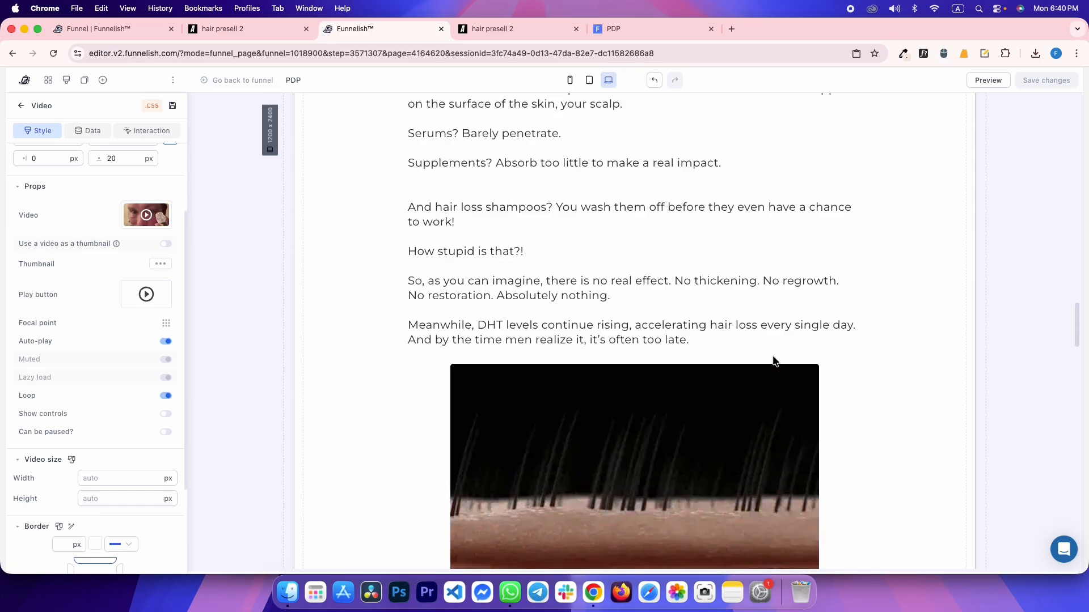
{"action": "scroll", "coordinate": [659, 340], "scroll_direction": "up", "scroll_amount": 15}
{"action": "scroll", "coordinate": [662, 346], "scroll_direction": "up", "scroll_amount": 15}
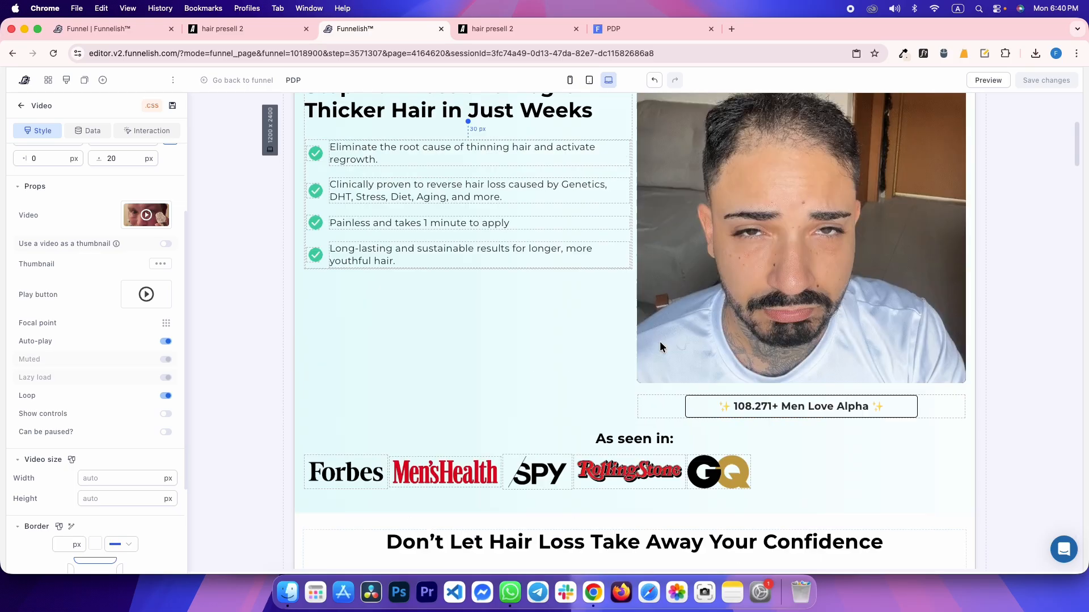
{"action": "left_click", "coordinate": [597, 207]}
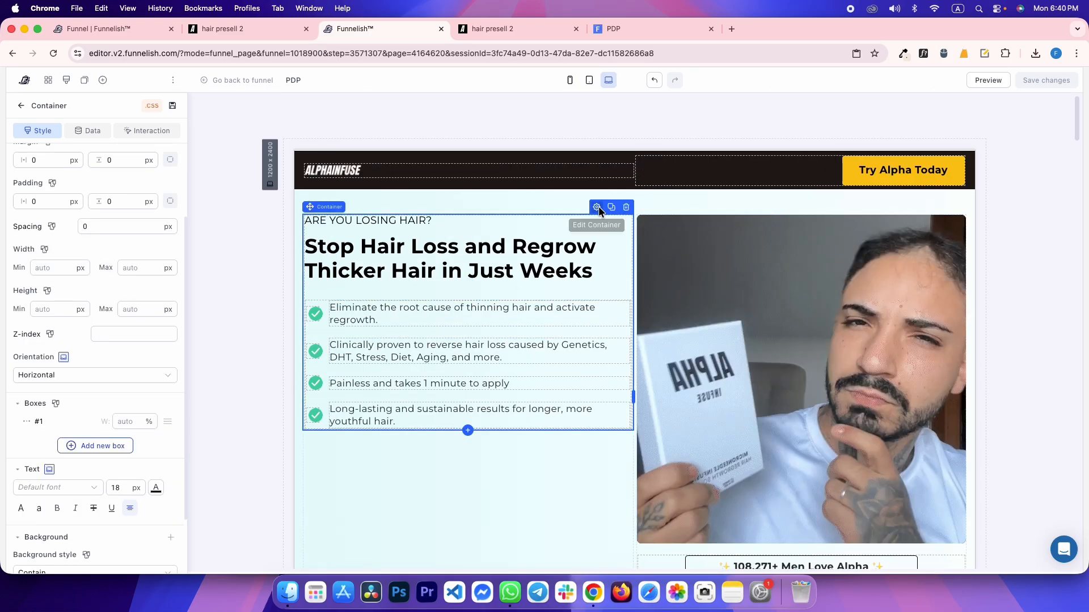
{"action": "left_click", "coordinate": [610, 209]}
{"action": "left_click_drag", "start_coordinate": [309, 207], "coordinate": [348, 226]}
{"action": "scroll", "coordinate": [391, 241], "scroll_direction": "down", "scroll_amount": 10}
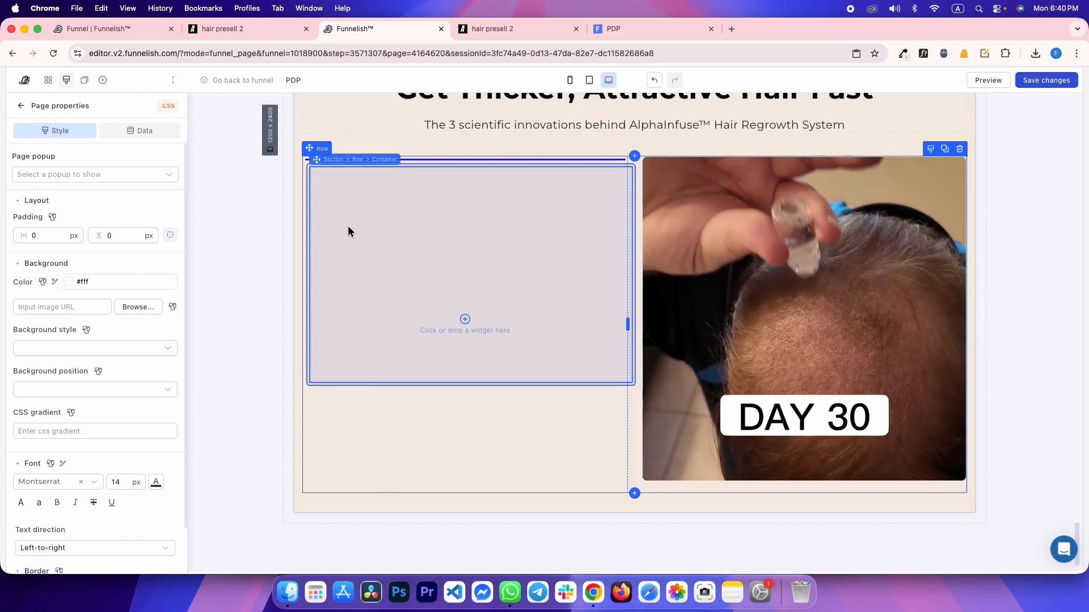
Delete the copy's 'ARE YOU LOSING HAIR?' line and benefits checklist, leaving only the headline
{"action": "key", "text": "ctrl+Tab"}
{"action": "key", "text": "ctrl+shift+Tab"}
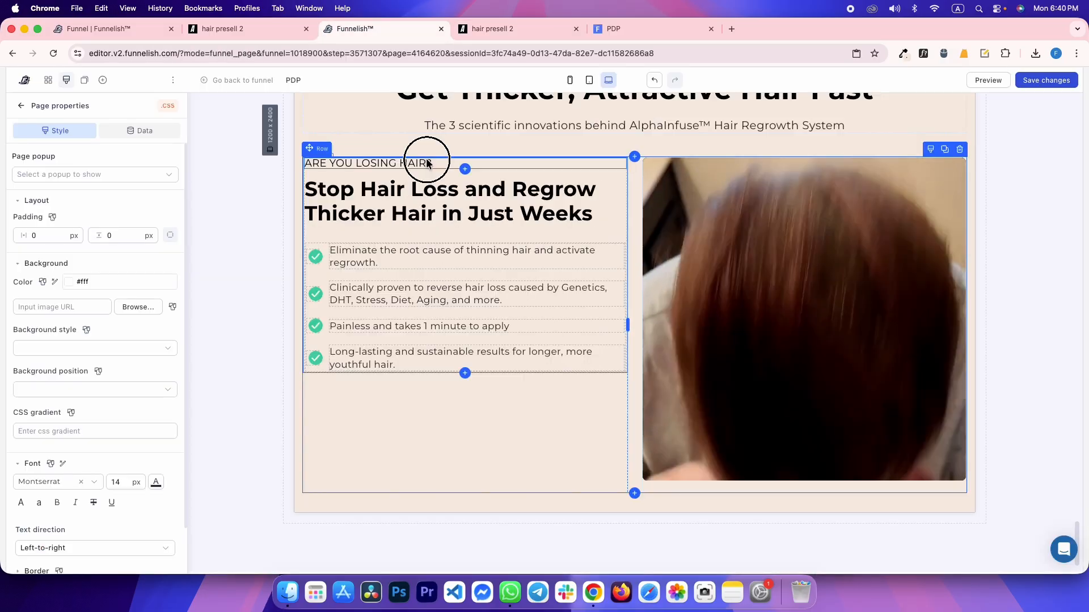
{"action": "key", "text": "ctrl+Tab"}
{"action": "scroll", "coordinate": [306, 291], "scroll_direction": "down", "scroll_amount": 3}
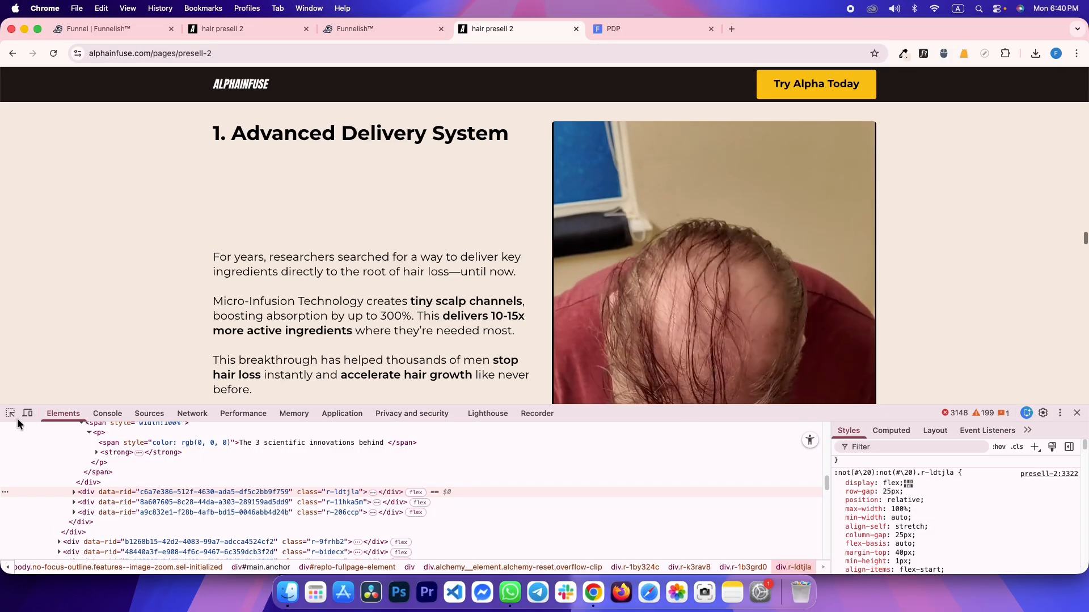
{"action": "left_click", "coordinate": [11, 414]}
{"action": "key", "text": "ctrl+shift+Tab"}
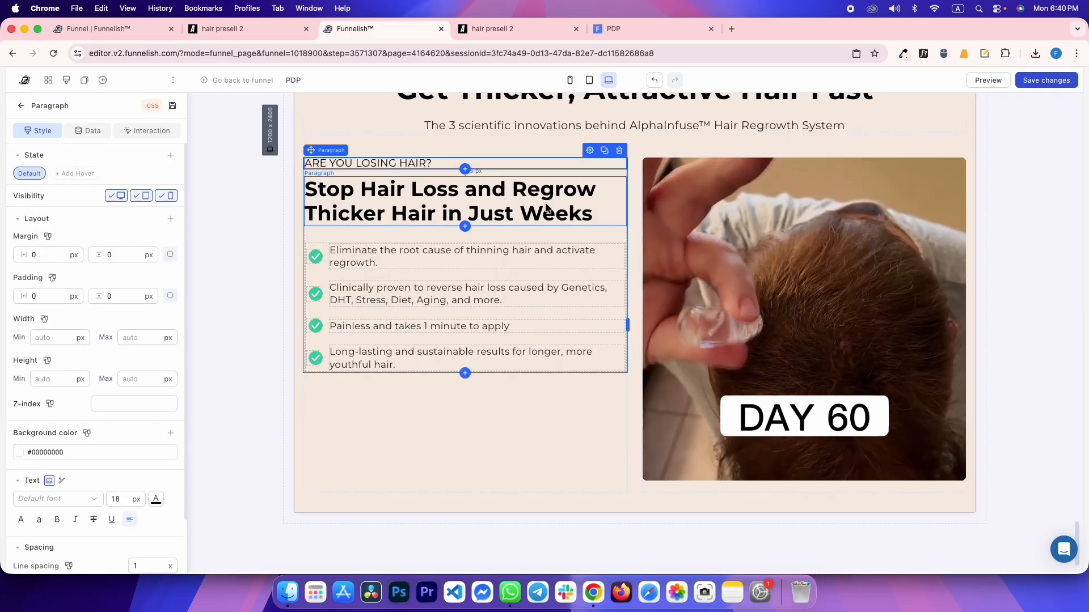
{"action": "left_click", "coordinate": [619, 152]}
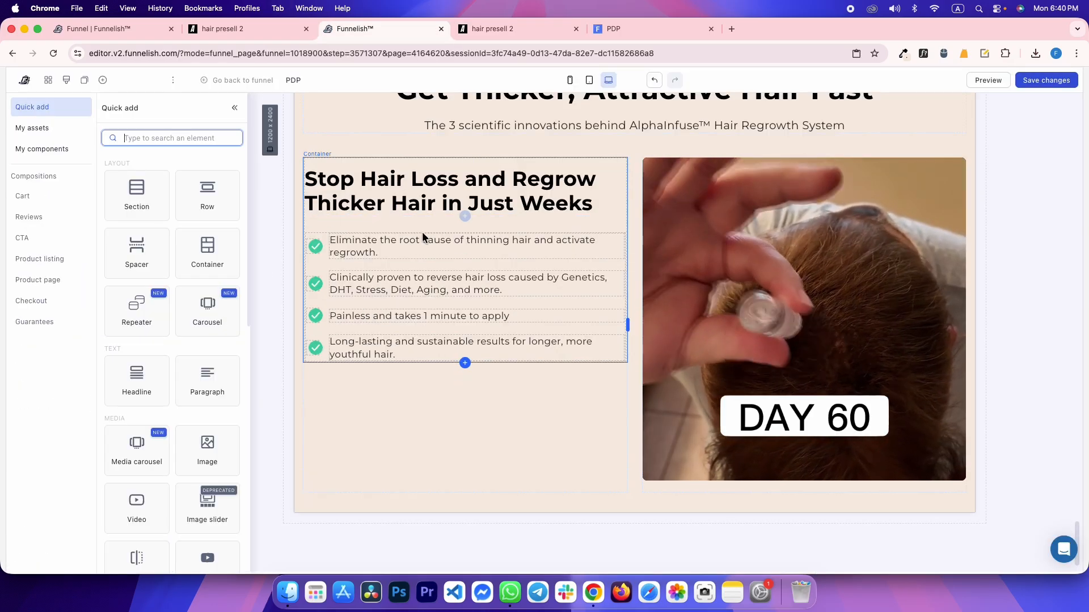
{"action": "left_click", "coordinate": [353, 267]}
{"action": "left_click", "coordinate": [613, 234]}
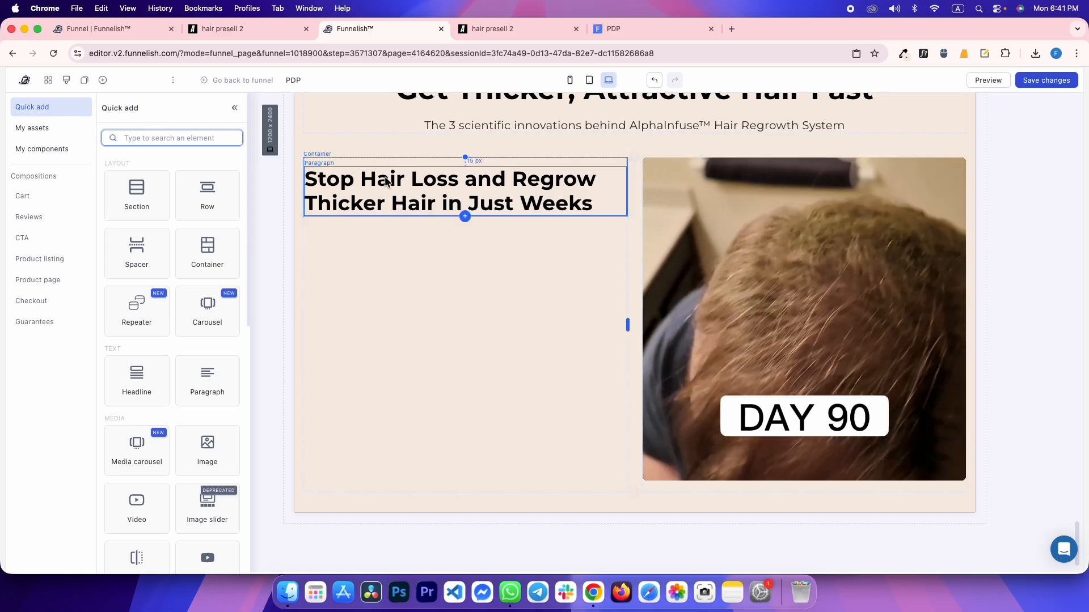
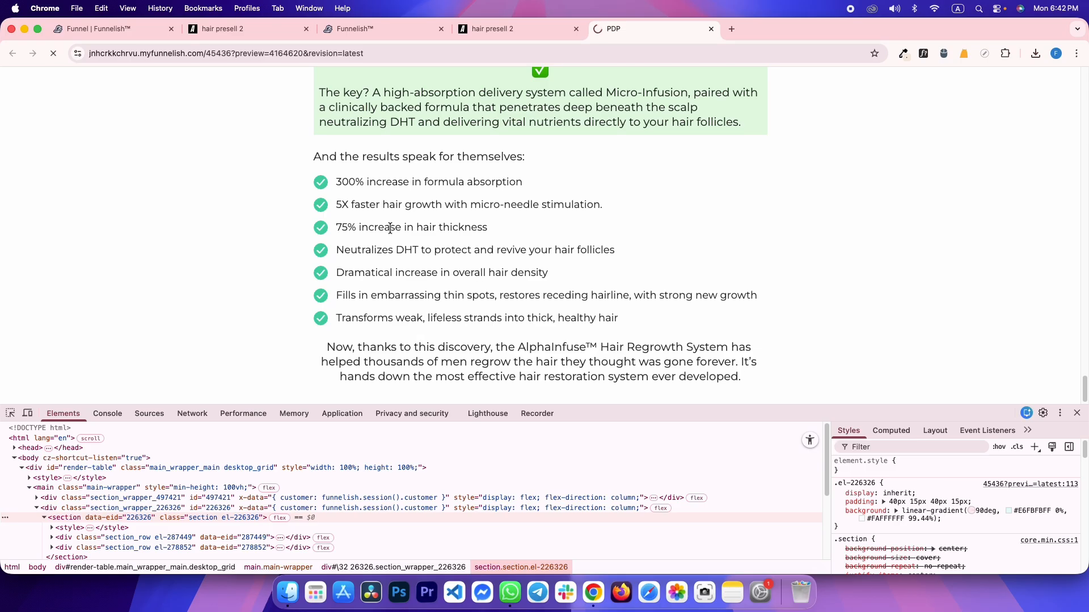
Compare with the reference presell page and expand then collapse its LINKED STUDY dropdown
{"action": "scroll", "coordinate": [278, 284], "scroll_direction": "down", "scroll_amount": 10}
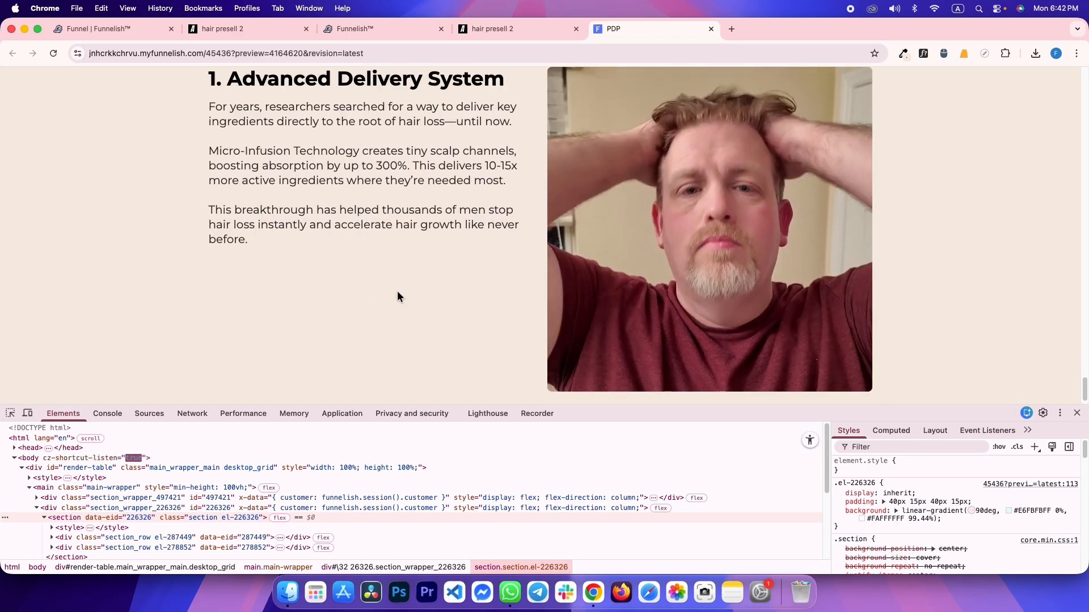
{"action": "key", "text": "super+alt+Left"}
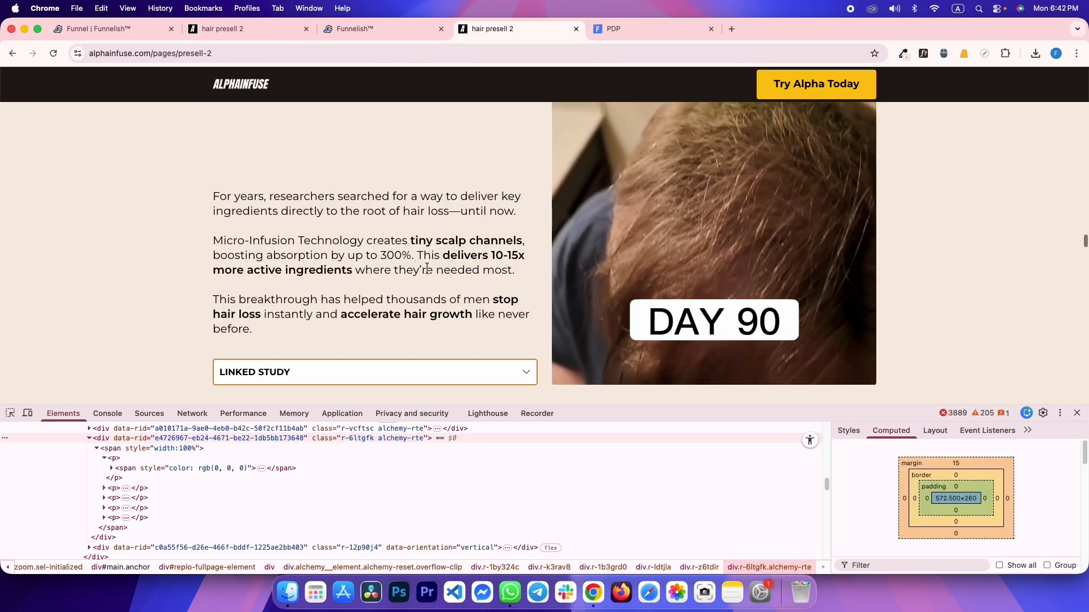
{"action": "key", "text": "super+alt+Right"}
{"action": "key", "text": "super+alt+Left"}
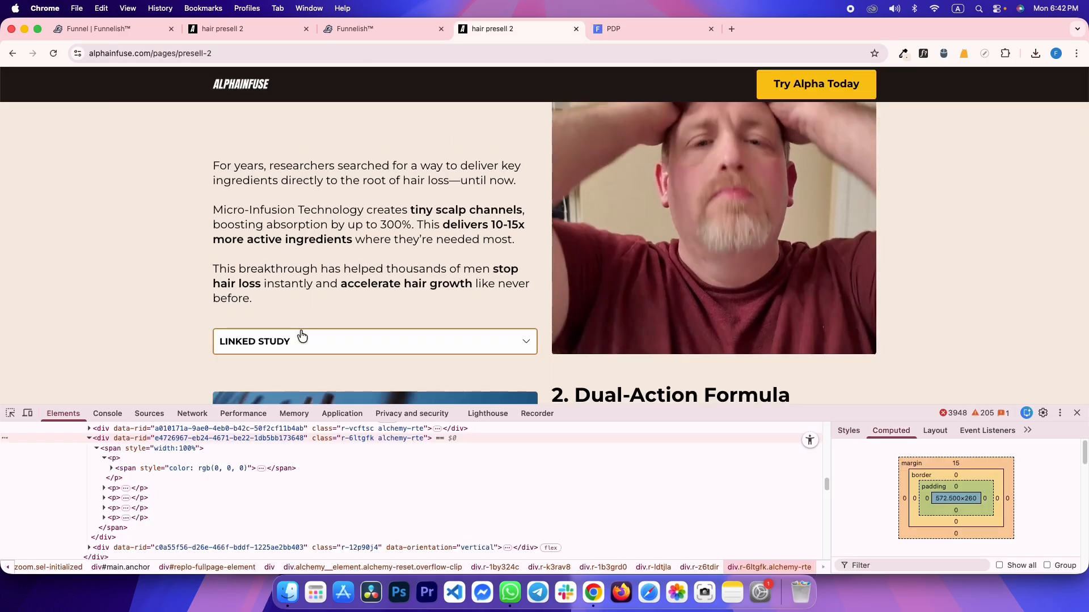
{"action": "scroll", "coordinate": [318, 332], "scroll_direction": "down", "scroll_amount": 1}
{"action": "left_click", "coordinate": [320, 329]}
{"action": "scroll", "coordinate": [352, 305], "scroll_direction": "down", "scroll_amount": 5}
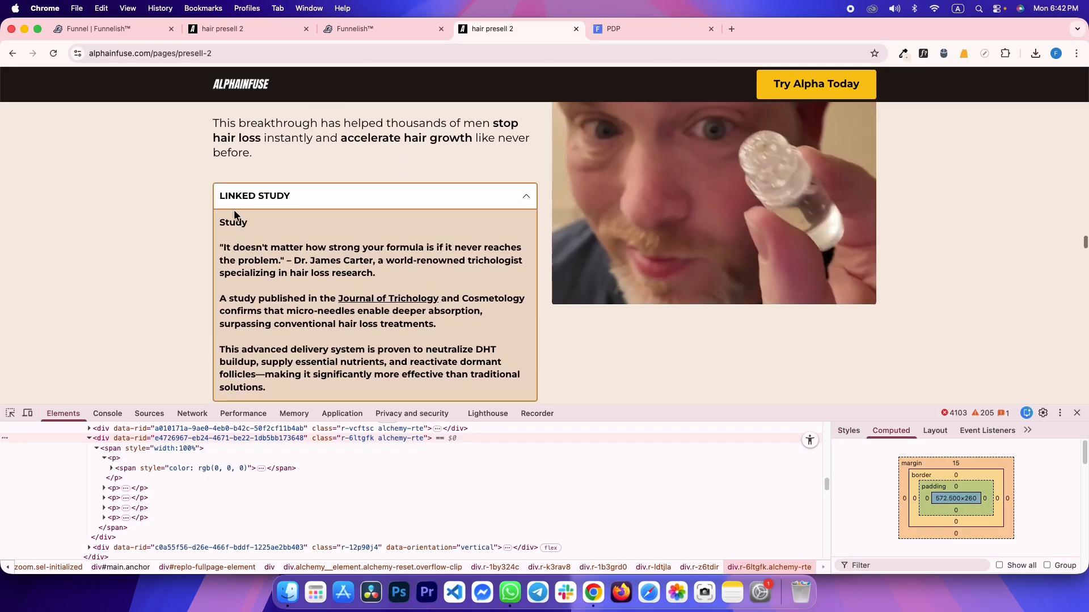
{"action": "left_click", "coordinate": [295, 161]}
{"action": "scroll", "coordinate": [267, 238], "scroll_direction": "up", "scroll_amount": 3}
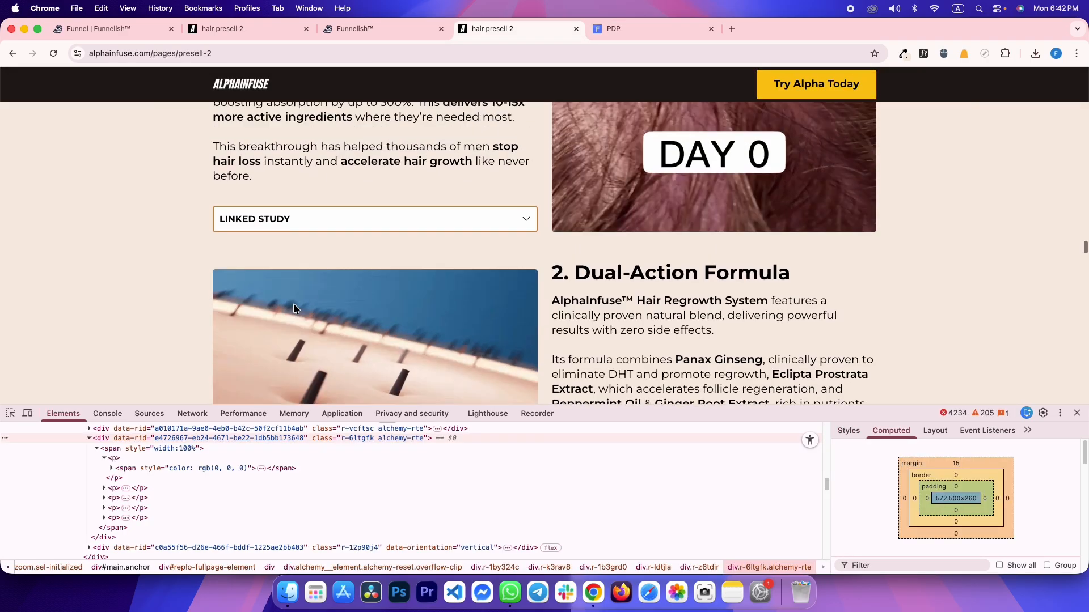
Inspect the reference LINKED STUDY header and its container spacing in DevTools
{"action": "key", "text": "super+shift+c"}
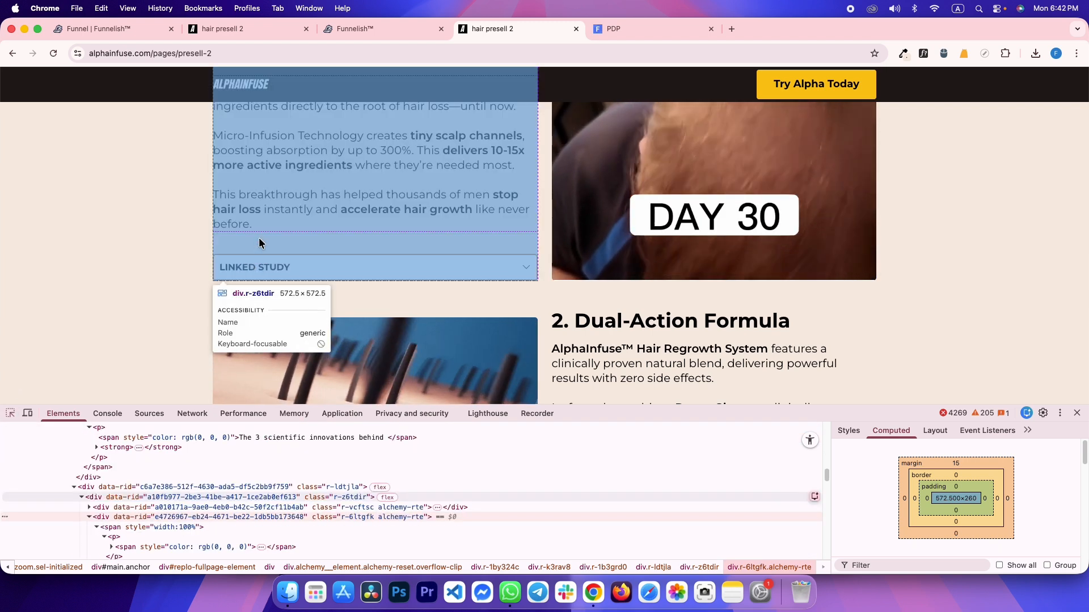
{"action": "left_click", "coordinate": [232, 264]}
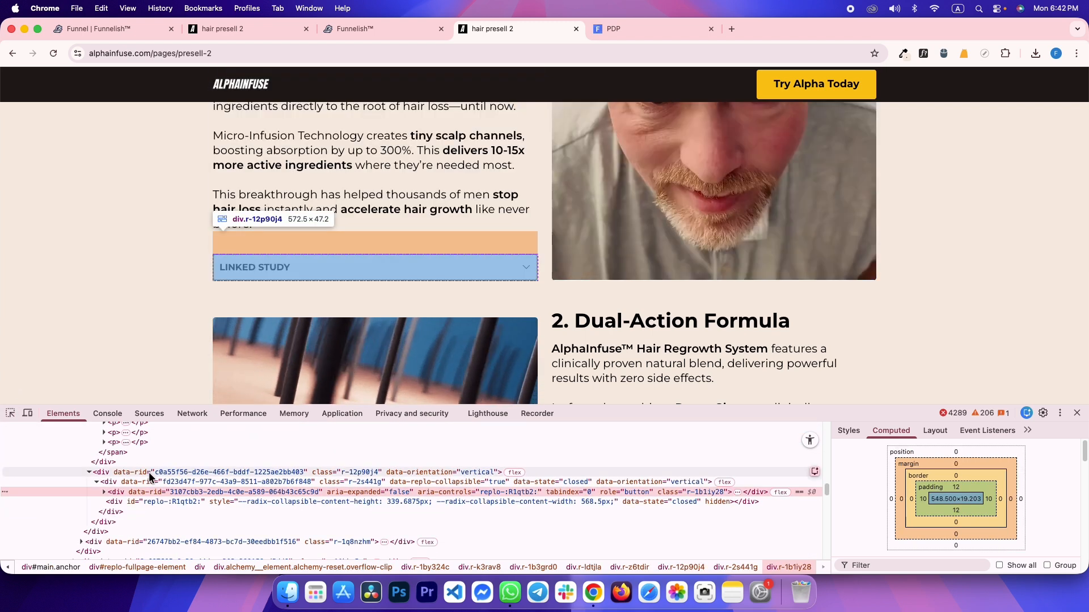
{"action": "left_click", "coordinate": [149, 472]}
{"action": "key", "text": "ctrl+shift+Tab"}
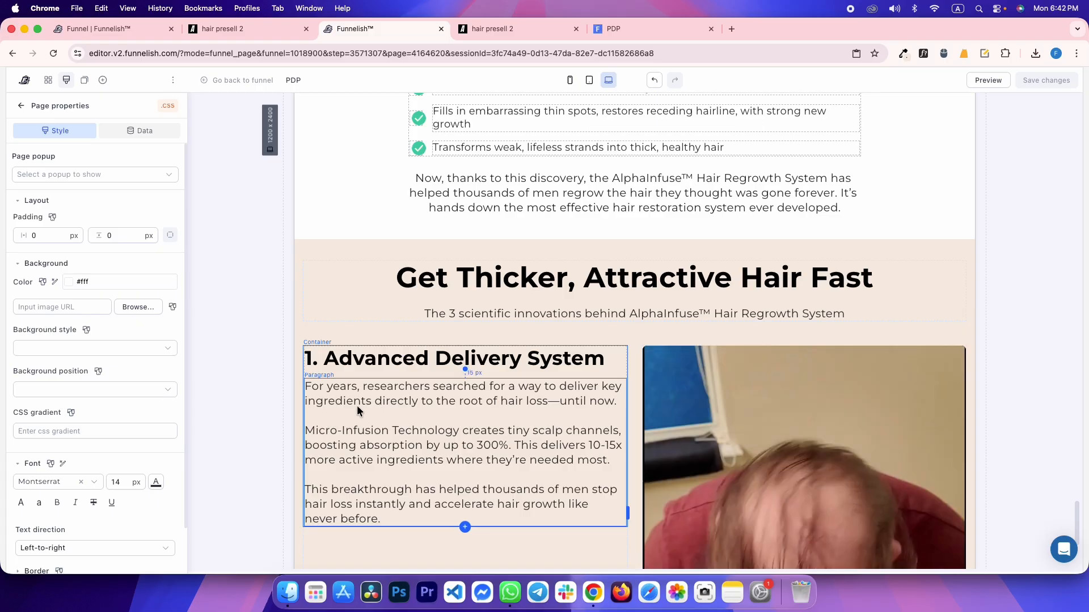
Place an FAQ accordion below the Advanced Delivery System paragraph with a 40 px top margin
{"action": "scroll", "coordinate": [413, 357], "scroll_direction": "down", "scroll_amount": 5}
{"action": "left_click", "coordinate": [455, 330]}
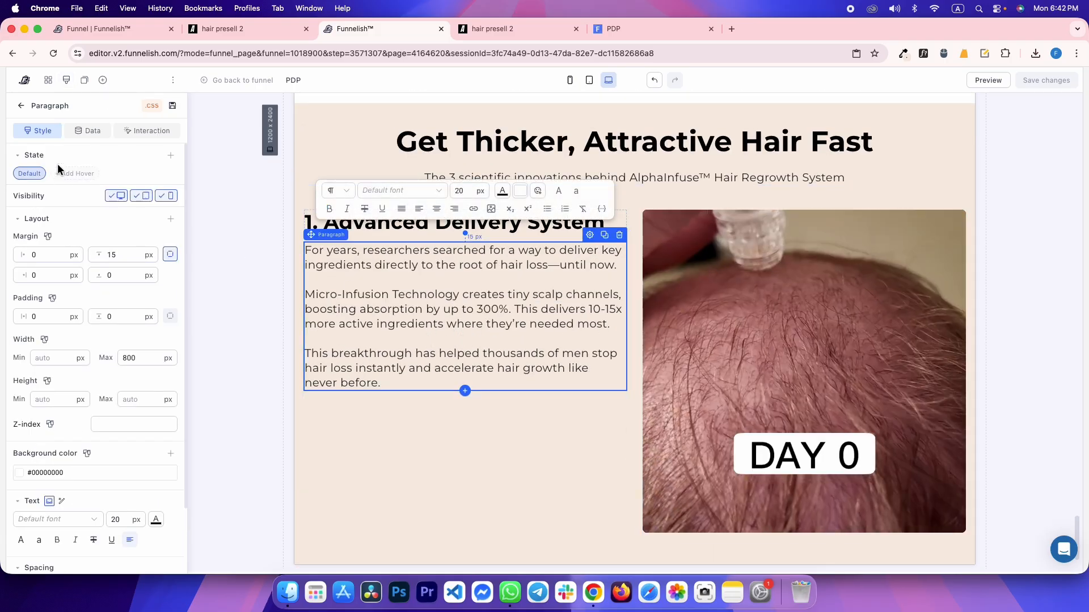
{"action": "left_click", "coordinate": [104, 80]}
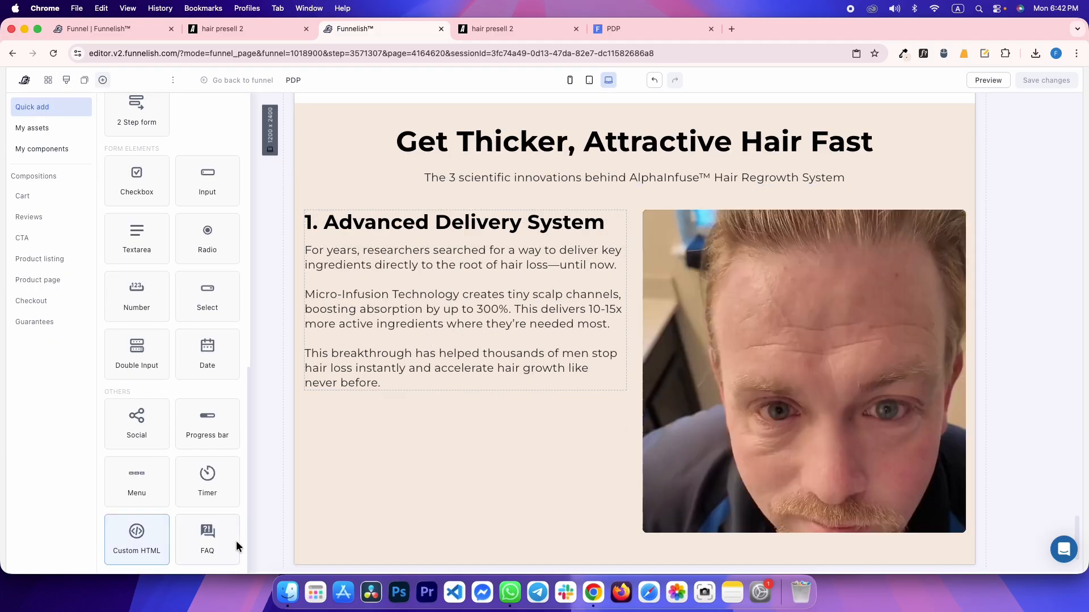
{"action": "left_click_drag", "start_coordinate": [219, 541], "coordinate": [415, 377]}
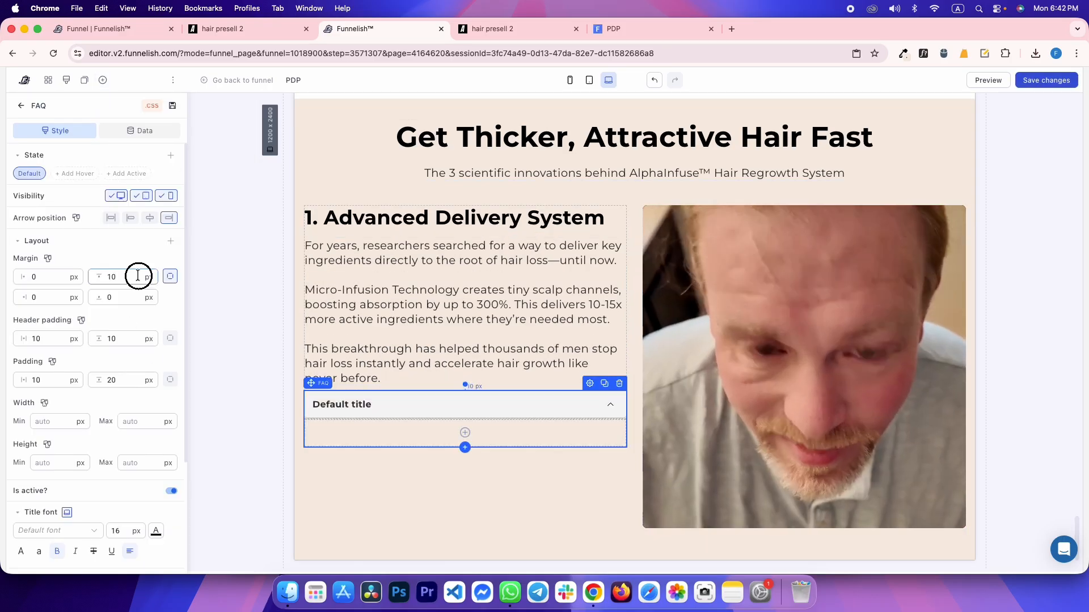
{"action": "double_click", "coordinate": [138, 276]}
{"action": "type", "text": "40"}
{"action": "key", "text": "super+s"}
Title the accordion LINKED STUDY and copy the study text from the reference dropdown
{"action": "key", "text": "ctrl+Tab"}
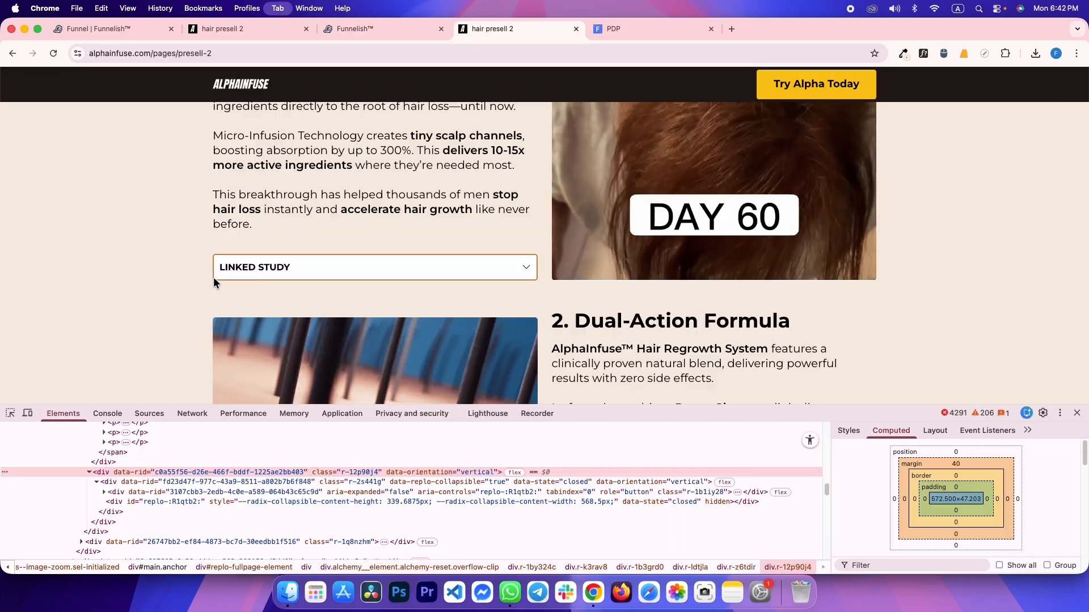
{"action": "triple_click", "coordinate": [243, 265]}
{"action": "left_click", "coordinate": [225, 267]}
{"action": "scroll", "coordinate": [225, 267], "scroll_direction": "down", "scroll_amount": 2}
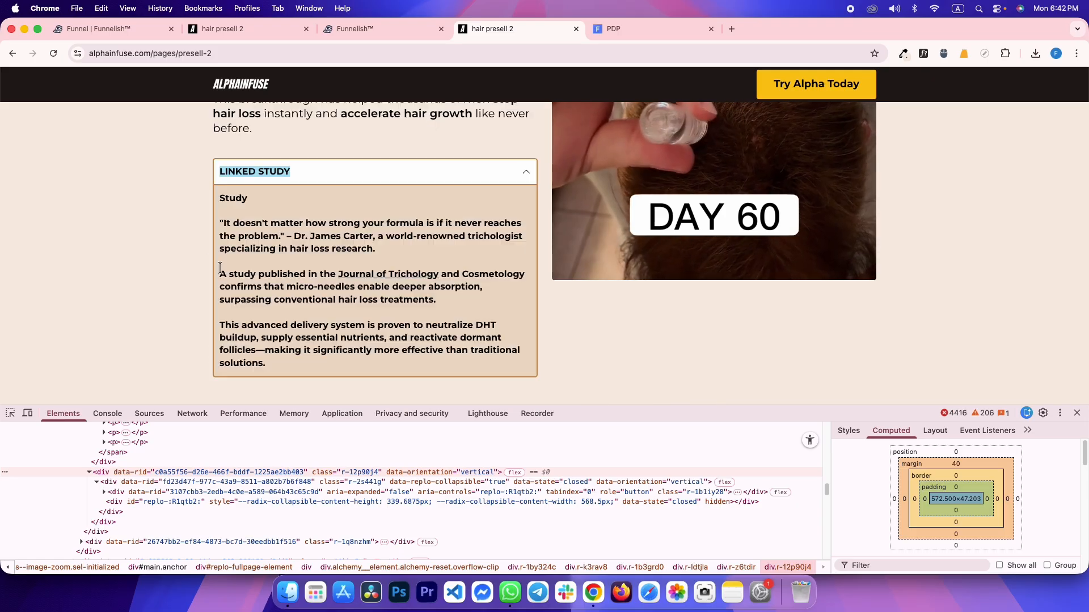
{"action": "key", "text": "ctrl+shift+Tab"}
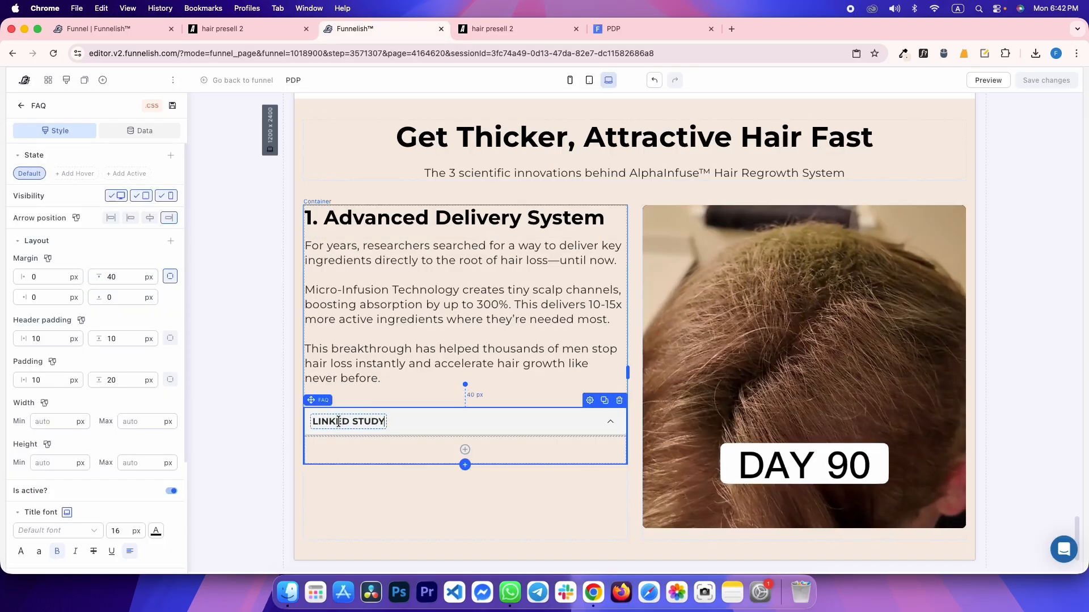
{"action": "key", "text": "ctrl+Tab"}
{"action": "left_click_drag", "start_coordinate": [311, 363], "coordinate": [230, 211]}
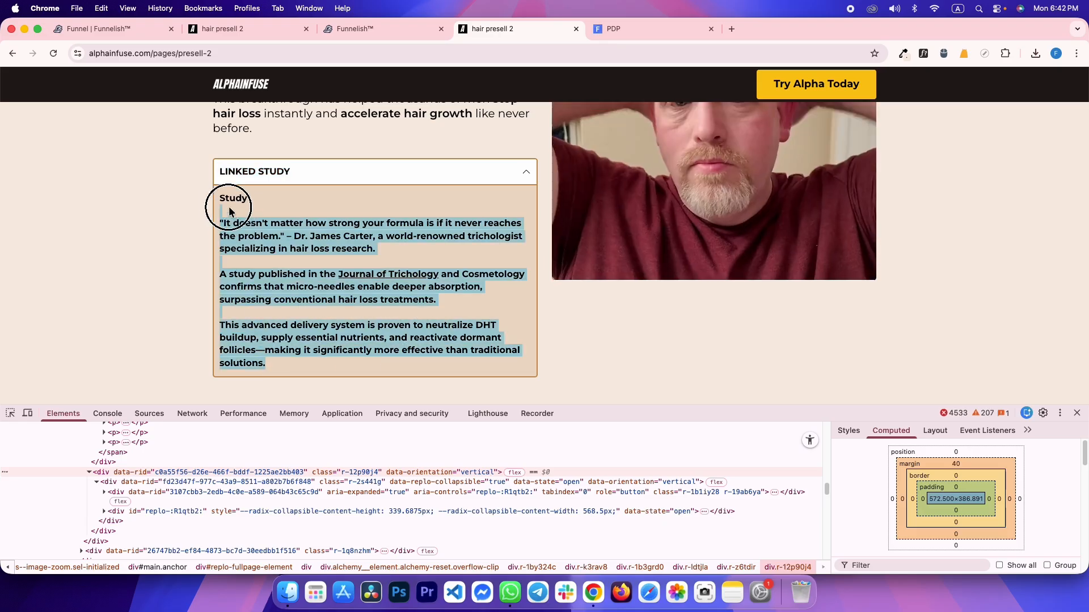
{"action": "key", "text": "ctrl+shift+Tab"}
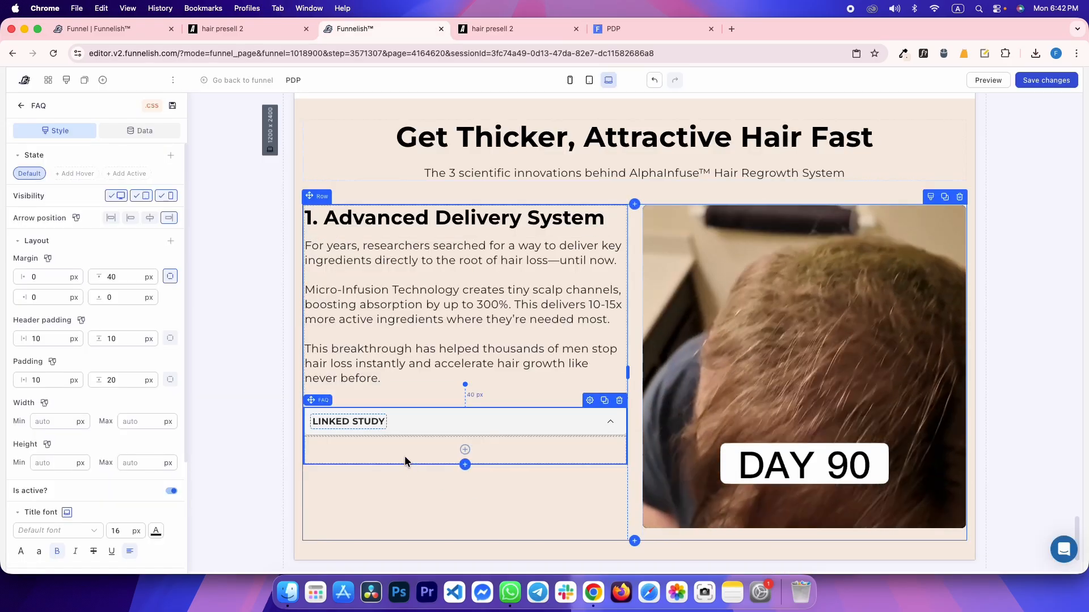
{"action": "left_click", "coordinate": [465, 450]}
Add a left-aligned paragraph inside the accordion with 0 margin and 0 padding
{"action": "left_click", "coordinate": [208, 317]}
{"action": "type", "text": "0"}
{"action": "double_click", "coordinate": [122, 297]}
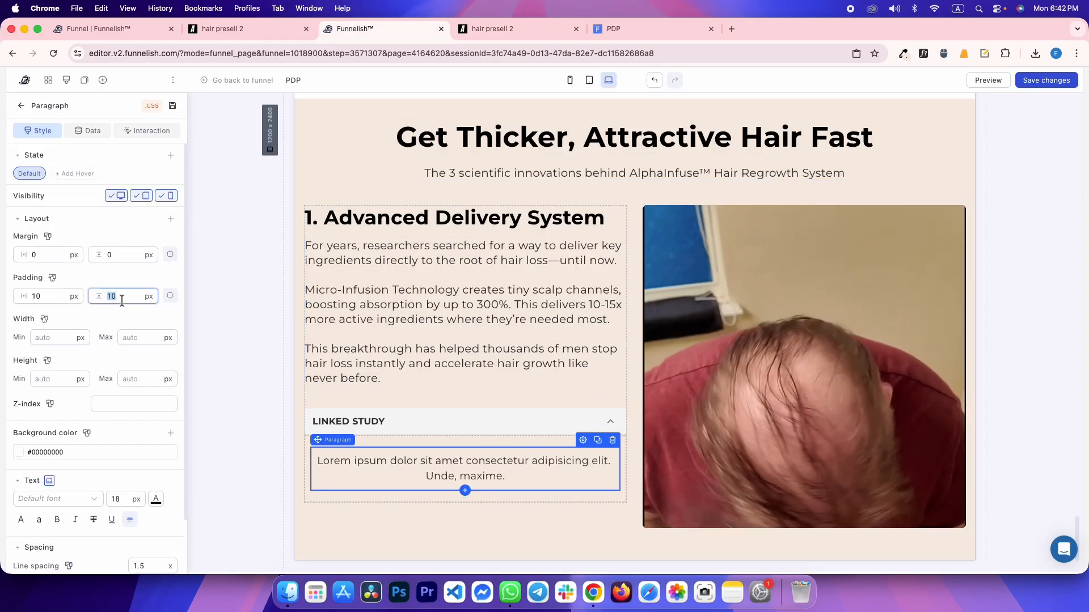
{"action": "type", "text": "0"}
{"action": "double_click", "coordinate": [67, 296]}
{"action": "type", "text": "0"}
{"action": "left_click", "coordinate": [136, 521]}
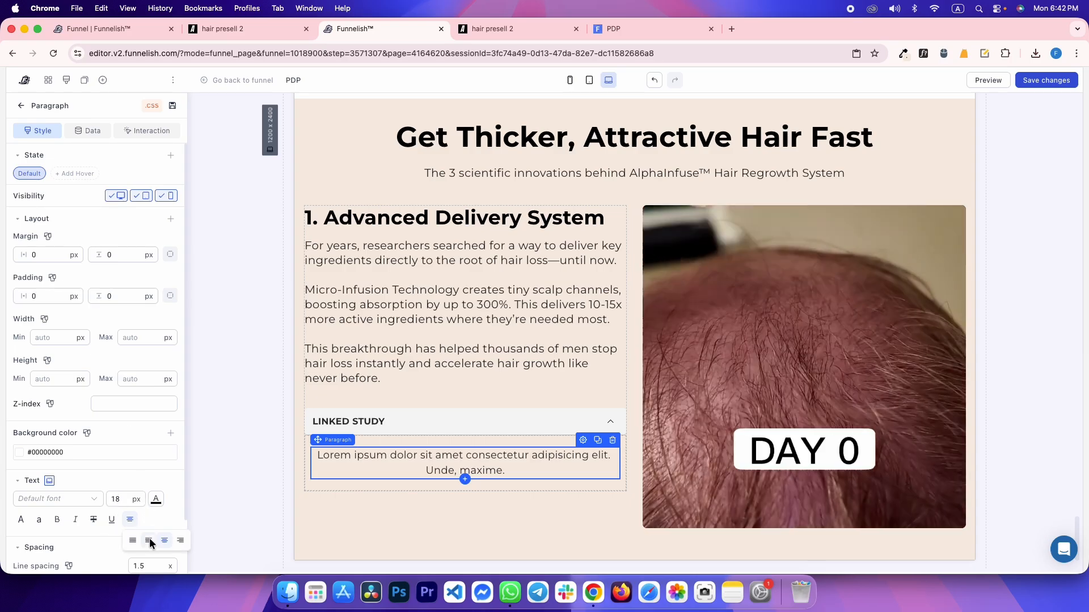
{"action": "left_click", "coordinate": [148, 540]}
Paste the bold study text with blank lines after Study, treatments. and research., and save
{"action": "double_click", "coordinate": [328, 458]}
{"action": "type", "text": "Study \"It doesn't matter how strong your formula is if it never reaches the problem.\" – Dr. James Carter, a world-renowned trichologist specializing in hair loss research. A study published in the Journal of Trichology and Cosmetology confirms that micro-needles enable deeper absorption, surpassing conventional hair loss treatments. This advanced delivery system is proven to neutralize DHT buildup, supply essential nutrients, and reactivate dormant follicles—making it significantly more effective than traditional solutions."}
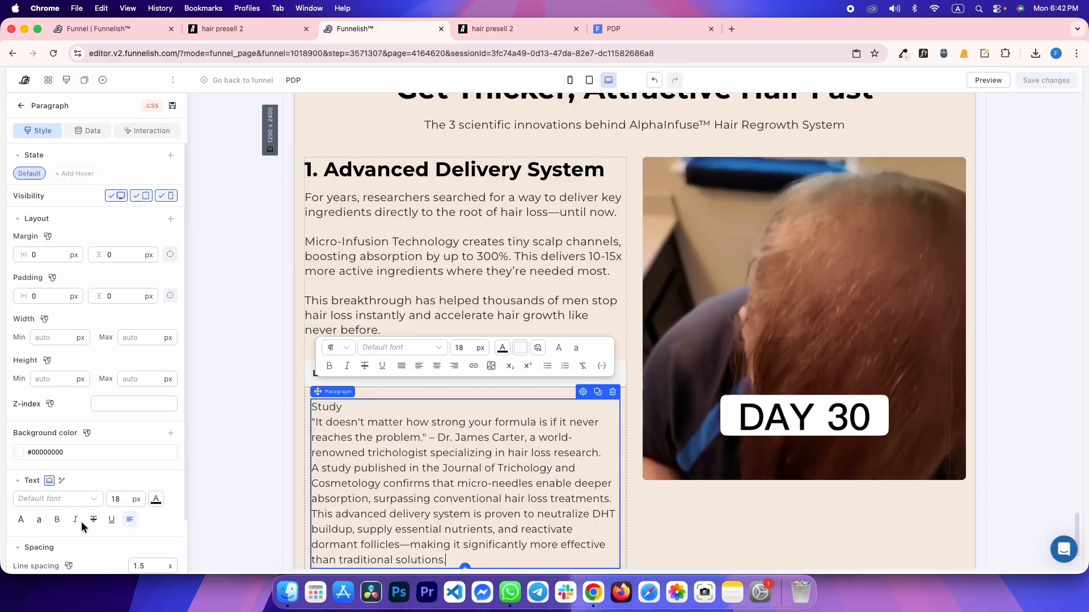
{"action": "left_click", "coordinate": [56, 520]}
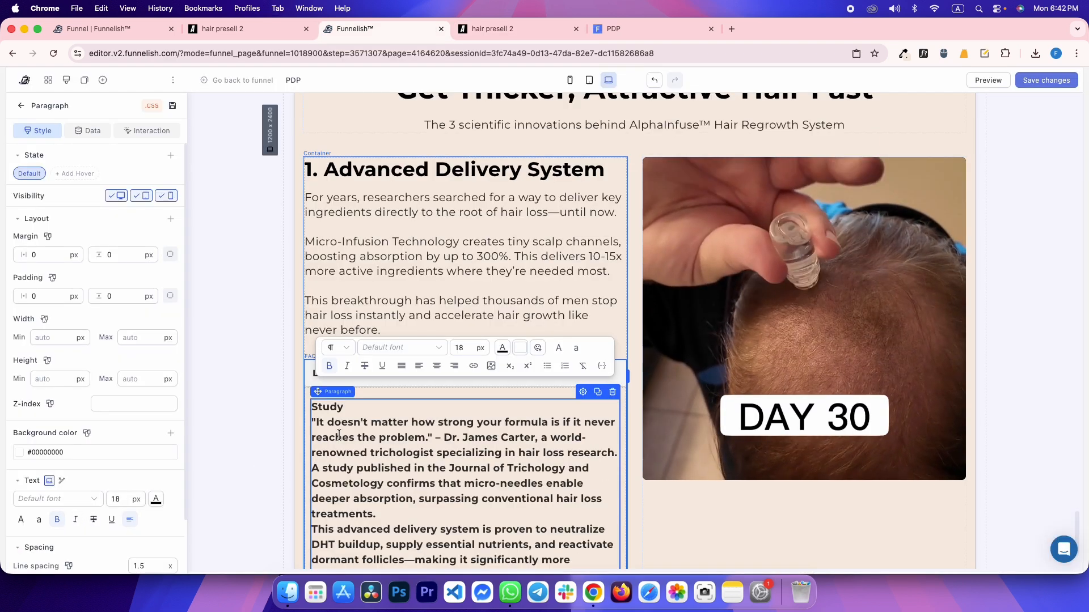
{"action": "key", "text": "Return"}
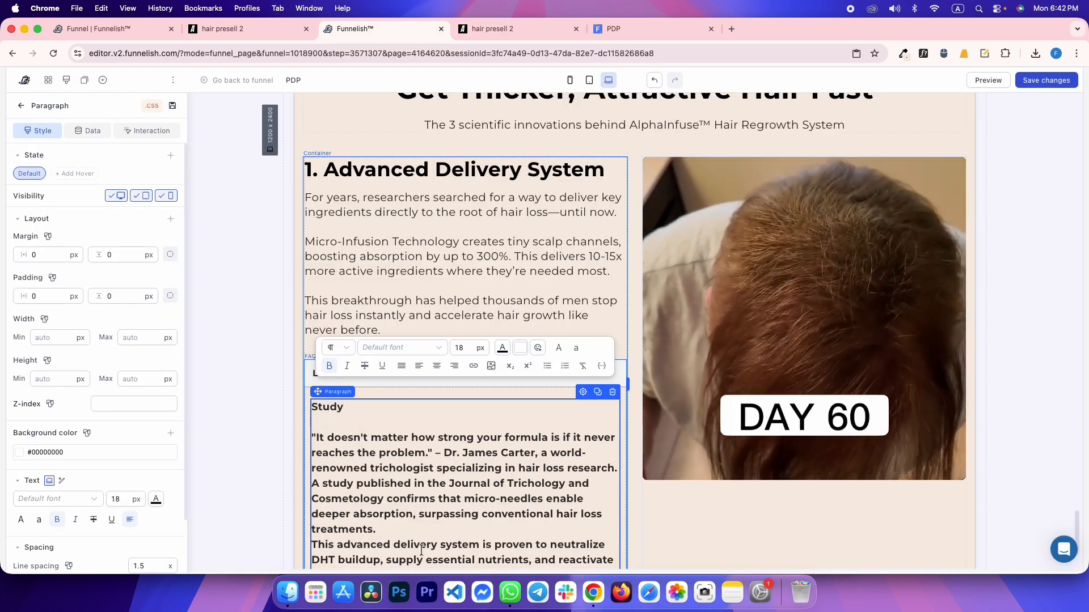
{"action": "key", "text": "Return"}
{"action": "scroll", "coordinate": [416, 503], "scroll_direction": "down", "scroll_amount": 3}
{"action": "key", "text": "ctrl+Tab"}
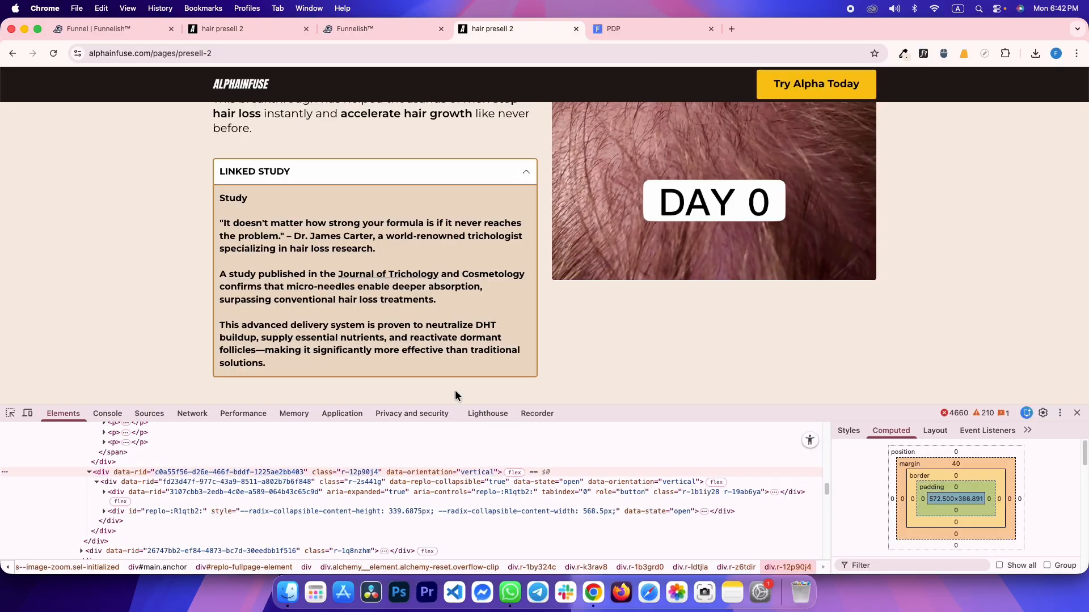
{"action": "key", "text": "ctrl+shift+Tab"}
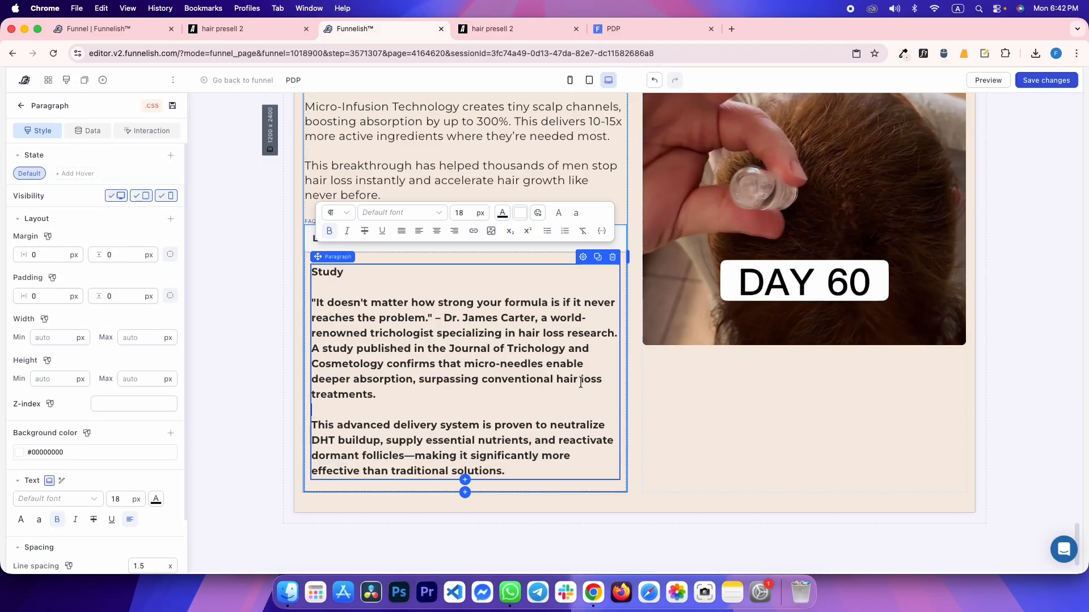
{"action": "left_click", "coordinate": [618, 333]}
{"action": "key", "text": "Return"}
{"action": "key", "text": "super+s"}
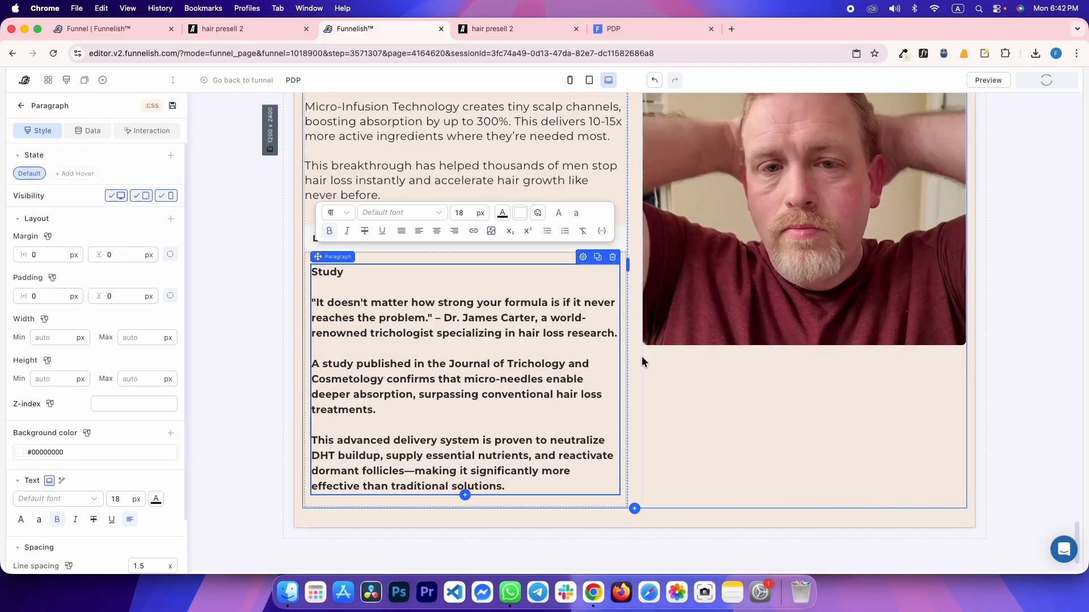
Select the LINKED STUDY accordion and bring up the reference page
{"action": "left_click", "coordinate": [237, 182]}
{"action": "left_click", "coordinate": [354, 260]}
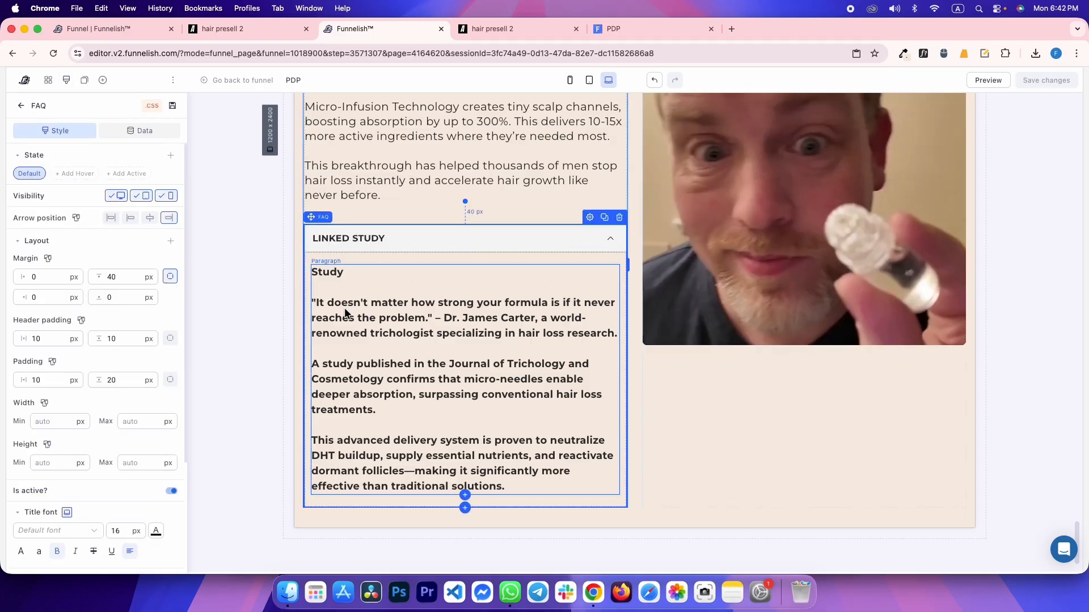
{"action": "key", "text": "ctrl+Tab"}
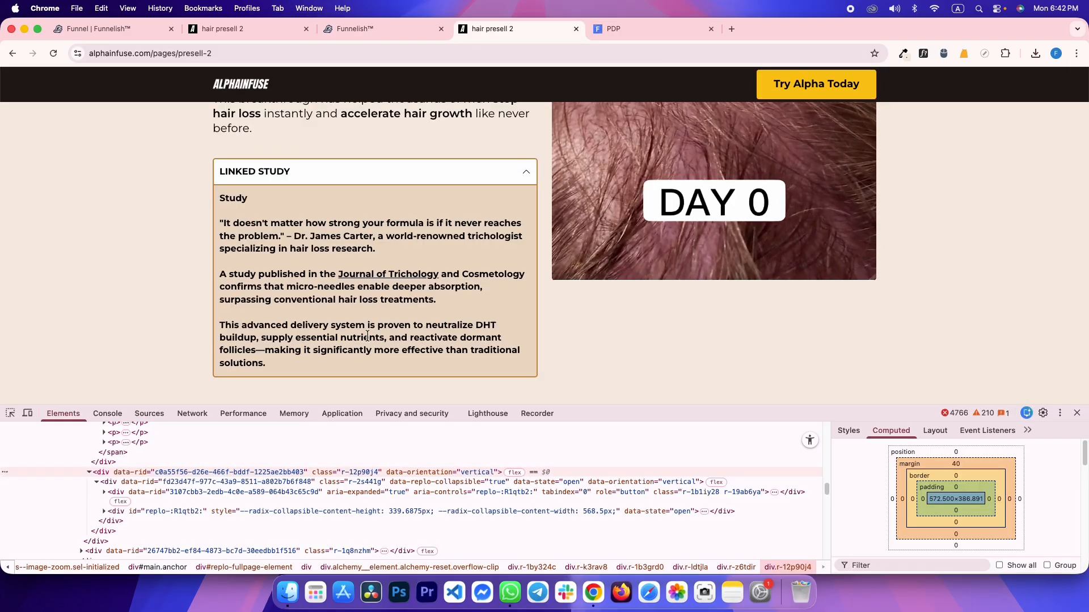
{"action": "scroll", "coordinate": [368, 336], "scroll_direction": "up", "scroll_amount": 2}
Check the reference header padding in DevTools and set the accordion header padding to 12
{"action": "key", "text": "super+shift+c"}
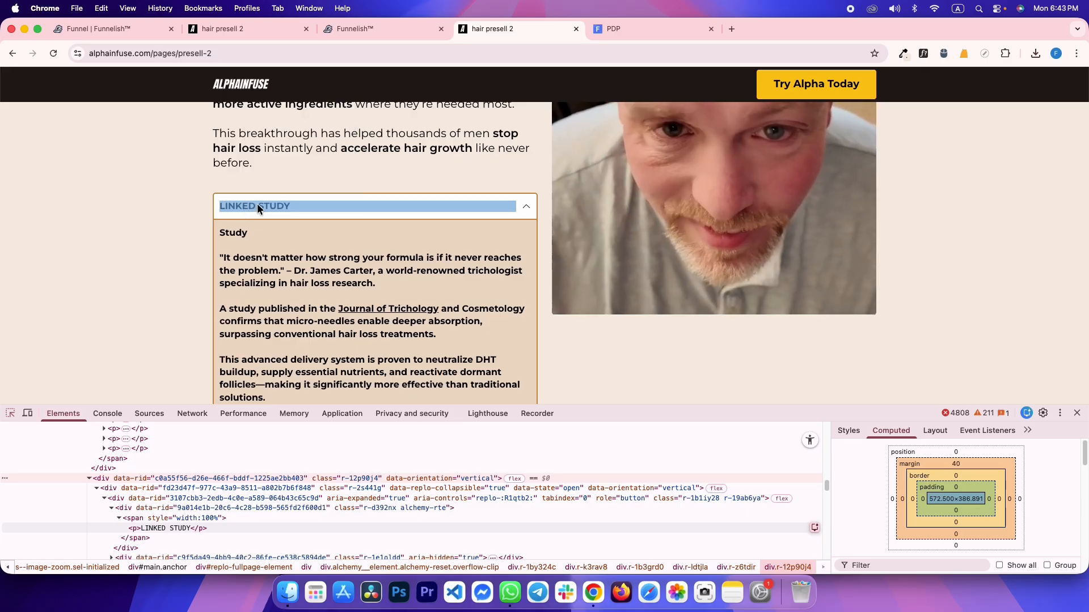
{"action": "key", "text": "ctrl+shift+Tab"}
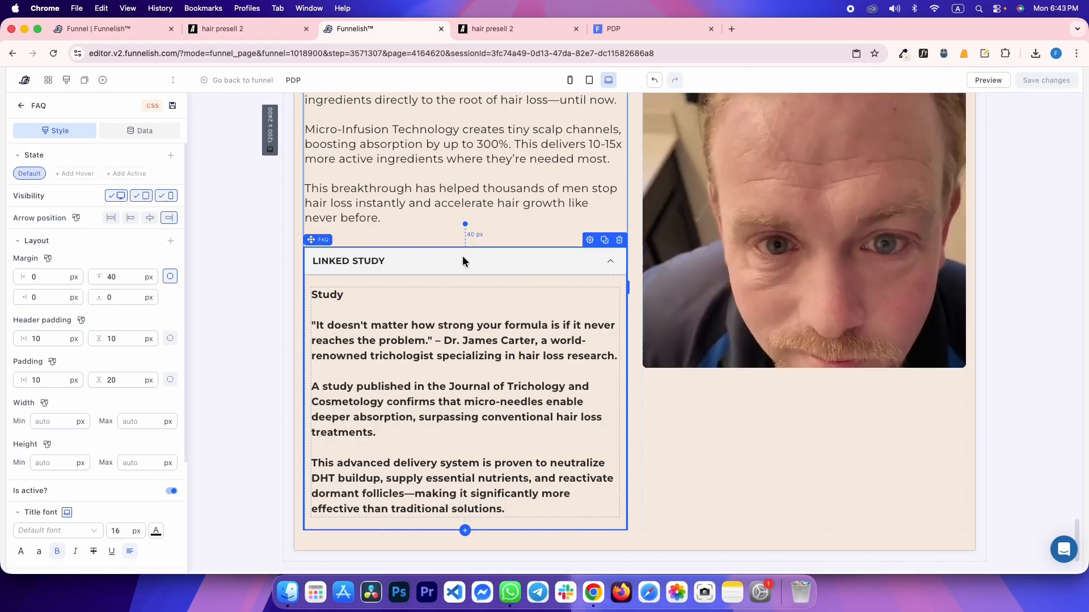
{"action": "scroll", "coordinate": [101, 481], "scroll_direction": "down", "scroll_amount": 5}
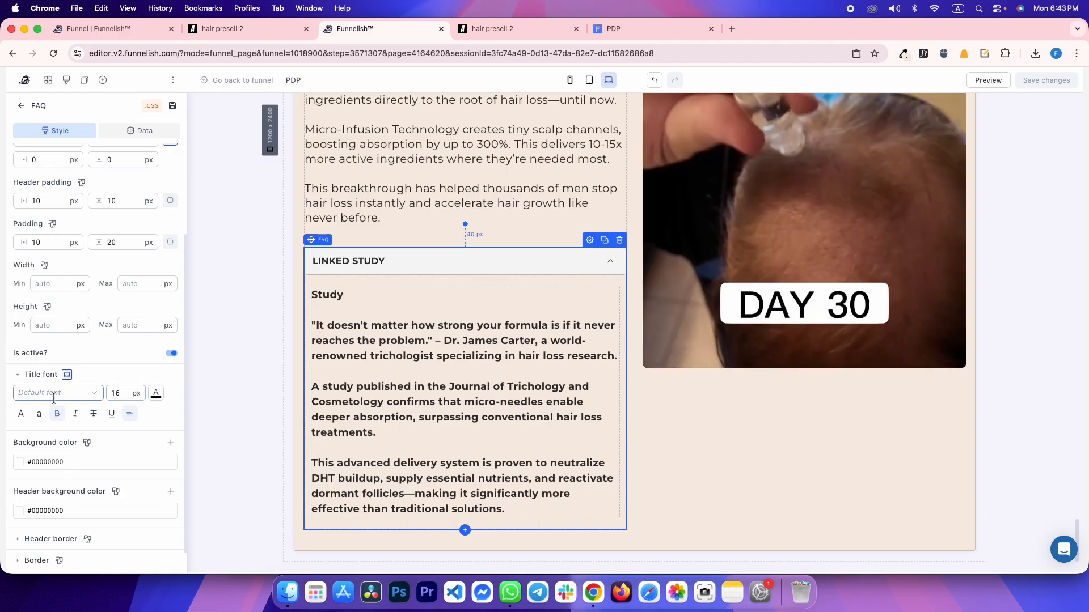
{"action": "left_click", "coordinate": [161, 392]}
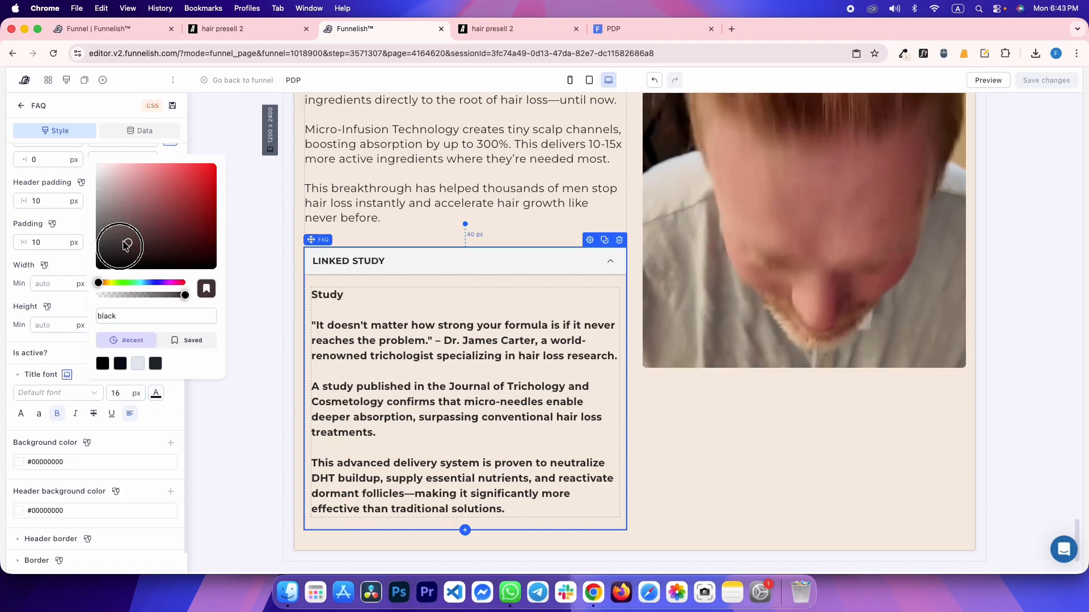
{"action": "left_click", "coordinate": [160, 408]}
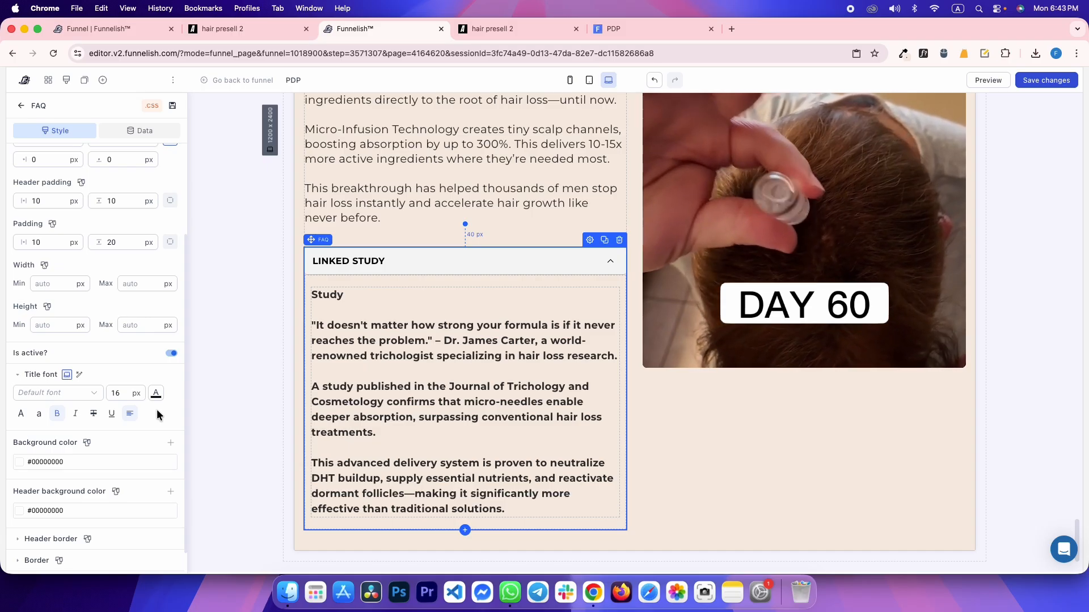
{"action": "key", "text": "super+s"}
{"action": "key", "text": "ctrl+Tab"}
{"action": "key", "text": "super+shift+c"}
{"action": "left_click", "coordinate": [312, 195]}
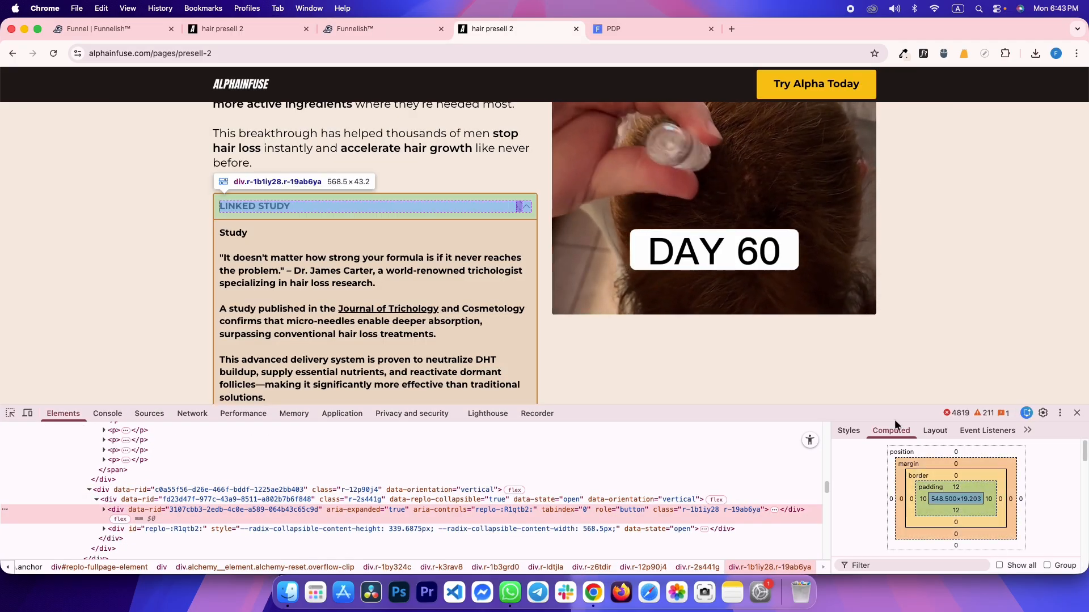
{"action": "key", "text": "ctrl+shift+Tab"}
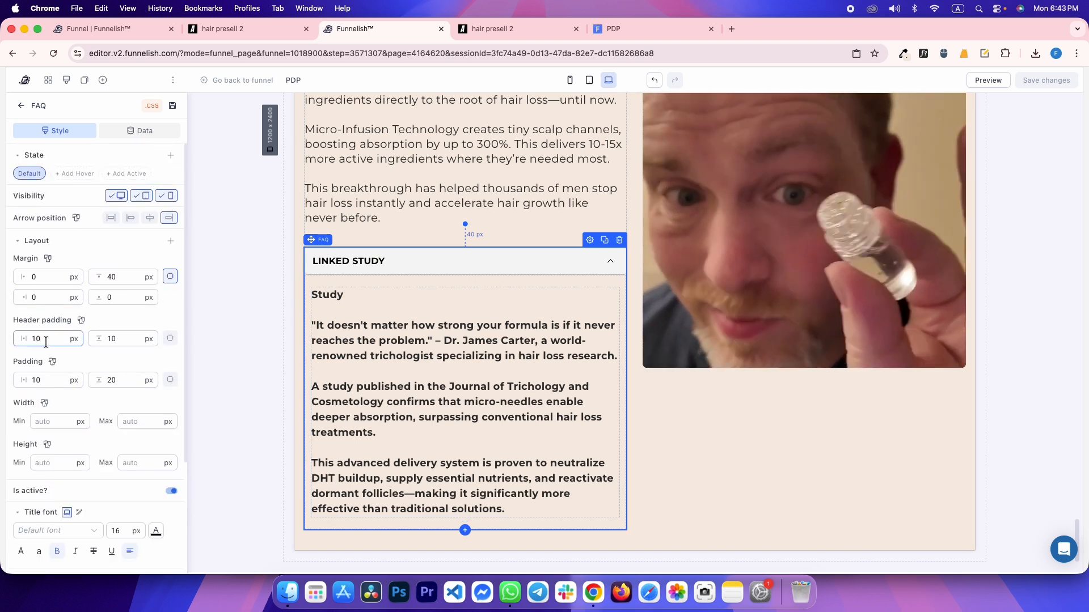
{"action": "type", "text": "12"}
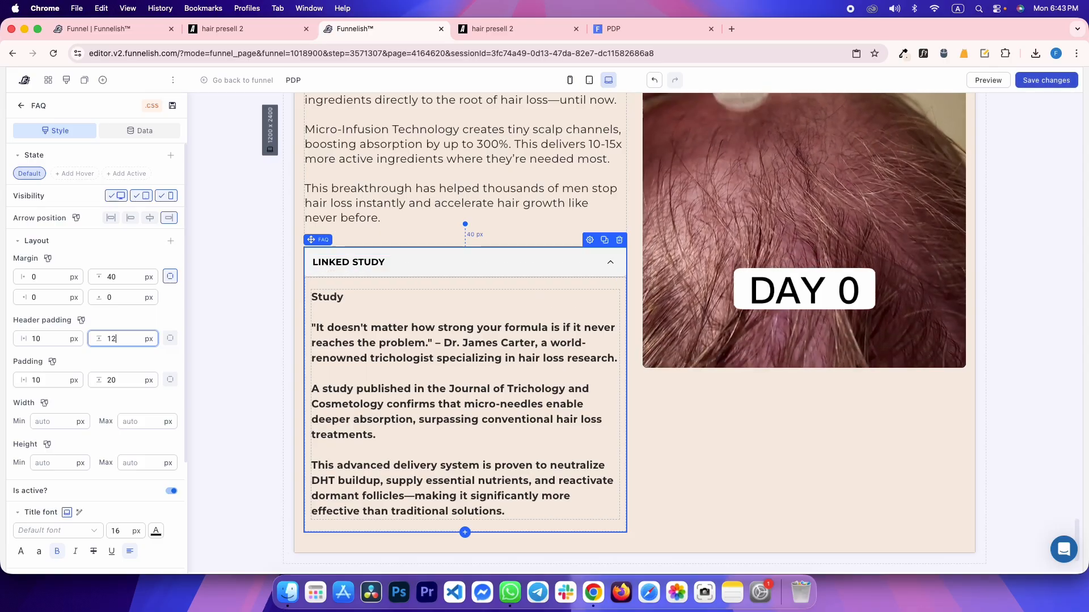
Match the reference study box spacing by setting the accordion content padding to 12
{"action": "key", "text": "ctrl+Tab"}
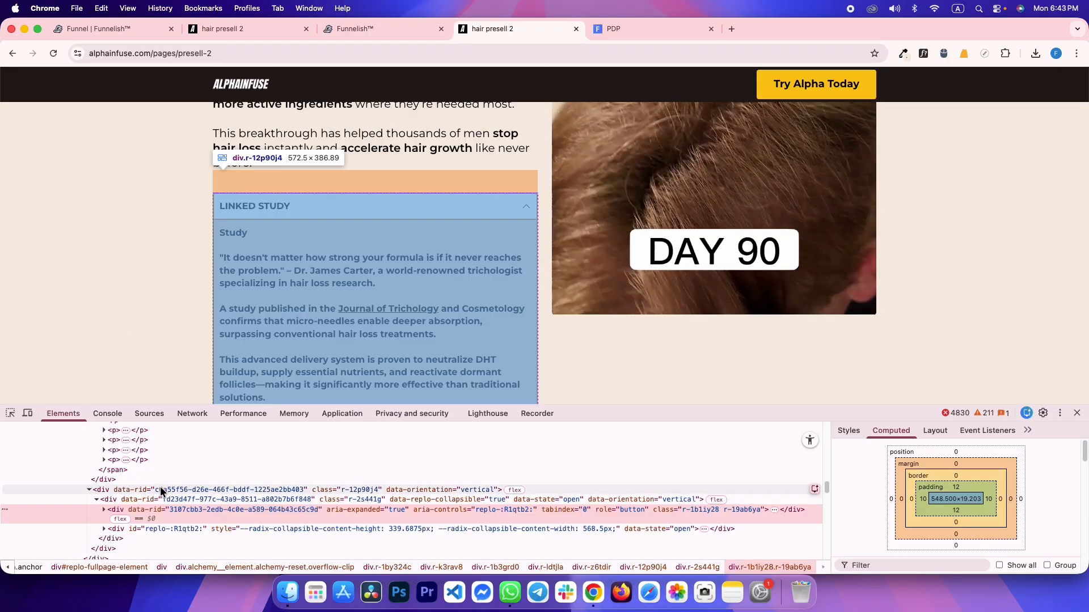
{"action": "left_click", "coordinate": [10, 412]}
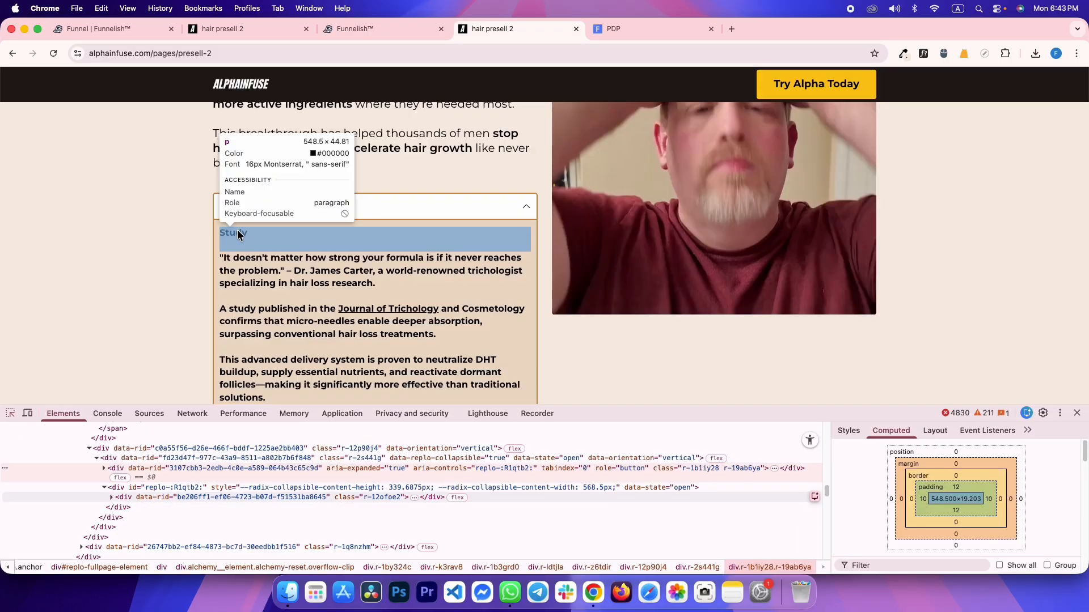
{"action": "key", "text": "ctrl+shift+Tab"}
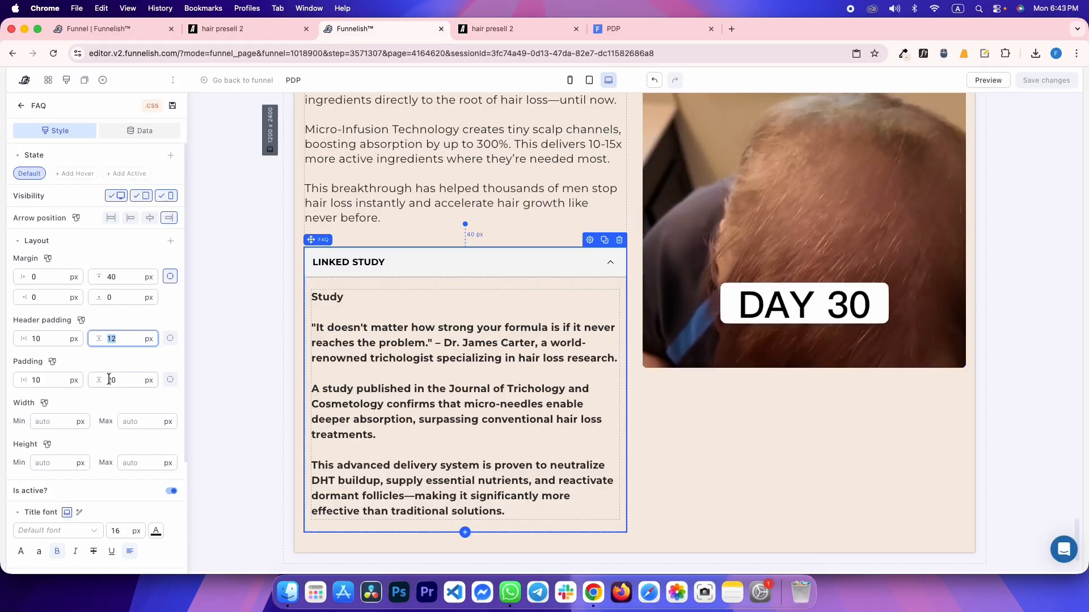
{"action": "type", "text": "12"}
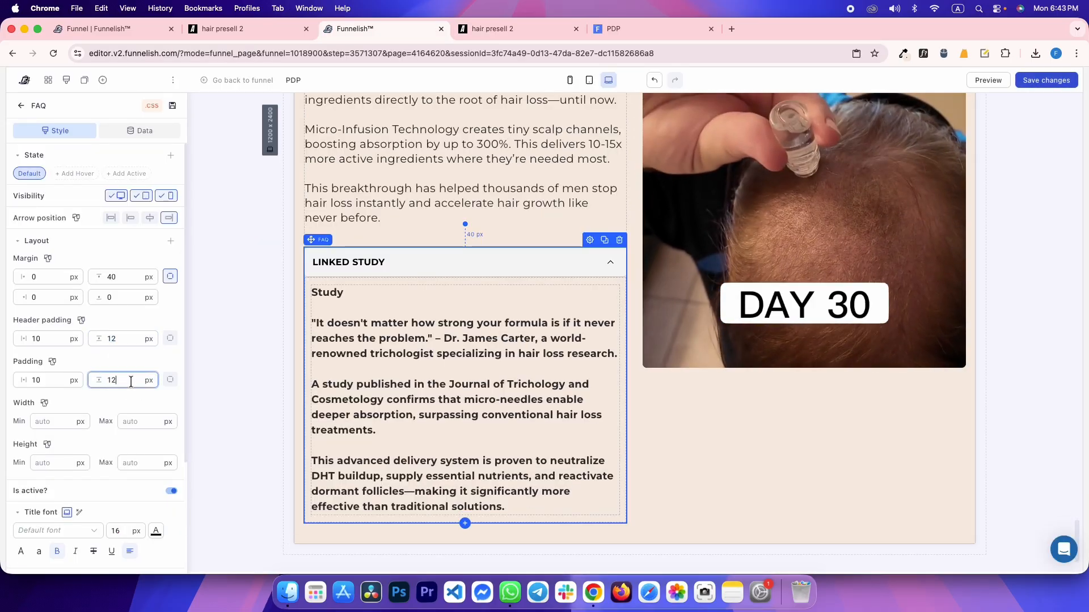
Inspect the reference LINKED STUDY title and quote container styles in DevTools
{"action": "key", "text": "ctrl+Tab"}
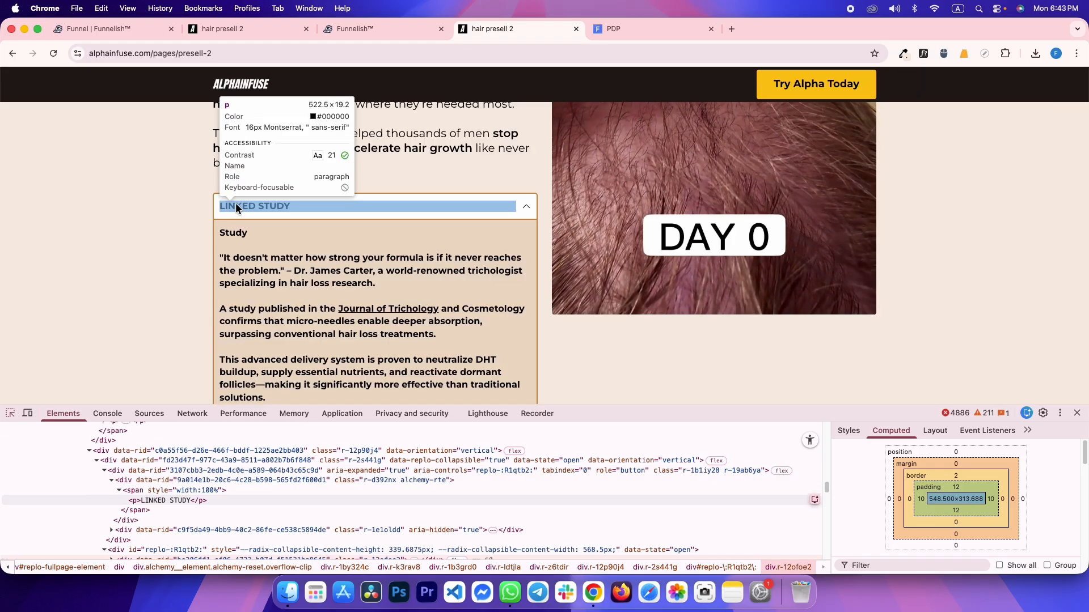
{"action": "left_click", "coordinate": [256, 206]}
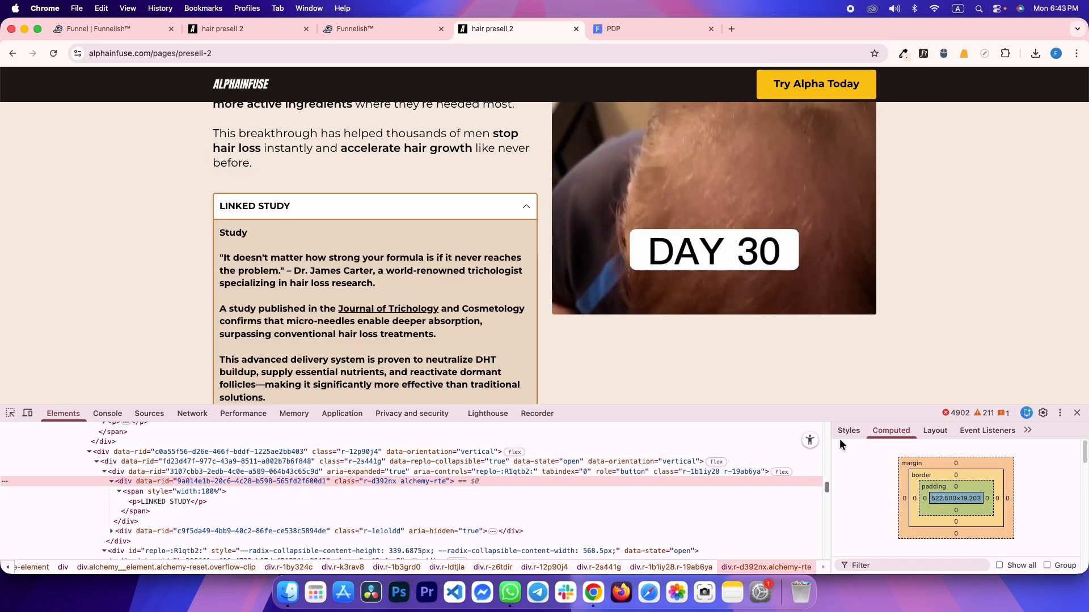
{"action": "key", "text": "ctrl+shift+Tab"}
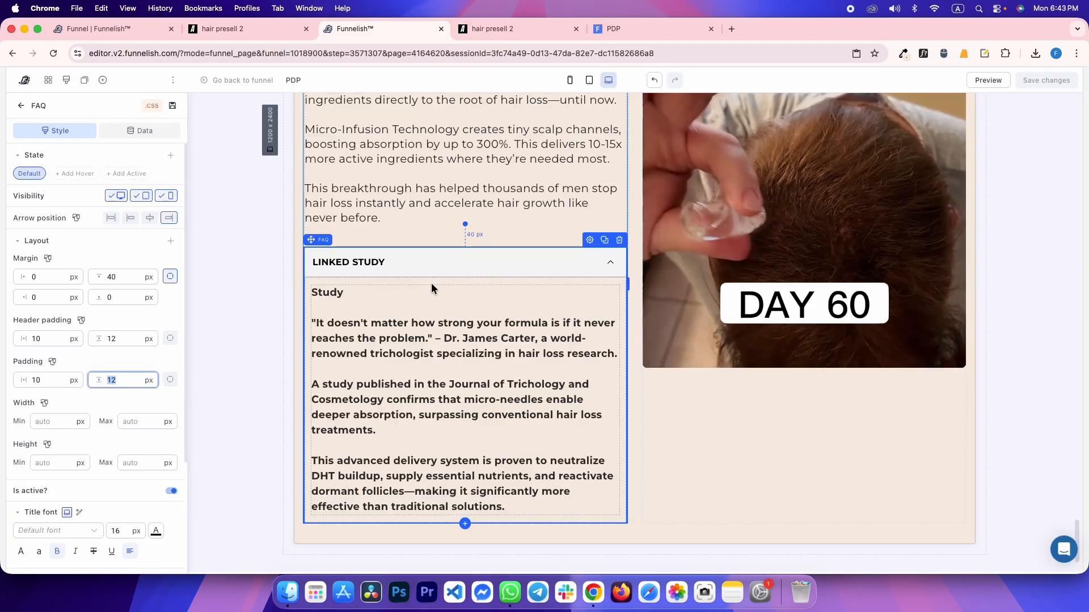
{"action": "scroll", "coordinate": [114, 499], "scroll_direction": "down", "scroll_amount": 8}
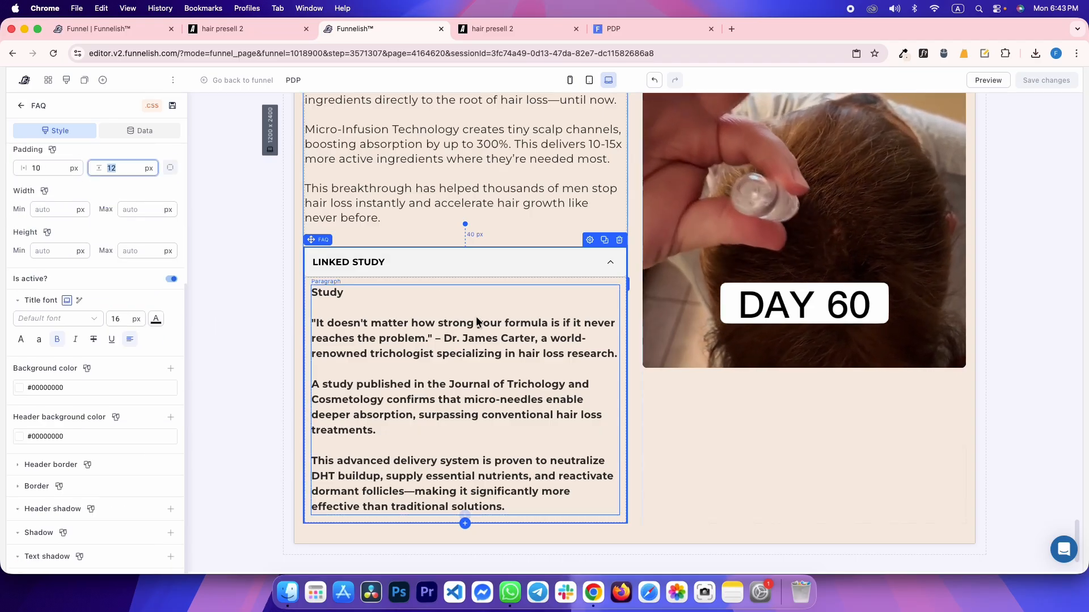
{"action": "scroll", "coordinate": [111, 531], "scroll_direction": "up", "scroll_amount": 4}
{"action": "scroll", "coordinate": [111, 535], "scroll_direction": "down", "scroll_amount": 4}
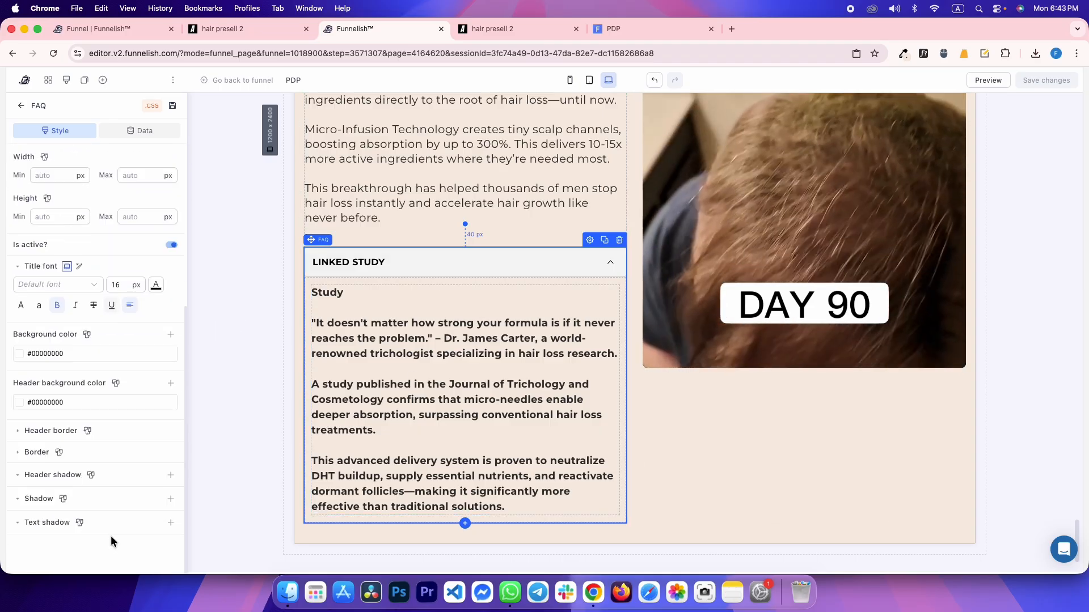
{"action": "scroll", "coordinate": [111, 535], "scroll_direction": "up", "scroll_amount": 4}
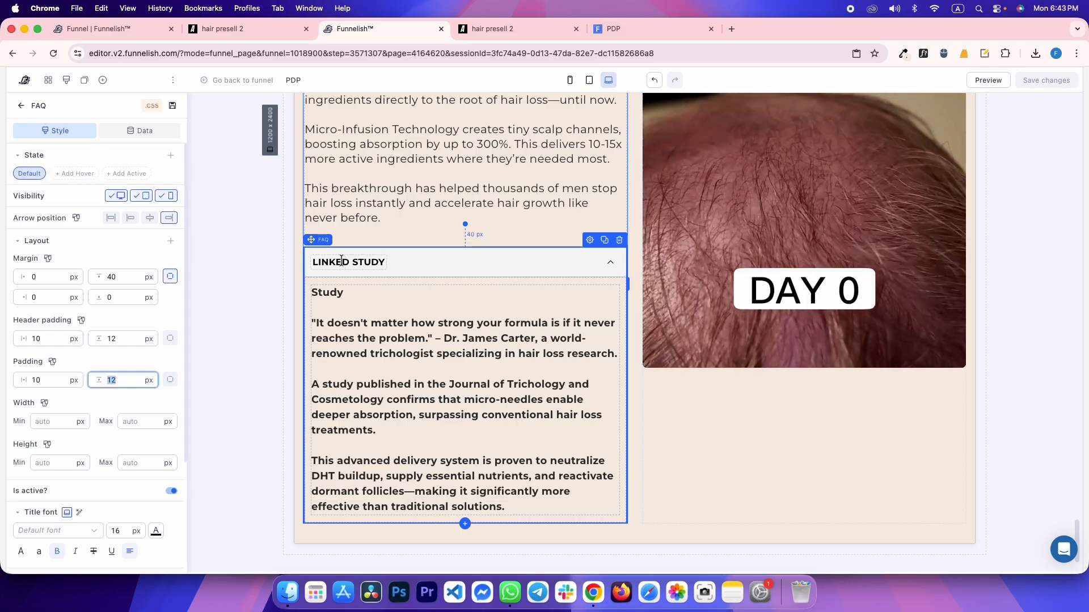
{"action": "key", "text": "ctrl+Tab"}
{"action": "left_click", "coordinate": [10, 412]}
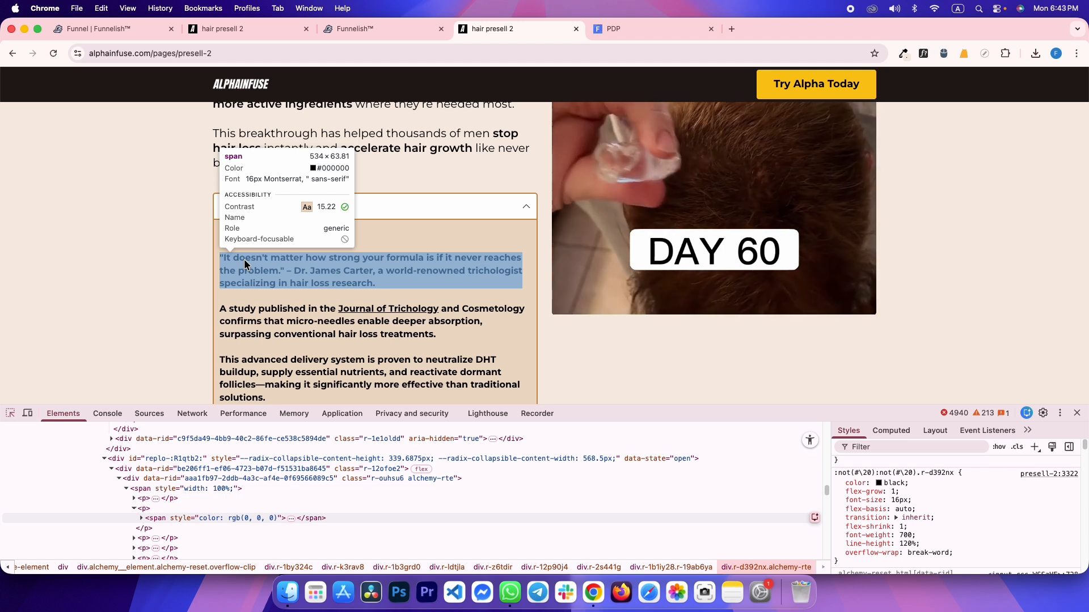
{"action": "left_click", "coordinate": [244, 258]}
{"action": "left_click", "coordinate": [210, 453]}
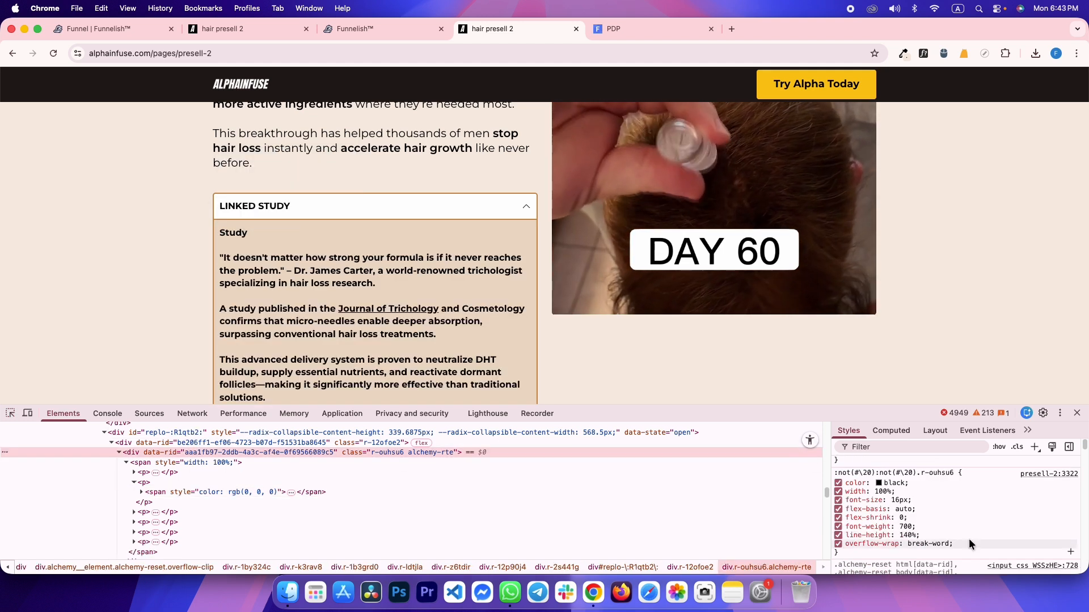
{"action": "key", "text": "ctrl+shift+Tab"}
Set the study paragraph's text size to 16 and line spacing to 1.4
{"action": "double_click", "coordinate": [117, 499]}
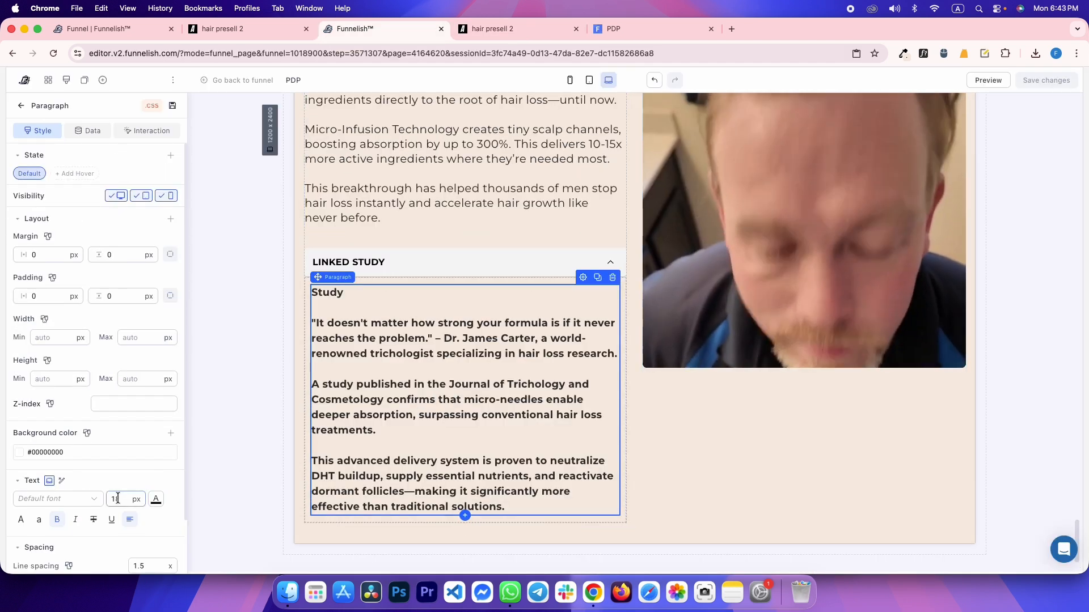
{"action": "type", "text": "16"}
{"action": "double_click", "coordinate": [149, 563]}
{"action": "type", "text": "1.4"}
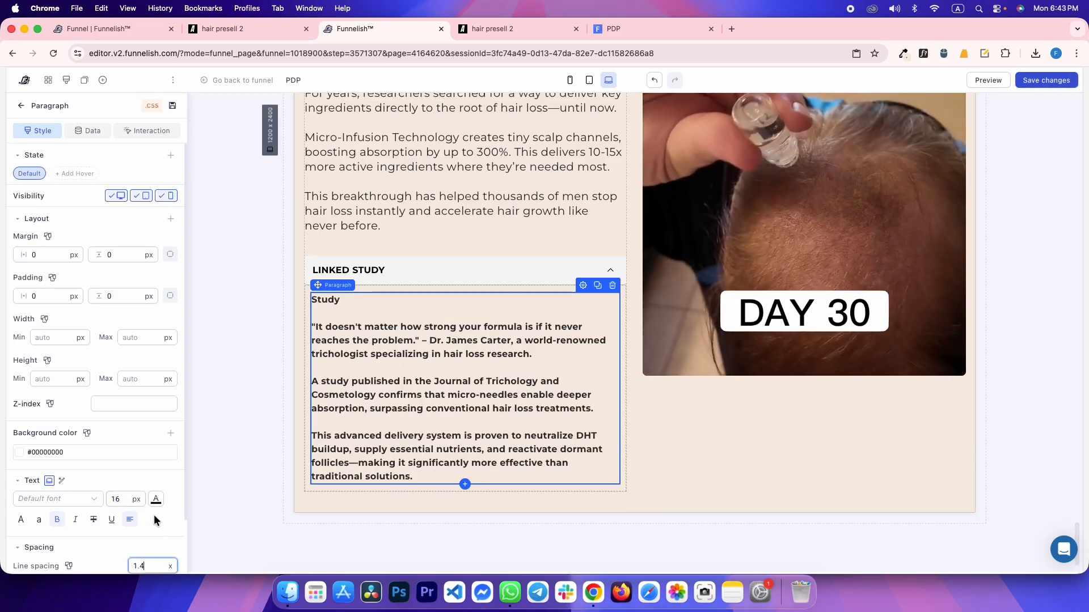
{"action": "left_click", "coordinate": [155, 500]}
{"action": "left_click", "coordinate": [62, 412]}
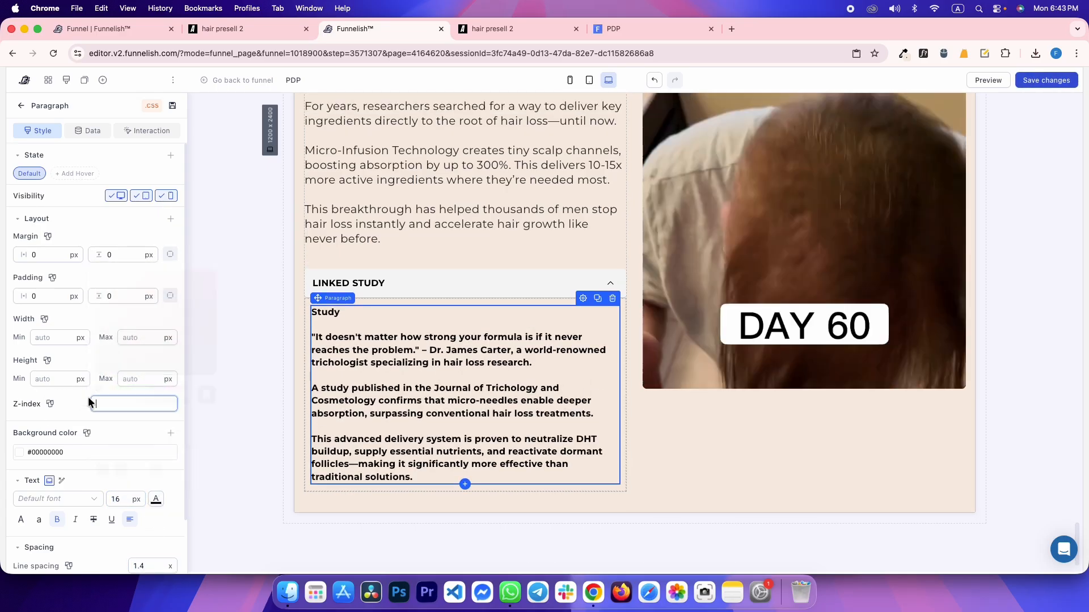
Compare the reference quote font with the preview's study text font using WhatFont
{"action": "key", "text": "ctrl+Tab"}
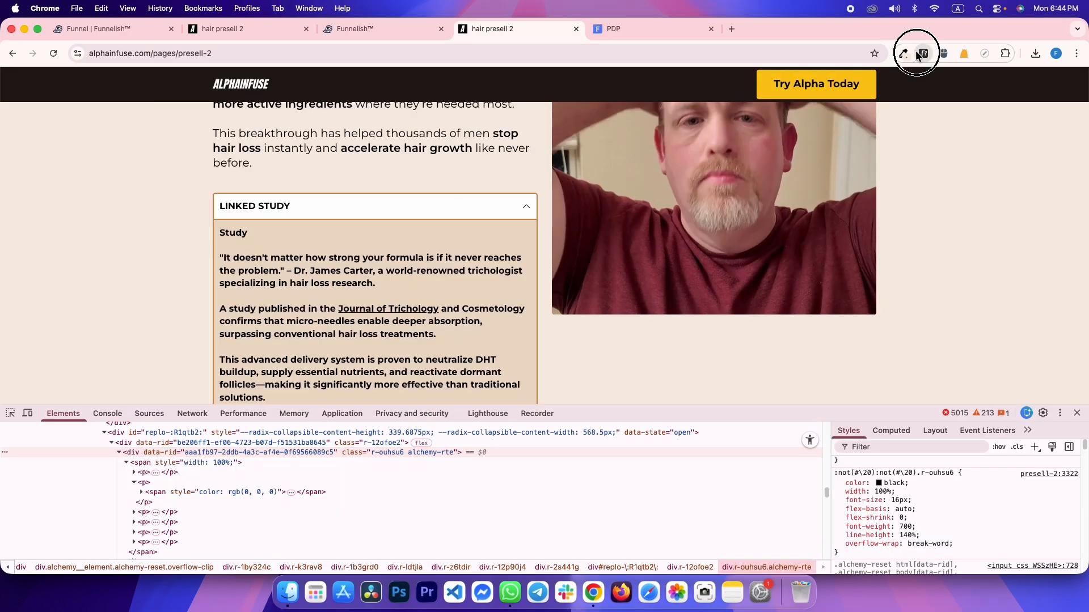
{"action": "left_click", "coordinate": [408, 265]}
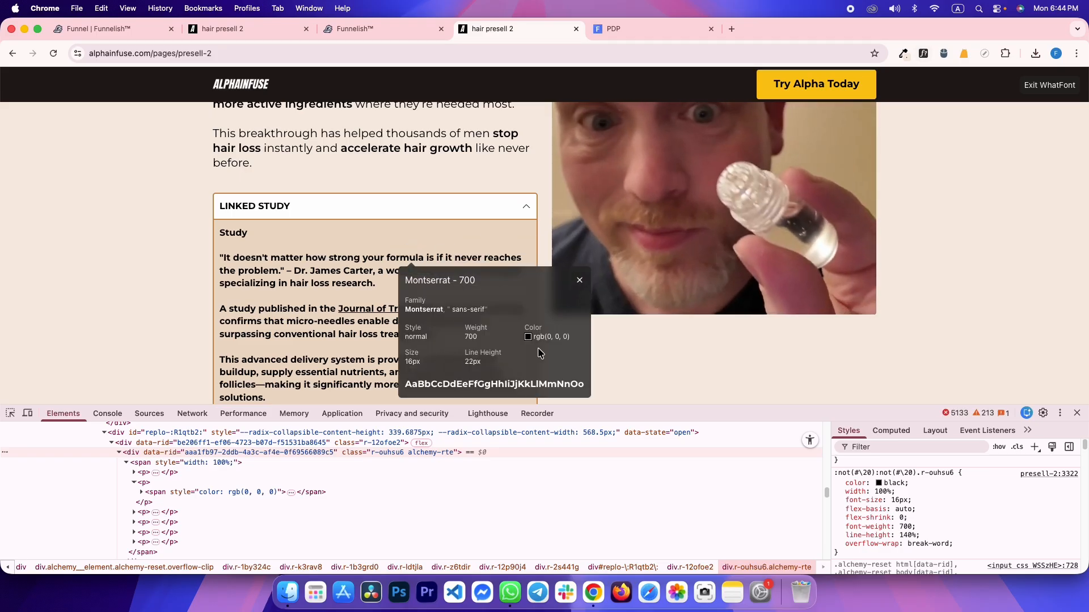
{"action": "left_click", "coordinate": [1034, 91]}
{"action": "key", "text": "ctrl+Tab"}
{"action": "key", "text": "super+r"}
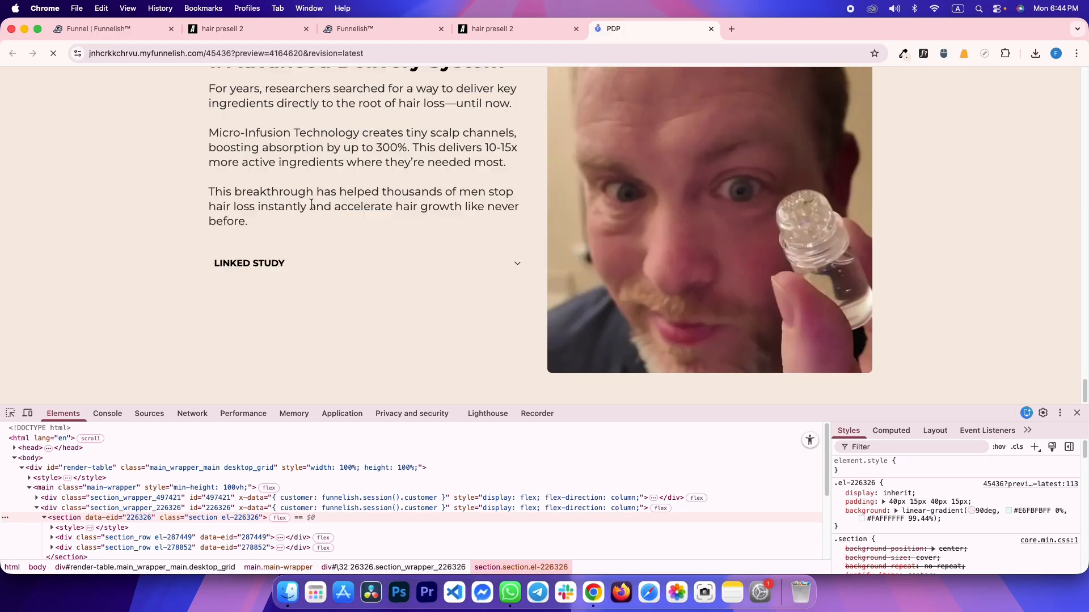
{"action": "left_click", "coordinate": [288, 270]}
{"action": "left_click", "coordinate": [922, 54]}
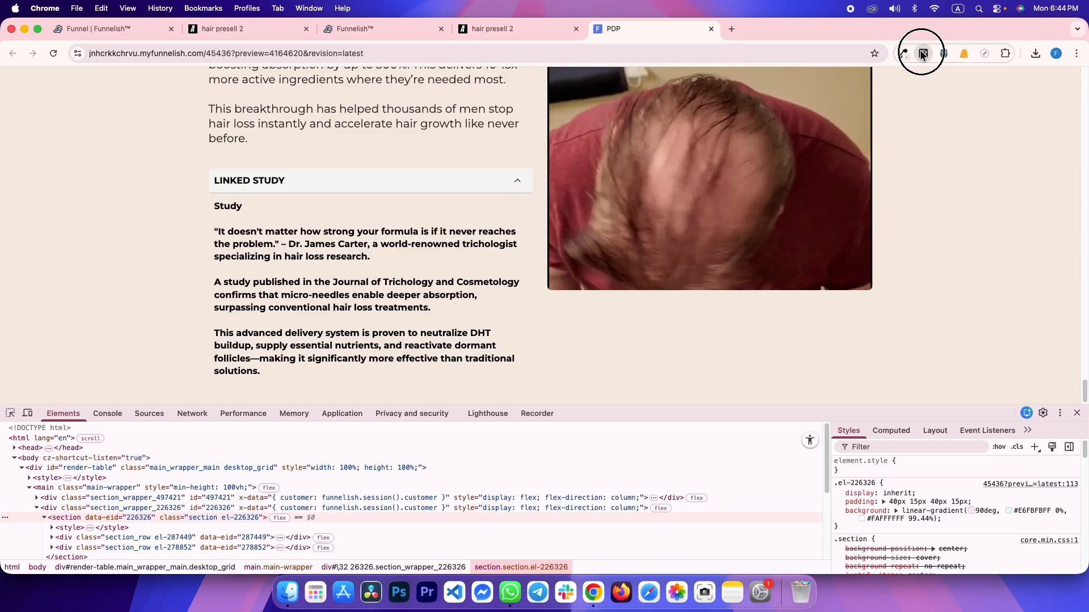
{"action": "left_click", "coordinate": [244, 232]}
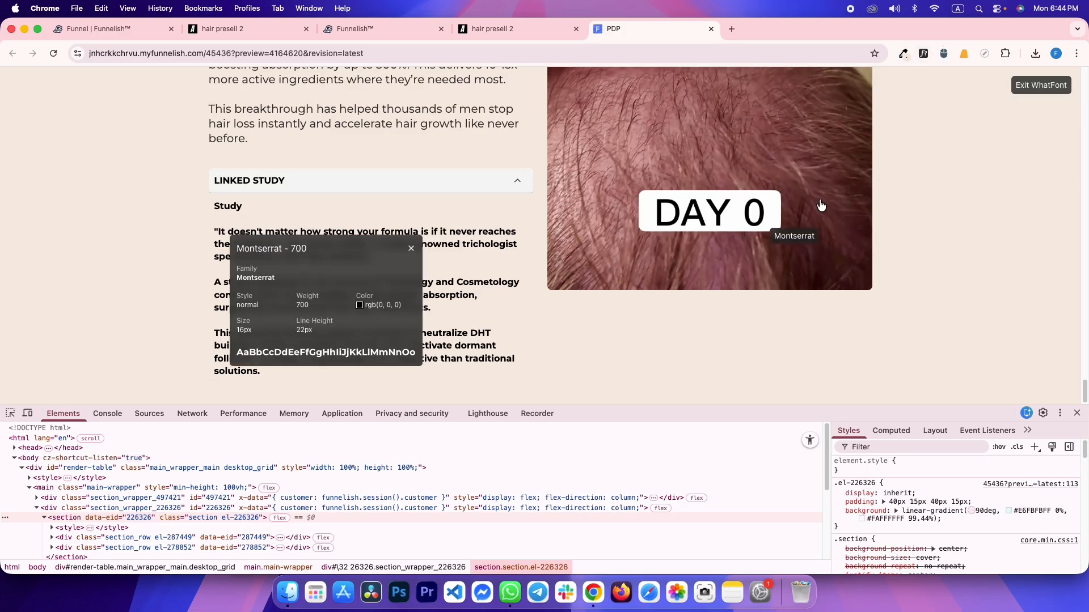
{"action": "key", "text": "ctrl+shift+Tab"}
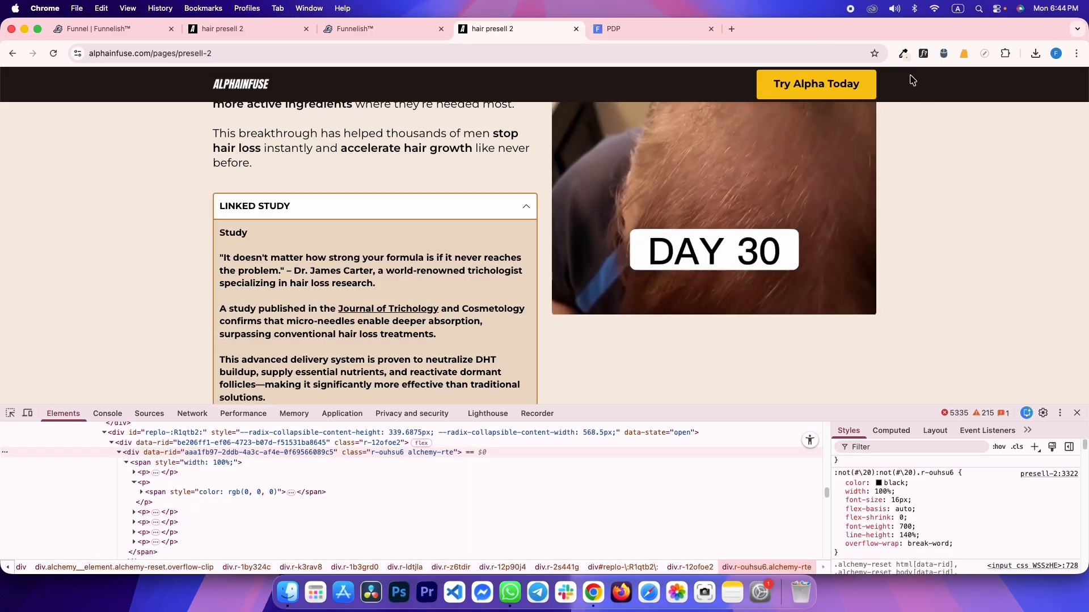
Sample the reference LINKED STUDY header's background colour
{"action": "left_click", "coordinate": [885, 73]}
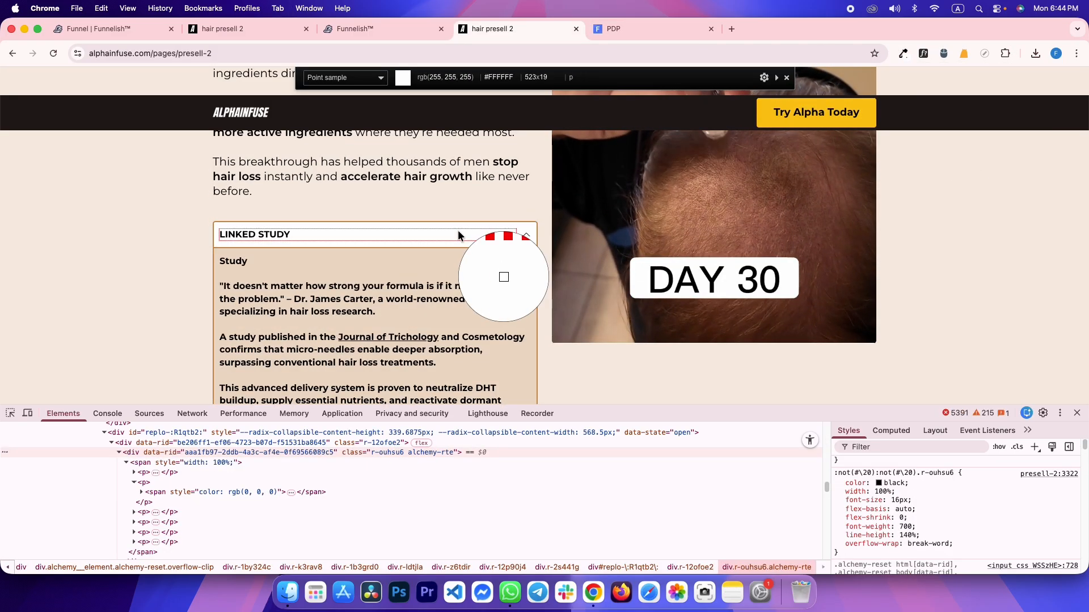
{"action": "left_click", "coordinate": [436, 269]}
{"action": "key", "text": "ctrl+shift+Tab"}
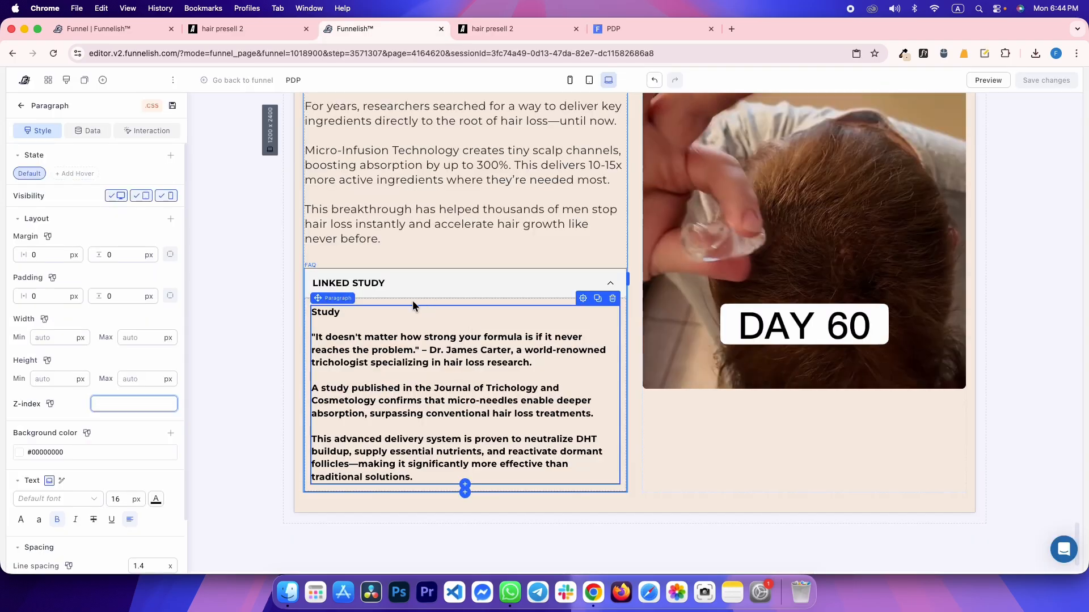
Set the accordion header background colour to #fff
{"action": "scroll", "coordinate": [52, 412], "scroll_direction": "down", "scroll_amount": 5}
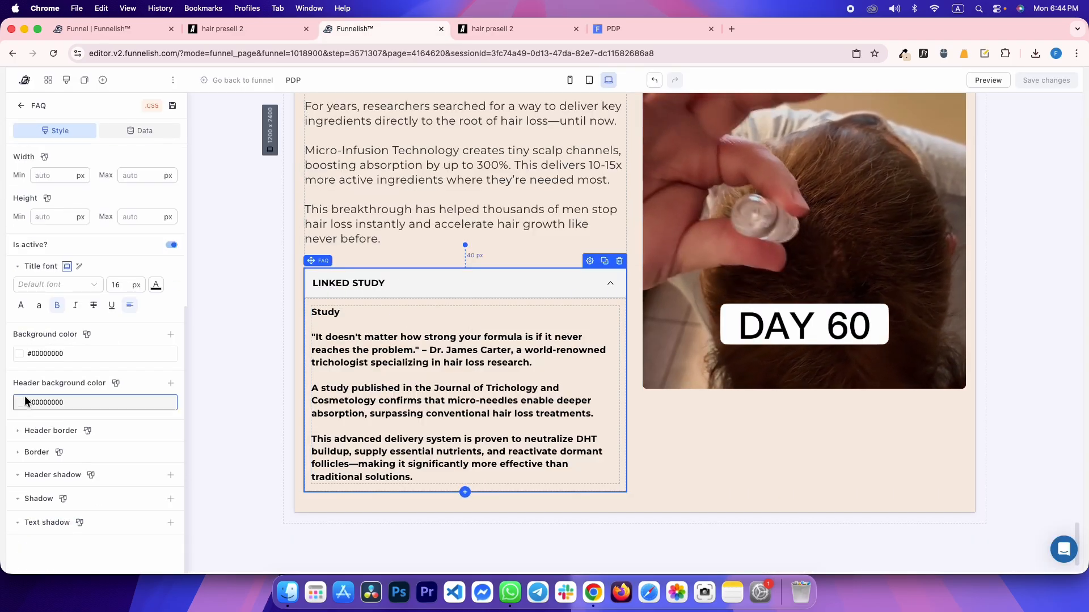
{"action": "left_click", "coordinate": [69, 402]}
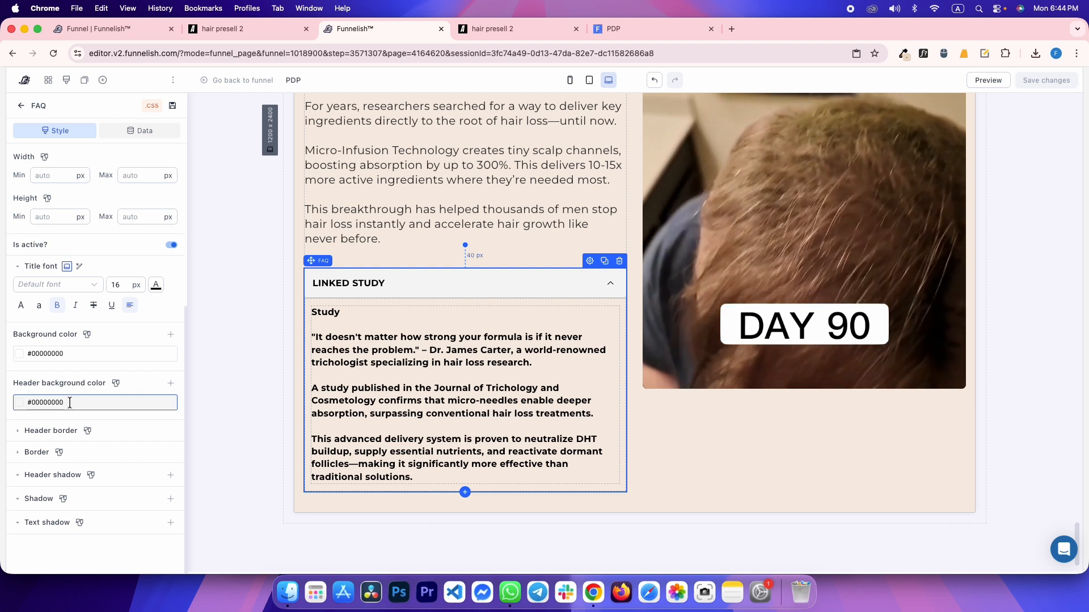
{"action": "key", "text": "super+a"}
{"action": "type", "text": "#fff"}
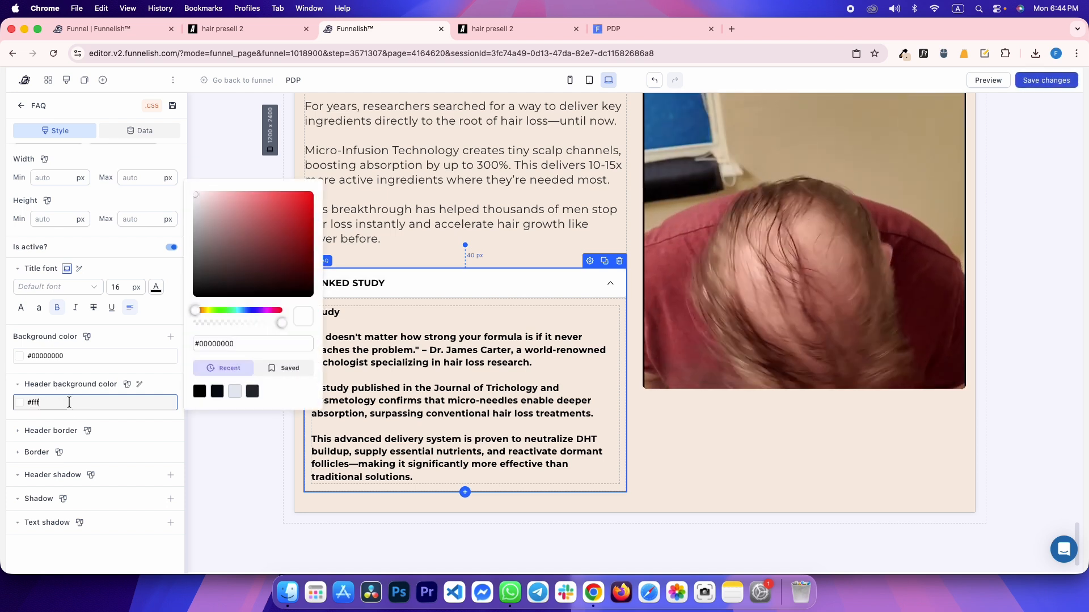
Give the accordion an #EDDAC7 background and collapse the reference Linked Study accordion
{"action": "left_click", "coordinate": [75, 351]}
{"action": "left_click", "coordinate": [97, 355]}
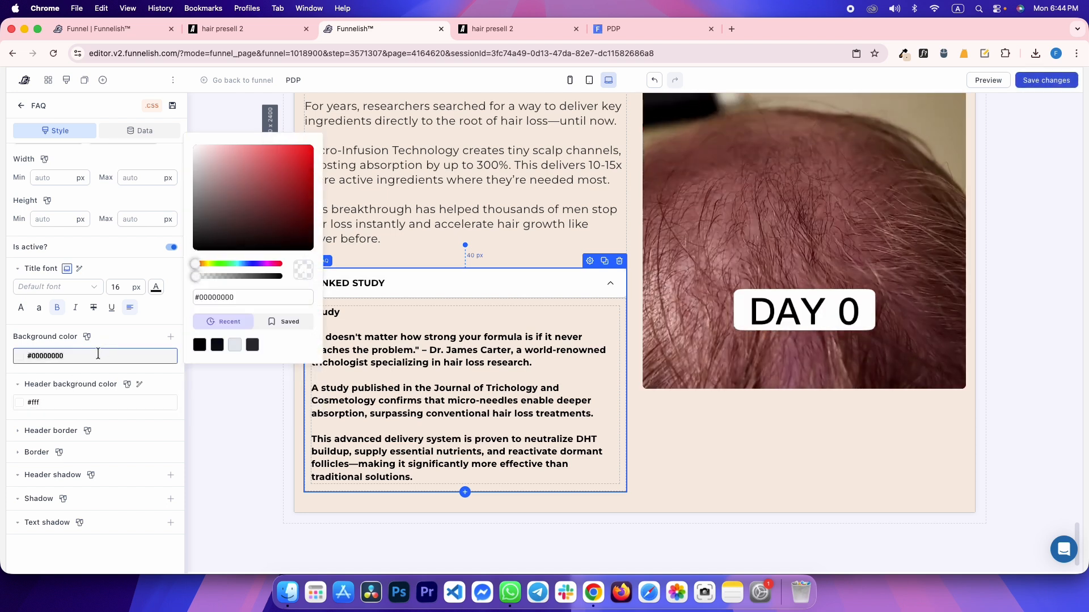
{"action": "type", "text": "#EDDAC7"}
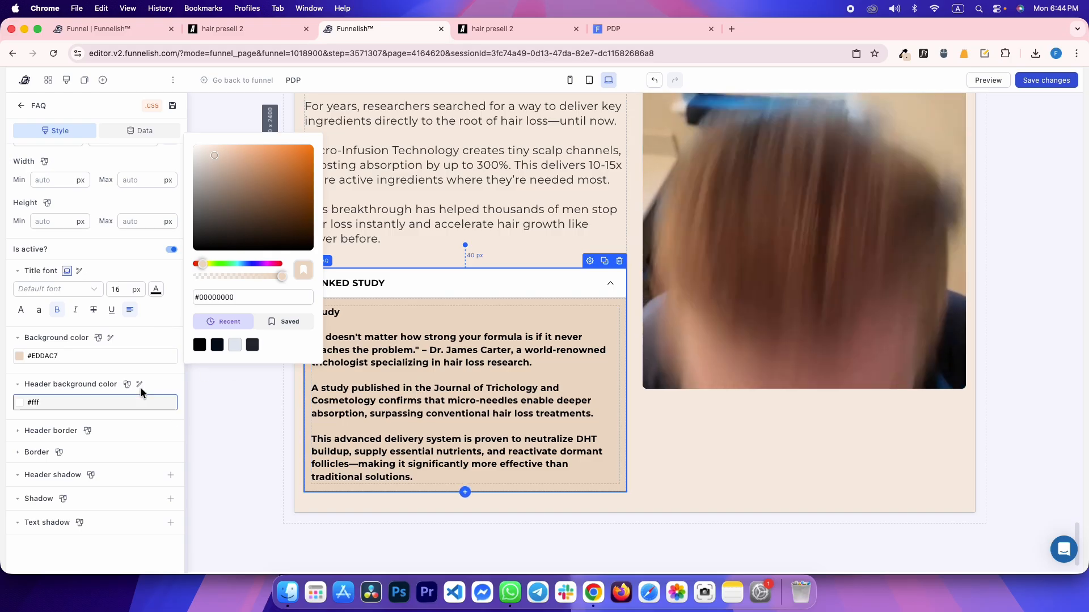
{"action": "left_click", "coordinate": [135, 339]}
{"action": "left_click", "coordinate": [240, 363]}
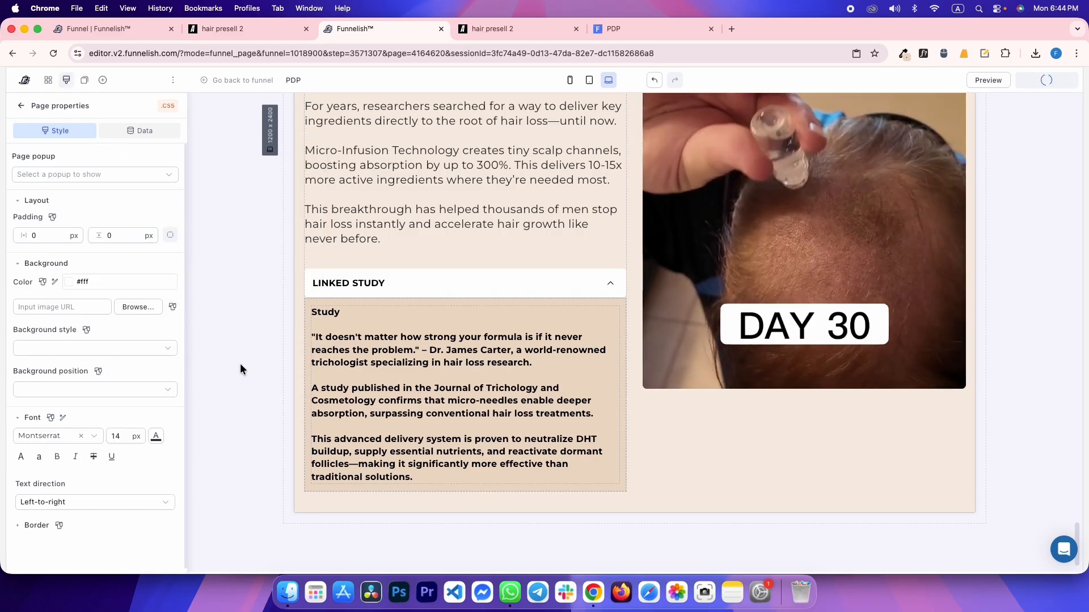
{"action": "key", "text": "ctrl+Tab"}
{"action": "left_click", "coordinate": [280, 206]}
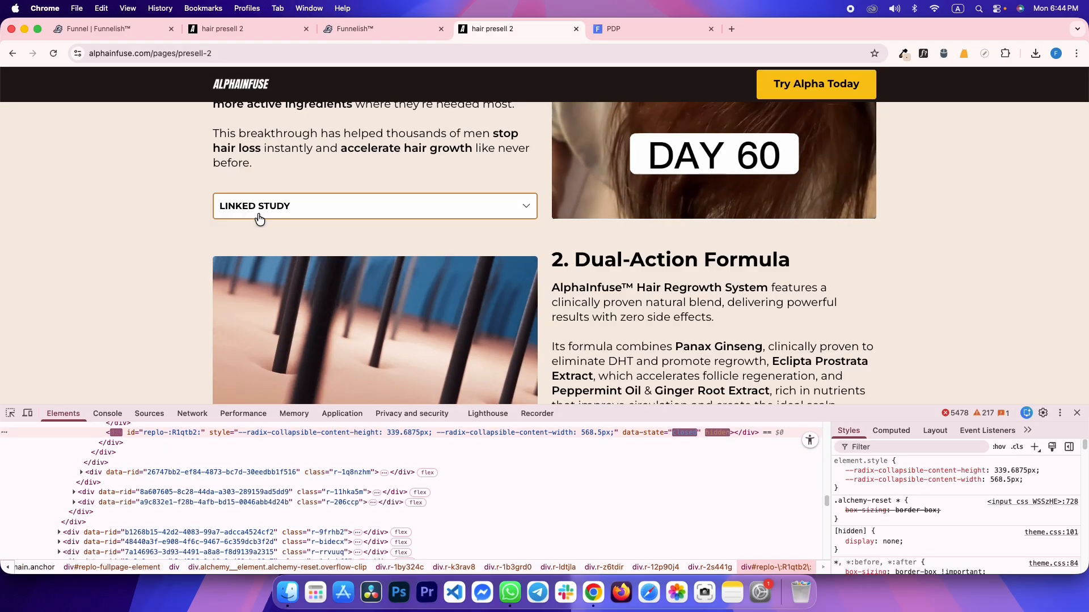
Copy the reference accordion's border colour #C98E4AFF from DevTools
{"action": "left_click", "coordinate": [118, 442]}
{"action": "left_click", "coordinate": [896, 432]}
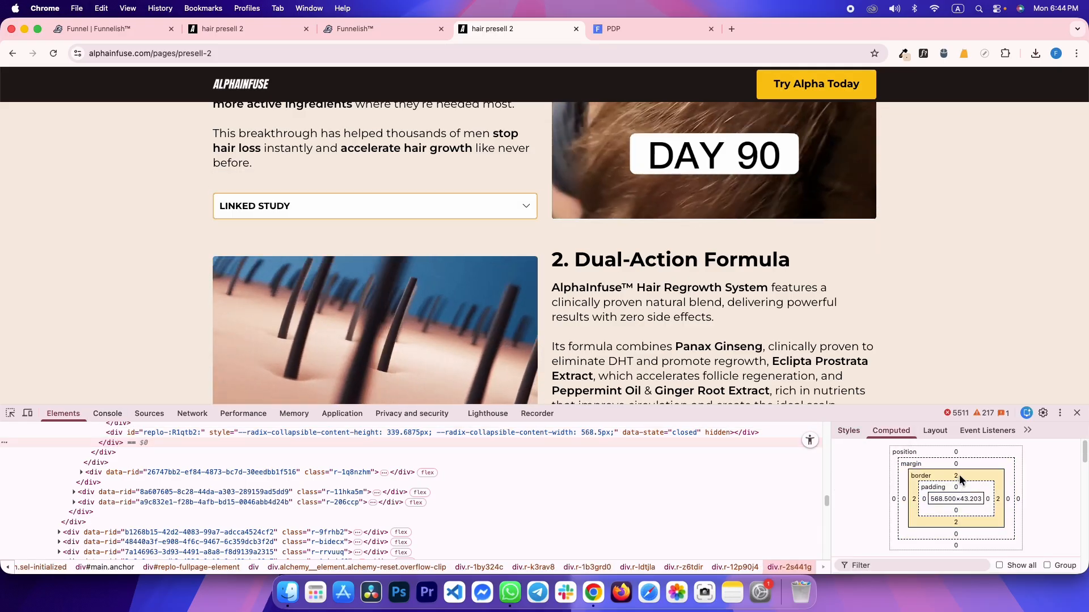
{"action": "left_click", "coordinate": [850, 431]}
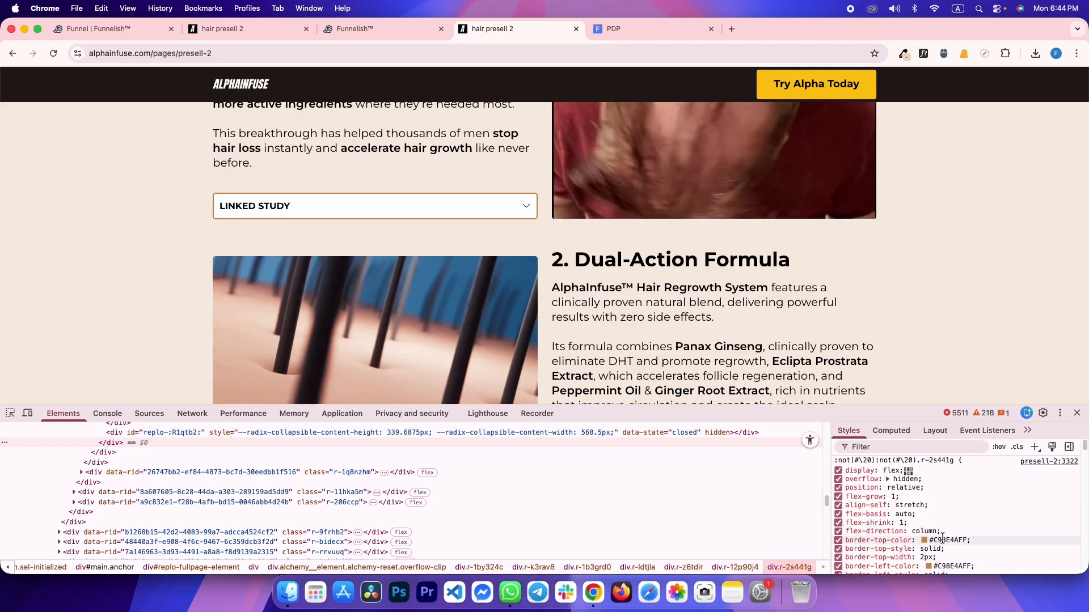
{"action": "left_click", "coordinate": [942, 540]}
{"action": "scroll", "coordinate": [962, 501], "scroll_direction": "down", "scroll_amount": 3}
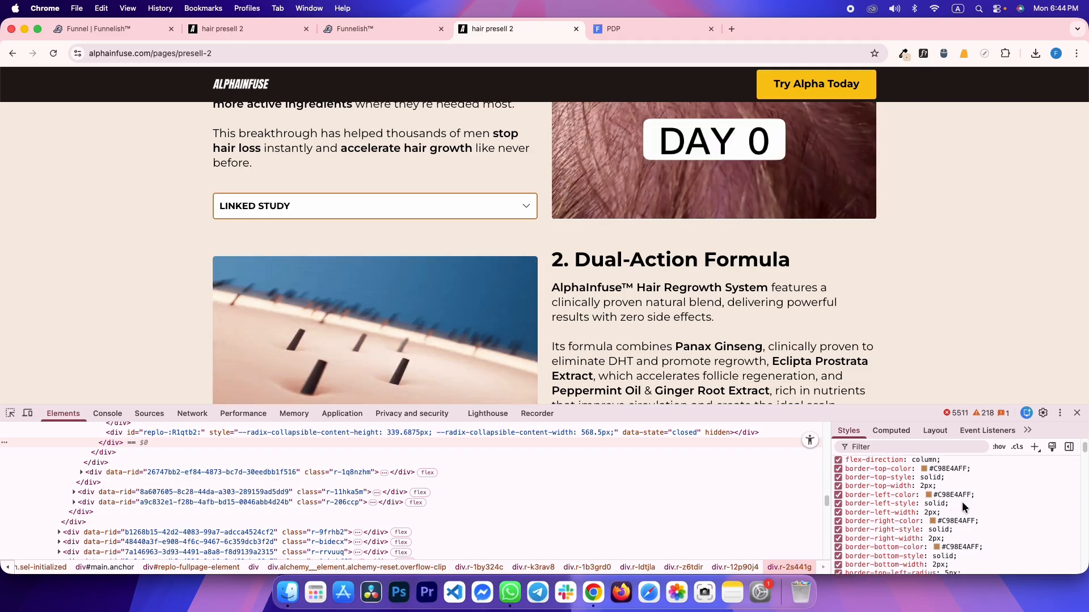
{"action": "scroll", "coordinate": [956, 505], "scroll_direction": "down", "scroll_amount": 1}
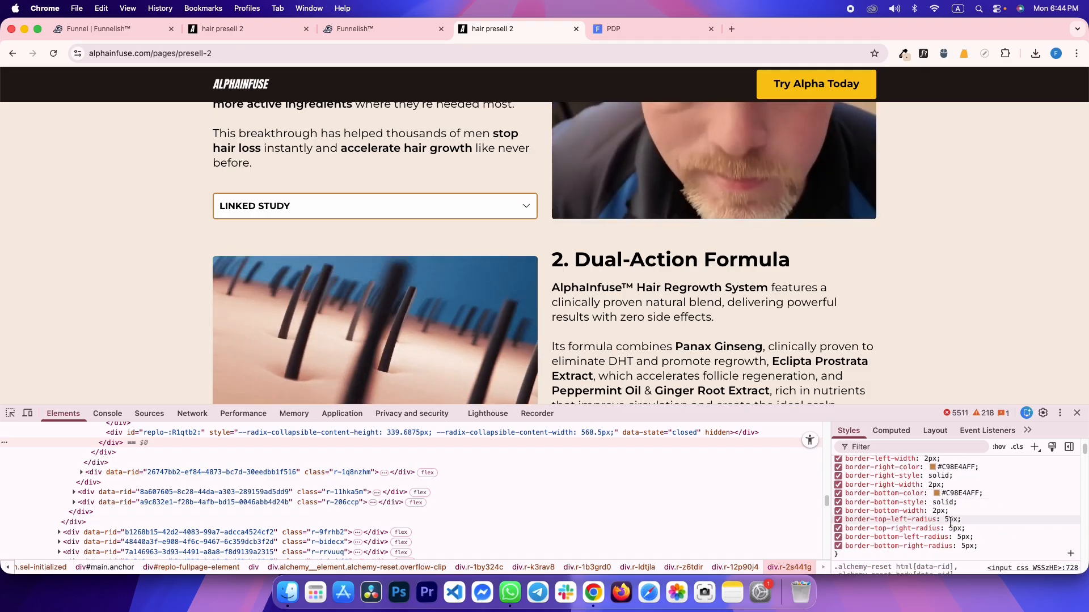
{"action": "key", "text": "ctrl+shift+Tab"}
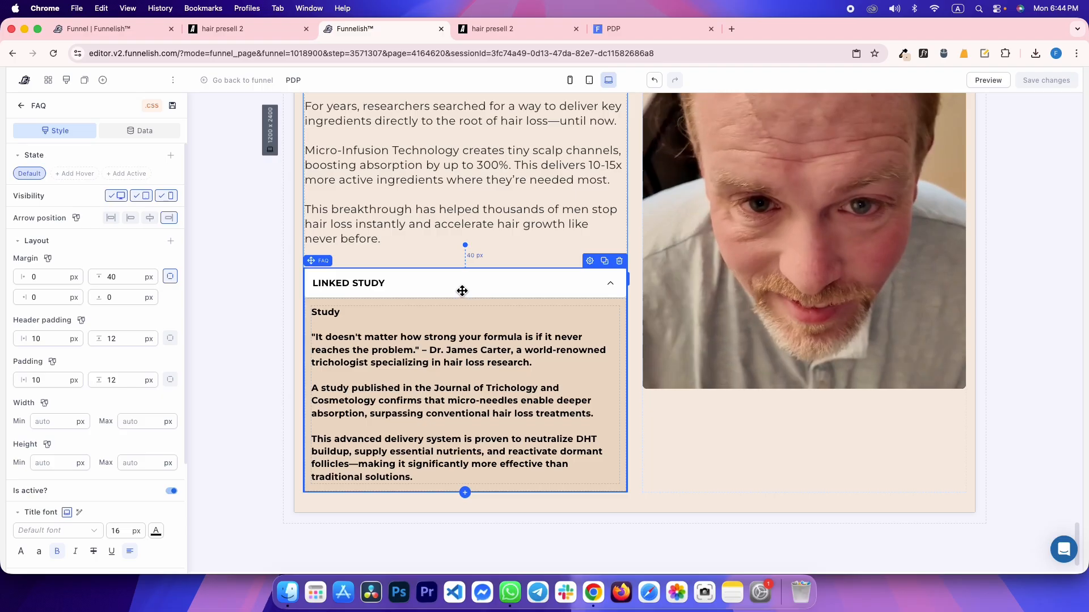
{"action": "scroll", "coordinate": [74, 475], "scroll_direction": "down", "scroll_amount": 5}
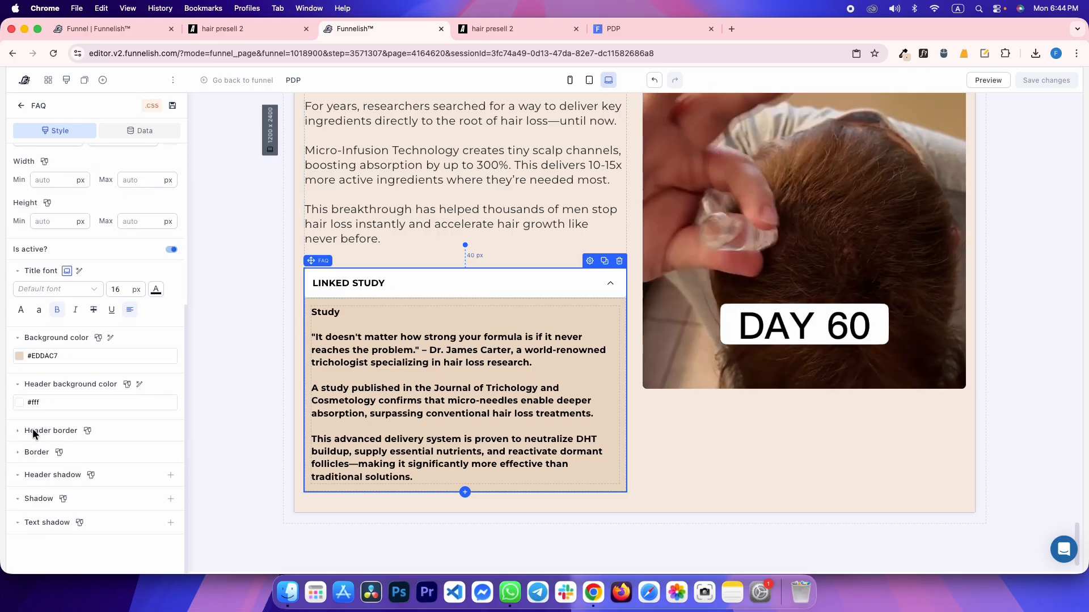
Give the accordion header a 2 px #C98E4AFF border with 5 px corner radius
{"action": "type", "text": "2"}
{"action": "left_click", "coordinate": [95, 449]}
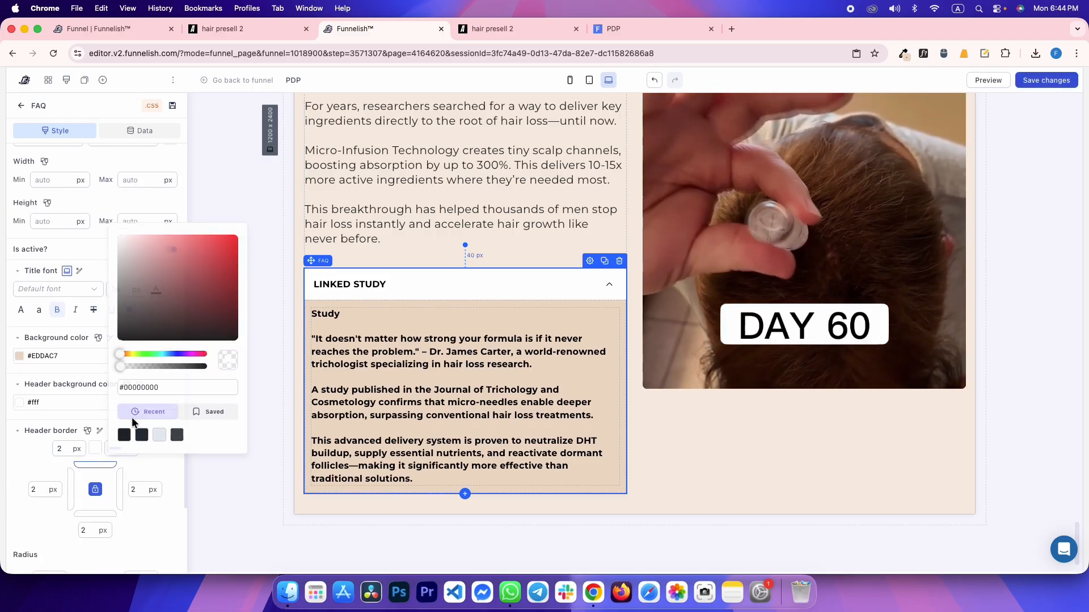
{"action": "left_click", "coordinate": [178, 384]}
{"action": "type", "text": "#C98E4AFF"}
{"action": "key", "text": "super+a"}
{"action": "type", "text": "#C98E4AFF"}
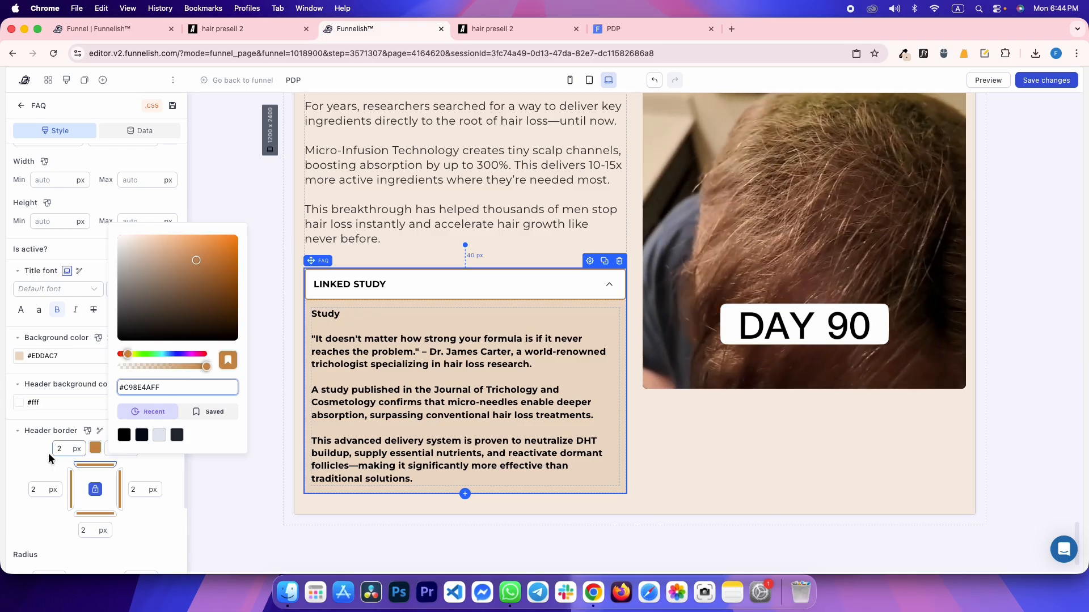
{"action": "left_click", "coordinate": [39, 460]}
{"action": "scroll", "coordinate": [46, 451], "scroll_direction": "down", "scroll_amount": 4}
{"action": "left_click", "coordinate": [44, 415]}
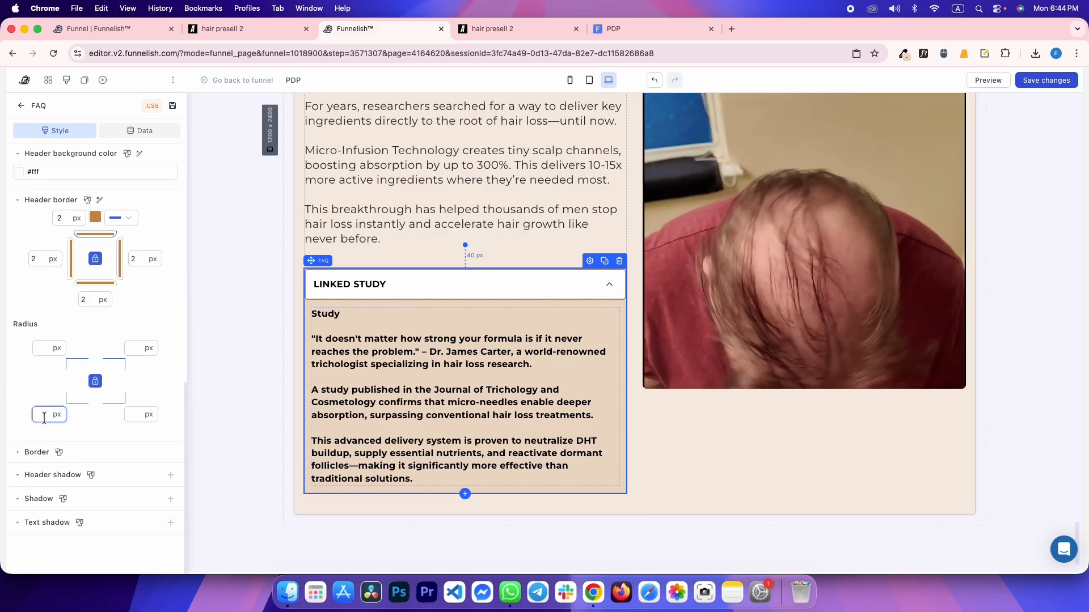
{"action": "type", "text": "5"}
{"action": "left_click", "coordinate": [43, 393]}
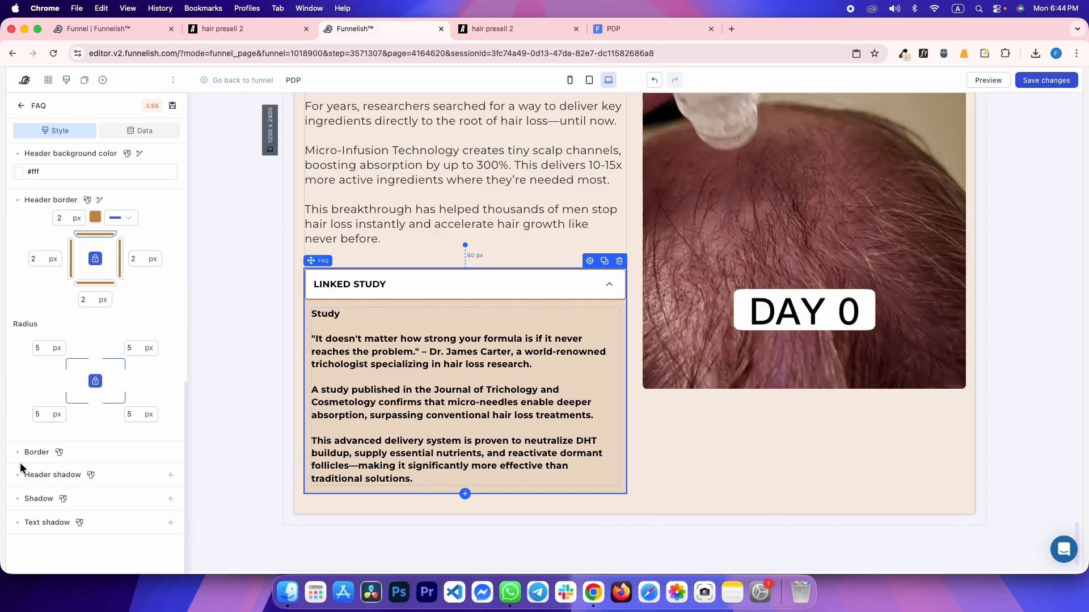
Give the accordion body a 2 px #C98E4AFF border with its top corners squared to 0
{"action": "left_click", "coordinate": [34, 452]}
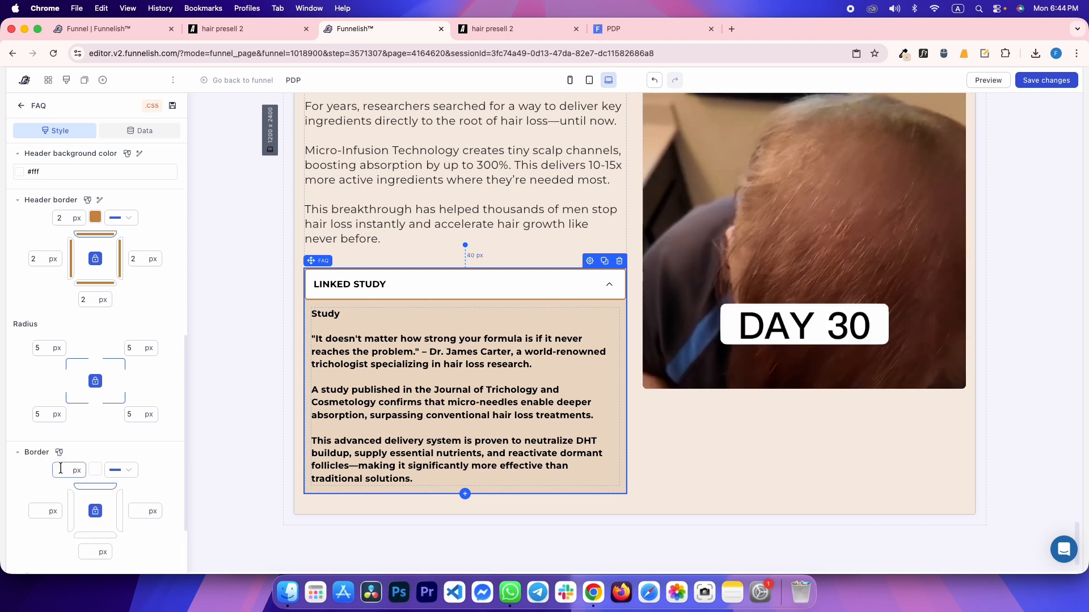
{"action": "left_click", "coordinate": [83, 471]}
{"action": "left_click", "coordinate": [95, 470]}
{"action": "triple_click", "coordinate": [170, 409]}
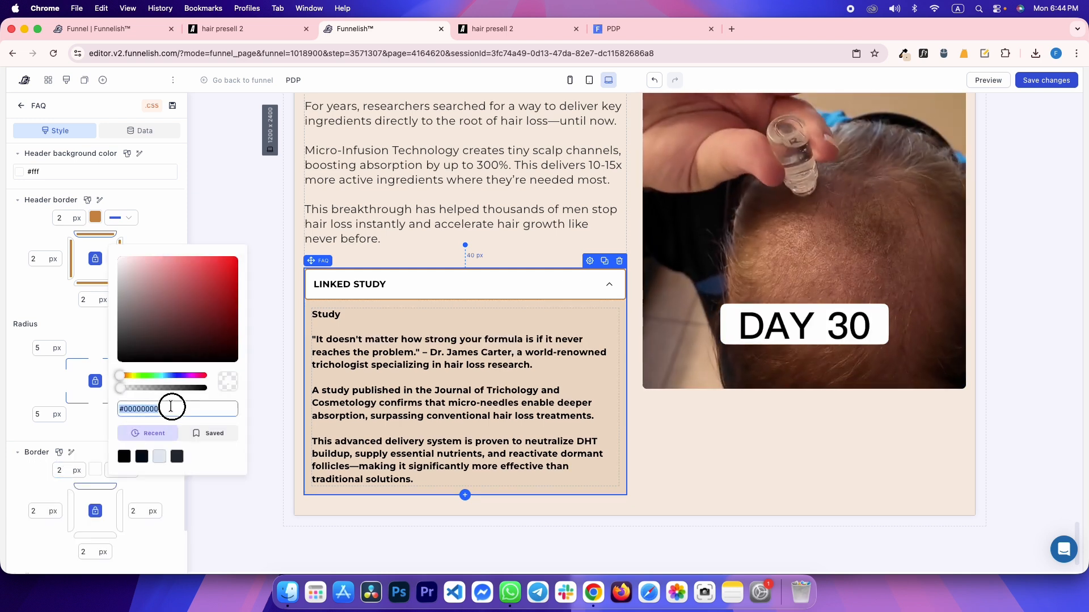
{"action": "type", "text": "#C98E4AFF"}
{"action": "scroll", "coordinate": [27, 484], "scroll_direction": "down", "scroll_amount": 4}
{"action": "left_click", "coordinate": [42, 437]}
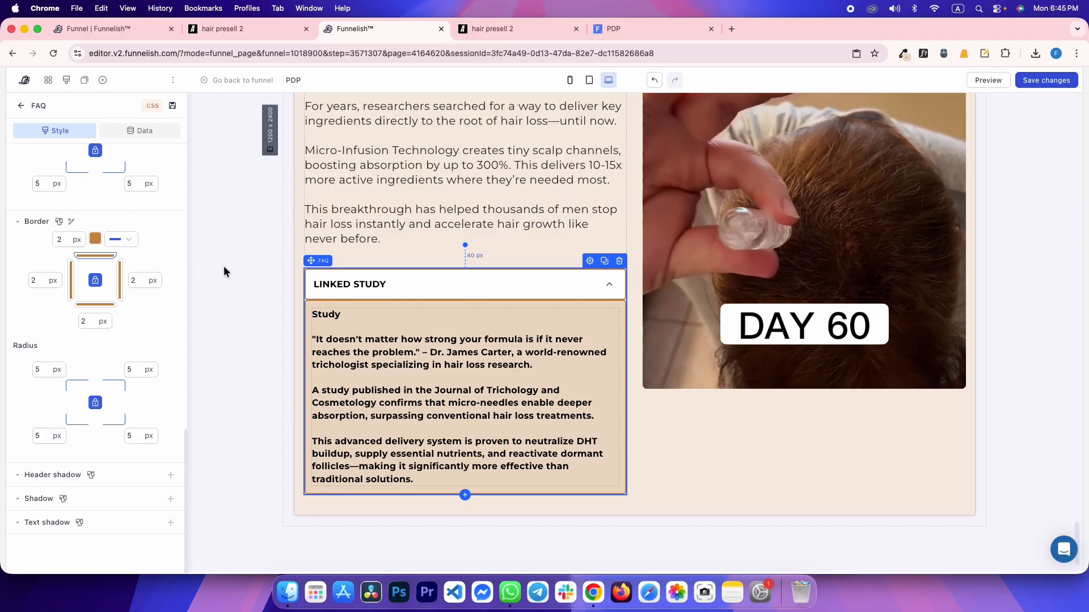
Compare against the reference, then collapse and re-expand the accordion on the canvas
{"action": "key", "text": "ctrl+Tab"}
{"action": "key", "text": "ctrl+shift+Tab"}
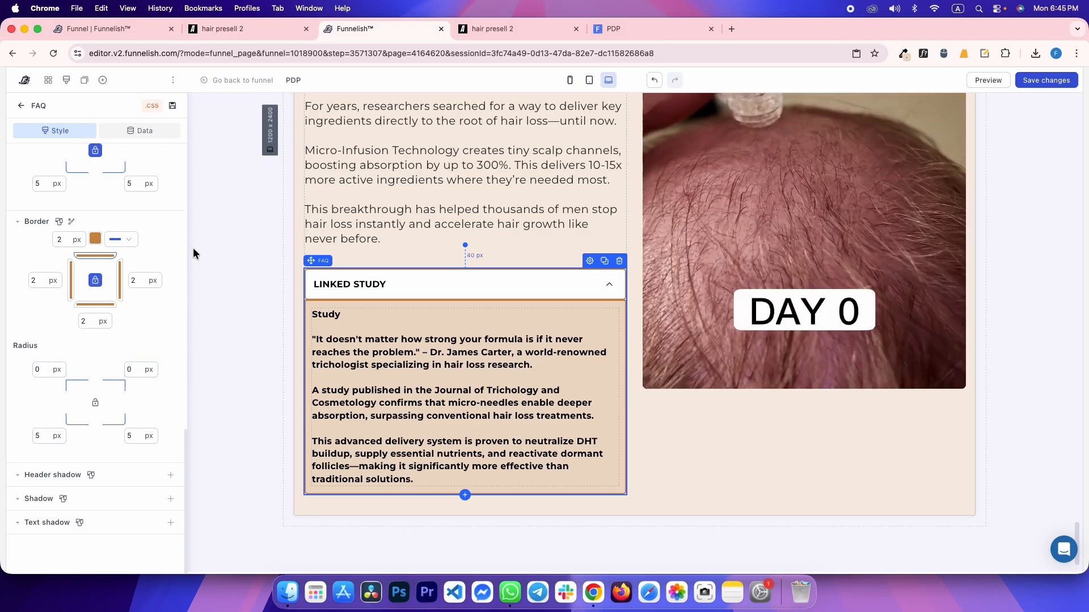
{"action": "scroll", "coordinate": [29, 345], "scroll_direction": "up", "scroll_amount": 10}
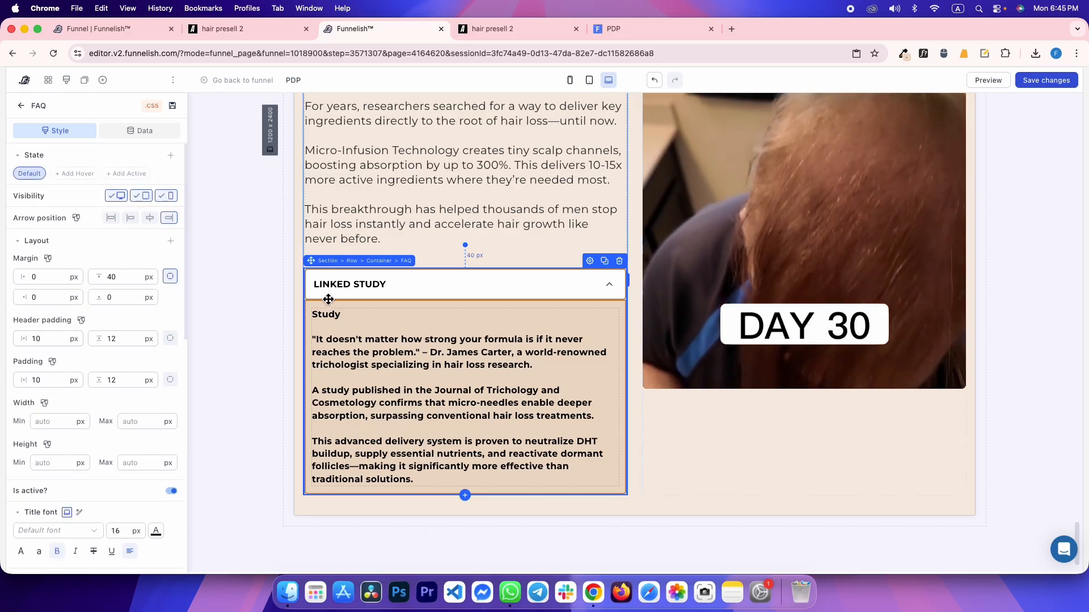
{"action": "left_click", "coordinate": [132, 173]}
{"action": "scroll", "coordinate": [56, 400], "scroll_direction": "down", "scroll_amount": 3}
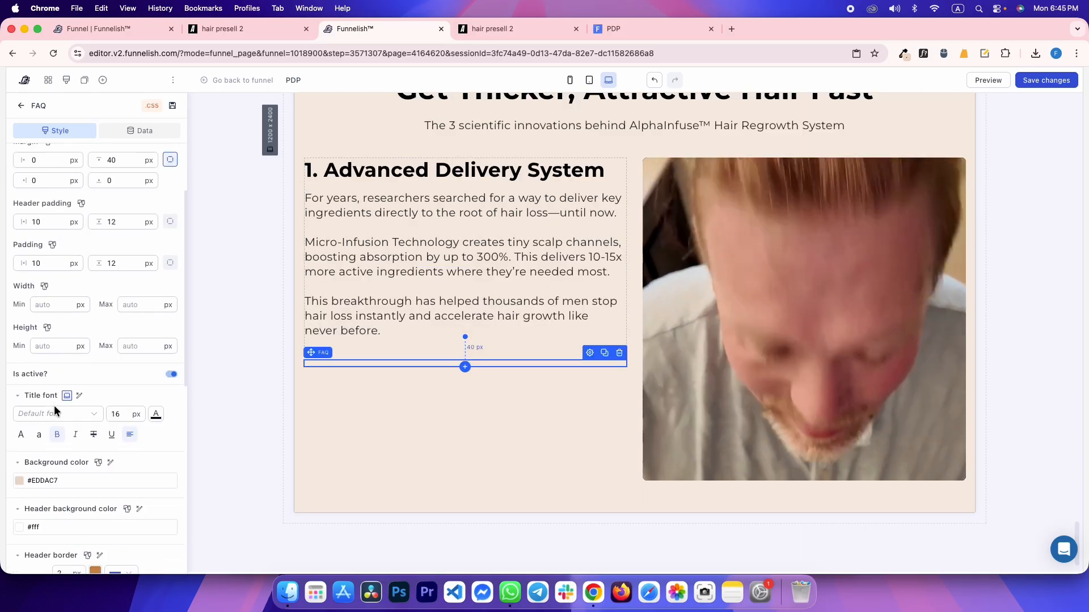
{"action": "scroll", "coordinate": [93, 396], "scroll_direction": "down", "scroll_amount": 6}
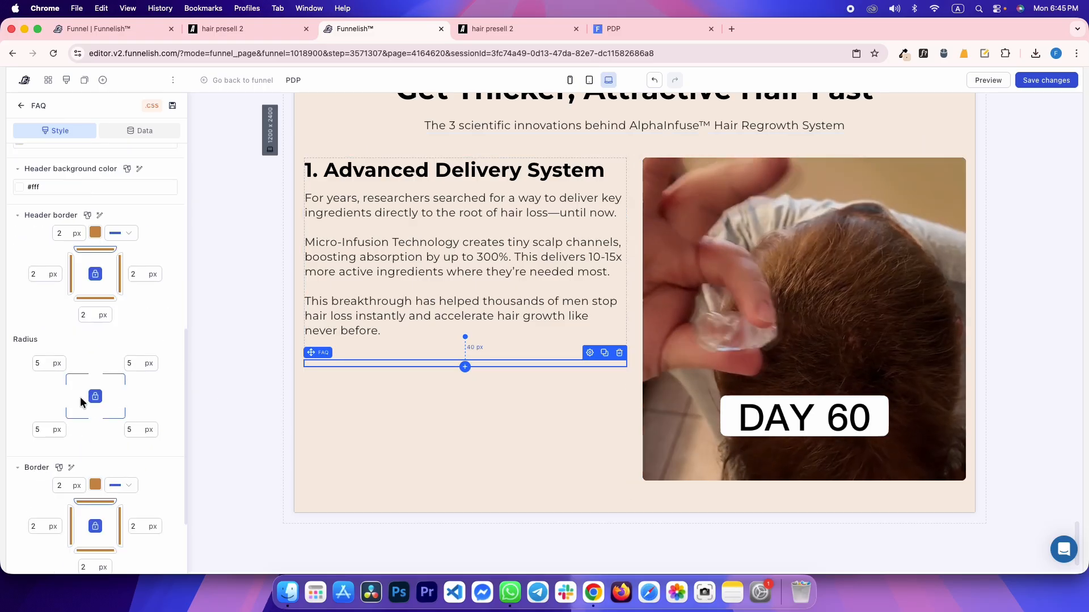
{"action": "left_click", "coordinate": [228, 371]}
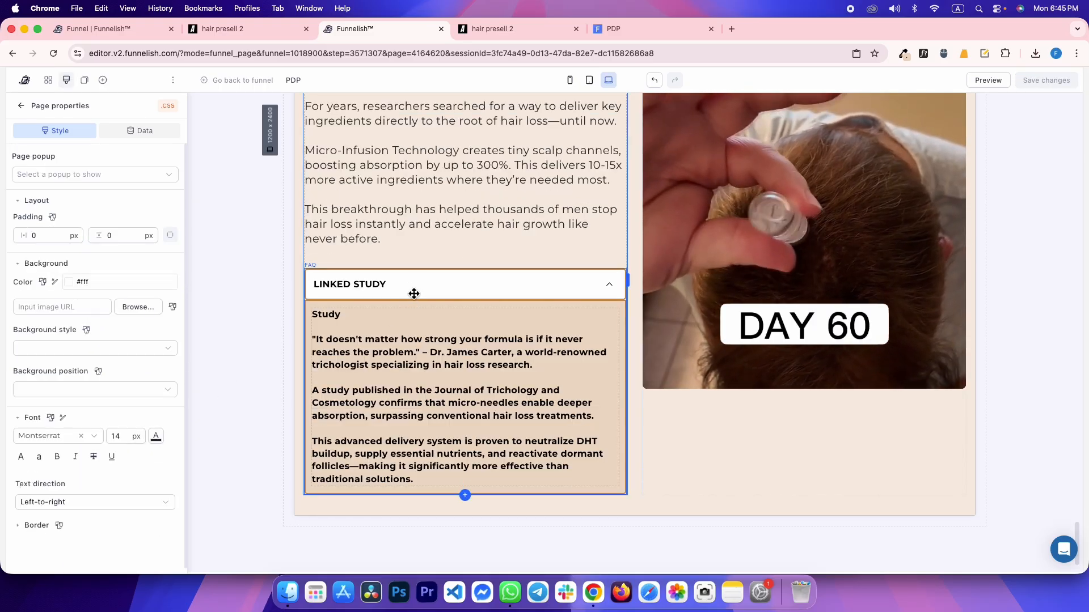
In the Linked Study accordion's Active state, set header bottom radius to 0 and top margin 40
{"action": "left_click", "coordinate": [414, 293]}
{"action": "scroll", "coordinate": [97, 397], "scroll_direction": "down", "scroll_amount": 3}
{"action": "scroll", "coordinate": [97, 340], "scroll_direction": "up", "scroll_amount": 3}
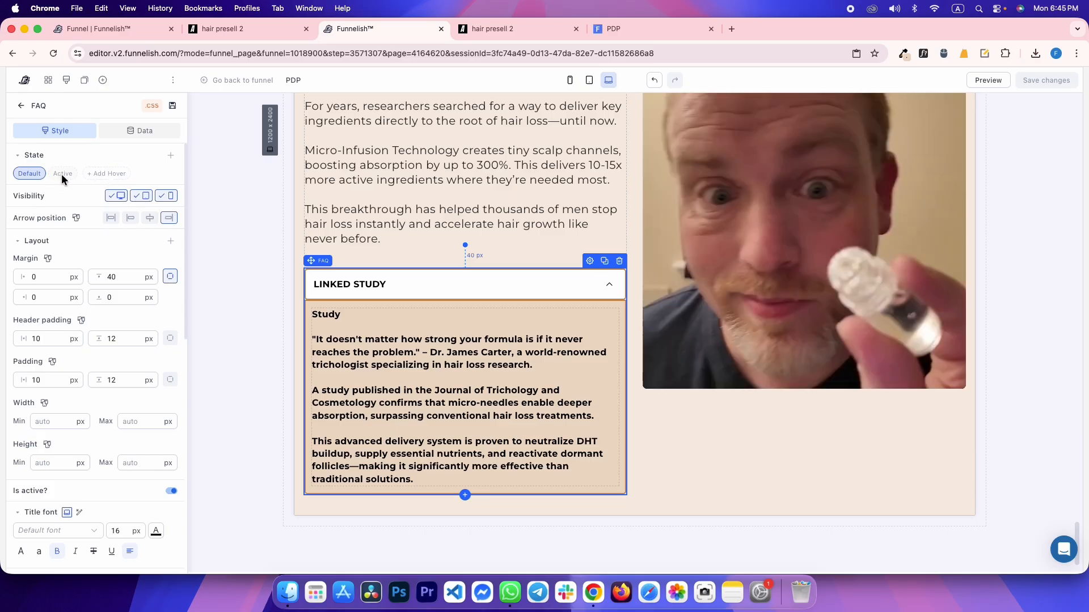
{"action": "left_click", "coordinate": [62, 174]}
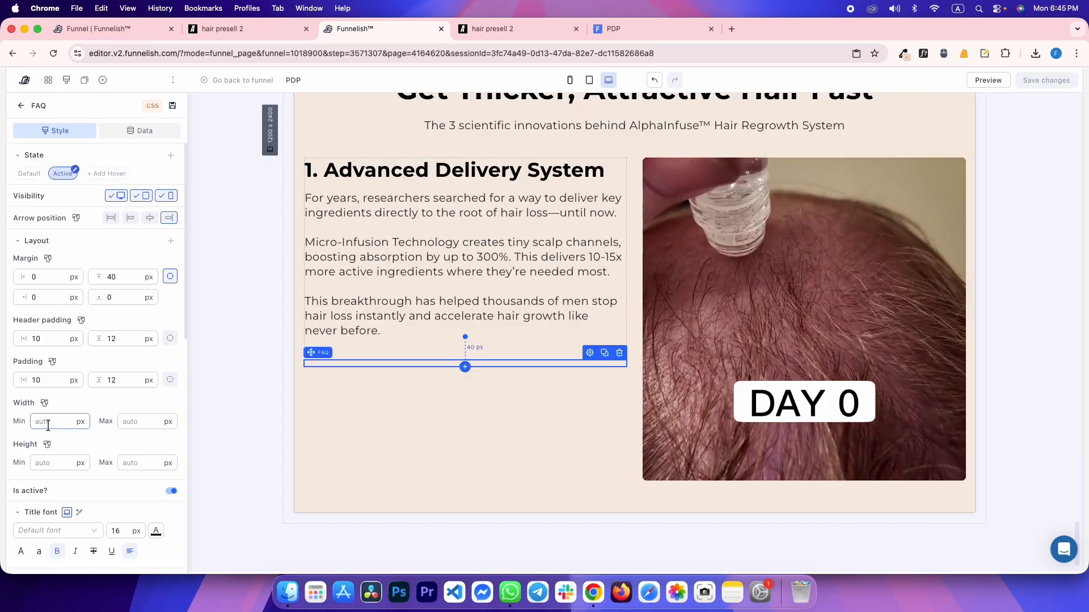
{"action": "scroll", "coordinate": [115, 410], "scroll_direction": "down", "scroll_amount": 10}
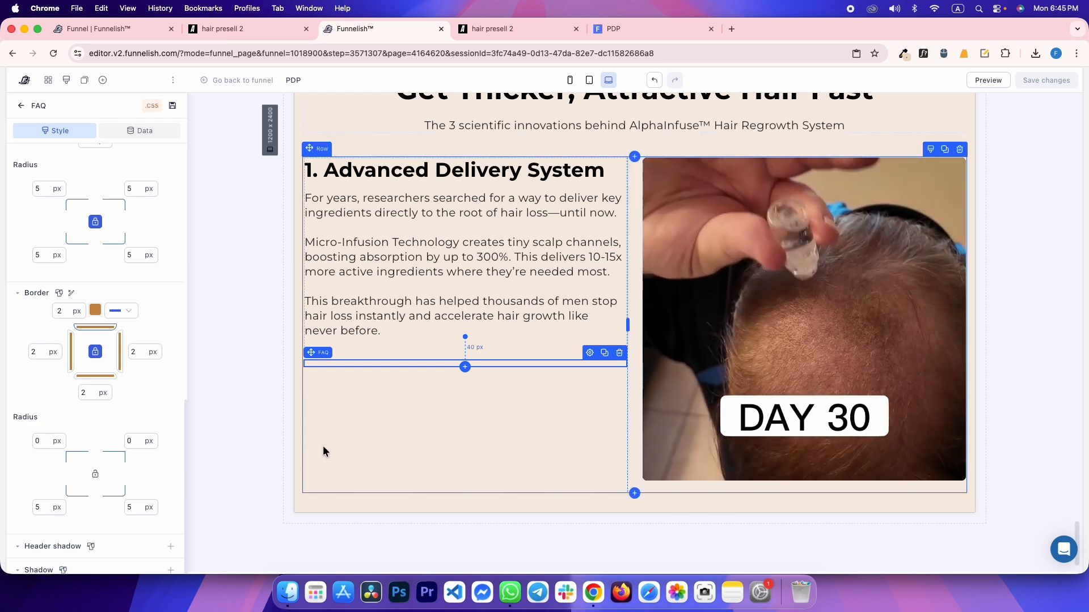
{"action": "scroll", "coordinate": [28, 417], "scroll_direction": "up", "scroll_amount": 5}
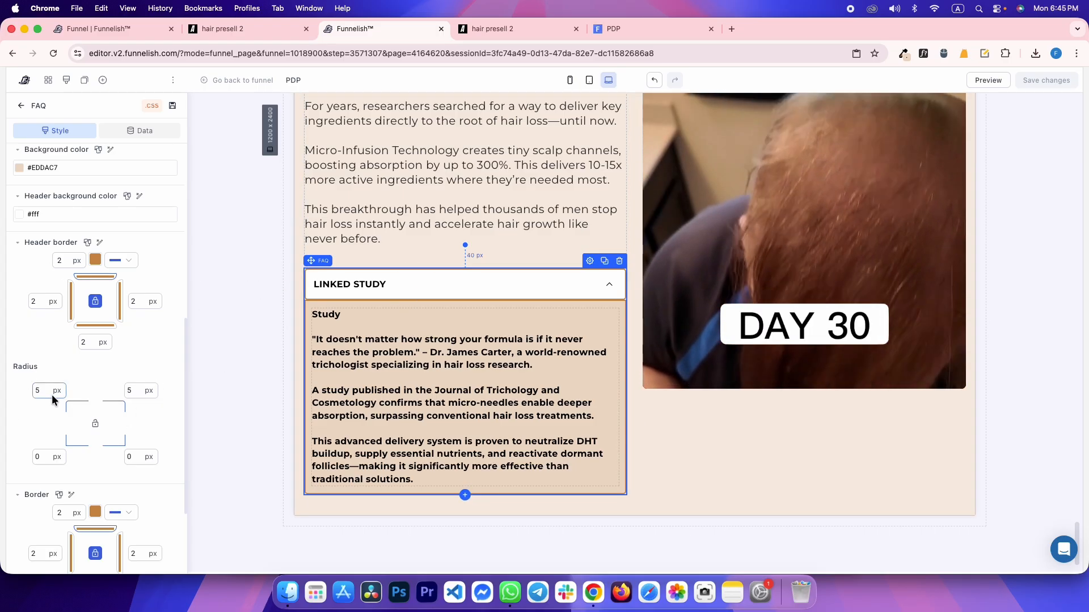
{"action": "left_click", "coordinate": [43, 457]}
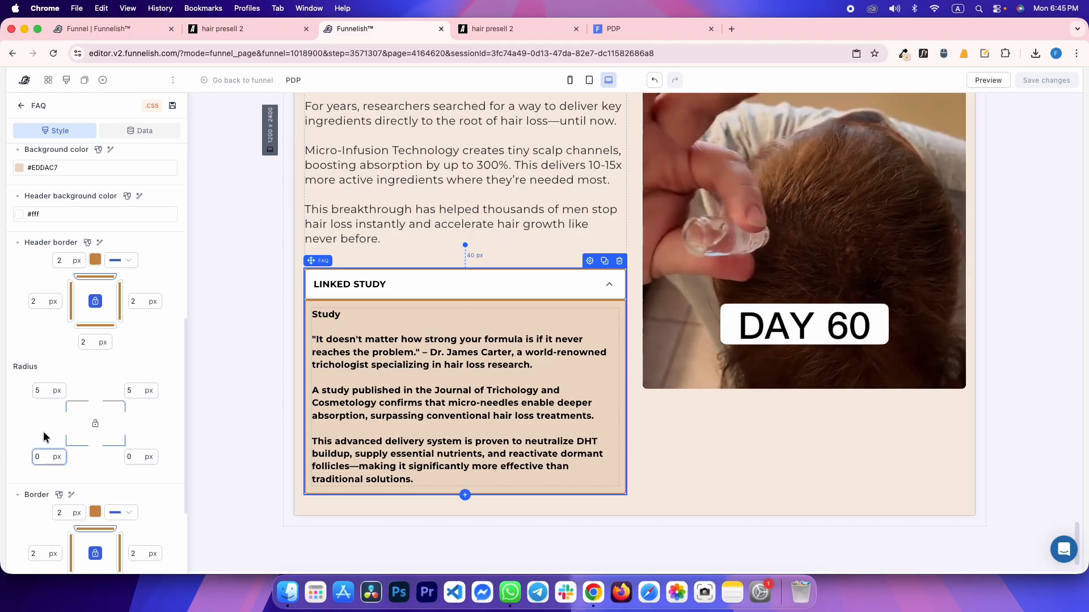
{"action": "scroll", "coordinate": [50, 286], "scroll_direction": "up", "scroll_amount": 10}
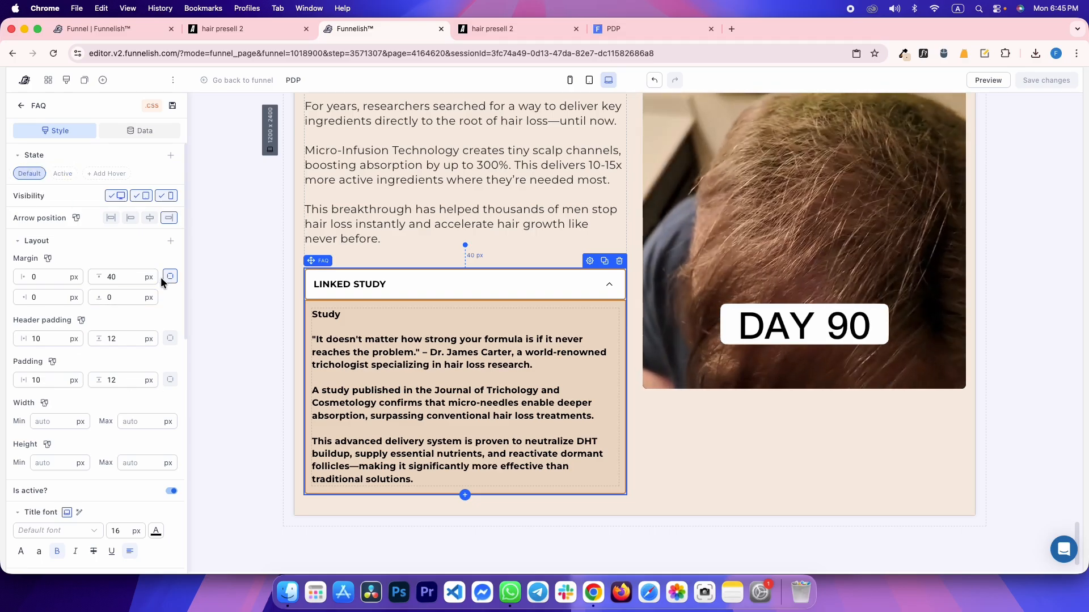
{"action": "type", "text": "40"}
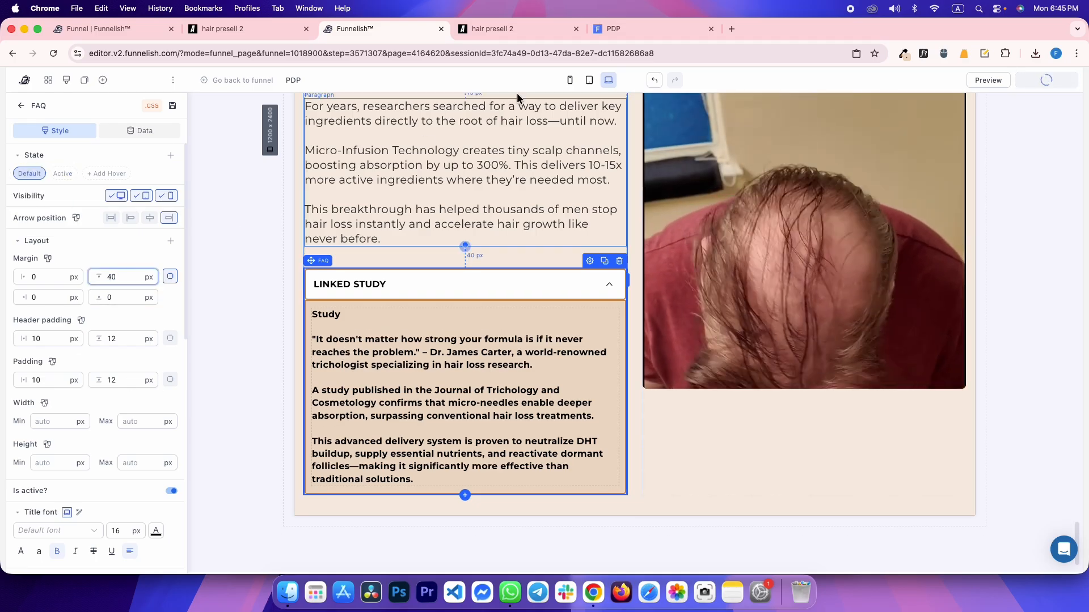
Reload the live preview and toggle the Linked Study accordion closed and open twice to check borders
{"action": "left_click", "coordinate": [633, 26]}
{"action": "key", "text": "super+r"}
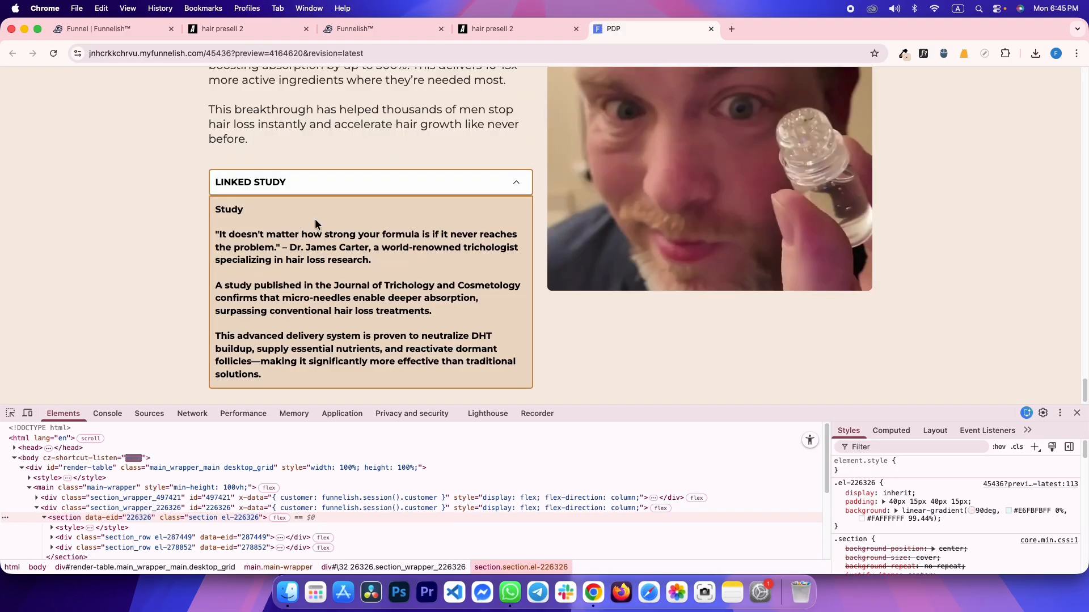
{"action": "left_click", "coordinate": [307, 190]}
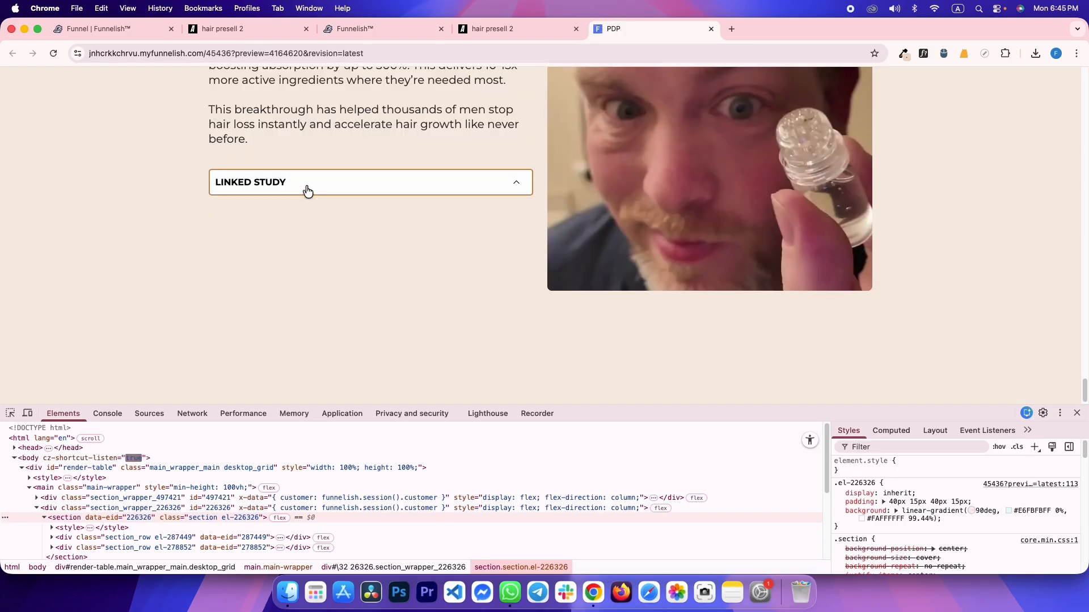
{"action": "left_click", "coordinate": [245, 261]}
{"action": "scroll", "coordinate": [236, 210], "scroll_direction": "up", "scroll_amount": 1}
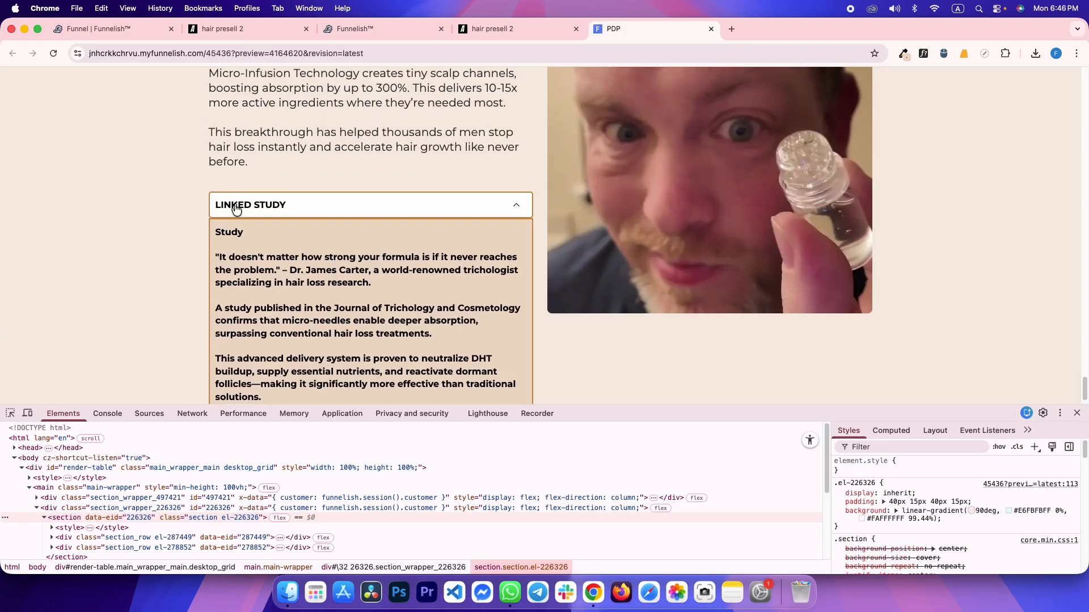
{"action": "left_click", "coordinate": [241, 214]}
{"action": "left_click", "coordinate": [226, 263]}
{"action": "scroll", "coordinate": [198, 219], "scroll_direction": "down", "scroll_amount": 1}
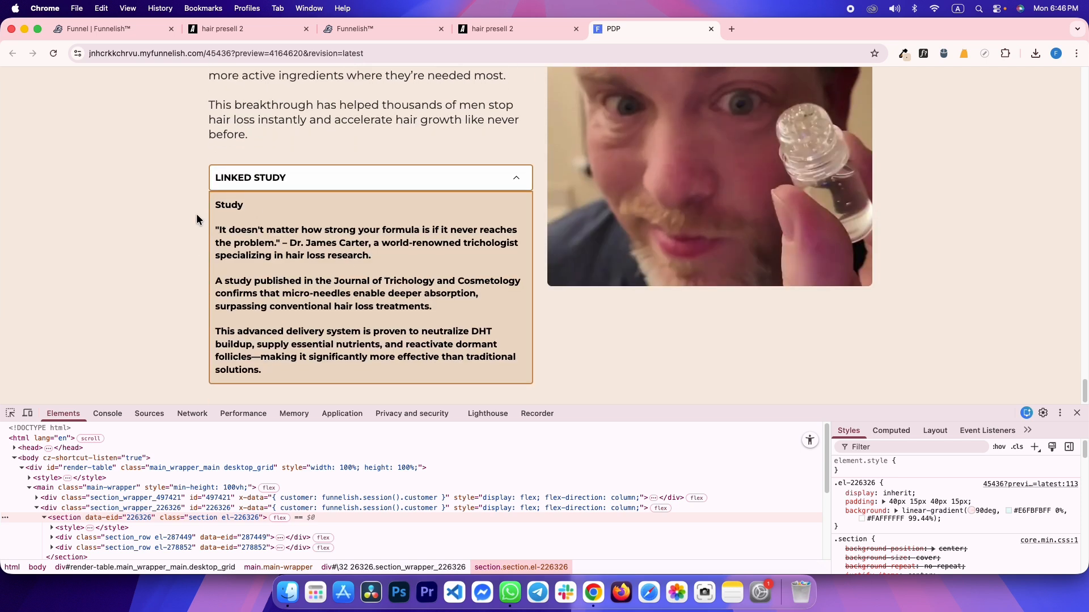
{"action": "key", "text": "ctrl+shift+Tab"}
{"action": "key", "text": "ctrl+shift+Tab"}
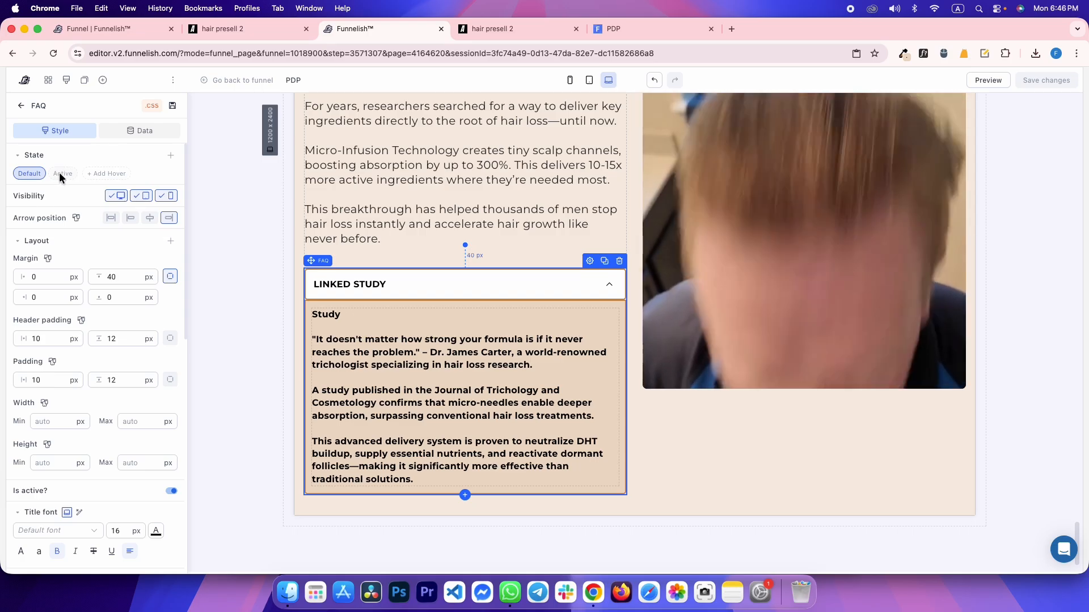
In the accordion's Active state, clear the header's 2 px bottom border width
{"action": "left_click", "coordinate": [62, 174]}
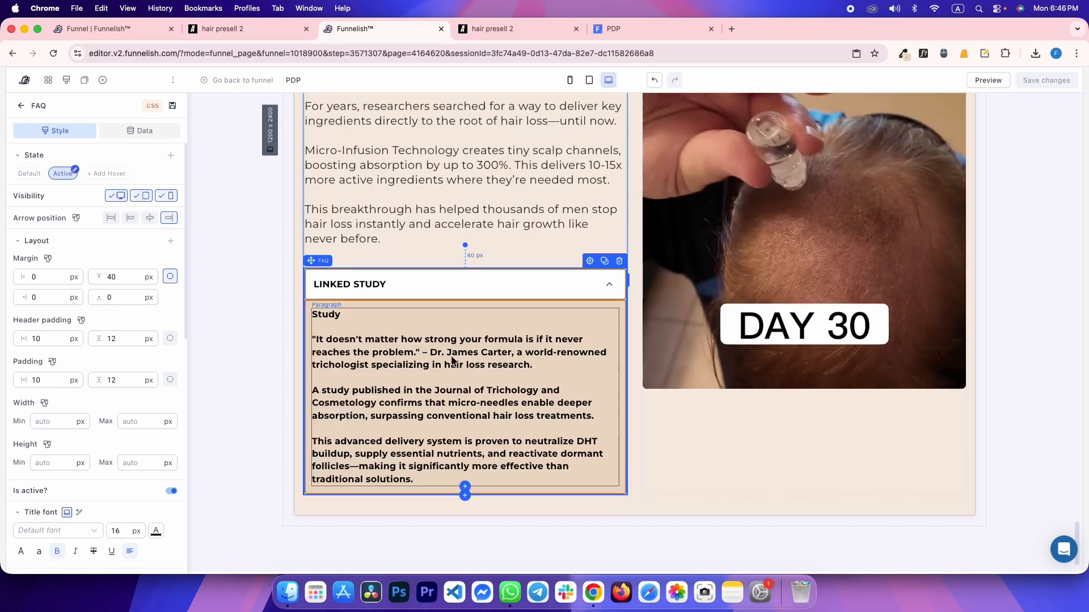
{"action": "scroll", "coordinate": [136, 373], "scroll_direction": "down", "scroll_amount": 10}
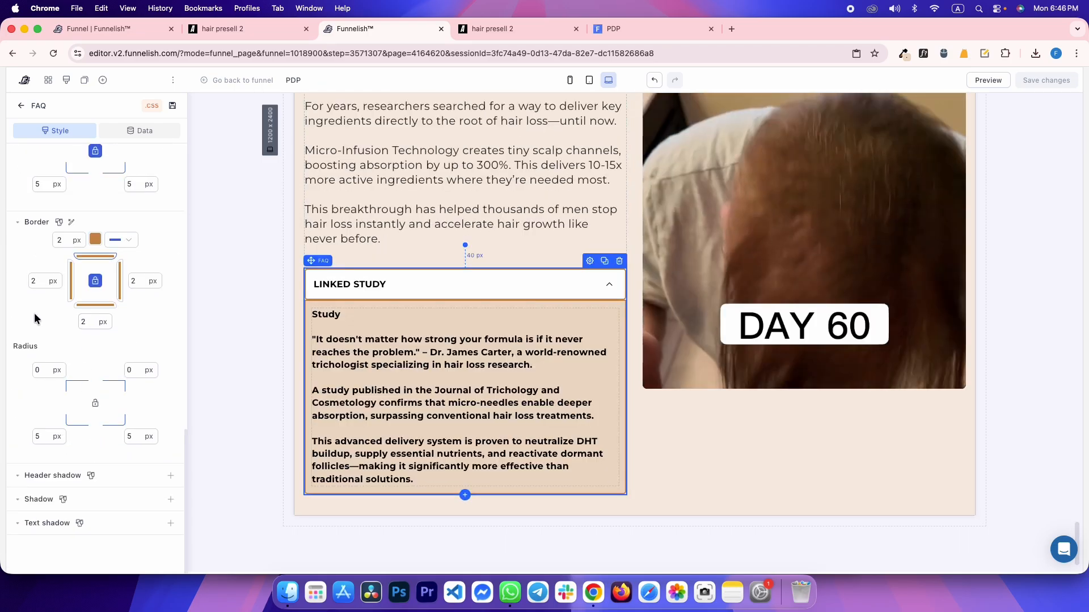
{"action": "scroll", "coordinate": [44, 341], "scroll_direction": "up", "scroll_amount": 5}
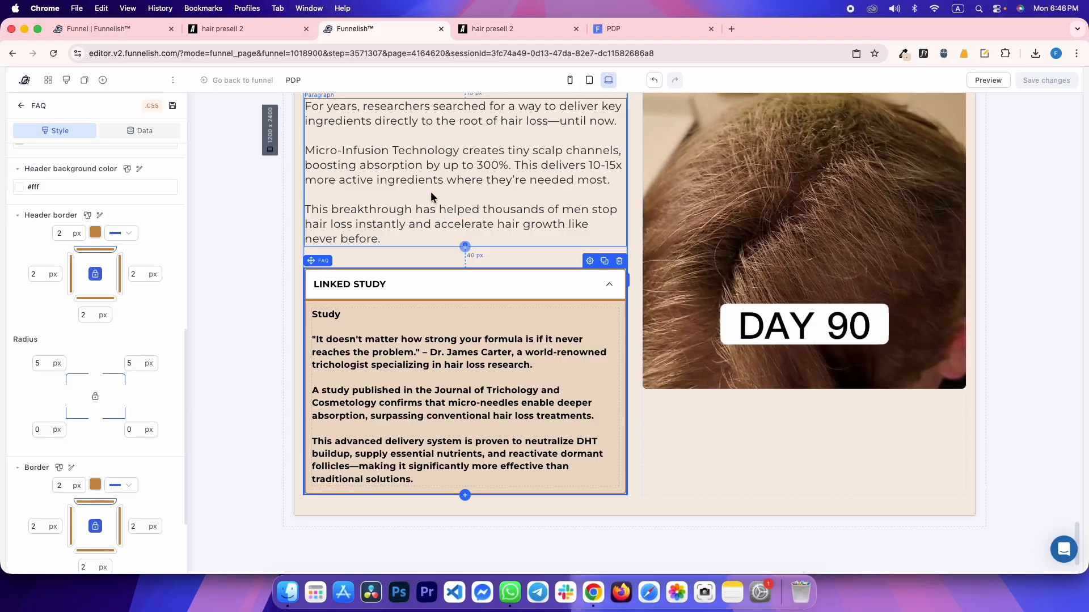
{"action": "scroll", "coordinate": [100, 361], "scroll_direction": "down", "scroll_amount": 3}
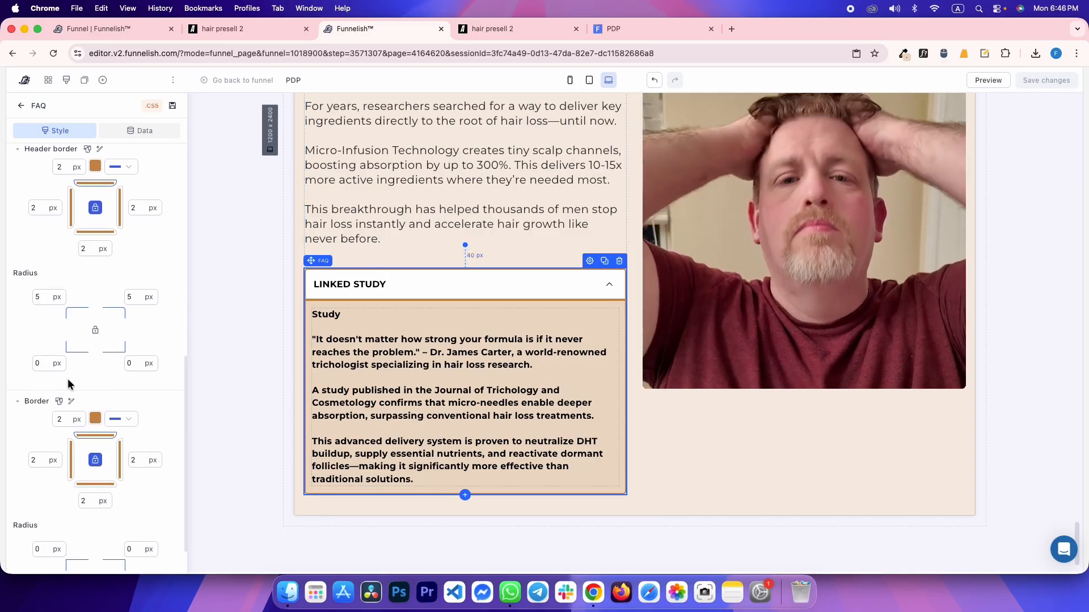
{"action": "scroll", "coordinate": [100, 273], "scroll_direction": "up", "scroll_amount": 3}
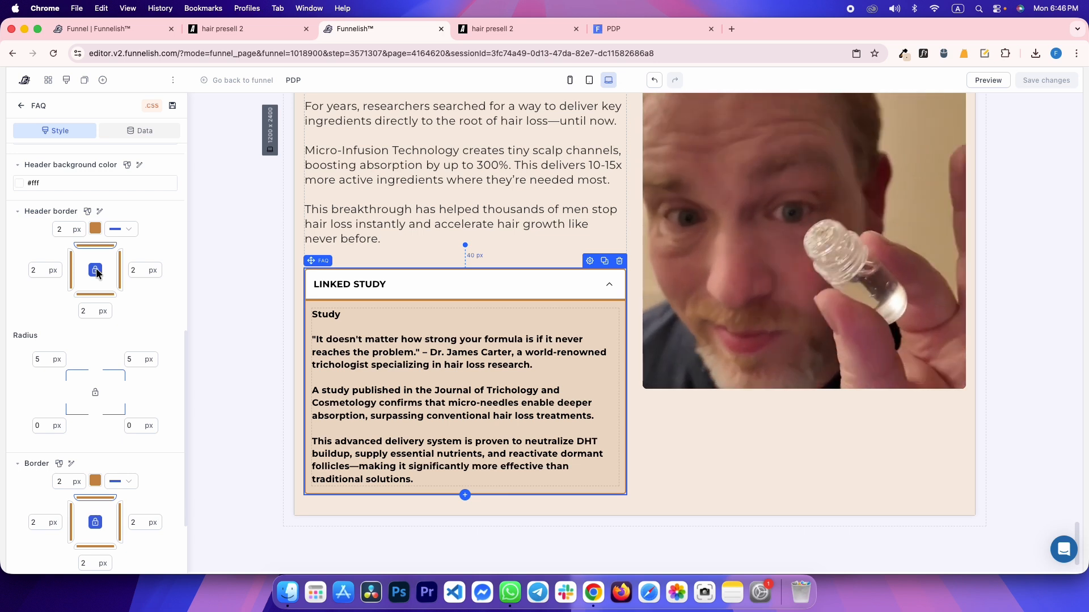
{"action": "key", "text": "BackSpace"}
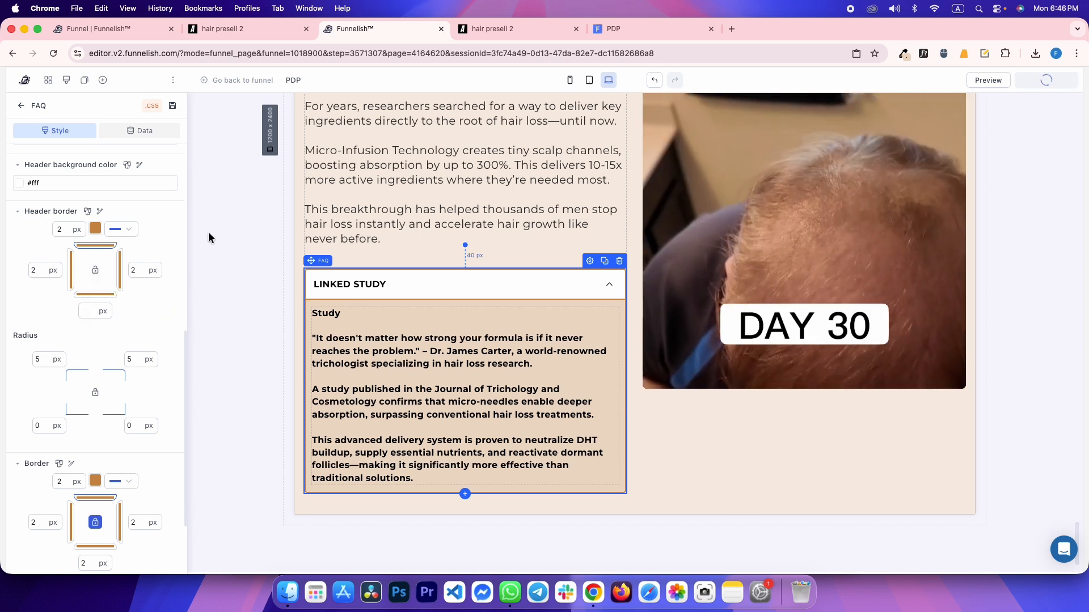
{"action": "left_click", "coordinate": [614, 27]}
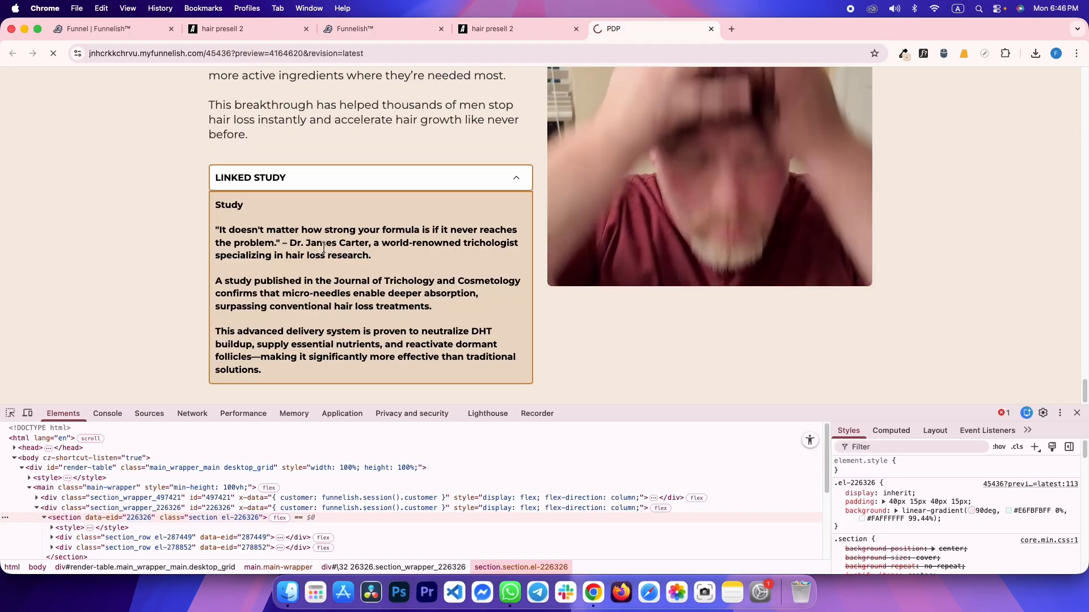
{"action": "key", "text": "super+r"}
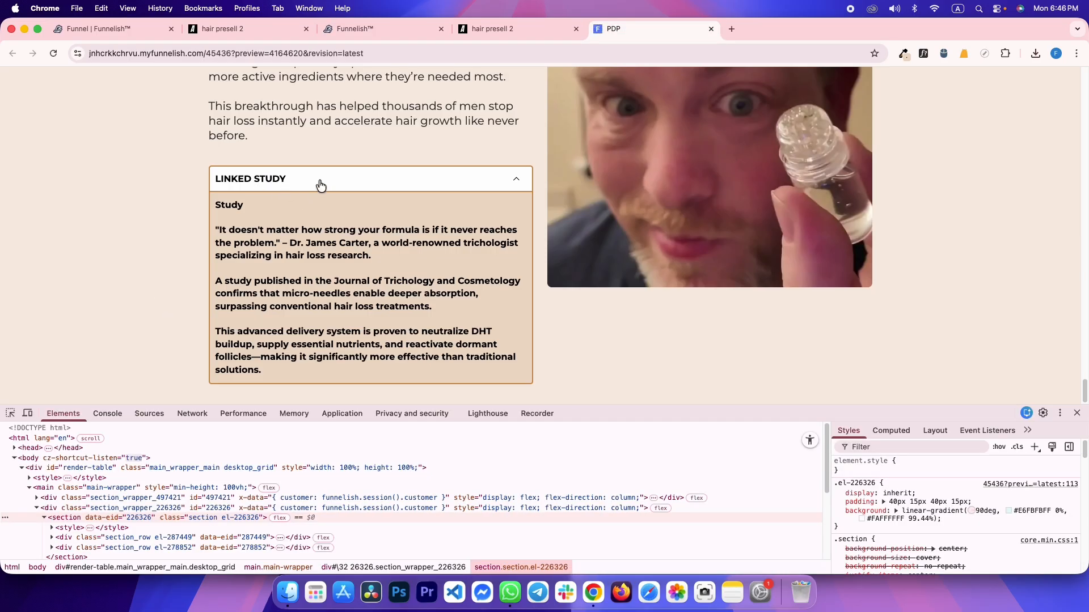
{"action": "left_click", "coordinate": [320, 185]}
{"action": "left_click", "coordinate": [220, 267]}
{"action": "key", "text": "super+alt+Left"}
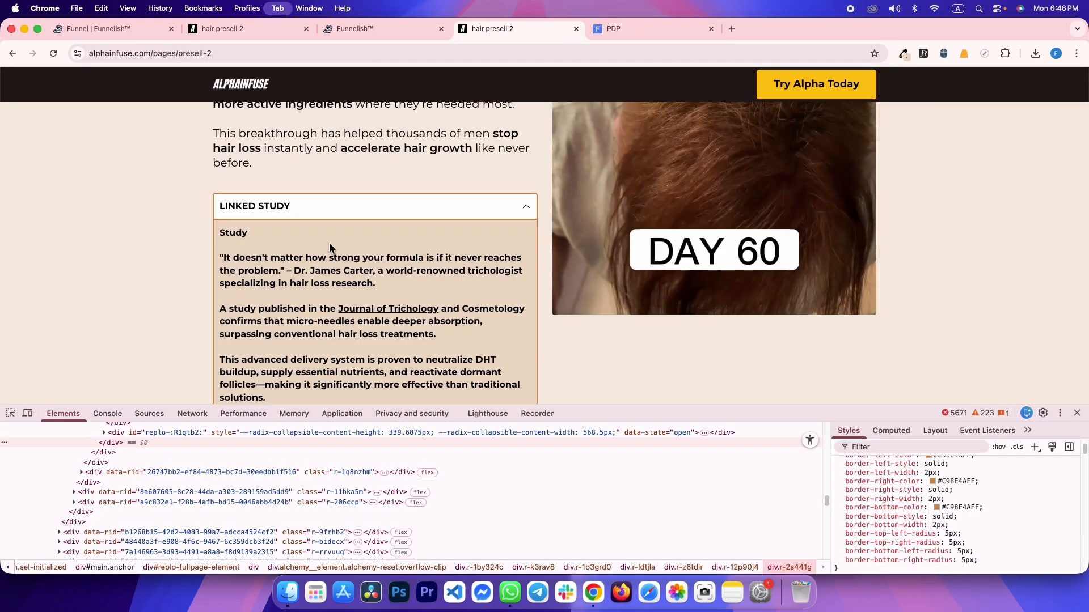
{"action": "key", "text": "super+alt+Right"}
{"action": "key", "text": "super+alt+Left"}
{"action": "key", "text": "super+alt+Right"}
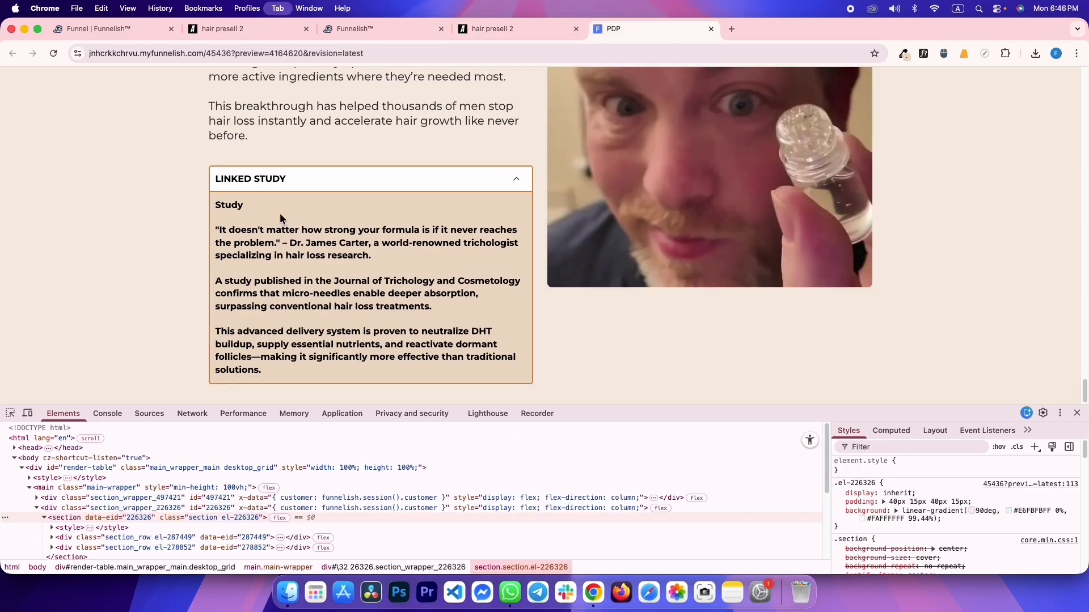
{"action": "key", "text": "super+alt+Left"}
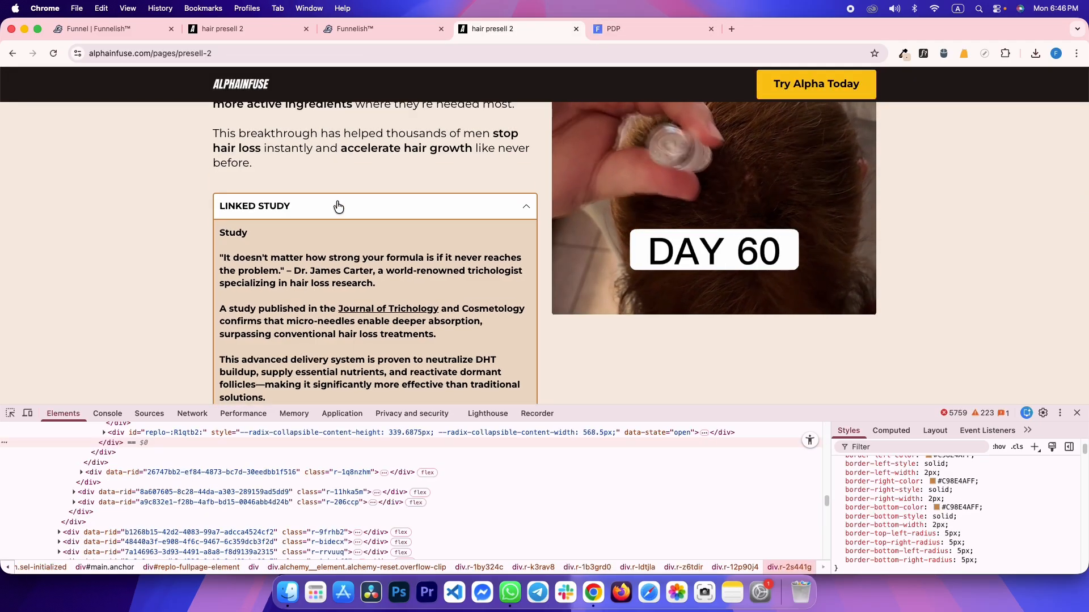
{"action": "key", "text": "super+alt+Right"}
{"action": "key", "text": "super+alt+Left"}
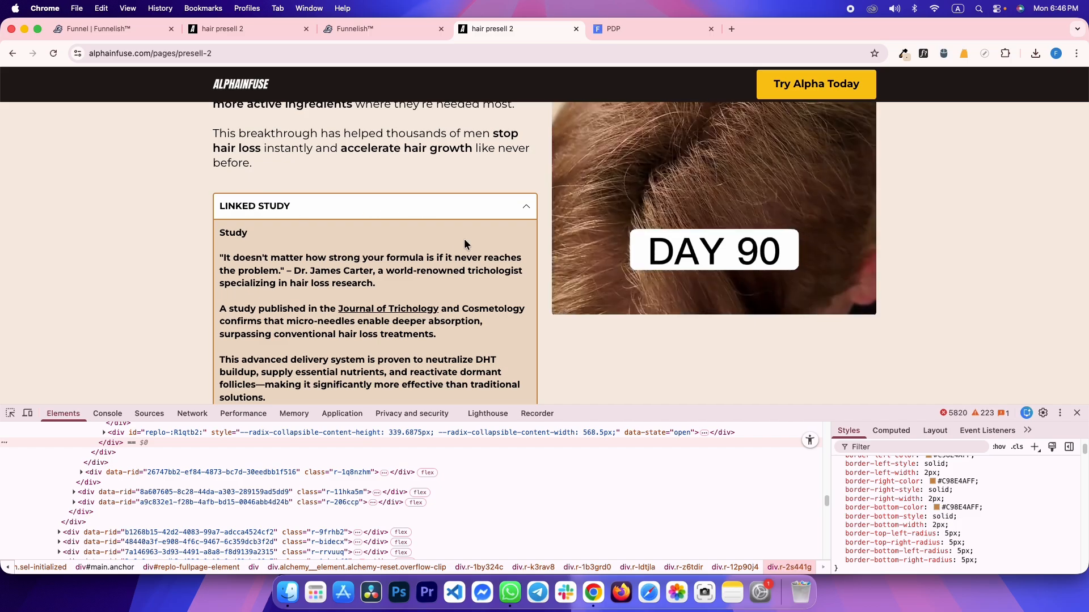
{"action": "key", "text": "super+alt+Right"}
{"action": "left_click", "coordinate": [393, 189]}
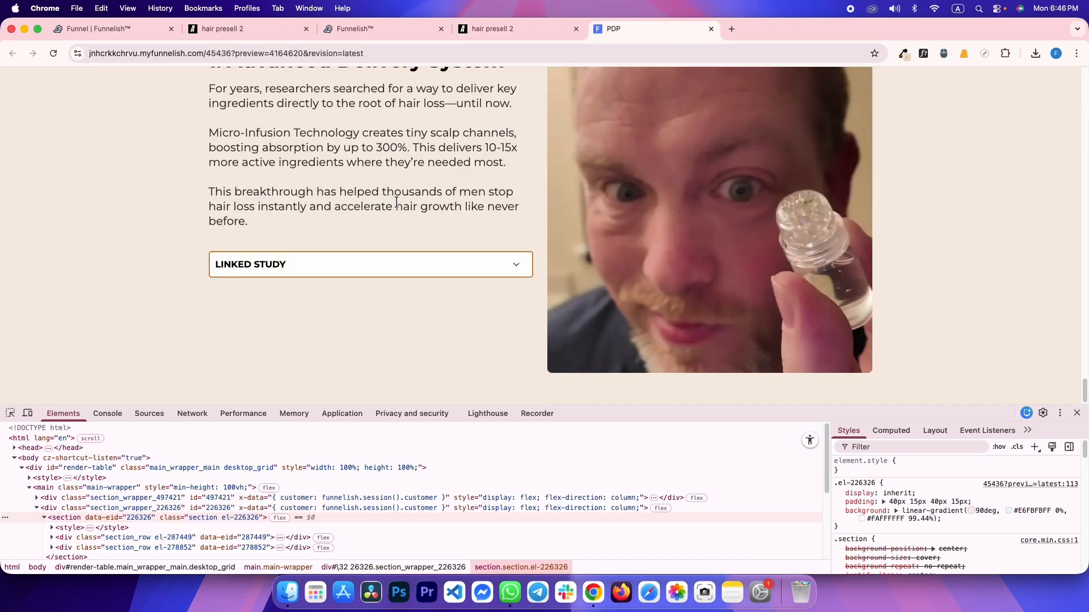
{"action": "key", "text": "super+alt+Left"}
{"action": "left_click", "coordinate": [396, 203]}
{"action": "scroll", "coordinate": [488, 274], "scroll_direction": "down", "scroll_amount": 4}
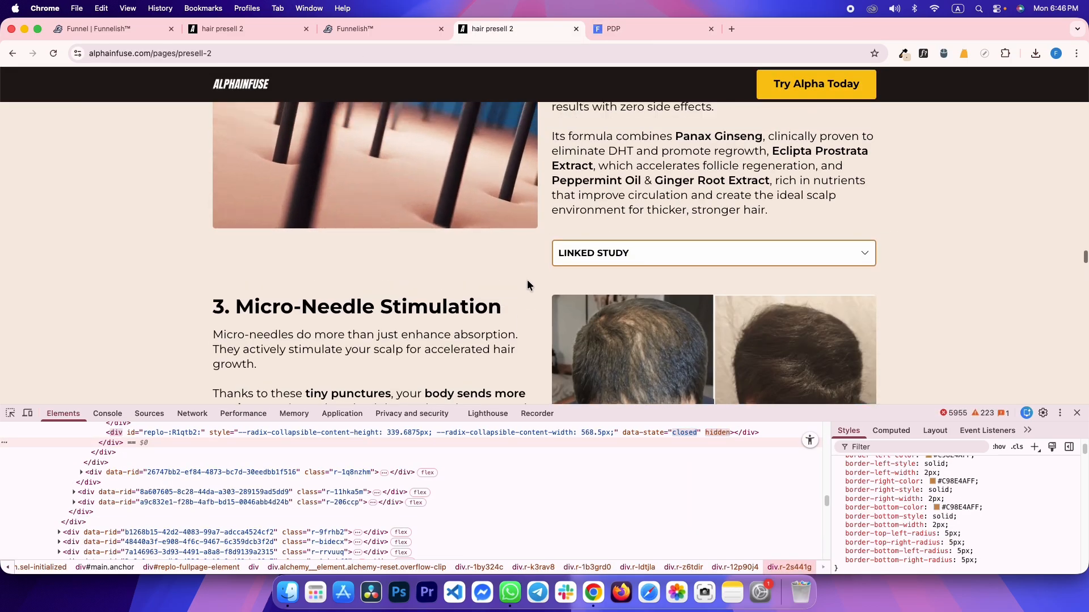
{"action": "scroll", "coordinate": [526, 279], "scroll_direction": "up", "scroll_amount": 3}
{"action": "scroll", "coordinate": [600, 247], "scroll_direction": "down", "scroll_amount": 1}
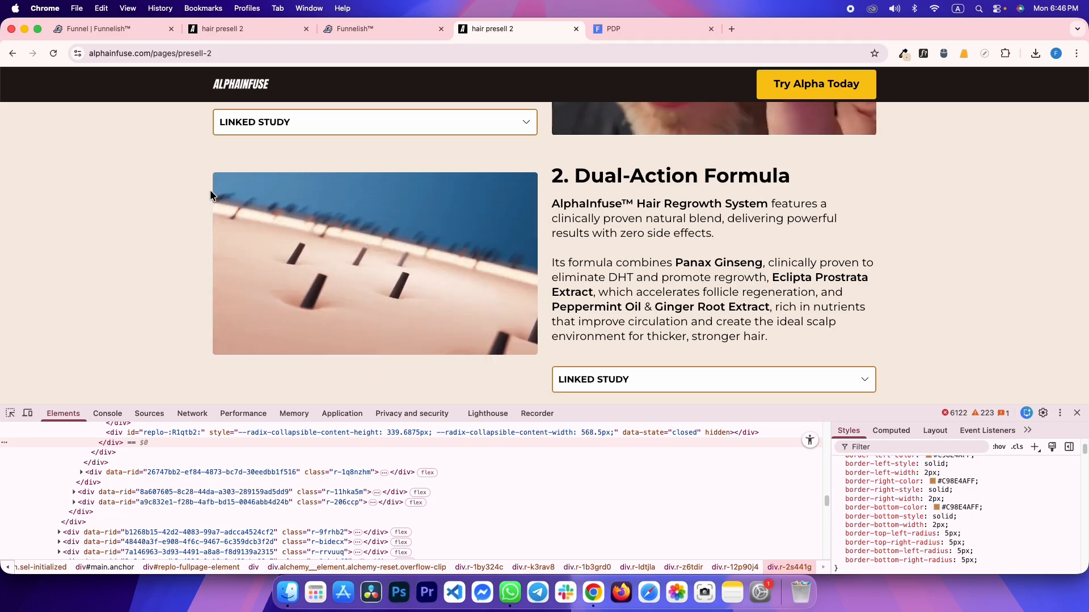
{"action": "scroll", "coordinate": [532, 145], "scroll_direction": "up", "scroll_amount": 2}
Select the text-and-image row and compare it with the reference presell page
{"action": "key", "text": "super+alt+Left"}
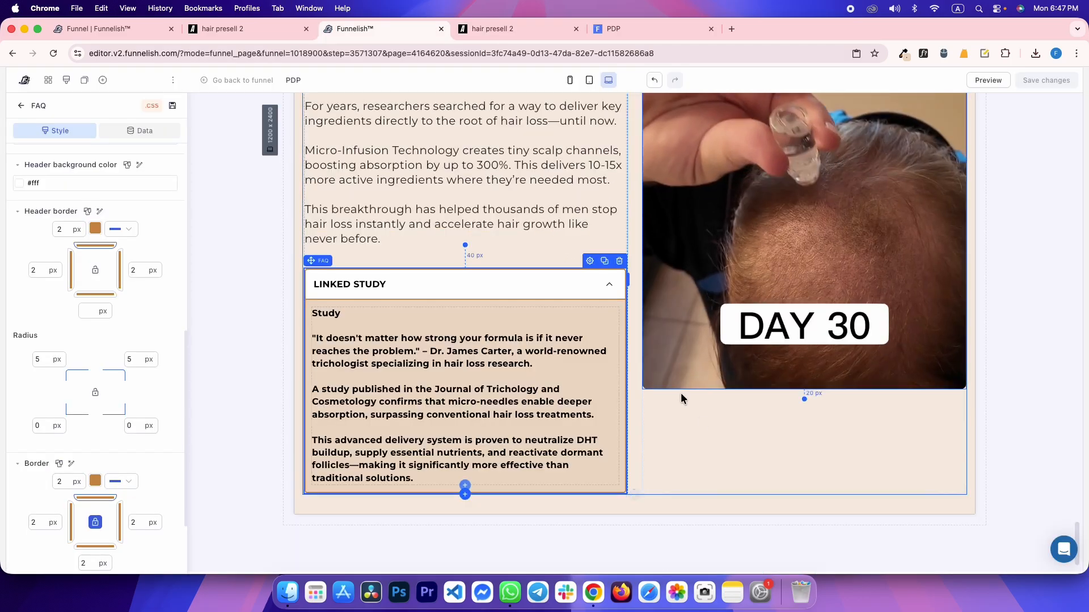
{"action": "left_click", "coordinate": [681, 396]}
{"action": "key", "text": "super+alt+Right"}
{"action": "scroll", "coordinate": [539, 254], "scroll_direction": "down", "scroll_amount": 2}
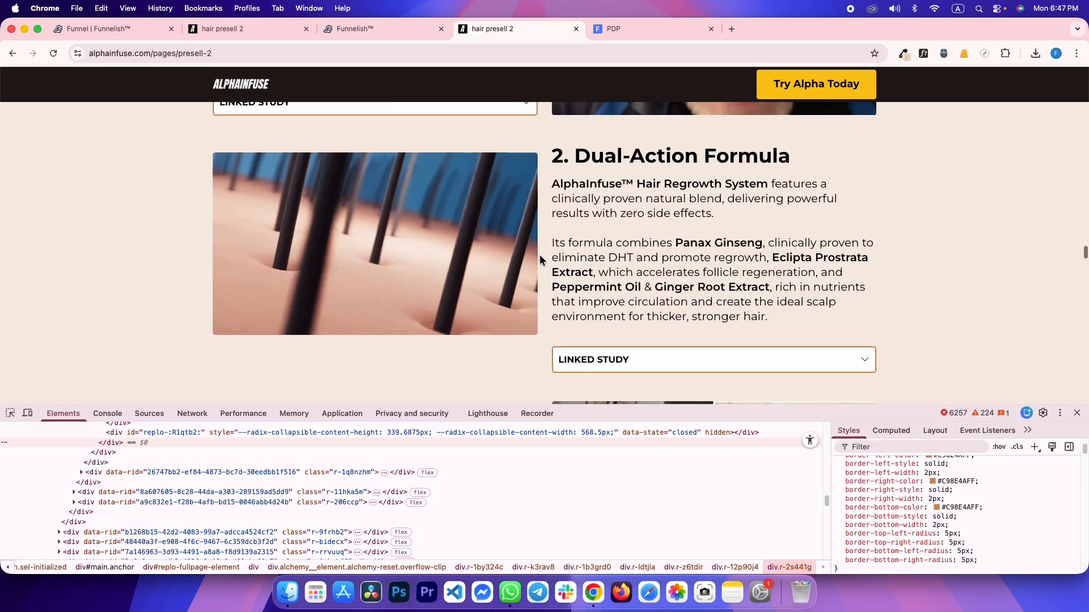
{"action": "scroll", "coordinate": [540, 254], "scroll_direction": "up", "scroll_amount": 9}
{"action": "scroll", "coordinate": [617, 266], "scroll_direction": "down", "scroll_amount": 3}
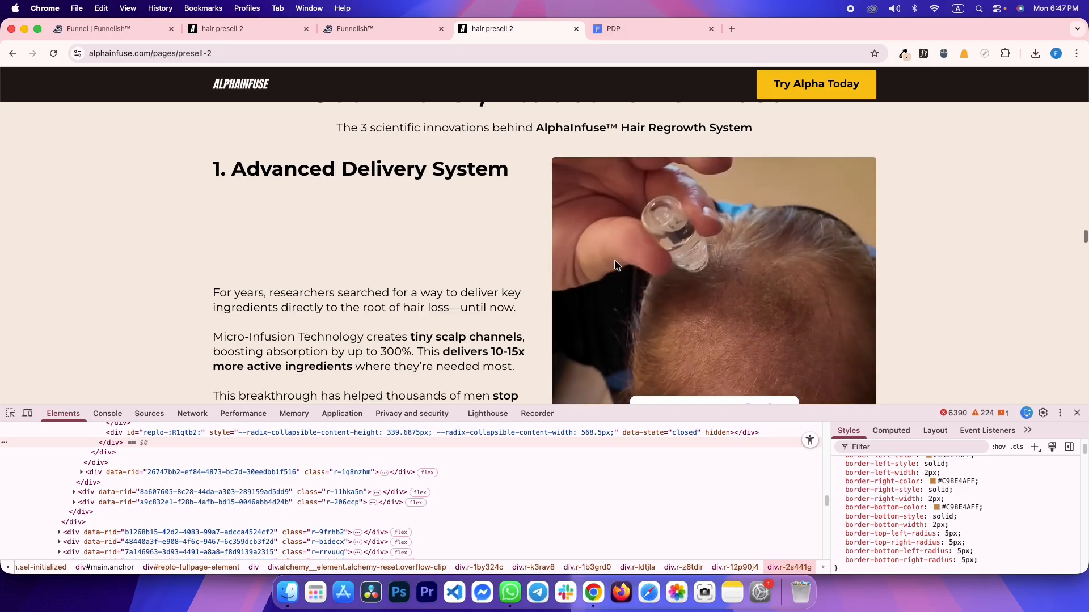
{"action": "scroll", "coordinate": [528, 281], "scroll_direction": "down", "scroll_amount": 2}
{"action": "key", "text": "super+alt+Left"}
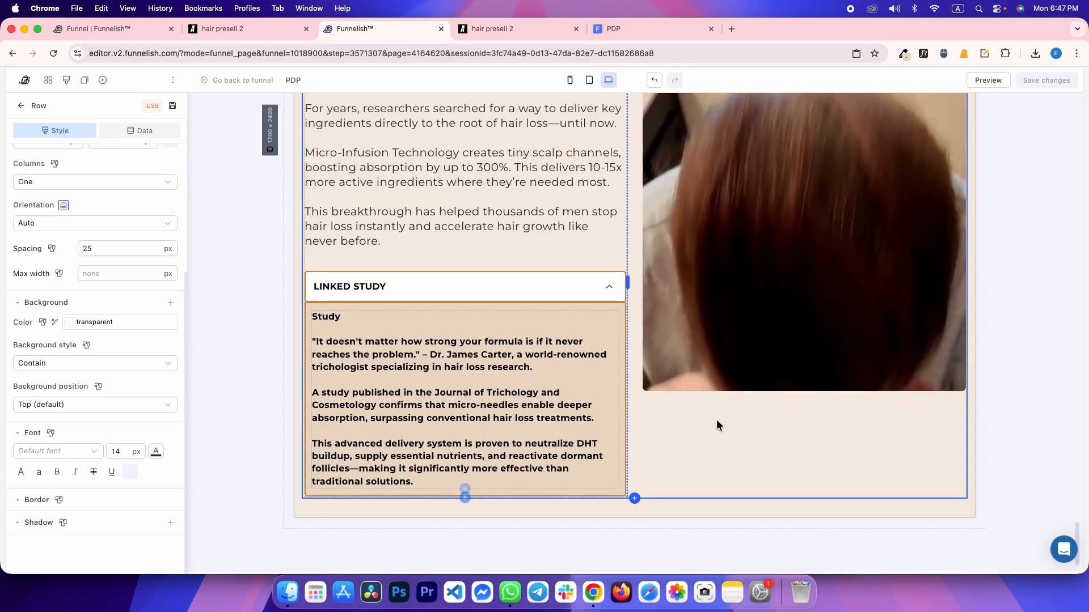
Collapse the Linked Study accordion, select the row, and switch to the tablet layout
{"action": "left_click", "coordinate": [609, 285]}
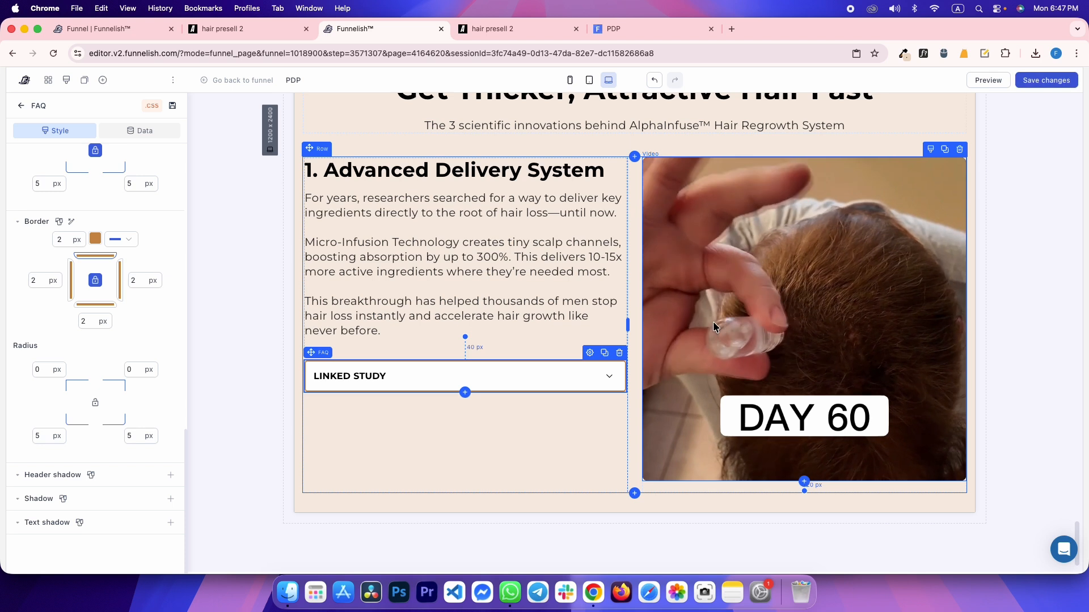
{"action": "left_click", "coordinate": [520, 433]}
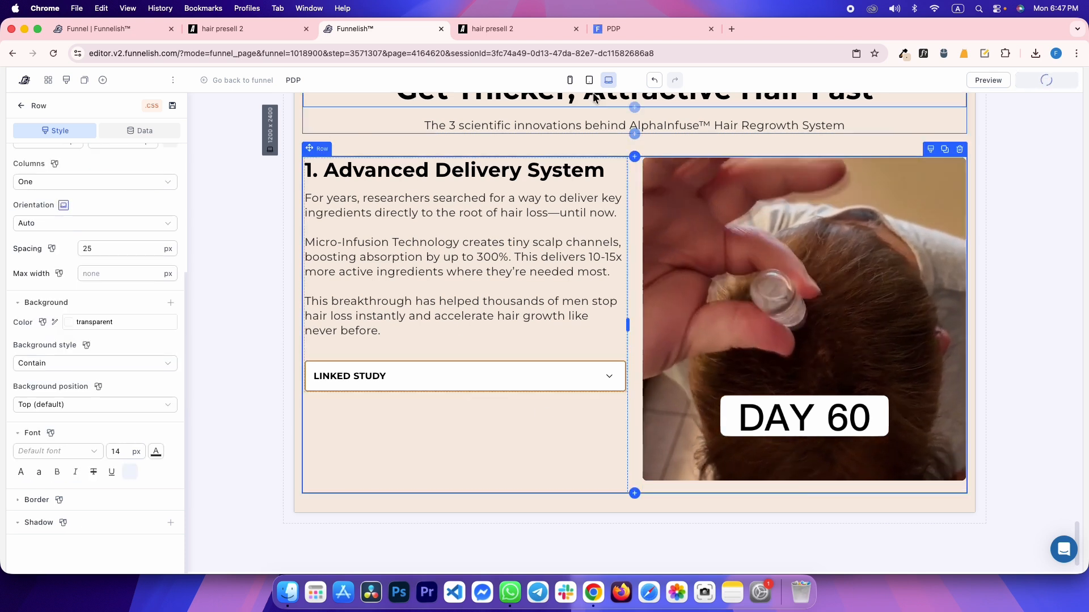
{"action": "left_click", "coordinate": [590, 80]}
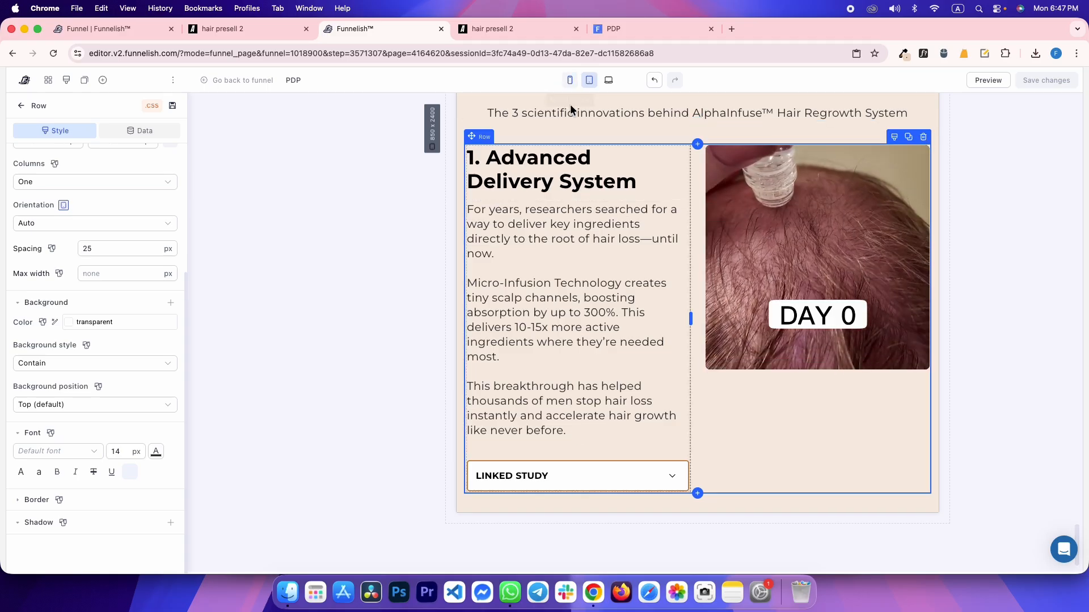
Switch the editor to the mobile layout and view the reference page at phone size
{"action": "left_click", "coordinate": [570, 80]}
{"action": "scroll", "coordinate": [623, 311], "scroll_direction": "down", "scroll_amount": 8}
{"action": "scroll", "coordinate": [658, 308], "scroll_direction": "up", "scroll_amount": 3}
{"action": "key", "text": "ctrl+shift+Tab"}
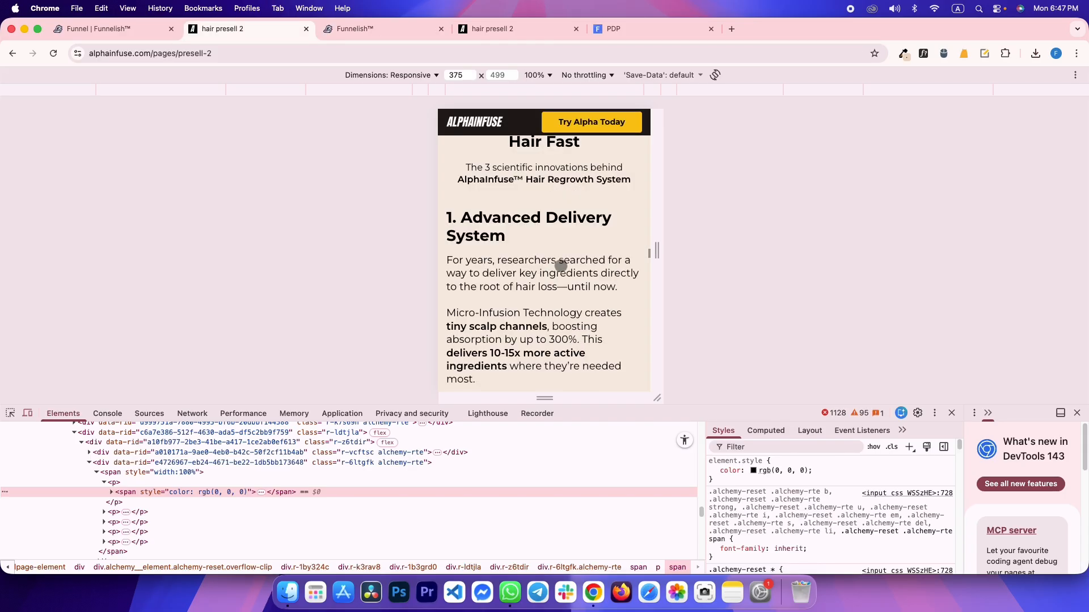
{"action": "scroll", "coordinate": [561, 265], "scroll_direction": "up", "scroll_amount": 2}
{"action": "key", "text": "ctrl+Tab"}
{"action": "key", "text": "ctrl+Tab"}
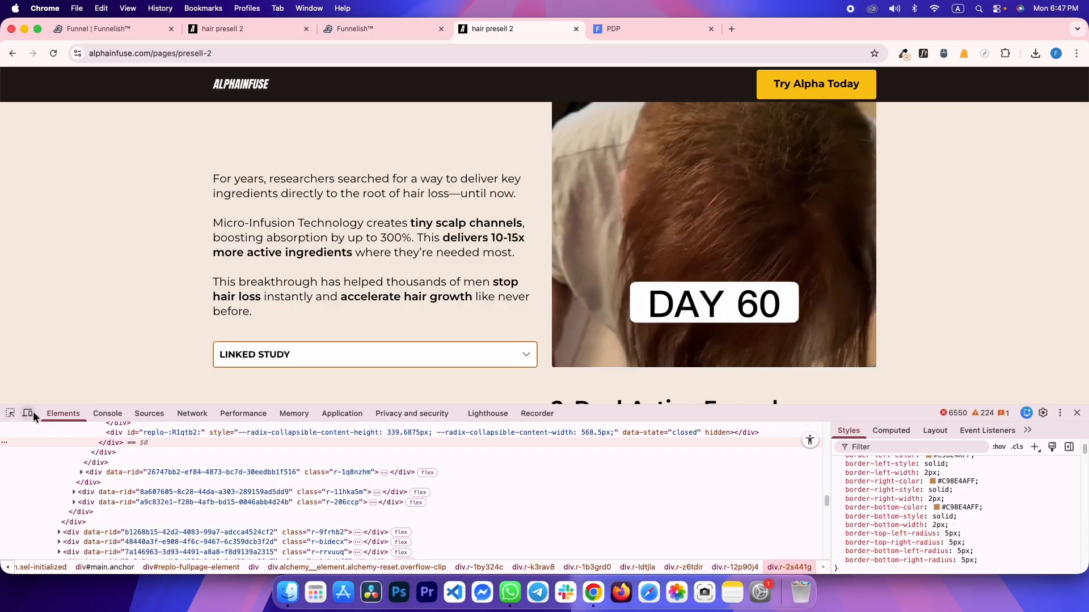
{"action": "left_click", "coordinate": [28, 413]}
{"action": "scroll", "coordinate": [522, 306], "scroll_direction": "up", "scroll_amount": 10}
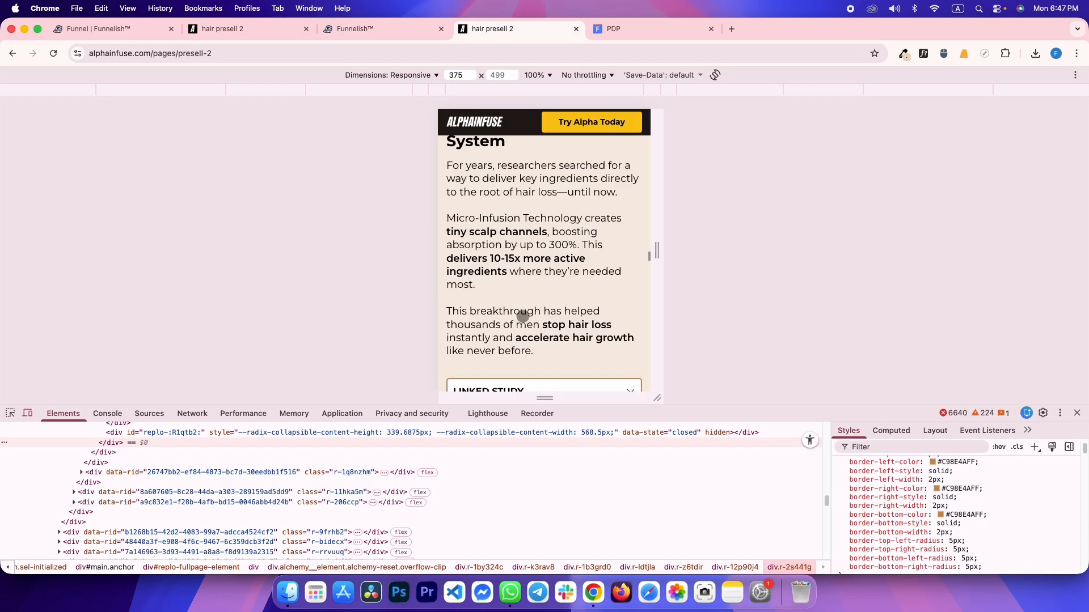
{"action": "scroll", "coordinate": [523, 316], "scroll_direction": "down", "scroll_amount": 2}
{"action": "scroll", "coordinate": [539, 248], "scroll_direction": "up", "scroll_amount": 6}
Inspect the reference heading, then select the '1. Advanced Delivery System' heading in the editor
{"action": "key", "text": "ctrl+shift+Tab"}
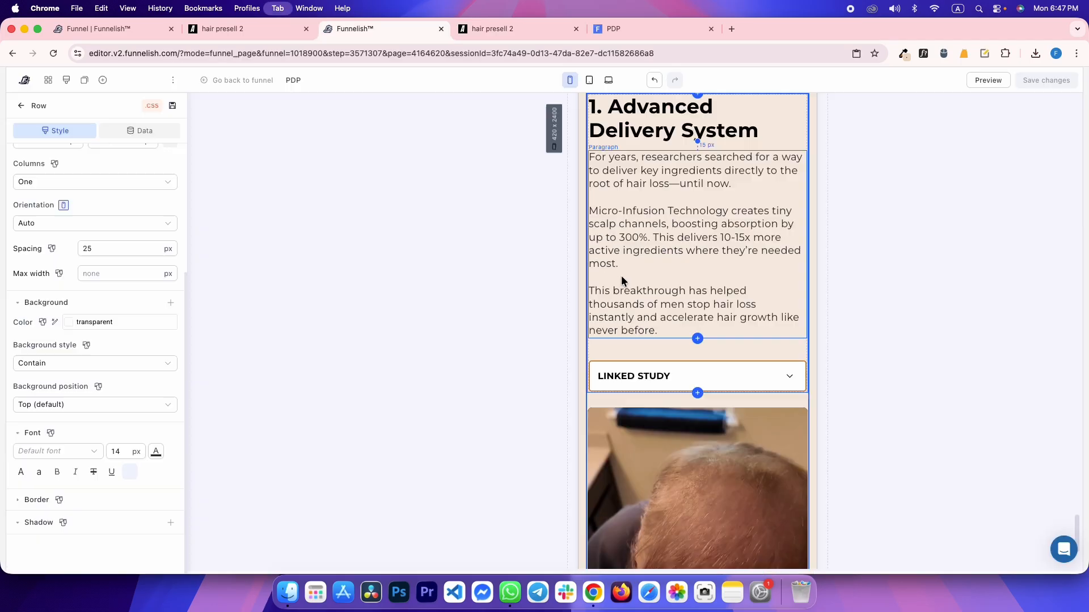
{"action": "scroll", "coordinate": [624, 278], "scroll_direction": "up", "scroll_amount": 5}
{"action": "key", "text": "ctrl+Tab"}
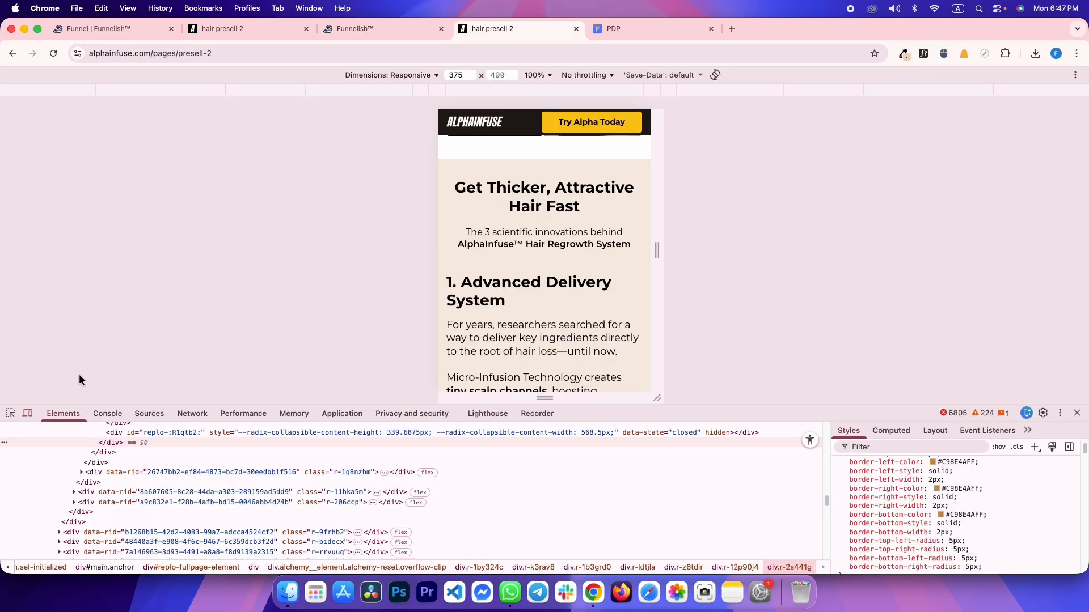
{"action": "left_click", "coordinate": [8, 414]}
{"action": "key", "text": "ctrl+shift+Tab"}
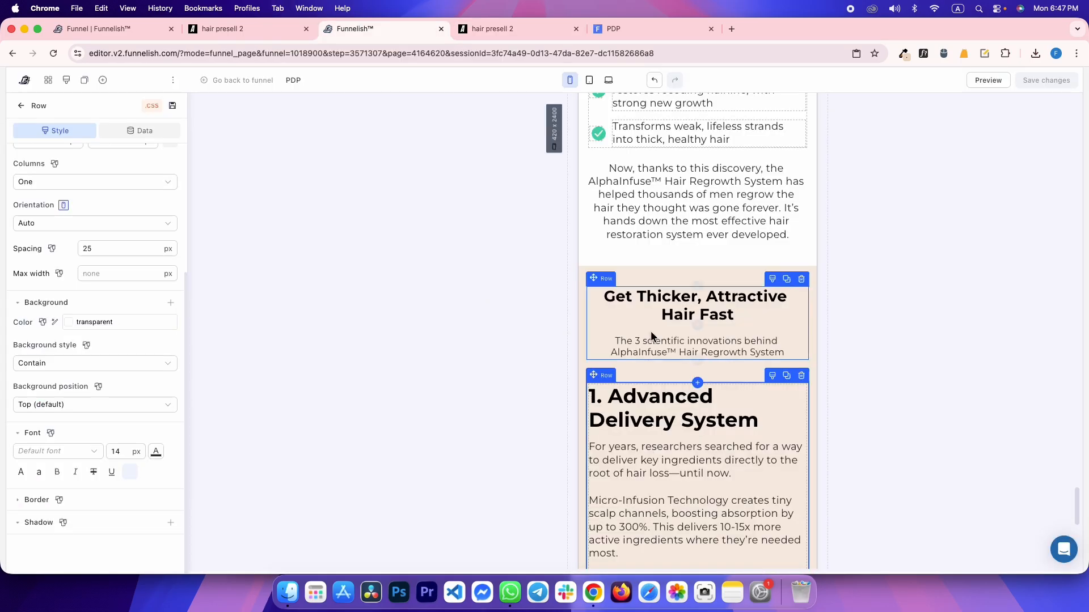
{"action": "left_click", "coordinate": [655, 410]}
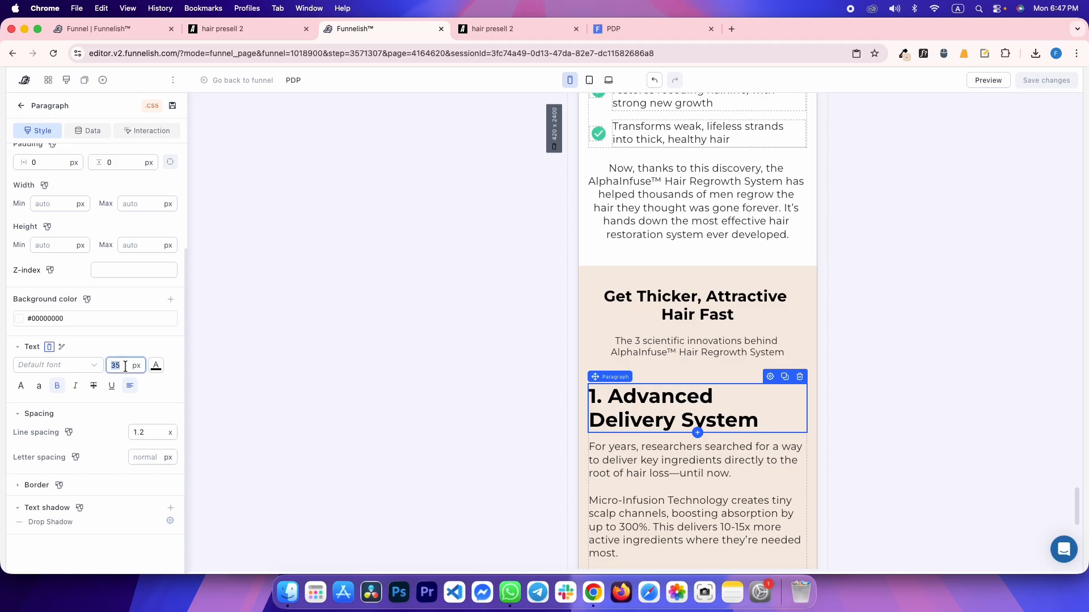
Set the heading's mobile font size to 27 px
{"action": "type", "text": "27"}
{"action": "key", "text": "ctrl+Tab"}
{"action": "key", "text": "ctrl+shift+Tab"}
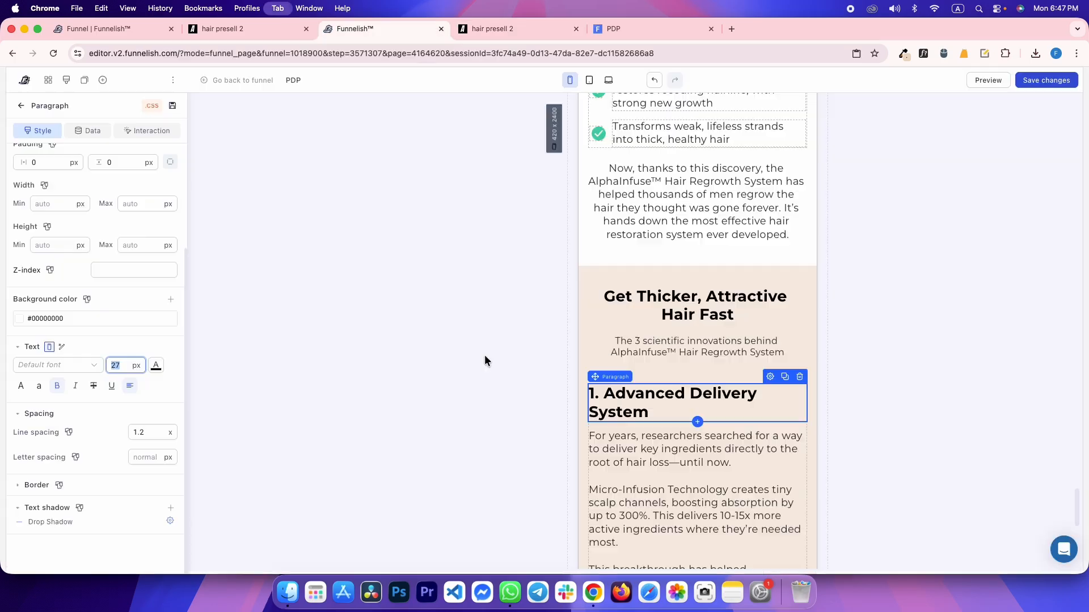
{"action": "scroll", "coordinate": [655, 366], "scroll_direction": "down", "scroll_amount": 3}
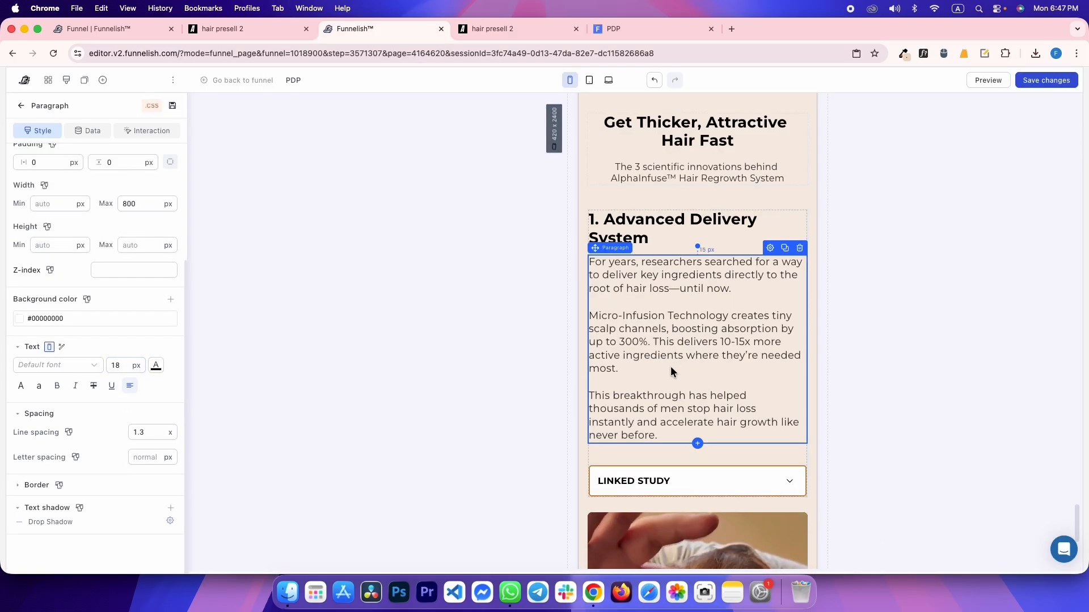
Inspect the reference row's layout rules, then select the article row in the editor
{"action": "key", "text": "ctrl+Tab"}
{"action": "scroll", "coordinate": [543, 267], "scroll_direction": "down", "scroll_amount": 5}
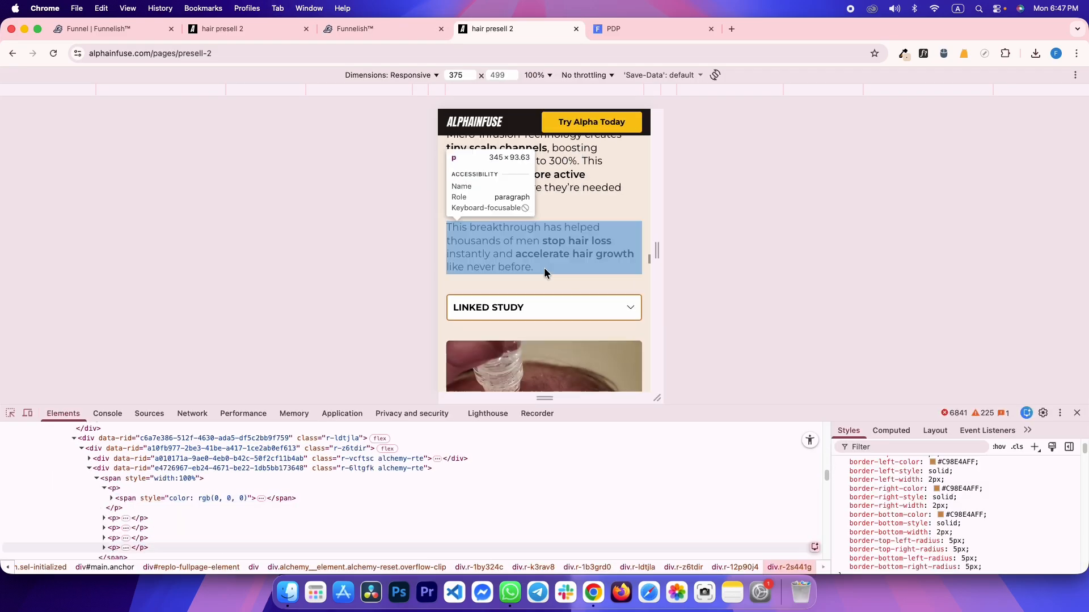
{"action": "left_click", "coordinate": [529, 185]}
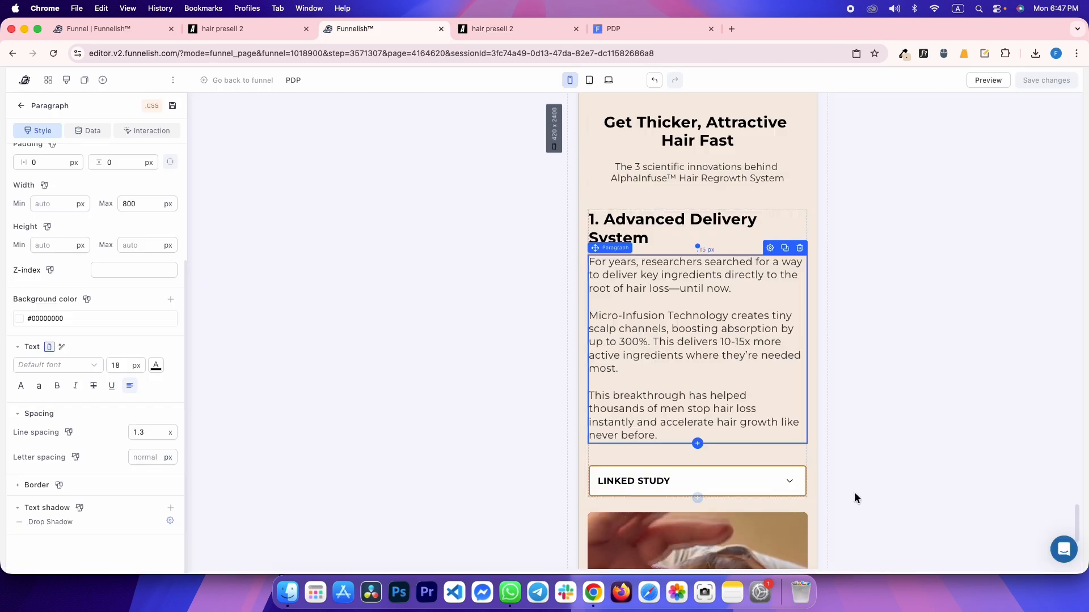
{"action": "key", "text": "ctrl+shift+Tab"}
{"action": "left_click", "coordinate": [615, 511]}
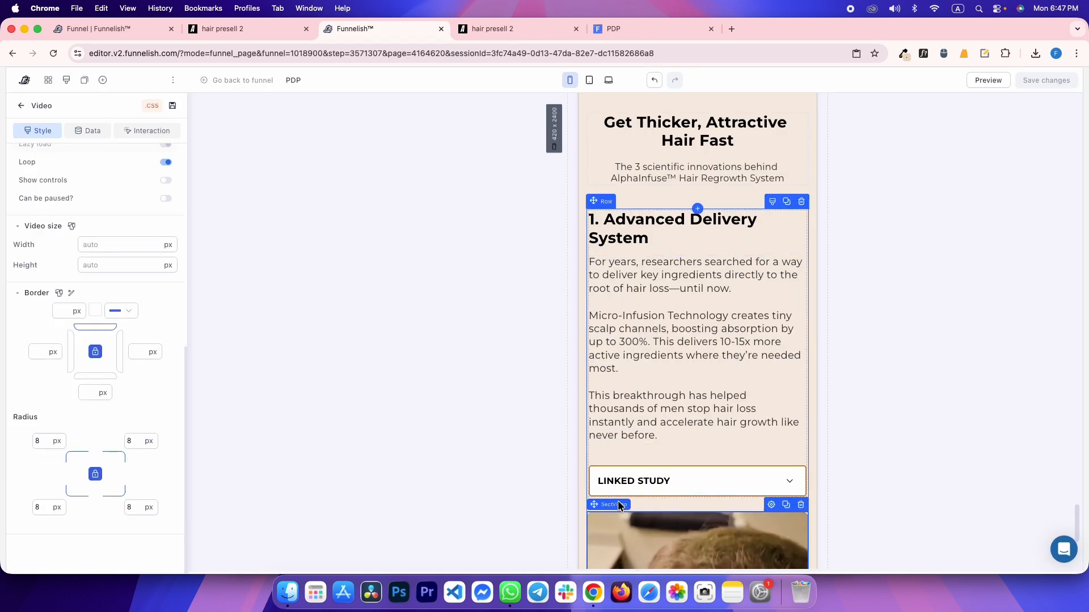
{"action": "left_click", "coordinate": [696, 505]}
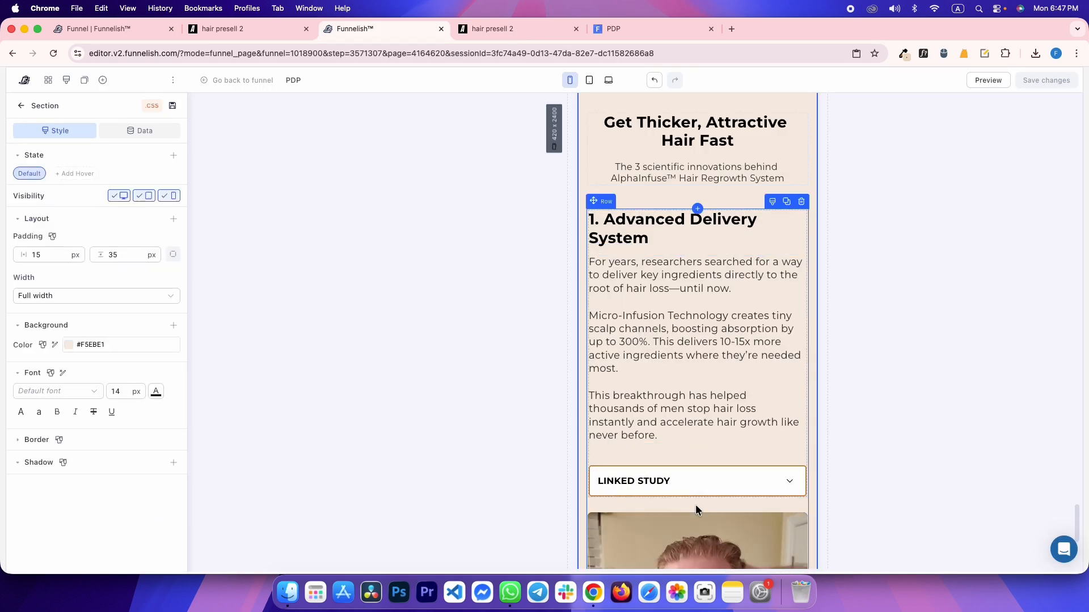
{"action": "left_click", "coordinate": [665, 502]}
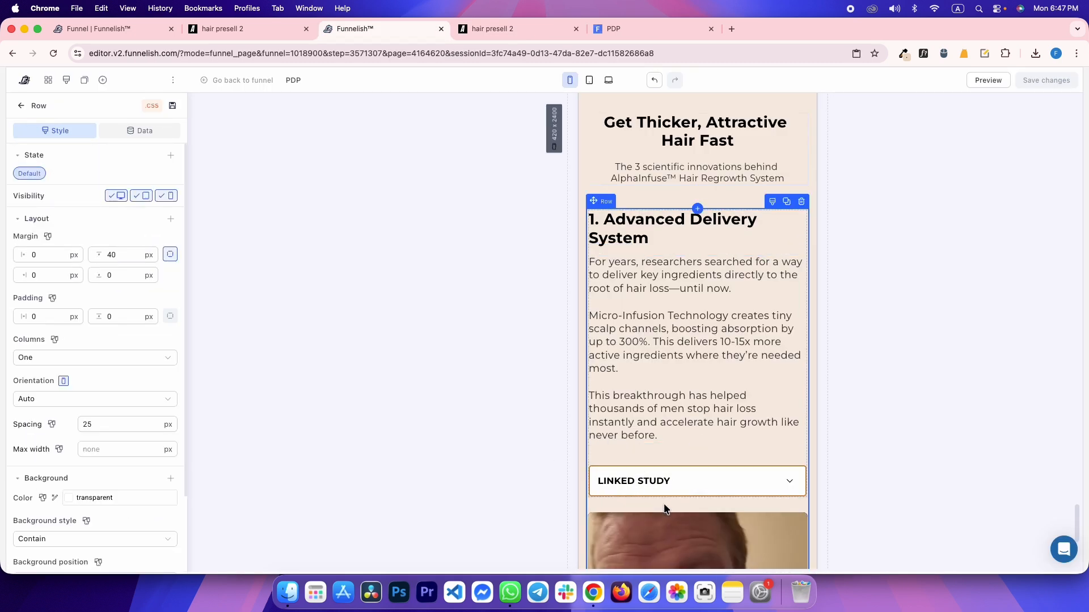
Set the article row's mobile-only spacing to 35 px
{"action": "left_click", "coordinate": [51, 425]}
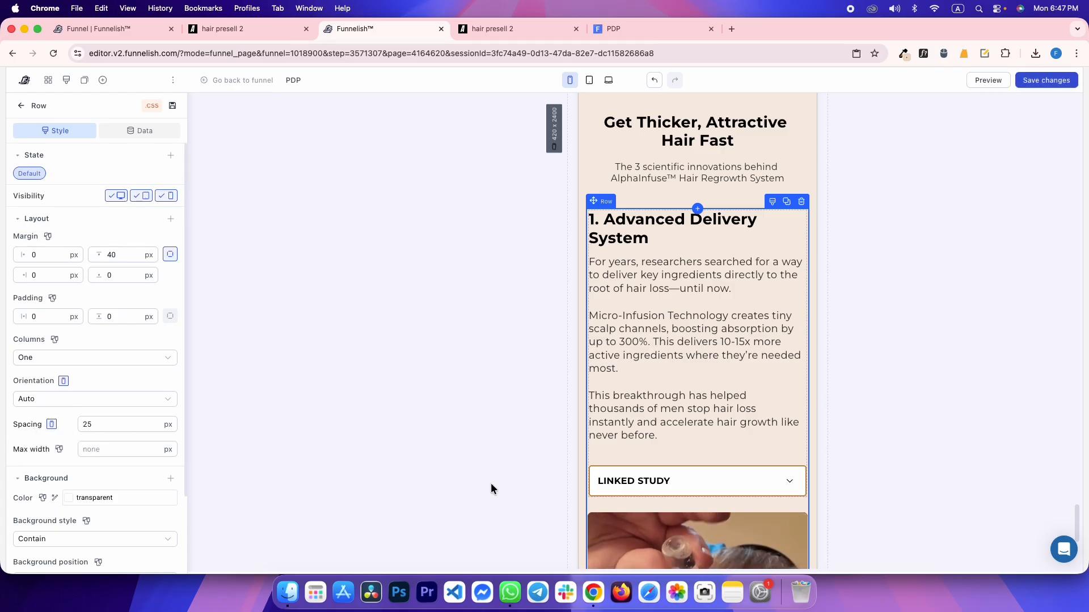
{"action": "double_click", "coordinate": [107, 427]}
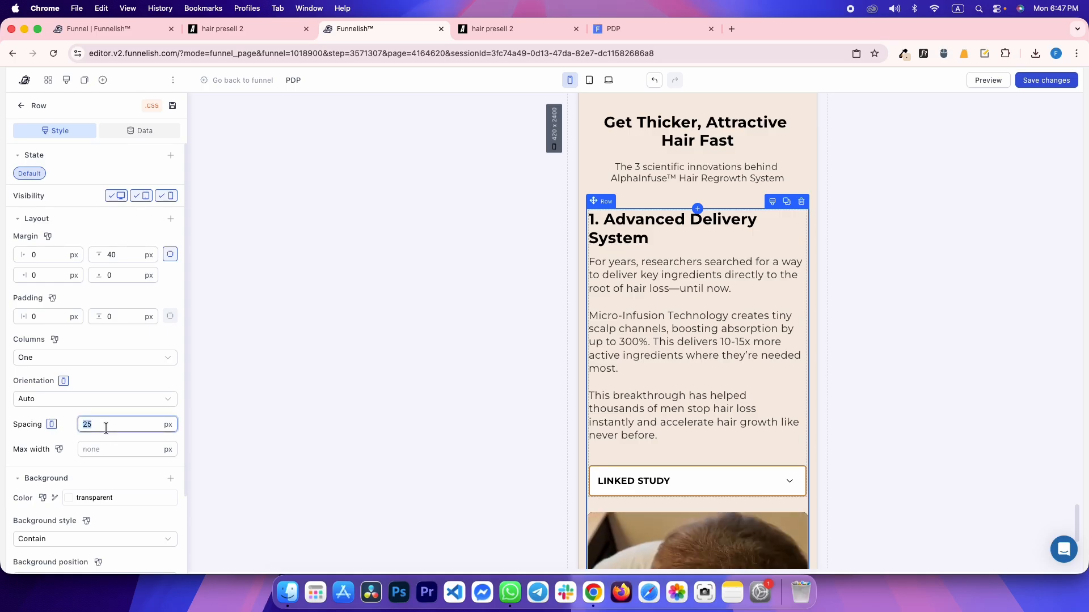
{"action": "type", "text": "34"}
{"action": "key", "text": "BackSpace"}
{"action": "type", "text": "5"}
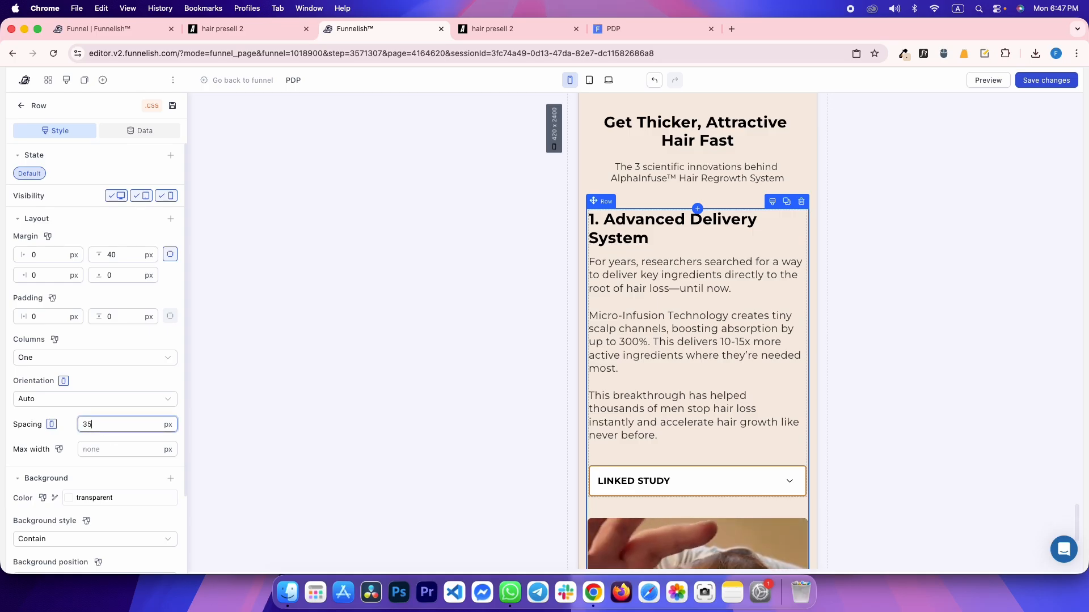
{"action": "scroll", "coordinate": [440, 302], "scroll_direction": "down", "scroll_amount": 4}
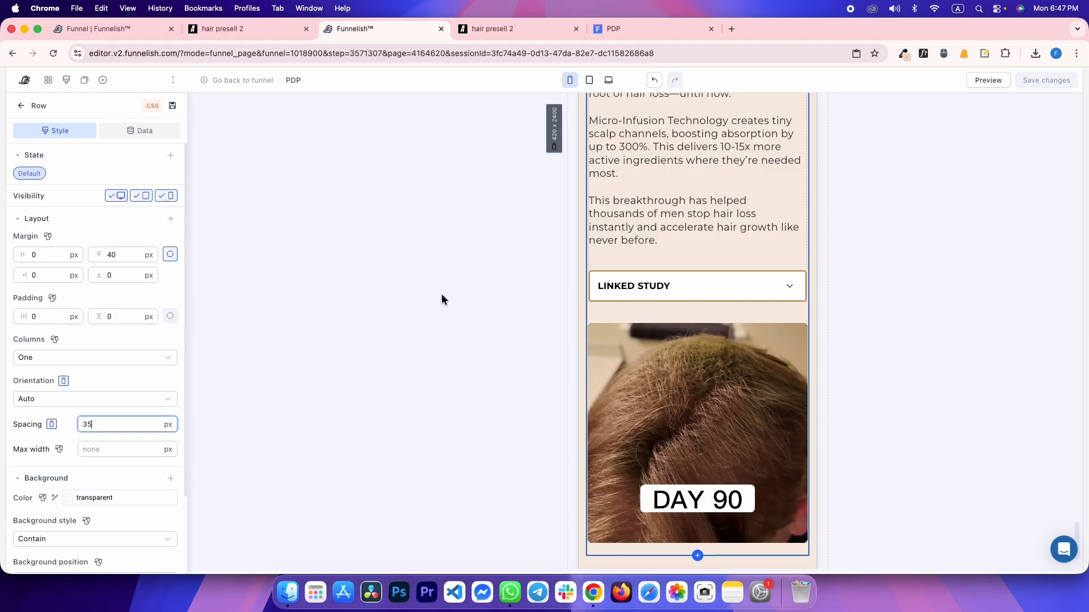
Set the video's bottom margin to 0 and save
{"action": "key", "text": "ctrl+Tab"}
{"action": "scroll", "coordinate": [597, 266], "scroll_direction": "down", "scroll_amount": 4}
{"action": "key", "text": "ctrl+shift+Tab"}
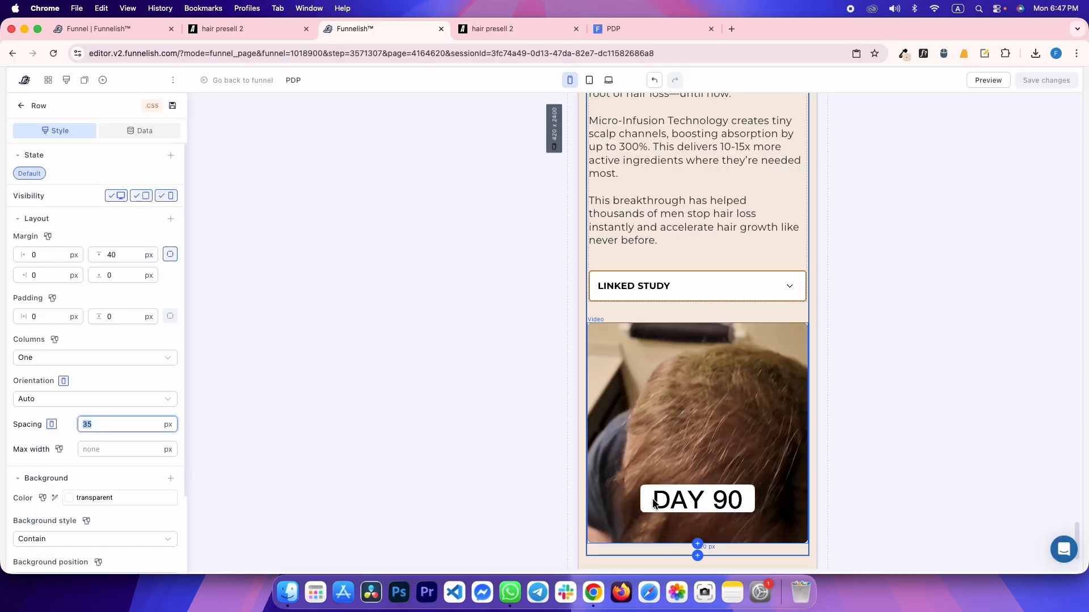
{"action": "left_click", "coordinate": [652, 498]}
{"action": "double_click", "coordinate": [111, 275]}
{"action": "type", "text": "0"}
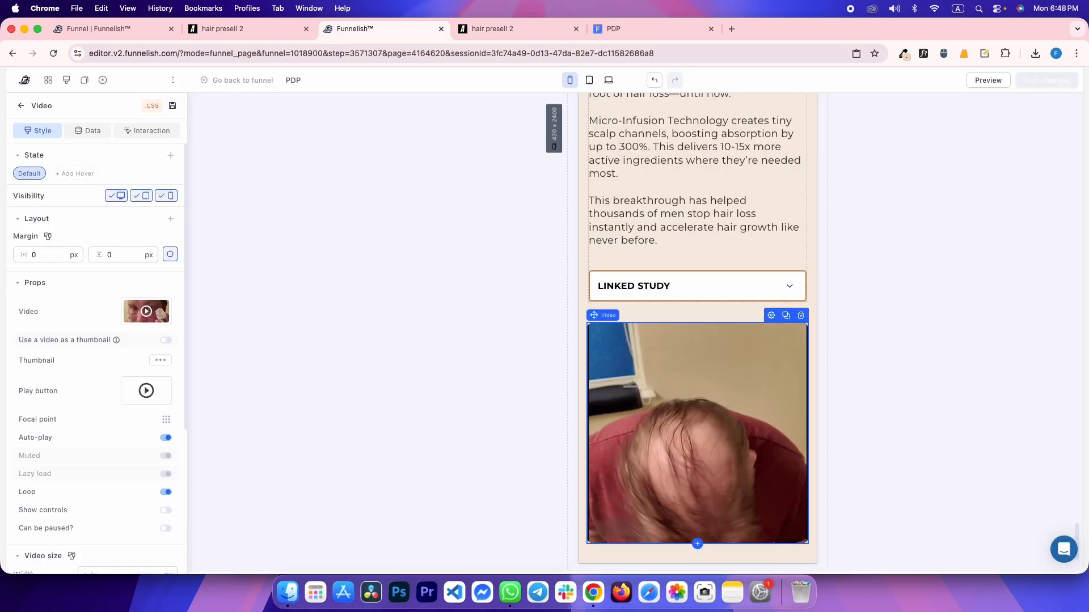
{"action": "key", "text": "super+s"}
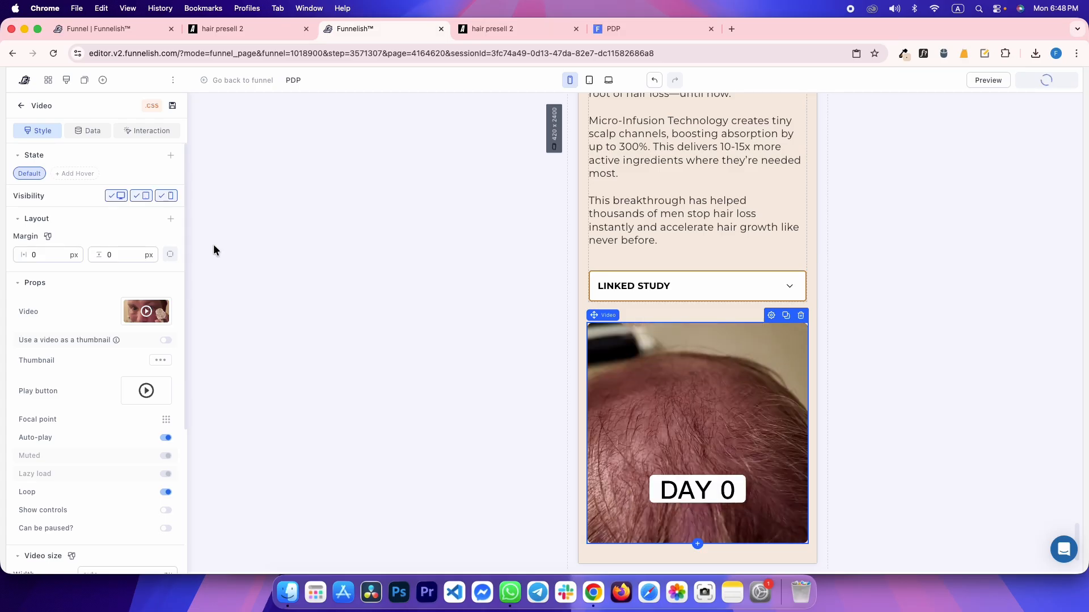
Reload the live preview at mobile width and compare it with the reference page
{"action": "key", "text": "ctrl+Tab"}
{"action": "key", "text": "ctrl+Tab"}
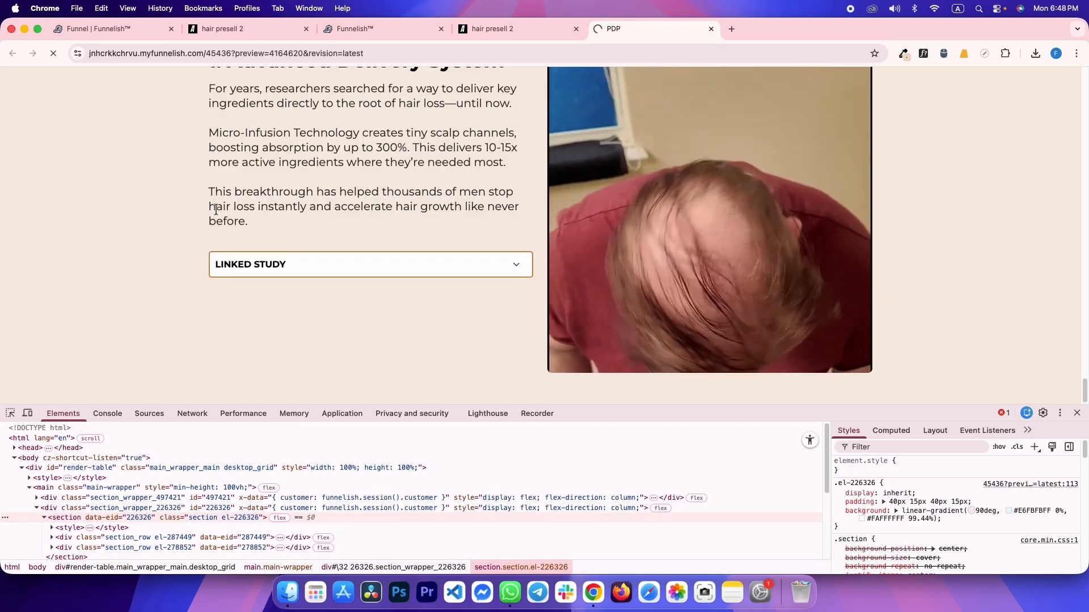
{"action": "key", "text": "super+r"}
{"action": "left_click", "coordinate": [28, 414]}
{"action": "scroll", "coordinate": [512, 287], "scroll_direction": "down", "scroll_amount": 4}
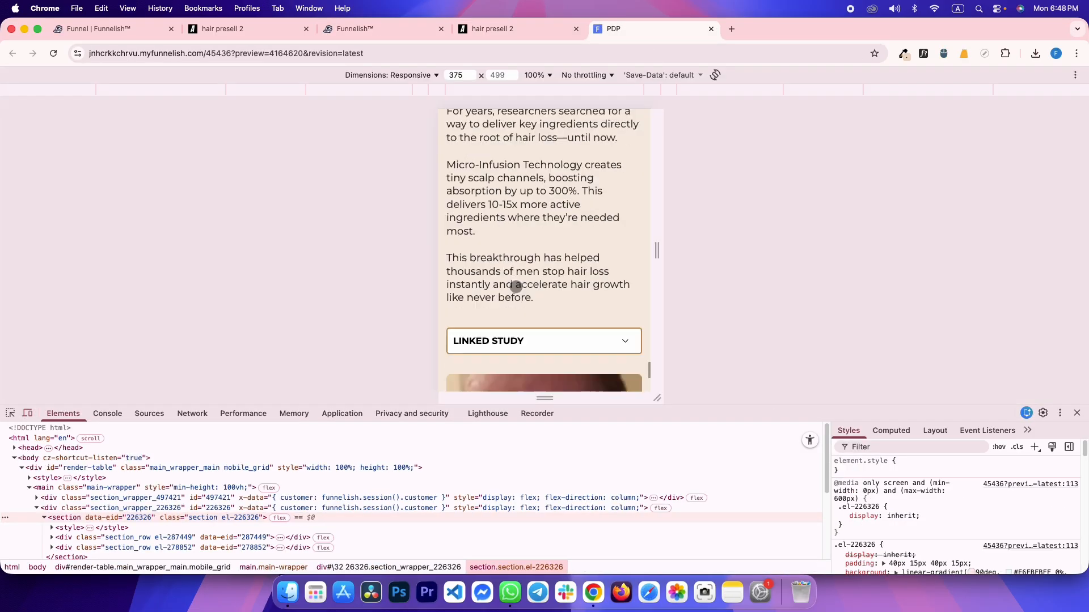
{"action": "key", "text": "ctrl+shift+Tab"}
{"action": "scroll", "coordinate": [547, 245], "scroll_direction": "up", "scroll_amount": 10}
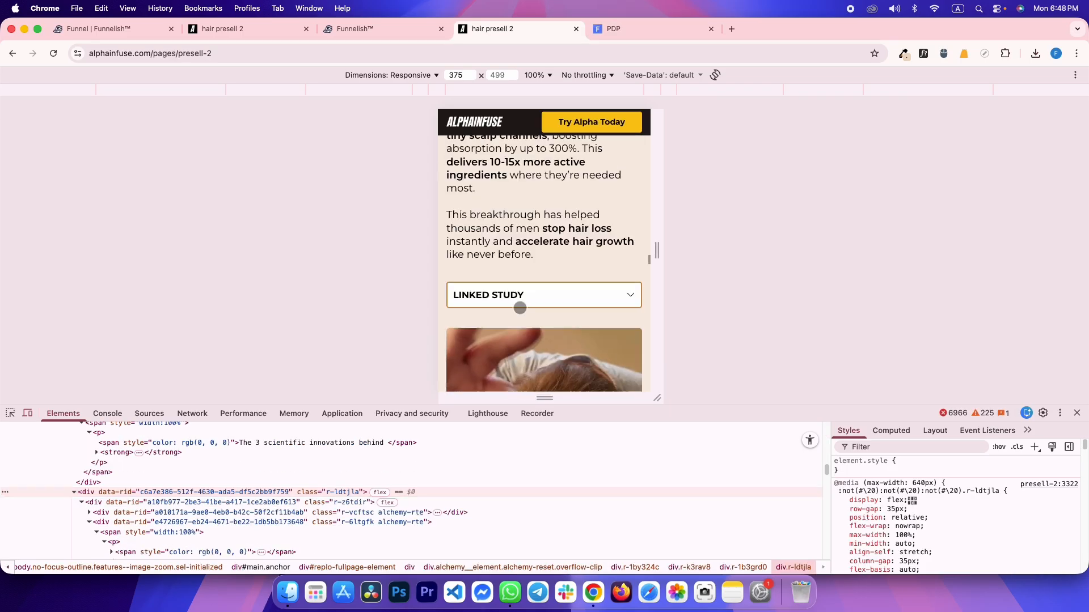
{"action": "scroll", "coordinate": [527, 324], "scroll_direction": "up", "scroll_amount": 3}
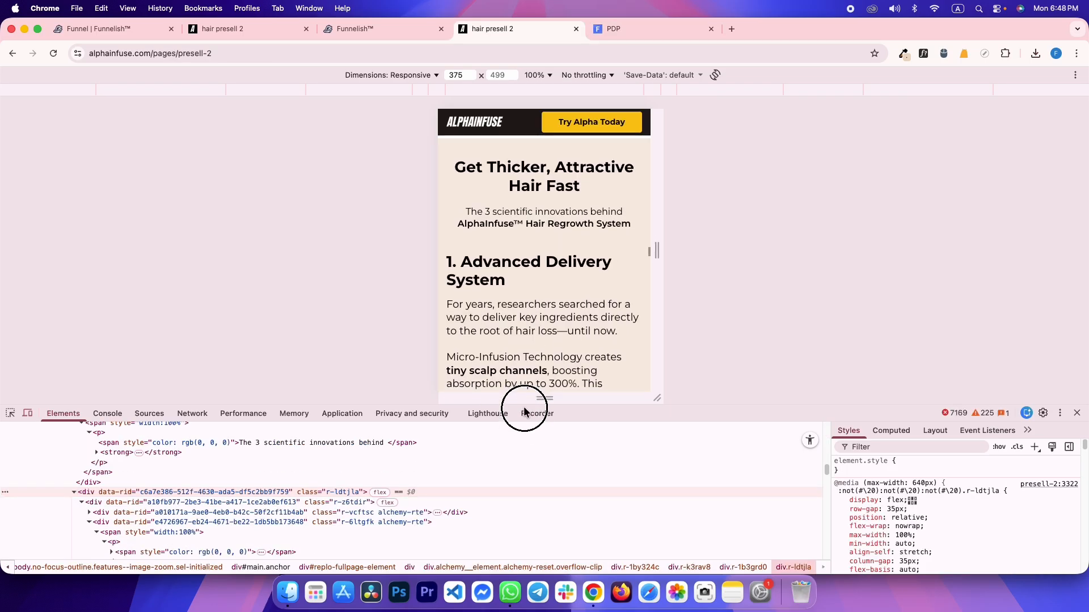
{"action": "key", "text": "ctrl+Tab"}
{"action": "scroll", "coordinate": [528, 247], "scroll_direction": "up", "scroll_amount": 8}
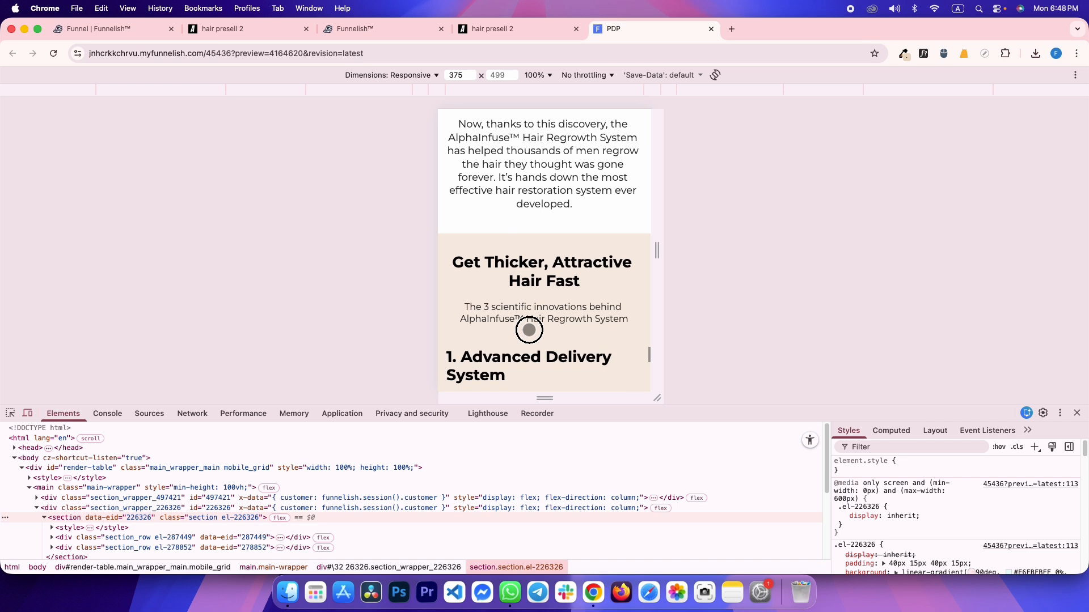
{"action": "scroll", "coordinate": [494, 328], "scroll_direction": "down", "scroll_amount": 2}
Flip between reference and preview to compare, then return both to full desktop width
{"action": "key", "text": "ctrl+shift+Tab"}
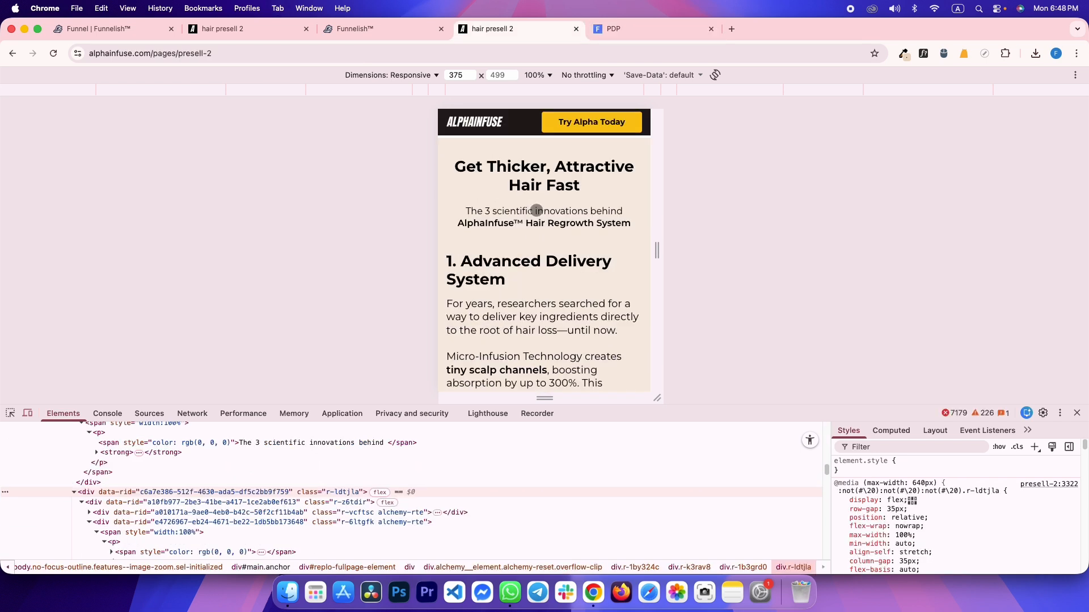
{"action": "key", "text": "ctrl+Tab"}
{"action": "scroll", "coordinate": [533, 255], "scroll_direction": "up", "scroll_amount": 2}
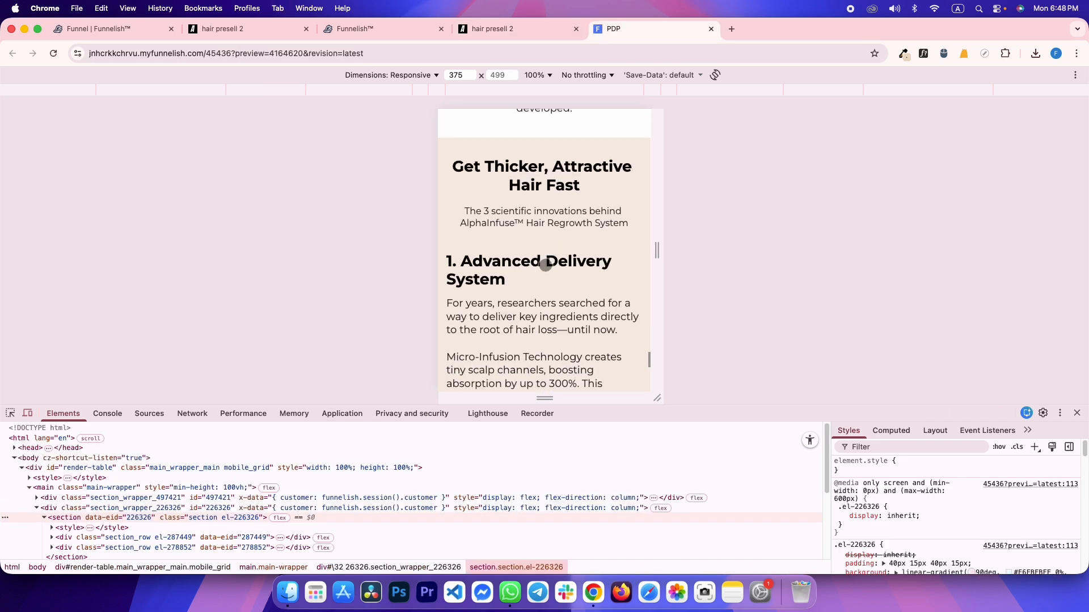
{"action": "key", "text": "ctrl+shift+Tab"}
{"action": "key", "text": "ctrl+Tab"}
{"action": "key", "text": "ctrl+shift+Tab"}
{"action": "key", "text": "ctrl+Tab"}
{"action": "key", "text": "ctrl+shift+Tab"}
{"action": "key", "text": "ctrl+Tab"}
{"action": "scroll", "coordinate": [536, 255], "scroll_direction": "down", "scroll_amount": 5}
{"action": "key", "text": "ctrl+shift+Tab"}
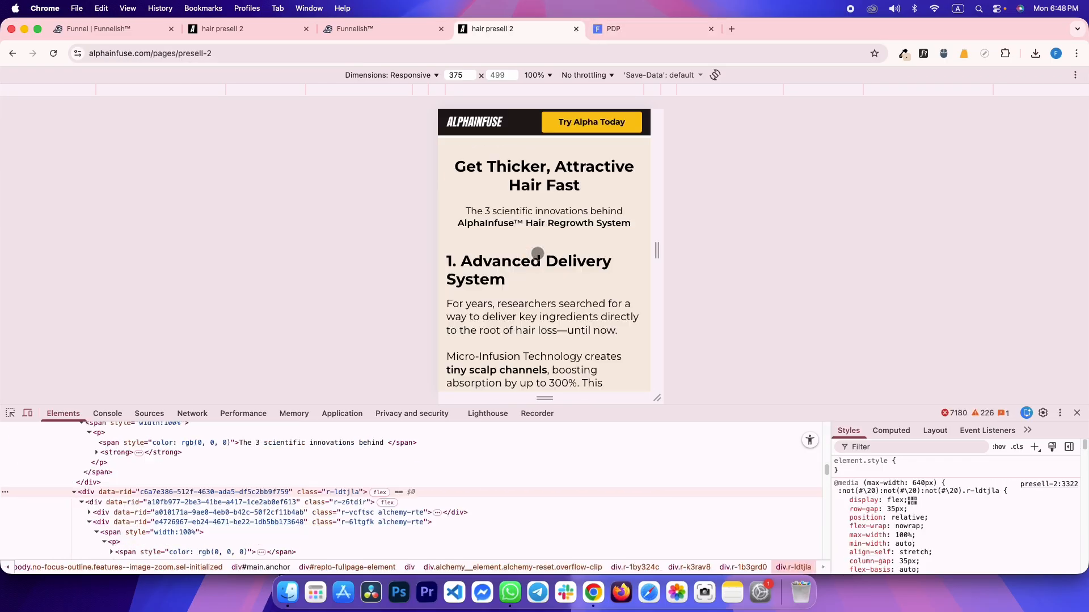
{"action": "scroll", "coordinate": [533, 260], "scroll_direction": "down", "scroll_amount": 5}
{"action": "scroll", "coordinate": [531, 268], "scroll_direction": "down", "scroll_amount": 5}
{"action": "key", "text": "ctrl+Tab"}
{"action": "key", "text": "ctrl+shift+Tab"}
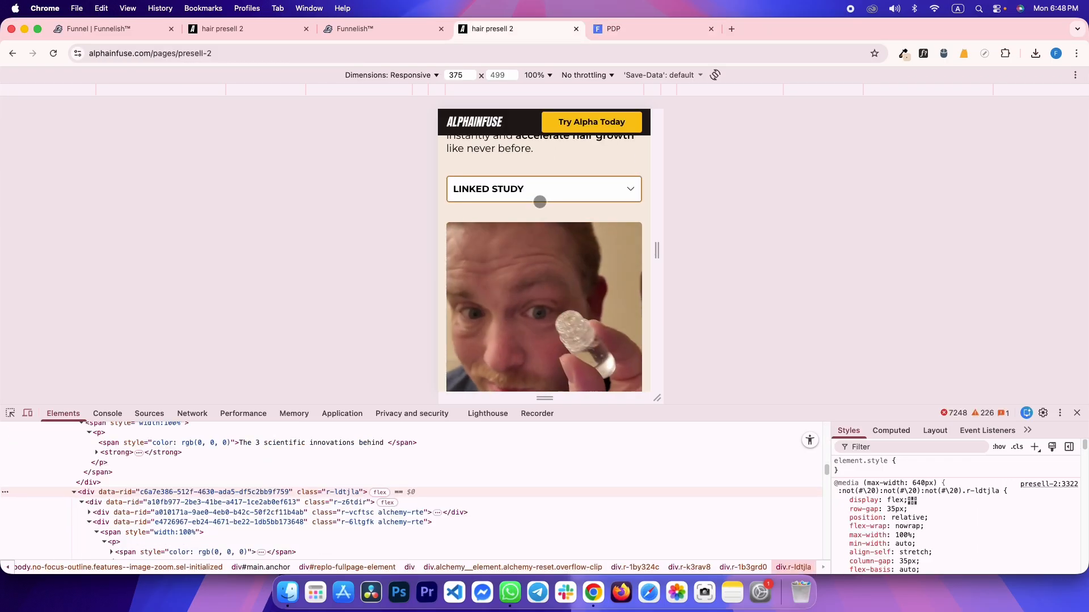
{"action": "left_click", "coordinate": [28, 414]}
{"action": "key", "text": "ctrl+Tab"}
{"action": "left_click", "coordinate": [27, 413]}
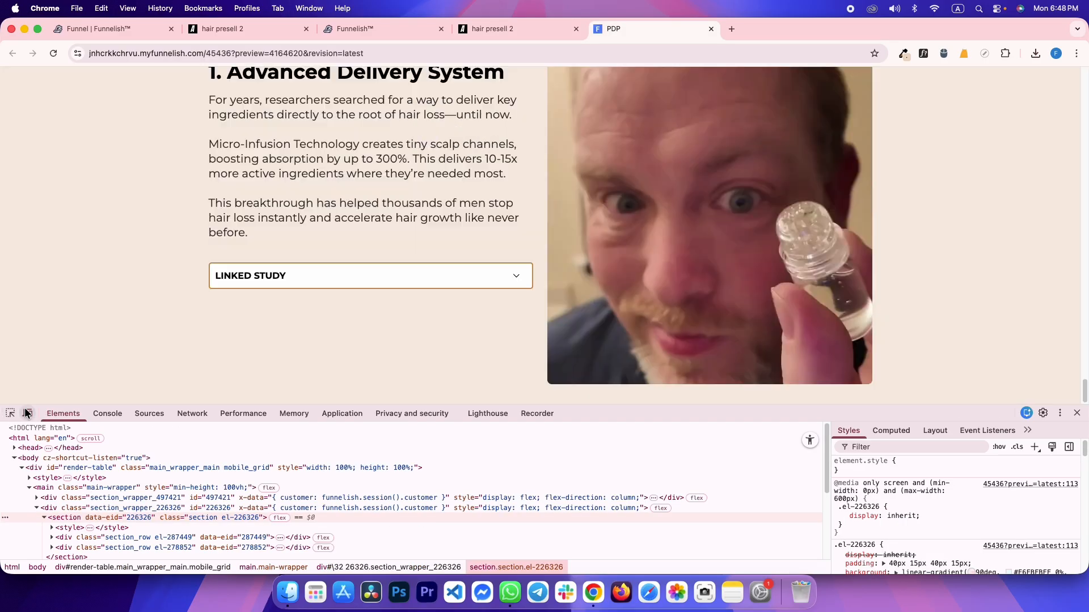
{"action": "key", "text": "ctrl+shift+Tab"}
{"action": "key", "text": "ctrl+shift+Tab"}
Duplicate the Advanced Delivery System article row at desktop width
{"action": "left_click", "coordinate": [609, 80]}
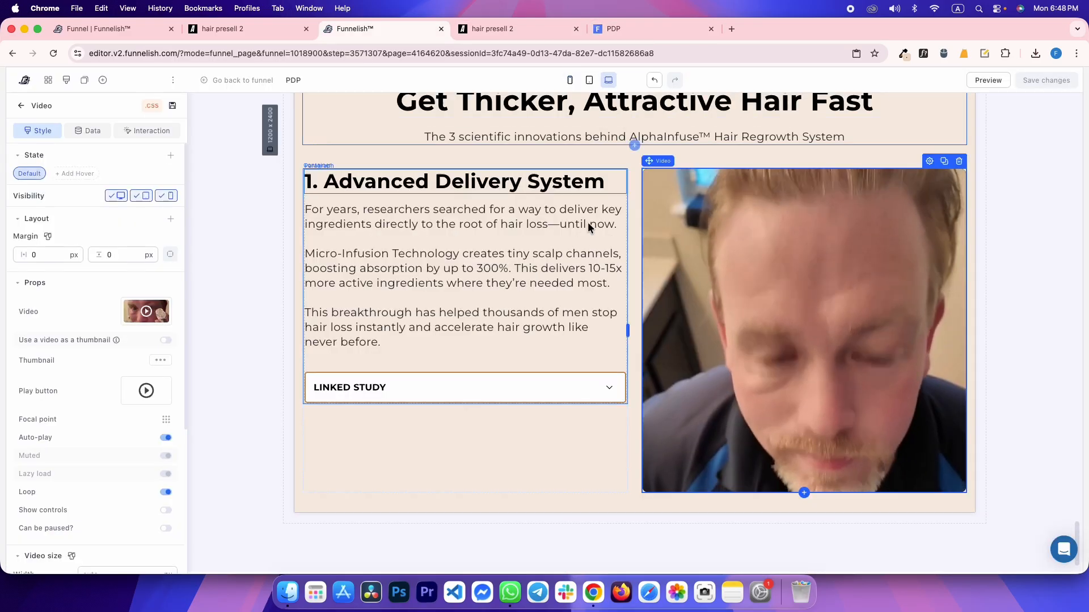
{"action": "left_click", "coordinate": [587, 434]}
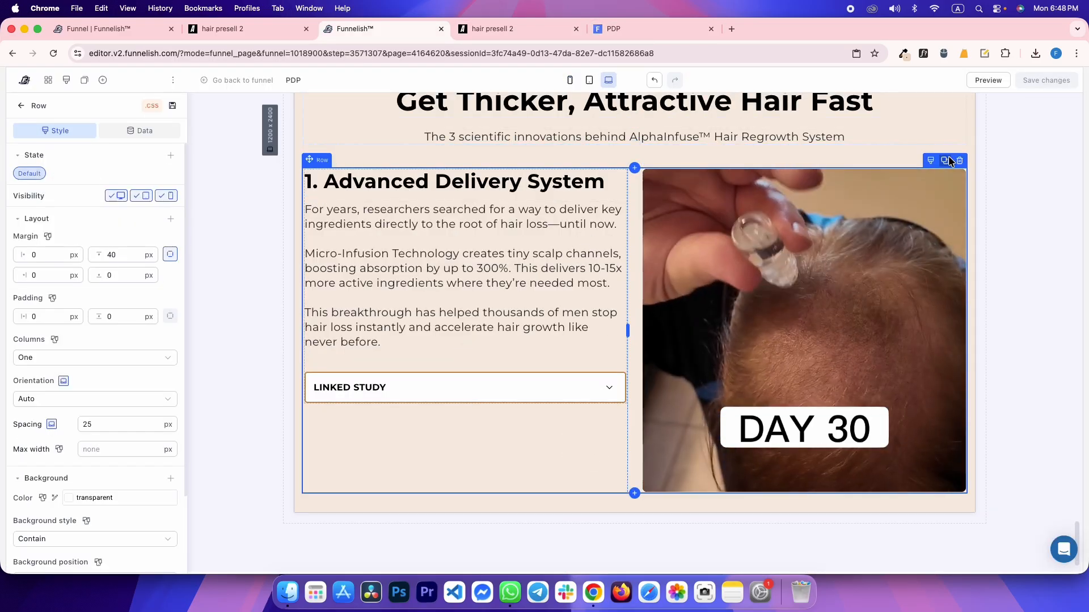
{"action": "left_click", "coordinate": [945, 161]}
In the copy, move the heading, text and Linked Study right and the video left
{"action": "key", "text": "ctrl+Tab"}
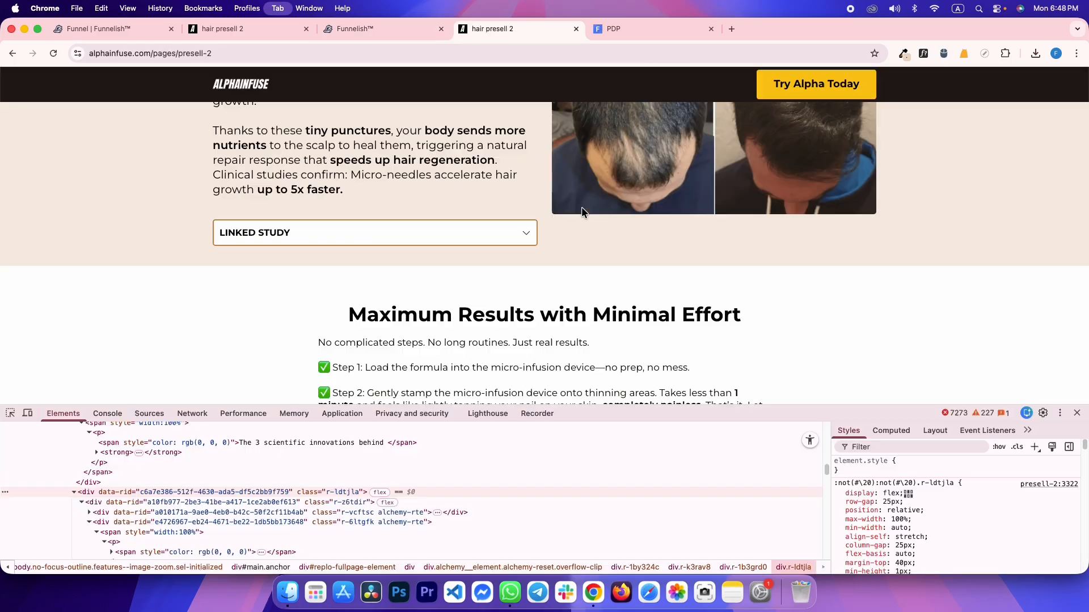
{"action": "scroll", "coordinate": [495, 215], "scroll_direction": "up", "scroll_amount": 2}
{"action": "scroll", "coordinate": [495, 215], "scroll_direction": "up", "scroll_amount": 10}
{"action": "scroll", "coordinate": [495, 215], "scroll_direction": "down", "scroll_amount": 1}
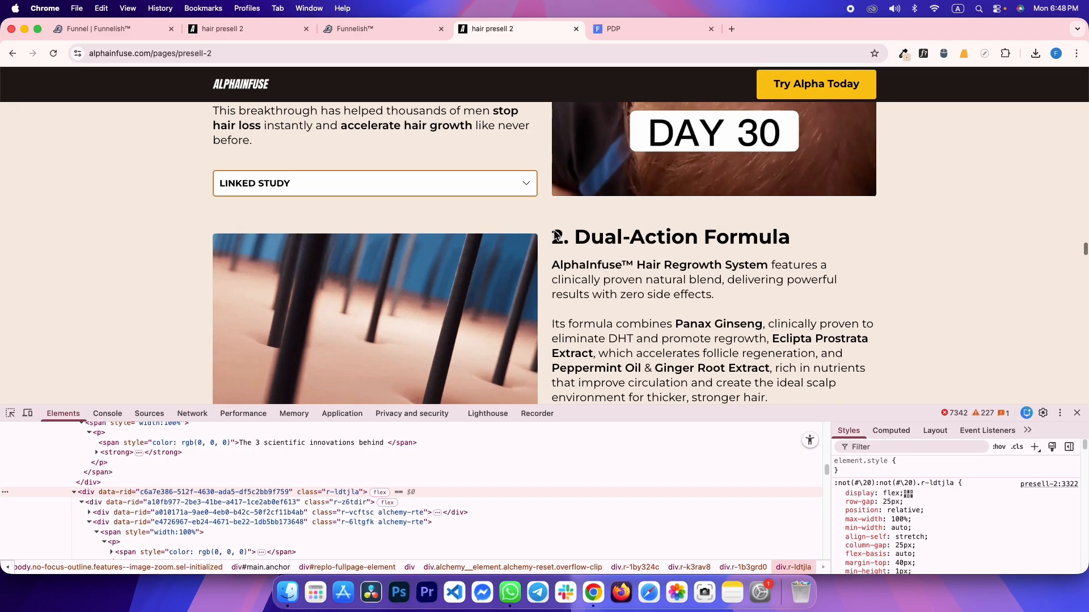
{"action": "key", "text": "ctrl+shift+Tab"}
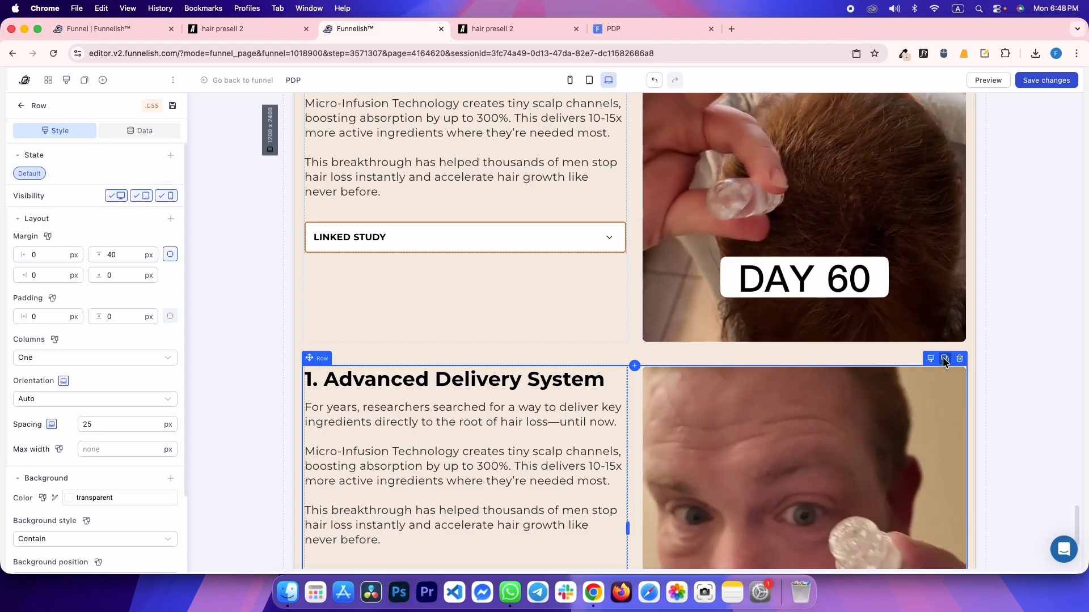
{"action": "scroll", "coordinate": [584, 300], "scroll_direction": "down", "scroll_amount": 3}
{"action": "scroll", "coordinate": [488, 300], "scroll_direction": "up", "scroll_amount": 3}
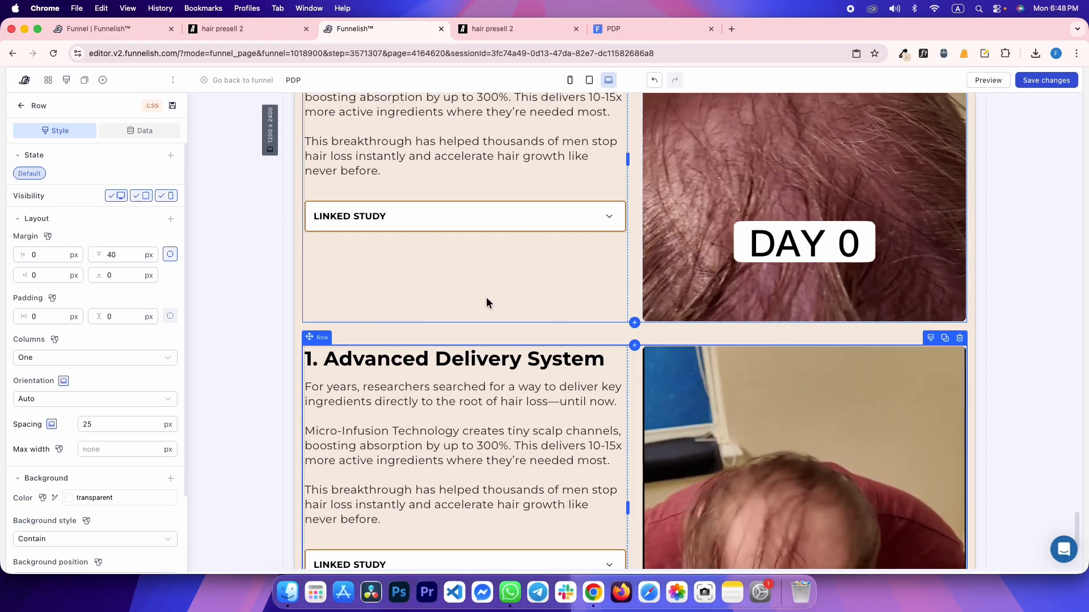
{"action": "scroll", "coordinate": [551, 303], "scroll_direction": "up", "scroll_amount": 1}
{"action": "scroll", "coordinate": [550, 298], "scroll_direction": "up", "scroll_amount": 3}
{"action": "scroll", "coordinate": [550, 298], "scroll_direction": "down", "scroll_amount": 2}
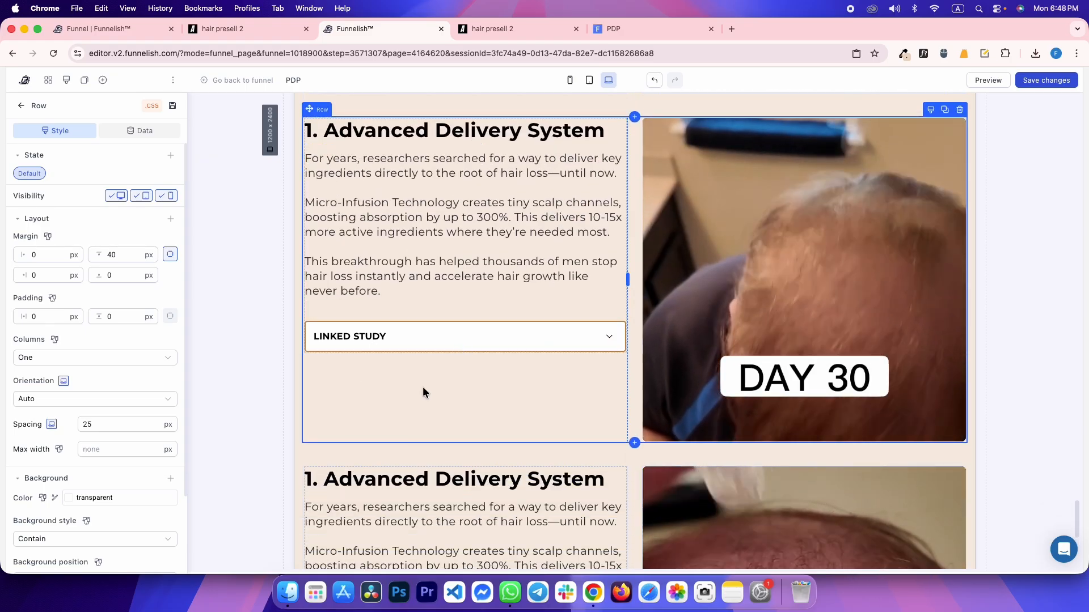
{"action": "scroll", "coordinate": [21, 454], "scroll_direction": "down", "scroll_amount": 4}
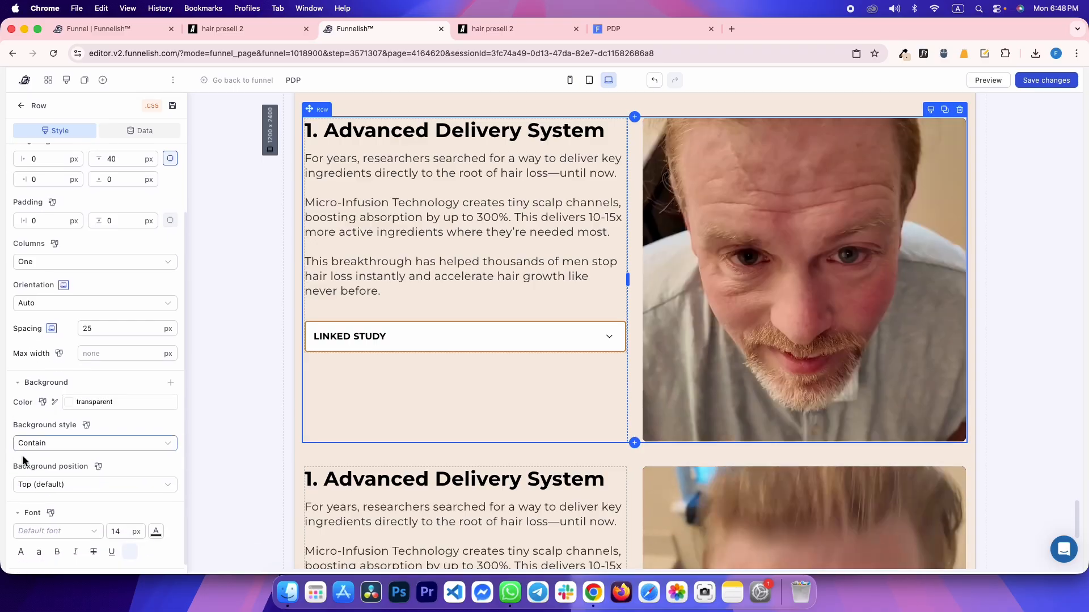
{"action": "left_click_drag", "start_coordinate": [395, 309], "coordinate": [786, 268]}
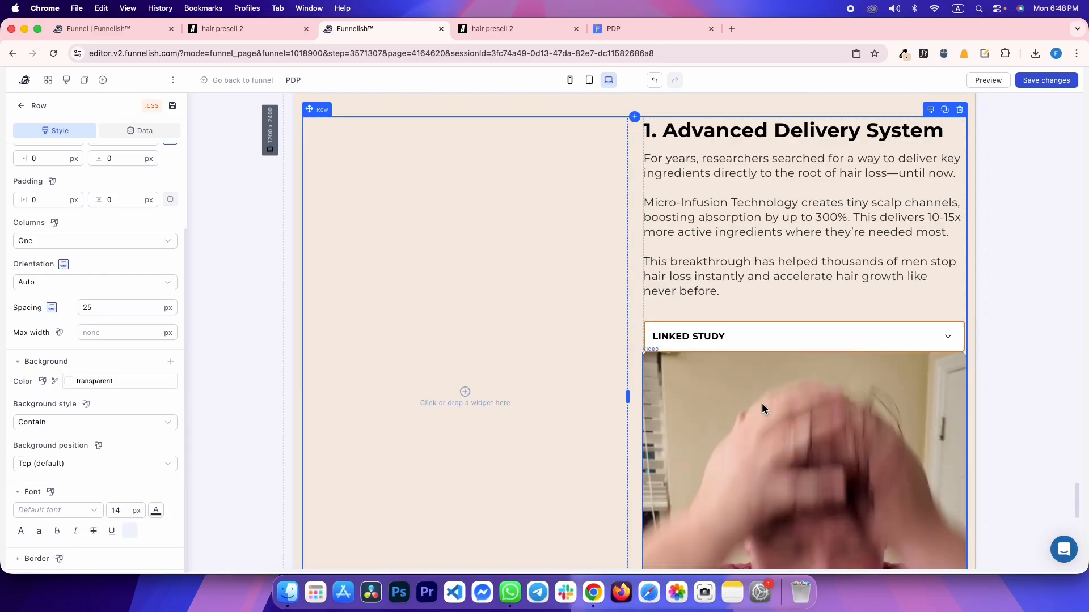
{"action": "left_click_drag", "start_coordinate": [777, 420], "coordinate": [422, 267]}
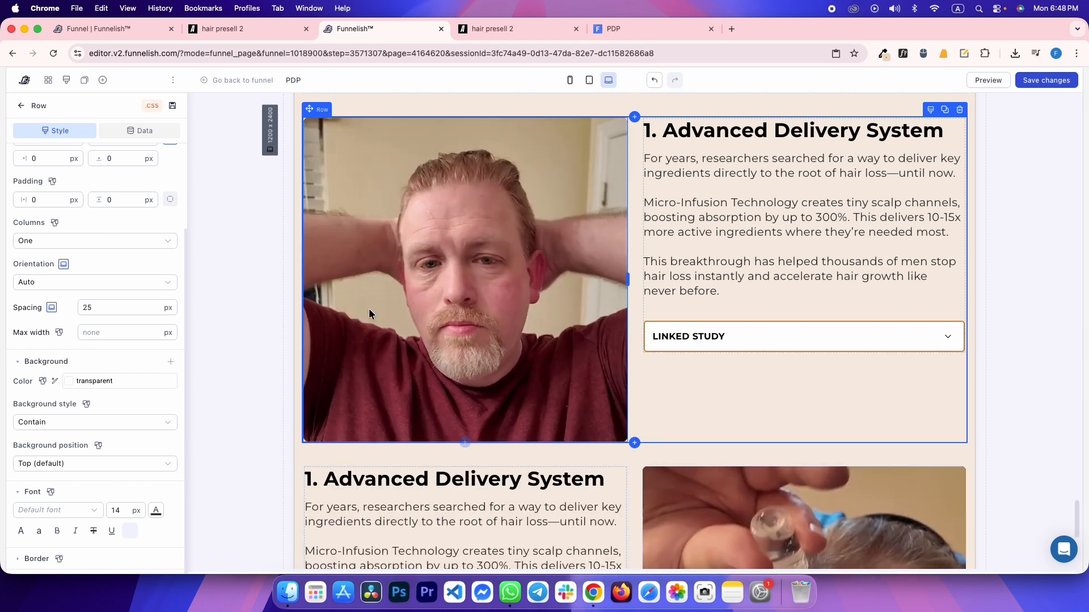
{"action": "left_click", "coordinate": [241, 217]}
{"action": "scroll", "coordinate": [633, 280], "scroll_direction": "down", "scroll_amount": 3}
Save the page and check its live preview
{"action": "key", "text": "super+s"}
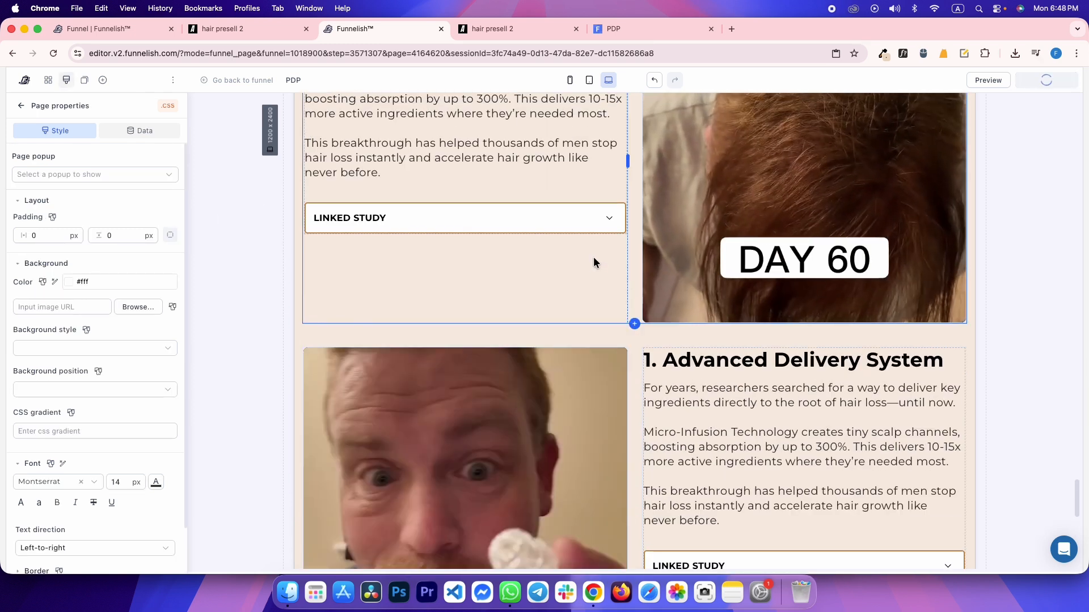
{"action": "left_click", "coordinate": [623, 29]}
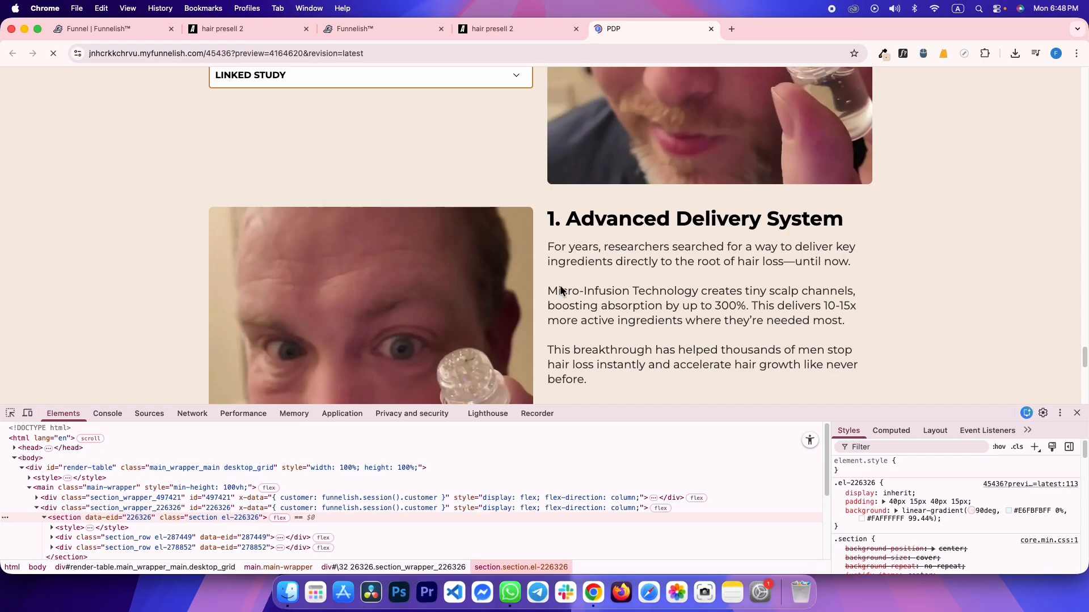
{"action": "key", "text": "ctrl+shift+Tab"}
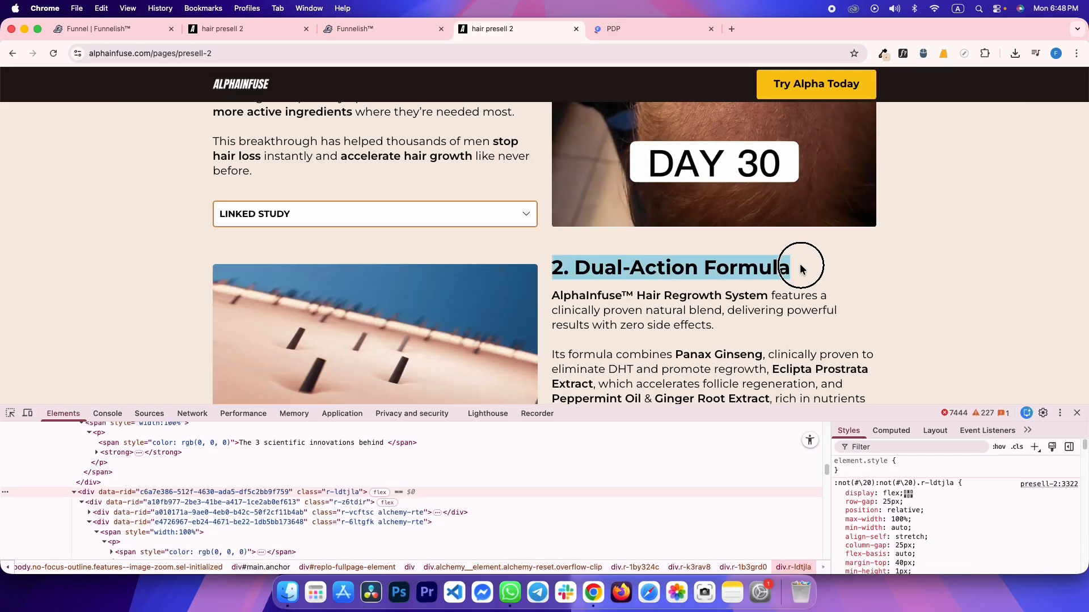
{"action": "key", "text": "ctrl+shift+Tab"}
Paste '2. Dual-Action Formula' as the second row's heading and the reference body text as its paragraph
{"action": "triple_click", "coordinate": [714, 353]}
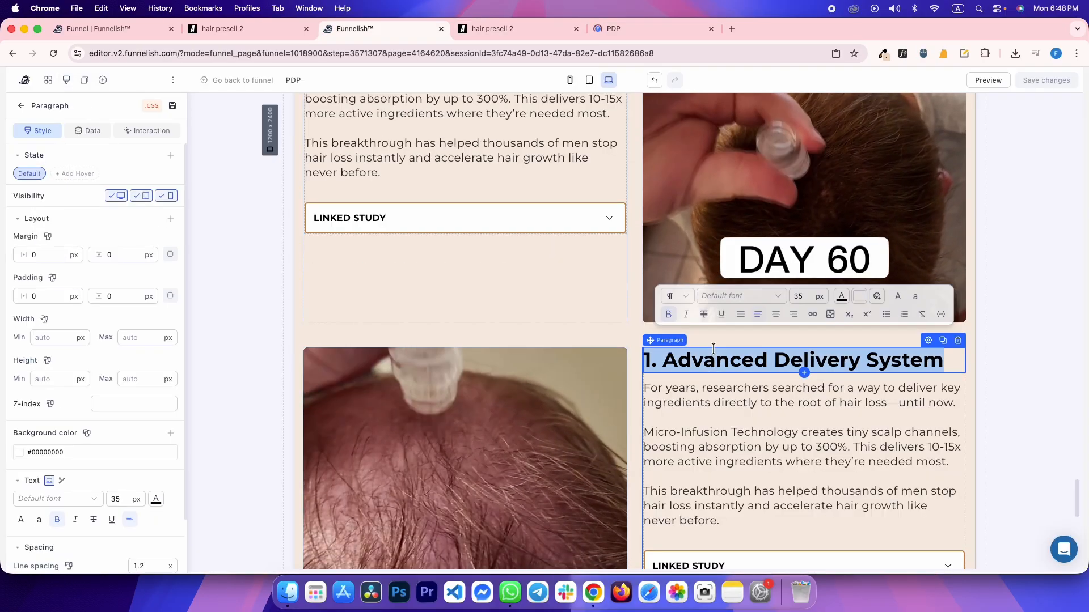
{"action": "type", "text": "2. Dual-Action Formula"}
{"action": "key", "text": "ctrl+Tab"}
{"action": "scroll", "coordinate": [685, 349], "scroll_direction": "down", "scroll_amount": 5}
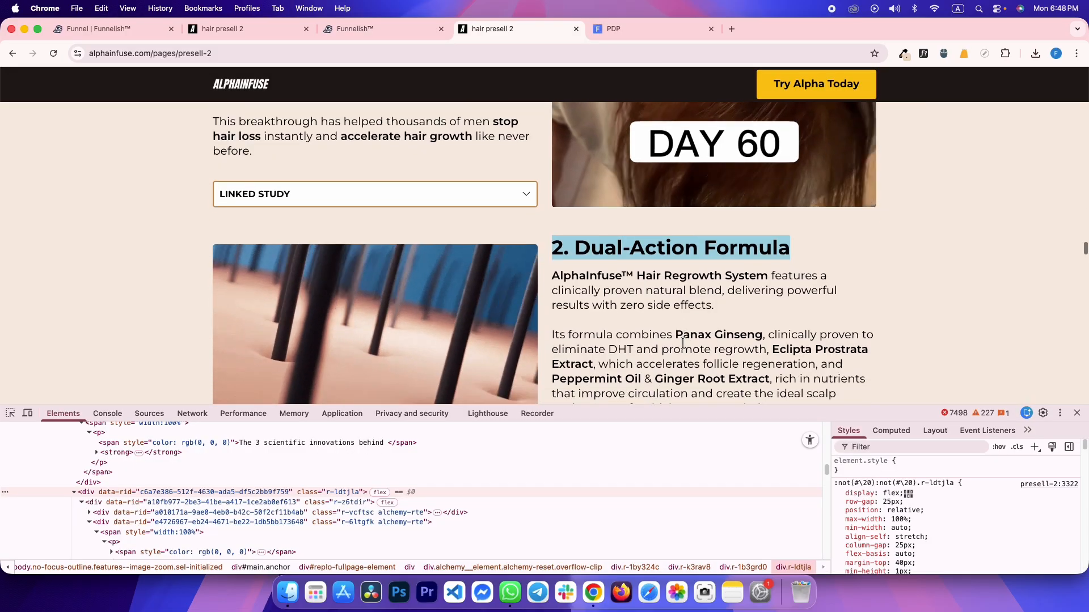
{"action": "scroll", "coordinate": [703, 338], "scroll_direction": "up", "scroll_amount": 1}
{"action": "left_click_drag", "start_coordinate": [771, 305], "coordinate": [577, 196]}
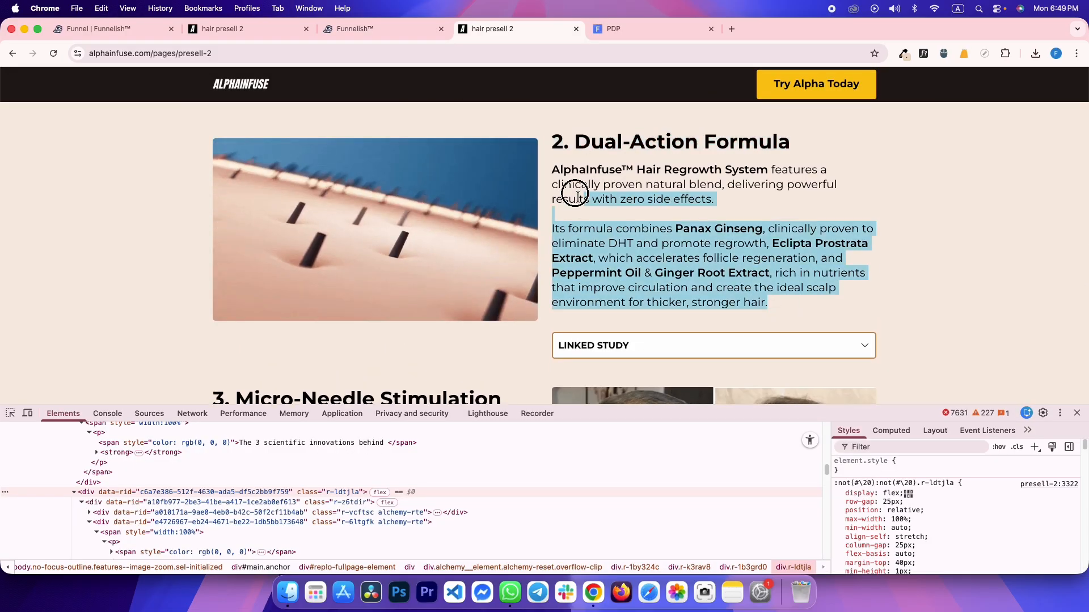
{"action": "key", "text": "ctrl+c"}
{"action": "key", "text": "ctrl+shift+Tab"}
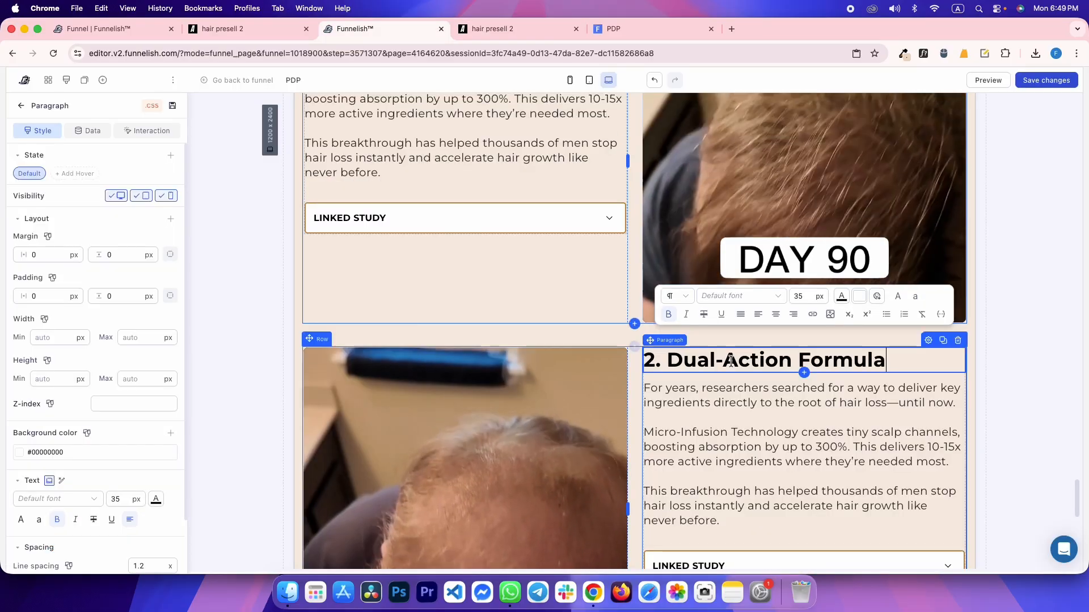
{"action": "double_click", "coordinate": [695, 434]}
{"action": "key", "text": "ctrl+a"}
{"action": "key", "text": "ctrl+v"}
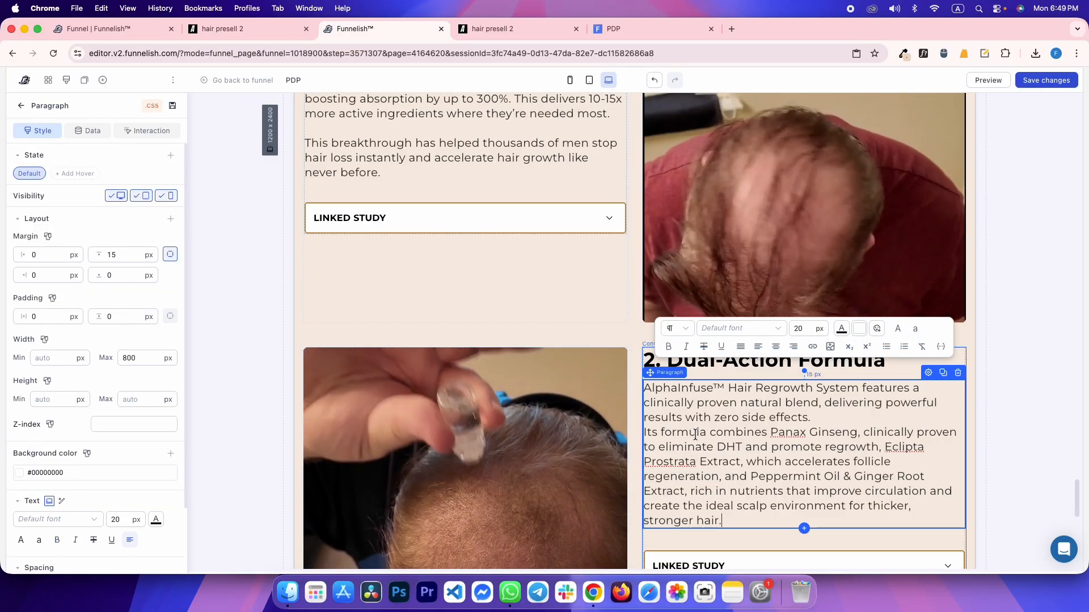
Expand the reference's Dual-Action Formula Linked Study to get its study text
{"action": "key", "text": "ctrl+Tab"}
{"action": "key", "text": "ctrl+shift+Tab"}
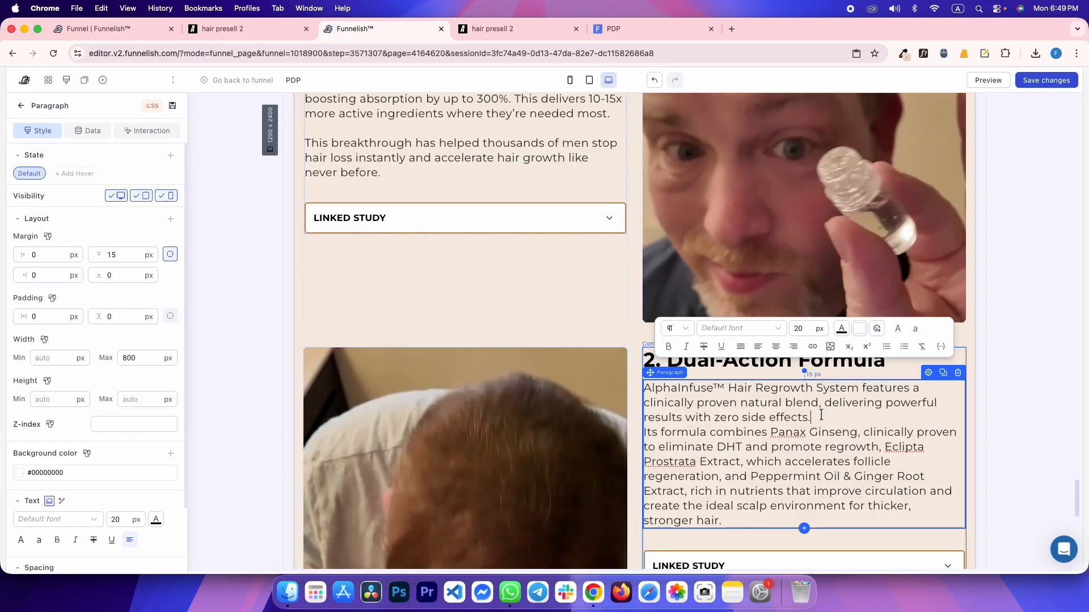
{"action": "key", "text": "ctrl+Tab"}
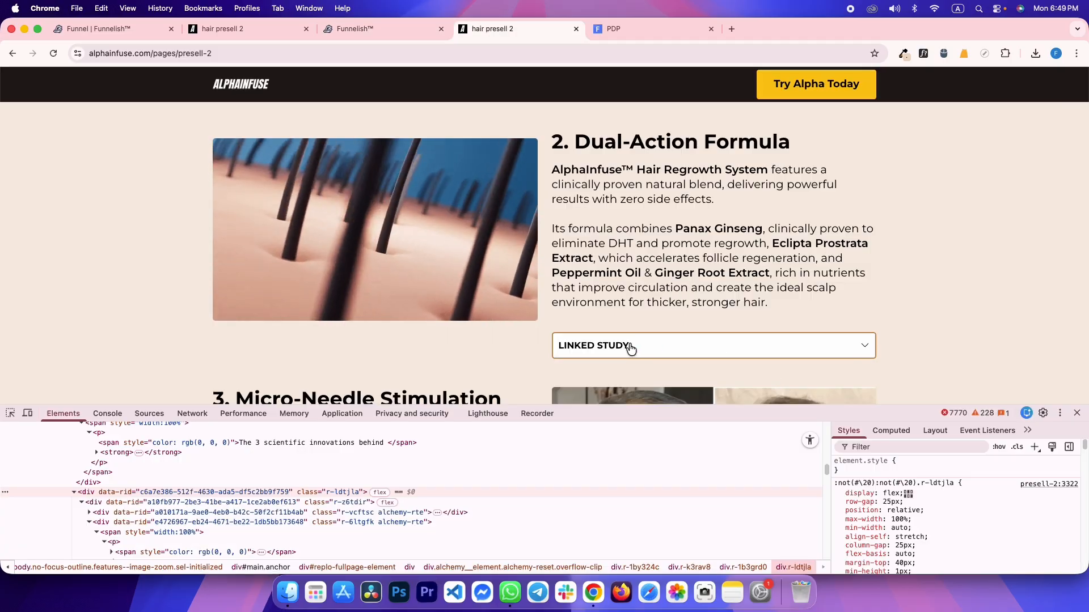
{"action": "scroll", "coordinate": [631, 347], "scroll_direction": "down", "scroll_amount": 4}
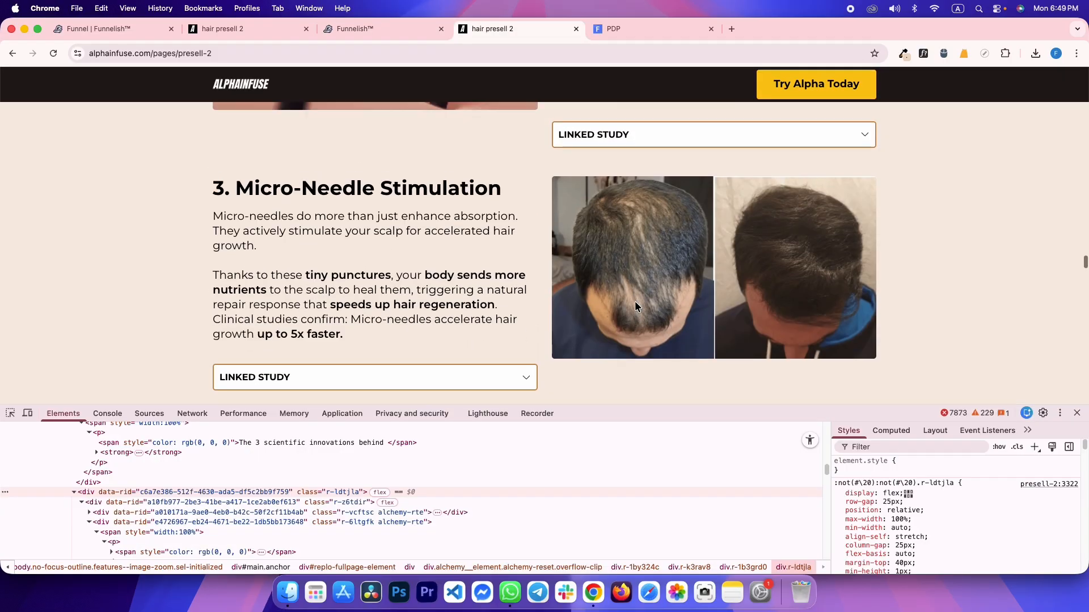
{"action": "left_click", "coordinate": [653, 169]}
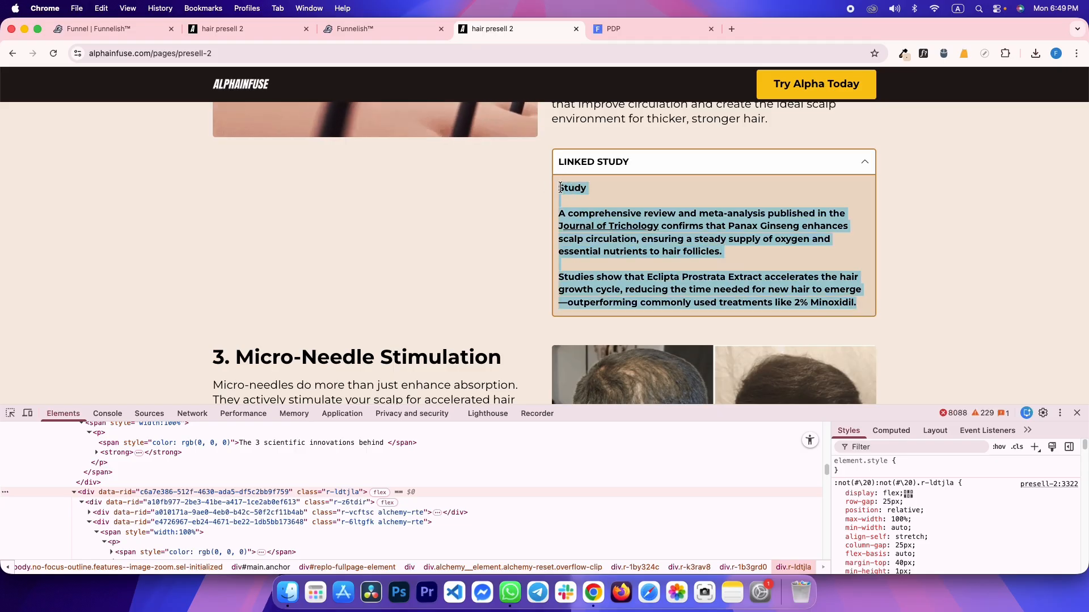
Paste the reference's Panax Ginseng and Eclipta Prostrata study into the second row's Linked Study
{"action": "key", "text": "ctrl+shift+Tab"}
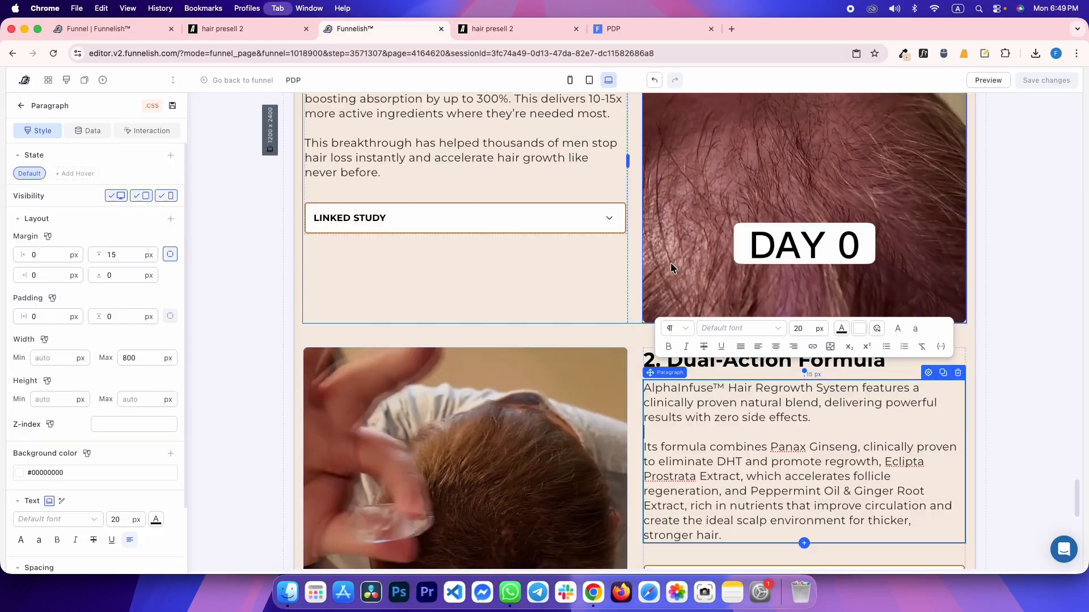
{"action": "scroll", "coordinate": [794, 436], "scroll_direction": "down", "scroll_amount": 5}
{"action": "left_click", "coordinate": [947, 406]}
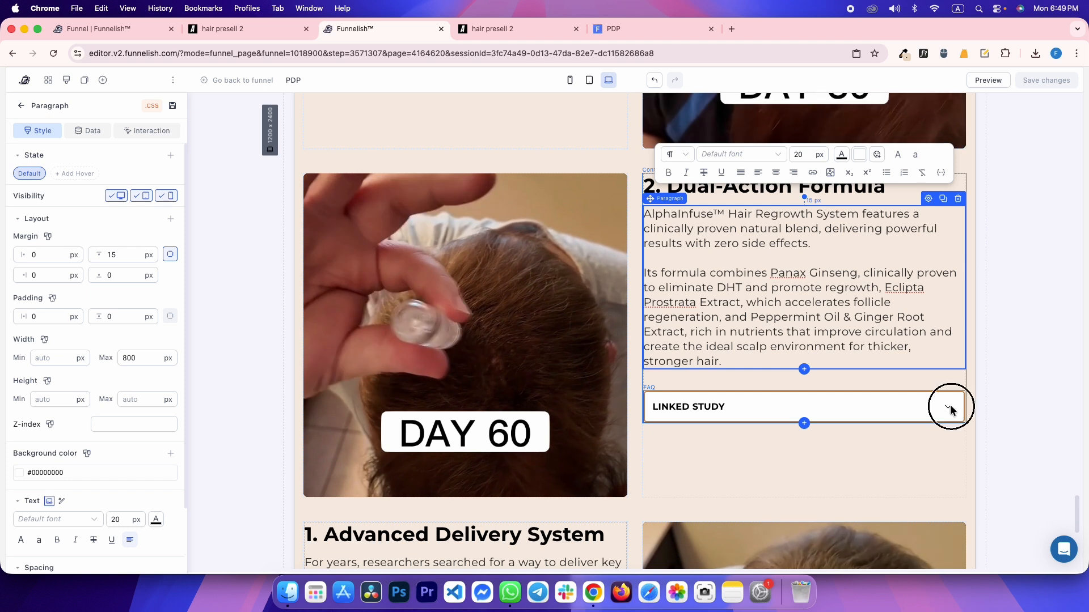
{"action": "left_click", "coordinate": [747, 481]}
{"action": "key", "text": "ctrl+Tab"}
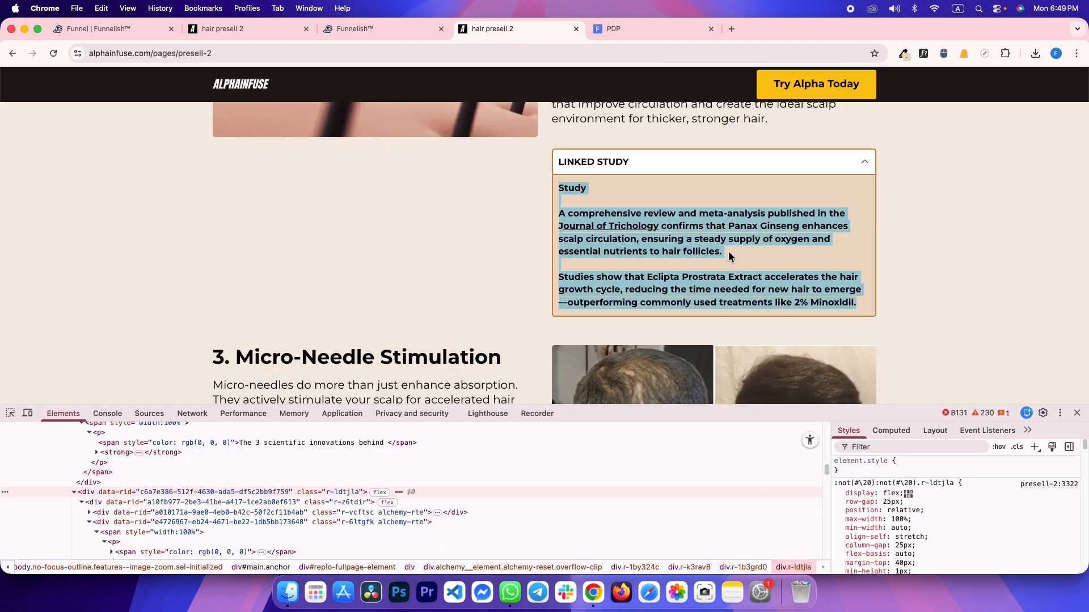
{"action": "key", "text": "ctrl+shift+Tab"}
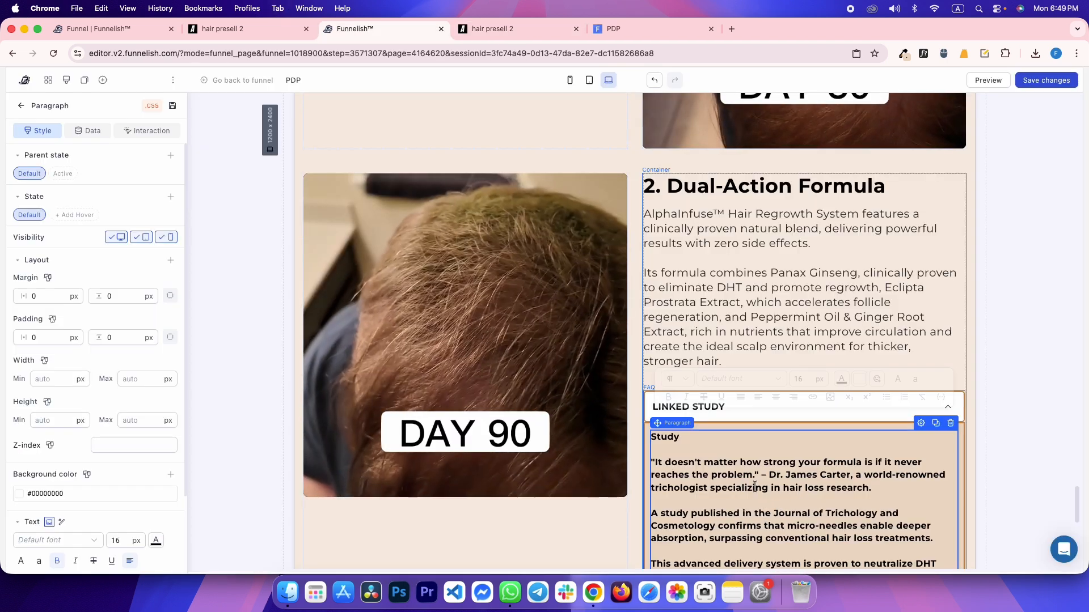
{"action": "type", "text": "Study A comprehensive review and meta-analysis published in the Journal of Trichology confirms that Panax Ginseng enhances scalp circulation, ensuring a steady supply of oxygen and essential nutrients to hair follicles. Studies show that Eclipta Prostrata Extract accelerates the hair growth cycle, reducing the time needed for new hair to emerge—outperforming commonly used treatments like 2% Minoxidil."}
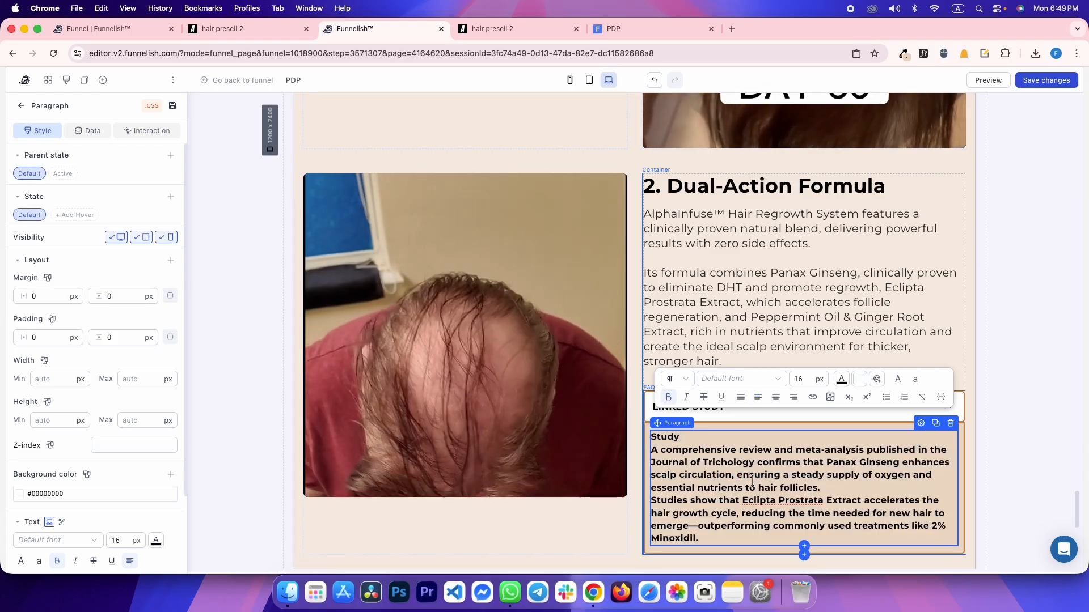
Add blank lines after 'Study' and after 'hair follicles.' to space the study paragraphs
{"action": "left_click", "coordinate": [716, 442]}
{"action": "key", "text": "Return"}
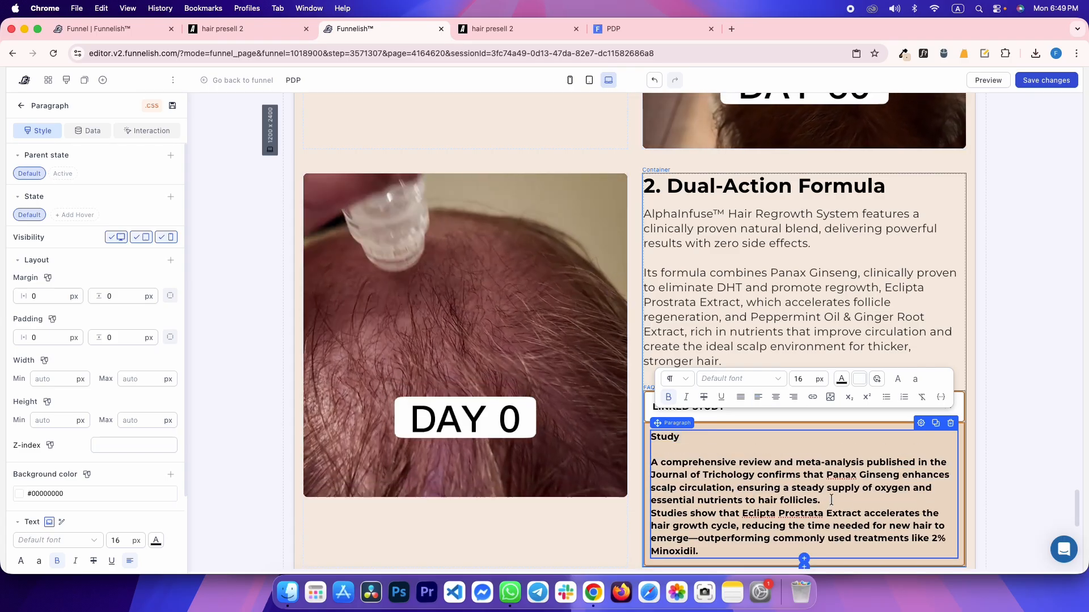
{"action": "left_click", "coordinate": [882, 497]}
{"action": "key", "text": "Return"}
{"action": "key", "text": "ctrl+Tab"}
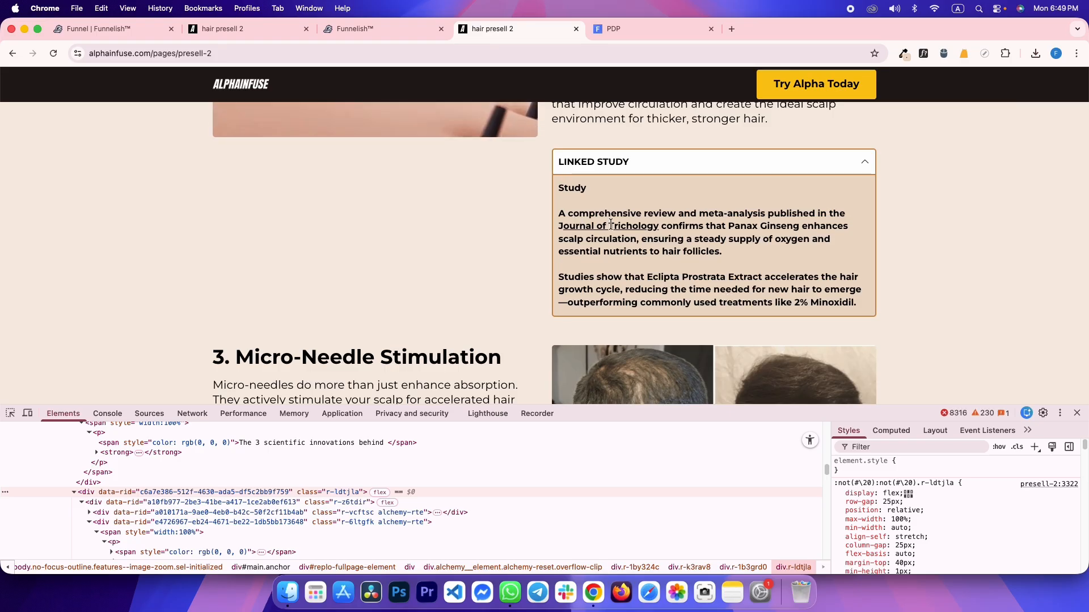
{"action": "scroll", "coordinate": [624, 301], "scroll_direction": "down", "scroll_amount": 3}
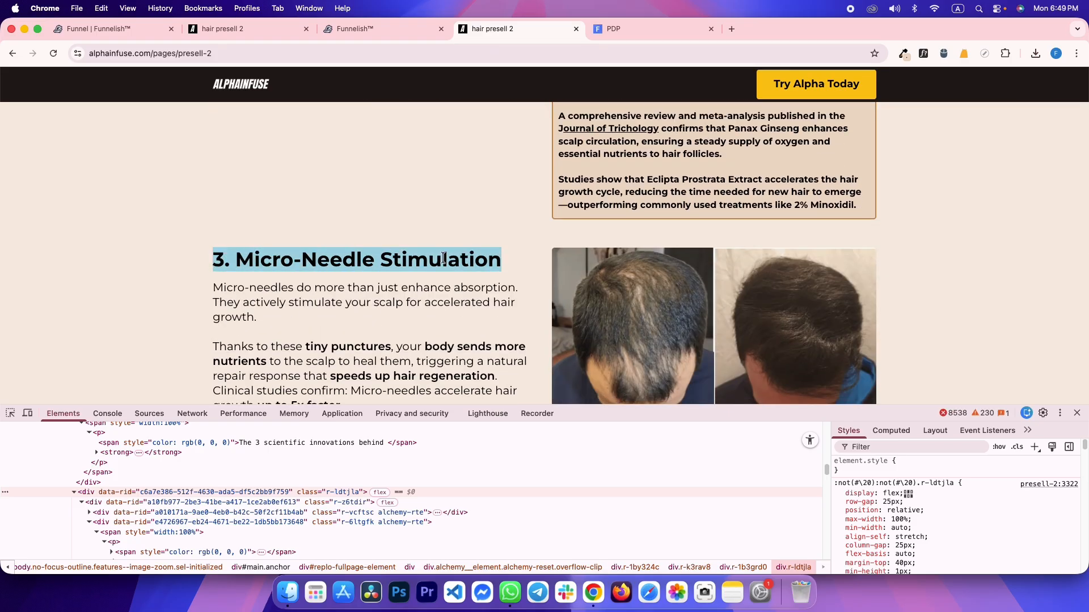
{"action": "key", "text": "ctrl+shift+Tab"}
{"action": "scroll", "coordinate": [554, 323], "scroll_direction": "down", "scroll_amount": 5}
Retitle the third row '3. Micro-Needle Stimulation' and paste in the micro-needle body text
{"action": "triple_click", "coordinate": [470, 319]}
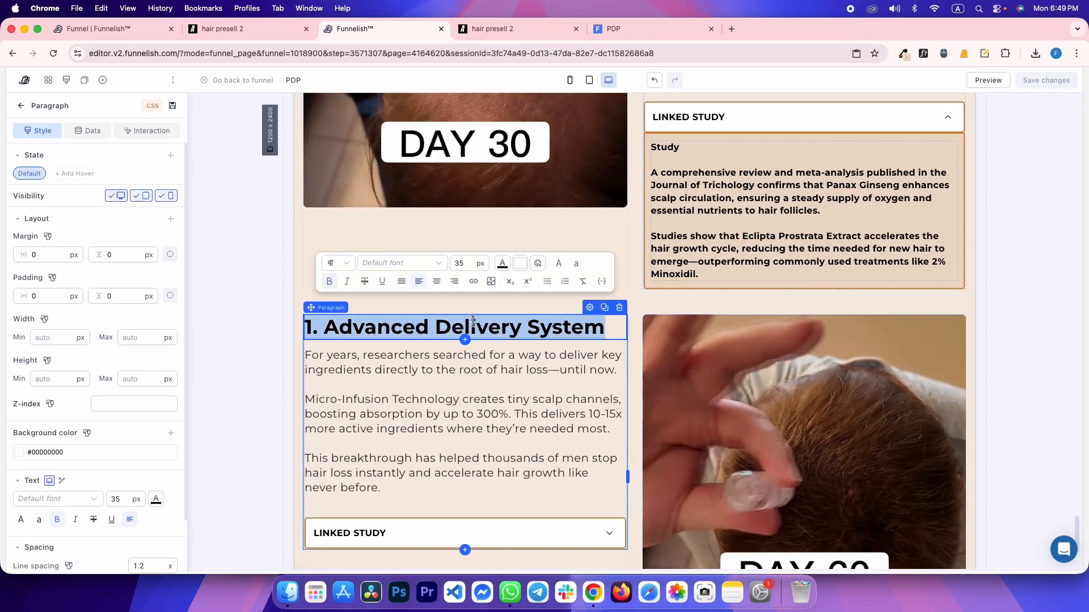
{"action": "type", "text": "3. Micro-Needle Stimulation"}
{"action": "key", "text": "ctrl+Tab"}
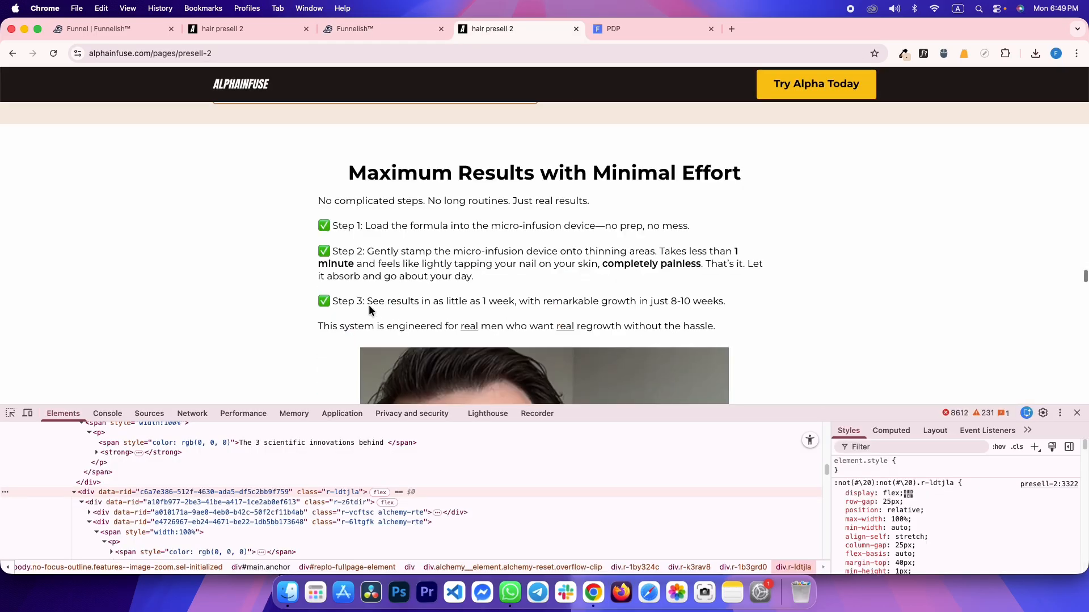
{"action": "scroll", "coordinate": [363, 312], "scroll_direction": "down", "scroll_amount": 2}
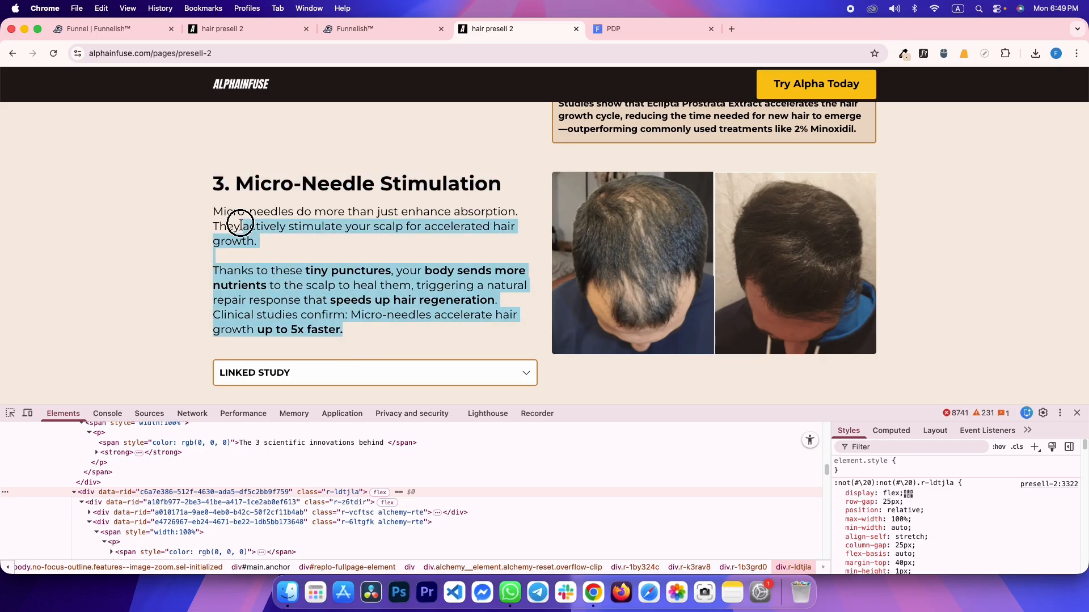
{"action": "key", "text": "ctrl+shift+Tab"}
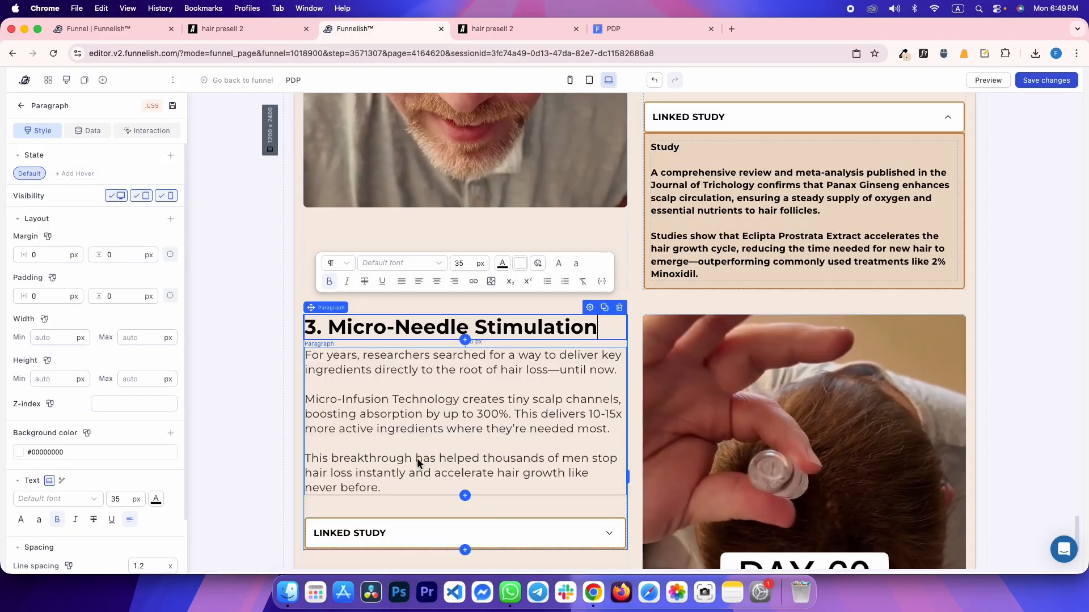
{"action": "double_click", "coordinate": [417, 457]}
{"action": "key", "text": "super+a"}
{"action": "type", "text": "Micro-needles do more than just enhance absorption. They actively stimulate your scalp for accelerated hair growth. Thanks to these tiny punctures, your body sends more nutrients to the scalp to heal them, triggering a natural repair response that speeds up hair regeneration. Clinical studies confirm: Micro-needles accelerate hair growth up to 5x faster."}
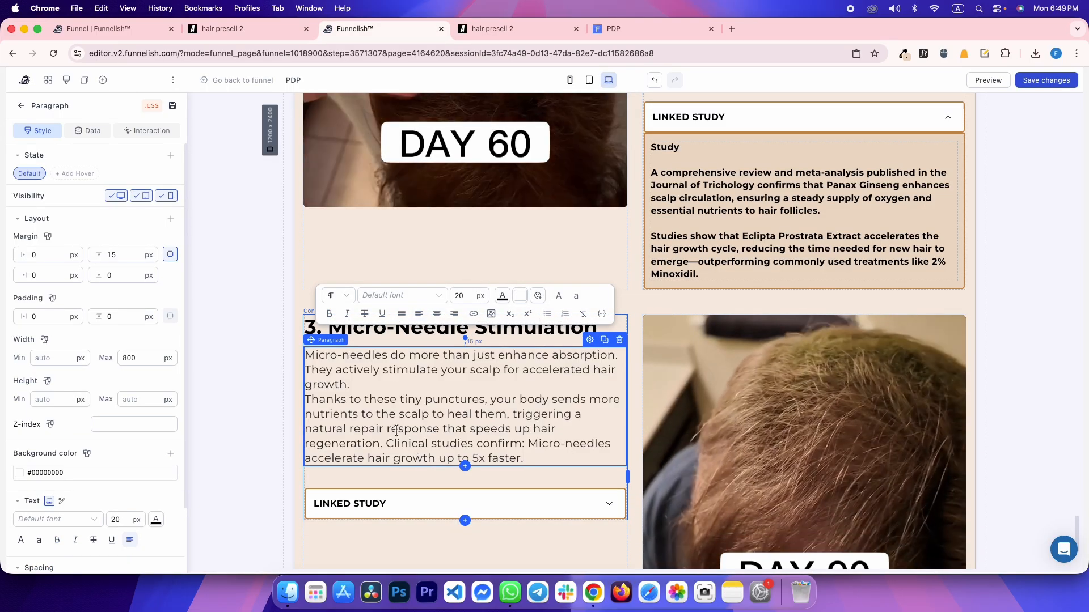
Expand the reference's section 3 Linked Study to get its study text
{"action": "key", "text": "ctrl+Tab"}
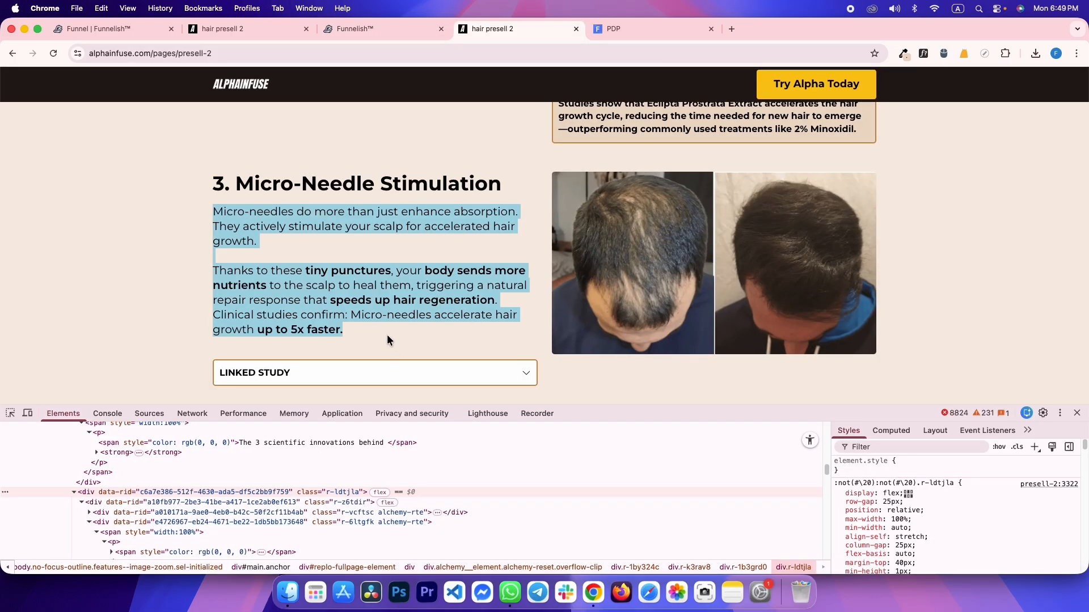
{"action": "left_click", "coordinate": [292, 375]}
{"action": "scroll", "coordinate": [322, 344], "scroll_direction": "down", "scroll_amount": 5}
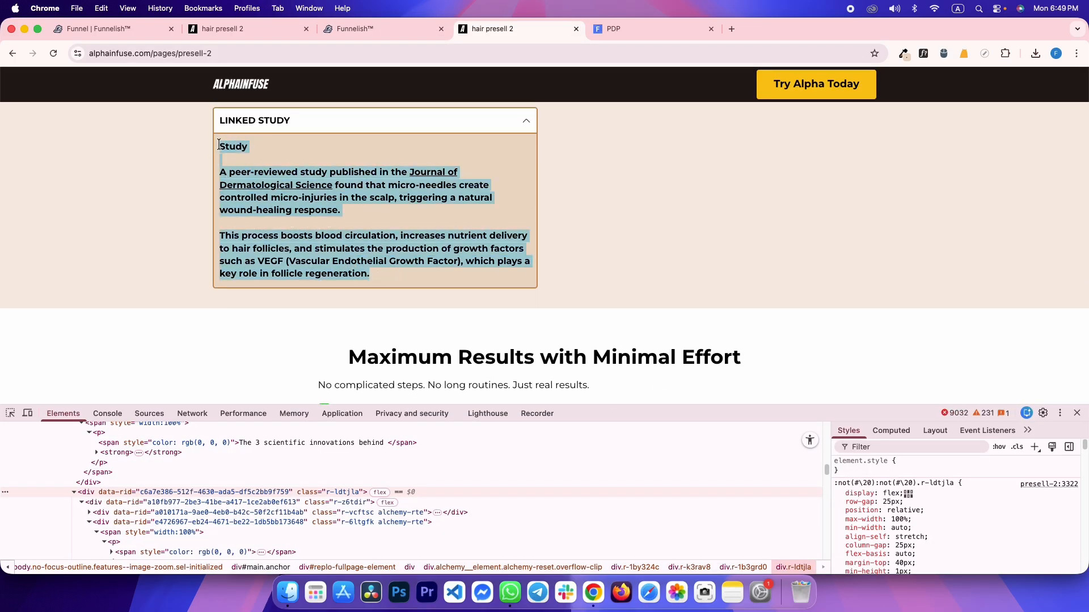
{"action": "key", "text": "ctrl+shift+Tab"}
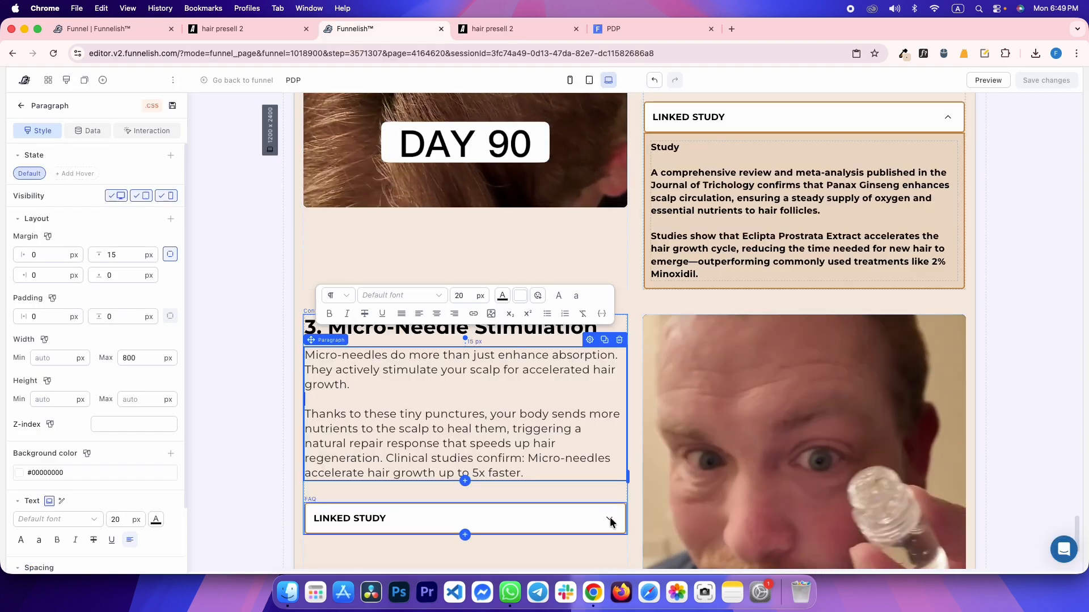
Expand the third row's Linked Study and paste in the Journal of Dermatological Science study
{"action": "left_click", "coordinate": [558, 529]}
{"action": "left_click", "coordinate": [376, 521]}
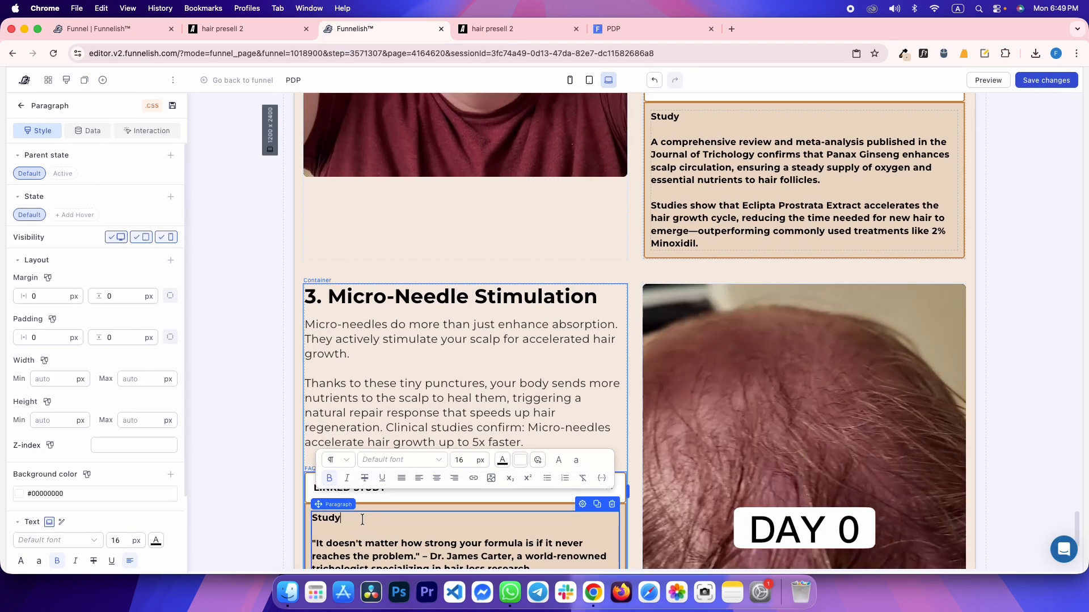
{"action": "type", "text": "Study A peer-reviewed study published in the Journal of Dermatological Science found that micro-needles create controlled micro-injuries in the scalp, triggering a natural wound-healing response. This process boosts blood circulation, increases nutrient delivery to hair follicles, and stimulates the production of growth factors such as VEGF (Vascular Endothelial Growth Factor), which plays a key role in follicle regeneration."}
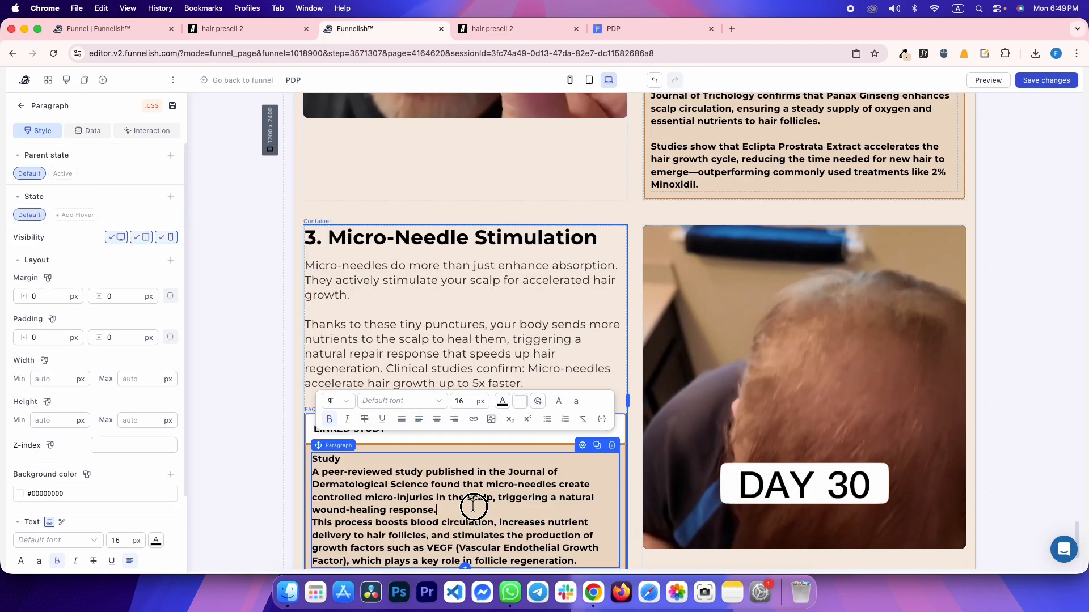
{"action": "left_click", "coordinate": [223, 333]}
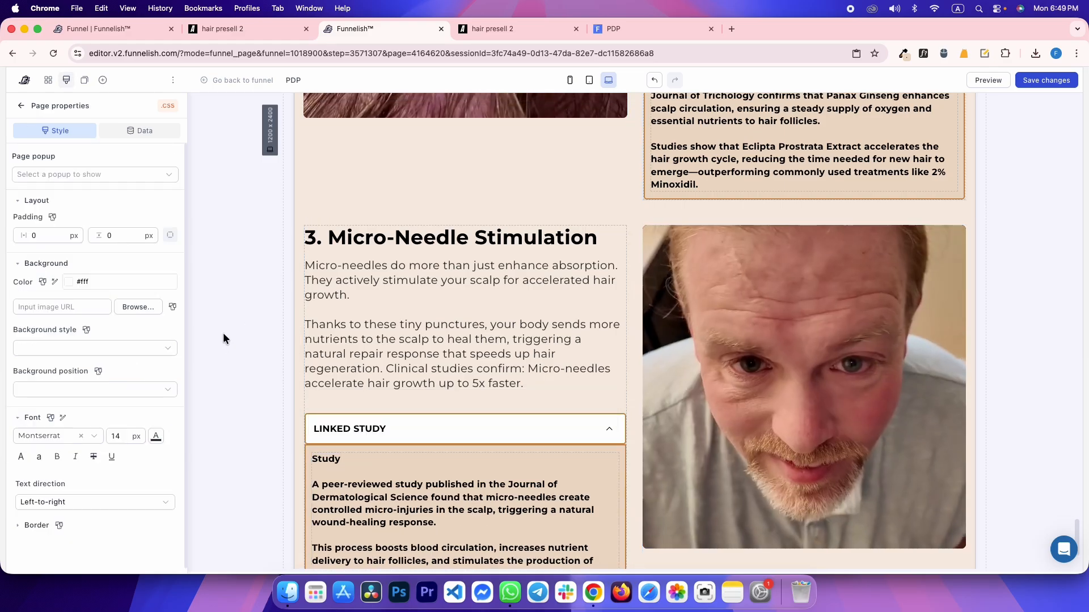
{"action": "key", "text": "ctrl+Tab"}
{"action": "scroll", "coordinate": [219, 200], "scroll_direction": "up", "scroll_amount": 1}
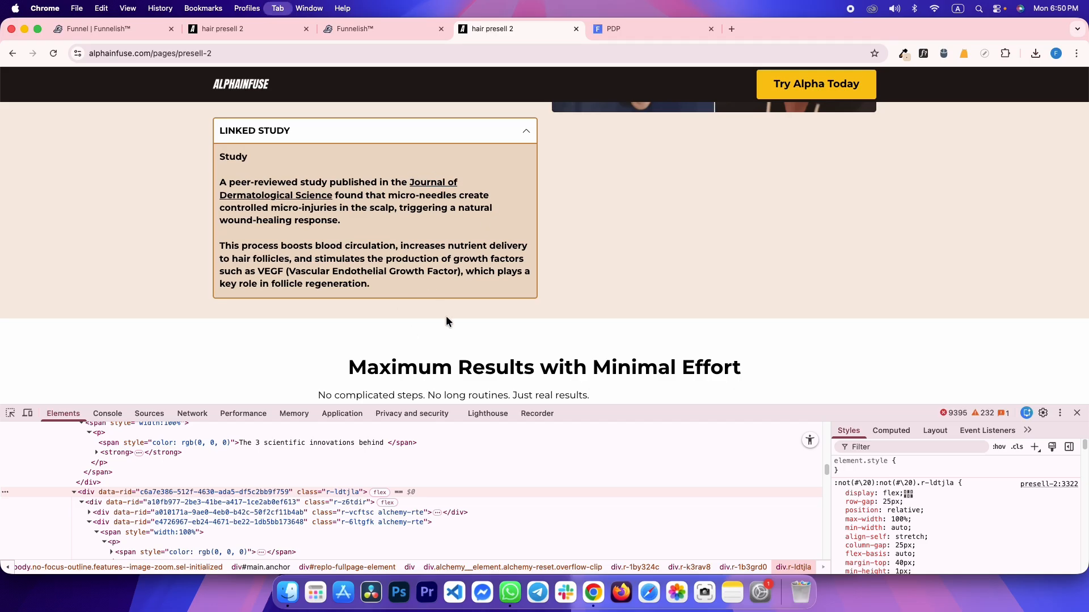
{"action": "key", "text": "ctrl+shift+Tab"}
Underline 'Journal of Dermatological Science' in the Micro-Needle study, then collapse that accordion
{"action": "double_click", "coordinate": [526, 483]}
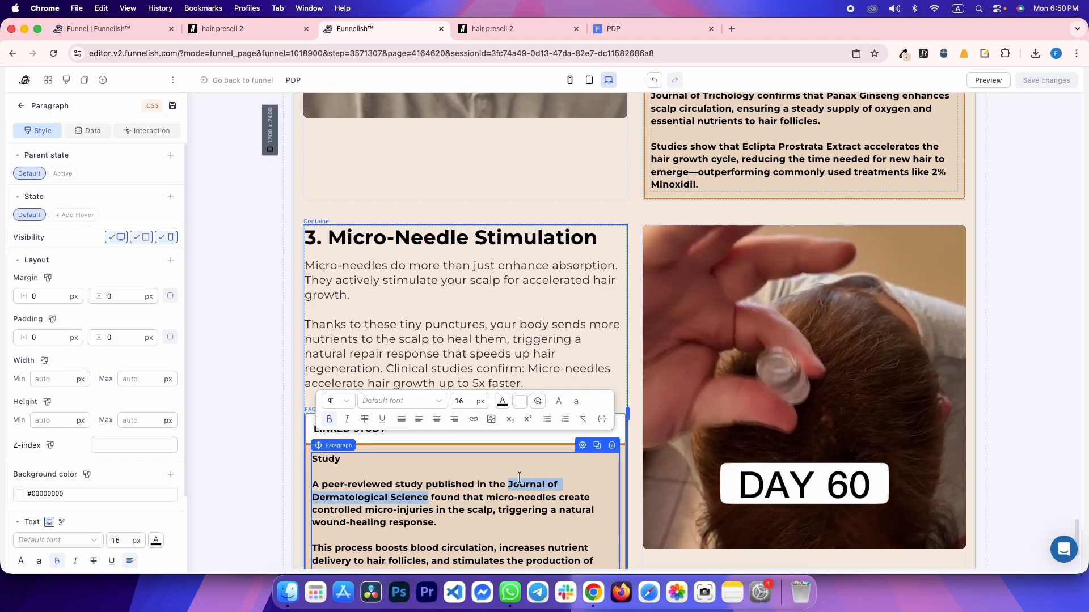
{"action": "left_click", "coordinate": [382, 420]}
{"action": "left_click", "coordinate": [231, 328]}
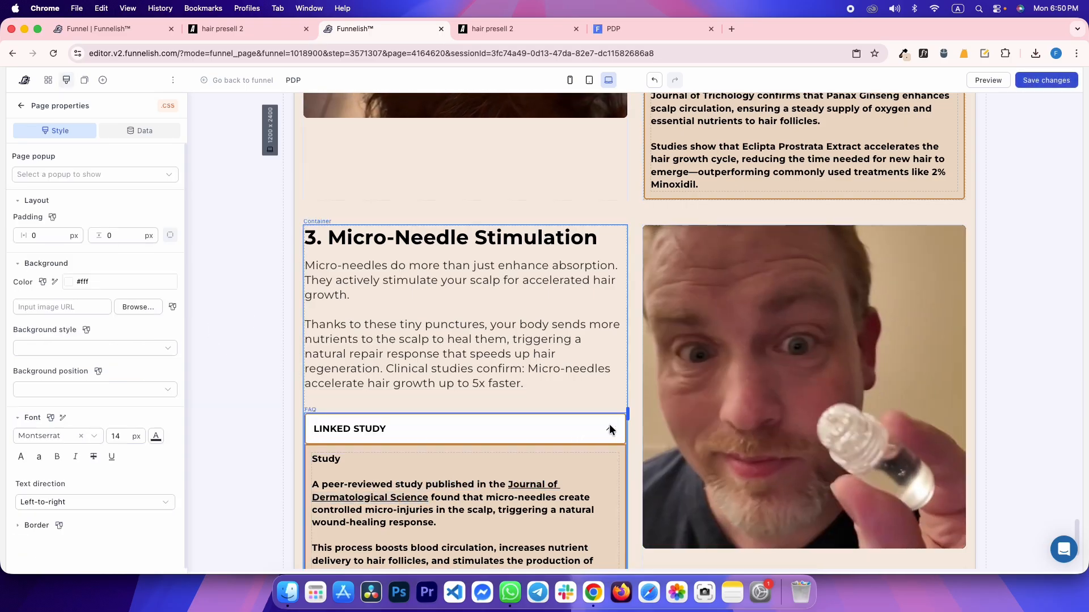
{"action": "left_click", "coordinate": [609, 426]}
Edit the Dual-Action Linked Study text against the reference, then collapse the accordion
{"action": "key", "text": "ctrl+Tab"}
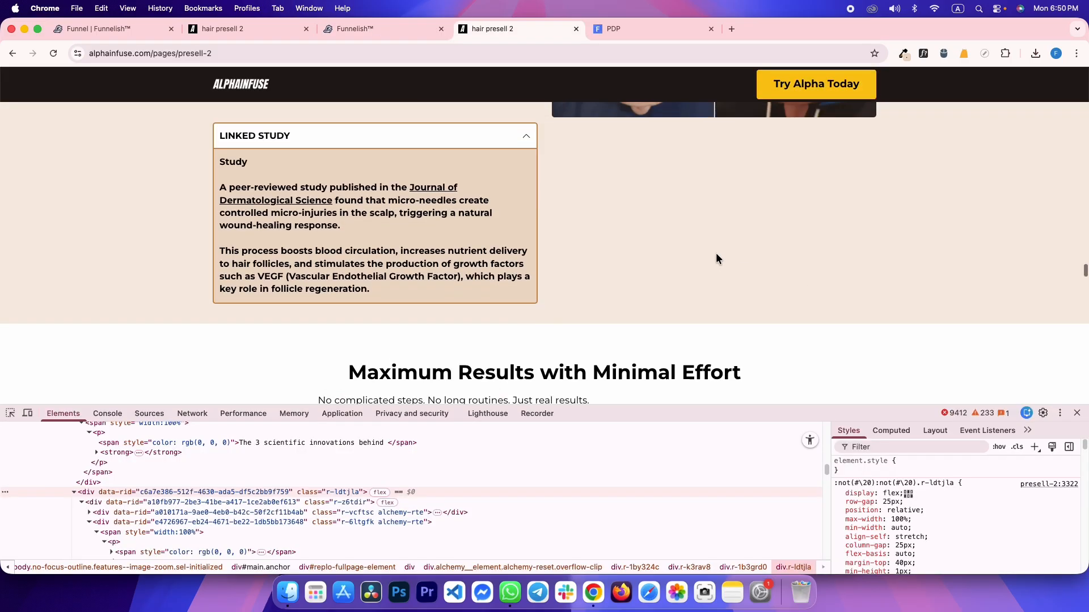
{"action": "scroll", "coordinate": [716, 253], "scroll_direction": "up", "scroll_amount": 10}
{"action": "scroll", "coordinate": [644, 332], "scroll_direction": "down", "scroll_amount": 3}
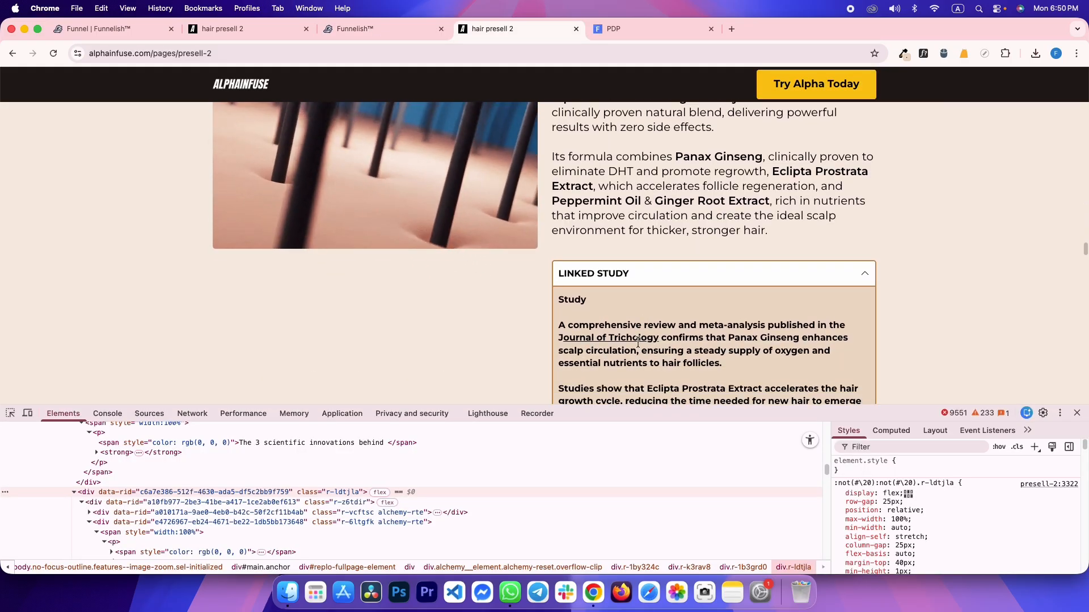
{"action": "key", "text": "ctrl+shift+Tab"}
{"action": "scroll", "coordinate": [663, 193], "scroll_direction": "up", "scroll_amount": 2}
{"action": "left_click", "coordinate": [664, 194]}
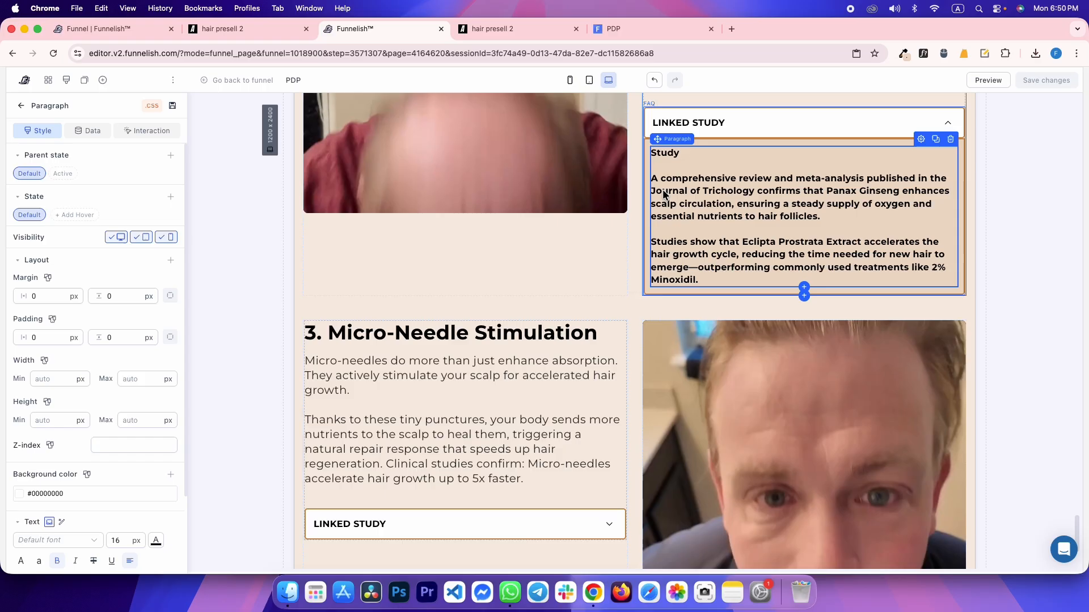
{"action": "left_click", "coordinate": [662, 191]}
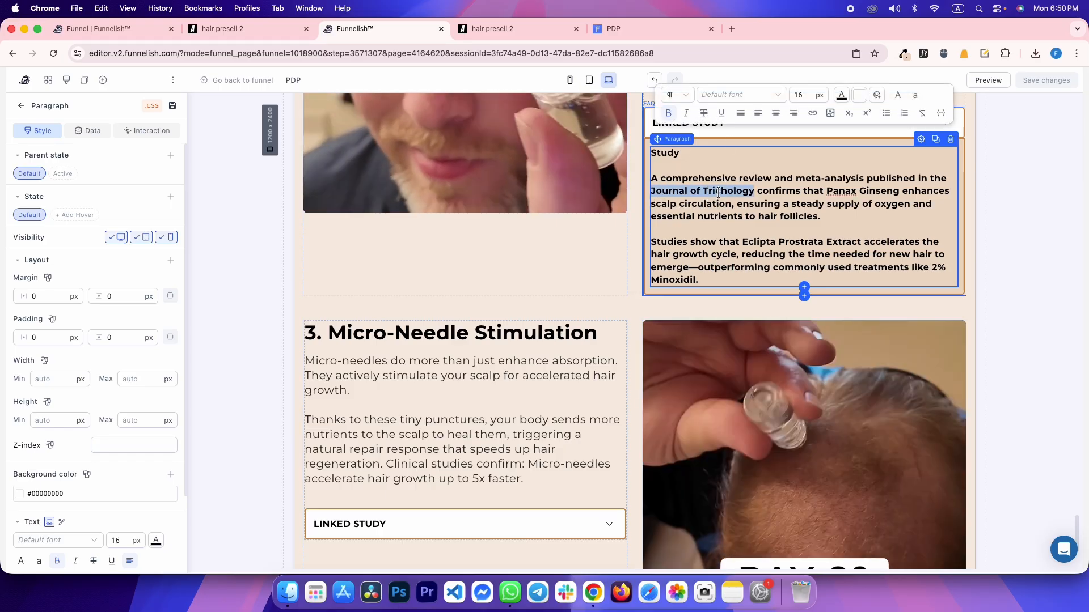
{"action": "scroll", "coordinate": [506, 272], "scroll_direction": "up", "scroll_amount": 4}
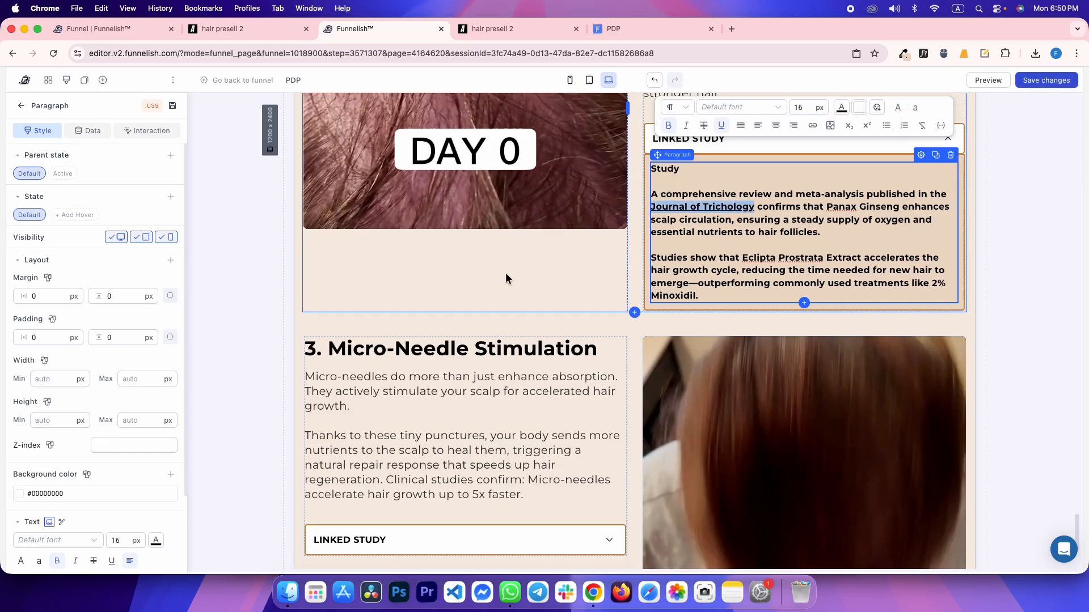
{"action": "left_click", "coordinate": [513, 273]}
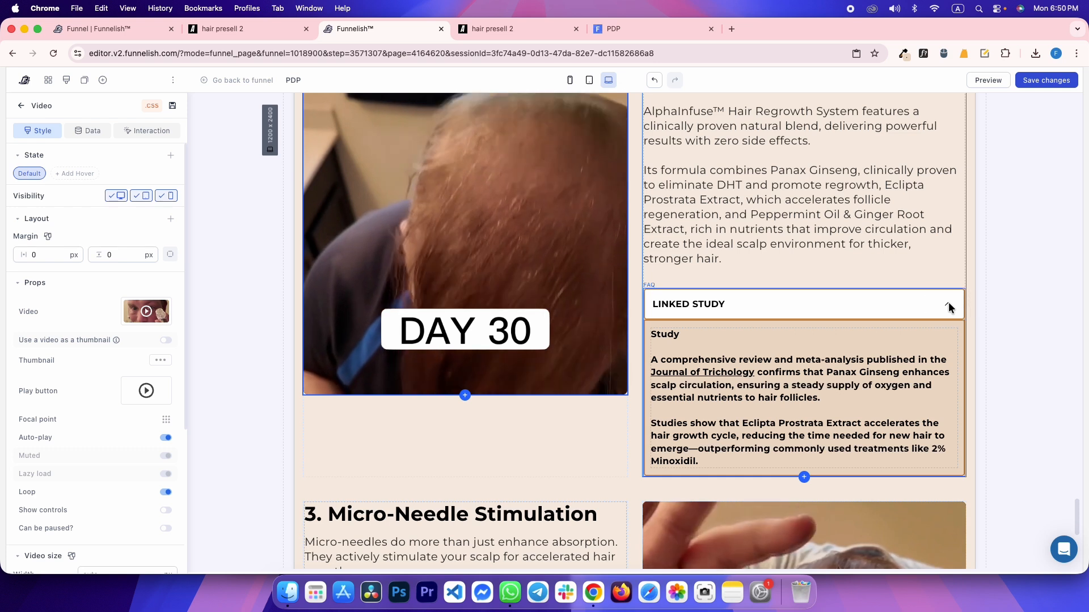
{"action": "left_click", "coordinate": [948, 304]}
Expand the first section's Linked Study and select 'Journal of Trichology' to underline it
{"action": "key", "text": "ctrl+Tab"}
{"action": "scroll", "coordinate": [468, 231], "scroll_direction": "up", "scroll_amount": 5}
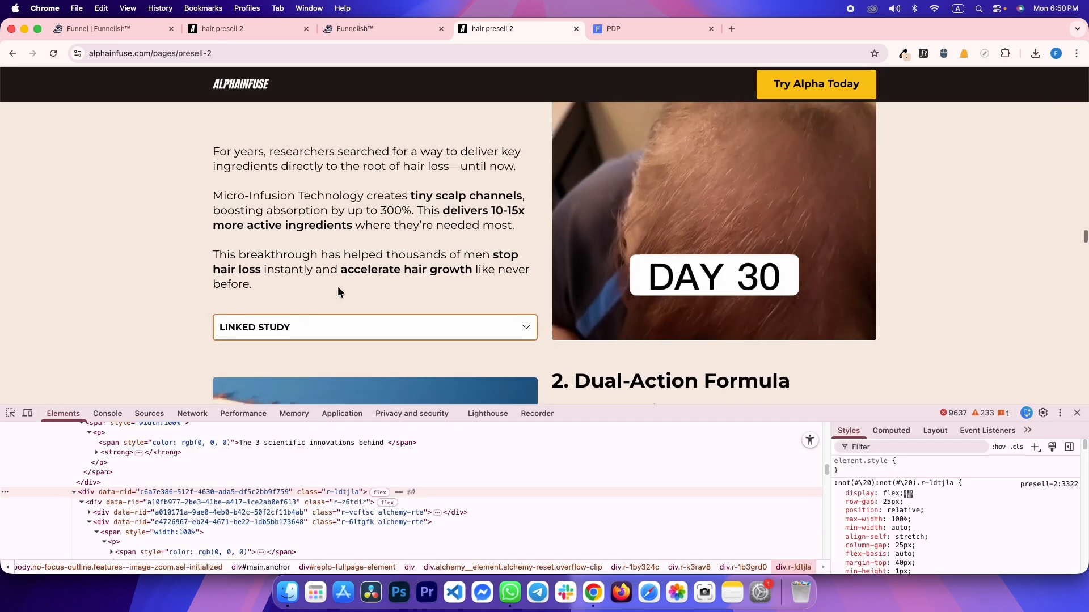
{"action": "left_click", "coordinate": [304, 323]}
{"action": "scroll", "coordinate": [305, 324], "scroll_direction": "down", "scroll_amount": 3}
{"action": "key", "text": "ctrl+shift+Tab"}
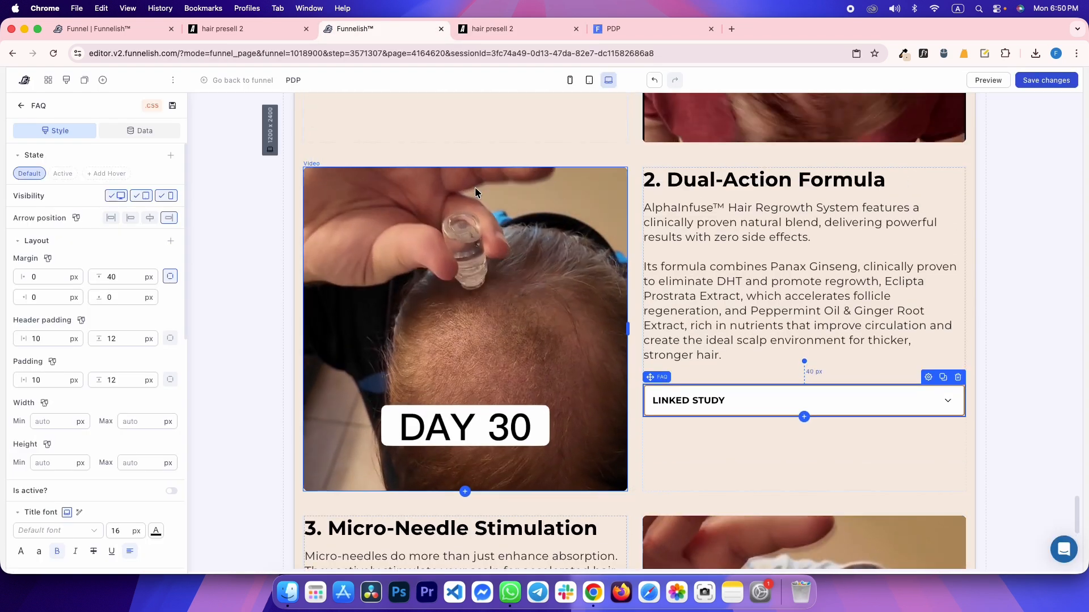
{"action": "scroll", "coordinate": [474, 191], "scroll_direction": "up", "scroll_amount": 3}
{"action": "left_click", "coordinate": [608, 169]}
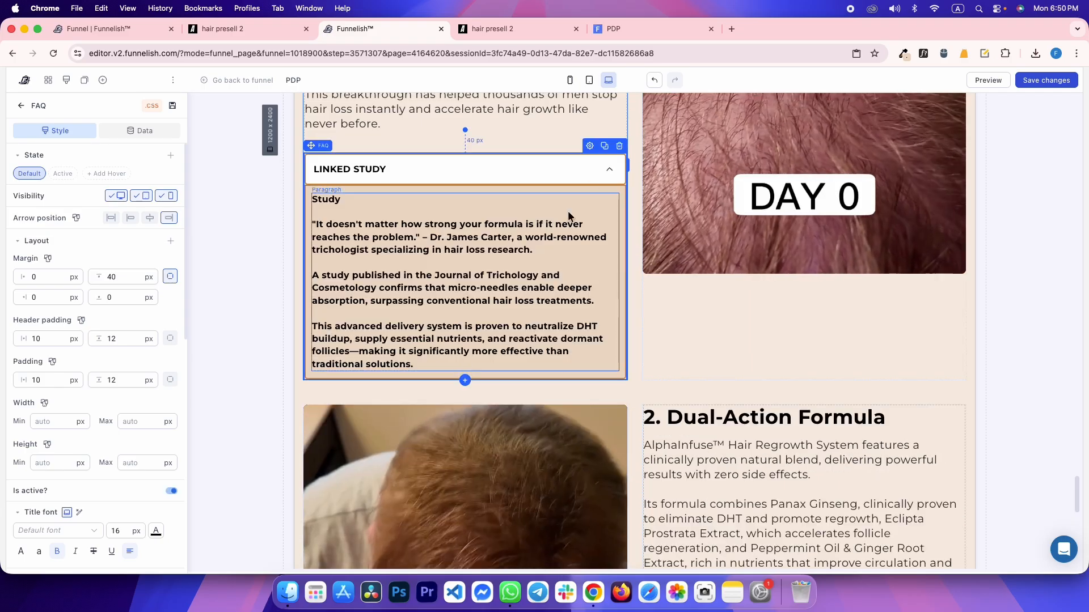
{"action": "scroll", "coordinate": [542, 278], "scroll_direction": "up", "scroll_amount": 1}
{"action": "key", "text": "ctrl+Tab"}
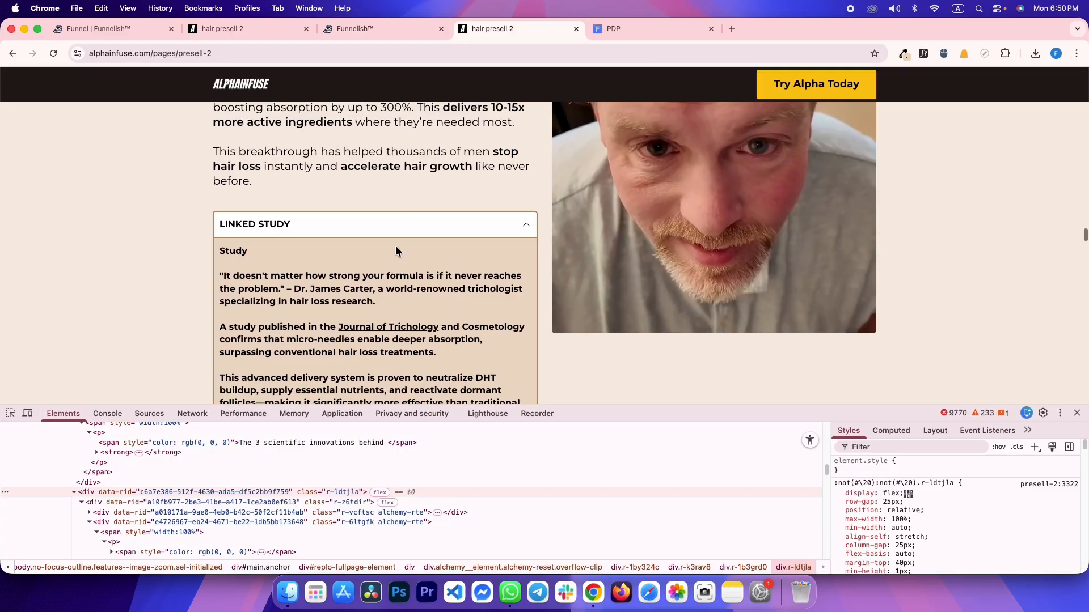
{"action": "scroll", "coordinate": [396, 250], "scroll_direction": "down", "scroll_amount": 4}
{"action": "key", "text": "ctrl+shift+Tab"}
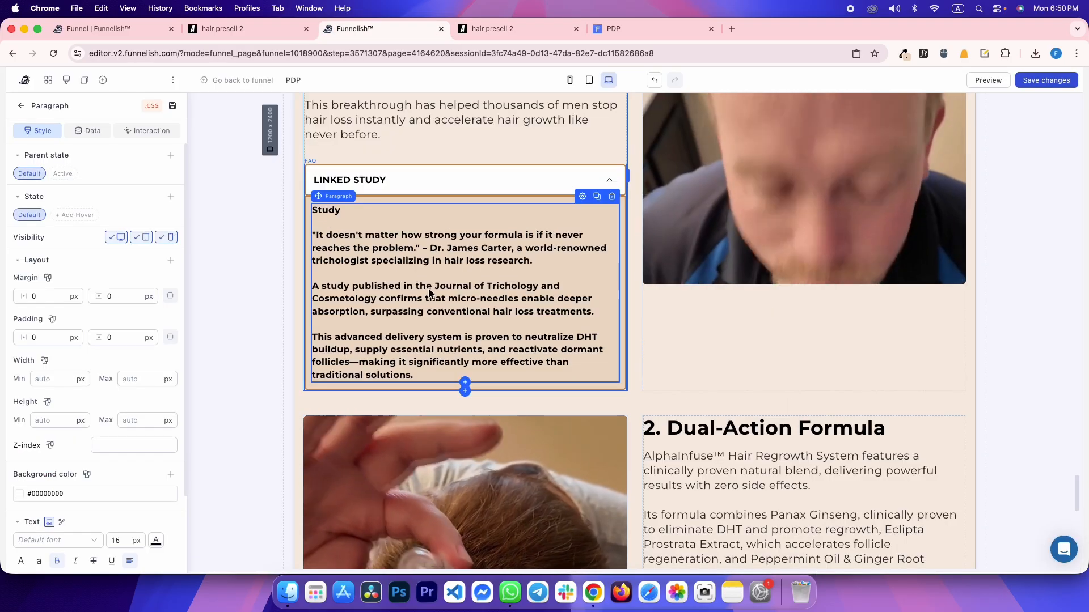
{"action": "double_click", "coordinate": [454, 287]}
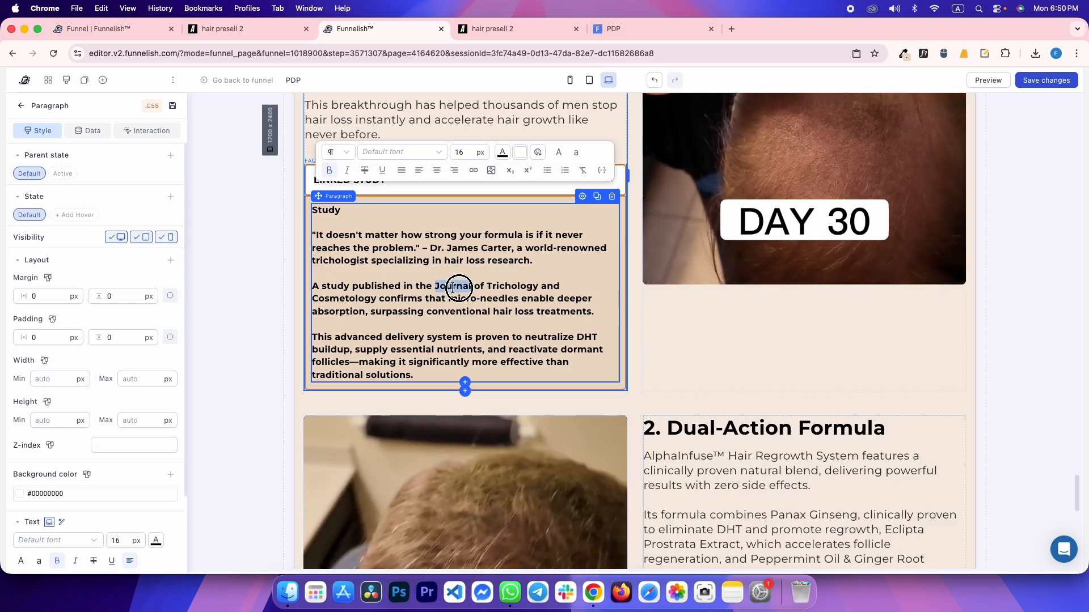
{"action": "left_click_drag", "start_coordinate": [459, 289], "coordinate": [491, 288]}
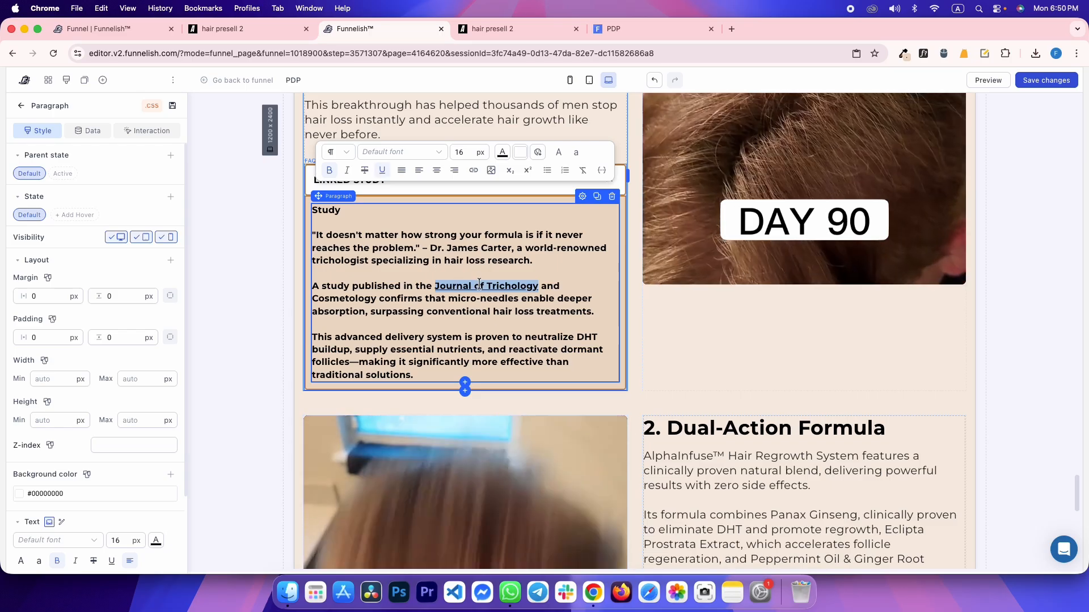
{"action": "key", "text": "ctrl+Tab"}
Copy the address of the reference's Dual-Action Formula image
{"action": "scroll", "coordinate": [495, 158], "scroll_direction": "up", "scroll_amount": 2}
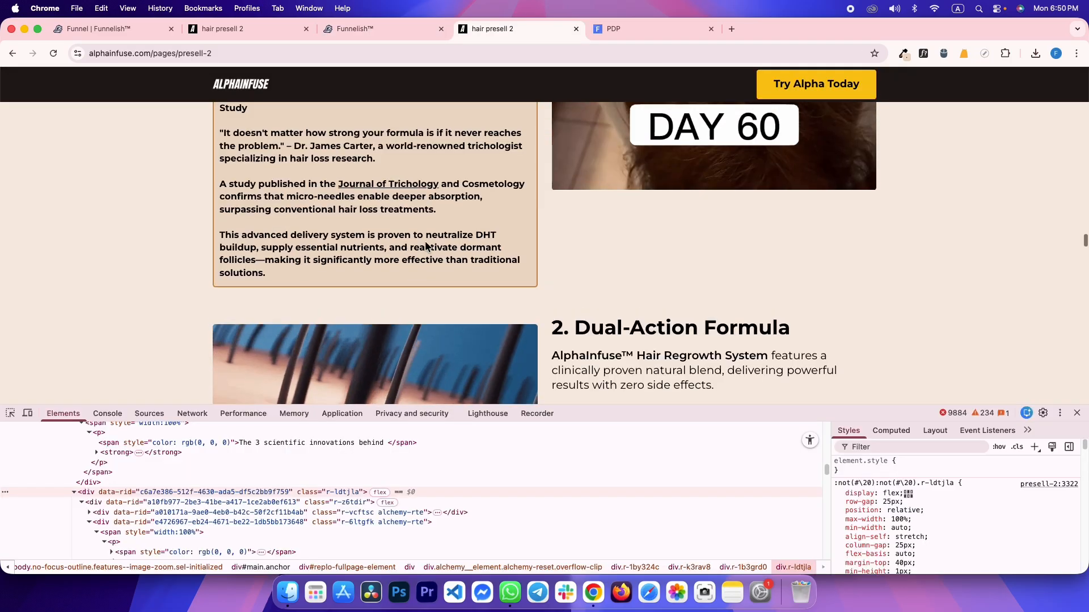
{"action": "left_click", "coordinate": [510, 148]}
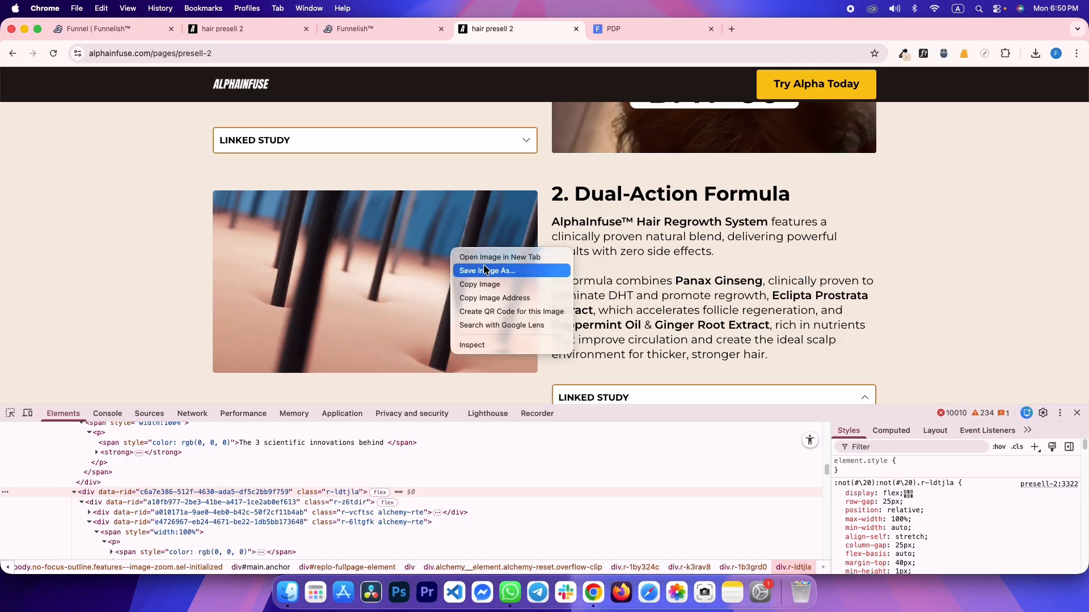
{"action": "left_click", "coordinate": [353, 248]}
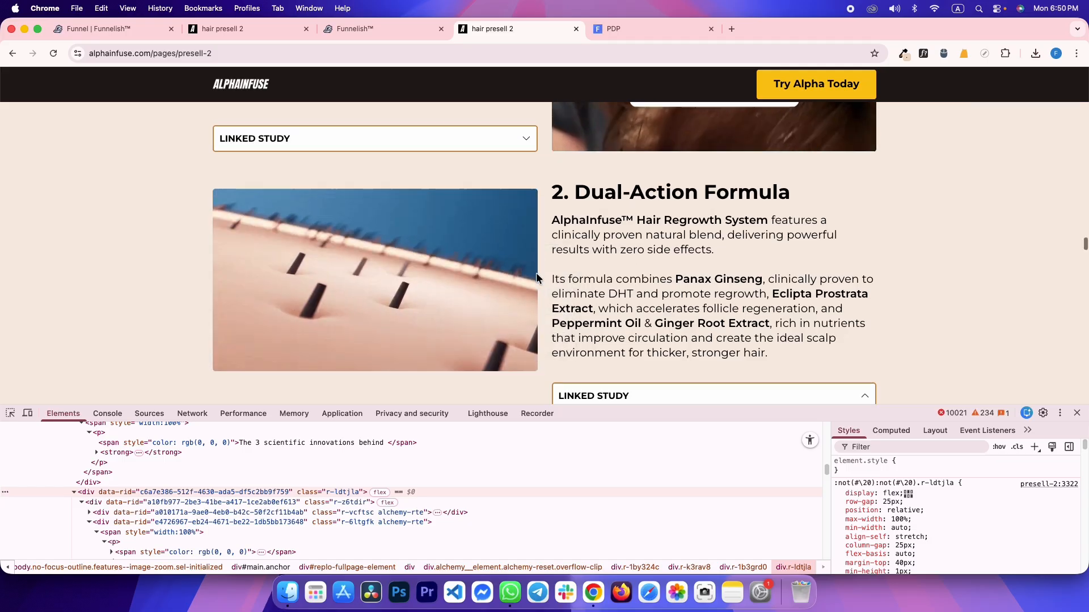
{"action": "scroll", "coordinate": [581, 298], "scroll_direction": "down", "scroll_amount": 3}
{"action": "left_click", "coordinate": [621, 256]}
{"action": "scroll", "coordinate": [590, 306], "scroll_direction": "down", "scroll_amount": 1}
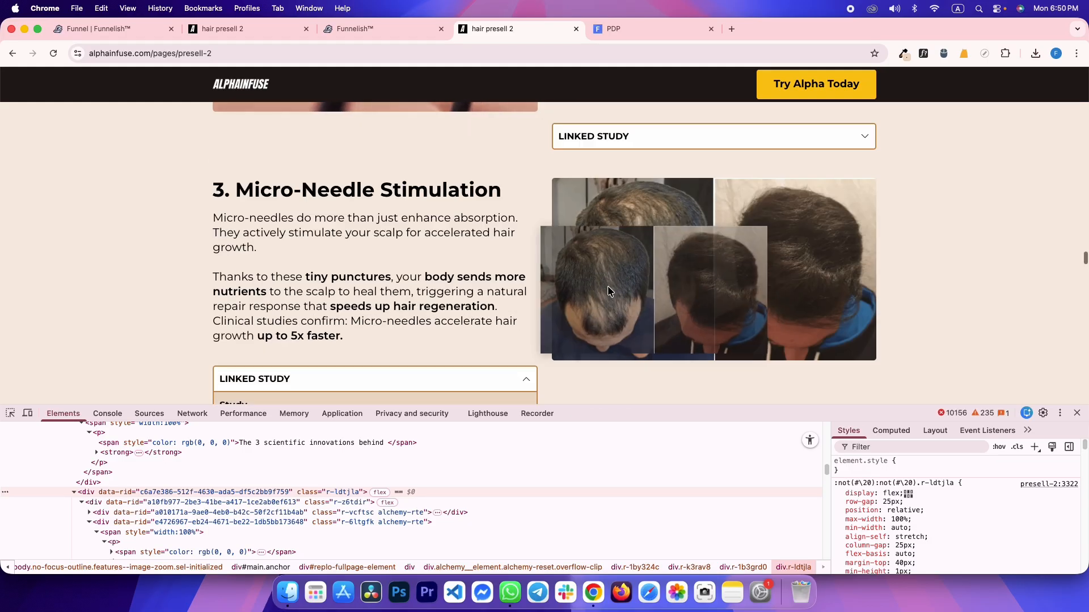
{"action": "scroll", "coordinate": [492, 292], "scroll_direction": "up", "scroll_amount": 3}
{"action": "right_click", "coordinate": [453, 247]}
{"action": "left_click", "coordinate": [504, 294]}
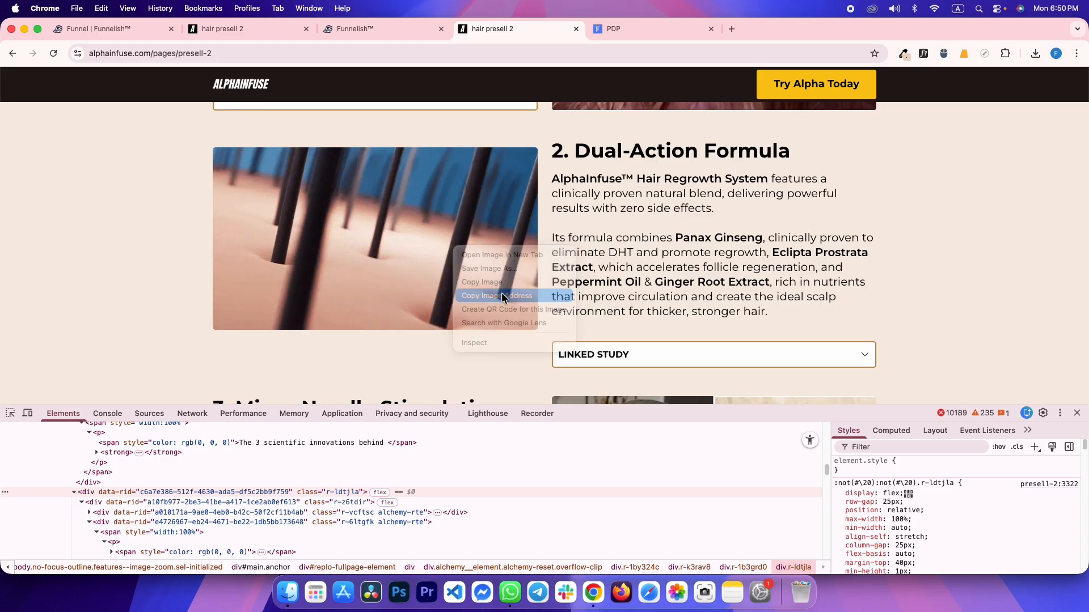
Add an image block below the DAY 30 video using the copied address, fit to Cover
{"action": "key", "text": "ctrl+shift+Tab"}
{"action": "scroll", "coordinate": [514, 407], "scroll_direction": "down", "scroll_amount": 1}
{"action": "left_click", "coordinate": [513, 408]}
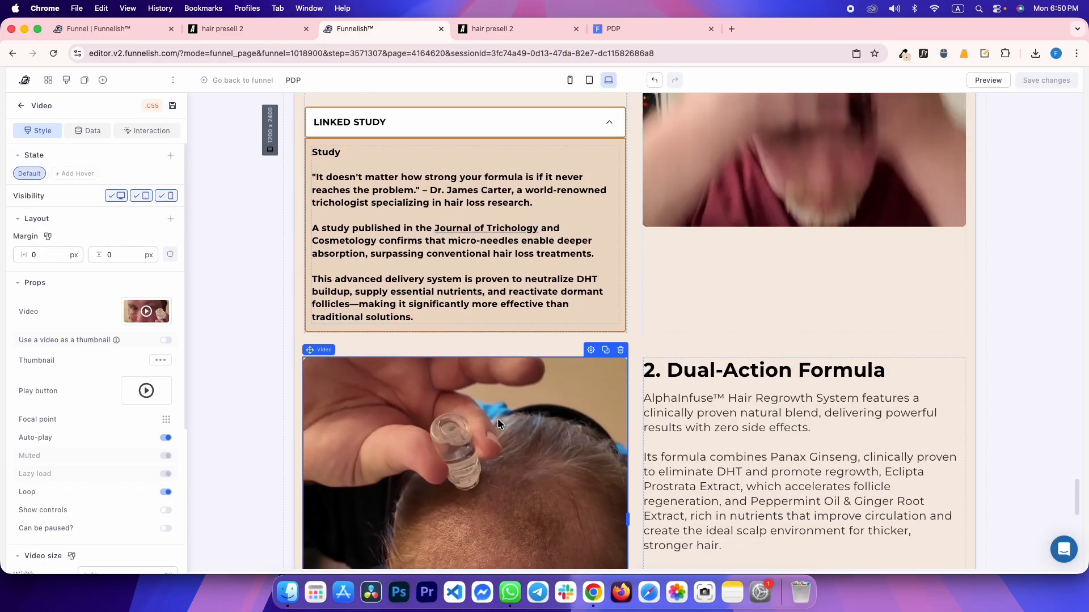
{"action": "scroll", "coordinate": [500, 414], "scroll_direction": "down", "scroll_amount": 3}
{"action": "scroll", "coordinate": [513, 407], "scroll_direction": "down", "scroll_amount": 3}
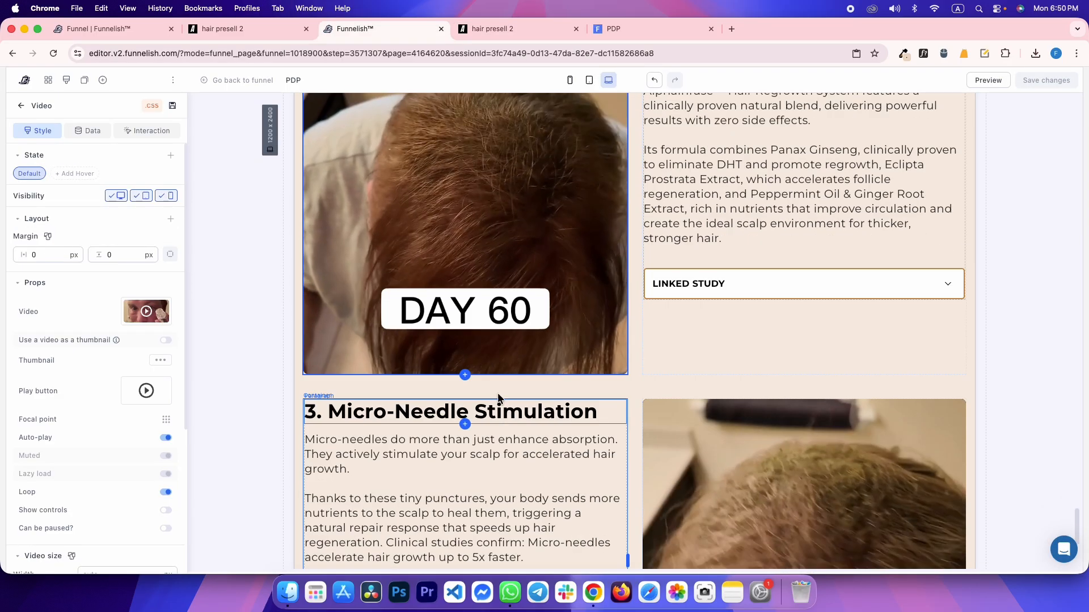
{"action": "left_click", "coordinate": [465, 375]}
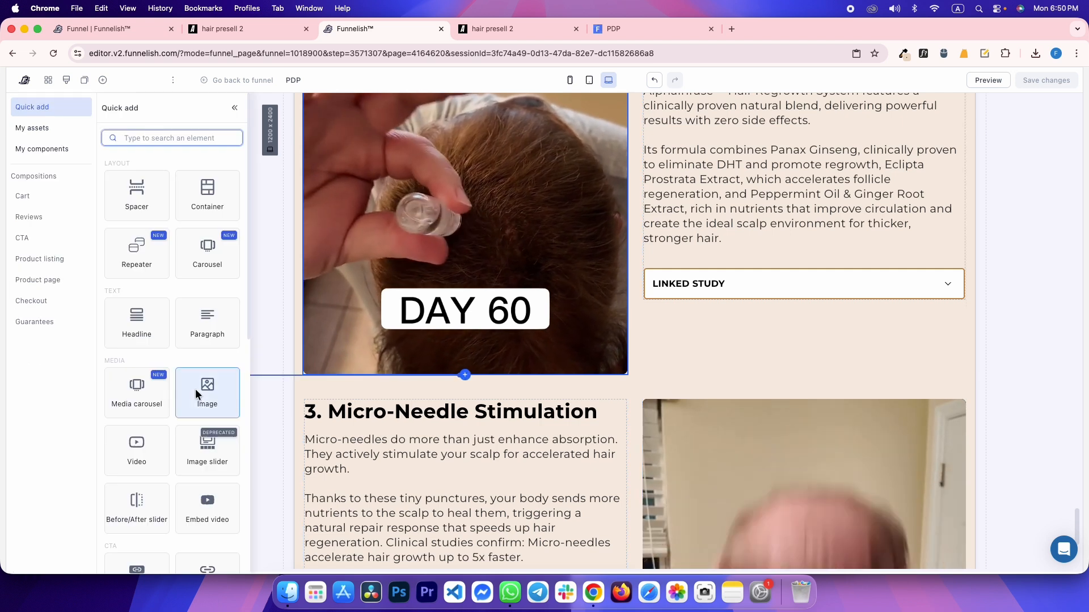
{"action": "left_click", "coordinate": [196, 389]}
{"action": "left_click", "coordinate": [66, 375]}
{"action": "key", "text": "super+v"}
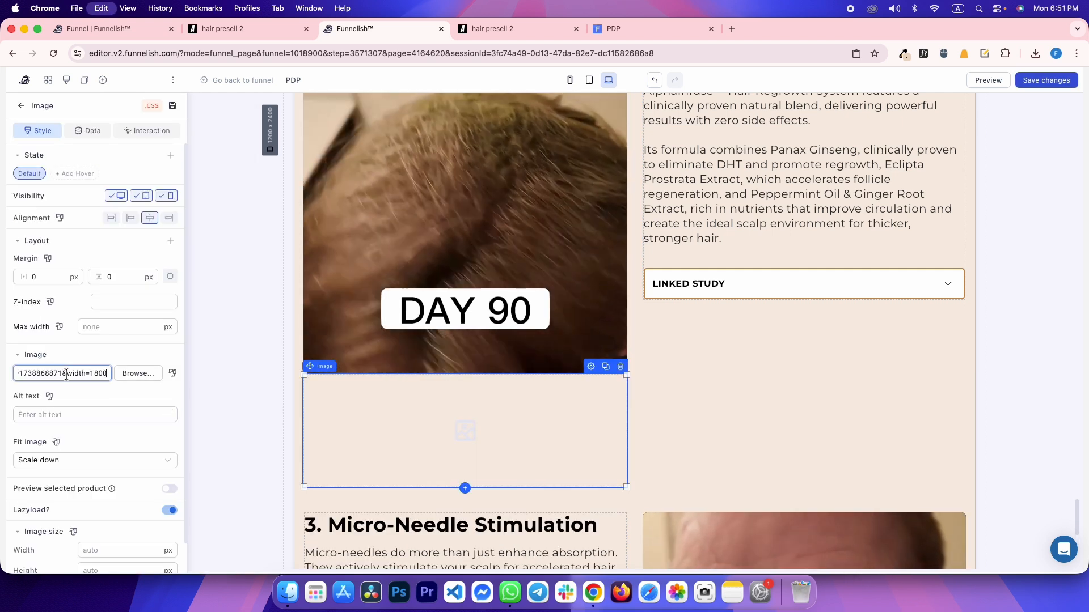
{"action": "scroll", "coordinate": [84, 420], "scroll_direction": "down", "scroll_amount": 3}
{"action": "left_click", "coordinate": [56, 364]}
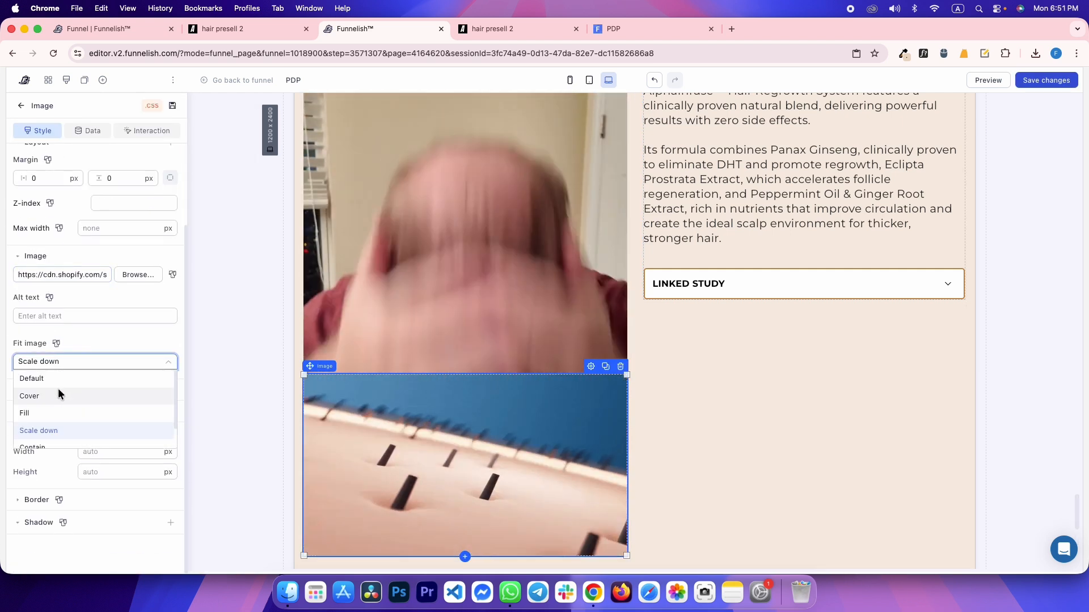
{"action": "left_click", "coordinate": [57, 391]}
Inspect the reference image's styles and set the new image's border radius to 5 px
{"action": "key", "text": "ctrl+Tab"}
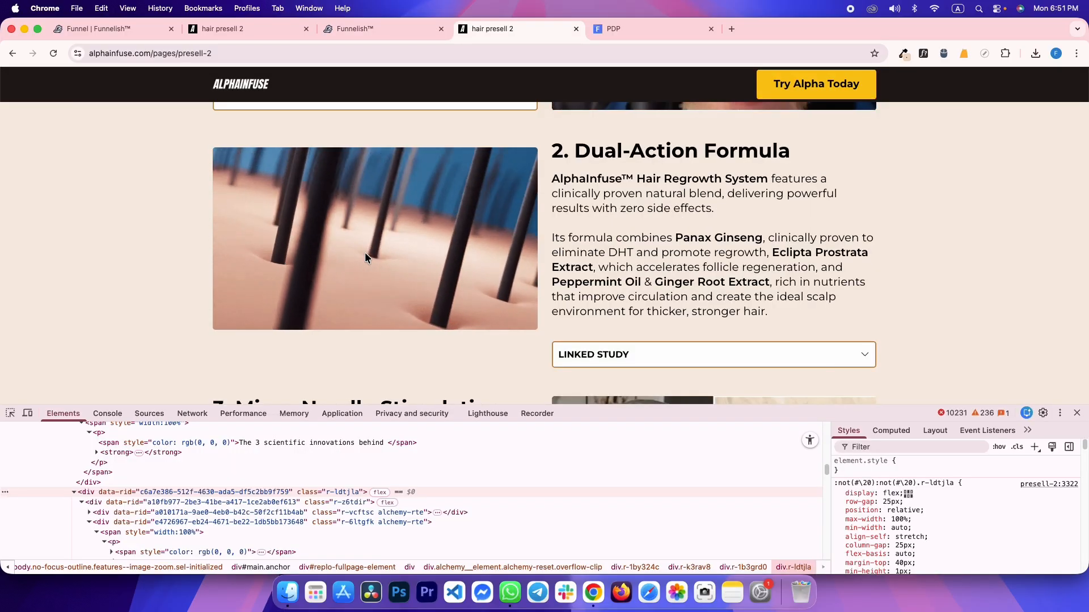
{"action": "right_click", "coordinate": [293, 244]}
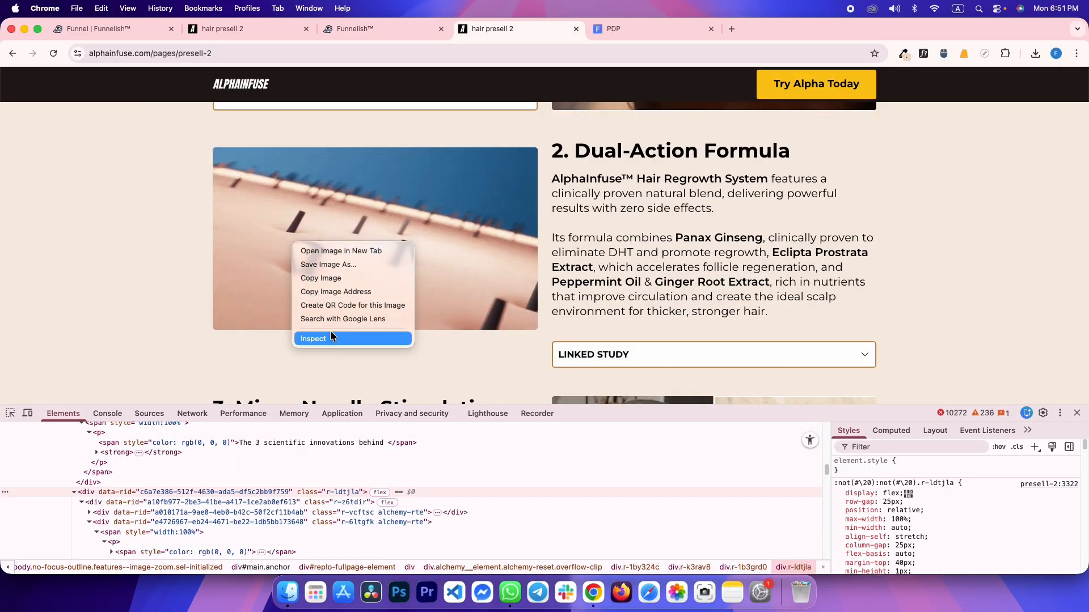
{"action": "left_click", "coordinate": [110, 507]}
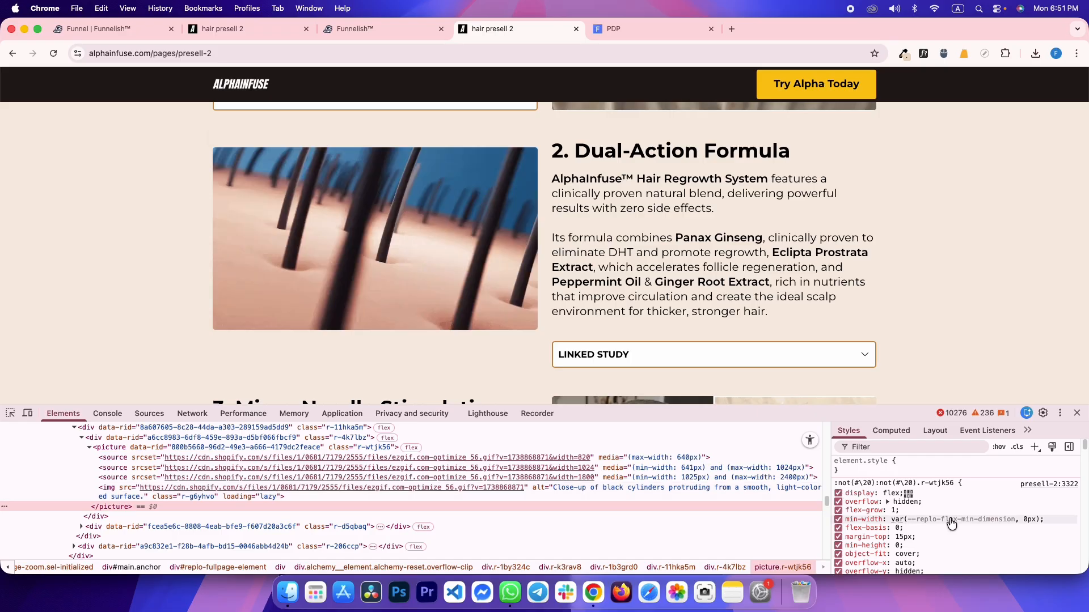
{"action": "scroll", "coordinate": [960, 519], "scroll_direction": "down", "scroll_amount": 2}
{"action": "left_click", "coordinate": [363, 29]}
{"action": "left_click", "coordinate": [39, 499]}
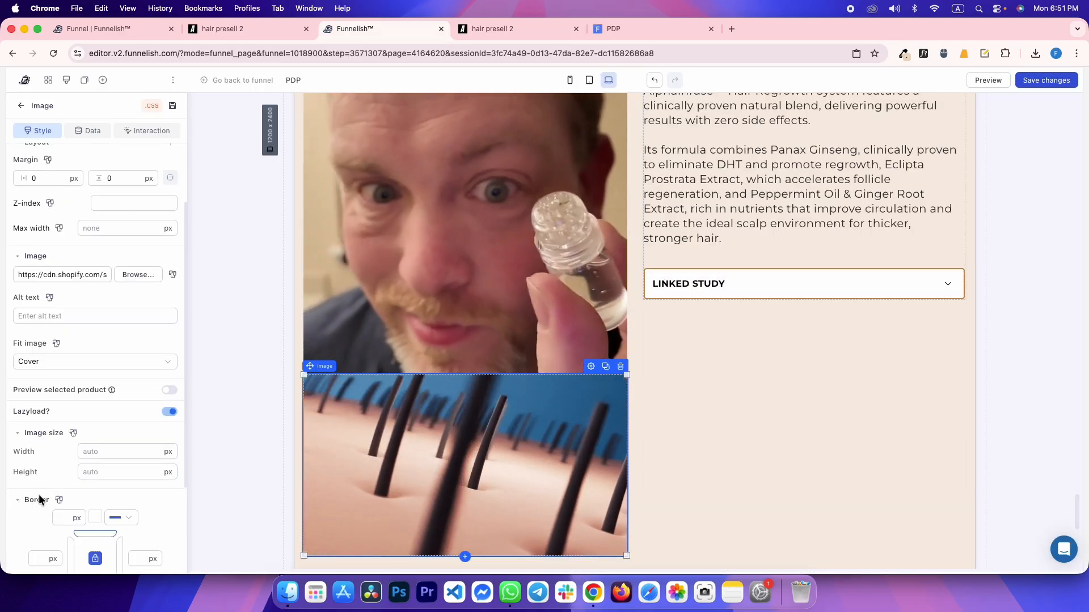
{"action": "scroll", "coordinate": [51, 493], "scroll_direction": "down", "scroll_amount": 4}
{"action": "left_click", "coordinate": [51, 483]}
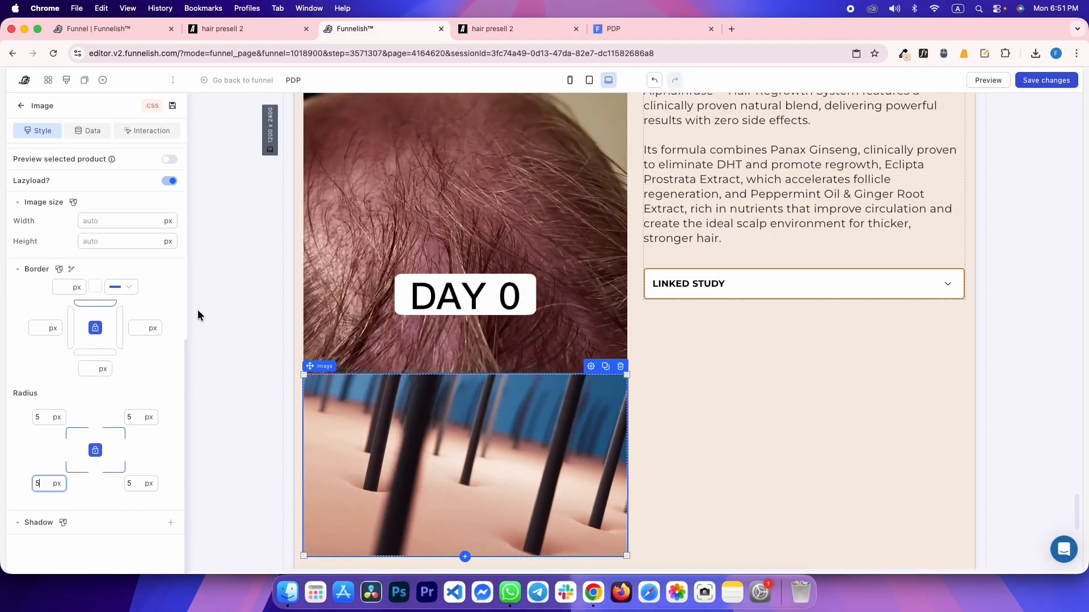
{"action": "left_click", "coordinate": [454, 238]}
{"action": "scroll", "coordinate": [518, 276], "scroll_direction": "up", "scroll_amount": 3}
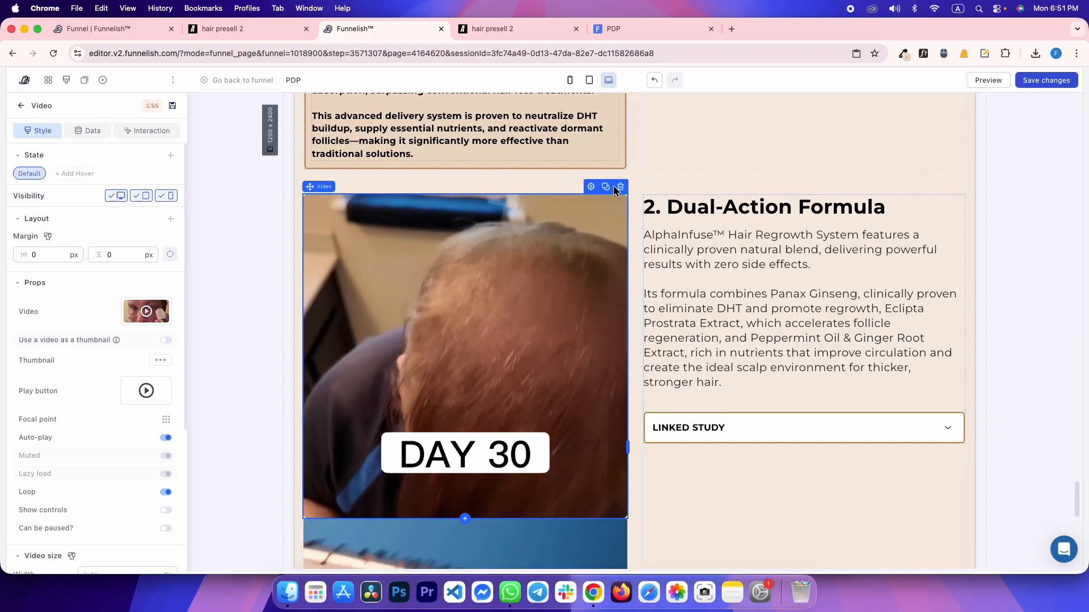
Delete the DAY 30 video from the Dual-Action row and duplicate the needle close-up image
{"action": "left_click", "coordinate": [619, 187]}
{"action": "left_click", "coordinate": [565, 324]}
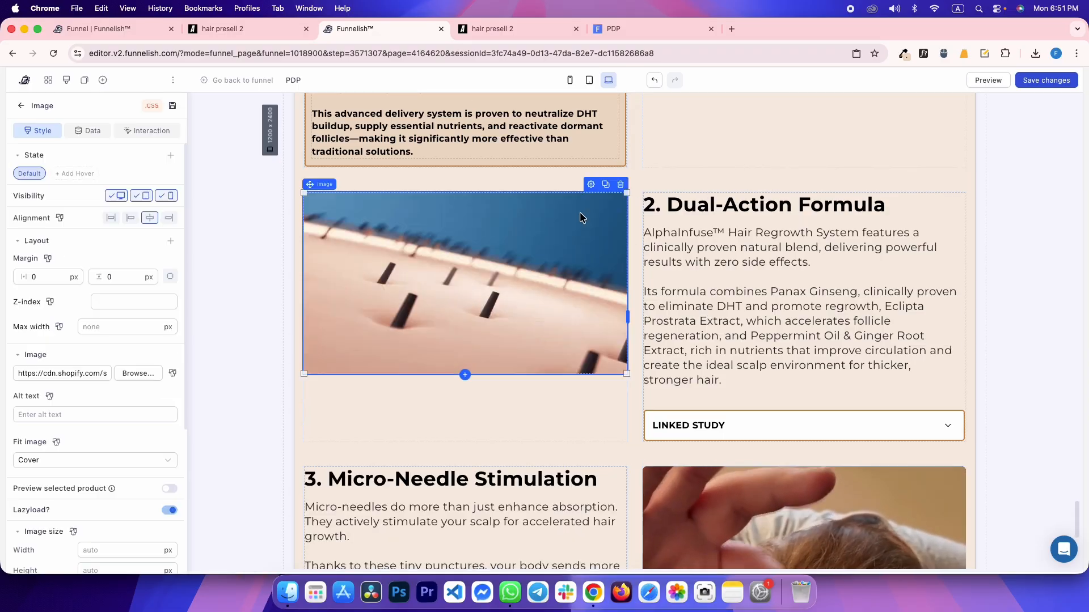
{"action": "left_click", "coordinate": [606, 184]}
{"action": "left_click", "coordinate": [457, 316]}
{"action": "left_click_drag", "start_coordinate": [457, 316], "coordinate": [844, 340]}
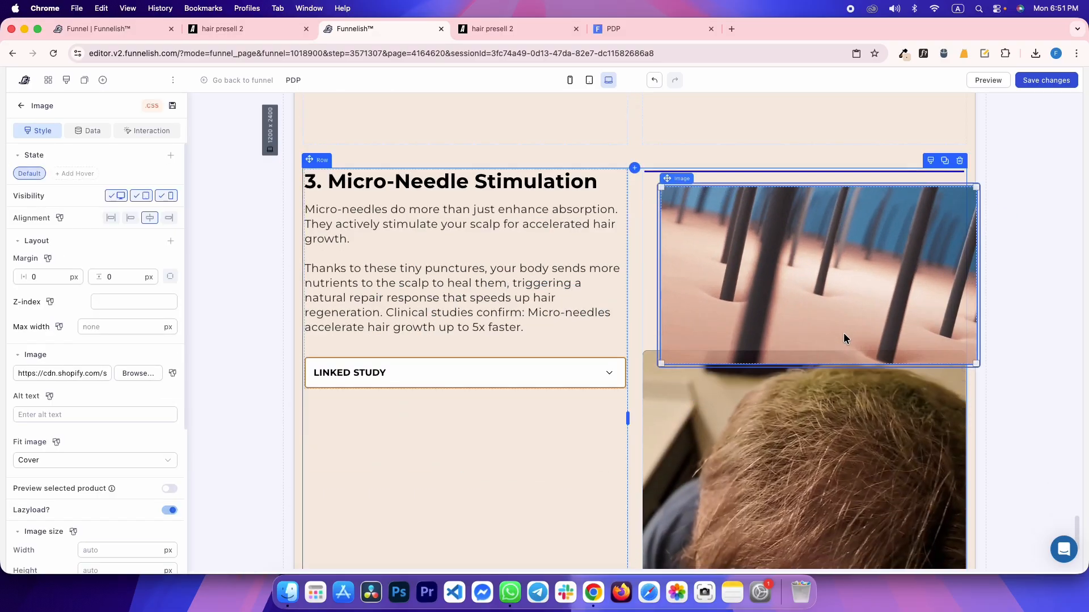
Delete the video beside Micro-Needle Stimulation
{"action": "scroll", "coordinate": [828, 423], "scroll_direction": "down", "scroll_amount": 2}
{"action": "left_click", "coordinate": [828, 424]}
{"action": "left_click", "coordinate": [961, 229]}
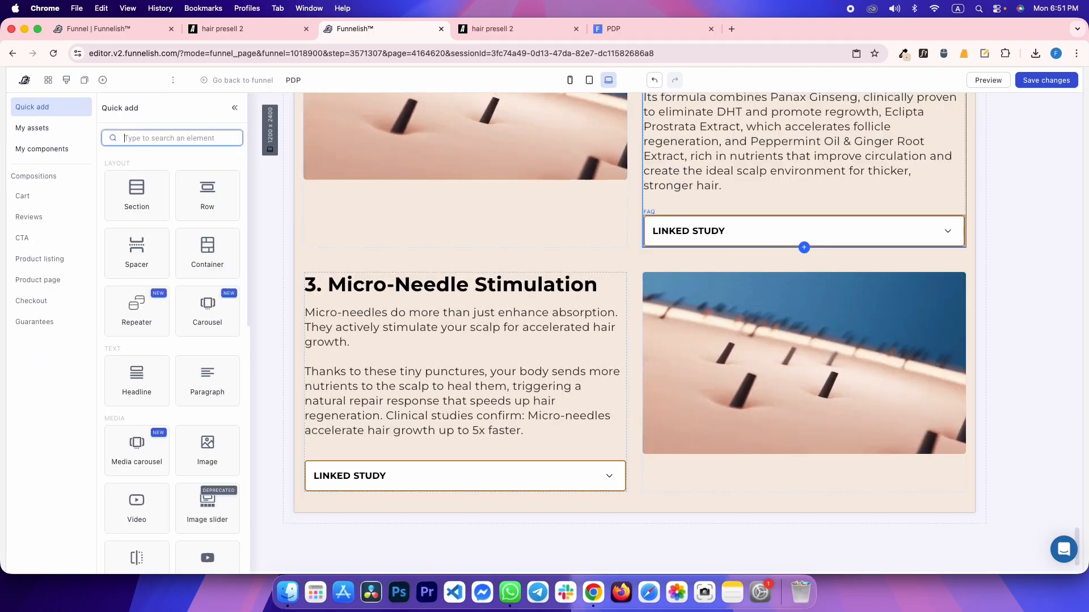
Copy the reference's before/after photo address into the Micro-Needle image's source field
{"action": "left_click", "coordinate": [499, 29]}
{"action": "scroll", "coordinate": [659, 203], "scroll_direction": "down", "scroll_amount": 4}
{"action": "right_click", "coordinate": [644, 225]}
{"action": "left_click", "coordinate": [714, 272]}
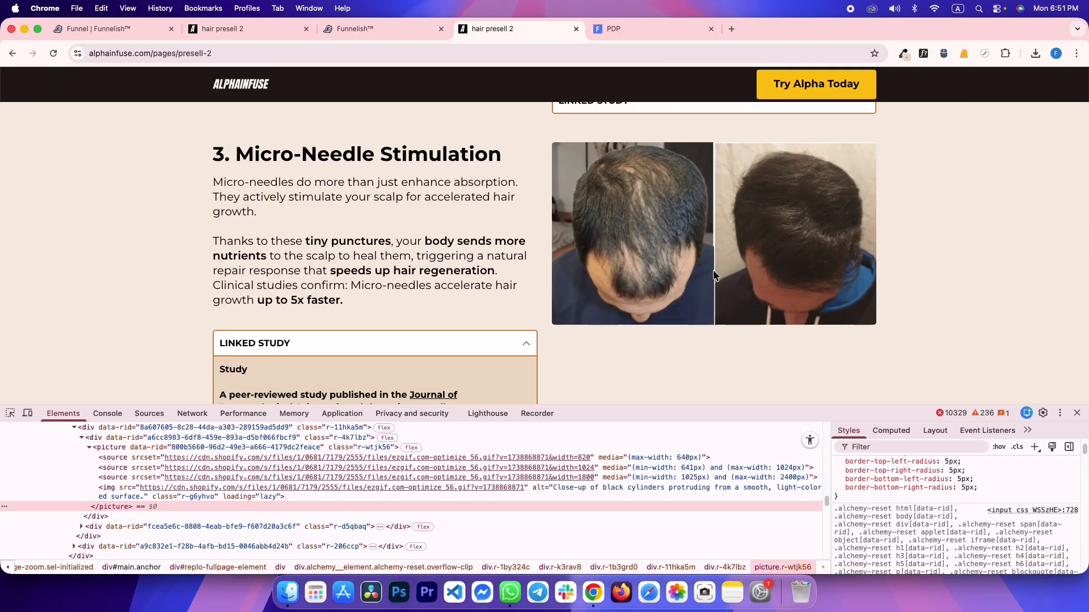
{"action": "left_click", "coordinate": [385, 29]}
{"action": "left_click", "coordinate": [784, 306]}
{"action": "triple_click", "coordinate": [88, 372]}
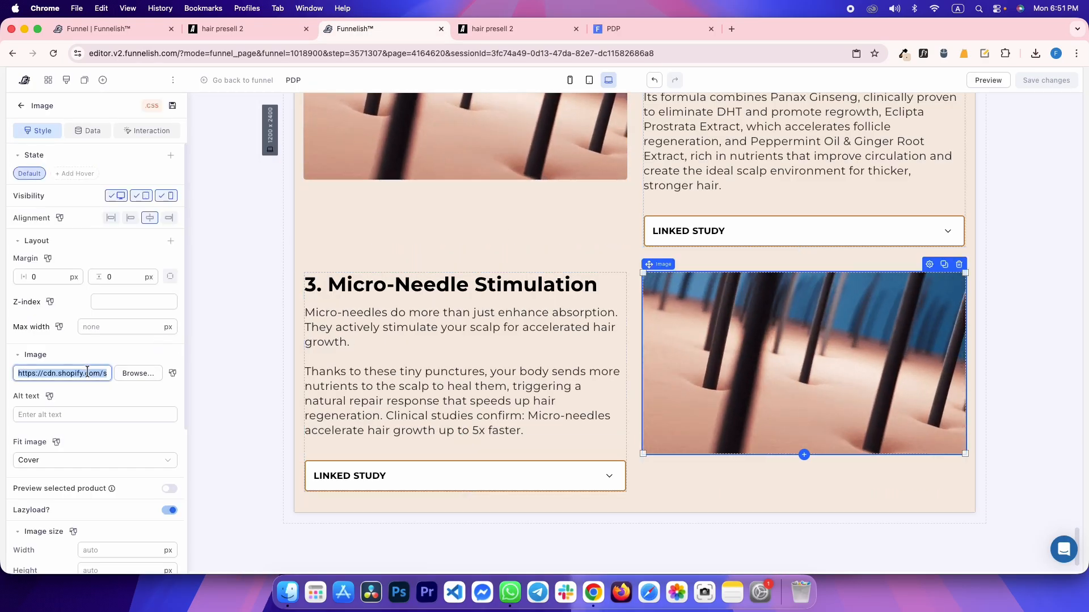
{"action": "key", "text": "ctrl+v"}
Compare with the reference and reload the live preview to verify the before/after image
{"action": "key", "text": "ctrl+Tab"}
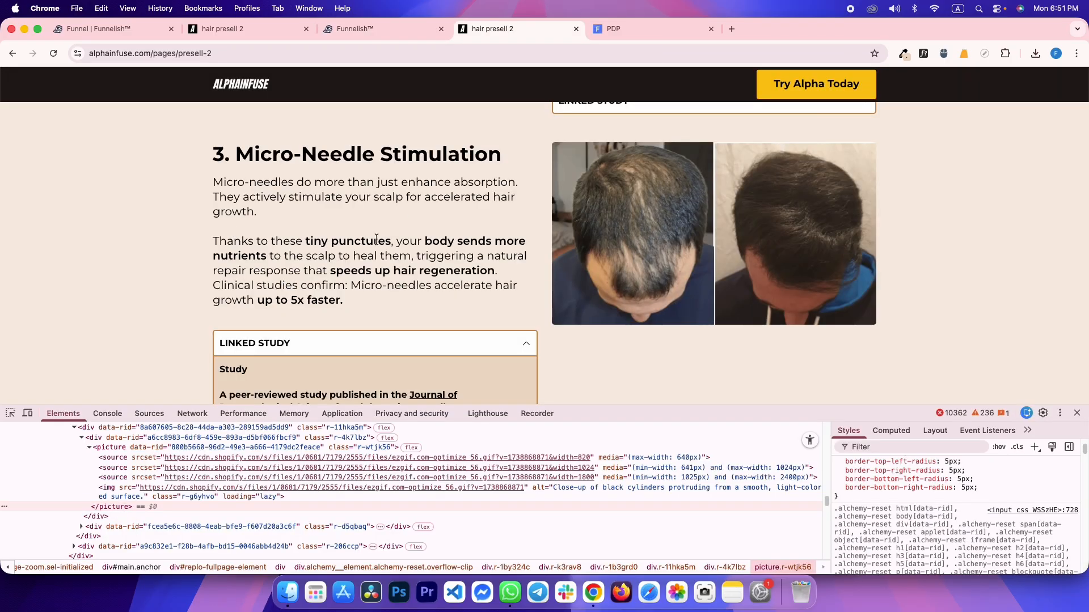
{"action": "left_click", "coordinate": [308, 343]}
{"action": "scroll", "coordinate": [353, 324], "scroll_direction": "down", "scroll_amount": 3}
{"action": "key", "text": "ctrl+shift+Tab"}
{"action": "key", "text": "ctrl+Tab"}
{"action": "key", "text": "ctrl+Tab"}
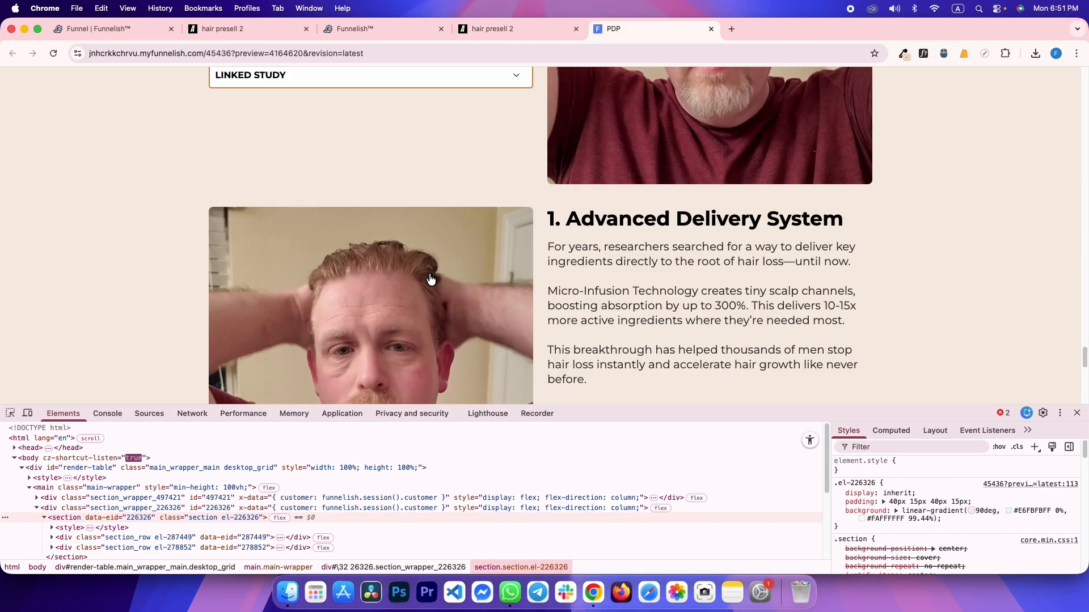
{"action": "key", "text": "super+r"}
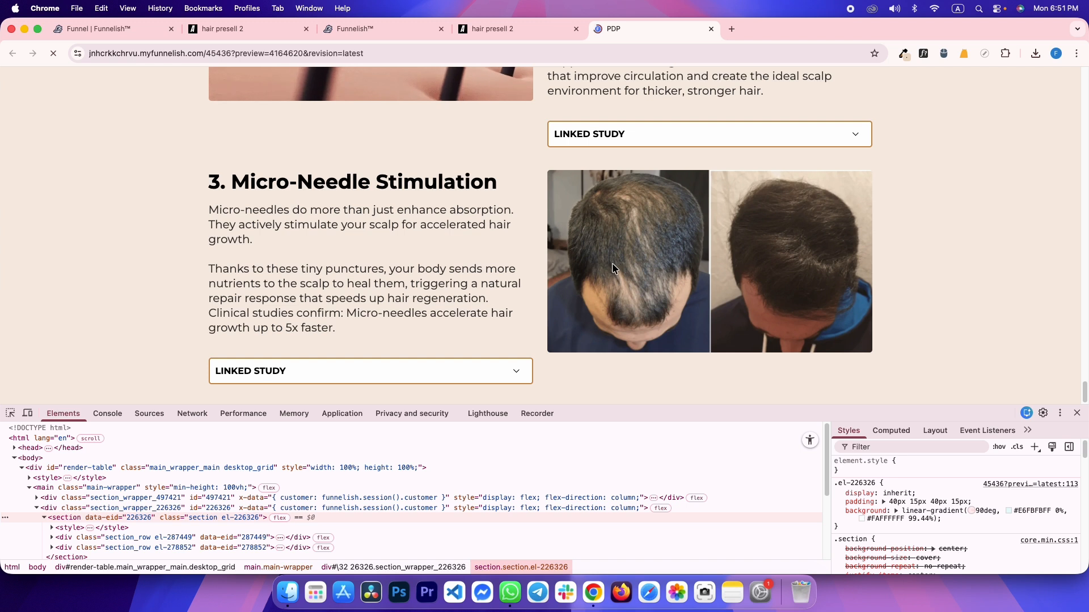
{"action": "scroll", "coordinate": [612, 263], "scroll_direction": "down", "scroll_amount": 5}
{"action": "key", "text": "ctrl+shift+Tab"}
{"action": "key", "text": "ctrl+shift+Tab"}
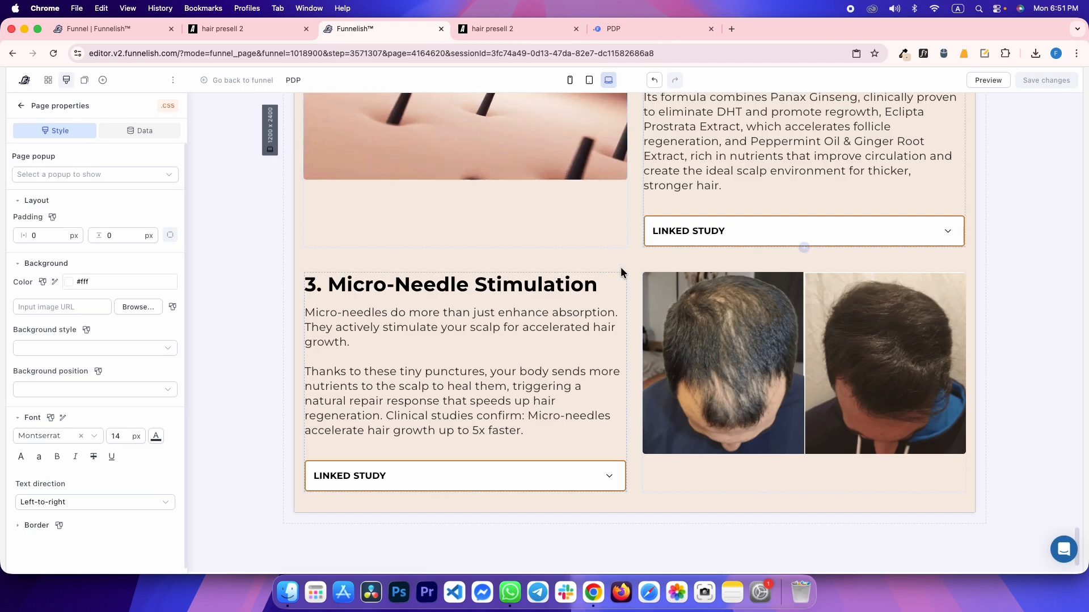
Collapse the first Linked Study accordion and reload the live preview to check it
{"action": "scroll", "coordinate": [621, 269], "scroll_direction": "up", "scroll_amount": 2}
{"action": "scroll", "coordinate": [622, 268], "scroll_direction": "up", "scroll_amount": 5}
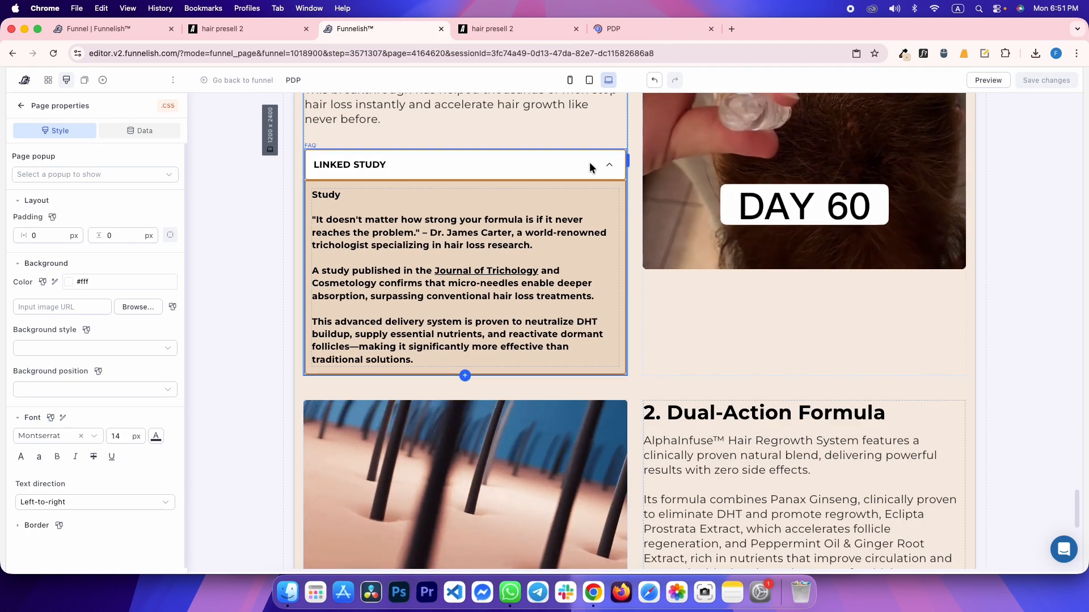
{"action": "left_click", "coordinate": [608, 163]}
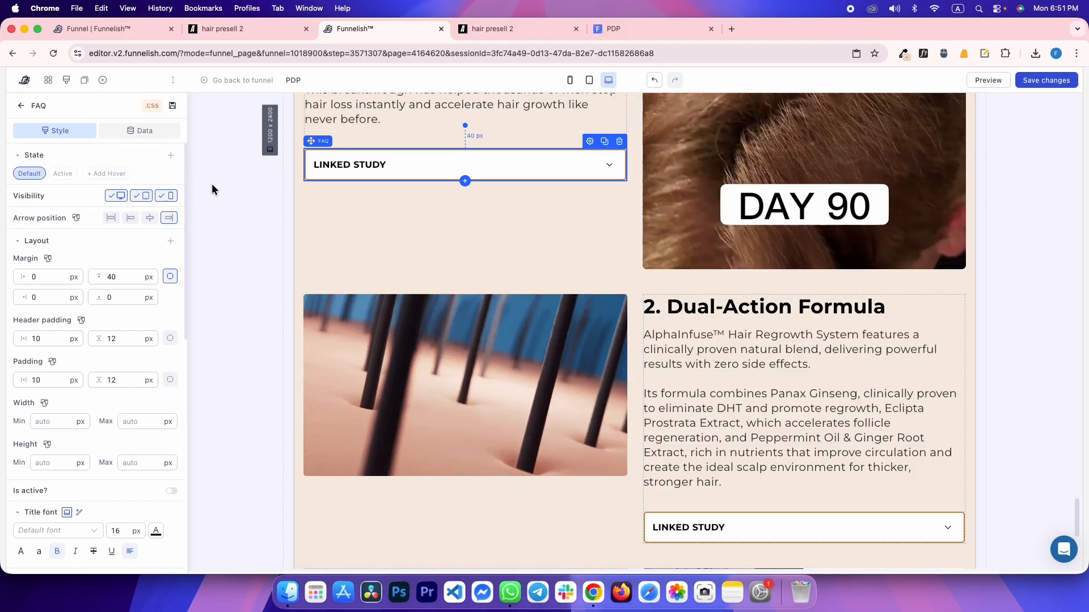
{"action": "left_click", "coordinate": [212, 187]}
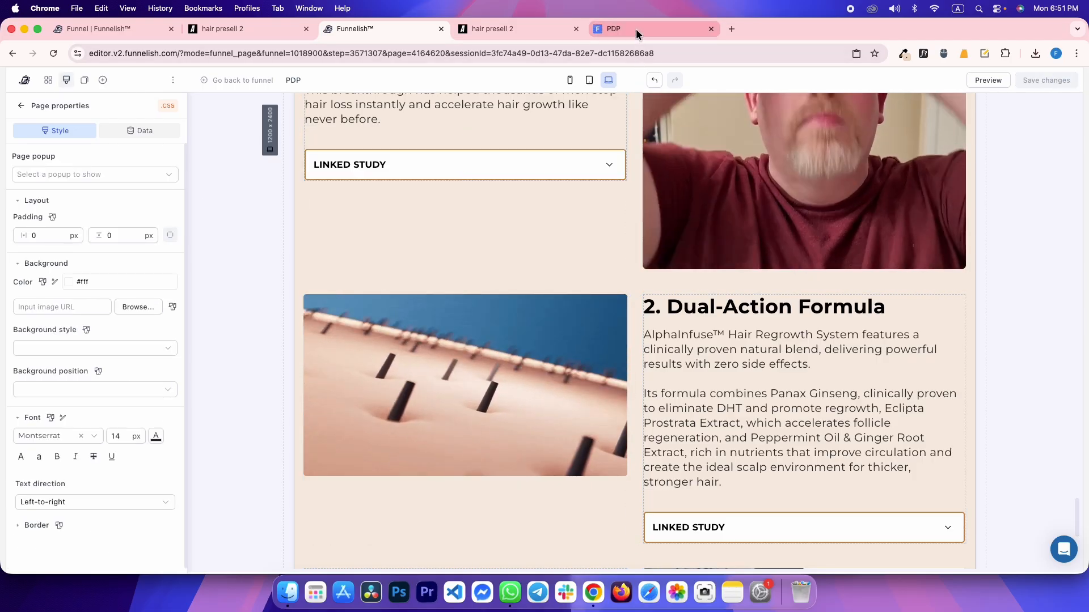
{"action": "left_click", "coordinate": [635, 29]}
{"action": "key", "text": "super+r"}
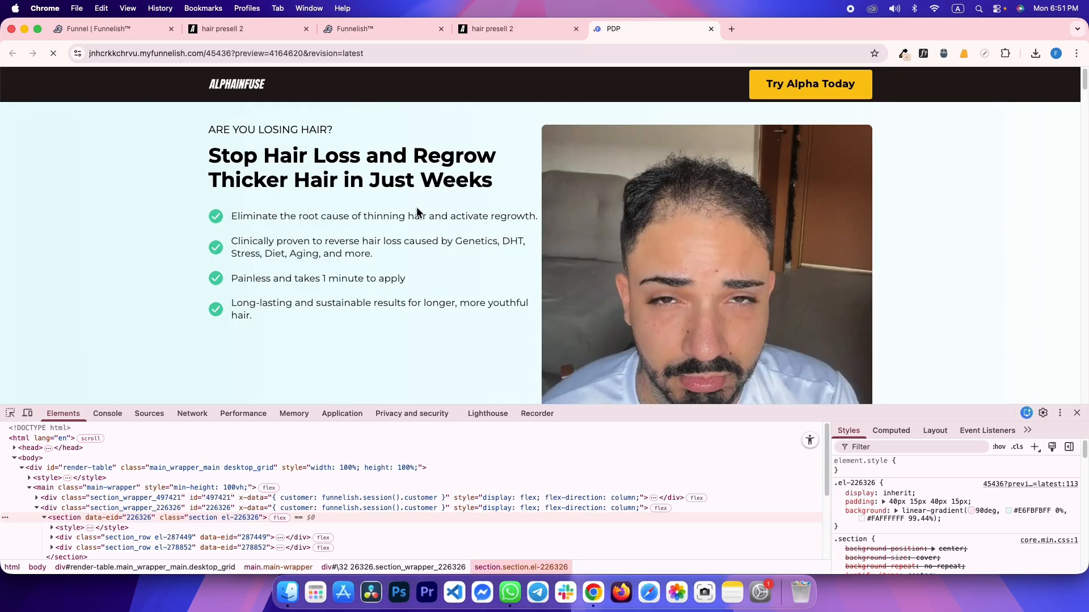
Inspect the reference's white Maximum Results section padding and box model in DevTools
{"action": "left_click", "coordinate": [527, 30]}
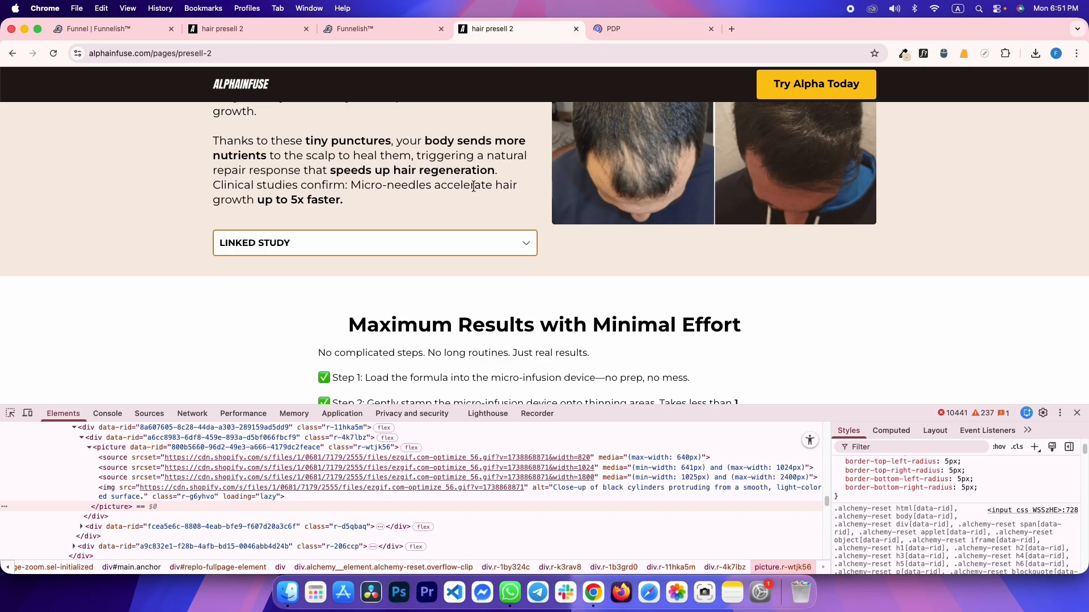
{"action": "left_click", "coordinate": [431, 179]}
{"action": "scroll", "coordinate": [368, 328], "scroll_direction": "down", "scroll_amount": 5}
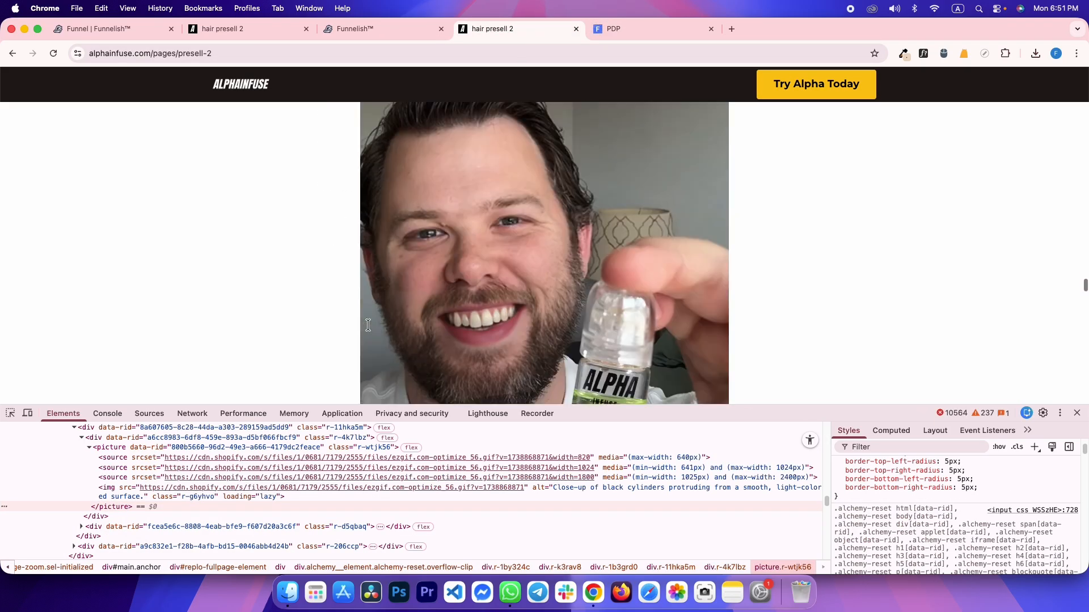
{"action": "scroll", "coordinate": [301, 236], "scroll_direction": "up", "scroll_amount": 3}
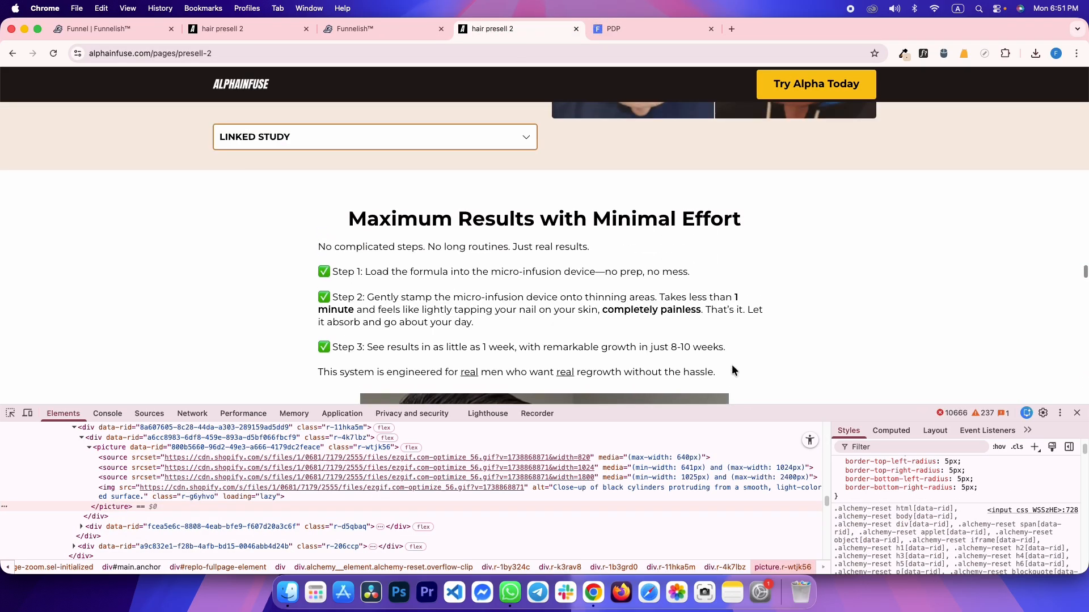
{"action": "left_click_drag", "start_coordinate": [731, 370], "coordinate": [218, 203]}
{"action": "left_click", "coordinate": [315, 231]}
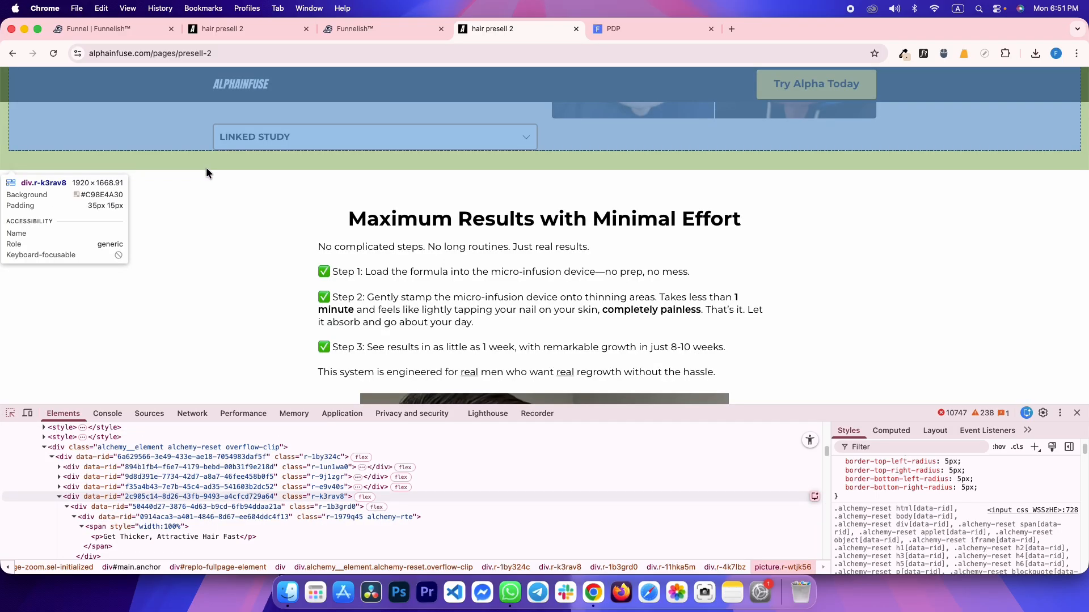
{"action": "left_click", "coordinate": [199, 193]}
{"action": "left_click", "coordinate": [890, 430]}
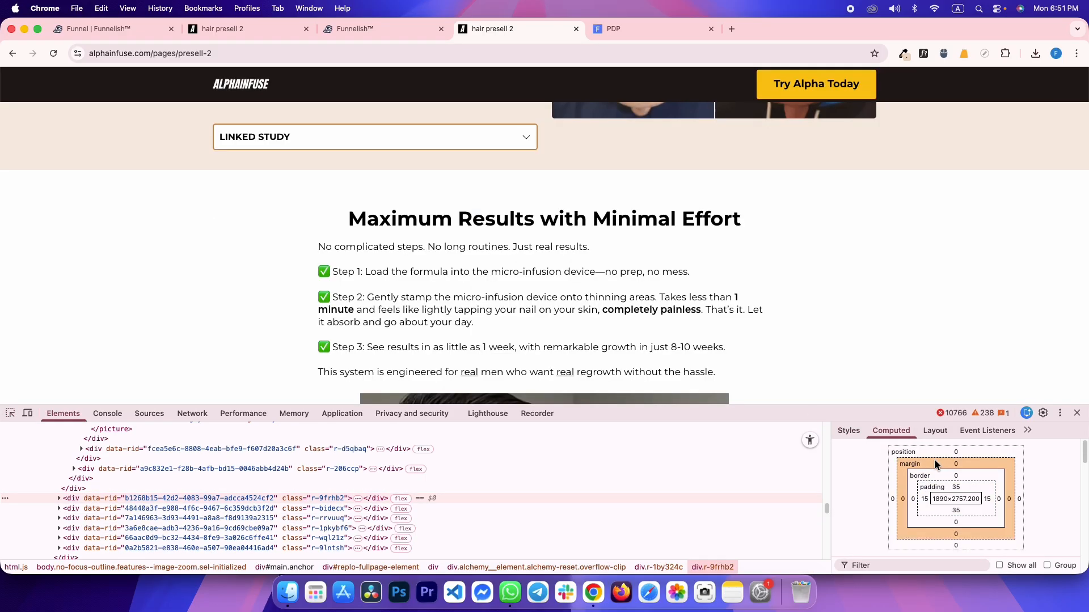
Add an empty Section from Quick add below the Micro-Needle Stimulation row
{"action": "key", "text": "ctrl+shift+Tab"}
{"action": "scroll", "coordinate": [419, 261], "scroll_direction": "down", "scroll_amount": 5}
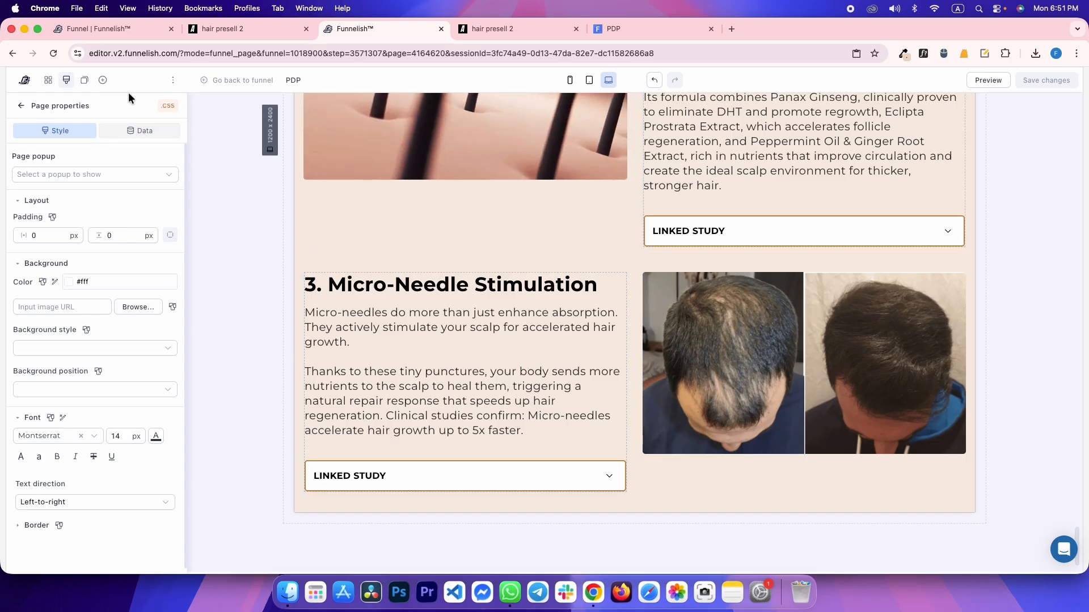
{"action": "left_click", "coordinate": [103, 80]}
{"action": "left_click_drag", "start_coordinate": [221, 375], "coordinate": [462, 496]}
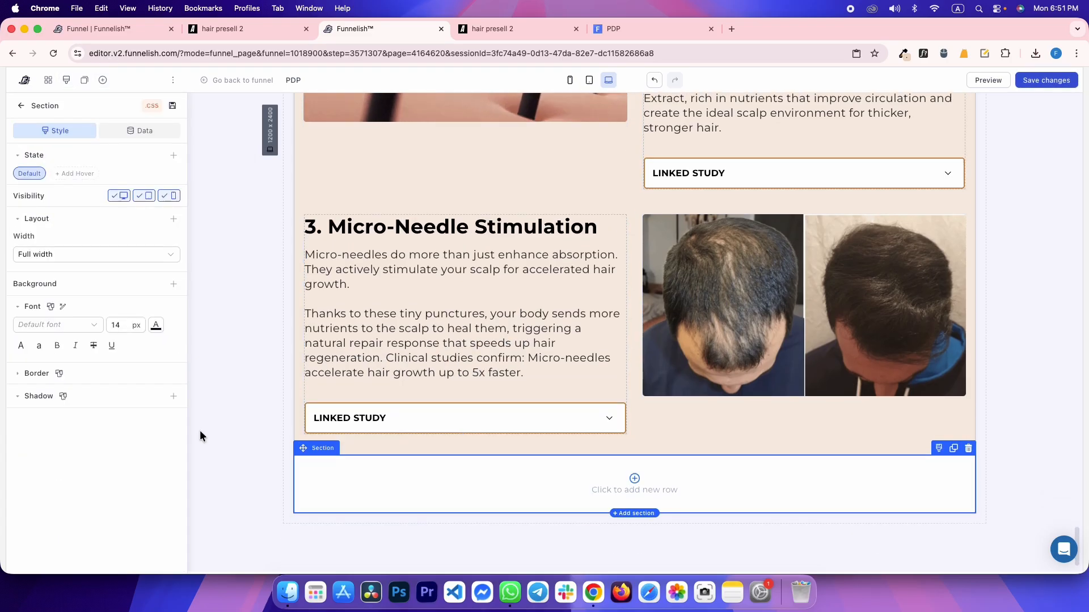
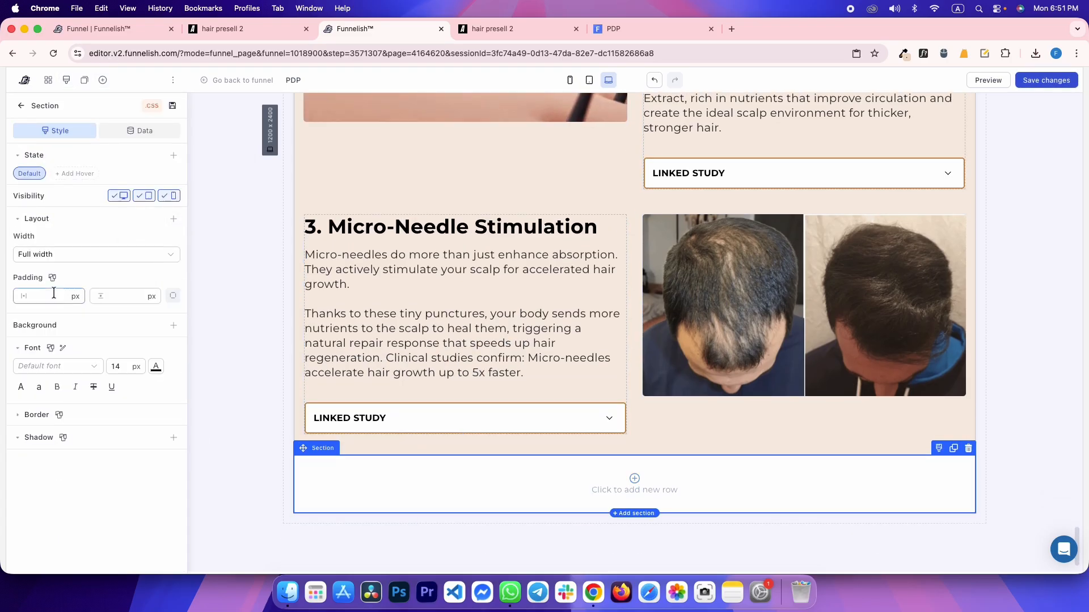
Give the new bottom section 15 px horizontal and 35 px vertical padding
{"action": "left_click", "coordinate": [54, 293]}
{"action": "key", "text": "ctrl+Tab"}
{"action": "key", "text": "ctrl+shift+Tab"}
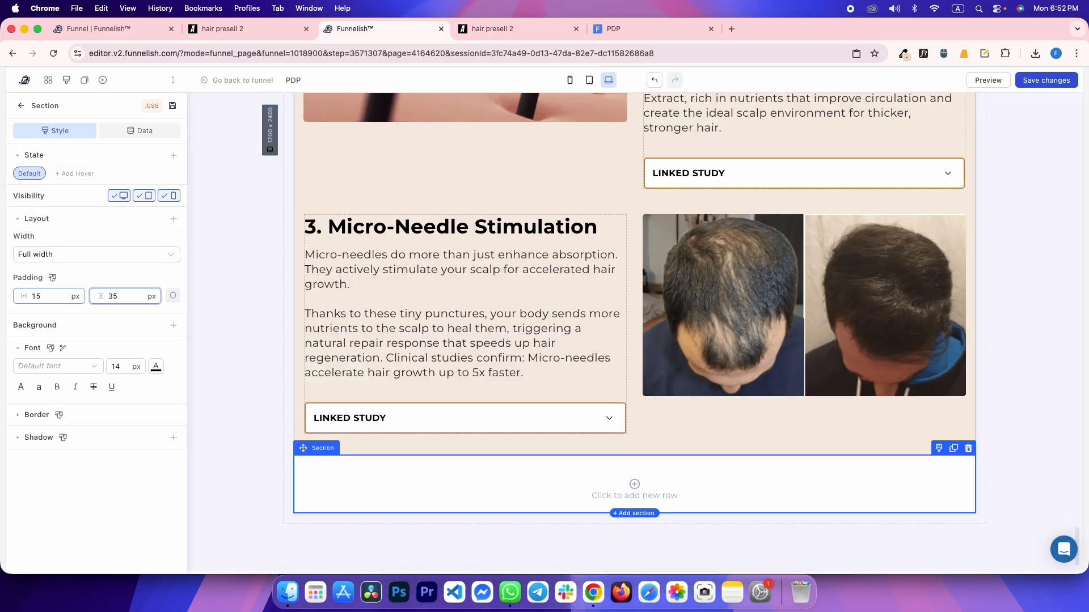
Inspect the reference heading's font styling in DevTools, then start adding a row to the section
{"action": "key", "text": "ctrl+Tab"}
{"action": "left_click_drag", "start_coordinate": [388, 219], "coordinate": [614, 214]}
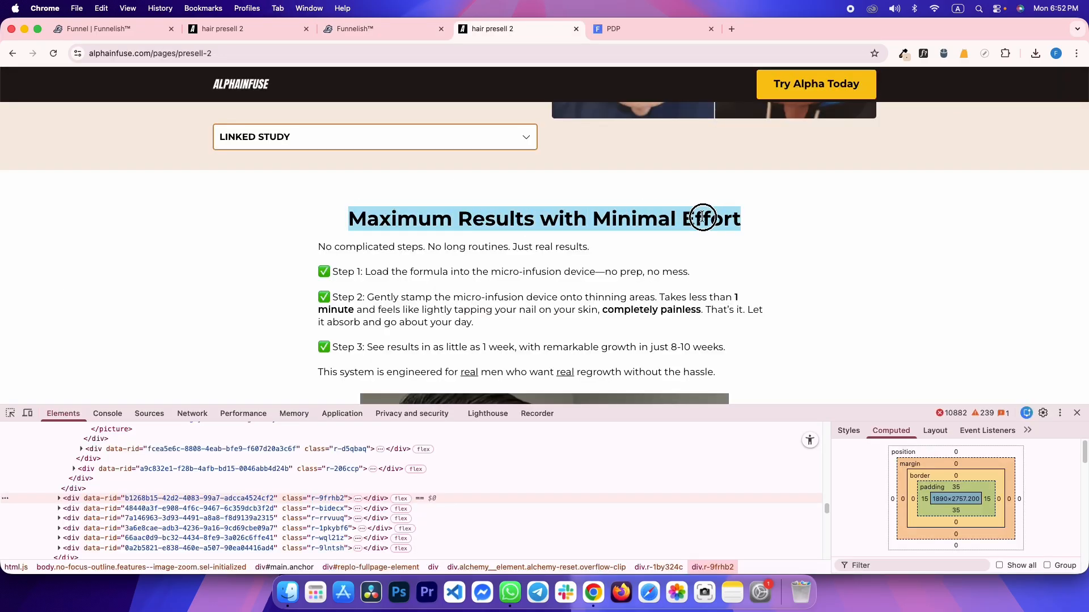
{"action": "left_click", "coordinate": [390, 265]}
{"action": "left_click", "coordinate": [9, 413]}
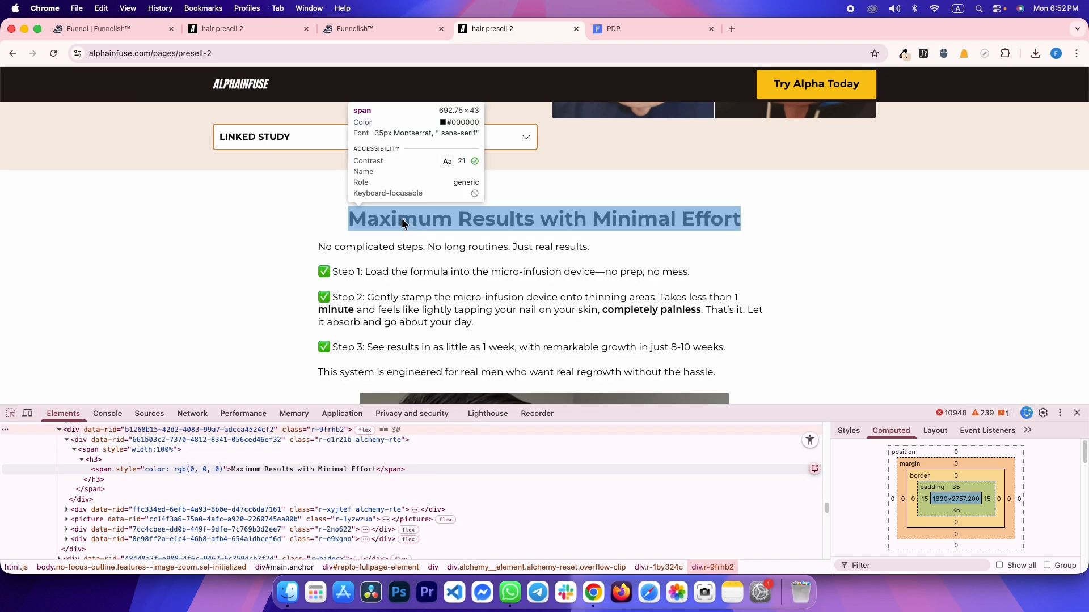
{"action": "key", "text": "ctrl+shift+Tab"}
{"action": "left_click", "coordinate": [583, 485]}
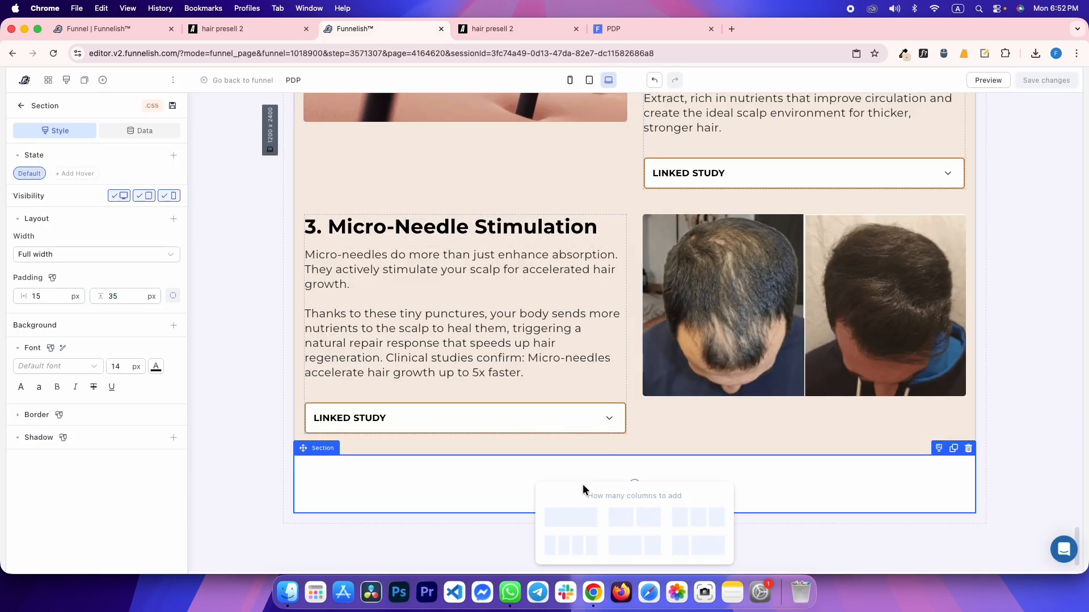
Add a one-column row and move a copy of the '1. Advanced Delivery System' heading into it
{"action": "left_click", "coordinate": [566, 517]}
{"action": "scroll", "coordinate": [699, 364], "scroll_direction": "up", "scroll_amount": 5}
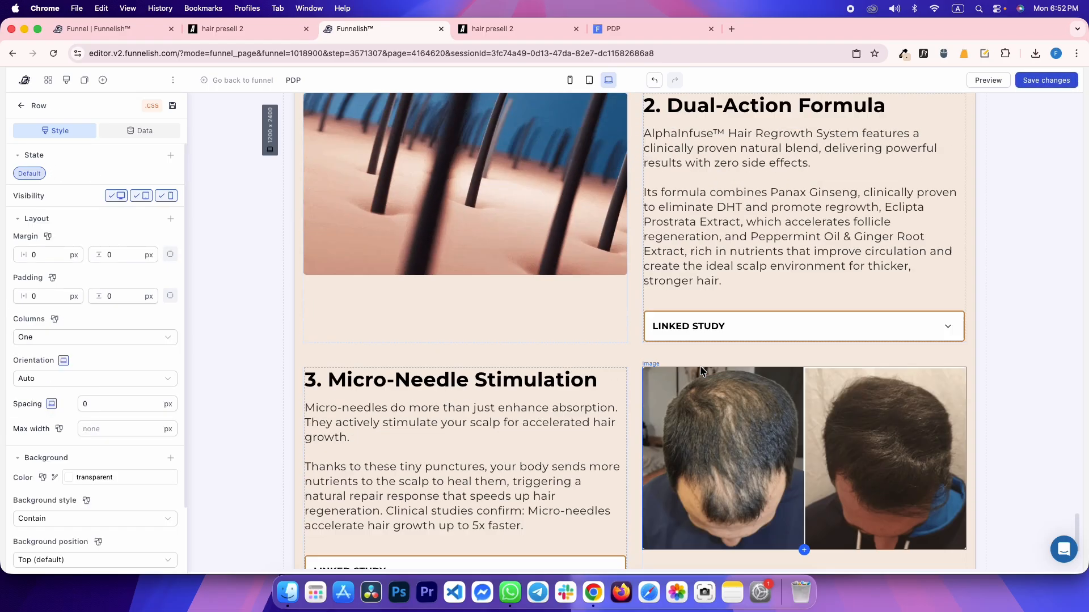
{"action": "scroll", "coordinate": [698, 364], "scroll_direction": "up", "scroll_amount": 10}
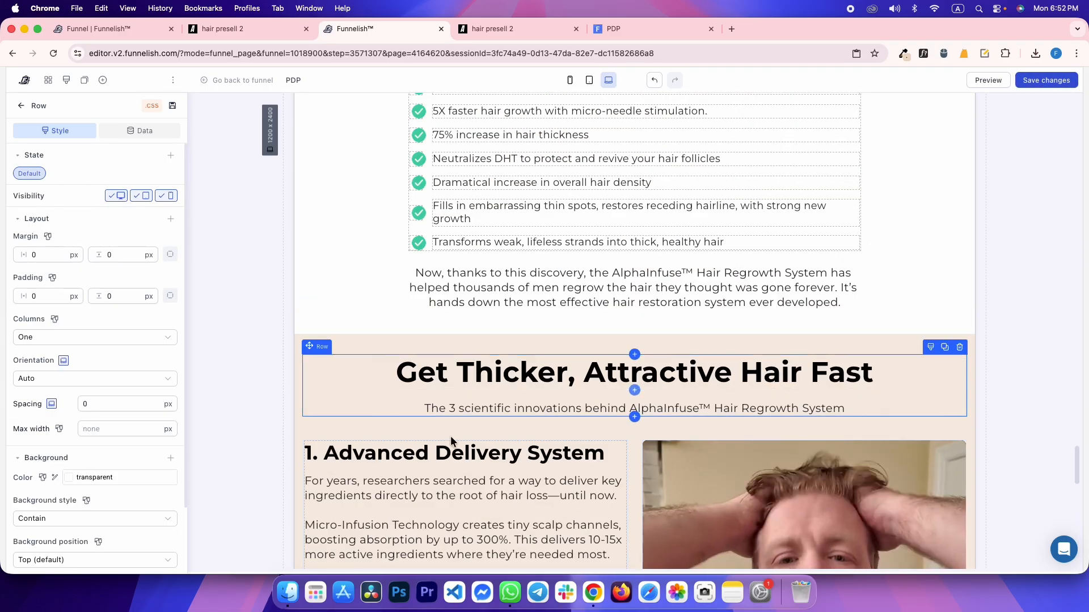
{"action": "left_click", "coordinate": [437, 456]}
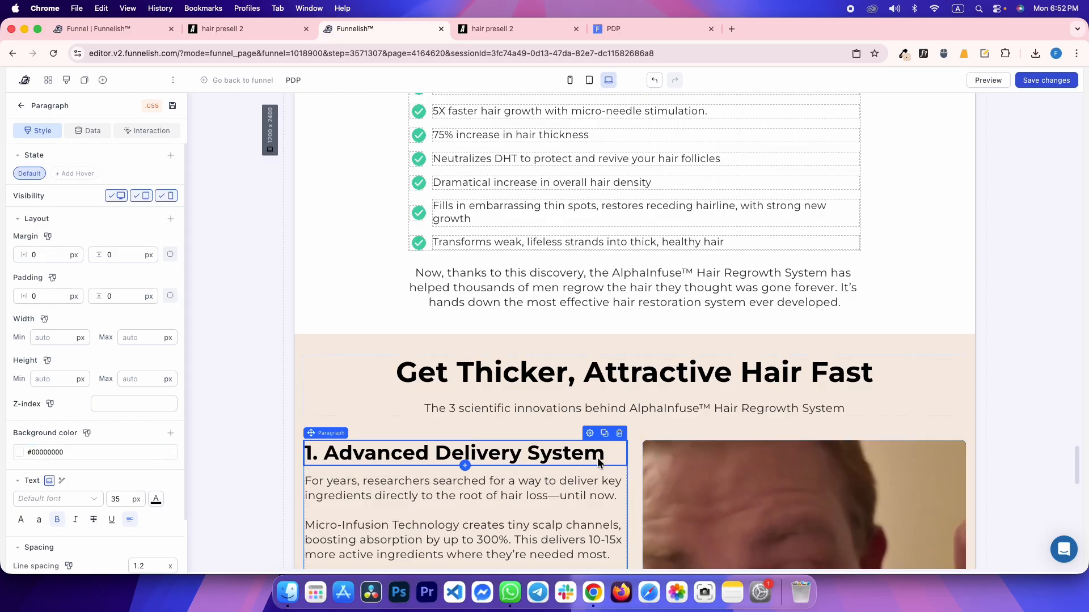
{"action": "left_click", "coordinate": [605, 433]}
{"action": "left_click_drag", "start_coordinate": [519, 483], "coordinate": [557, 491]}
{"action": "left_click", "coordinate": [557, 491]}
{"action": "scroll", "coordinate": [451, 374], "scroll_direction": "up", "scroll_amount": 12}
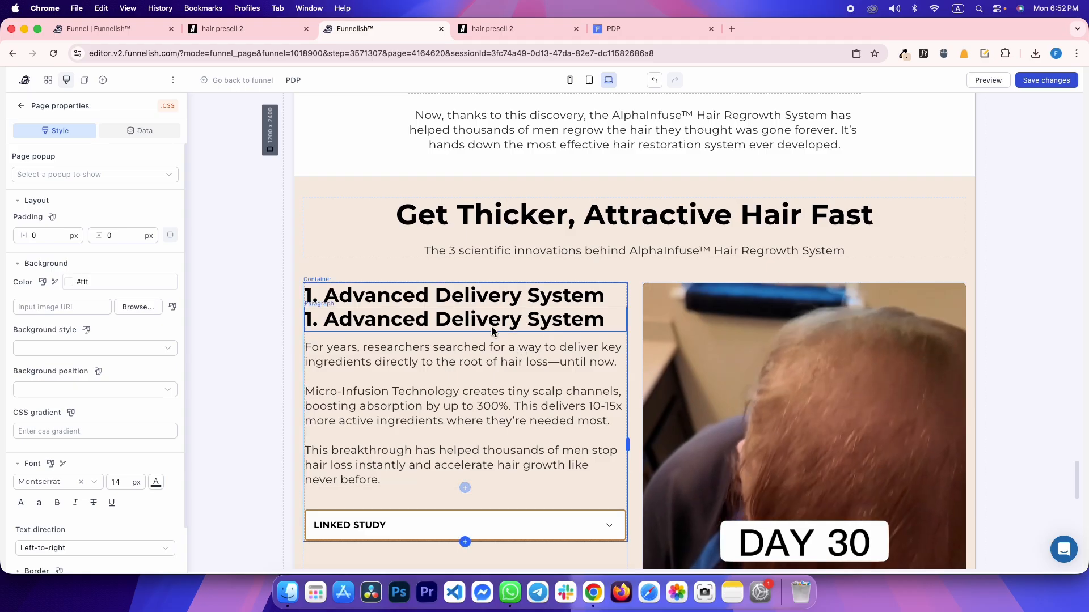
{"action": "left_click_drag", "start_coordinate": [491, 331], "coordinate": [708, 481]}
Replace the copy's text with 'Maximum Results with Minimal Effort' and centre it
{"action": "double_click", "coordinate": [564, 481]}
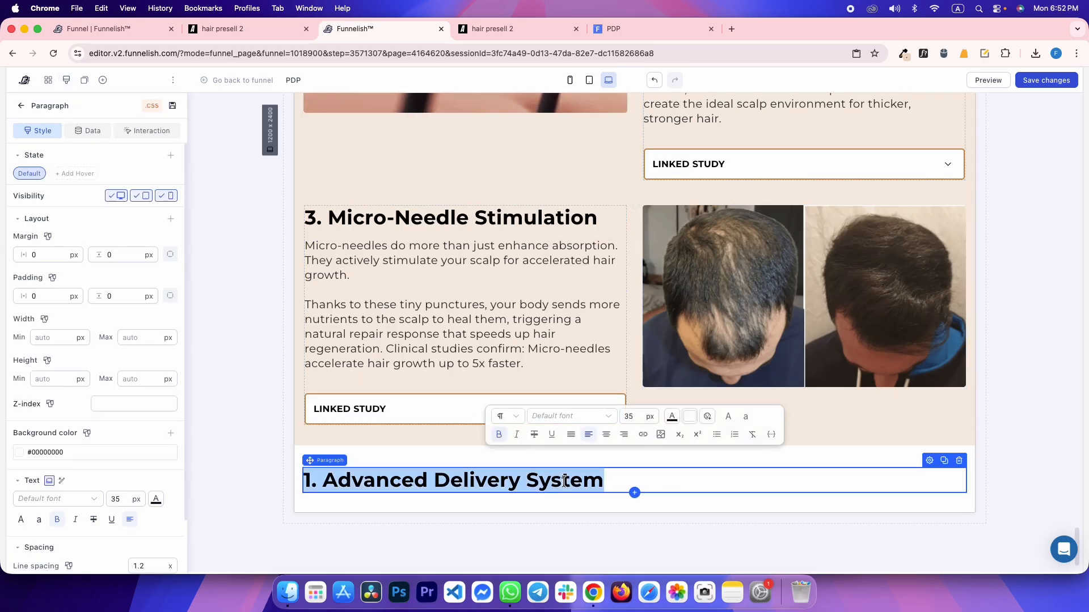
{"action": "type", "text": "Maximum Results with Minimal Effort"}
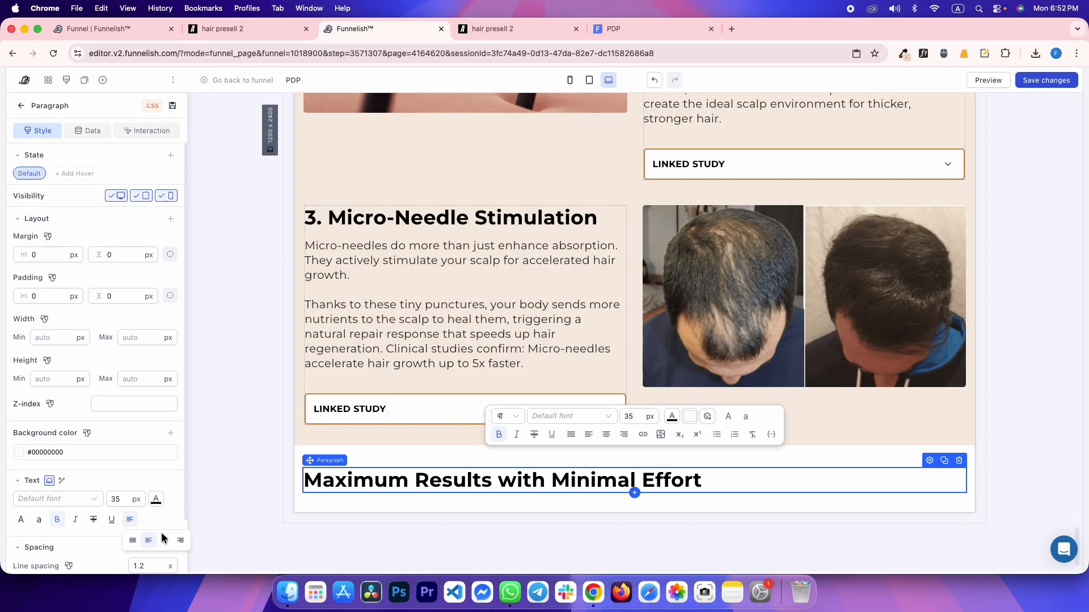
{"action": "left_click", "coordinate": [165, 540]}
{"action": "left_click", "coordinate": [250, 319]}
Inspect the reference's 'No complicated steps' text and its container in DevTools
{"action": "key", "text": "ctrl+Tab"}
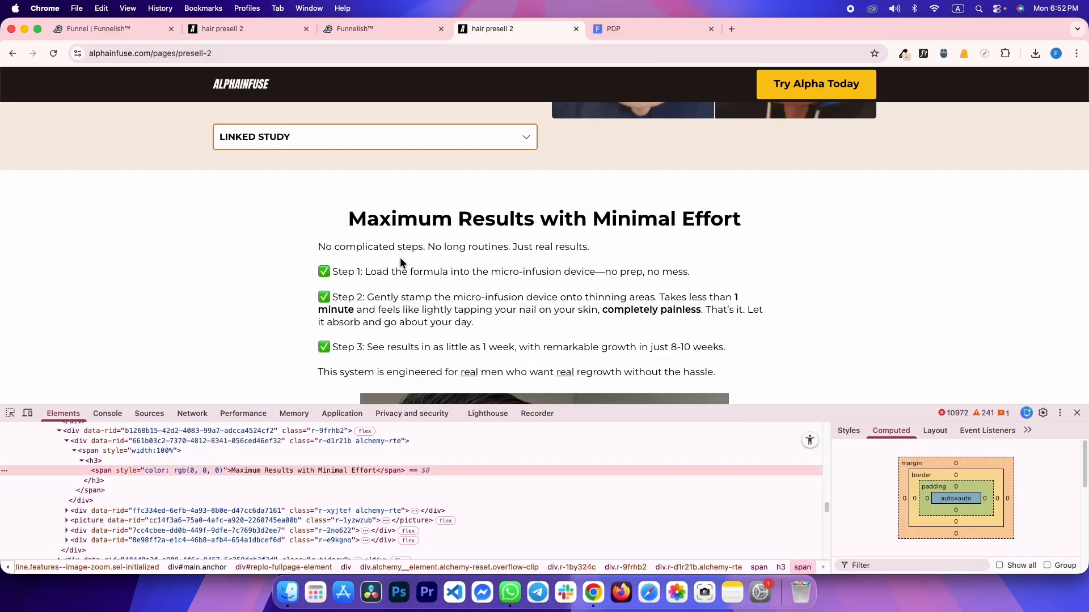
{"action": "left_click_drag", "start_coordinate": [714, 372], "coordinate": [321, 246]}
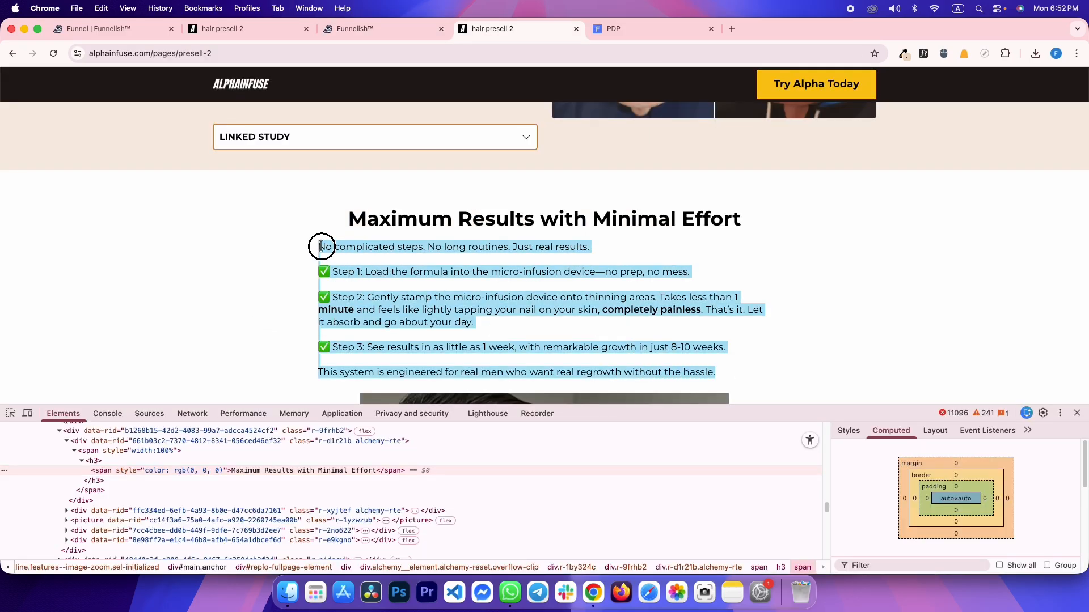
{"action": "left_click", "coordinate": [350, 248]}
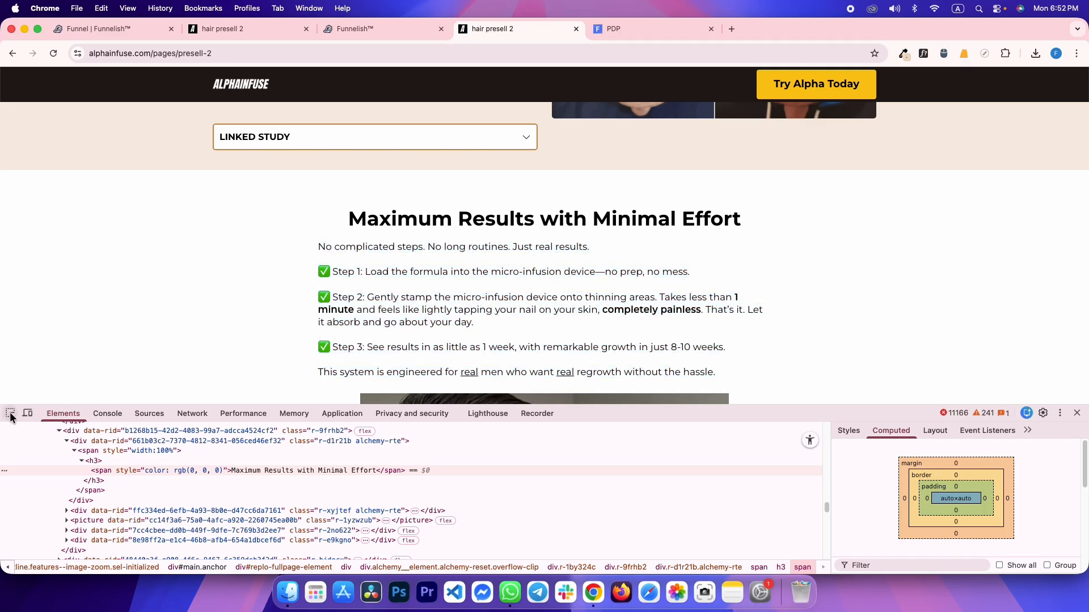
{"action": "left_click", "coordinate": [10, 415]}
{"action": "left_click", "coordinate": [372, 245]}
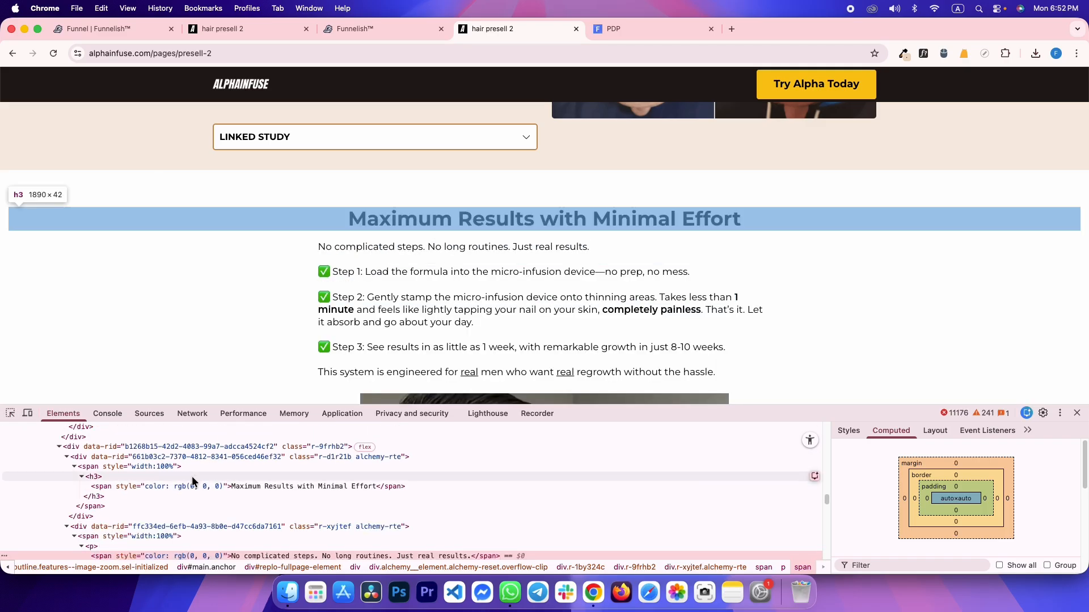
{"action": "left_click", "coordinate": [178, 529]}
{"action": "key", "text": "ctrl+shift+Tab"}
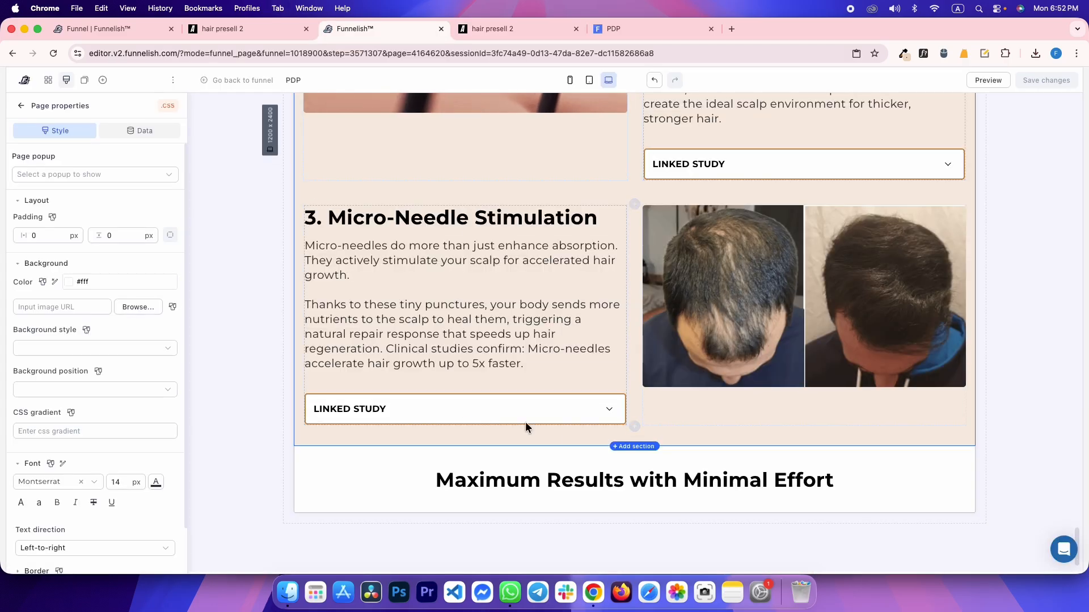
Move a body paragraph under the heading and paste the reference steps copy into it
{"action": "left_click", "coordinate": [567, 262]}
{"action": "left_click_drag", "start_coordinate": [587, 262], "coordinate": [478, 409]}
{"action": "left_click", "coordinate": [431, 443]}
{"action": "key", "text": "super+a"}
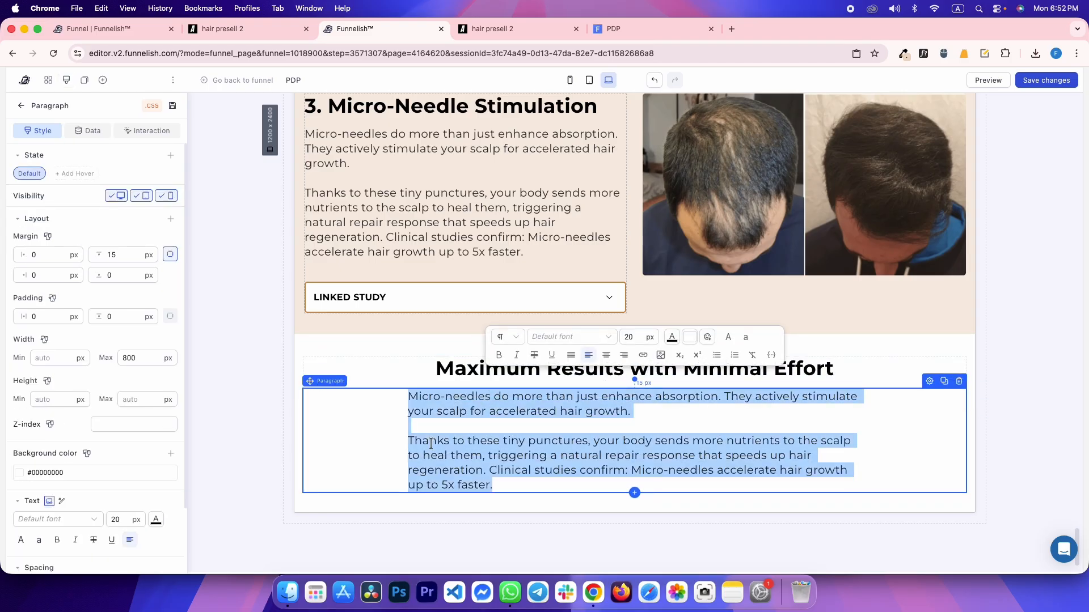
{"action": "type", "text": "No complicated steps. No long routines. Just real results. ✅ Step 1: Load the formula into the micro-infusion device—no prep, no mess. ✅ Step 2: Gently stamp the micro-infusion device onto thinning areas. Takes less than 1 minute and feels like lightly tapping your nail on your skin, completely painless. That’s it. Let it absorb and go about your day. ✅ Step 3: See results in as little as 1 week, with remarkable growth in just 8-10 weeks. This system is engineered for real men who want real regrowth without the hassle."}
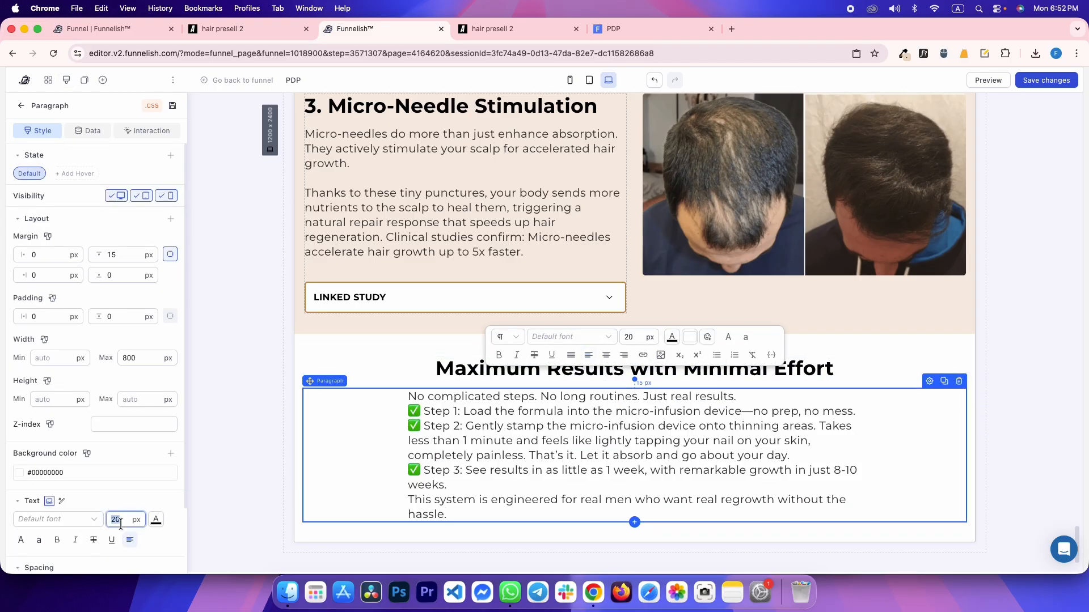
Add blank lines after the intro sentence, Step 1 and Step 2
{"action": "key", "text": "ctrl+Tab"}
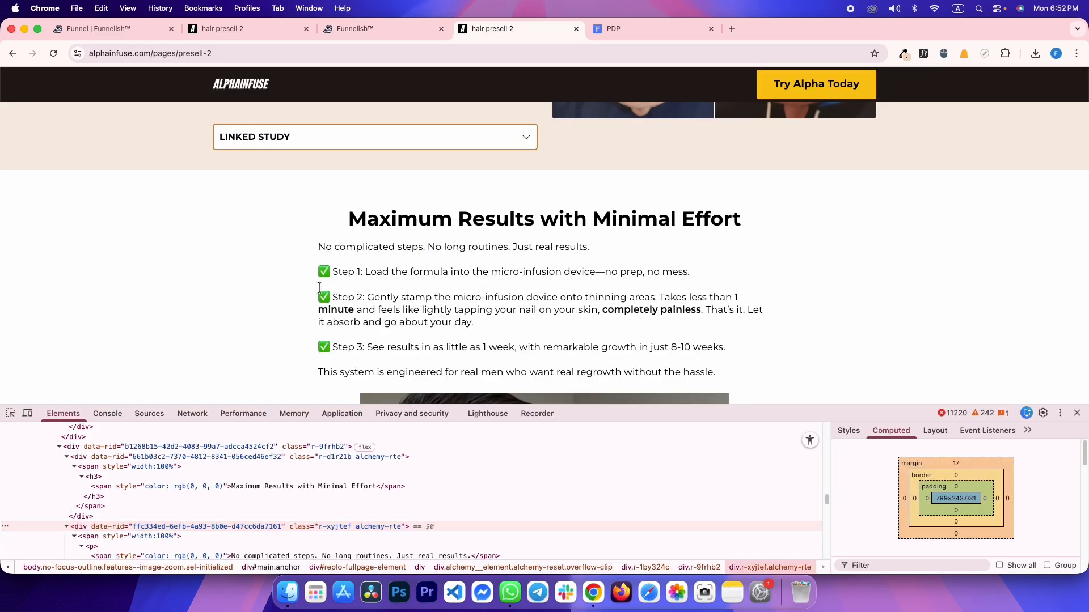
{"action": "key", "text": "ctrl+shift+Tab"}
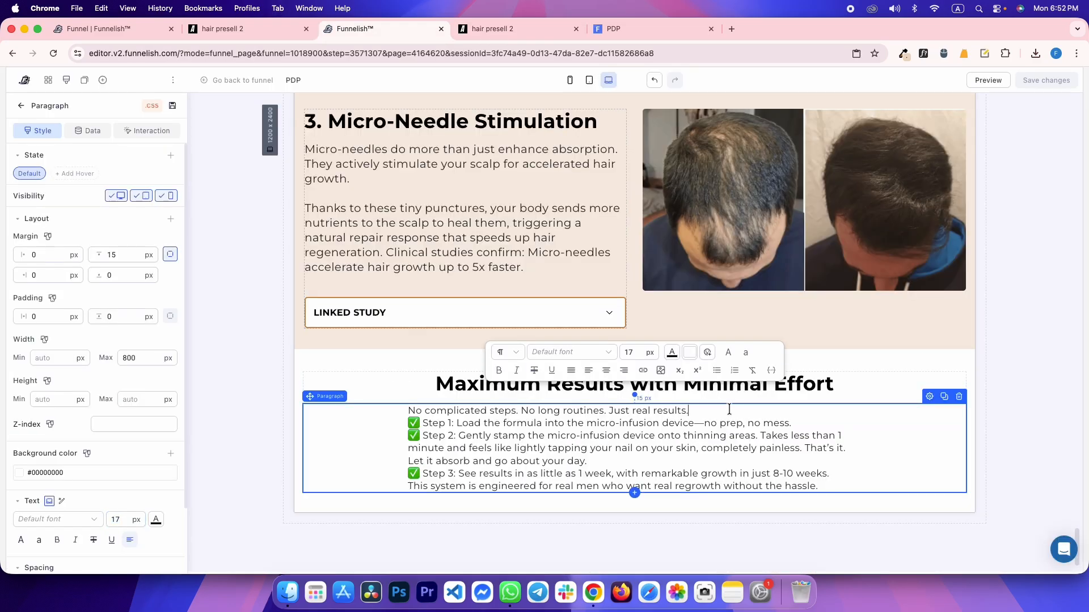
{"action": "left_click", "coordinate": [727, 410]}
{"action": "key", "text": "Return"}
{"action": "left_click", "coordinate": [807, 435]}
{"action": "key", "text": "Return"}
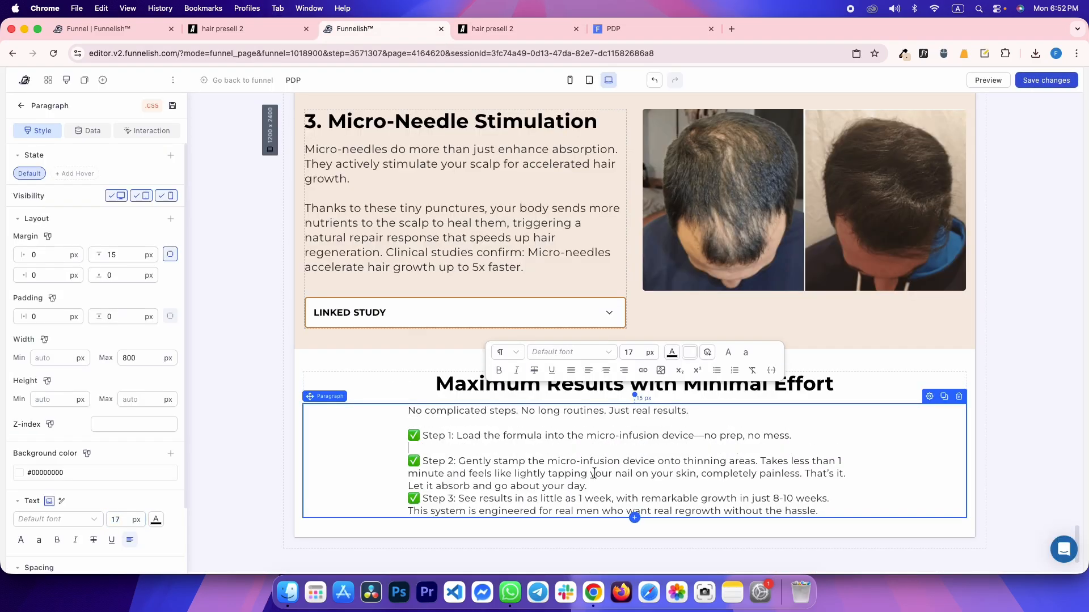
{"action": "left_click", "coordinate": [594, 483]}
{"action": "key", "text": "Return"}
{"action": "left_click", "coordinate": [217, 291]}
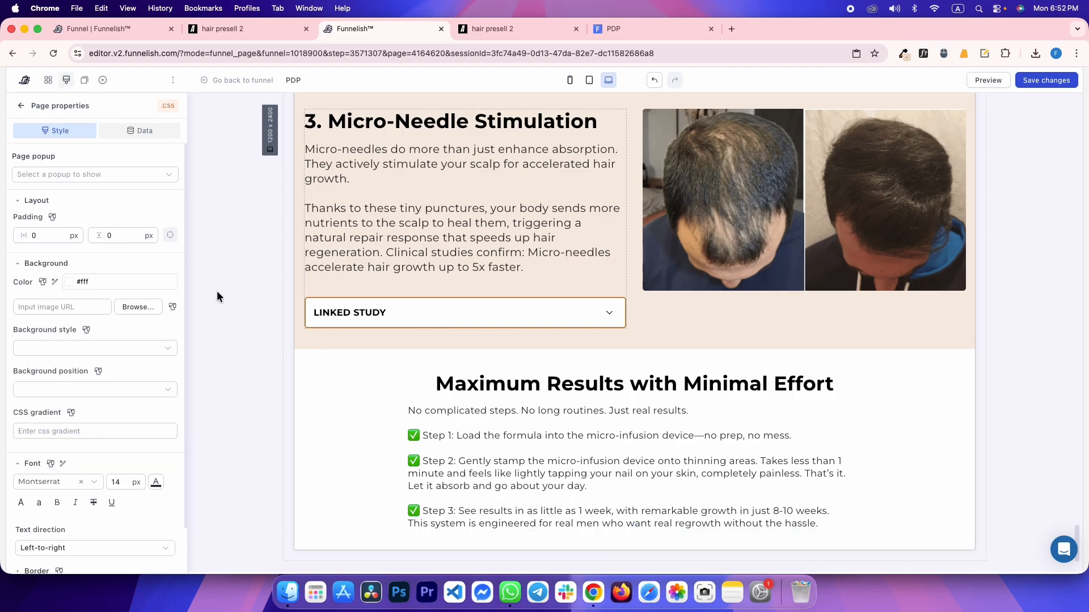
Set the steps paragraph to 17 px after checking the reference container's spacing and margins
{"action": "key", "text": "ctrl+Tab"}
{"action": "left_click", "coordinate": [168, 527]}
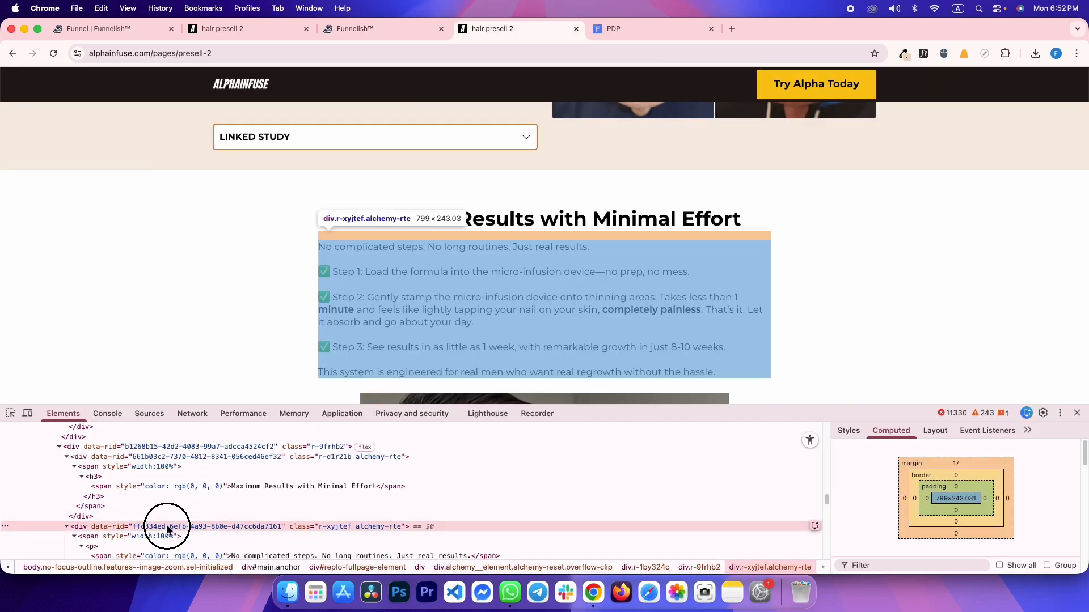
{"action": "key", "text": "ctrl+shift+Tab"}
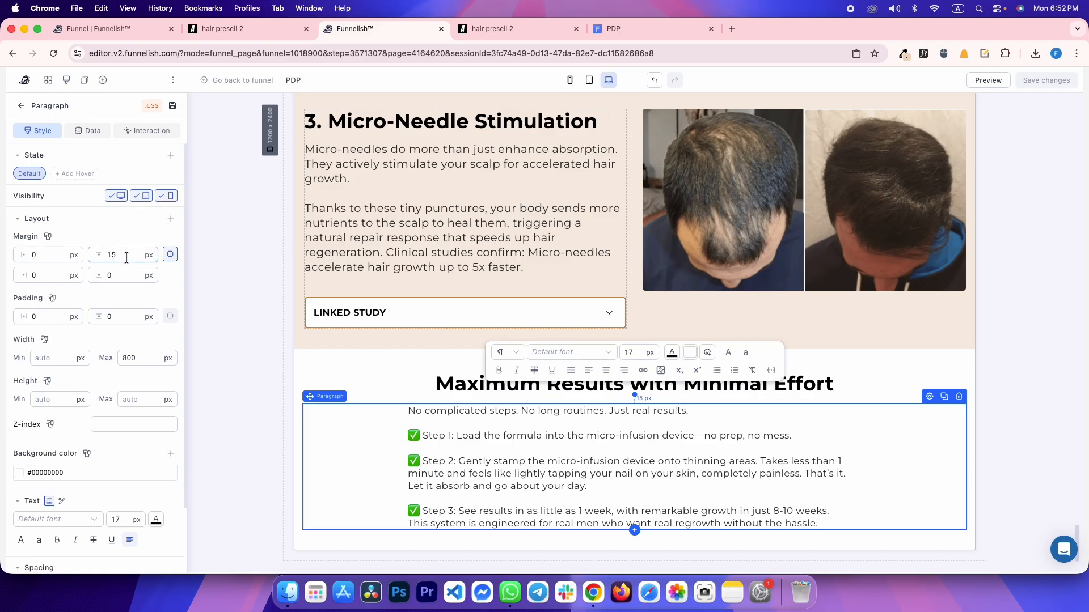
{"action": "type", "text": "17"}
{"action": "key", "text": "ctrl+Tab"}
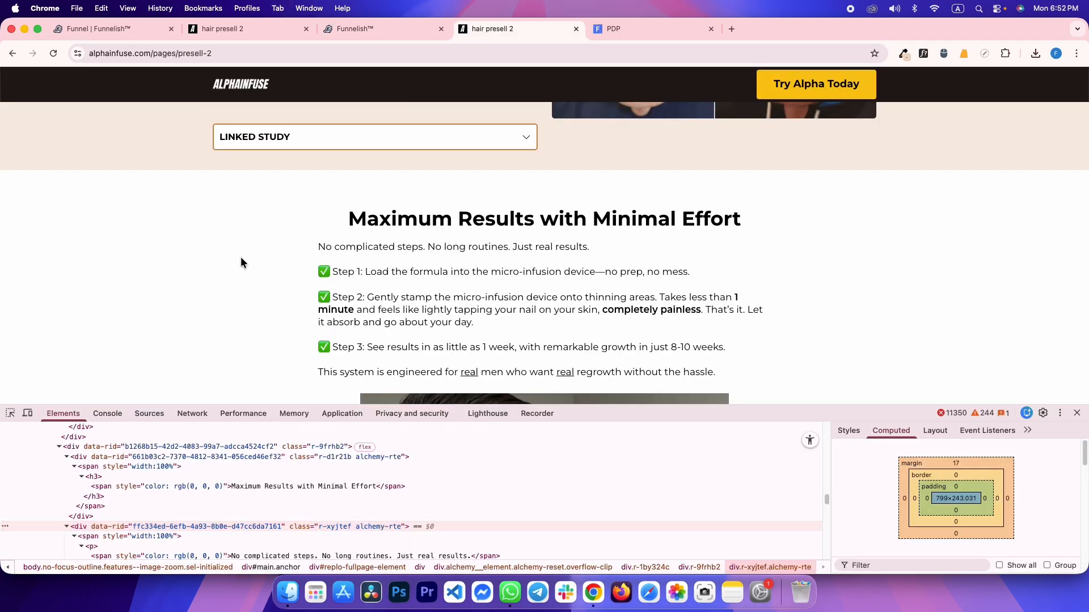
{"action": "left_click", "coordinate": [124, 453]}
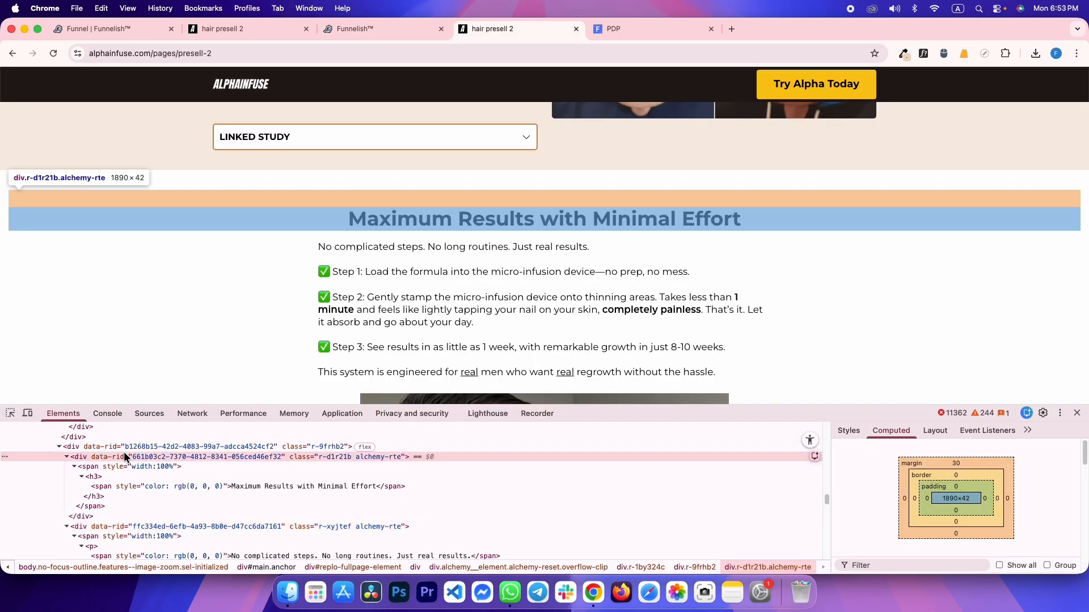
{"action": "key", "text": "ctrl+shift+Tab"}
{"action": "left_click", "coordinate": [392, 390]}
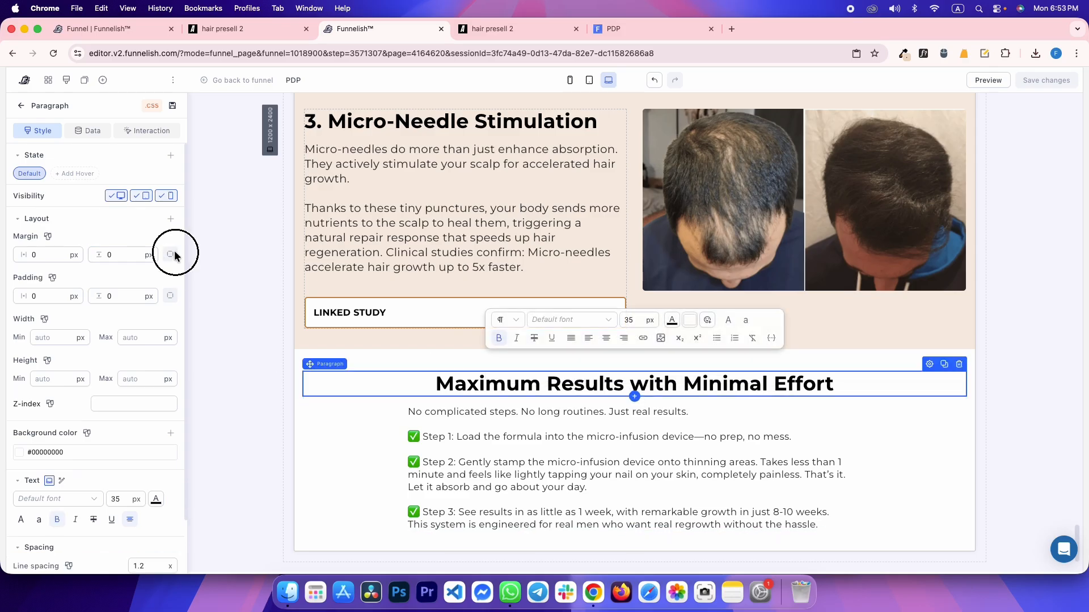
Give the Maximum Results heading a 30 px per-side margin and check the PDP preview
{"action": "left_click", "coordinate": [170, 255]}
{"action": "type", "text": "30"}
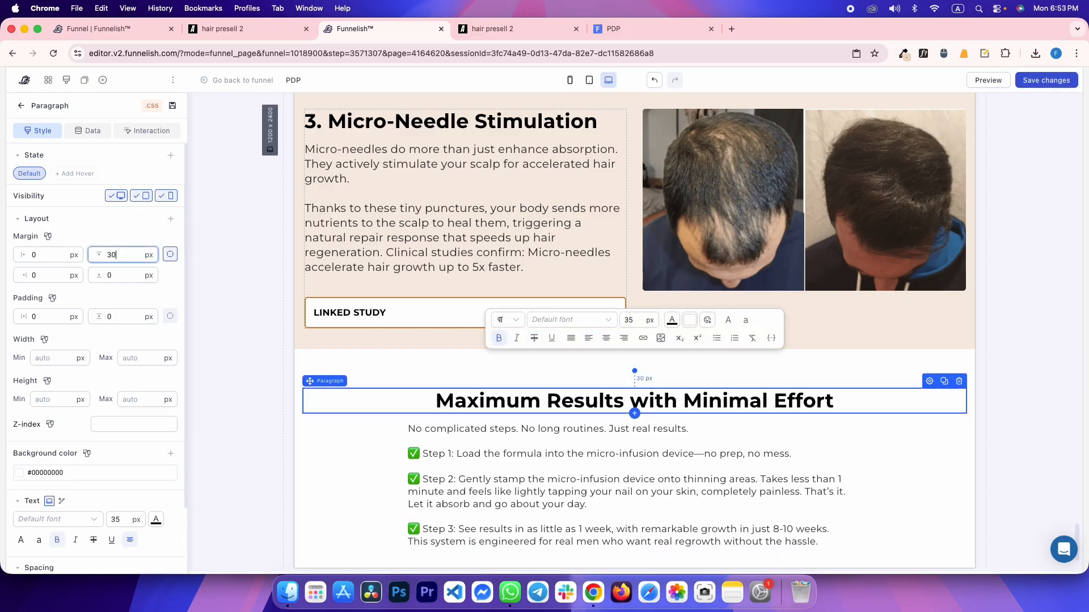
{"action": "key", "text": "ctrl+Tab"}
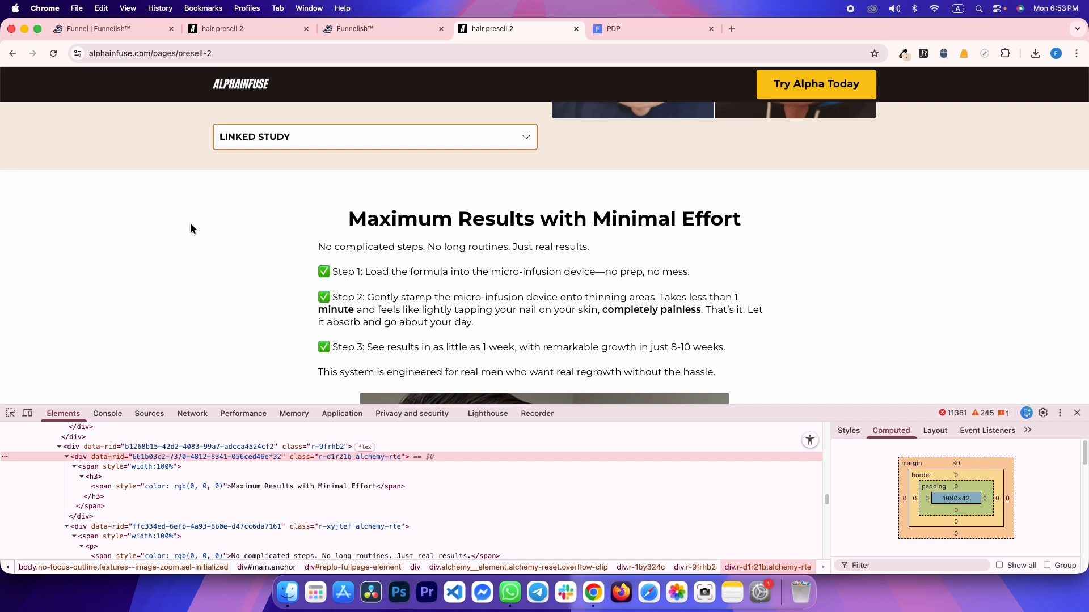
{"action": "key", "text": "ctrl+Tab"}
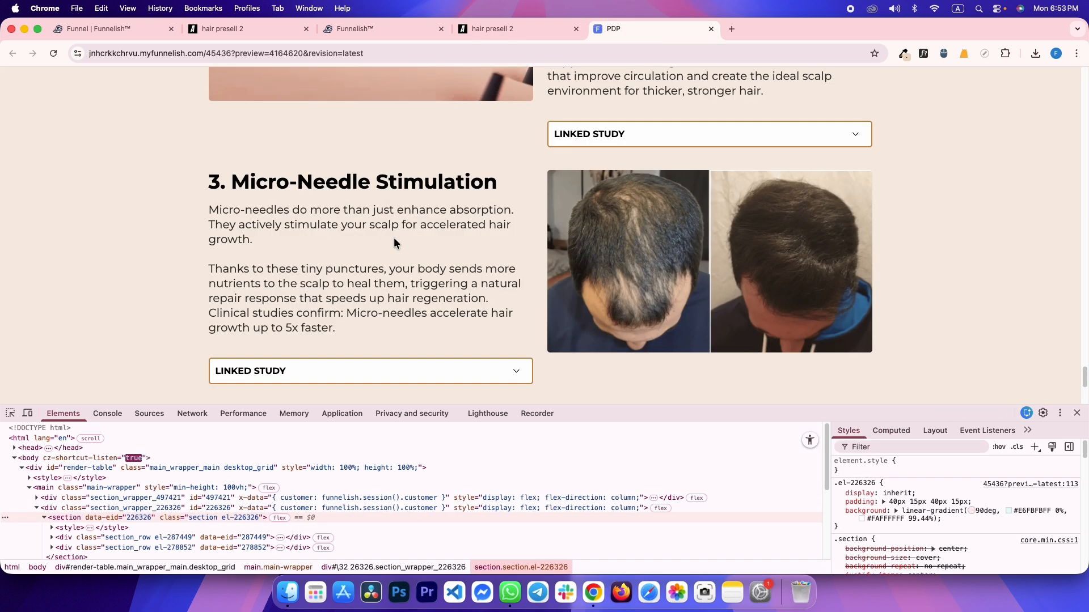
{"action": "scroll", "coordinate": [395, 242], "scroll_direction": "down", "scroll_amount": 4}
{"action": "key", "text": "ctrl+shift+Tab"}
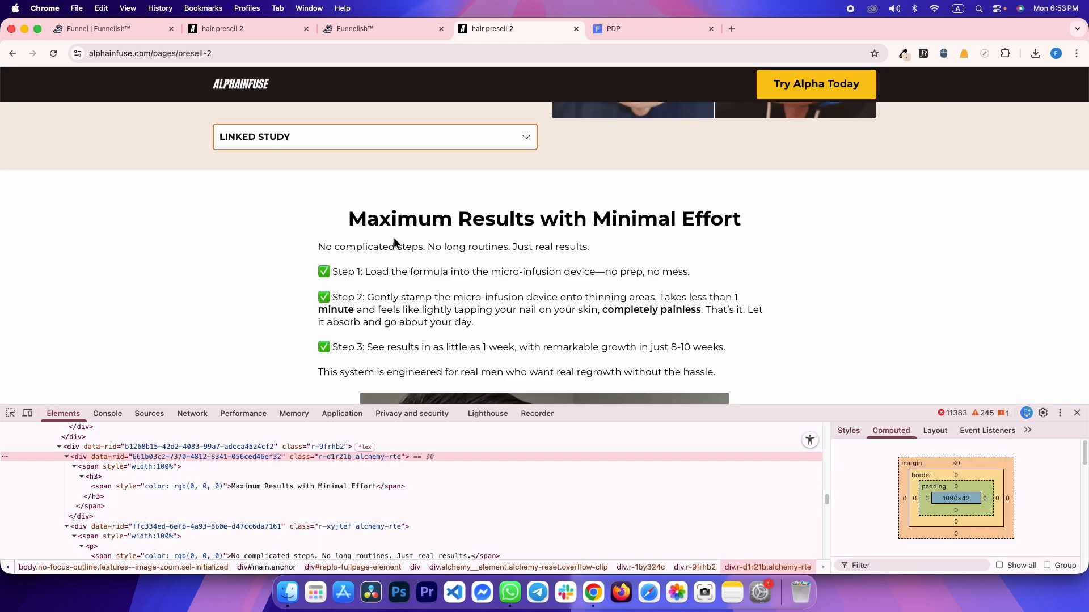
{"action": "key", "text": "ctrl+Tab"}
{"action": "key", "text": "ctrl+shift+Tab"}
Inspect the CSS of the reference 'No complicated steps' paragraph container and compare it with the editor paragraph
{"action": "left_click", "coordinate": [11, 413]}
{"action": "left_click", "coordinate": [391, 247]}
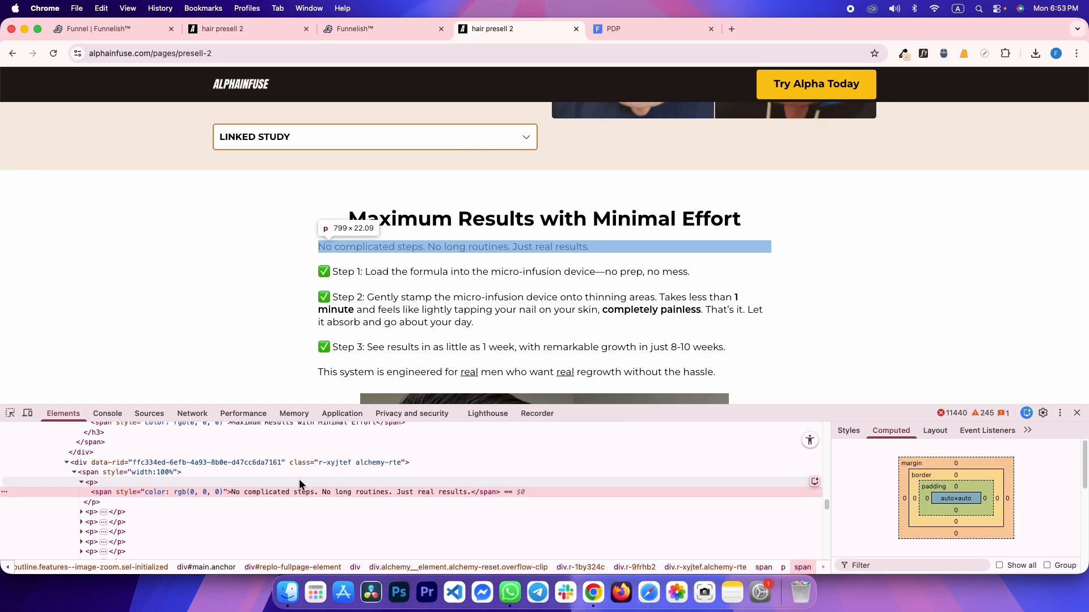
{"action": "left_click", "coordinate": [295, 463]}
{"action": "left_click", "coordinate": [849, 431]}
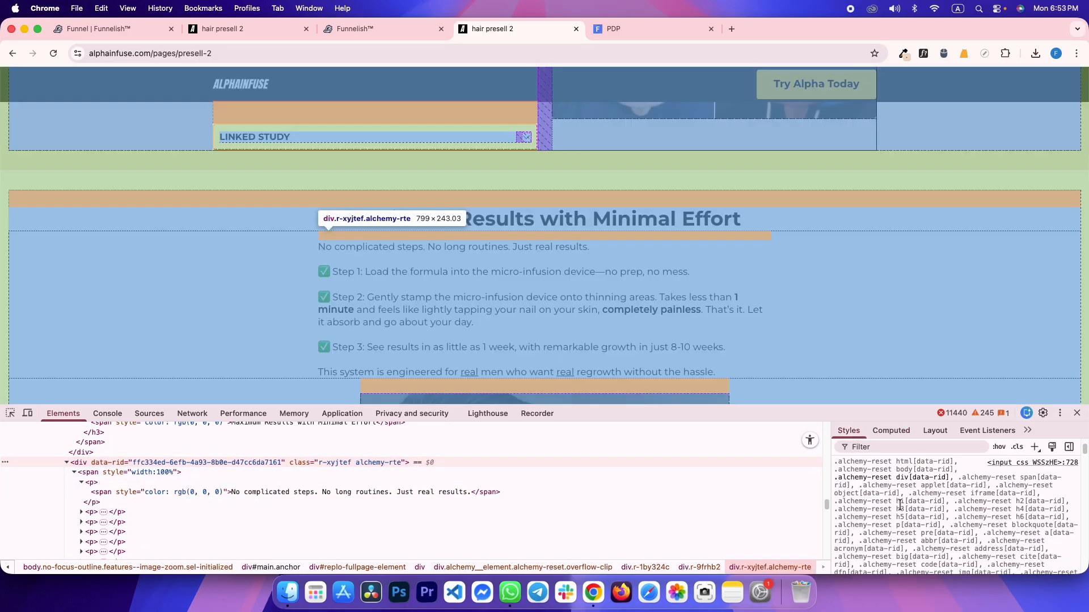
{"action": "key", "text": "ctrl+shift+Tab"}
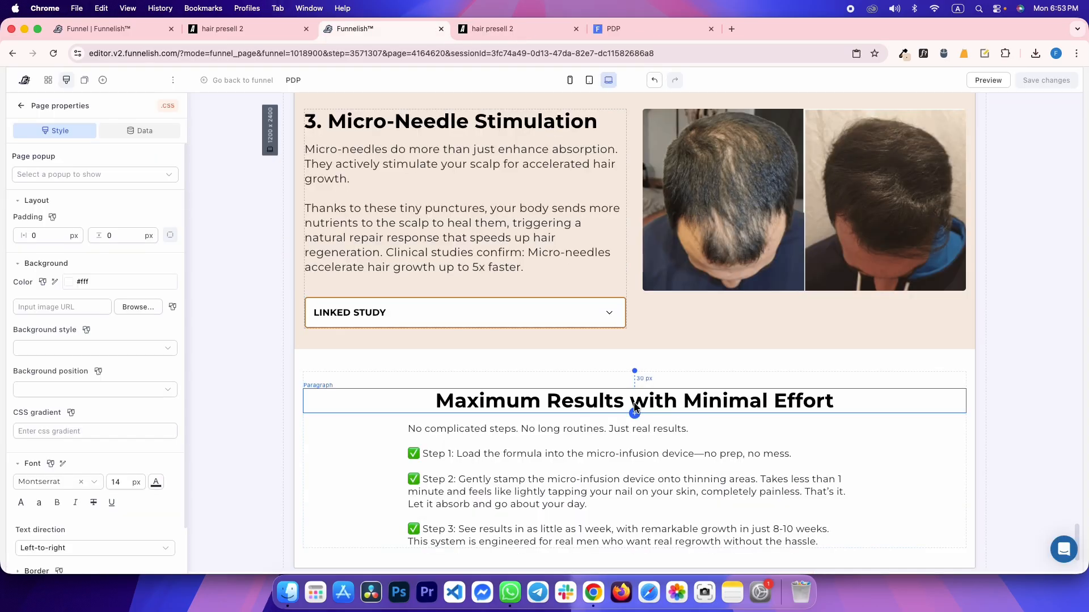
{"action": "left_click", "coordinate": [554, 453]}
{"action": "scroll", "coordinate": [138, 544], "scroll_direction": "down", "scroll_amount": 5}
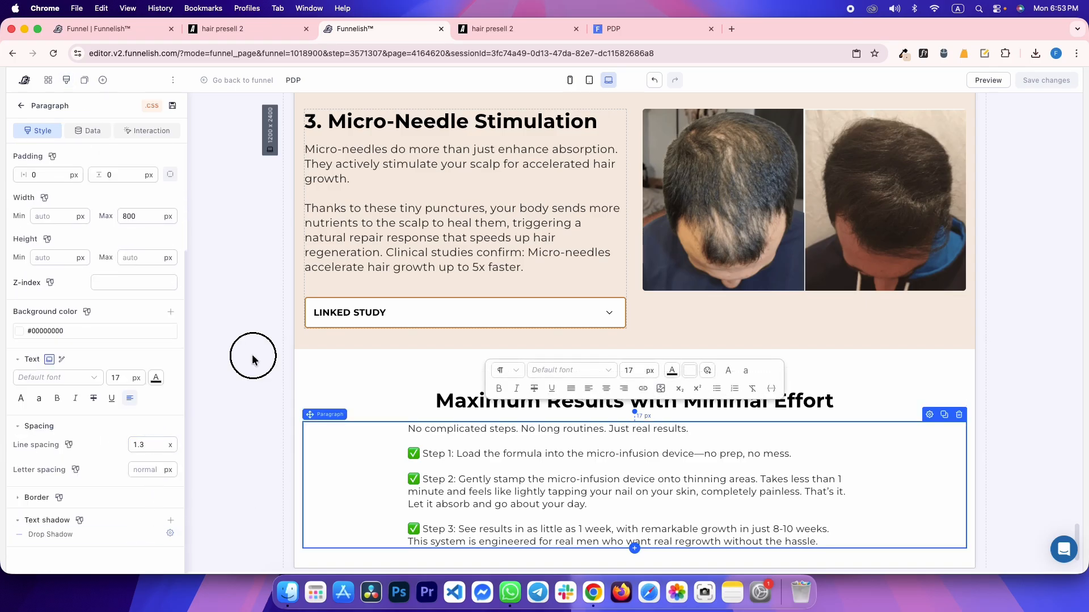
{"action": "key", "text": "ctrl+Tab"}
{"action": "scroll", "coordinate": [404, 254], "scroll_direction": "down", "scroll_amount": 5}
Copy the reference product photo's address and inspect its wrapper margins in DevTools
{"action": "right_click", "coordinate": [490, 225]}
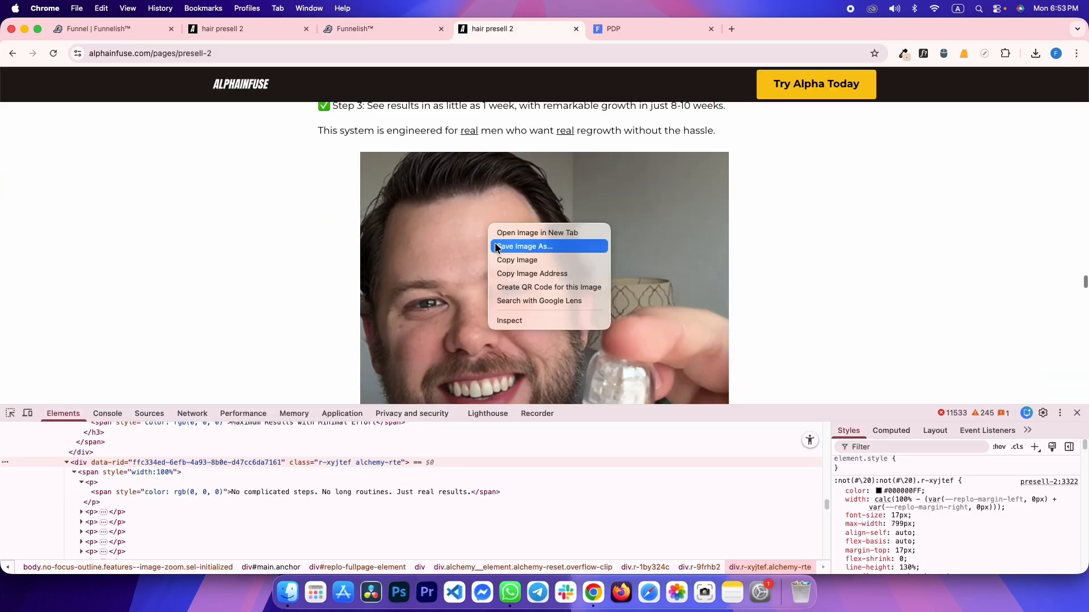
{"action": "left_click", "coordinate": [510, 272]}
{"action": "right_click", "coordinate": [428, 213]}
{"action": "left_click", "coordinate": [454, 304]}
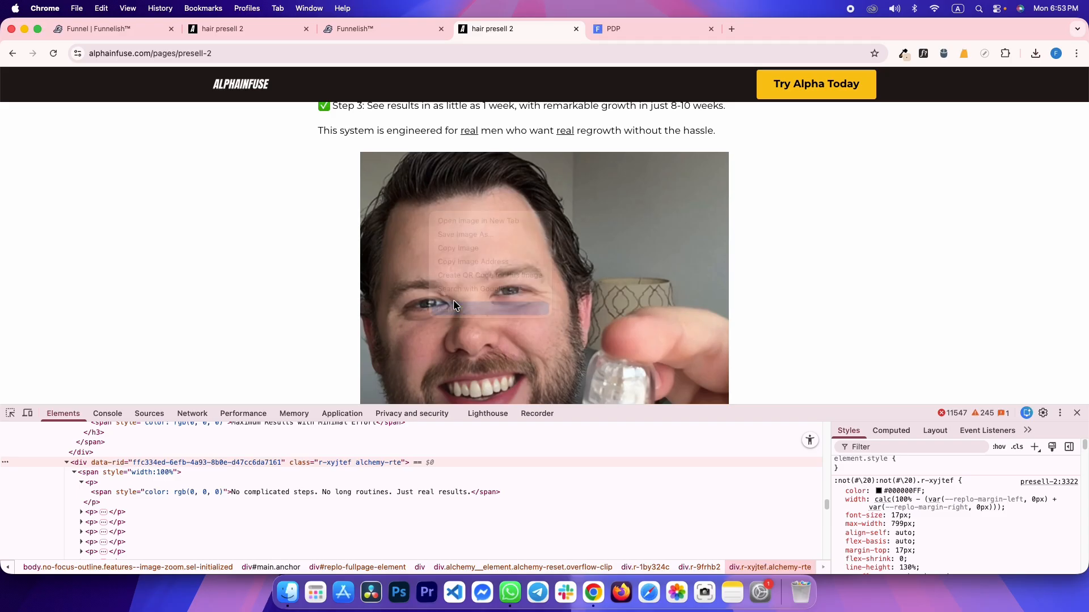
{"action": "left_click", "coordinate": [90, 498]}
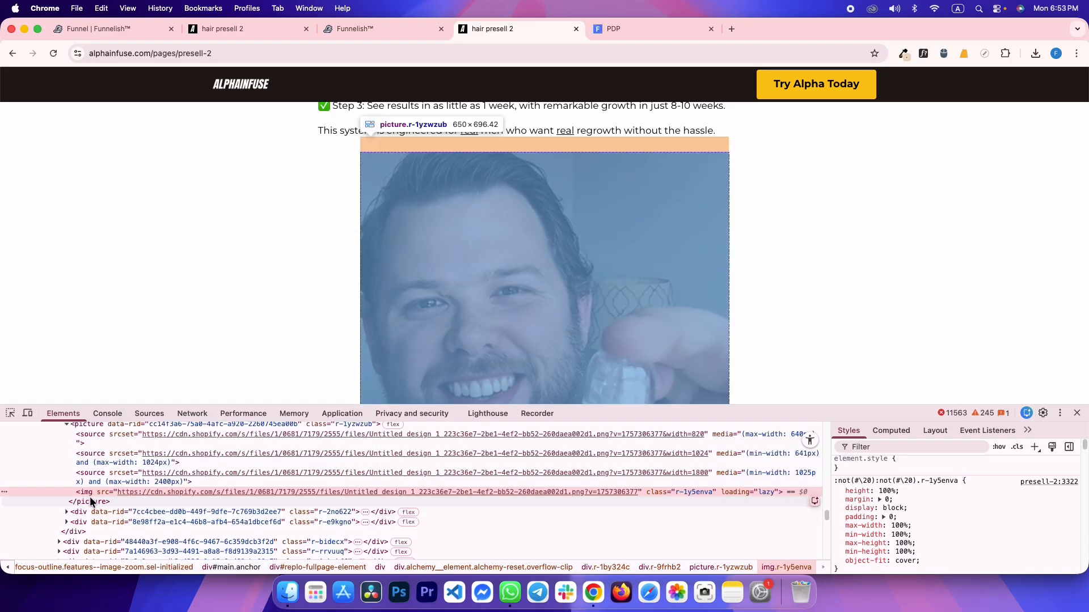
{"action": "left_click", "coordinate": [889, 433]}
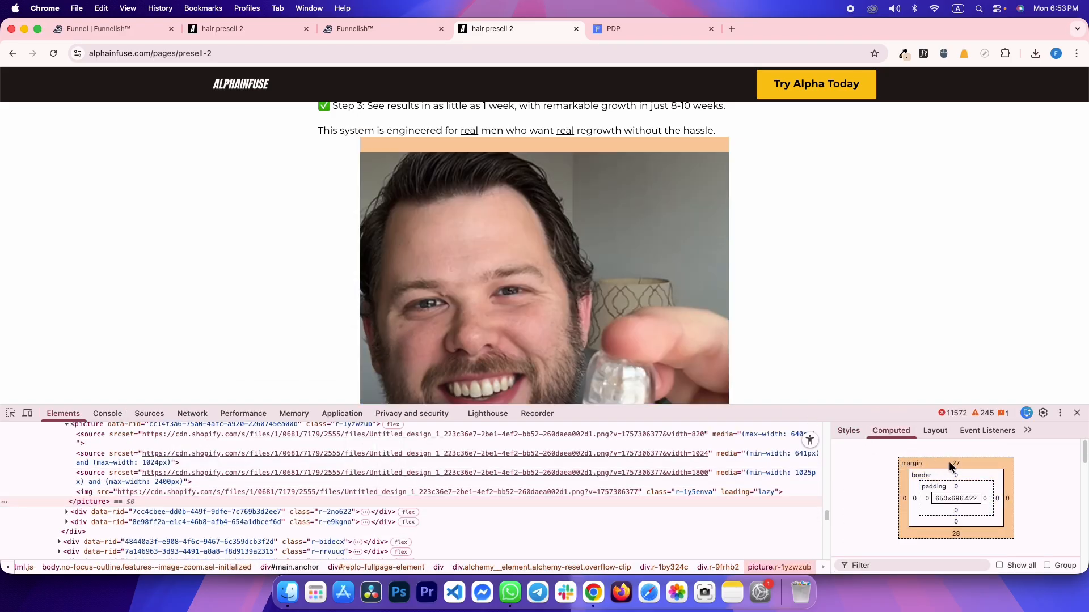
{"action": "scroll", "coordinate": [725, 306], "scroll_direction": "down", "scroll_amount": 4}
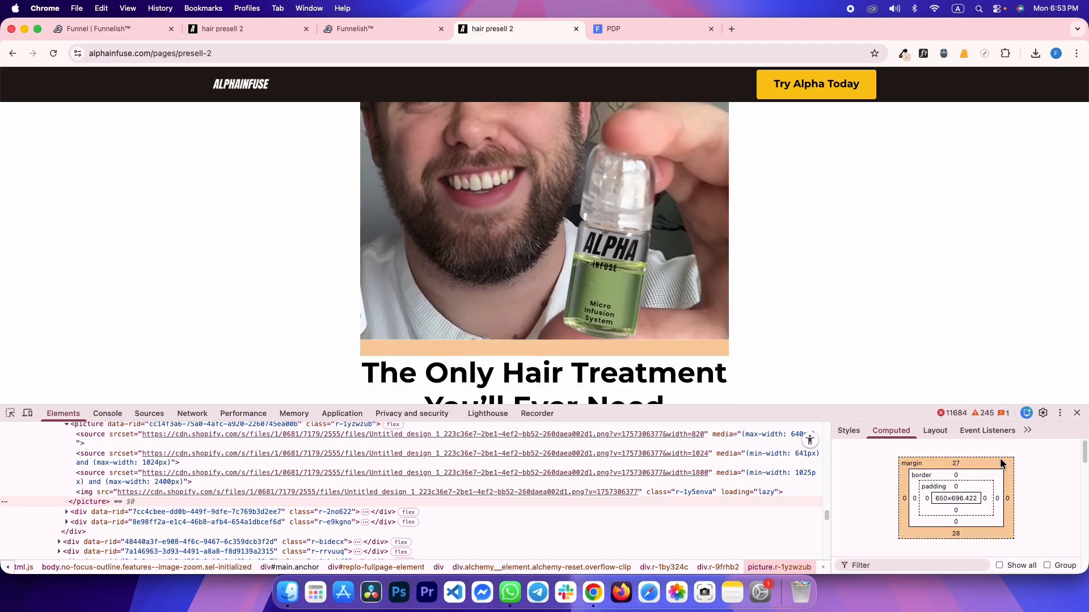
{"action": "key", "text": "ctrl+shift+Tab"}
{"action": "scroll", "coordinate": [506, 415], "scroll_direction": "down", "scroll_amount": 2}
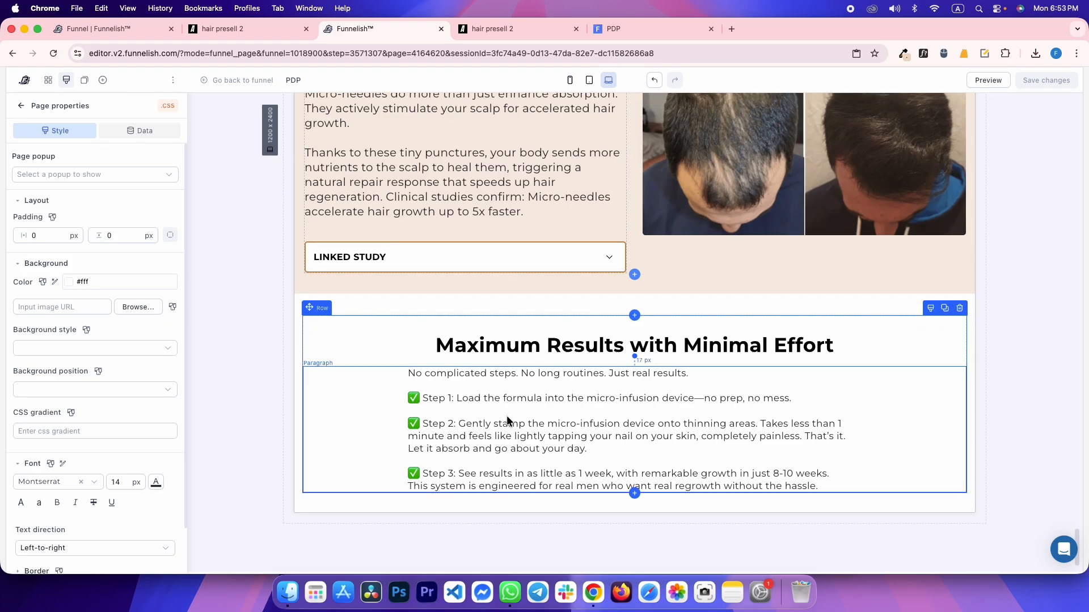
{"action": "key", "text": "ctrl+Tab"}
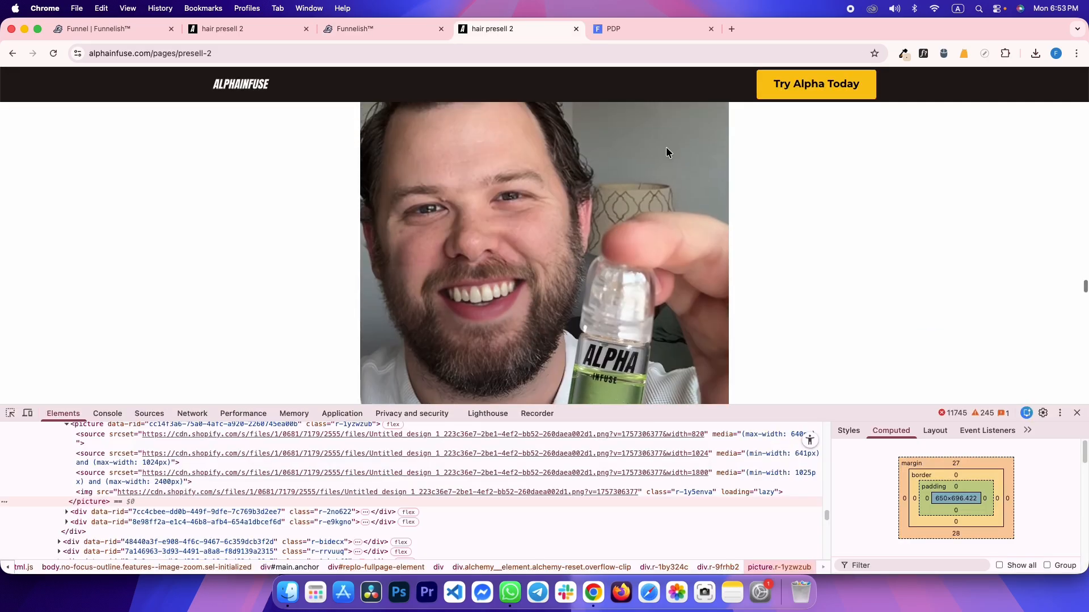
{"action": "scroll", "coordinate": [667, 152], "scroll_direction": "up", "scroll_amount": 2}
{"action": "key", "text": "ctrl+shift+Tab"}
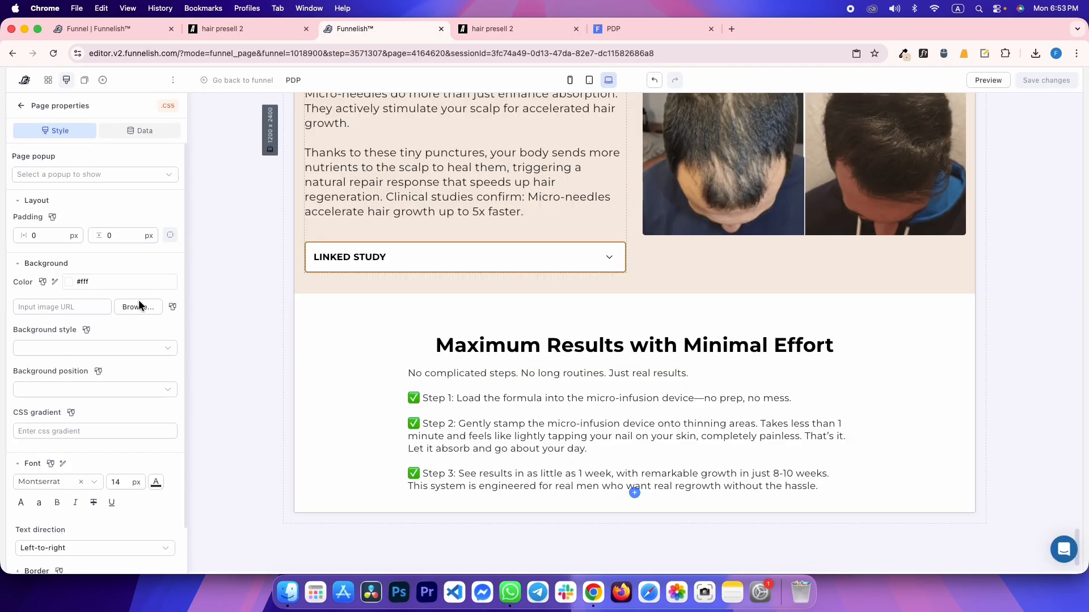
Add an Image block below the steps paragraph using the copied photo URL, with 28 px top margin
{"action": "left_click", "coordinate": [103, 80]}
{"action": "left_click_drag", "start_coordinate": [206, 451], "coordinate": [546, 458]}
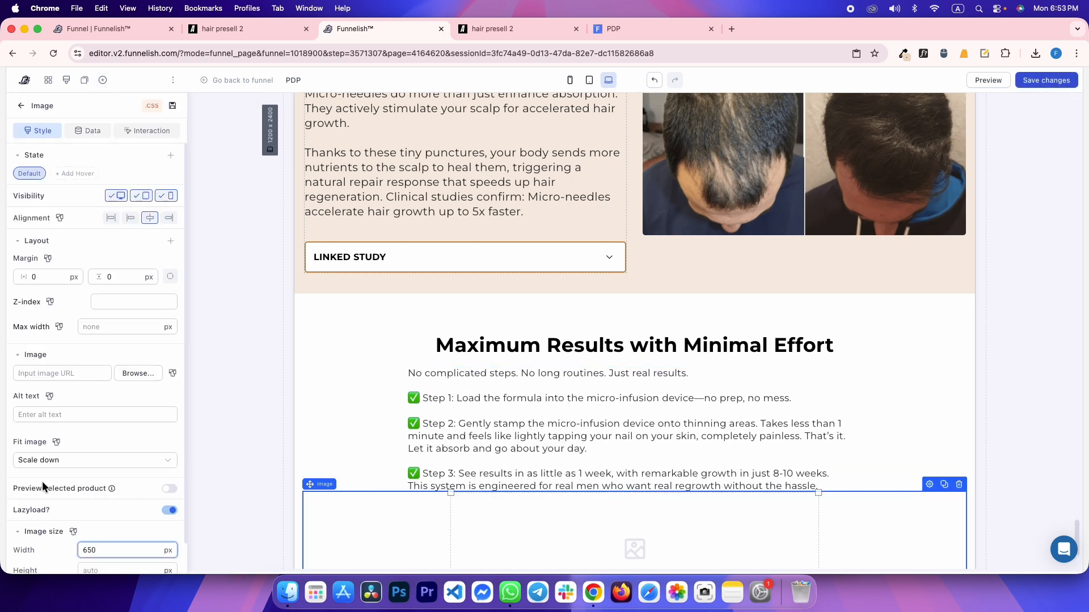
{"action": "key", "text": "super+v"}
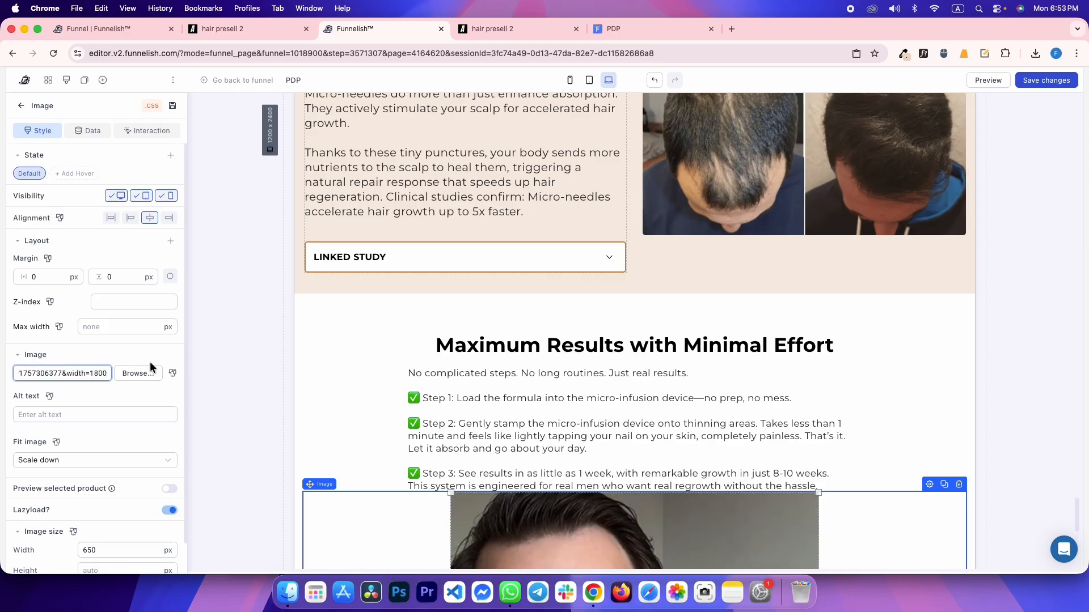
{"action": "scroll", "coordinate": [316, 407], "scroll_direction": "down", "scroll_amount": 3}
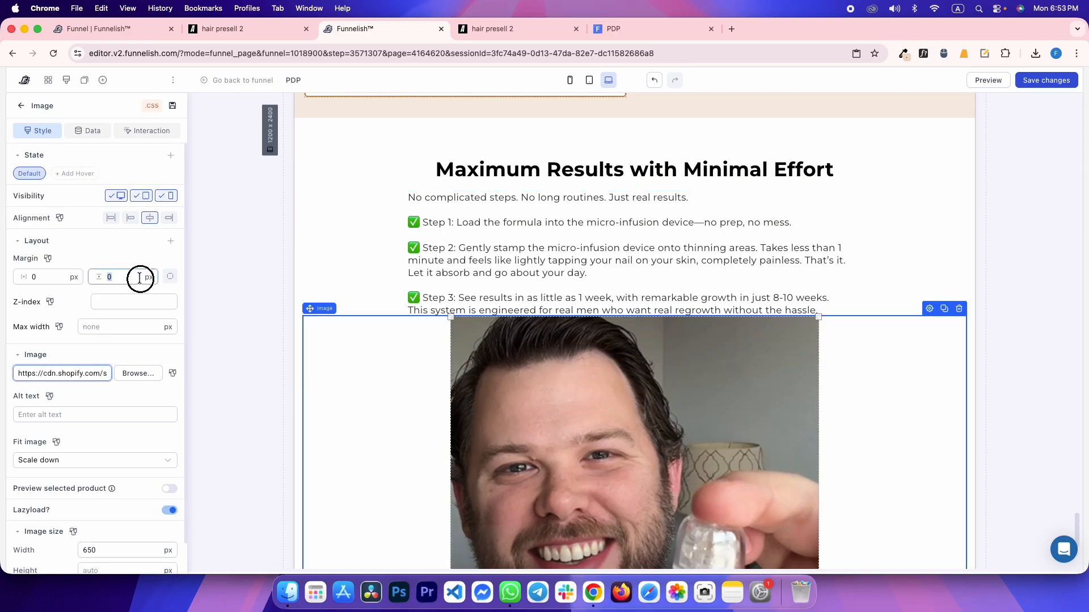
{"action": "type", "text": "28"}
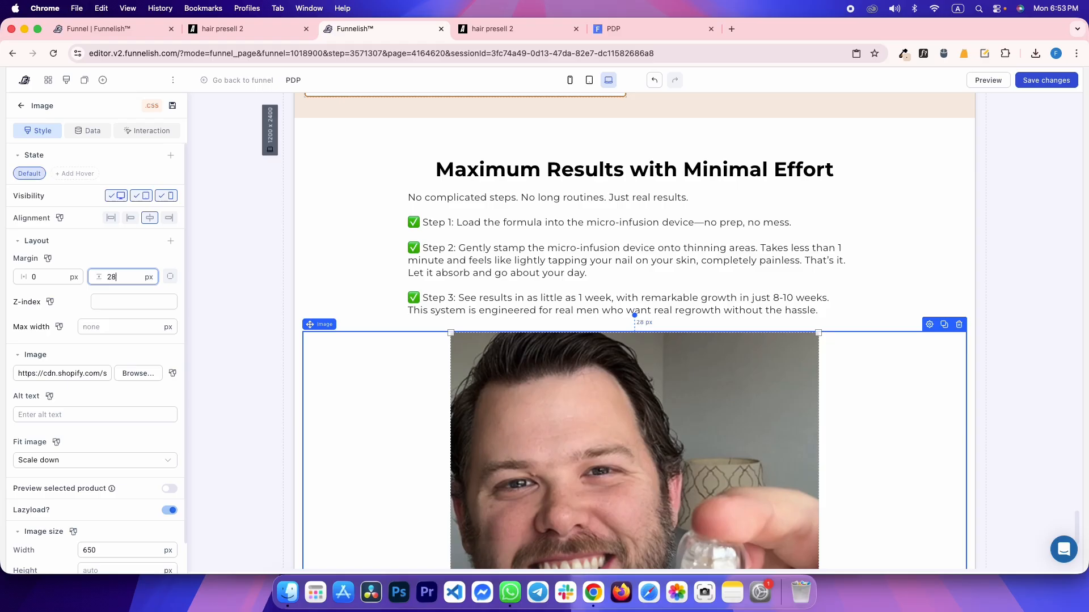
{"action": "left_click", "coordinate": [243, 211]}
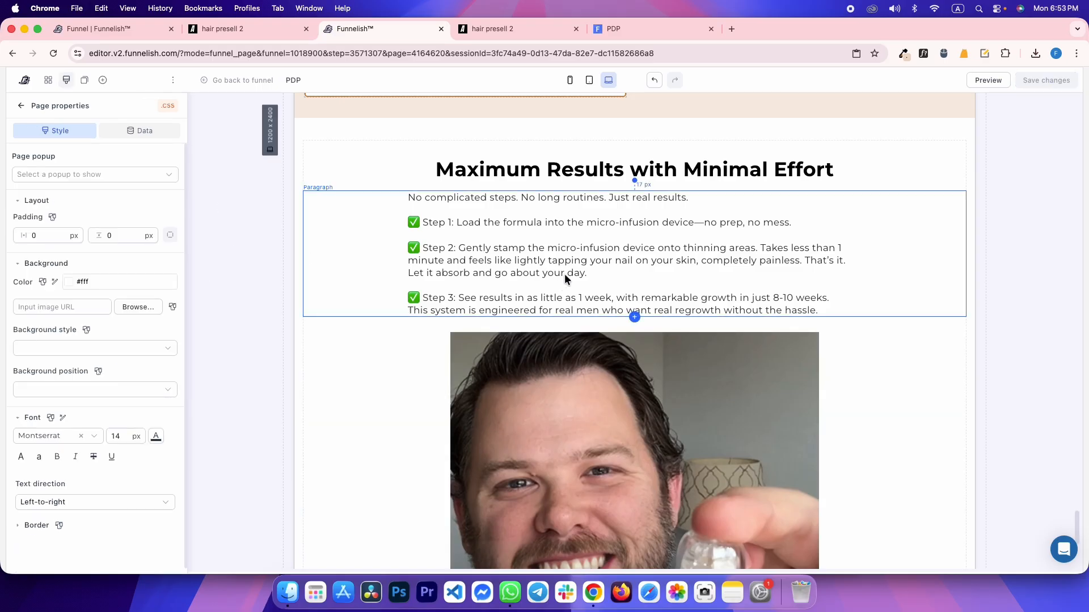
{"action": "key", "text": "ctrl+Tab"}
{"action": "key", "text": "ctrl+Tab"}
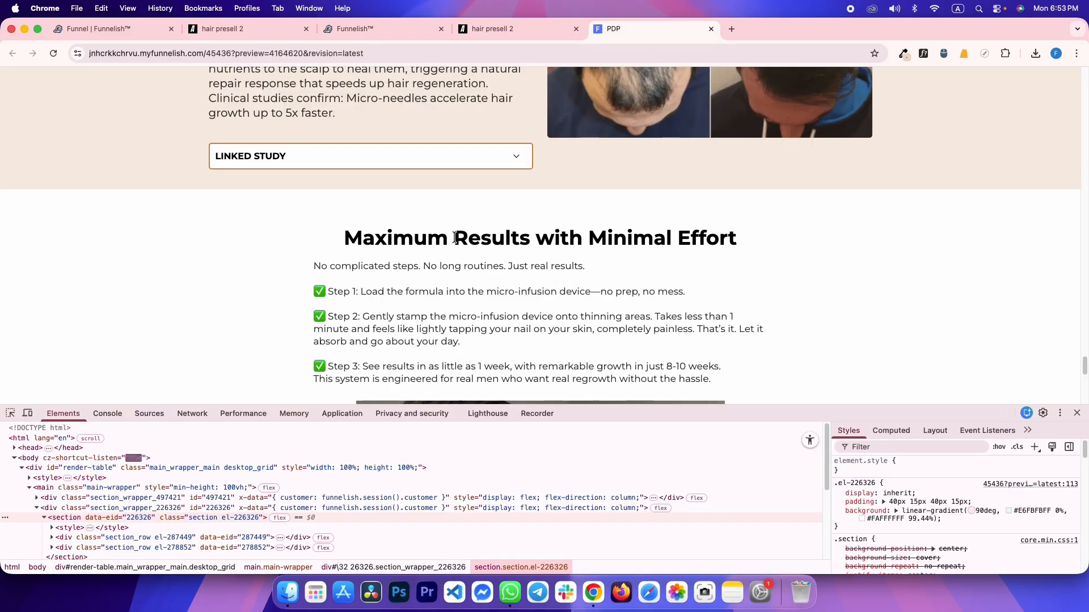
{"action": "scroll", "coordinate": [410, 303], "scroll_direction": "down", "scroll_amount": 7}
Copy the reference headline 'The Only Hair Treatment You'll Ever Need' and inspect its container's size
{"action": "key", "text": "ctrl+shift+Tab"}
{"action": "scroll", "coordinate": [441, 287], "scroll_direction": "down", "scroll_amount": 5}
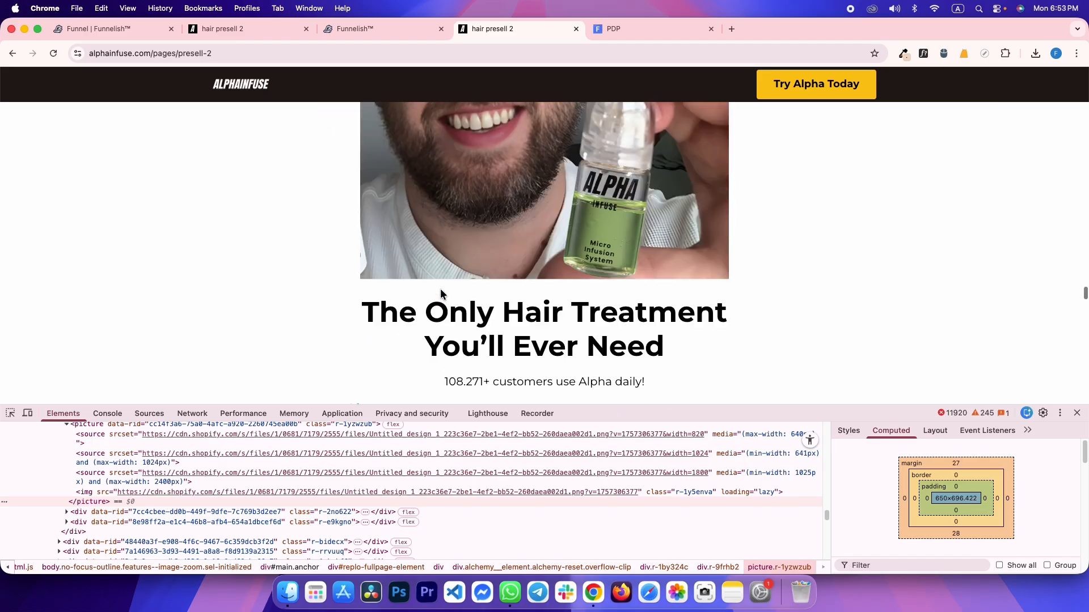
{"action": "left_click_drag", "start_coordinate": [363, 309], "coordinate": [667, 357]}
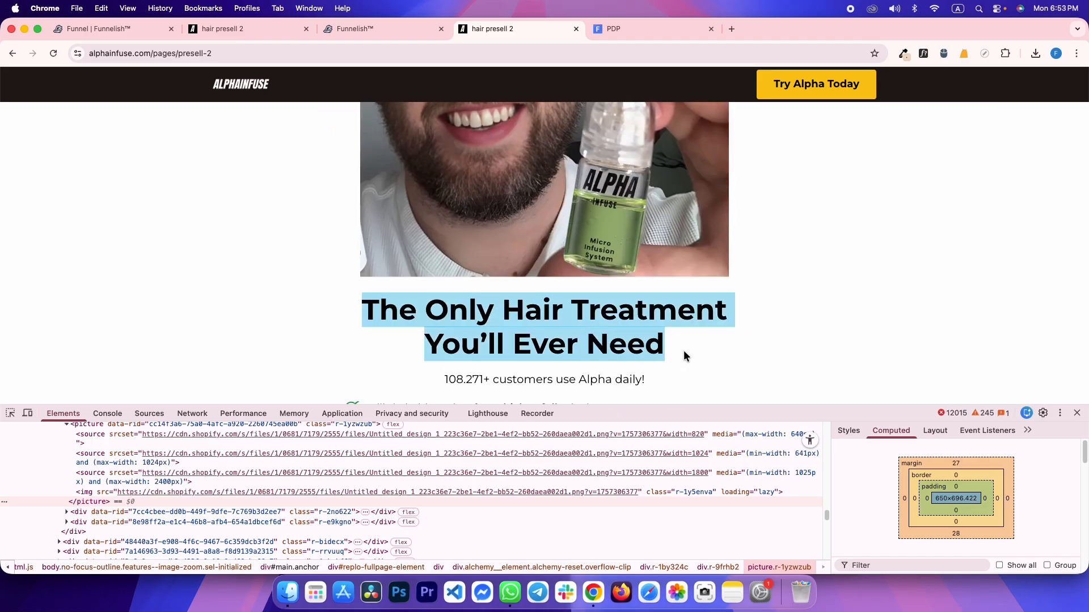
{"action": "left_click", "coordinate": [567, 312]}
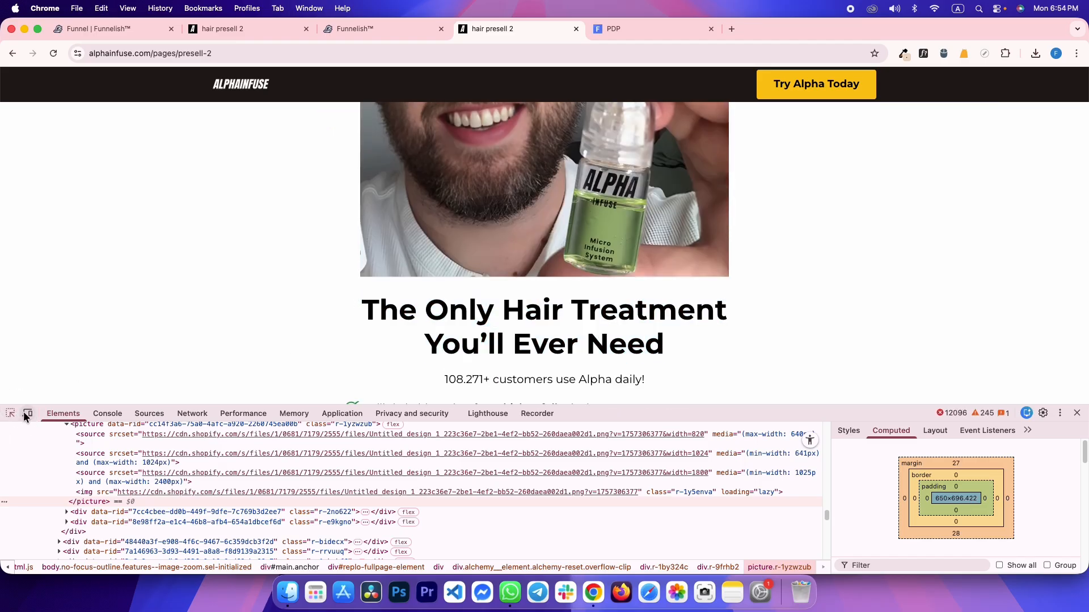
{"action": "left_click", "coordinate": [451, 317]}
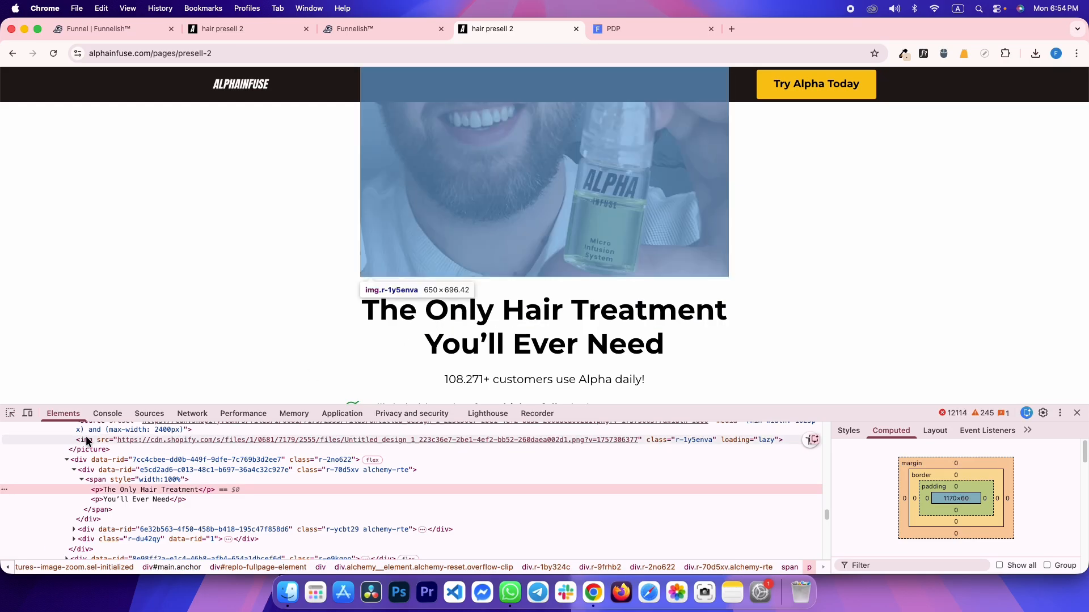
{"action": "left_click", "coordinate": [105, 481]}
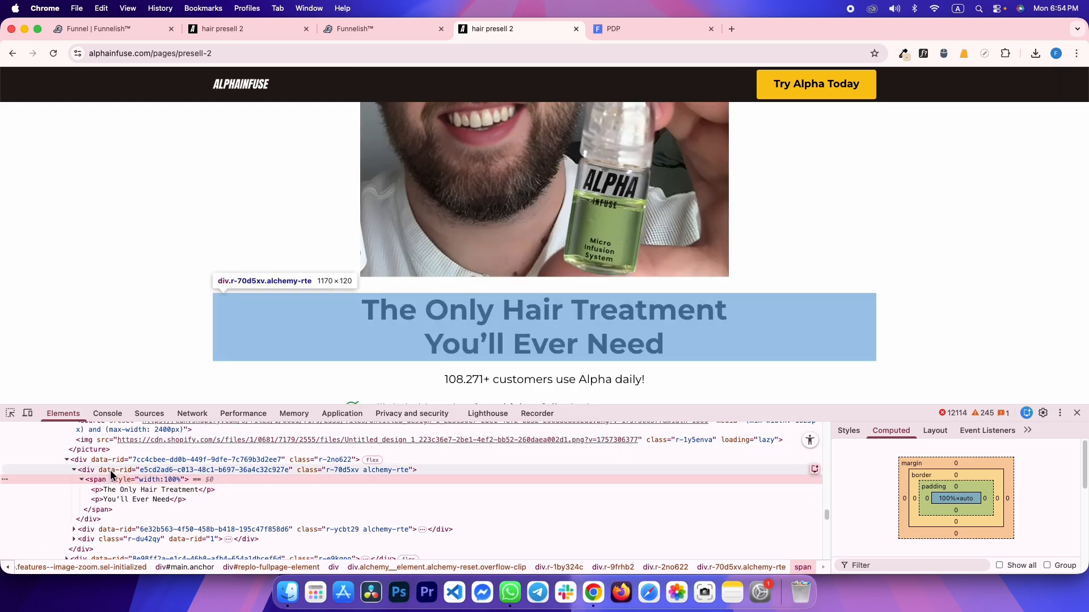
{"action": "left_click", "coordinate": [109, 470]}
{"action": "key", "text": "super+alt+Left"}
{"action": "scroll", "coordinate": [727, 270], "scroll_direction": "up", "scroll_amount": 10}
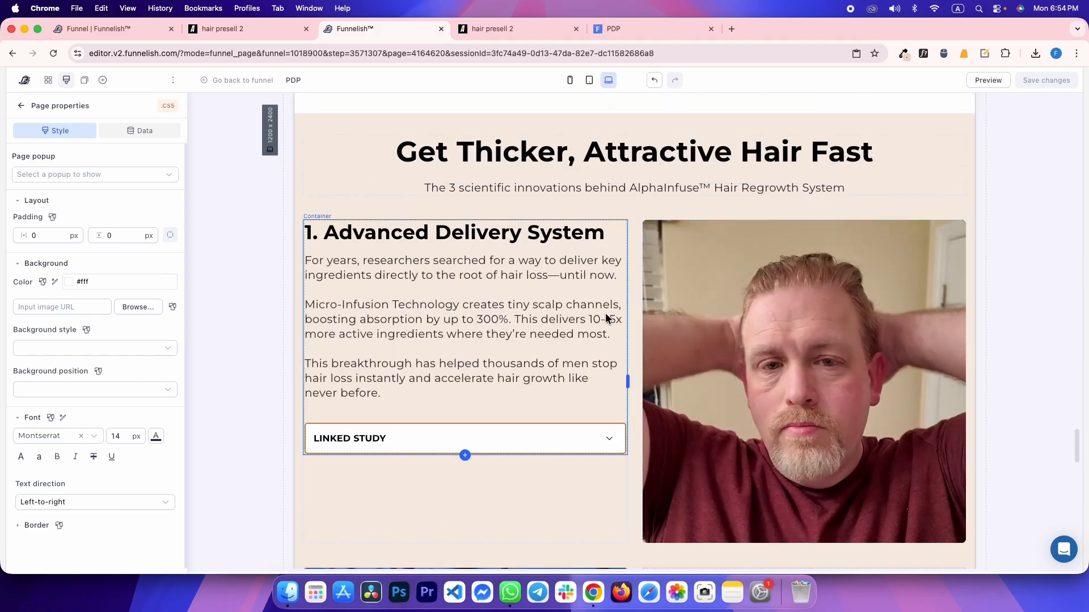
{"action": "scroll", "coordinate": [605, 320], "scroll_direction": "up", "scroll_amount": 1}
Duplicate the Get Thicker headline below the photo and change it to 'The Only Hair Treatment You'll Ever Need'
{"action": "left_click", "coordinate": [573, 177]}
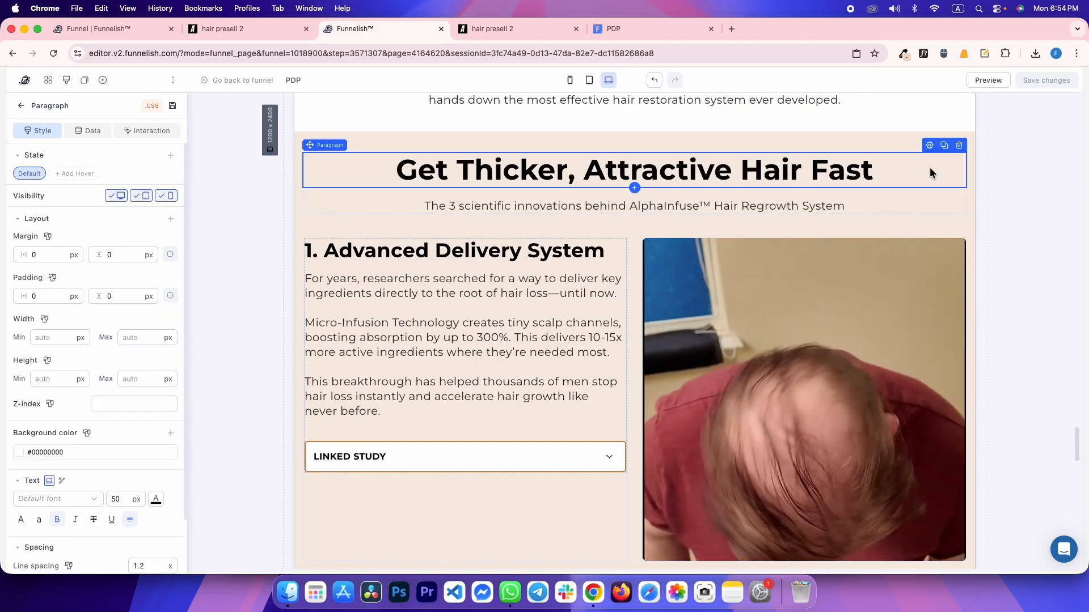
{"action": "left_click", "coordinate": [946, 146]}
{"action": "left_click_drag", "start_coordinate": [652, 219], "coordinate": [594, 433]}
{"action": "left_click", "coordinate": [486, 471]}
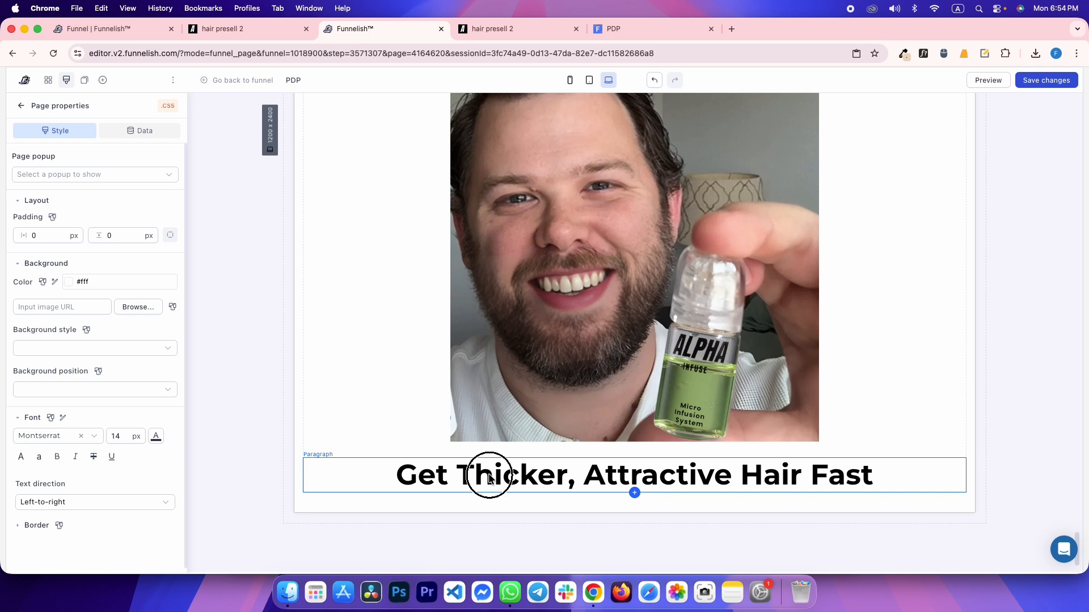
{"action": "triple_click", "coordinate": [470, 482]}
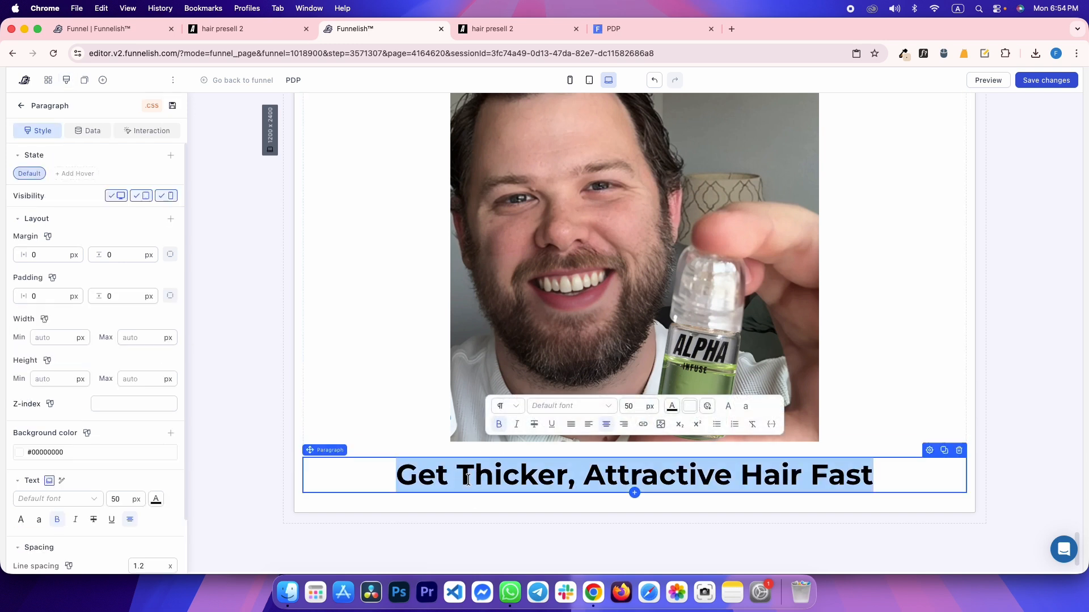
{"action": "type", "text": "The Only Hair Treatment You’ll Ever Need"}
Compare the new heading's styles with the reference heading's rules in DevTools
{"action": "key", "text": "ctrl+Tab"}
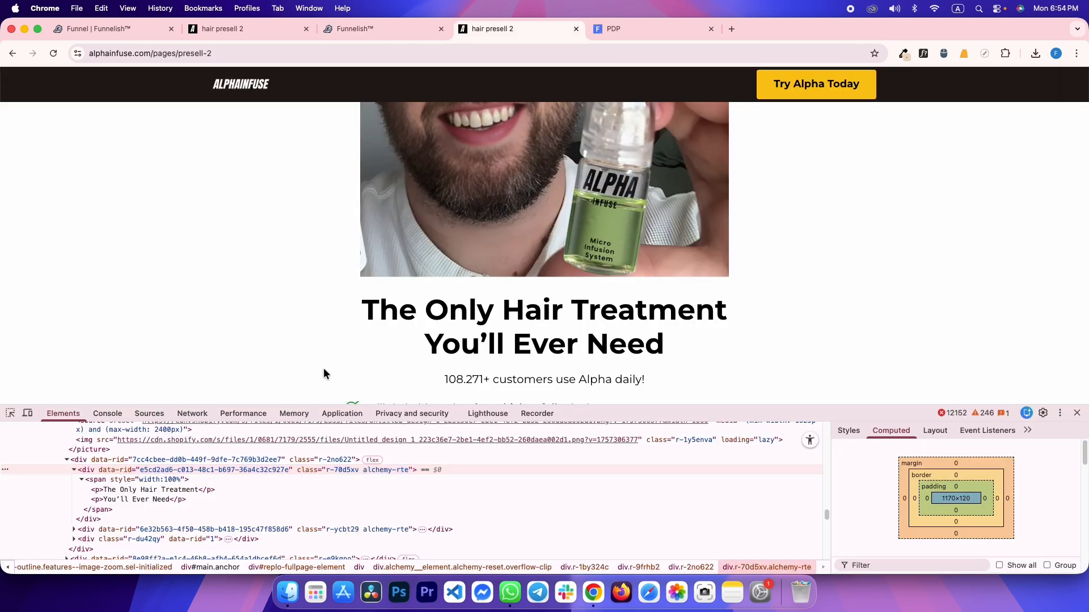
{"action": "left_click", "coordinate": [848, 430]}
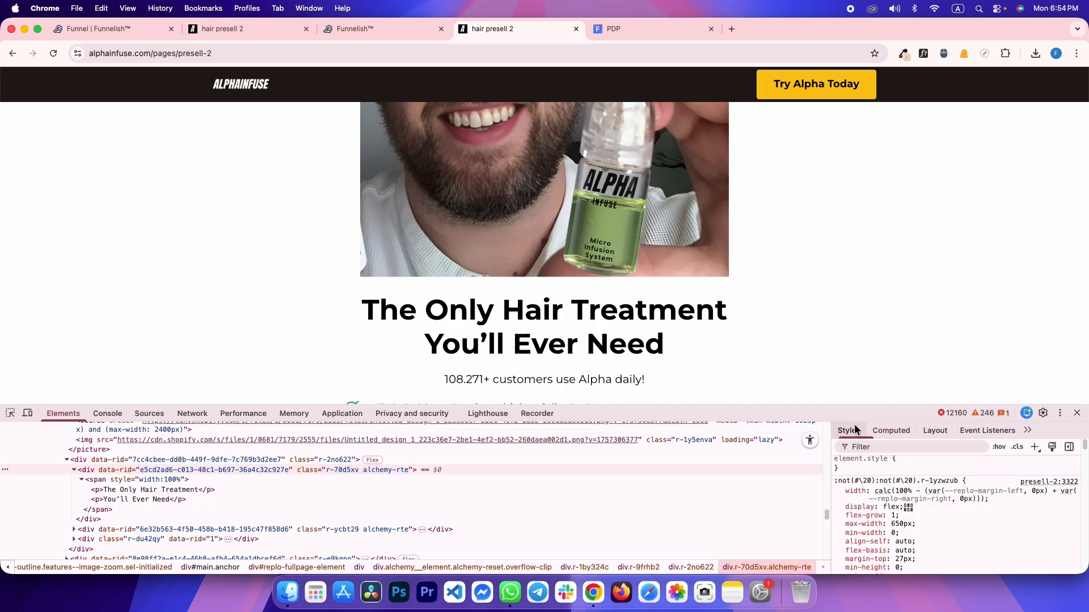
{"action": "scroll", "coordinate": [935, 510], "scroll_direction": "down", "scroll_amount": 5}
{"action": "key", "text": "ctrl+shift+Tab"}
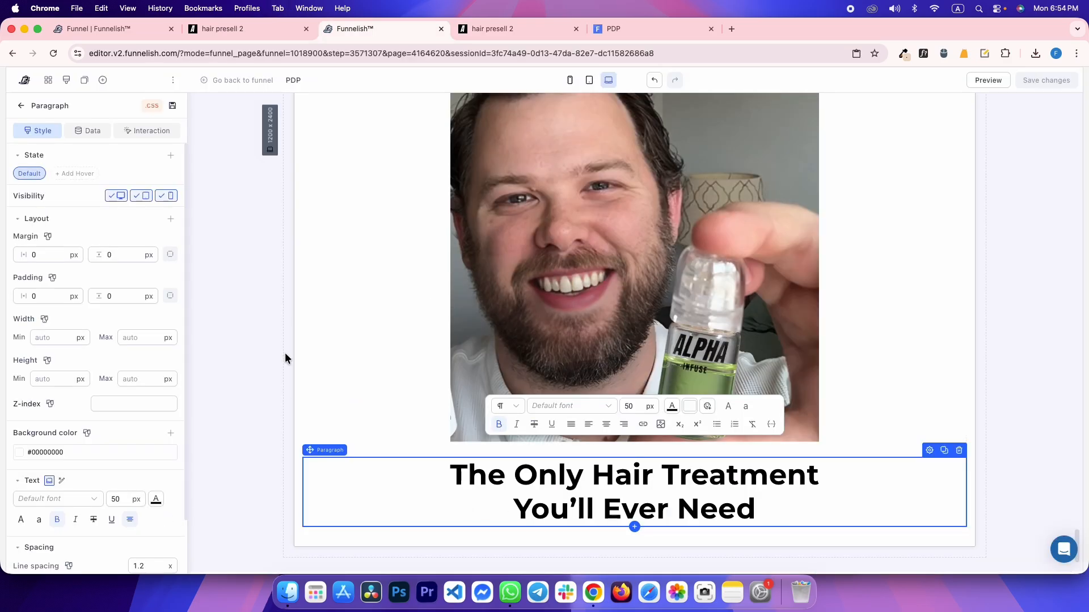
{"action": "left_click", "coordinate": [280, 302]}
{"action": "key", "text": "ctrl+Tab"}
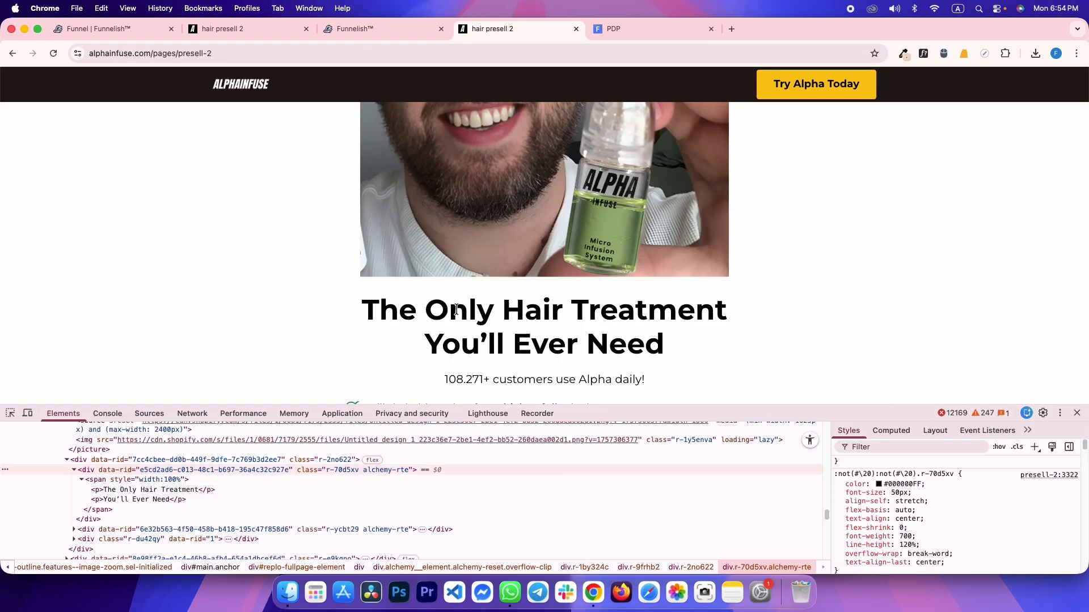
{"action": "key", "text": "ctrl+shift+Tab"}
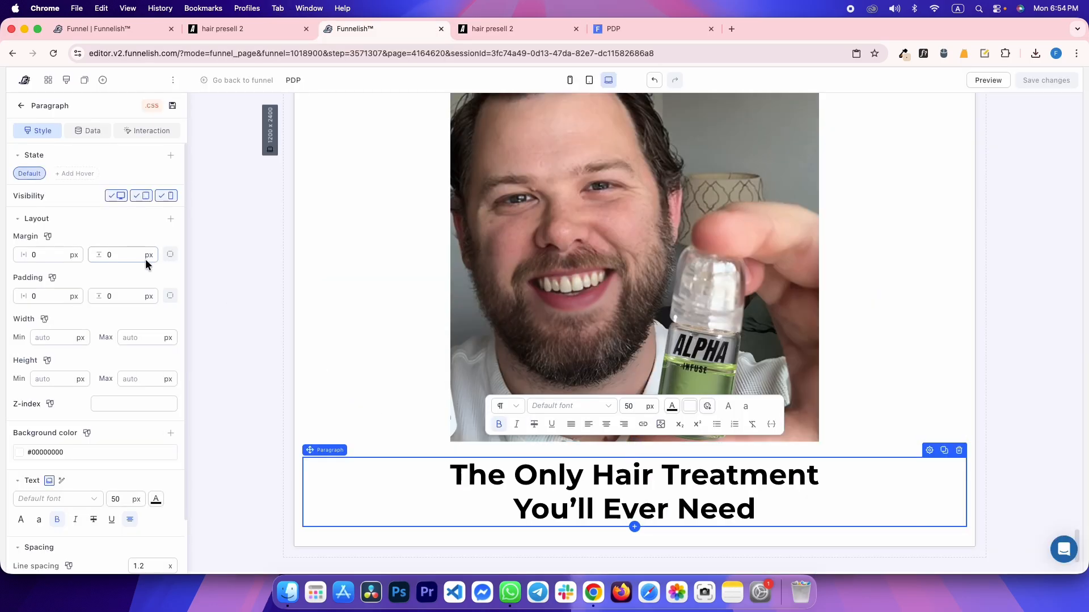
{"action": "left_click", "coordinate": [214, 331]}
{"action": "key", "text": "ctrl+Tab"}
Inspect the computed spacing of the reference subtitle's enclosing block in DevTools
{"action": "scroll", "coordinate": [437, 301], "scroll_direction": "down", "scroll_amount": 3}
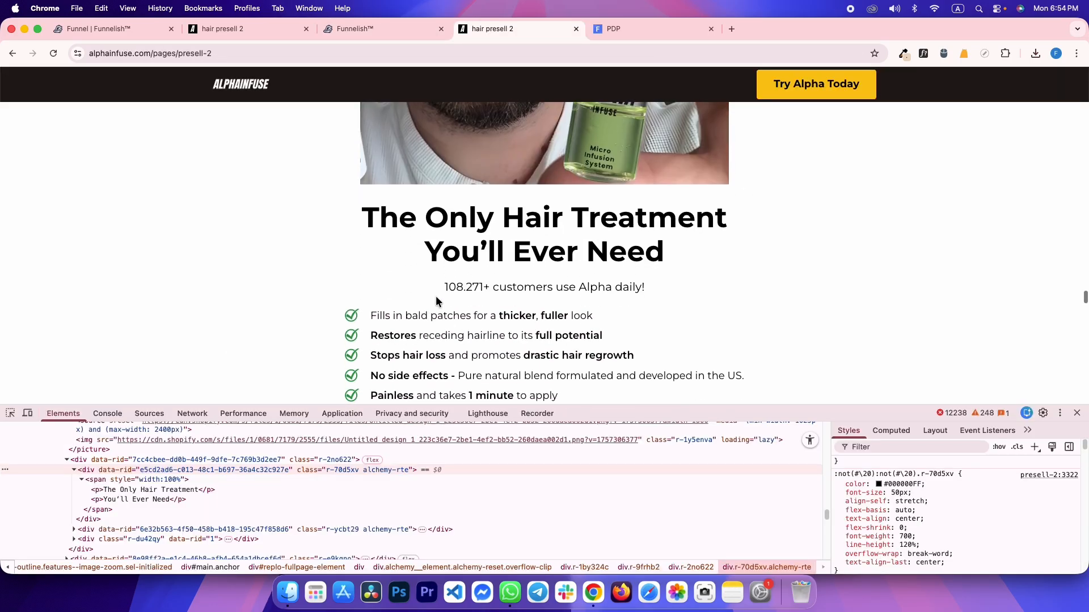
{"action": "left_click_drag", "start_coordinate": [444, 287], "coordinate": [652, 293]}
{"action": "left_click", "coordinate": [594, 283]}
{"action": "left_click", "coordinate": [9, 413]}
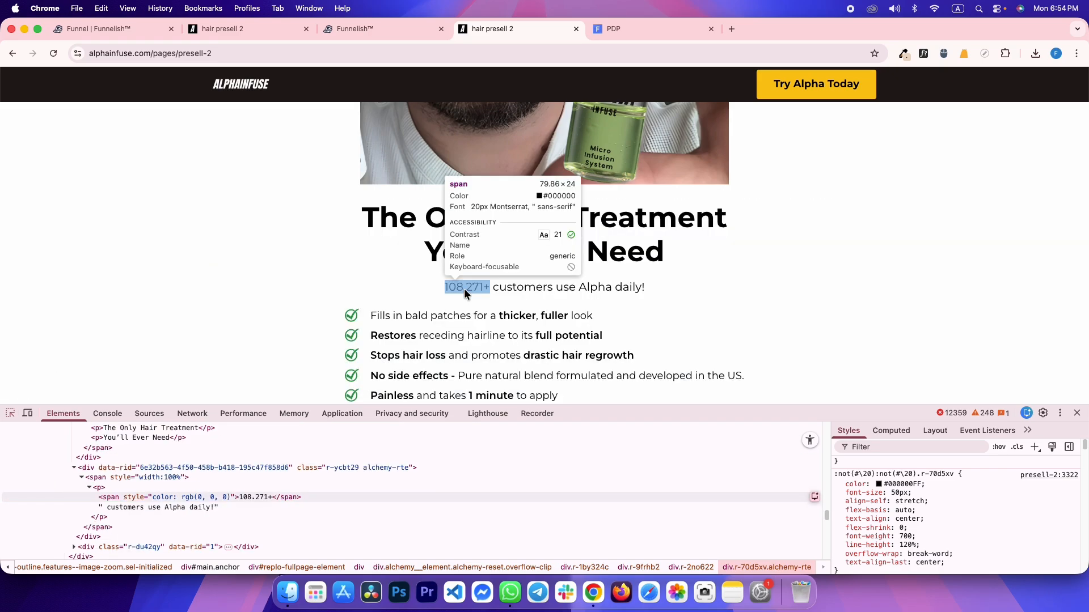
{"action": "left_click", "coordinate": [479, 292]}
{"action": "left_click", "coordinate": [181, 457]}
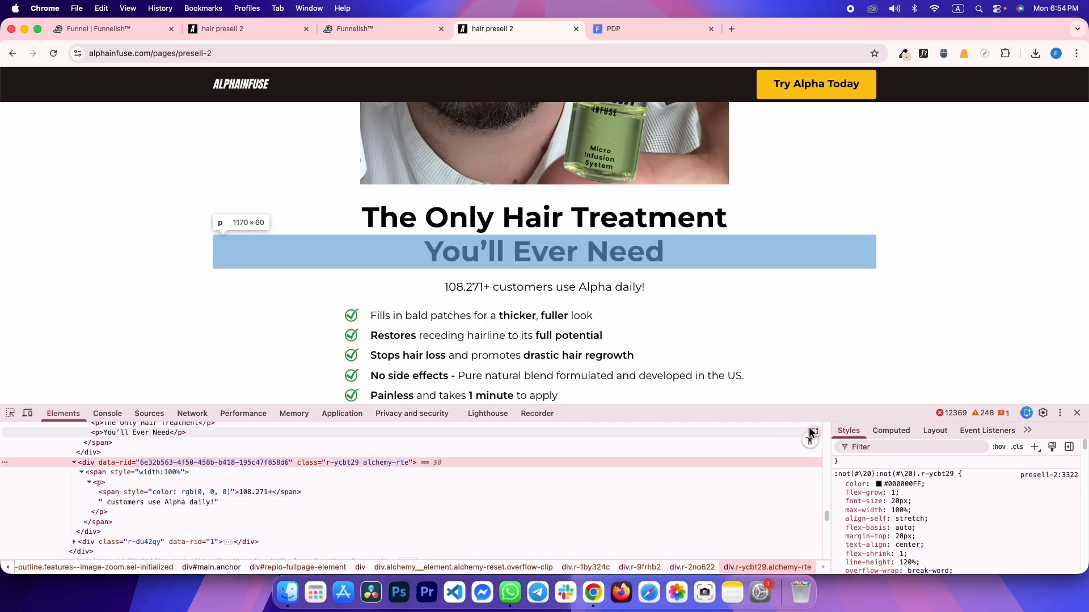
{"action": "left_click", "coordinate": [883, 430]}
{"action": "key", "text": "ctrl+shift+Tab"}
{"action": "scroll", "coordinate": [666, 306], "scroll_direction": "up", "scroll_amount": 9}
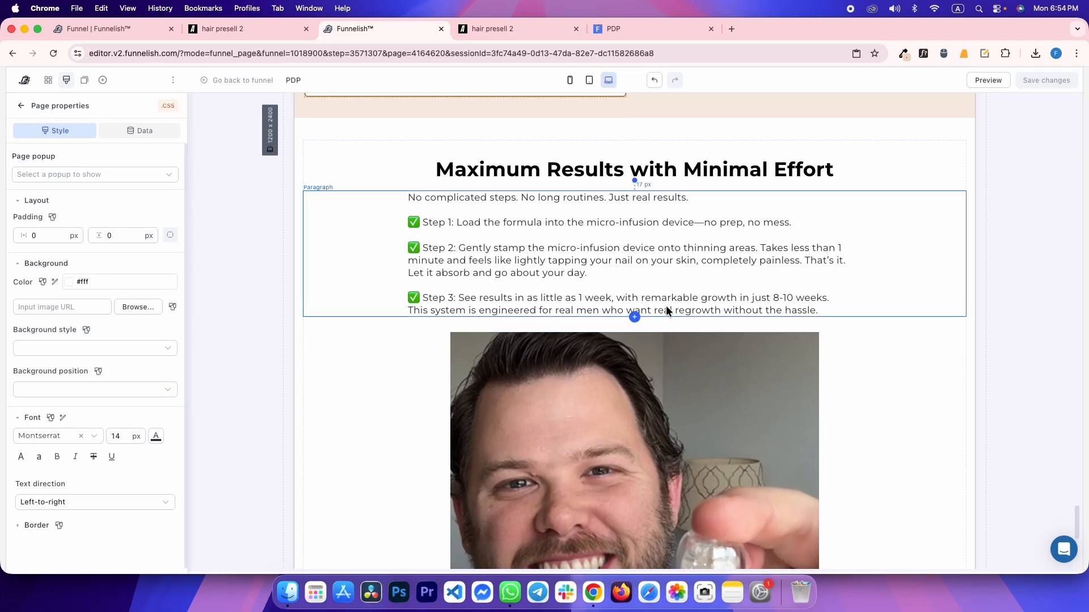
{"action": "scroll", "coordinate": [652, 334], "scroll_direction": "up", "scroll_amount": 3}
Duplicate the Micro-Needle paragraph below the heading and paste '108.271+ customers use Alpha daily!'
{"action": "left_click", "coordinate": [592, 214]}
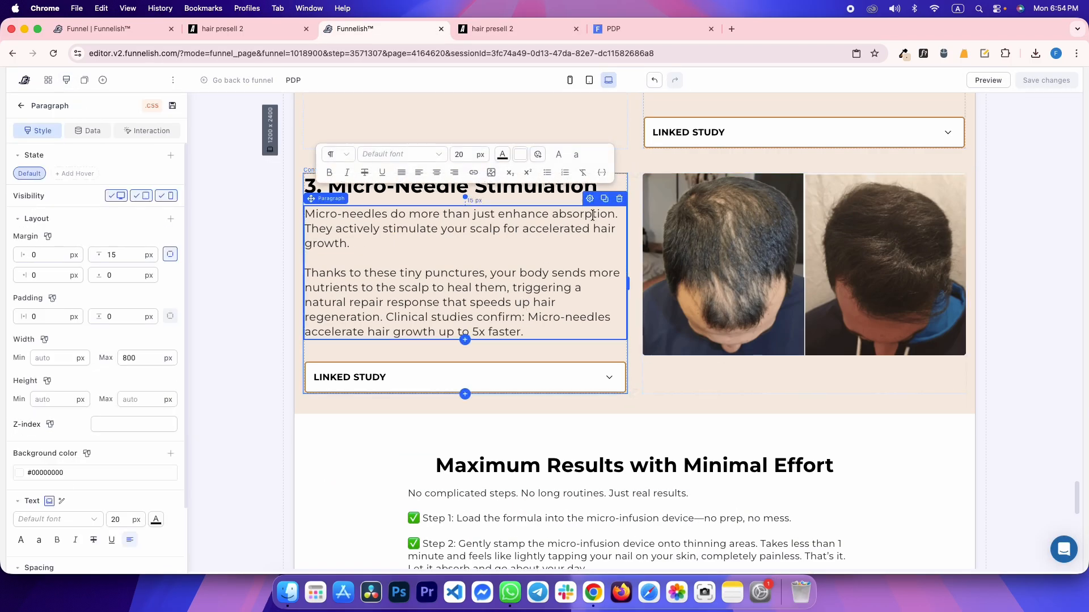
{"action": "left_click", "coordinate": [605, 200]}
{"action": "left_click_drag", "start_coordinate": [515, 399], "coordinate": [626, 366]}
{"action": "scroll", "coordinate": [556, 394], "scroll_direction": "up", "scroll_amount": 10}
{"action": "left_click", "coordinate": [442, 433]}
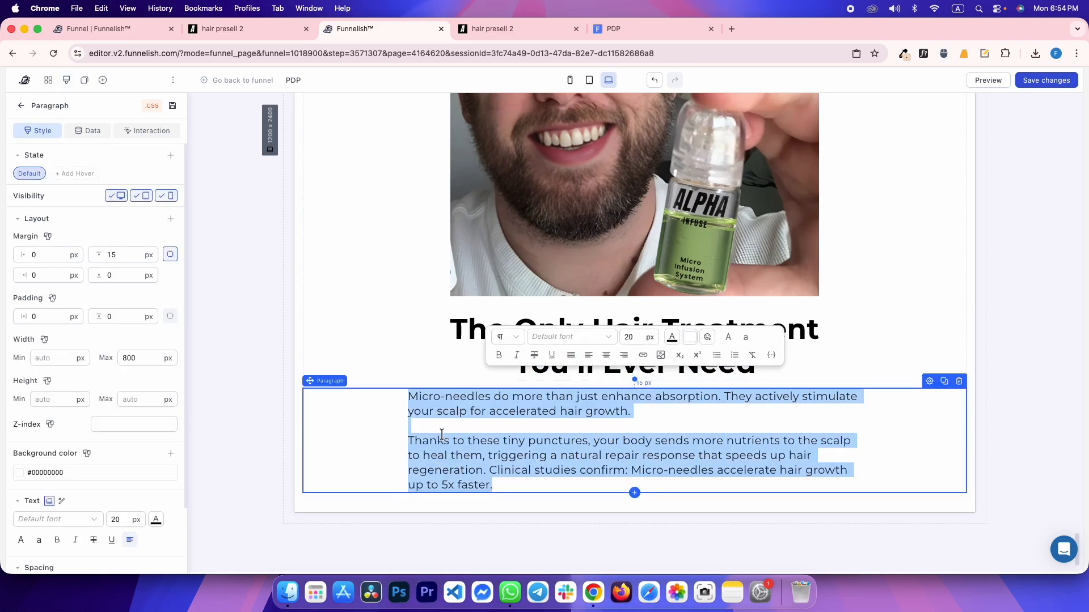
{"action": "type", "text": "108.271+ customers use Alpha daily!"}
Centre the subtitle and give it a 20 px top margin
{"action": "key", "text": "ctrl+Tab"}
{"action": "key", "text": "ctrl+shift+Tab"}
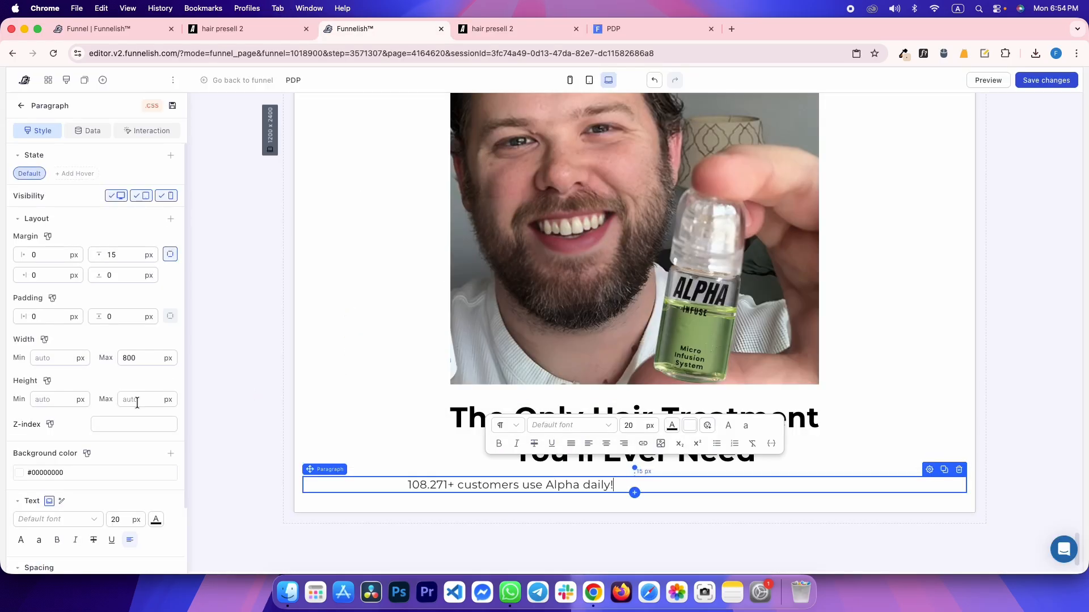
{"action": "left_click", "coordinate": [165, 561]}
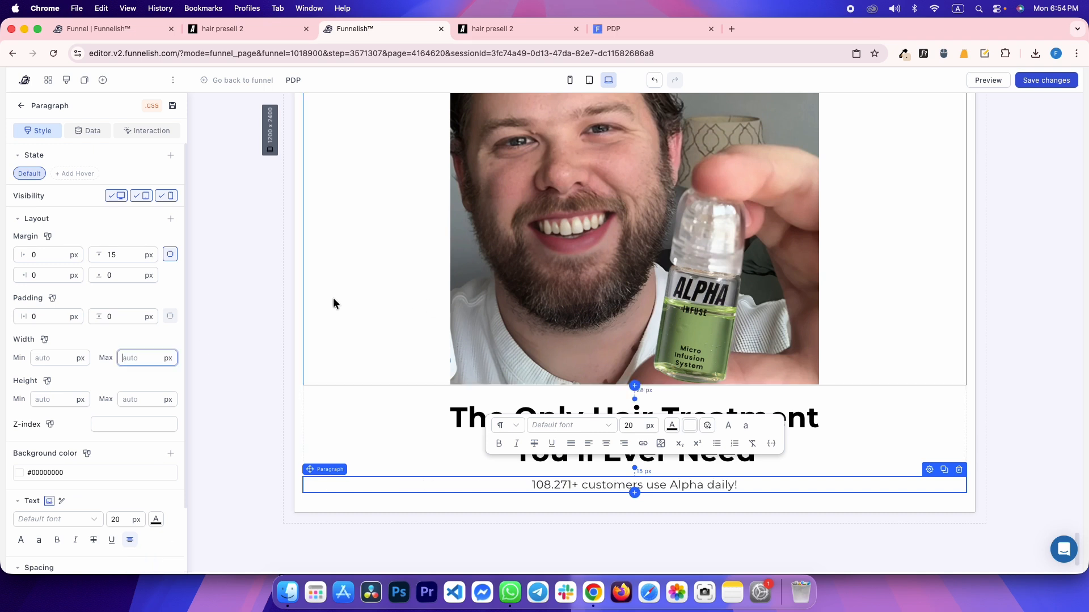
{"action": "key", "text": "ctrl+Tab"}
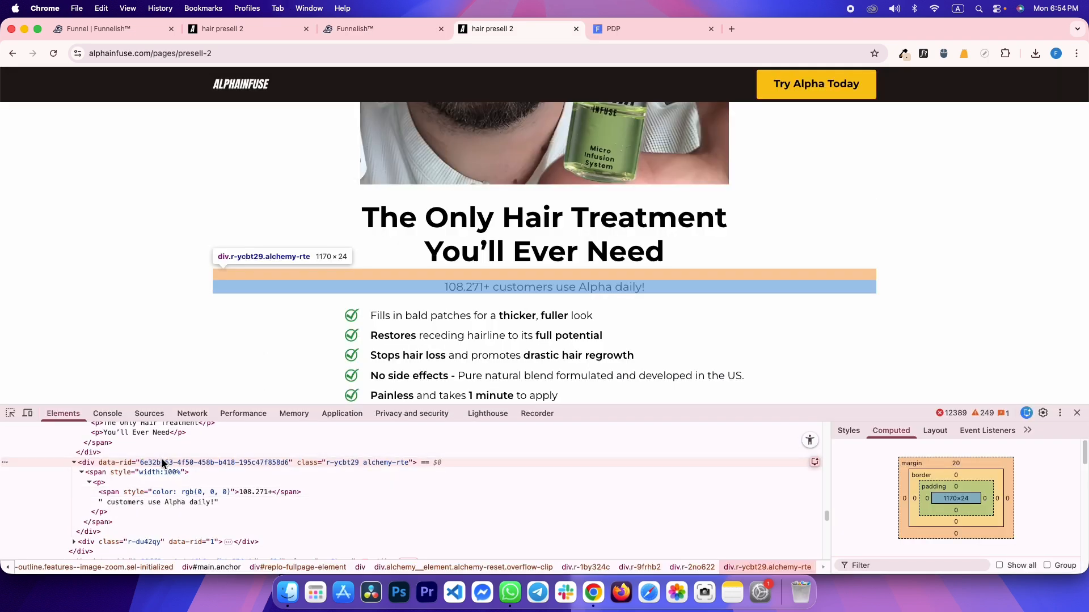
{"action": "key", "text": "ctrl+shift+Tab"}
{"action": "type", "text": "20"}
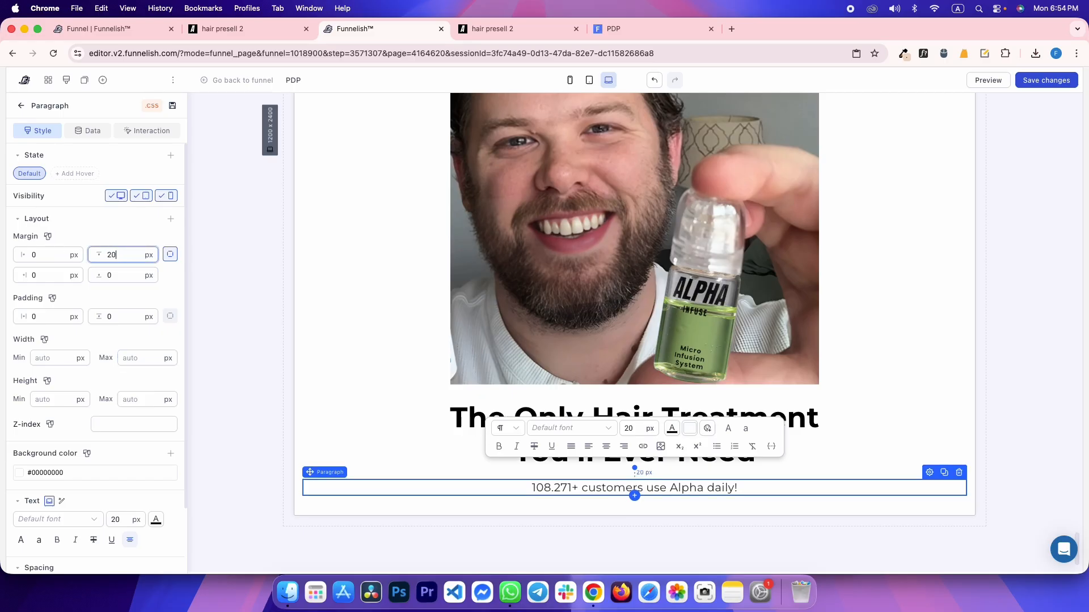
{"action": "left_click", "coordinate": [252, 167]}
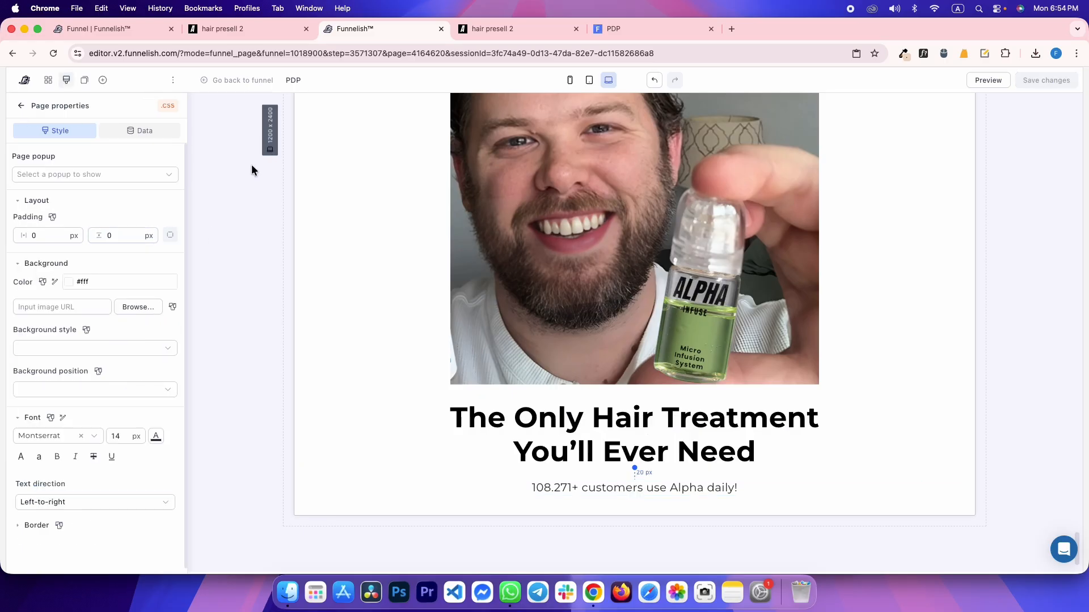
{"action": "key", "text": "ctrl+Tab"}
{"action": "key", "text": "ctrl+Tab"}
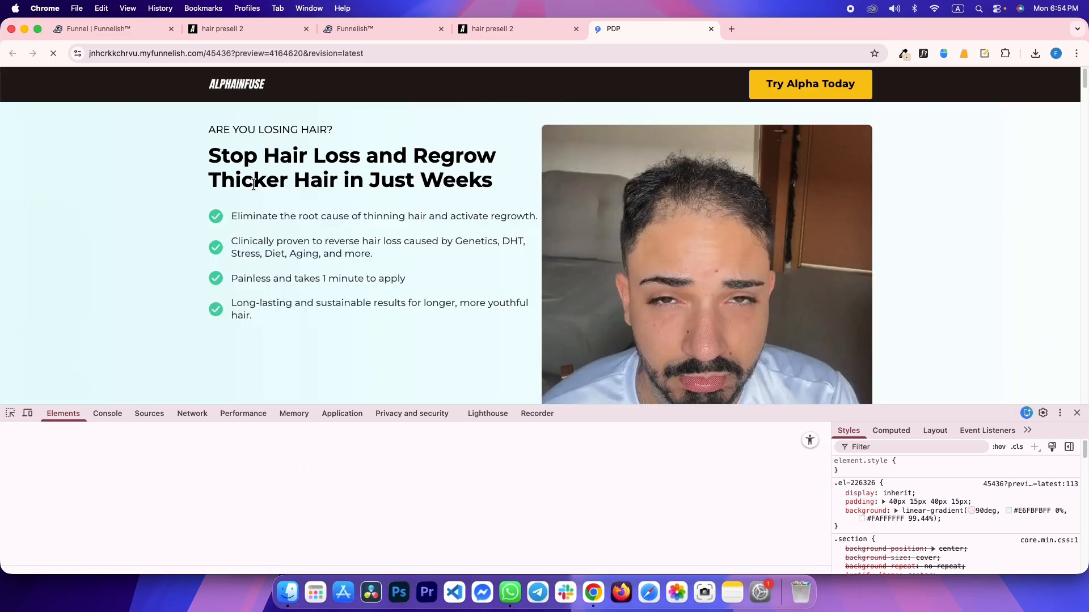
Scroll the reference page to the checkmark benefits list and highlight its text
{"action": "scroll", "coordinate": [528, 264], "scroll_direction": "down", "scroll_amount": 6}
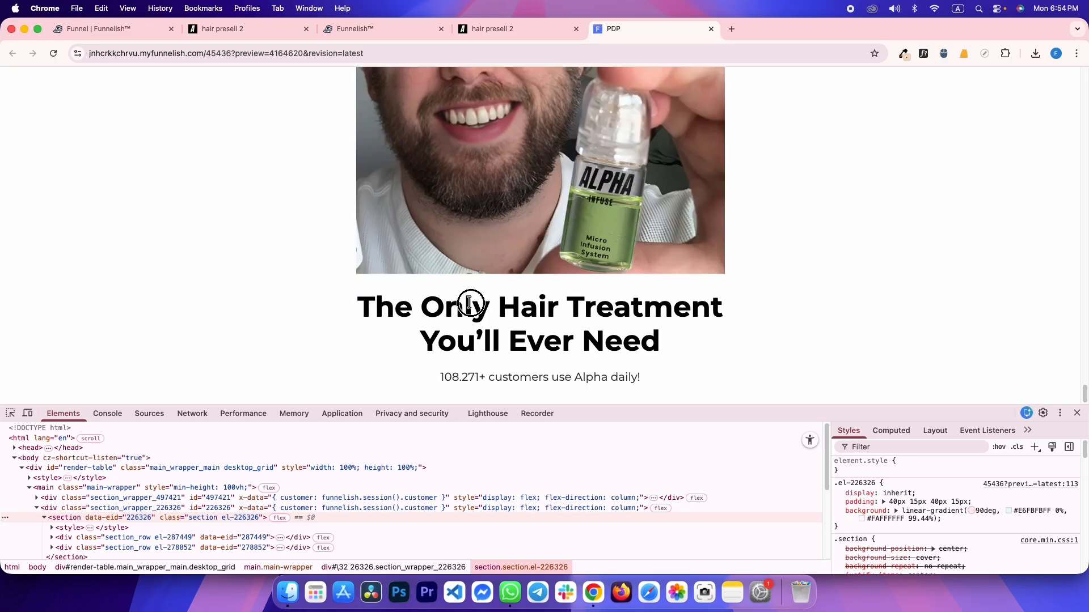
{"action": "key", "text": "ctrl+shift+Tab"}
{"action": "scroll", "coordinate": [519, 345], "scroll_direction": "down", "scroll_amount": 3}
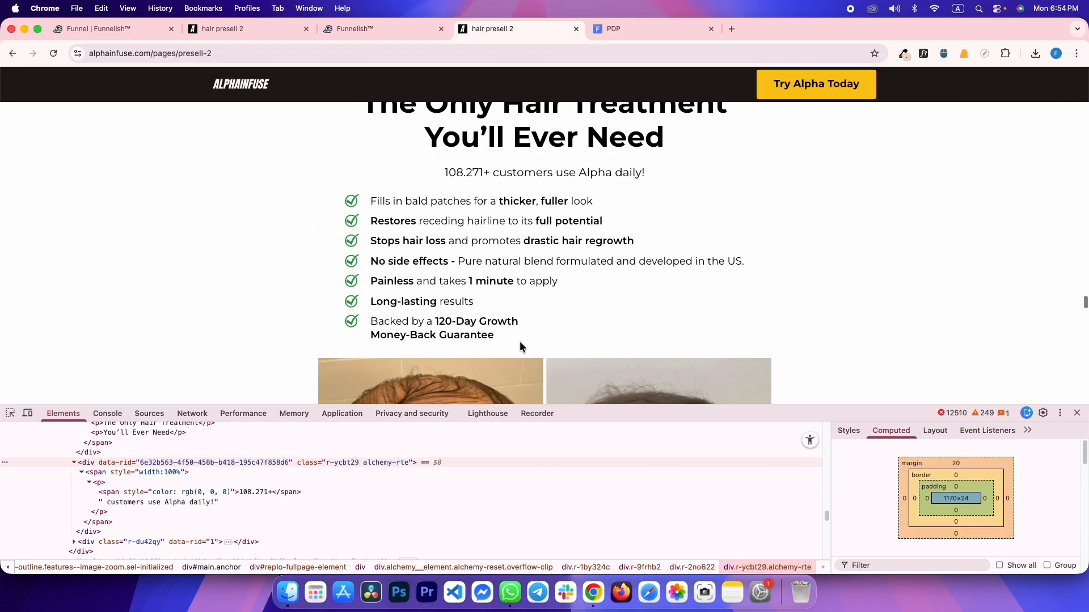
{"action": "left_click_drag", "start_coordinate": [519, 342], "coordinate": [310, 205]}
{"action": "left_click", "coordinate": [407, 198]}
Inspect the reference benefits list in DevTools and select its outer wrapper div
{"action": "left_click", "coordinate": [17, 413]}
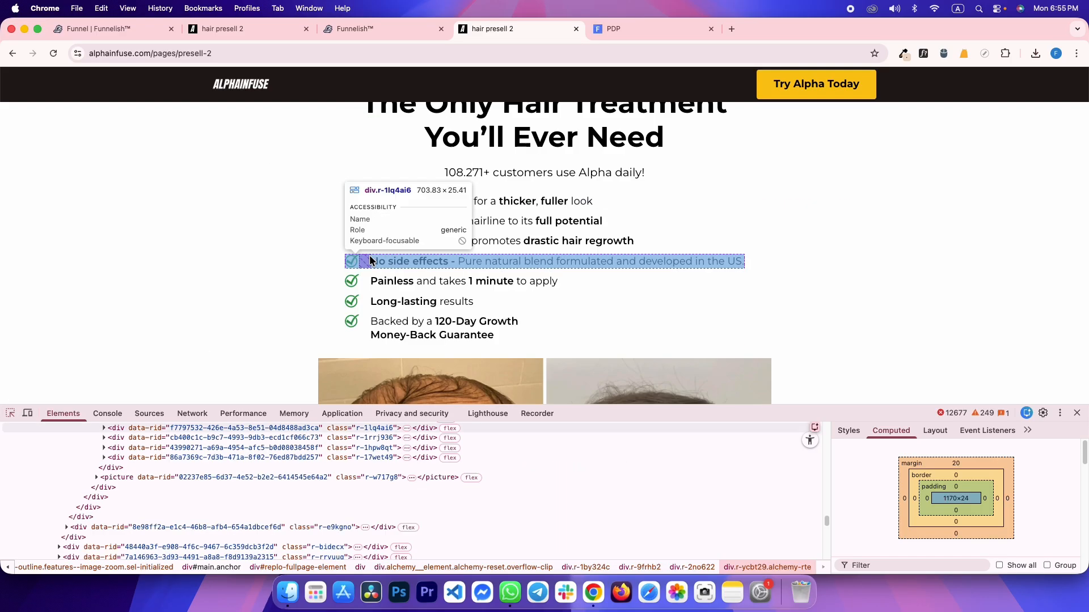
{"action": "left_click", "coordinate": [360, 206]}
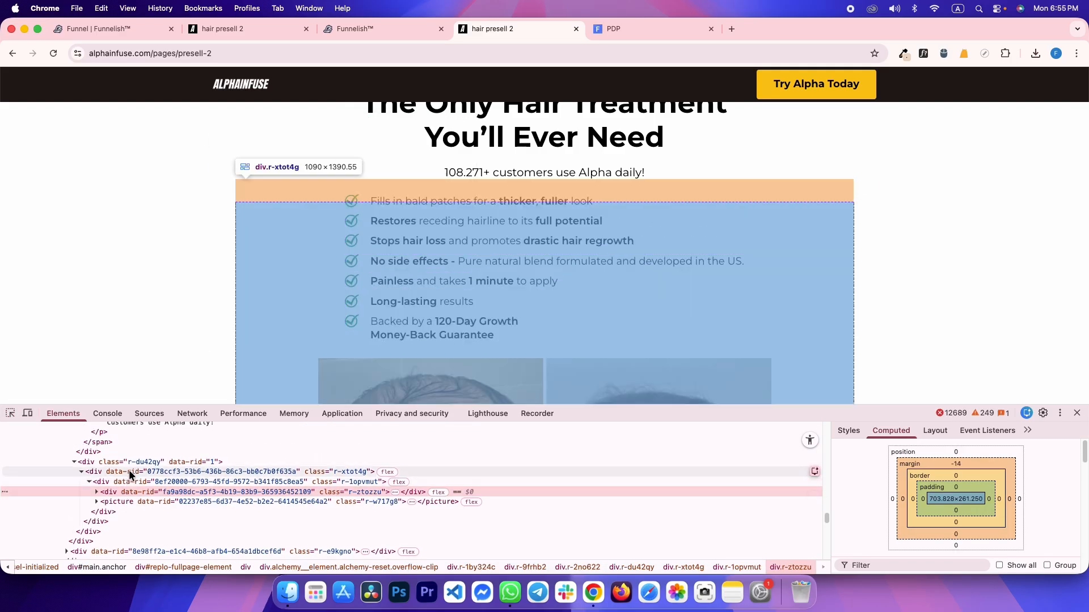
{"action": "left_click", "coordinate": [131, 472]}
{"action": "key", "text": "ctrl+shift+Tab"}
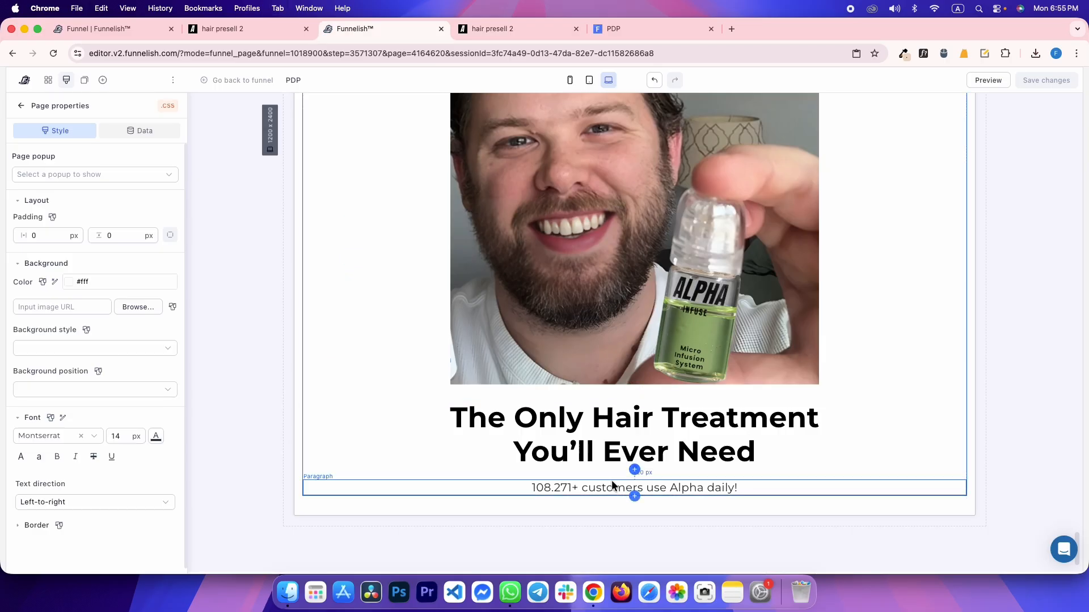
Drop a Container below the subtitle and give it a 40 px top margin
{"action": "left_click", "coordinate": [103, 80]}
{"action": "left_click_drag", "start_coordinate": [207, 249], "coordinate": [592, 490]}
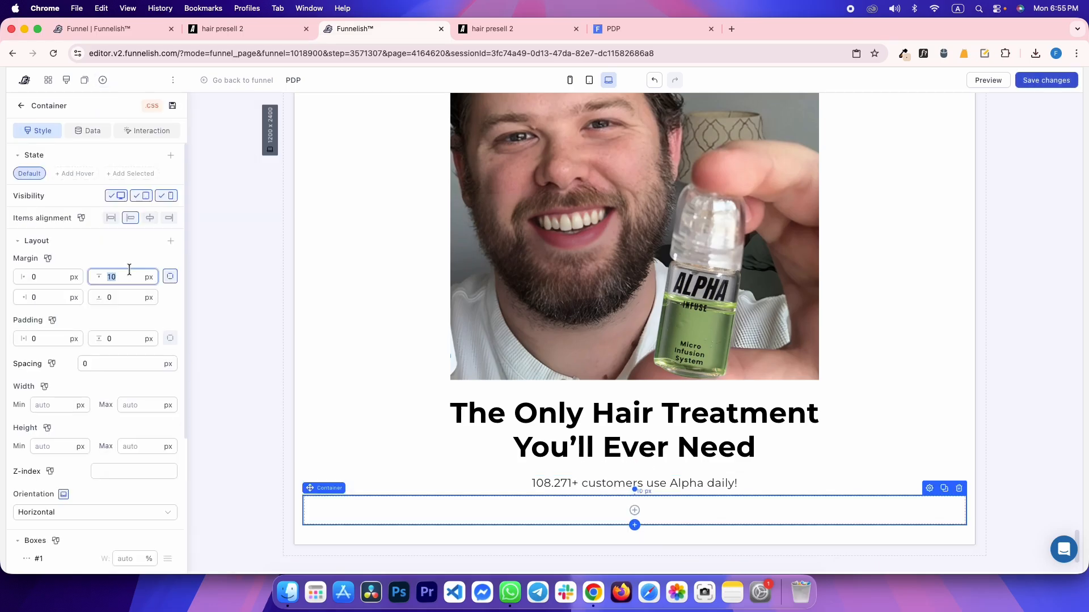
{"action": "type", "text": "40"}
{"action": "key", "text": "ctrl+Tab"}
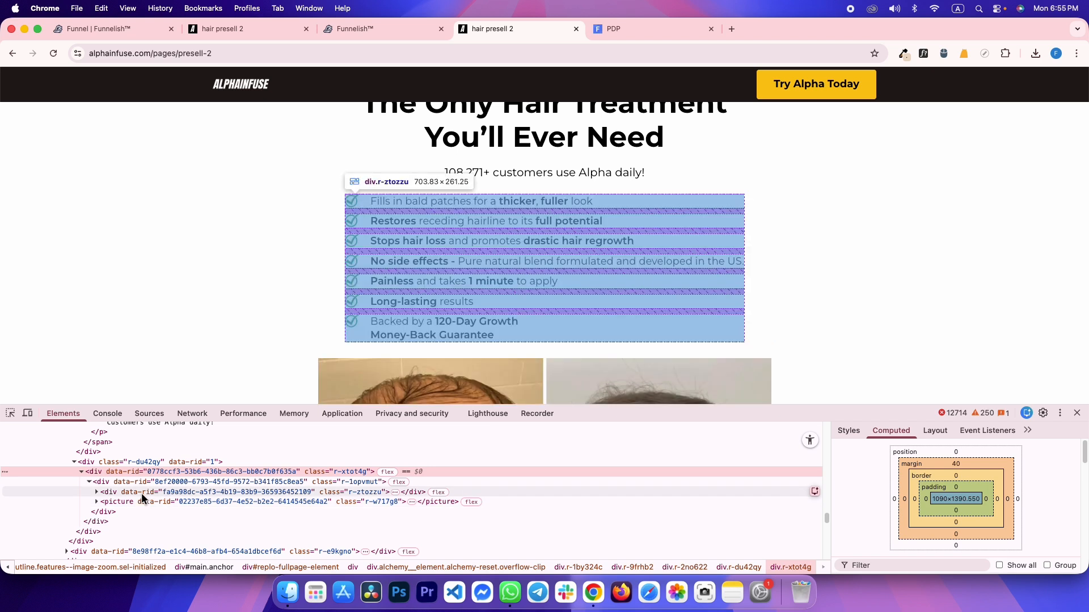
Inspect the reference's div.r-ztozzu benefits row: a 1090 px flex container with 40 px top margin
{"action": "left_click", "coordinate": [141, 493]}
{"action": "left_click", "coordinate": [846, 431]}
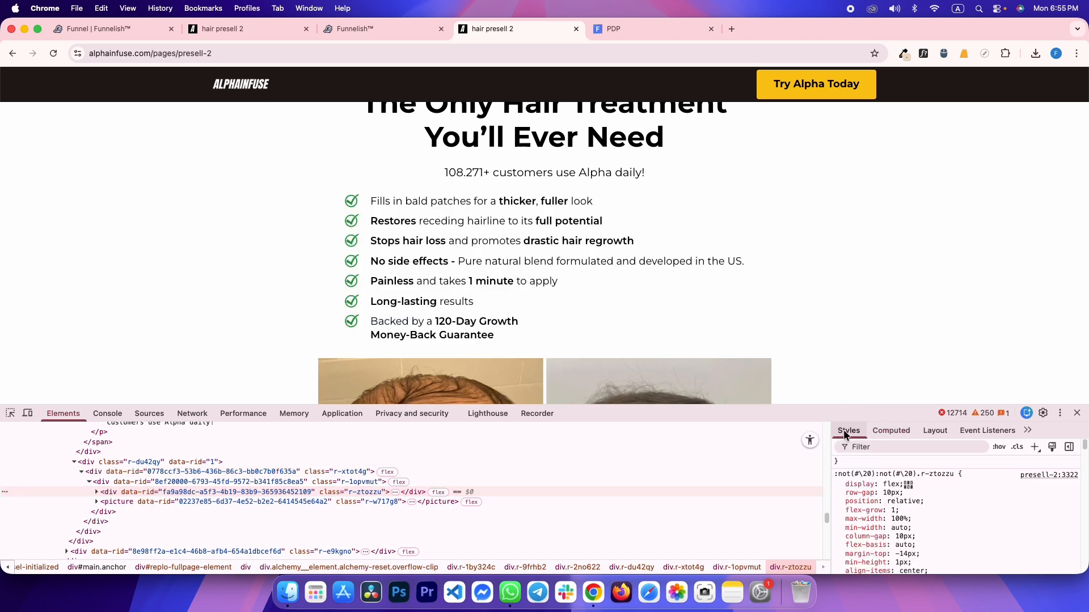
{"action": "scroll", "coordinate": [914, 532], "scroll_direction": "down", "scroll_amount": 2}
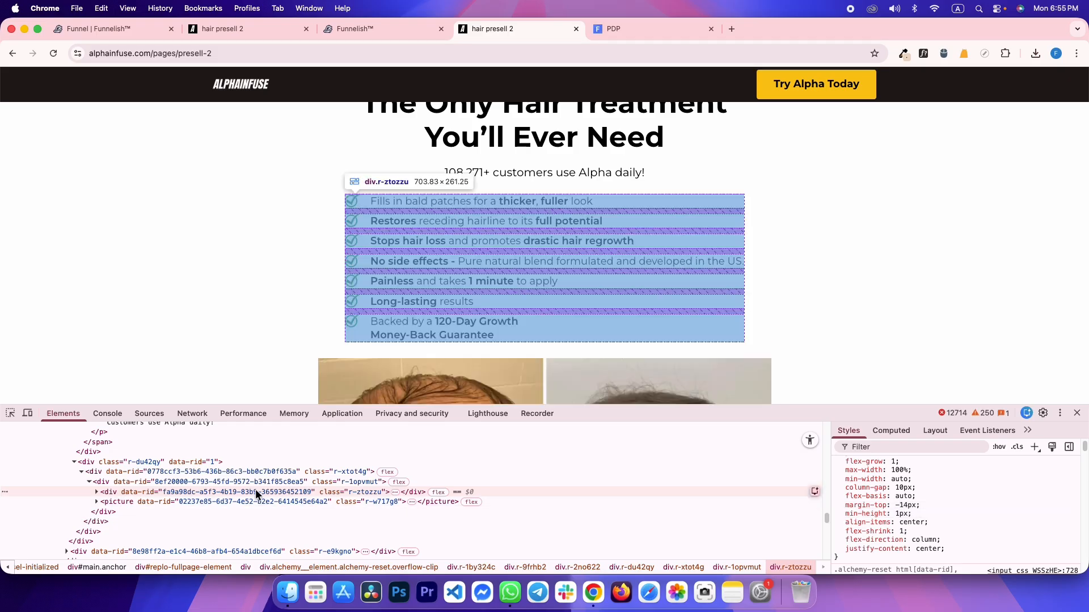
{"action": "left_click", "coordinate": [201, 481]}
{"action": "scroll", "coordinate": [886, 496], "scroll_direction": "up", "scroll_amount": 3}
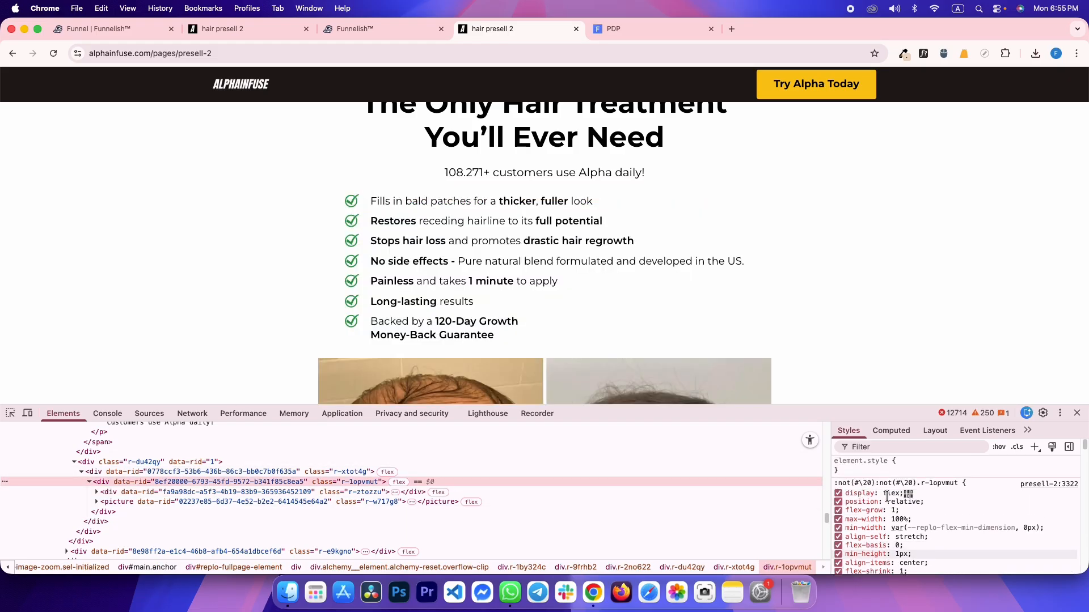
{"action": "left_click", "coordinate": [307, 473]}
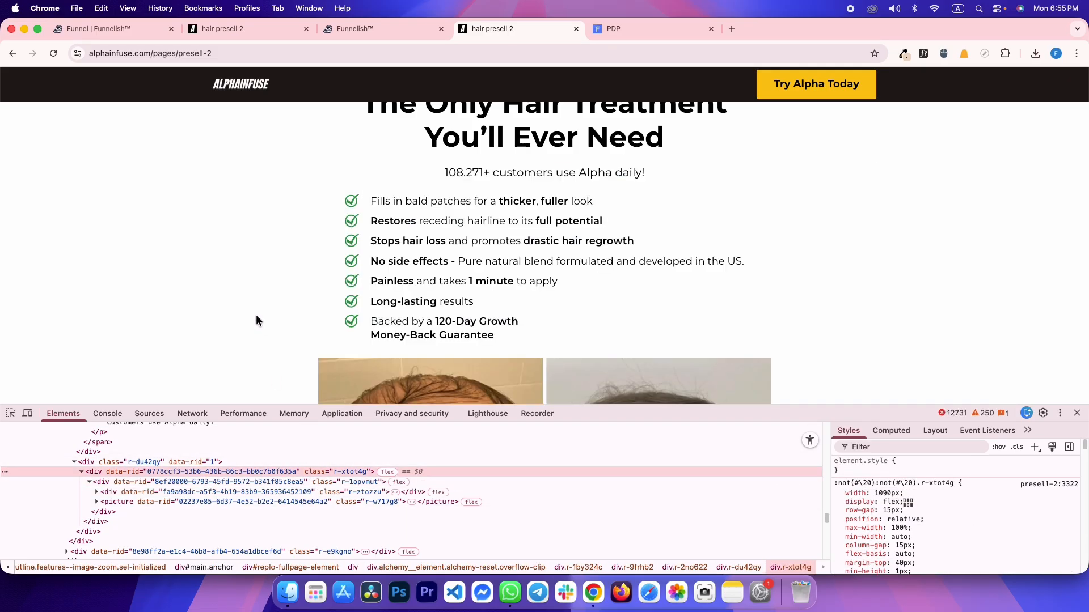
{"action": "scroll", "coordinate": [255, 318], "scroll_direction": "down", "scroll_amount": 5}
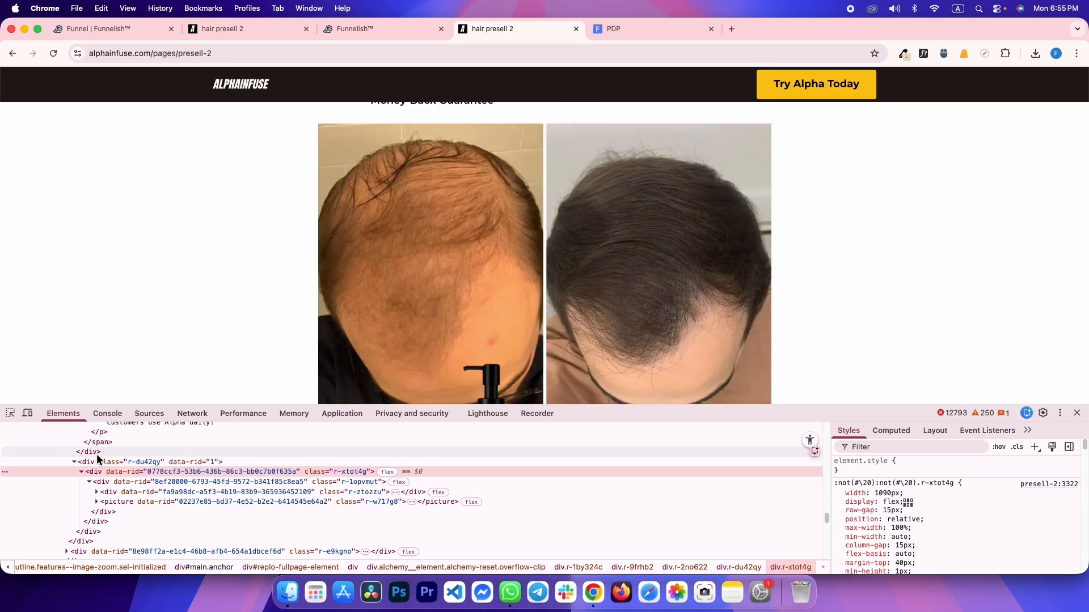
{"action": "scroll", "coordinate": [370, 333], "scroll_direction": "up", "scroll_amount": 6}
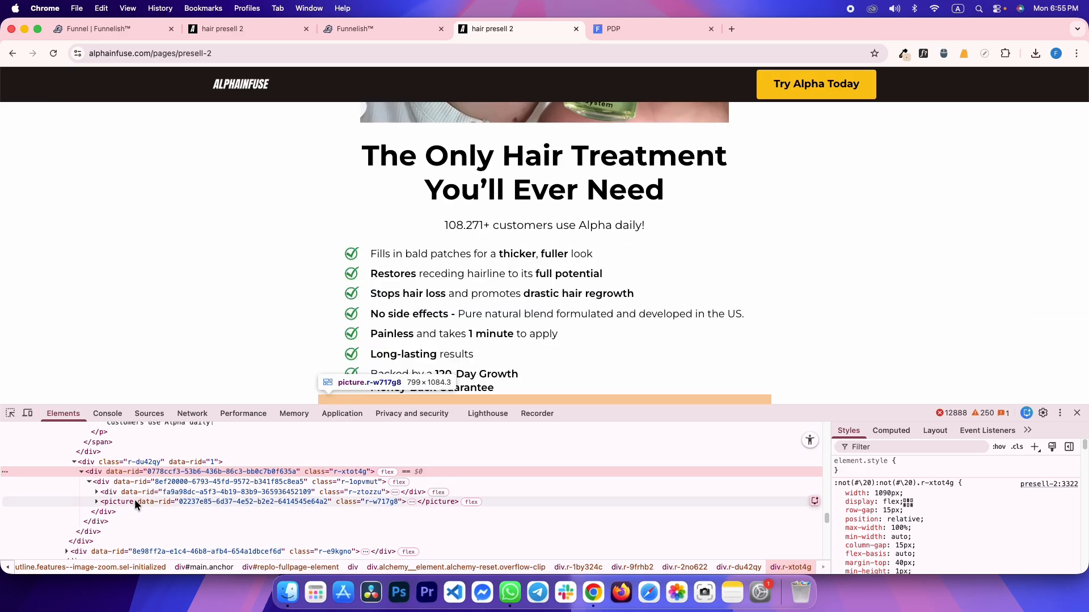
{"action": "left_click", "coordinate": [138, 492]}
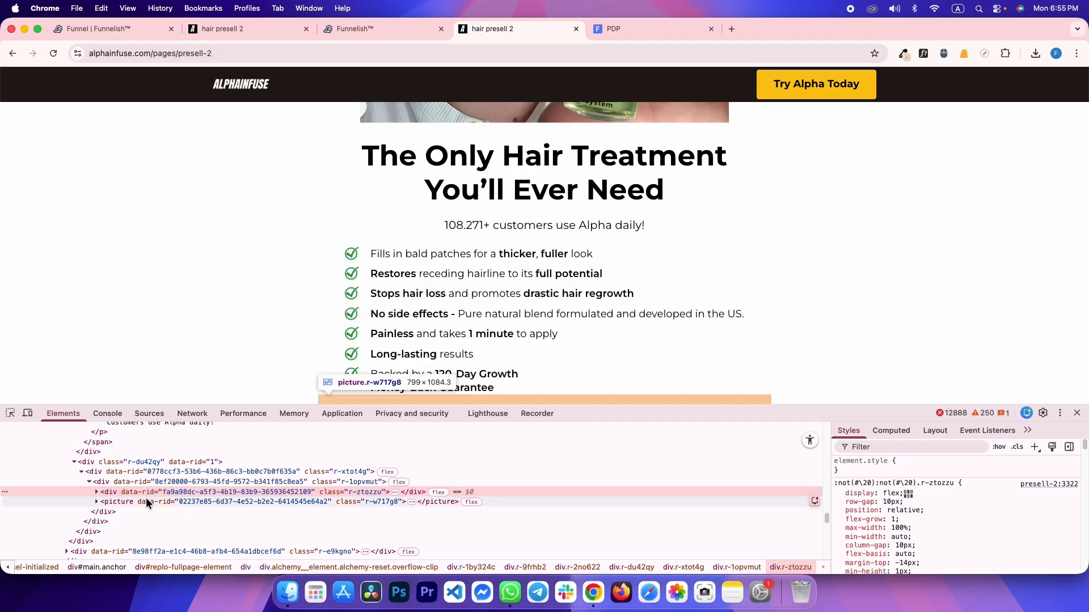
Cap the new container's maximum width at 700 px, comparing against the reference
{"action": "key", "text": "ctrl+shift+Tab"}
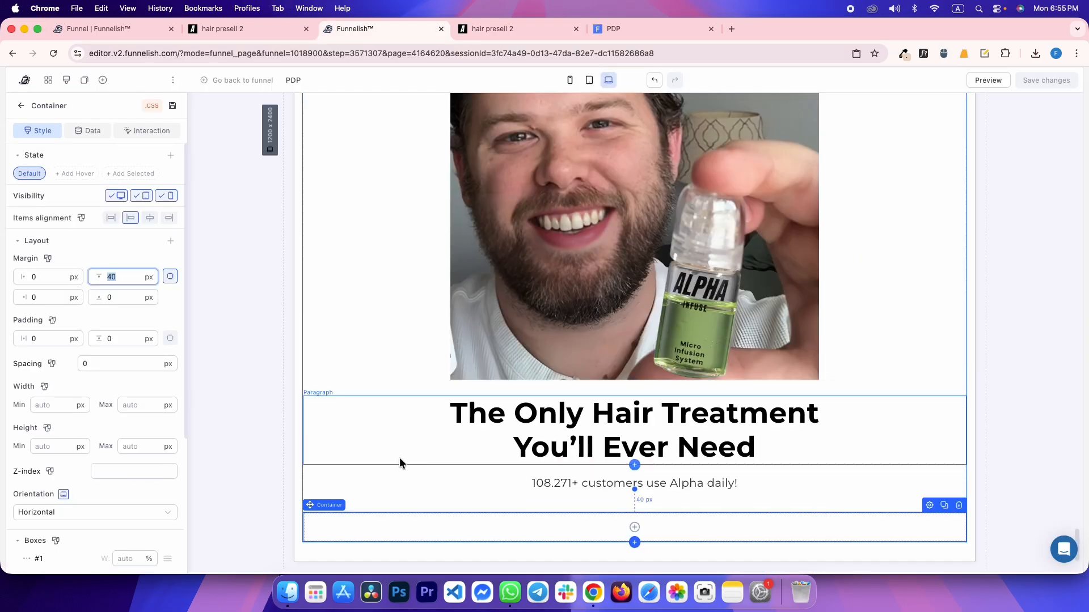
{"action": "left_click", "coordinate": [140, 418]}
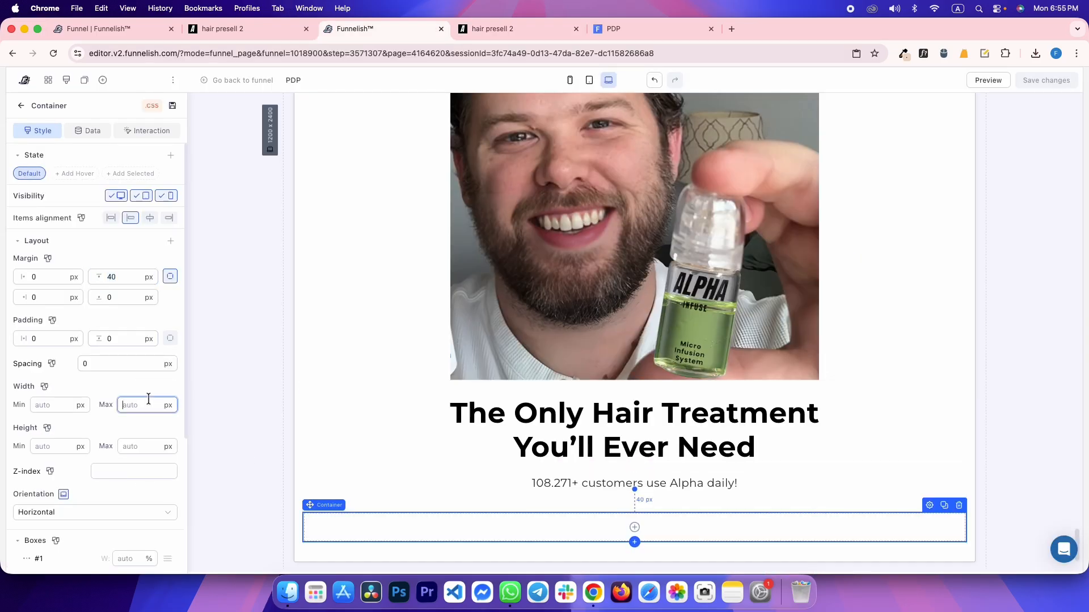
{"action": "type", "text": "700"}
{"action": "key", "text": "ctrl+Tab"}
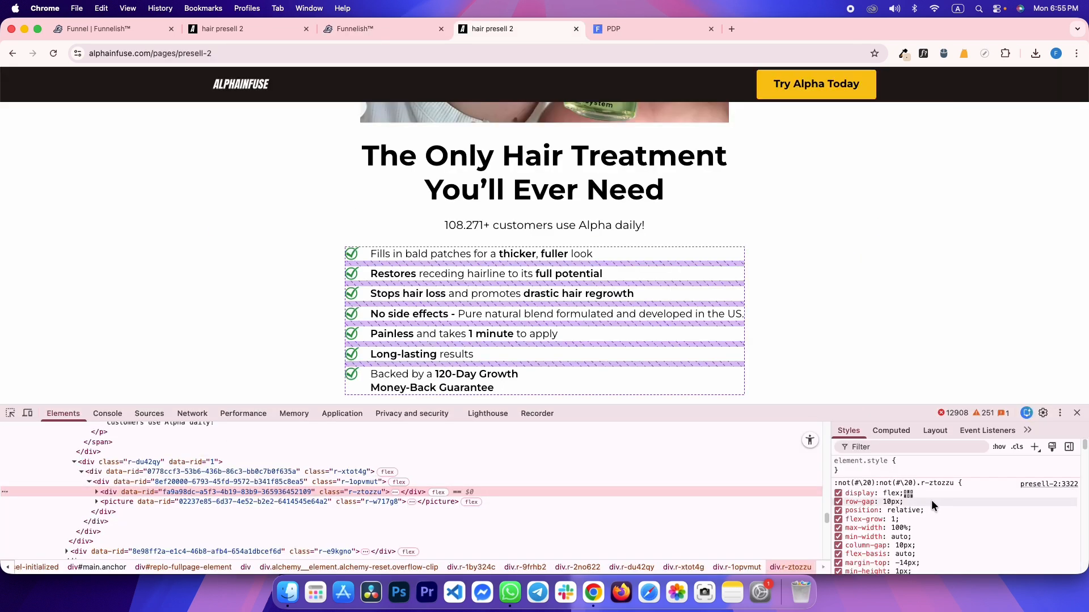
{"action": "key", "text": "ctrl+shift+Tab"}
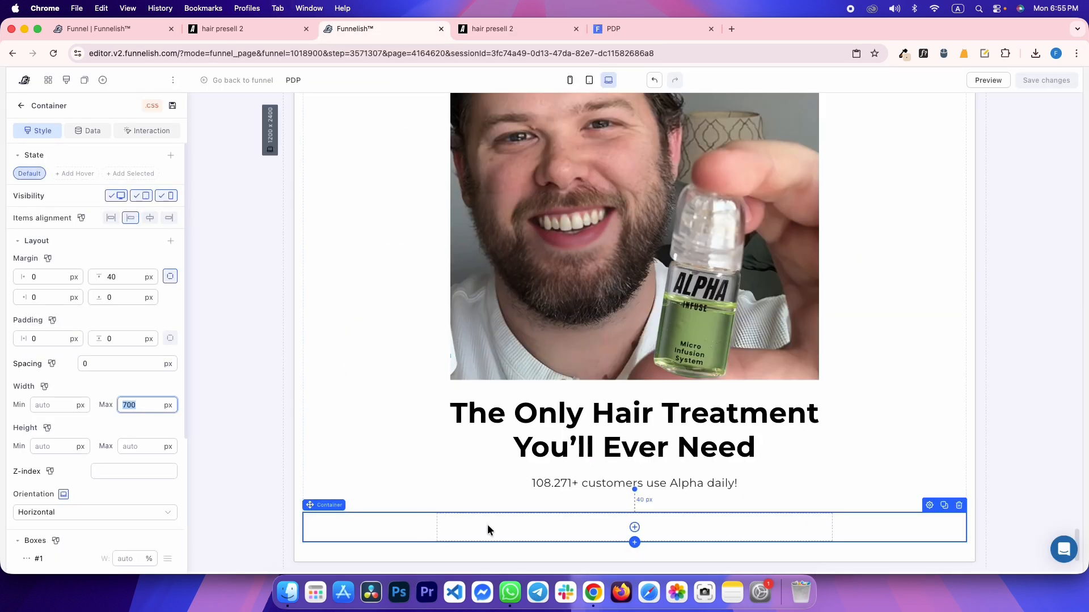
Remove the container's top margin and add a second box to it
{"action": "left_click", "coordinate": [133, 278]}
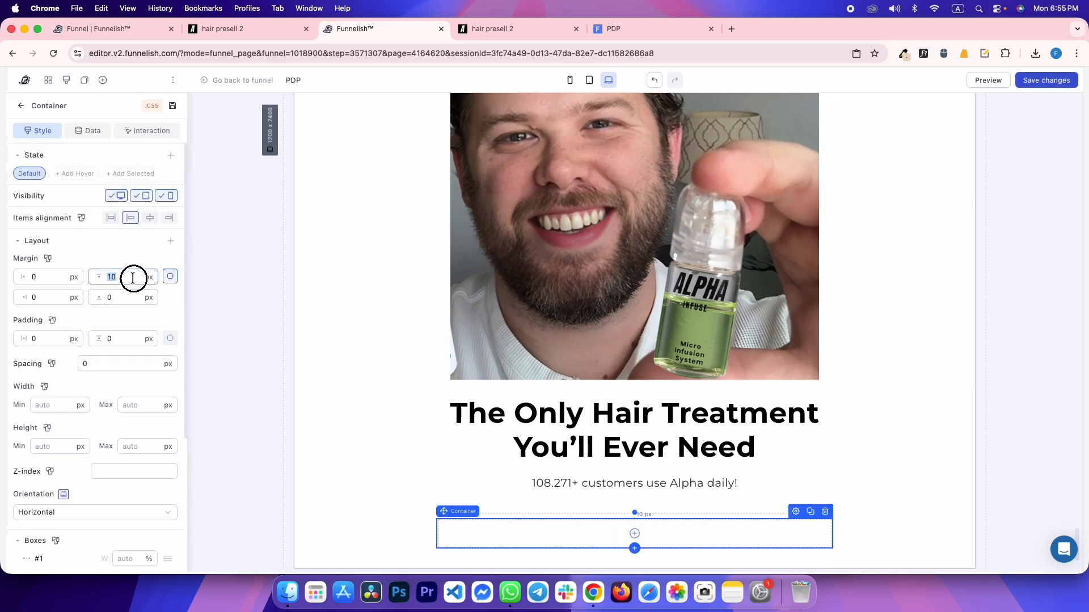
{"action": "left_click", "coordinate": [166, 276]}
{"action": "left_click", "coordinate": [77, 561]}
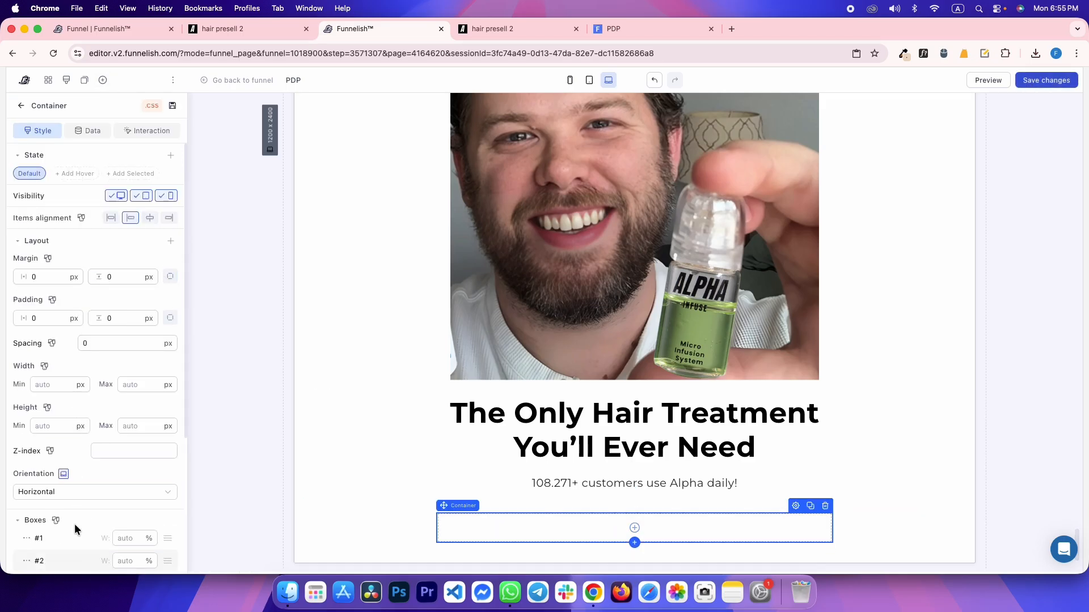
{"action": "scroll", "coordinate": [68, 510], "scroll_direction": "down", "scroll_amount": 3}
Give the first box a fixed pixel width and inspect the reference checkmark icon's markup
{"action": "left_click", "coordinate": [26, 382]}
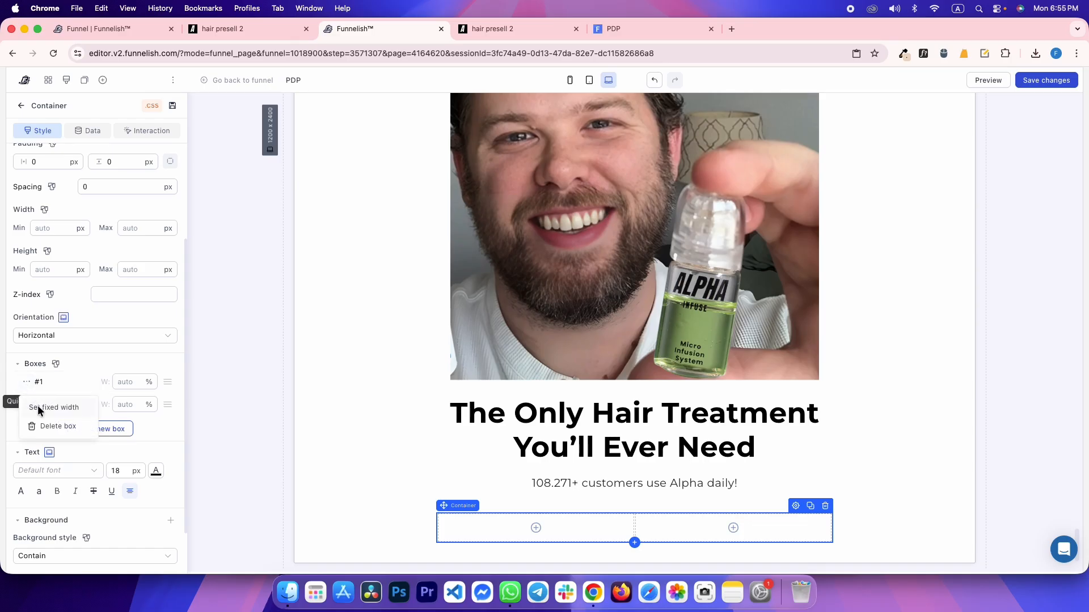
{"action": "left_click", "coordinate": [39, 408]}
{"action": "key", "text": "ctrl+Tab"}
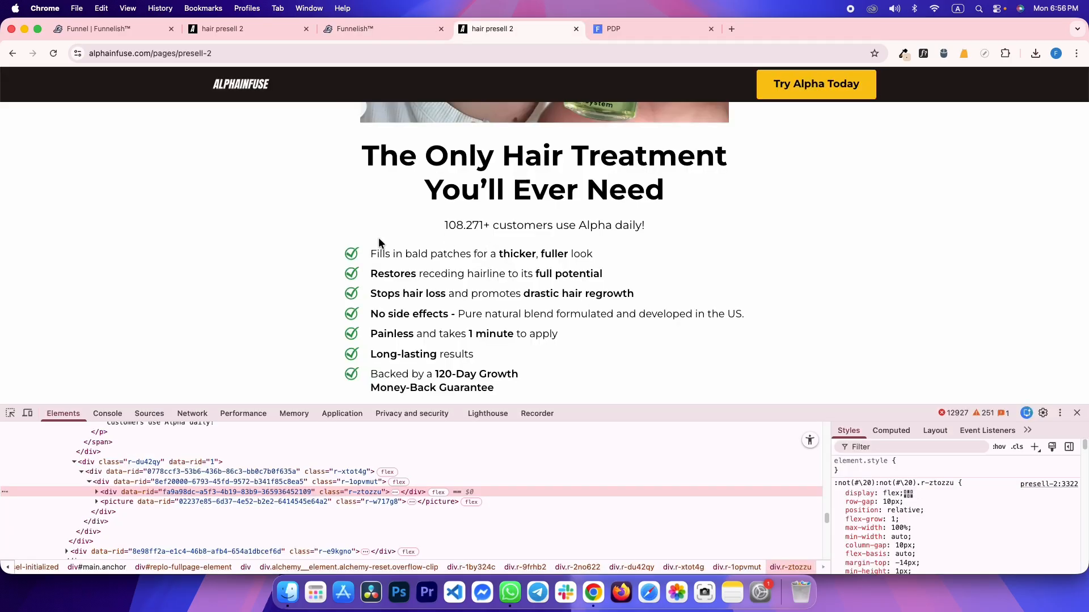
{"action": "right_click", "coordinate": [354, 255]}
{"action": "key", "text": "Escape"}
{"action": "right_click", "coordinate": [354, 255]}
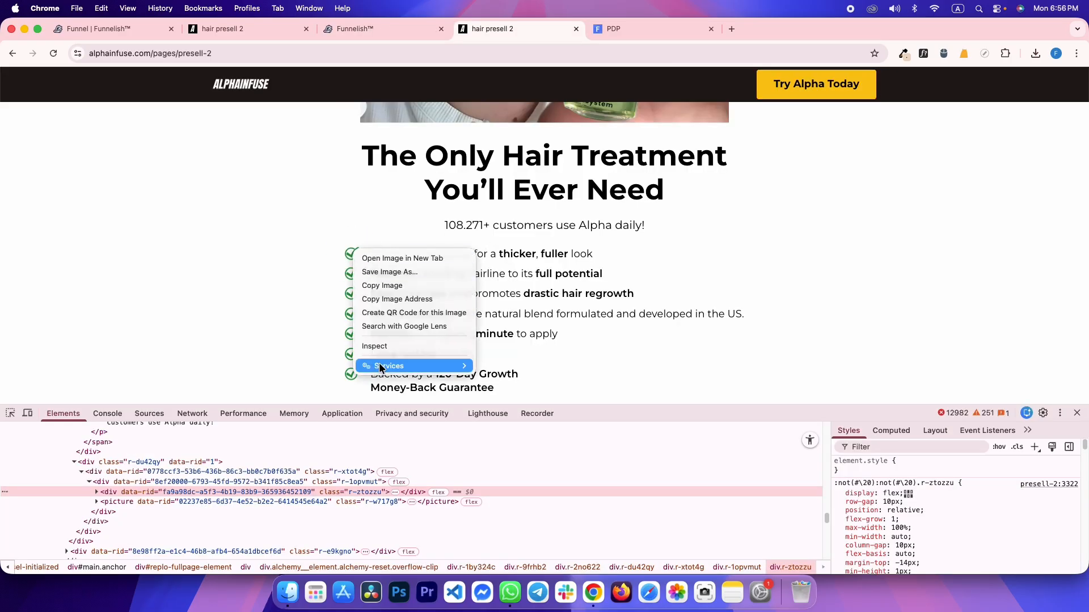
{"action": "left_click", "coordinate": [381, 347]}
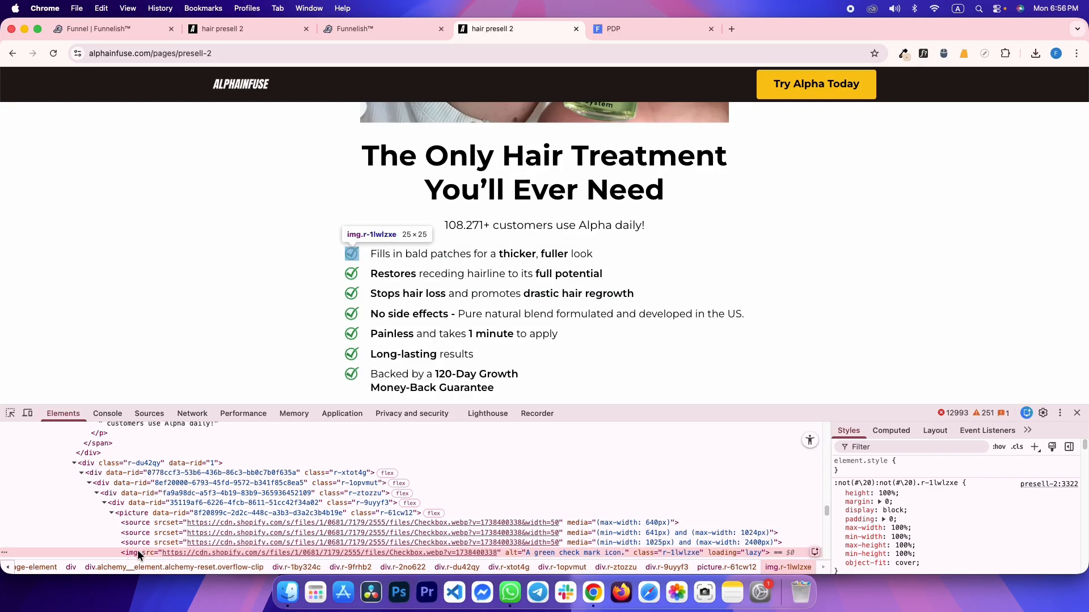
{"action": "left_click", "coordinate": [147, 503]}
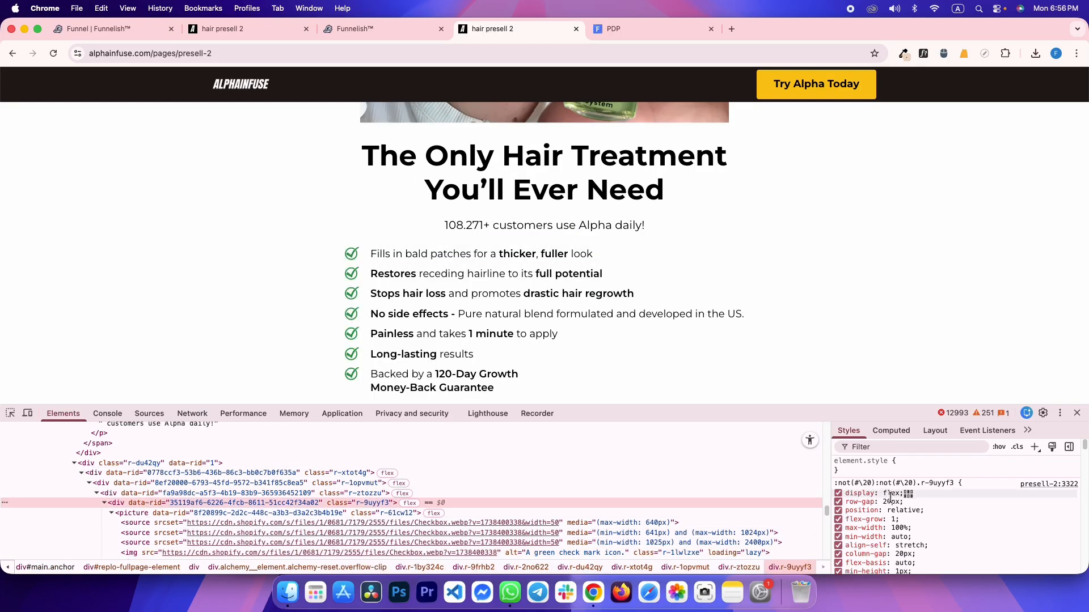
Set 20 px spacing between the boxes and a 25 px first-box width
{"action": "key", "text": "super+alt+Left"}
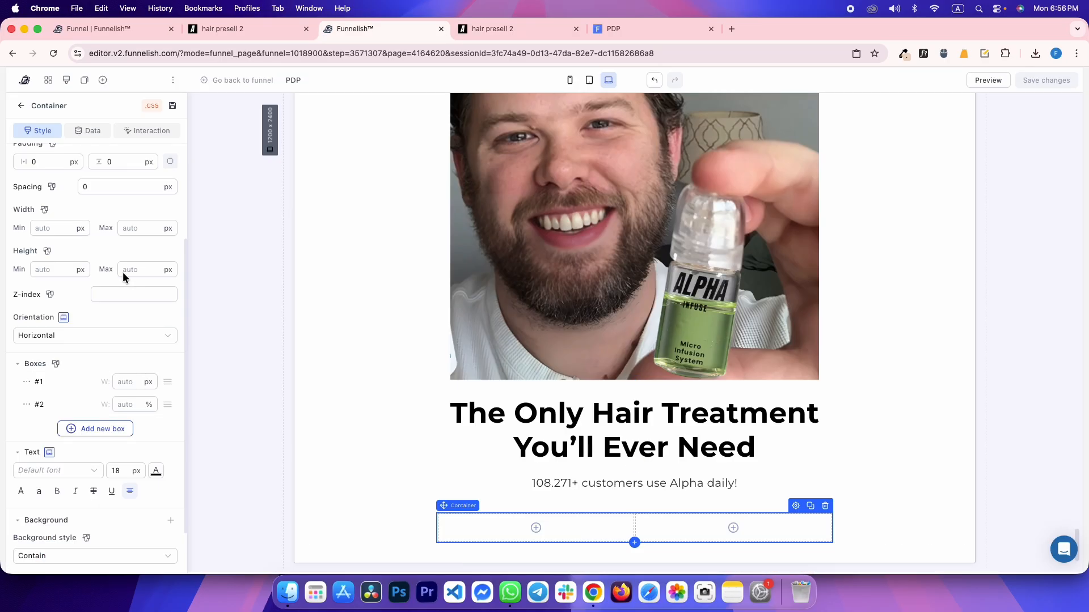
{"action": "left_click", "coordinate": [122, 187]}
{"action": "type", "text": "20"}
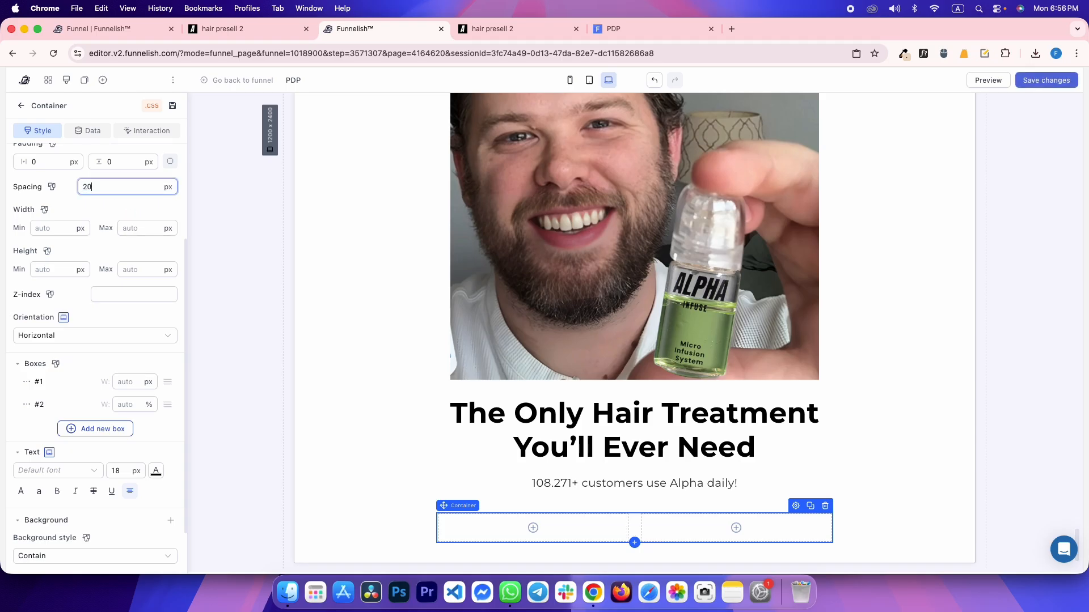
{"action": "left_click", "coordinate": [131, 382]}
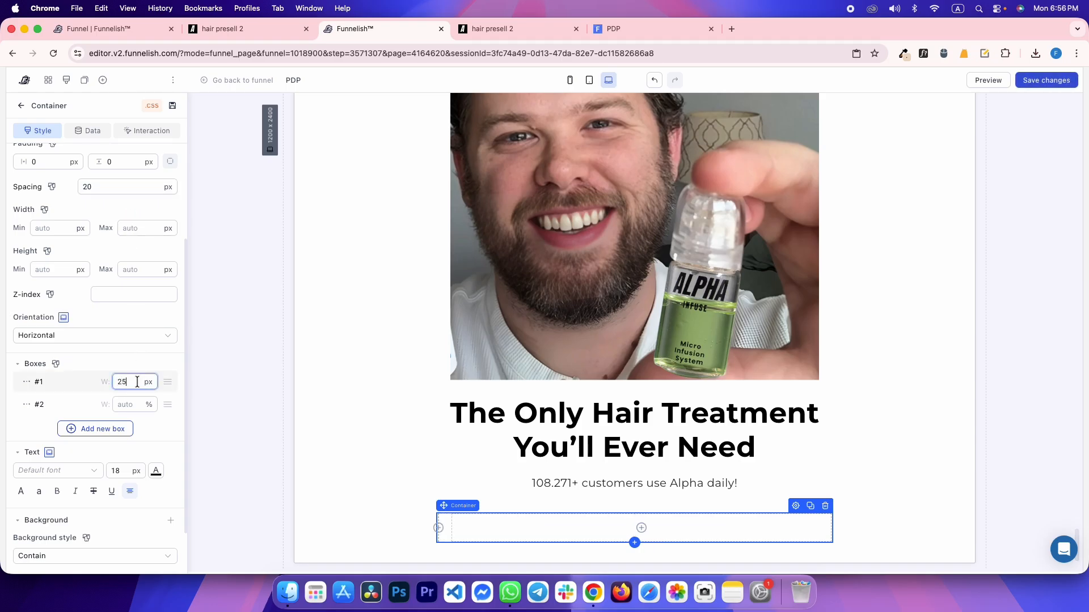
{"action": "type", "text": "25"}
Add an image to the first box using the pasted checkmark URL, 25 px wide
{"action": "left_click", "coordinate": [448, 529]}
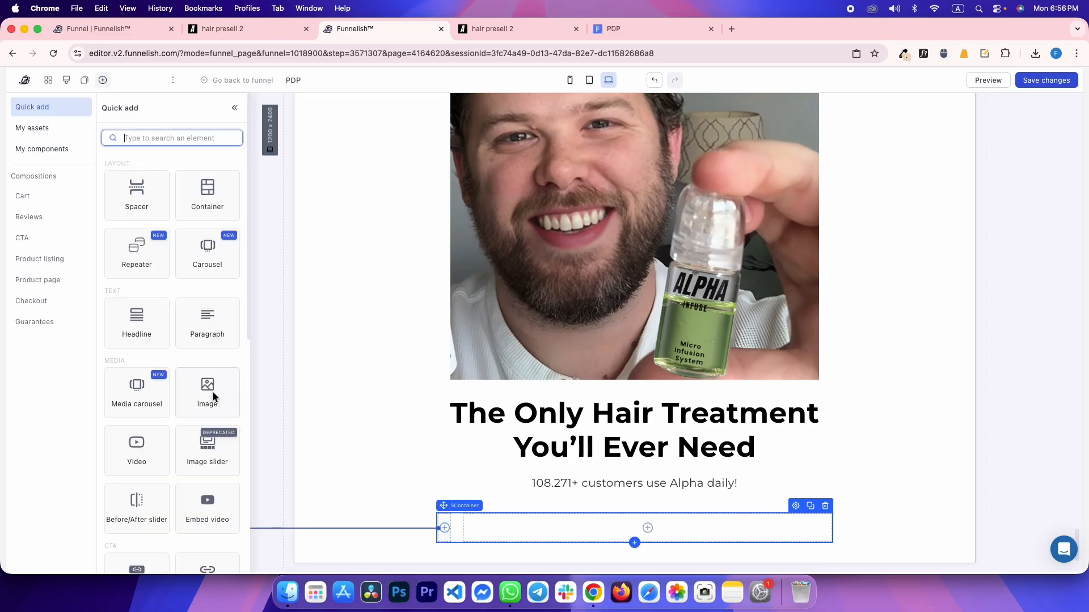
{"action": "left_click", "coordinate": [214, 394]}
{"action": "key", "text": "super+v"}
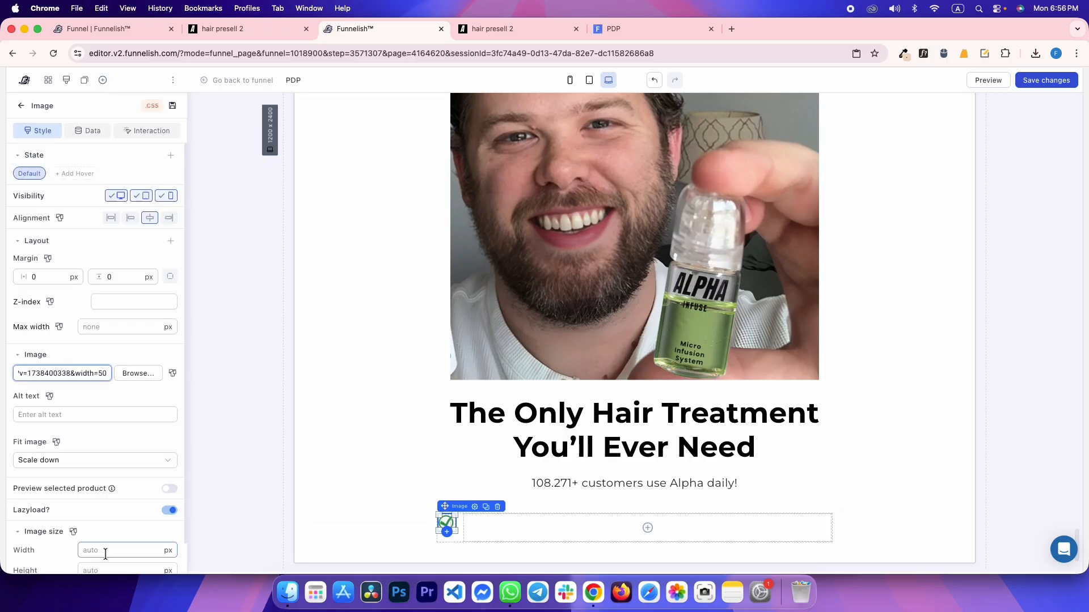
{"action": "left_click", "coordinate": [105, 552]}
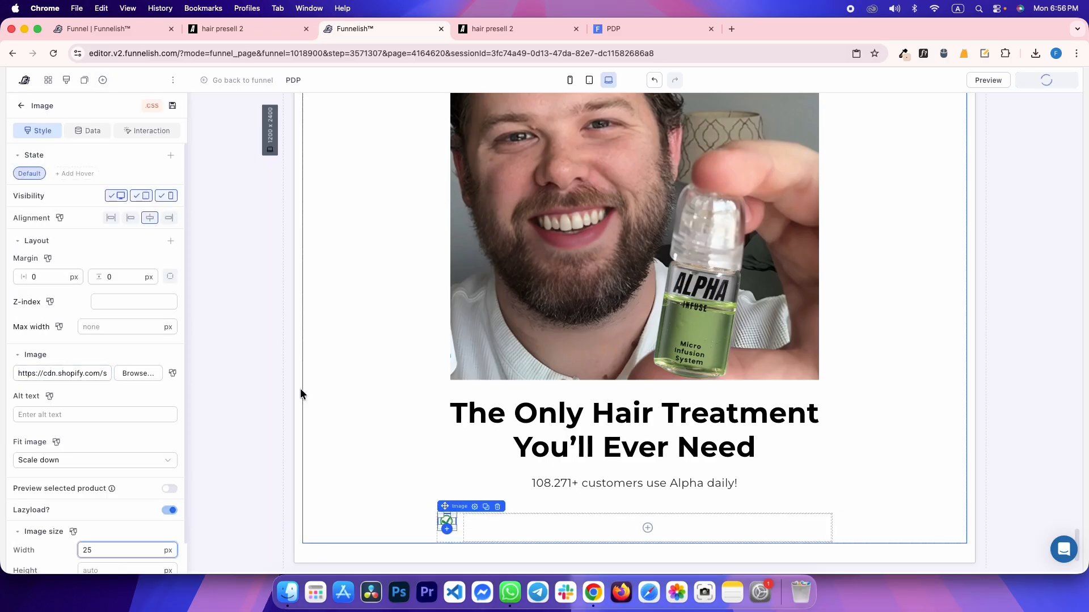
{"action": "left_click", "coordinate": [274, 347]}
Inspect the reference's first benefit row markup, then select the paragraph on the canvas
{"action": "key", "text": "ctrl+Tab"}
{"action": "left_click_drag", "start_coordinate": [378, 254], "coordinate": [594, 256]}
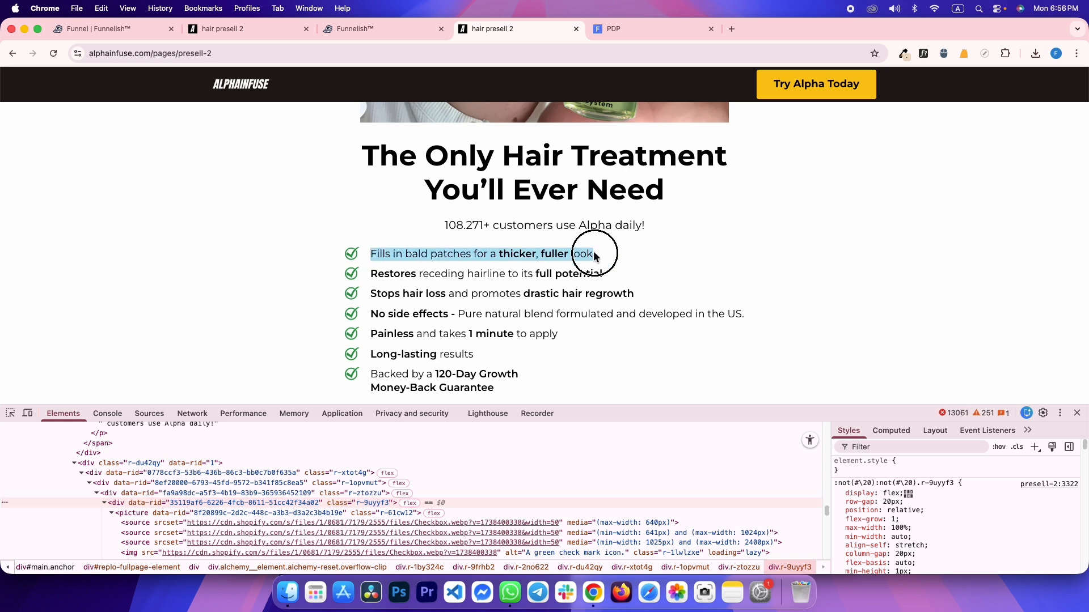
{"action": "left_click", "coordinate": [499, 276]}
{"action": "left_click", "coordinate": [12, 413]}
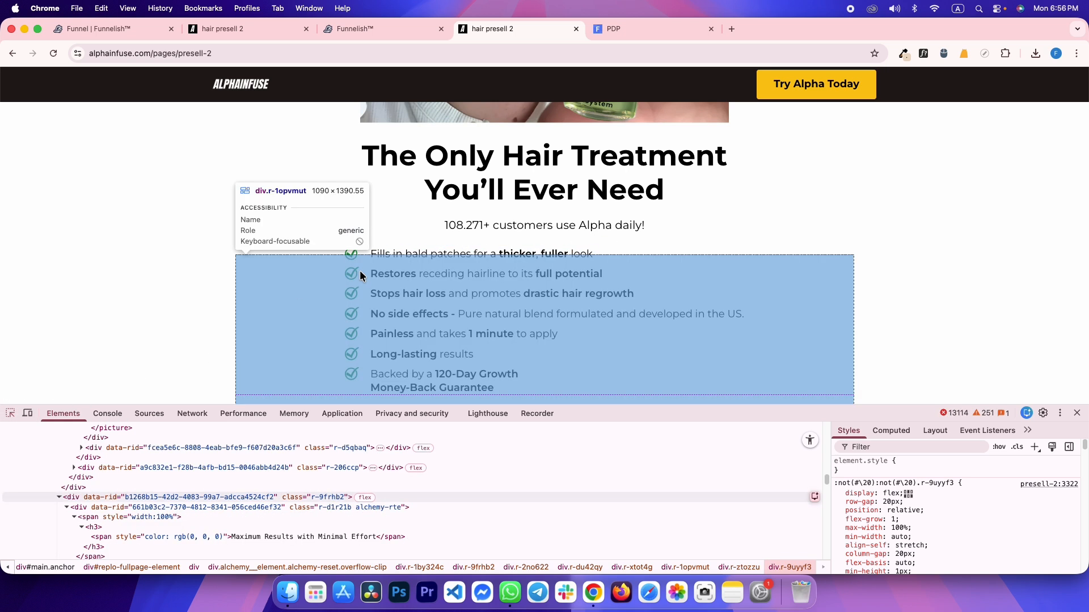
{"action": "left_click", "coordinate": [391, 254]}
{"action": "key", "text": "ctrl+shift+Tab"}
{"action": "key", "text": "ctrl+Tab"}
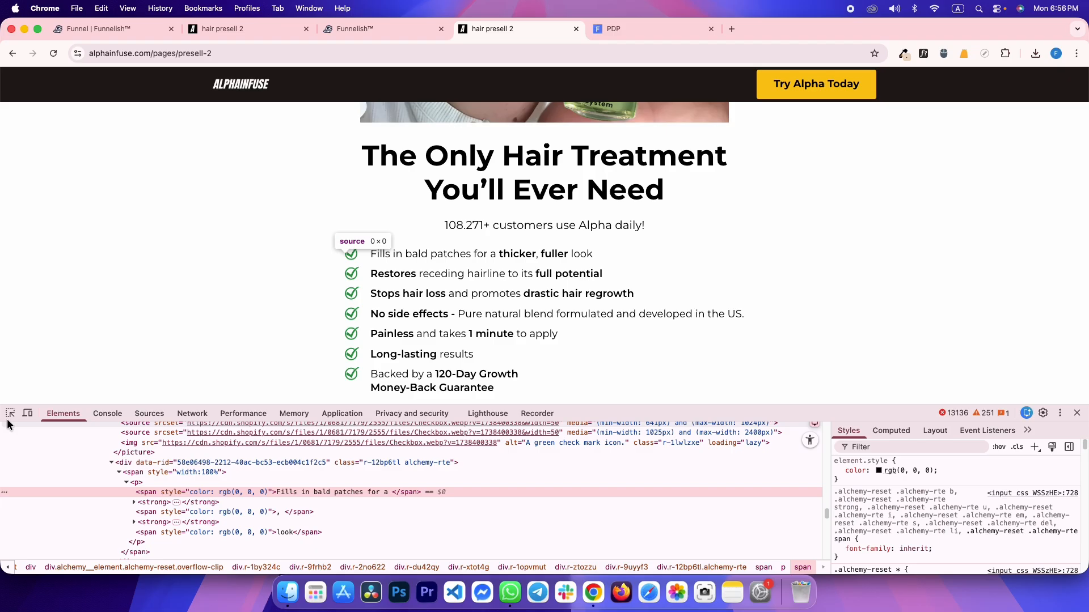
{"action": "key", "text": "ctrl+shift+Tab"}
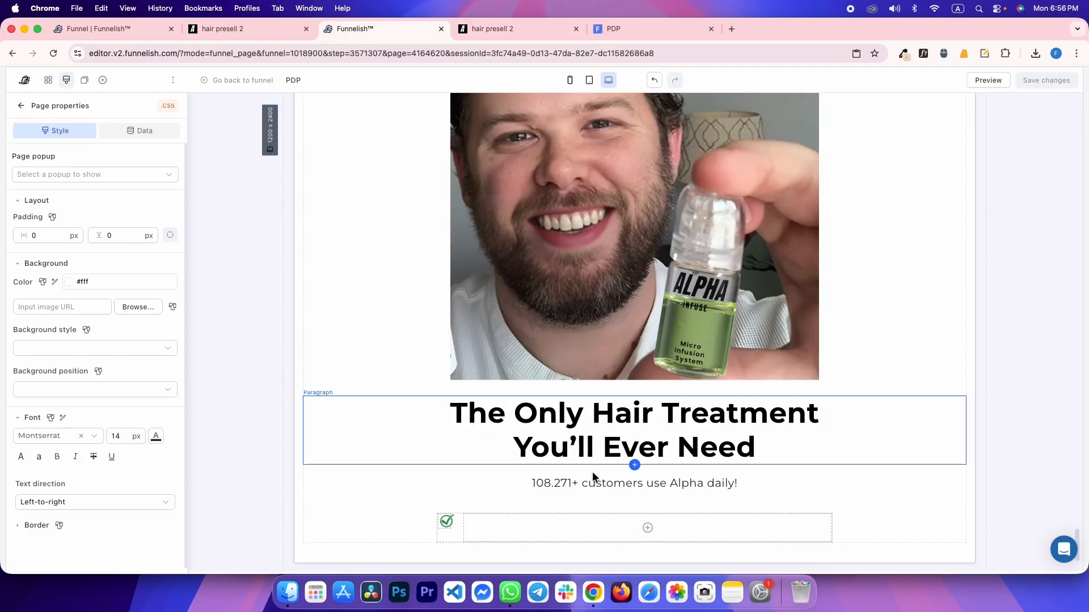
{"action": "left_click", "coordinate": [578, 481]}
Add a left-aligned paragraph into the second box and open its text colour picker
{"action": "left_click", "coordinate": [648, 528]}
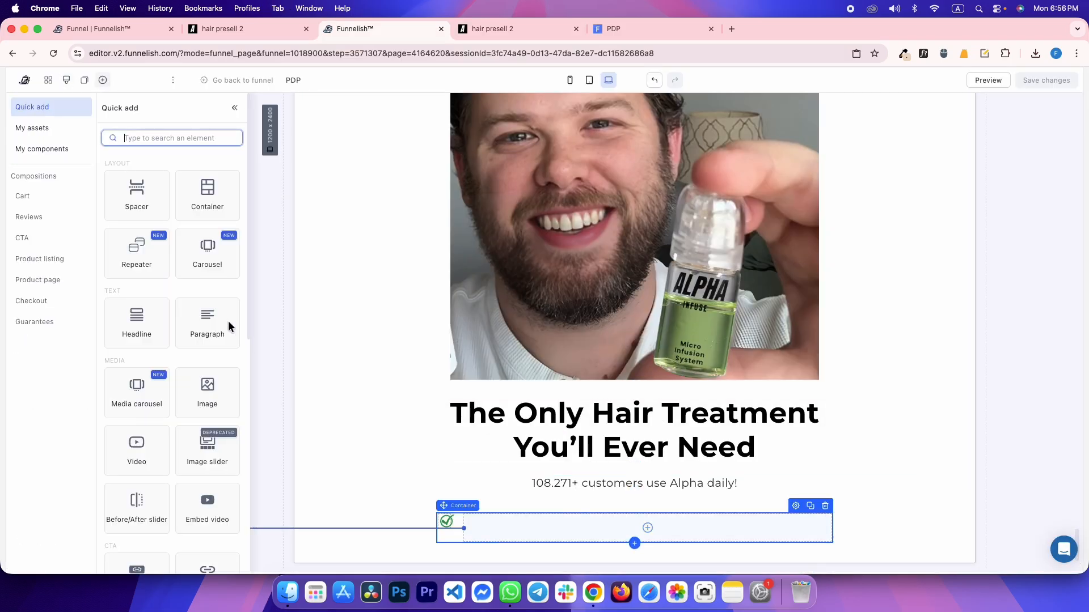
{"action": "left_click", "coordinate": [224, 318]}
{"action": "key", "text": "shift+Tab"}
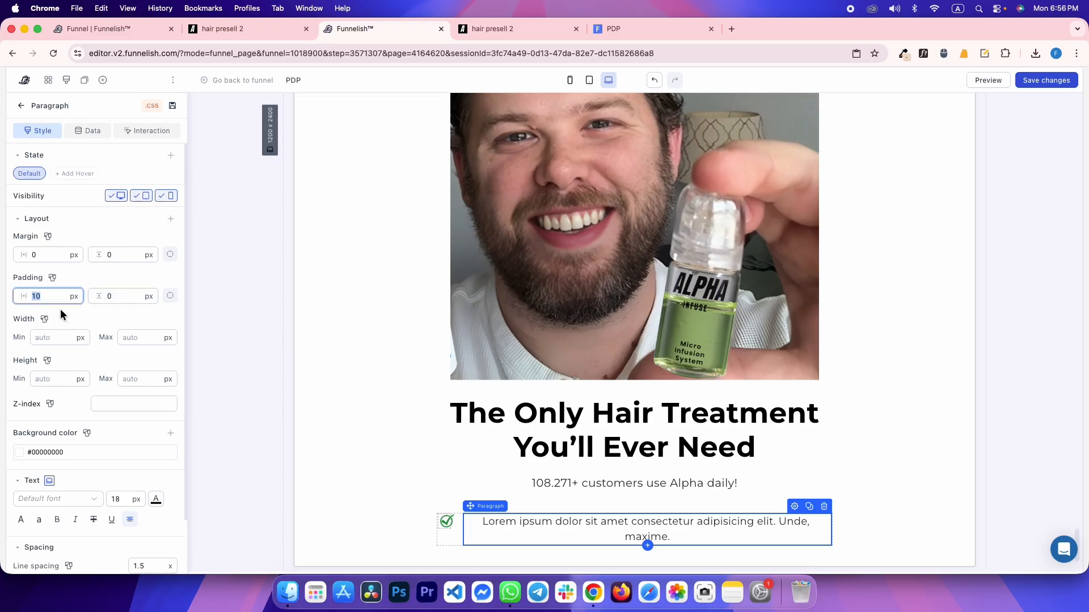
{"action": "left_click", "coordinate": [131, 521]}
{"action": "left_click", "coordinate": [148, 540]}
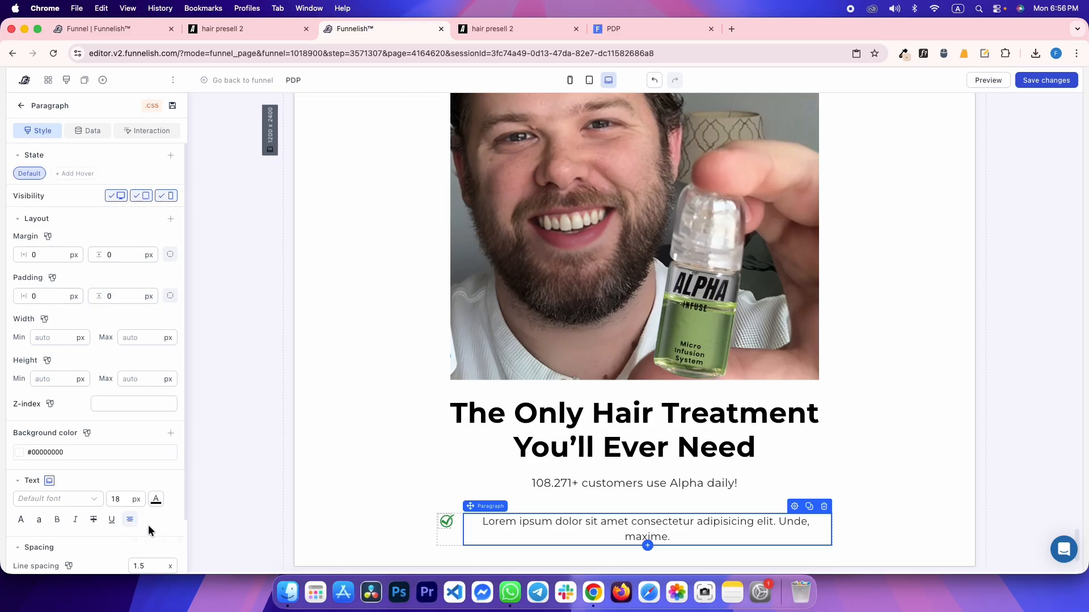
{"action": "left_click", "coordinate": [156, 499]}
{"action": "right_click", "coordinate": [72, 414]}
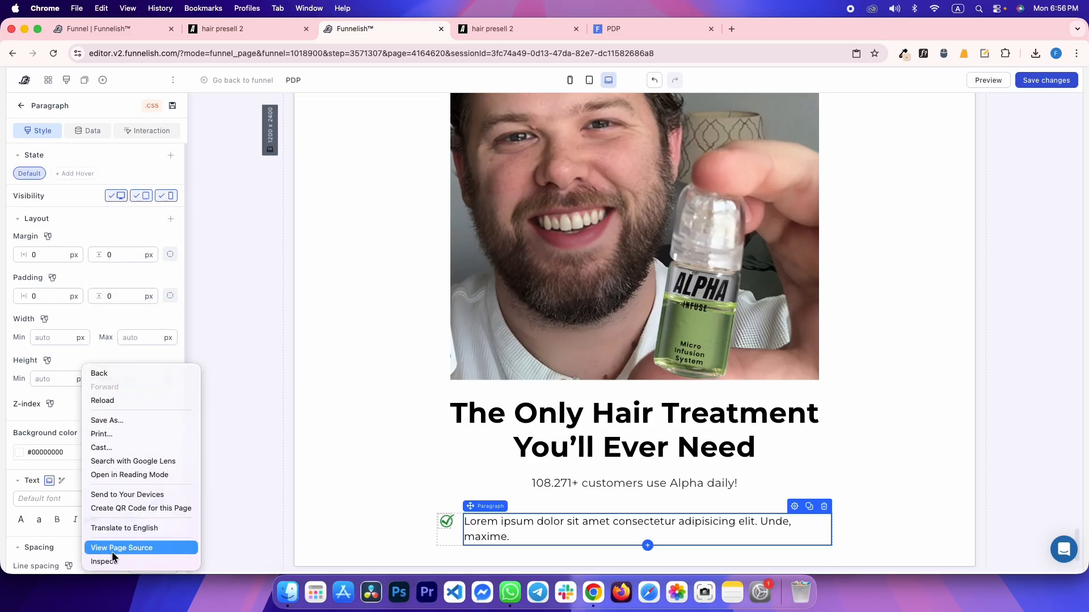
{"action": "left_click", "coordinate": [67, 544]}
{"action": "left_click", "coordinate": [151, 502]}
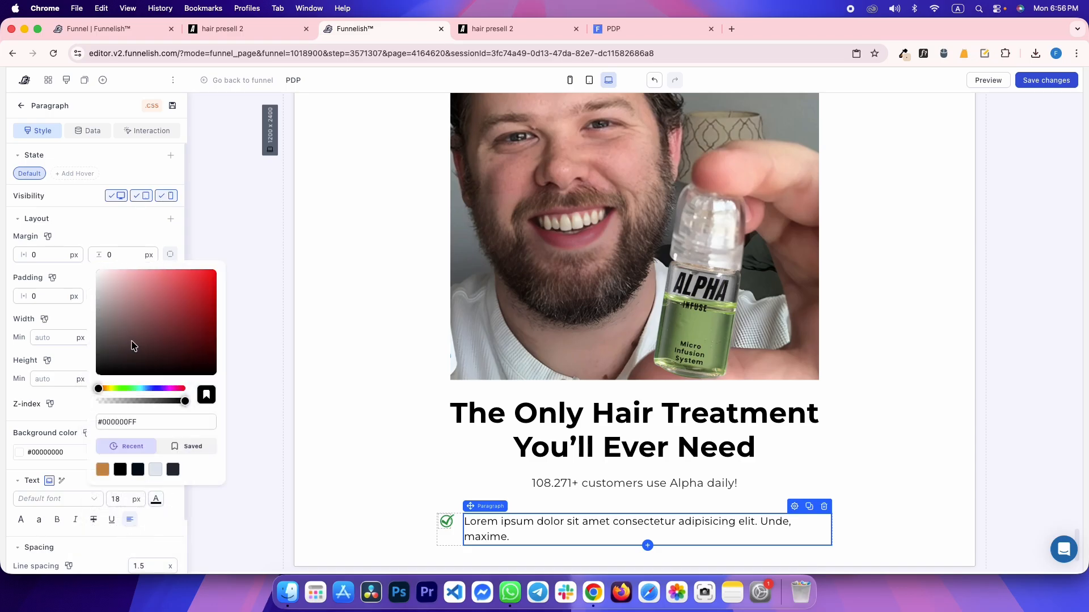
Replace the paragraph with 'Fills in bald patches for a thicker, fuller look', trim the blank line, save
{"action": "triple_click", "coordinate": [485, 522]}
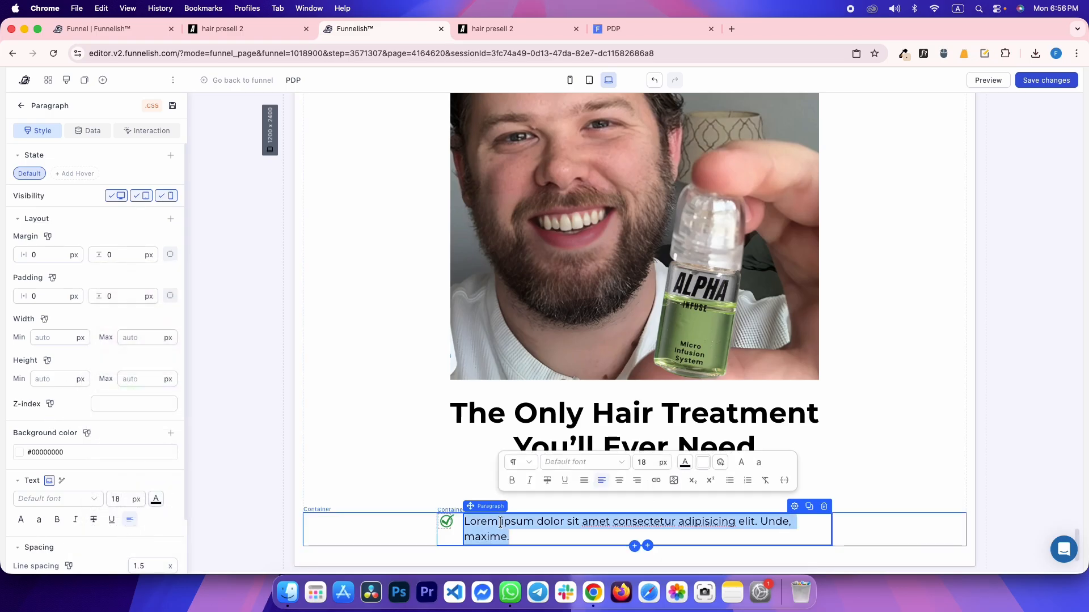
{"action": "type", "text": "Fills in bald patches for a thicker, fuller look"}
{"action": "key", "text": "BackSpace"}
{"action": "key", "text": "super+s"}
Inspect the reference bullet's text block, then select the checkmark row container
{"action": "key", "text": "ctrl+Tab"}
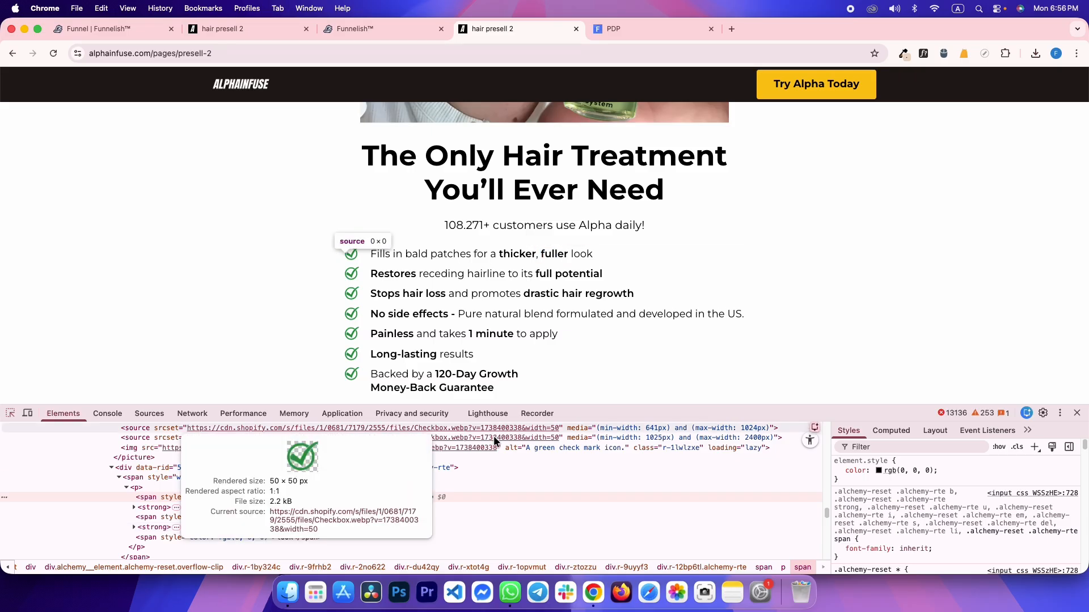
{"action": "left_click", "coordinate": [166, 468]}
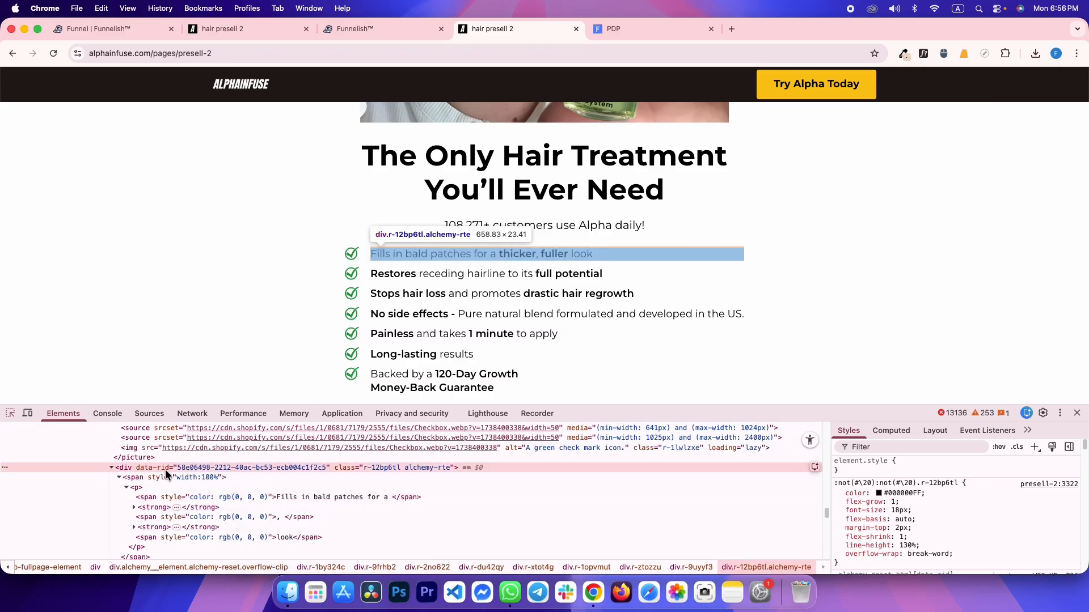
{"action": "key", "text": "ctrl+shift+Tab"}
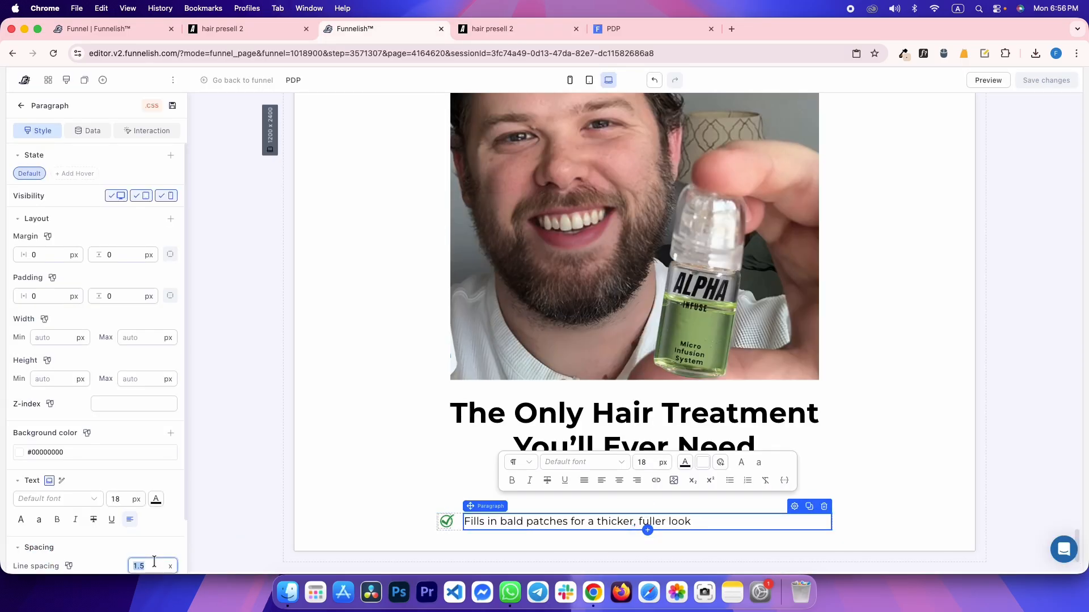
{"action": "left_click", "coordinate": [427, 437]}
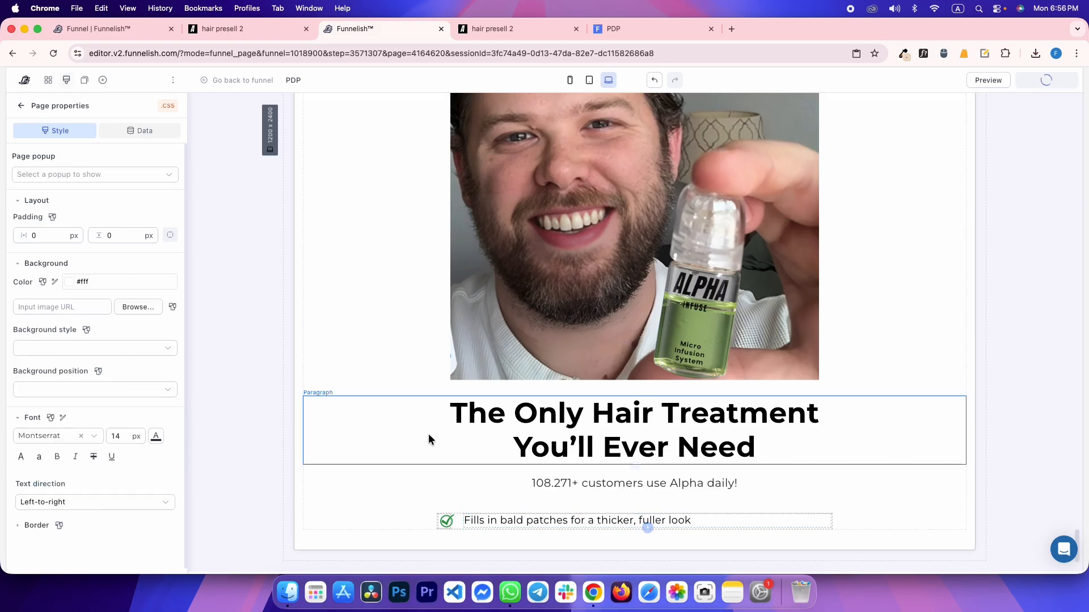
{"action": "left_click", "coordinate": [462, 518]}
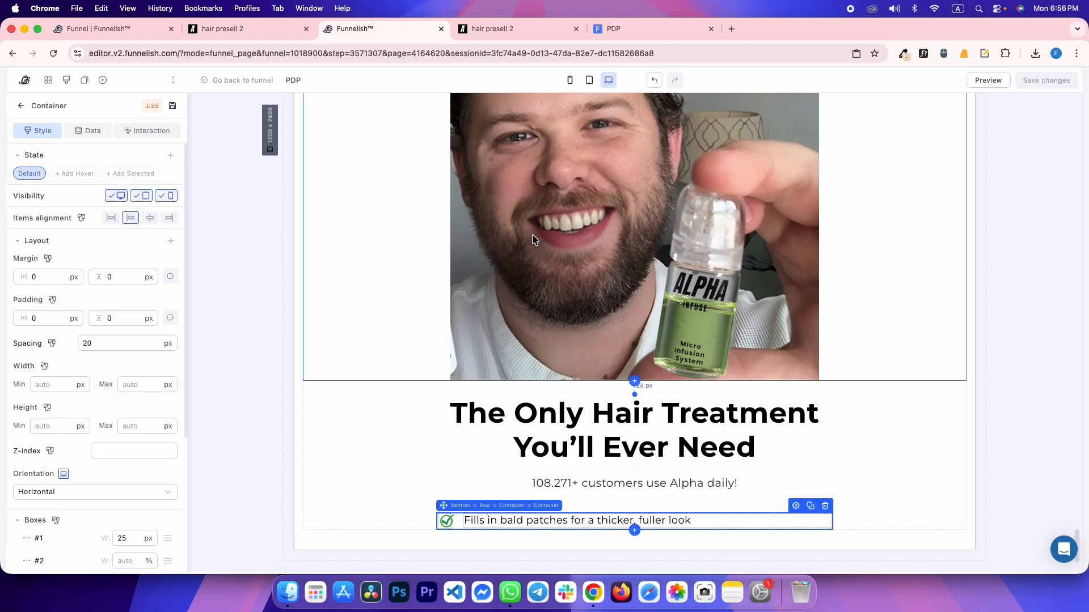
Lay the checkmark and text side by side in the tablet and mobile layouts
{"action": "left_click", "coordinate": [589, 80]}
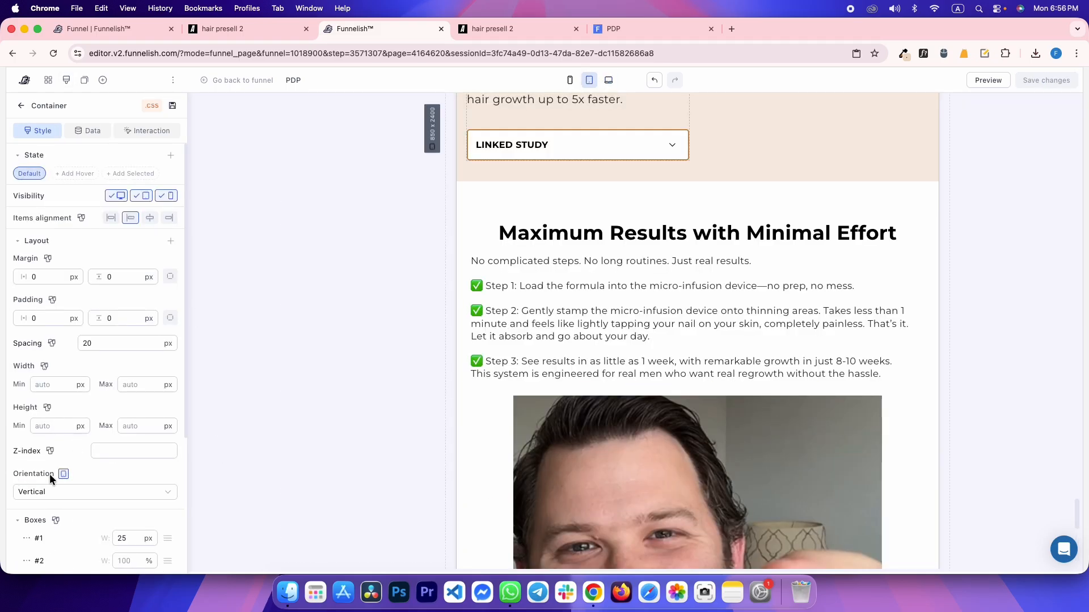
{"action": "left_click", "coordinate": [35, 492]}
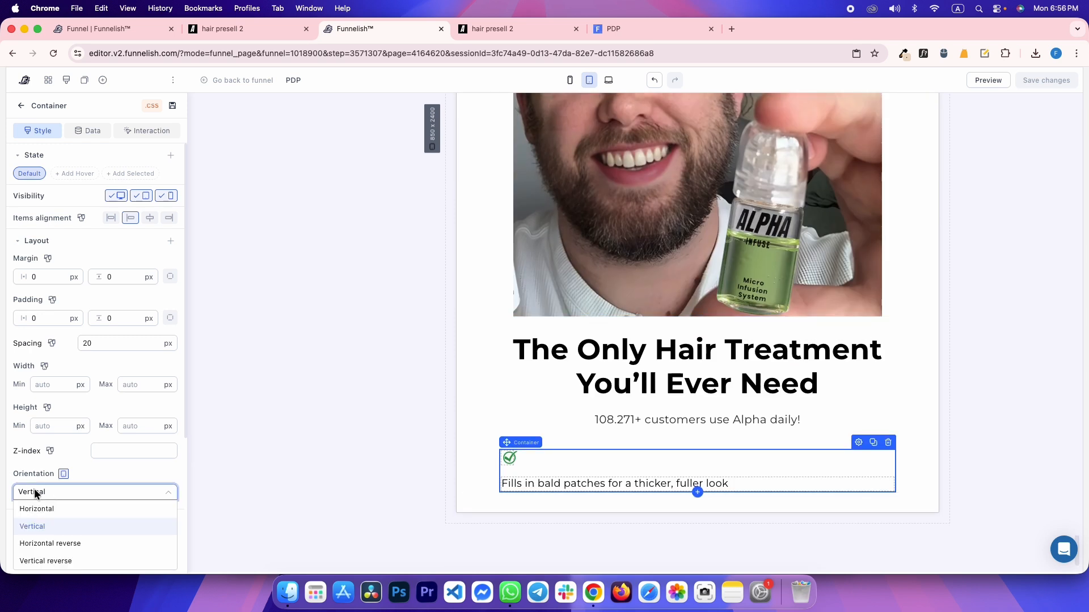
{"action": "left_click", "coordinate": [43, 513]}
{"action": "left_click", "coordinate": [570, 80]}
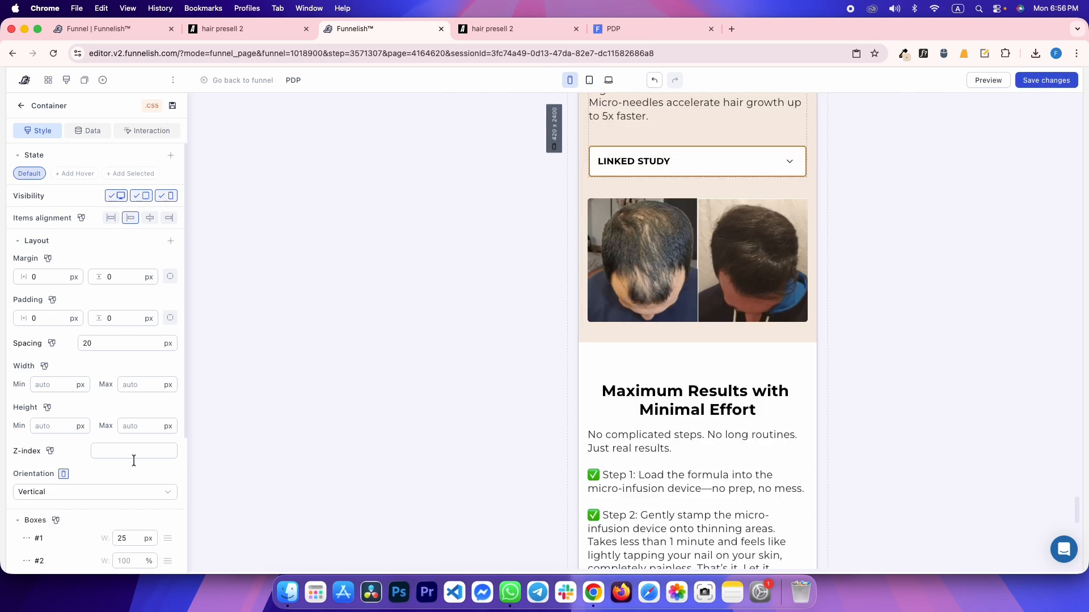
{"action": "left_click", "coordinate": [84, 494]}
{"action": "left_click", "coordinate": [49, 505]}
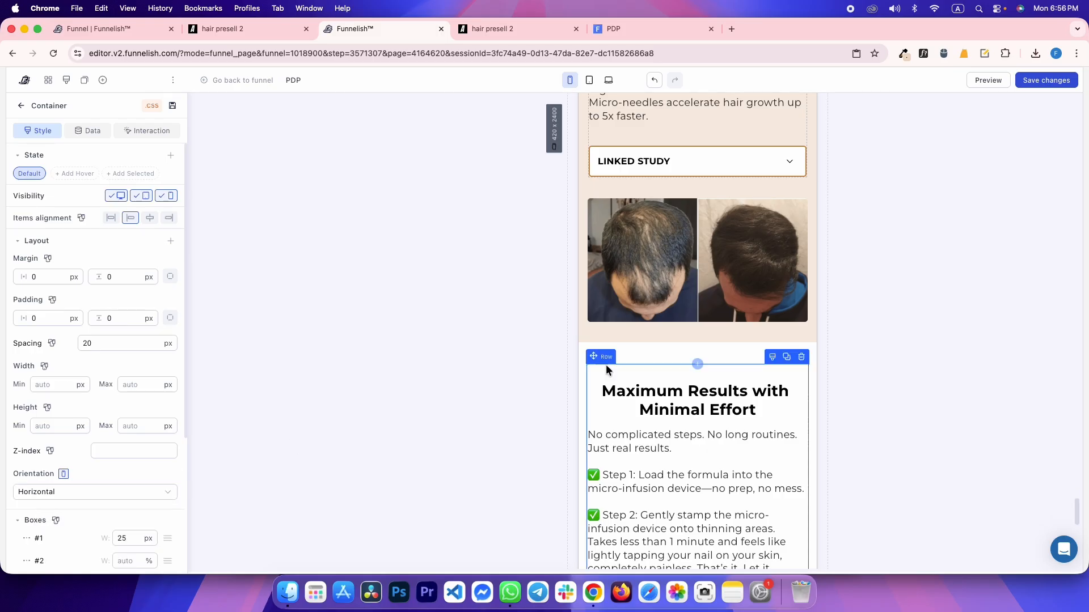
Inspect the reference bullet row and benefits list box sizes at mobile and desktop widths
{"action": "key", "text": "ctrl+shift+Tab"}
{"action": "scroll", "coordinate": [550, 261], "scroll_direction": "down", "scroll_amount": 15}
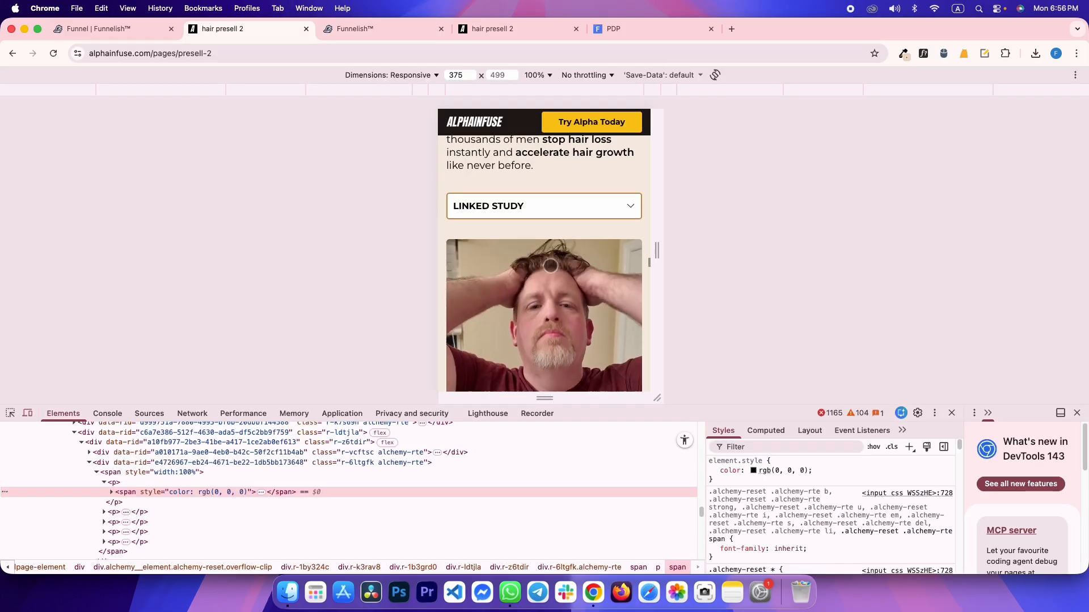
{"action": "scroll", "coordinate": [549, 262], "scroll_direction": "down", "scroll_amount": 20}
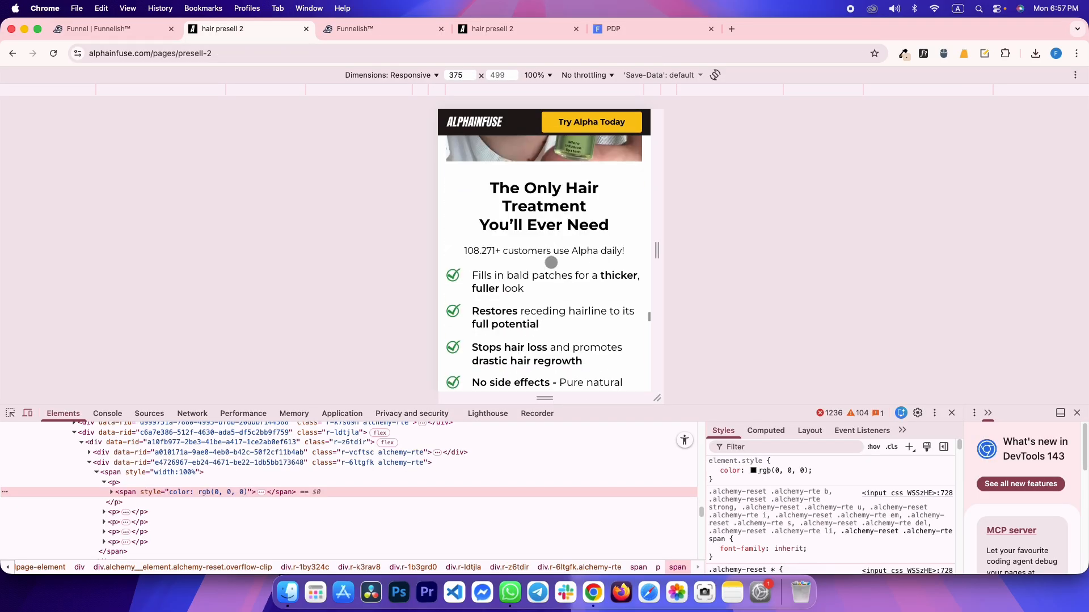
{"action": "left_click", "coordinate": [8, 412]}
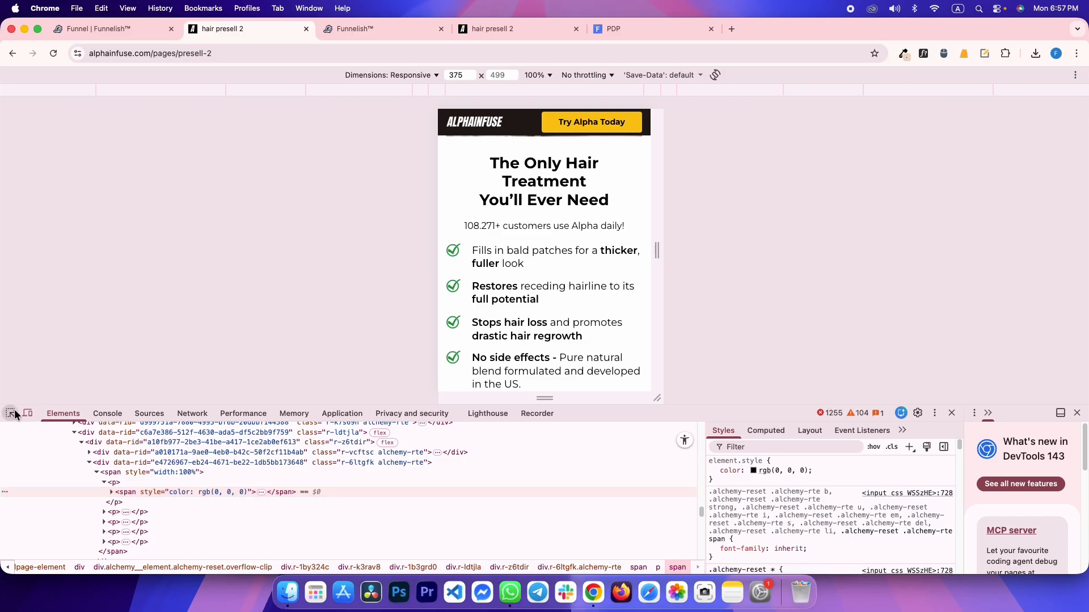
{"action": "left_click", "coordinate": [465, 260]}
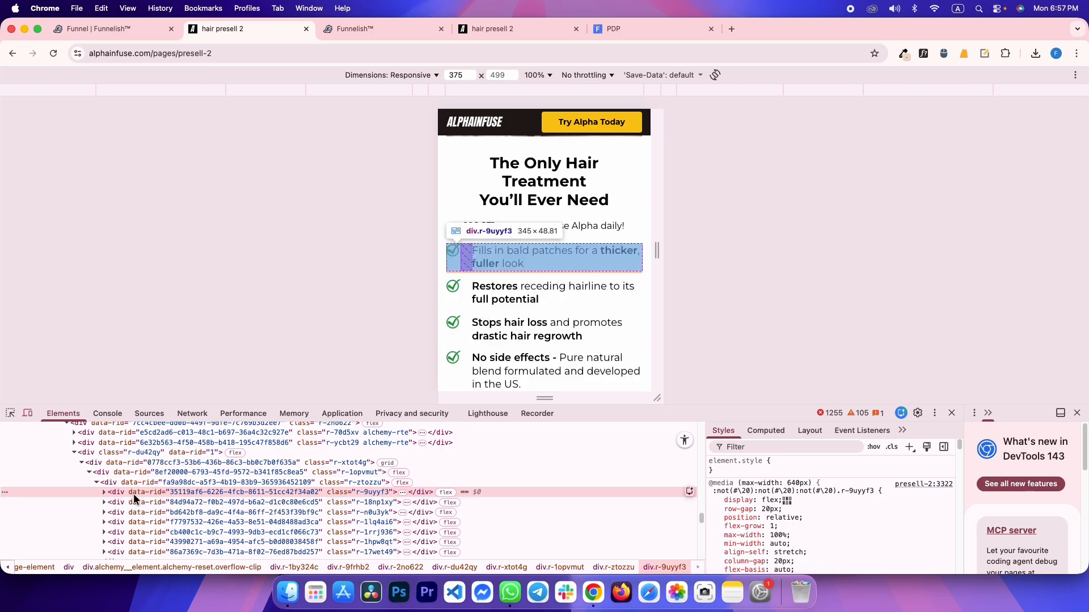
{"action": "left_click", "coordinate": [137, 482]}
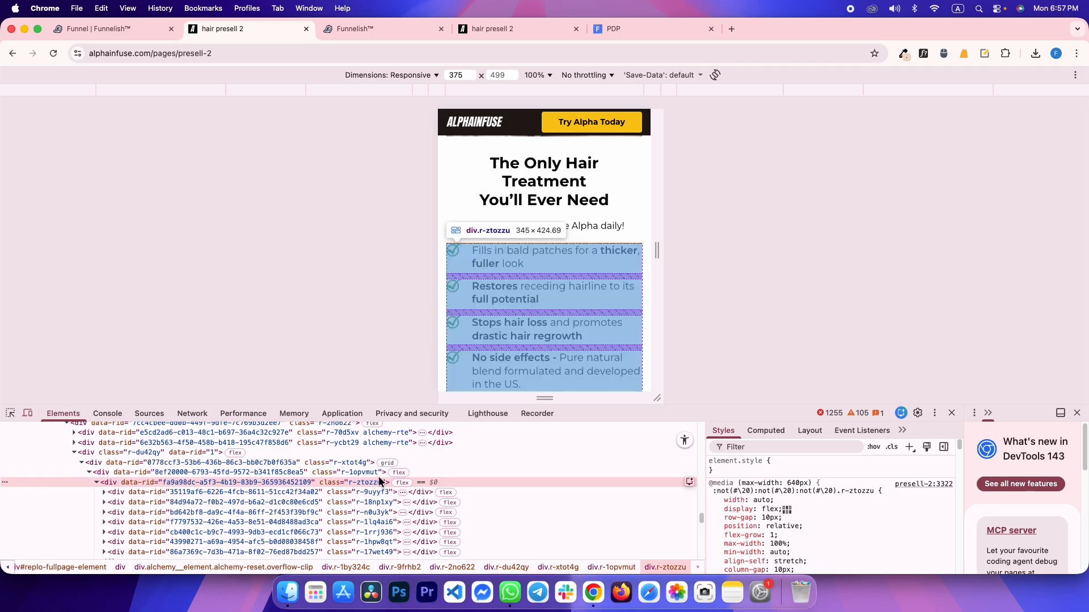
{"action": "left_click", "coordinate": [340, 491]}
{"action": "left_click", "coordinate": [765, 433]}
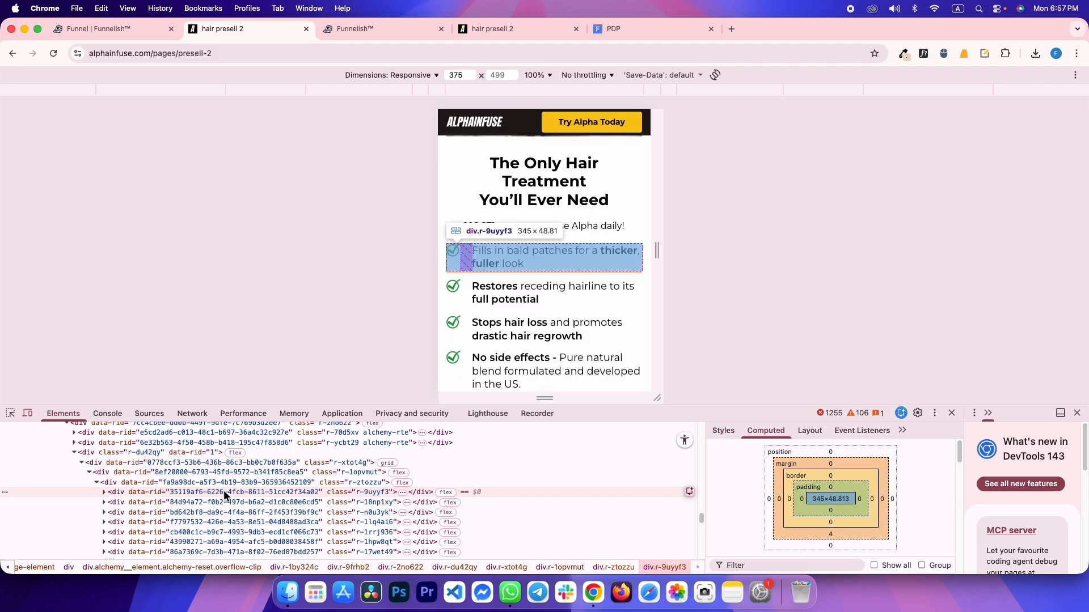
{"action": "left_click", "coordinate": [469, 28]}
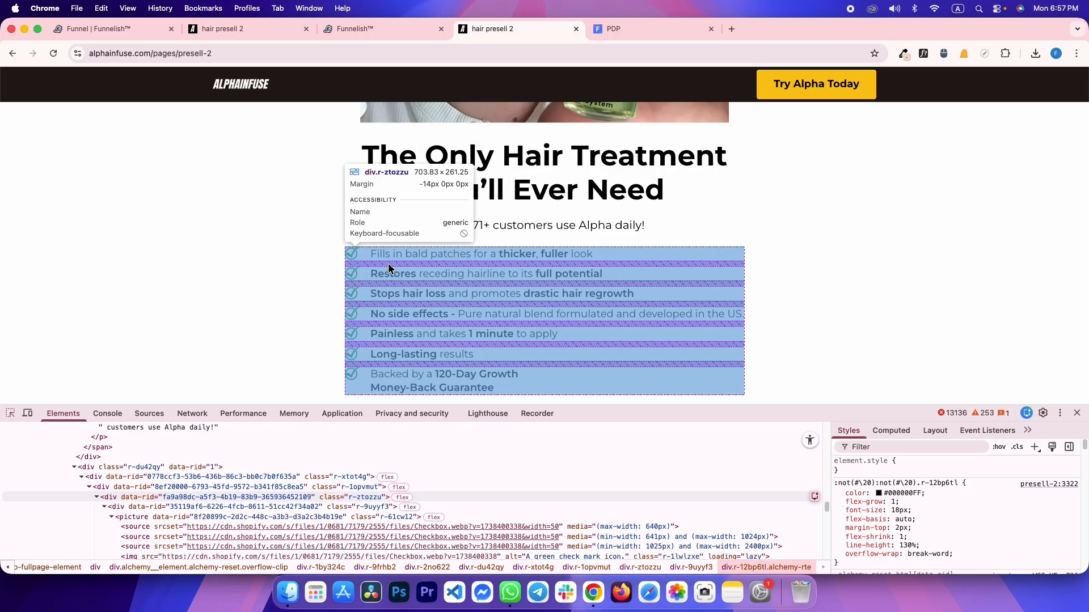
{"action": "left_click", "coordinate": [389, 269]}
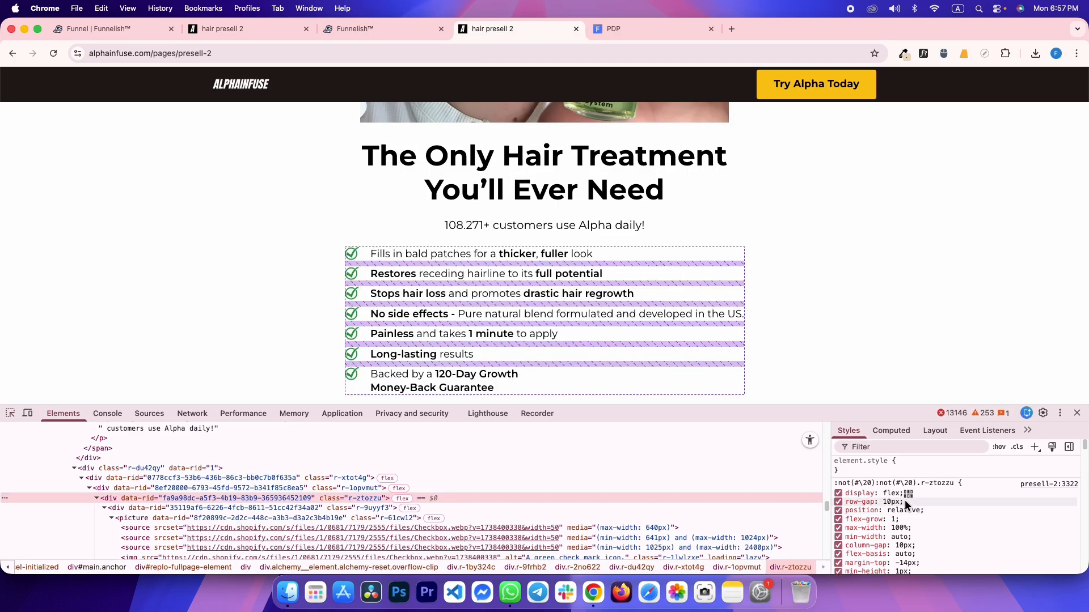
{"action": "key", "text": "ctrl+shift+Tab"}
{"action": "key", "text": "ctrl+shift+Tab"}
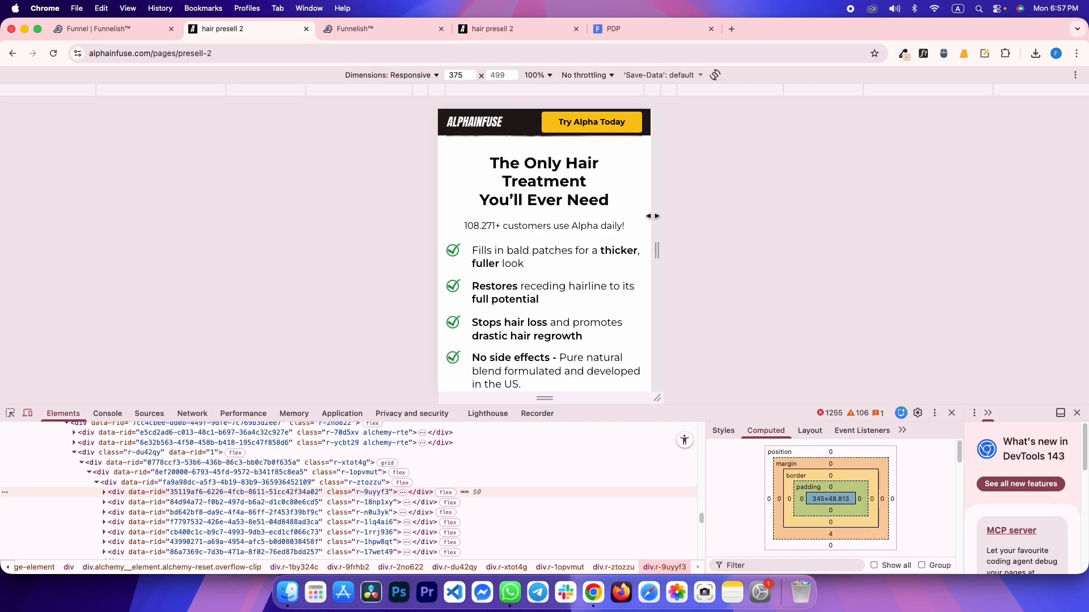
{"action": "key", "text": "ctrl+Tab"}
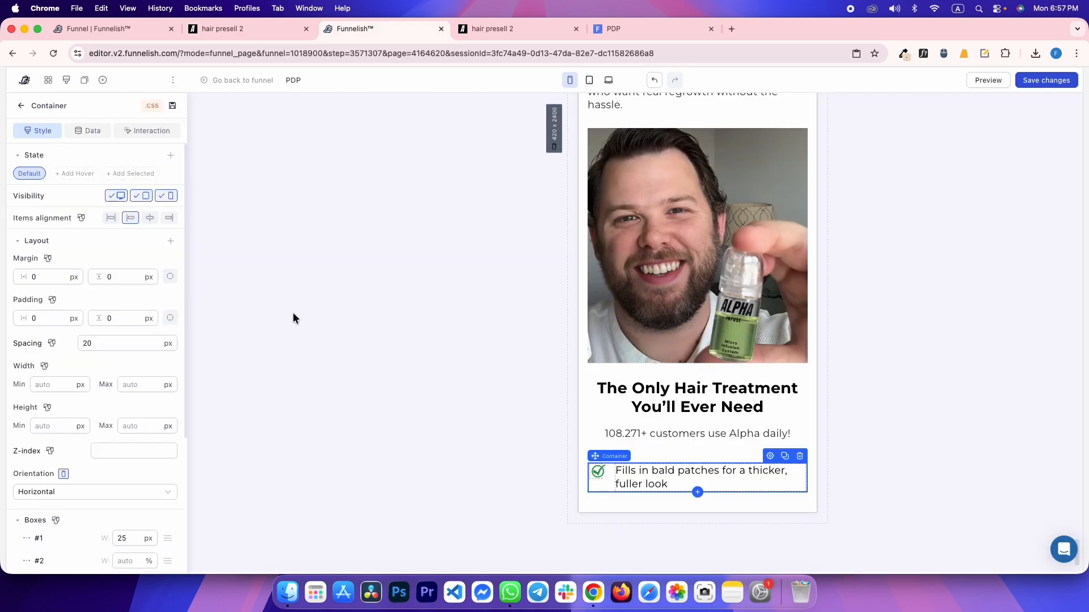
Check the margins and size of the reference's first bullet text block
{"action": "left_click", "coordinate": [608, 80]}
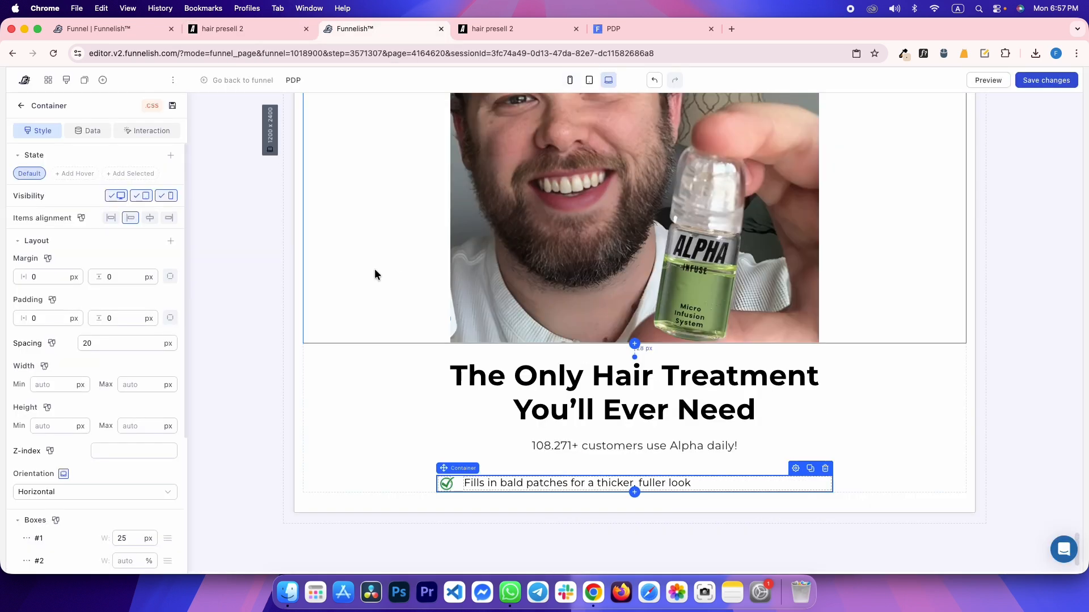
{"action": "left_click", "coordinate": [220, 277]}
{"action": "key", "text": "ctrl+Tab"}
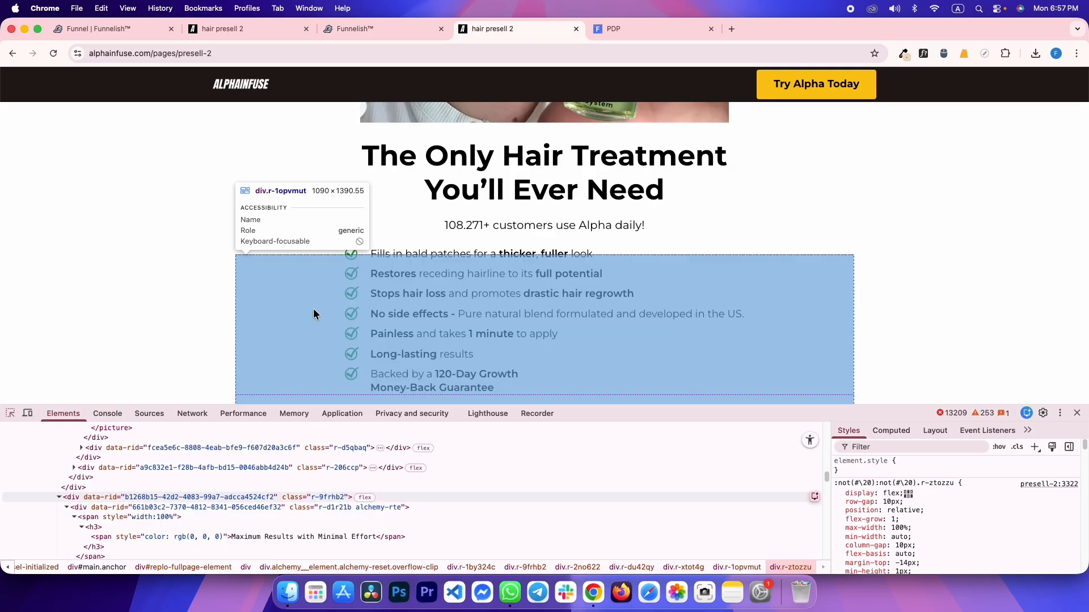
{"action": "left_click", "coordinate": [404, 255]}
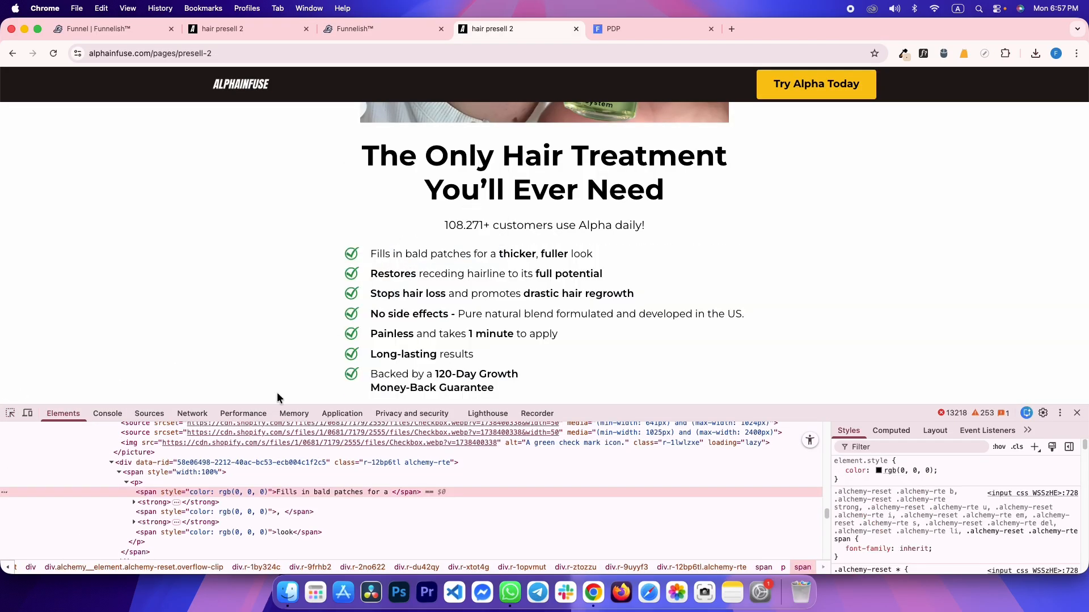
{"action": "left_click", "coordinate": [174, 462]}
{"action": "left_click", "coordinate": [899, 430]}
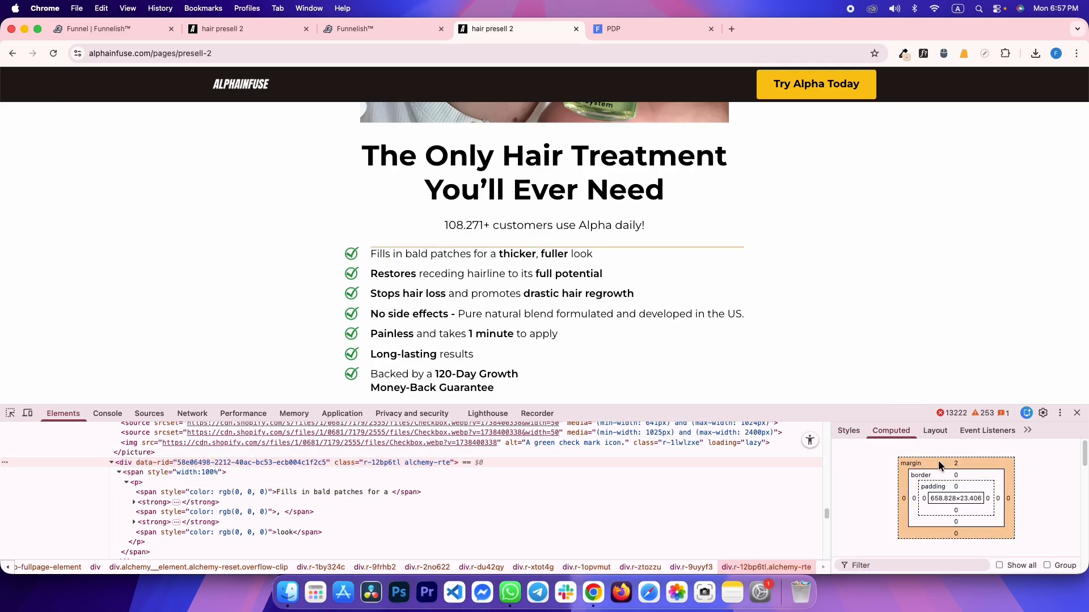
Switch the first bullet paragraph to per-side margins and edit its top margin
{"action": "key", "text": "ctrl+shift+Tab"}
{"action": "left_click", "coordinate": [498, 482]}
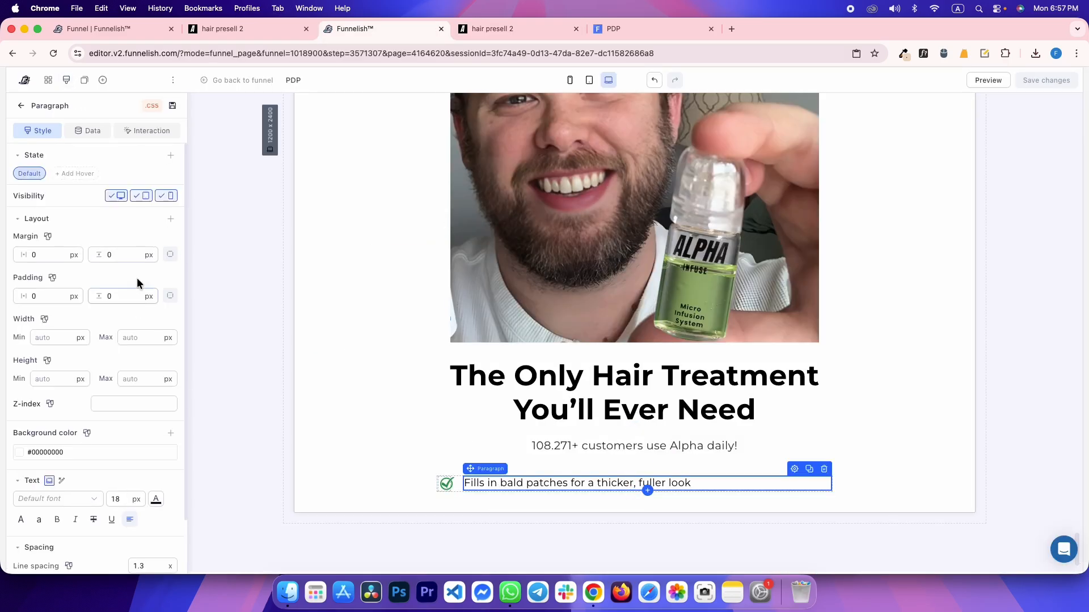
{"action": "left_click", "coordinate": [172, 255]}
{"action": "left_click", "coordinate": [133, 250]}
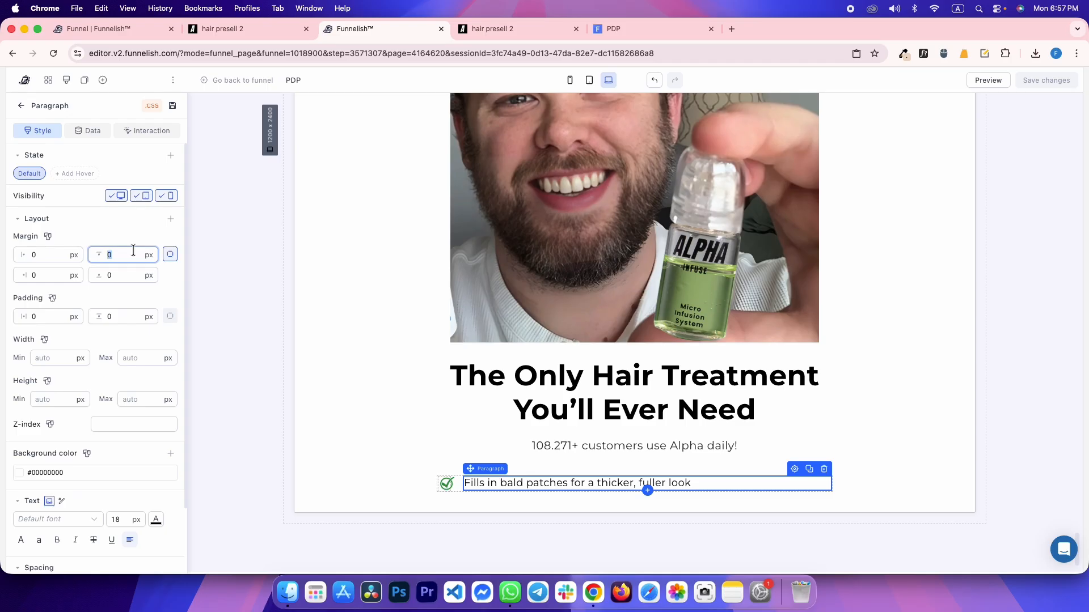
{"action": "left_click", "coordinate": [240, 223]}
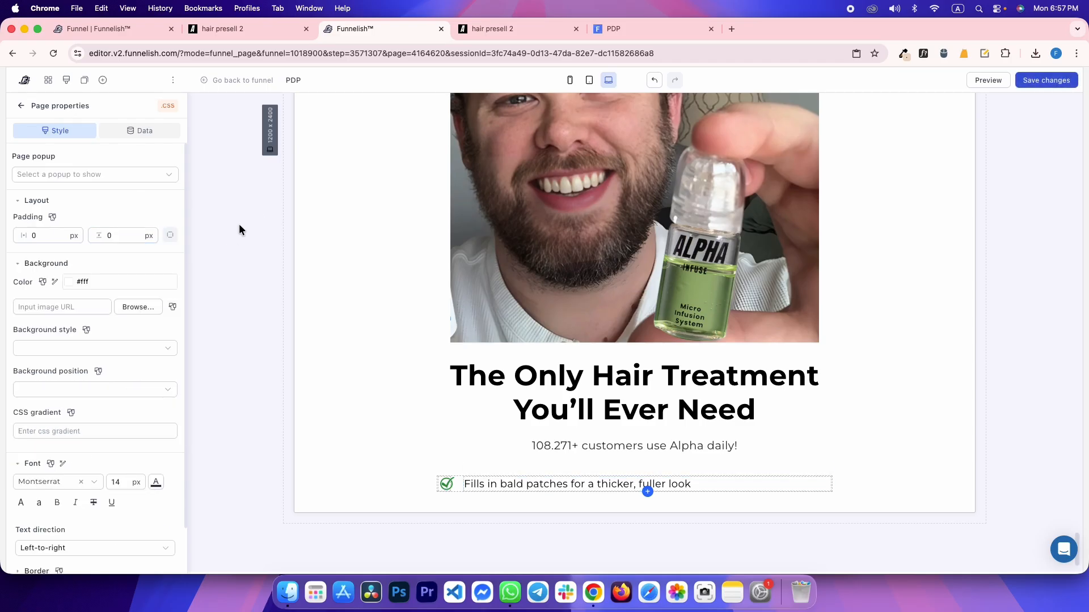
Preview the live page and check the first benefit line at 375 px mobile width
{"action": "left_click", "coordinate": [614, 29]}
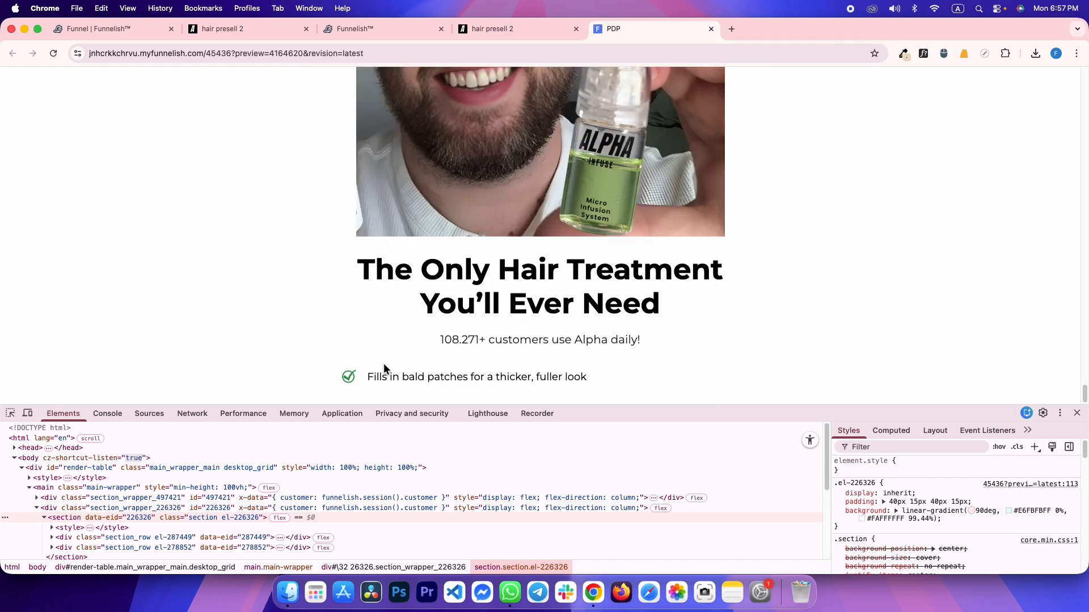
{"action": "left_click_drag", "start_coordinate": [368, 374], "coordinate": [652, 377]}
{"action": "left_click", "coordinate": [560, 372]}
{"action": "left_click", "coordinate": [28, 413]}
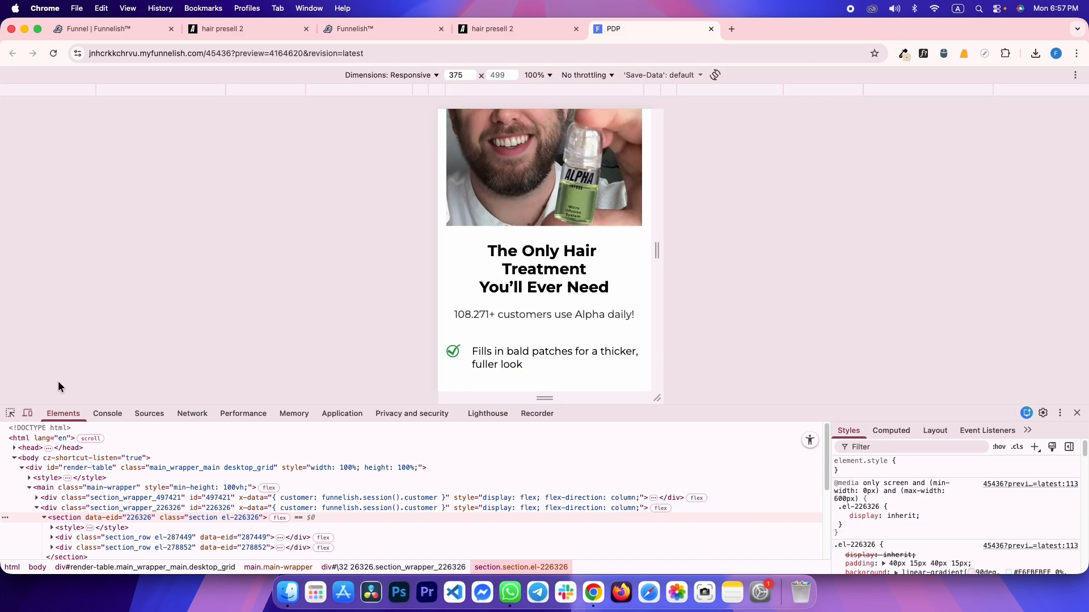
{"action": "left_click", "coordinate": [474, 361]}
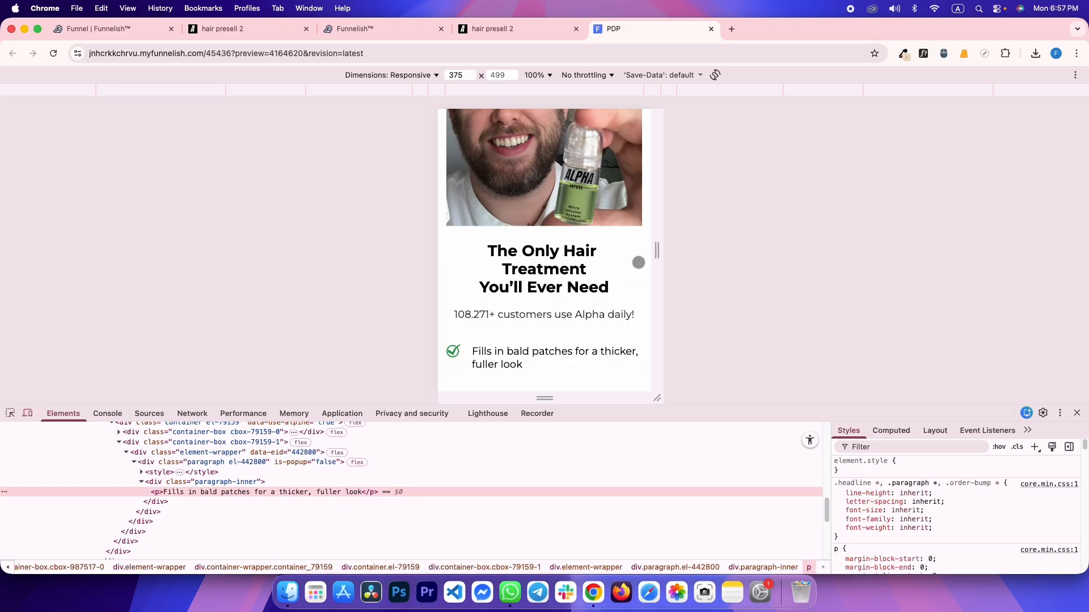
{"action": "left_click", "coordinate": [220, 26]}
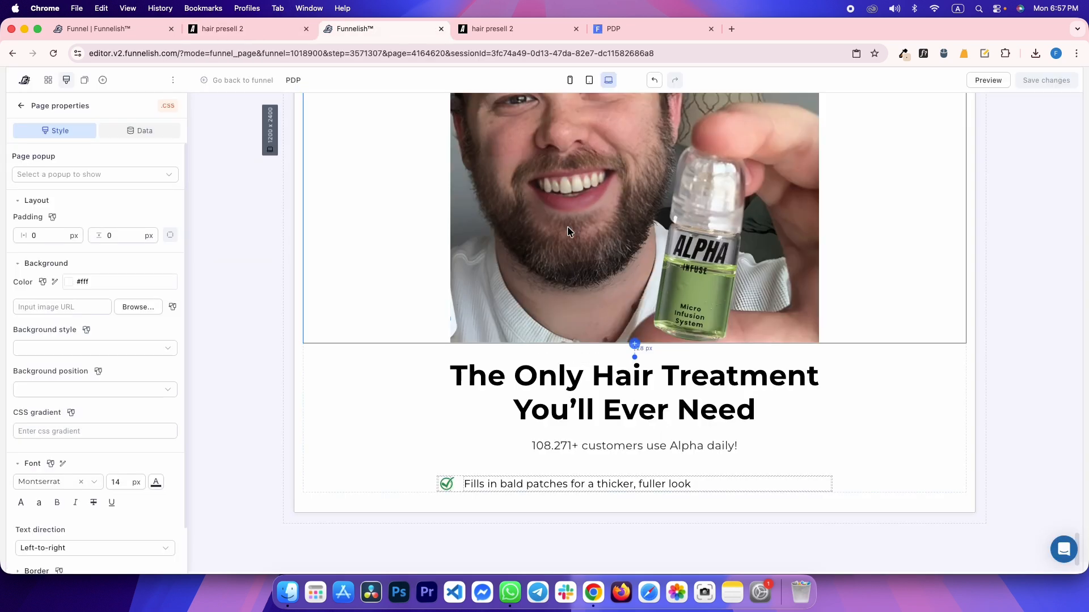
{"action": "left_click", "coordinate": [374, 28]}
Give the checkmark row a mobile-only per-side margin of 4 px
{"action": "left_click", "coordinate": [570, 80]}
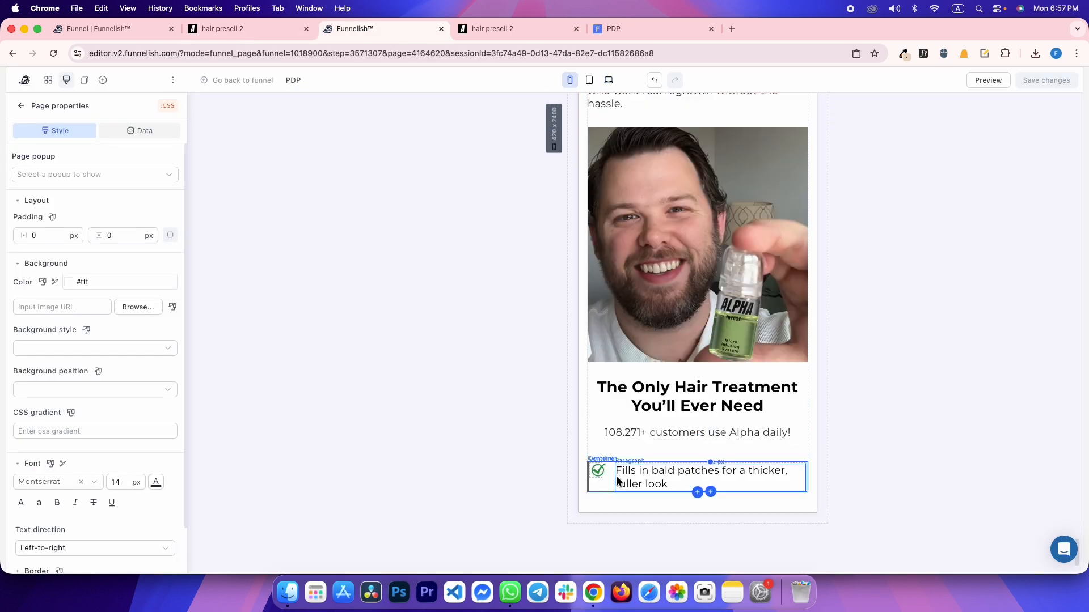
{"action": "left_click", "coordinate": [608, 485]}
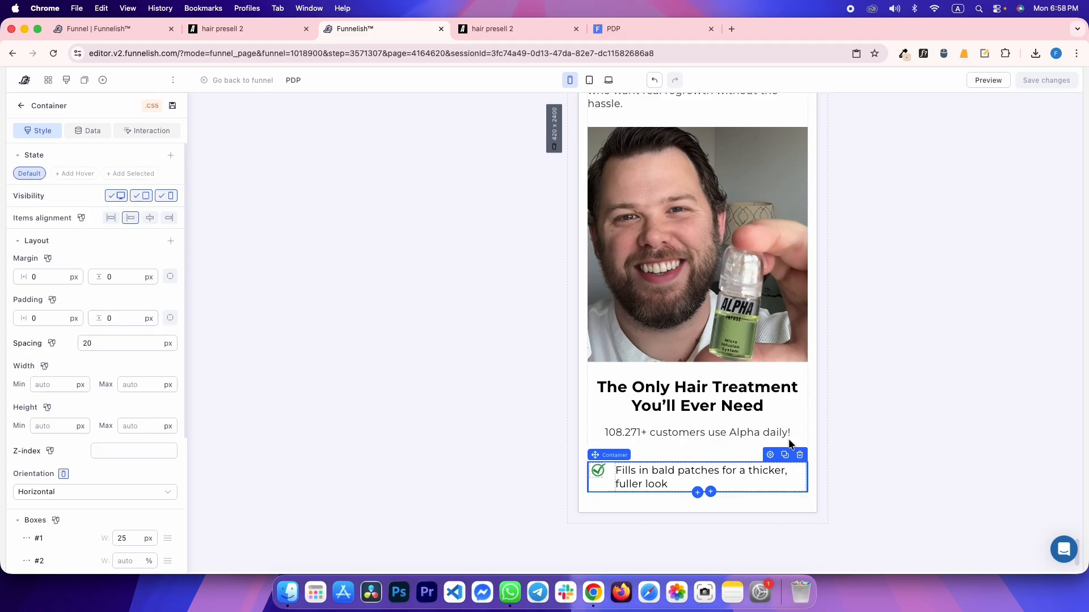
{"action": "mouse_move", "coordinate": [49, 258]}
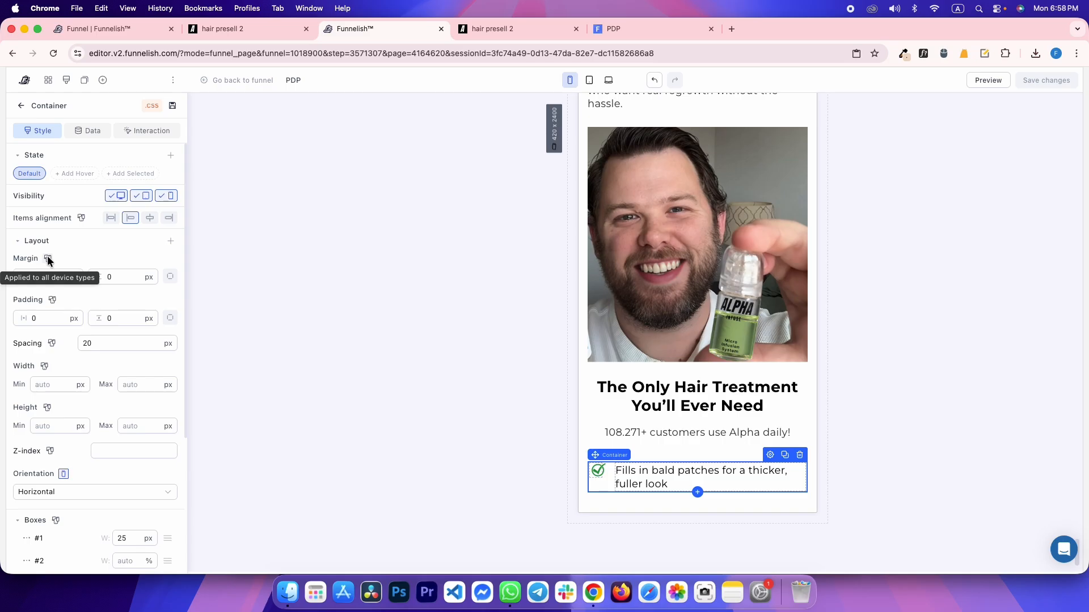
{"action": "left_click", "coordinate": [48, 259]}
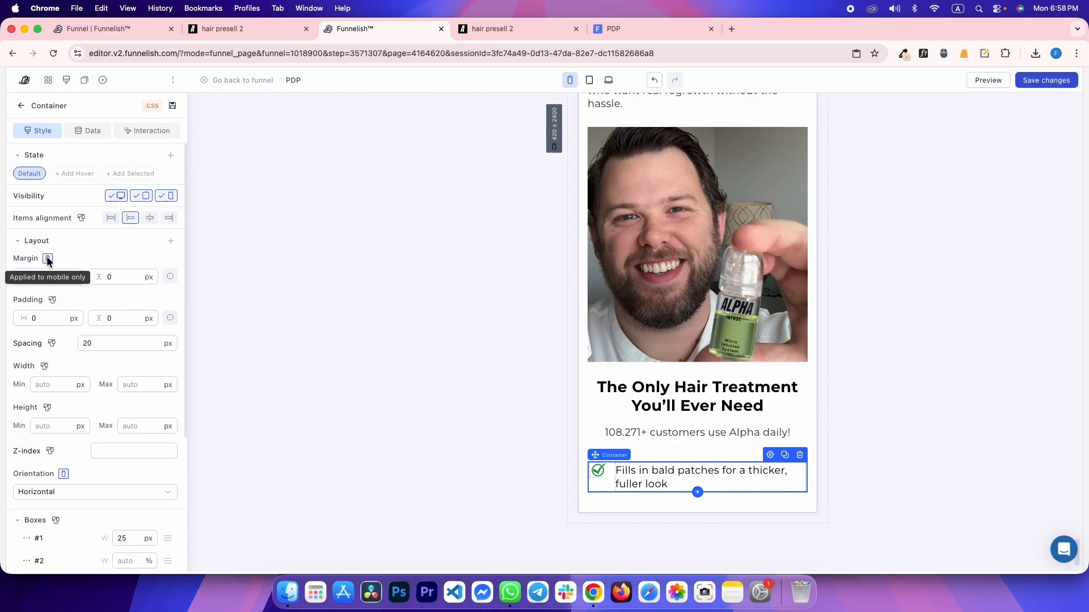
{"action": "left_click", "coordinate": [169, 278]}
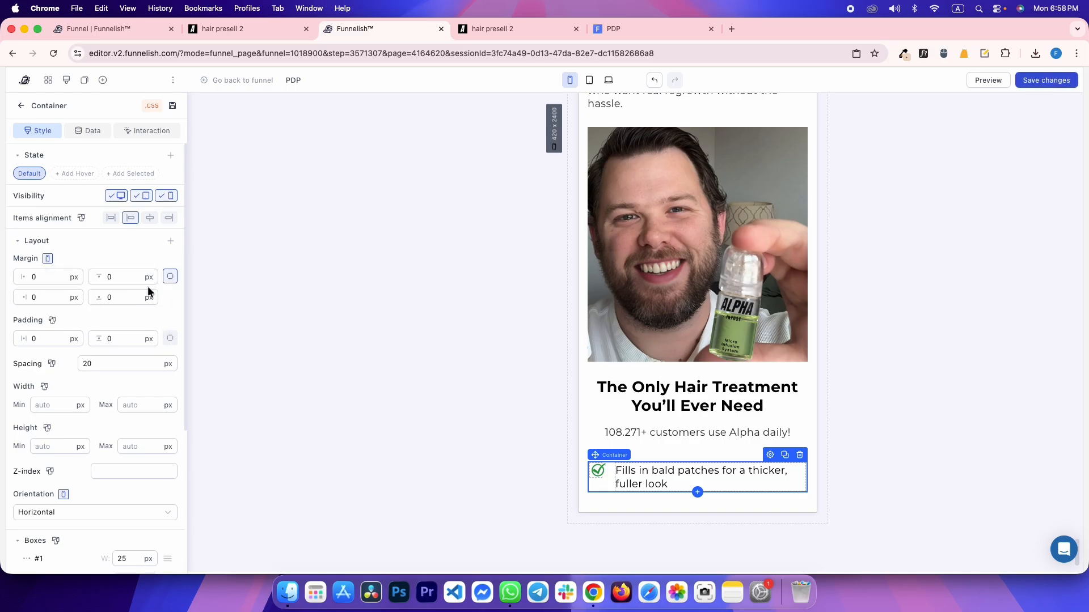
{"action": "type", "text": "4"}
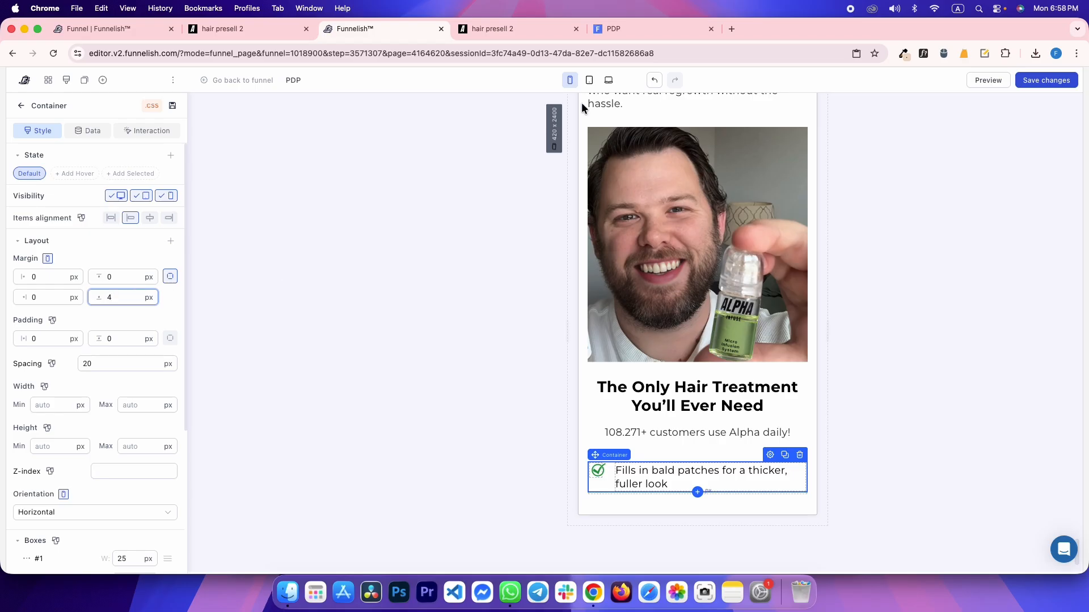
{"action": "left_click", "coordinate": [609, 80]}
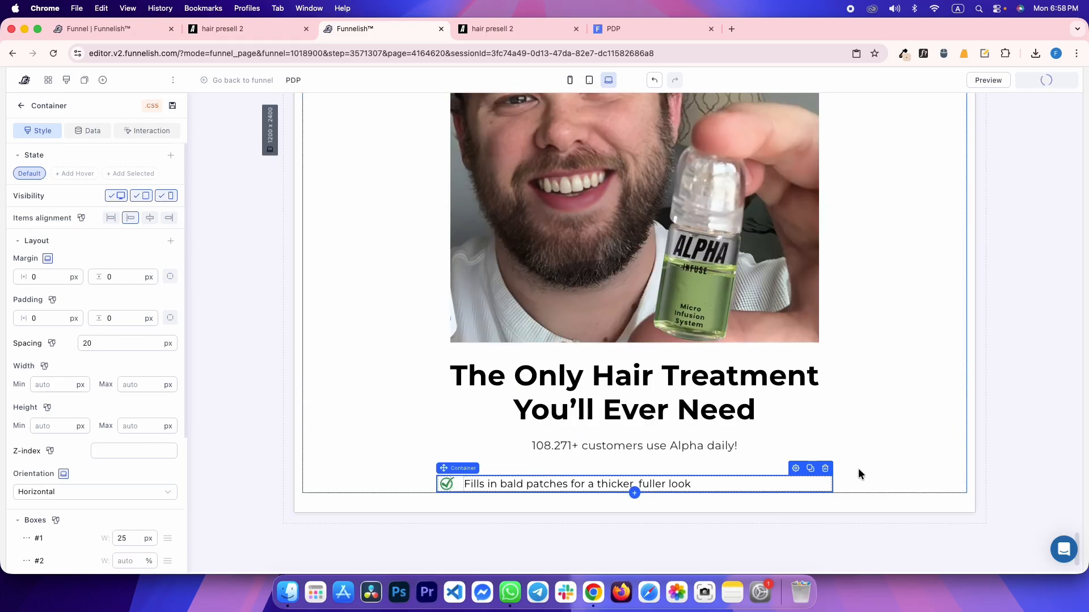
Duplicate the benefit row and set a 10 px top margin for all devices
{"action": "left_click", "coordinate": [811, 469]}
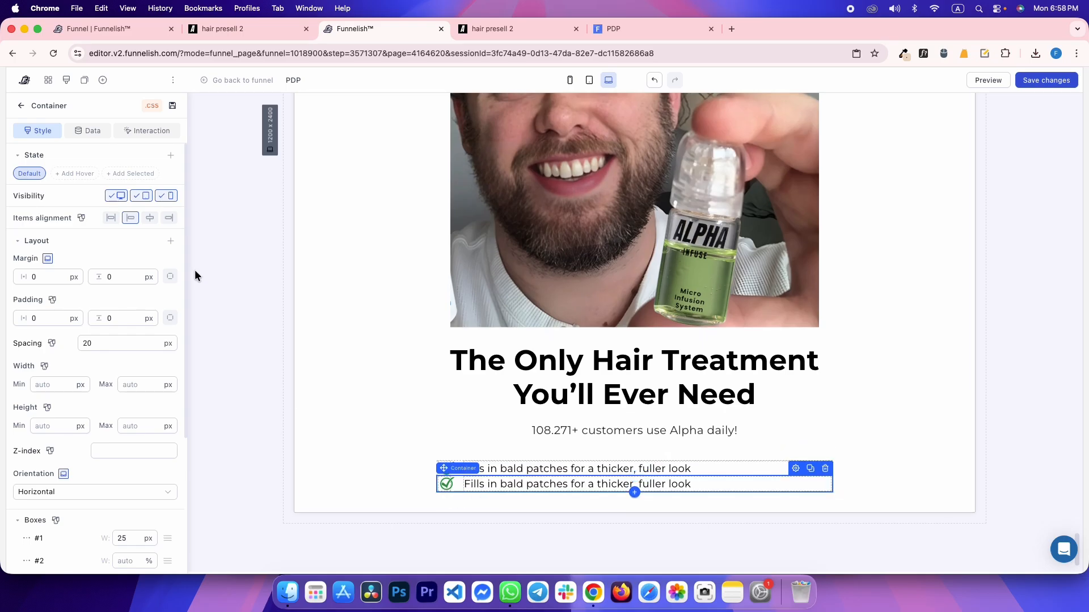
{"action": "left_click", "coordinate": [170, 276]}
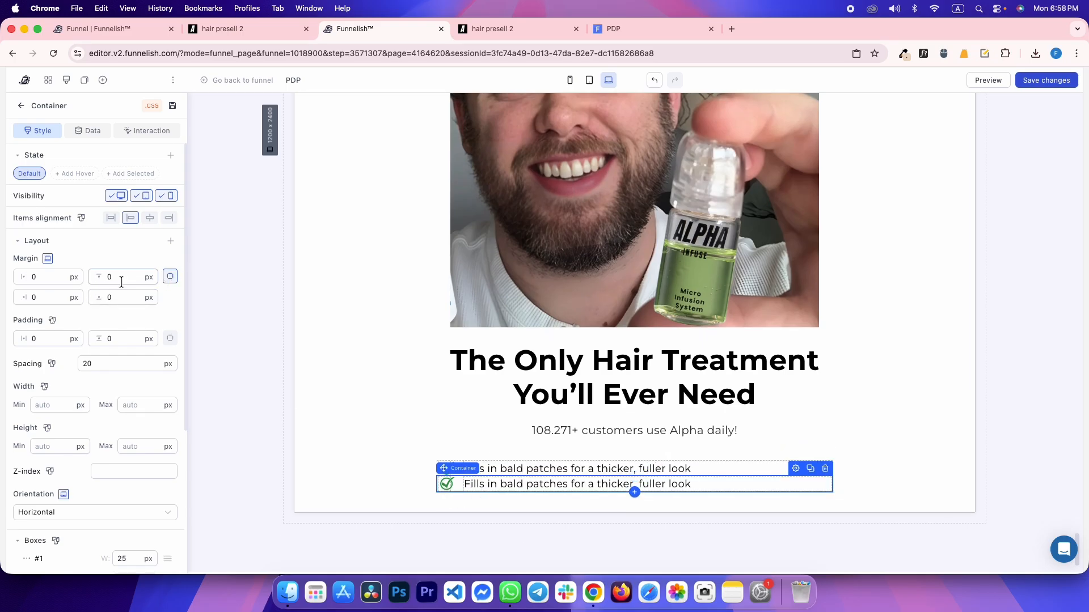
{"action": "type", "text": "10"}
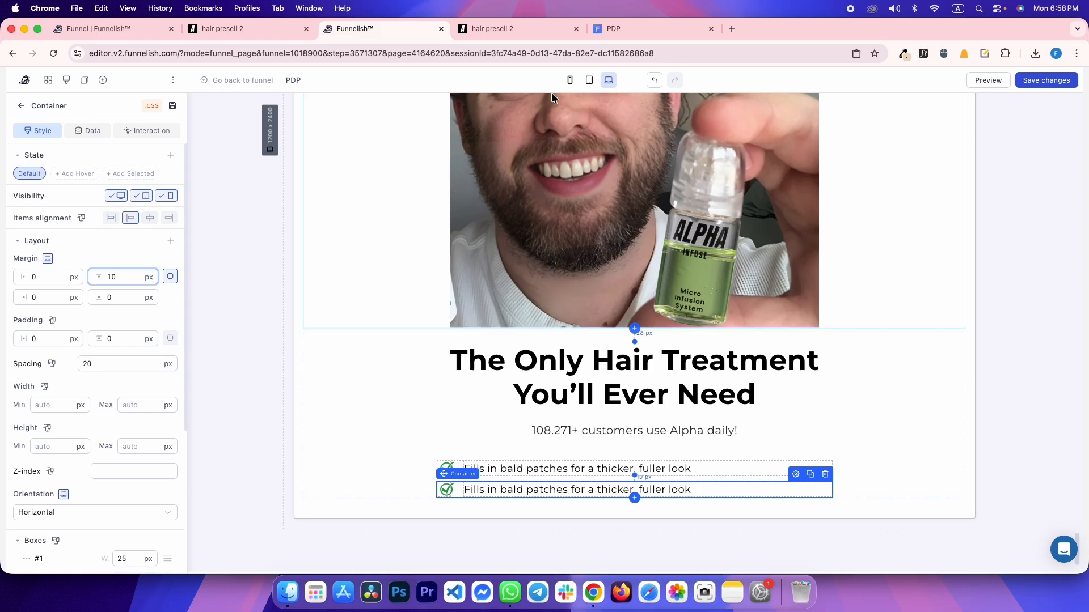
{"action": "left_click", "coordinate": [48, 259]}
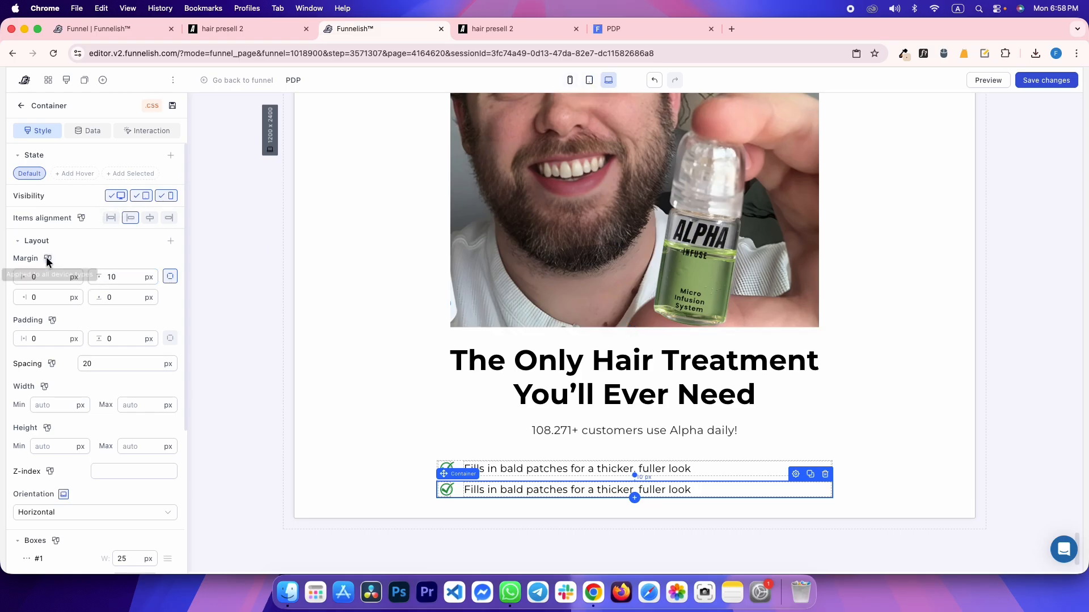
Set the row's mobile-only top margin to 14 px and compare with the reference page
{"action": "left_click", "coordinate": [570, 80]}
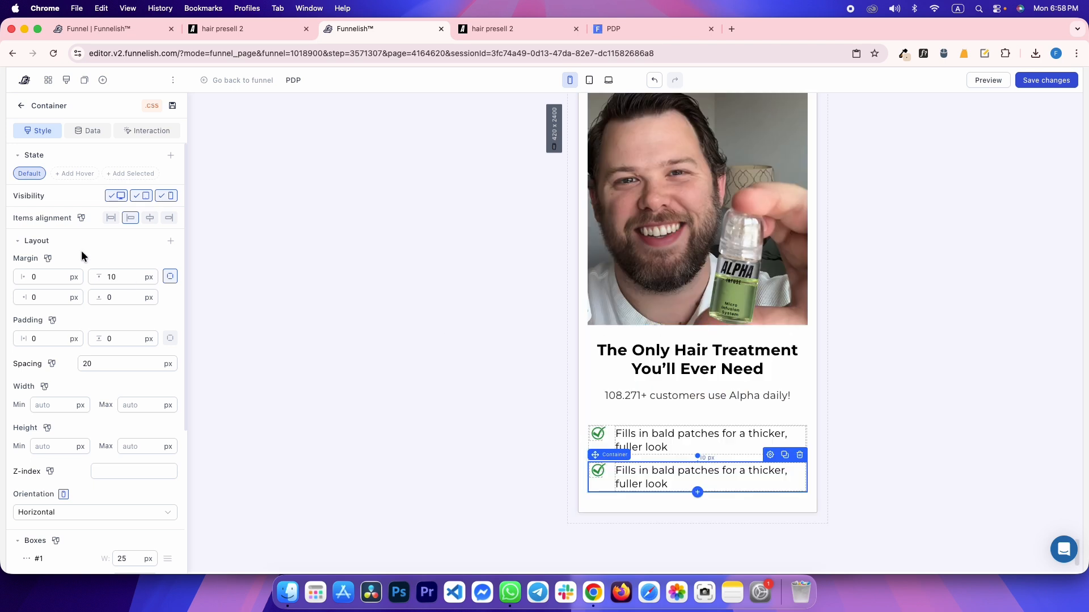
{"action": "left_click", "coordinate": [49, 259]}
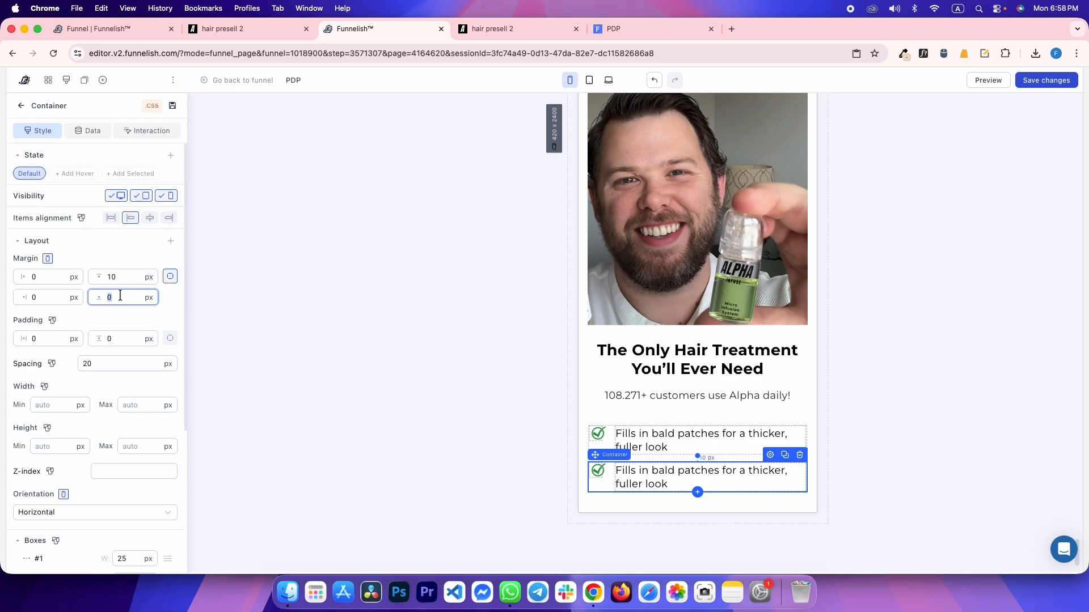
{"action": "left_click", "coordinate": [133, 273]}
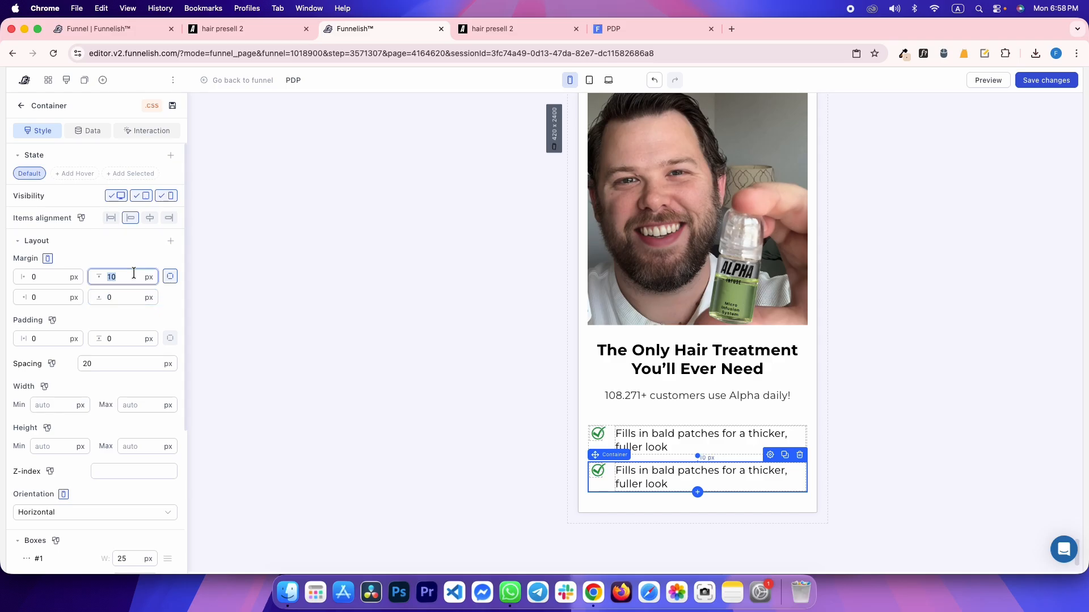
{"action": "type", "text": "14"}
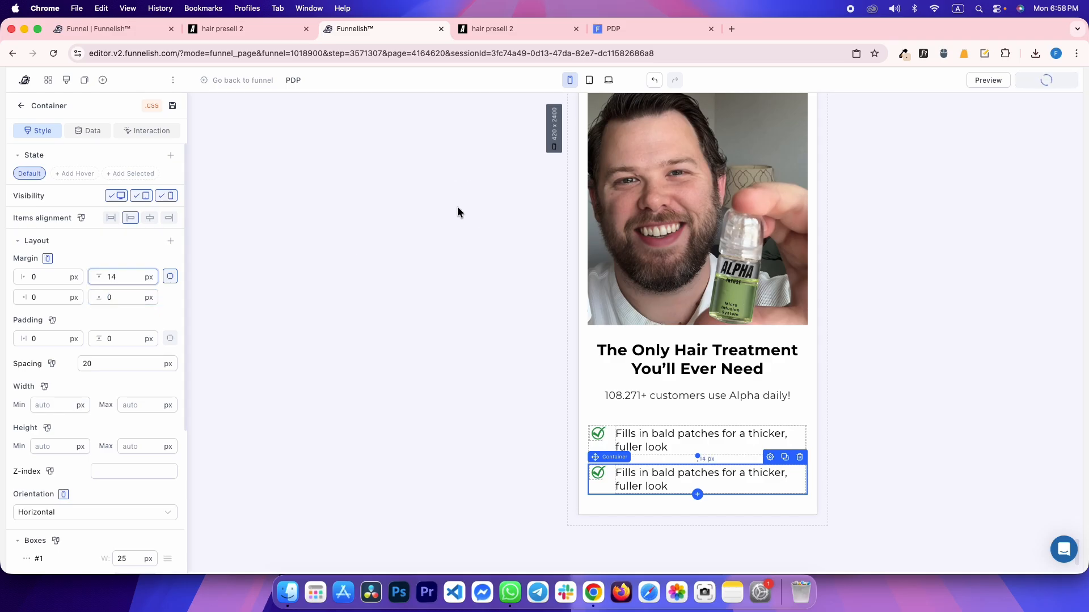
{"action": "left_click", "coordinate": [458, 208]}
{"action": "left_click", "coordinate": [608, 80]}
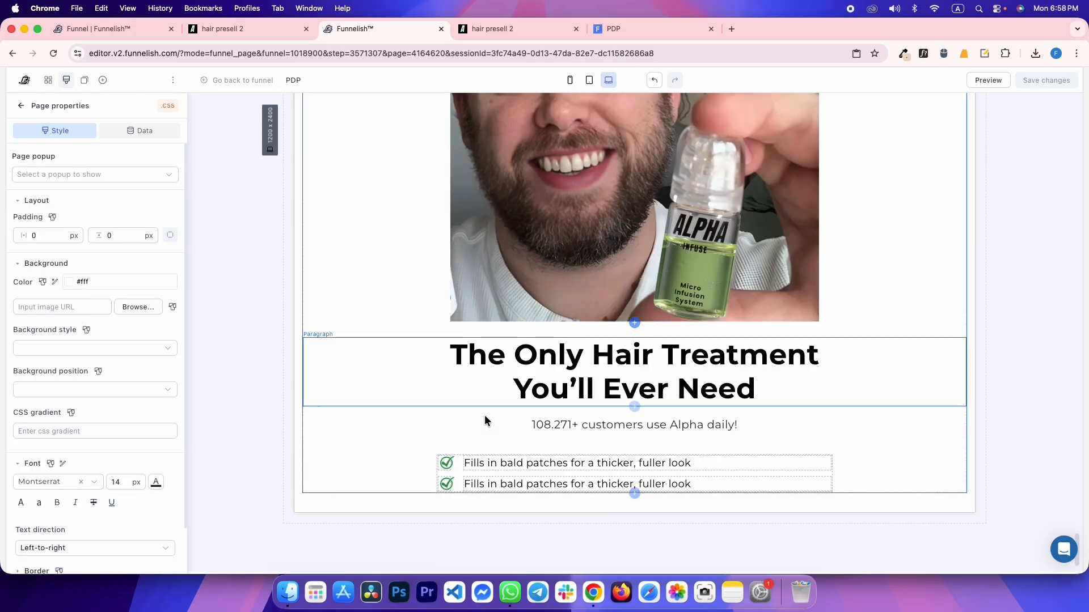
{"action": "left_click", "coordinate": [457, 477]}
{"action": "key", "text": "ctrl+Tab"}
{"action": "scroll", "coordinate": [560, 278], "scroll_direction": "down", "scroll_amount": 1}
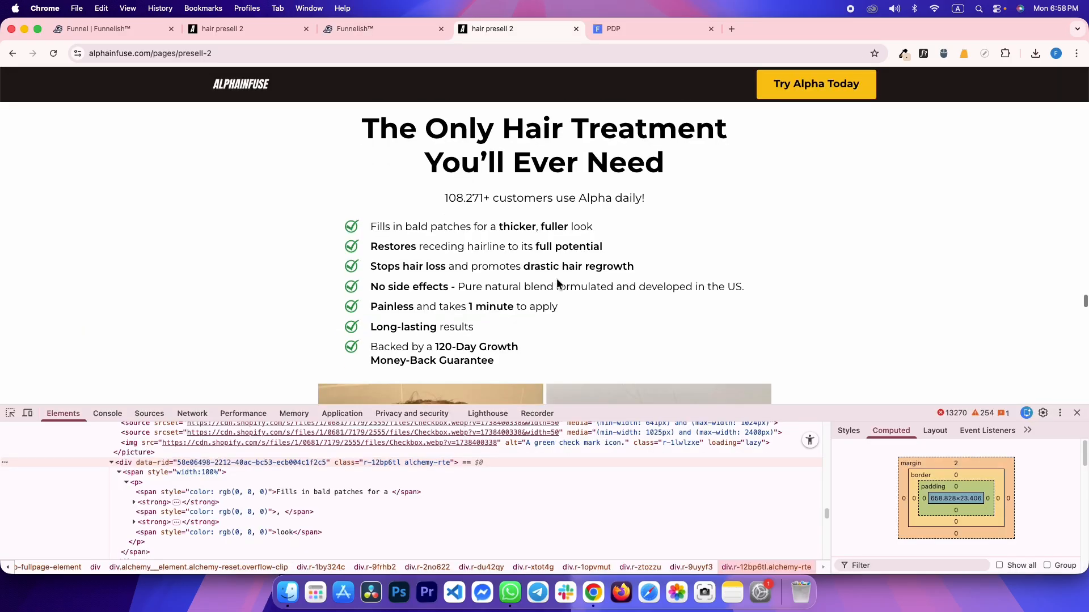
{"action": "key", "text": "ctrl+shift+Tab"}
Add three more checklist rows and fill the second with the 'Restores receding hairline' benefit
{"action": "left_click", "coordinate": [809, 469]}
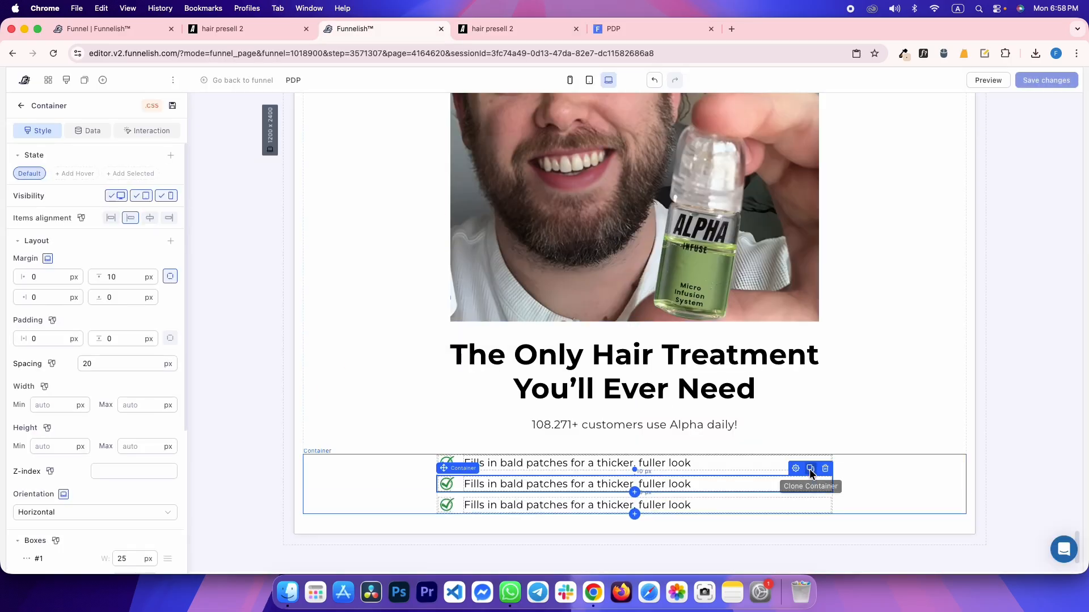
{"action": "left_click", "coordinate": [809, 469]}
{"action": "left_click", "coordinate": [809, 469]}
{"action": "left_click", "coordinate": [810, 469]}
{"action": "key", "text": "ctrl+Tab"}
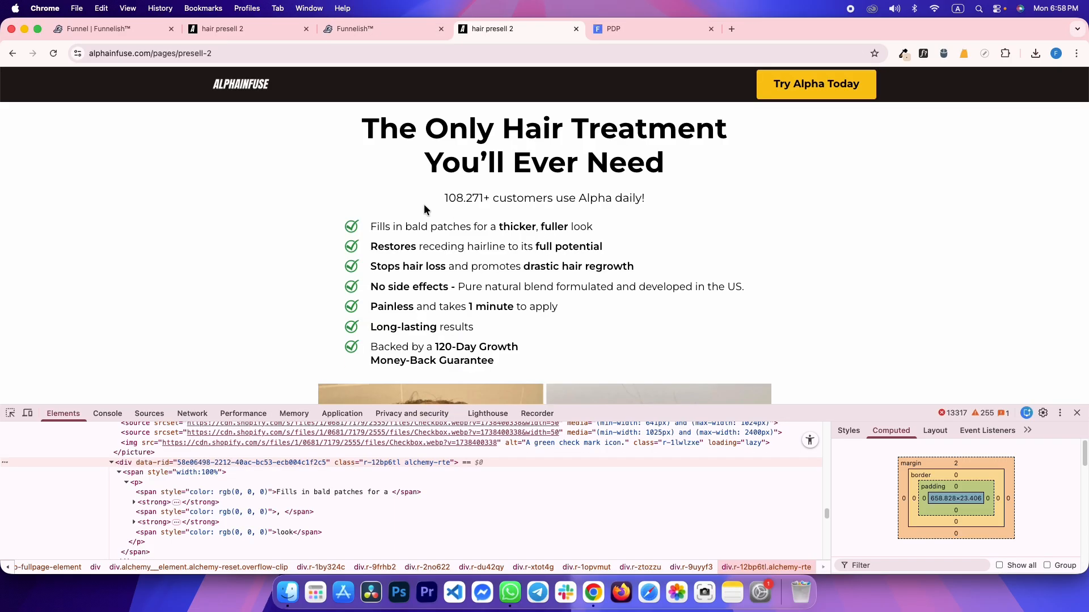
{"action": "left_click_drag", "start_coordinate": [372, 247], "coordinate": [576, 242]}
{"action": "key", "text": "ctrl+c"}
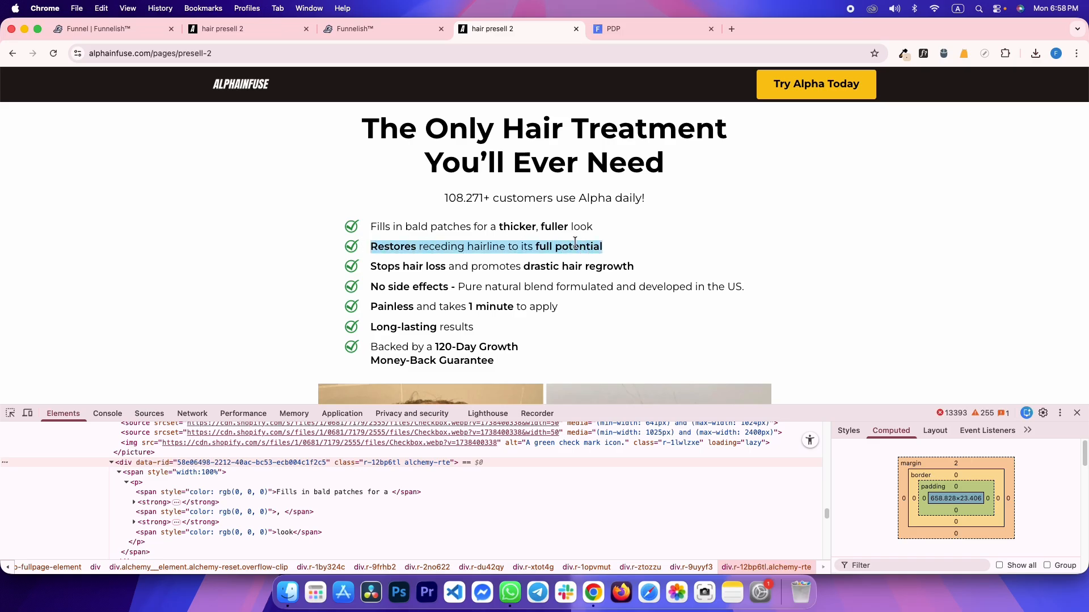
{"action": "key", "text": "ctrl+shift+Tab"}
{"action": "left_click", "coordinate": [499, 485]}
{"action": "triple_click", "coordinate": [499, 486]}
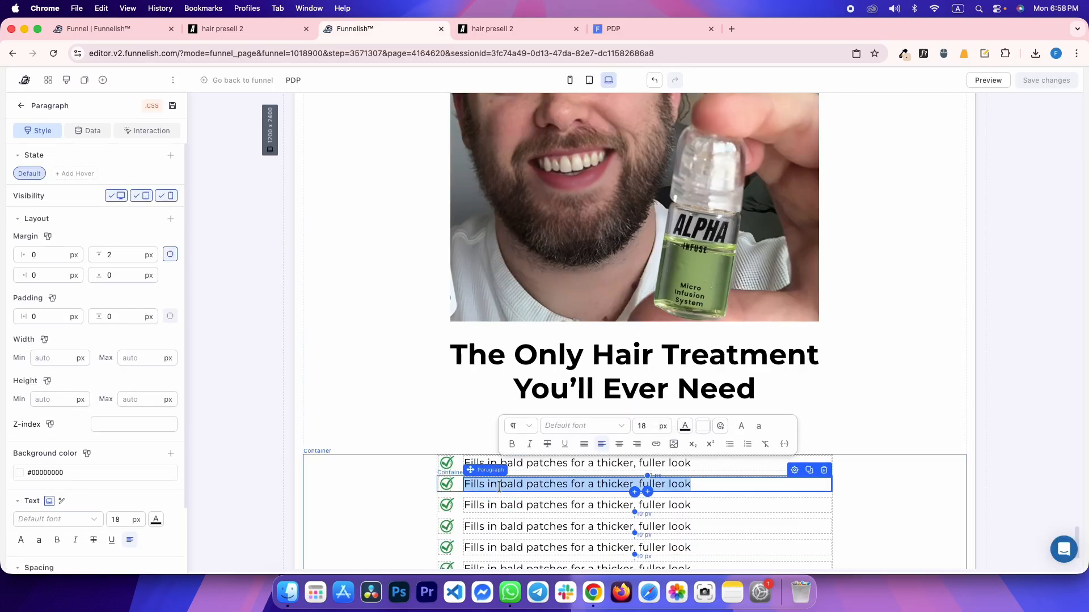
{"action": "key", "text": "ctrl+v"}
Fill the third and fourth rows with the 'Stops hair loss' and 'No side effects' benefits
{"action": "key", "text": "ctrl+Tab"}
{"action": "left_click_drag", "start_coordinate": [372, 266], "coordinate": [603, 265]}
{"action": "key", "text": "ctrl+c"}
{"action": "key", "text": "ctrl+shift+Tab"}
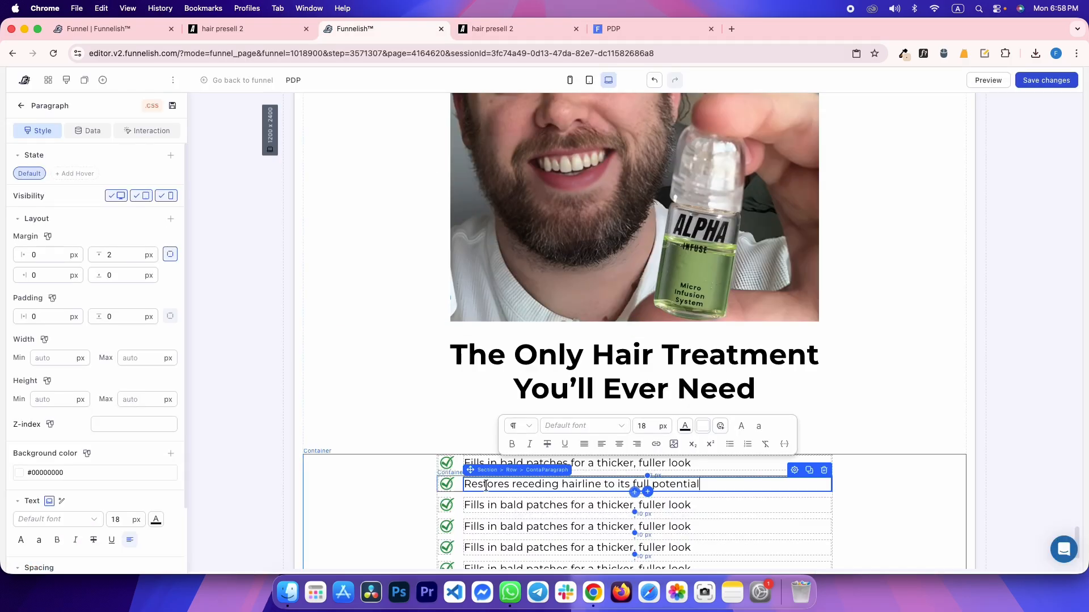
{"action": "left_click", "coordinate": [488, 504]}
{"action": "triple_click", "coordinate": [488, 503]}
{"action": "key", "text": "ctrl+v"}
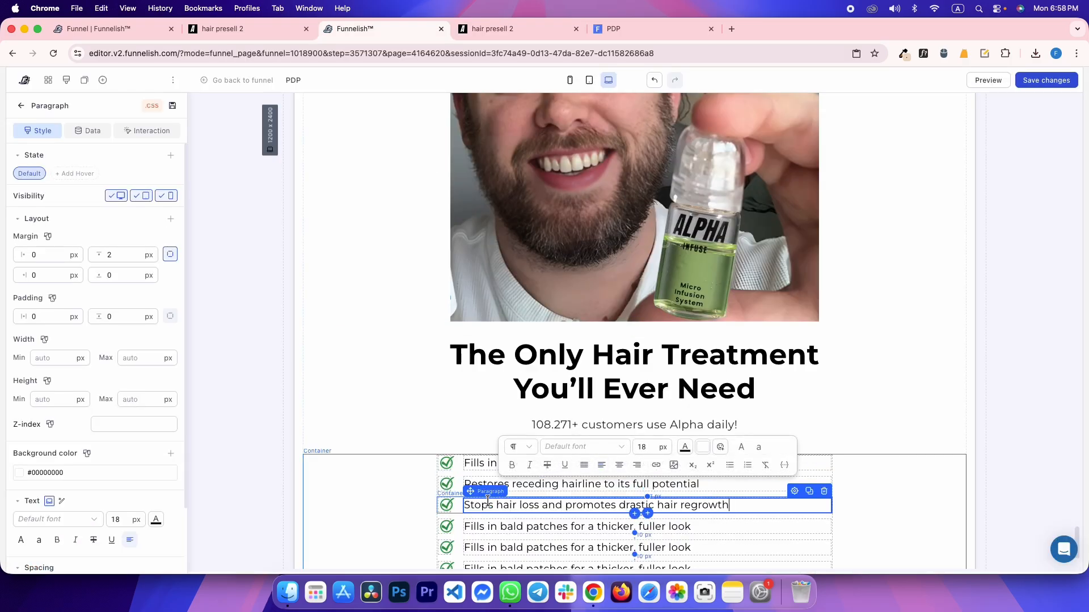
{"action": "key", "text": "ctrl+Tab"}
{"action": "left_click_drag", "start_coordinate": [387, 287], "coordinate": [746, 289]}
{"action": "key", "text": "ctrl+c"}
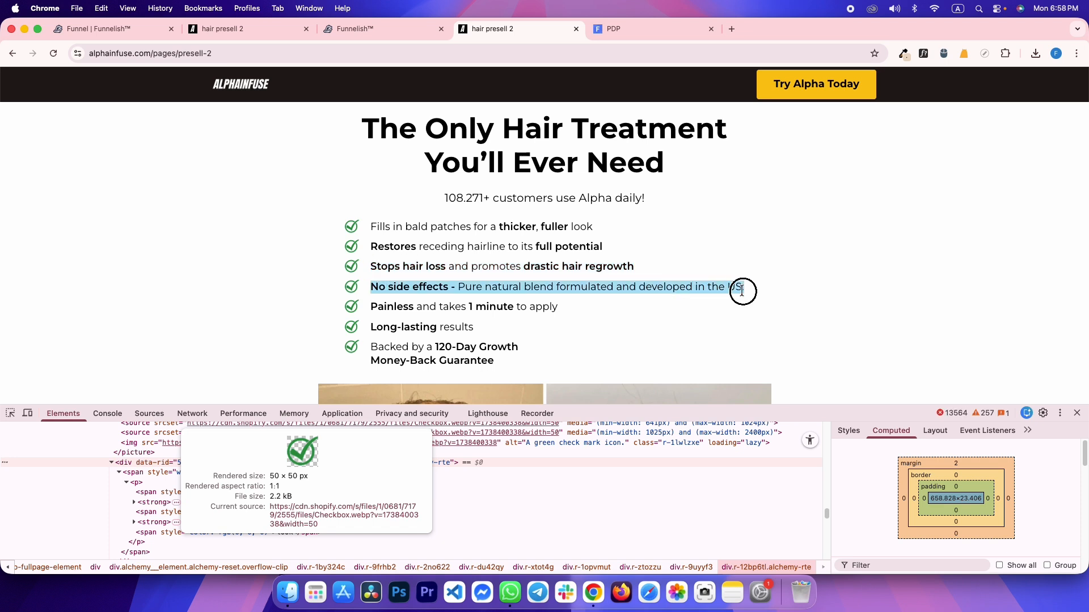
{"action": "key", "text": "ctrl+shift+Tab"}
{"action": "left_click", "coordinate": [520, 526]}
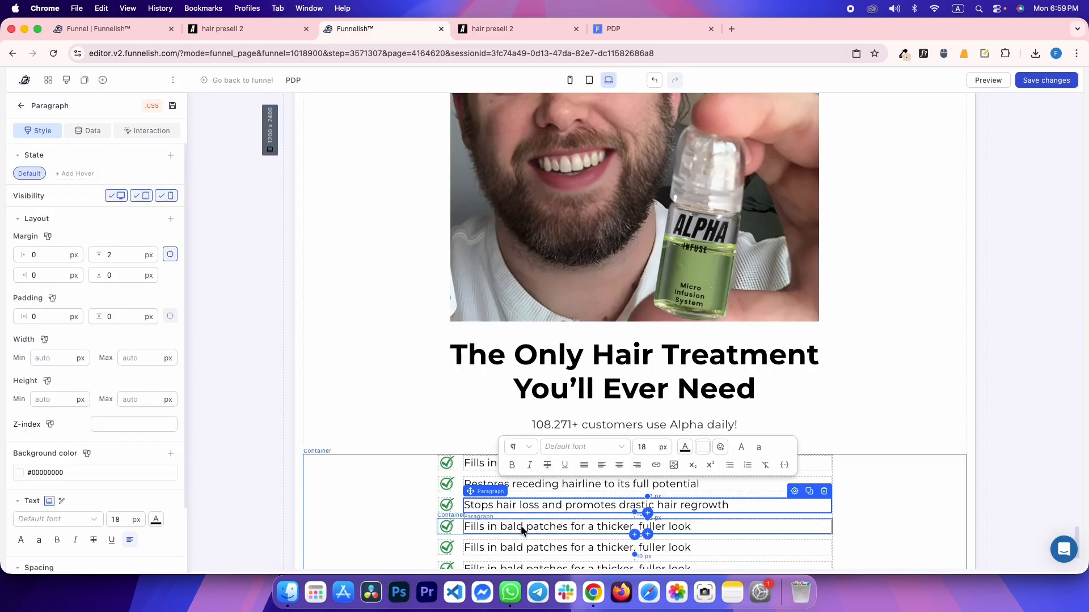
{"action": "triple_click", "coordinate": [520, 526]}
{"action": "key", "text": "ctrl+v"}
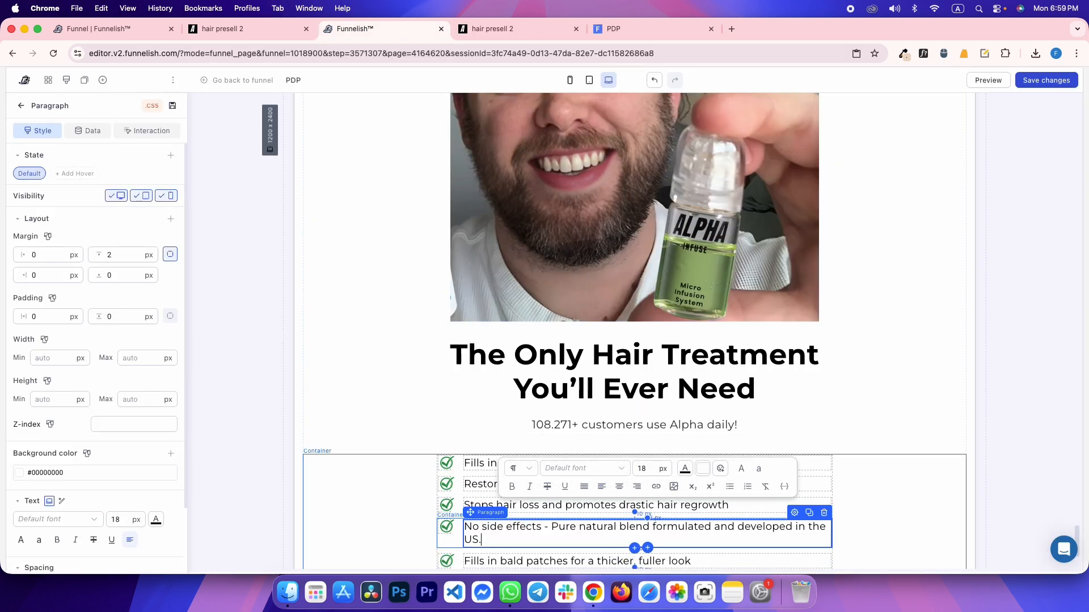
Fill the fifth and last rows with the 'Painless' and 'Long-lasting results' benefits
{"action": "key", "text": "ctrl+Tab"}
{"action": "left_click_drag", "start_coordinate": [371, 307], "coordinate": [585, 306]}
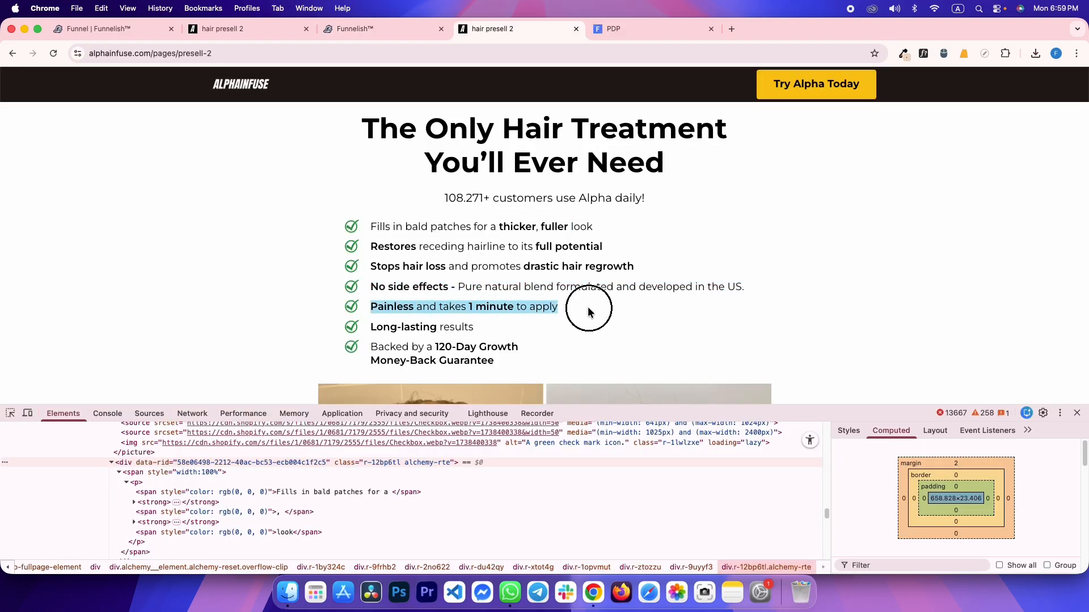
{"action": "key", "text": "super+c"}
{"action": "key", "text": "ctrl+Tab"}
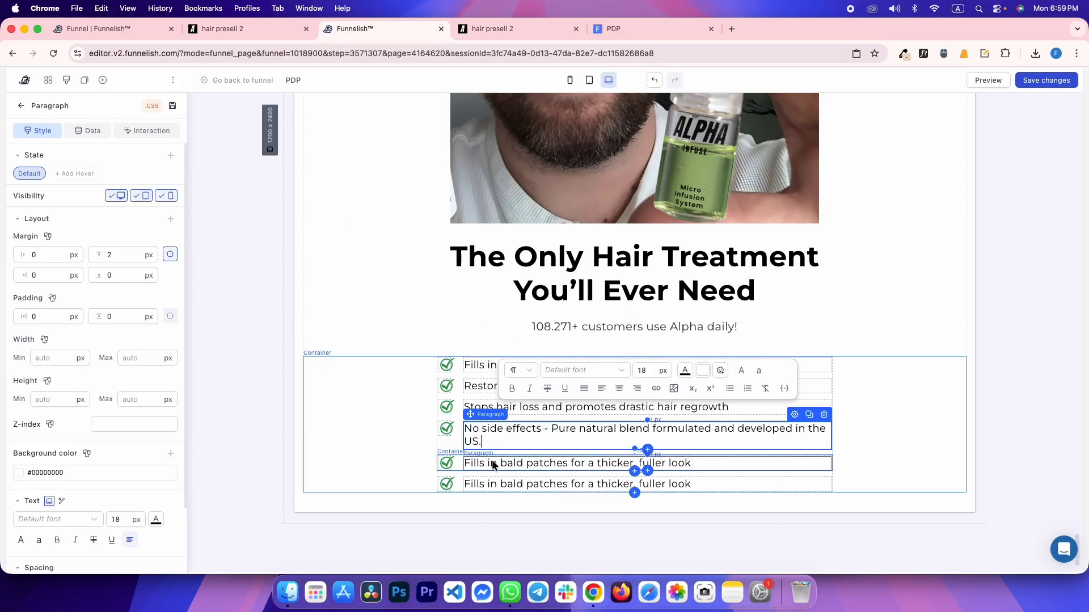
{"action": "left_click", "coordinate": [492, 463]}
{"action": "triple_click", "coordinate": [491, 462]}
{"action": "key", "text": "super+v"}
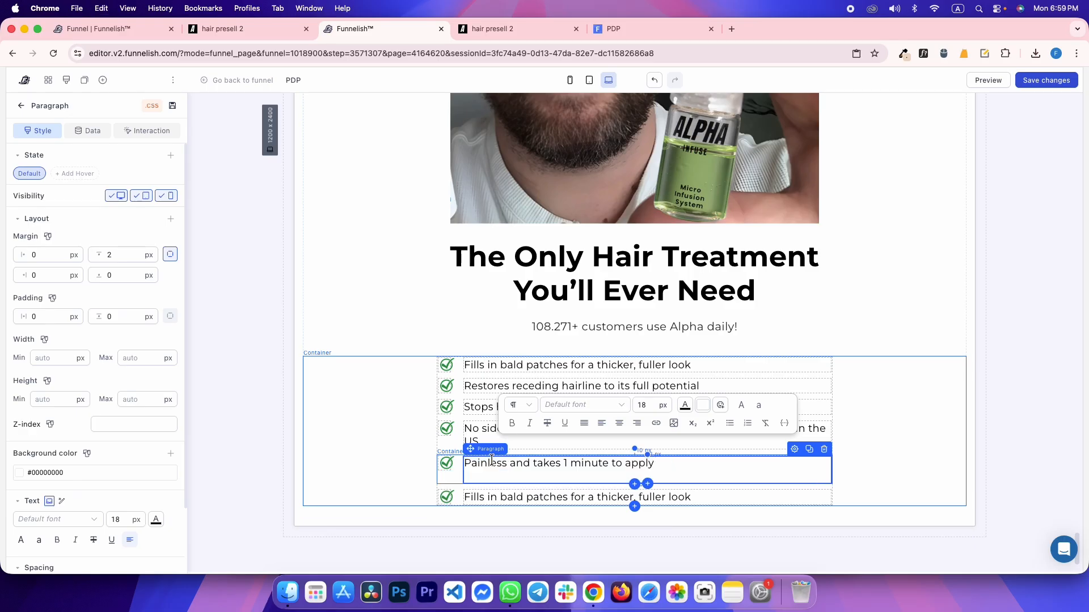
{"action": "key", "text": "ctrl+Tab"}
{"action": "left_click_drag", "start_coordinate": [372, 327], "coordinate": [454, 321]}
{"action": "key", "text": "ctrl+shift+Tab"}
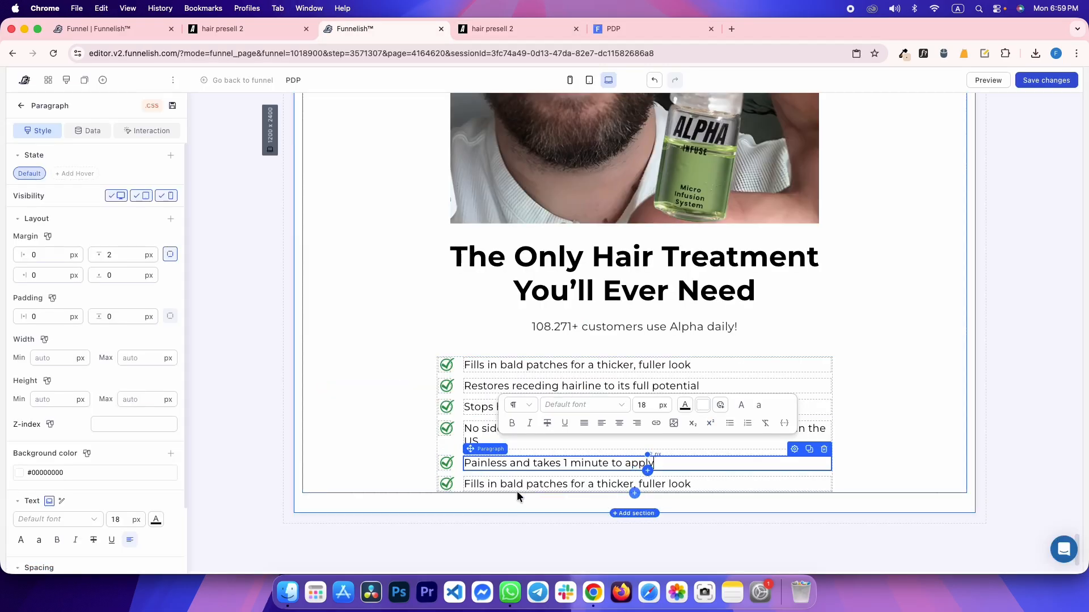
{"action": "triple_click", "coordinate": [492, 482]}
{"action": "key", "text": "super+v"}
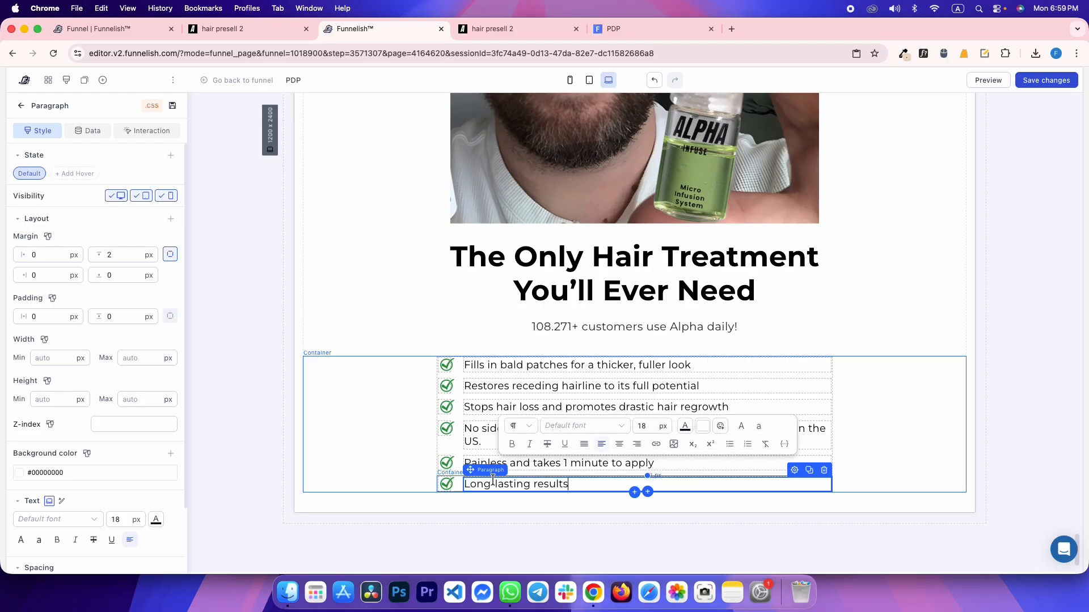
Clone the last row and fill it with 'Backed by a 120-Day Growth Money-Back Guarantee'
{"action": "key", "text": "ctrl+Tab"}
{"action": "left_click", "coordinate": [383, 347]}
{"action": "left_click_drag", "start_coordinate": [383, 348], "coordinate": [476, 361]}
{"action": "key", "text": "super+c"}
{"action": "key", "text": "ctrl+shift+Tab"}
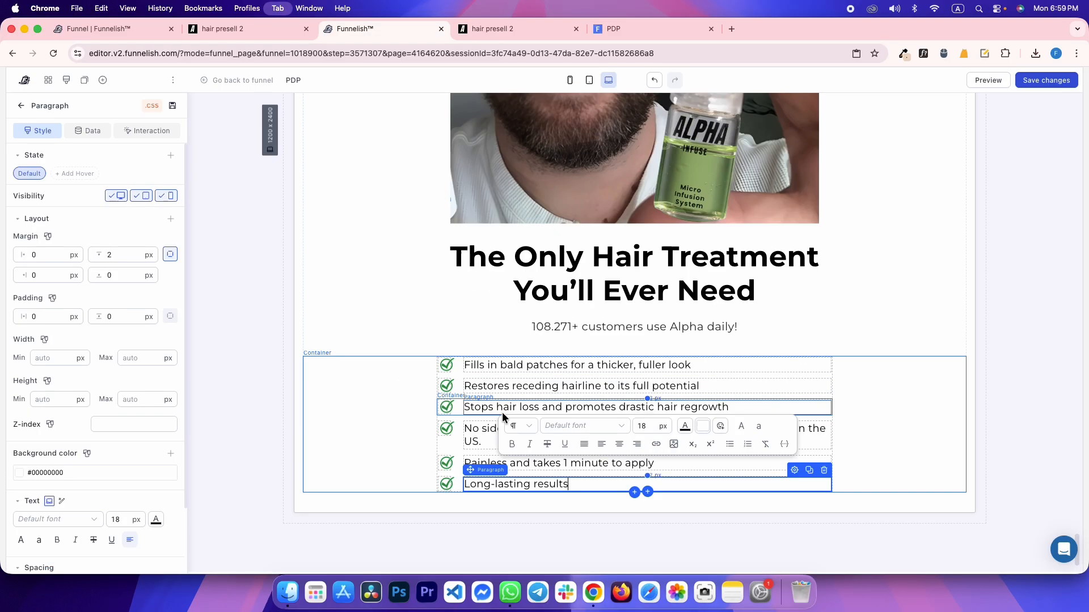
{"action": "left_click", "coordinate": [458, 482]}
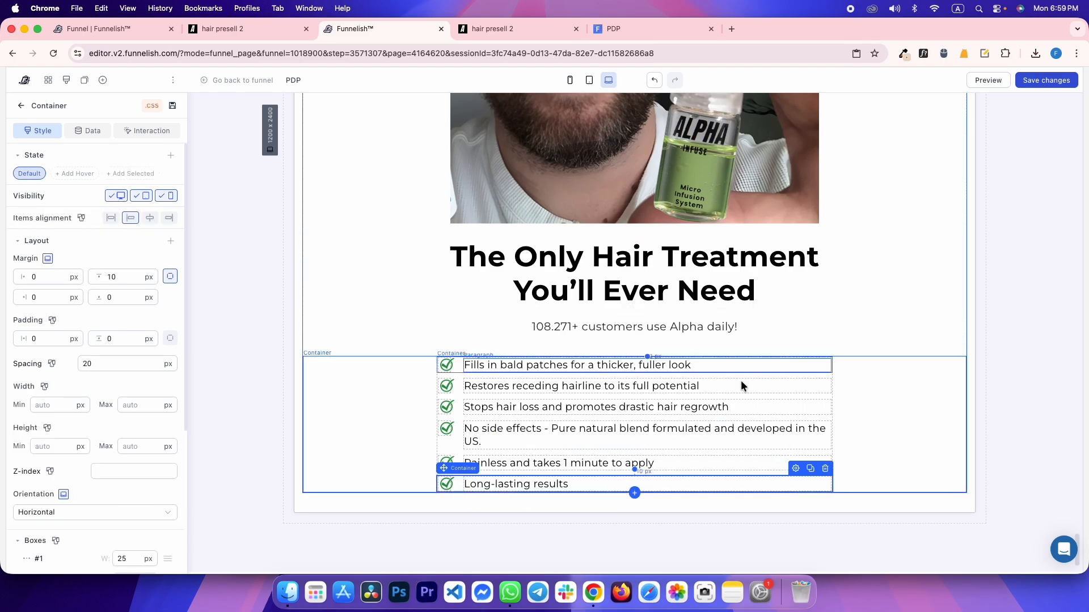
{"action": "left_click", "coordinate": [810, 468]}
{"action": "left_click", "coordinate": [518, 503]}
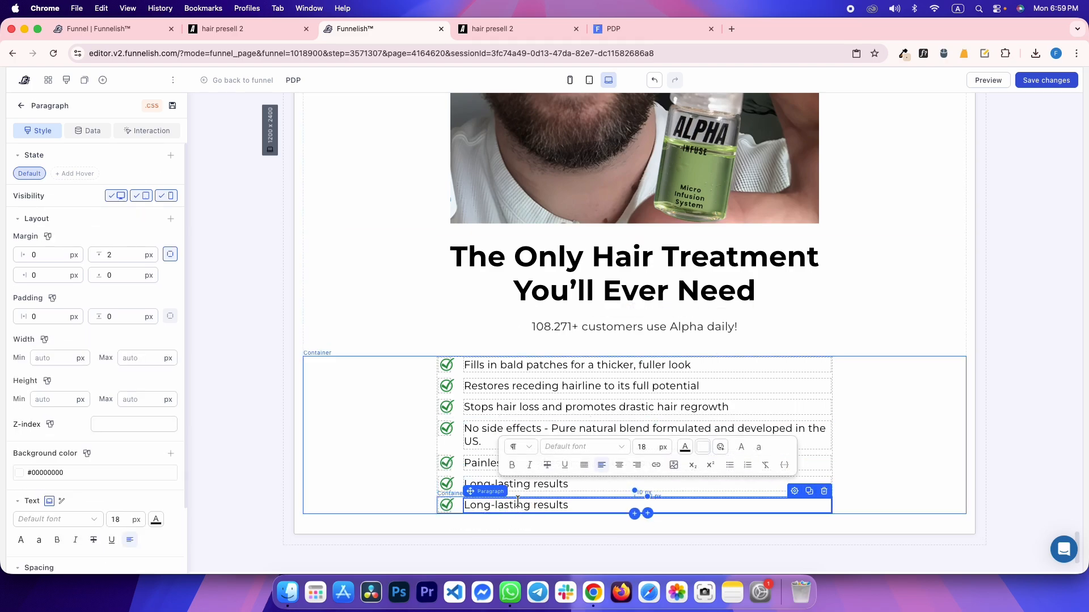
{"action": "key", "text": "super+a"}
{"action": "key", "text": "super+v"}
Save the page changes and deselect the edited paragraph
{"action": "key", "text": "super+s"}
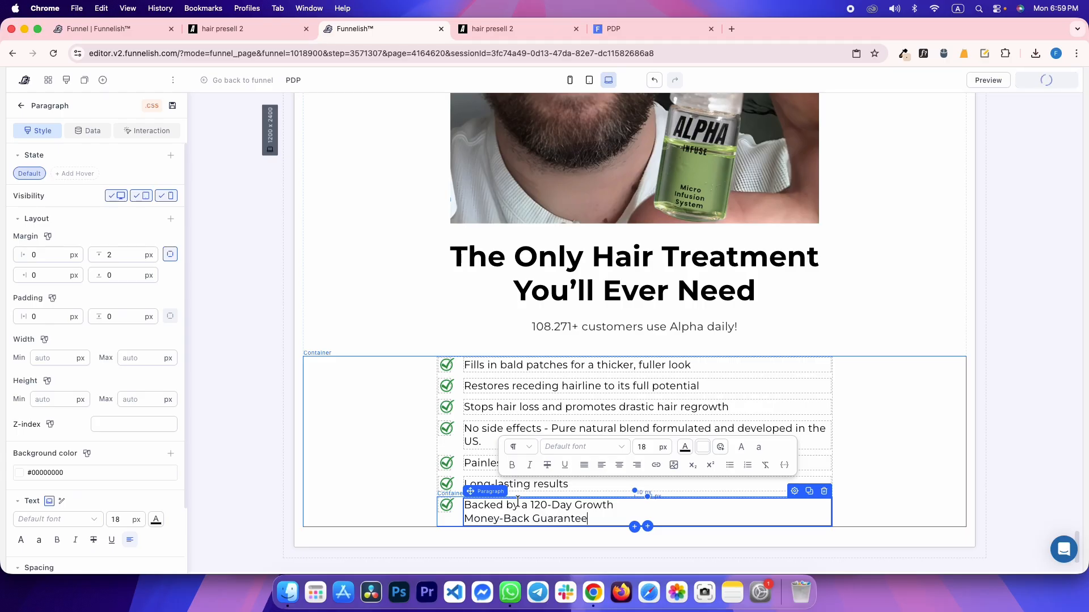
{"action": "key", "text": "ctrl+Tab"}
{"action": "key", "text": "ctrl+shift+Tab"}
{"action": "left_click", "coordinate": [238, 260]}
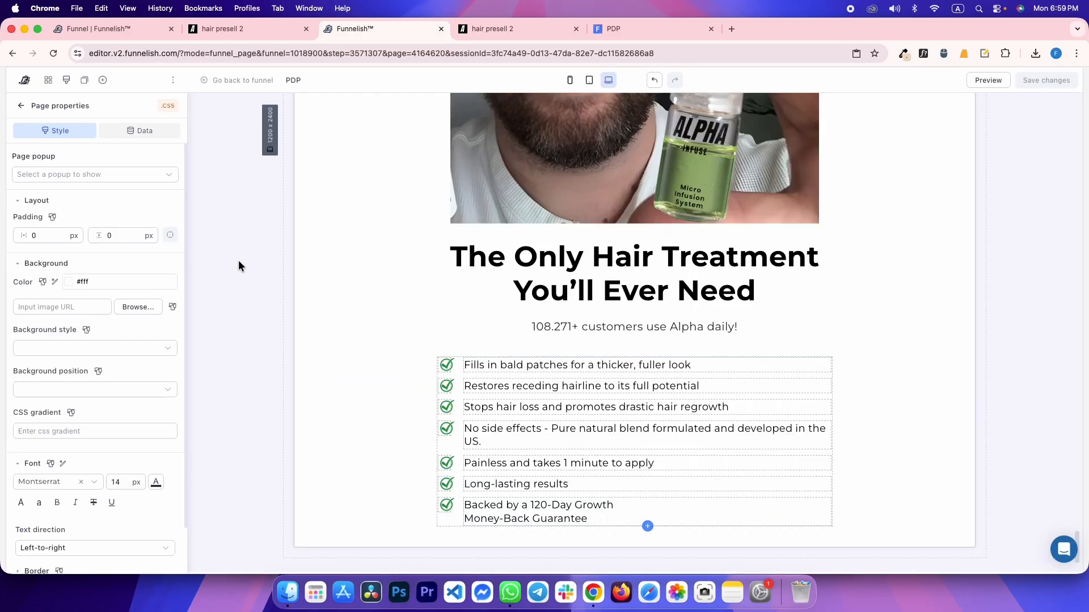
{"action": "key", "text": "ctrl+Tab"}
{"action": "key", "text": "ctrl+Tab"}
Reload the preview and inspect its checklist row container at full desktop width
{"action": "key", "text": "super+r"}
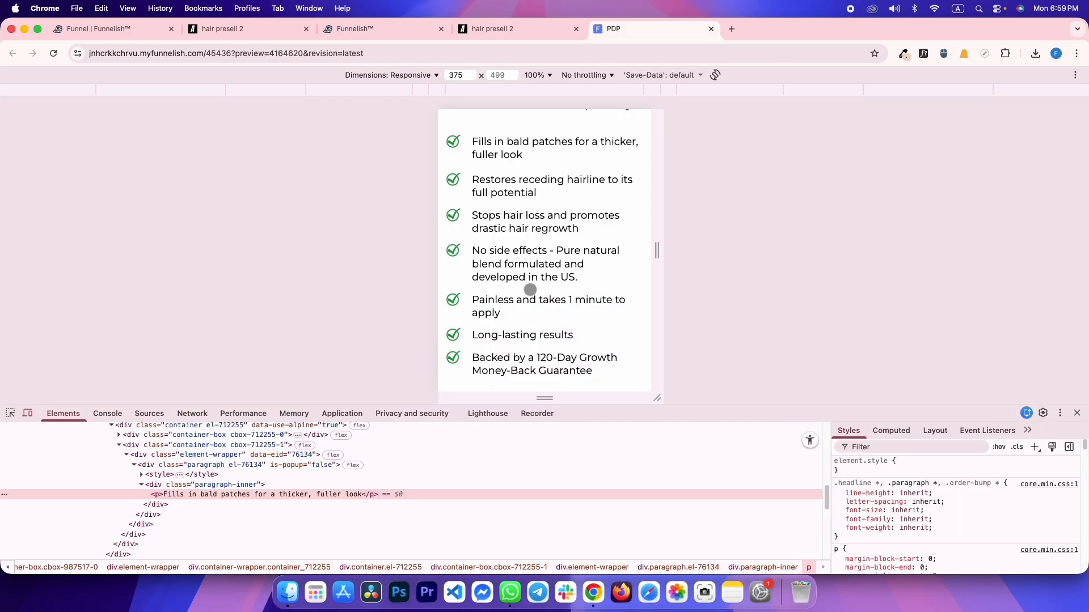
{"action": "left_click", "coordinate": [265, 37]}
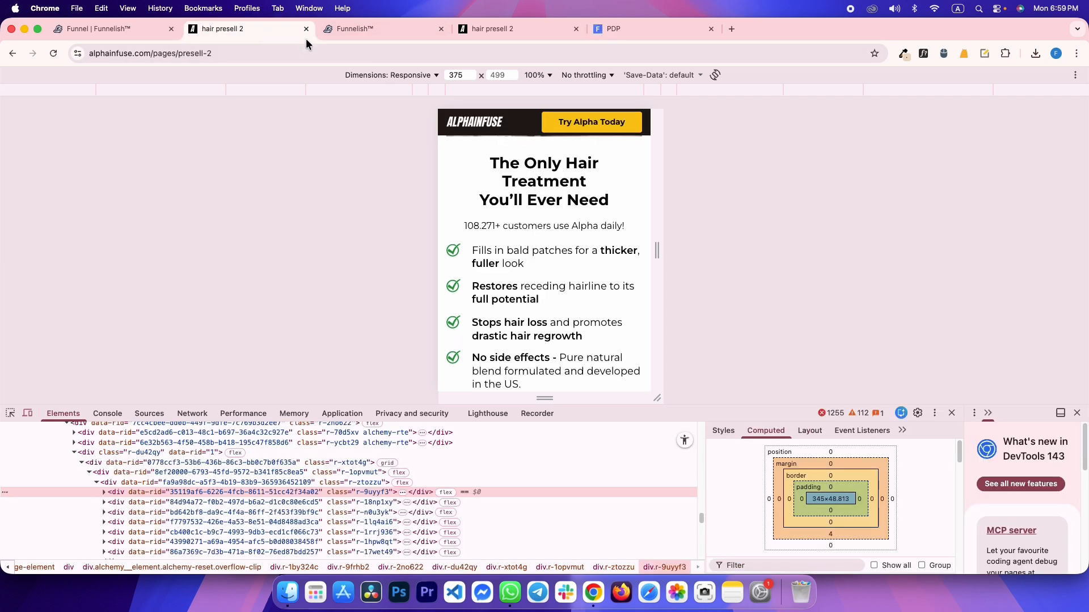
{"action": "left_click", "coordinate": [634, 26]}
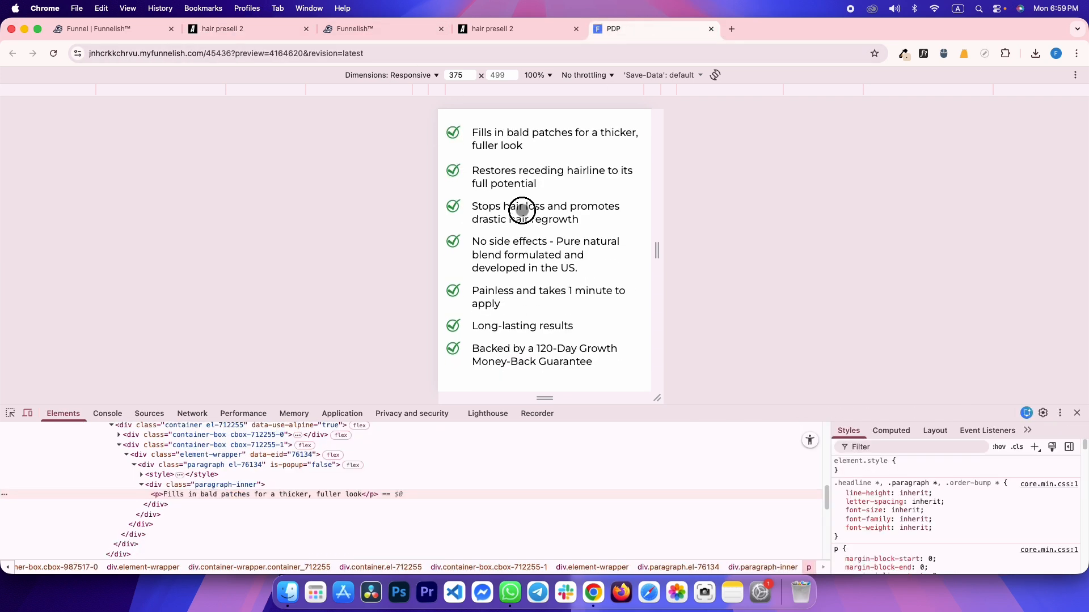
{"action": "left_click", "coordinate": [10, 413]}
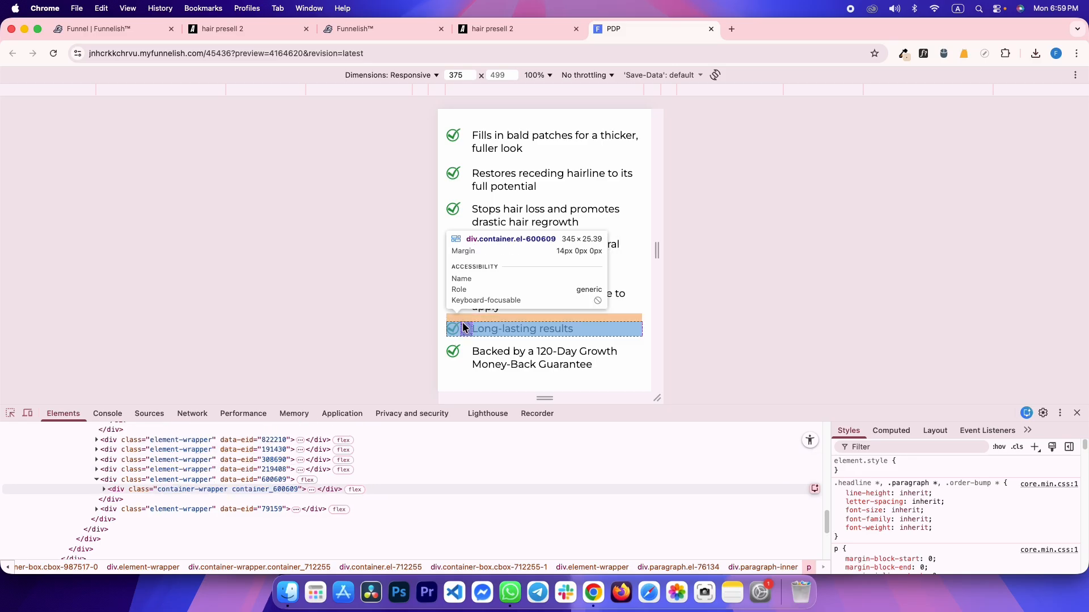
{"action": "left_click", "coordinate": [572, 301]}
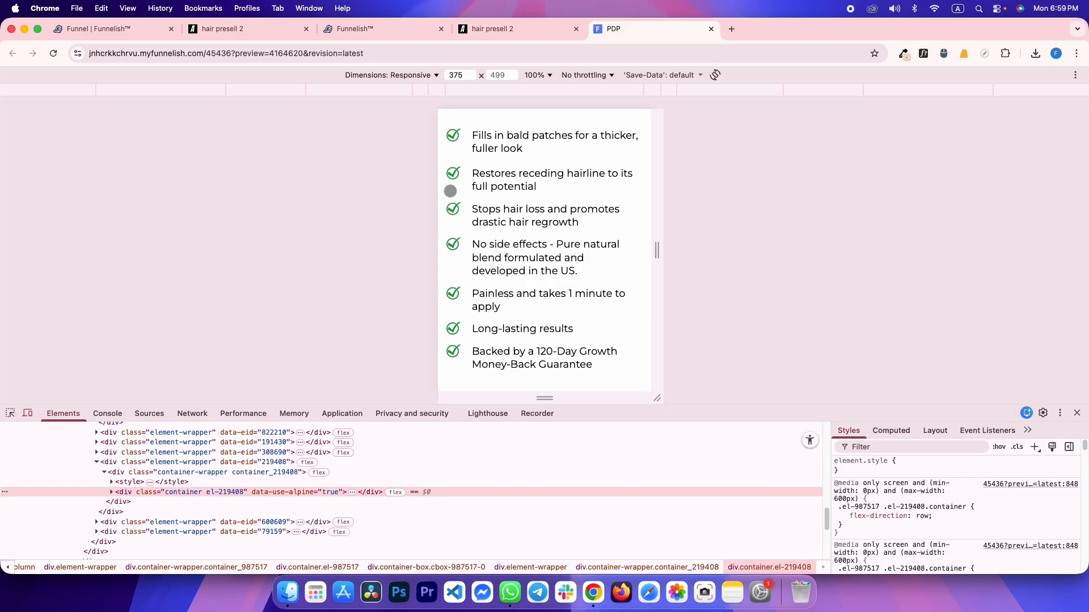
{"action": "left_click", "coordinate": [248, 30]}
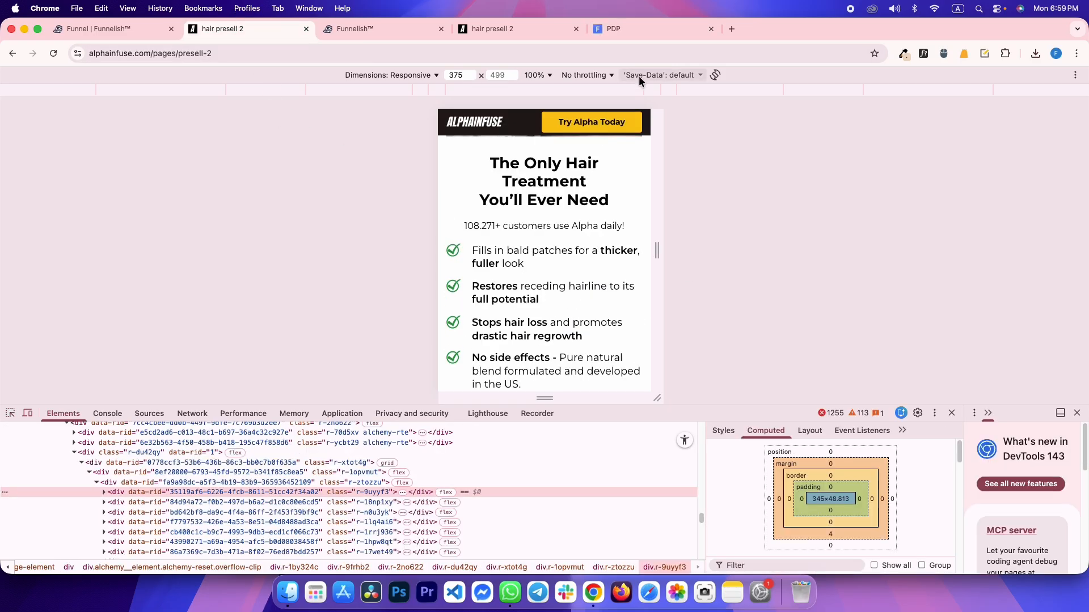
{"action": "left_click", "coordinate": [644, 26]}
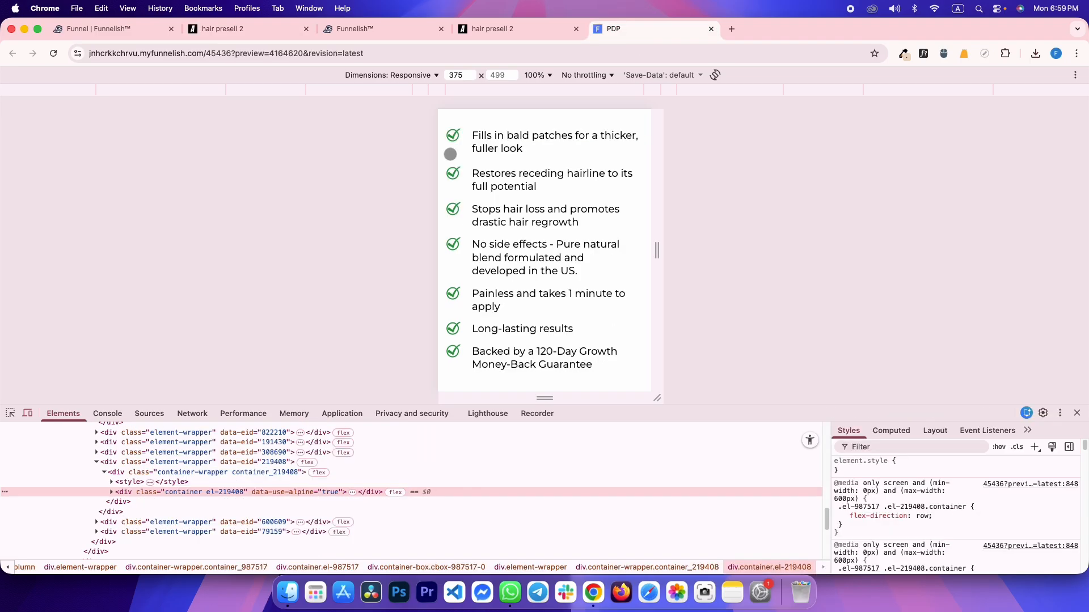
{"action": "left_click", "coordinate": [27, 413]}
{"action": "scroll", "coordinate": [624, 334], "scroll_direction": "up", "scroll_amount": 3}
{"action": "scroll", "coordinate": [680, 328], "scroll_direction": "down", "scroll_amount": 3}
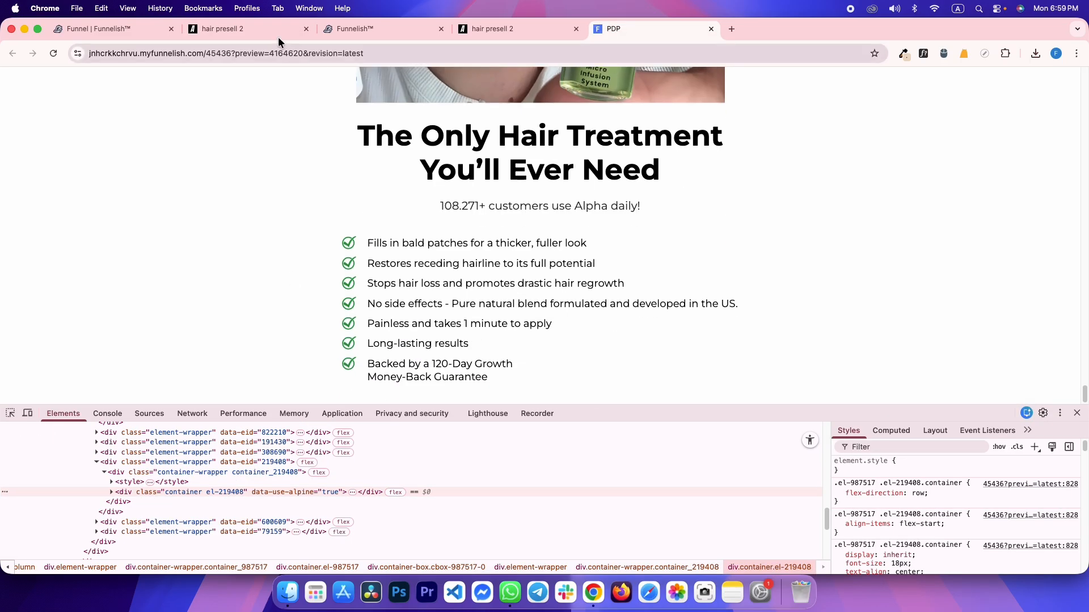
Inspect the reference page's before/after hair comparison image element
{"action": "left_click", "coordinate": [248, 29]}
{"action": "left_click", "coordinate": [650, 25]}
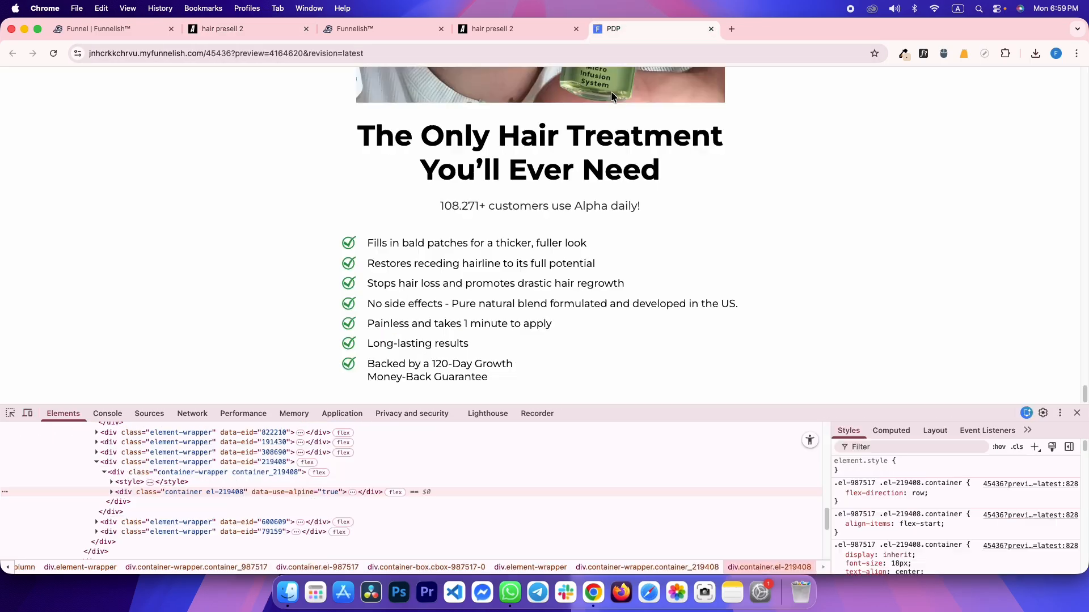
{"action": "key", "text": "ctrl+shift+Tab"}
{"action": "key", "text": "ctrl+Tab"}
{"action": "key", "text": "ctrl+shift+Tab"}
{"action": "key", "text": "ctrl+Tab"}
{"action": "key", "text": "ctrl+shift+Tab"}
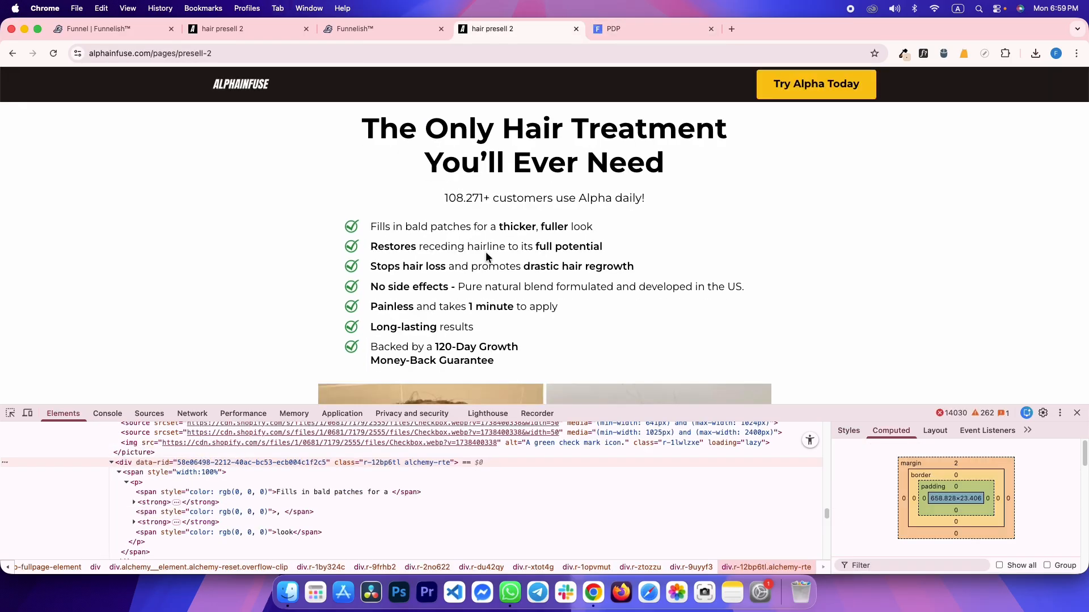
{"action": "key", "text": "ctrl+shift+Tab"}
{"action": "scroll", "coordinate": [542, 252], "scroll_direction": "down", "scroll_amount": 1}
{"action": "key", "text": "ctrl+Tab"}
{"action": "right_click", "coordinate": [469, 232]}
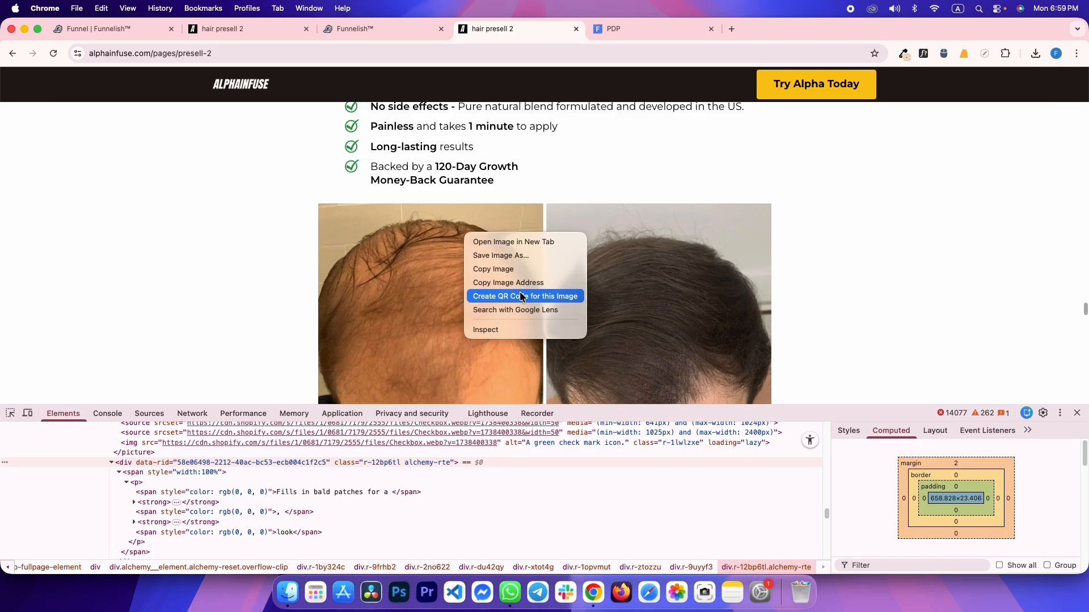
{"action": "left_click", "coordinate": [519, 287]}
{"action": "left_click", "coordinate": [10, 413]}
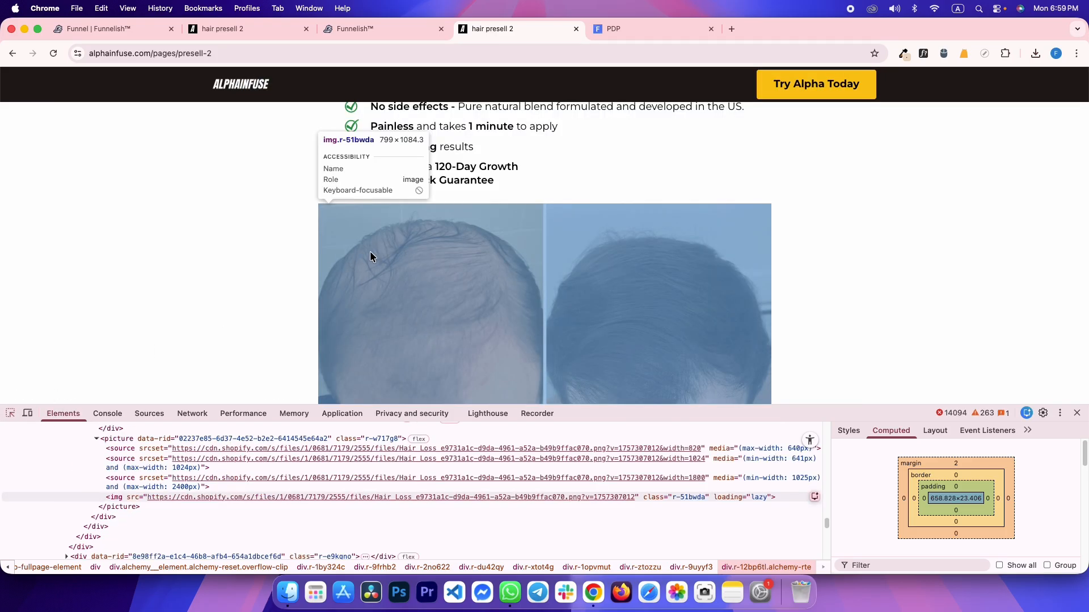
{"action": "left_click", "coordinate": [419, 226]}
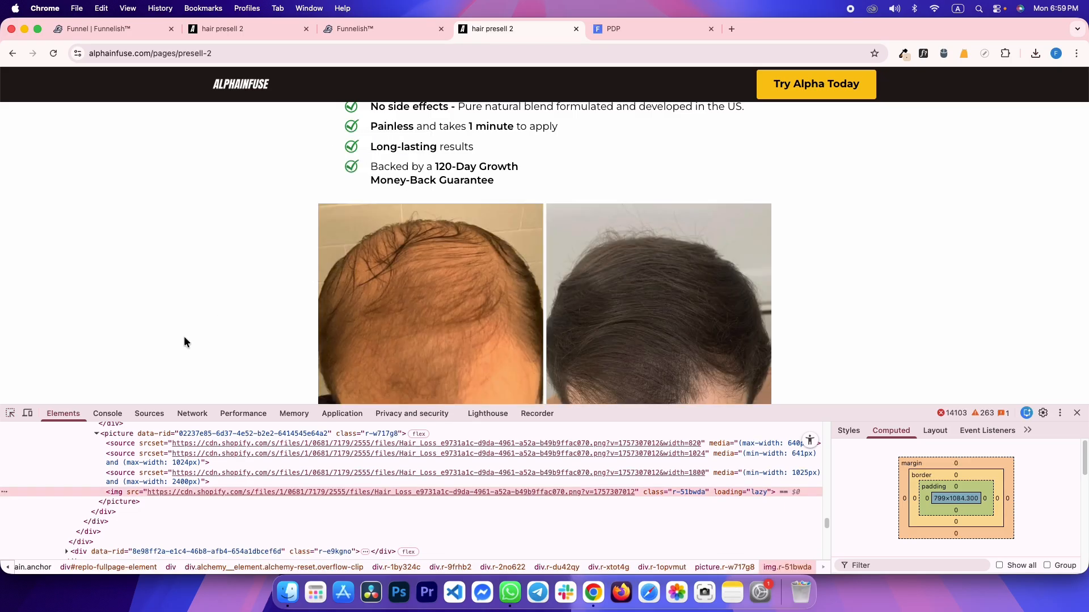
Place a copy of the image element below the checklist in the editor
{"action": "left_click", "coordinate": [117, 501]}
{"action": "key", "text": "ctrl+shift+Tab"}
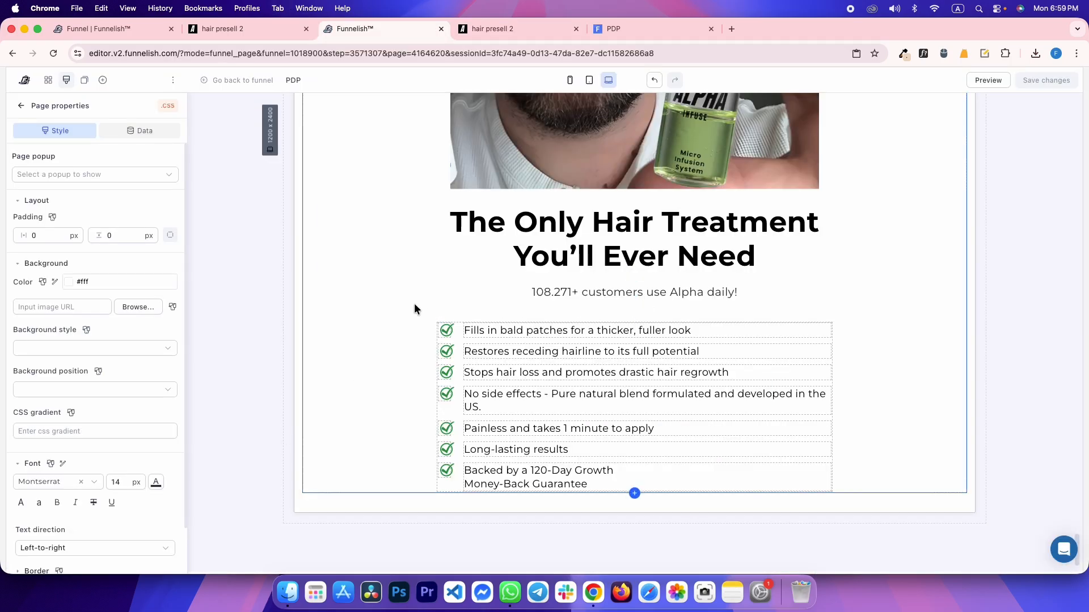
{"action": "scroll", "coordinate": [709, 204], "scroll_direction": "up", "scroll_amount": 2}
{"action": "scroll", "coordinate": [737, 210], "scroll_direction": "up", "scroll_amount": 2}
{"action": "left_click", "coordinate": [778, 215]}
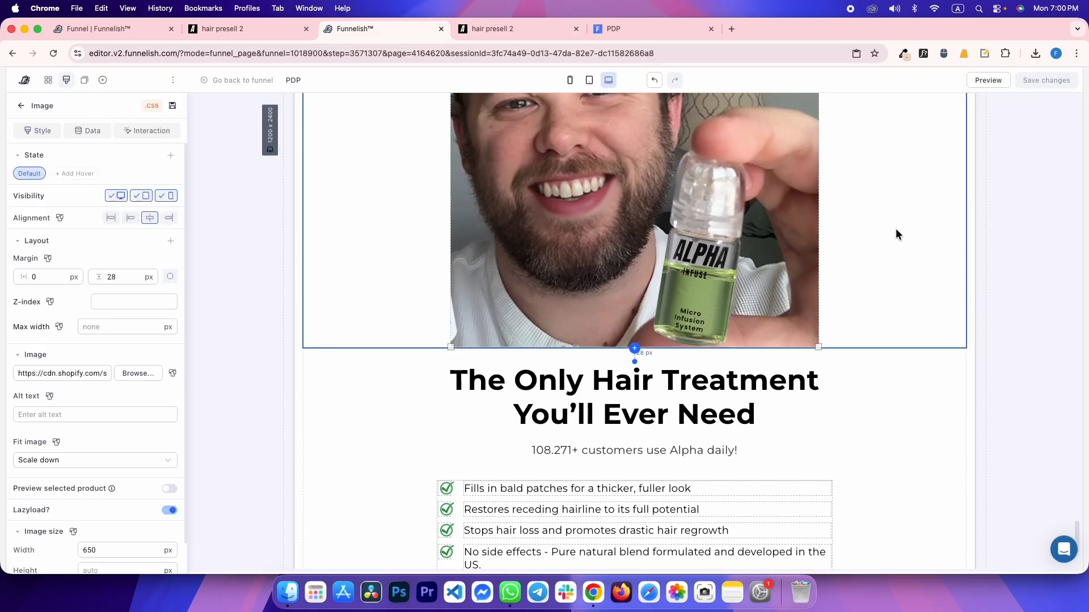
{"action": "scroll", "coordinate": [896, 228], "scroll_direction": "up", "scroll_amount": 3}
{"action": "scroll", "coordinate": [947, 142], "scroll_direction": "up", "scroll_amount": 3}
{"action": "left_click_drag", "start_coordinate": [946, 171], "coordinate": [847, 296]}
{"action": "scroll", "coordinate": [794, 329], "scroll_direction": "down", "scroll_amount": 6}
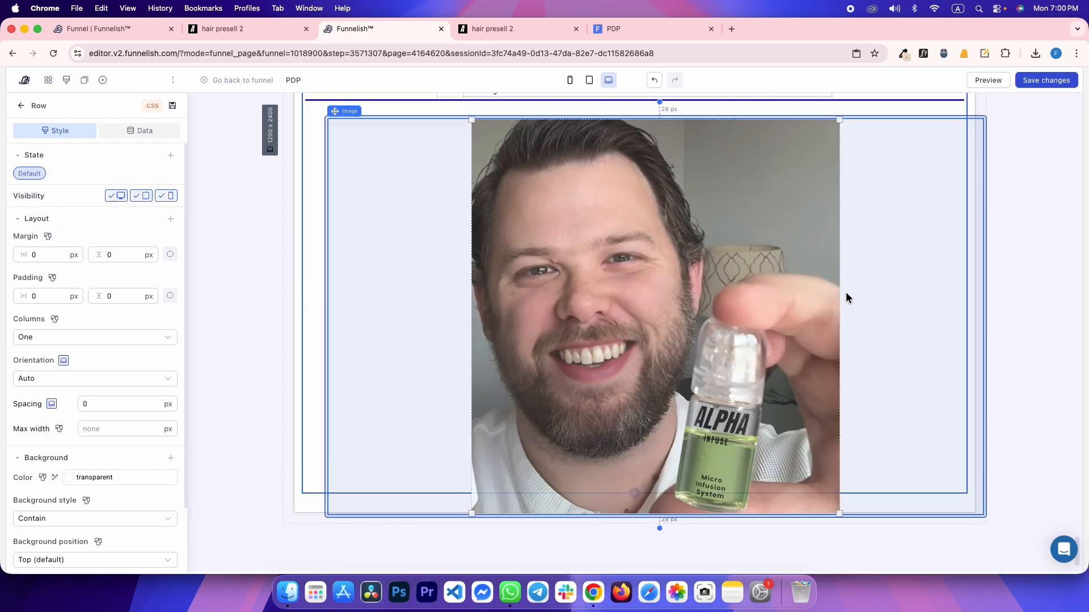
Set the new image to the comparison image URL at 800 px width and save
{"action": "left_click", "coordinate": [715, 250]}
{"action": "triple_click", "coordinate": [72, 369]}
{"action": "key", "text": "cmd+v"}
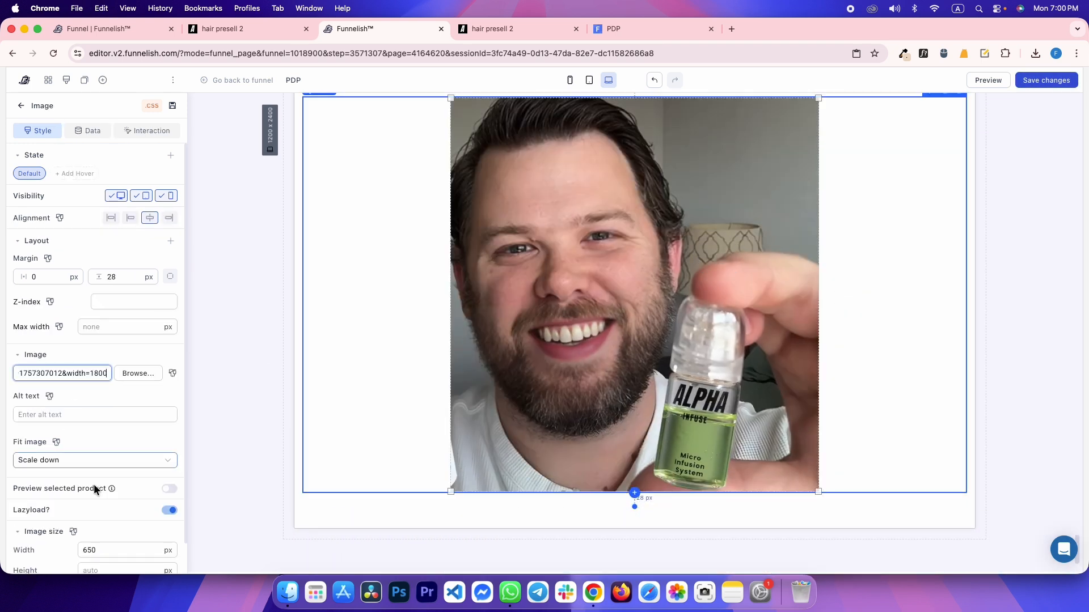
{"action": "double_click", "coordinate": [122, 547]}
{"action": "type", "text": "800"}
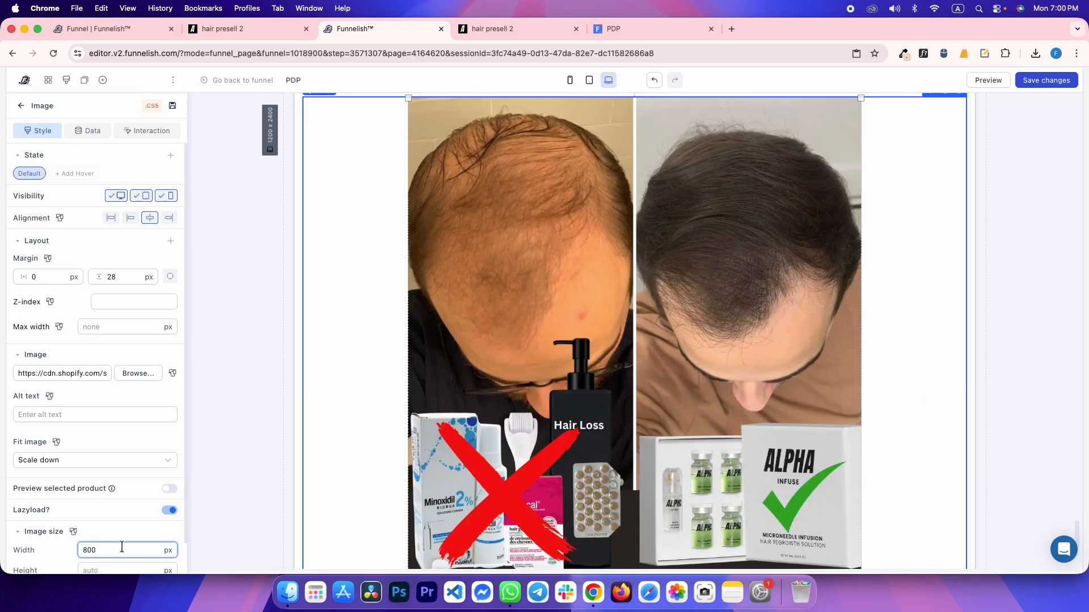
{"action": "left_click", "coordinate": [1047, 80]}
Give the comparison image a 30 px top margin and save
{"action": "left_click", "coordinate": [493, 29]}
{"action": "scroll", "coordinate": [482, 324], "scroll_direction": "down", "scroll_amount": 3}
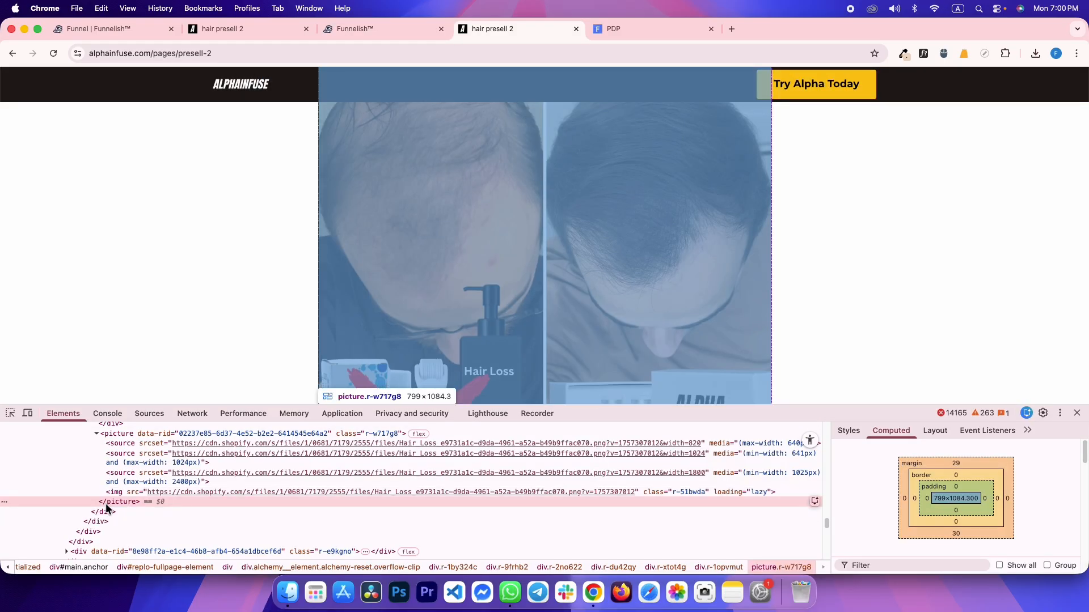
{"action": "key", "text": "ctrl+shift+Tab"}
{"action": "scroll", "coordinate": [542, 330], "scroll_direction": "up", "scroll_amount": 2}
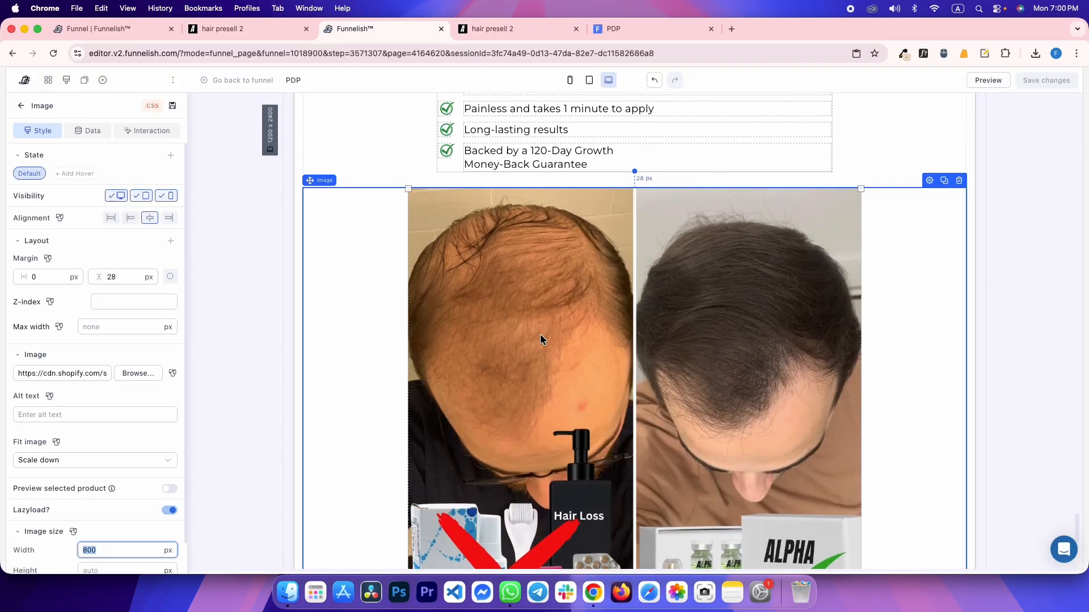
{"action": "double_click", "coordinate": [139, 276]}
{"action": "type", "text": "3"}
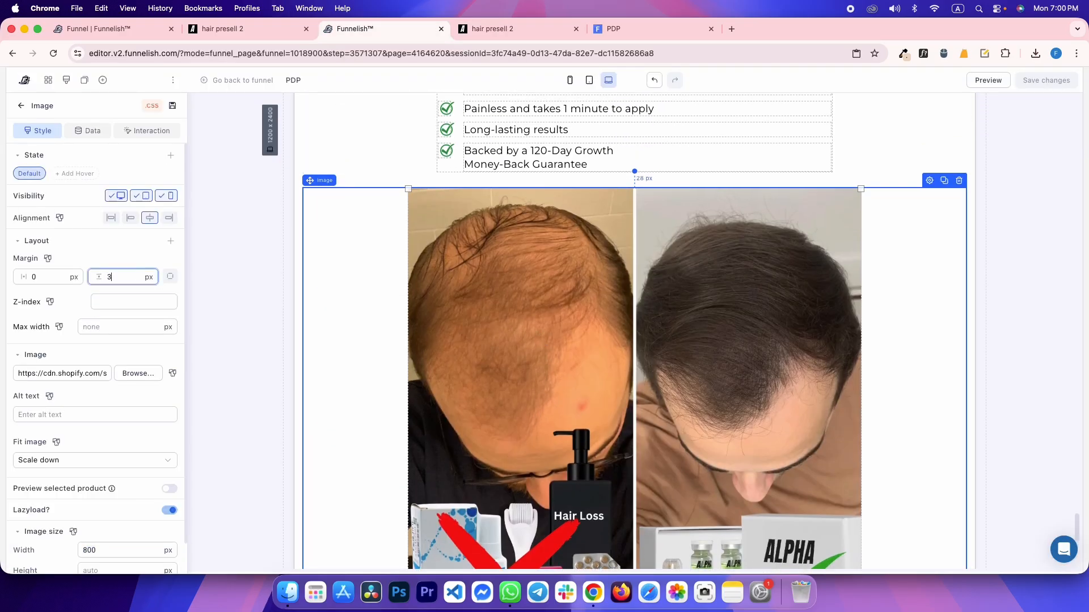
{"action": "type", "text": "0"}
{"action": "key", "text": "super+s"}
{"action": "key", "text": "ctrl+Tab"}
{"action": "scroll", "coordinate": [467, 213], "scroll_direction": "down", "scroll_amount": 10}
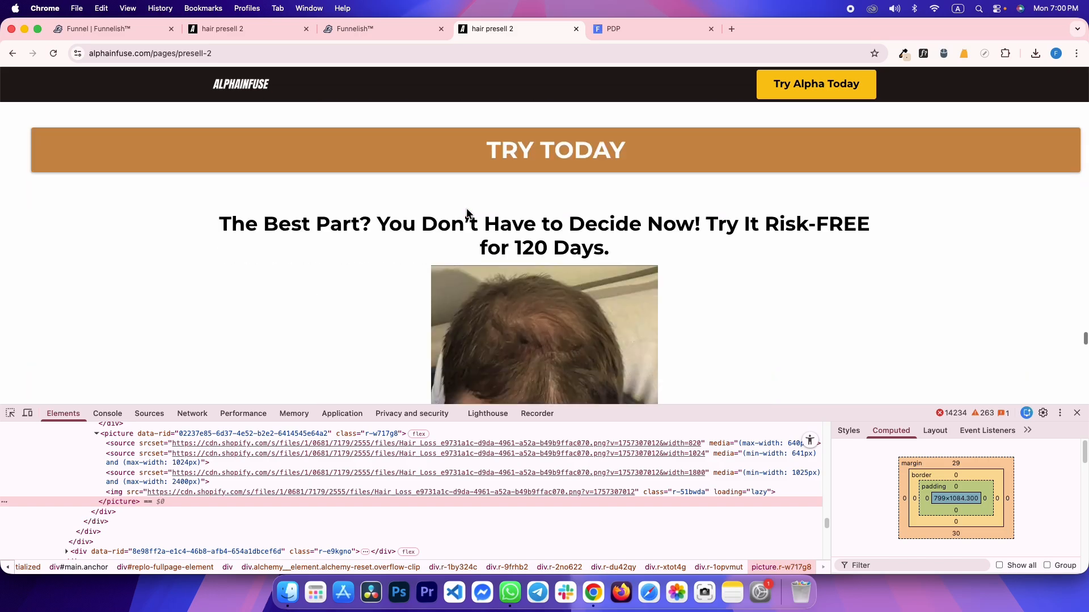
Inspect the reference page's TRY TODAY link element
{"action": "scroll", "coordinate": [467, 212], "scroll_direction": "up", "scroll_amount": 3}
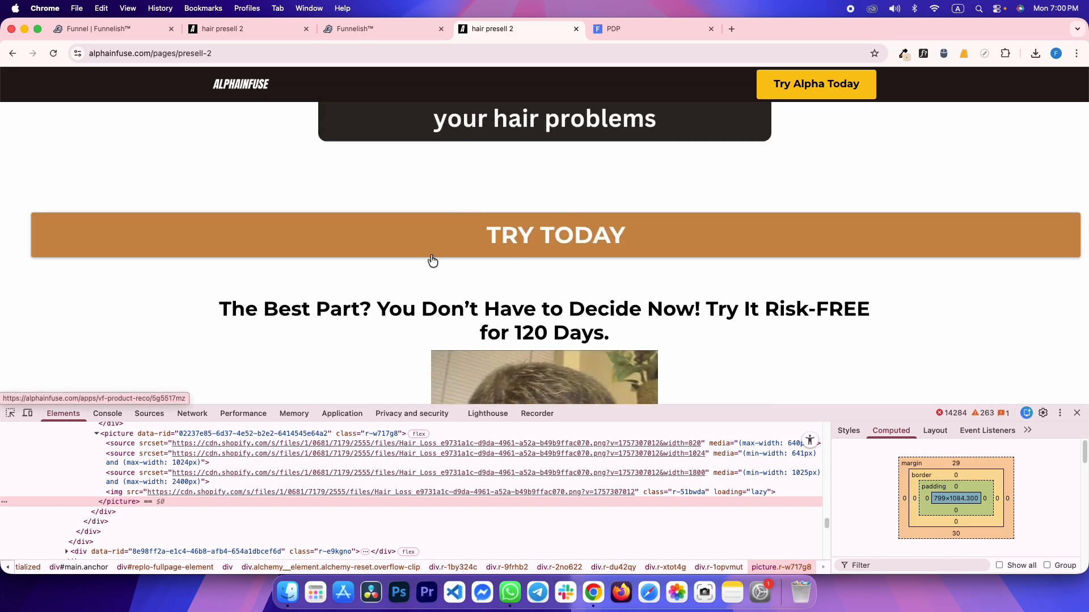
{"action": "left_click", "coordinate": [10, 413]}
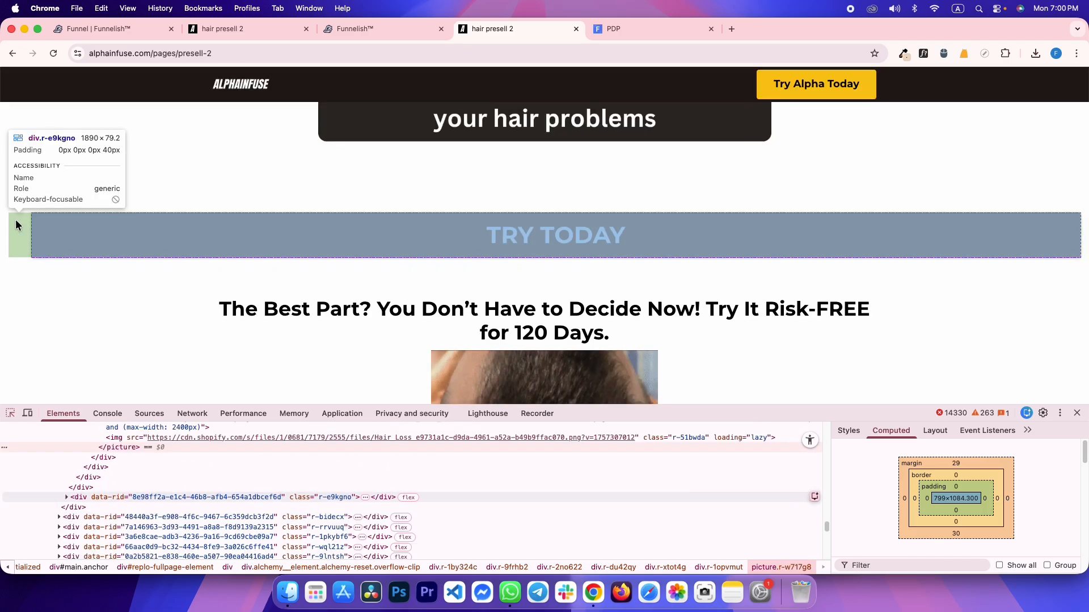
{"action": "left_click", "coordinate": [35, 226]}
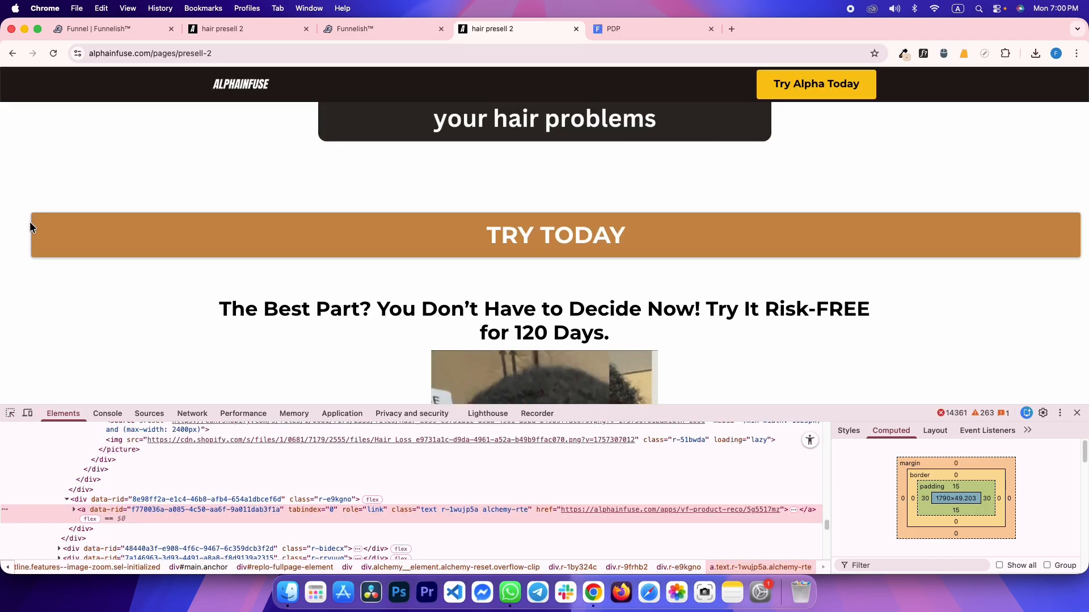
Select the comparison image at the bottom of the Funnelish canvas
{"action": "key", "text": "ctrl+shift+Tab"}
{"action": "scroll", "coordinate": [862, 216], "scroll_direction": "up", "scroll_amount": 15}
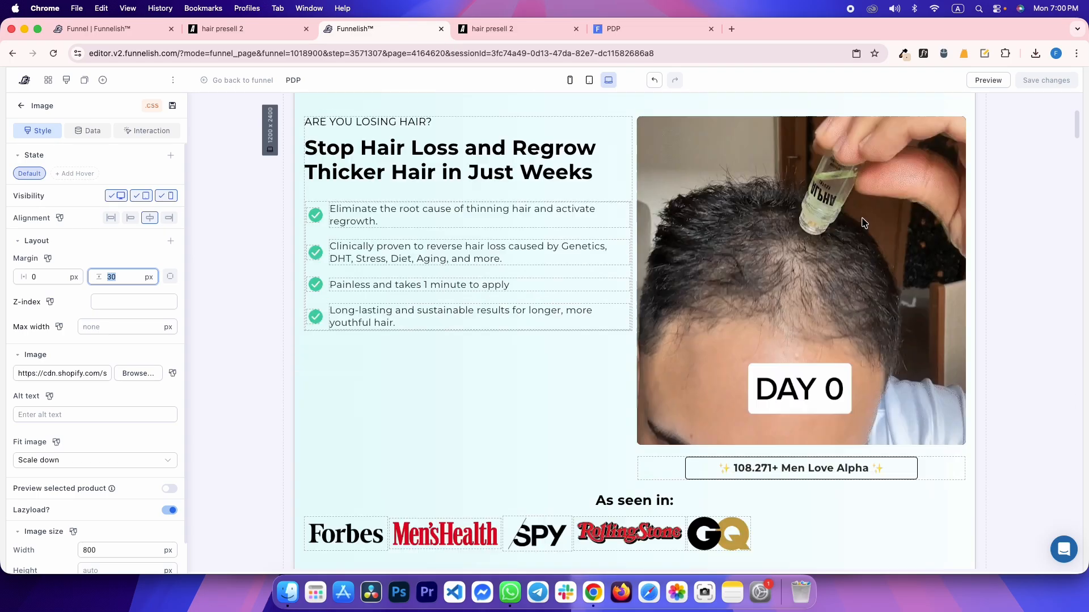
{"action": "scroll", "coordinate": [862, 222], "scroll_direction": "up", "scroll_amount": 3}
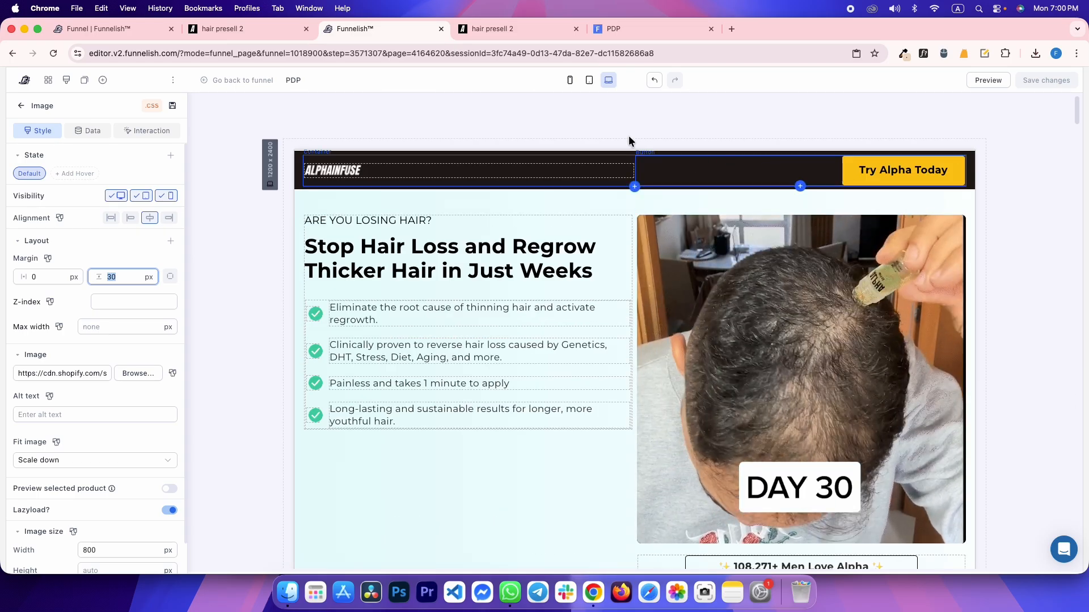
{"action": "key", "text": "ctrl+Tab"}
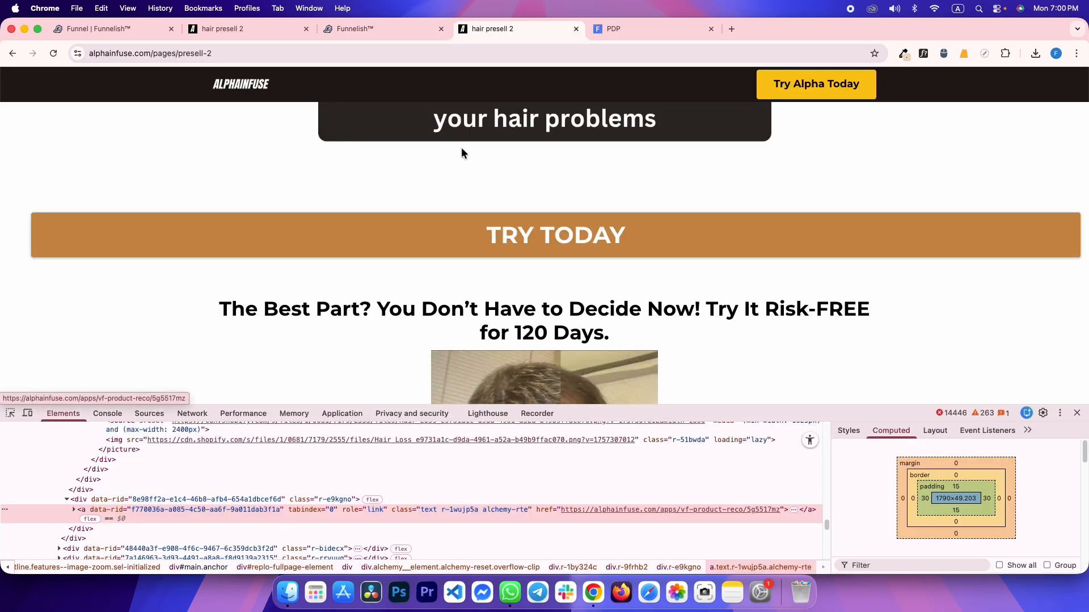
{"action": "left_click", "coordinate": [364, 31]}
{"action": "scroll", "coordinate": [755, 250], "scroll_direction": "down", "scroll_amount": 10}
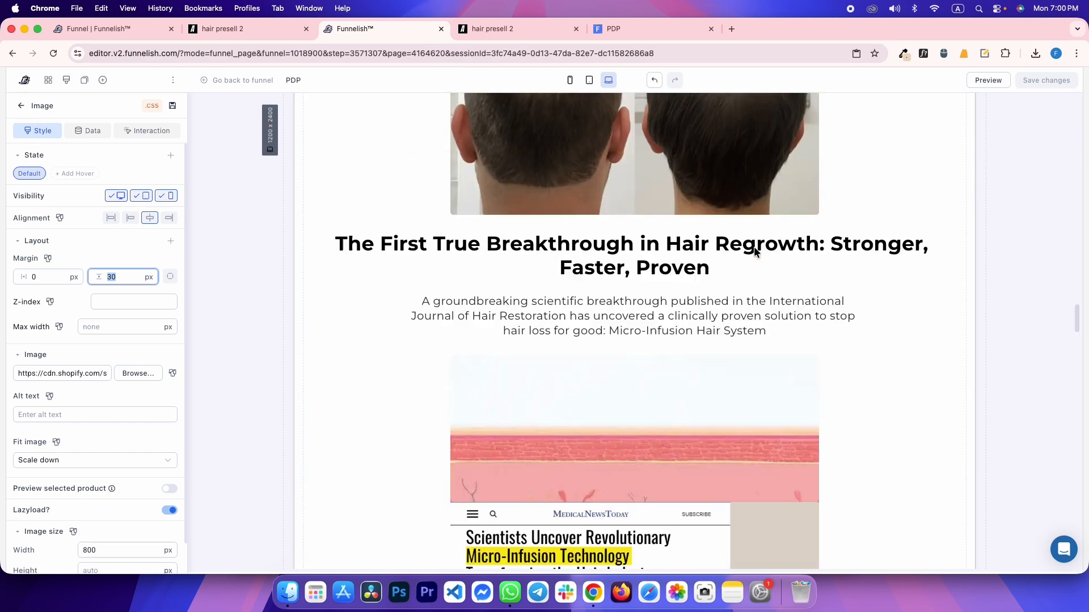
{"action": "scroll", "coordinate": [754, 250], "scroll_direction": "down", "scroll_amount": 15}
{"action": "left_click", "coordinate": [555, 388]}
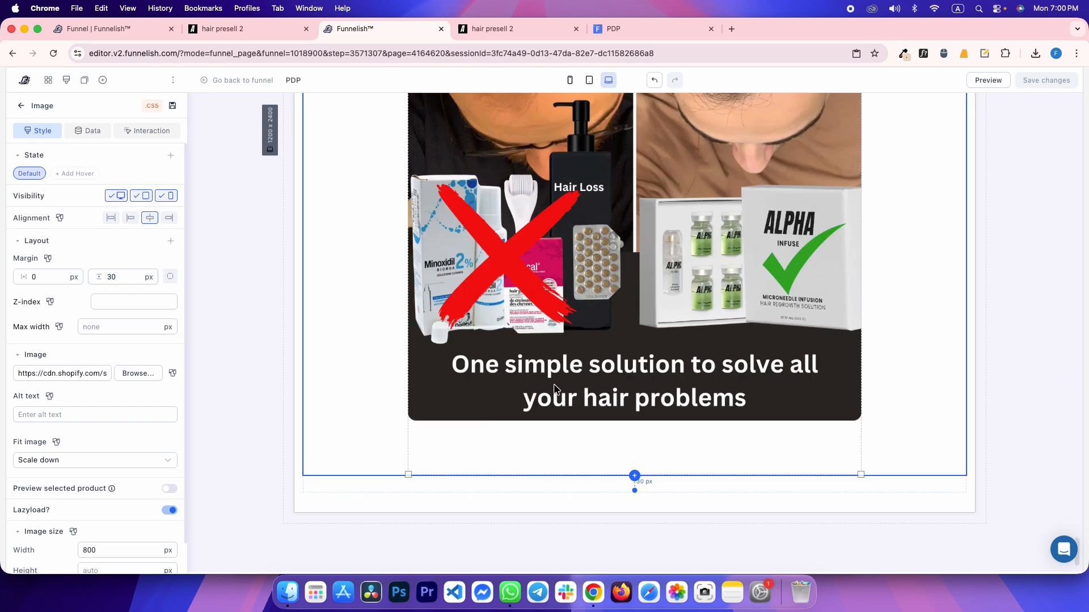
{"action": "scroll", "coordinate": [117, 517], "scroll_direction": "down", "scroll_amount": 3}
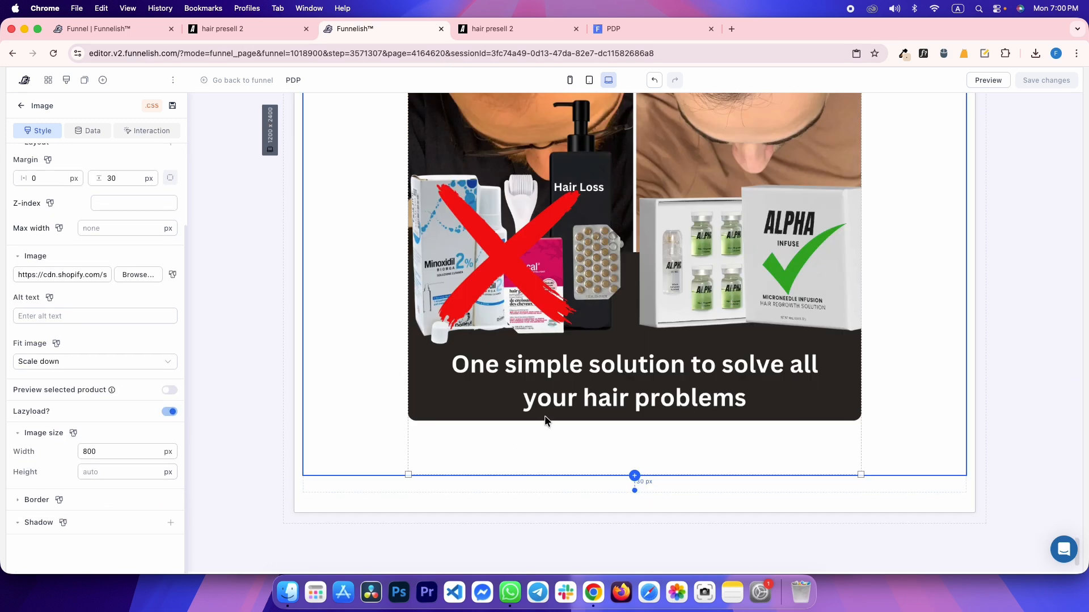
{"action": "scroll", "coordinate": [545, 416], "scroll_direction": "up", "scroll_amount": 5}
{"action": "scroll", "coordinate": [545, 415], "scroll_direction": "down", "scroll_amount": 5}
Inspect the comparison image on the preview and reference pages, then deselect it in Funnelish
{"action": "left_click", "coordinate": [669, 29]}
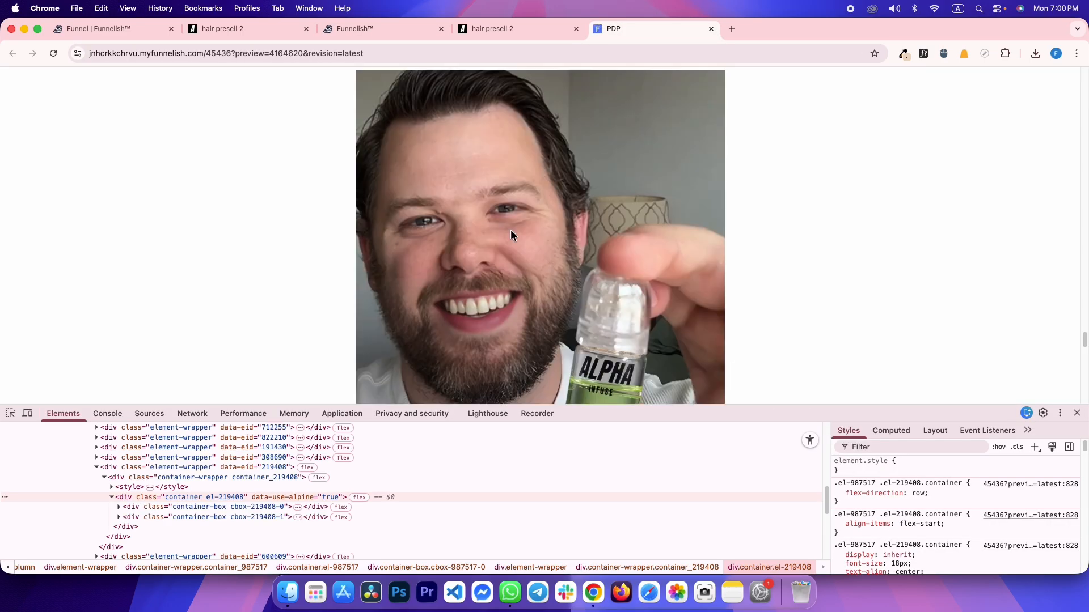
{"action": "left_click", "coordinate": [12, 413]}
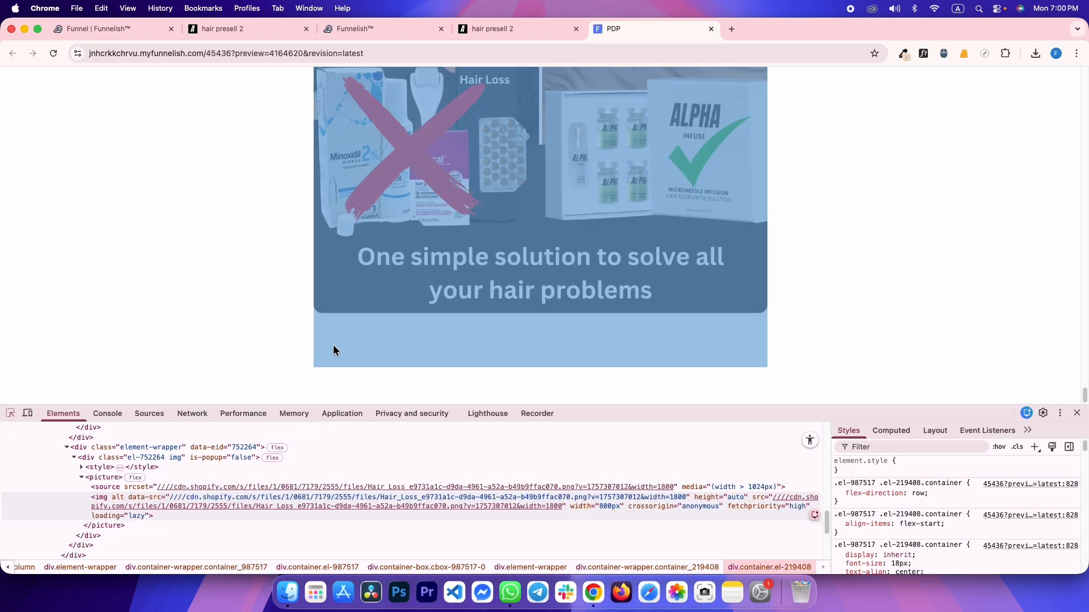
{"action": "left_click", "coordinate": [430, 304]}
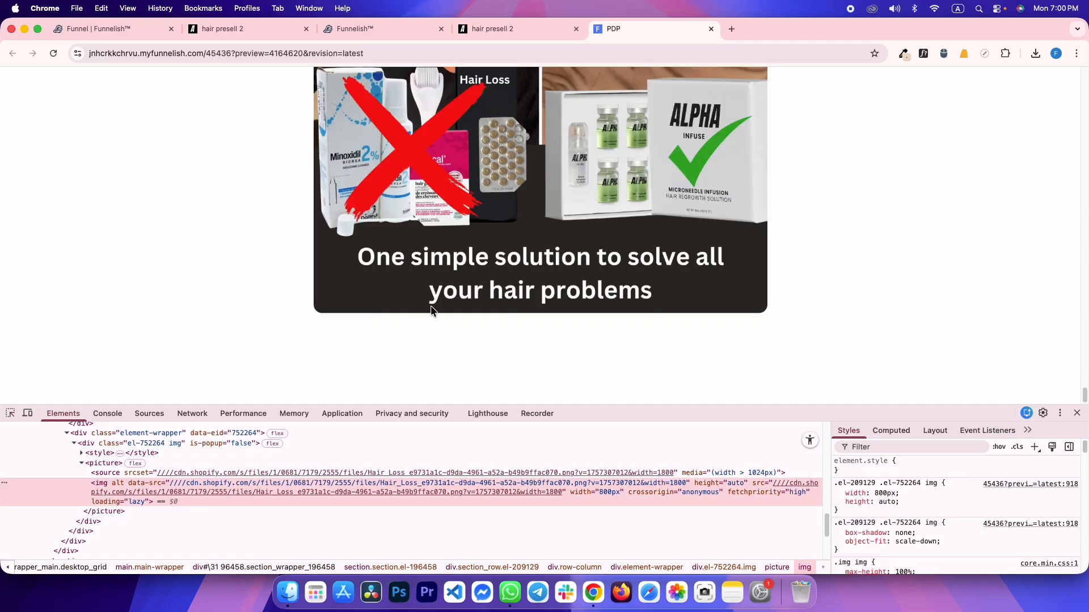
{"action": "key", "text": "ctrl+shift+Tab"}
{"action": "scroll", "coordinate": [430, 304], "scroll_direction": "up", "scroll_amount": 2}
{"action": "key", "text": "super+shift+c"}
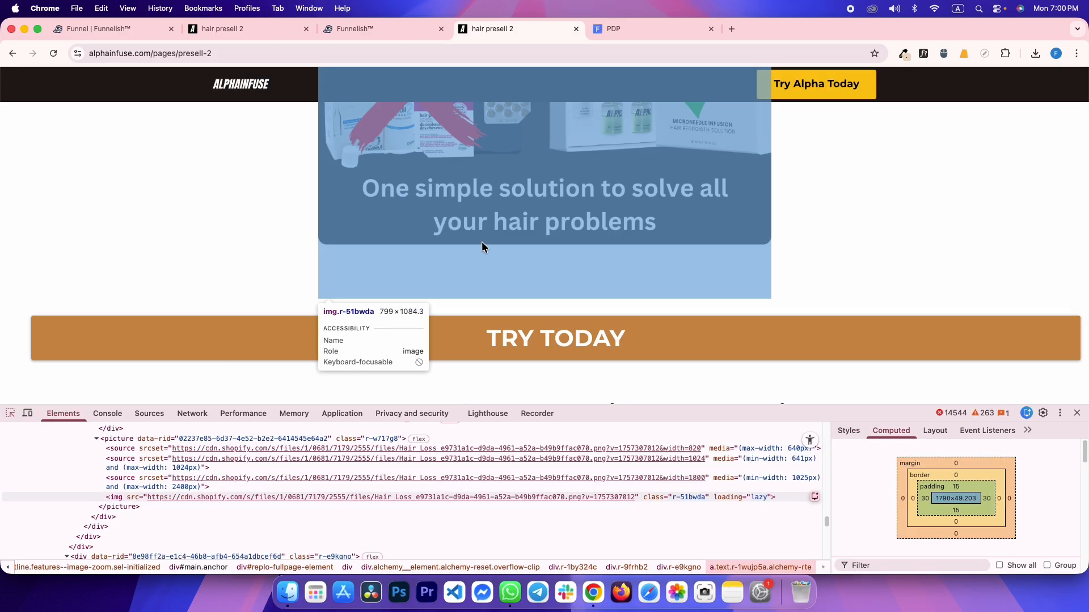
{"action": "scroll", "coordinate": [404, 310], "scroll_direction": "up", "scroll_amount": 1}
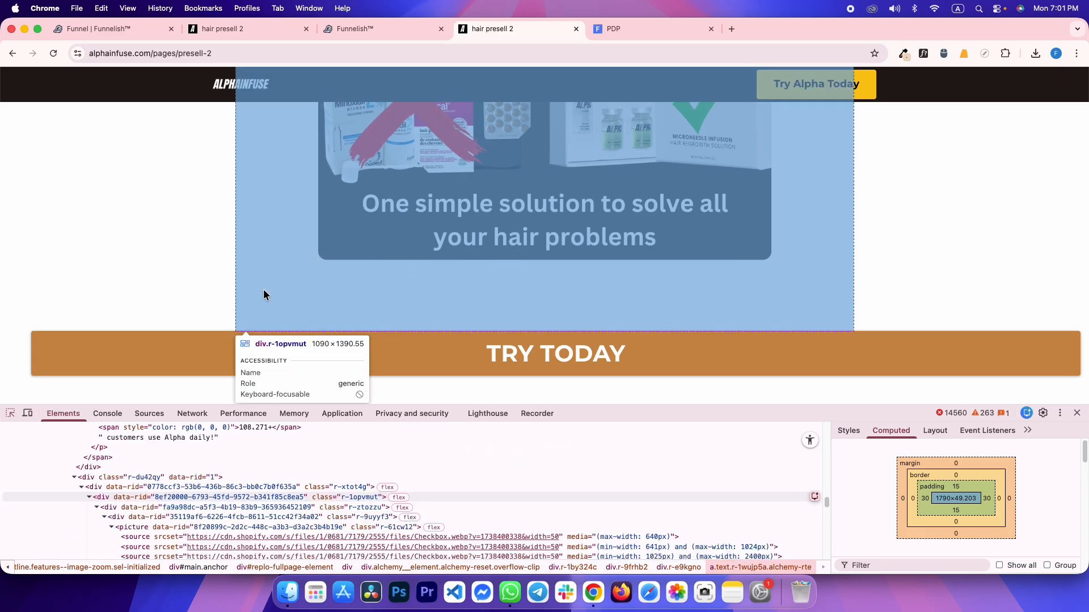
{"action": "left_click", "coordinate": [386, 280]}
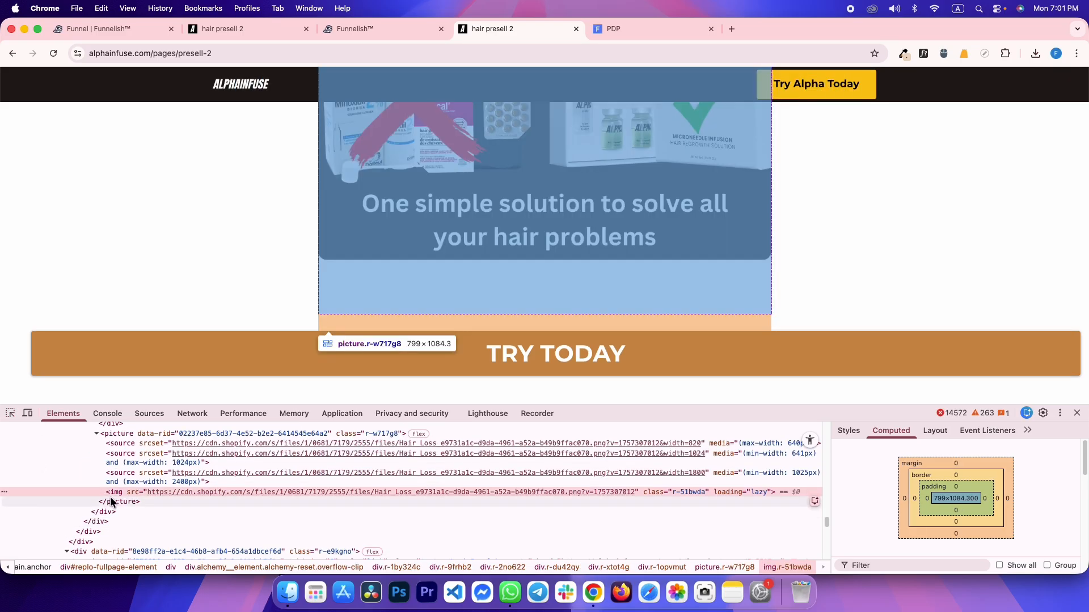
{"action": "left_click", "coordinate": [111, 502]}
{"action": "key", "text": "ctrl+shift+Tab"}
{"action": "left_click", "coordinate": [253, 258]}
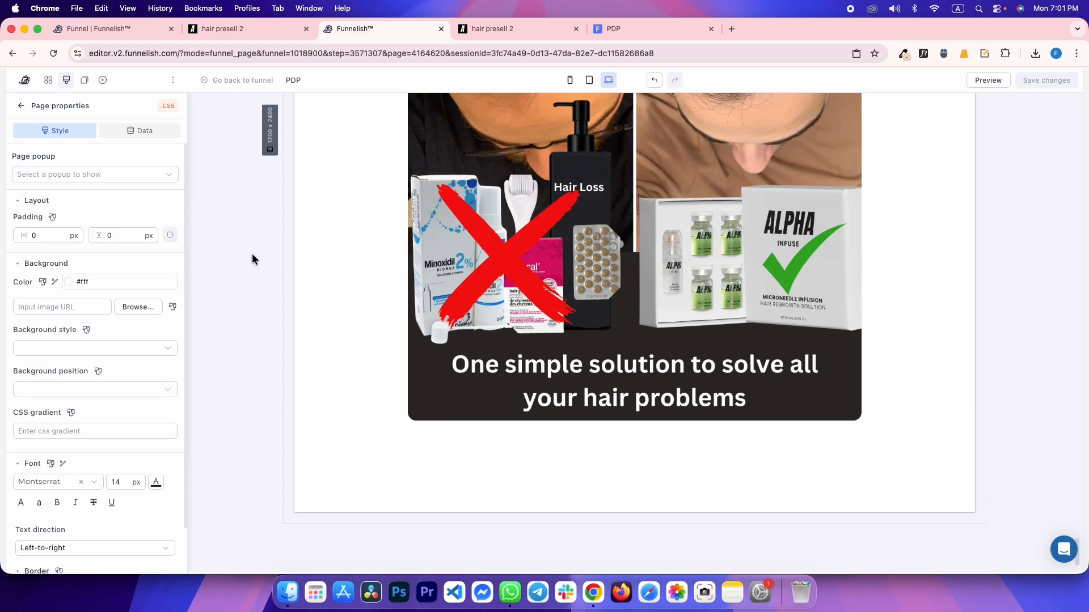
Close DevTools and scroll the reference page to its TRY TODAY call-to-action
{"action": "key", "text": "ctrl+Tab"}
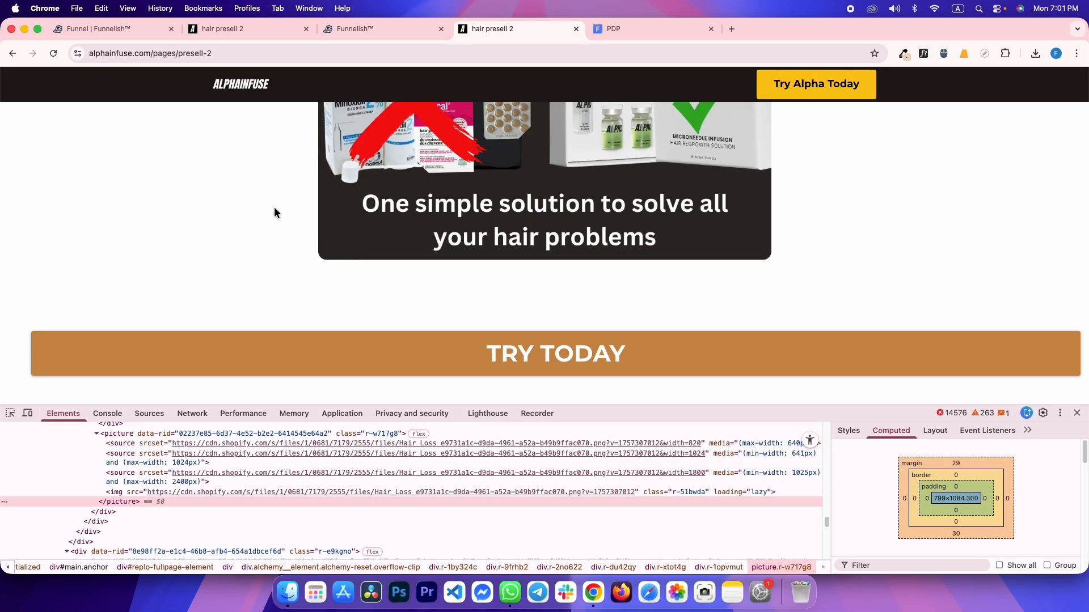
{"action": "left_click", "coordinate": [1077, 413]}
{"action": "left_click_drag", "start_coordinate": [658, 174], "coordinate": [533, 249]}
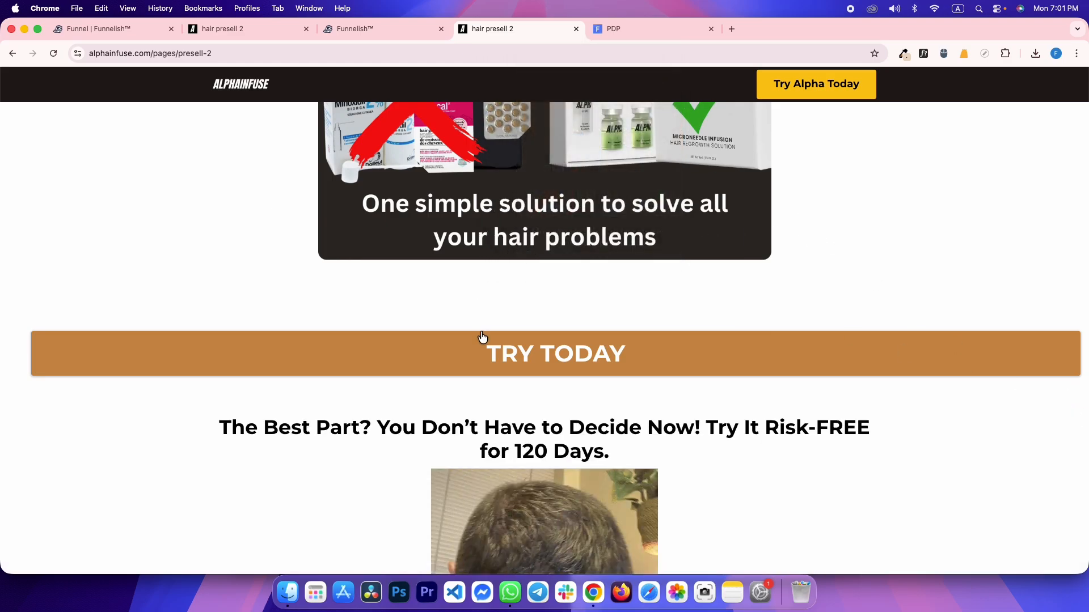
{"action": "scroll", "coordinate": [505, 359], "scroll_direction": "down", "scroll_amount": 6}
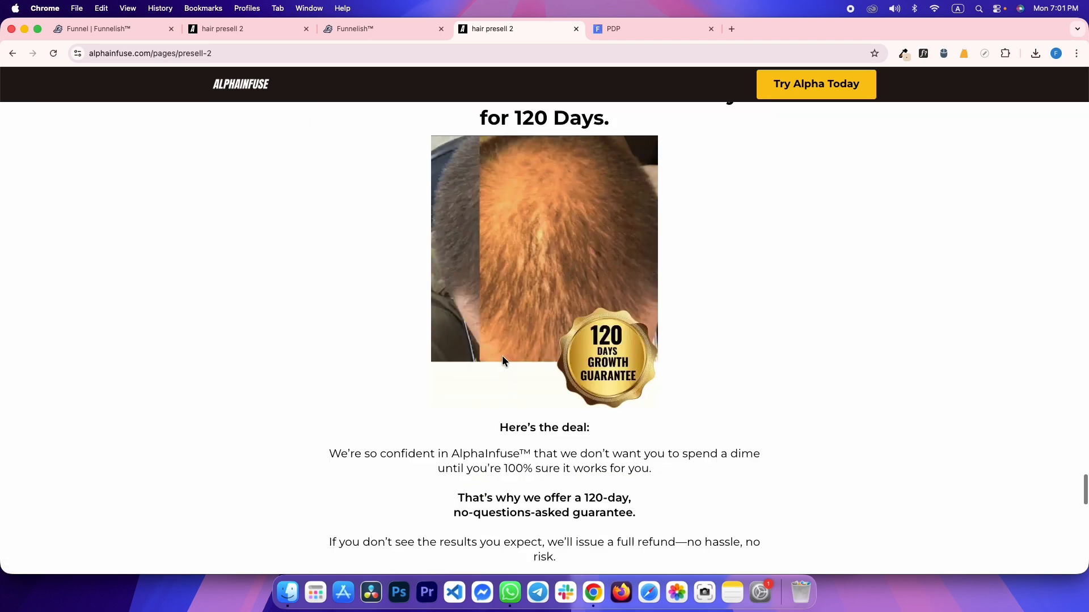
{"action": "scroll", "coordinate": [503, 360], "scroll_direction": "down", "scroll_amount": 14}
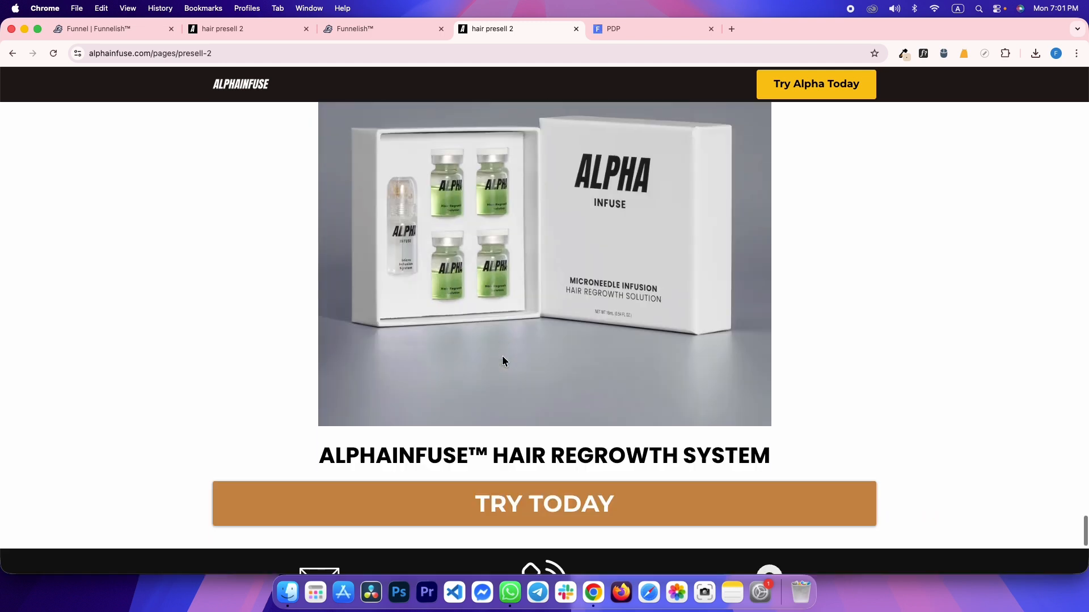
{"action": "scroll", "coordinate": [502, 359], "scroll_direction": "down", "scroll_amount": 7}
{"action": "left_click_drag", "start_coordinate": [272, 190], "coordinate": [1036, 549]}
{"action": "left_click", "coordinate": [1037, 548]}
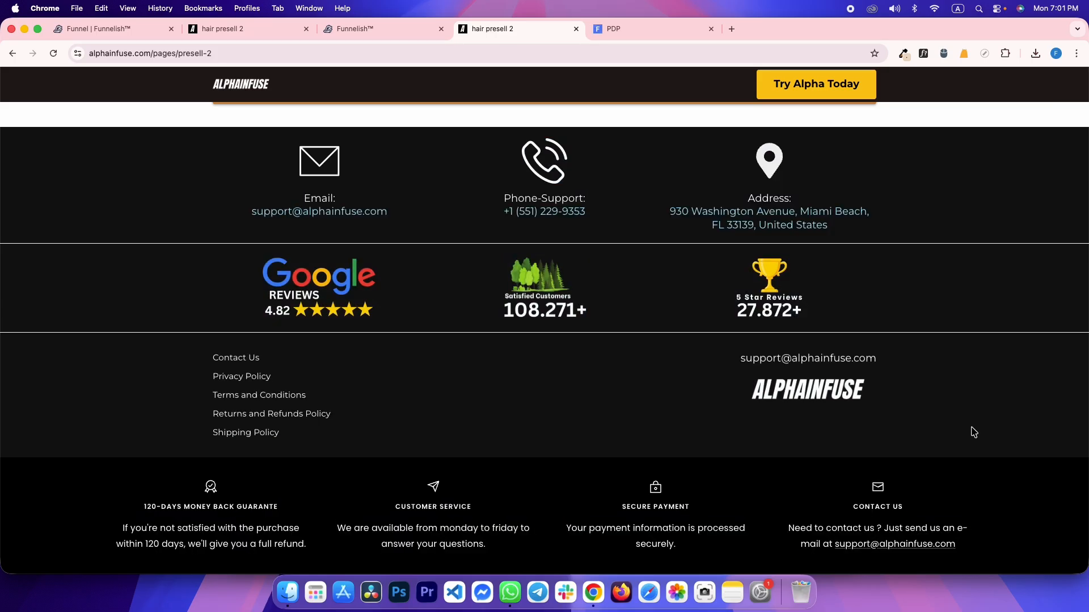
{"action": "right_click", "coordinate": [877, 491]}
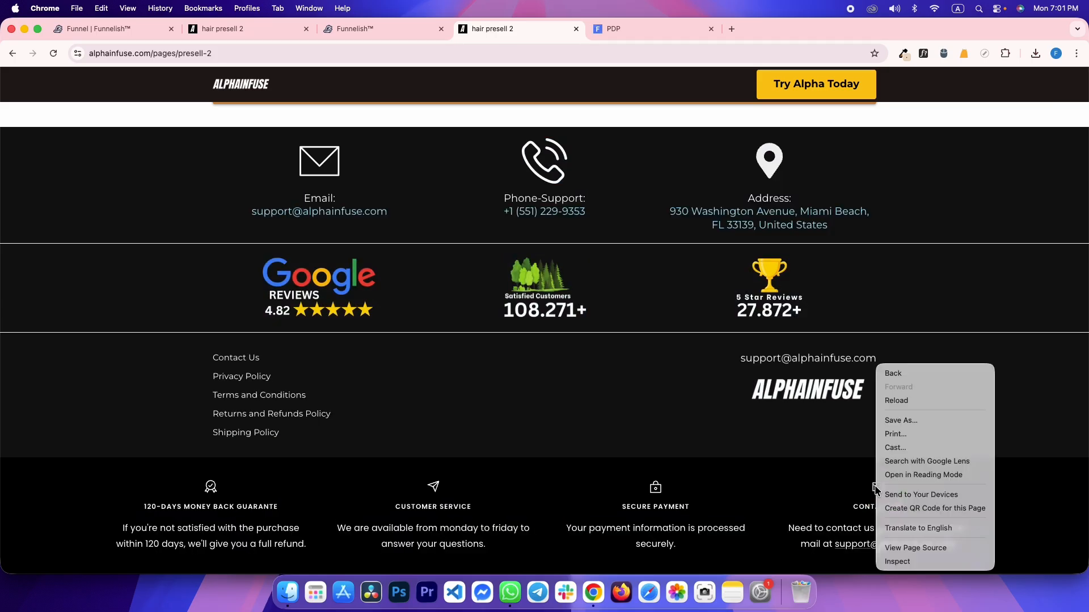
{"action": "left_click", "coordinate": [837, 489]}
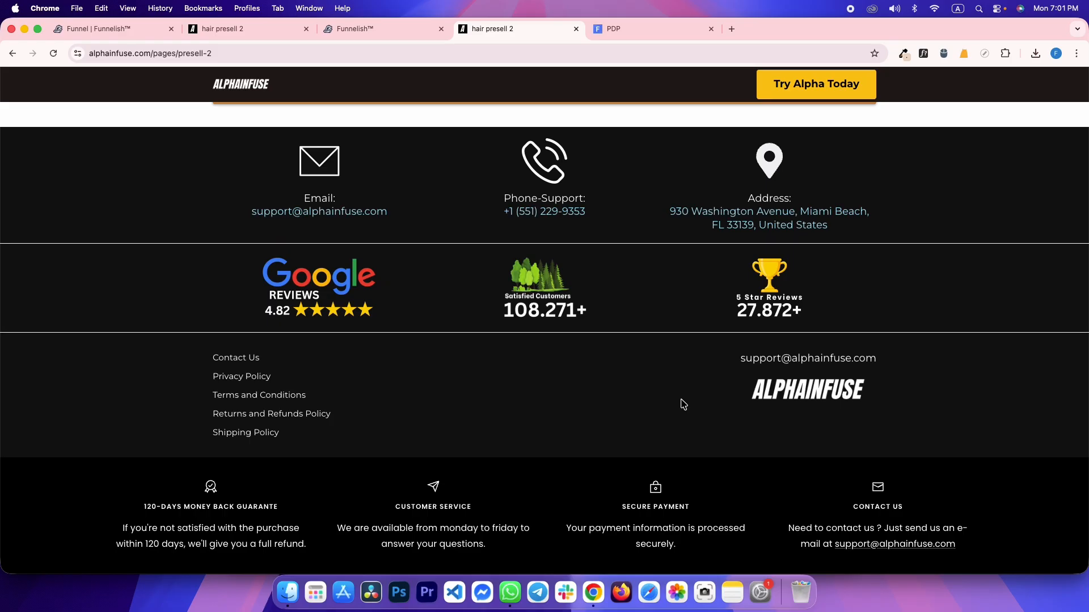
{"action": "scroll", "coordinate": [658, 411], "scroll_direction": "up", "scroll_amount": 15}
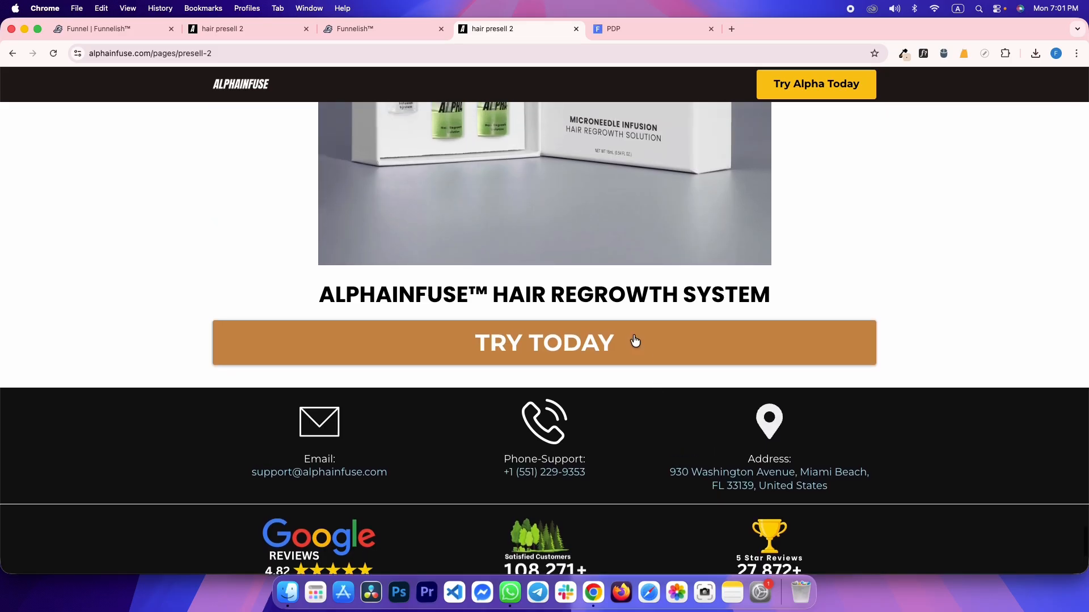
{"action": "scroll", "coordinate": [634, 339], "scroll_direction": "up", "scroll_amount": 5}
{"action": "scroll", "coordinate": [633, 334], "scroll_direction": "up", "scroll_amount": 1}
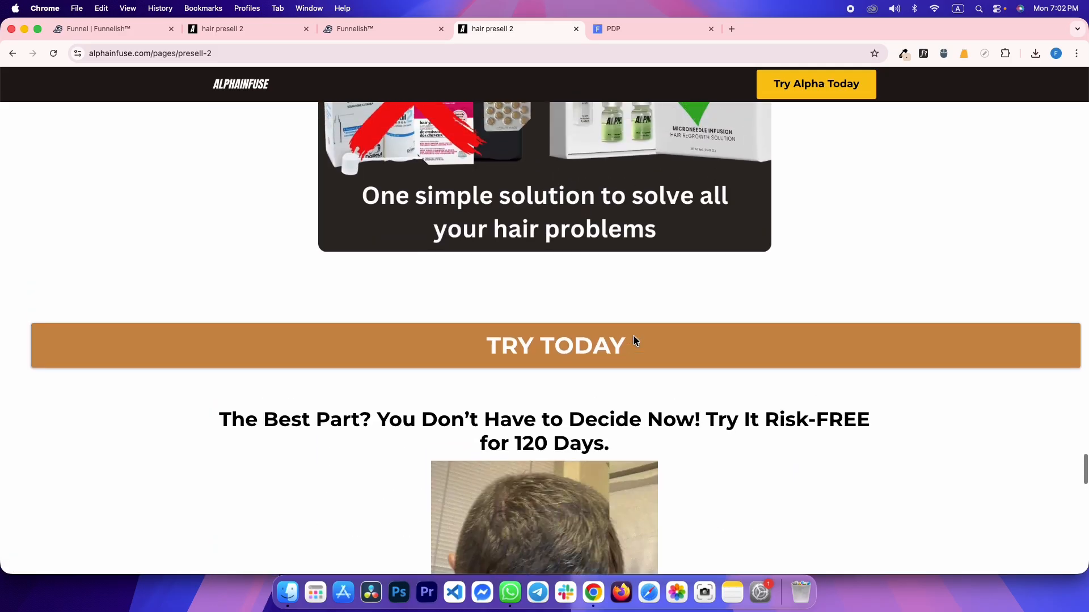
{"action": "scroll", "coordinate": [635, 343], "scroll_direction": "down", "scroll_amount": 2}
Inspect the TRY TODAY link element on the reference page
{"action": "right_click", "coordinate": [299, 295]}
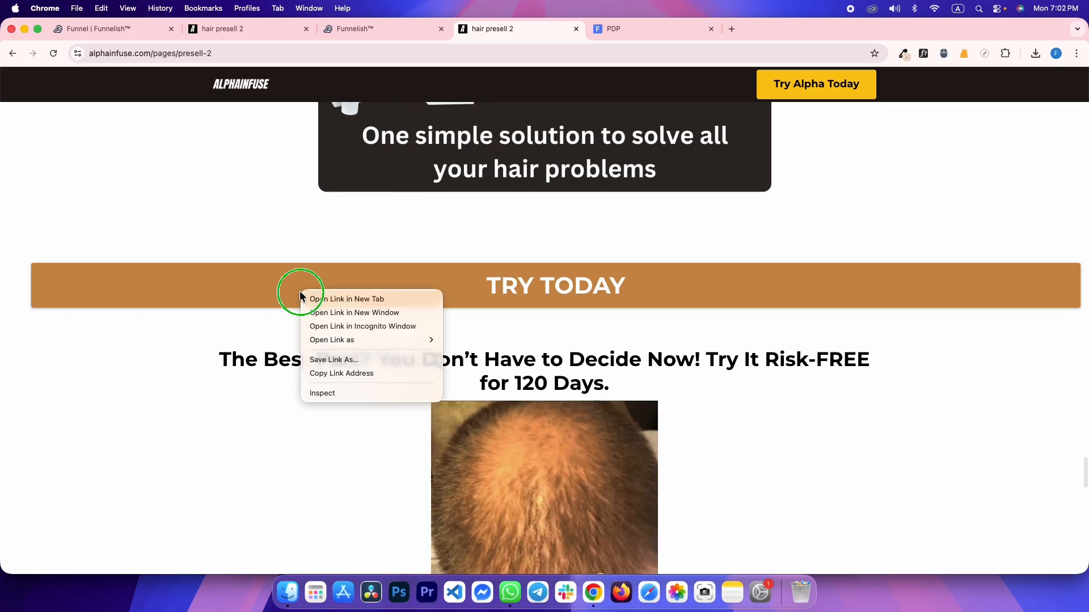
{"action": "left_click", "coordinate": [322, 392]}
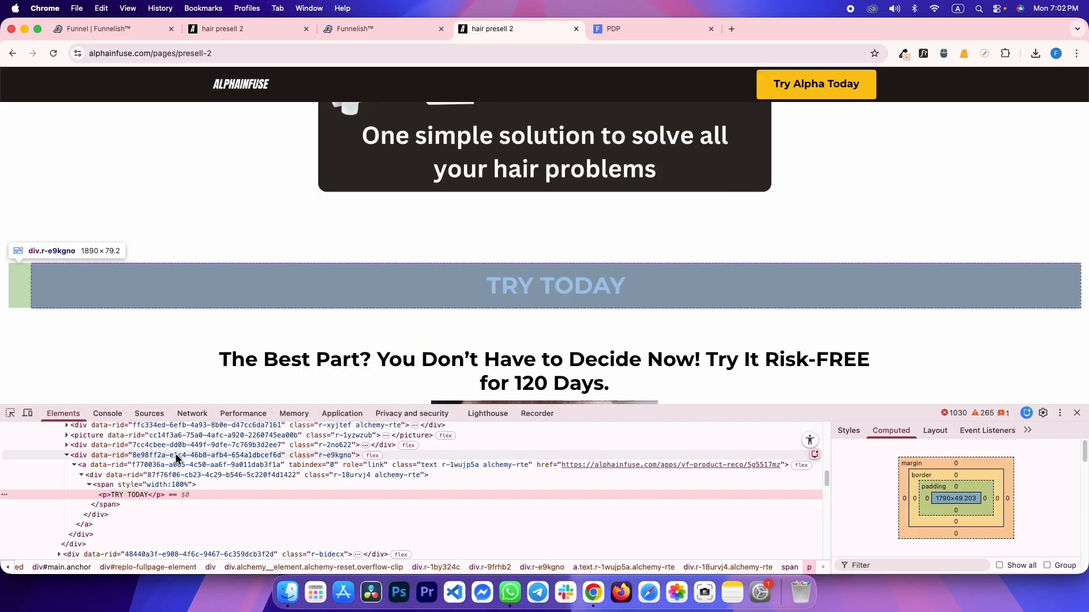
{"action": "left_click", "coordinate": [168, 466]}
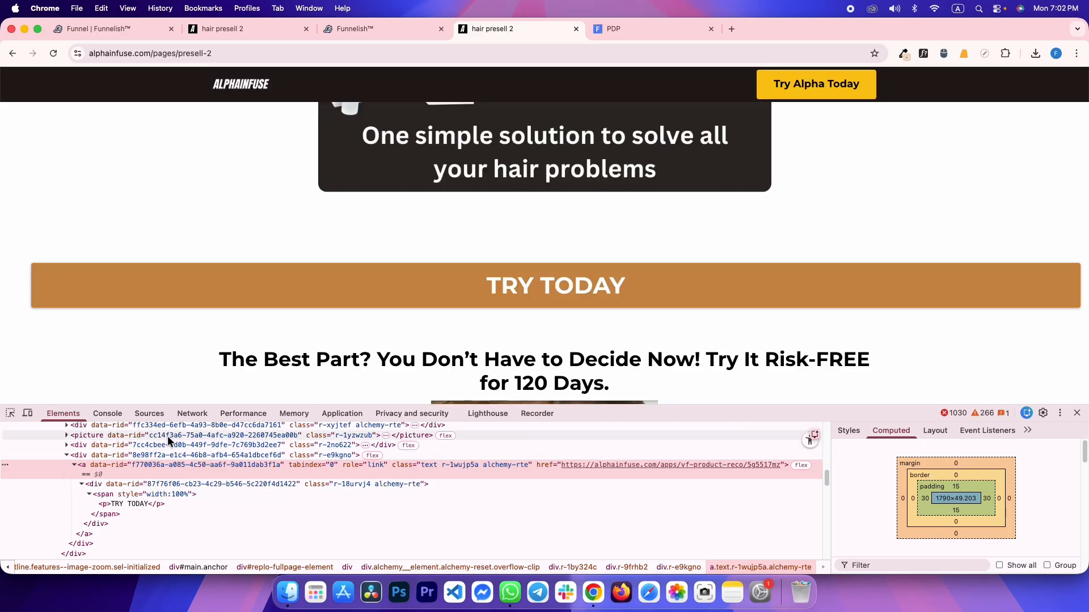
Add a button below the comparison image, stretched to full width with 0 top margin
{"action": "key", "text": "ctrl+shift+Tab"}
{"action": "left_click", "coordinate": [463, 358]}
{"action": "left_click", "coordinate": [634, 475]}
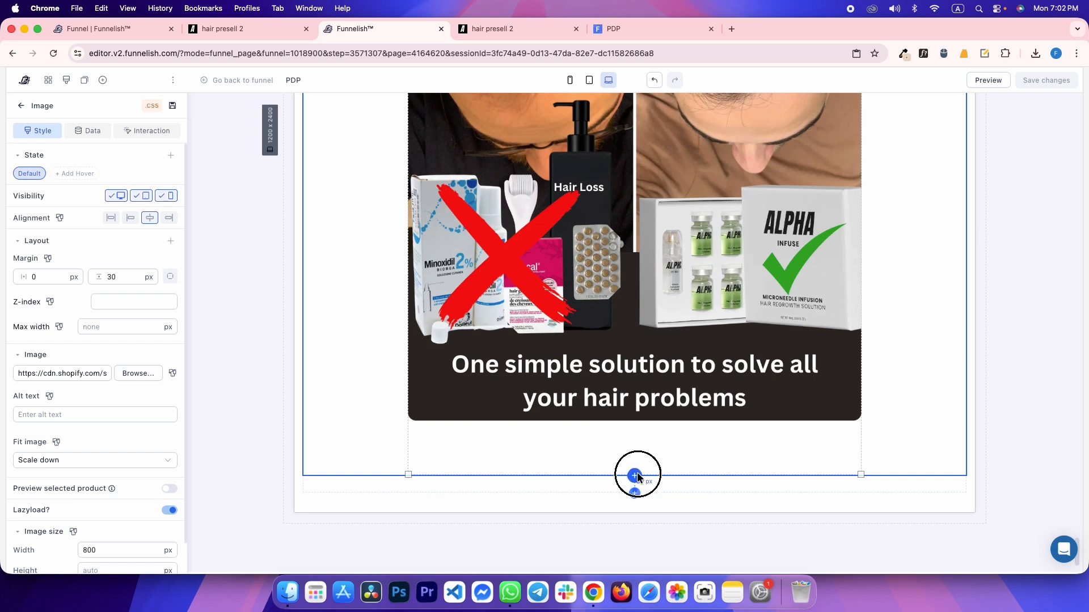
{"action": "scroll", "coordinate": [175, 477], "scroll_direction": "down", "scroll_amount": 5}
{"action": "left_click", "coordinate": [147, 291]}
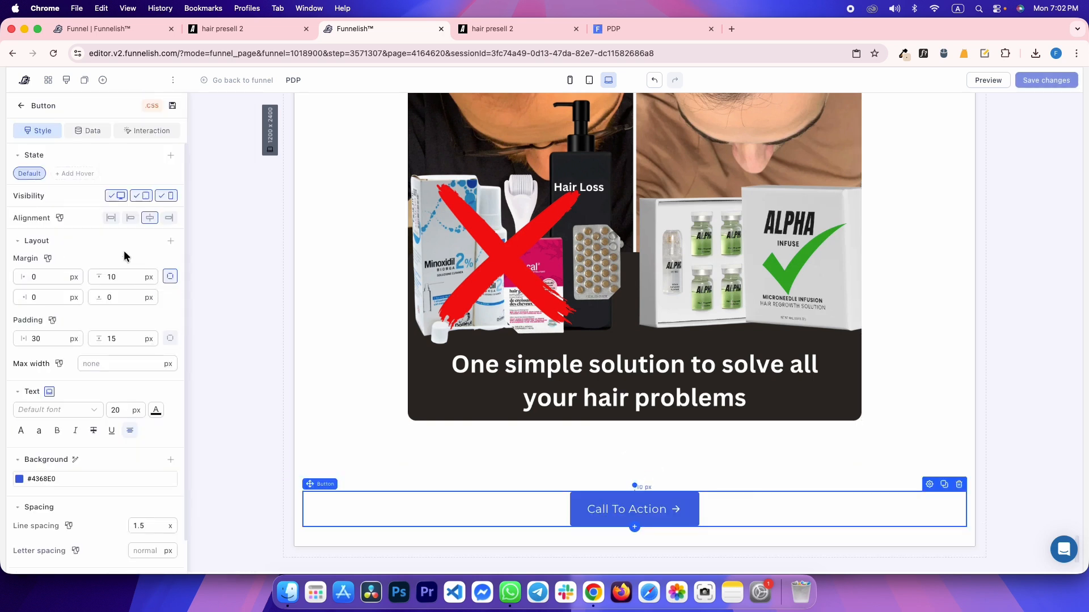
{"action": "left_click", "coordinate": [110, 224]}
{"action": "double_click", "coordinate": [125, 278]}
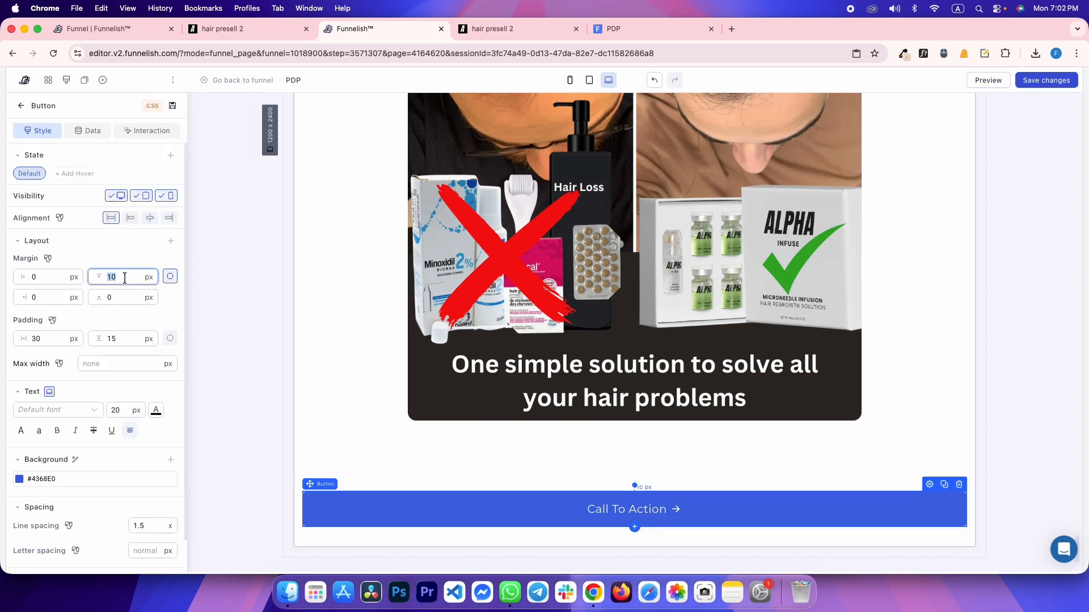
{"action": "key", "text": "super+s"}
Pick the reference button's tan #C98E4A and apply it as the button background
{"action": "key", "text": "ctrl+Tab"}
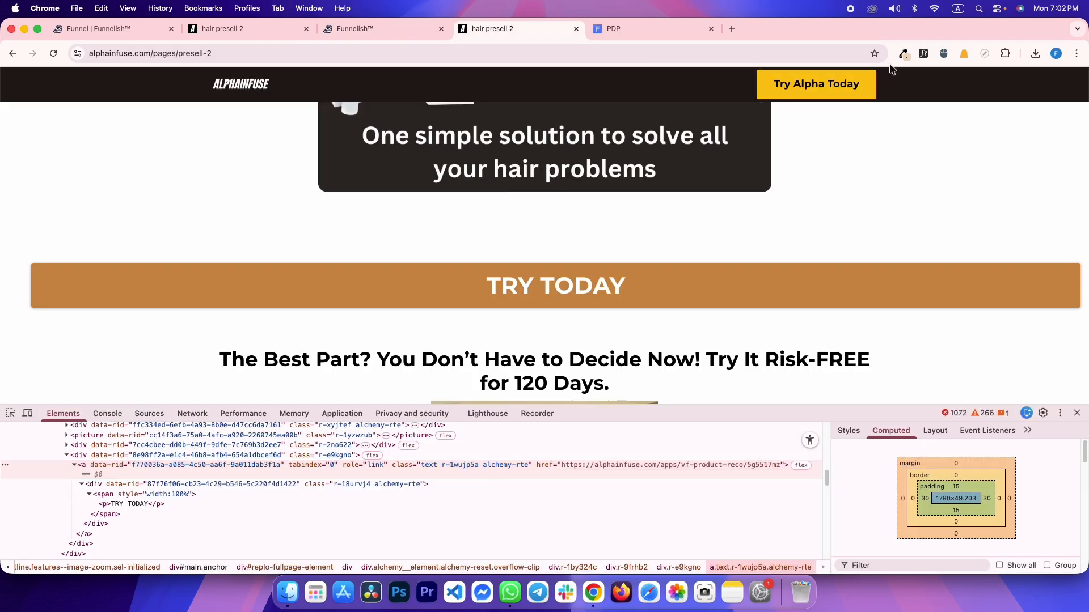
{"action": "left_click", "coordinate": [900, 56]}
{"action": "left_click", "coordinate": [896, 69]}
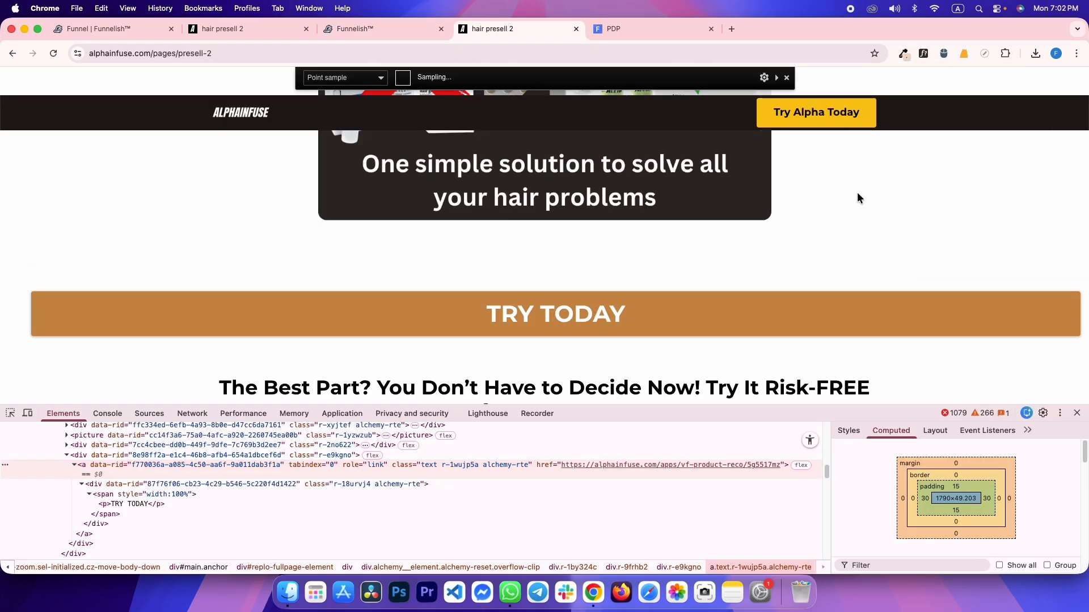
{"action": "left_click", "coordinate": [740, 316]}
{"action": "key", "text": "ctrl+shift+Tab"}
{"action": "triple_click", "coordinate": [88, 458]}
{"action": "key", "text": "super+v"}
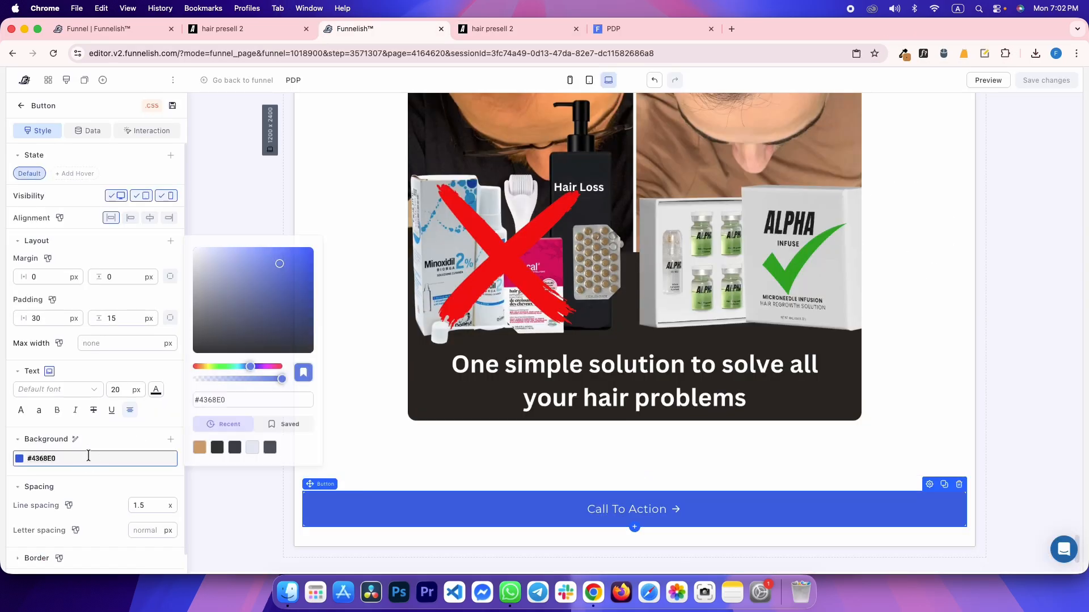
Copy the reference's TRY TODAY label and select the button's placeholder text
{"action": "key", "text": "ctrl+Tab"}
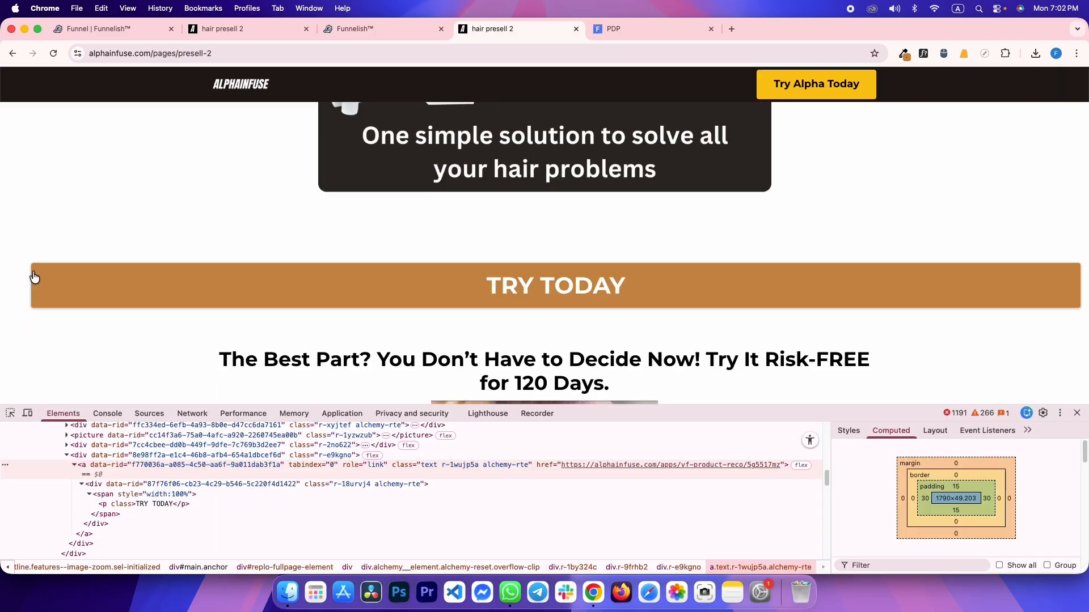
{"action": "left_click_drag", "start_coordinate": [363, 283], "coordinate": [678, 286]}
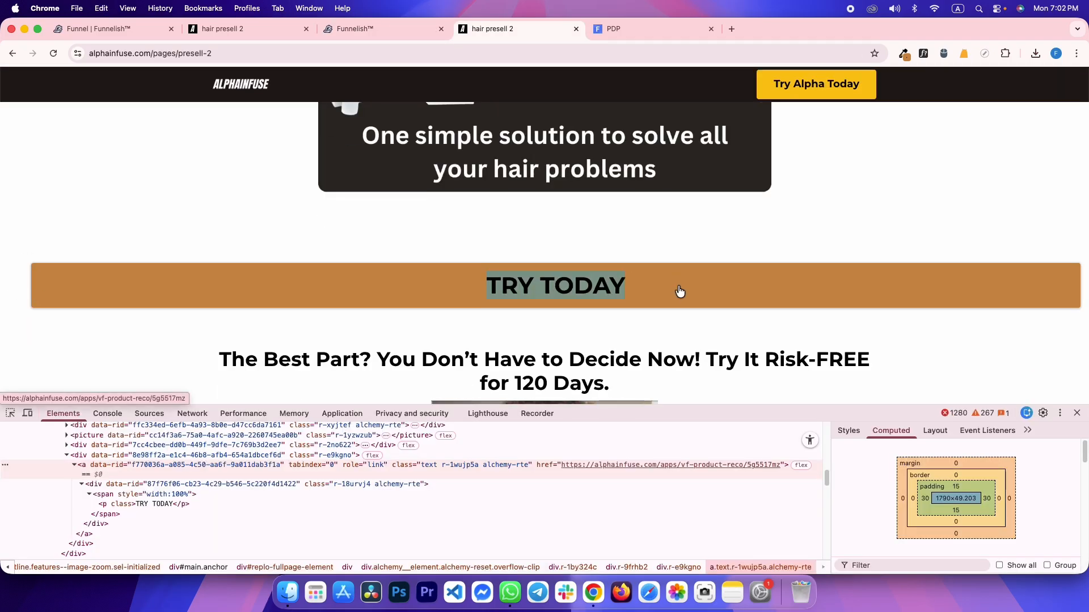
{"action": "key", "text": "ctrl+shift+Tab"}
{"action": "triple_click", "coordinate": [613, 509]}
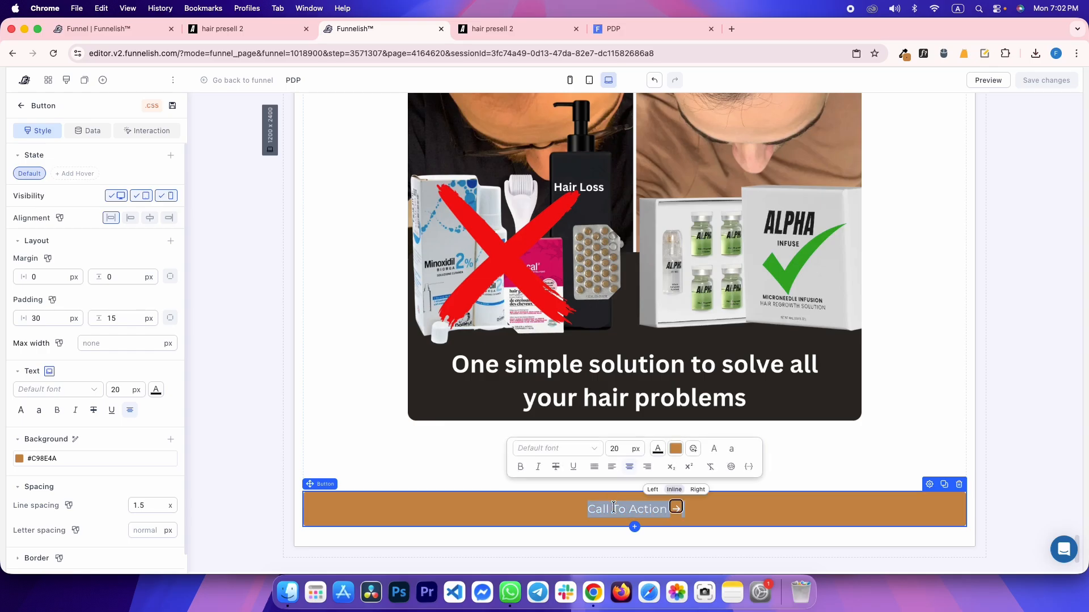
Replace the button text with TRY TODAY and inspect the reference label
{"action": "key", "text": "cmd+v"}
{"action": "key", "text": "ctrl+Tab"}
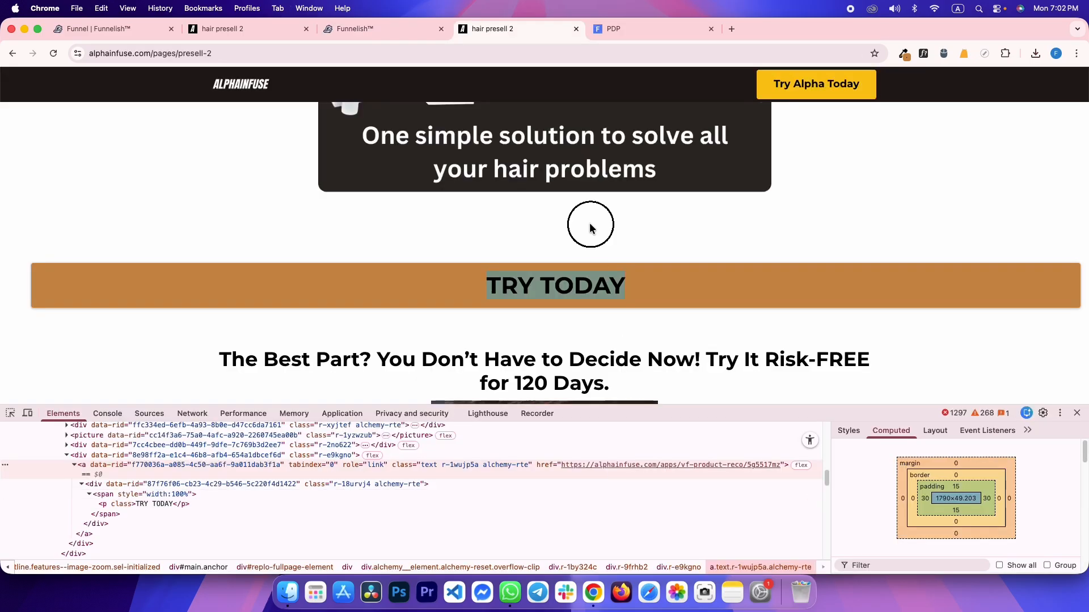
{"action": "left_click", "coordinate": [97, 368]}
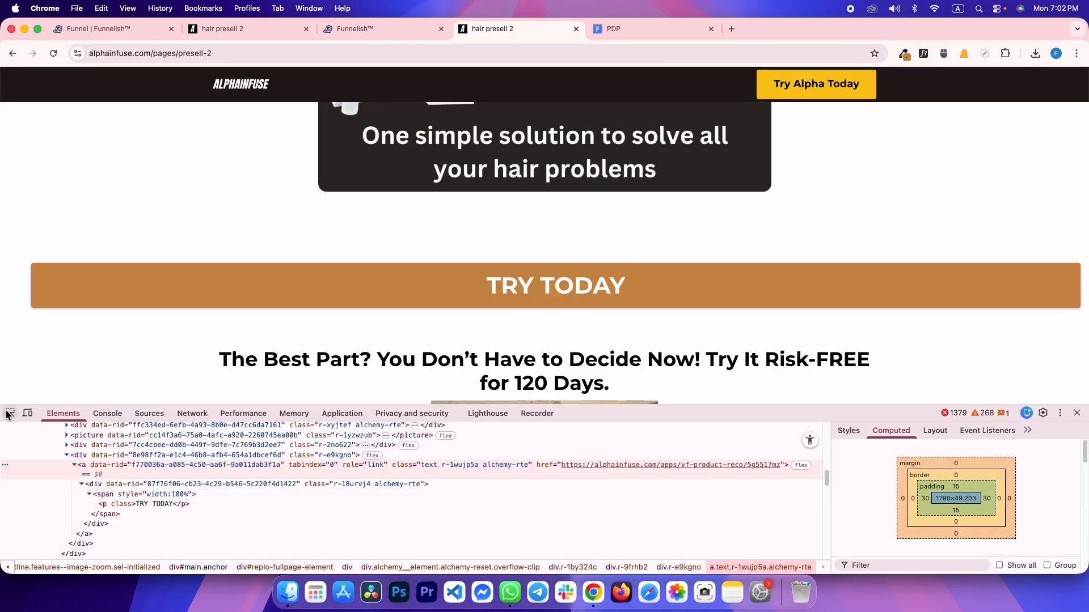
{"action": "left_click", "coordinate": [8, 414]}
{"action": "left_click", "coordinate": [522, 284]}
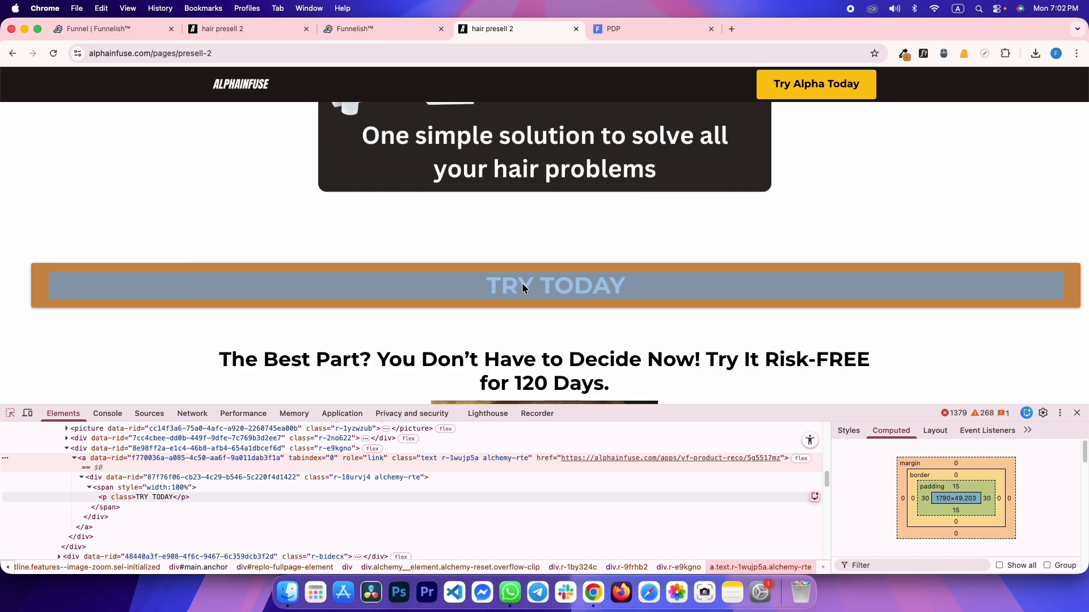
Make the button text bold at 41 px with line spacing 1
{"action": "key", "text": "ctrl+shift+Tab"}
{"action": "double_click", "coordinate": [128, 388]}
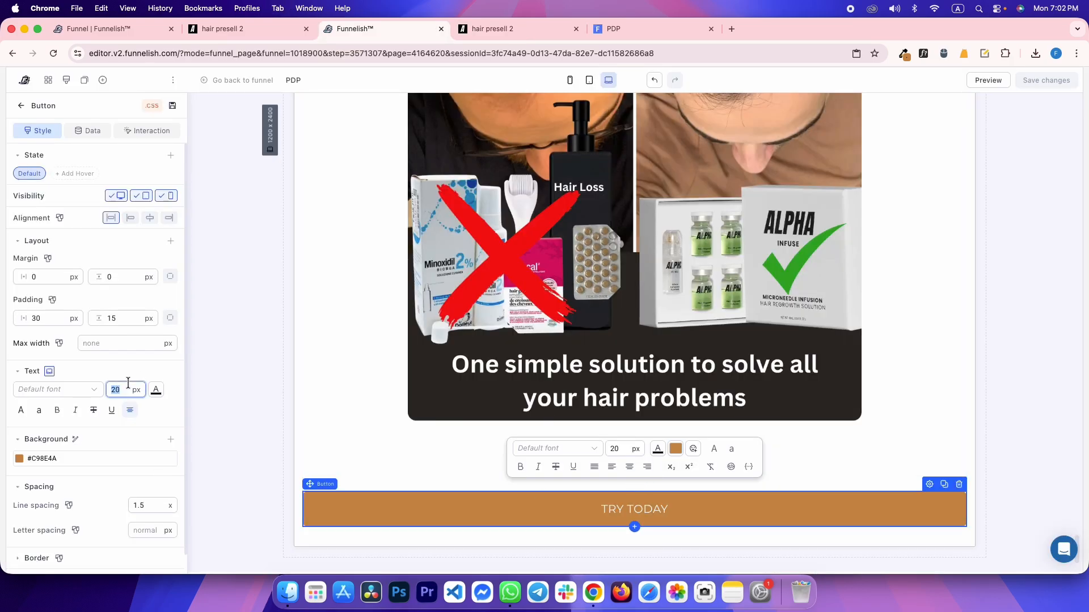
{"action": "type", "text": "41"}
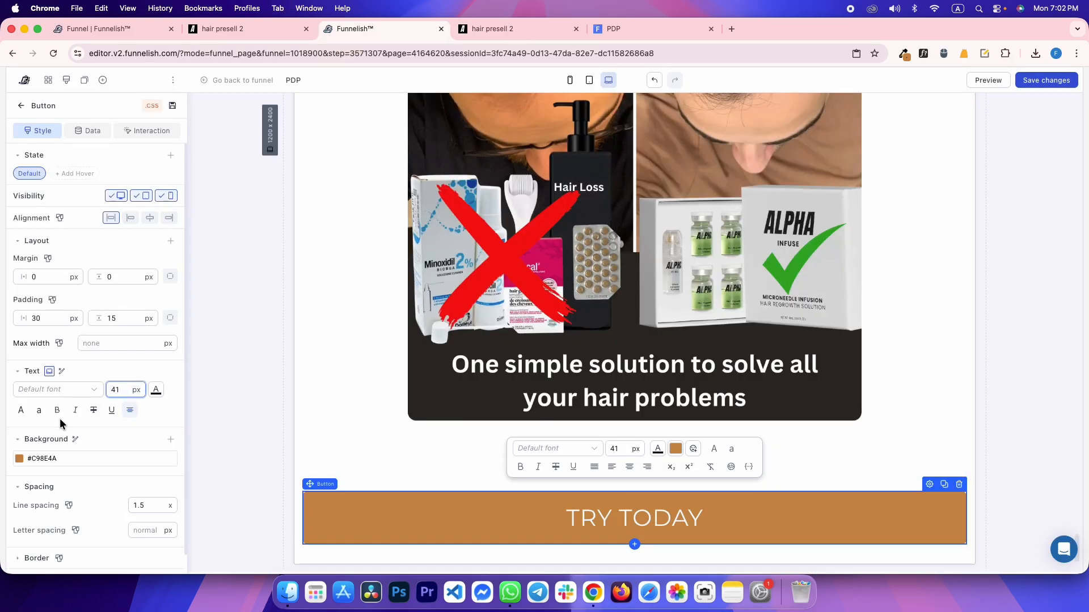
{"action": "left_click", "coordinate": [57, 410]}
{"action": "key", "text": "ctrl+Tab"}
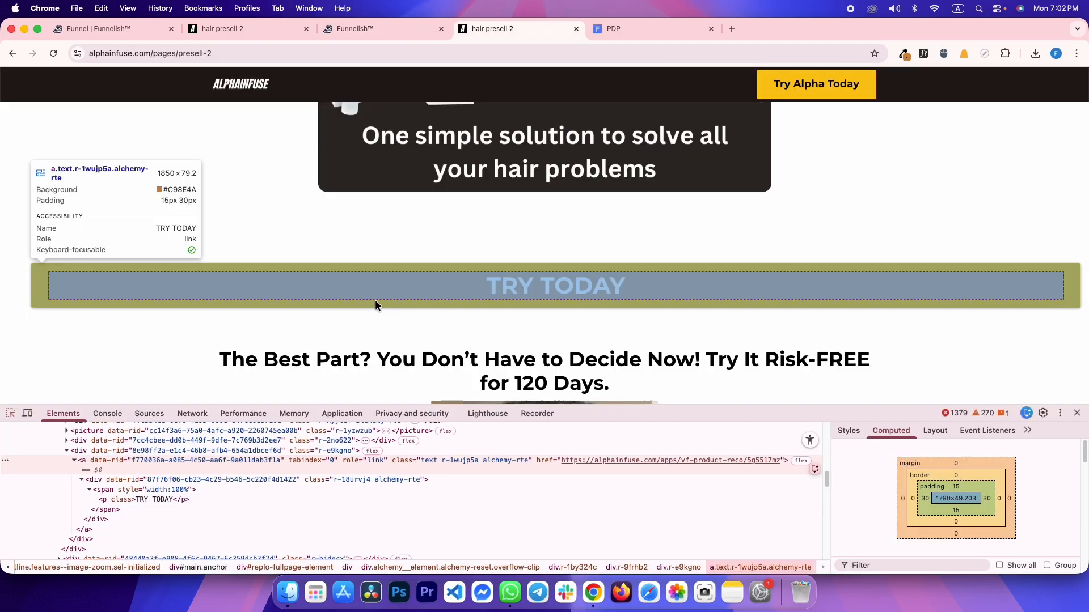
{"action": "key", "text": "ctrl+shift+Tab"}
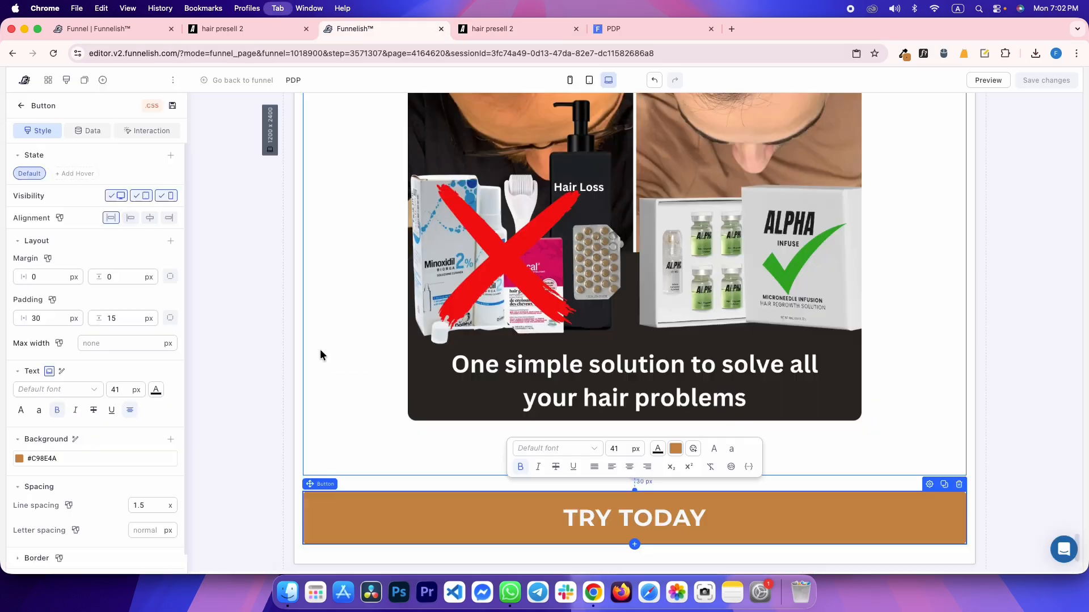
{"action": "double_click", "coordinate": [150, 498]}
{"action": "type", "text": "1"}
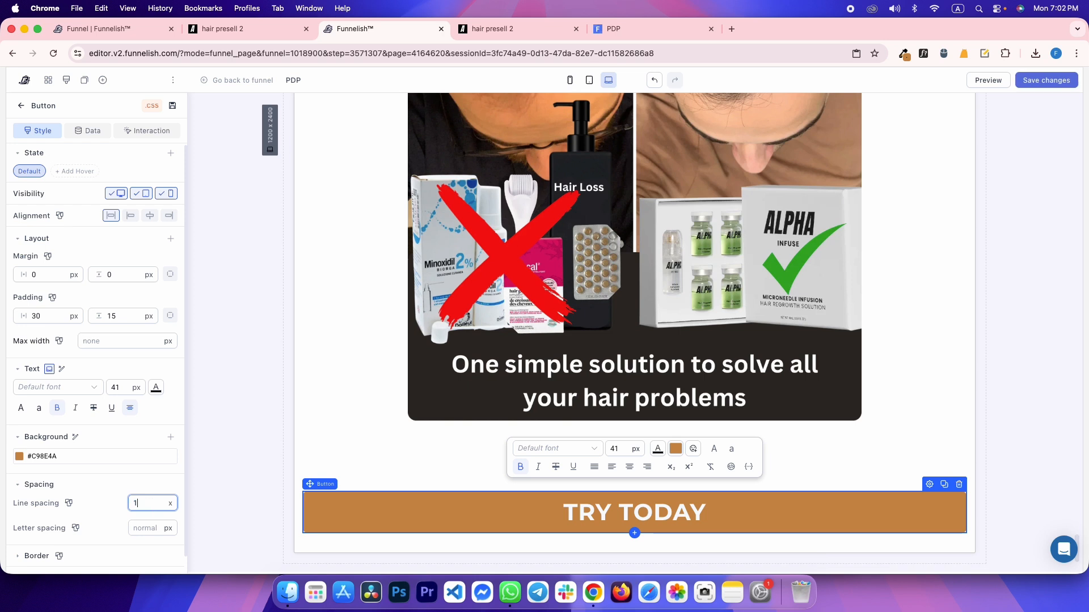
Inspect the style rules of the reference label's wrapper element
{"action": "key", "text": "ctrl+Tab"}
{"action": "left_click", "coordinate": [135, 472]}
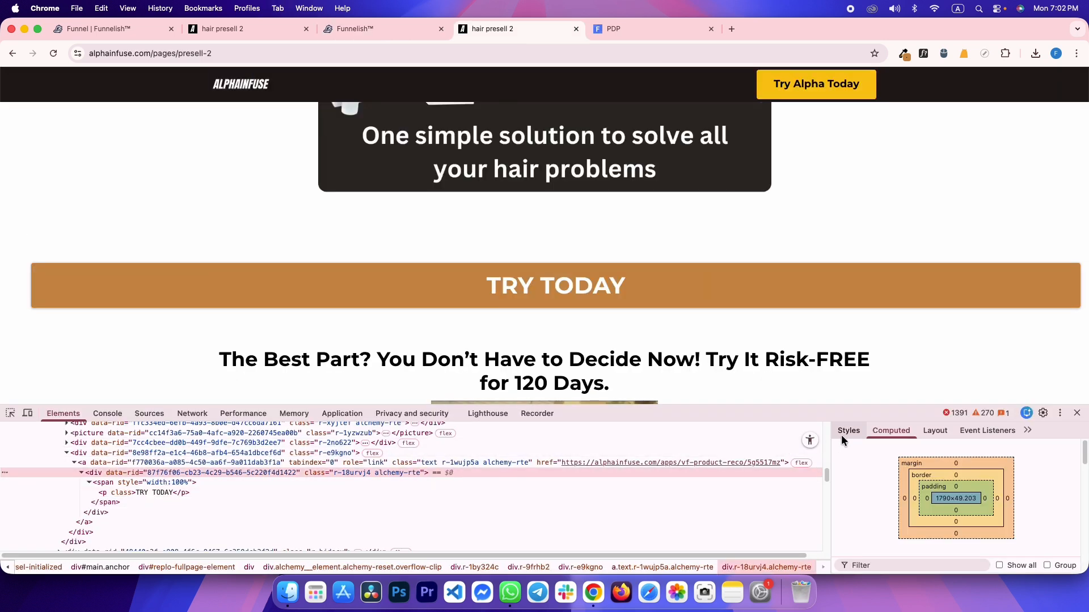
{"action": "left_click", "coordinate": [846, 432]}
{"action": "key", "text": "ctrl+shift+Tab"}
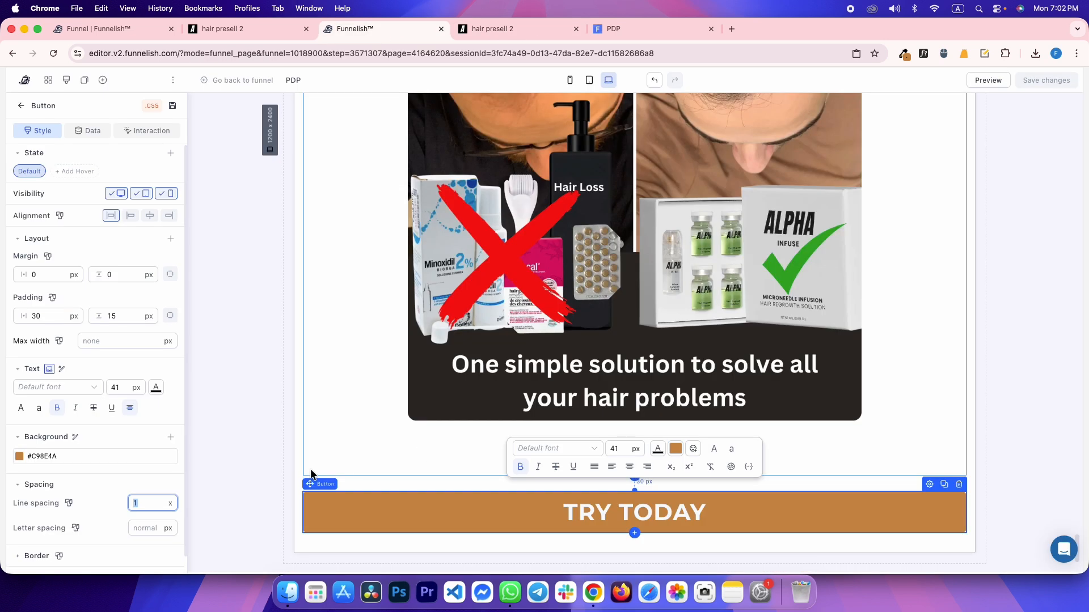
Set the button line spacing to 1.2 and inspect the reference link's styles
{"action": "type", "text": "1.2"}
{"action": "left_click", "coordinate": [262, 304]}
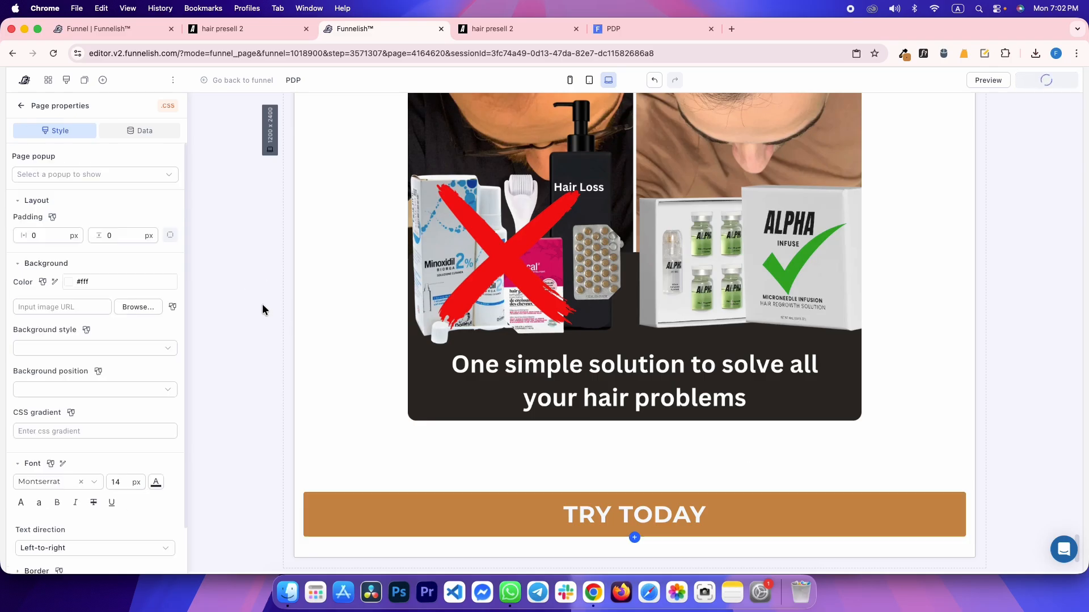
{"action": "key", "text": "ctrl+Tab"}
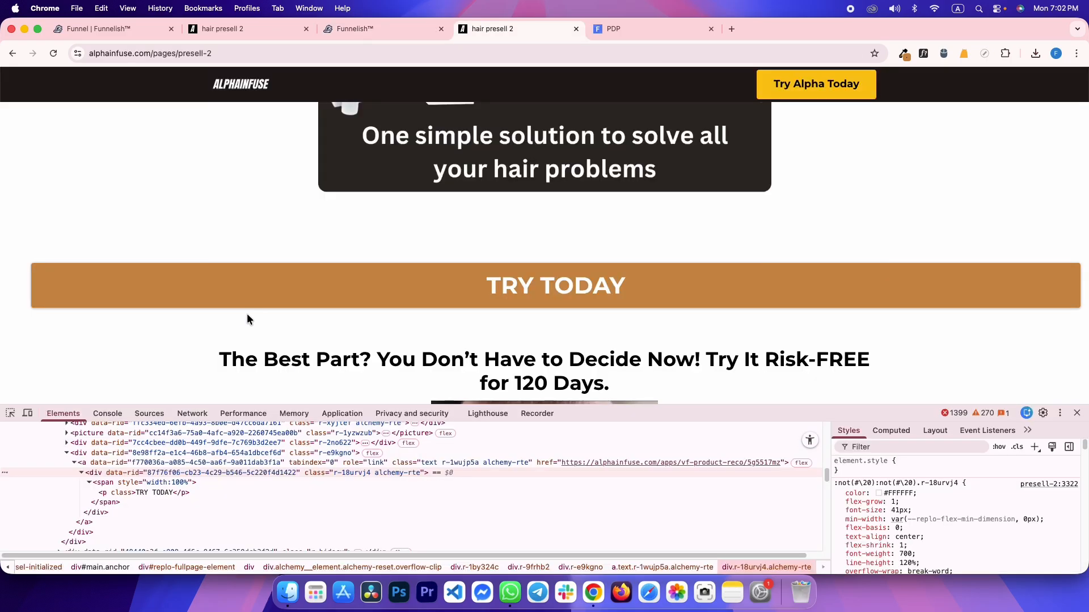
{"action": "left_click", "coordinate": [256, 460]}
{"action": "scroll", "coordinate": [941, 518], "scroll_direction": "down", "scroll_amount": 5}
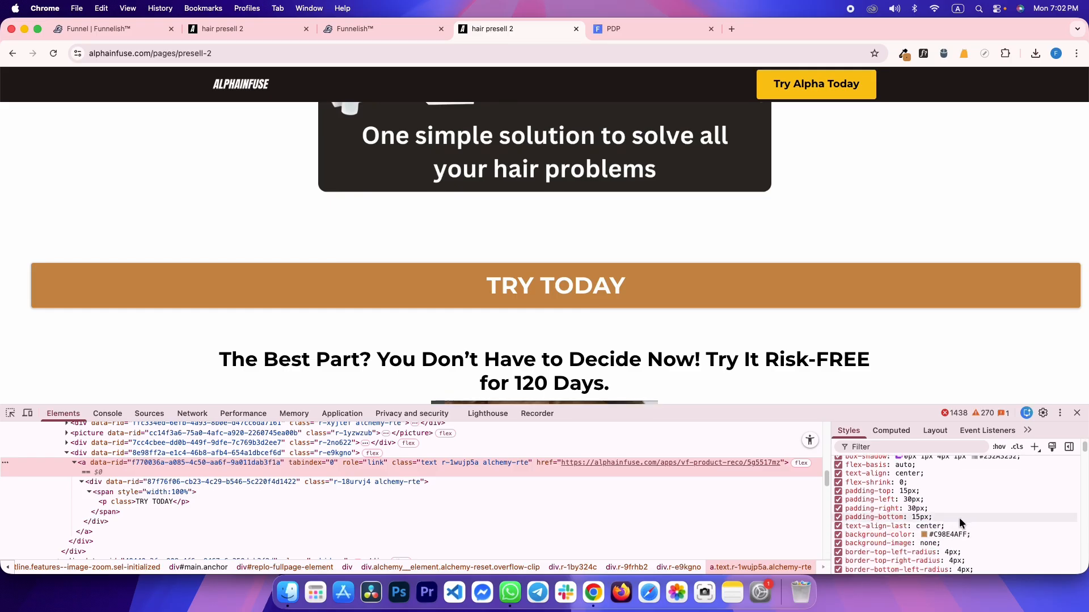
{"action": "scroll", "coordinate": [959, 517], "scroll_direction": "down", "scroll_amount": 3}
Apply a 4 px corner radius to the TRY TODAY button's border
{"action": "key", "text": "ctrl+shift+Tab"}
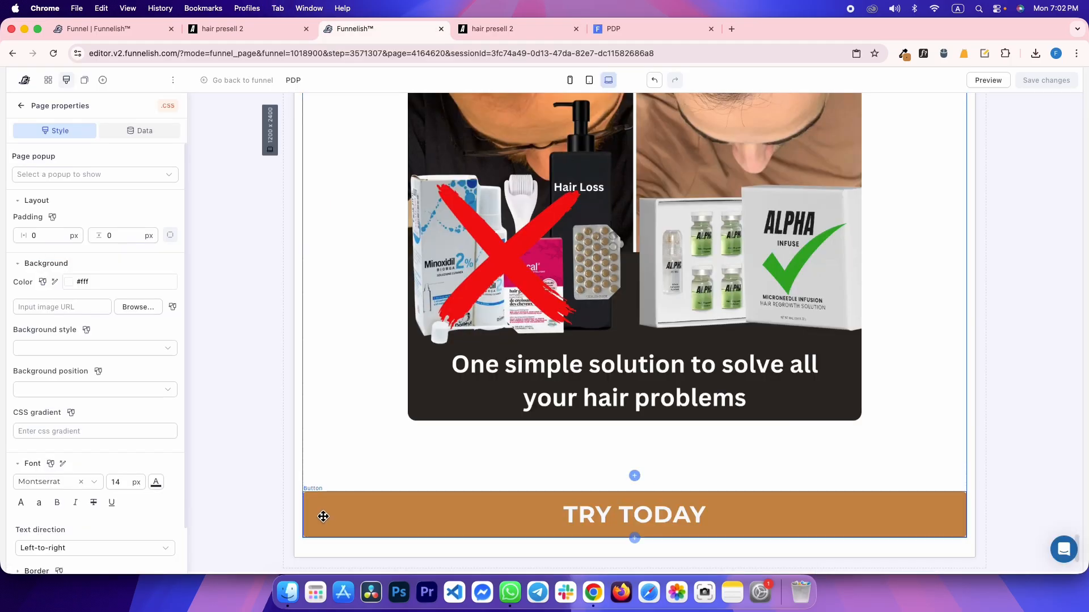
{"action": "left_click", "coordinate": [323, 515]}
{"action": "left_click", "coordinate": [30, 476]}
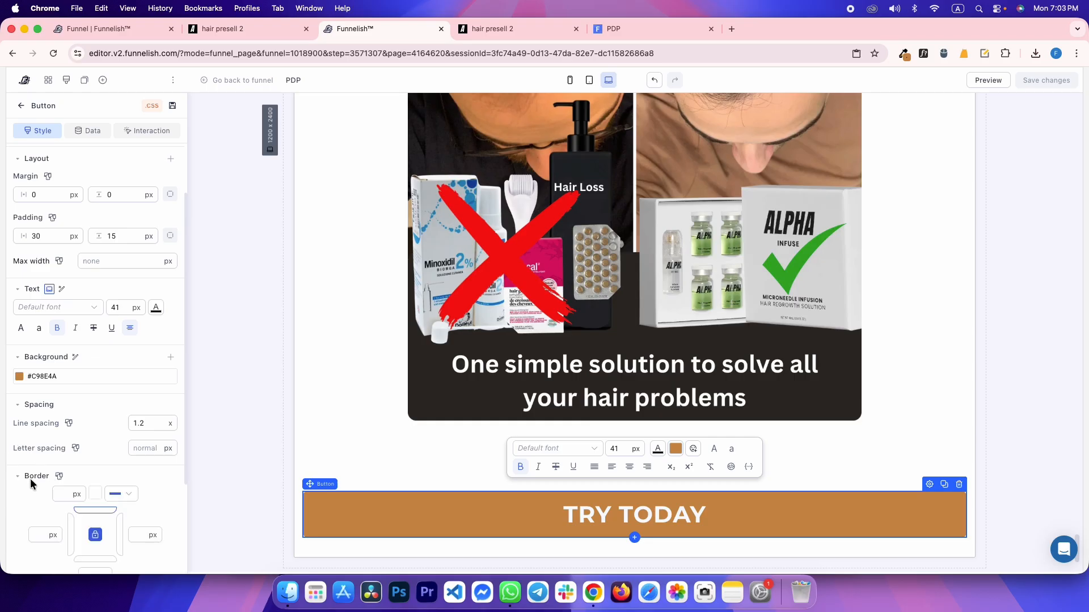
{"action": "scroll", "coordinate": [42, 460], "scroll_direction": "down", "scroll_amount": 5}
{"action": "left_click", "coordinate": [46, 440]}
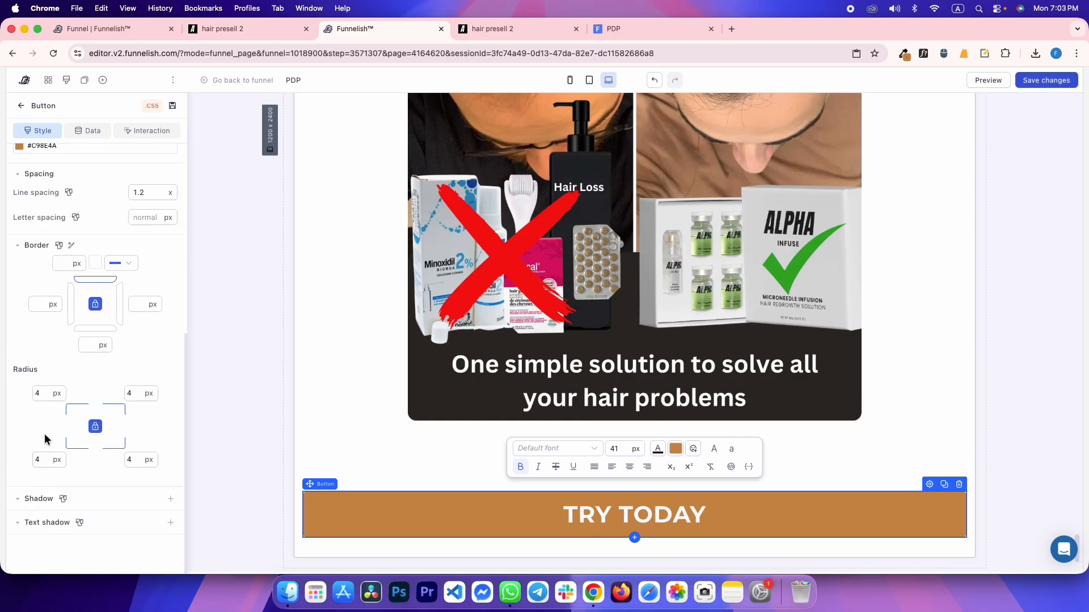
{"action": "key", "text": "ctrl+Tab"}
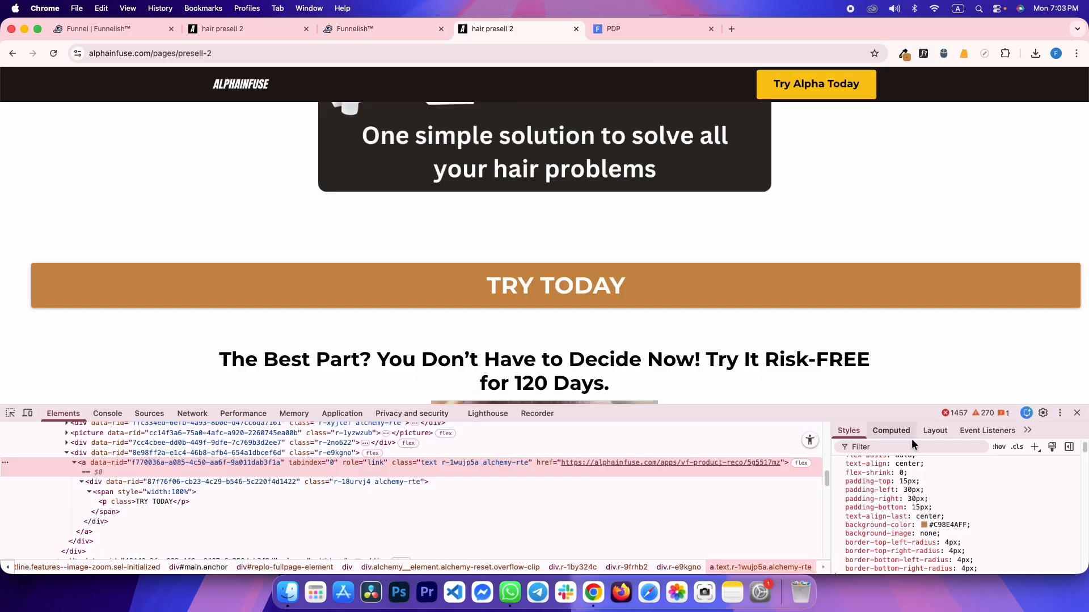
{"action": "scroll", "coordinate": [1010, 509], "scroll_direction": "up", "scroll_amount": 1}
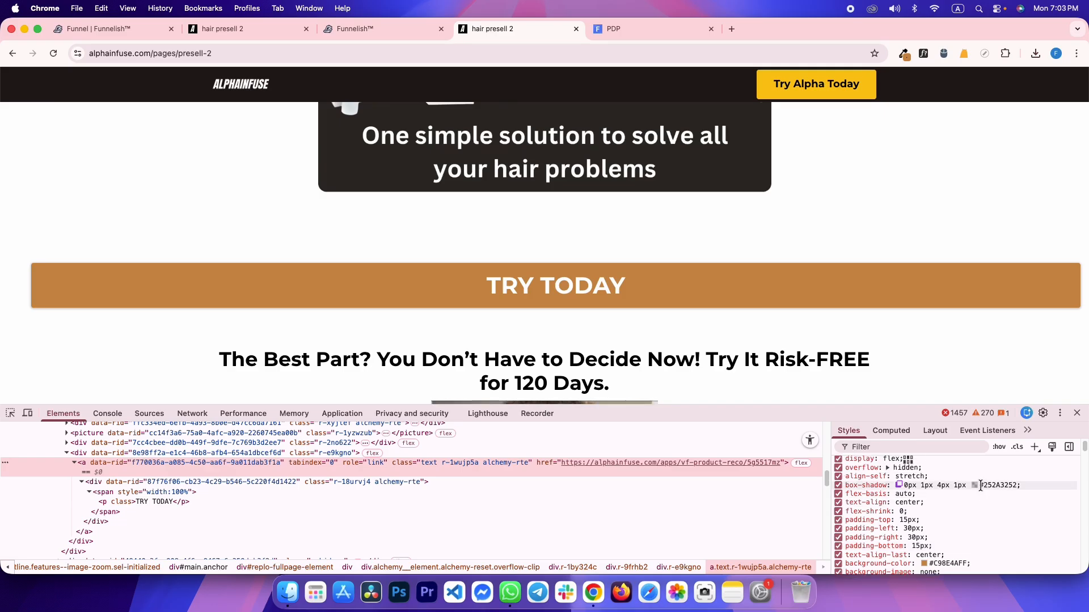
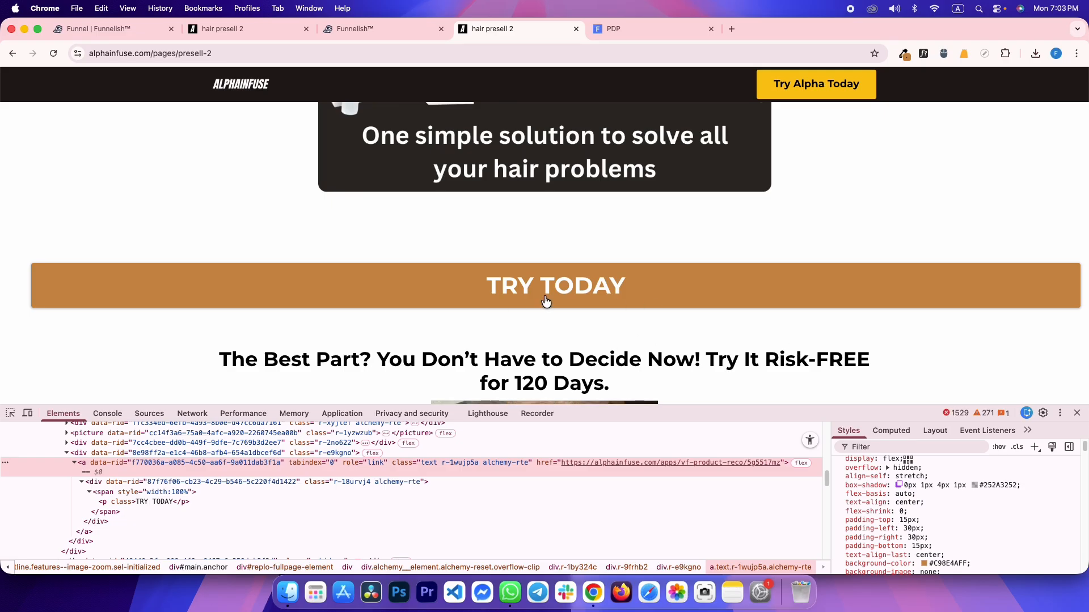
Test where the reference TRY TODAY button leads, then go back to the presell page
{"action": "left_click", "coordinate": [604, 295]}
{"action": "left_click", "coordinate": [12, 59]}
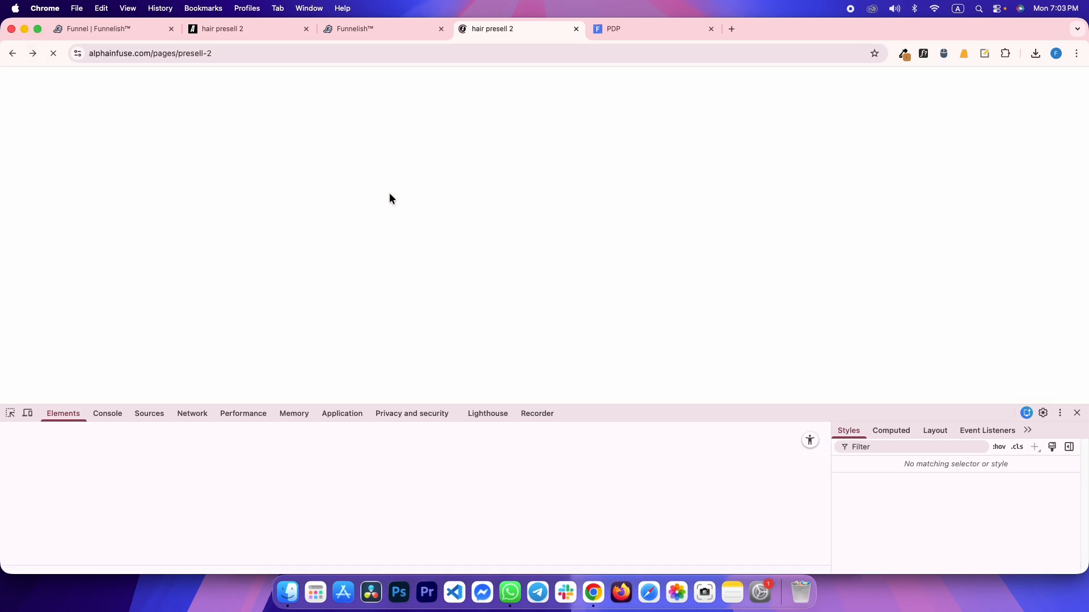
{"action": "scroll", "coordinate": [256, 220], "scroll_direction": "up", "scroll_amount": 13}
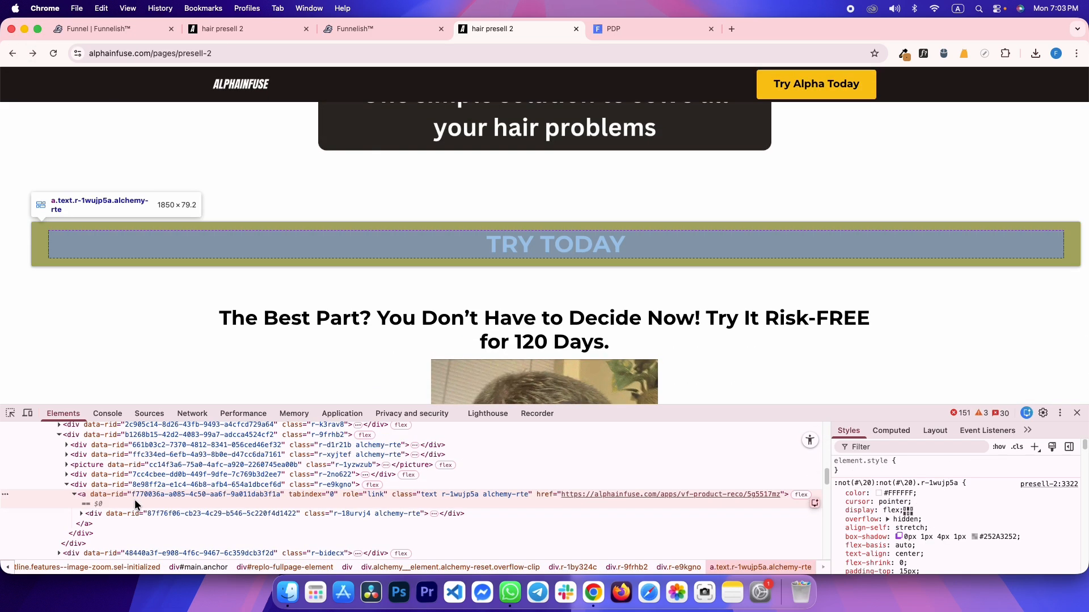
Open the reference button's box-shadow editor to read 0px 1px 4px 1px
{"action": "left_click", "coordinate": [990, 536]}
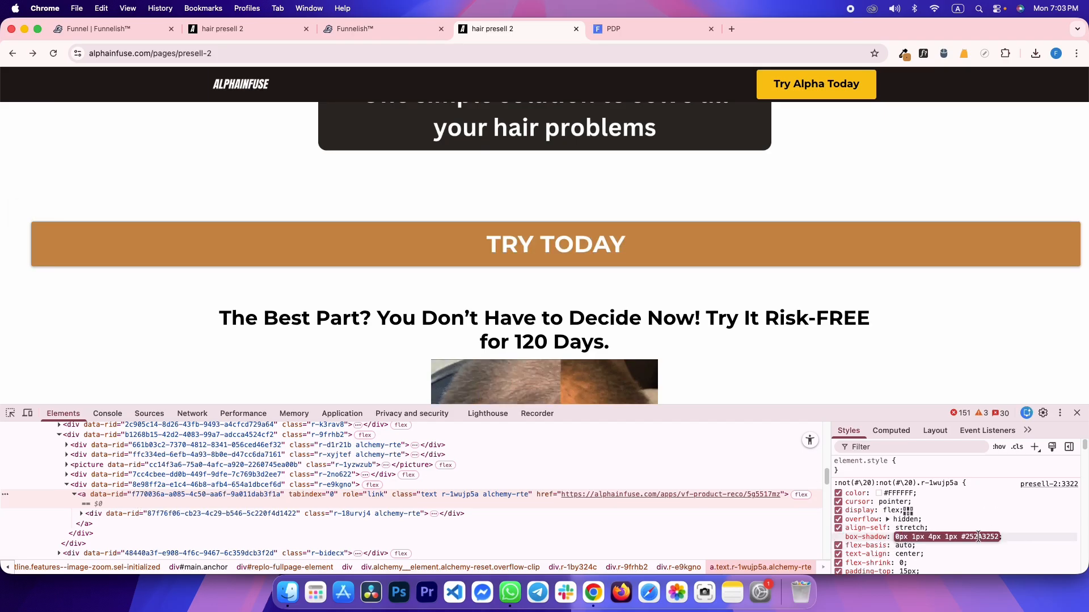
{"action": "double_click", "coordinate": [978, 537]}
{"action": "left_click", "coordinate": [991, 526]}
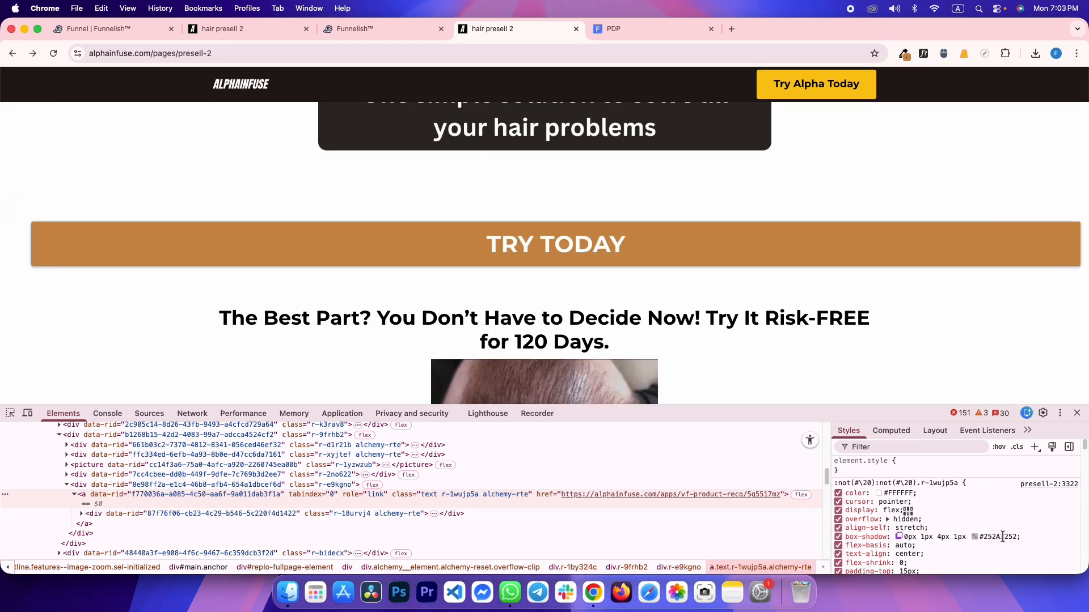
{"action": "left_click", "coordinate": [900, 537]}
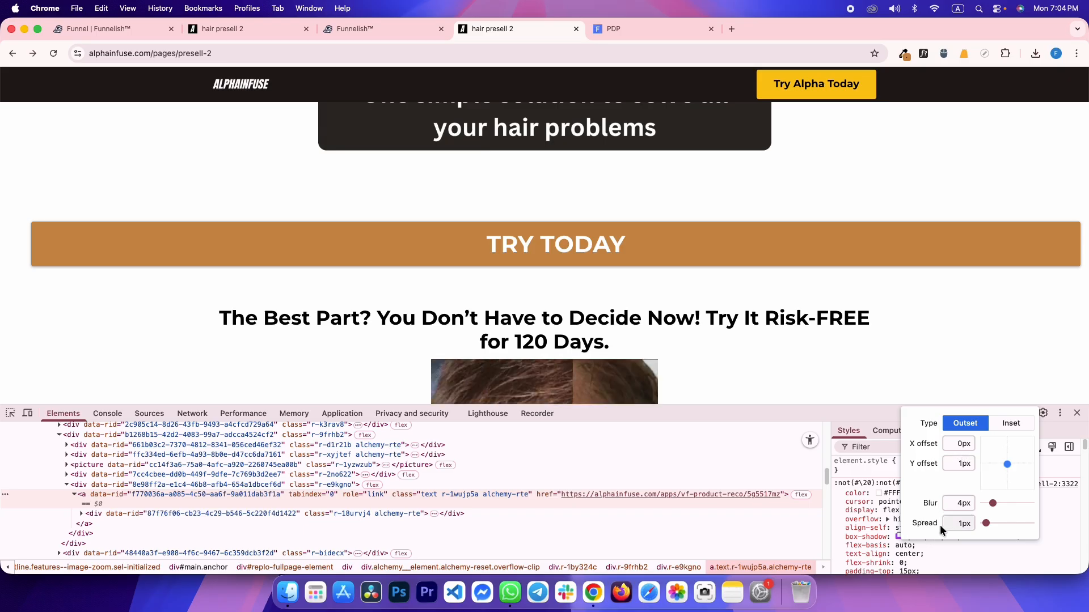
{"action": "key", "text": "super+alt+Left"}
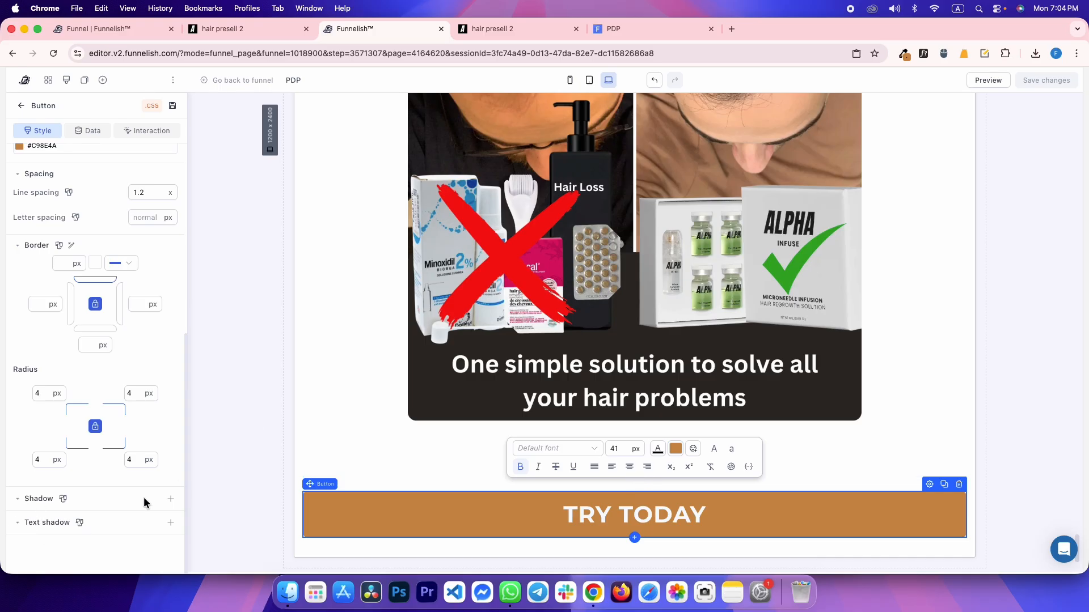
Add a drop shadow to TRY TODAY with angle 90, distance 1, size 1, blur 4
{"action": "left_click", "coordinate": [169, 499]}
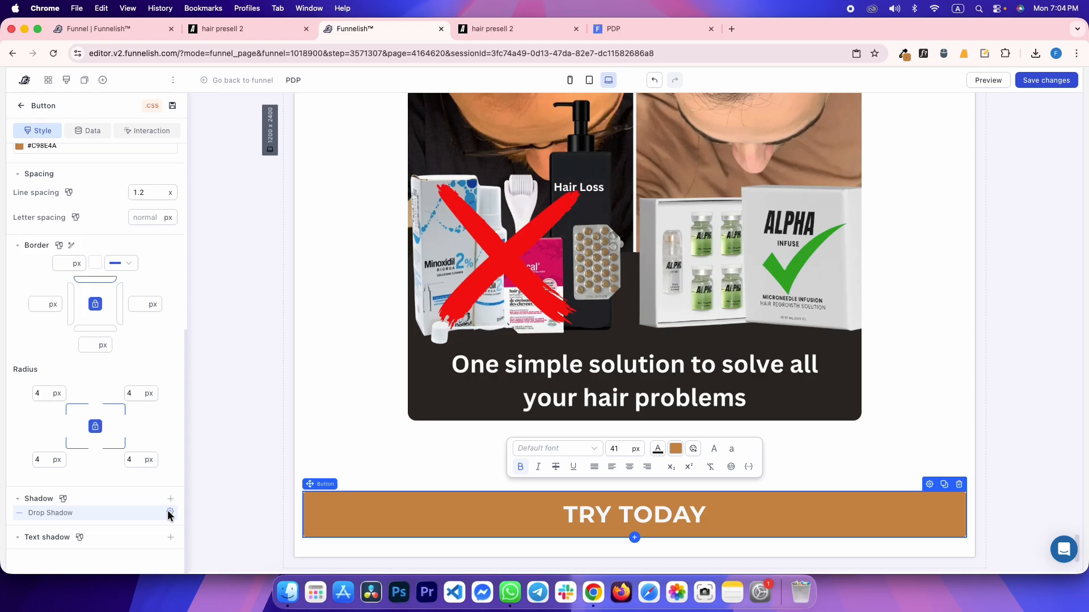
{"action": "left_click", "coordinate": [169, 514]}
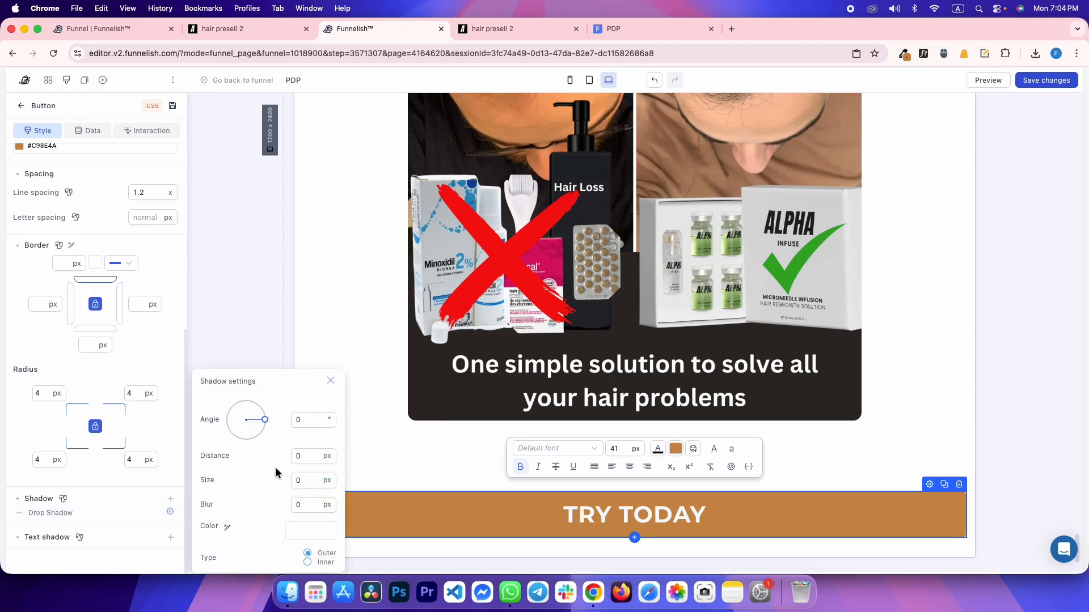
{"action": "left_click", "coordinate": [308, 426]}
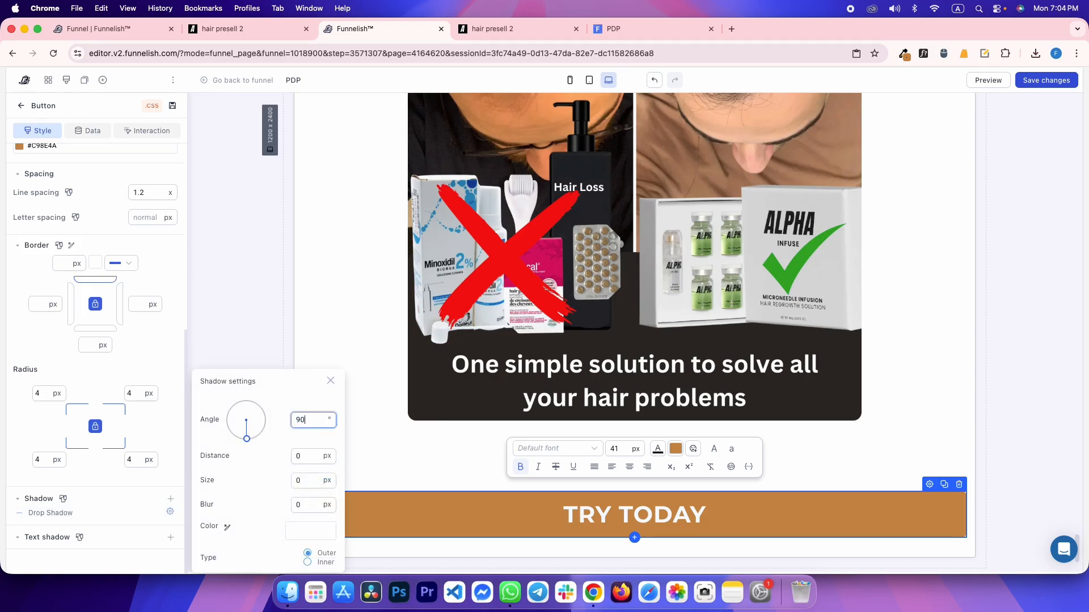
{"action": "key", "text": "ctrl+Tab"}
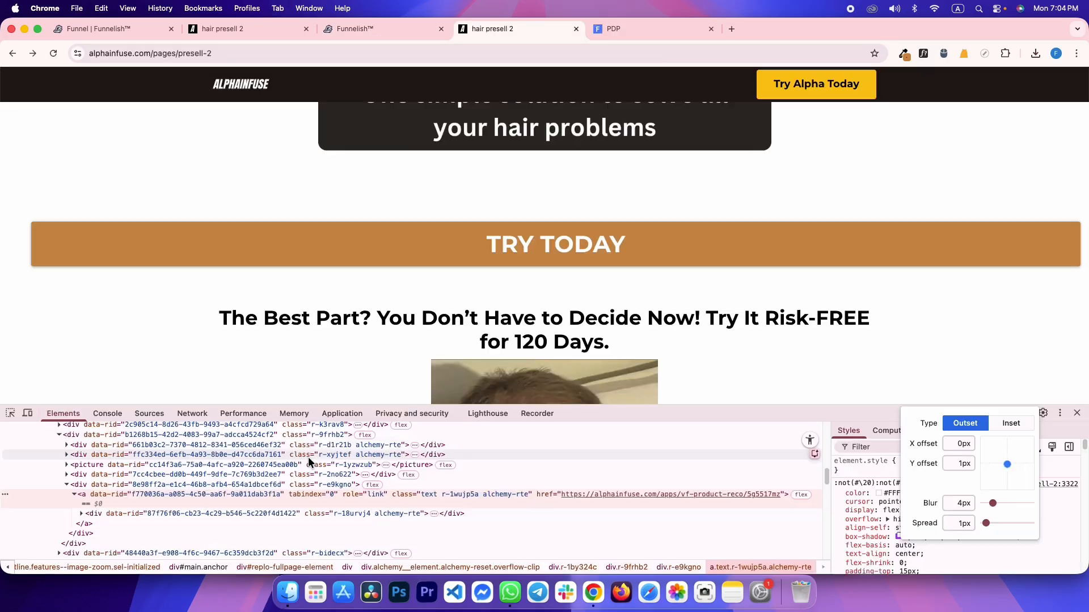
{"action": "key", "text": "ctrl+shift+Tab"}
{"action": "left_click", "coordinate": [308, 457]}
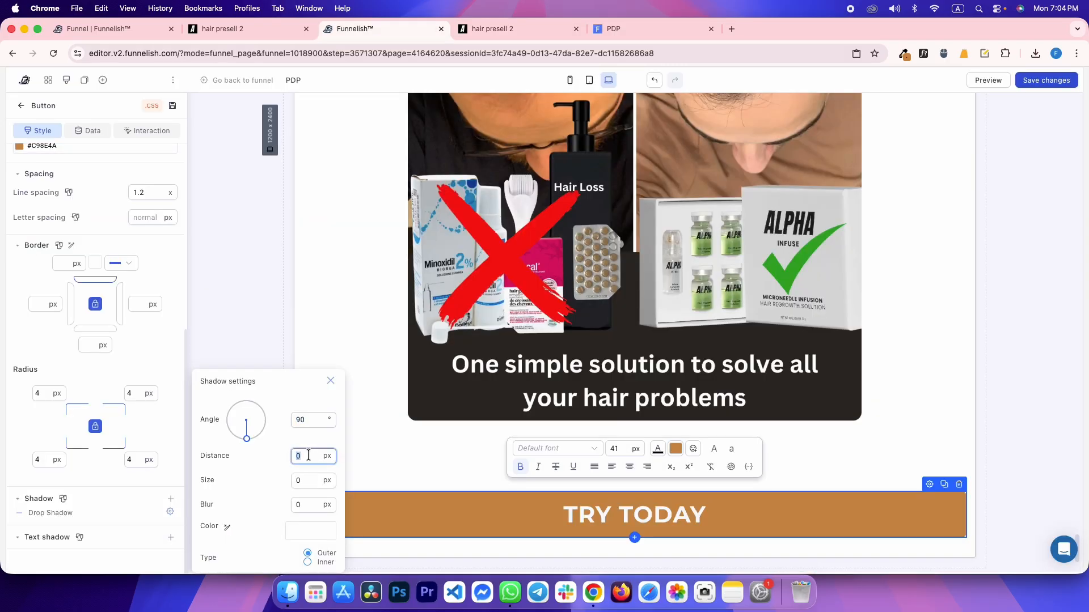
{"action": "left_click", "coordinate": [309, 480]}
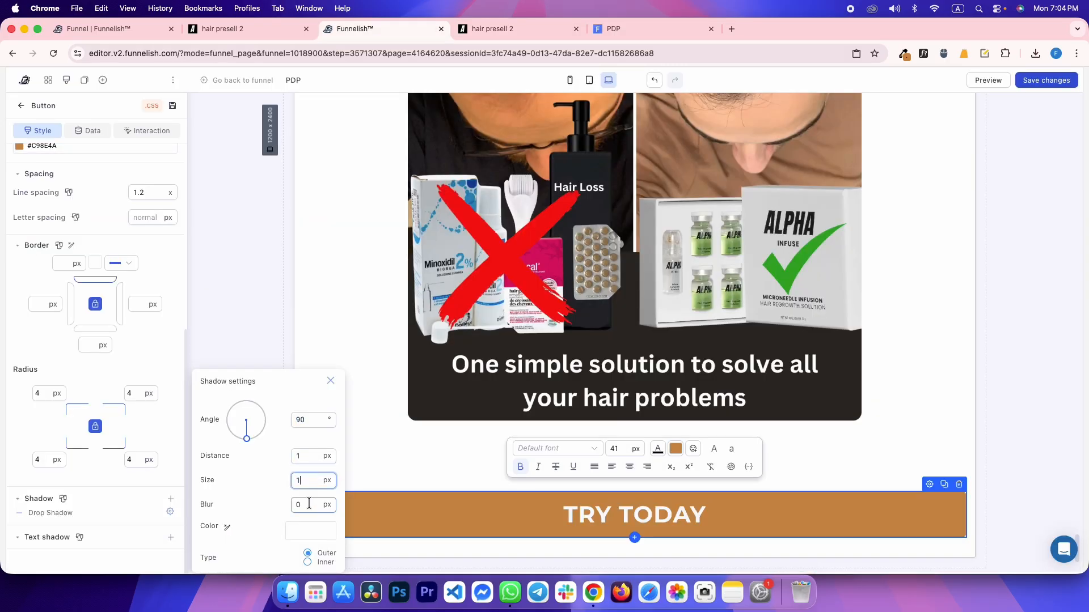
{"action": "left_click", "coordinate": [309, 504]}
{"action": "type", "text": "4"}
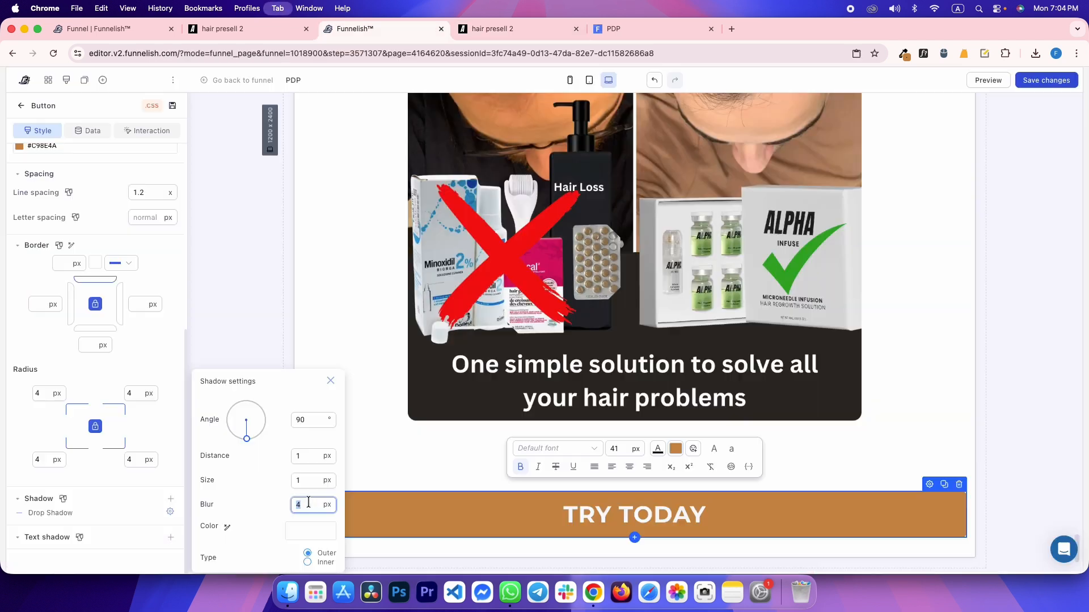
Set the drop shadow colour to #252A3252 and deselect the button to keep it
{"action": "left_click", "coordinate": [311, 531]}
{"action": "double_click", "coordinate": [352, 456]}
{"action": "key", "text": "BackSpace"}
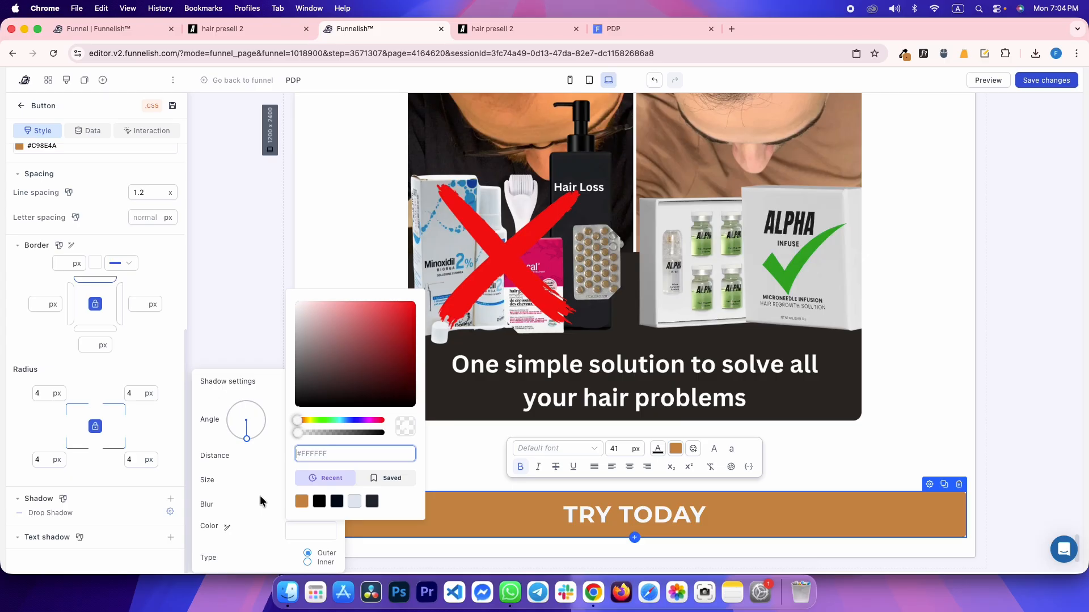
{"action": "type", "text": "#"}
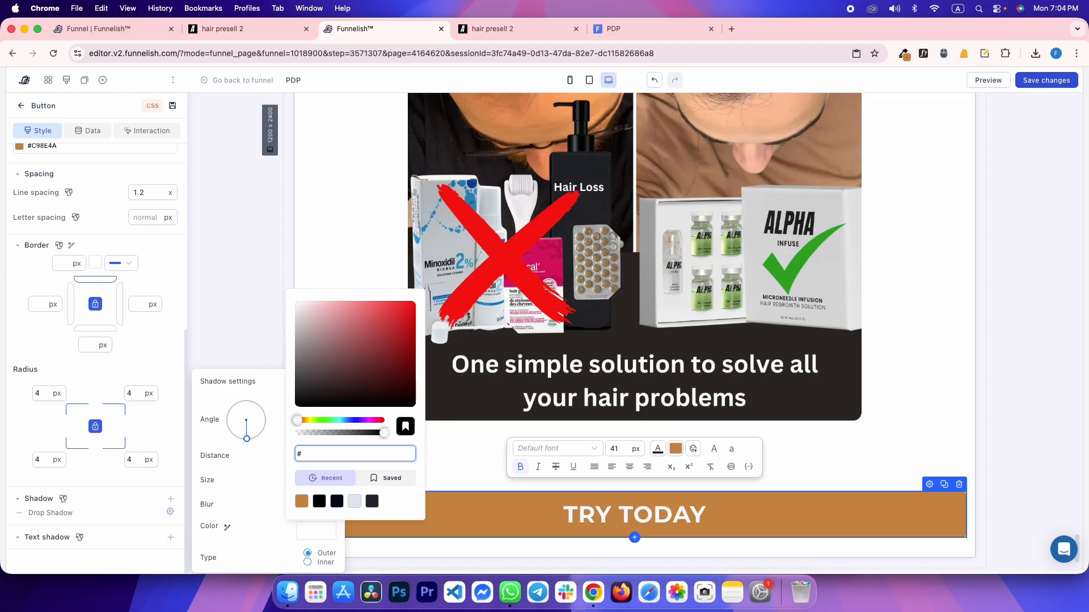
{"action": "type", "text": "252A3252"}
{"action": "left_click", "coordinate": [240, 370]}
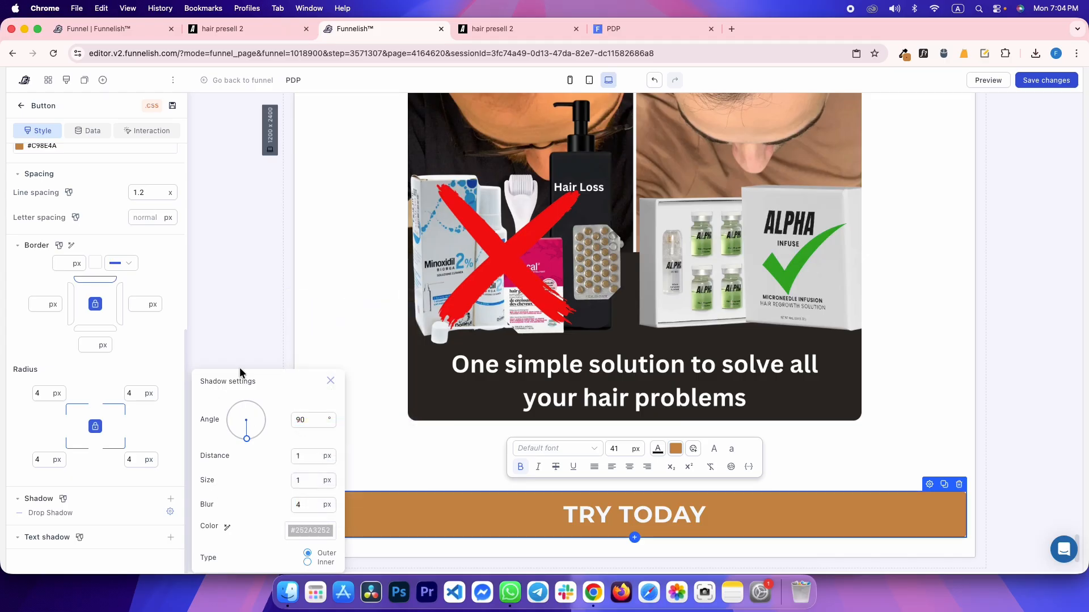
{"action": "left_click", "coordinate": [223, 311]}
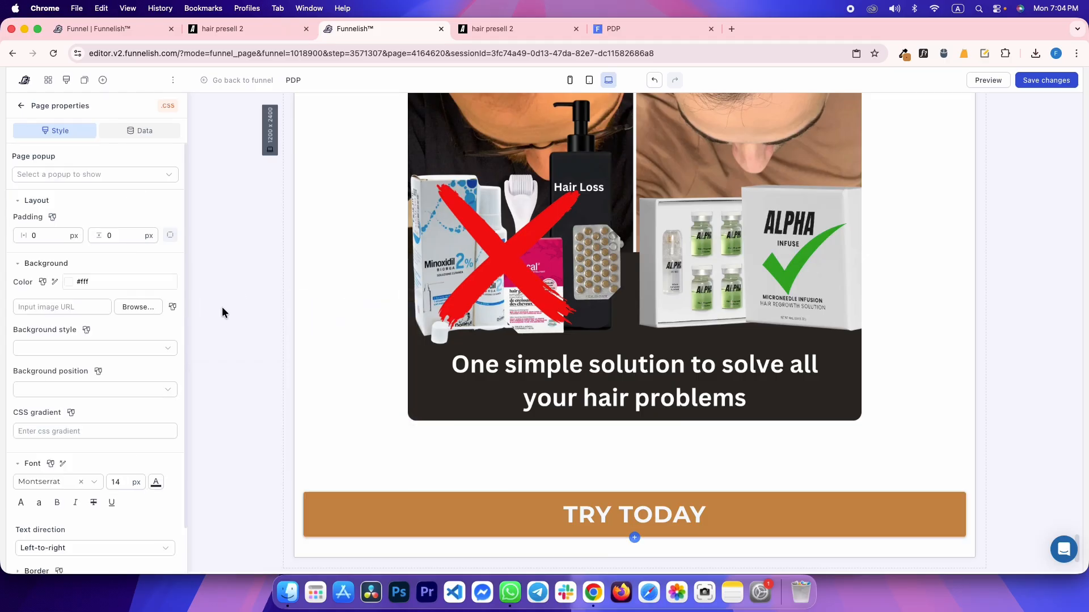
Inspect the previewed TRY TODAY shadow against the reference, then reselect the button in the editor
{"action": "left_click", "coordinate": [619, 29]}
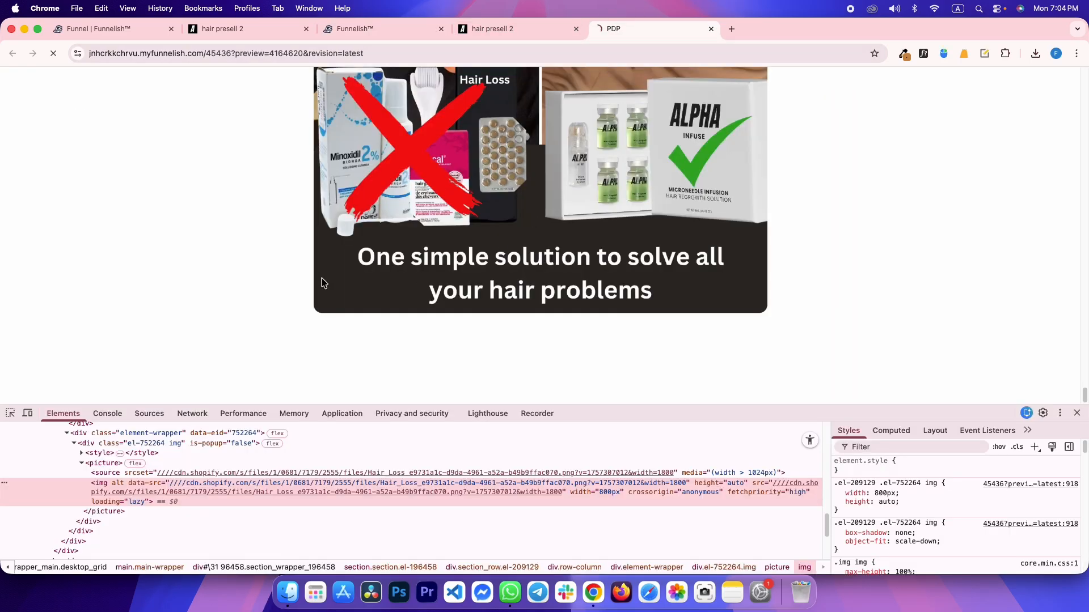
{"action": "scroll", "coordinate": [274, 272], "scroll_direction": "down", "scroll_amount": 10}
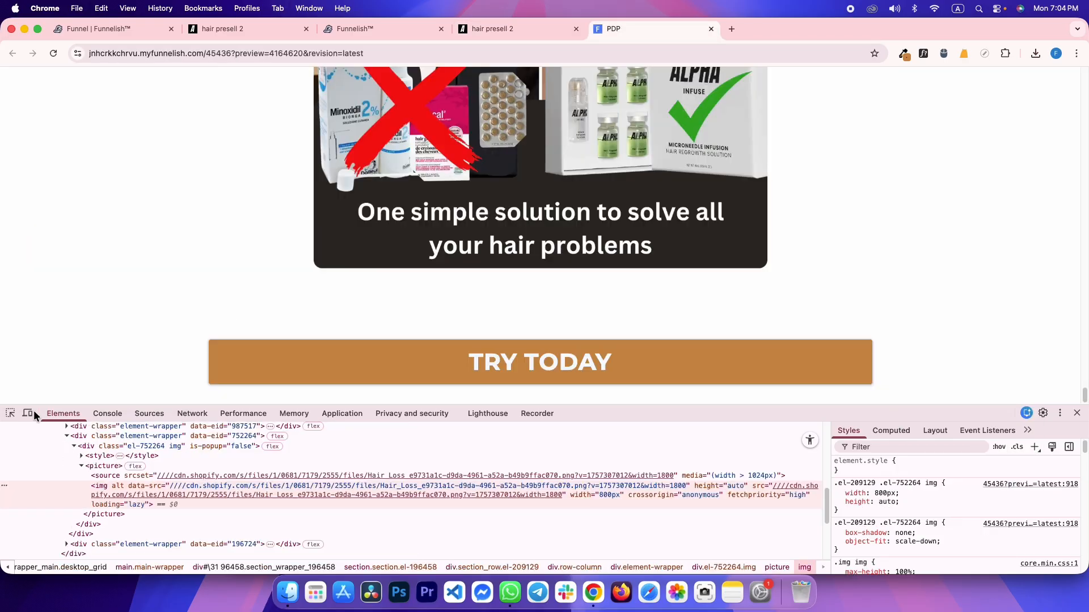
{"action": "left_click", "coordinate": [11, 414]}
{"action": "left_click", "coordinate": [245, 348]}
{"action": "key", "text": "ctrl+shift+Tab"}
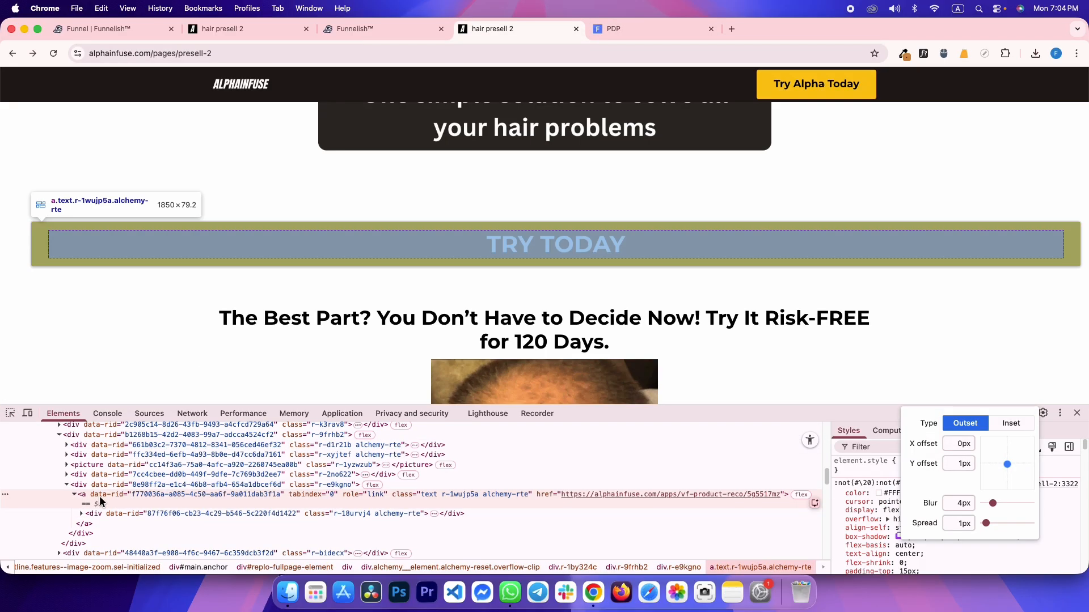
{"action": "key", "text": "ctrl+Tab"}
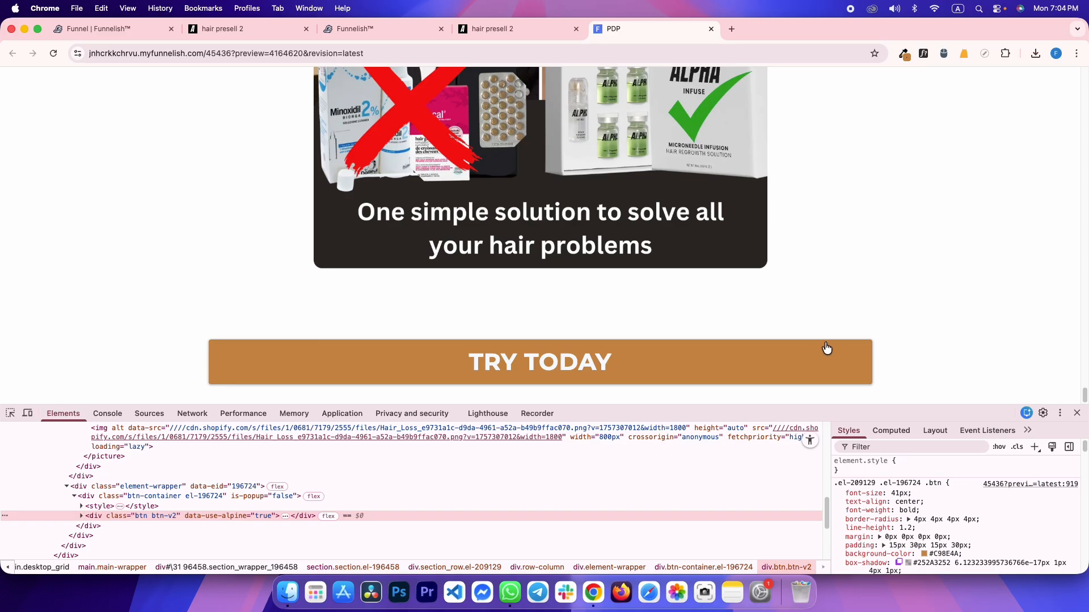
{"action": "key", "text": "ctrl+shift+Tab"}
{"action": "key", "text": "ctrl+shift+Tab"}
{"action": "left_click", "coordinate": [457, 506]}
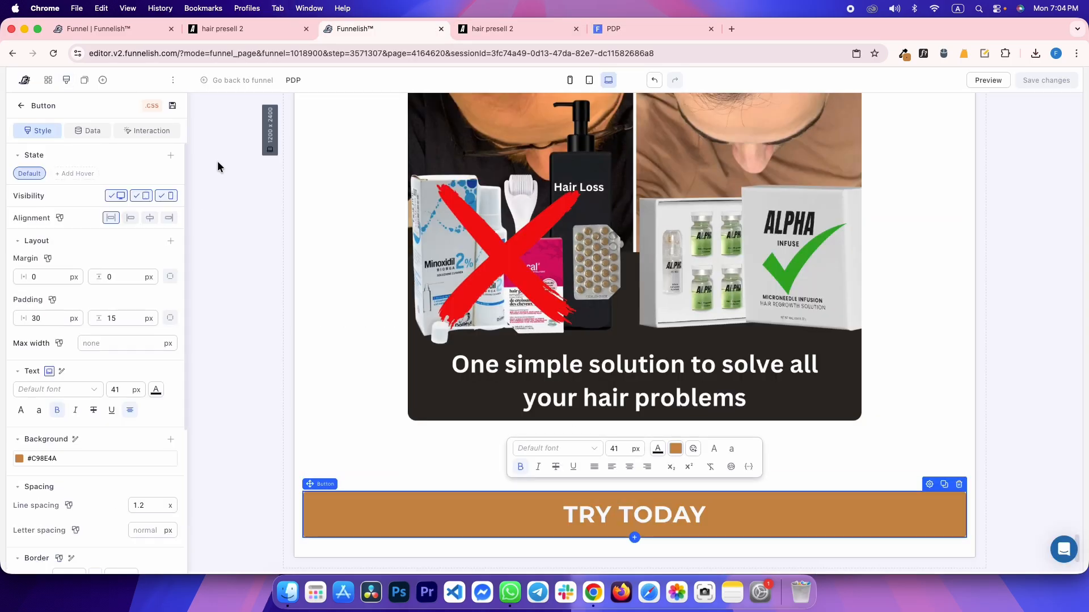
Add an On click 'Go to URL' interaction with URL # to the TRY TODAY button
{"action": "scroll", "coordinate": [437, 382], "scroll_direction": "down", "scroll_amount": 2}
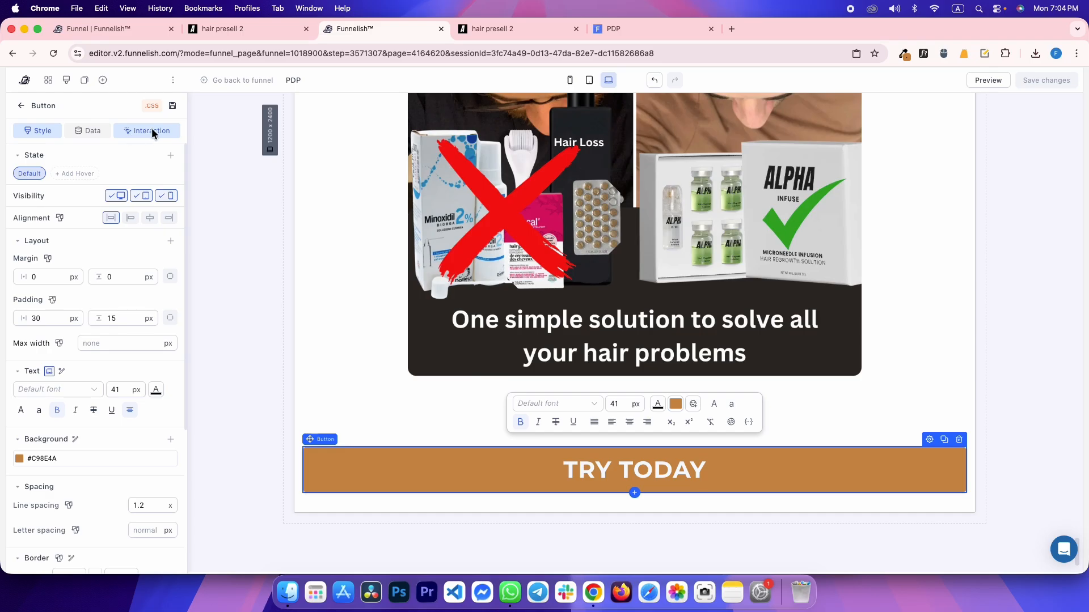
{"action": "left_click", "coordinate": [126, 135]}
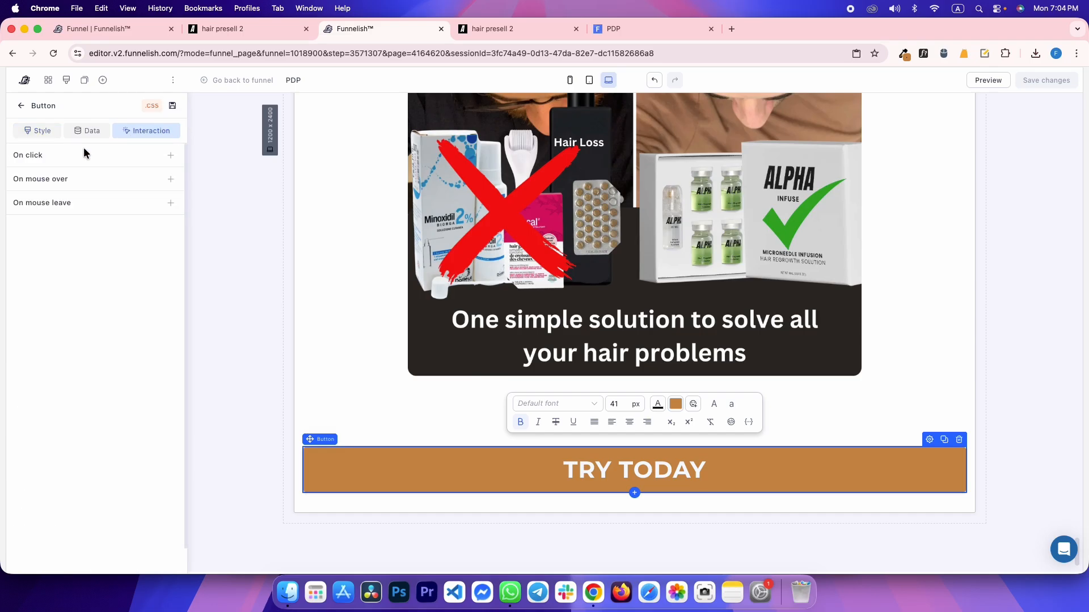
{"action": "left_click", "coordinate": [170, 154]}
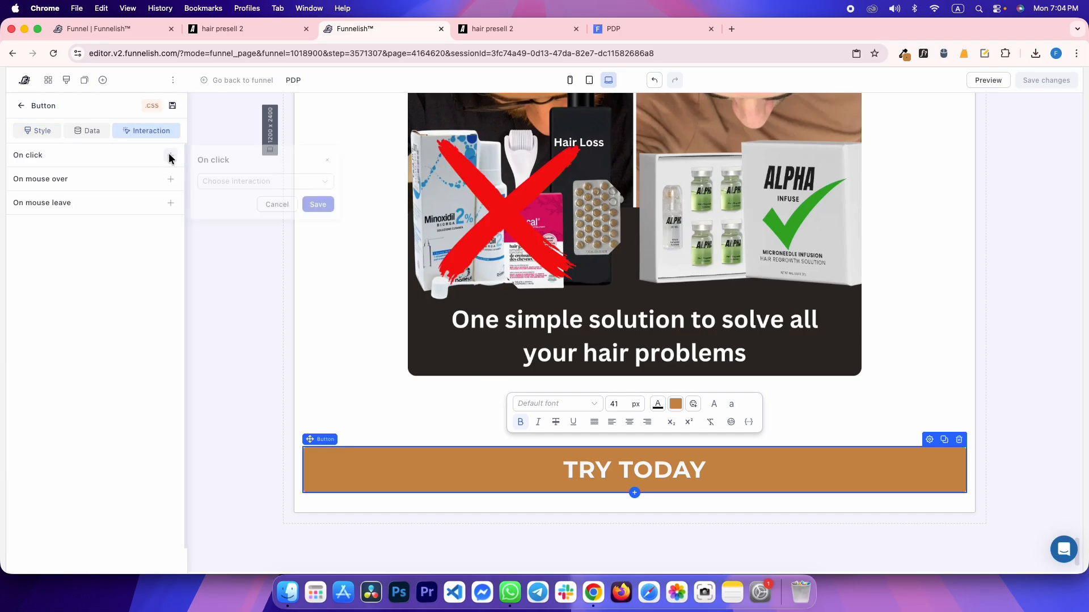
{"action": "left_click", "coordinate": [219, 180]}
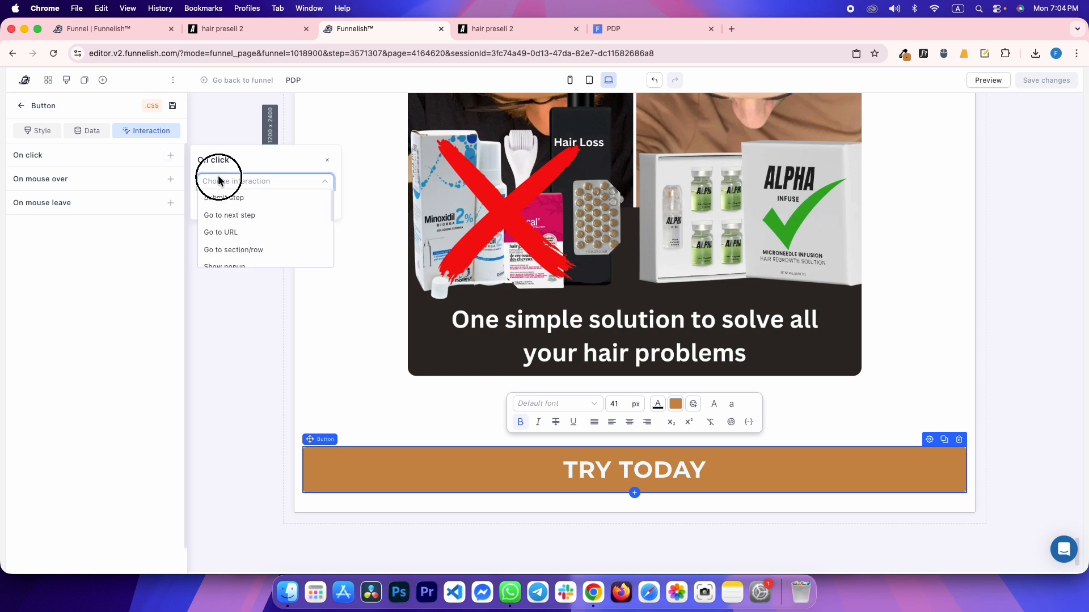
{"action": "left_click", "coordinate": [221, 232]}
{"action": "left_click", "coordinate": [264, 201]}
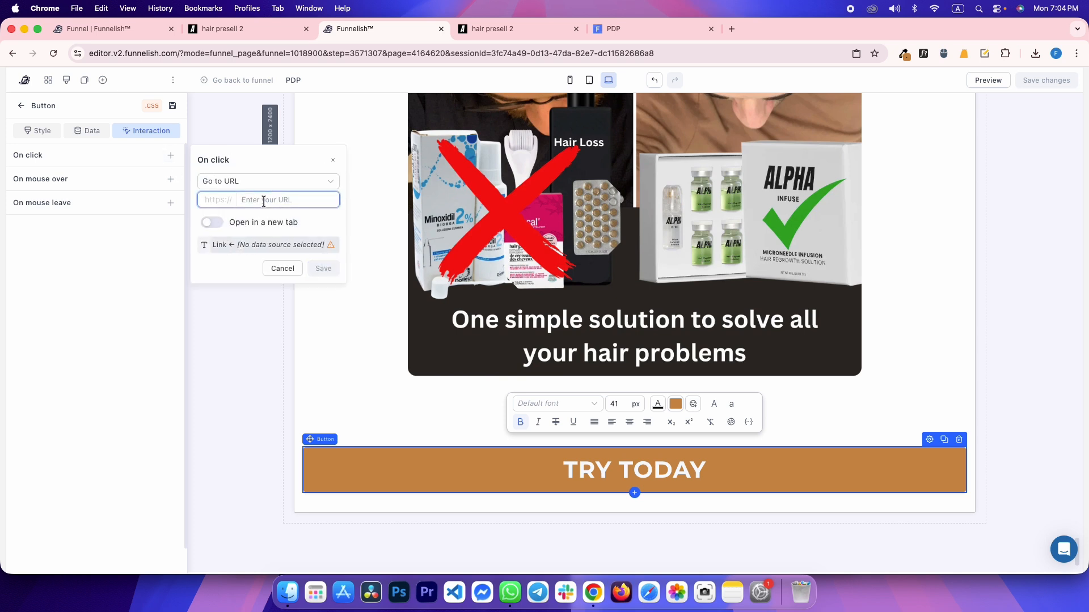
{"action": "type", "text": "#"}
{"action": "left_click", "coordinate": [322, 269]}
Save the page and switch back to the reference presell-2 page
{"action": "key", "text": "super+s"}
{"action": "left_click", "coordinate": [245, 303]}
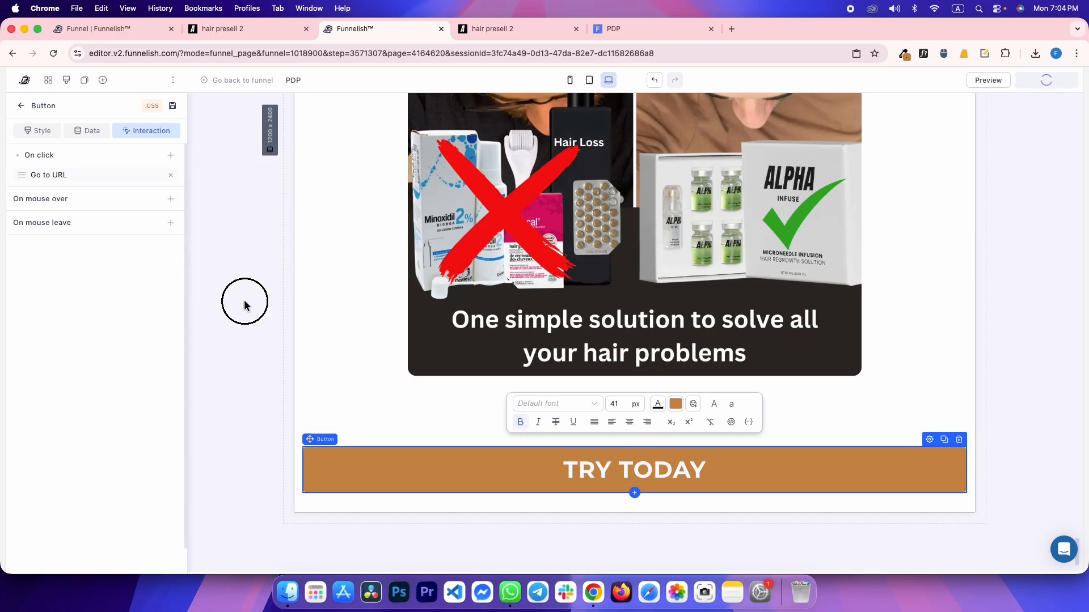
{"action": "key", "text": "ctrl+Tab"}
{"action": "scroll", "coordinate": [363, 264], "scroll_direction": "down", "scroll_amount": 2}
Inspect the reference risk-free section and read its computed padding
{"action": "left_click_drag", "start_coordinate": [615, 240], "coordinate": [217, 216]}
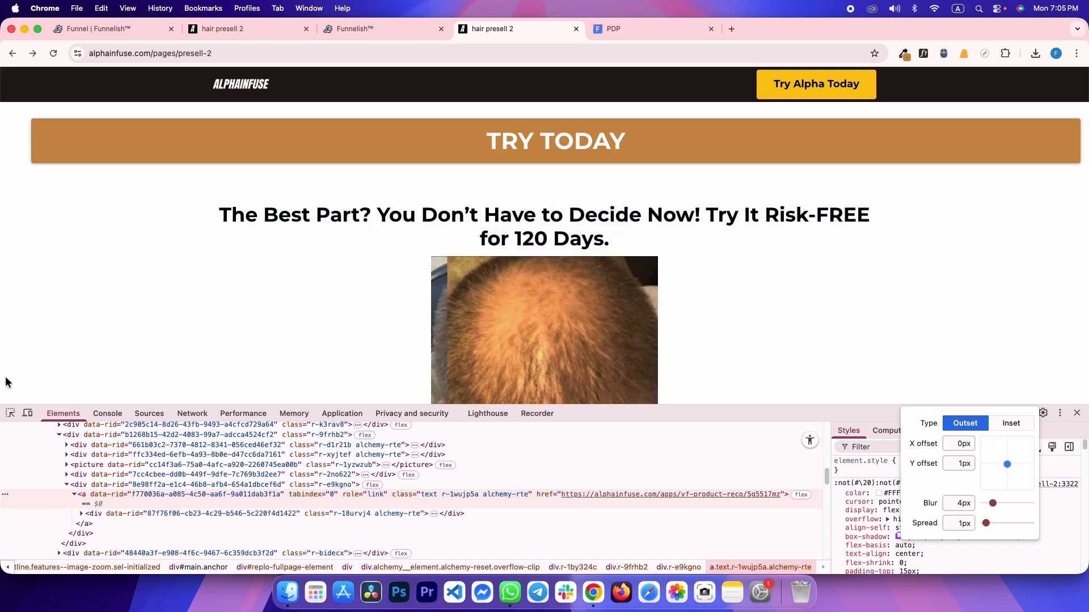
{"action": "left_click", "coordinate": [10, 413]}
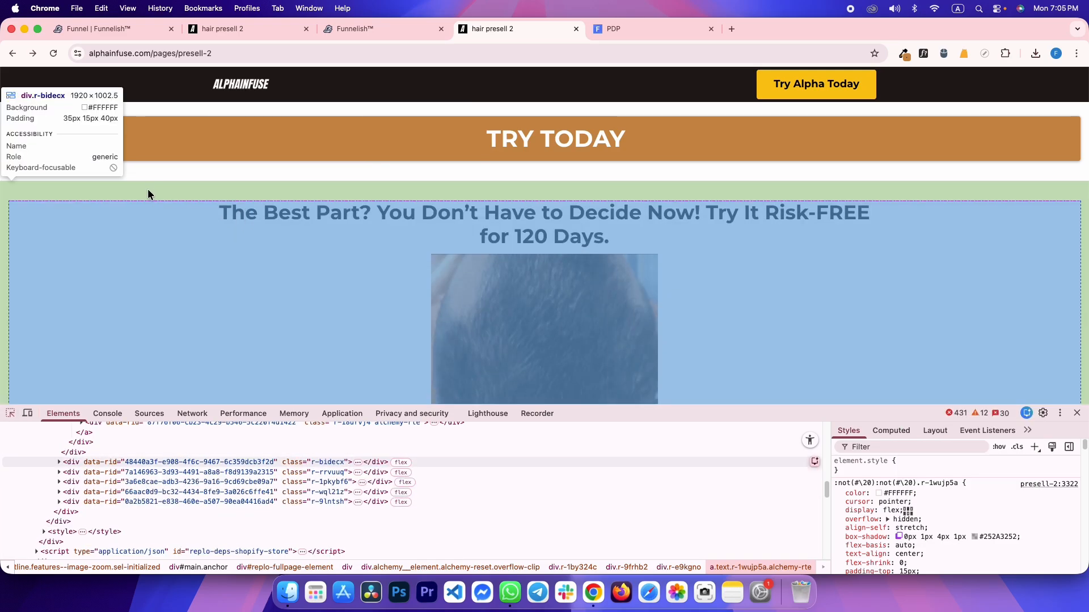
{"action": "left_click", "coordinate": [148, 193]}
{"action": "scroll", "coordinate": [434, 263], "scroll_direction": "down", "scroll_amount": 10}
{"action": "scroll", "coordinate": [426, 261], "scroll_direction": "down", "scroll_amount": 10}
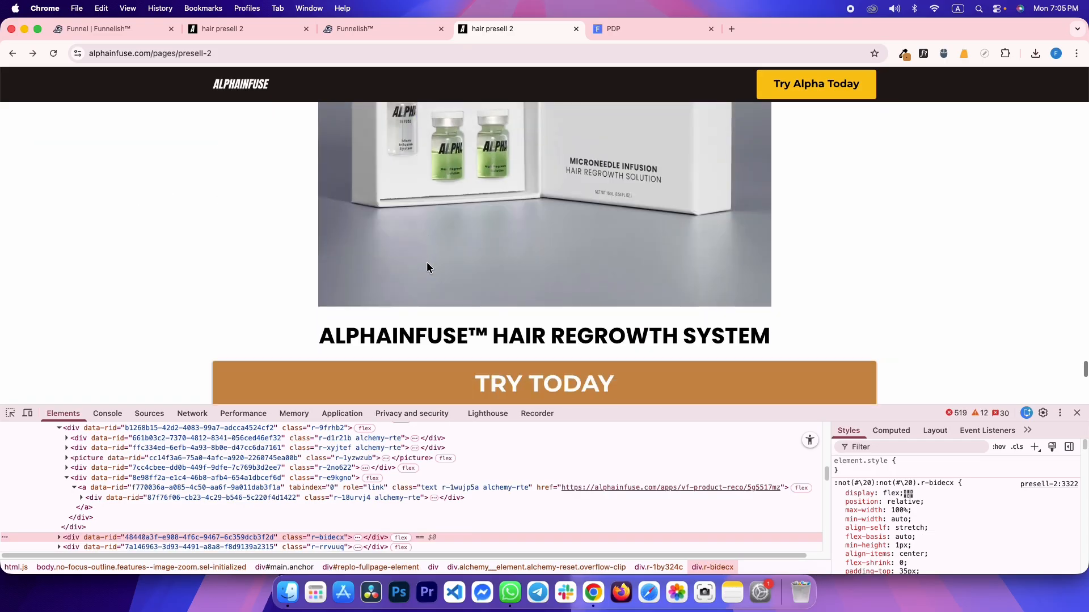
{"action": "scroll", "coordinate": [426, 261], "scroll_direction": "up", "scroll_amount": 10}
{"action": "scroll", "coordinate": [427, 261], "scroll_direction": "down", "scroll_amount": 5}
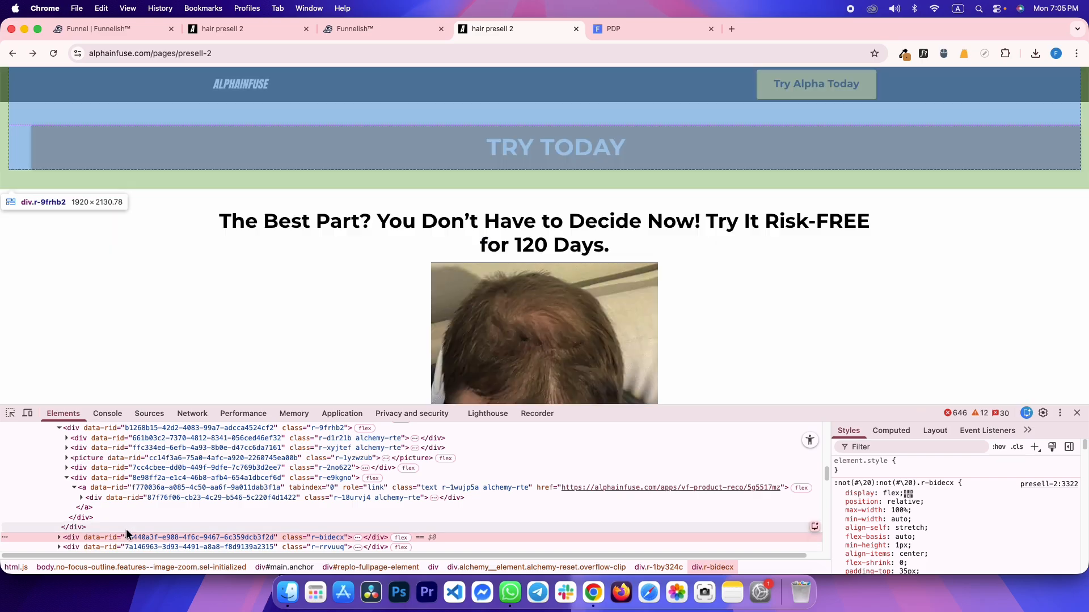
{"action": "left_click", "coordinate": [887, 430]}
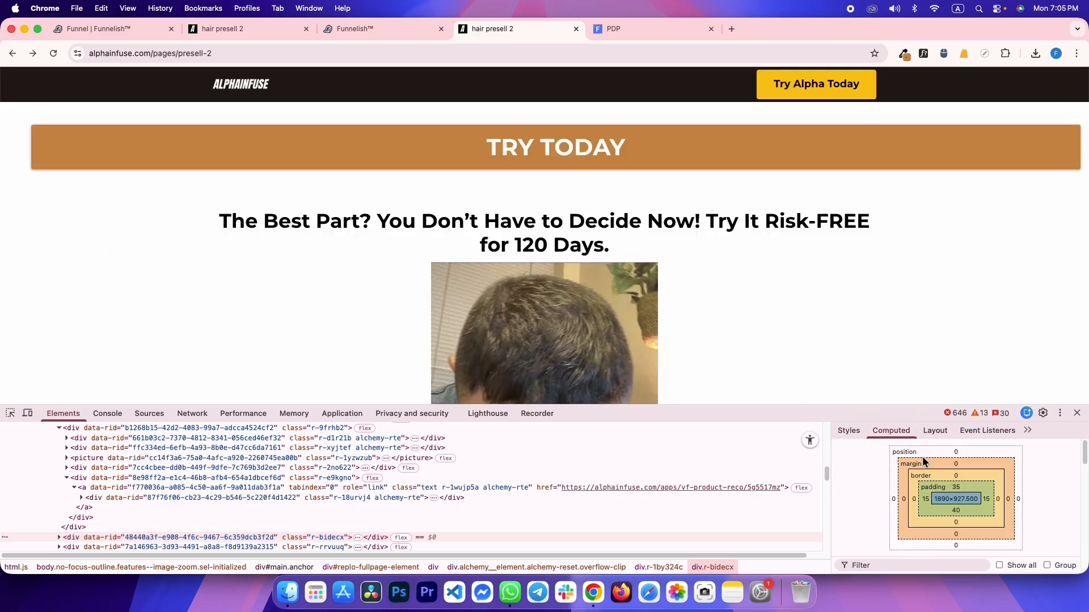
Drag a new empty Section below the TRY TODAY button in Funnelish
{"action": "left_click", "coordinate": [374, 28]}
{"action": "left_click", "coordinate": [103, 80]}
{"action": "left_click_drag", "start_coordinate": [136, 196], "coordinate": [372, 454]}
Give the new section 15 px side padding, 35 px top and 40 px bottom
{"action": "left_click", "coordinate": [174, 219]}
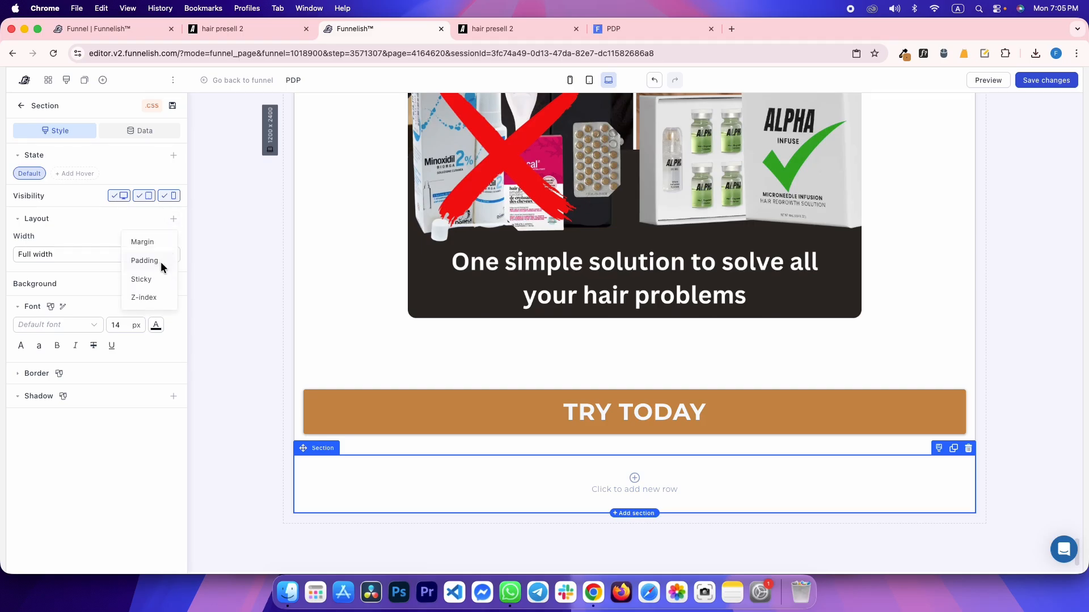
{"action": "left_click", "coordinate": [161, 265]}
{"action": "left_click", "coordinate": [60, 296]}
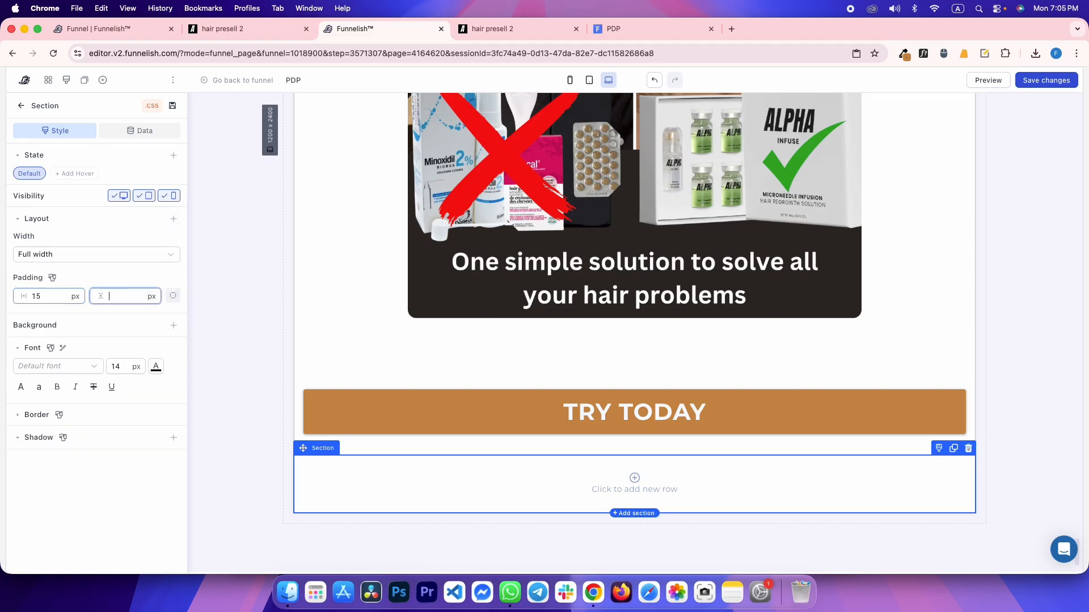
{"action": "key", "text": "Return"}
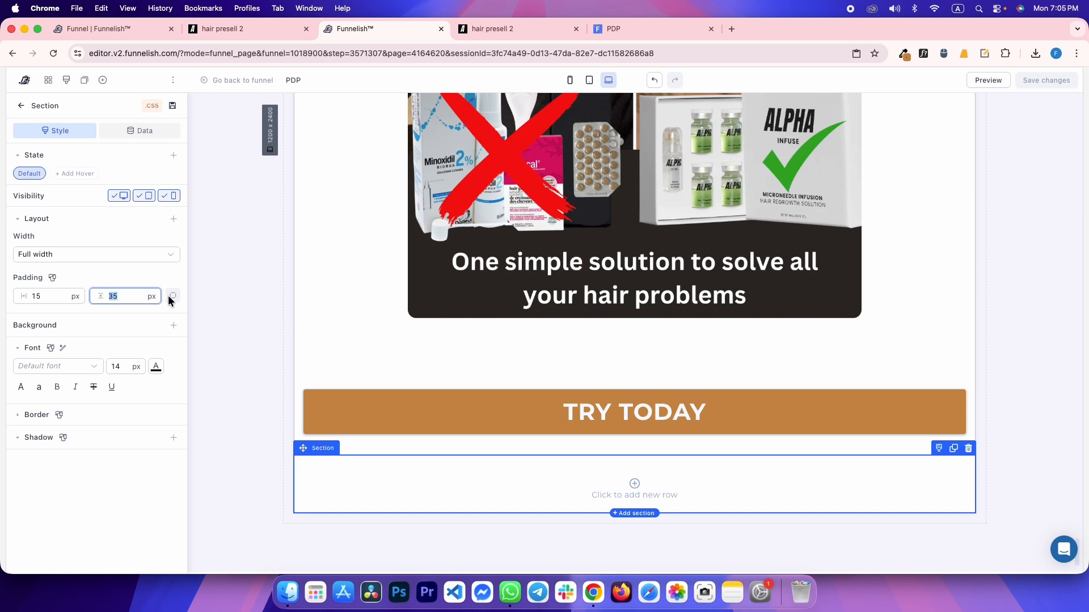
{"action": "left_click", "coordinate": [172, 297]}
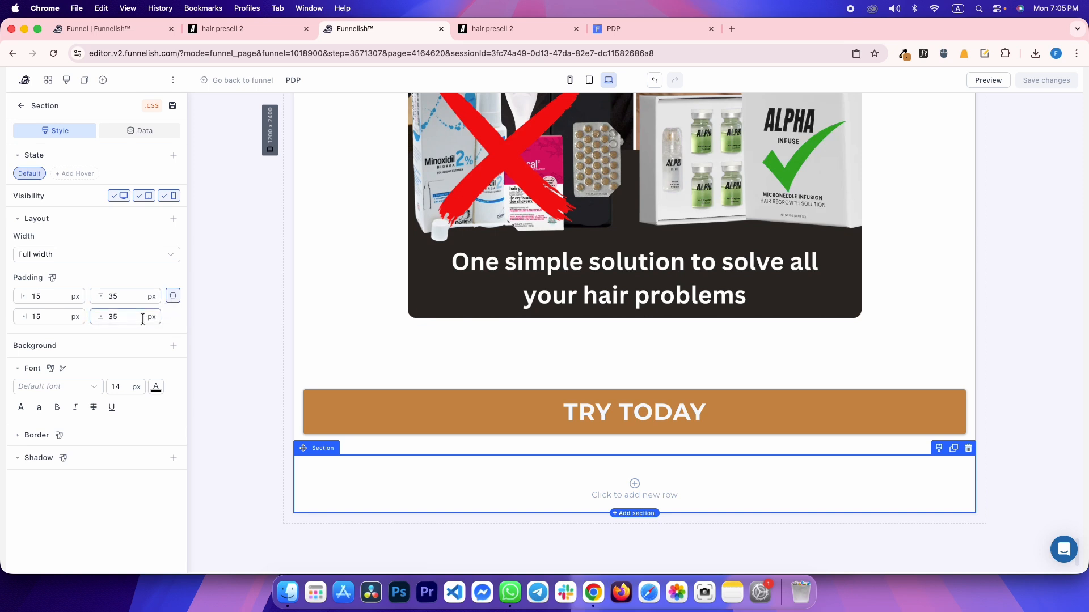
Check the reference headline's font and size with WhatFont
{"action": "key", "text": "super+s"}
{"action": "key", "text": "ctrl+Tab"}
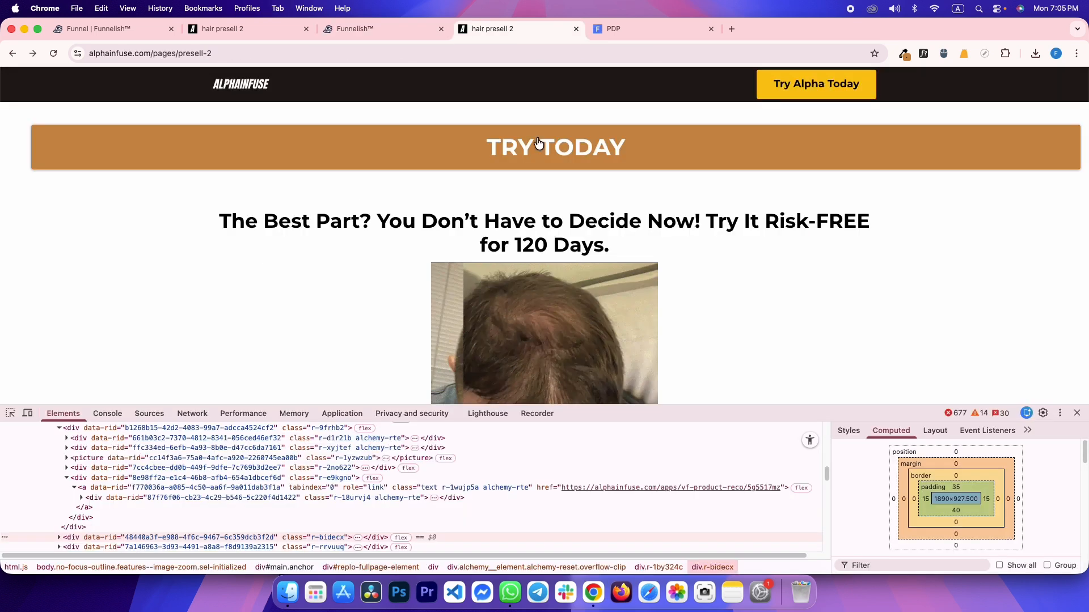
{"action": "left_click", "coordinate": [750, 215]}
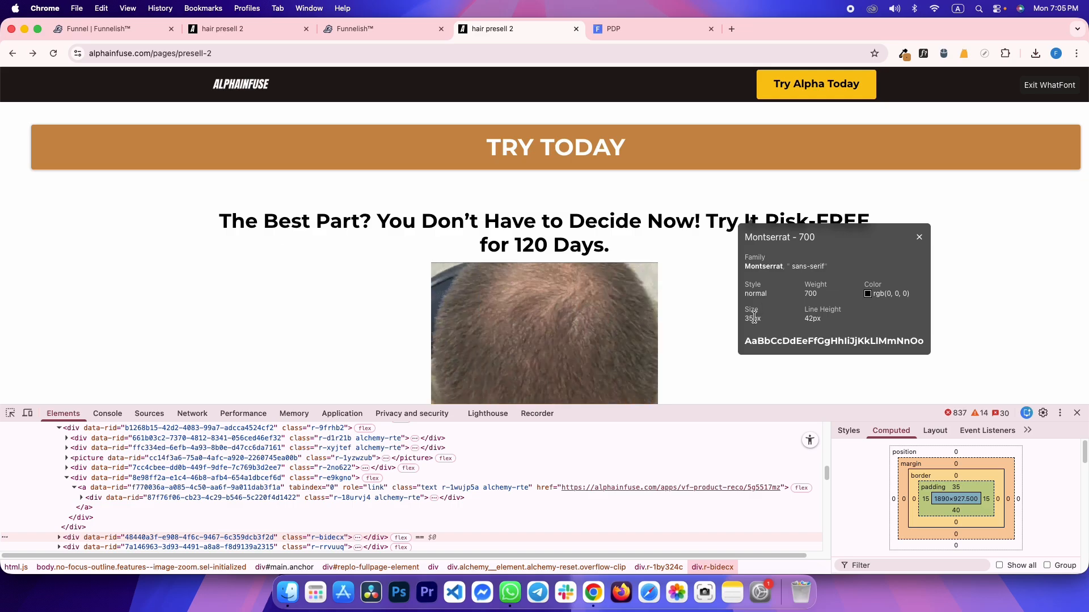
{"action": "key", "text": "ctrl+shift+Tab"}
{"action": "scroll", "coordinate": [652, 316], "scroll_direction": "up", "scroll_amount": 10}
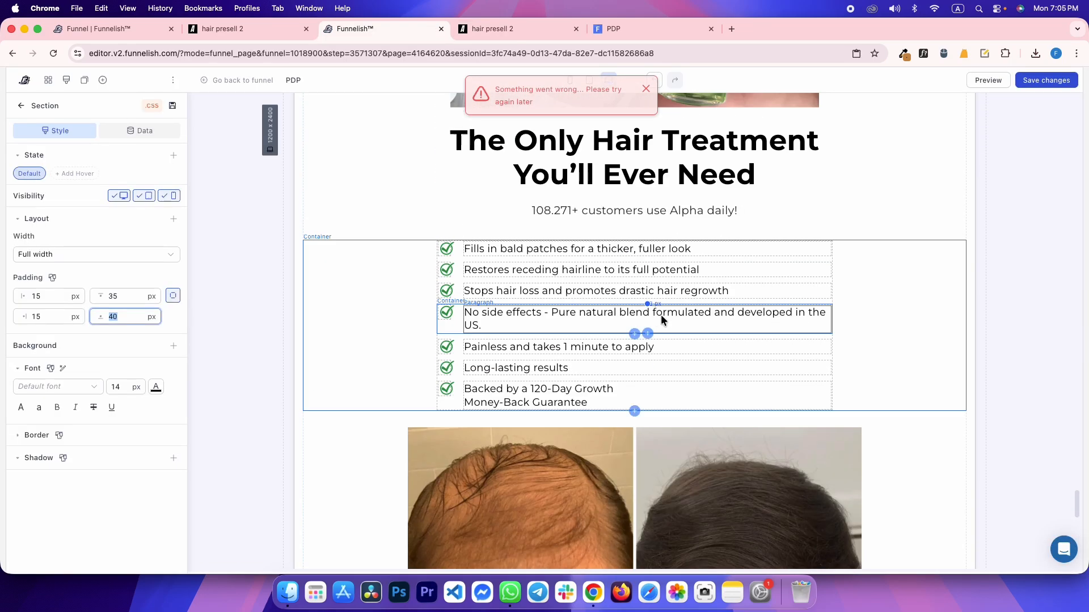
Save the page changes, closing the error messages that appear
{"action": "left_click", "coordinate": [644, 89]}
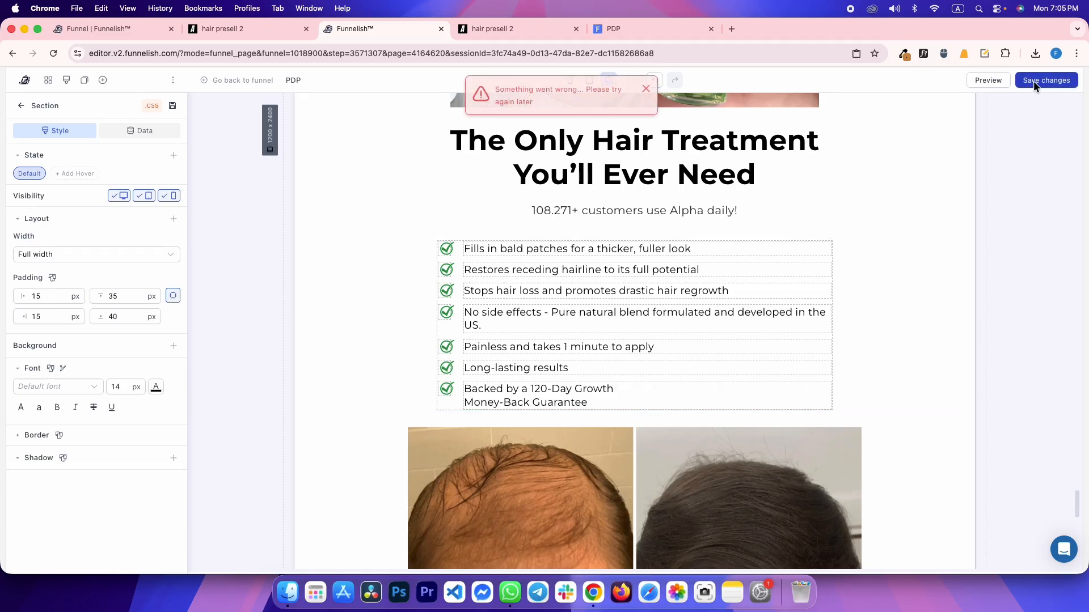
{"action": "left_click", "coordinate": [1033, 82]}
{"action": "left_click", "coordinate": [646, 88]}
{"action": "scroll", "coordinate": [623, 227], "scroll_direction": "down", "scroll_amount": 10}
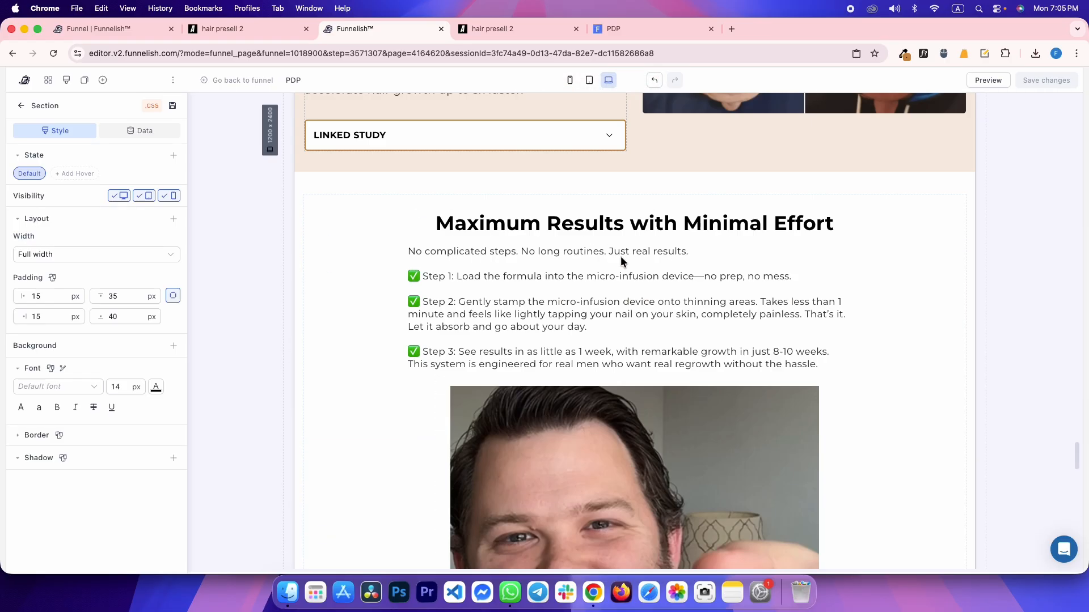
{"action": "scroll", "coordinate": [552, 260], "scroll_direction": "up", "scroll_amount": 1}
{"action": "left_click", "coordinate": [553, 260]}
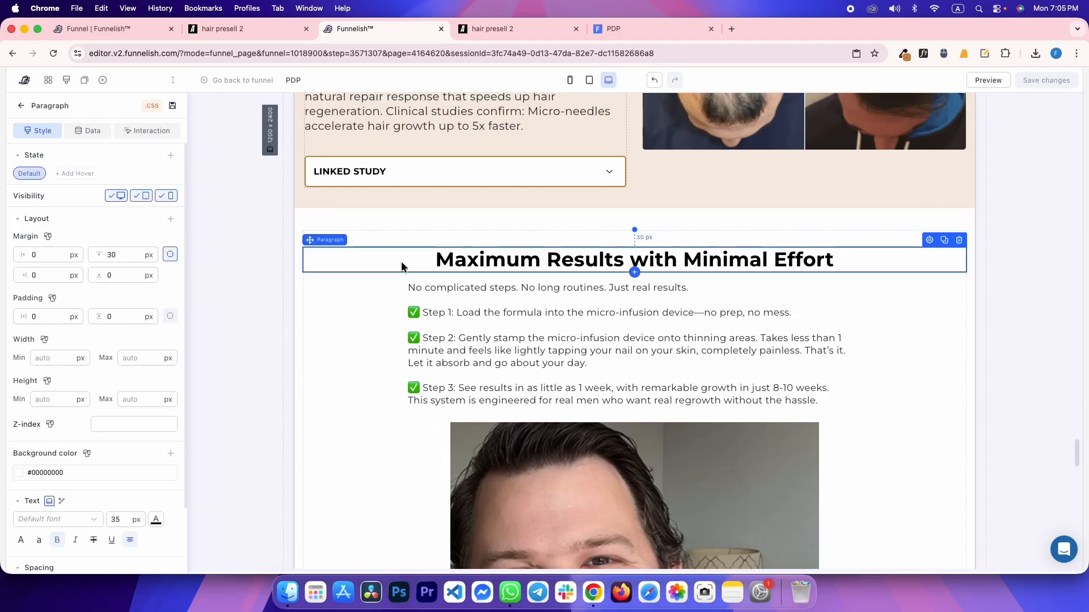
Clone the Maximum Results heading into a new one-column row and paste the risk-free 120-day headline
{"action": "left_click", "coordinate": [946, 243]}
{"action": "mouse_move", "coordinate": [530, 299]}
{"action": "left_mouse_down"}
{"action": "mouse_move", "coordinate": [531, 377]}
{"action": "mouse_move", "coordinate": [510, 474]}
{"action": "mouse_move", "coordinate": [527, 409]}
{"action": "mouse_move", "coordinate": [518, 396]}
{"action": "left_mouse_up"}
{"action": "scroll", "coordinate": [534, 340], "scroll_direction": "down", "scroll_amount": 5}
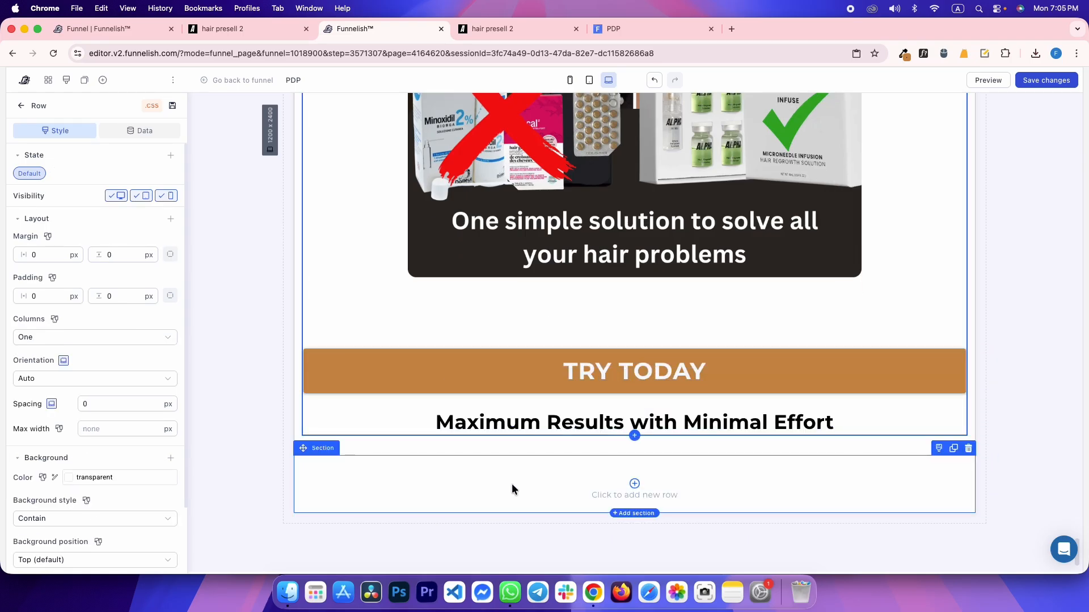
{"action": "left_click", "coordinate": [610, 490]}
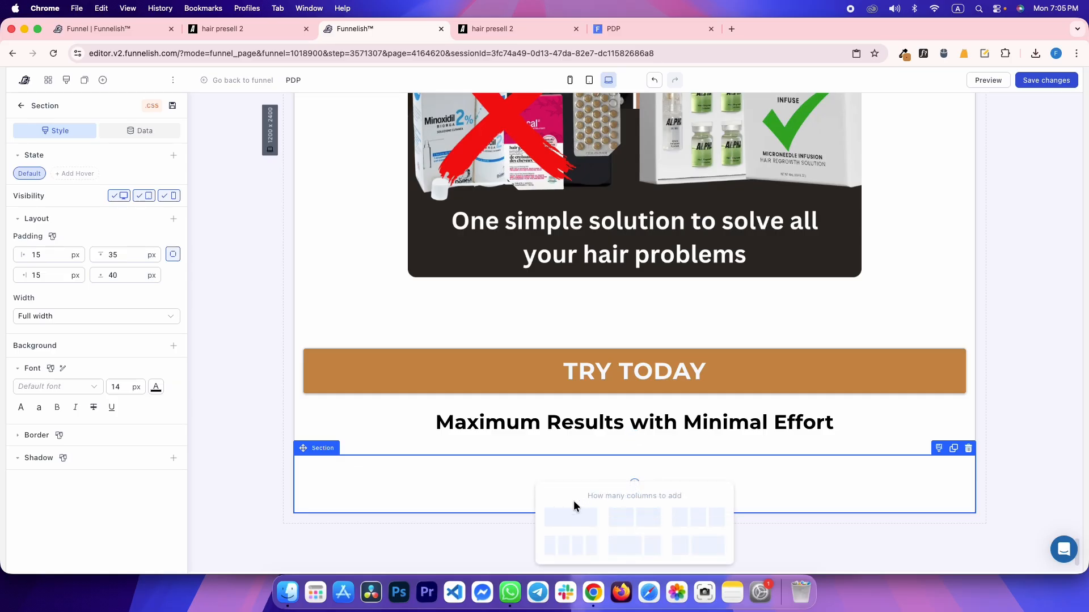
{"action": "left_click", "coordinate": [554, 519]}
{"action": "left_click_drag", "start_coordinate": [450, 426], "coordinate": [515, 488]}
{"action": "double_click", "coordinate": [515, 477]}
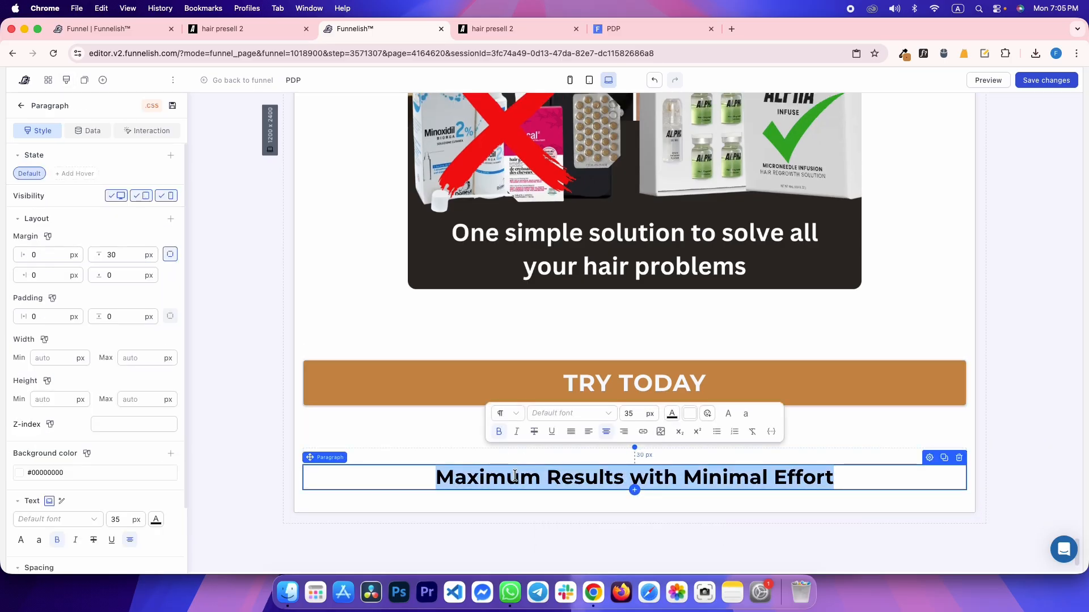
{"action": "type", "text": "The Best Part? You Don’t Have to Decide Now! Try It Risk-FREE for 120 Days."}
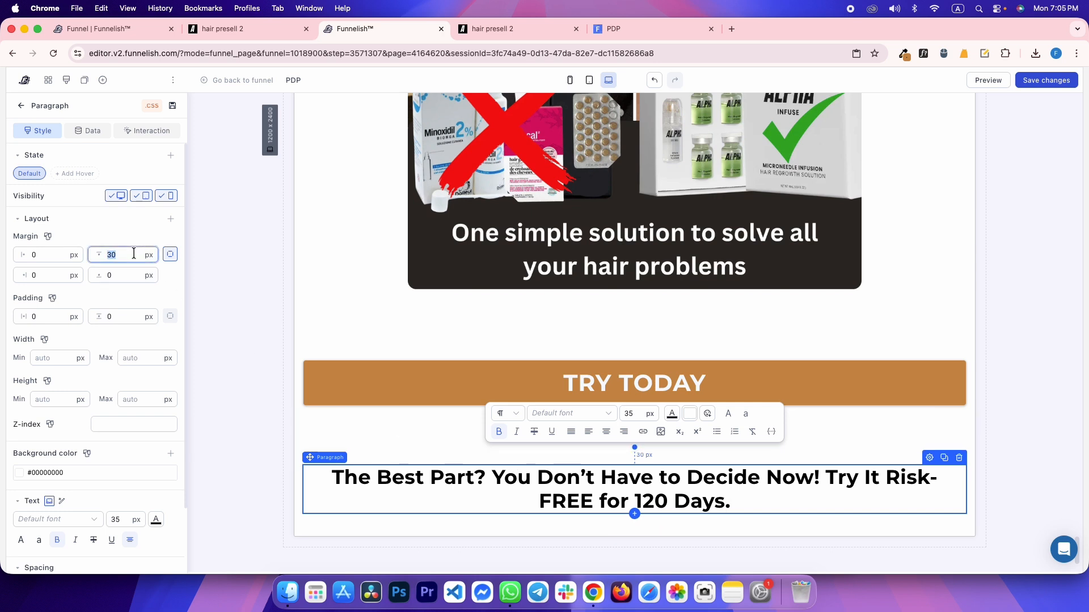
{"action": "key", "text": "ctrl+Tab"}
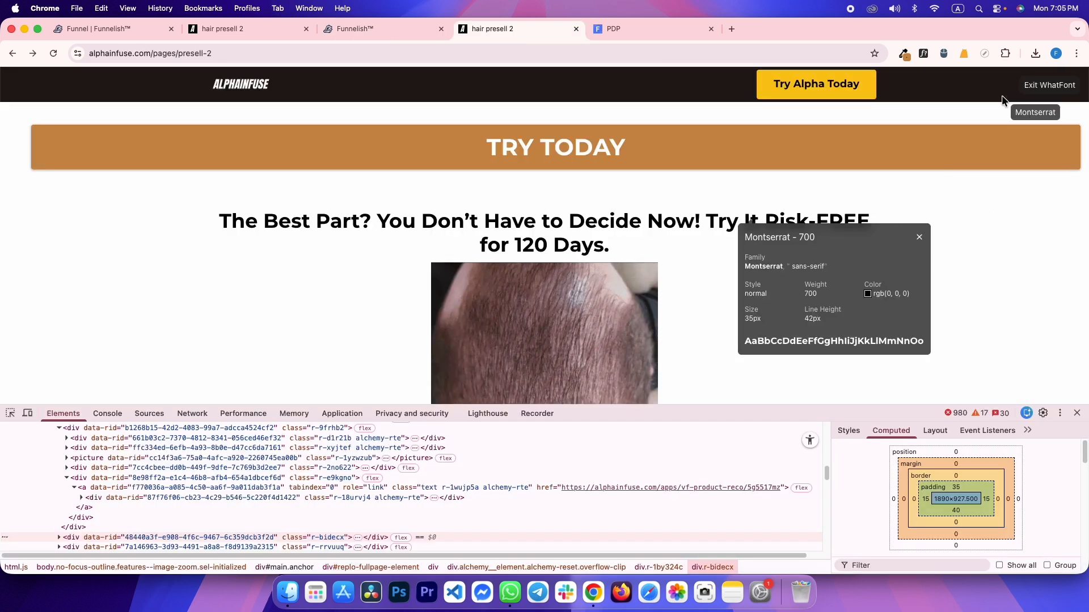
Copy the reference hair photo's image address and inspect its picture element's size
{"action": "left_click", "coordinate": [1030, 89]}
{"action": "scroll", "coordinate": [605, 227], "scroll_direction": "down", "scroll_amount": 3}
{"action": "right_click", "coordinate": [556, 213]}
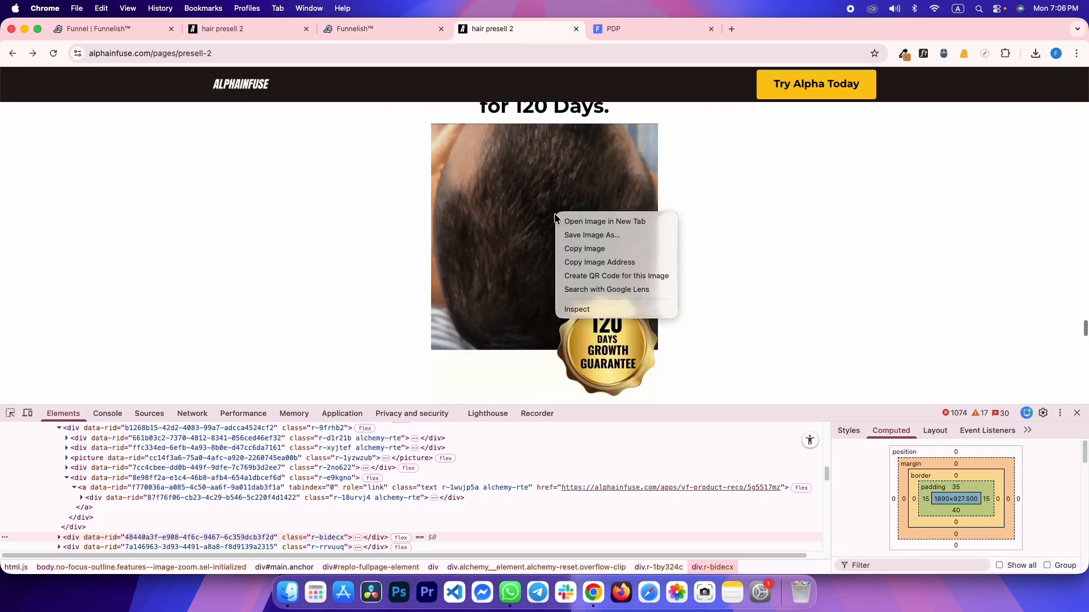
{"action": "left_click", "coordinate": [601, 263]}
{"action": "right_click", "coordinate": [499, 260]}
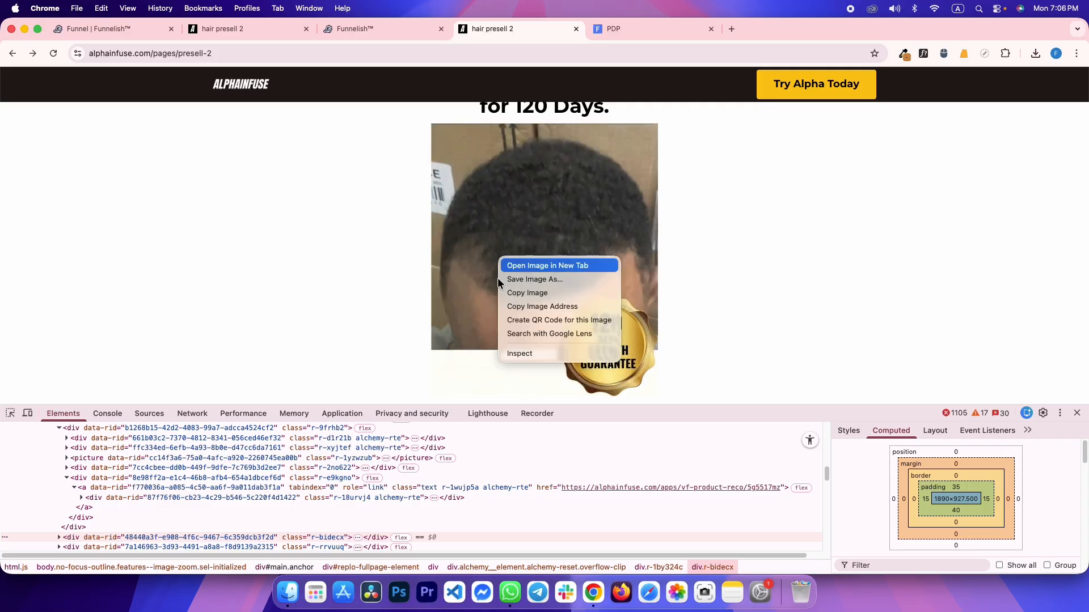
{"action": "left_click", "coordinate": [509, 353]}
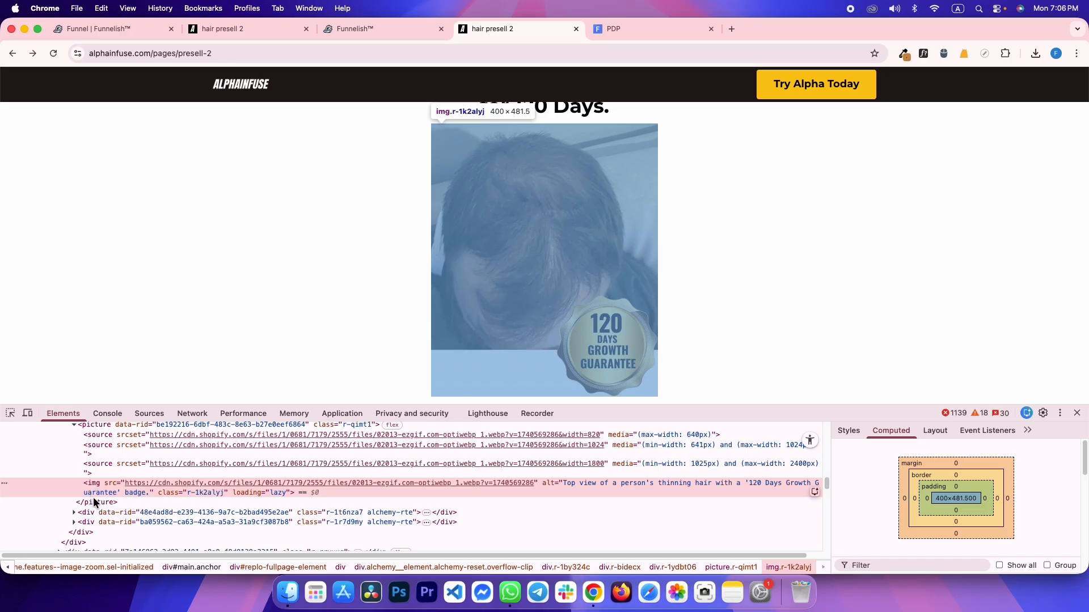
{"action": "left_click", "coordinate": [94, 503]}
{"action": "key", "text": "ctrl+shift+Tab"}
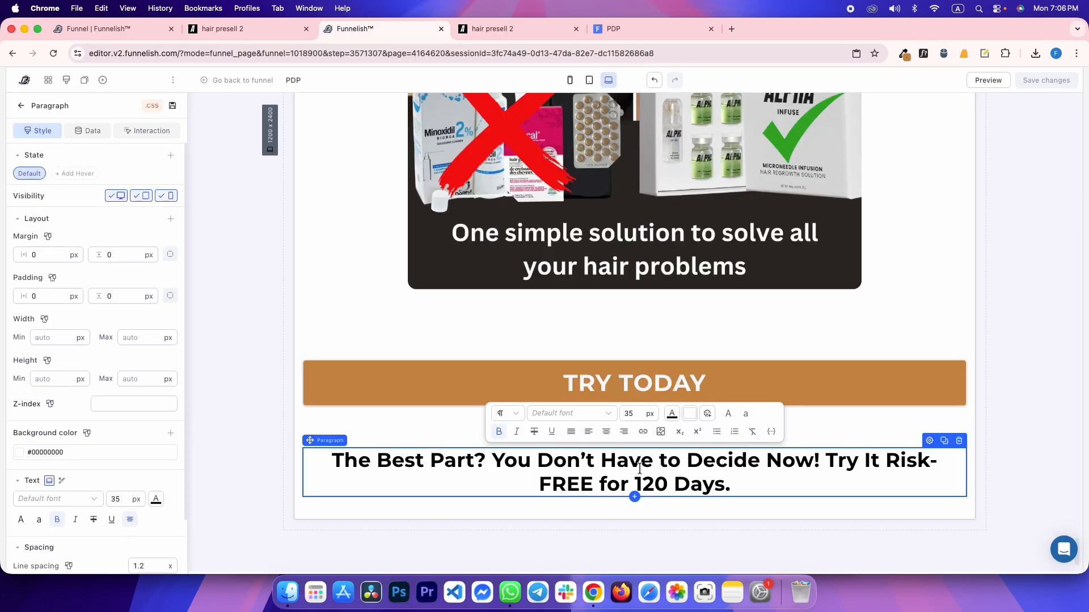
Add an image block below the heading with 10 px top margin, 400 px width and the copied URL
{"action": "left_click", "coordinate": [634, 498]}
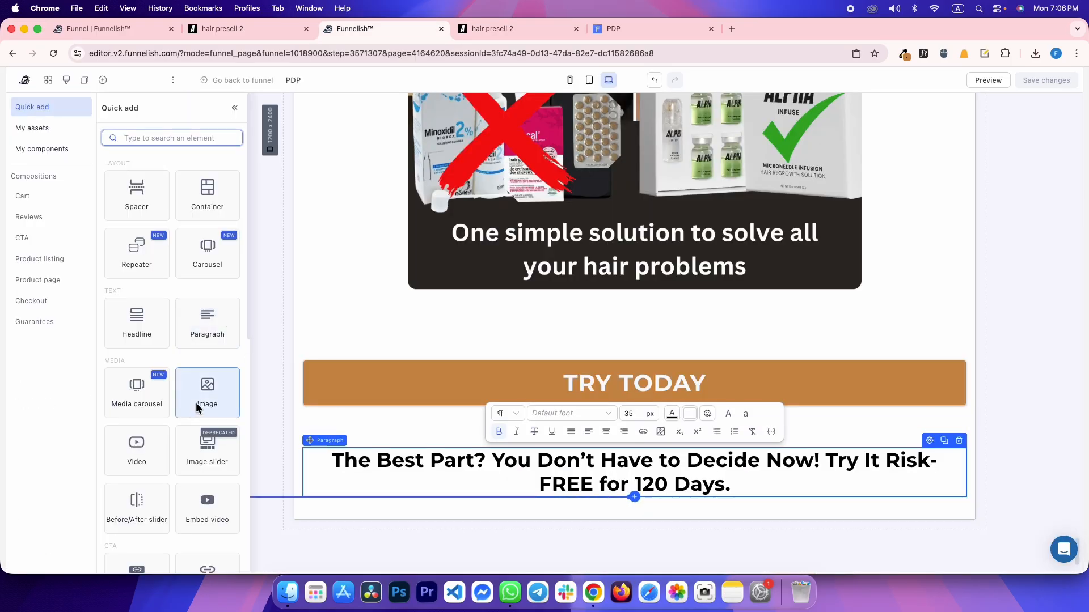
{"action": "left_click", "coordinate": [209, 389]}
{"action": "left_click", "coordinate": [170, 277]}
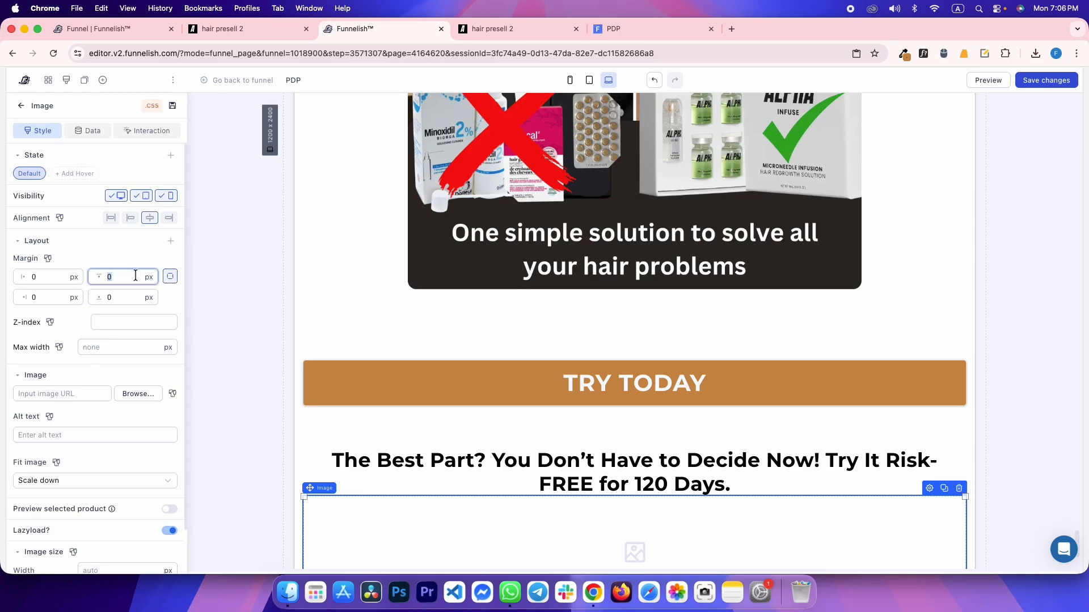
{"action": "type", "text": "10"}
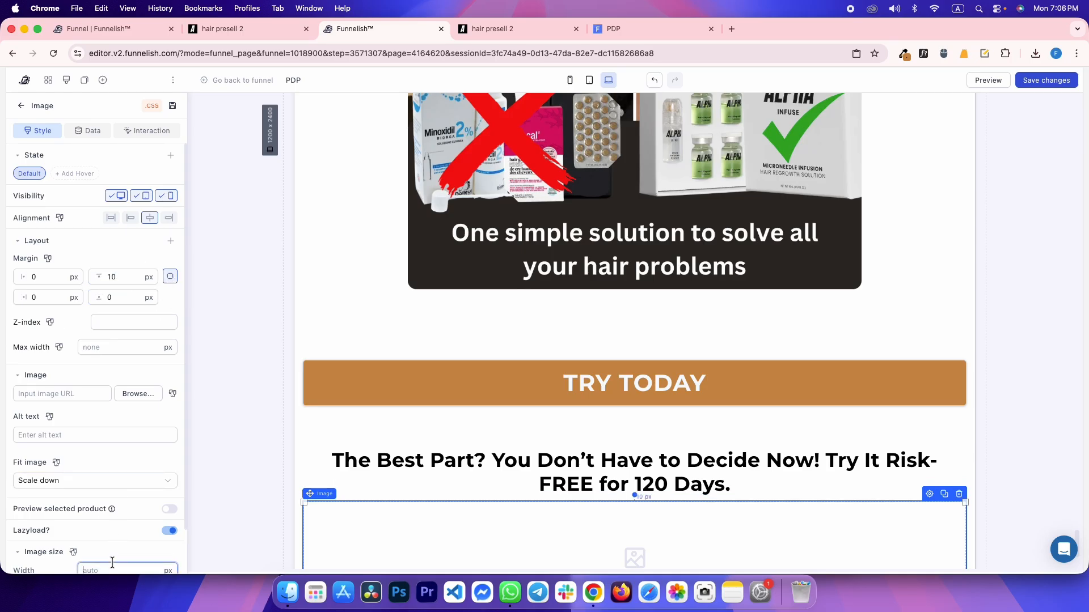
{"action": "left_click", "coordinate": [112, 565]}
{"action": "type", "text": "400"}
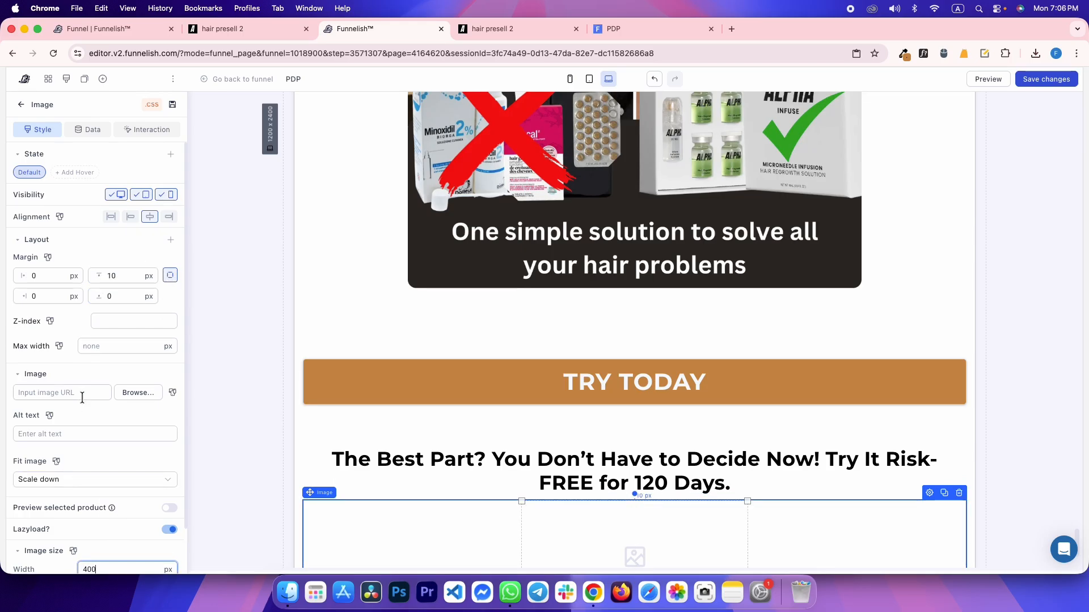
{"action": "scroll", "coordinate": [602, 284], "scroll_direction": "down", "scroll_amount": 5}
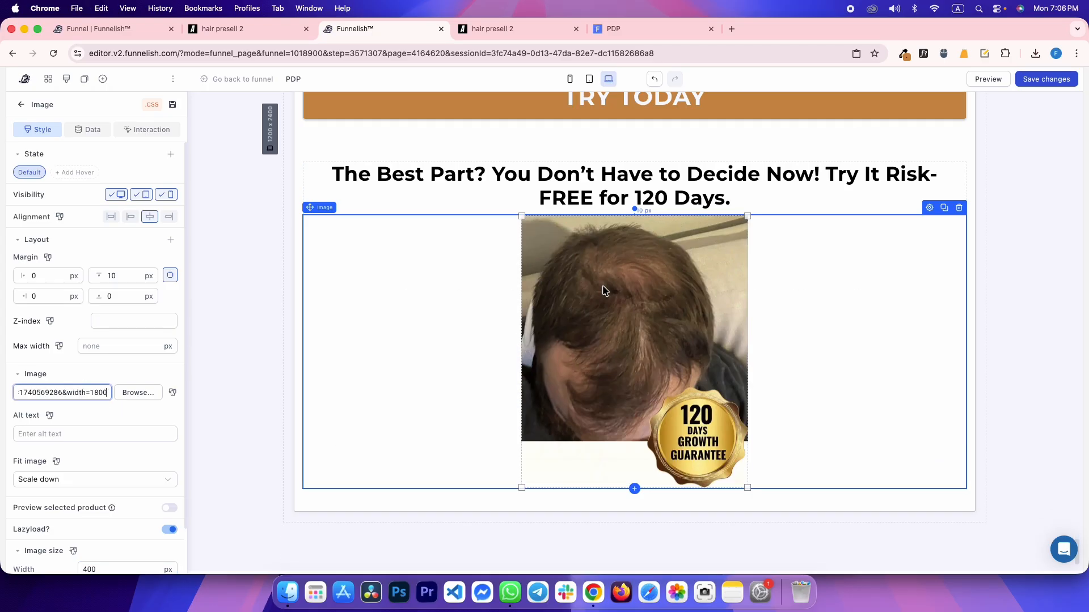
{"action": "key", "text": "super+s"}
{"action": "key", "text": "ctrl+Tab"}
{"action": "scroll", "coordinate": [482, 284], "scroll_direction": "down", "scroll_amount": 5}
{"action": "scroll", "coordinate": [473, 284], "scroll_direction": "up", "scroll_amount": 3}
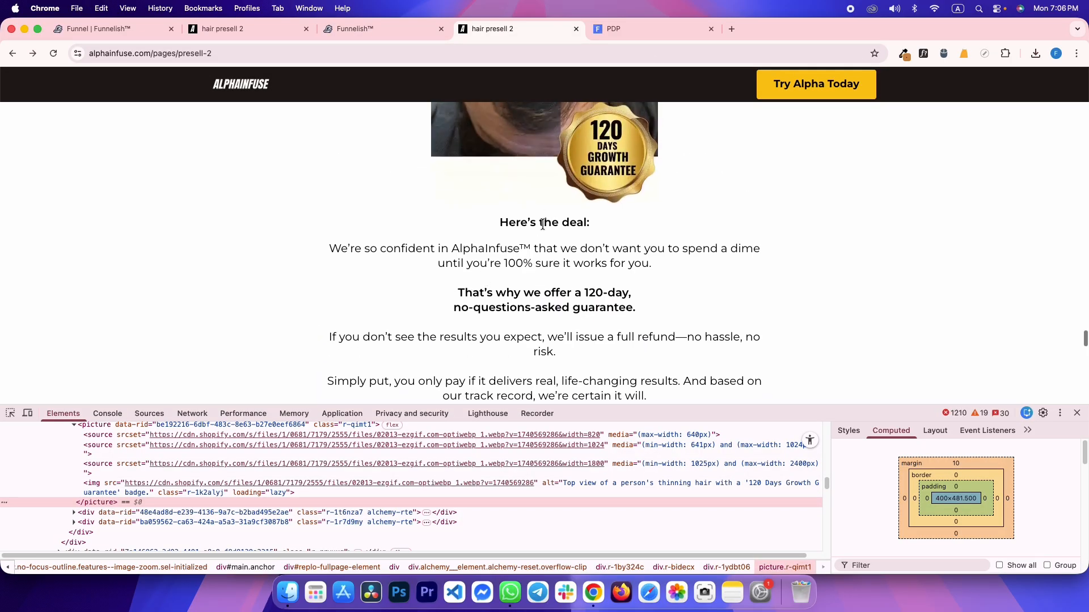
Copy the reference guarantee text and inspect the Here's the deal container's margin
{"action": "left_click_drag", "start_coordinate": [483, 222], "coordinate": [664, 371]}
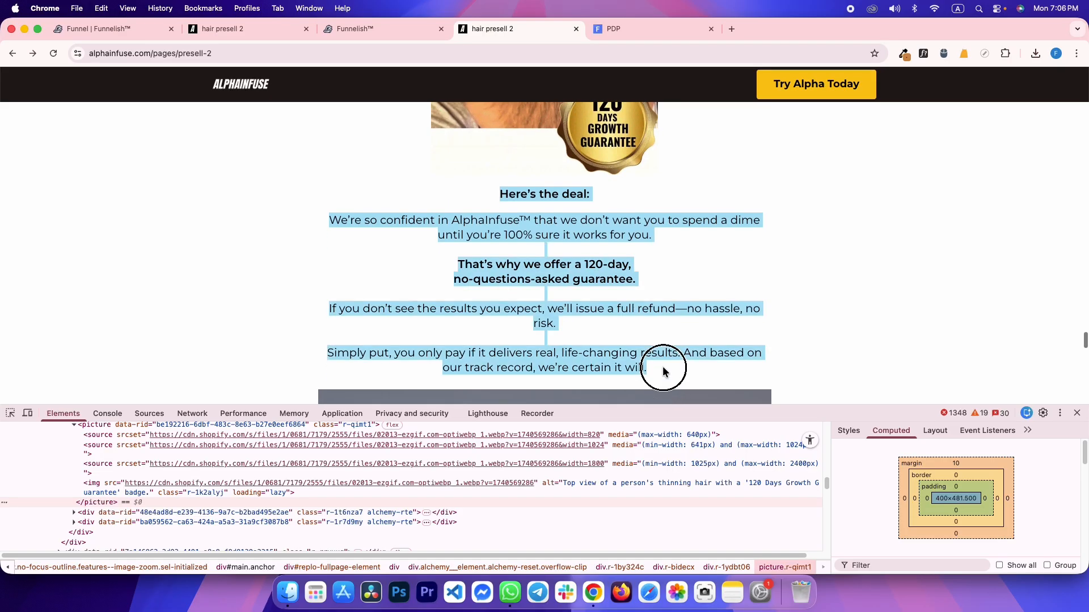
{"action": "left_click", "coordinate": [327, 338]}
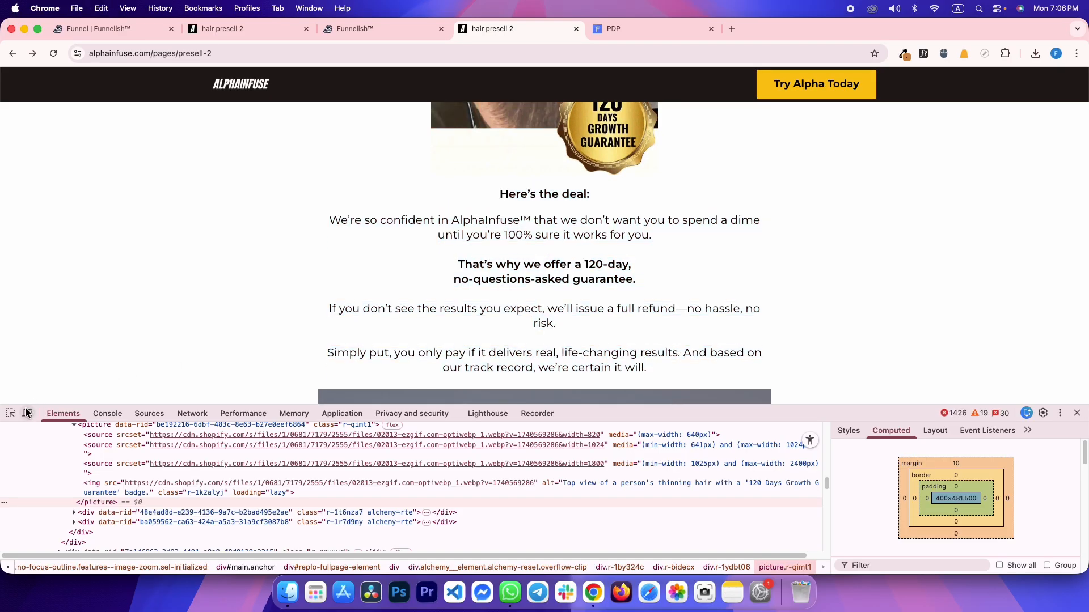
{"action": "left_click", "coordinate": [10, 413]}
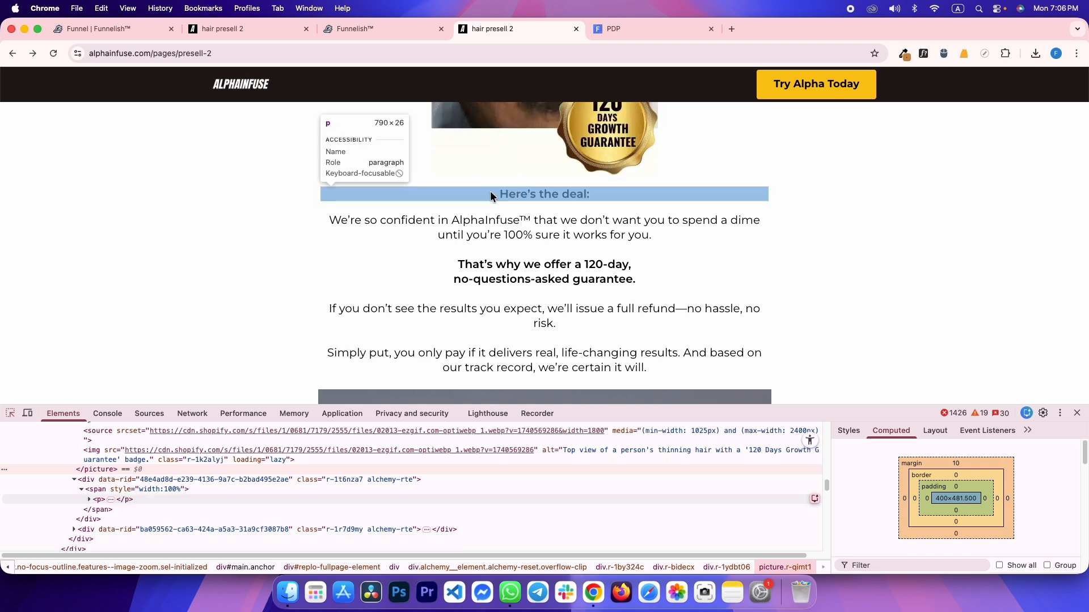
{"action": "left_click", "coordinate": [495, 195]}
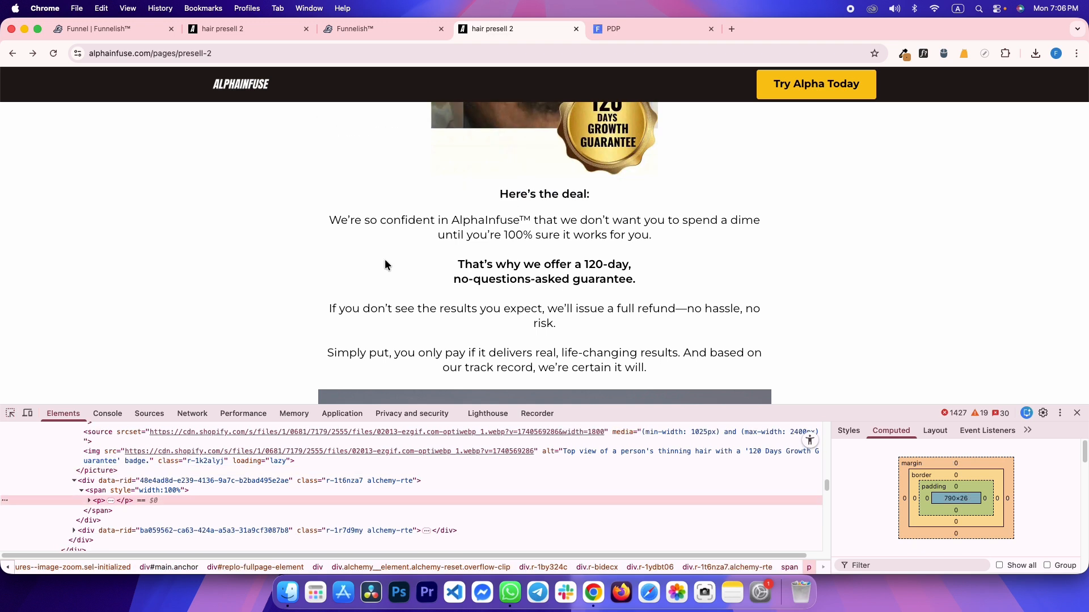
{"action": "left_click", "coordinate": [130, 481]}
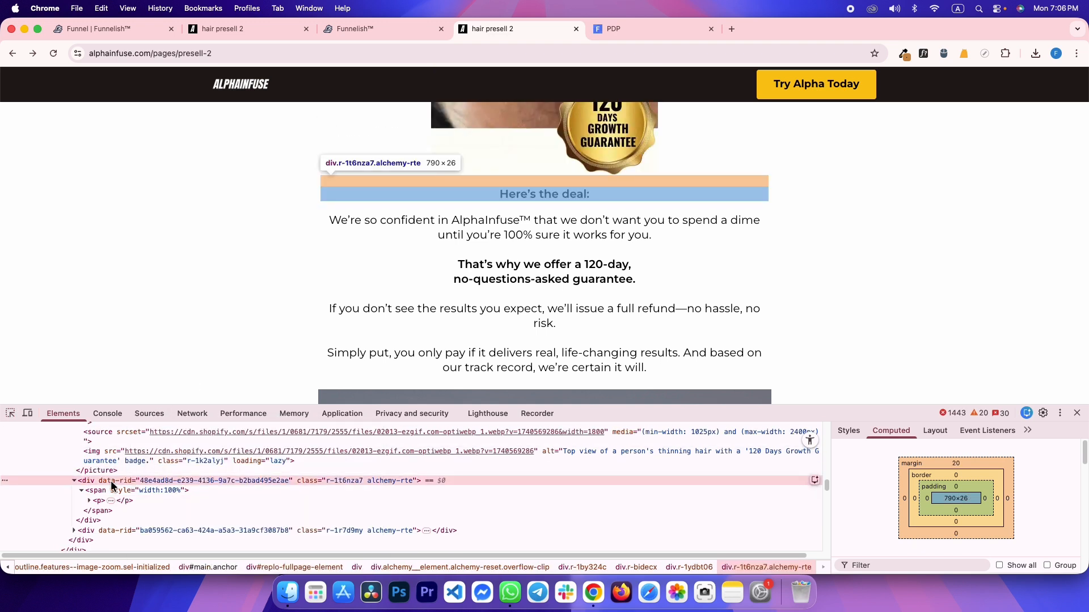
{"action": "key", "text": "ctrl+shift+Tab"}
{"action": "scroll", "coordinate": [678, 378], "scroll_direction": "up", "scroll_amount": 15}
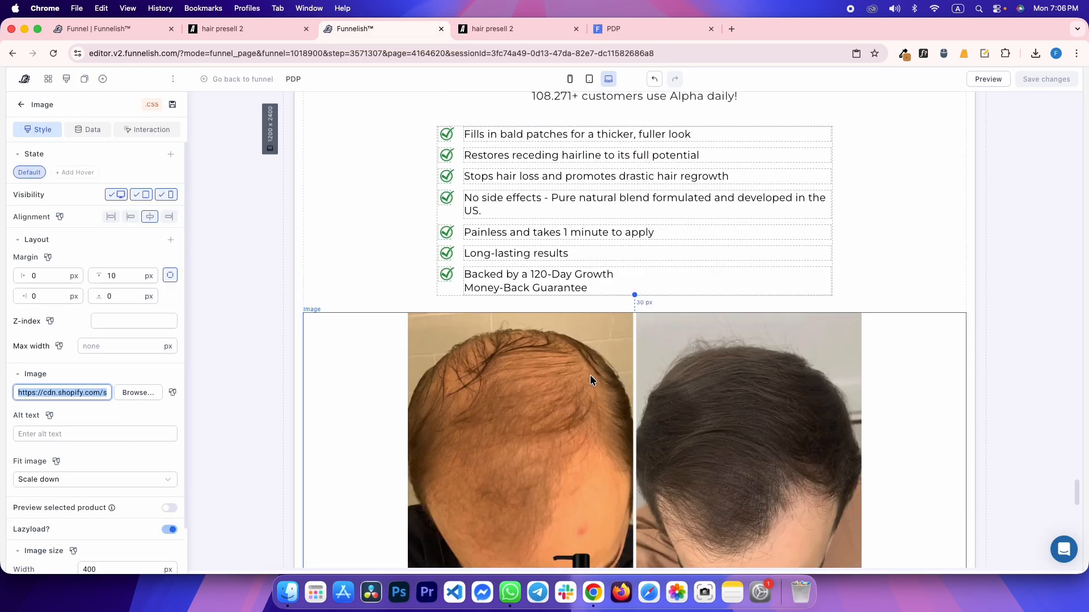
{"action": "scroll", "coordinate": [590, 374], "scroll_direction": "up", "scroll_amount": 15}
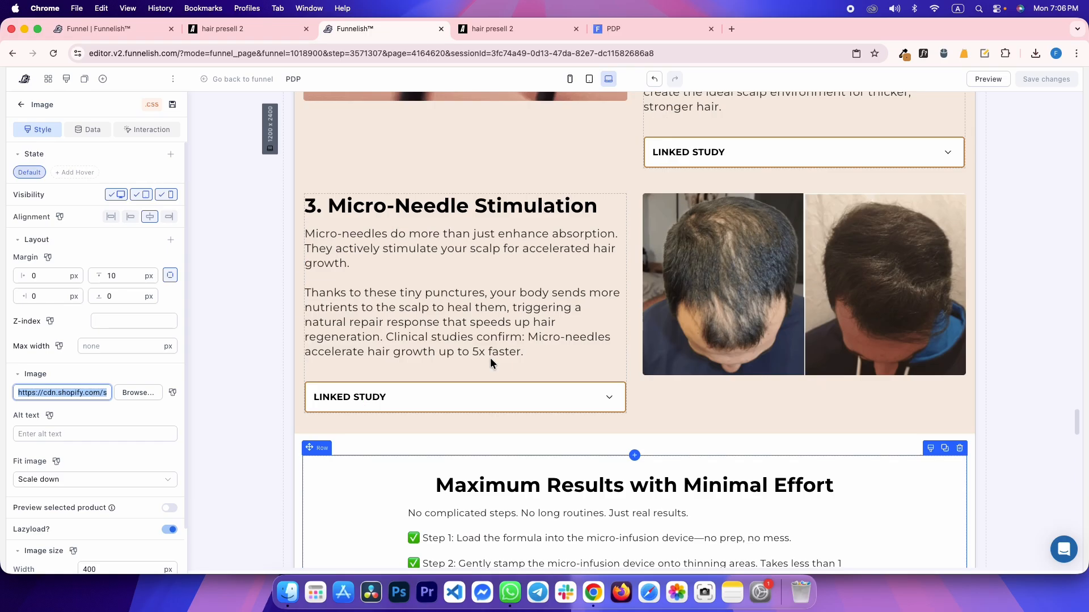
Duplicate the Micro-Needle Stimulation paragraph and move the copy below the 120-day guarantee image
{"action": "left_click", "coordinate": [397, 302]}
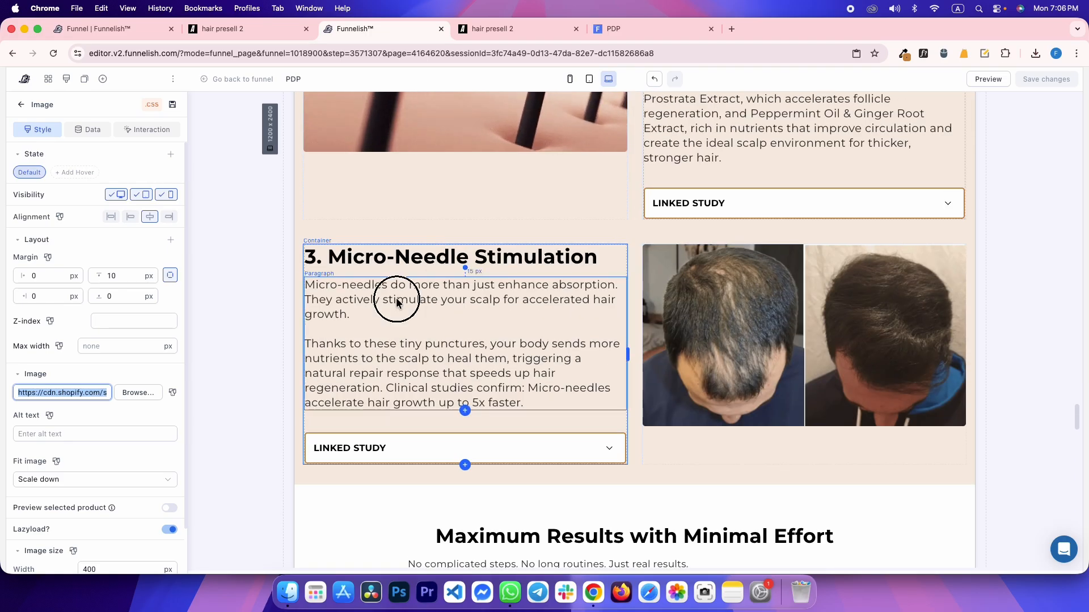
{"action": "left_click", "coordinate": [606, 270]}
{"action": "left_click_drag", "start_coordinate": [426, 469], "coordinate": [614, 427]}
{"action": "scroll", "coordinate": [515, 488], "scroll_direction": "down", "scroll_amount": 20}
{"action": "scroll", "coordinate": [513, 488], "scroll_direction": "up", "scroll_amount": 10}
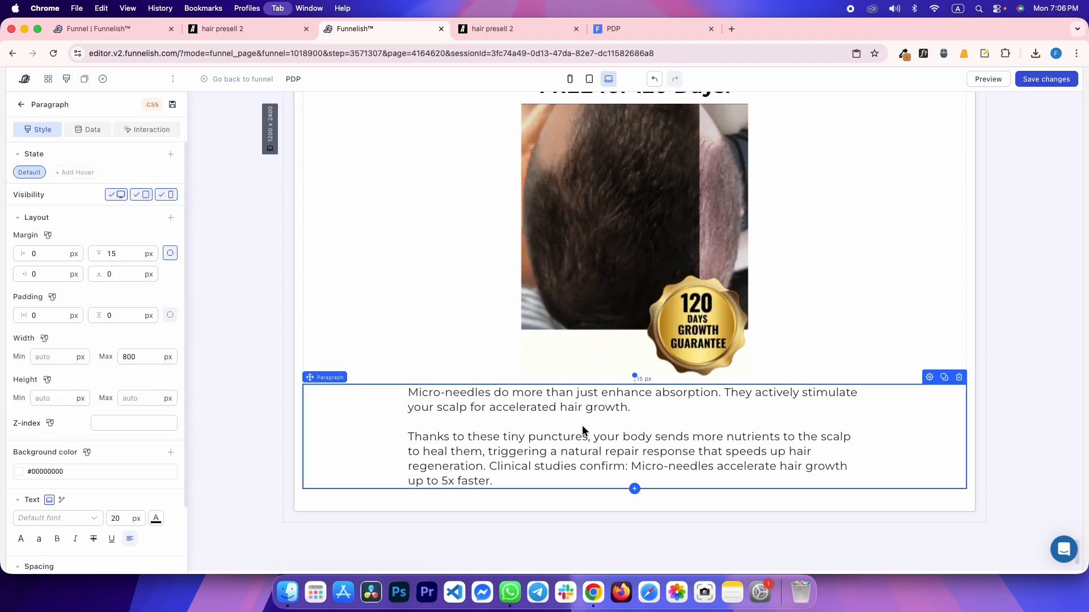
{"action": "key", "text": "ctrl+Tab"}
{"action": "key", "text": "ctrl+shift+Tab"}
Replace the copied paragraph with the reference guarantee text and centre-align it
{"action": "triple_click", "coordinate": [542, 447]}
{"action": "key", "text": "super+a"}
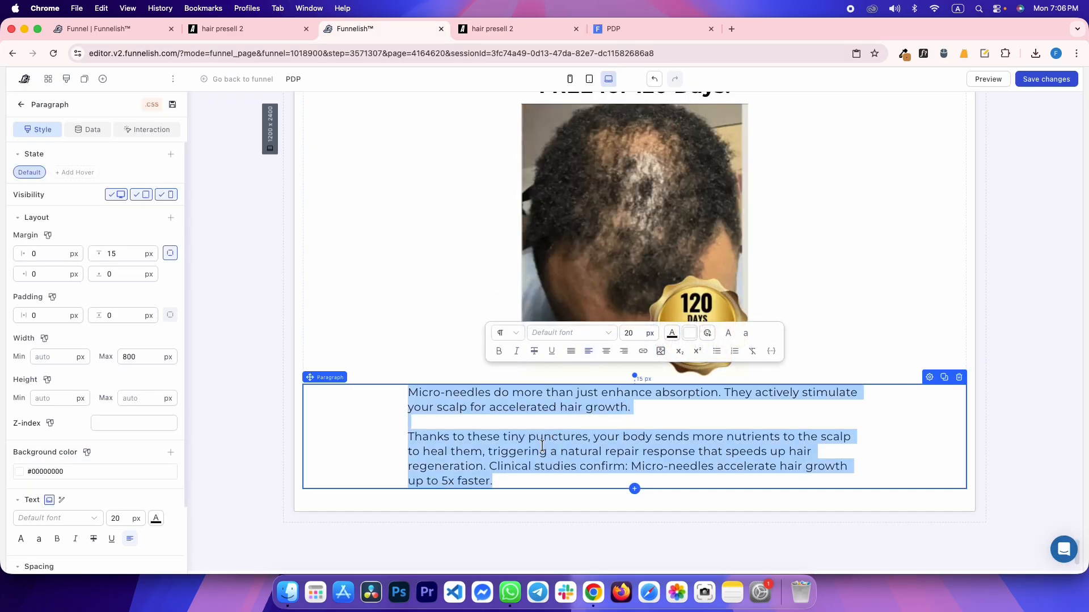
{"action": "type", "text": "Here’s the deal: We’re so confident in AlphaInfuse™ that we don’t want you to spend a dime until you’re 100% sure it works for you. That’s why we offer a 120-day, no-questions-asked guarantee. If you don’t see the results you expect, we’ll issue a full refund—no hassle, no risk. Simply put, you only pay if it delivers real, life-changing results. And based on our track record, we’re certain it will."}
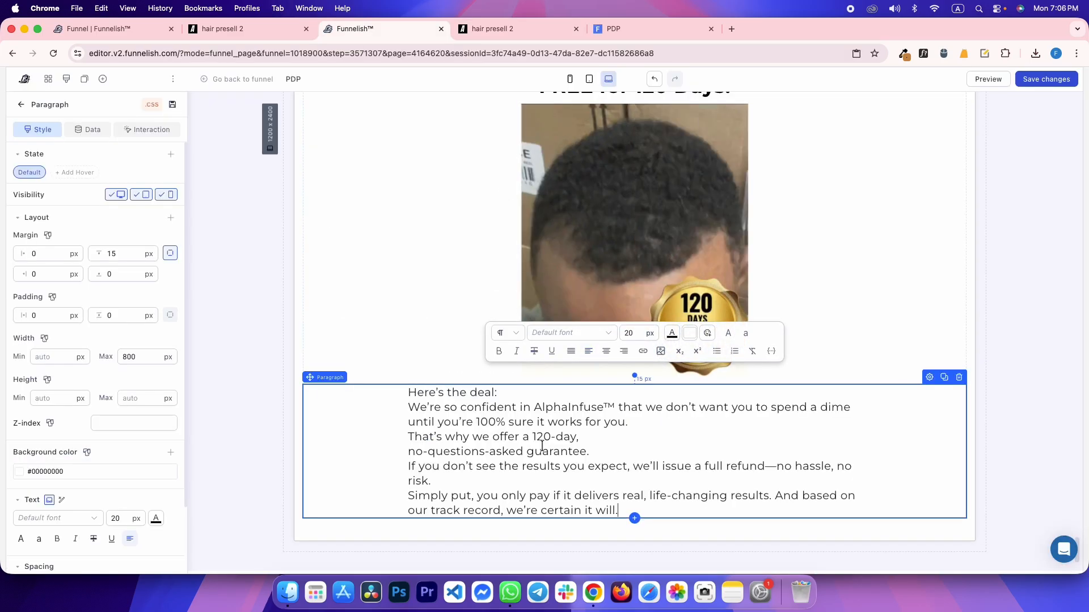
{"action": "left_click", "coordinate": [131, 540]}
{"action": "left_click", "coordinate": [163, 560]}
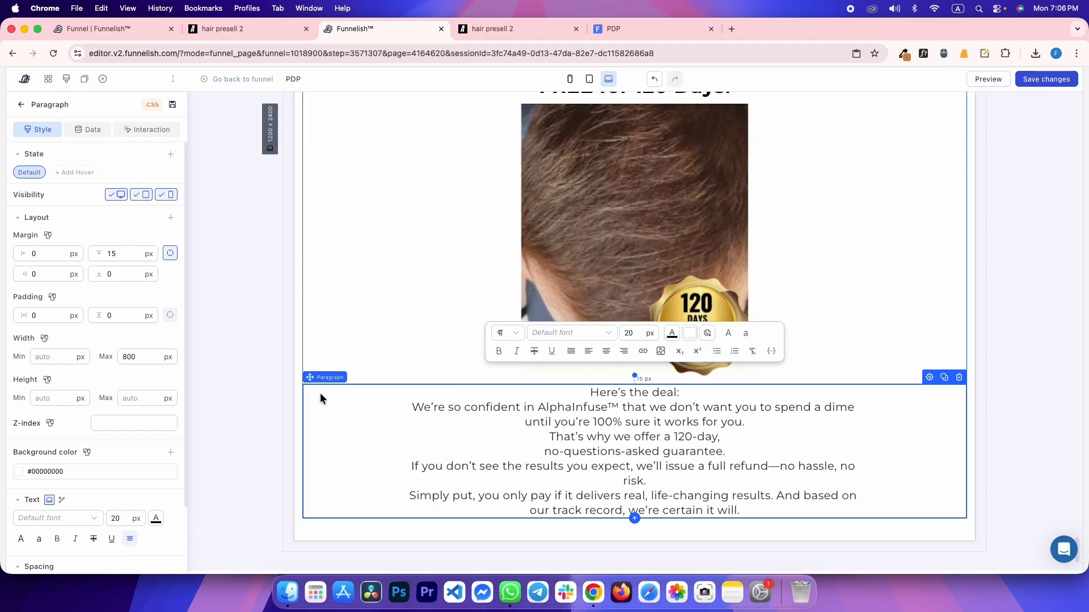
{"action": "key", "text": "ctrl+Tab"}
{"action": "key", "text": "ctrl+shift+Tab"}
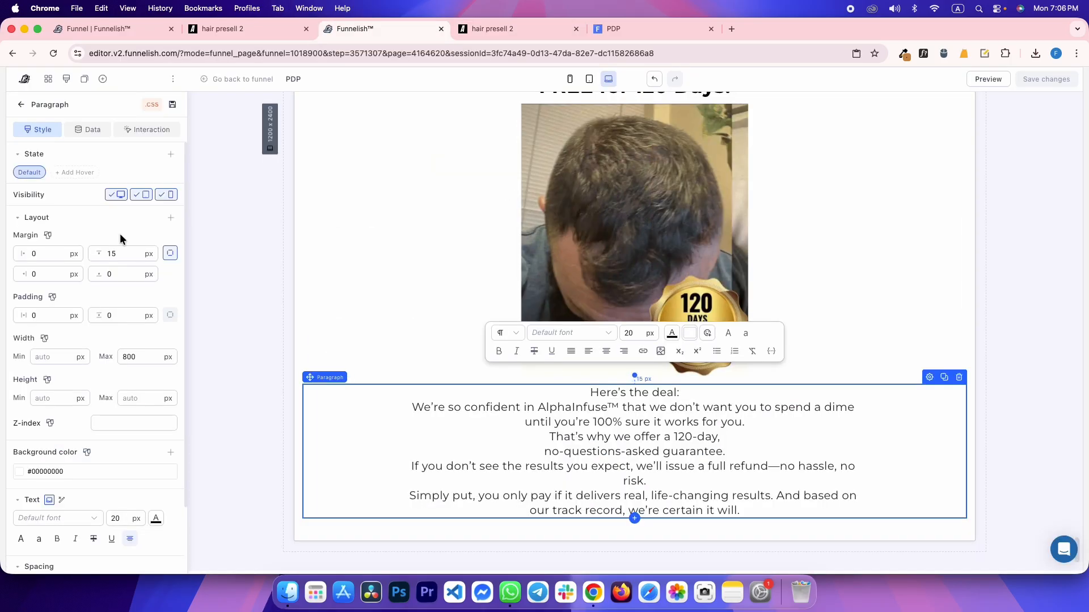
Set the guarantee paragraph's top margin to 20
{"action": "double_click", "coordinate": [115, 253]}
{"action": "type", "text": "20"}
{"action": "key", "text": "ctrl+Tab"}
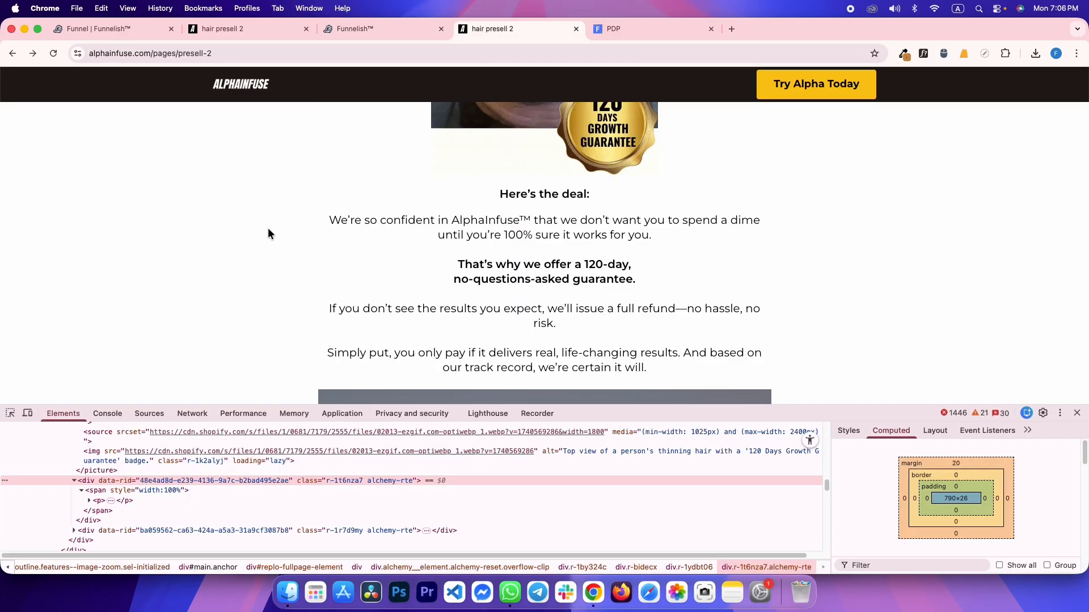
{"action": "key", "text": "ctrl+shift+Tab"}
Insert blank lines after 'Here's the deal:', 'works for you.', 'guarantee.' and 'risk.'
{"action": "left_click", "coordinate": [683, 395]}
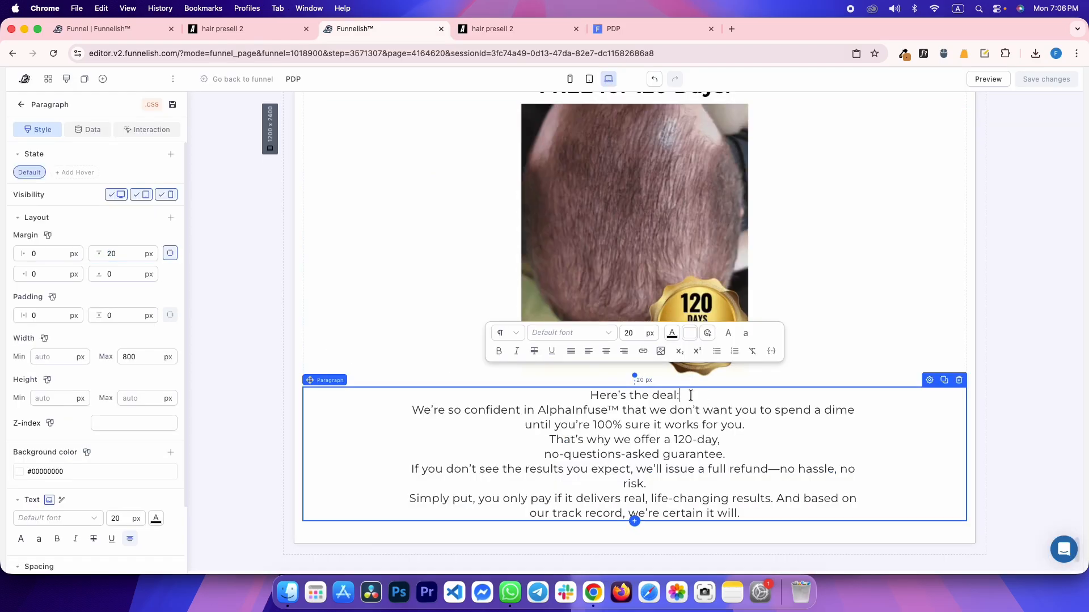
{"action": "key", "text": "Return"}
{"action": "left_click", "coordinate": [747, 439]}
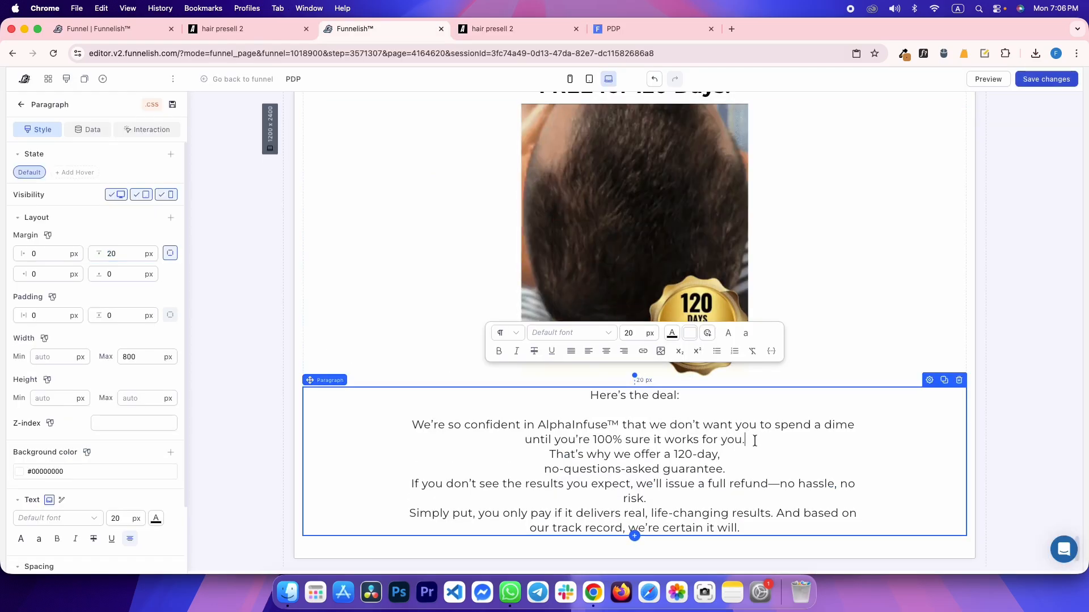
{"action": "key", "text": "Return"}
{"action": "key", "text": "ctrl+Tab"}
{"action": "key", "text": "ctrl+shift+Tab"}
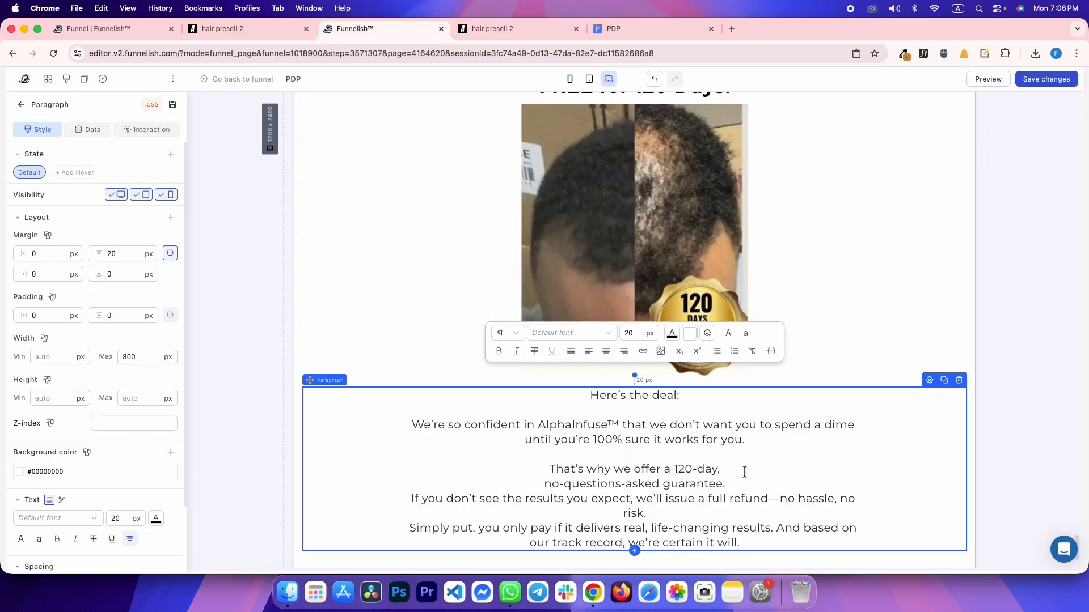
{"action": "left_click", "coordinate": [730, 485]}
{"action": "key", "text": "Return"}
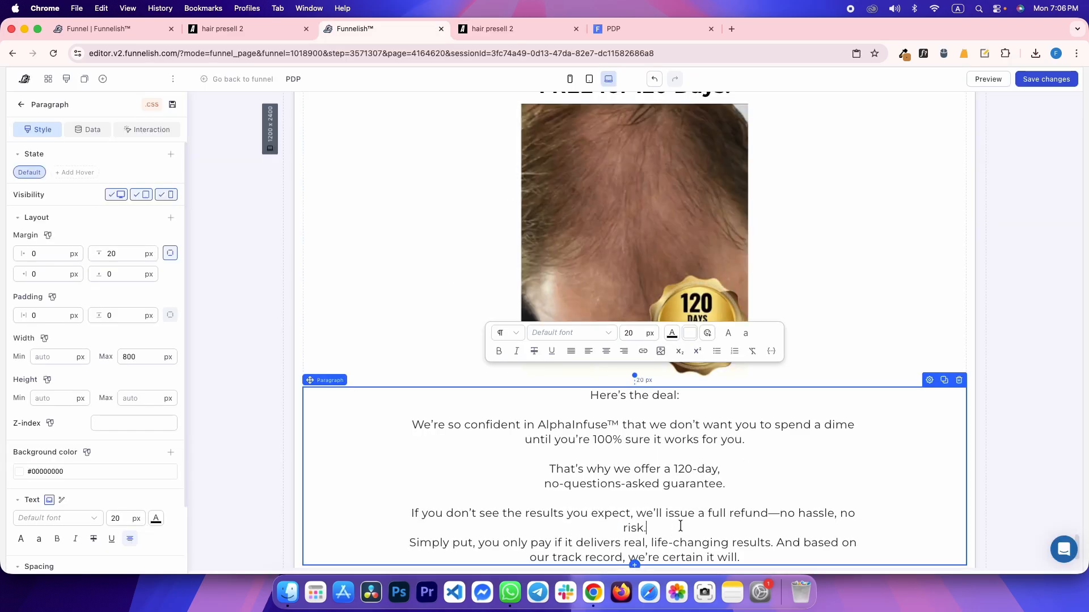
{"action": "key", "text": "Return"}
{"action": "key", "text": "ctrl+Tab"}
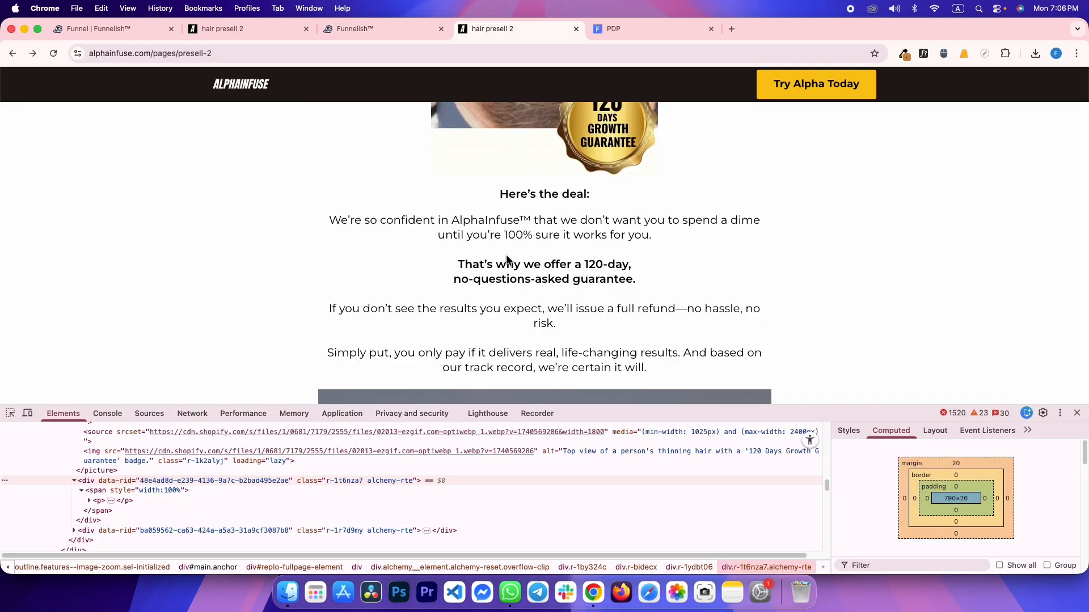
{"action": "key", "text": "ctrl+Tab"}
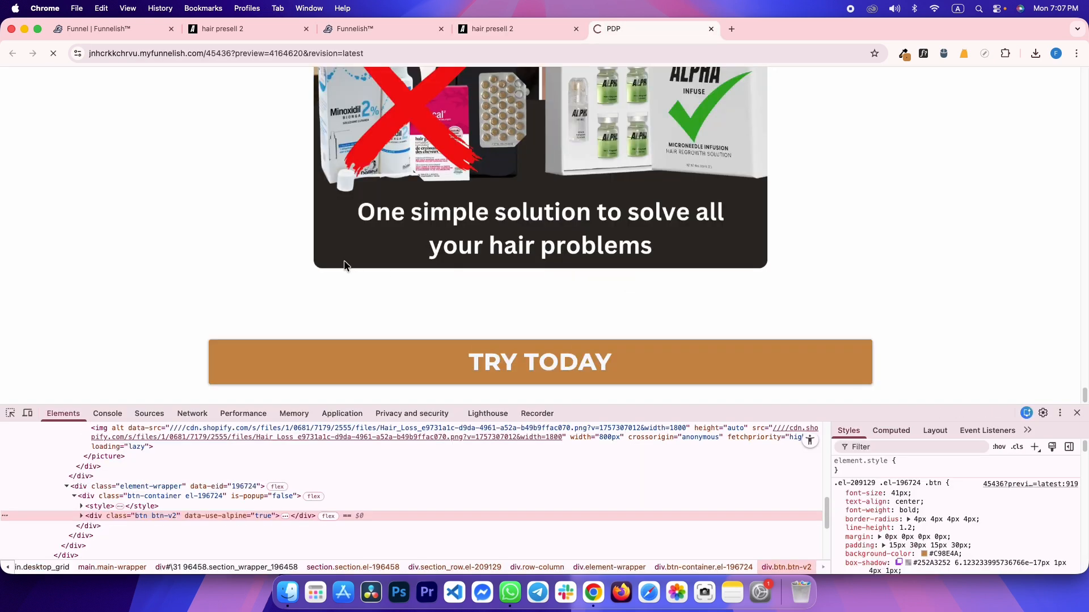
On the reference page, inspect the product image's picture element to get its photo address
{"action": "scroll", "coordinate": [355, 260], "scroll_direction": "down", "scroll_amount": 15}
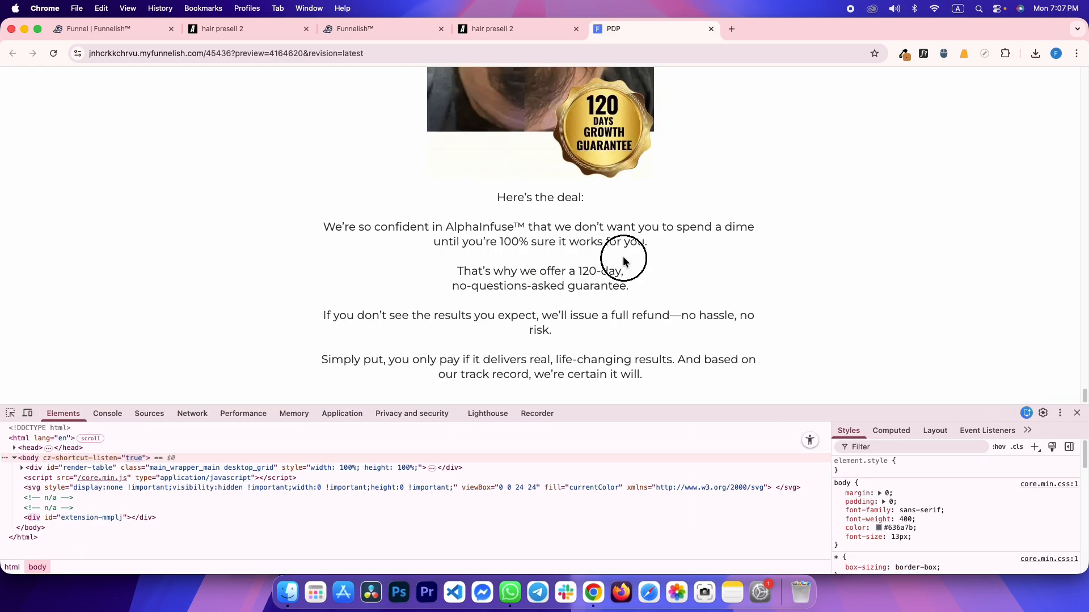
{"action": "key", "text": "ctrl+shift+Tab"}
{"action": "scroll", "coordinate": [583, 258], "scroll_direction": "down", "scroll_amount": 5}
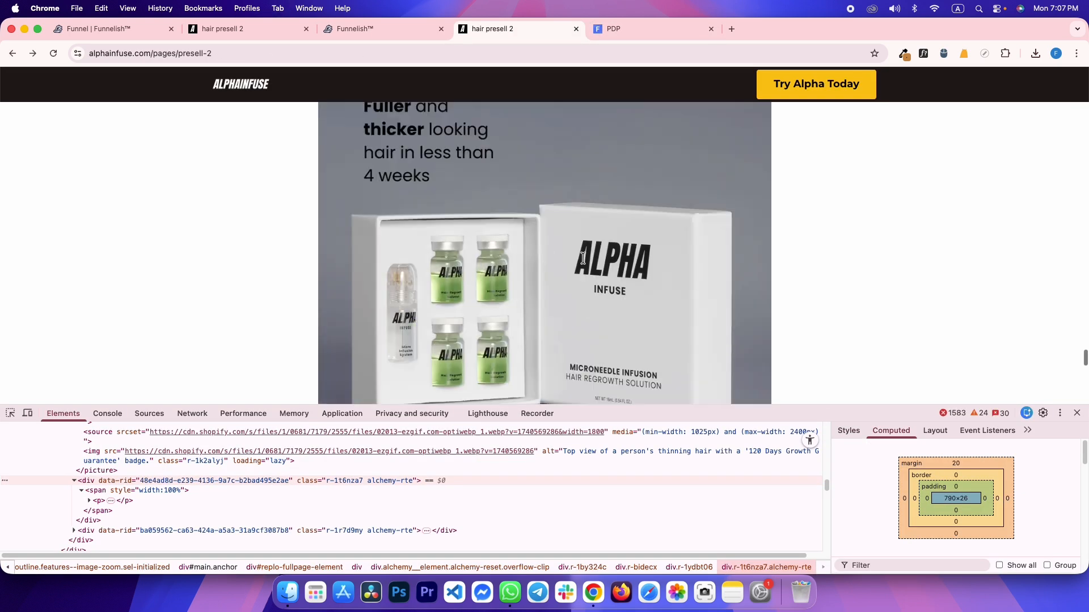
{"action": "scroll", "coordinate": [583, 258], "scroll_direction": "up", "scroll_amount": 5}
{"action": "scroll", "coordinate": [583, 258], "scroll_direction": "down", "scroll_amount": 1}
{"action": "key", "text": "ctrl+shift+Tab"}
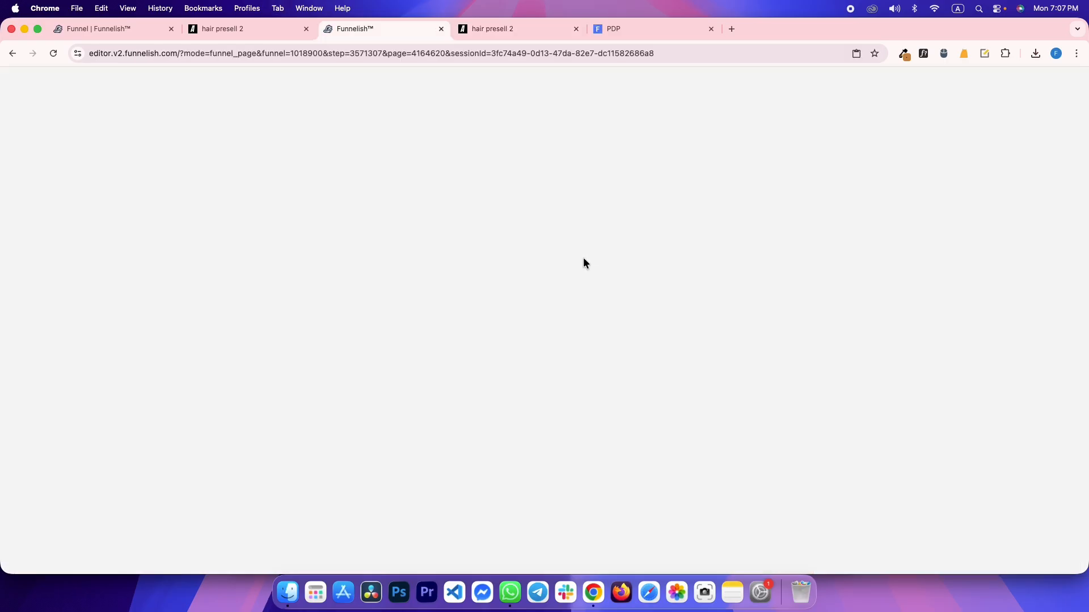
{"action": "key", "text": "ctrl+Tab"}
{"action": "right_click", "coordinate": [536, 256]}
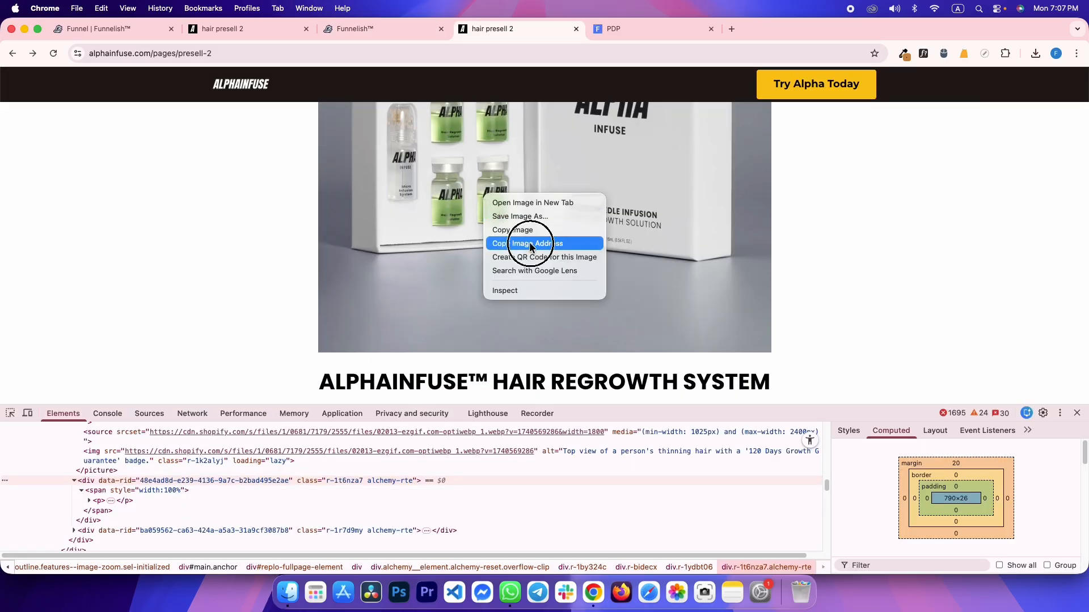
{"action": "right_click", "coordinate": [482, 214]}
{"action": "left_click", "coordinate": [499, 310]}
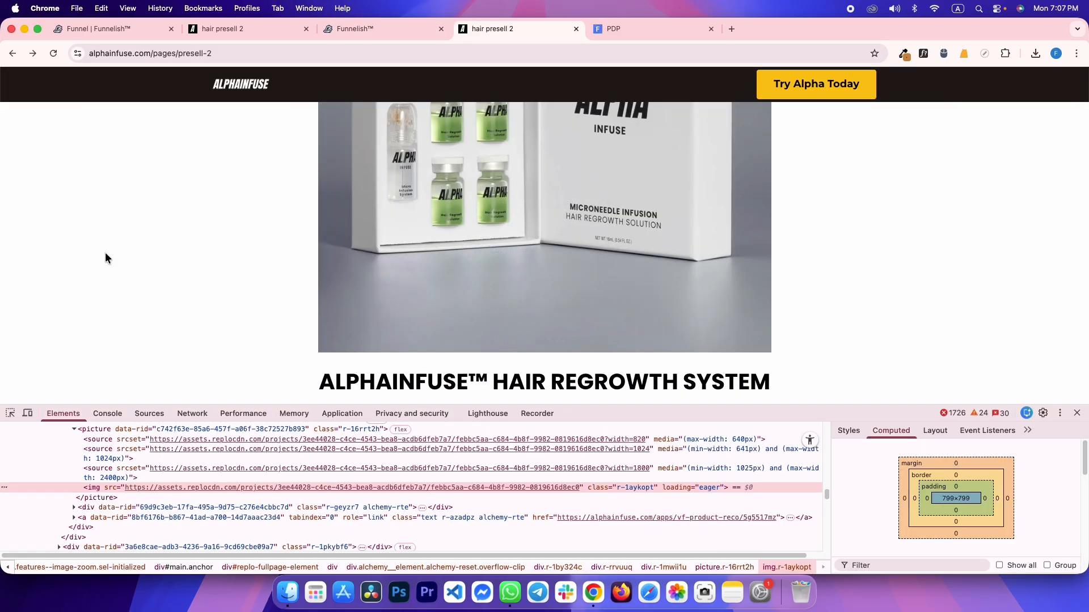
{"action": "left_click", "coordinate": [73, 498]}
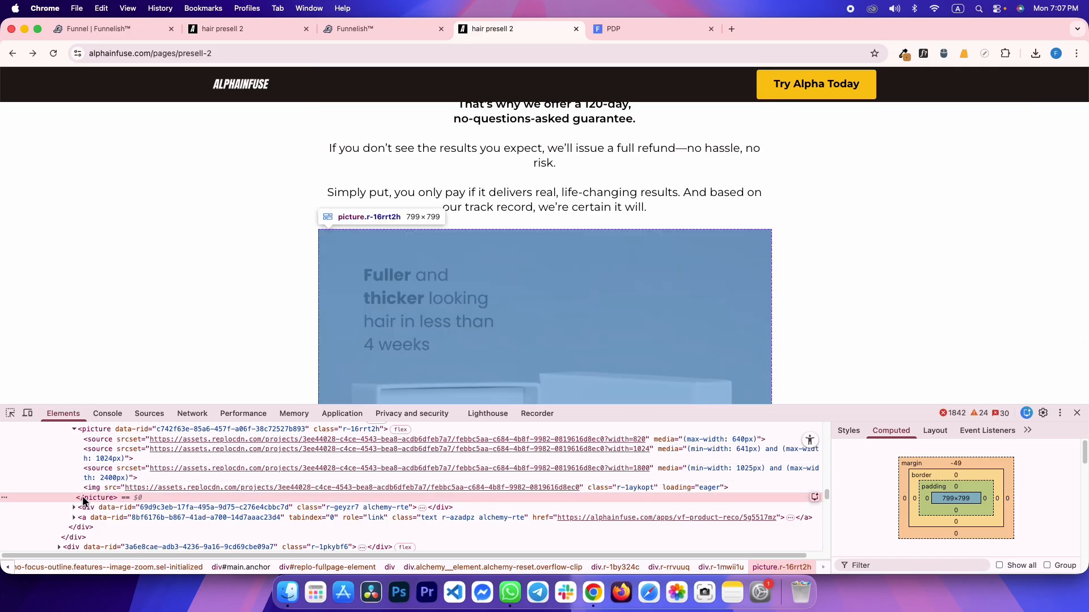
Add an Image element below the guarantee paragraph and paste the product photo URL as its source
{"action": "key", "text": "ctrl+shift+Tab"}
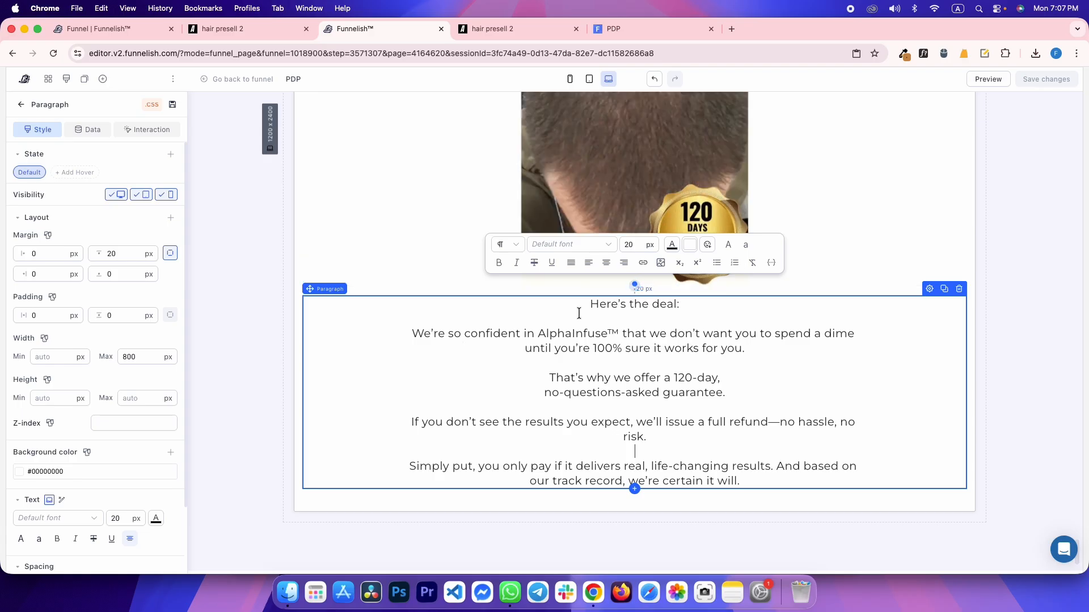
{"action": "left_click", "coordinate": [635, 489]}
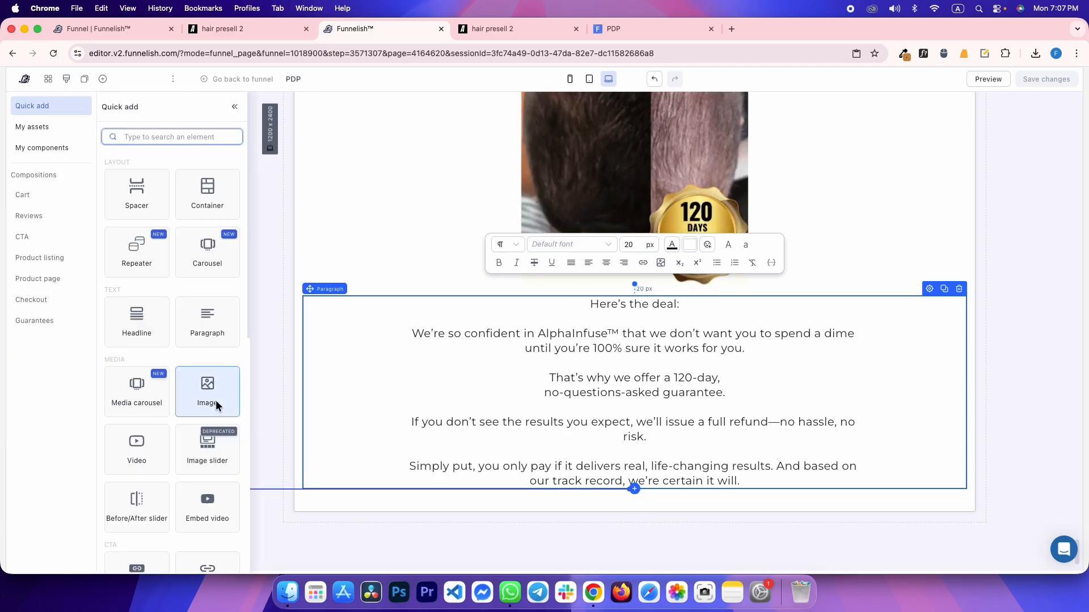
{"action": "left_click", "coordinate": [214, 397]}
{"action": "key", "text": "super+v"}
Set the product image width to 800 and check the reference section's spacing
{"action": "left_click", "coordinate": [116, 550]}
{"action": "type", "text": "800"}
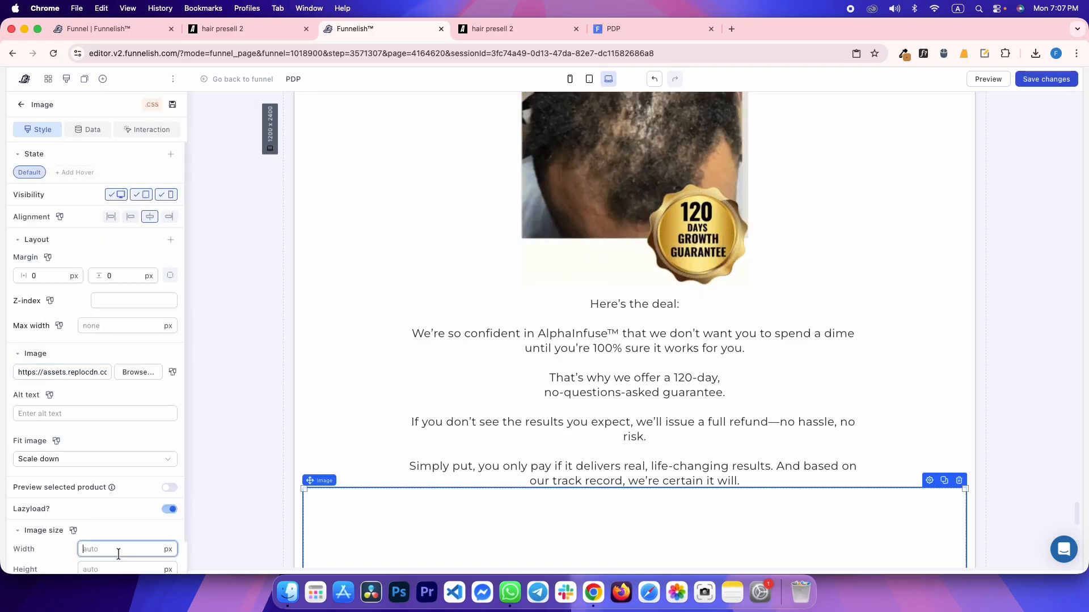
{"action": "scroll", "coordinate": [583, 376], "scroll_direction": "down", "scroll_amount": 8}
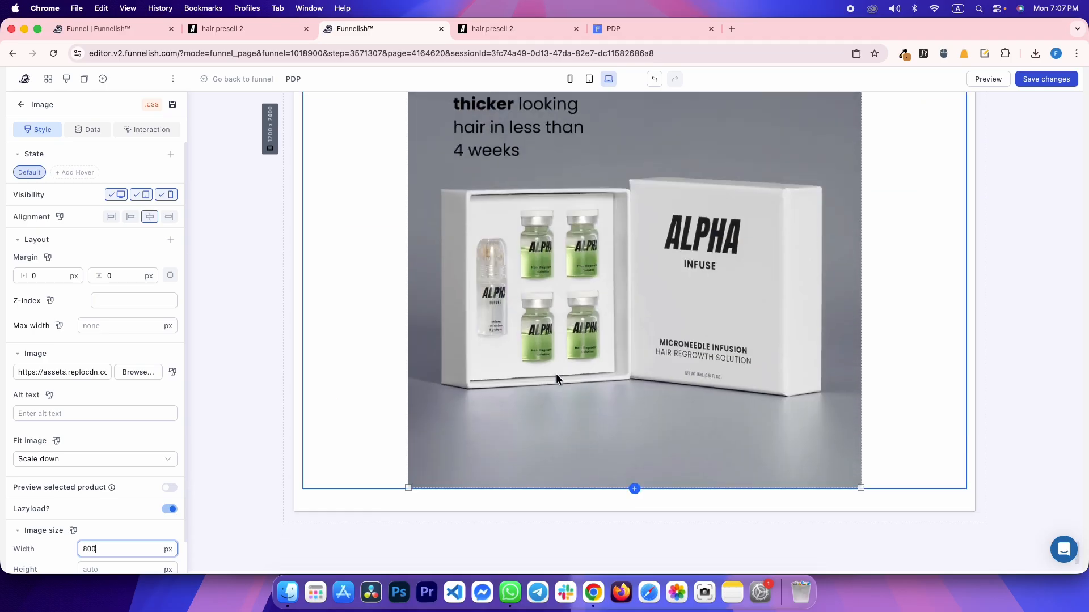
{"action": "key", "text": "ctrl+Tab"}
{"action": "scroll", "coordinate": [79, 326], "scroll_direction": "up", "scroll_amount": 2}
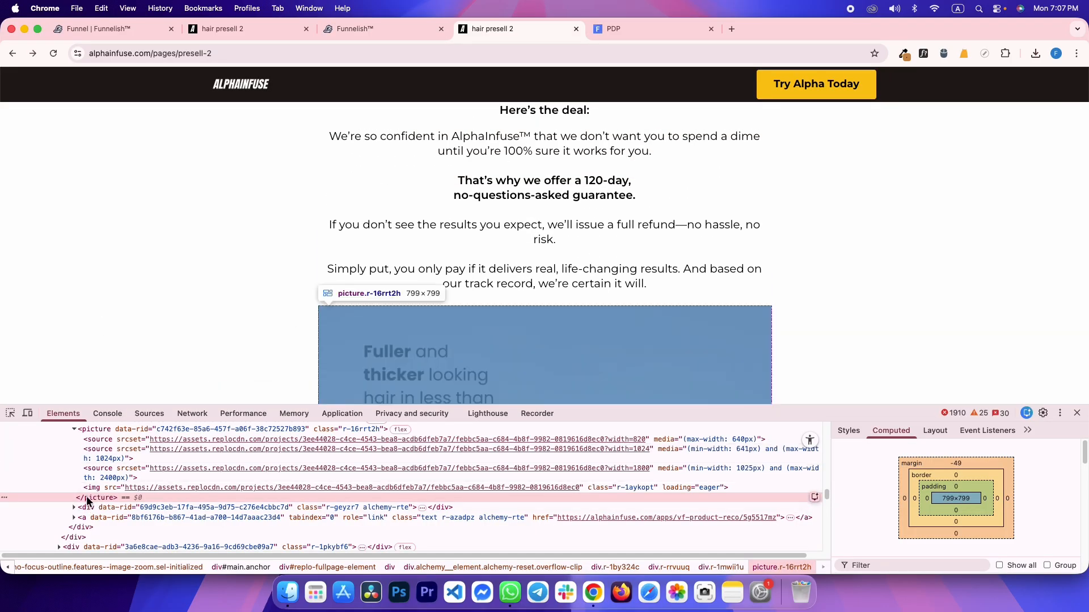
{"action": "left_click", "coordinate": [11, 414]}
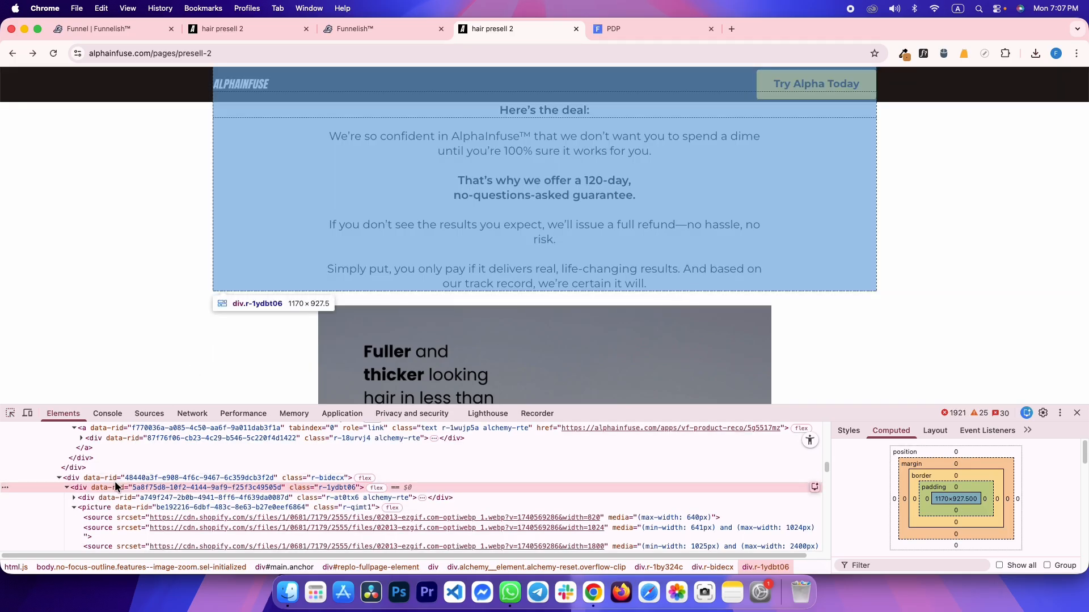
{"action": "left_click", "coordinate": [114, 477]}
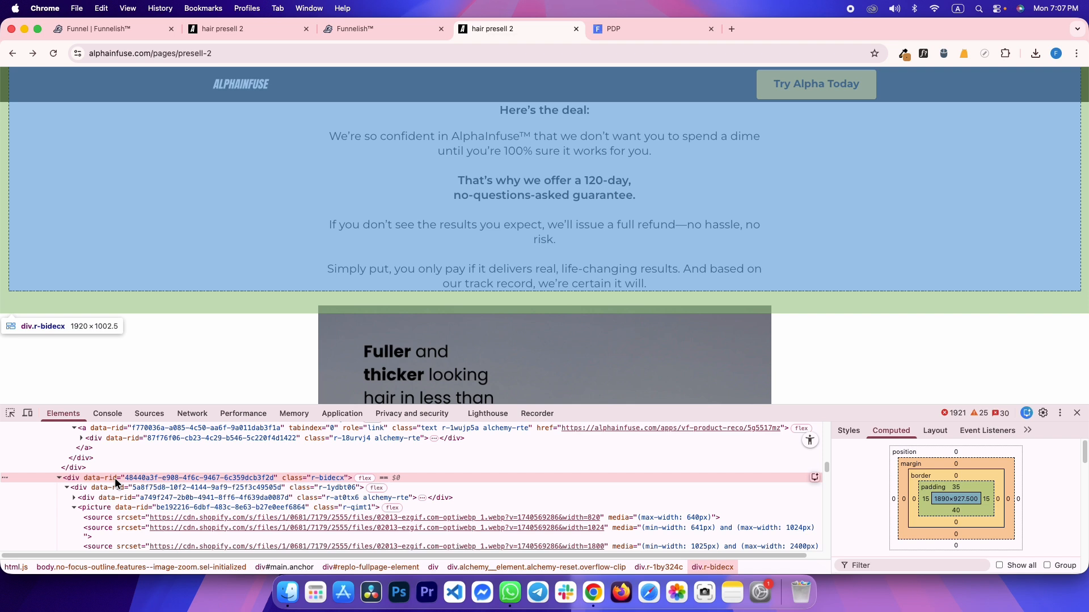
Give the image a 30 px top margin and compare the preview with the reference page
{"action": "key", "text": "ctrl+shift+Tab"}
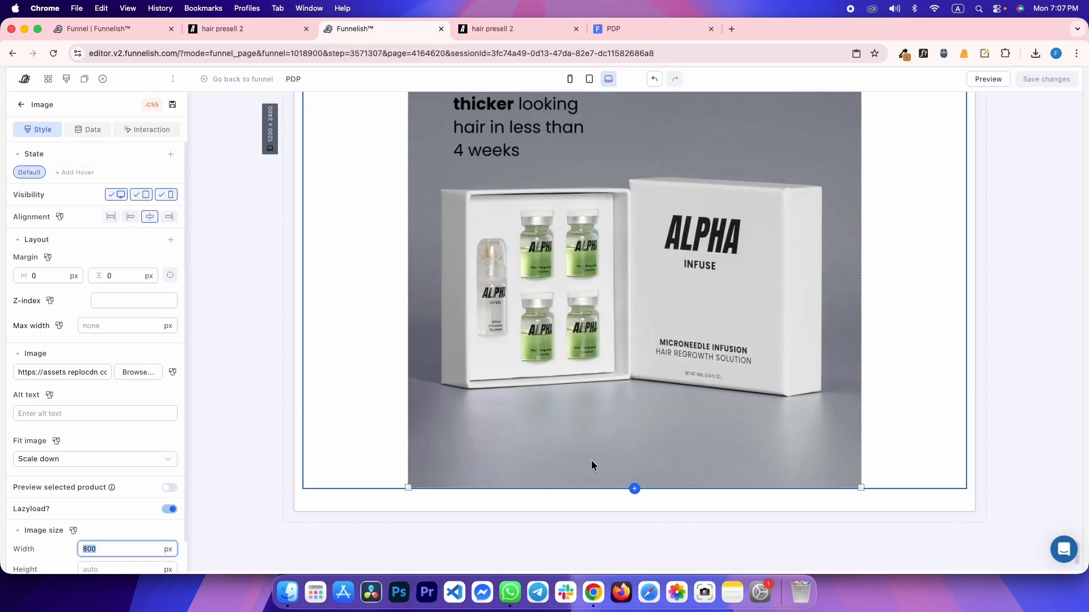
{"action": "scroll", "coordinate": [536, 386], "scroll_direction": "up", "scroll_amount": 4}
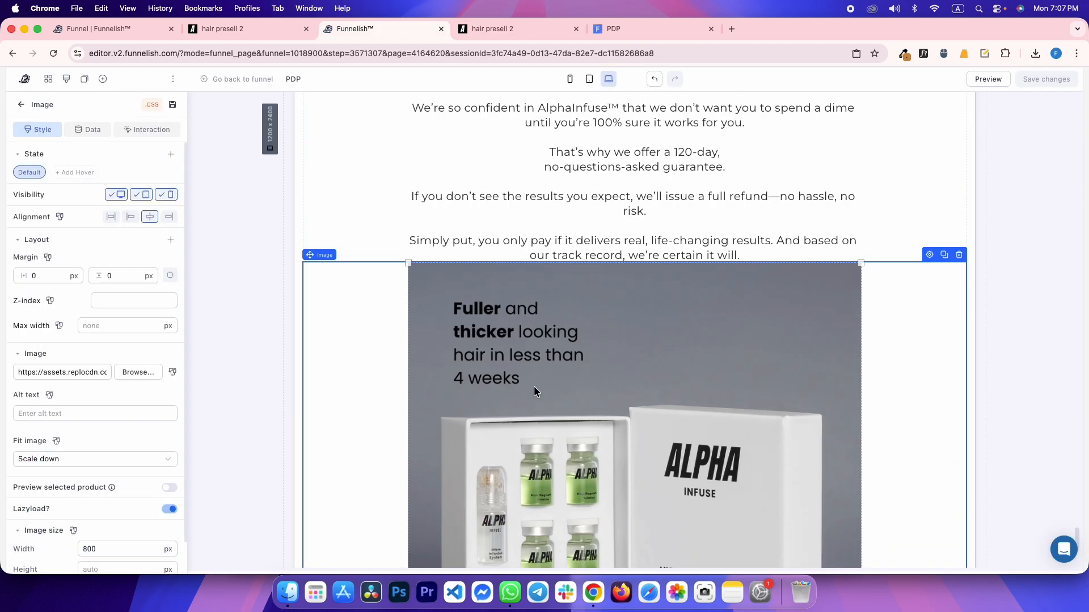
{"action": "left_click", "coordinate": [169, 276]}
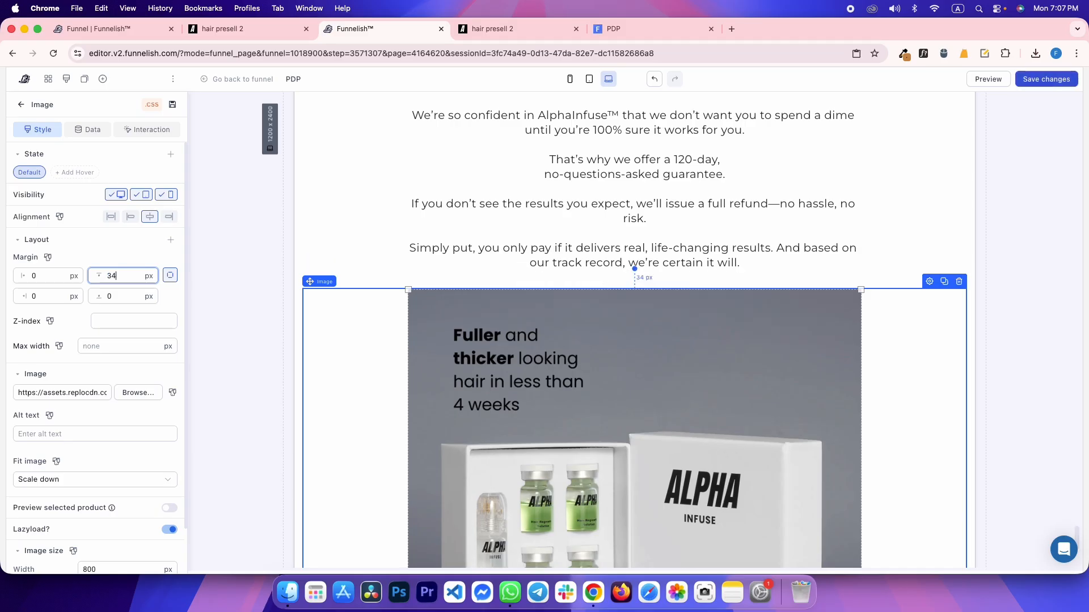
{"action": "key", "text": "BackSpace"}
{"action": "type", "text": "0"}
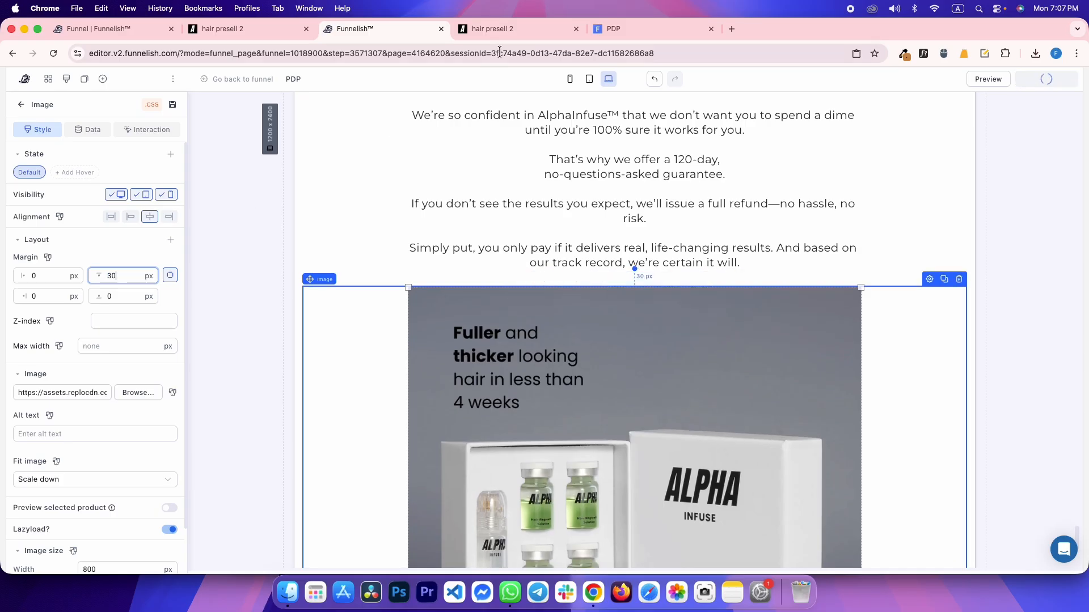
{"action": "left_click", "coordinate": [617, 28]}
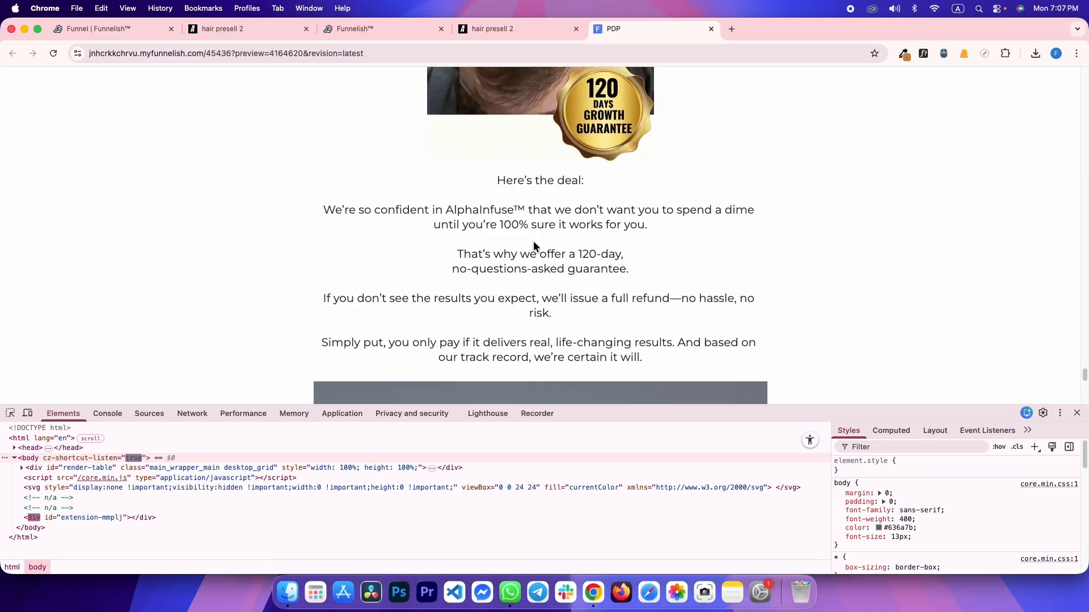
{"action": "key", "text": "ctrl+shift+Tab"}
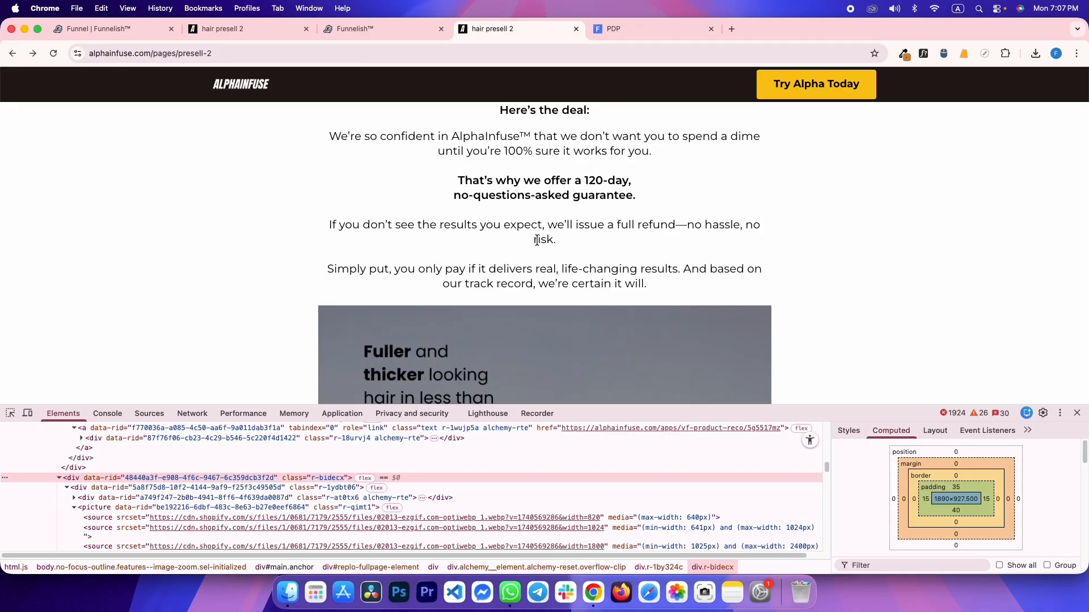
{"action": "key", "text": "ctrl+Tab"}
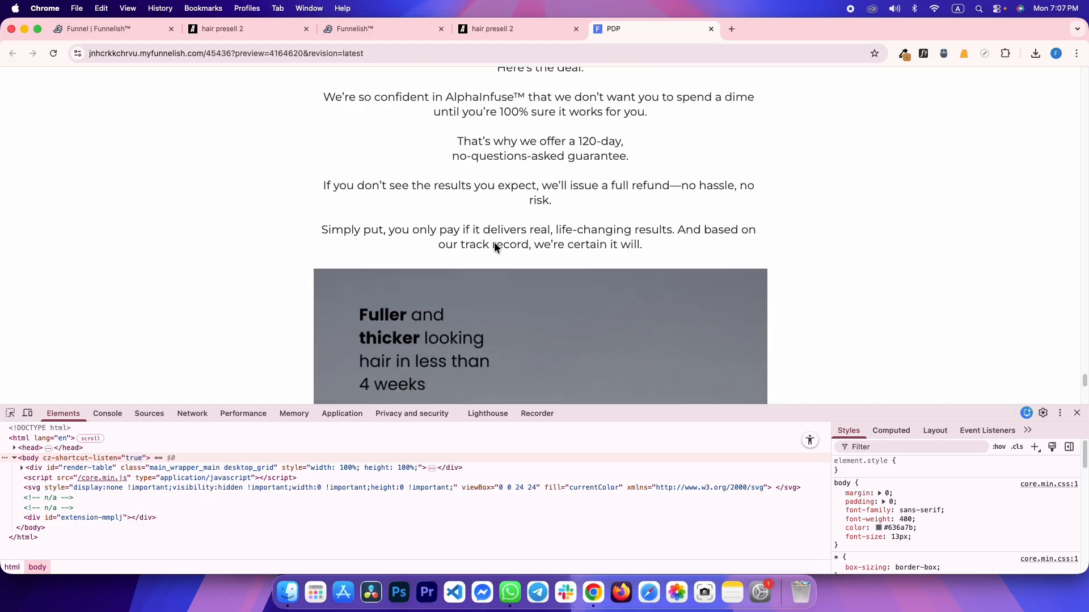
{"action": "key", "text": "ctrl+shift+Tab"}
Copy the ALPHAINFUSE™ HAIR REGROWTH SYSTEM headline and inspect its 39px Poppins #000000 styling
{"action": "scroll", "coordinate": [499, 244], "scroll_direction": "down", "scroll_amount": 10}
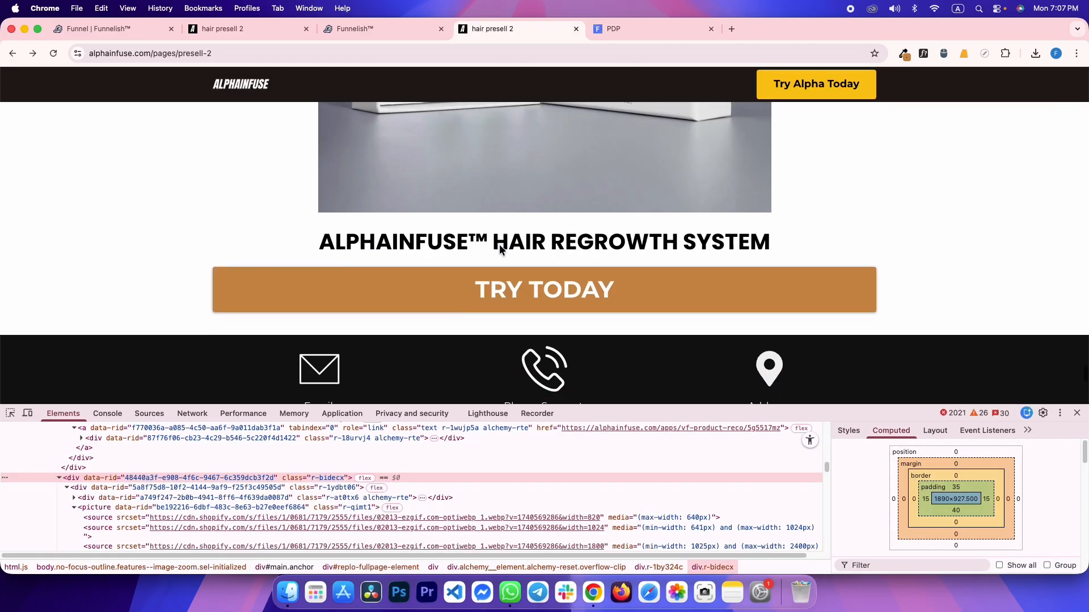
{"action": "left_click_drag", "start_coordinate": [319, 235], "coordinate": [697, 236]}
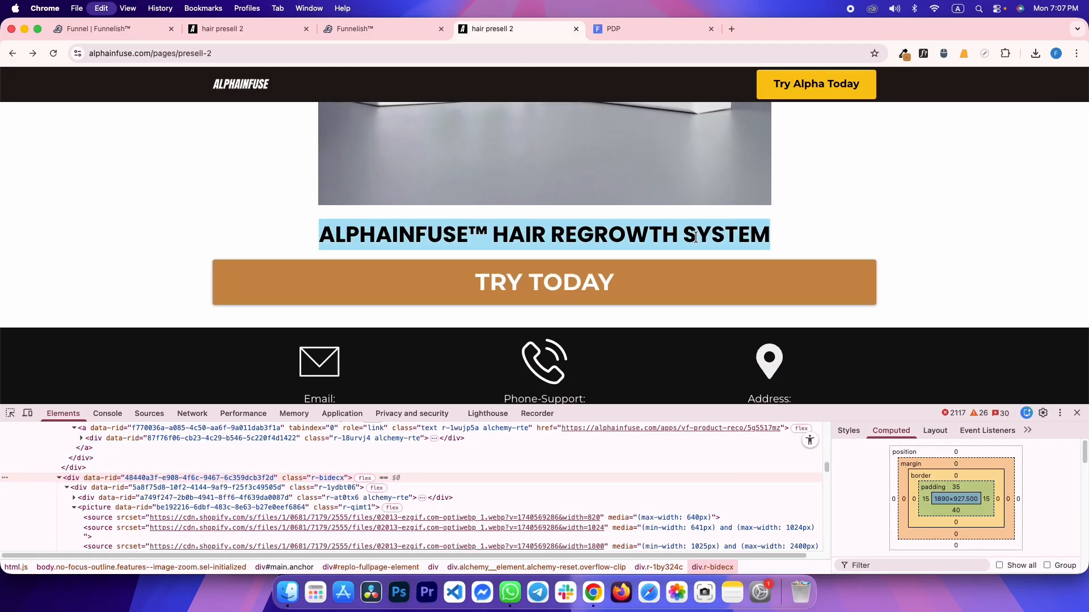
{"action": "left_click", "coordinate": [569, 239]}
{"action": "left_click", "coordinate": [13, 413]}
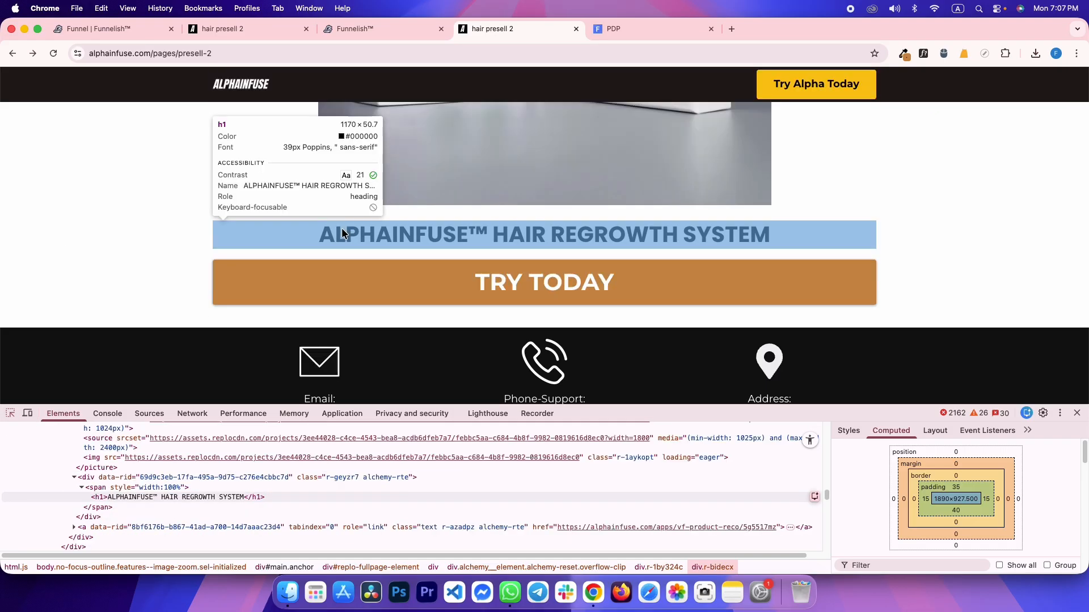
{"action": "left_click", "coordinate": [341, 233]}
{"action": "key", "text": "ctrl+shift+Tab"}
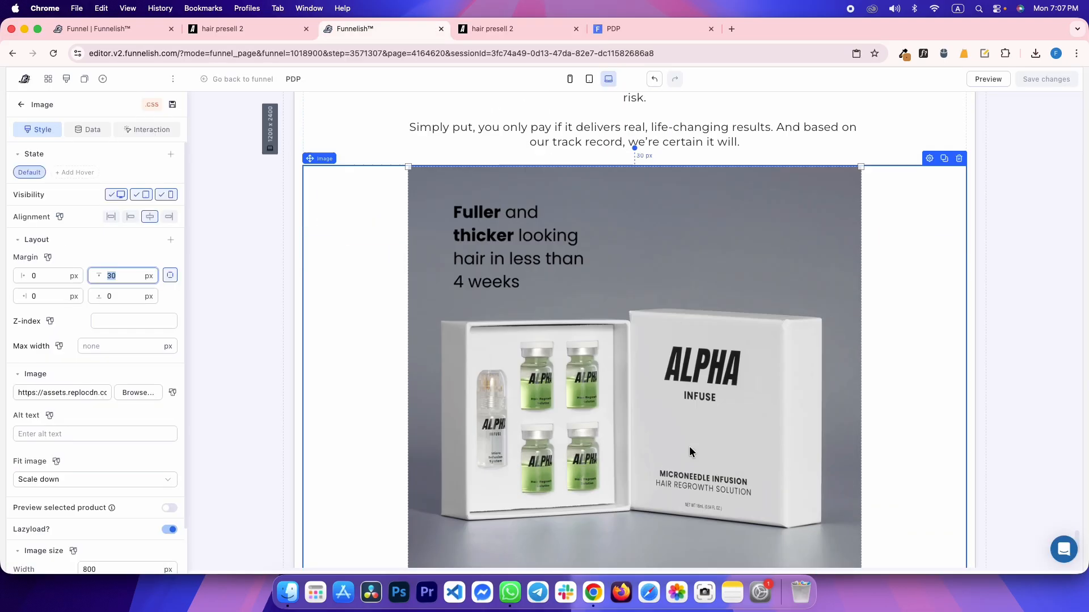
{"action": "scroll", "coordinate": [669, 457], "scroll_direction": "down", "scroll_amount": 3}
Add a bold paragraph below the image with 0 padding, size 39, containing the pasted headline
{"action": "left_click", "coordinate": [633, 489]}
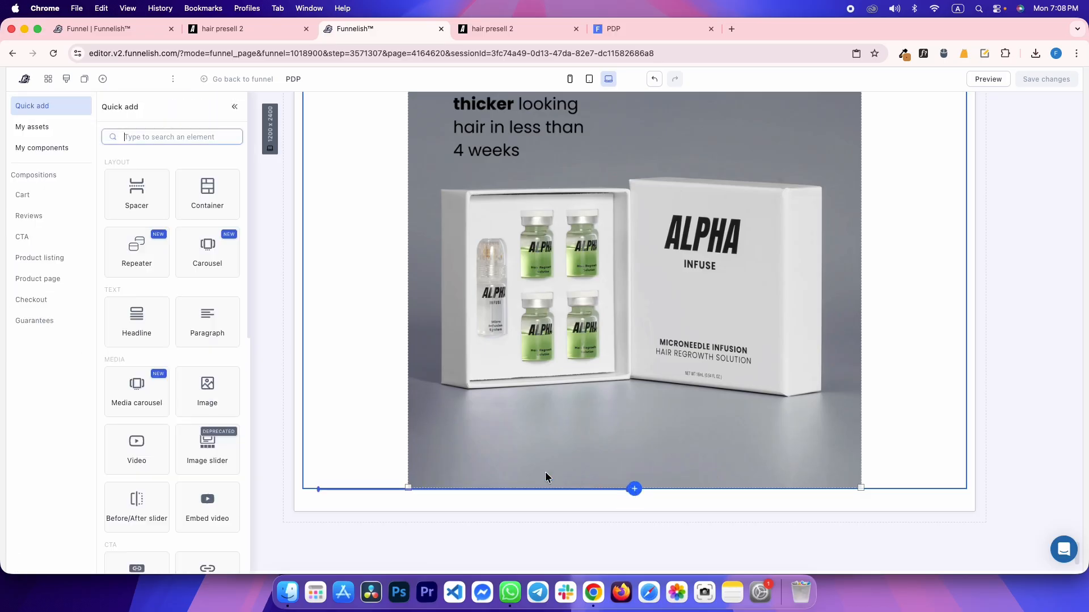
{"action": "left_click", "coordinate": [206, 330]}
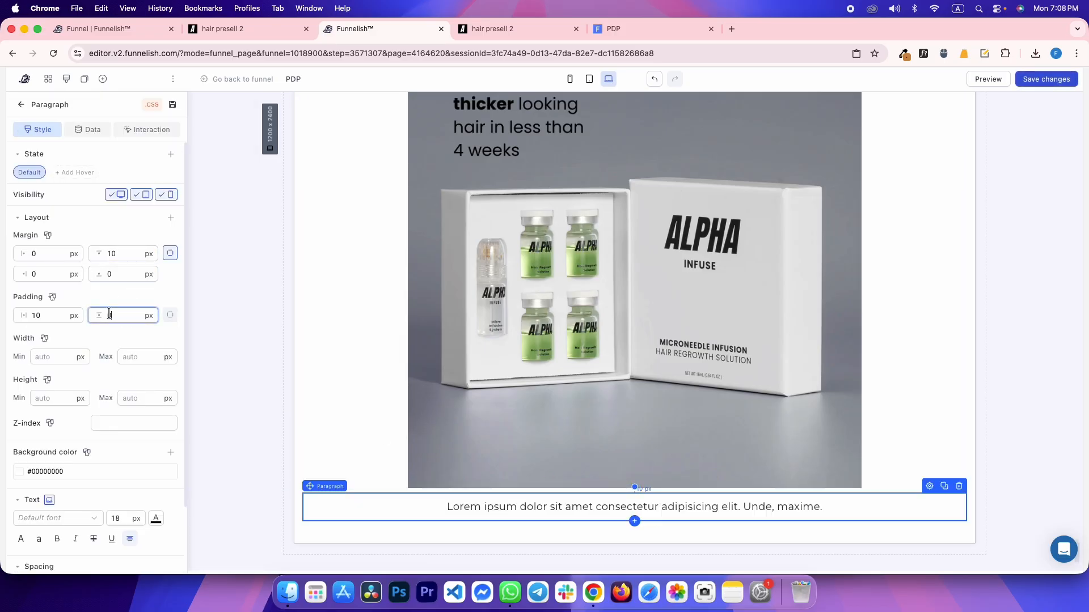
{"action": "double_click", "coordinate": [43, 318]}
{"action": "type", "text": "0"}
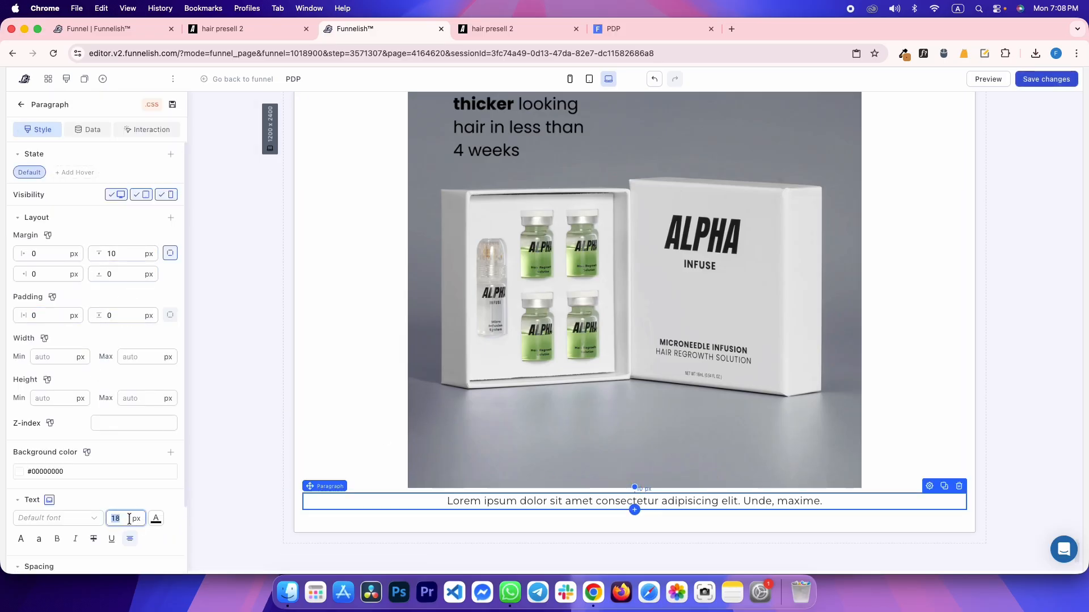
{"action": "type", "text": "39"}
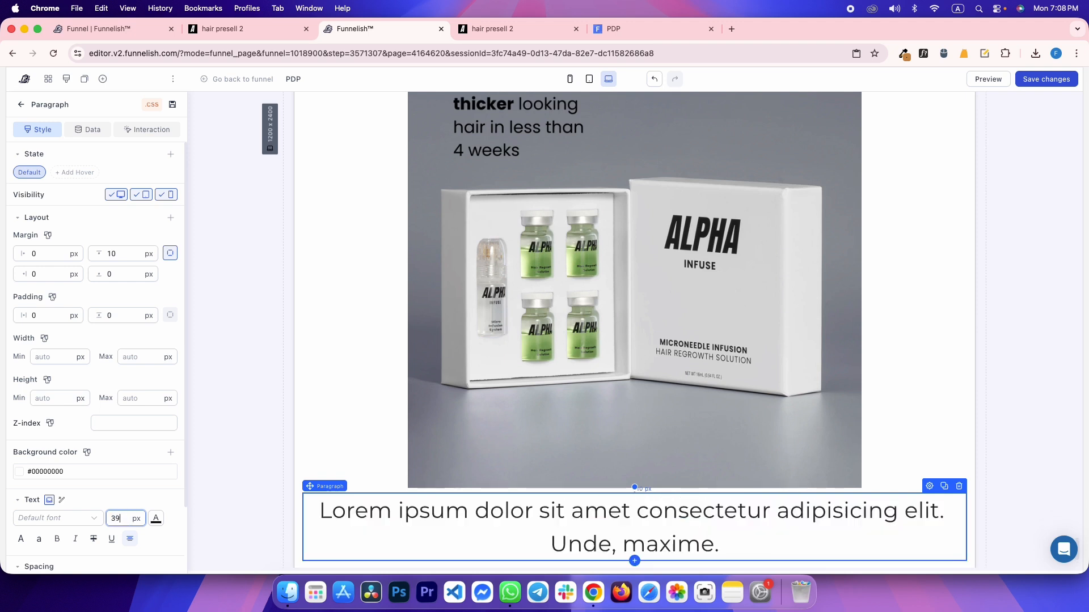
{"action": "left_click", "coordinate": [57, 539]}
{"action": "left_click", "coordinate": [156, 518]}
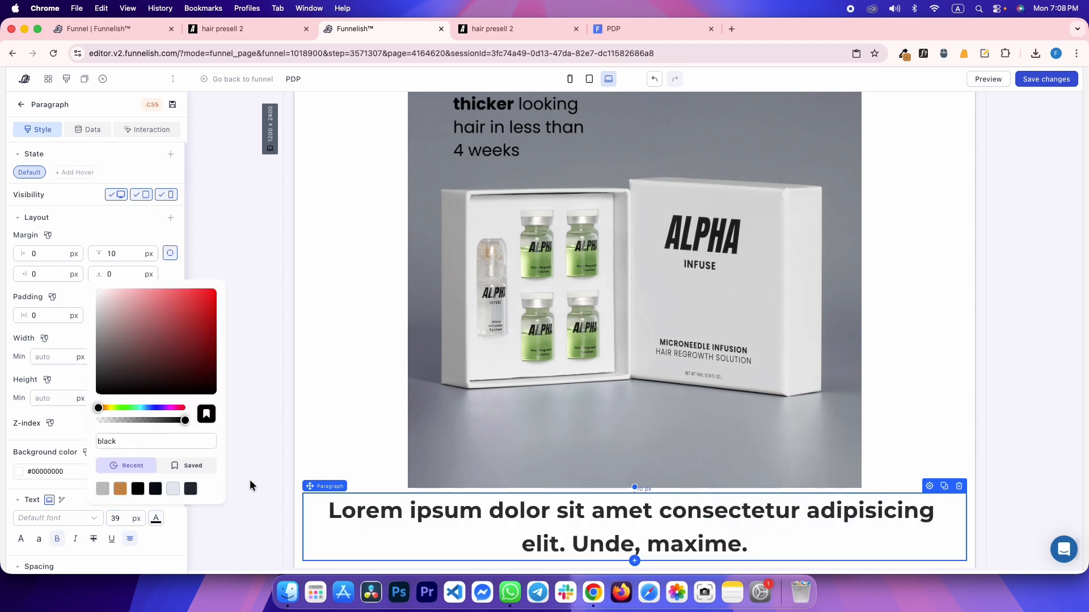
{"action": "triple_click", "coordinate": [437, 511]}
{"action": "type", "text": "ALPHAINFUSE™ HAIR REGROWTH SYSTEM"}
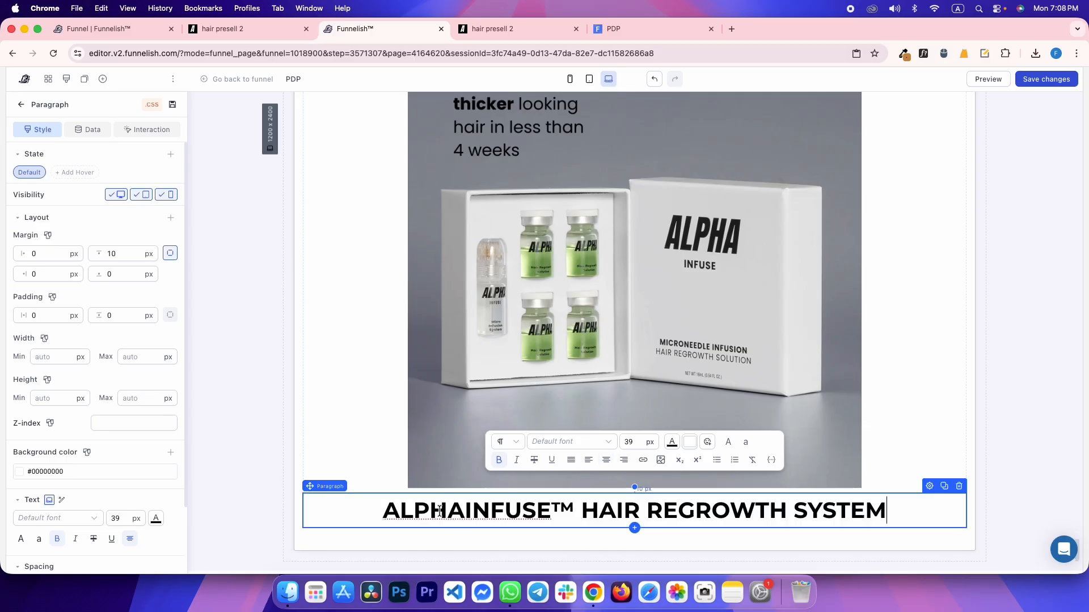
Inspect the reference headline's font, weight and colour on its container
{"action": "key", "text": "ctrl+Tab"}
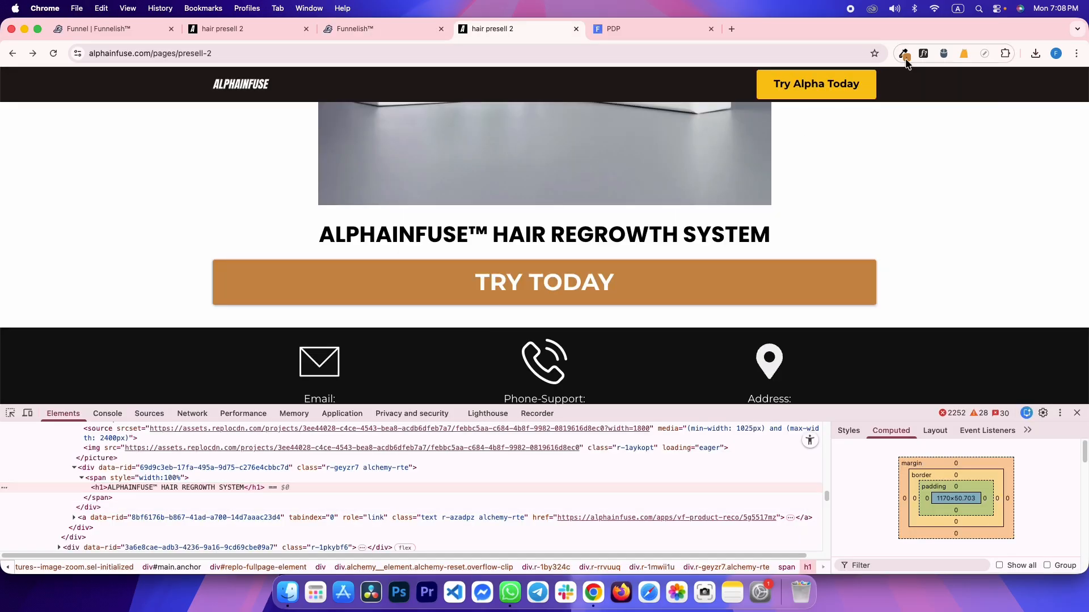
{"action": "left_click", "coordinate": [521, 243]}
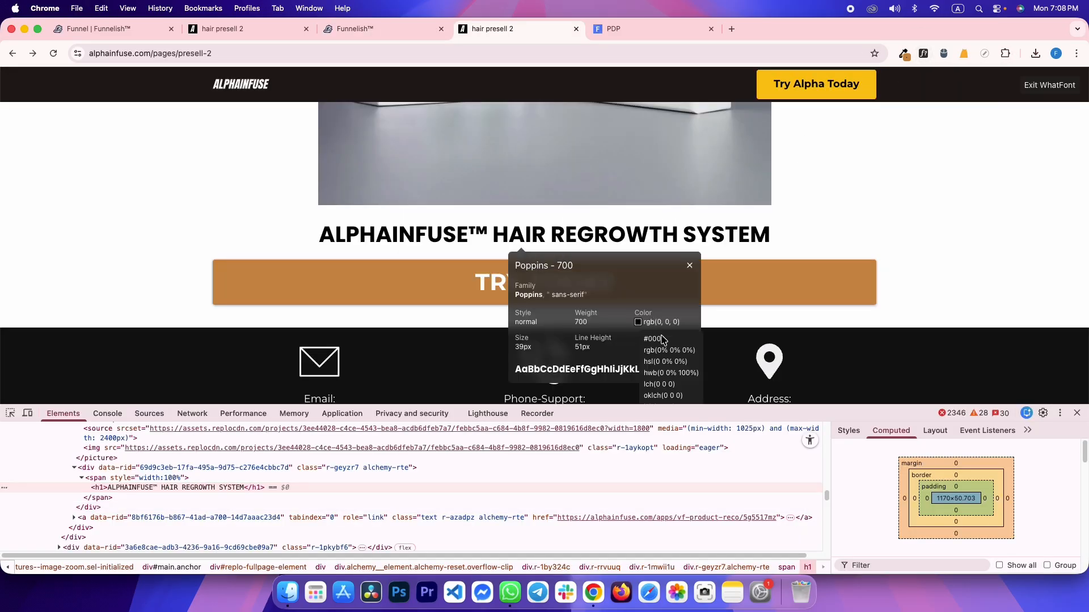
{"action": "left_click", "coordinate": [108, 468]}
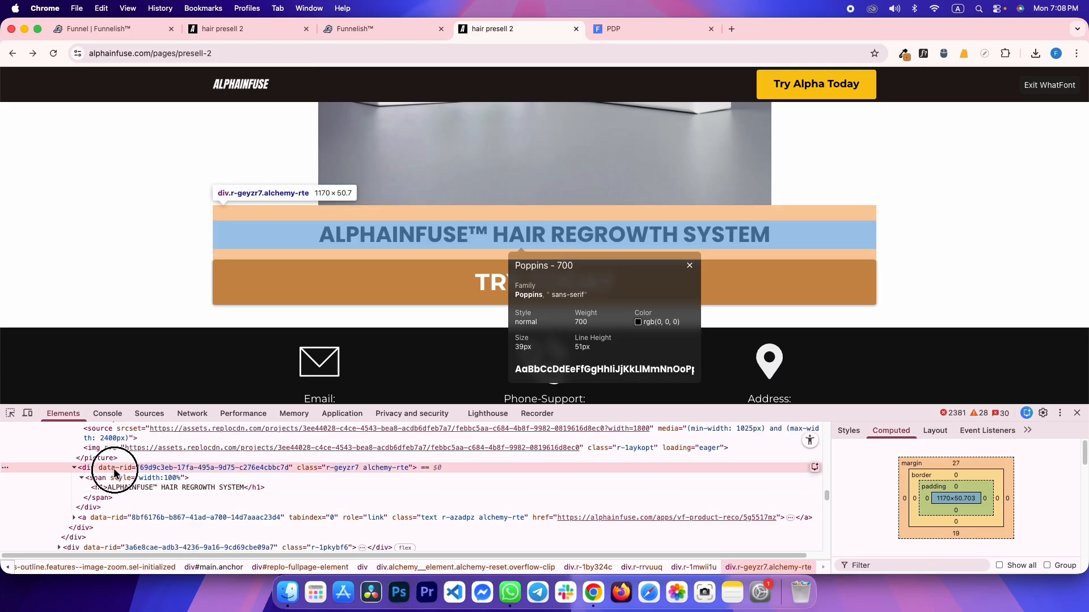
{"action": "left_click", "coordinate": [849, 430]}
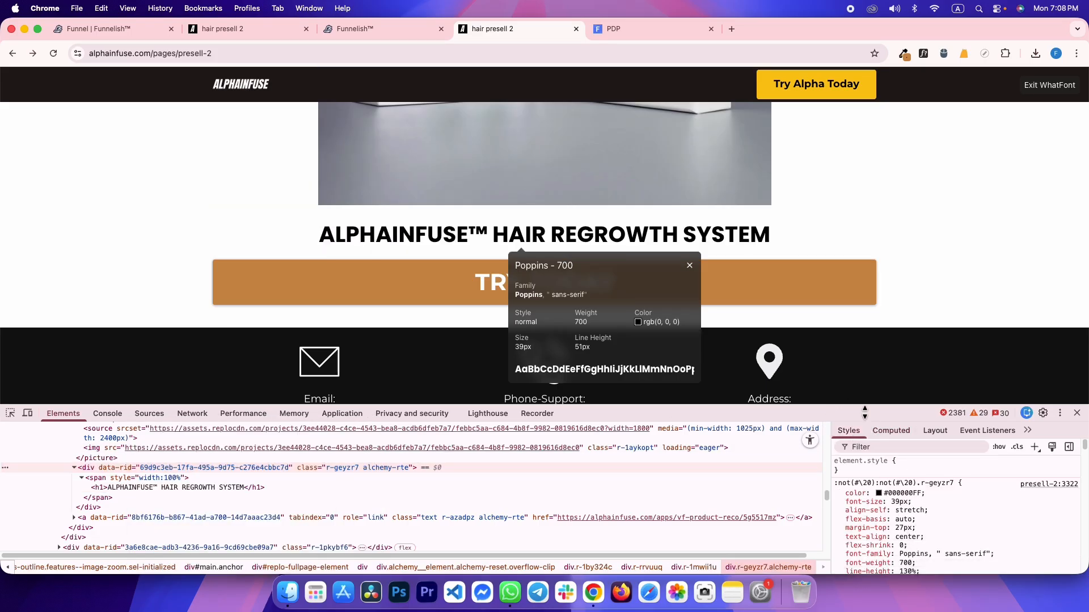
{"action": "key", "text": "ctrl+shift+Tab"}
{"action": "left_click", "coordinate": [80, 520]}
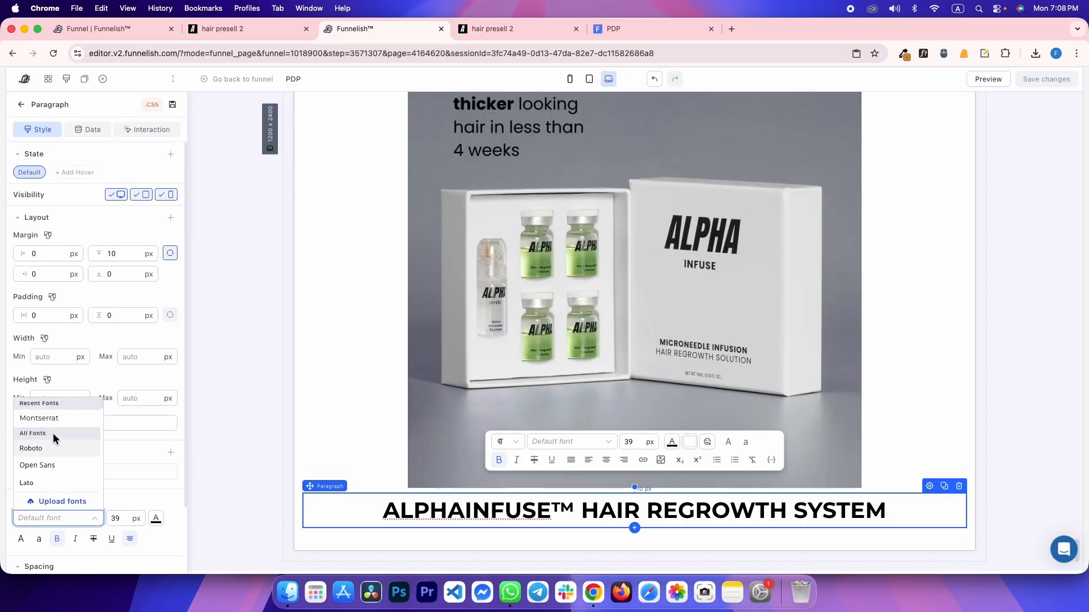
Set the headline font to Poppins with 1.3 line spacing
{"action": "type", "text": "pop"}
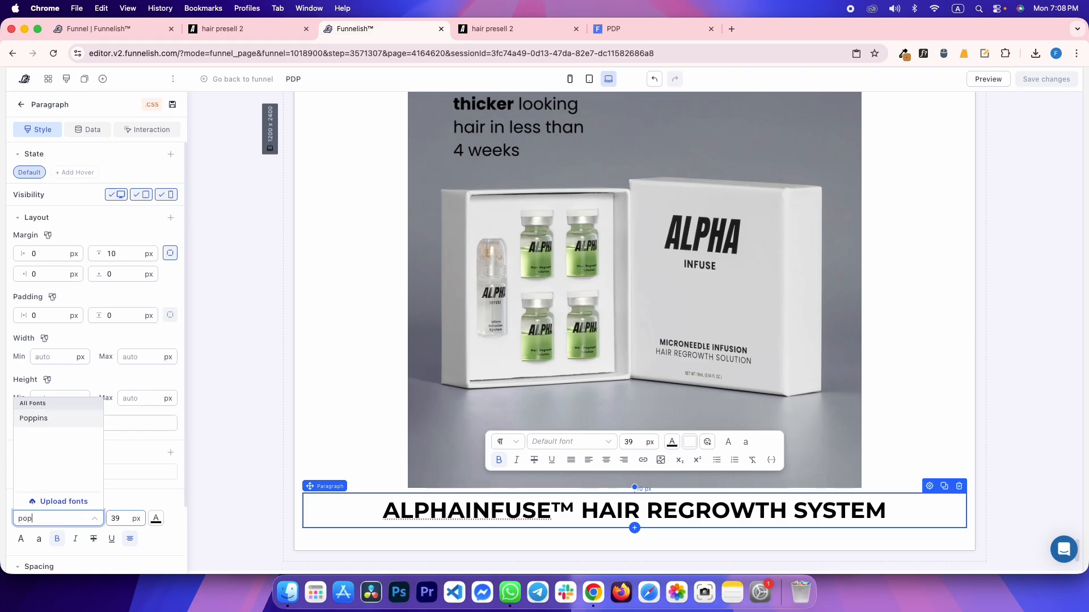
{"action": "left_click", "coordinate": [57, 418]}
{"action": "scroll", "coordinate": [97, 438], "scroll_direction": "down", "scroll_amount": 5}
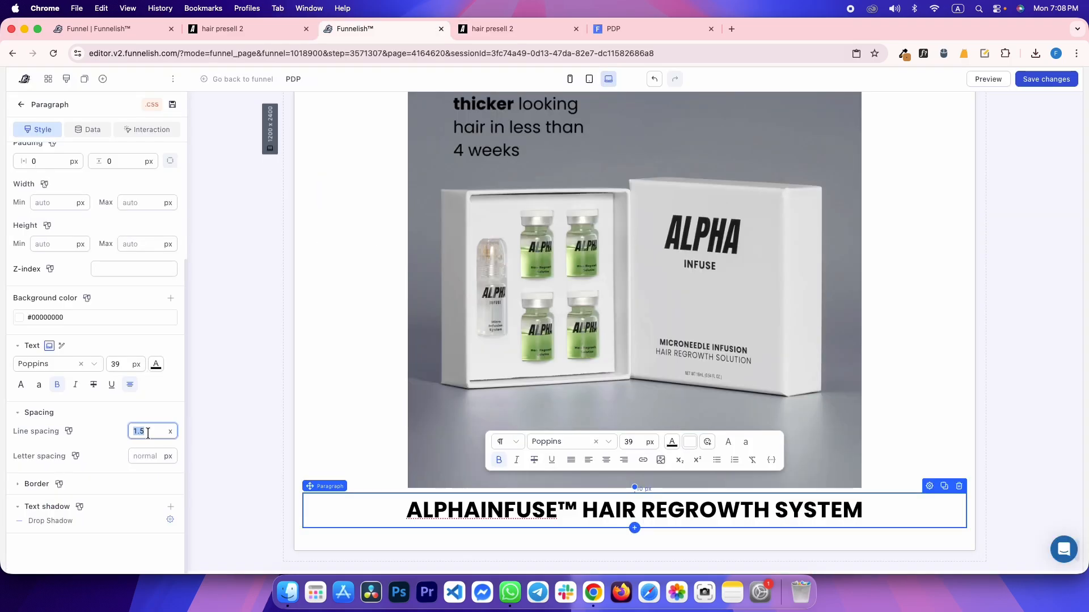
{"action": "key", "text": "BackSpace"}
{"action": "type", "text": "3"}
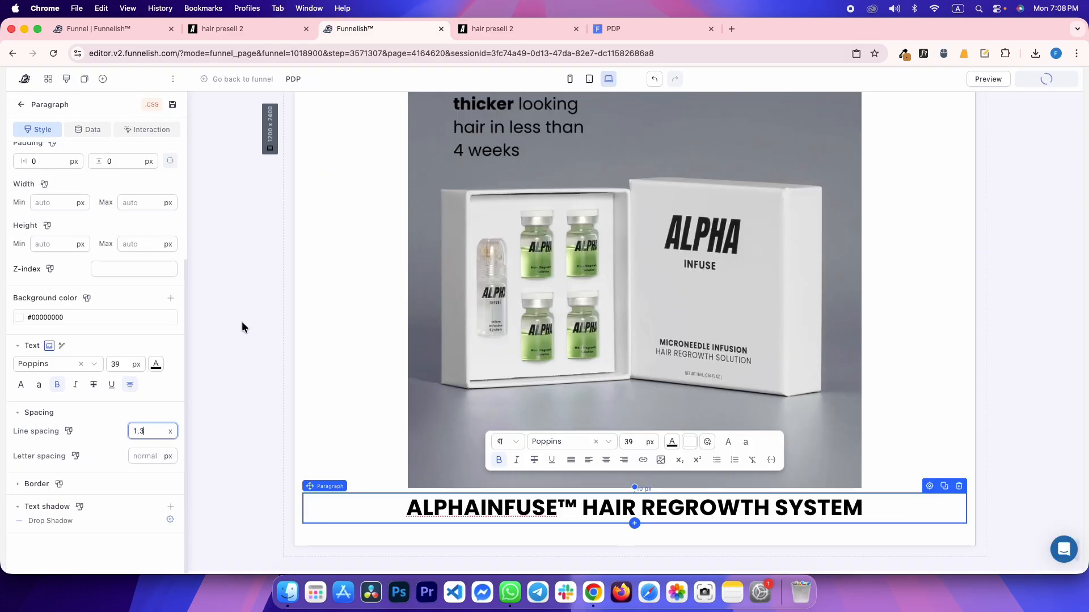
Match the headline's margins to the reference: 27 px top and 20 px bottom
{"action": "key", "text": "ctrl+Tab"}
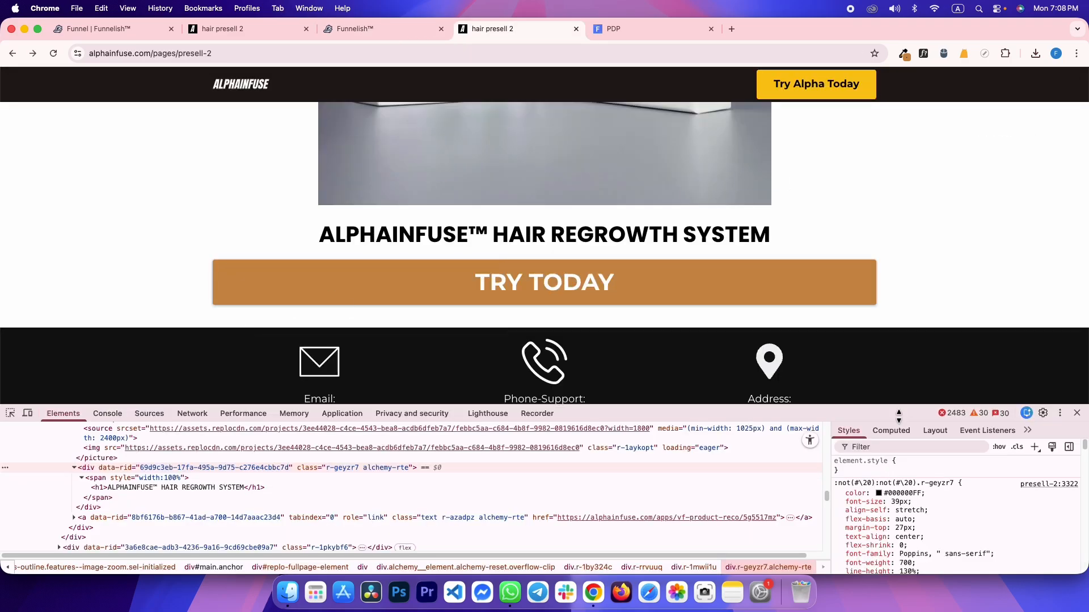
{"action": "left_click", "coordinate": [891, 431]}
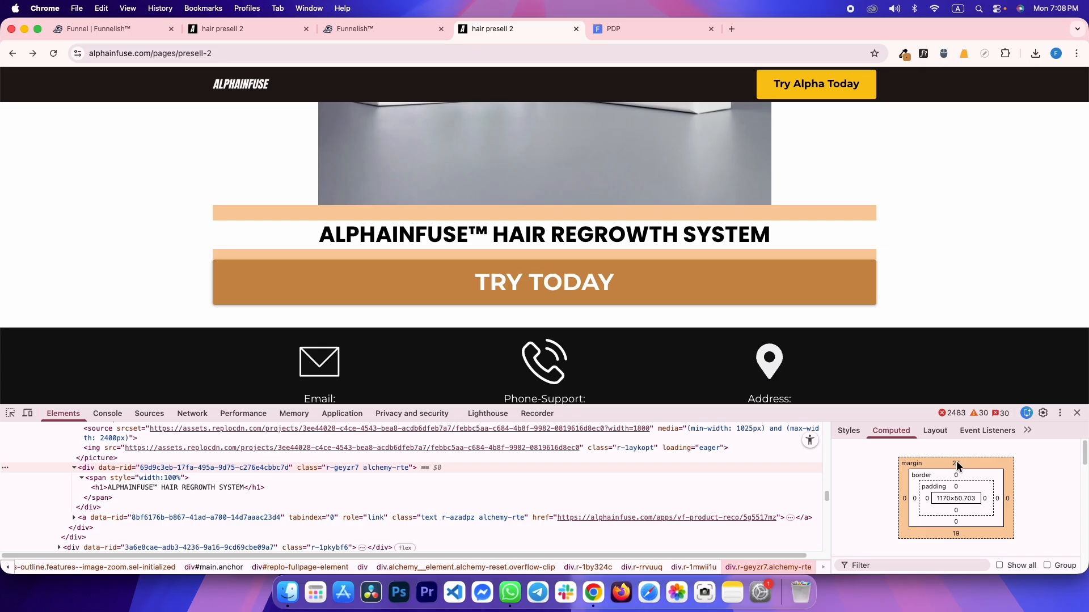
{"action": "key", "text": "ctrl+shift+Tab"}
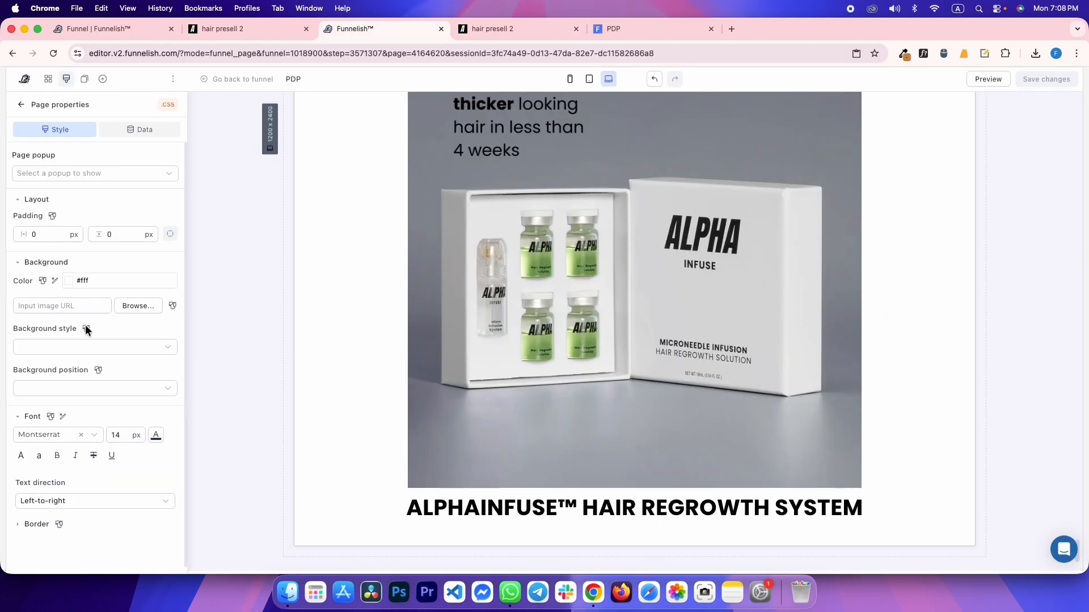
{"action": "left_click", "coordinate": [398, 512]}
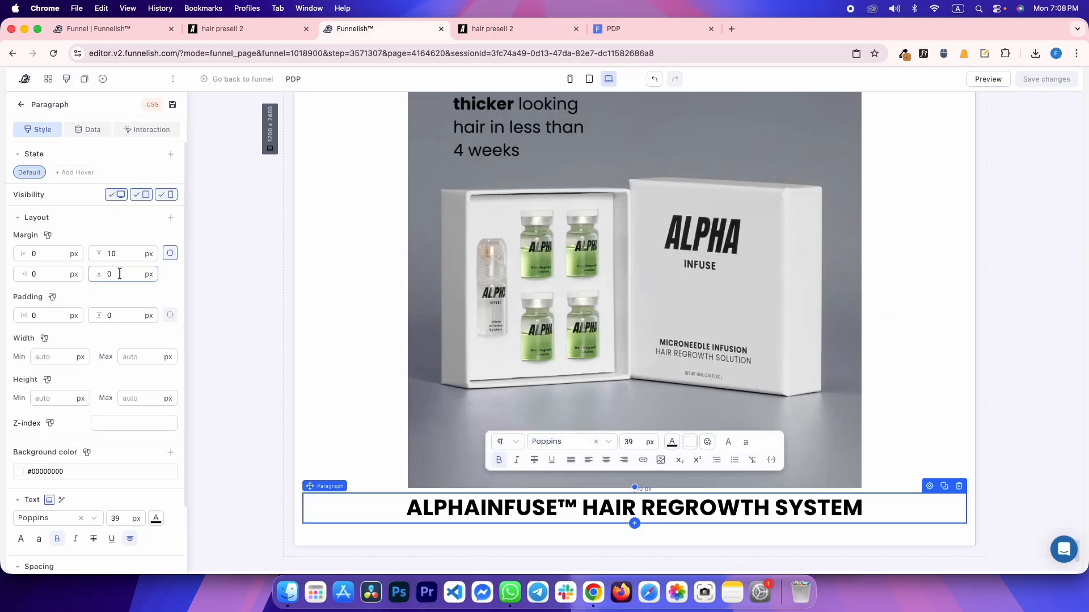
{"action": "type", "text": "20"}
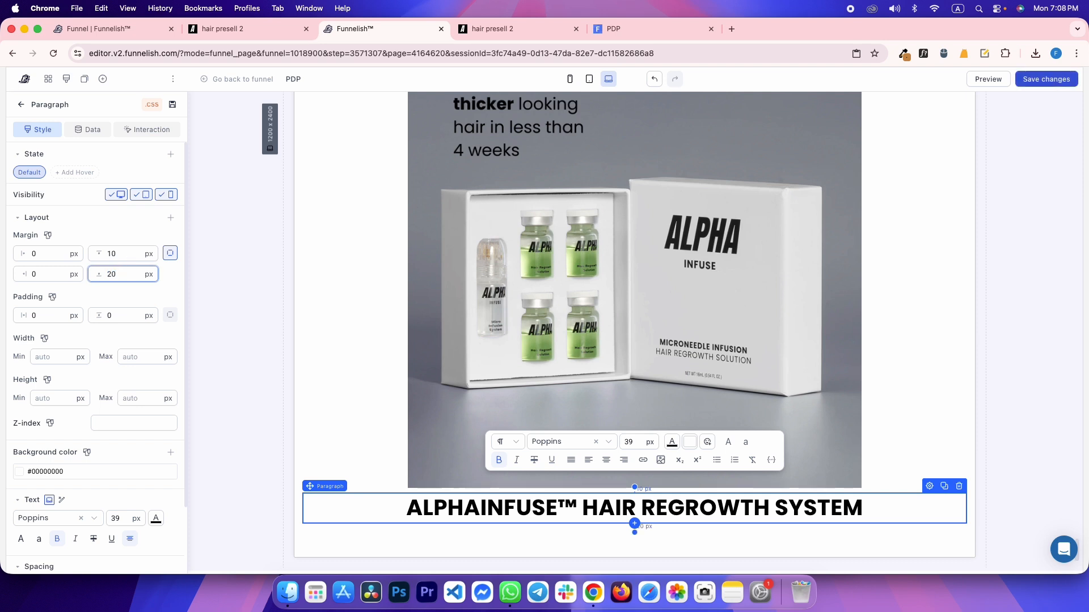
{"action": "type", "text": "0"}
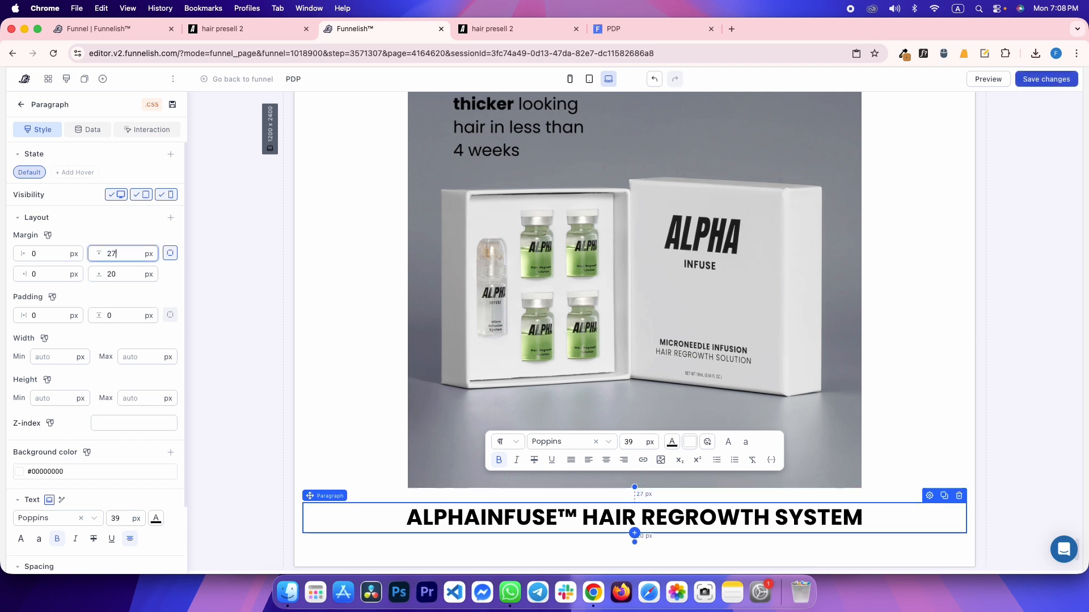
Inspect the reference TRY TODAY button, then select the Funnelish TRY TODAY button for editing
{"action": "key", "text": "ctrl+Tab"}
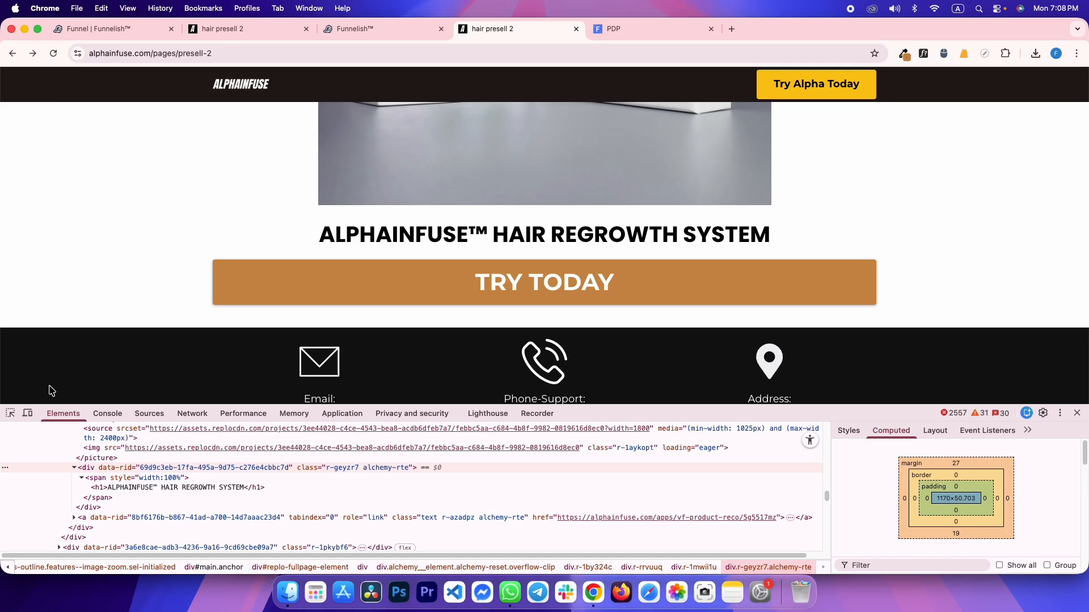
{"action": "left_click", "coordinate": [11, 413]}
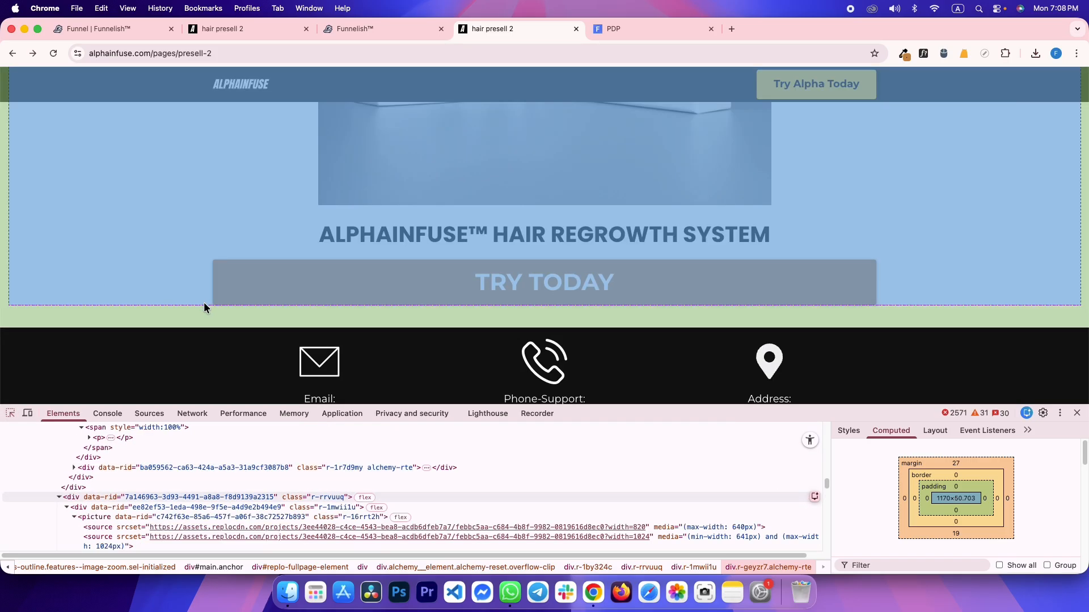
{"action": "left_click", "coordinate": [199, 309]}
{"action": "key", "text": "ctrl+shift+Tab"}
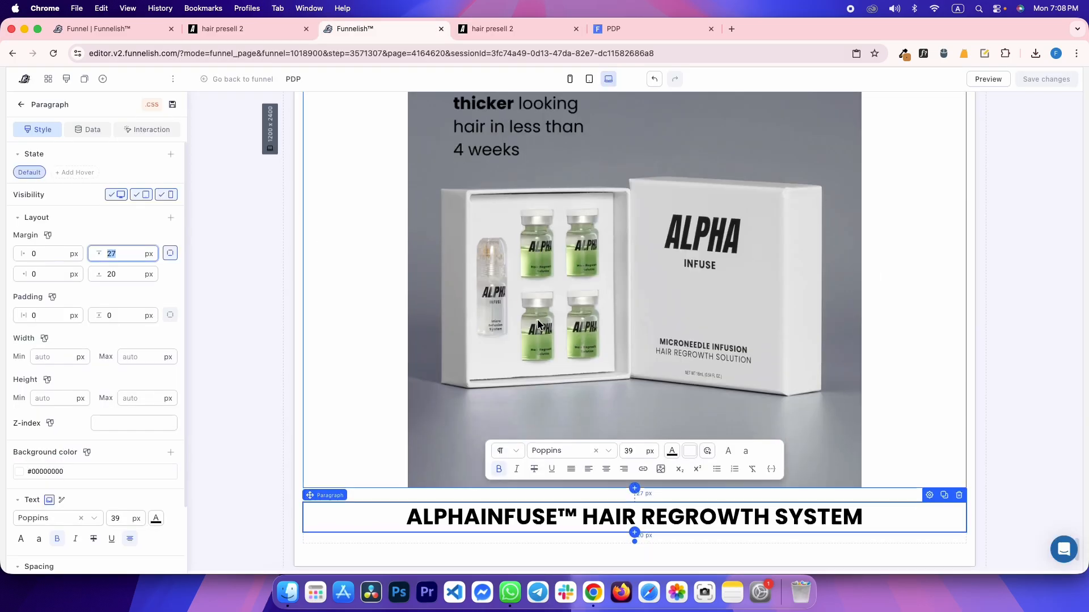
{"action": "scroll", "coordinate": [454, 284], "scroll_direction": "down", "scroll_amount": 2}
{"action": "key", "text": "ctrl+Tab"}
{"action": "left_click", "coordinate": [7, 414]}
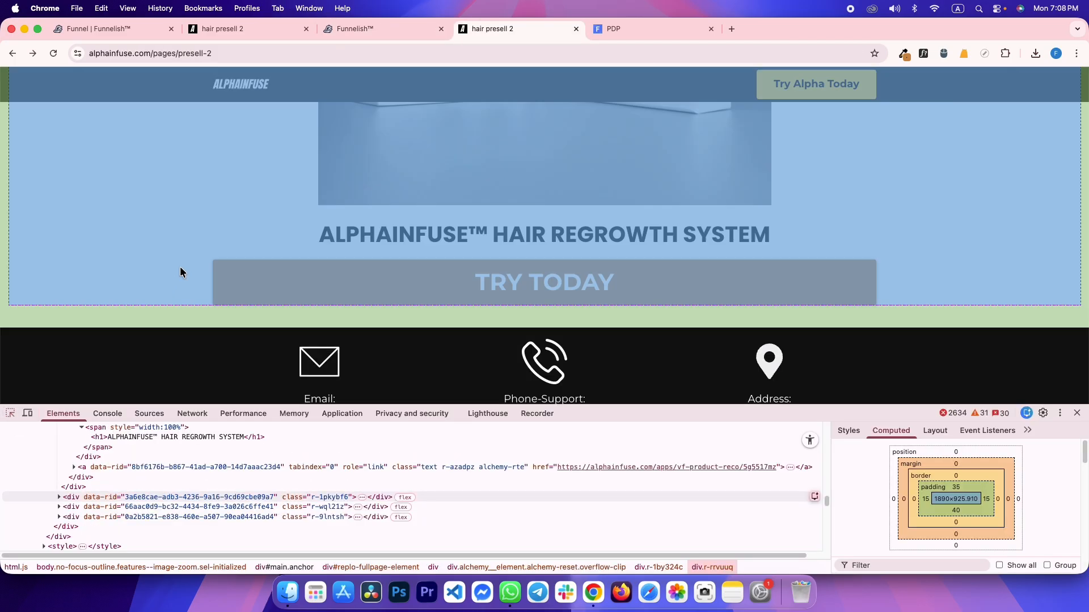
{"action": "left_click", "coordinate": [551, 288]}
{"action": "key", "text": "ctrl+shift+Tab"}
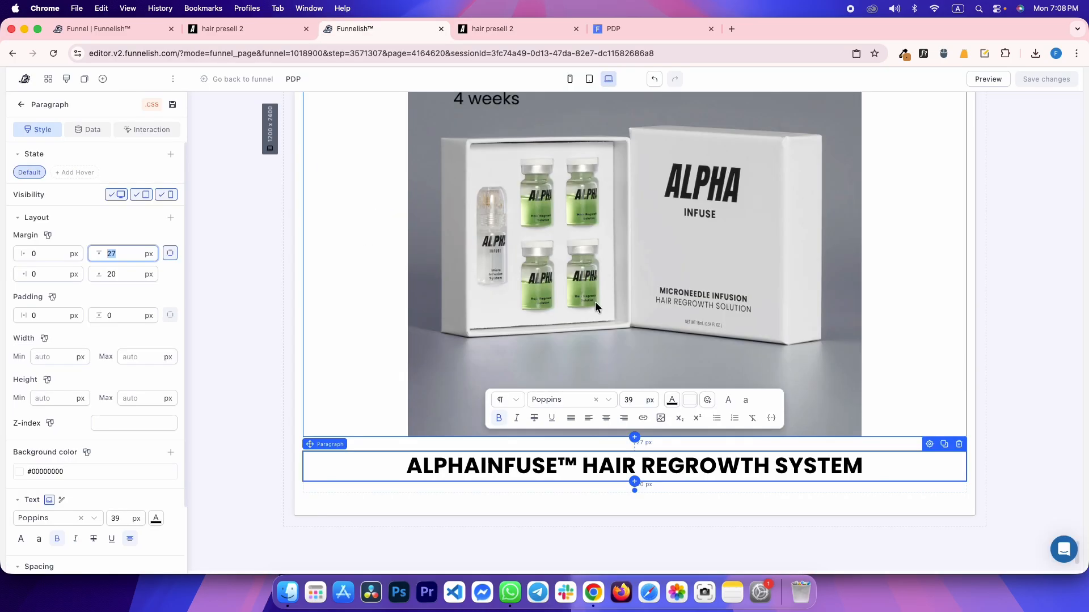
{"action": "scroll", "coordinate": [595, 301], "scroll_direction": "up", "scroll_amount": 20}
{"action": "left_click", "coordinate": [948, 363]}
{"action": "left_click", "coordinate": [949, 362]}
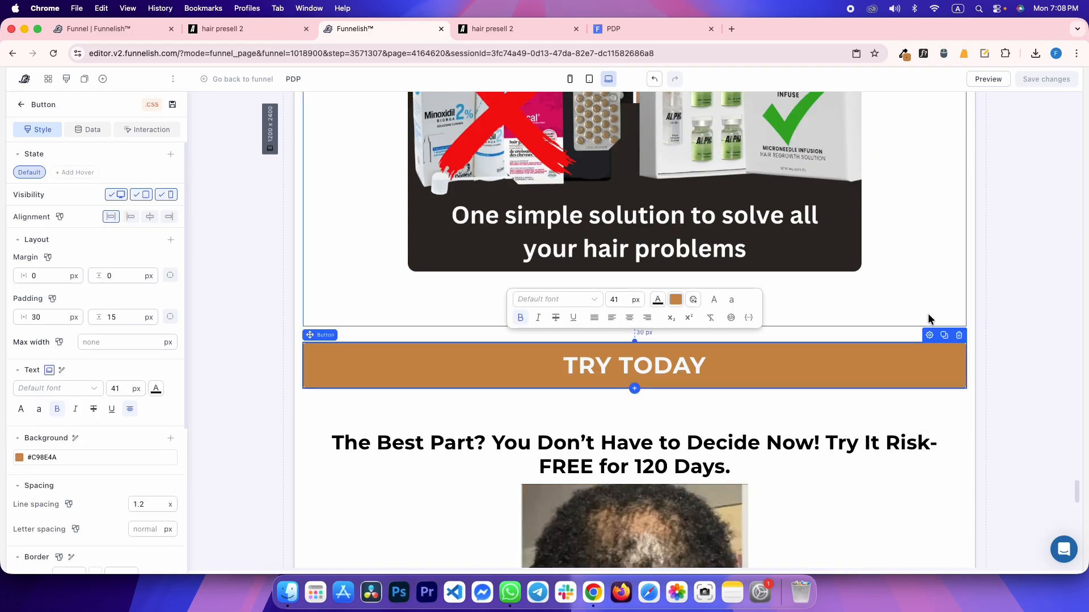
{"action": "left_click", "coordinate": [241, 238]}
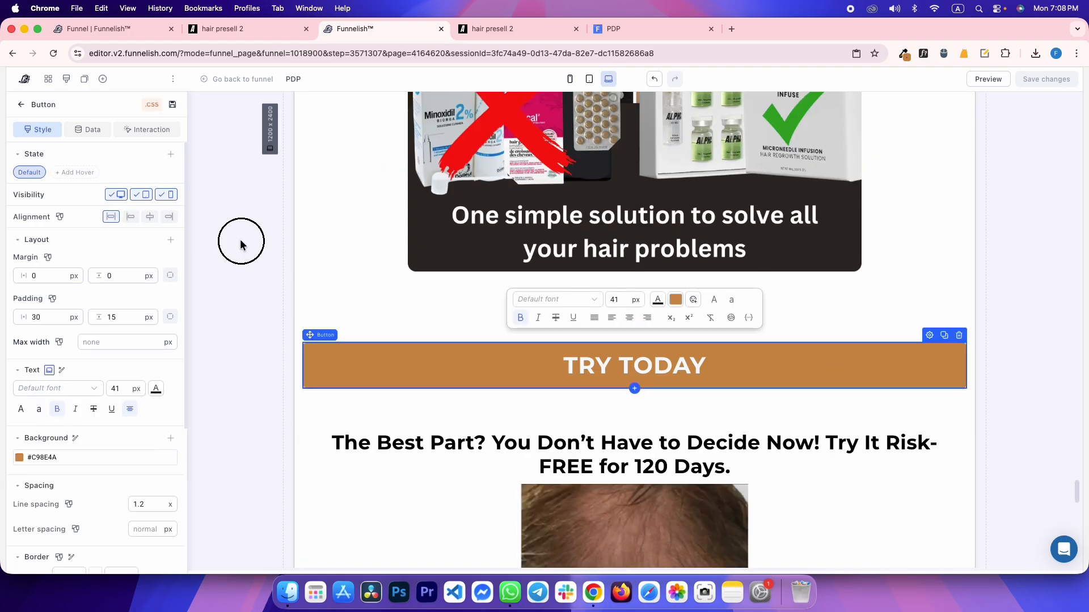
{"action": "left_click", "coordinate": [433, 367]}
In mobile view, set the TRY TODAY button text to 24 px to match the reference, and save
{"action": "key", "text": "ctrl+shift+Tab"}
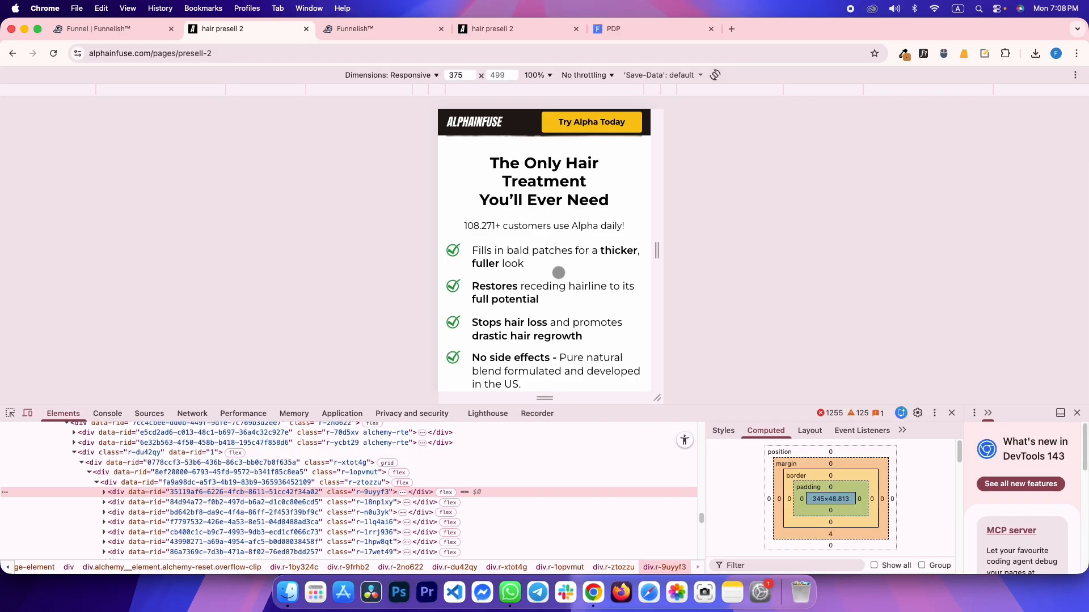
{"action": "scroll", "coordinate": [557, 275], "scroll_direction": "down", "scroll_amount": 15}
{"action": "scroll", "coordinate": [558, 275], "scroll_direction": "down", "scroll_amount": 5}
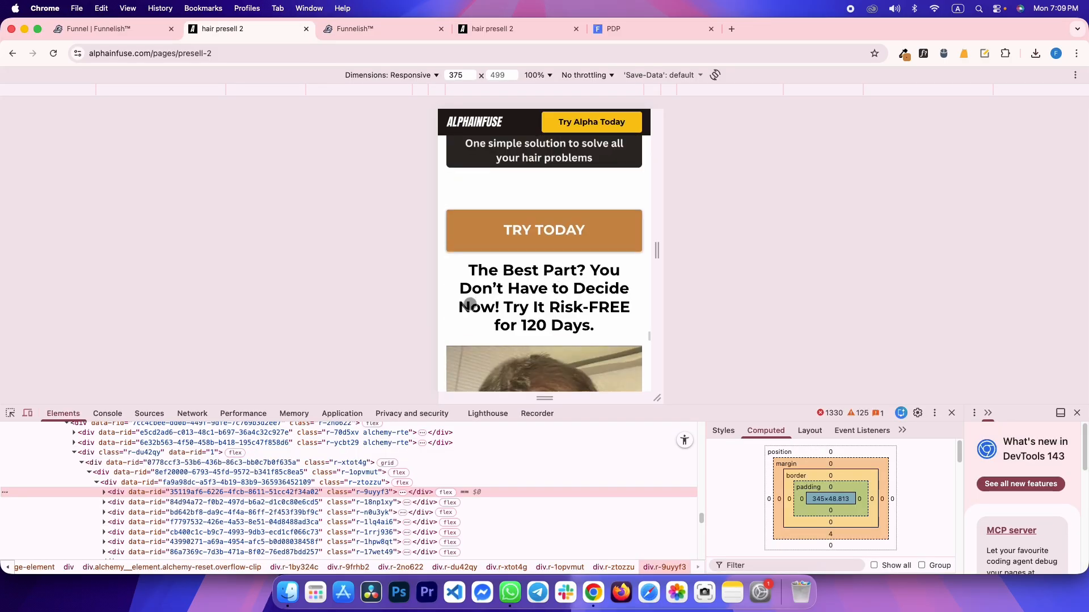
{"action": "left_click", "coordinate": [10, 413]}
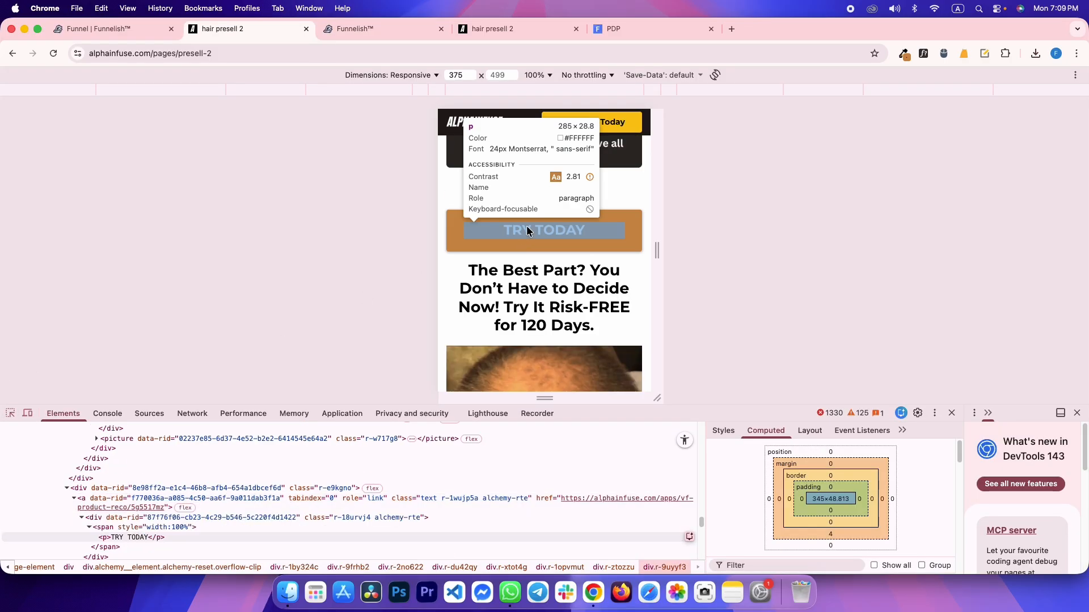
{"action": "key", "text": "ctrl+Tab"}
{"action": "left_click", "coordinate": [570, 80]}
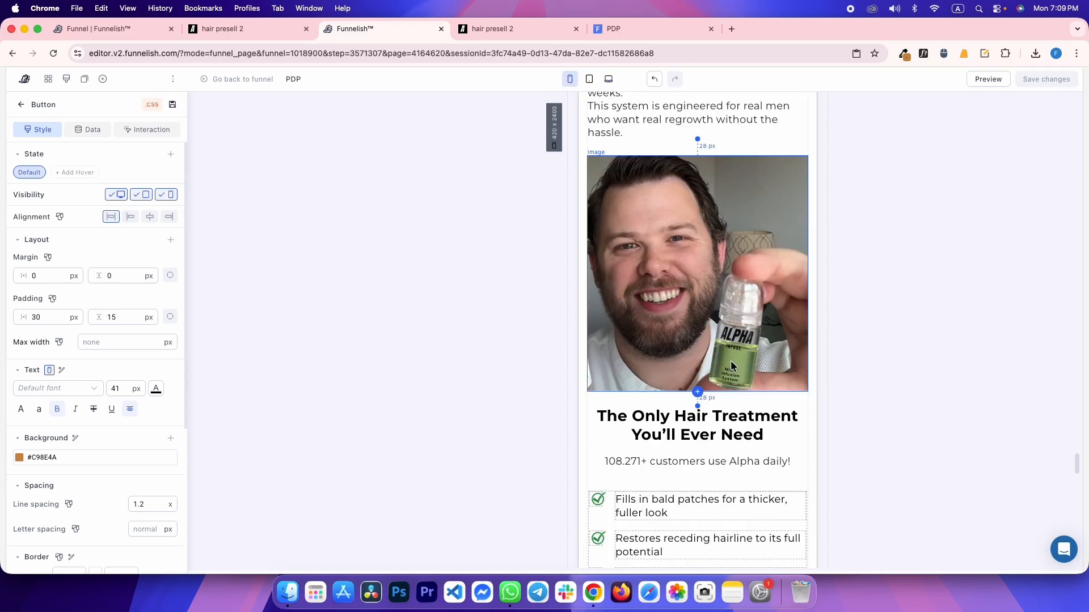
{"action": "double_click", "coordinate": [116, 388]}
{"action": "type", "text": "24"}
{"action": "key", "text": "super+s"}
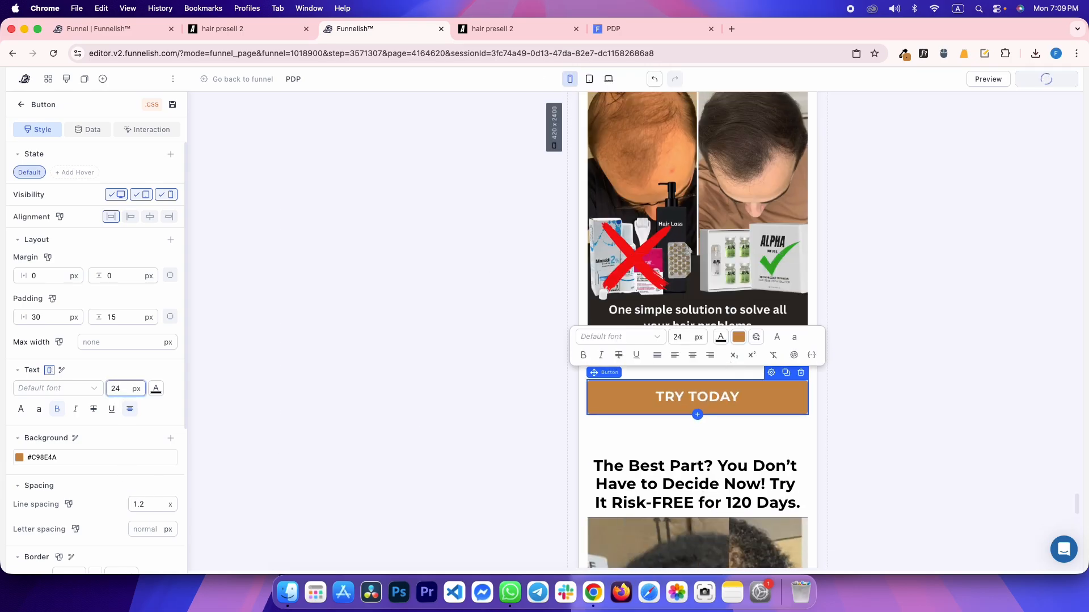
Check the reference button link's spacing, then deselect the TRY TODAY button
{"action": "key", "text": "ctrl+shift+Tab"}
{"action": "left_click", "coordinate": [496, 214]}
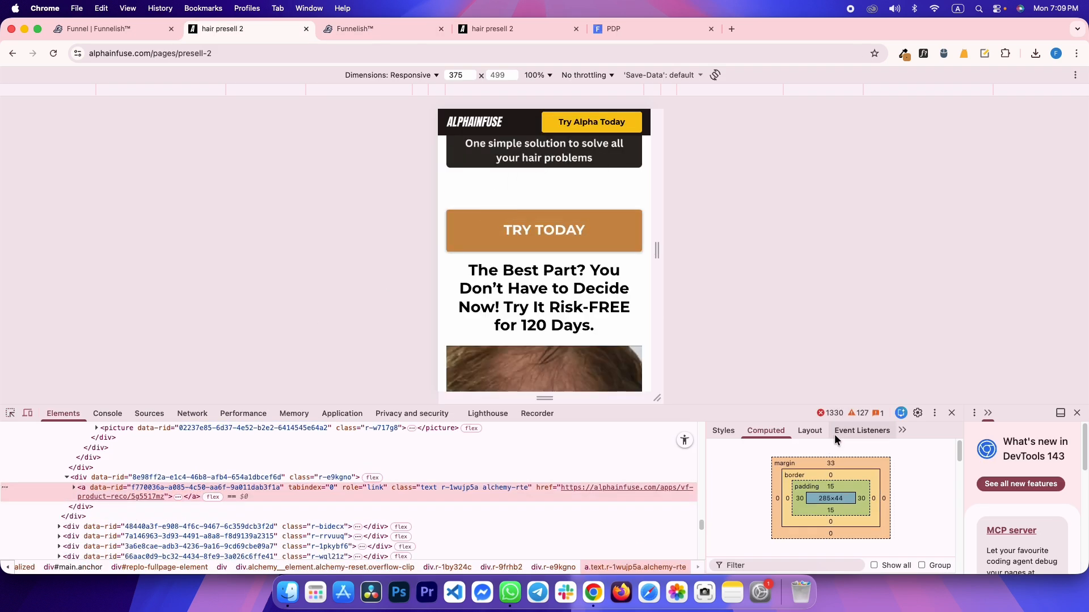
{"action": "key", "text": "ctrl+Tab"}
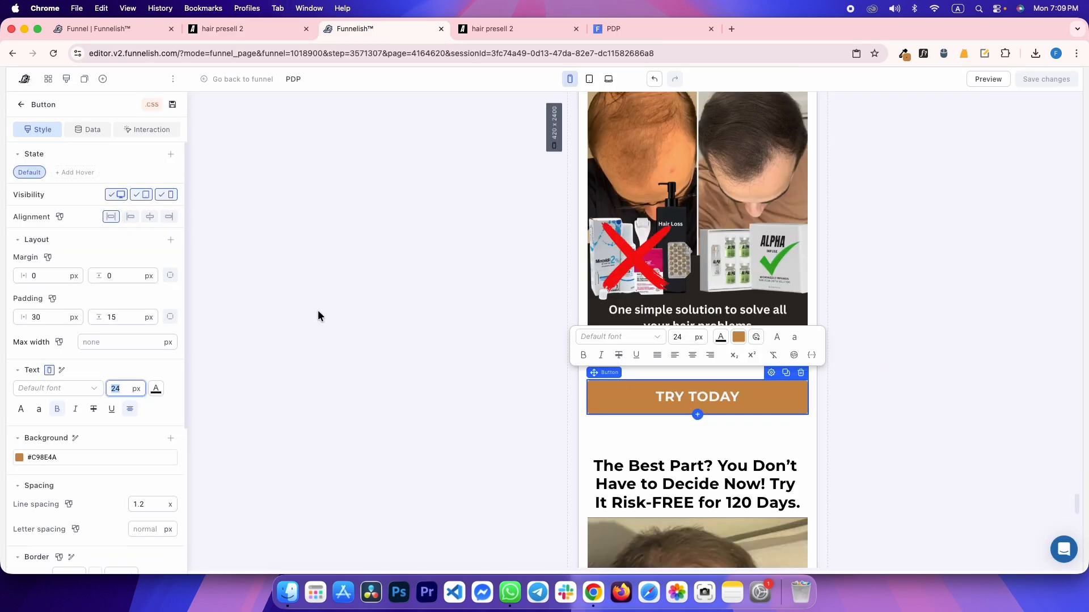
{"action": "left_click", "coordinate": [317, 310]}
At desktop width, duplicate the TRY TODAY button and move the copy under the bottom headline
{"action": "left_click", "coordinate": [607, 78]}
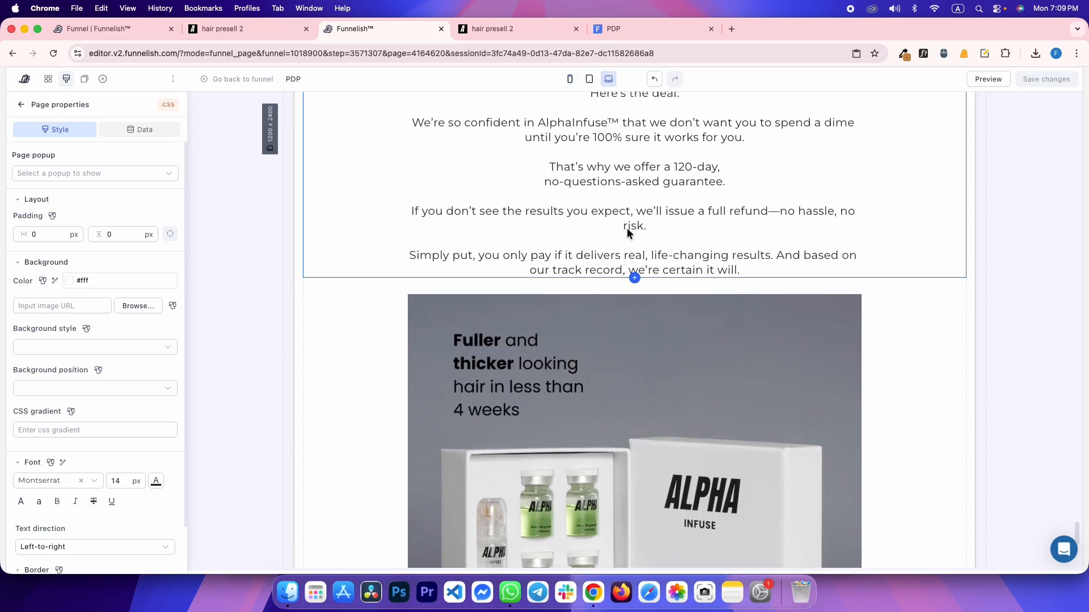
{"action": "scroll", "coordinate": [757, 298], "scroll_direction": "up", "scroll_amount": 5}
{"action": "left_click", "coordinate": [805, 195]}
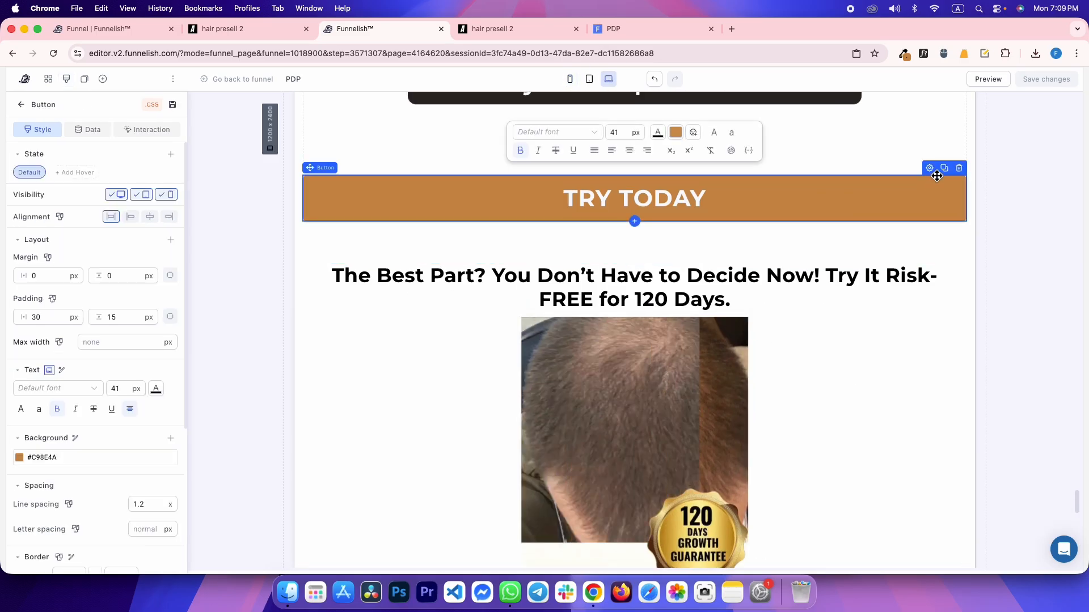
{"action": "left_click", "coordinate": [944, 168]}
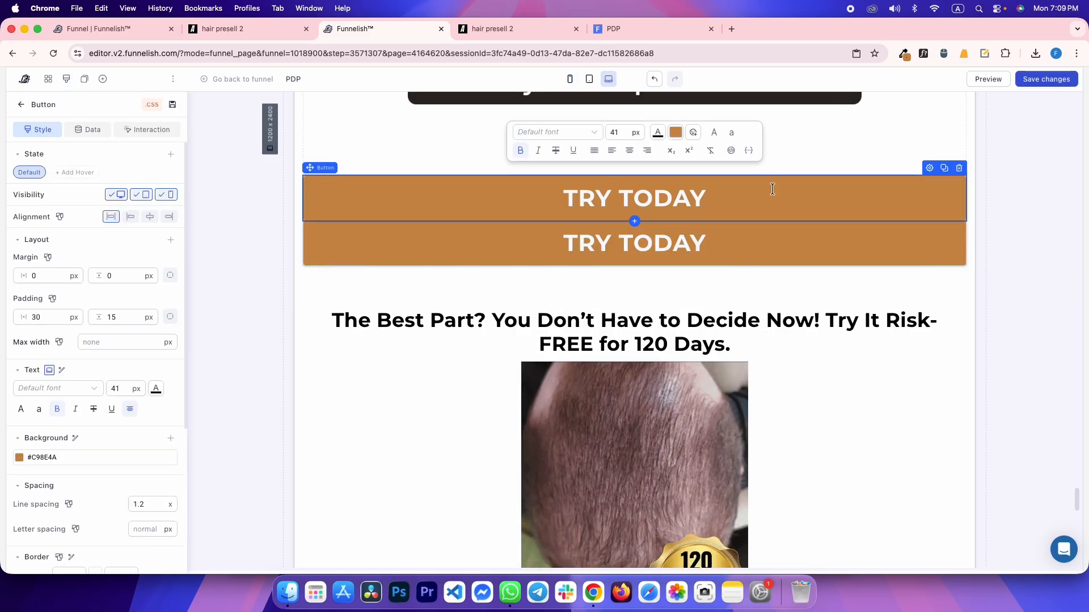
{"action": "left_click_drag", "start_coordinate": [769, 250], "coordinate": [761, 460]}
{"action": "left_click", "coordinate": [485, 468]}
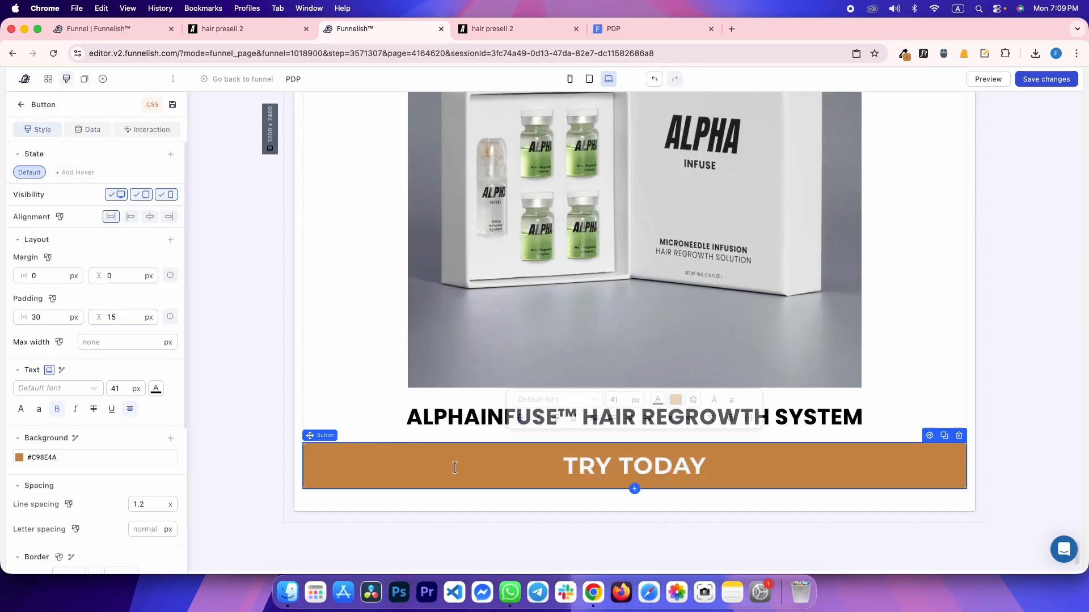
{"action": "left_click", "coordinate": [239, 261]}
Reload the live preview and compare its bottom TRY TODAY button with the reference page
{"action": "left_click", "coordinate": [642, 24]}
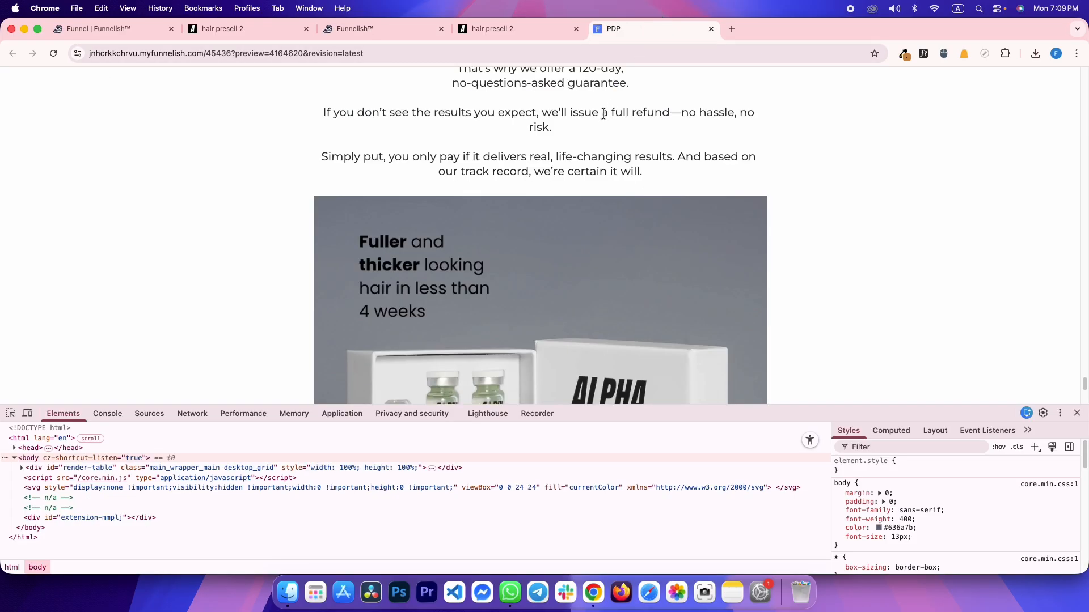
{"action": "key", "text": "super+r"}
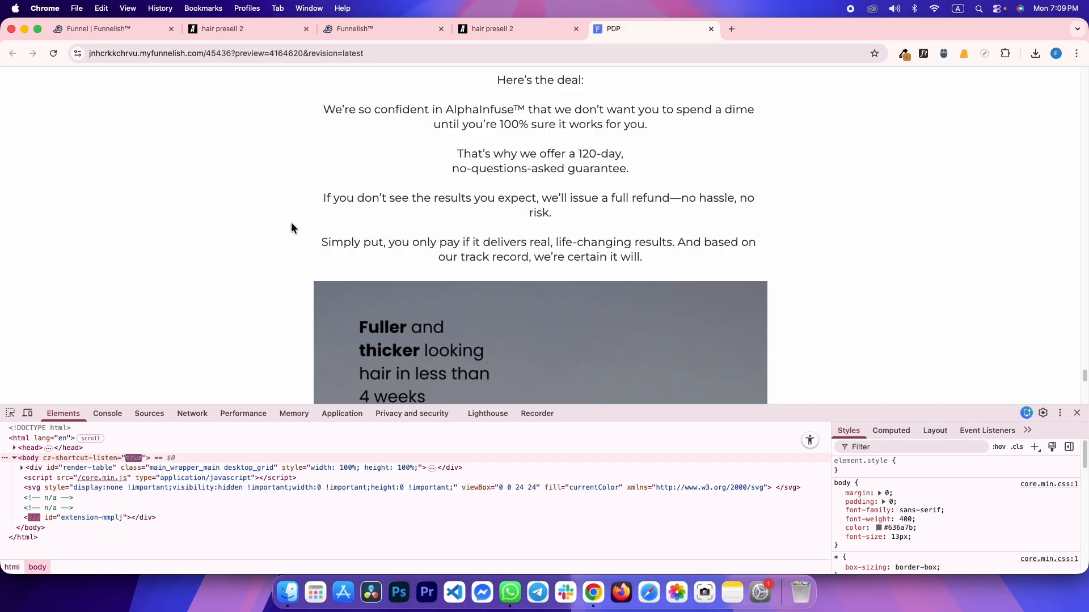
{"action": "scroll", "coordinate": [291, 222], "scroll_direction": "down", "scroll_amount": 5}
{"action": "key", "text": "ctrl+shift+Tab"}
{"action": "scroll", "coordinate": [287, 215], "scroll_direction": "down", "scroll_amount": 1}
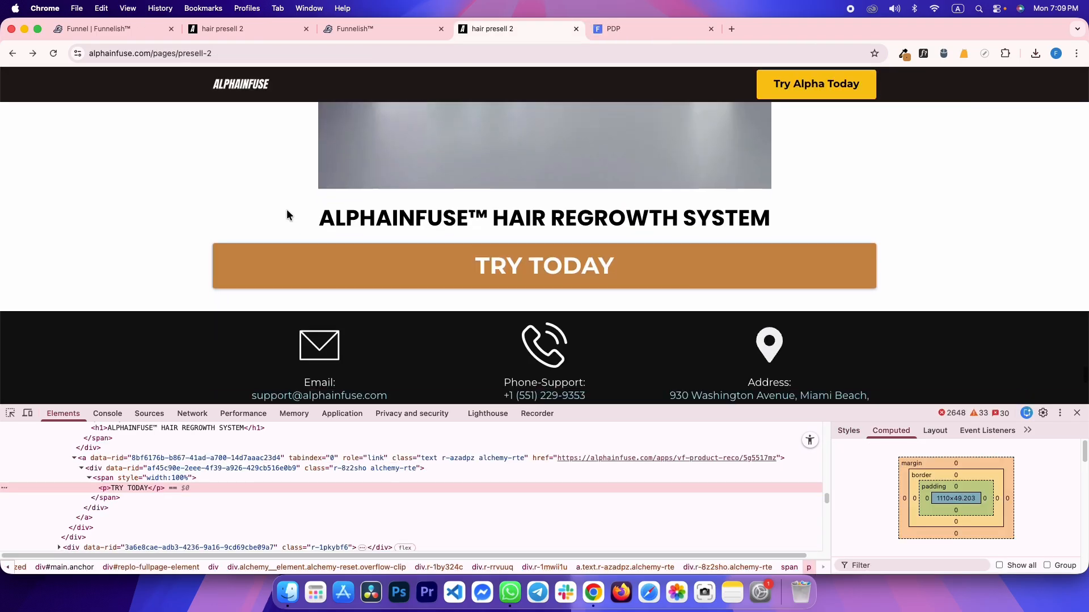
{"action": "key", "text": "ctrl+Tab"}
Review the reference page's dark contact footer with its Email and Phone-Support labels
{"action": "key", "text": "ctrl+shift+Tab"}
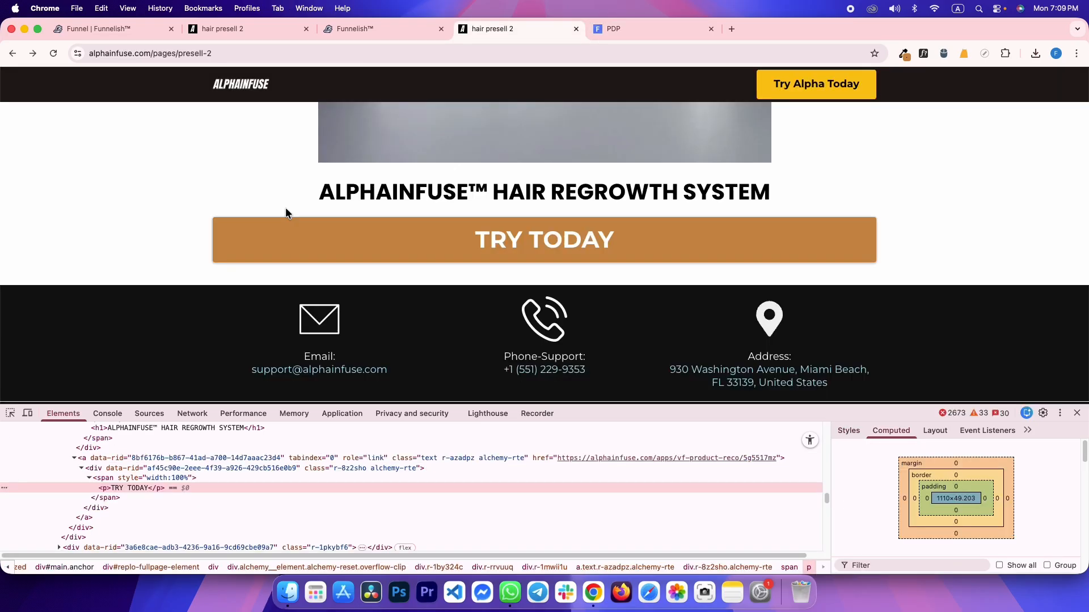
{"action": "scroll", "coordinate": [287, 209], "scroll_direction": "down", "scroll_amount": 3}
{"action": "scroll", "coordinate": [287, 214], "scroll_direction": "up", "scroll_amount": 5}
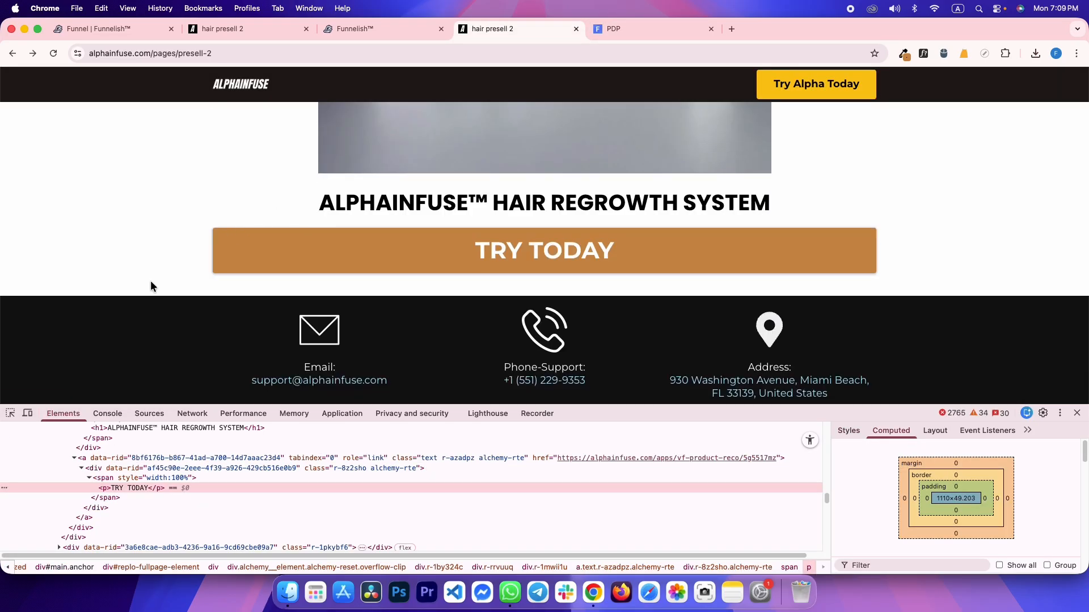
{"action": "scroll", "coordinate": [152, 284], "scroll_direction": "down", "scroll_amount": 2}
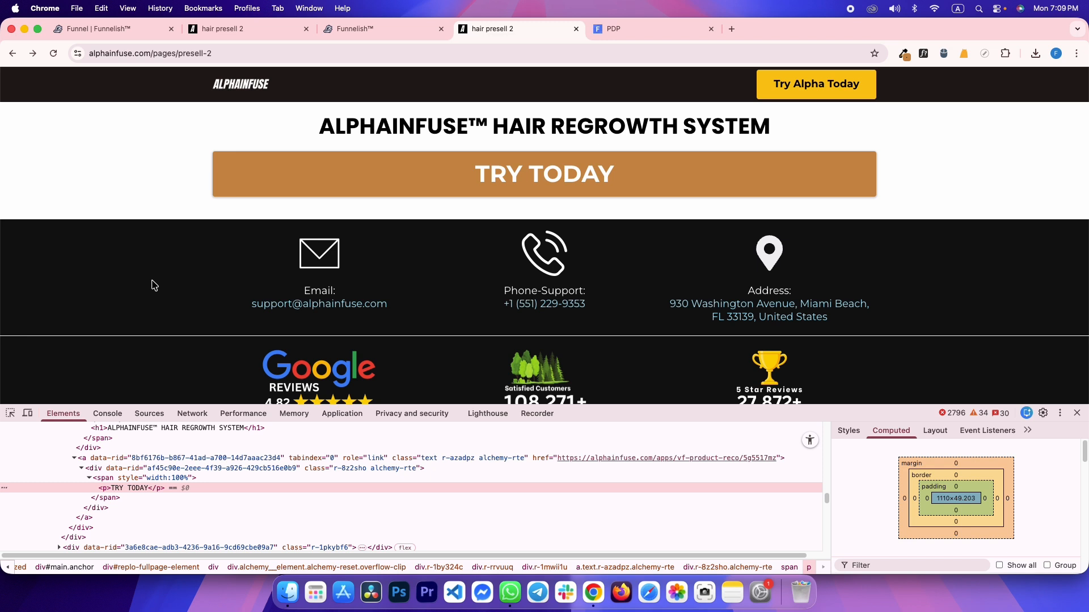
{"action": "scroll", "coordinate": [210, 282], "scroll_direction": "down", "scroll_amount": 3}
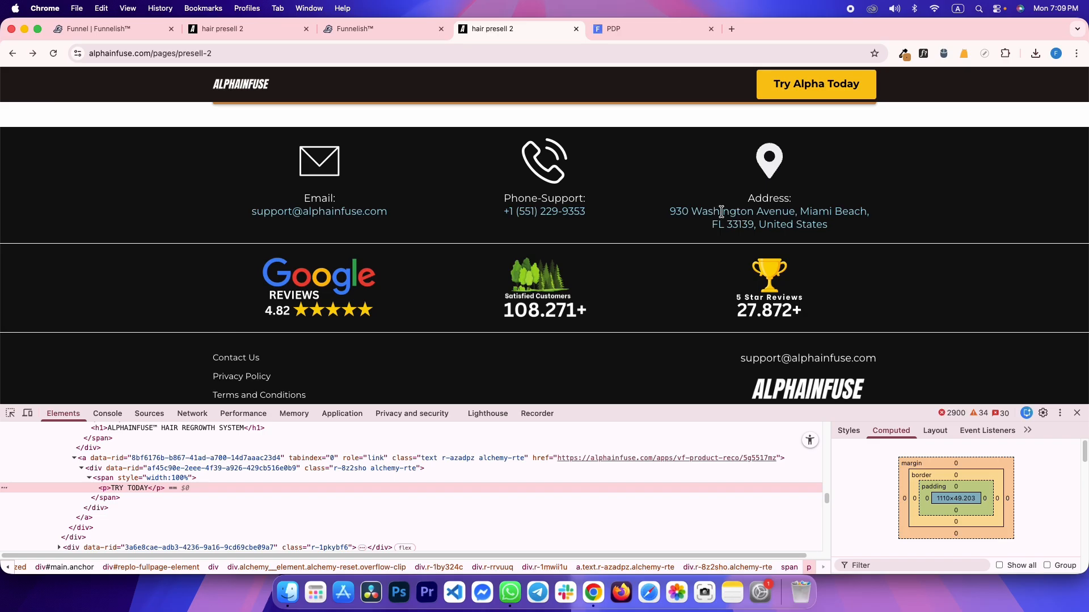
{"action": "scroll", "coordinate": [253, 302], "scroll_direction": "down", "scroll_amount": 5}
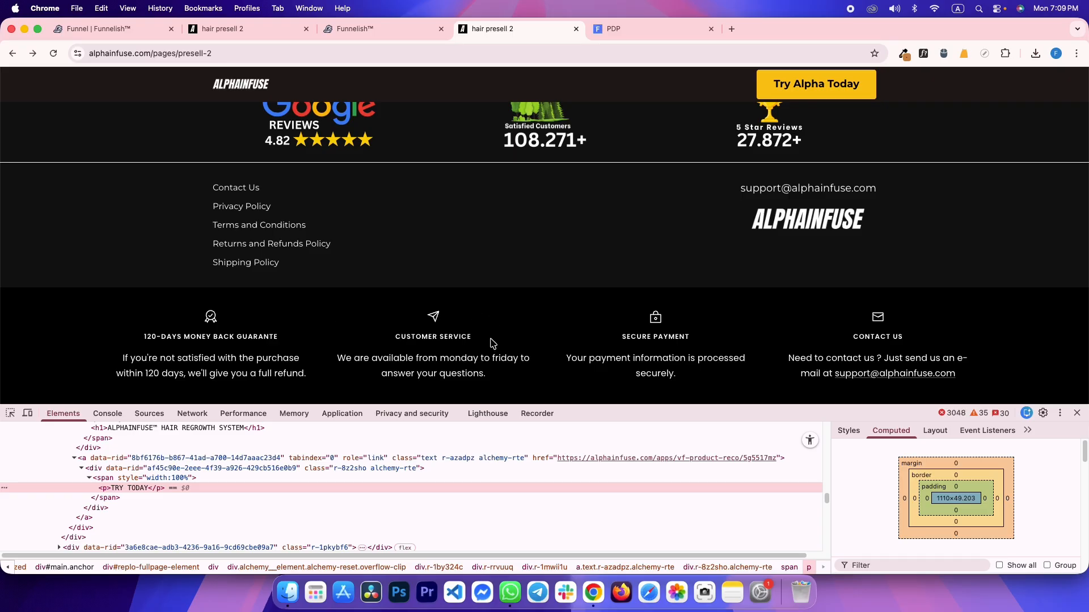
{"action": "scroll", "coordinate": [465, 373], "scroll_direction": "up", "scroll_amount": 6}
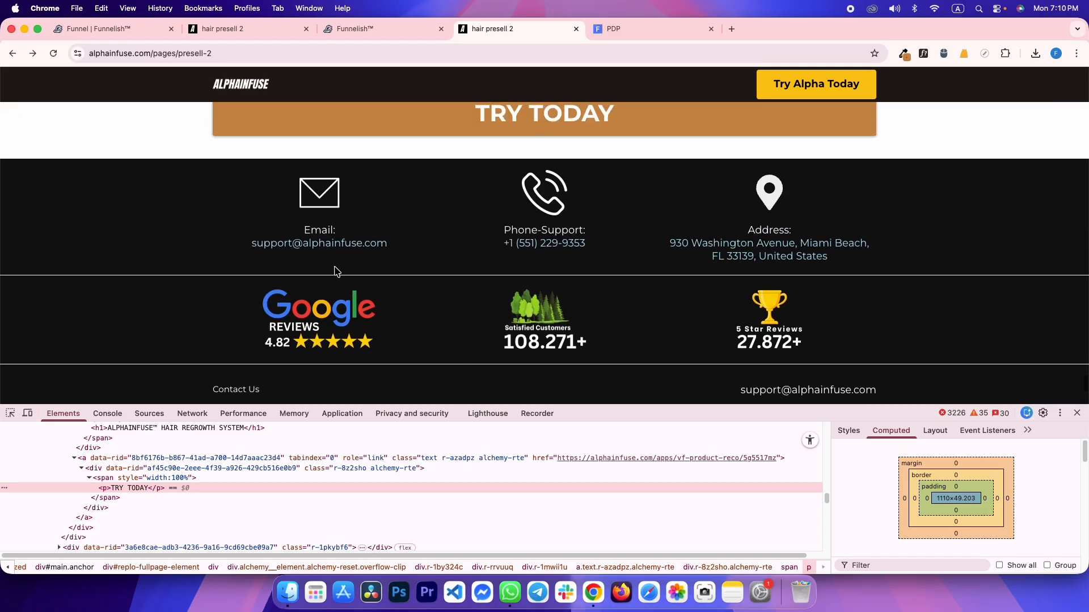
{"action": "scroll", "coordinate": [338, 273], "scroll_direction": "up", "scroll_amount": 1}
{"action": "left_click_drag", "start_coordinate": [305, 270], "coordinate": [448, 279]}
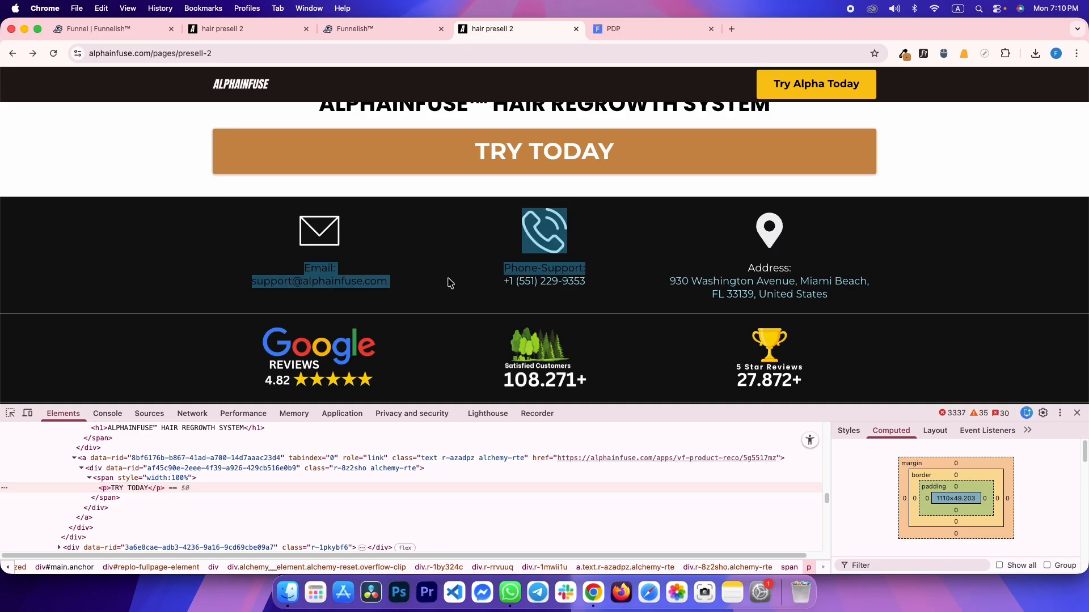
{"action": "left_click", "coordinate": [448, 279]}
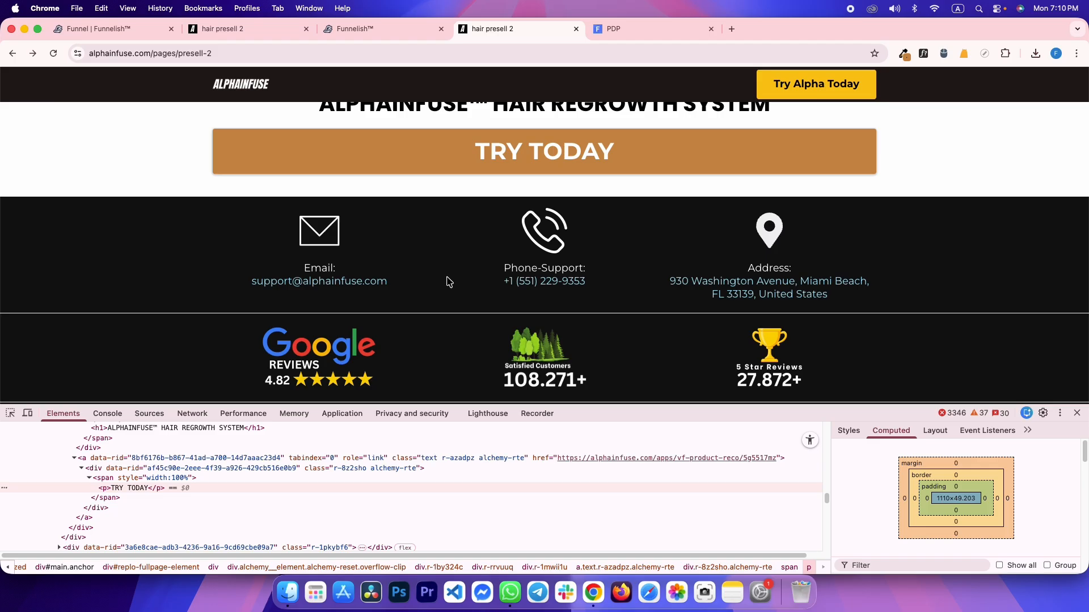
{"action": "scroll", "coordinate": [449, 281], "scroll_direction": "down", "scroll_amount": 5}
{"action": "scroll", "coordinate": [449, 282], "scroll_direction": "up", "scroll_amount": 7}
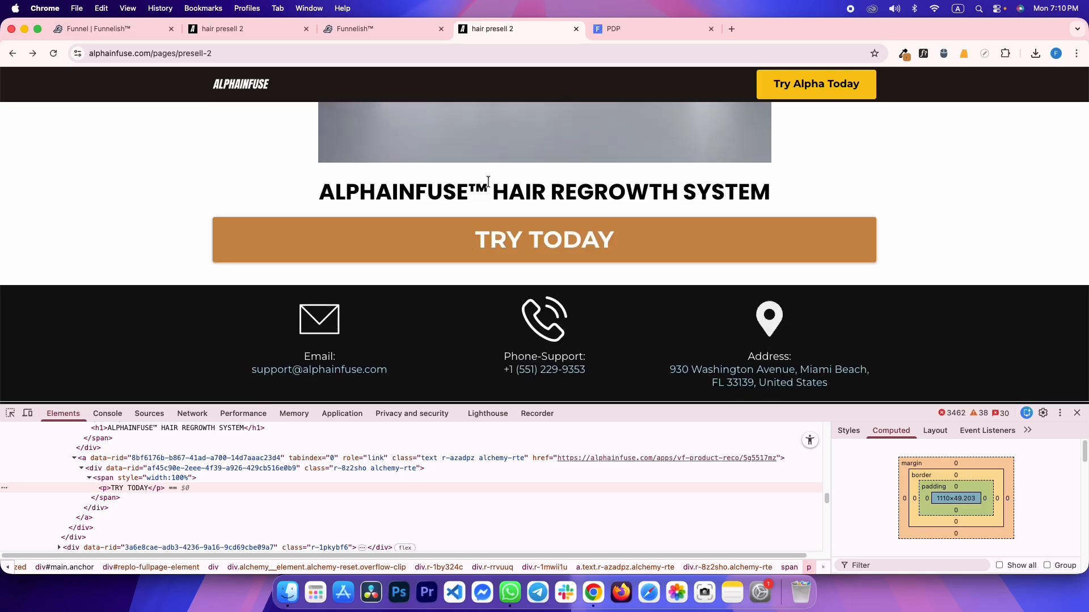
Reload the live preview once more, then return to the reference page
{"action": "left_click", "coordinate": [600, 31]}
{"action": "left_click", "coordinate": [54, 53]}
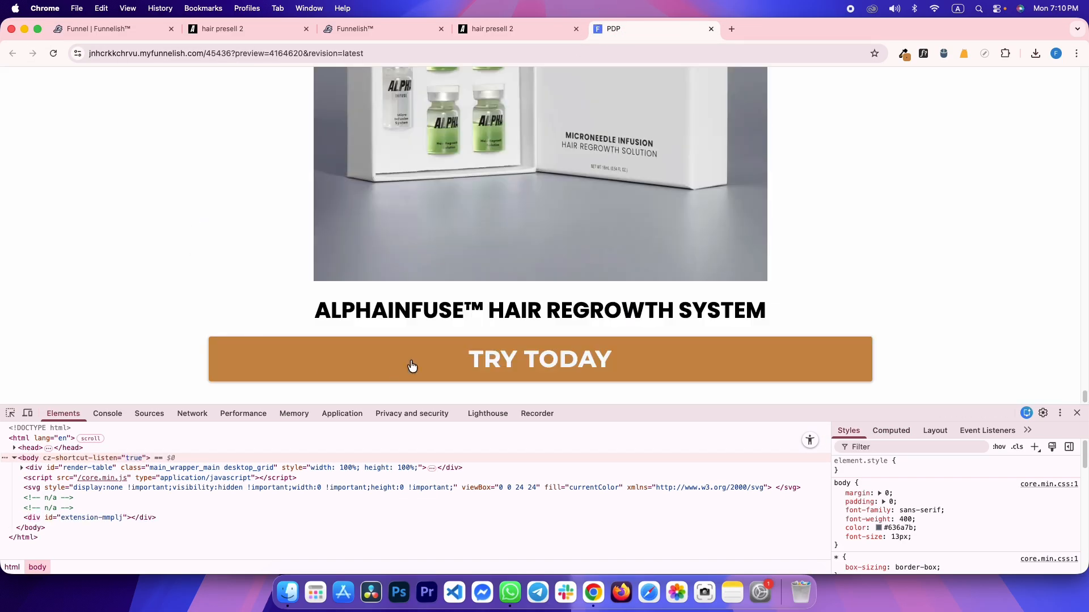
{"action": "left_click", "coordinate": [477, 28]}
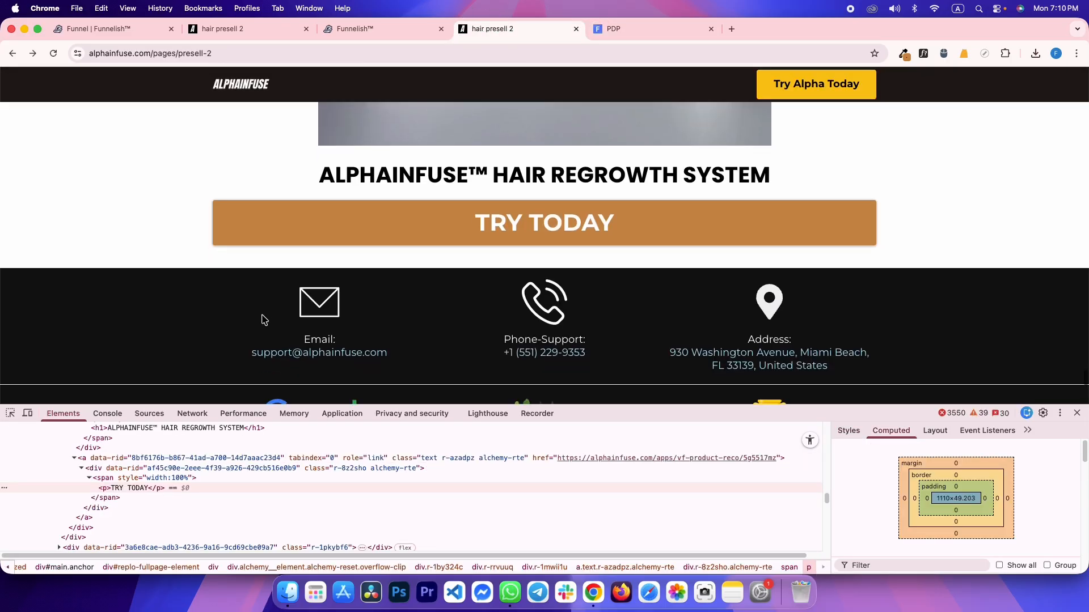
Inspect the reference's dark contact footer and its four columns of text
{"action": "left_click", "coordinate": [15, 416]}
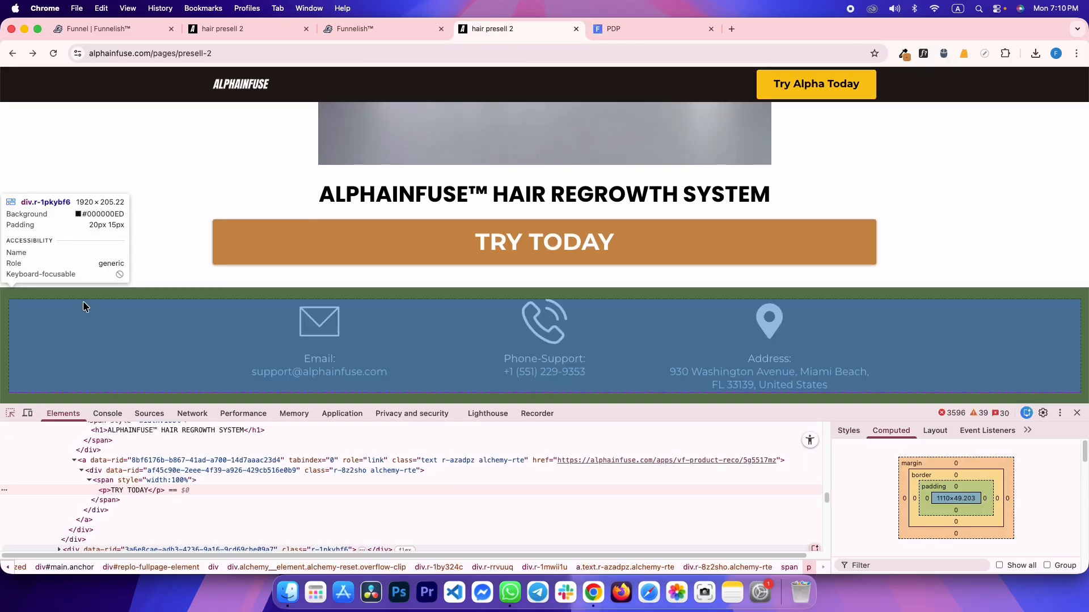
{"action": "left_click", "coordinate": [87, 288]}
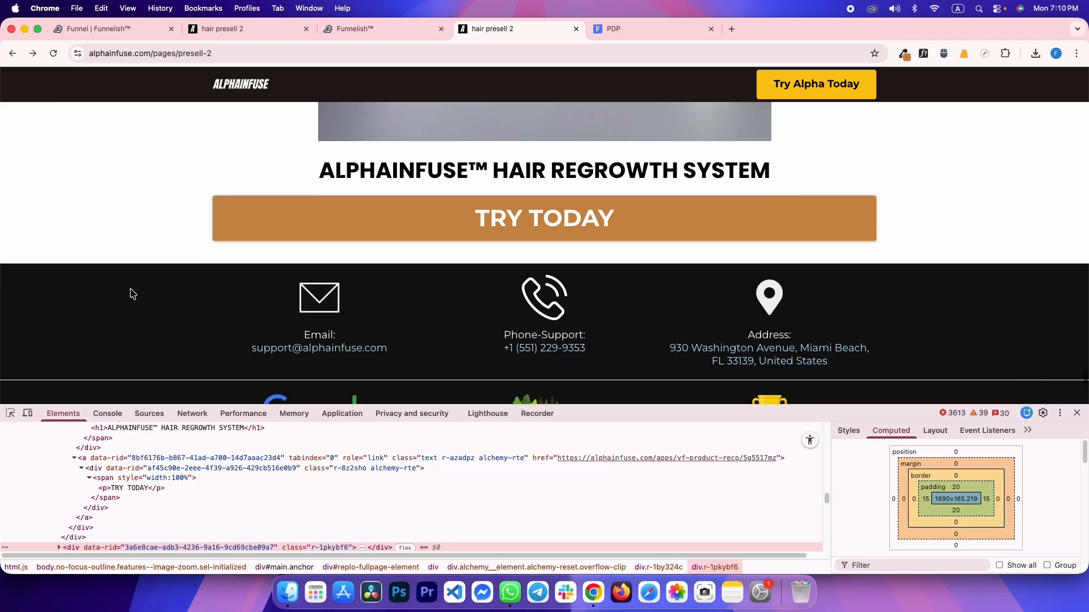
{"action": "scroll", "coordinate": [131, 292], "scroll_direction": "down", "scroll_amount": 5}
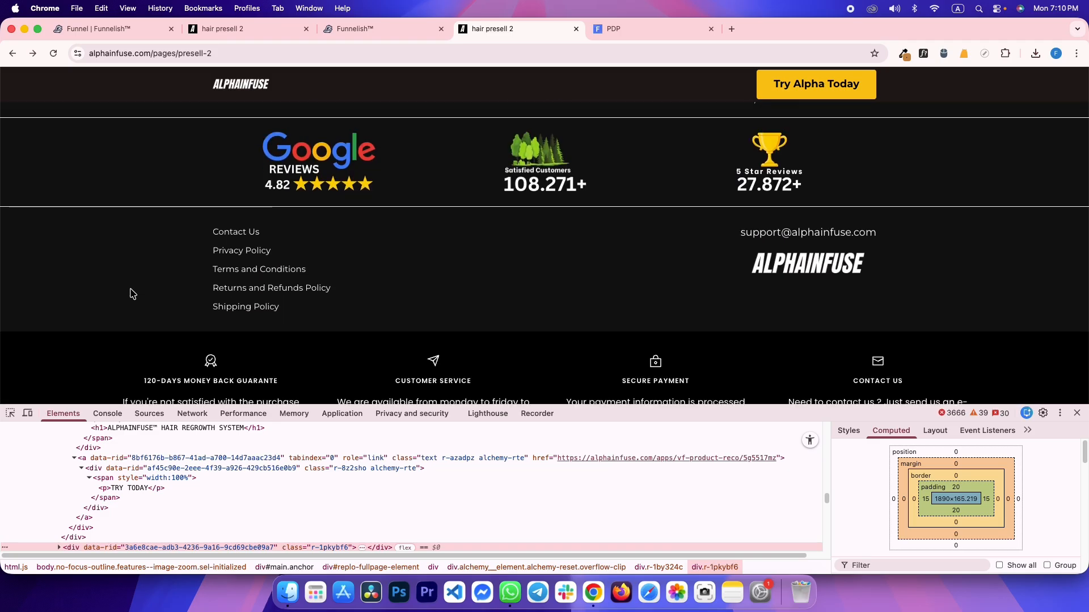
{"action": "scroll", "coordinate": [131, 293], "scroll_direction": "down", "scroll_amount": 1}
{"action": "left_click_drag", "start_coordinate": [136, 311], "coordinate": [960, 375]}
{"action": "left_click", "coordinate": [969, 369]}
{"action": "scroll", "coordinate": [791, 313], "scroll_direction": "up", "scroll_amount": 5}
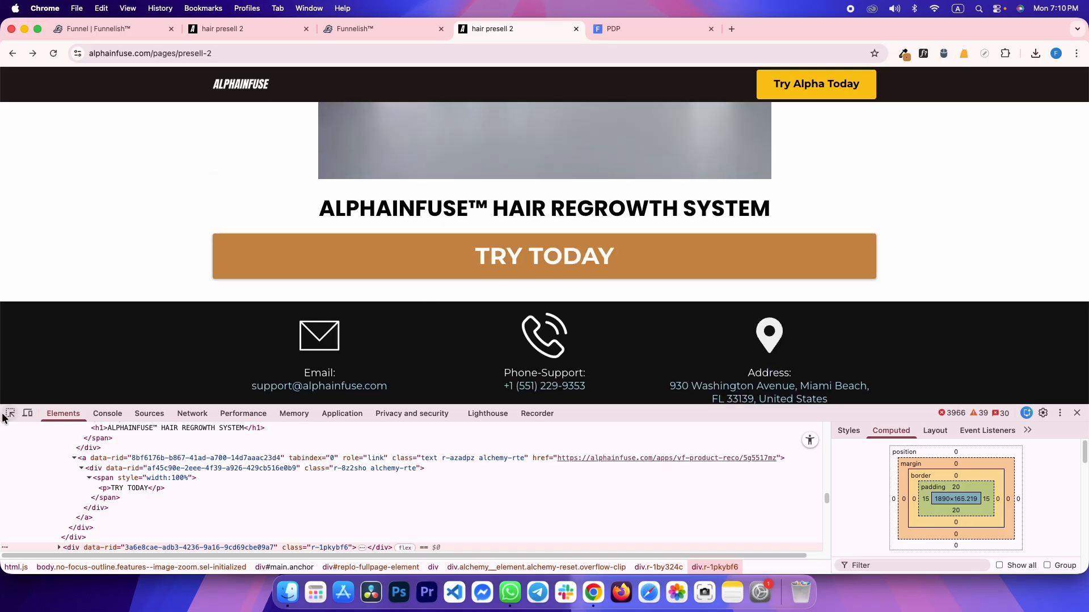
{"action": "scroll", "coordinate": [363, 309], "scroll_direction": "down", "scroll_amount": 2}
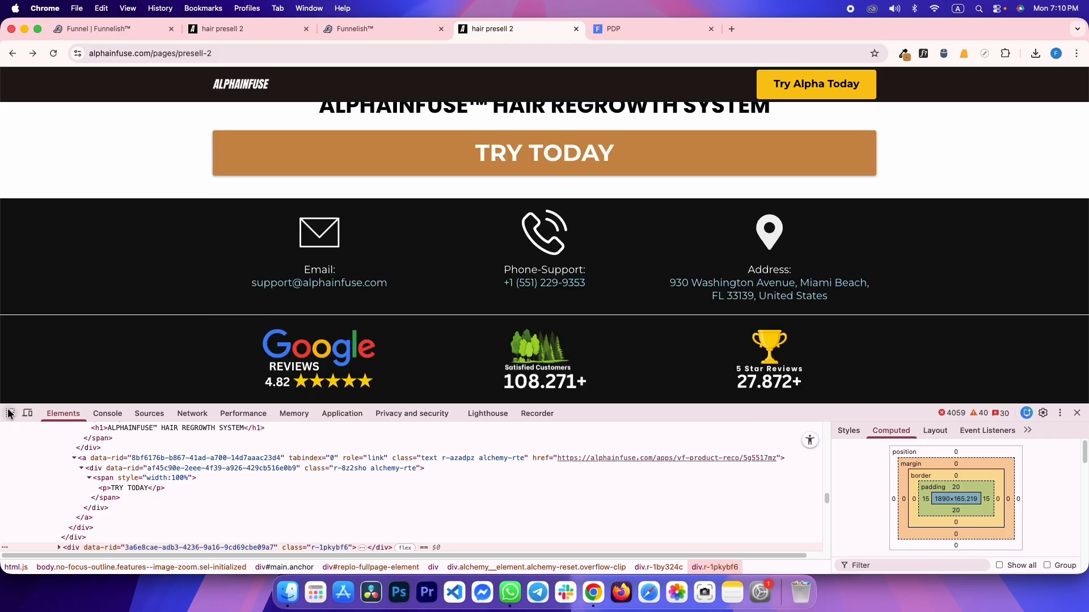
Sample the footer's #111111 background with the eyedropper, then go back to the Funnelish editor
{"action": "left_click", "coordinate": [10, 413]}
{"action": "left_click", "coordinate": [27, 271]}
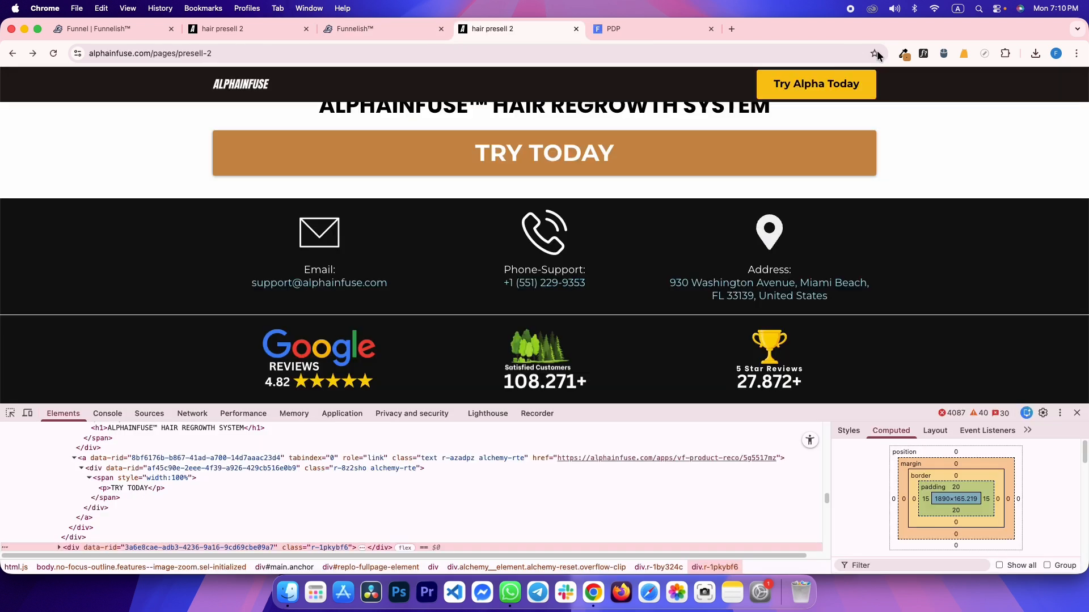
{"action": "left_click", "coordinate": [905, 53]}
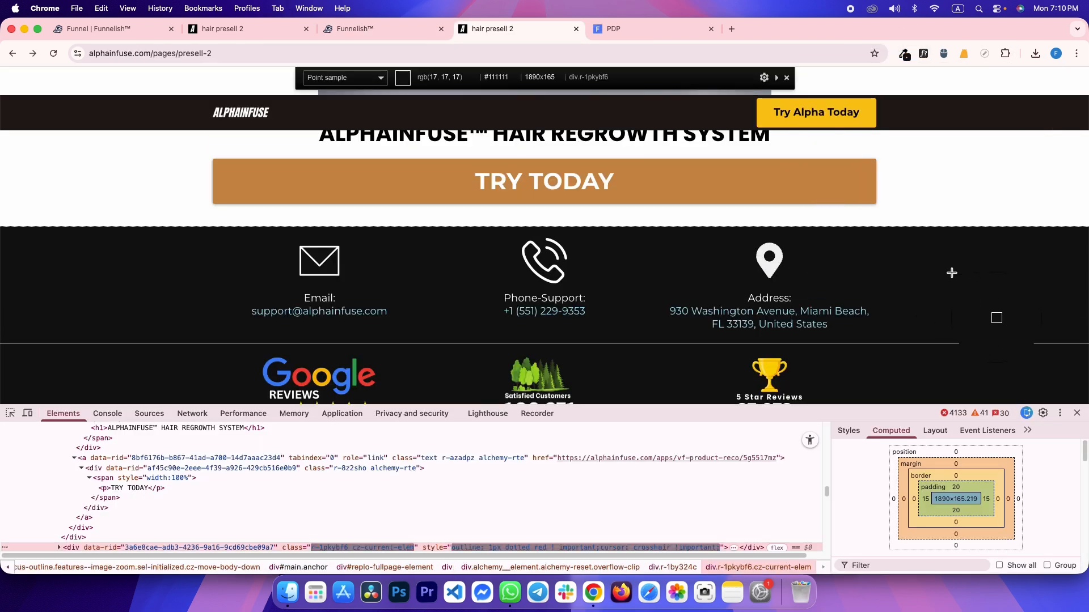
{"action": "left_click", "coordinate": [952, 273]}
{"action": "key", "text": "ctrl+shift+Tab"}
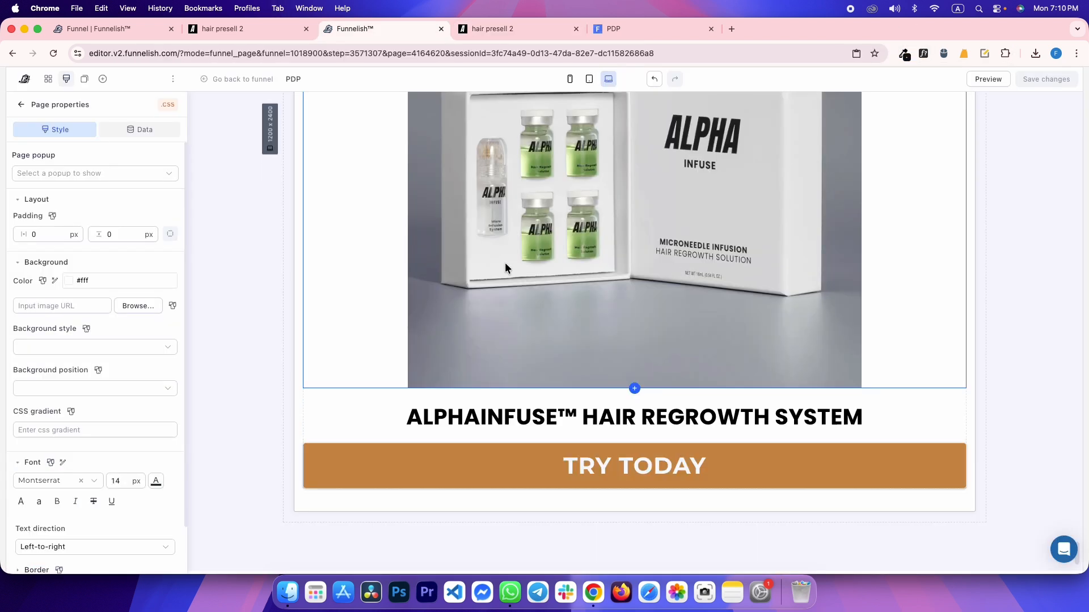
Drop a new section below the TRY TODAY button and give it a solid #111111 background
{"action": "left_click", "coordinate": [102, 80]}
{"action": "left_click_drag", "start_coordinate": [114, 187], "coordinate": [384, 448]}
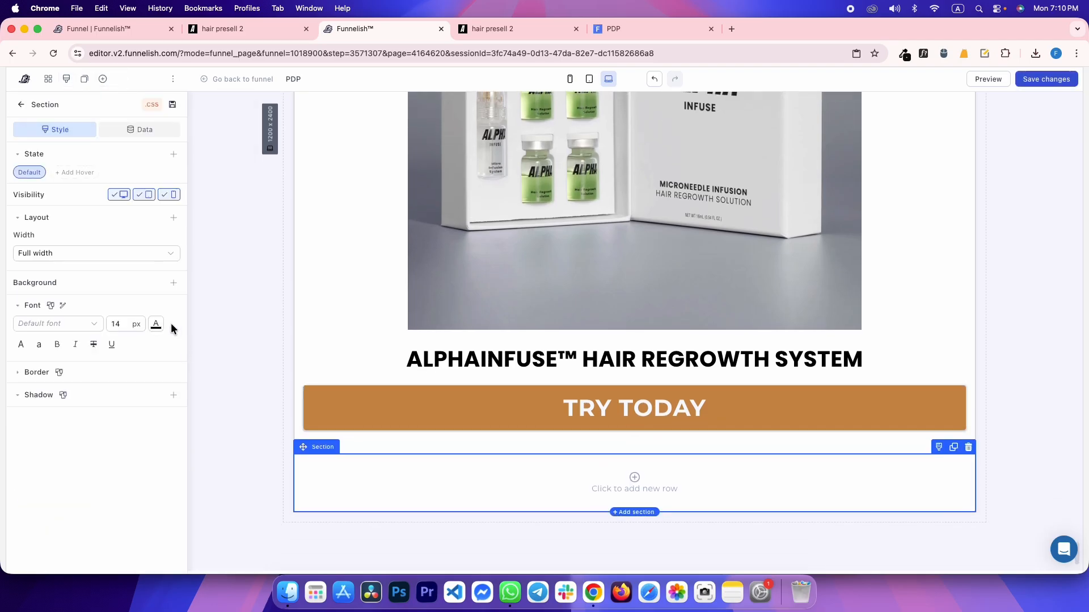
{"action": "left_click", "coordinate": [173, 283]}
{"action": "left_click", "coordinate": [143, 325]}
{"action": "left_click", "coordinate": [138, 303]}
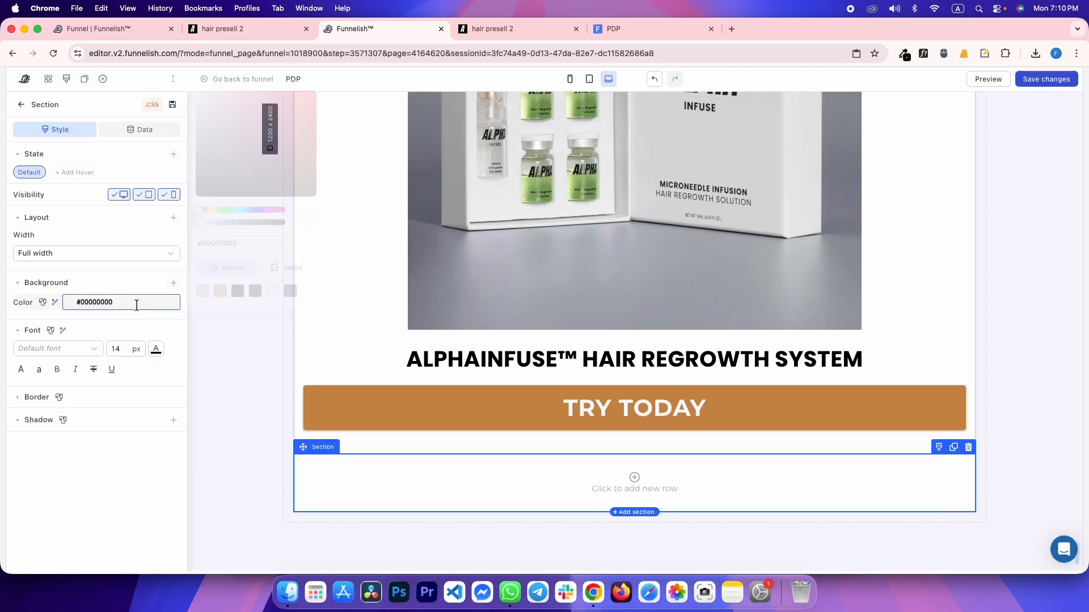
{"action": "type", "text": "#111111"}
{"action": "left_click", "coordinate": [101, 476]}
Check the reference's dark contact section, then give the new section 15 px / 20 px padding
{"action": "key", "text": "ctrl+Tab"}
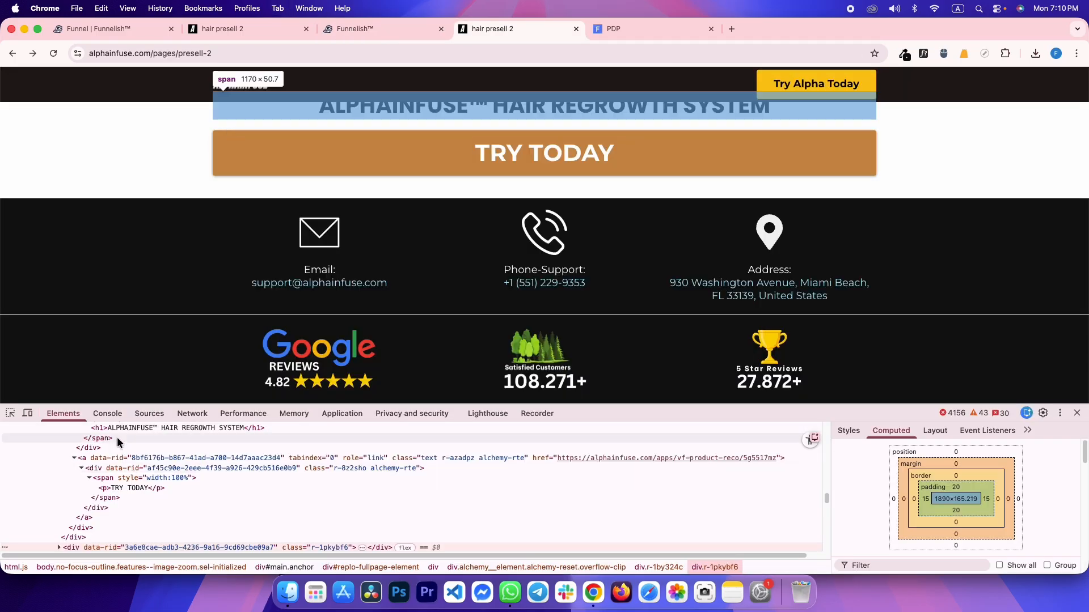
{"action": "left_click", "coordinate": [9, 413]}
{"action": "left_click", "coordinate": [30, 308]}
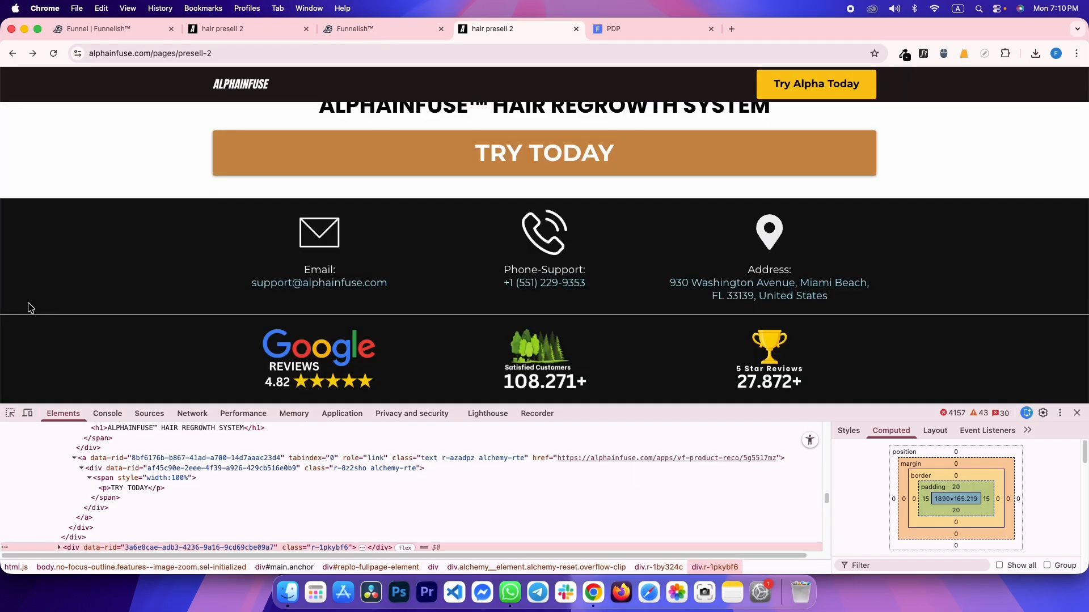
{"action": "key", "text": "ctrl+shift+Tab"}
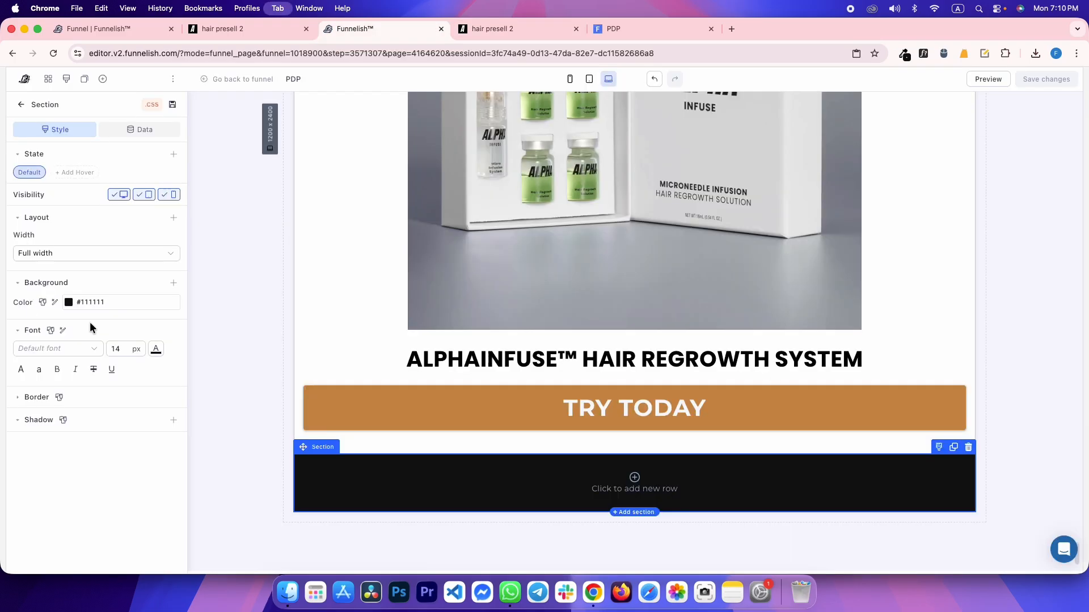
{"action": "left_click", "coordinate": [174, 218]}
{"action": "left_click", "coordinate": [142, 256]}
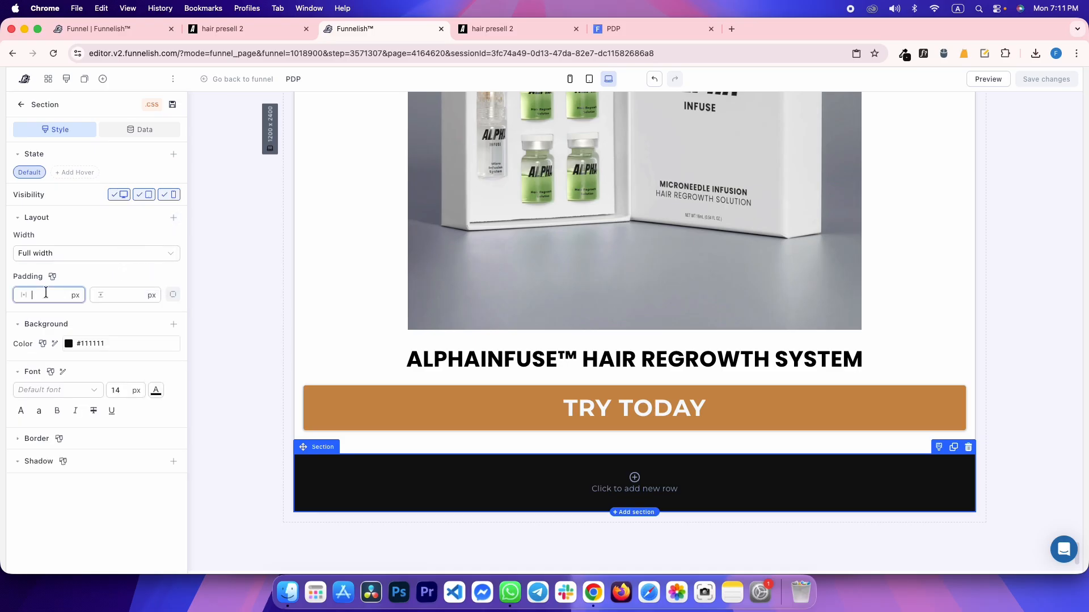
{"action": "type", "text": "15"}
{"action": "key", "text": "Tab"}
{"action": "type", "text": "20"}
Compare against the reference page in mobile and desktop views, inspecting its contact row
{"action": "key", "text": "ctrl+Tab"}
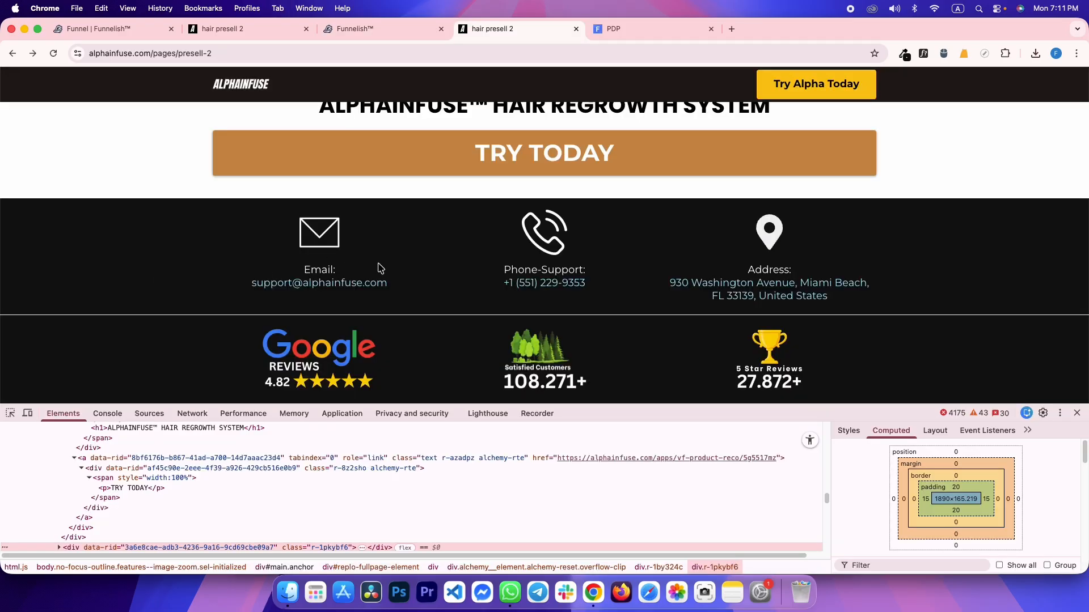
{"action": "key", "text": "ctrl+shift+Tab"}
{"action": "key", "text": "ctrl+shift+Tab"}
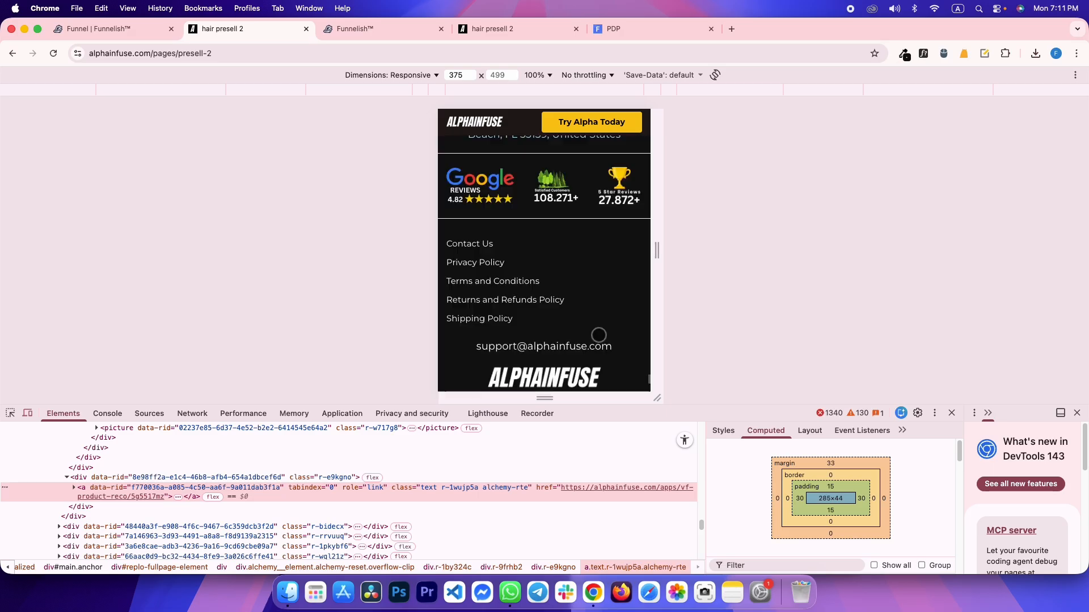
{"action": "scroll", "coordinate": [599, 334], "scroll_direction": "up", "scroll_amount": 15}
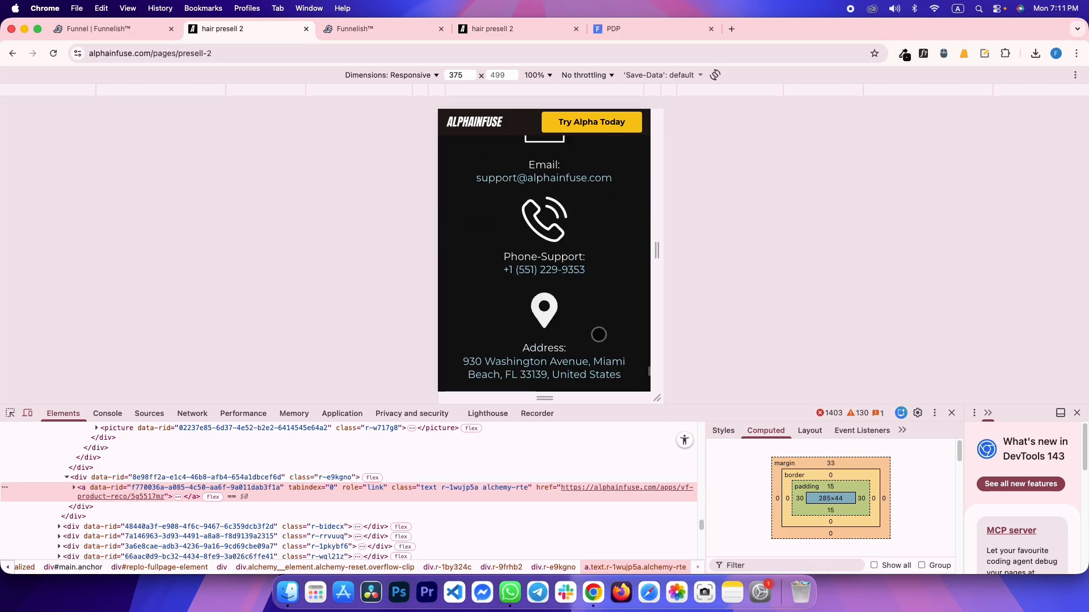
{"action": "scroll", "coordinate": [599, 335], "scroll_direction": "up", "scroll_amount": 5}
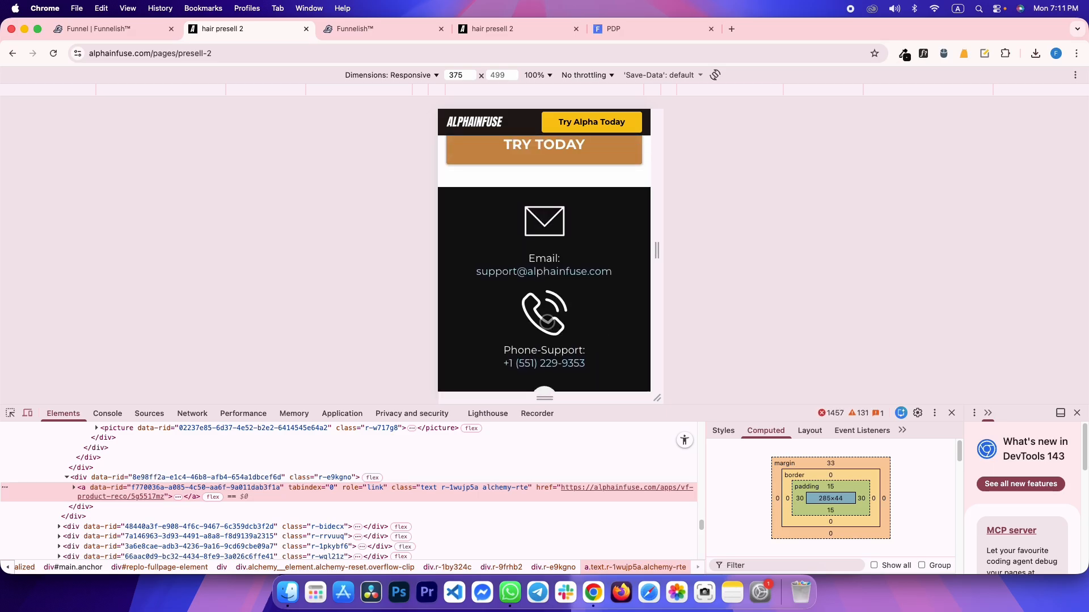
{"action": "key", "text": "ctrl+Tab"}
{"action": "key", "text": "ctrl+Tab"}
{"action": "left_click", "coordinate": [11, 412]}
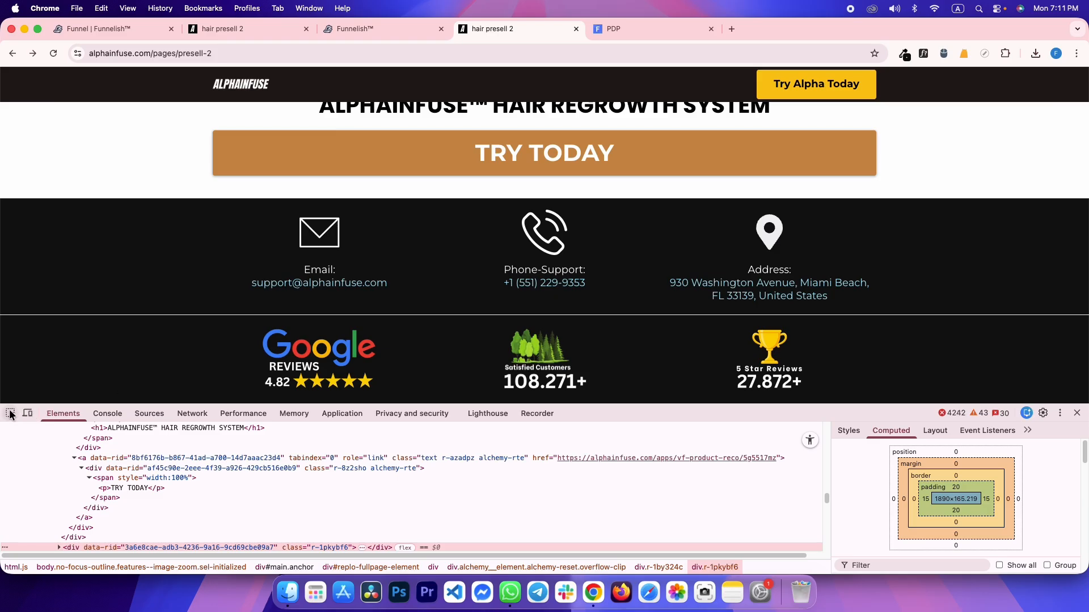
Add a three-column row with 20 px spacing to the dark section and save the page
{"action": "left_click", "coordinate": [434, 284]}
{"action": "key", "text": "ctrl+shift+Tab"}
{"action": "left_click", "coordinate": [566, 484]}
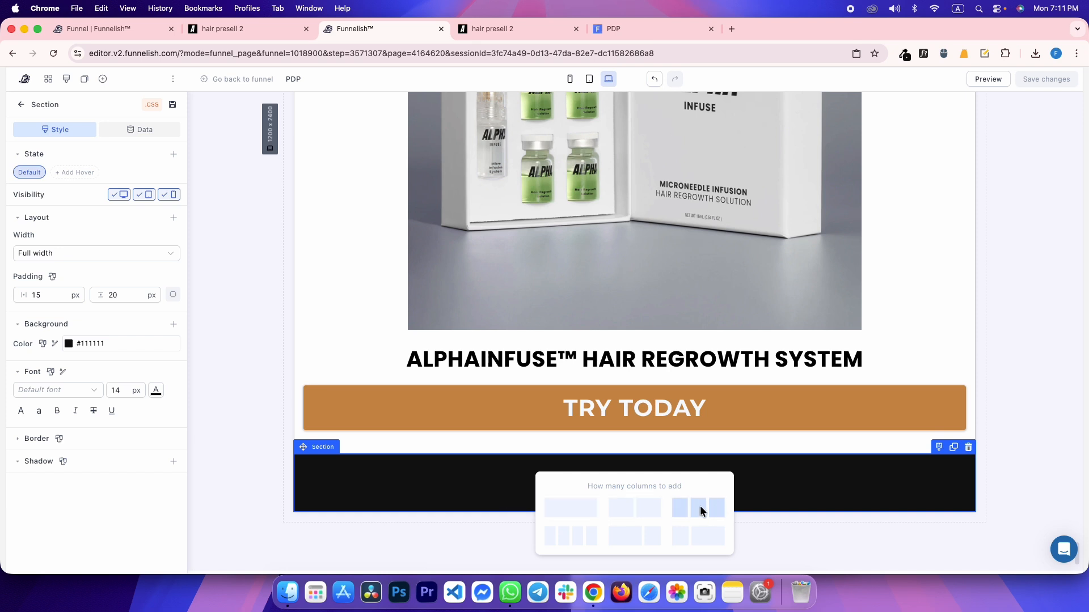
{"action": "left_click", "coordinate": [699, 506]}
{"action": "key", "text": "ctrl+Tab"}
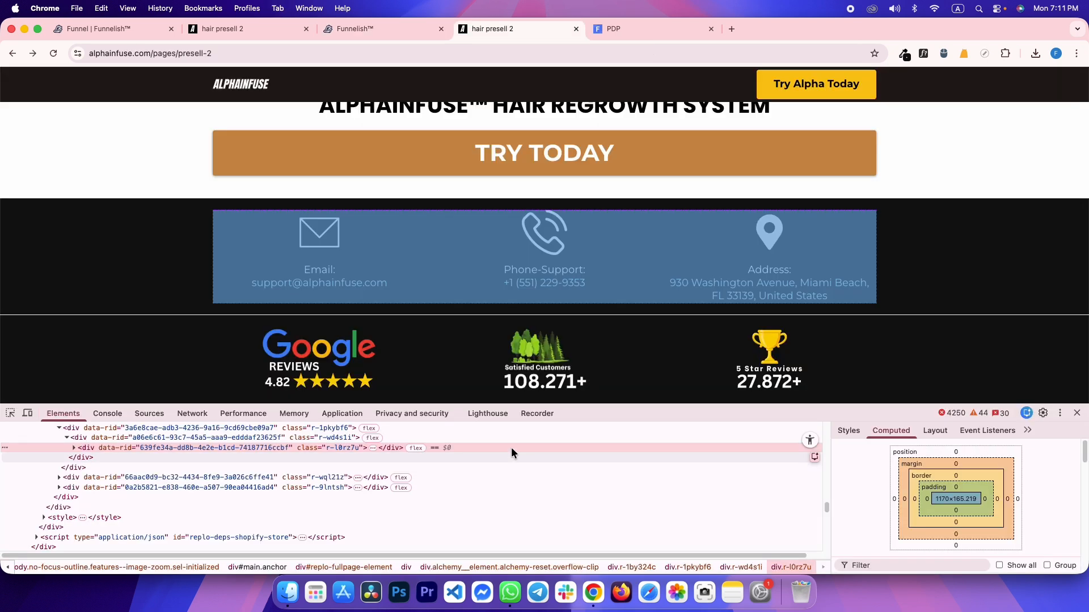
{"action": "left_click", "coordinate": [848, 430]}
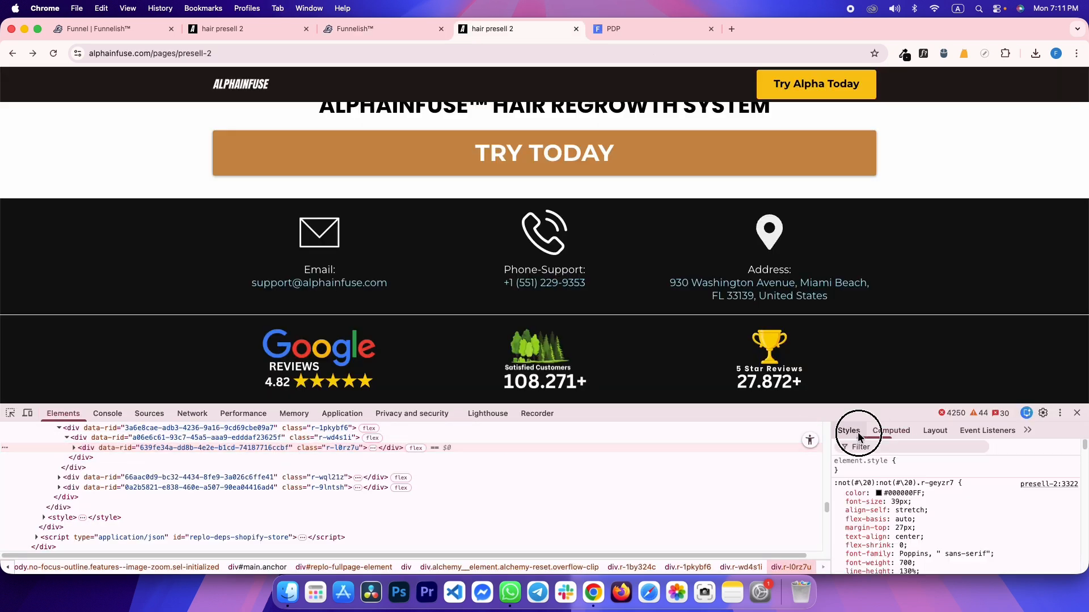
{"action": "key", "text": "ctrl+shift+Tab"}
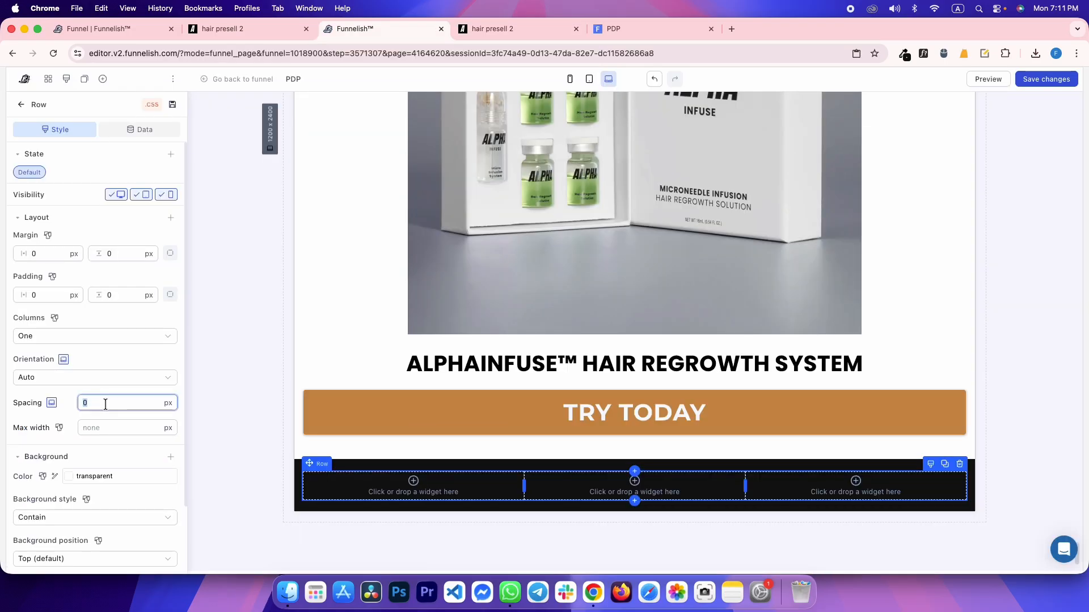
{"action": "type", "text": "20"}
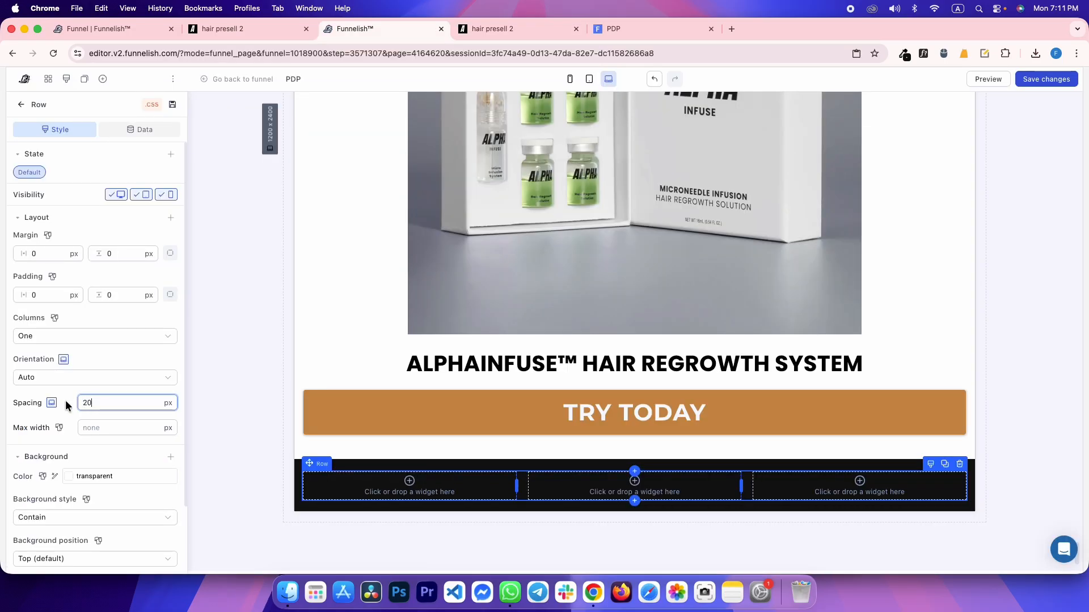
{"action": "left_click", "coordinate": [1047, 79]}
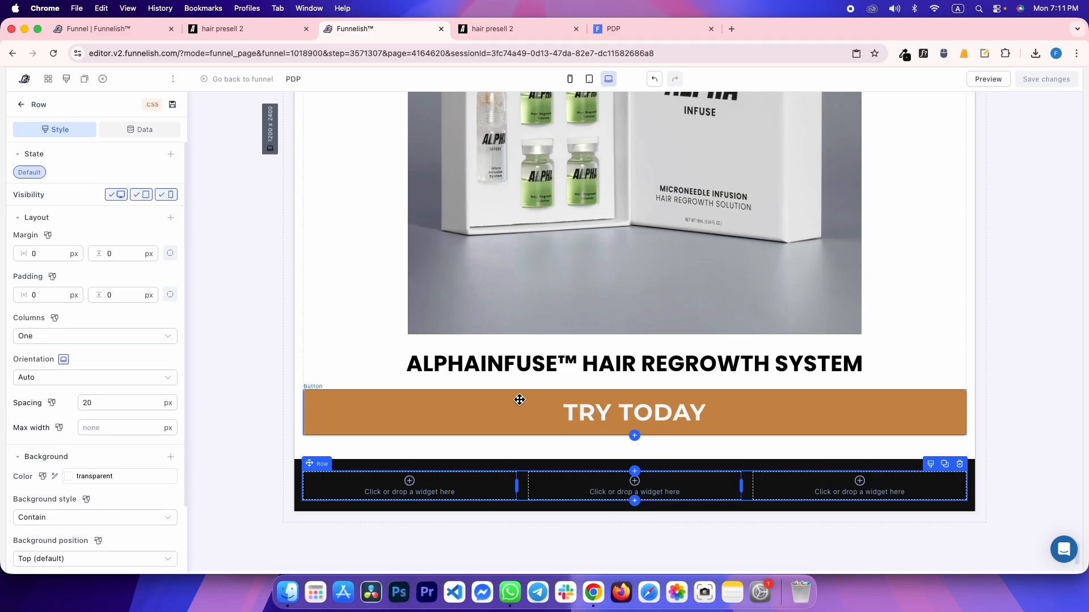
Copy the envelope icon's image address from the reference contact block
{"action": "key", "text": "ctrl+Tab"}
{"action": "left_click", "coordinate": [93, 448]}
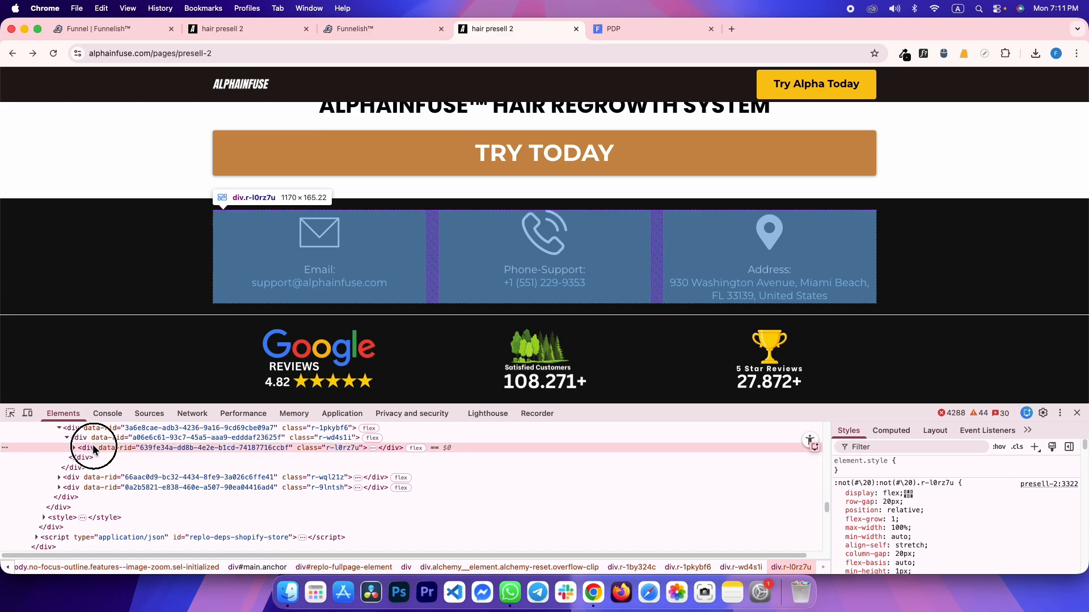
{"action": "right_click", "coordinate": [306, 240]}
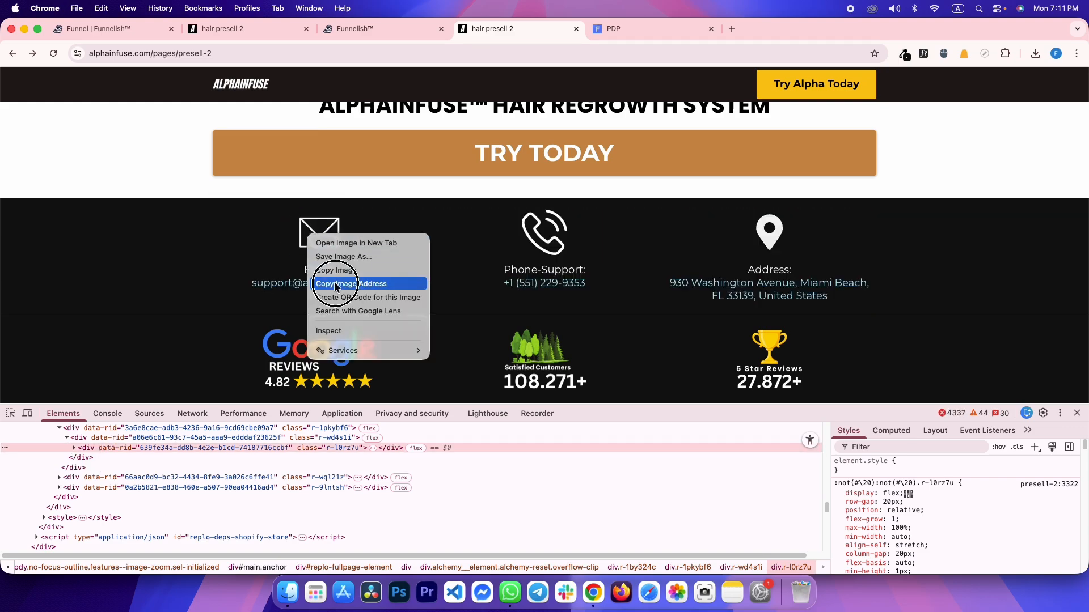
{"action": "left_click", "coordinate": [335, 282]}
{"action": "right_click", "coordinate": [323, 248]}
{"action": "left_click", "coordinate": [329, 336]}
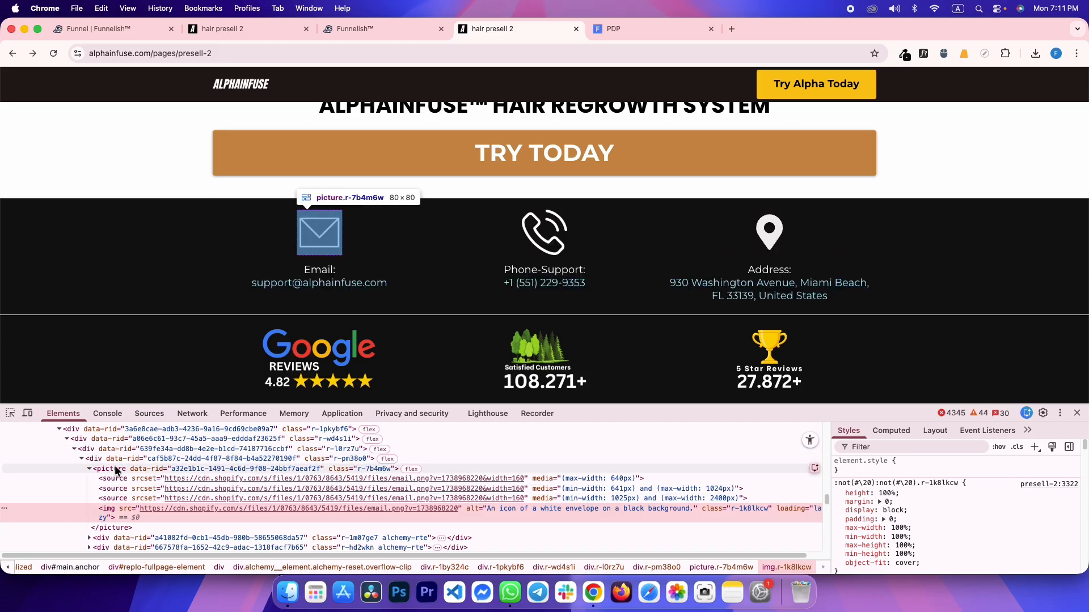
{"action": "key", "text": "ctrl+shift+Tab"}
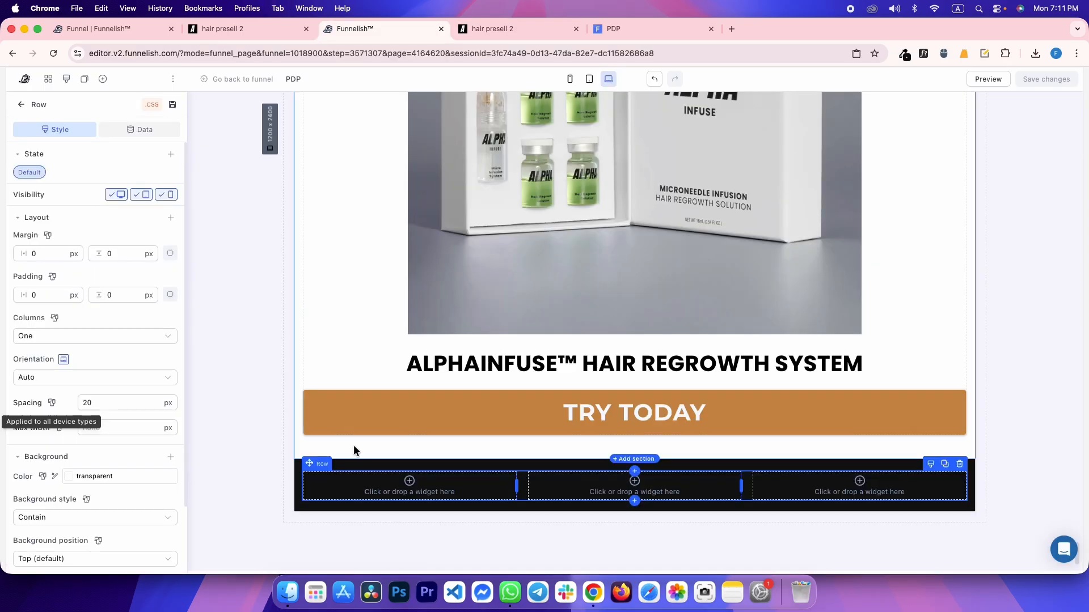
{"action": "left_click", "coordinate": [380, 492]}
{"action": "key", "text": "ctrl+Tab"}
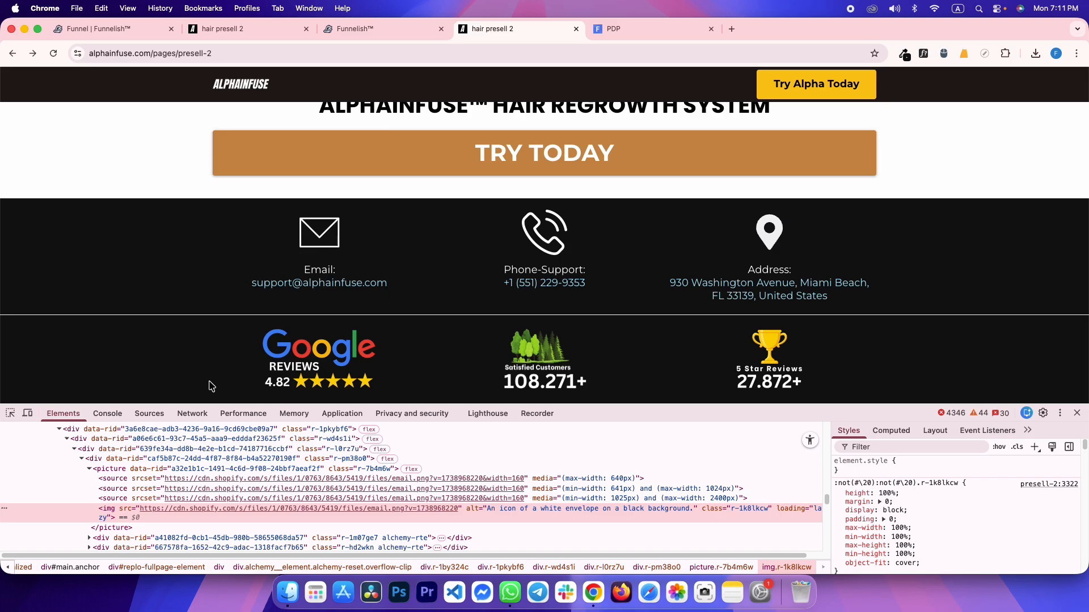
{"action": "key", "text": "ctrl+shift+Tab"}
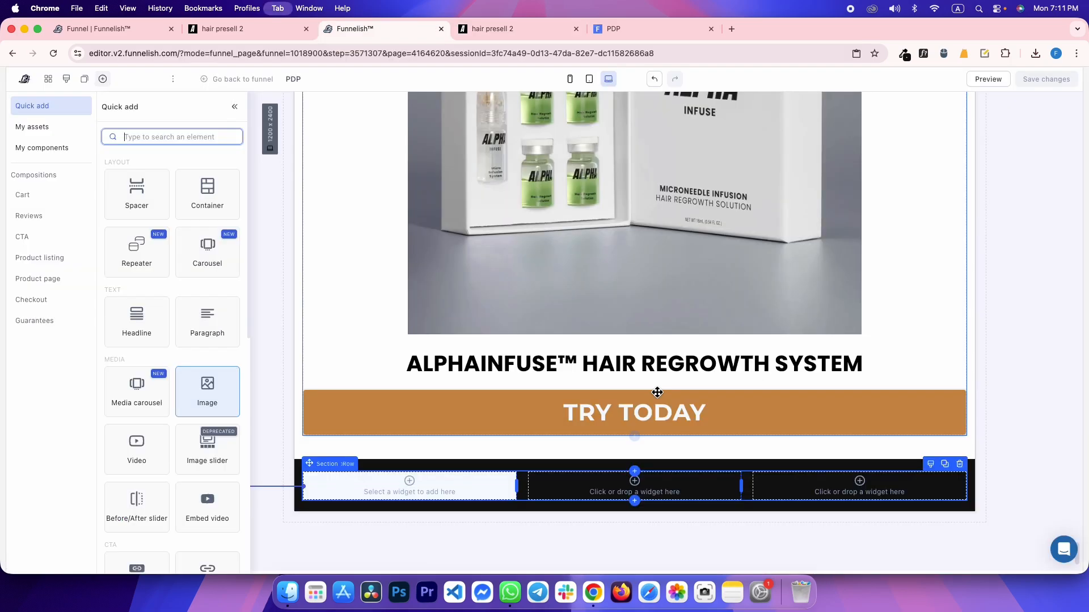
Put a 0-top-margin container in the first column holding the envelope image at 80 px width
{"action": "left_click", "coordinate": [201, 210]}
{"action": "double_click", "coordinate": [137, 276]}
{"action": "type", "text": "0"}
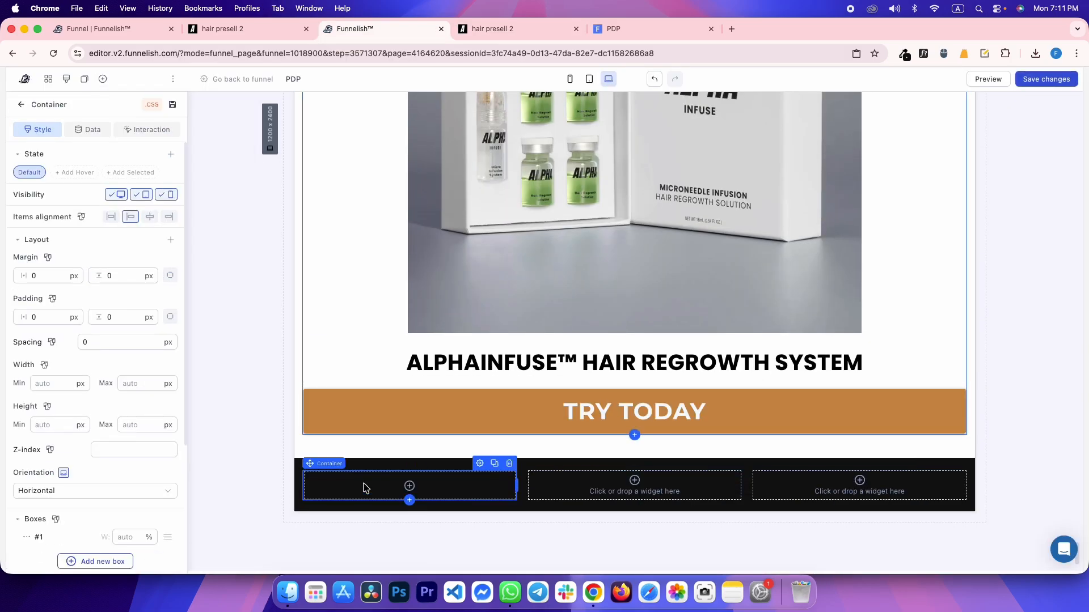
{"action": "left_click", "coordinate": [366, 488]}
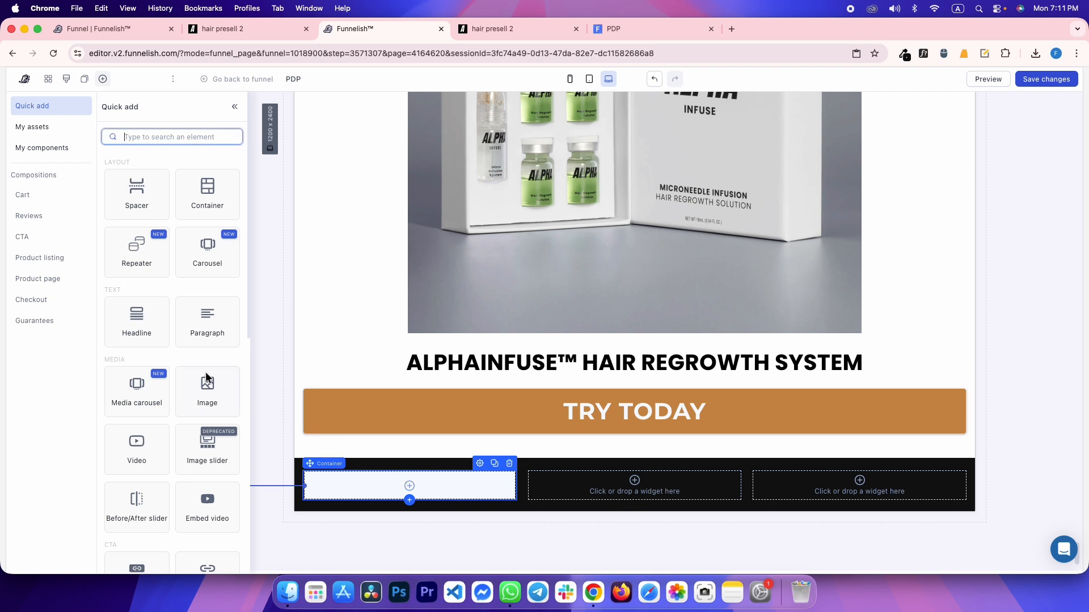
{"action": "left_click", "coordinate": [211, 400]}
{"action": "left_click", "coordinate": [89, 372]}
{"action": "key", "text": "cmd+v"}
{"action": "scroll", "coordinate": [99, 500], "scroll_direction": "down", "scroll_amount": 1}
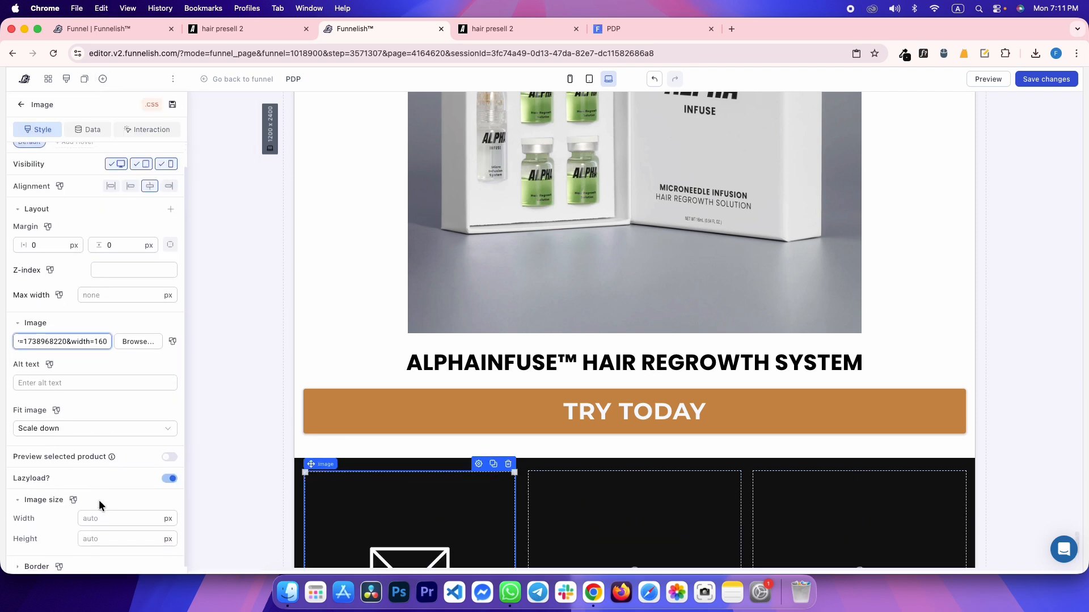
{"action": "left_click", "coordinate": [101, 515]}
{"action": "type", "text": "80"}
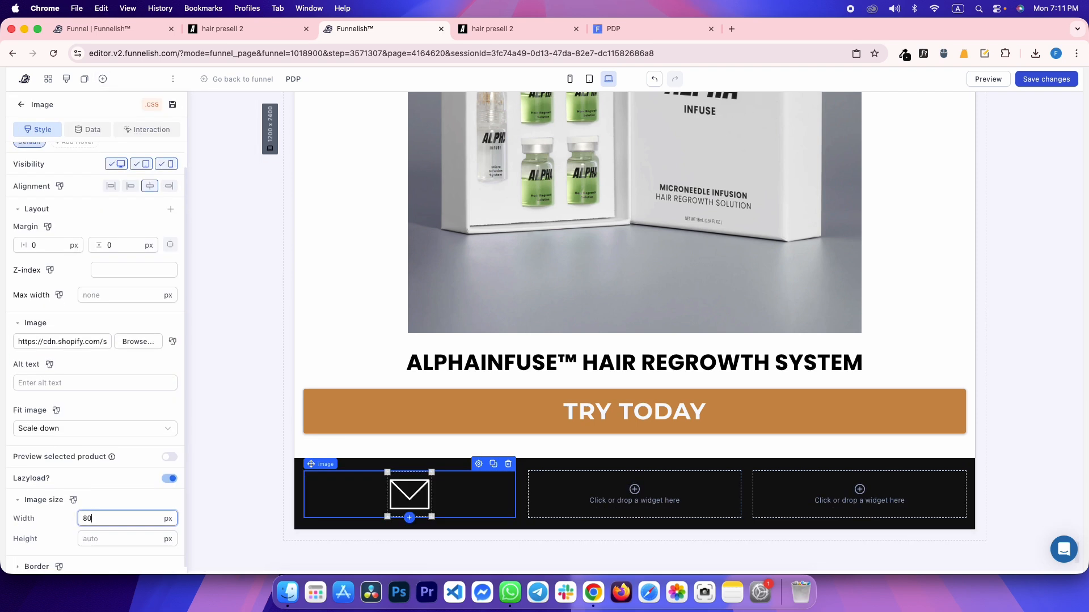
Inspect the reference's Email: label and support e-mail link in DevTools
{"action": "key", "text": "cmd+4"}
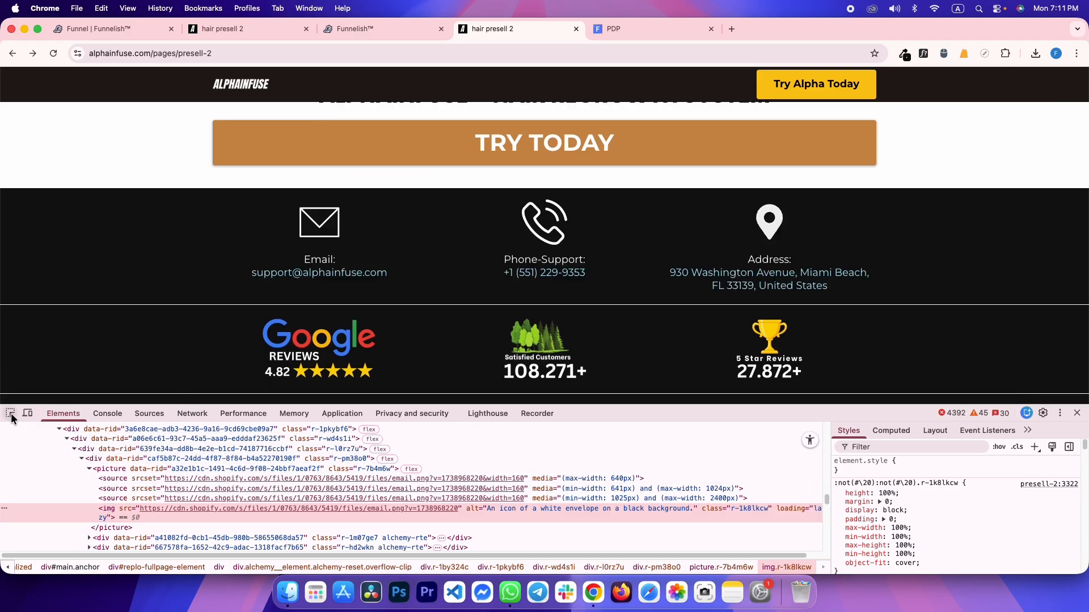
{"action": "key", "text": "cmd+shift+c"}
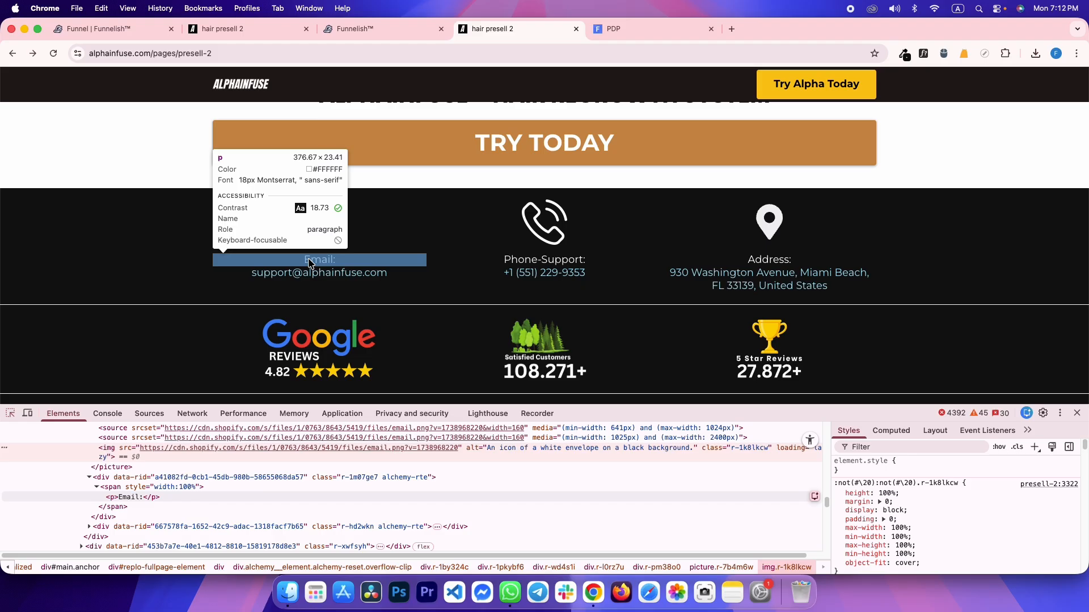
{"action": "left_click", "coordinate": [306, 262]}
{"action": "left_click_drag", "start_coordinate": [304, 259], "coordinate": [380, 275]}
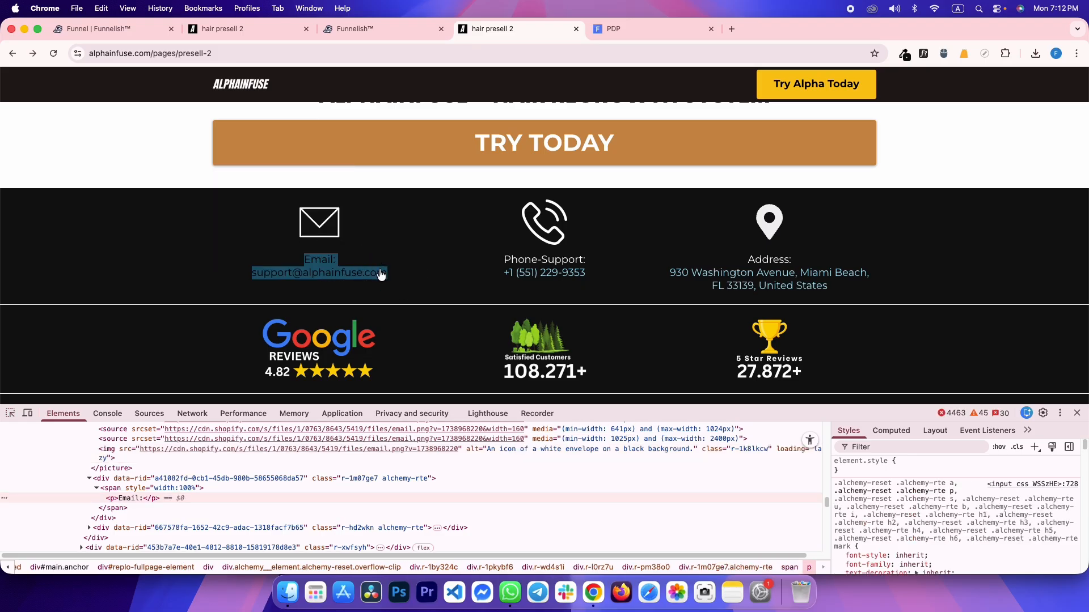
{"action": "left_click", "coordinate": [10, 414]}
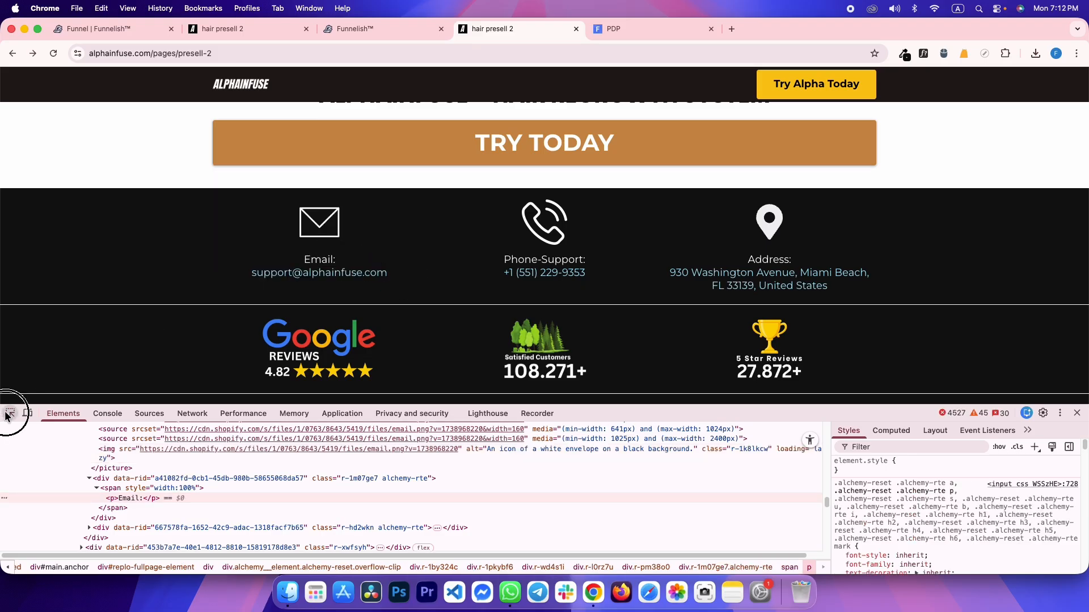
{"action": "left_click", "coordinate": [306, 262]}
{"action": "left_click_drag", "start_coordinate": [305, 259], "coordinate": [391, 265]}
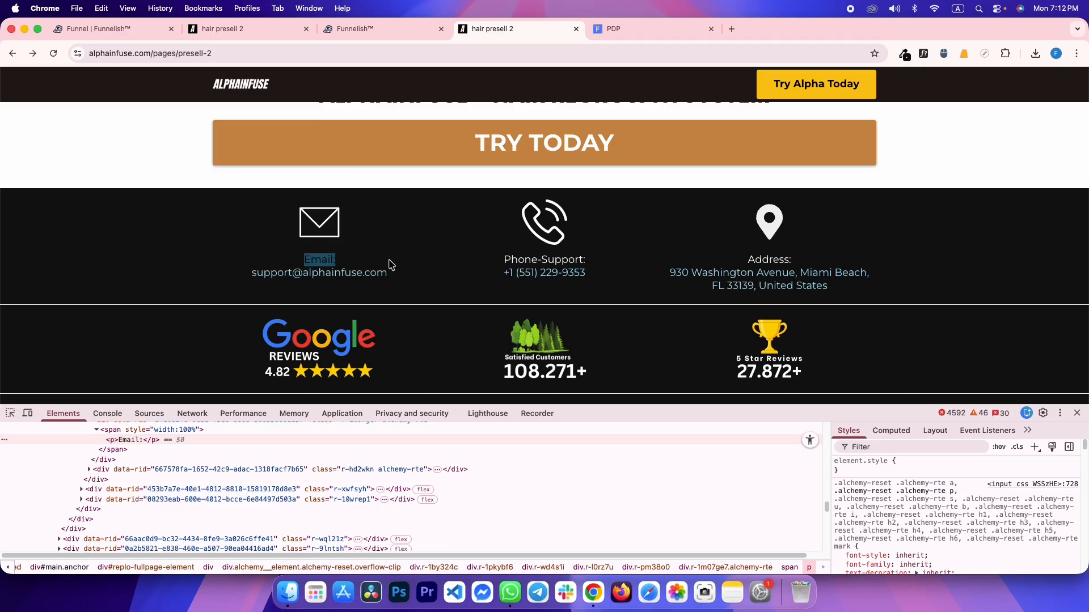
{"action": "left_click", "coordinate": [329, 261]}
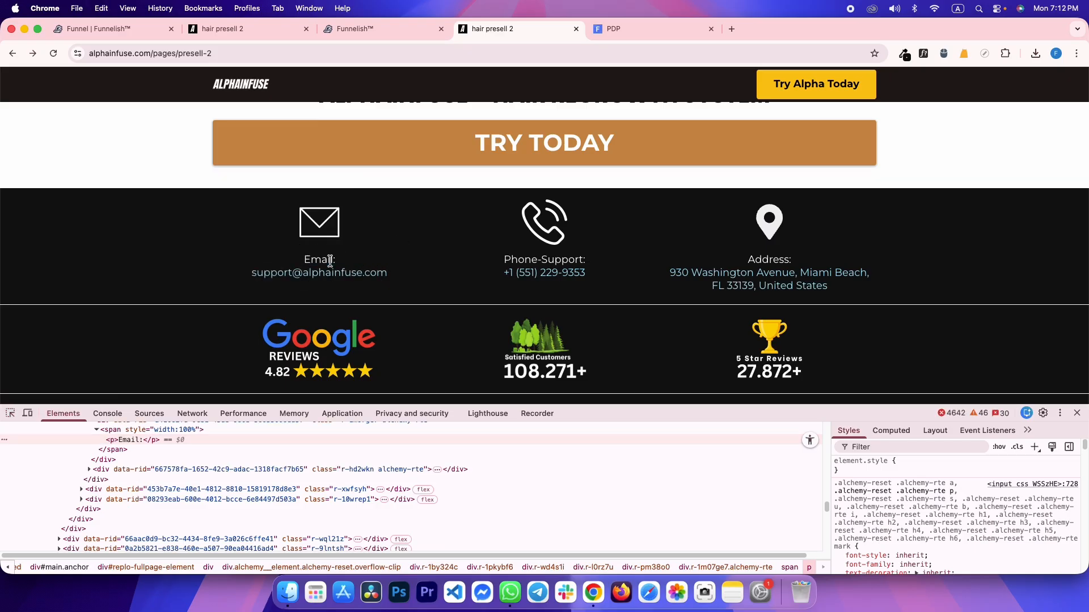
{"action": "left_click", "coordinate": [12, 414]}
{"action": "key", "text": "ctrl+shift+Tab"}
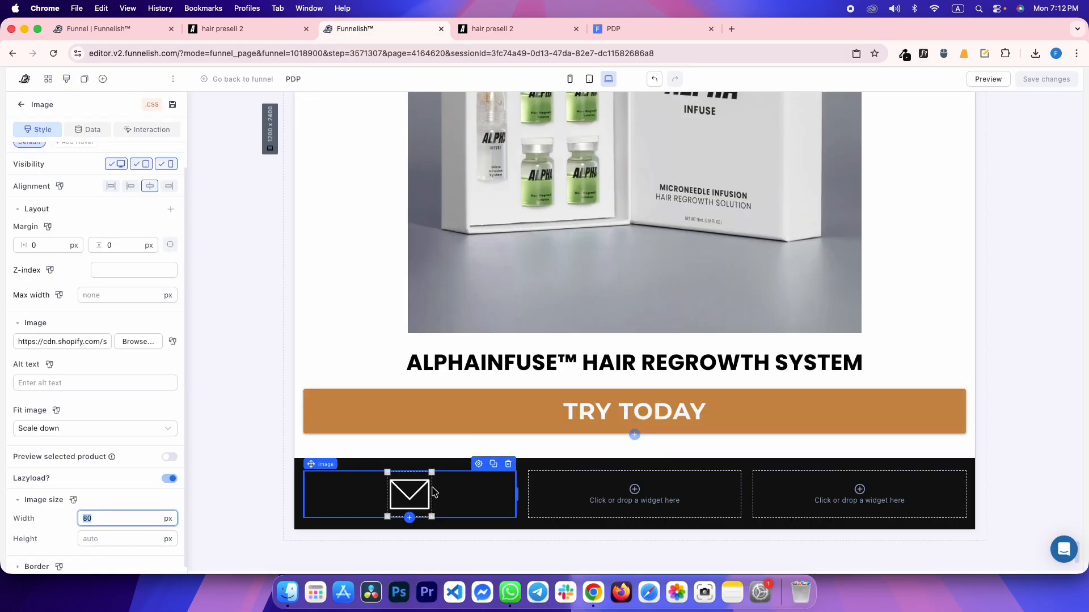
Add a white 'Email:' paragraph with 0 padding under the icon and save
{"action": "left_click", "coordinate": [408, 518]}
{"action": "left_click", "coordinate": [206, 315]}
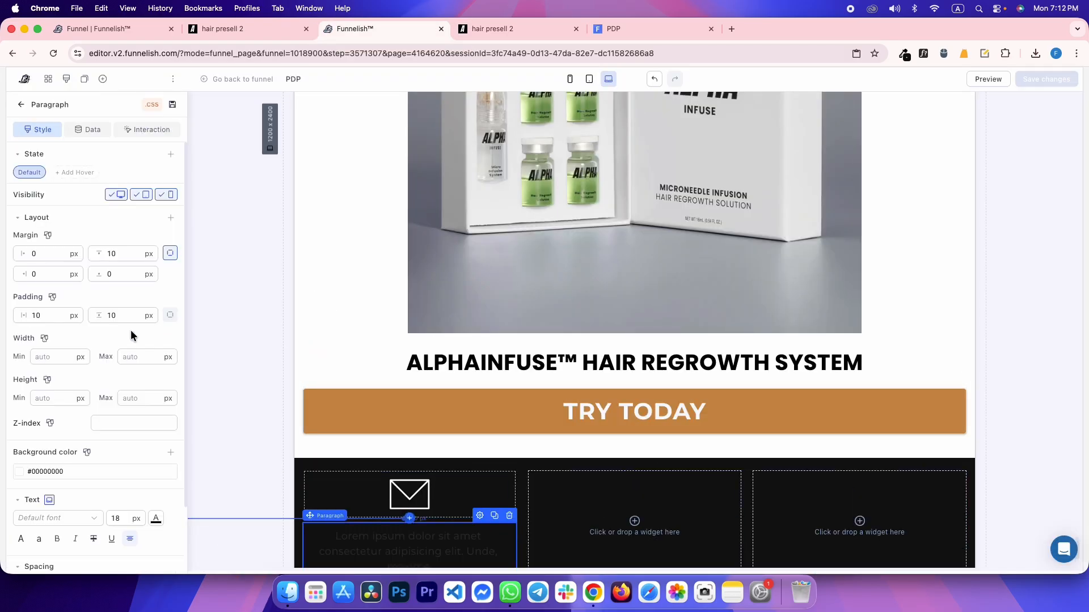
{"action": "double_click", "coordinate": [111, 315]}
{"action": "type", "text": "0"}
{"action": "double_click", "coordinate": [61, 321]}
{"action": "type", "text": "0"}
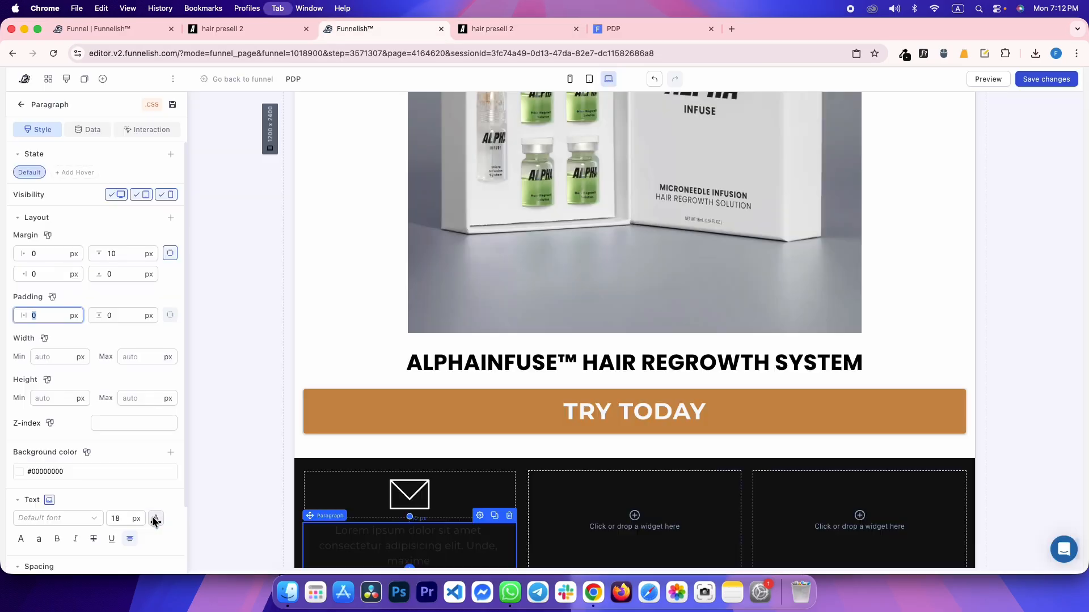
{"action": "left_click", "coordinate": [154, 519]}
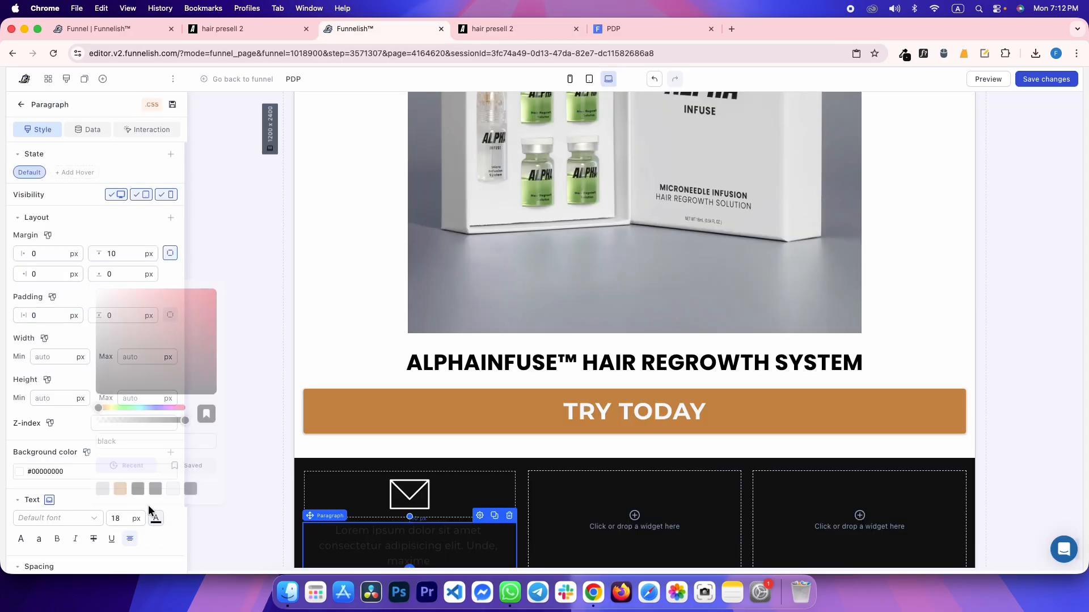
{"action": "left_click", "coordinate": [173, 488]}
{"action": "triple_click", "coordinate": [387, 543]}
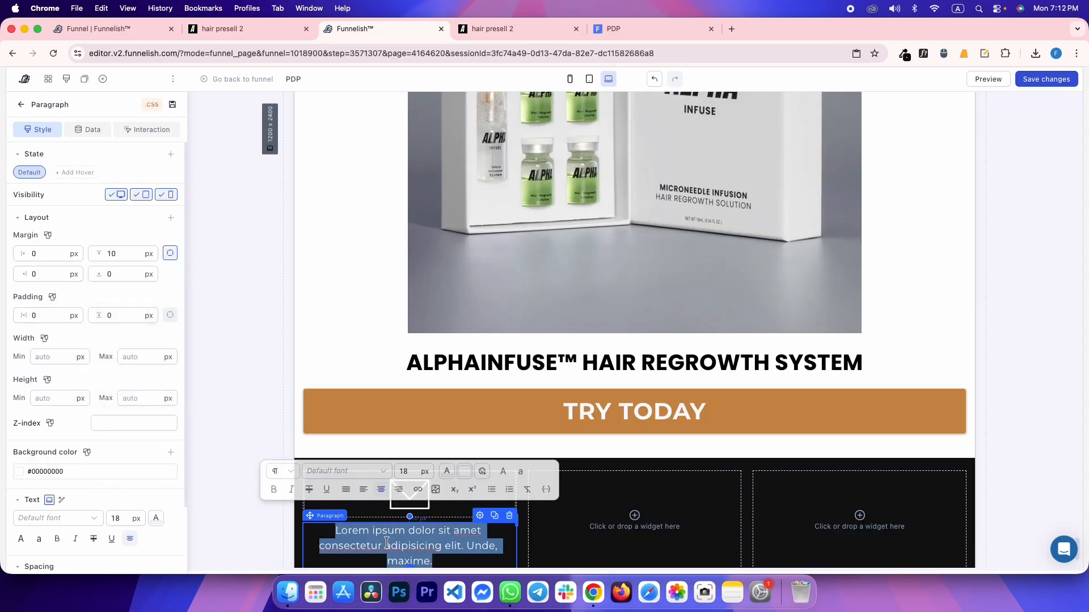
{"action": "type", "text": "Email:"}
{"action": "key", "text": "super+s"}
Match the reference spacing by giving the paragraph a 15 px top margin
{"action": "key", "text": "ctrl+Tab"}
{"action": "key", "text": "super+shift+c"}
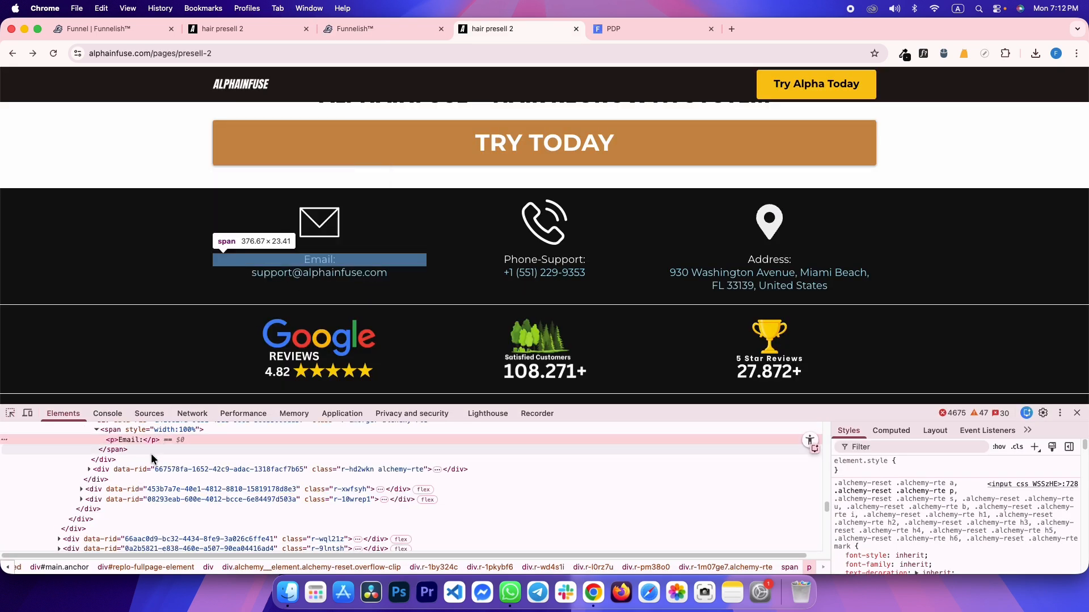
{"action": "left_click", "coordinate": [151, 463]}
{"action": "left_click", "coordinate": [875, 429]}
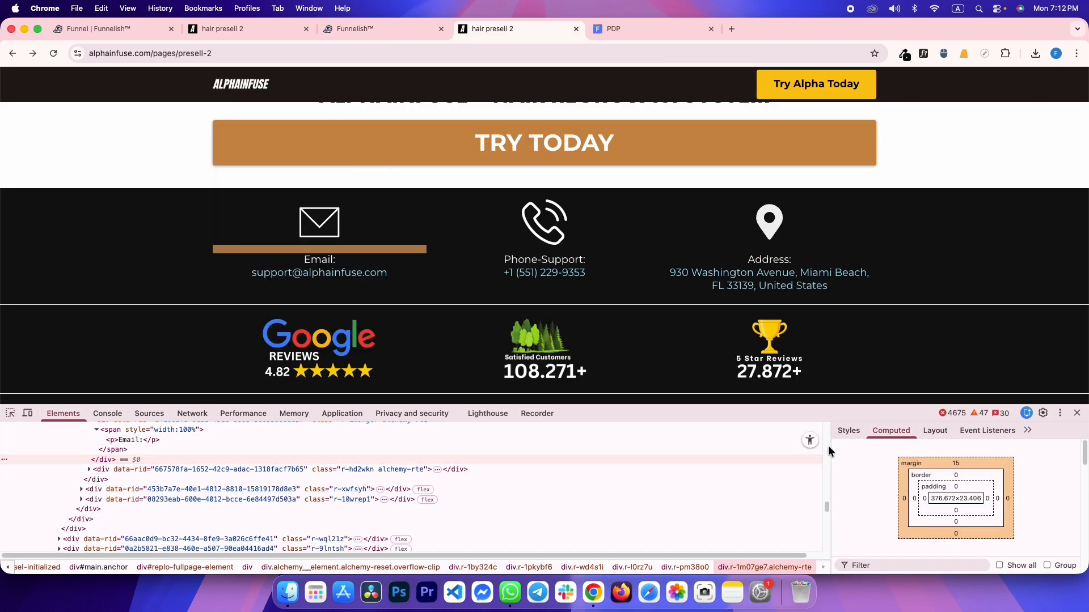
{"action": "key", "text": "ctrl+shift+Tab"}
{"action": "left_click", "coordinate": [126, 258]}
{"action": "type", "text": "15"}
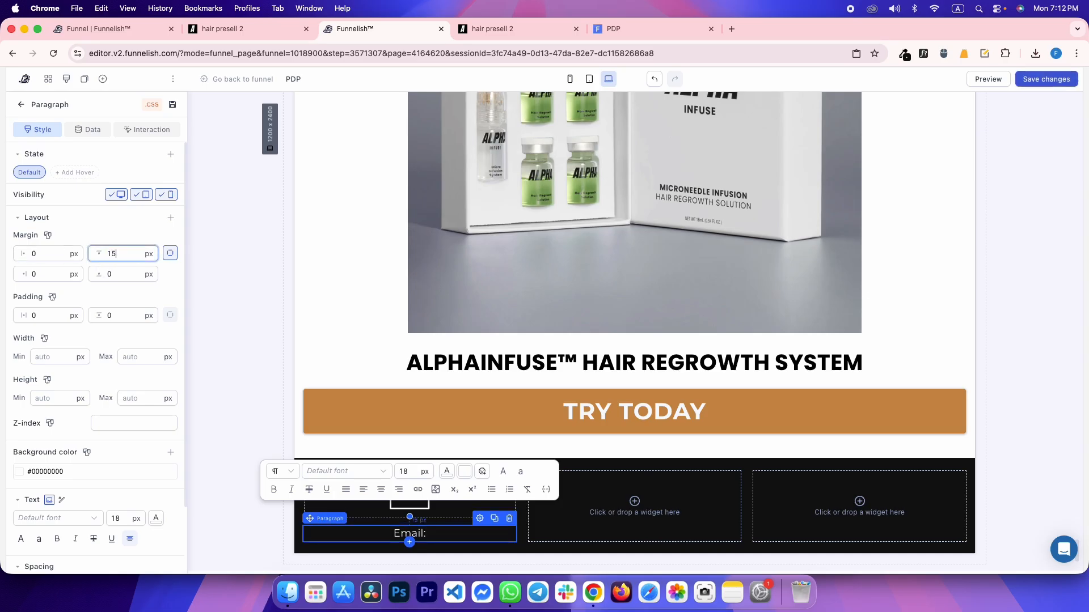
Set the paragraph's line spacing to 1.3, per the reference style rules
{"action": "key", "text": "ctrl+Tab"}
{"action": "left_click", "coordinate": [851, 431]}
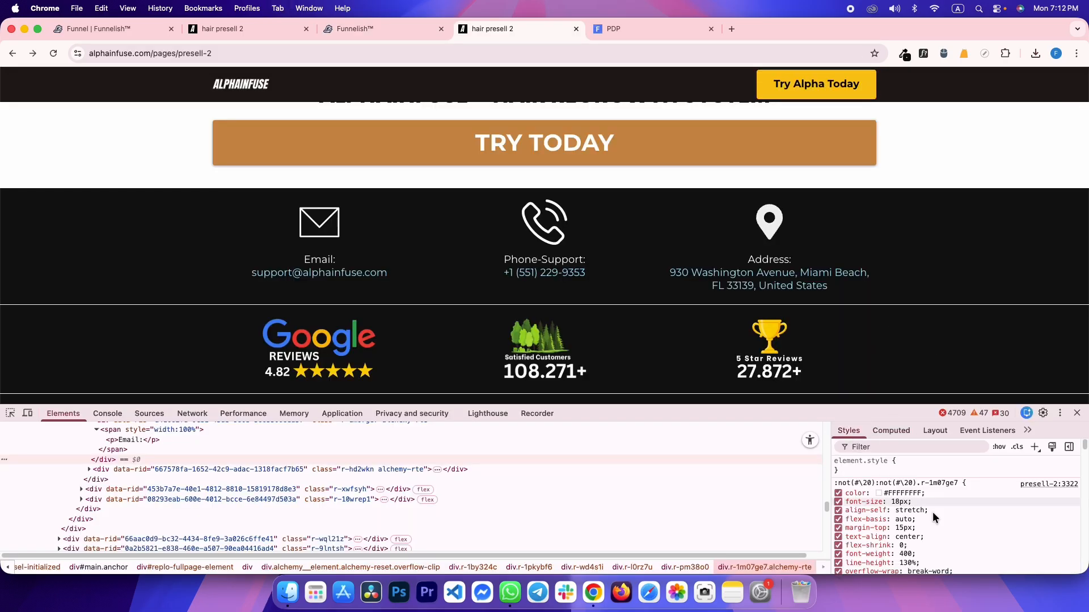
{"action": "scroll", "coordinate": [944, 540], "scroll_direction": "down", "scroll_amount": 2}
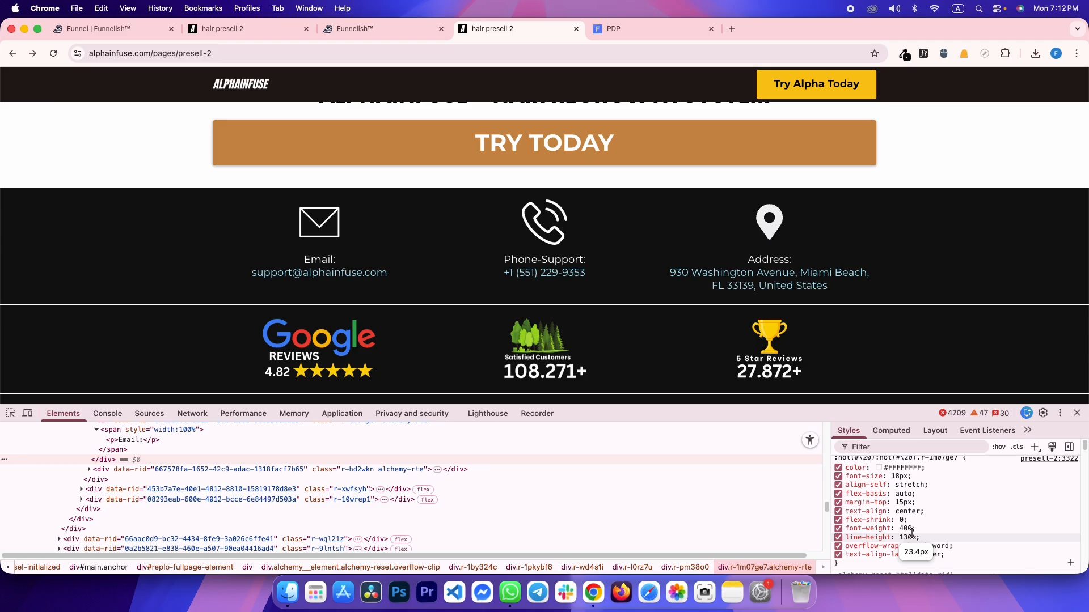
{"action": "key", "text": "ctrl+shift+Tab"}
{"action": "scroll", "coordinate": [141, 535], "scroll_direction": "down", "scroll_amount": 1}
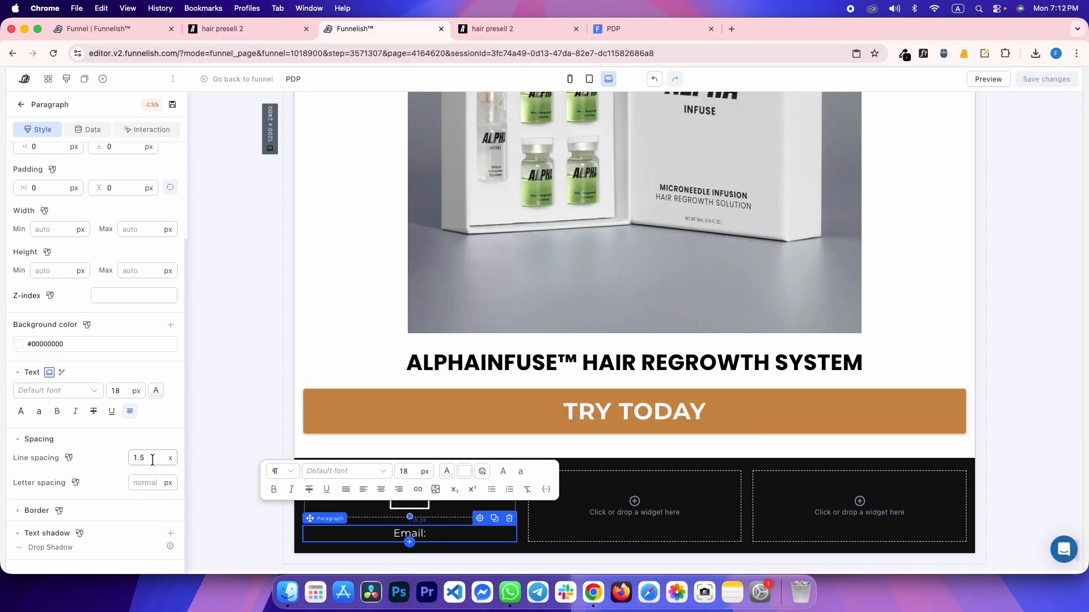
{"action": "double_click", "coordinate": [139, 458]}
{"action": "type", "text": "1.3"}
Copy the support e-mail address text from the reference page
{"action": "key", "text": "ctrl+Tab"}
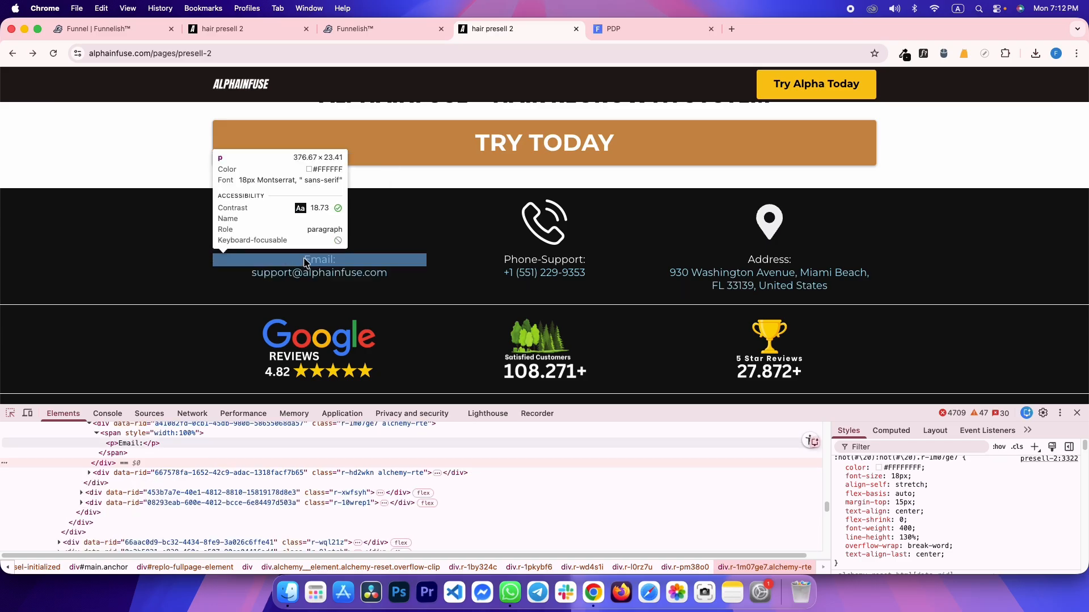
{"action": "left_click", "coordinate": [306, 262]}
{"action": "left_click_drag", "start_coordinate": [231, 272], "coordinate": [409, 276]}
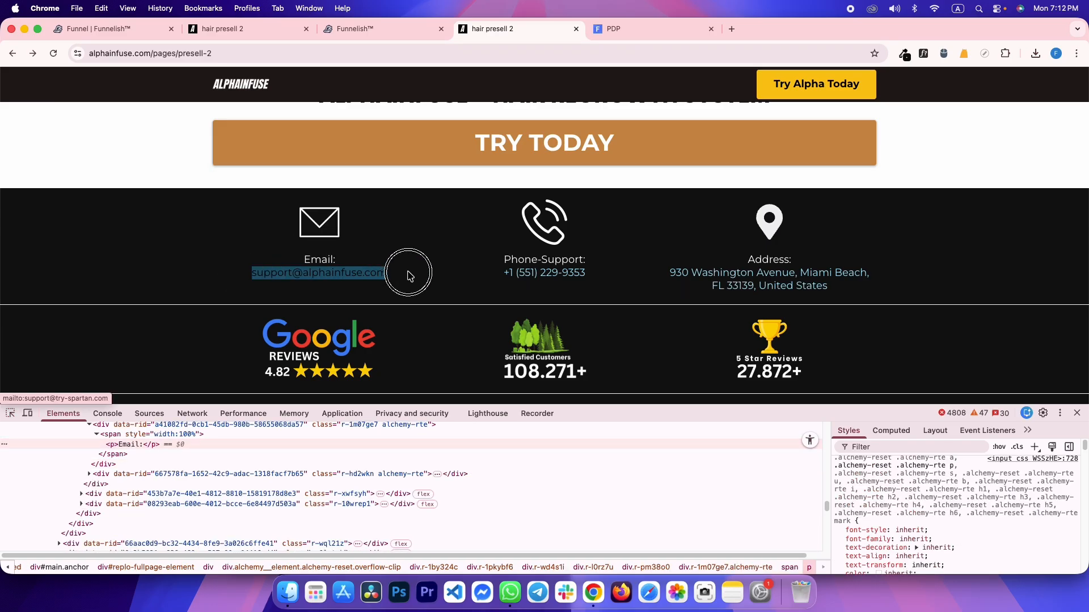
{"action": "key", "text": "super+c"}
{"action": "left_click", "coordinate": [325, 264]}
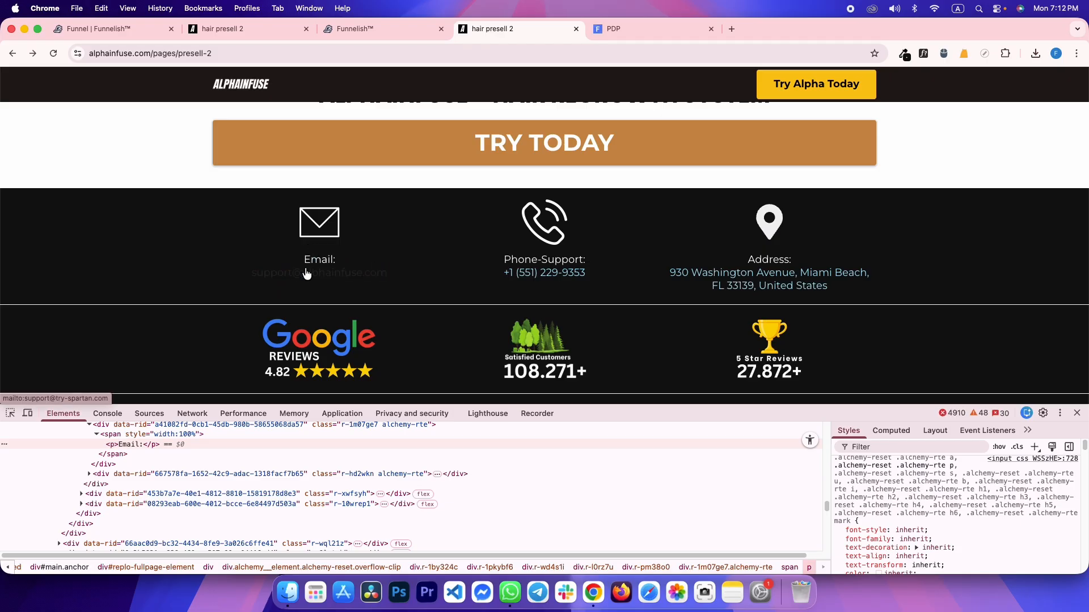
{"action": "key", "text": "ctrl+shift+Tab"}
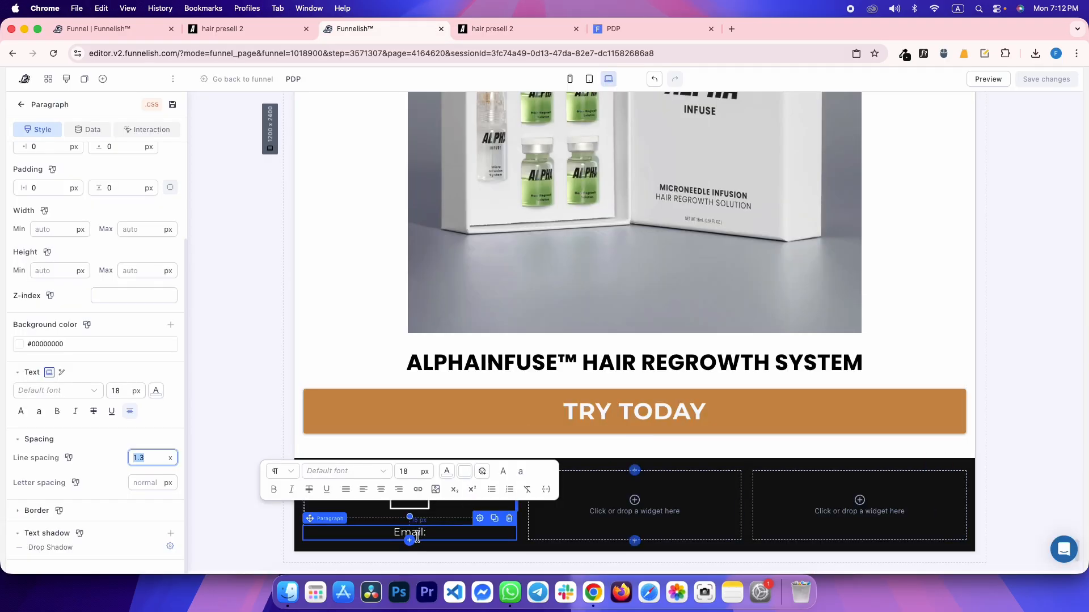
{"action": "left_click", "coordinate": [409, 540]}
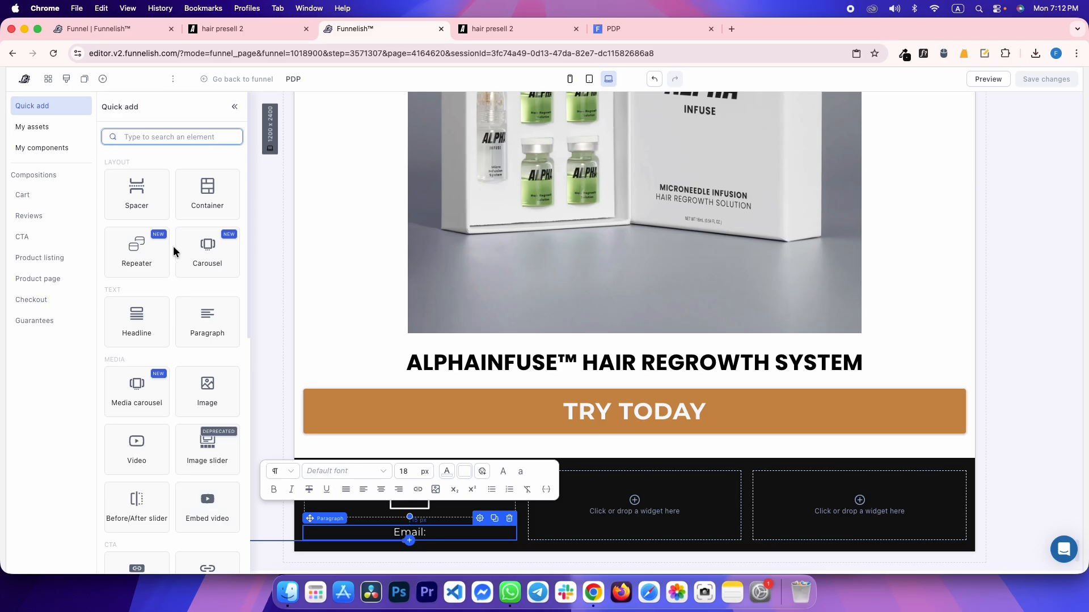
Insert a Link element using the pasted support e-mail address as its text
{"action": "type", "text": "link"}
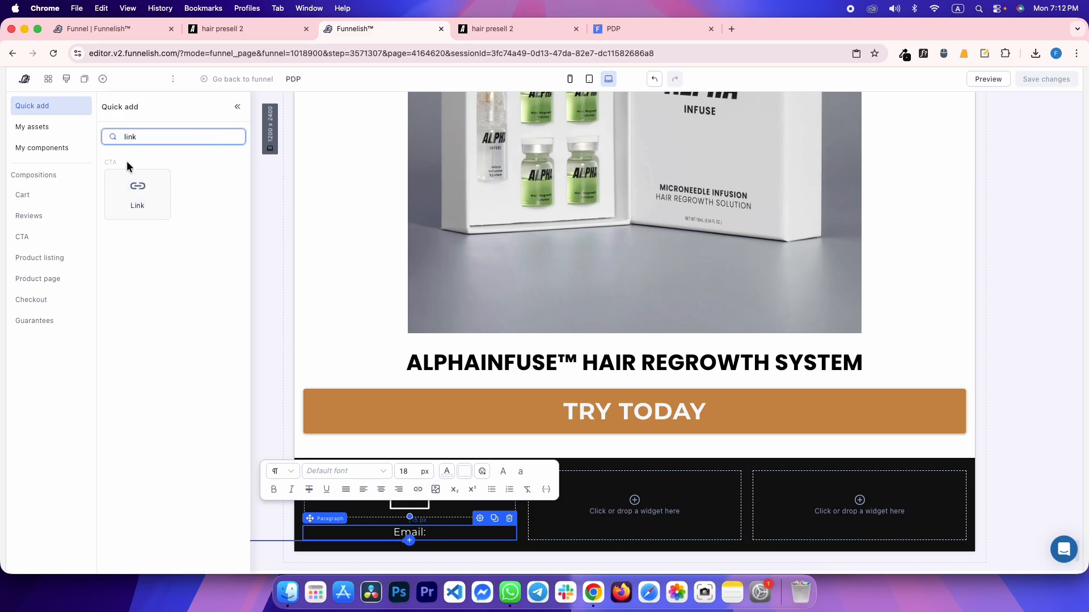
{"action": "left_click", "coordinate": [135, 185]}
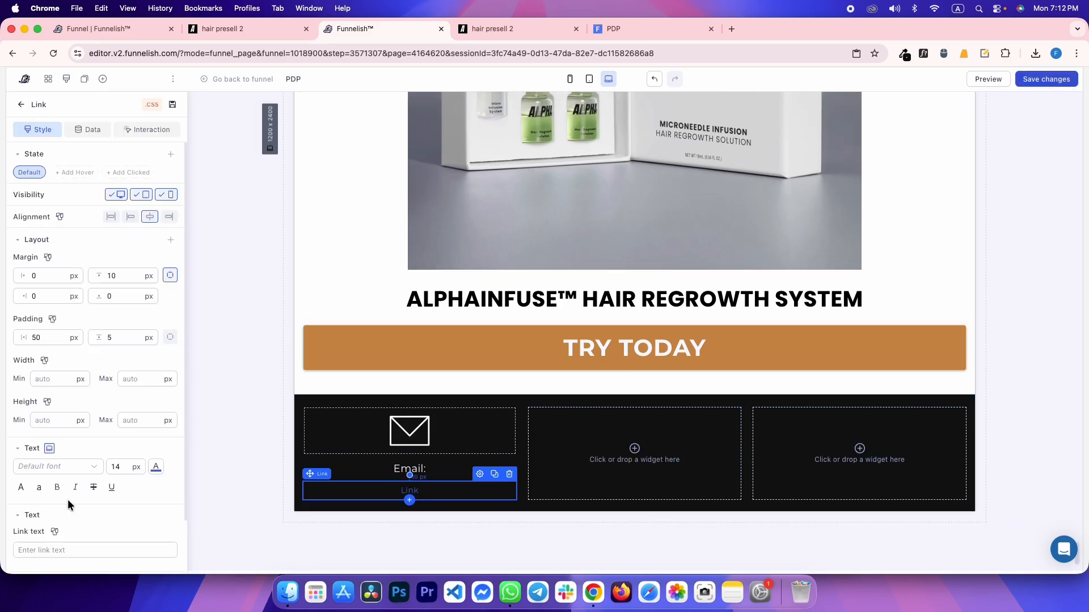
{"action": "scroll", "coordinate": [68, 509], "scroll_direction": "down", "scroll_amount": 4}
{"action": "left_click", "coordinate": [49, 447]}
{"action": "key", "text": "super+v"}
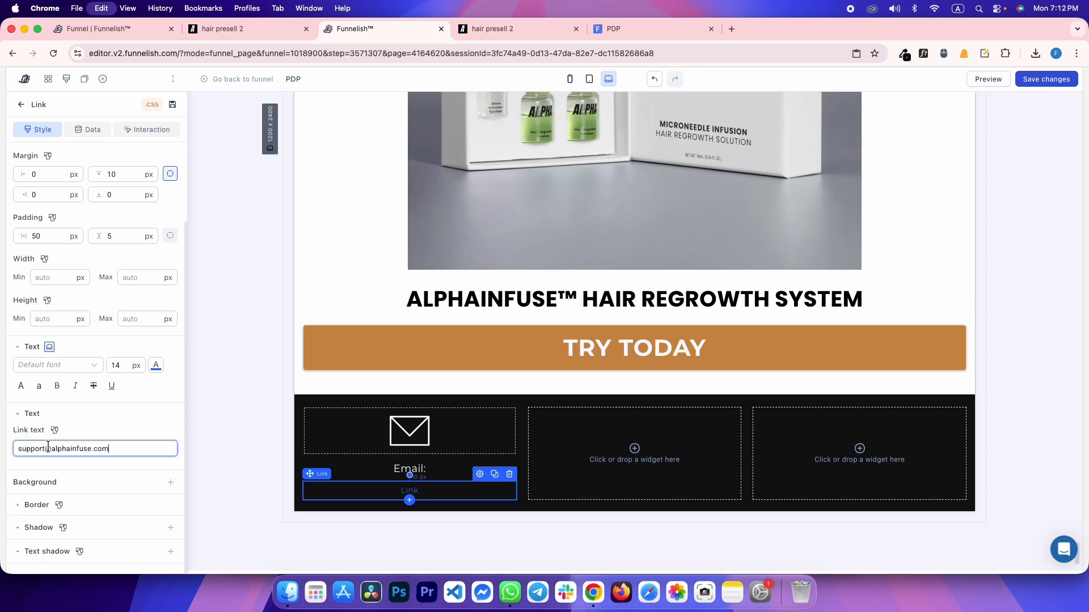
Inspect the reference e-mail link, then zero the link's top margin and padding
{"action": "key", "text": "ctrl+Tab"}
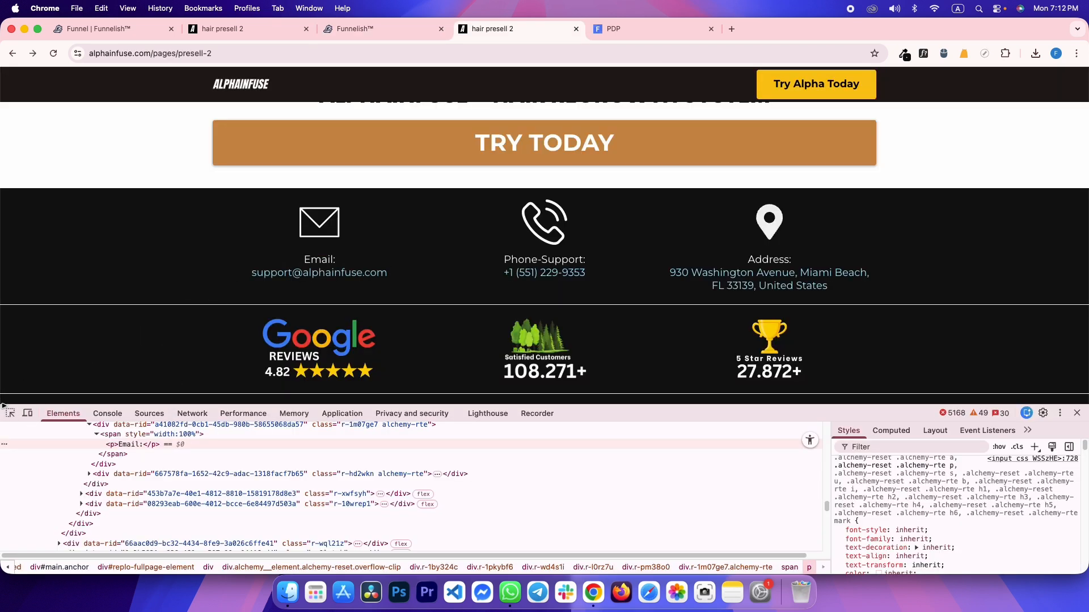
{"action": "left_click", "coordinate": [12, 413]}
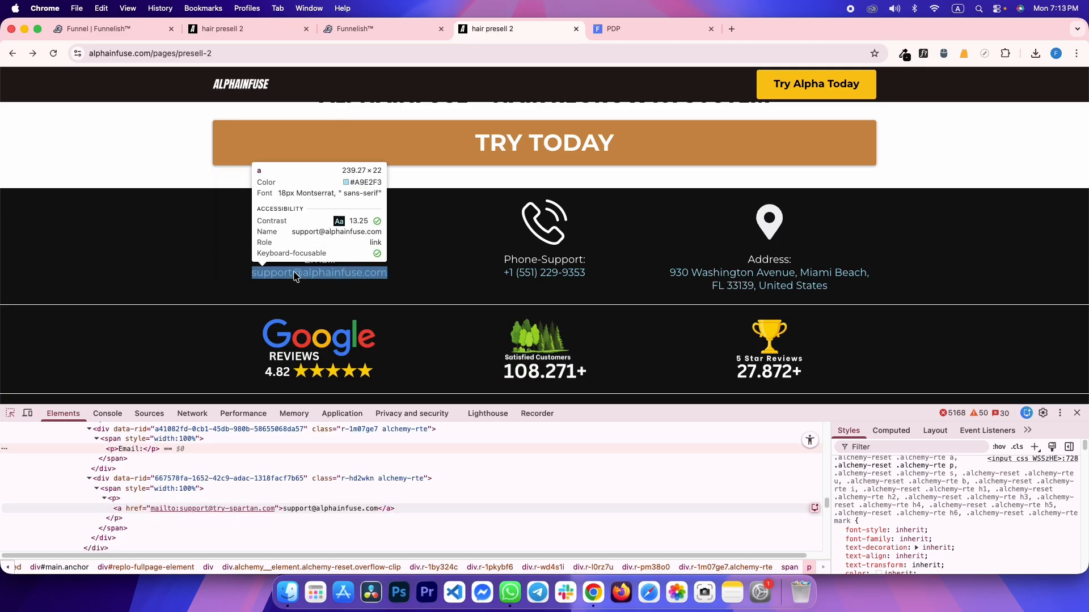
{"action": "key", "text": "ctrl+shift+Tab"}
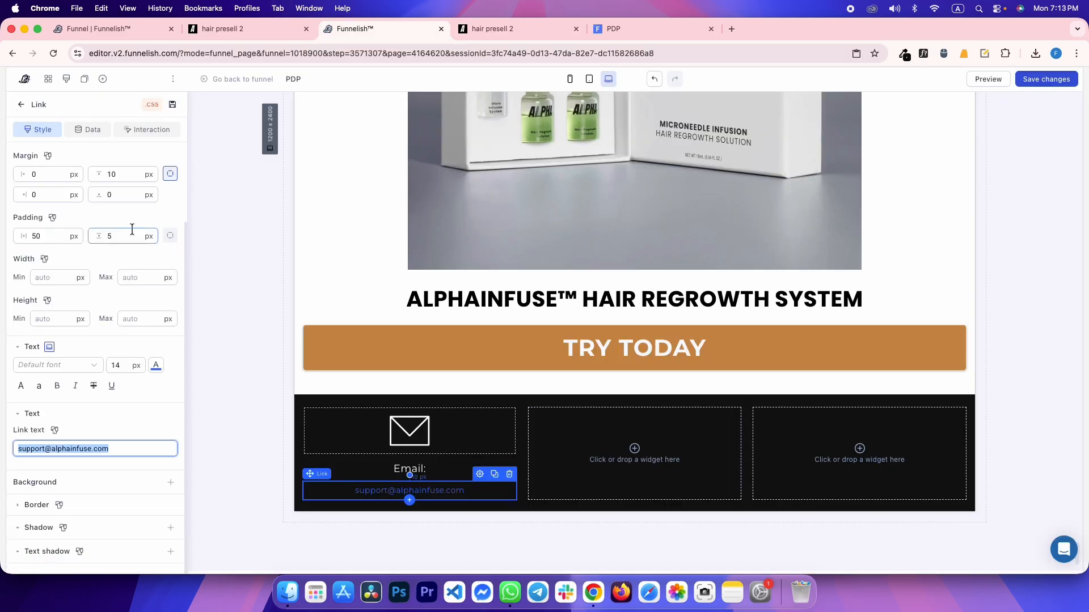
{"action": "scroll", "coordinate": [132, 230], "scroll_direction": "up", "scroll_amount": 2}
{"action": "double_click", "coordinate": [119, 274]}
{"action": "type", "text": "0"}
{"action": "left_click", "coordinate": [121, 317]}
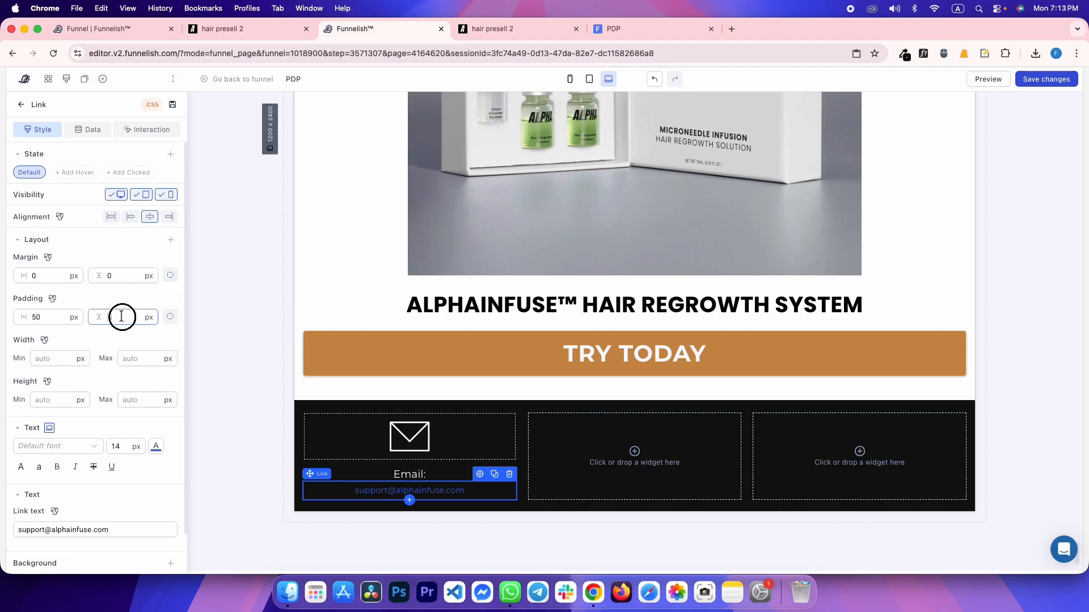
{"action": "type", "text": "0"}
{"action": "double_click", "coordinate": [37, 317]}
Finish the 0 horizontal padding and identify the reference link font: Montserrat 400, 18px
{"action": "type", "text": "0"}
{"action": "key", "text": "ctrl+Tab"}
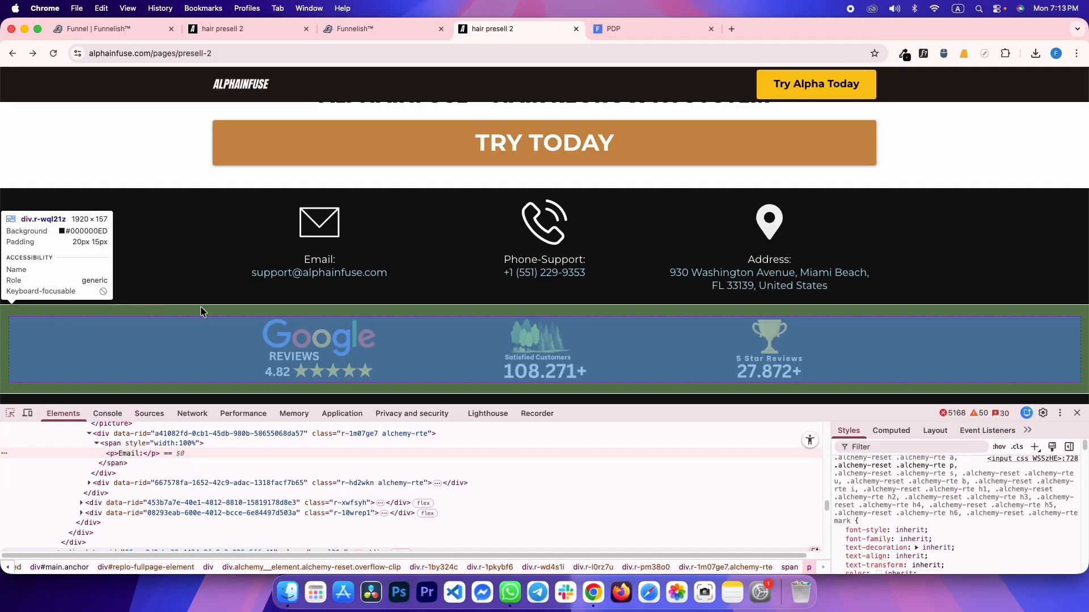
{"action": "left_click", "coordinate": [923, 54]}
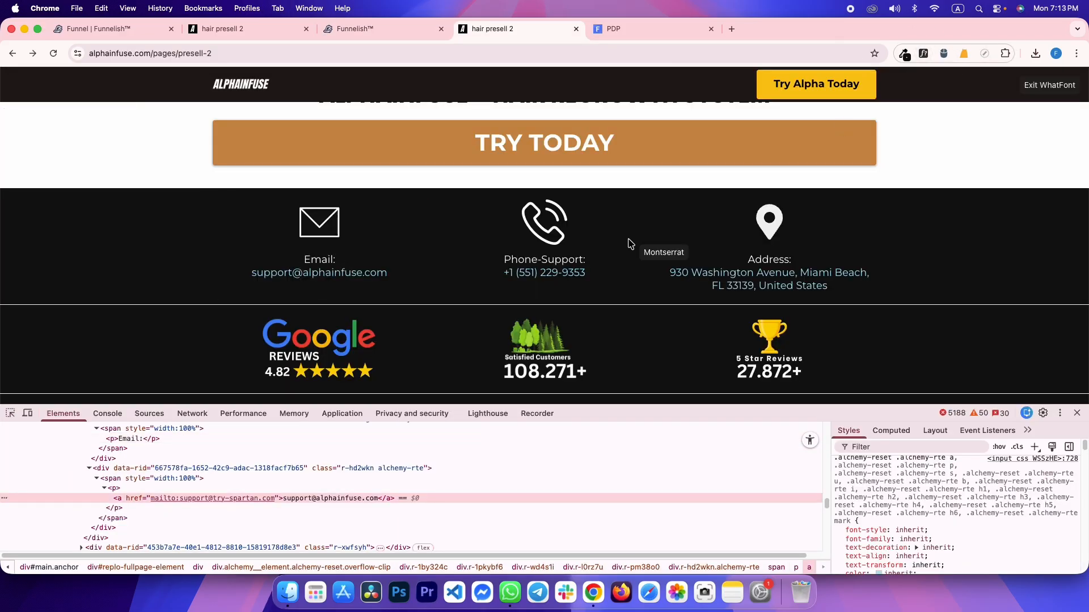
{"action": "left_click", "coordinate": [383, 273]}
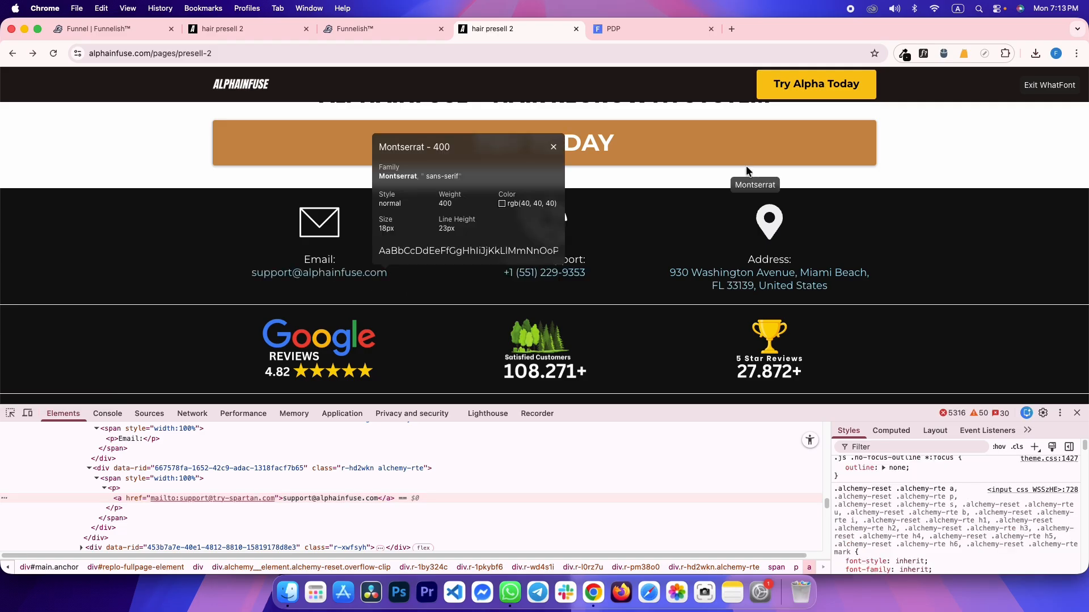
{"action": "left_click", "coordinate": [1050, 85]}
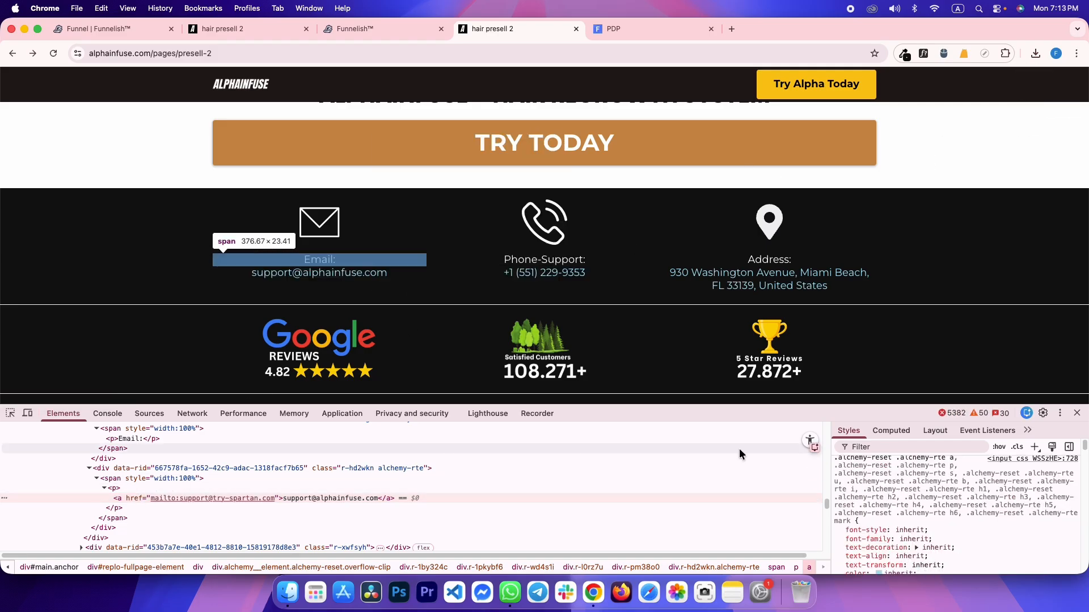
Copy the reference link's colour value #a9e2f3 from DevTools Styles
{"action": "scroll", "coordinate": [886, 554], "scroll_direction": "down", "scroll_amount": 2}
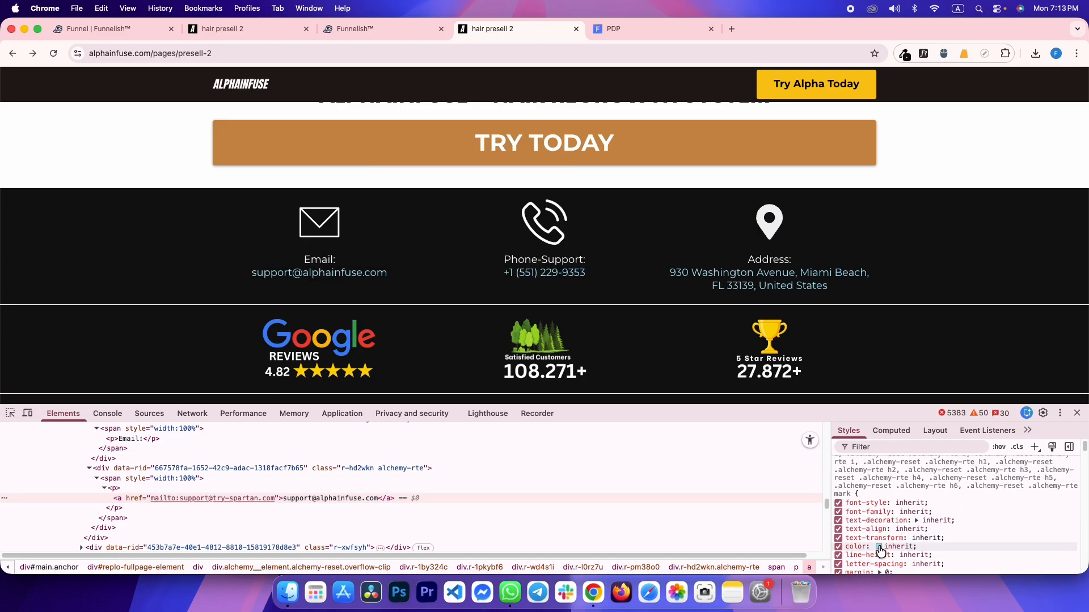
{"action": "left_click", "coordinate": [880, 550]}
{"action": "left_click", "coordinate": [716, 444]}
{"action": "left_click", "coordinate": [903, 544]}
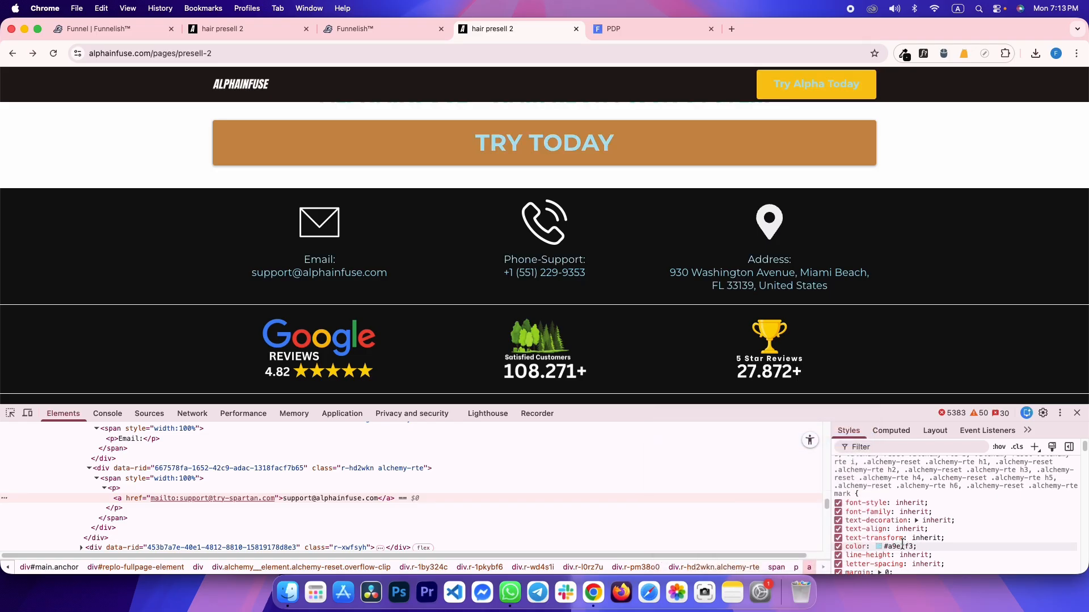
{"action": "left_click", "coordinate": [903, 546]}
{"action": "key", "text": "super+c"}
{"action": "left_click", "coordinate": [966, 539]}
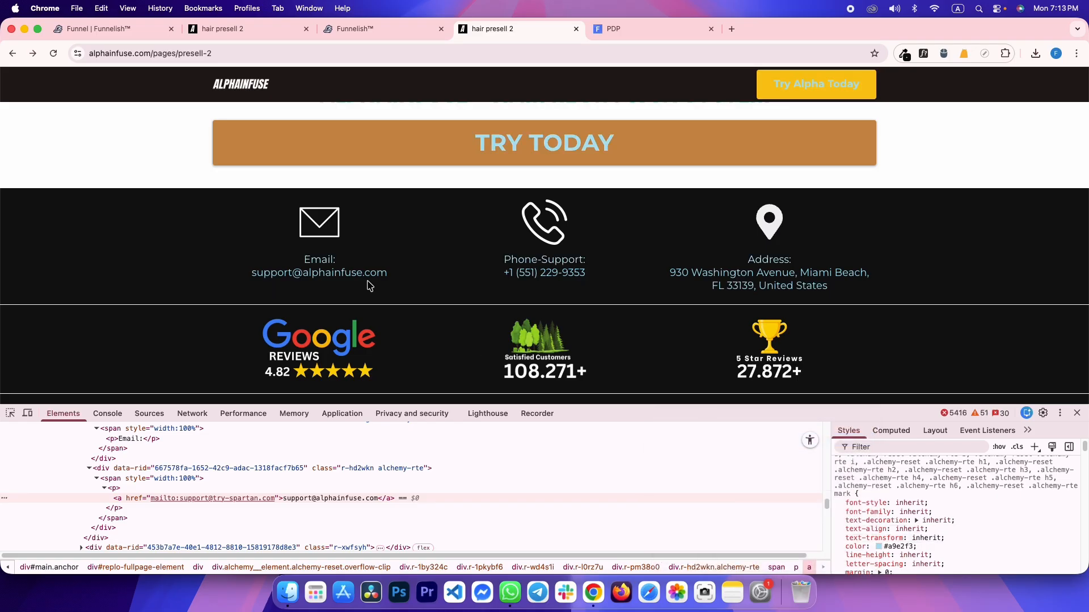
{"action": "key", "text": "ctrl+shift+Tab"}
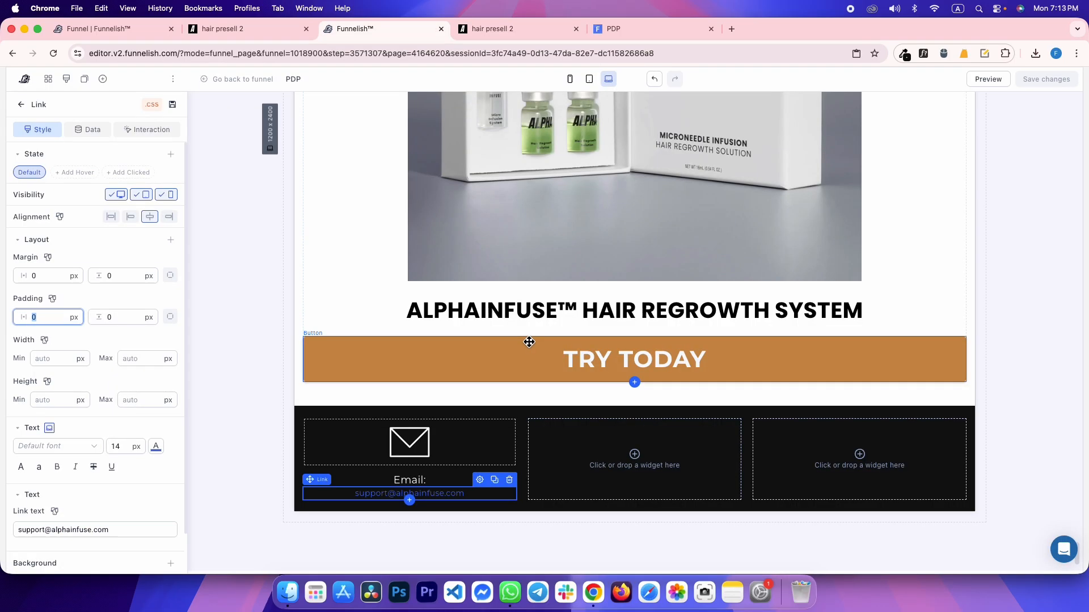
Make the e-mail link #a9e2f3 at 18 px, applied to all devices
{"action": "left_click", "coordinate": [156, 448]}
{"action": "left_click", "coordinate": [162, 367]}
{"action": "key", "text": "super+v"}
{"action": "left_click", "coordinate": [136, 461]}
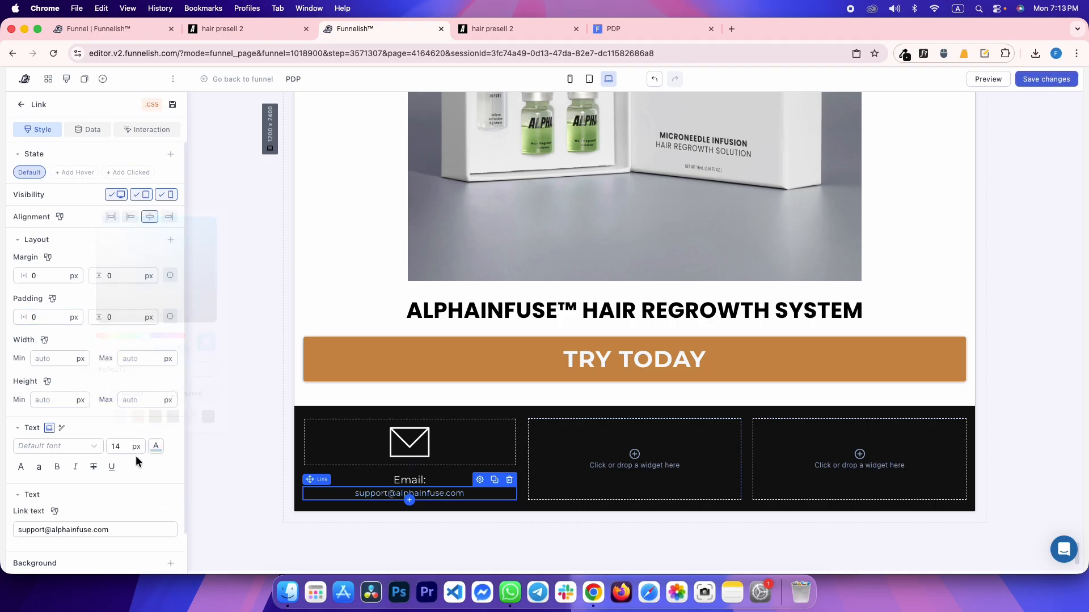
{"action": "double_click", "coordinate": [124, 445]}
{"action": "key", "text": "Up"}
{"action": "key", "text": "Up"}
{"action": "key", "text": "Up"}
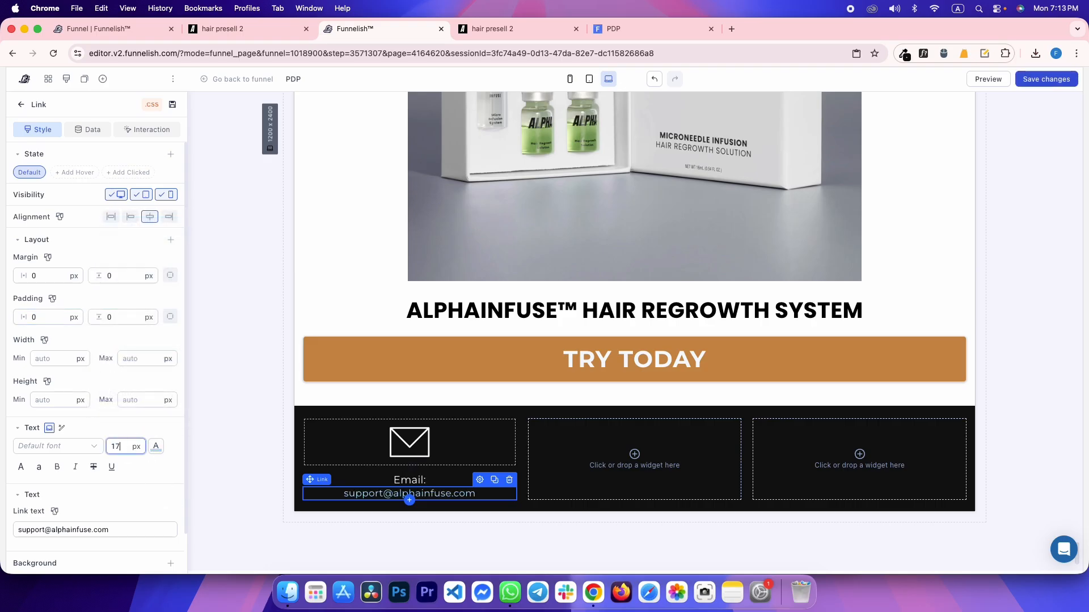
{"action": "left_click", "coordinate": [50, 429]}
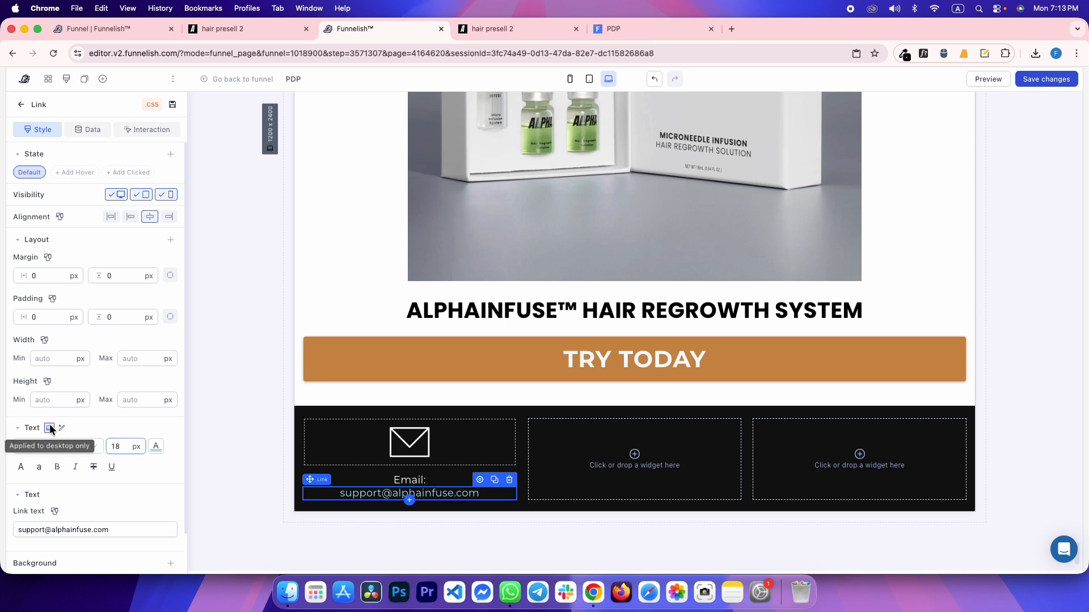
Verify the link's font and colour against the reference e-mail link
{"action": "key", "text": "ctrl+Tab"}
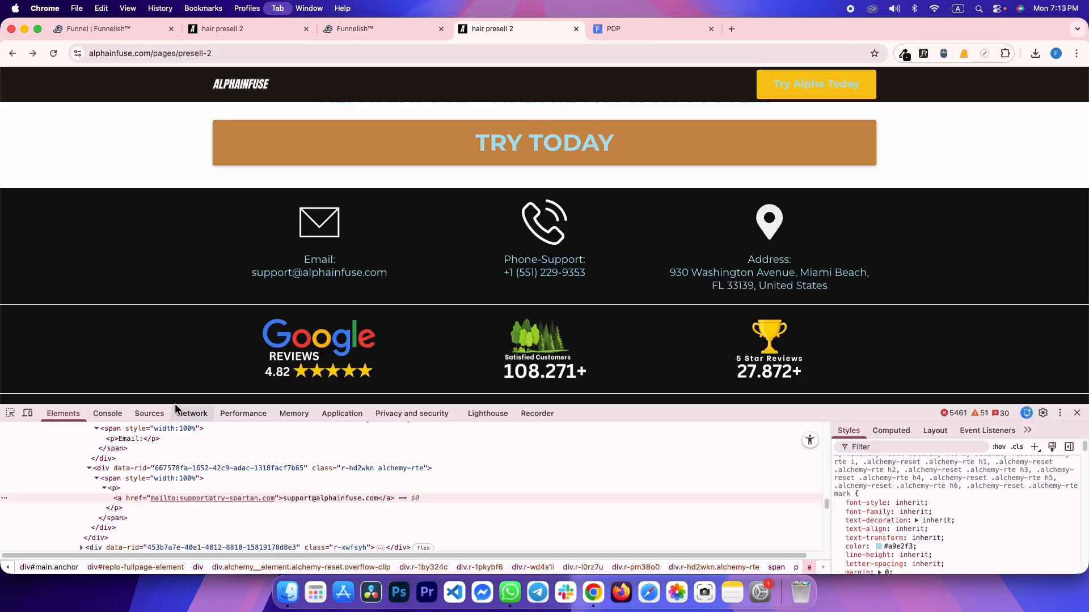
{"action": "left_click", "coordinate": [10, 412]}
{"action": "left_click", "coordinate": [277, 276]}
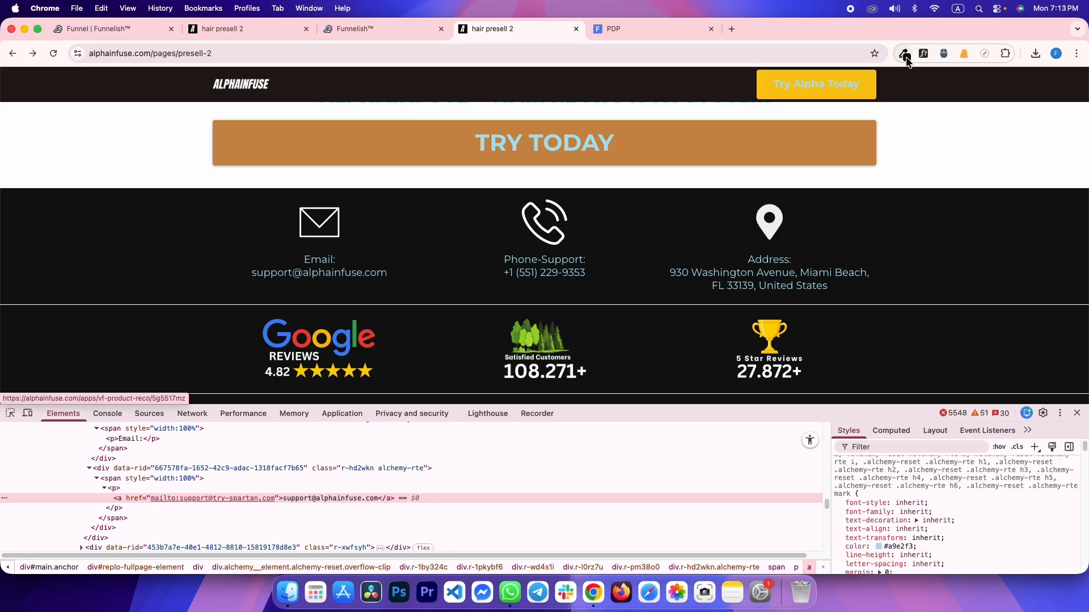
{"action": "left_click", "coordinate": [923, 53]}
{"action": "left_click", "coordinate": [323, 275]}
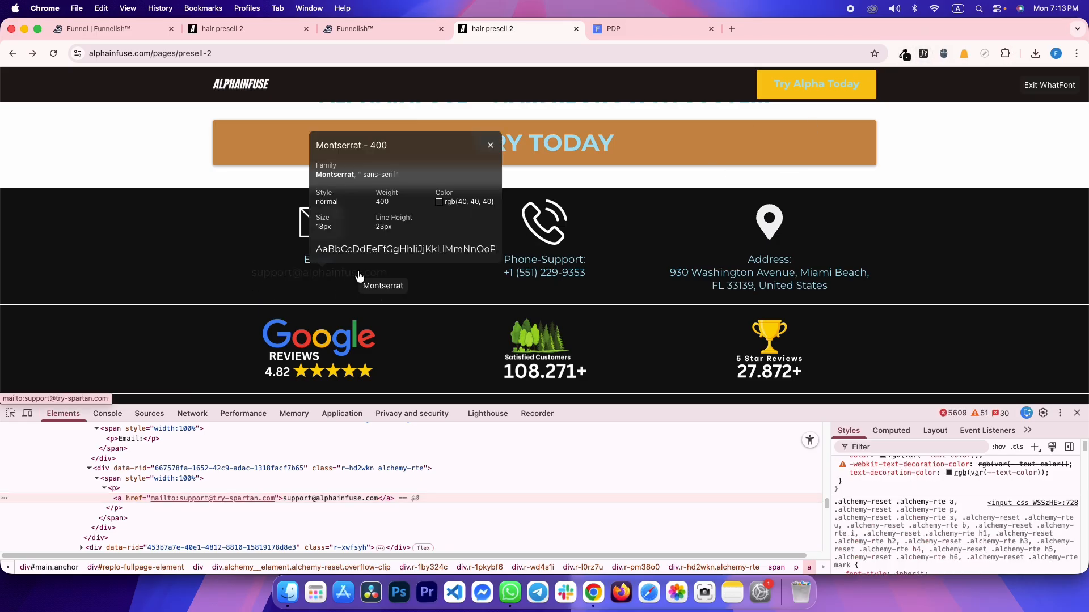
{"action": "double_click", "coordinate": [462, 218]}
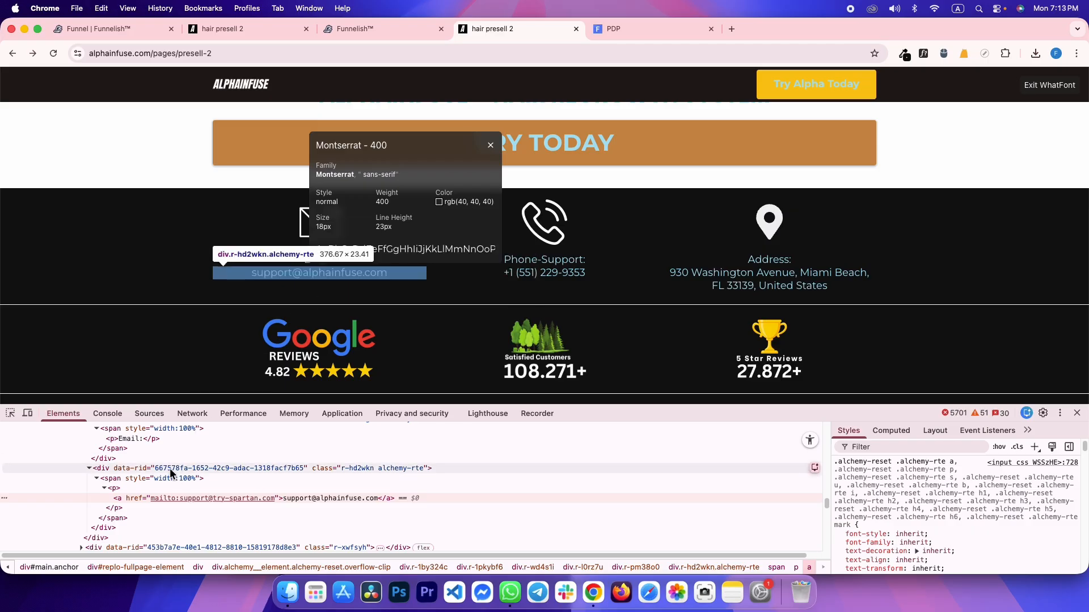
{"action": "left_click", "coordinate": [213, 468]}
{"action": "scroll", "coordinate": [930, 511], "scroll_direction": "up", "scroll_amount": 1}
{"action": "key", "text": "ctrl+shift+Tab"}
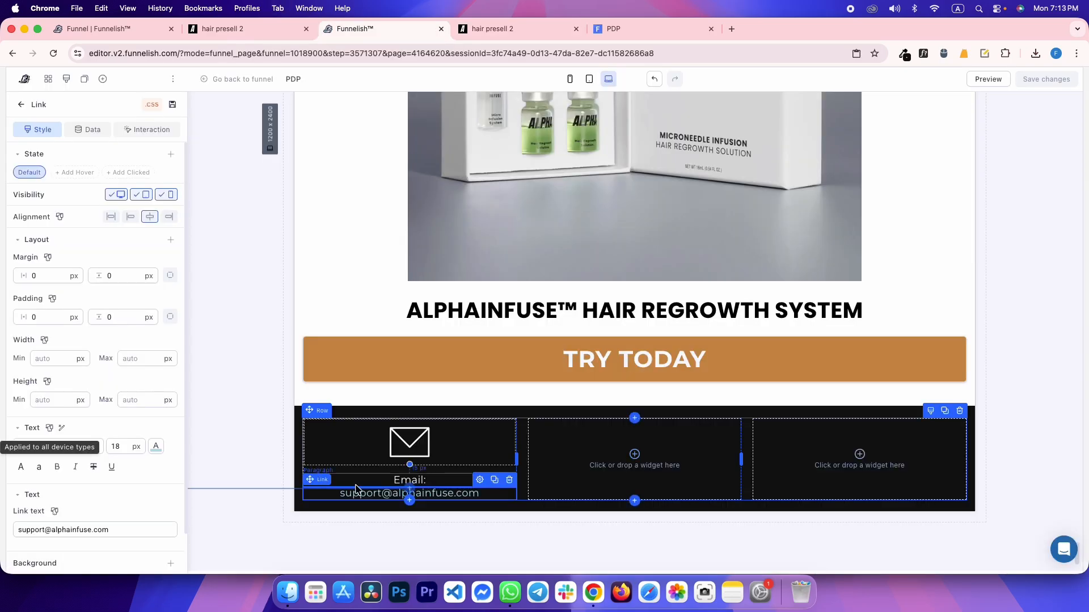
{"action": "scroll", "coordinate": [77, 521], "scroll_direction": "down", "scroll_amount": 3}
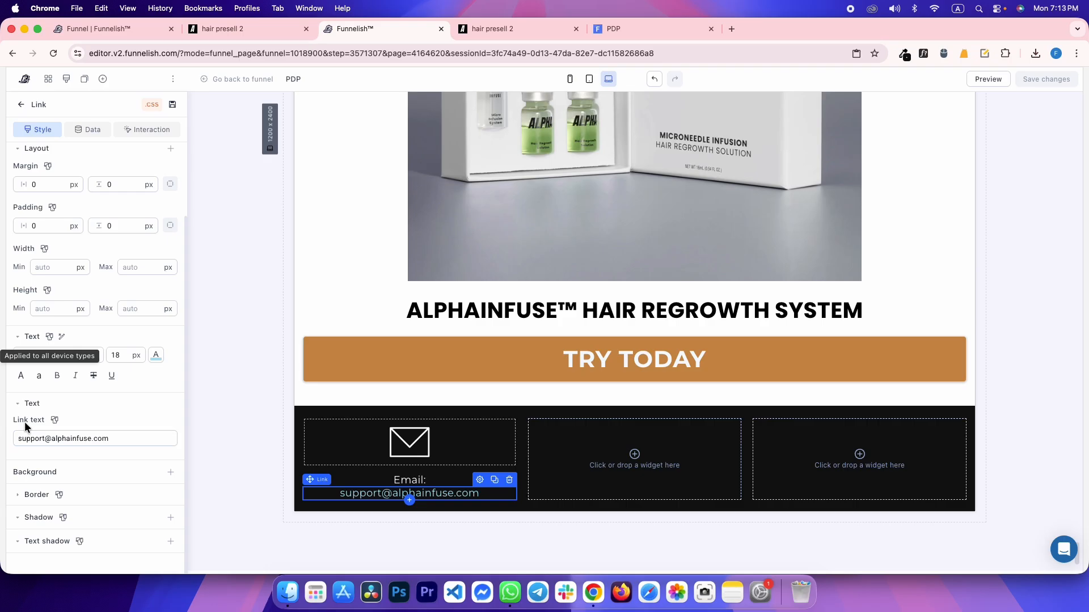
{"action": "scroll", "coordinate": [90, 183], "scroll_direction": "up", "scroll_amount": 3}
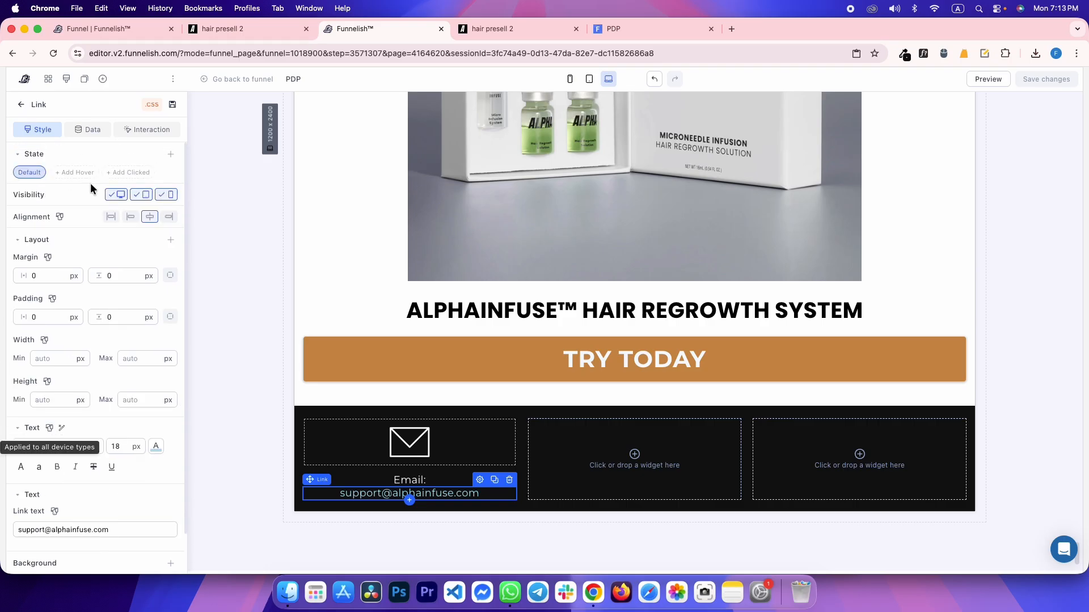
Give the footer email link a dark grey #282828 hover text colour and save
{"action": "left_click", "coordinate": [68, 170]}
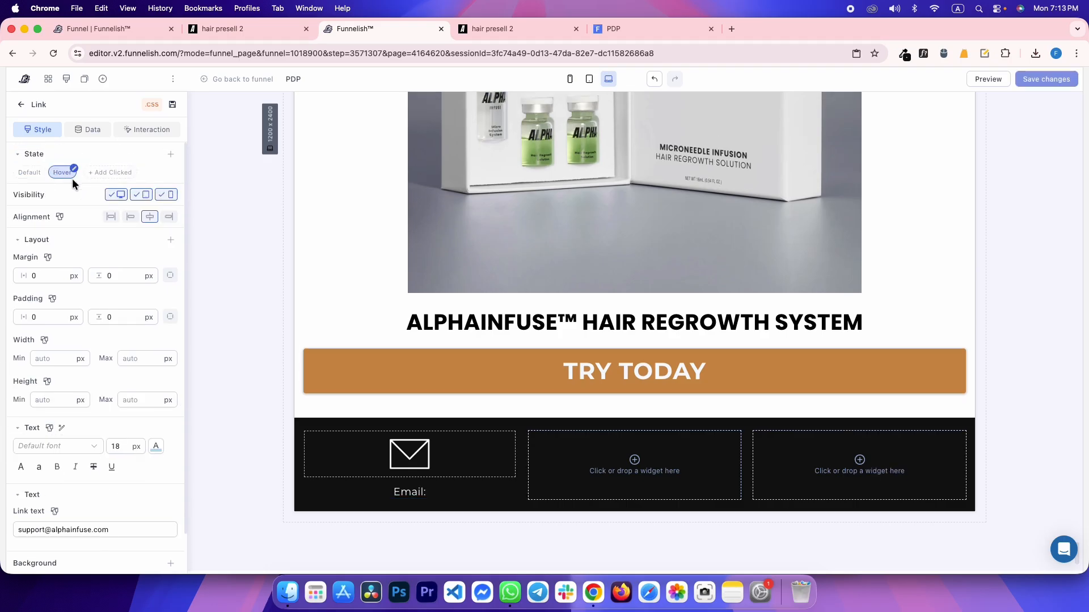
{"action": "scroll", "coordinate": [41, 391], "scroll_direction": "down", "scroll_amount": 3}
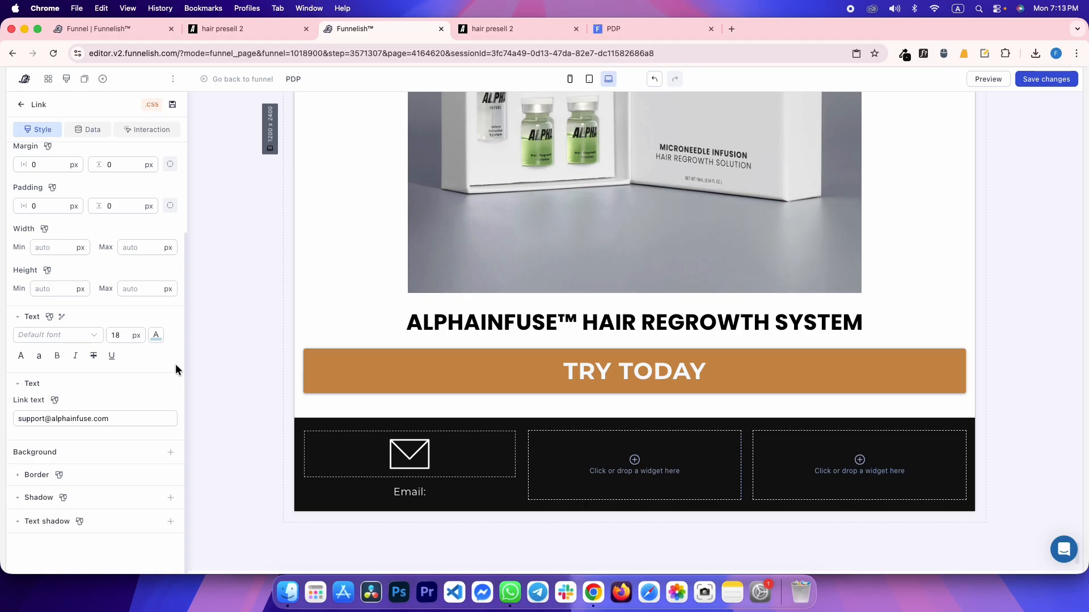
{"action": "left_click", "coordinate": [156, 335]}
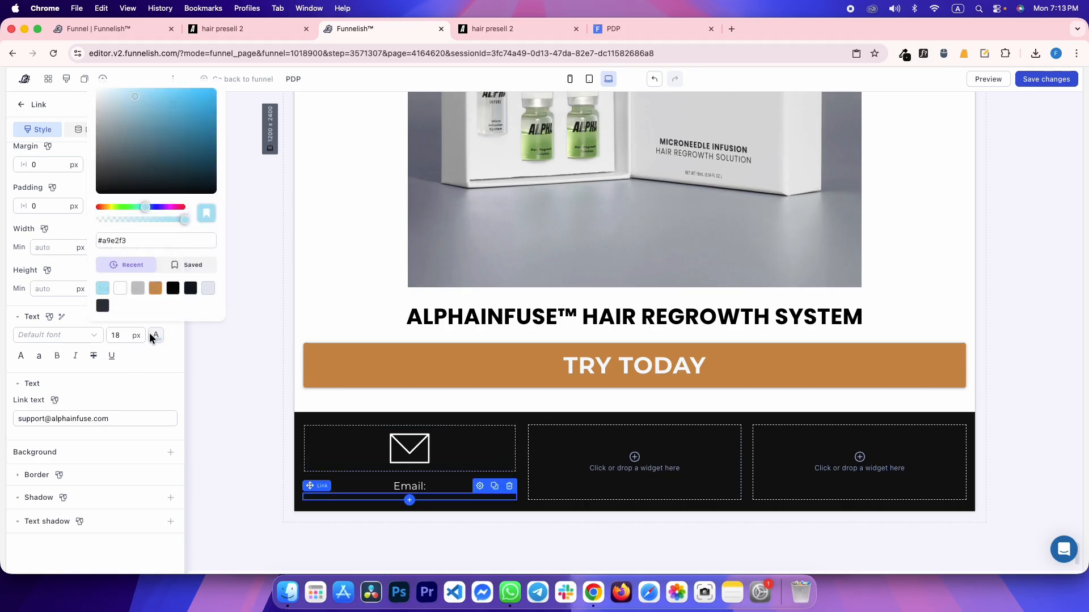
{"action": "left_click", "coordinate": [136, 235]}
{"action": "left_click", "coordinate": [140, 383]}
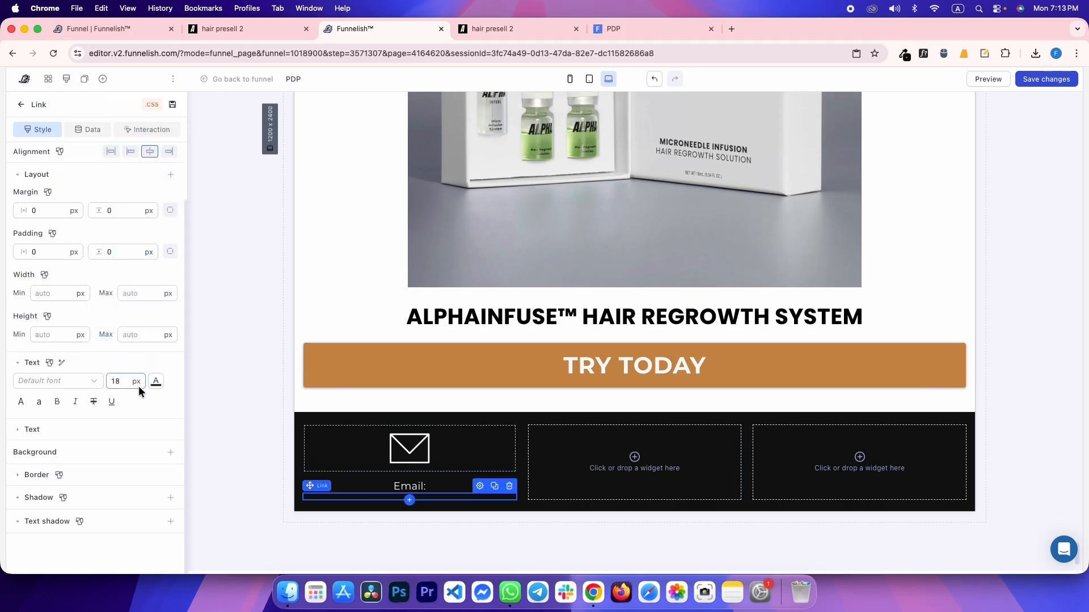
{"action": "left_click", "coordinate": [31, 429]}
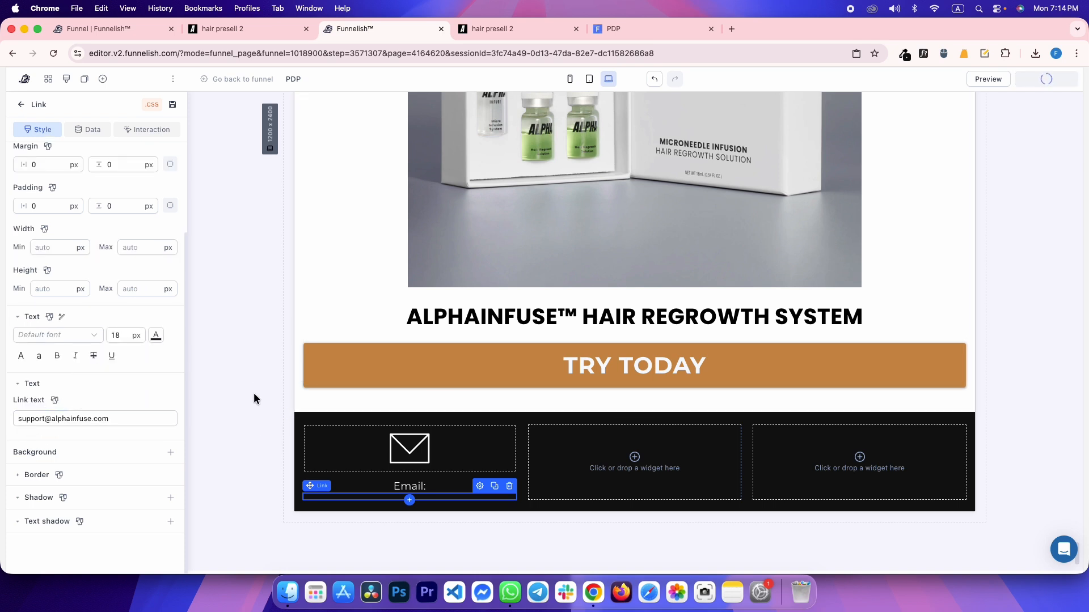
Check the email link's hover styling in the live preview and back in the editor
{"action": "left_click", "coordinate": [284, 496]}
{"action": "left_click", "coordinate": [336, 494]}
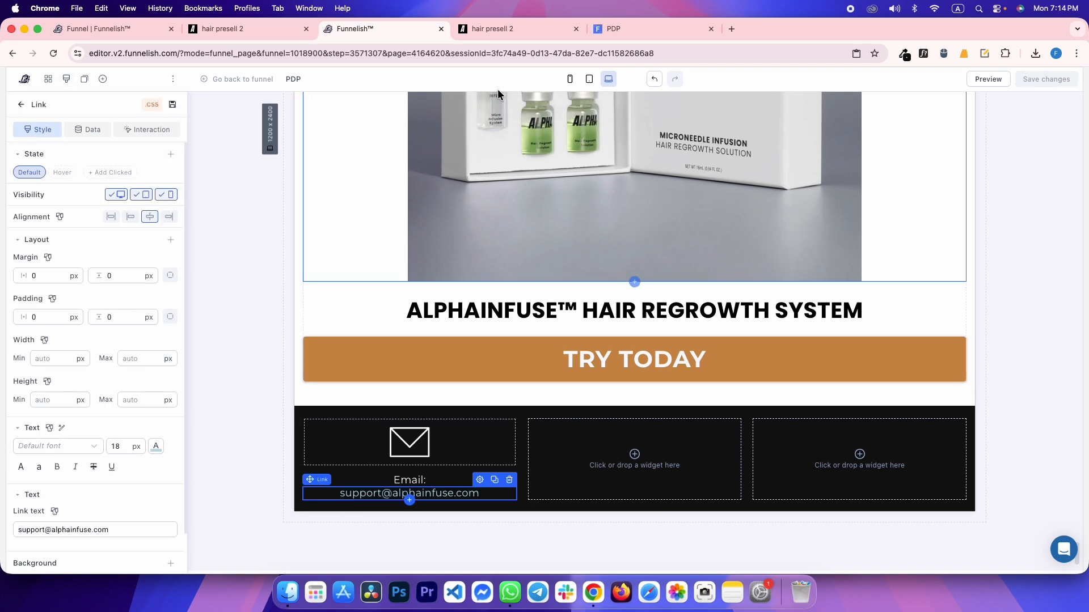
{"action": "left_click", "coordinate": [641, 35]}
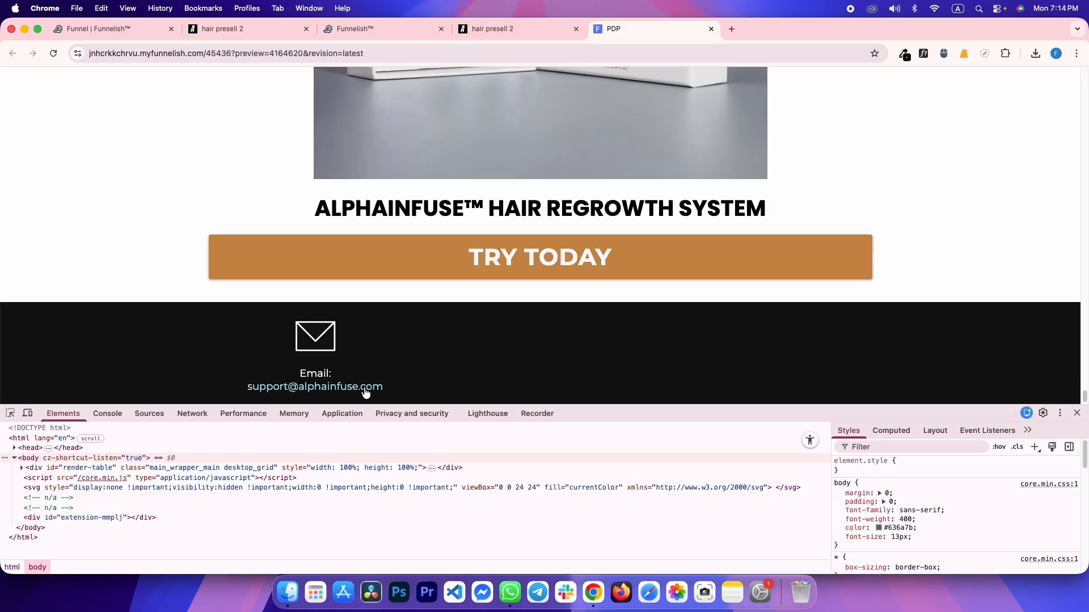
{"action": "key", "text": "ctrl+shift+Tab"}
{"action": "key", "text": "ctrl+shift+Tab"}
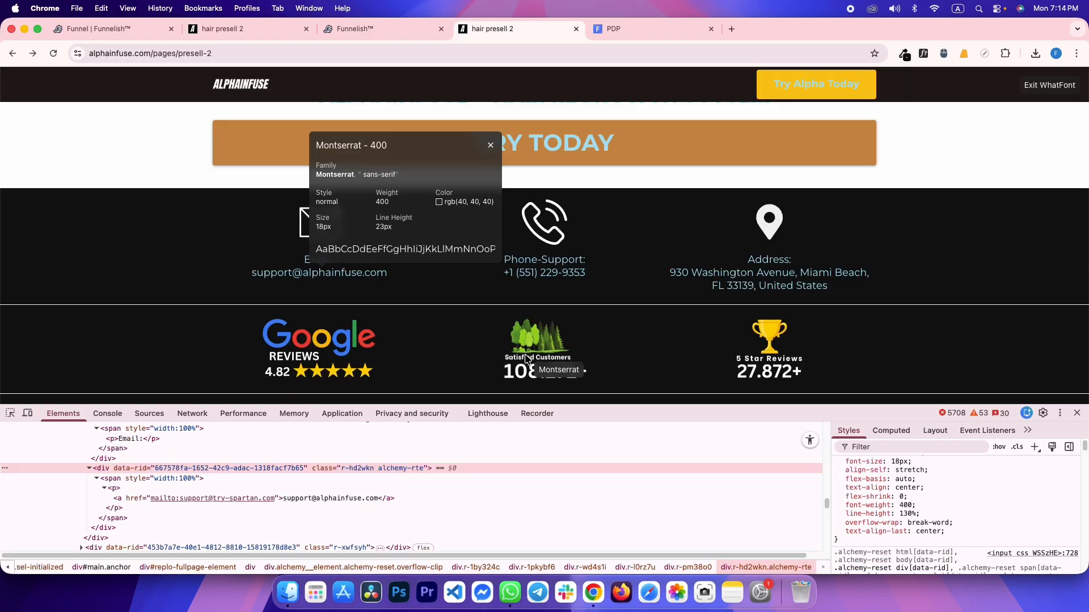
{"action": "left_click", "coordinate": [64, 172]}
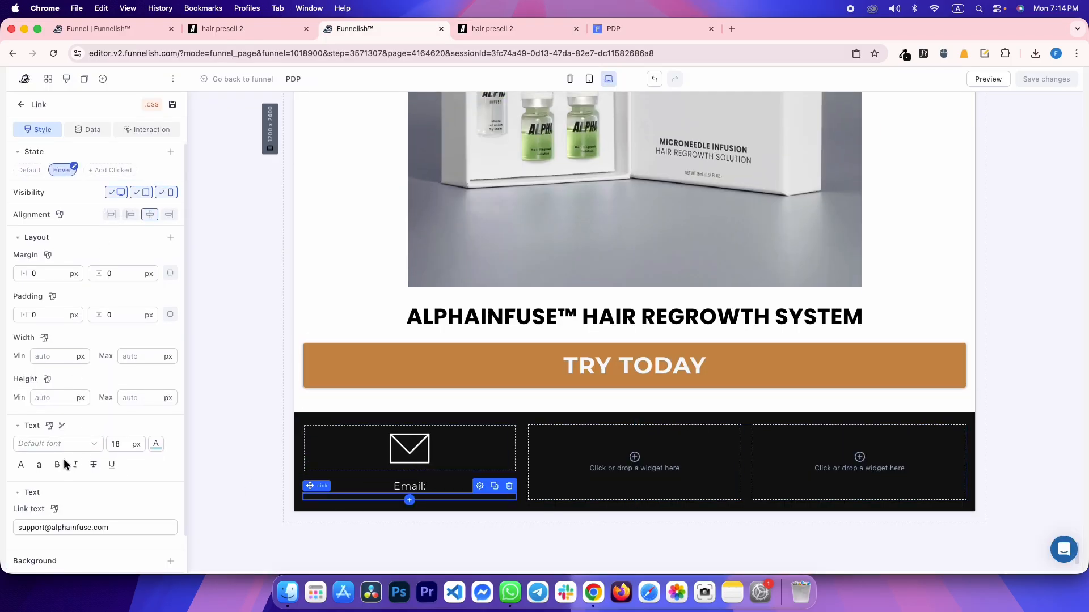
{"action": "scroll", "coordinate": [68, 453], "scroll_direction": "down", "scroll_amount": 3}
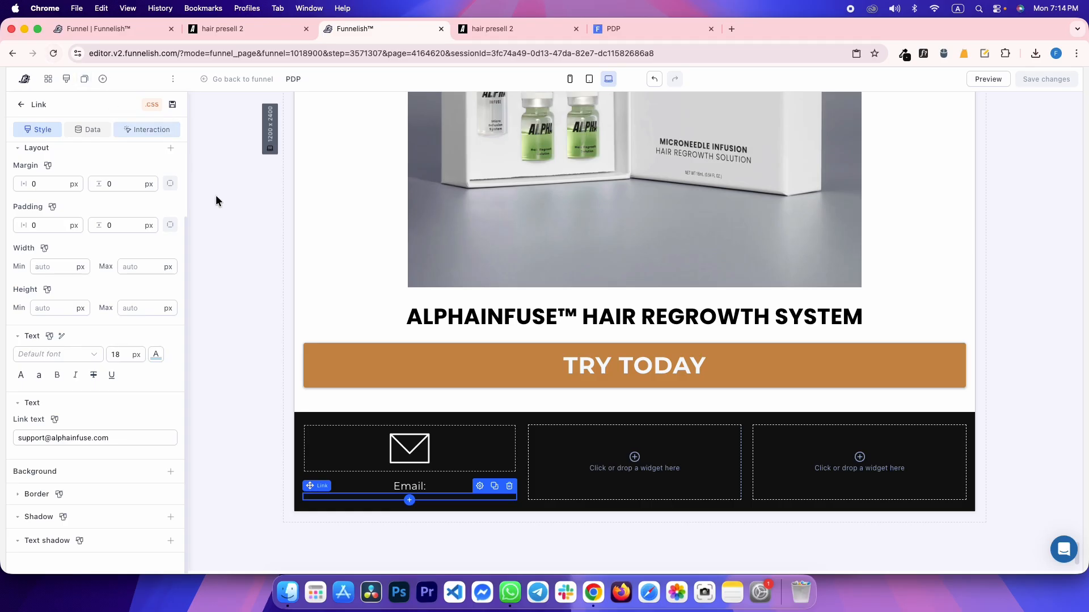
{"action": "left_click", "coordinate": [246, 251]}
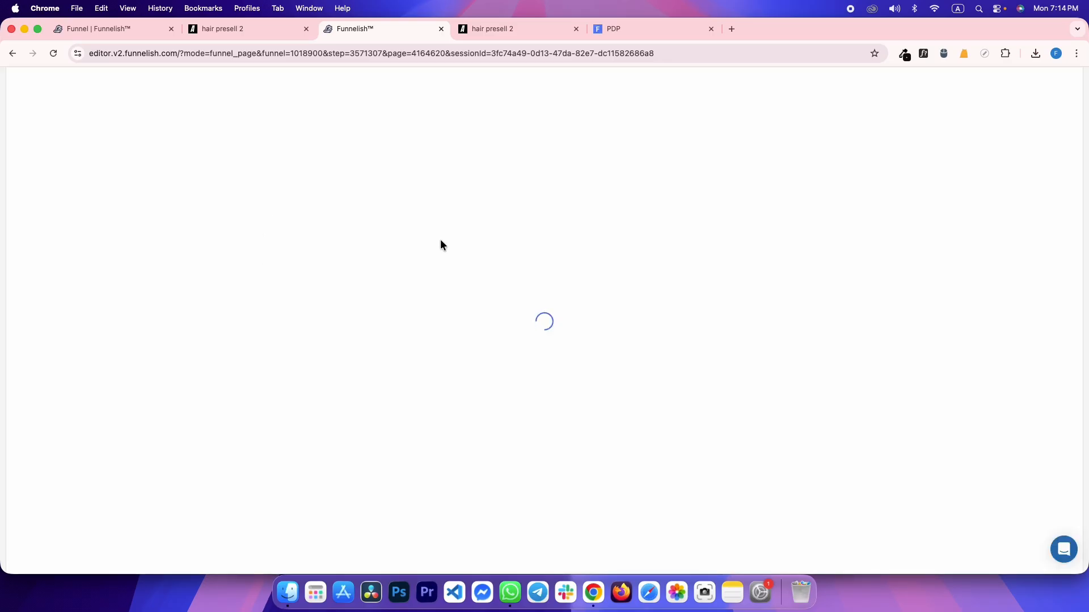
Set the footer email link's Hover text colour hex to #282828 again
{"action": "scroll", "coordinate": [367, 276], "scroll_direction": "down", "scroll_amount": 20}
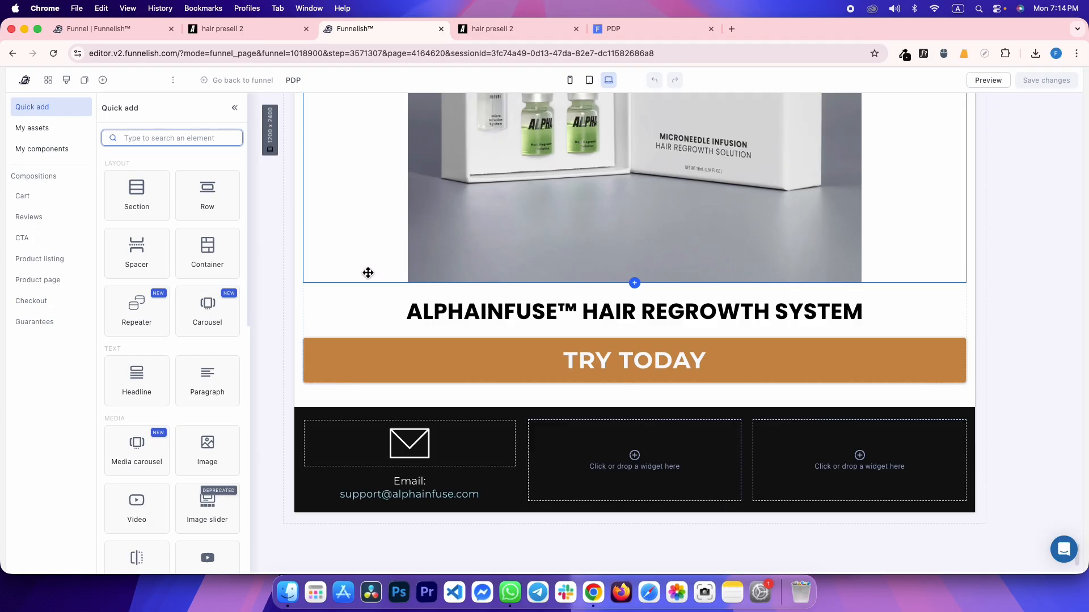
{"action": "left_click", "coordinate": [400, 494]}
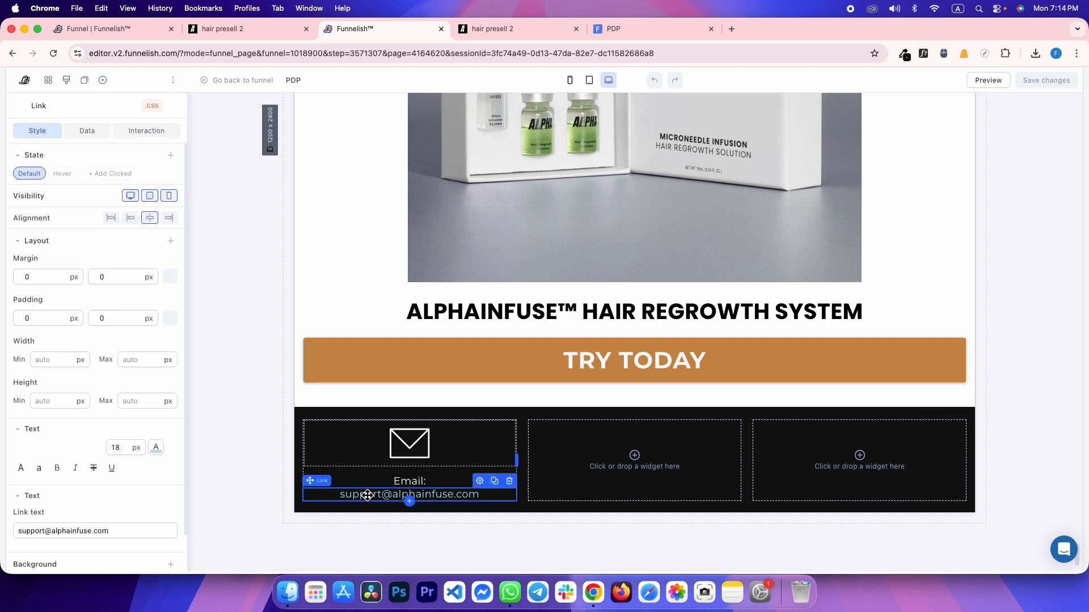
{"action": "left_click", "coordinate": [72, 177]}
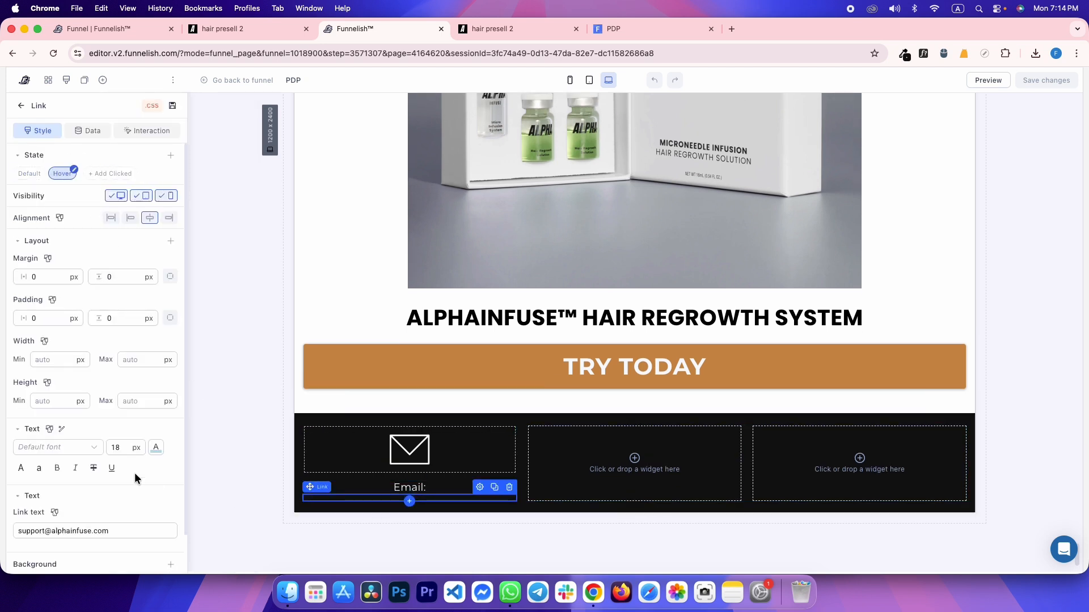
{"action": "left_click", "coordinate": [156, 448]}
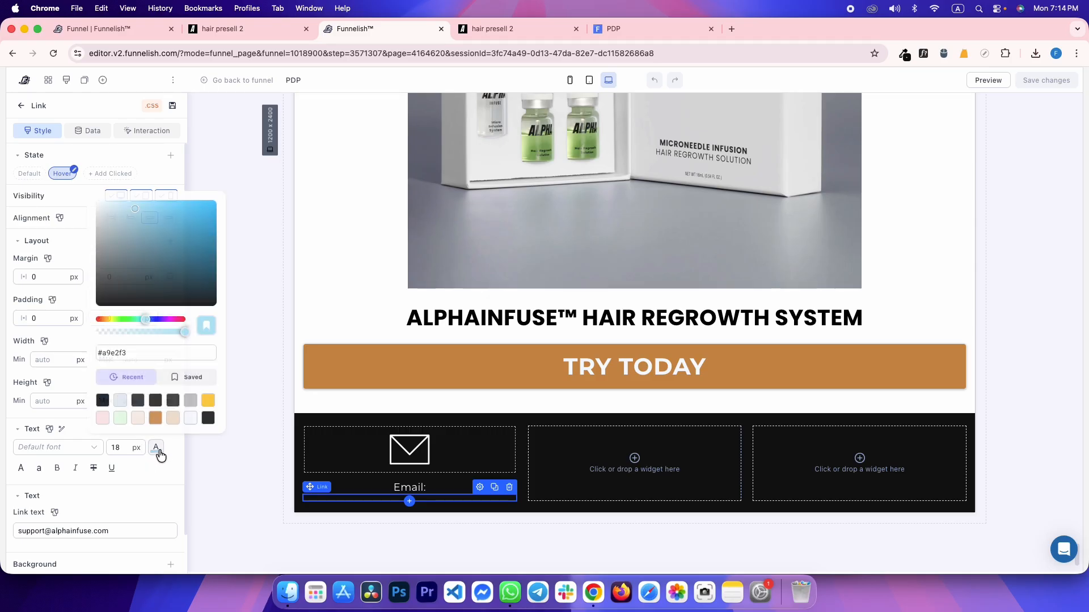
{"action": "triple_click", "coordinate": [173, 353]}
{"action": "type", "text": "#282828"}
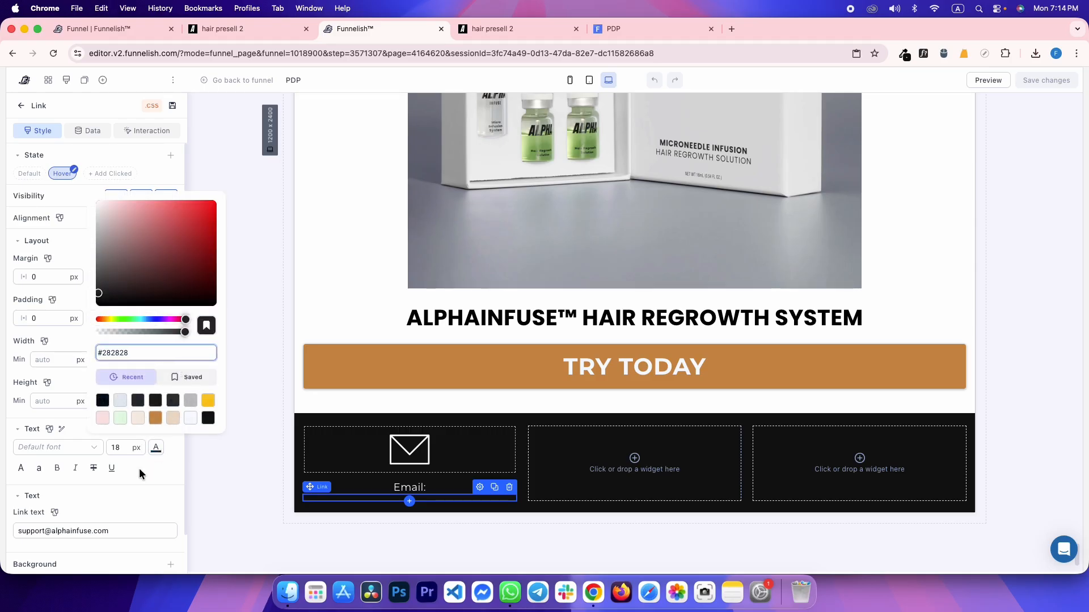
{"action": "left_click", "coordinate": [148, 468]}
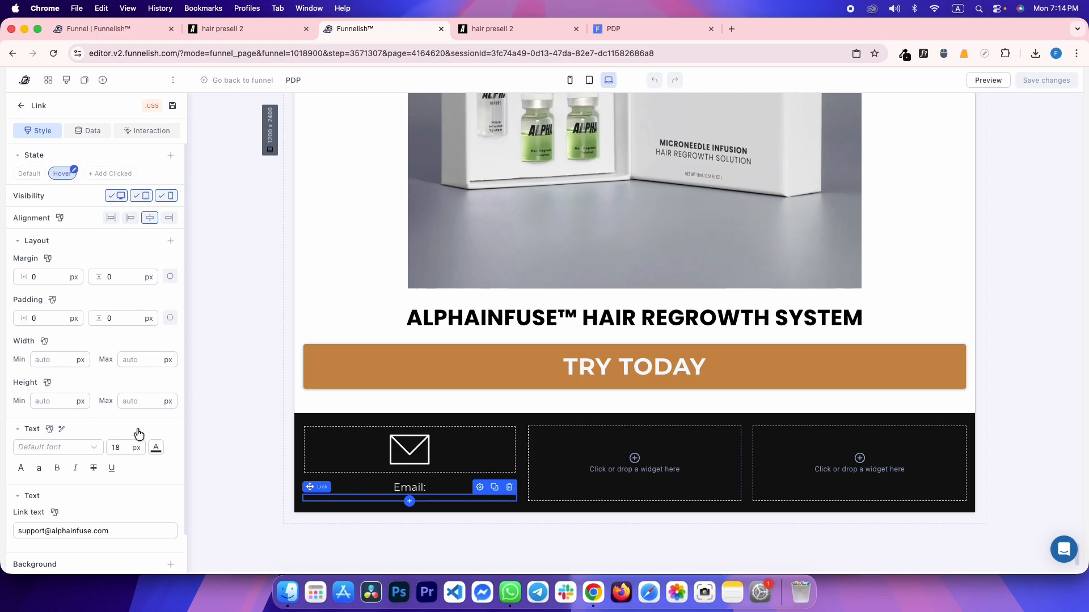
Reselect the email link and confirm its #282828 hover styling
{"action": "left_click", "coordinate": [212, 379]}
{"action": "left_click", "coordinate": [323, 494]}
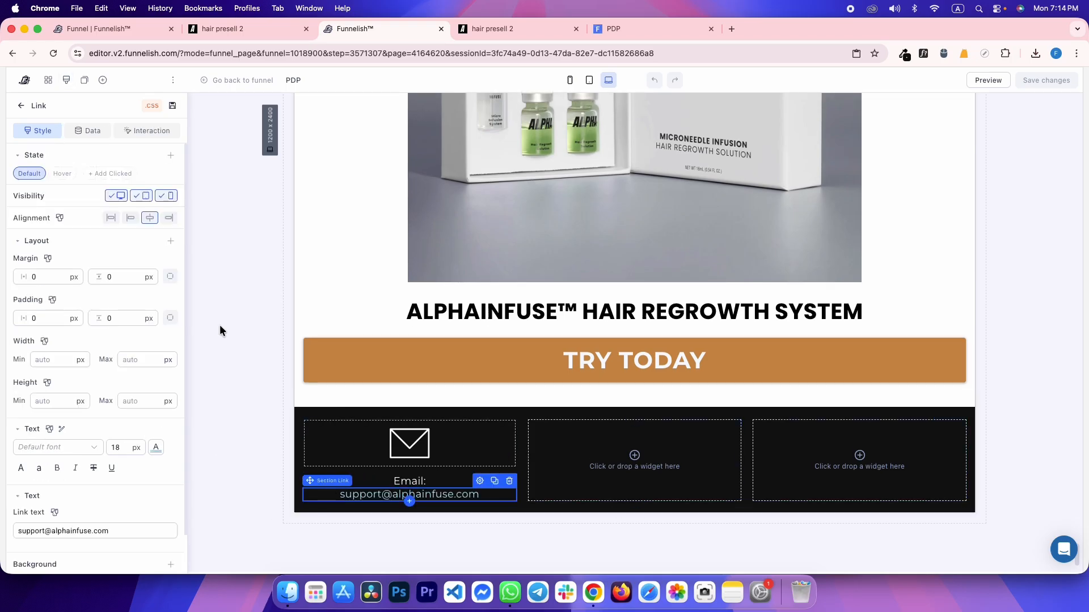
{"action": "left_click", "coordinate": [61, 174]}
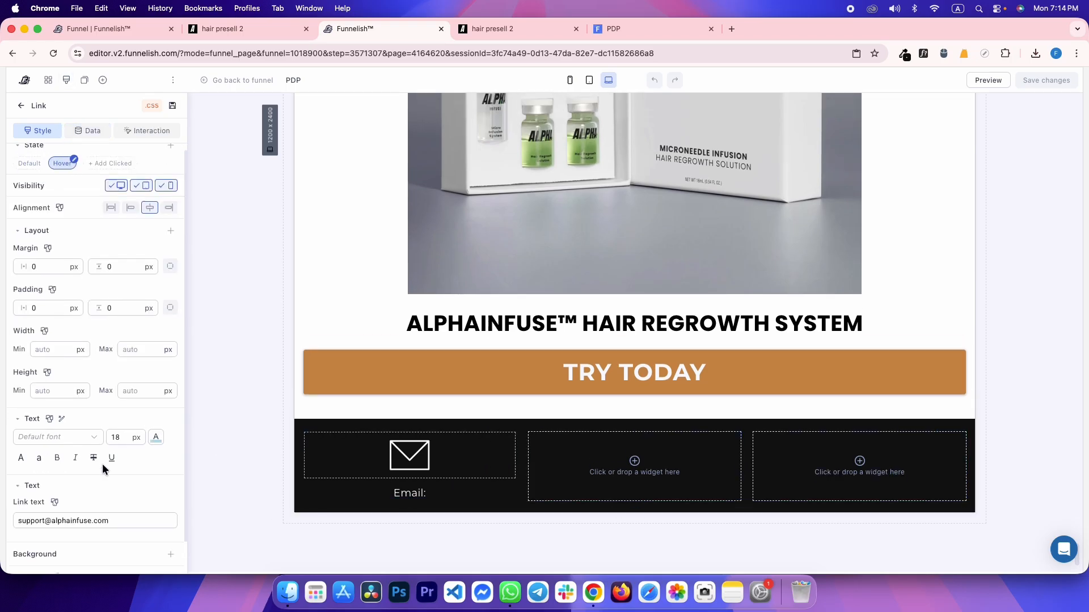
{"action": "scroll", "coordinate": [102, 461], "scroll_direction": "down", "scroll_amount": 2}
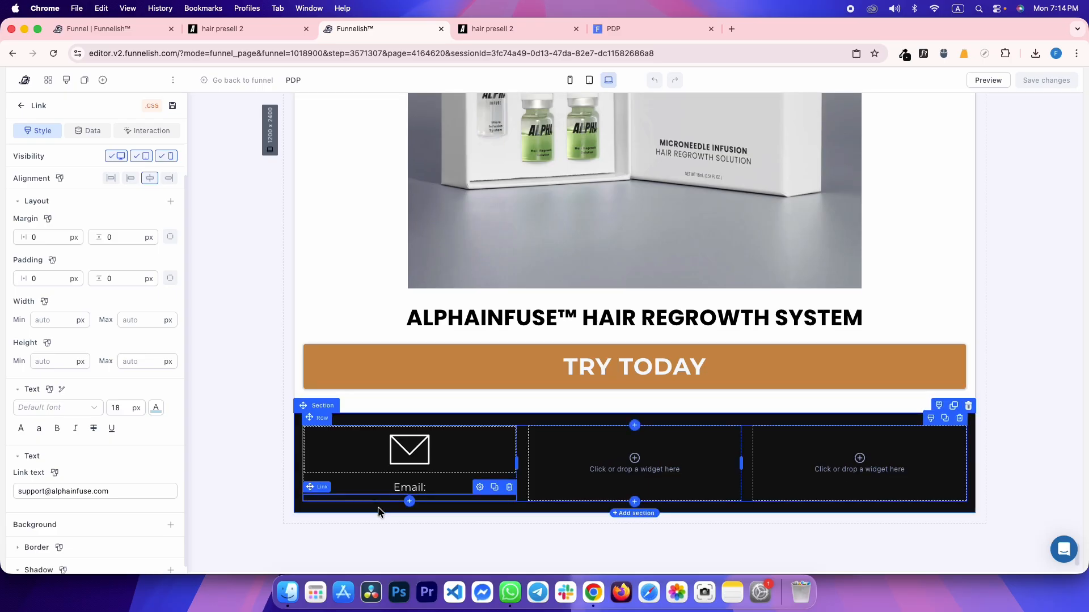
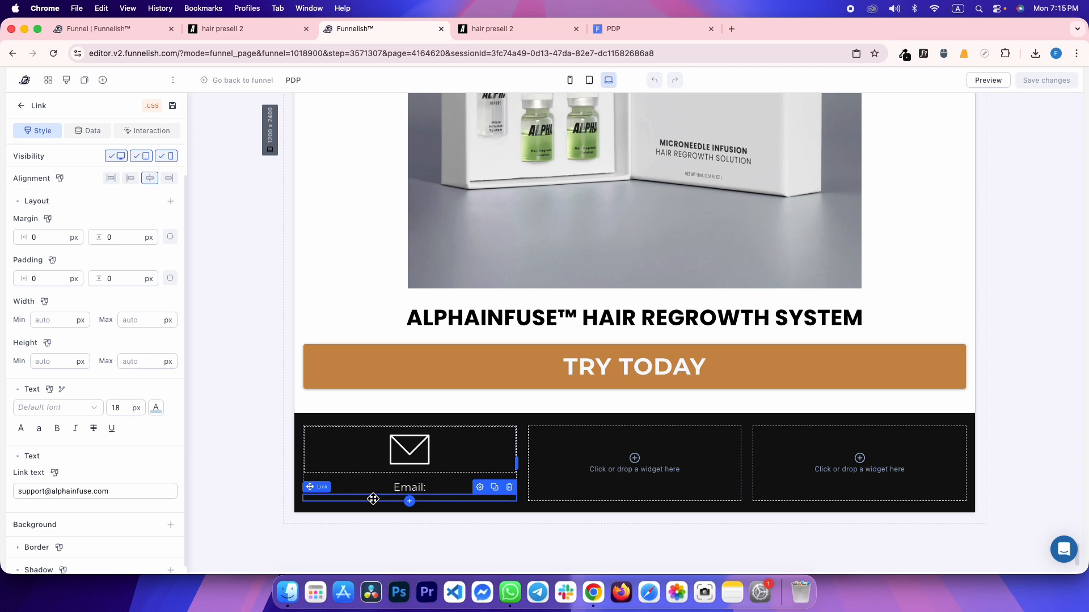
Review the email link's Hover state settings and its name
{"action": "scroll", "coordinate": [138, 231], "scroll_direction": "up", "scroll_amount": 1}
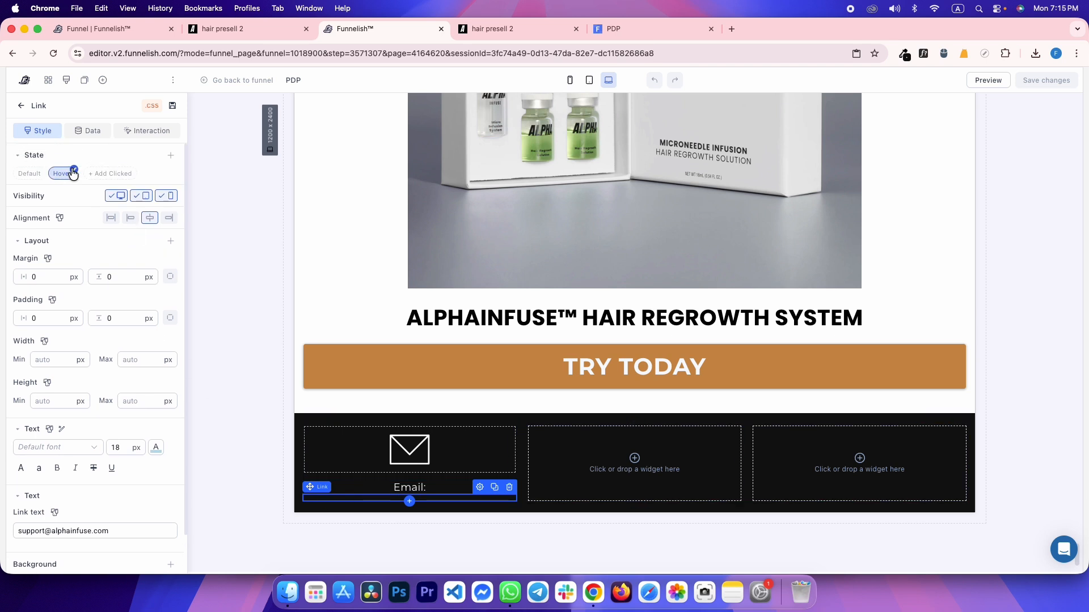
{"action": "left_click", "coordinate": [72, 172]}
{"action": "double_click", "coordinate": [252, 198]}
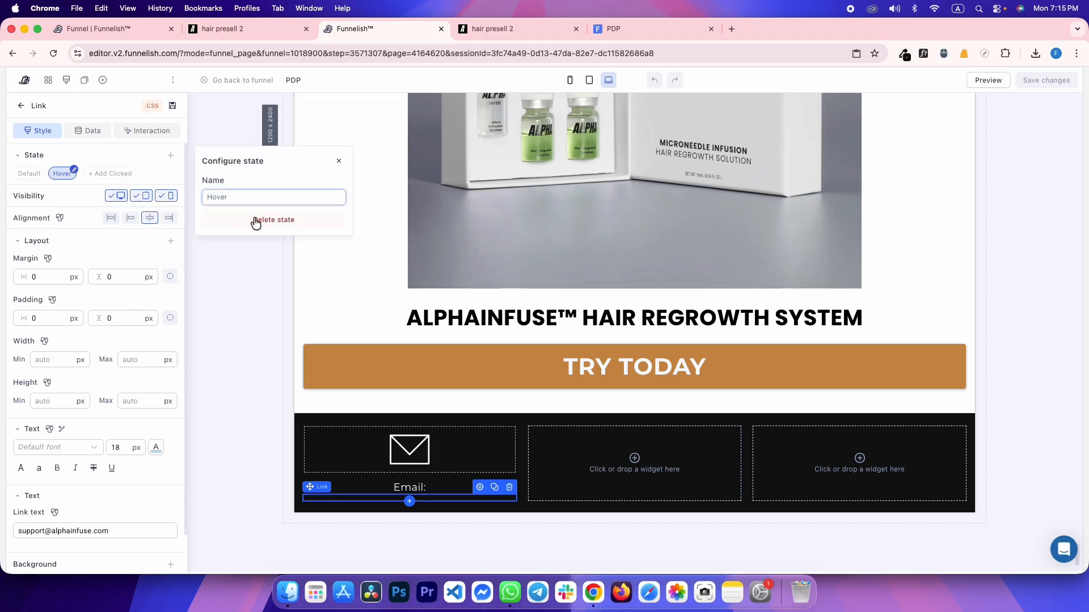
{"action": "left_click", "coordinate": [338, 162]}
Set the email link's Hover text colour hex to #282828
{"action": "scroll", "coordinate": [87, 399], "scroll_direction": "down", "scroll_amount": 4}
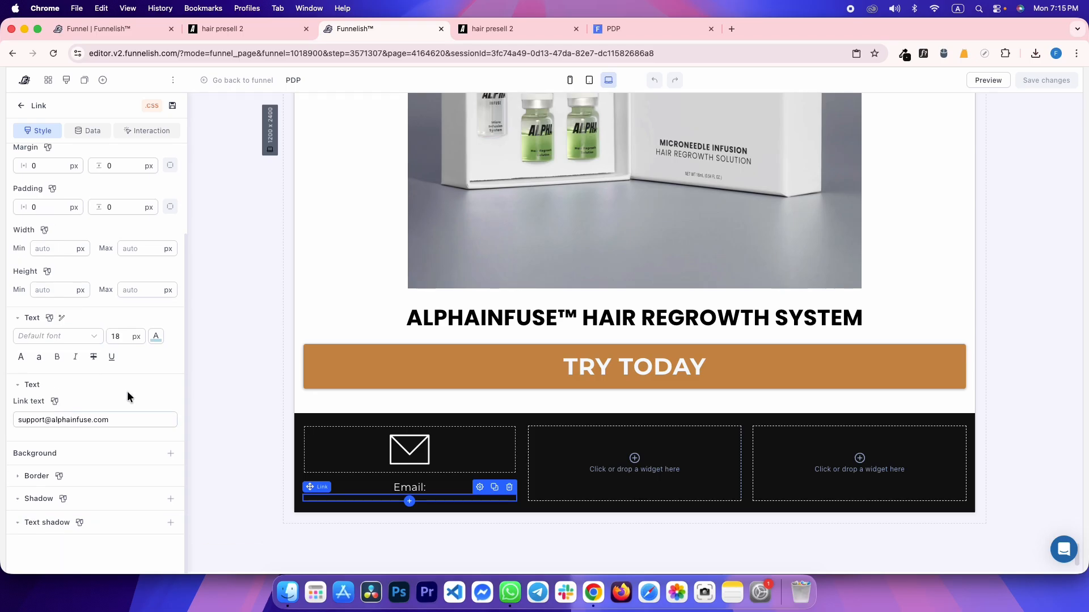
{"action": "left_click", "coordinate": [154, 337]}
{"action": "triple_click", "coordinate": [155, 243]}
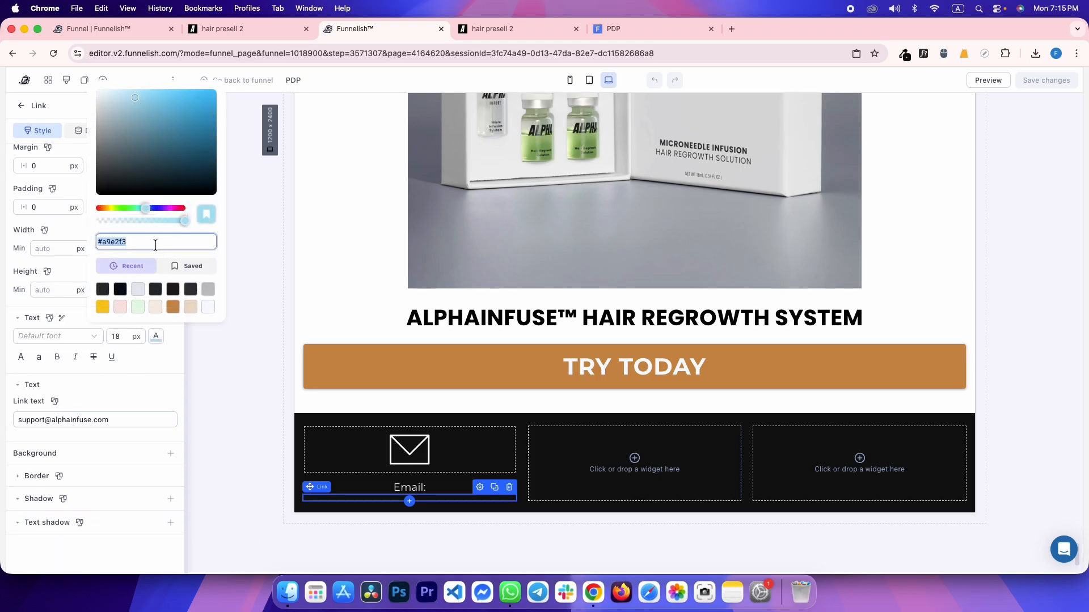
{"action": "type", "text": "#282828"}
{"action": "left_click", "coordinate": [148, 368]}
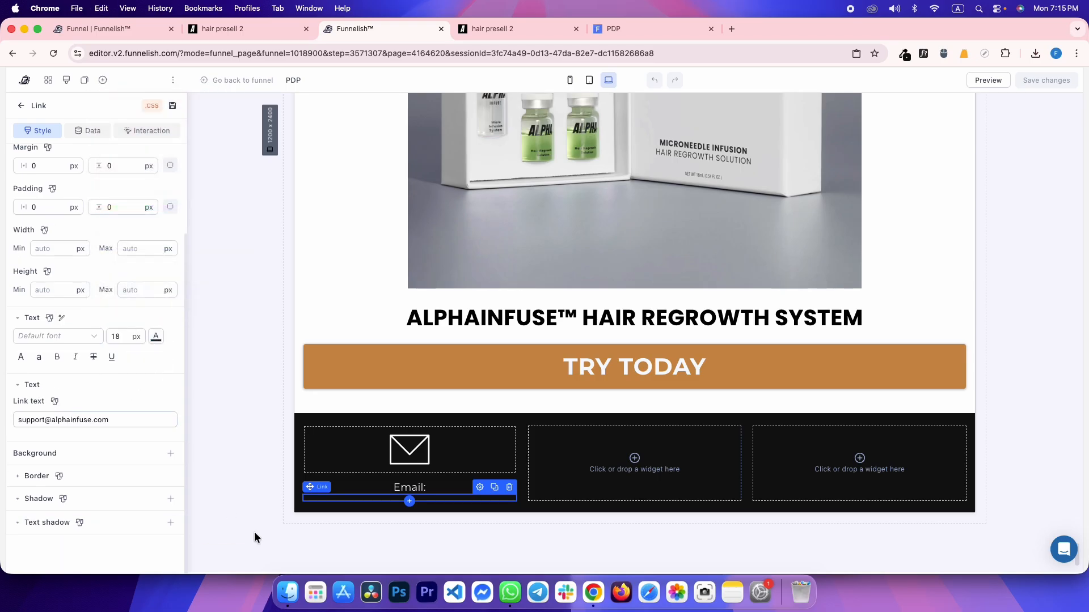
Reselect the support email link, check its hover look, and reload the published PDP preview
{"action": "left_click", "coordinate": [374, 491]}
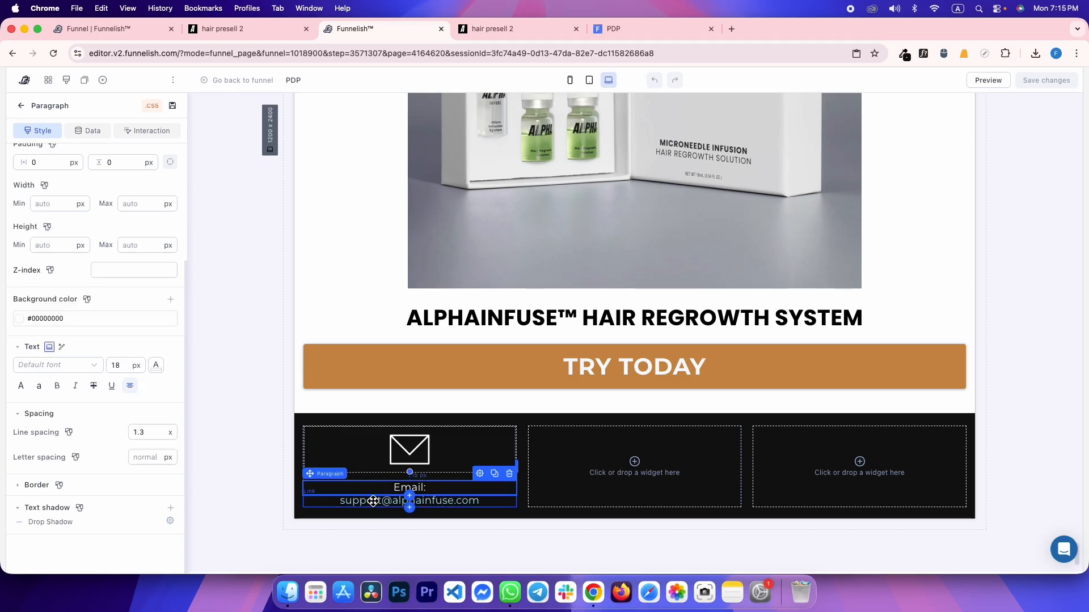
{"action": "left_click", "coordinate": [372, 501]}
{"action": "left_click", "coordinate": [63, 174]}
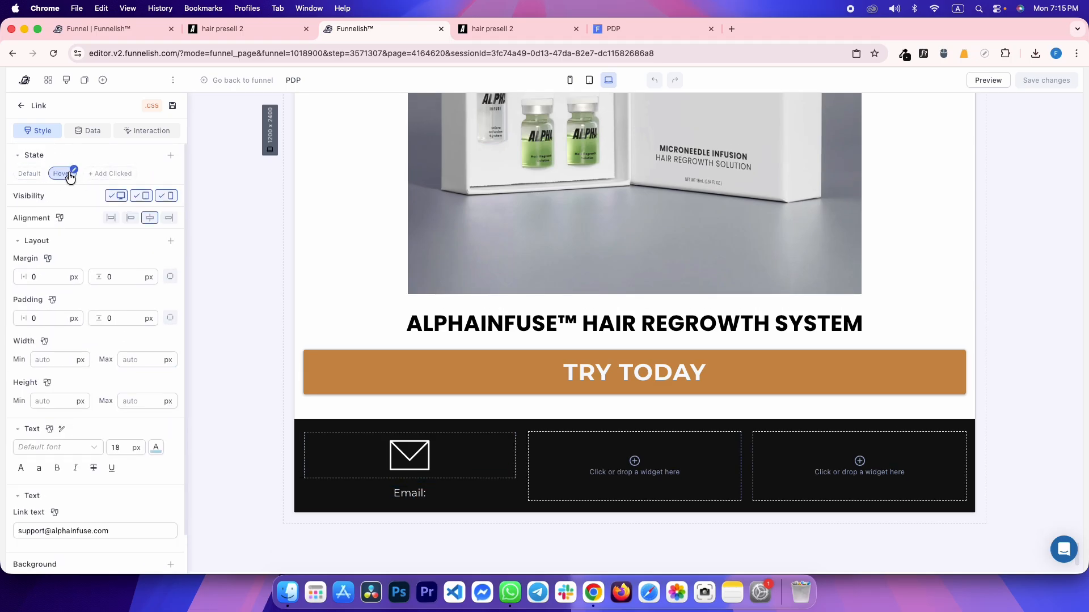
{"action": "scroll", "coordinate": [124, 438], "scroll_direction": "down", "scroll_amount": 3}
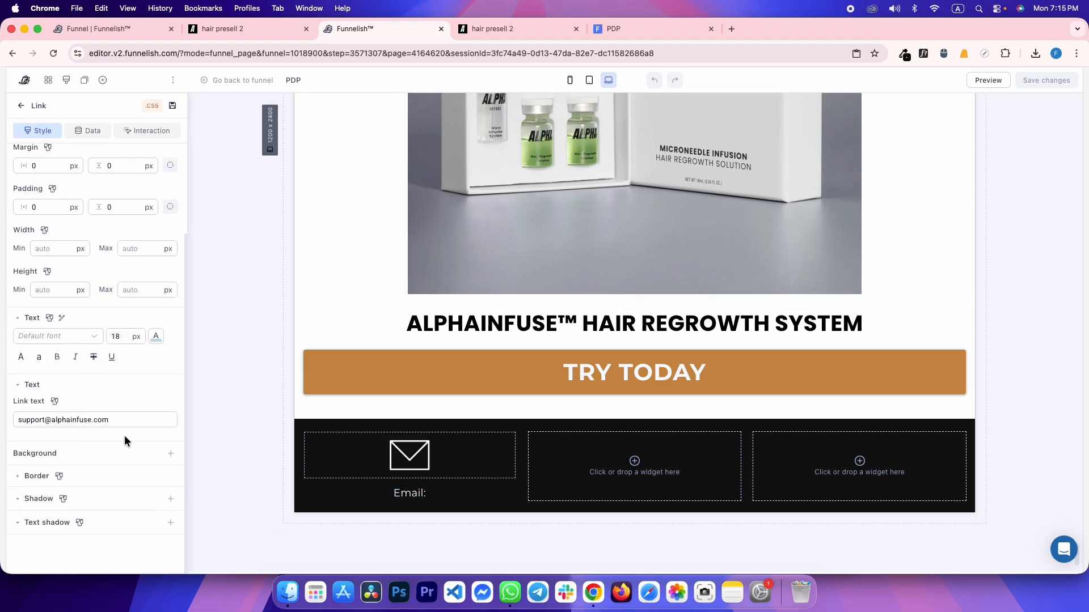
{"action": "left_click", "coordinate": [220, 279]}
{"action": "left_click", "coordinate": [630, 28]}
{"action": "key", "text": "super+r"}
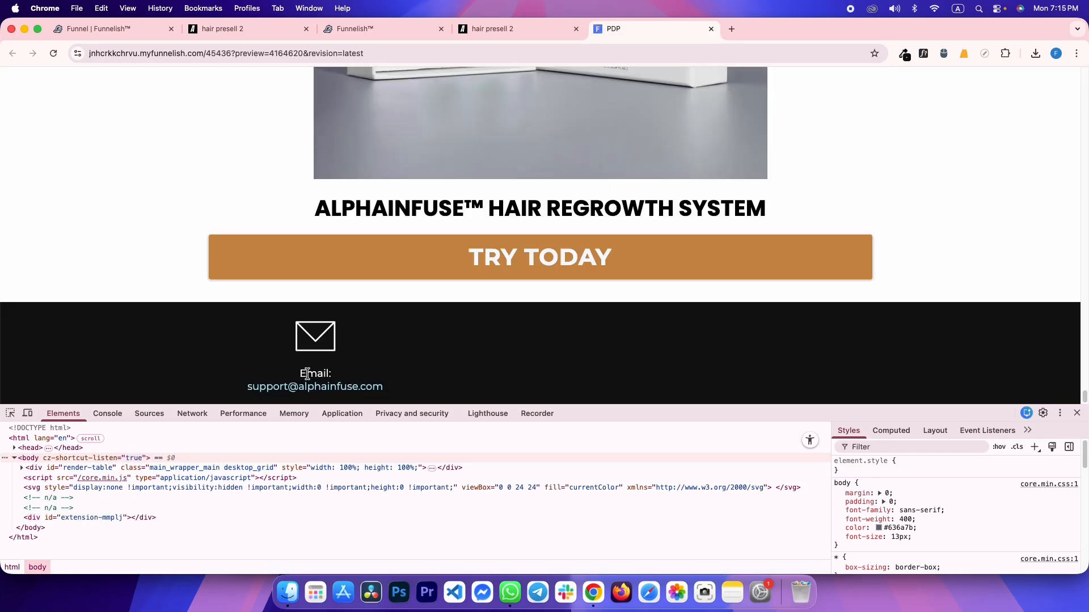
Show the email link's click interactions and copy the support e-mail address from the reference page
{"action": "key", "text": "ctrl+shift+Tab"}
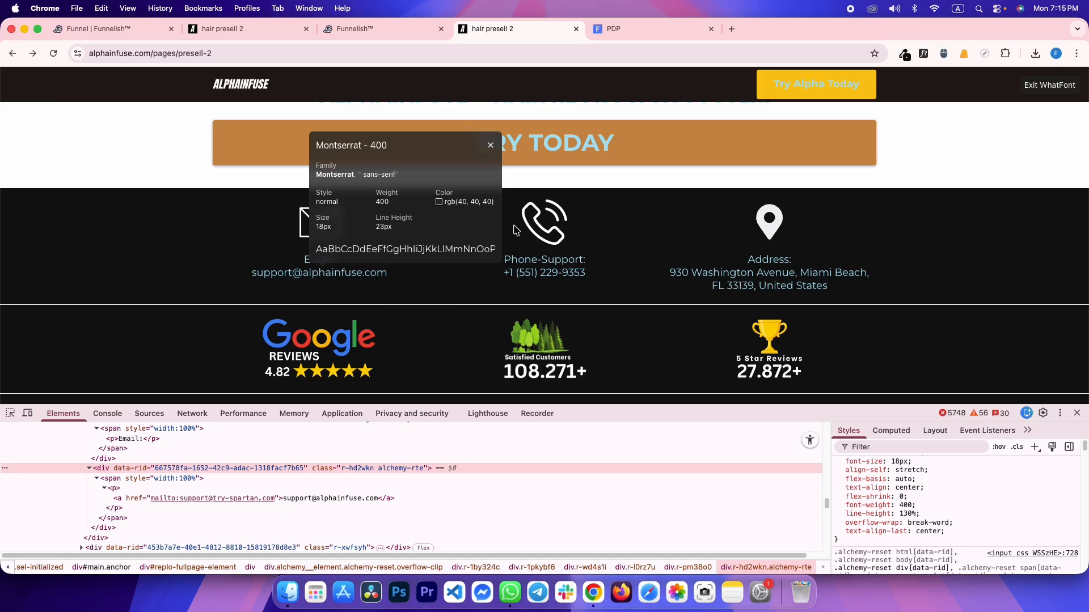
{"action": "key", "text": "ctrl+shift+Tab"}
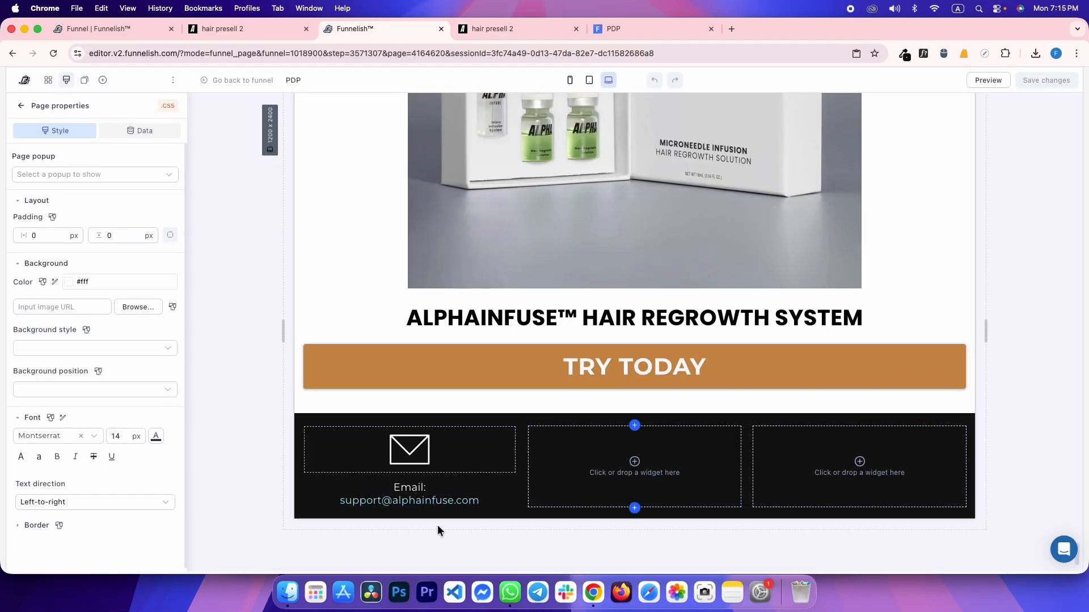
{"action": "left_click", "coordinate": [397, 500]}
{"action": "left_click", "coordinate": [154, 132]}
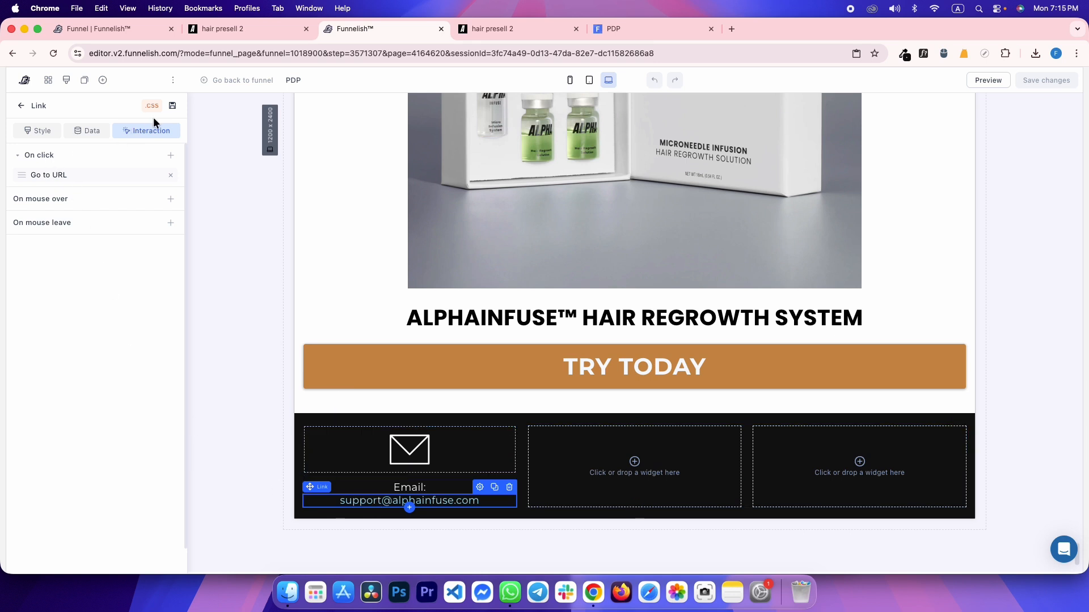
{"action": "key", "text": "ctrl+Tab"}
{"action": "left_click_drag", "start_coordinate": [241, 273], "coordinate": [425, 277]}
Save a Go to URL action to the support e-mail address that opens in the same tab
{"action": "key", "text": "ctrl+shift+Tab"}
{"action": "left_click", "coordinate": [79, 172]}
{"action": "left_click", "coordinate": [212, 242]}
{"action": "left_click", "coordinate": [260, 223]}
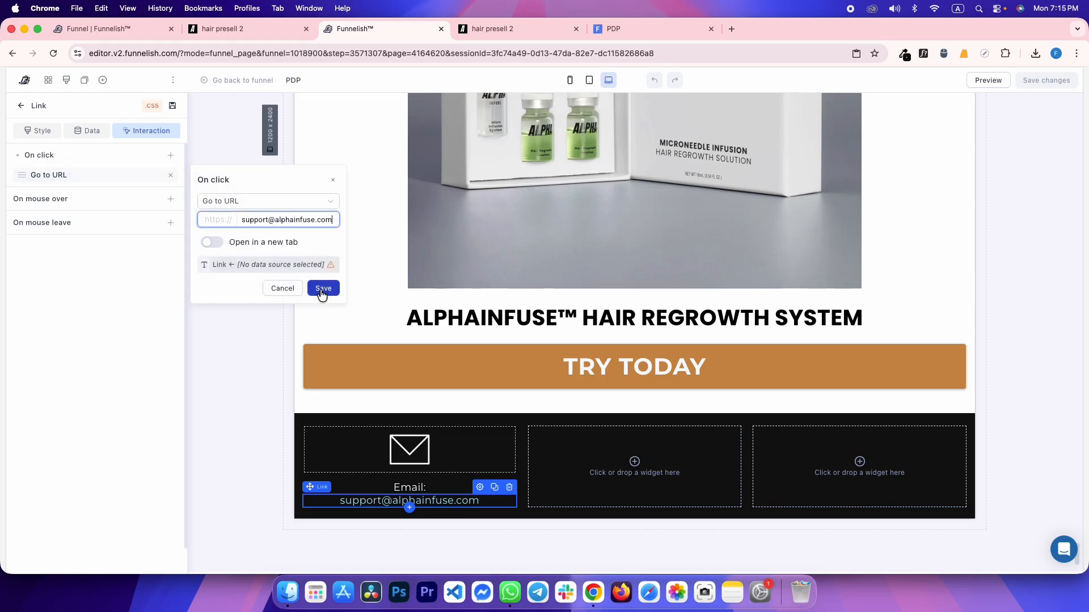
{"action": "left_click", "coordinate": [323, 289]}
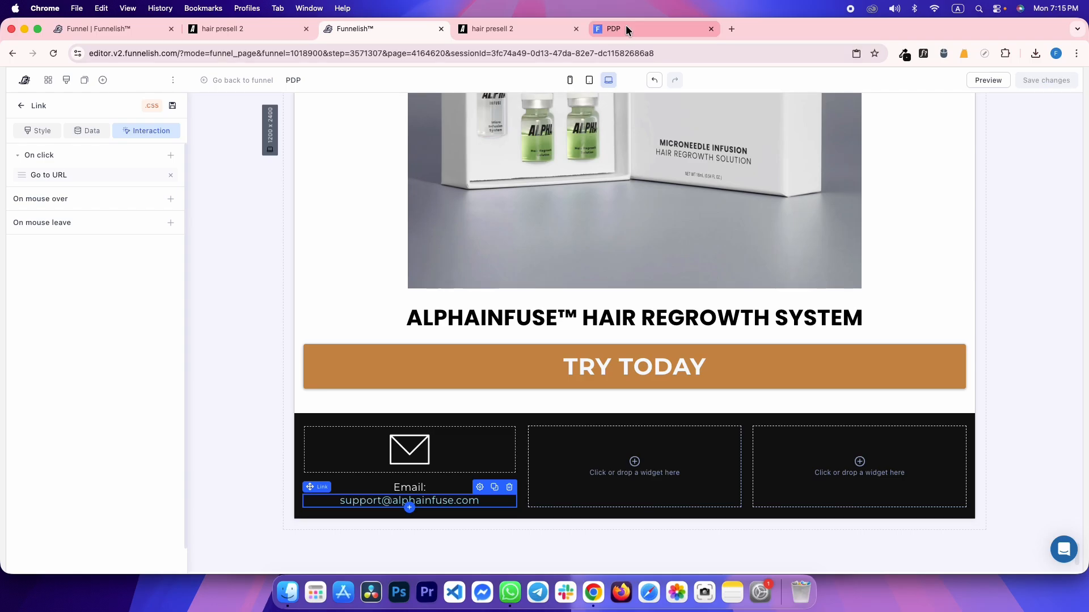
Inspect the contact block in the reference page's mobile view
{"action": "key", "text": "ctrl+shift+Tab"}
{"action": "key", "text": "ctrl+Tab"}
{"action": "key", "text": "ctrl+Tab"}
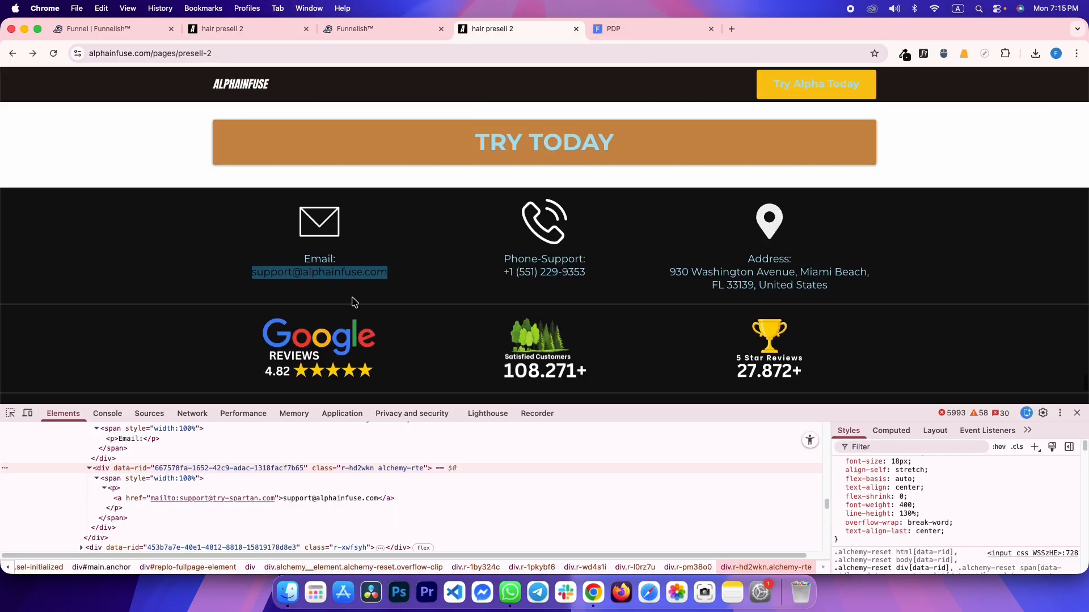
{"action": "scroll", "coordinate": [397, 255], "scroll_direction": "down", "scroll_amount": 1}
{"action": "left_click", "coordinate": [443, 219]}
{"action": "key", "text": "ctrl+shift+Tab"}
{"action": "key", "text": "ctrl+shift+Tab"}
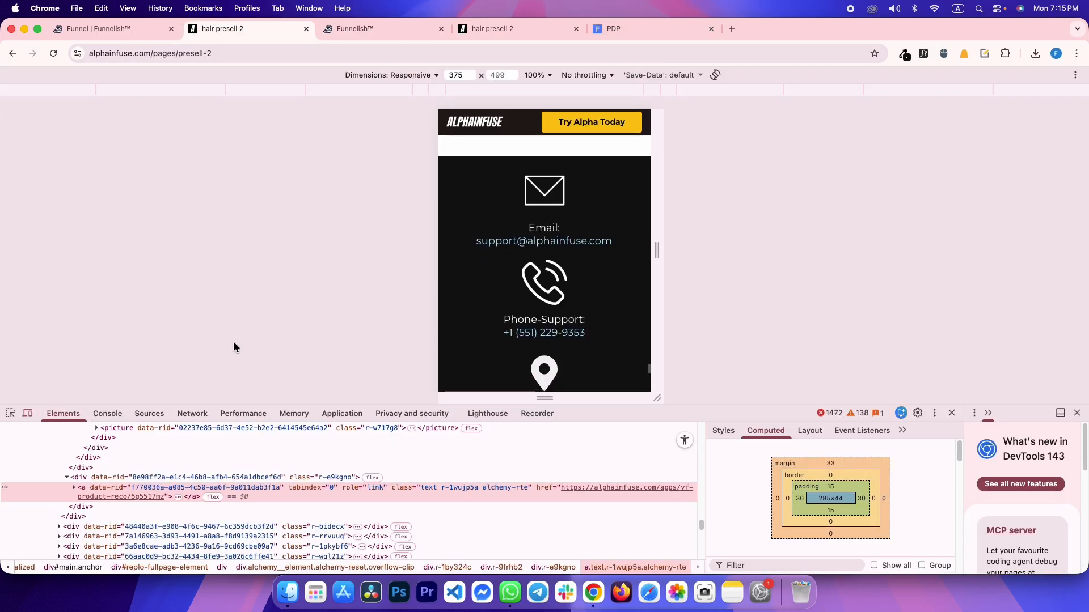
{"action": "left_click", "coordinate": [11, 413]}
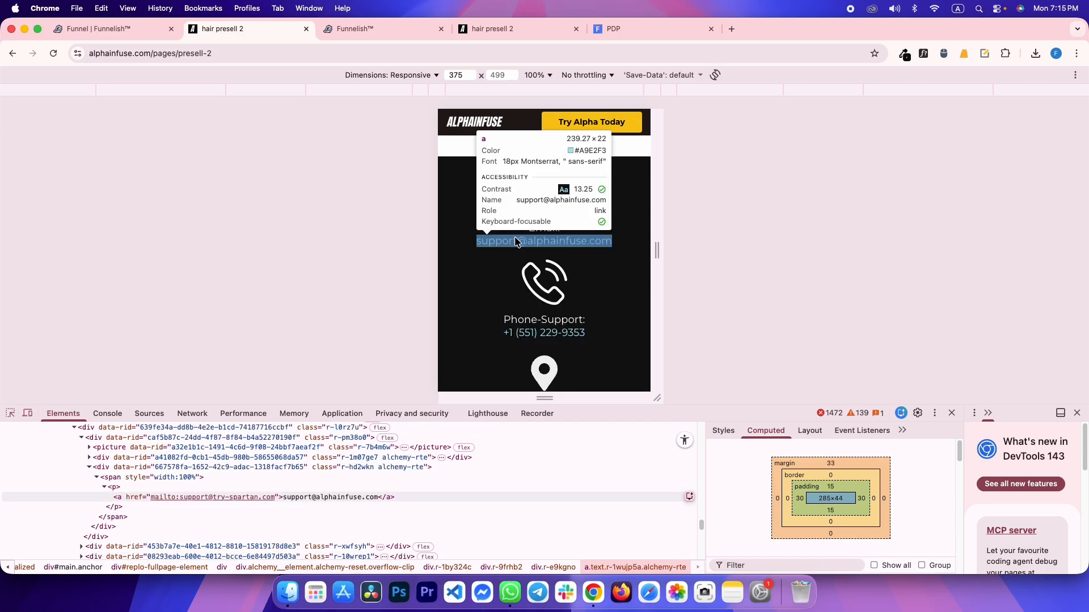
{"action": "left_click", "coordinate": [520, 254]}
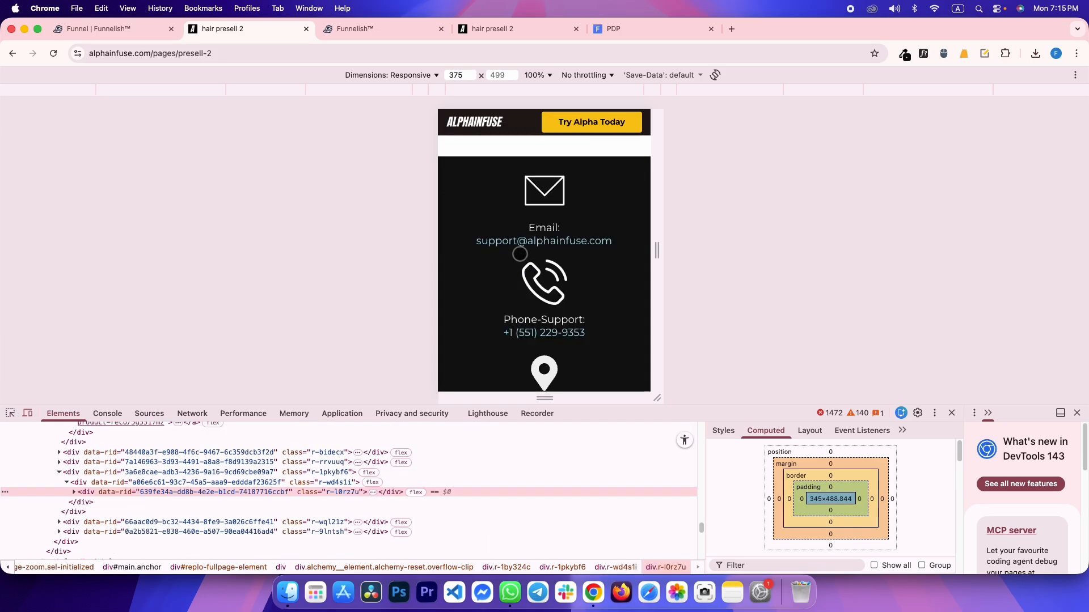
{"action": "key", "text": "ctrl+Tab"}
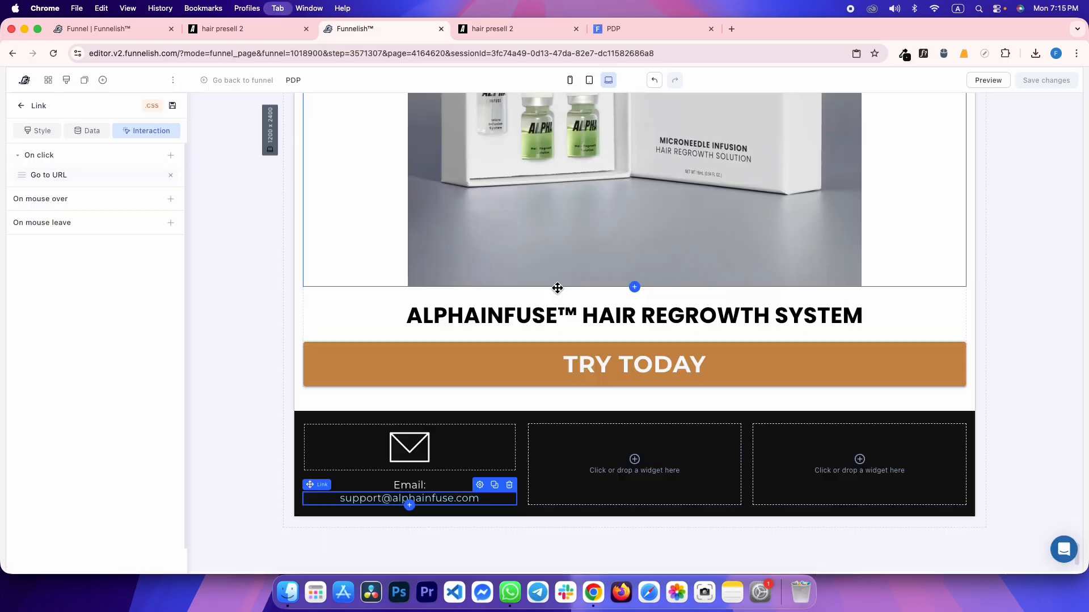
Stack the Email: label and email address under the envelope in the first column
{"action": "left_click", "coordinate": [528, 439]}
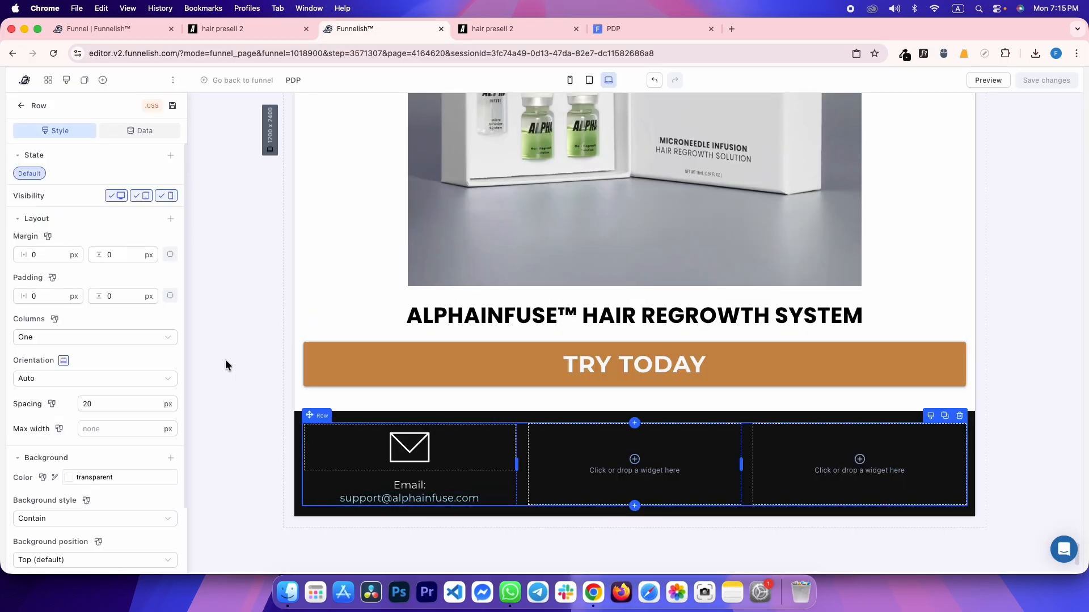
{"action": "left_click", "coordinate": [230, 407]}
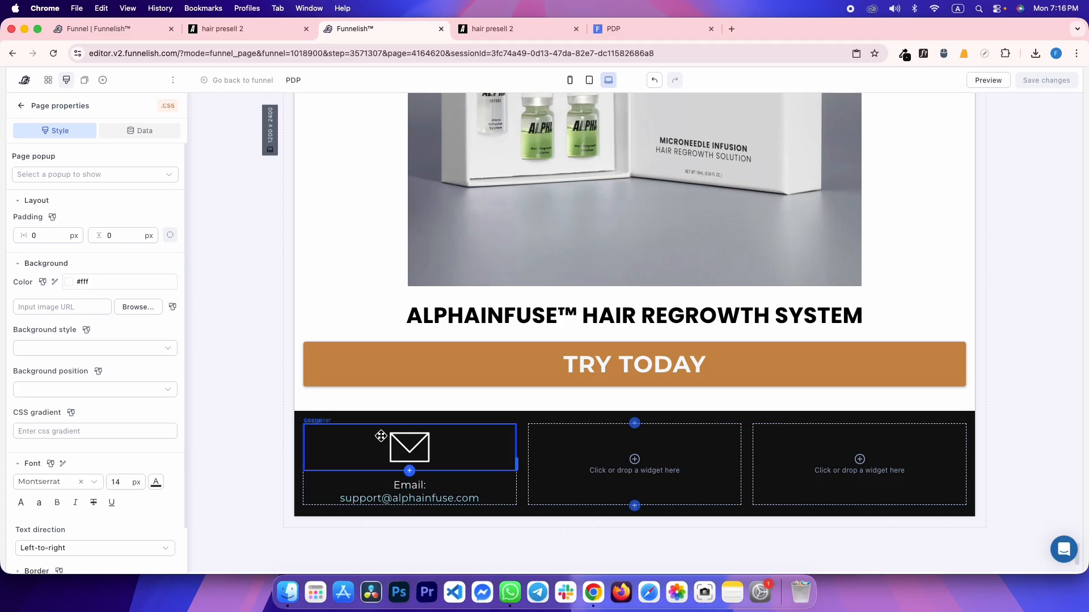
{"action": "left_click_drag", "start_coordinate": [379, 486], "coordinate": [389, 461]}
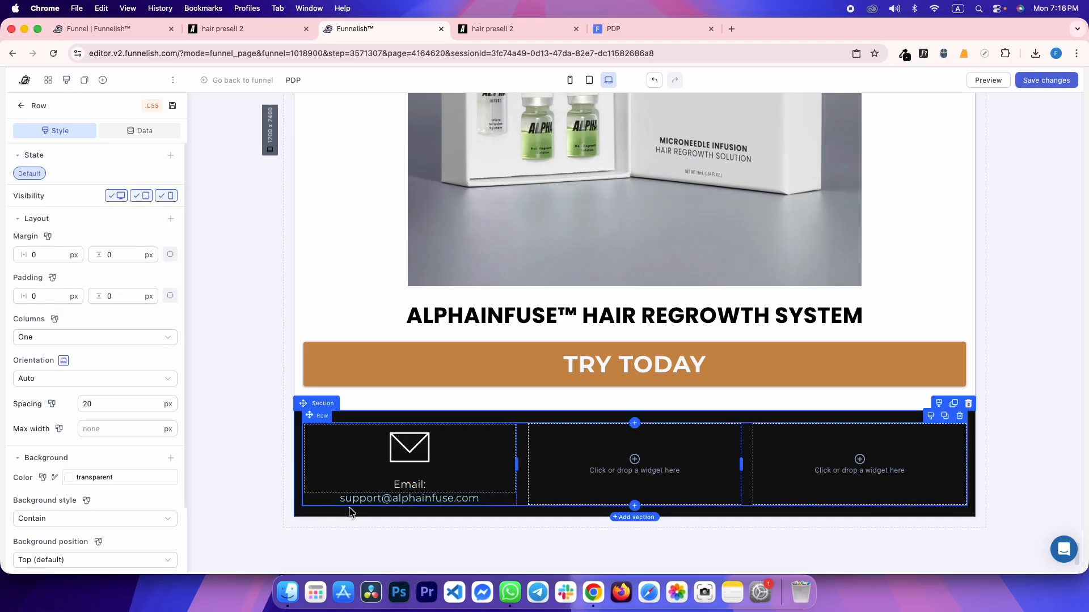
{"action": "left_click_drag", "start_coordinate": [347, 499], "coordinate": [372, 481]}
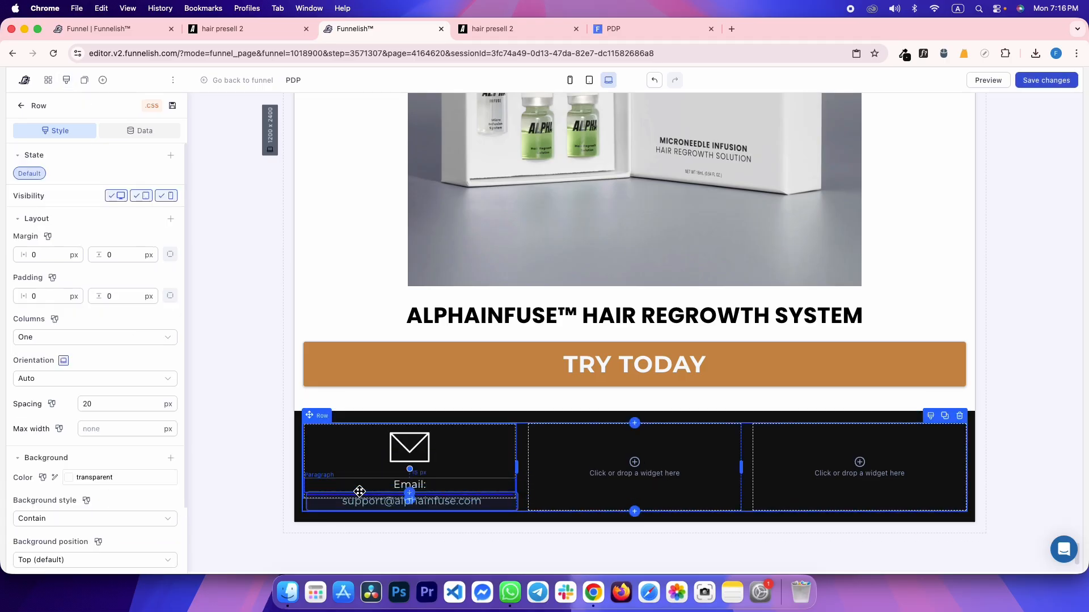
Duplicate the email contact block into the second and third footer columns
{"action": "left_click", "coordinate": [381, 471]}
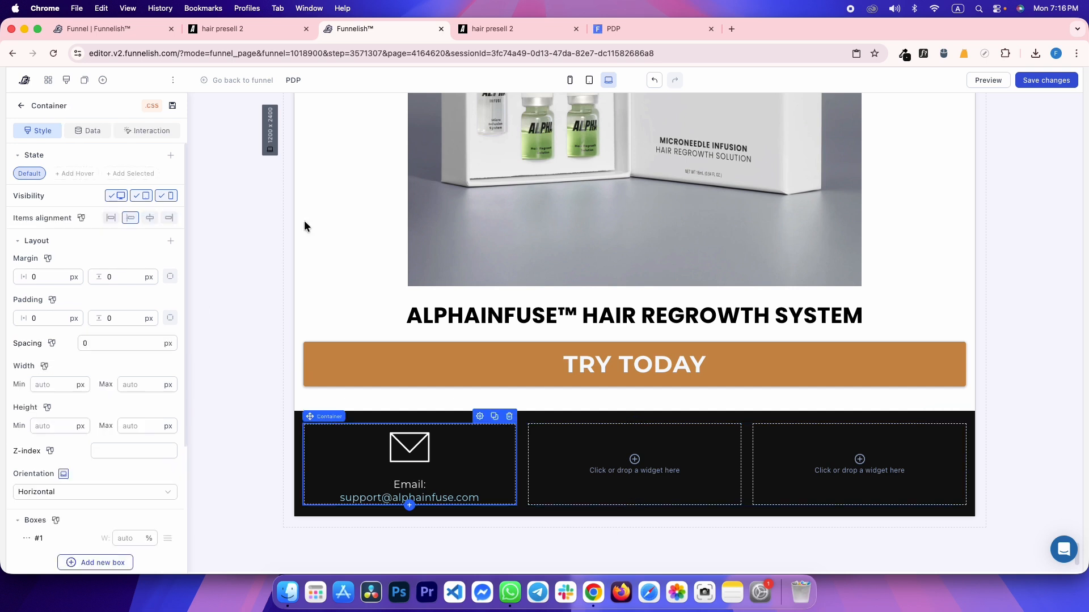
{"action": "left_click", "coordinate": [494, 417]}
{"action": "left_click_drag", "start_coordinate": [316, 418], "coordinate": [567, 454]}
{"action": "left_click_drag", "start_coordinate": [413, 472], "coordinate": [748, 448]}
Replace the middle column's envelope image with the reference's phone icon
{"action": "key", "text": "ctrl+Tab"}
{"action": "right_click", "coordinate": [538, 179]}
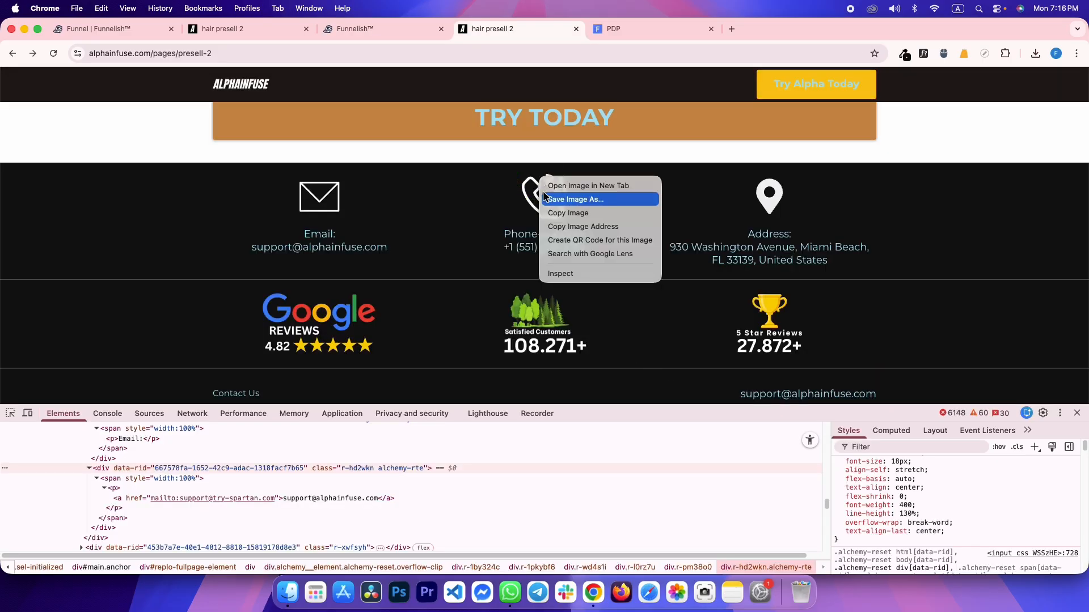
{"action": "left_click", "coordinate": [570, 226]}
{"action": "key", "text": "ctrl+shift+Tab"}
{"action": "left_click", "coordinate": [628, 444]}
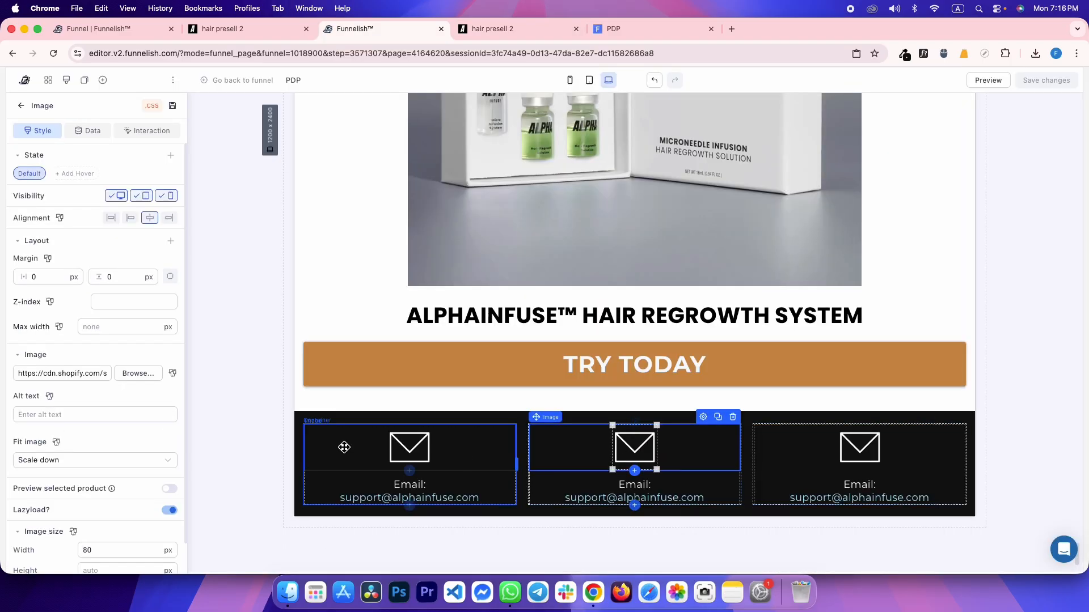
{"action": "triple_click", "coordinate": [93, 373]}
{"action": "key", "text": "super+v"}
Replace the right column's envelope image with the reference's location pin icon
{"action": "key", "text": "ctrl+Tab"}
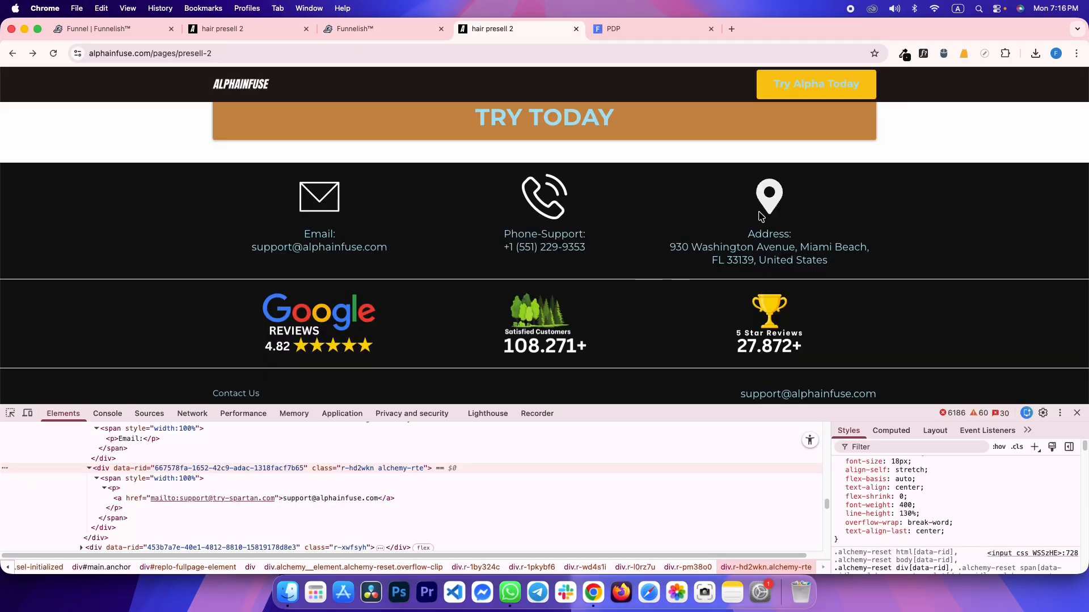
{"action": "right_click", "coordinate": [769, 196]}
{"action": "left_click", "coordinate": [806, 250]}
{"action": "key", "text": "ctrl+shift+Tab"}
{"action": "left_click", "coordinate": [840, 448]}
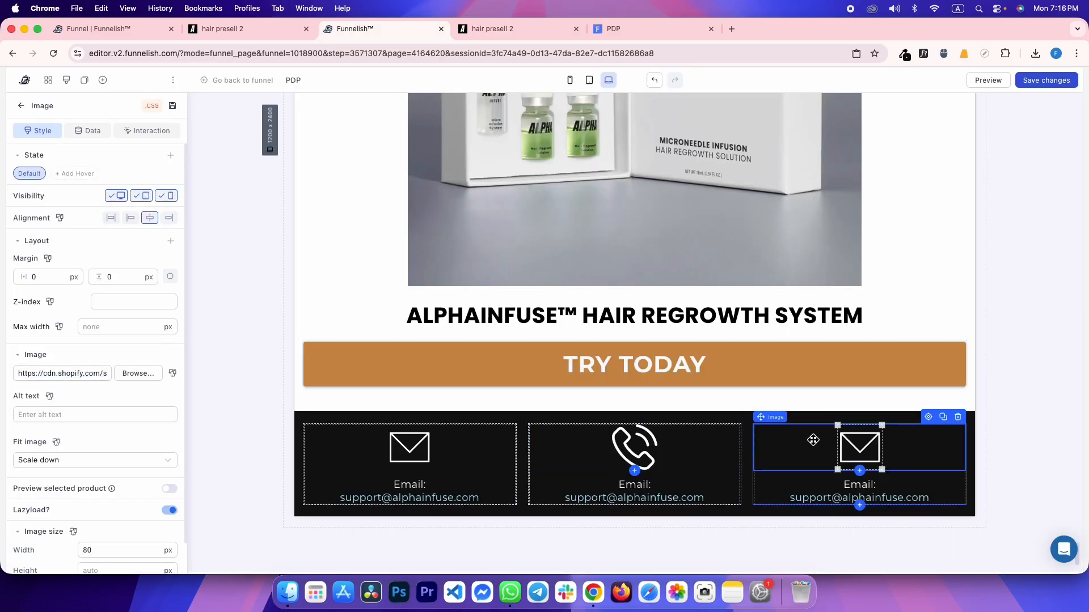
{"action": "triple_click", "coordinate": [74, 373]}
{"action": "key", "text": "super+v"}
Copy the phone support text from the reference page
{"action": "key", "text": "ctrl+Tab"}
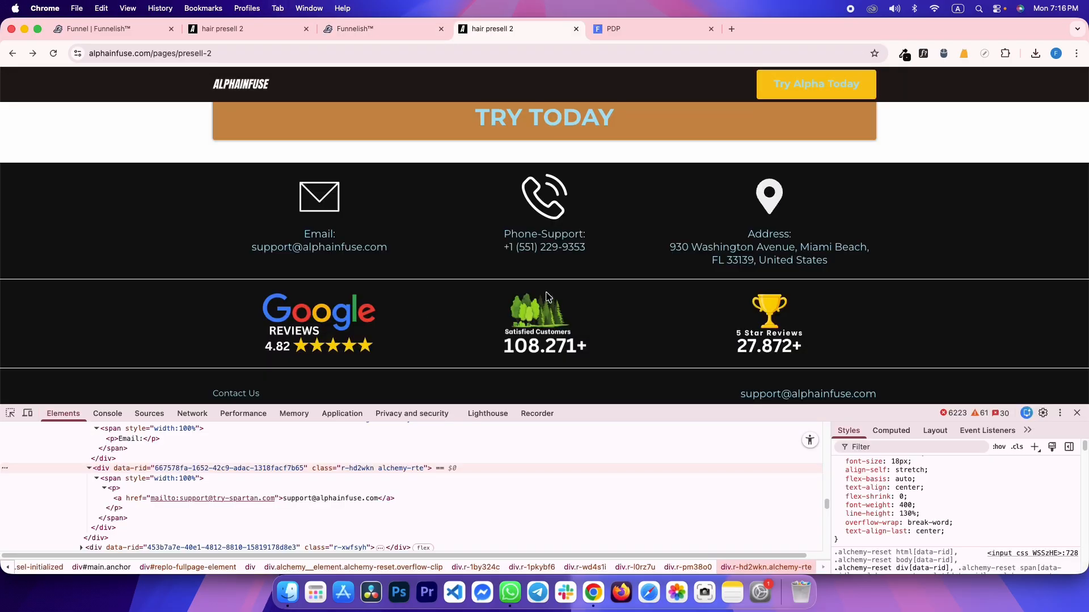
{"action": "left_click_drag", "start_coordinate": [504, 229], "coordinate": [590, 248]}
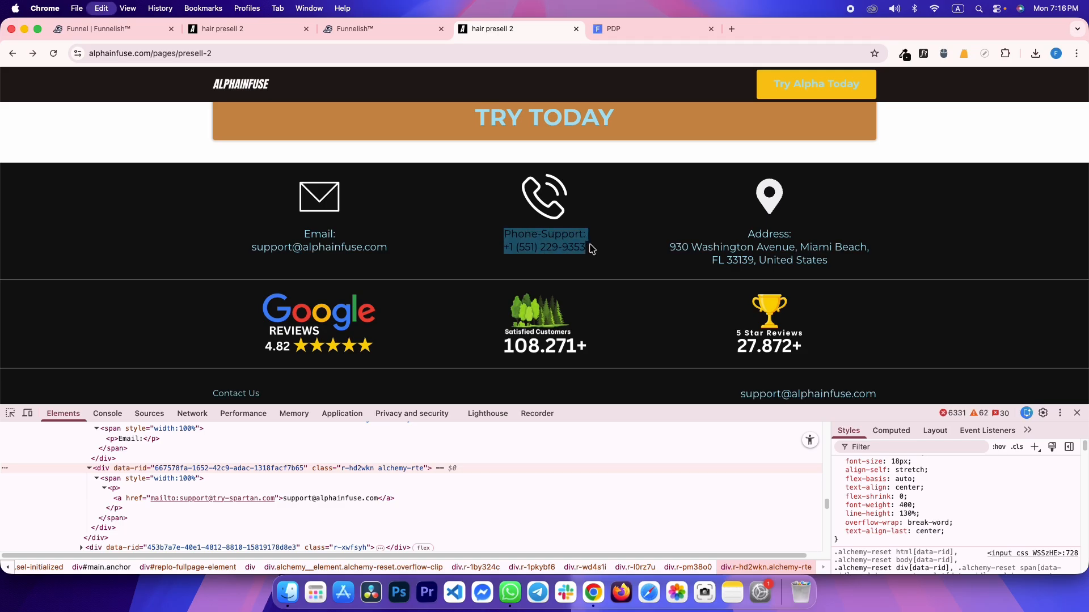
{"action": "key", "text": "ctrl+shift+Tab"}
Swap the middle column's email link and label for the phone support details
{"action": "left_click", "coordinate": [625, 498]}
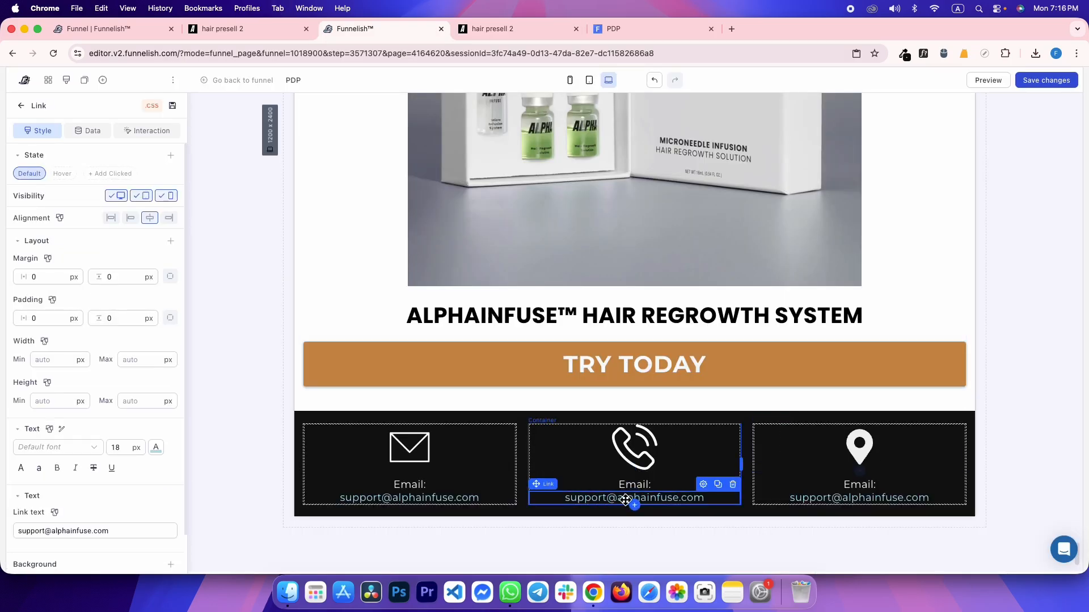
{"action": "left_click", "coordinate": [733, 486]}
{"action": "left_click", "coordinate": [703, 483]}
{"action": "double_click", "coordinate": [703, 484]}
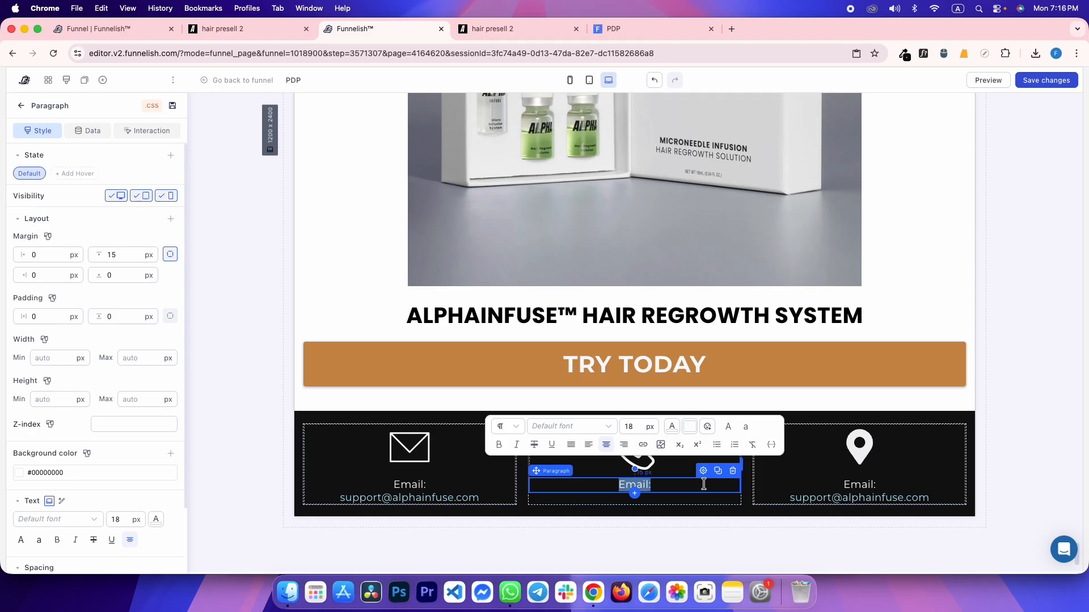
Swap the right column's email link and label for the reference address text
{"action": "key", "text": "ctrl+Tab"}
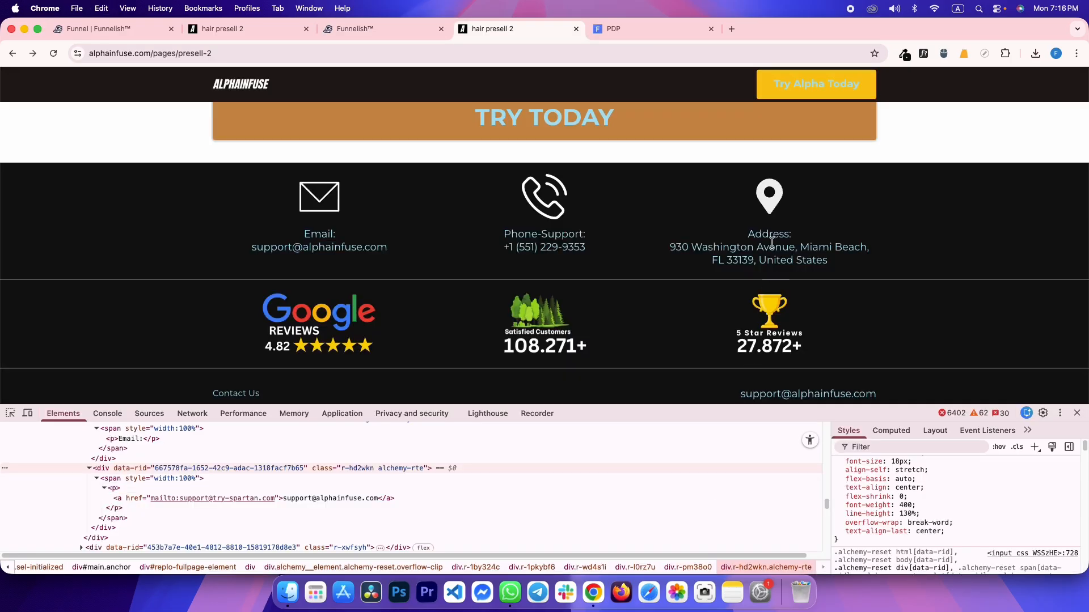
{"action": "left_click_drag", "start_coordinate": [749, 233], "coordinate": [824, 261]}
{"action": "key", "text": "cmd+c"}
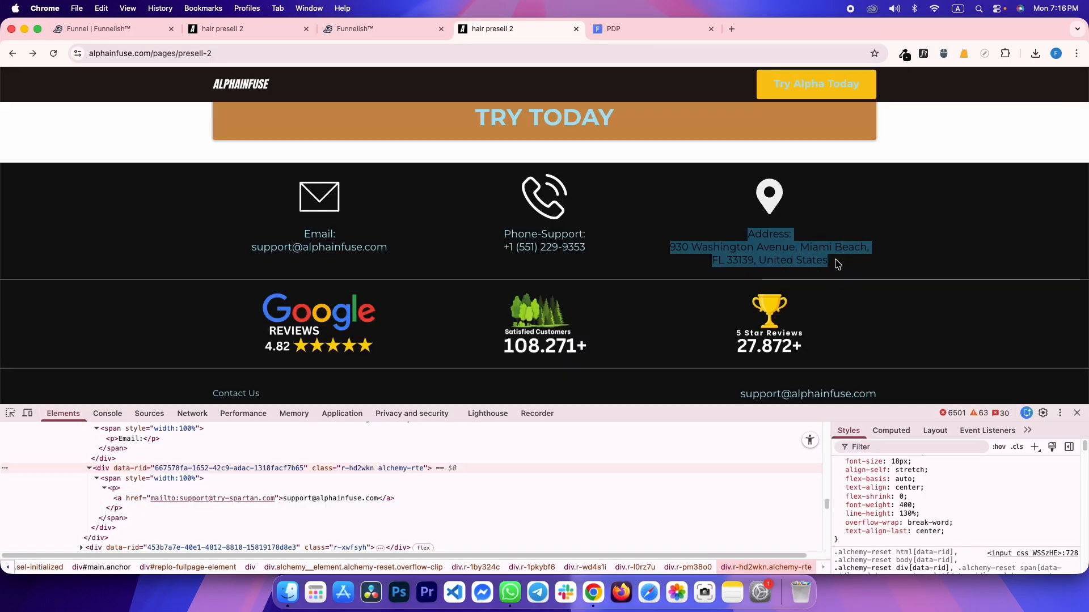
{"action": "key", "text": "ctrl+shift+Tab"}
{"action": "left_click", "coordinate": [881, 496]}
{"action": "left_click", "coordinate": [957, 485]}
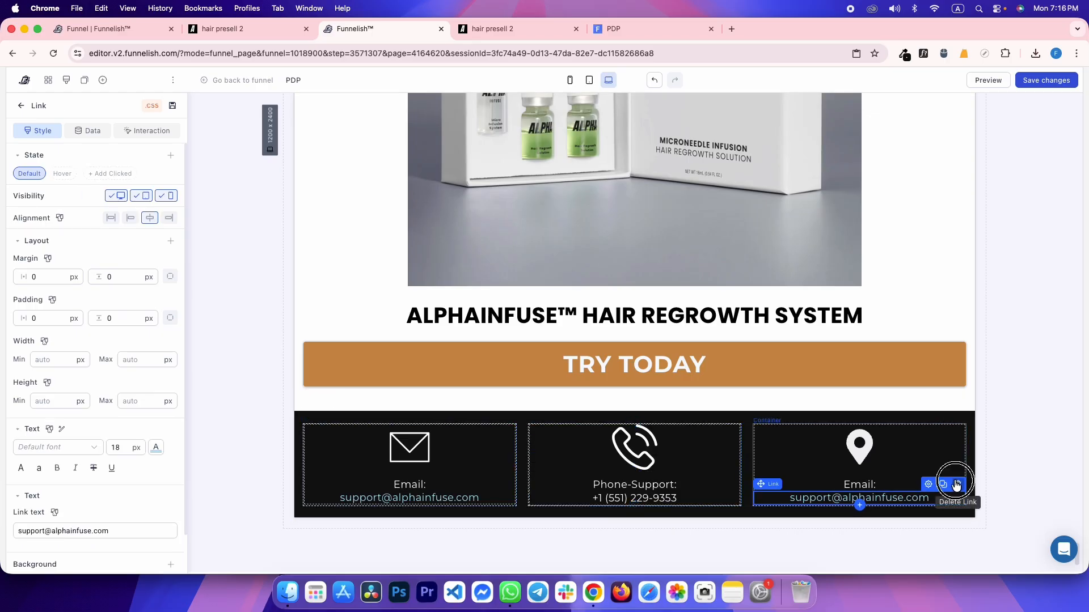
{"action": "left_click", "coordinate": [894, 485]}
{"action": "double_click", "coordinate": [894, 486]}
{"action": "key", "text": "cmd+v"}
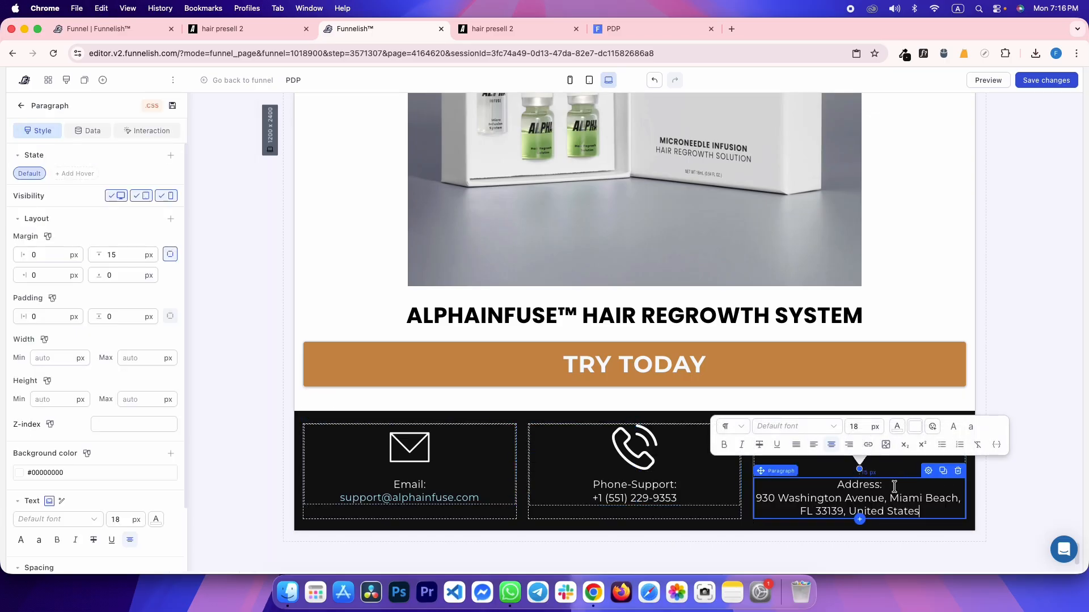
Colour the Phone-Support and Address paragraphs light blue #a9e2f3
{"action": "left_click", "coordinate": [409, 497]}
{"action": "scroll", "coordinate": [144, 456], "scroll_direction": "down", "scroll_amount": 1}
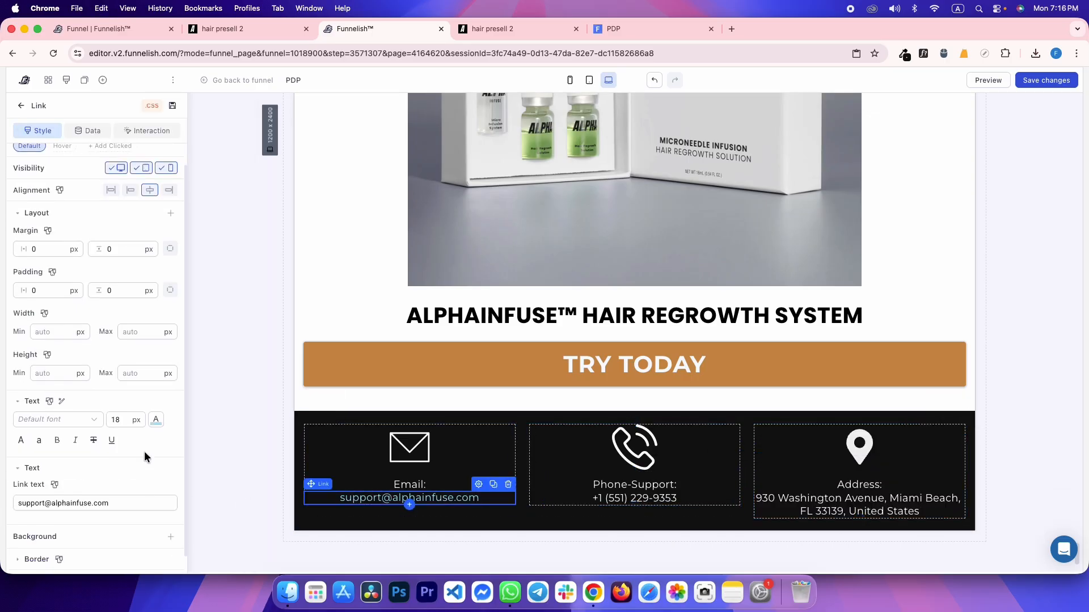
{"action": "left_click", "coordinate": [156, 421]}
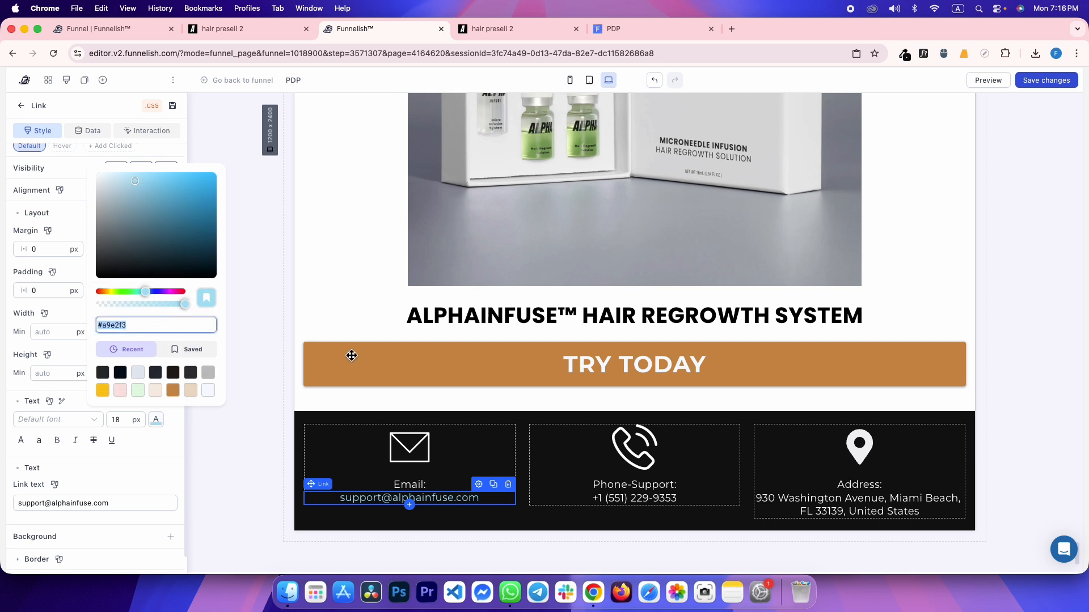
{"action": "left_click", "coordinate": [634, 491]}
{"action": "left_click", "coordinate": [156, 492]}
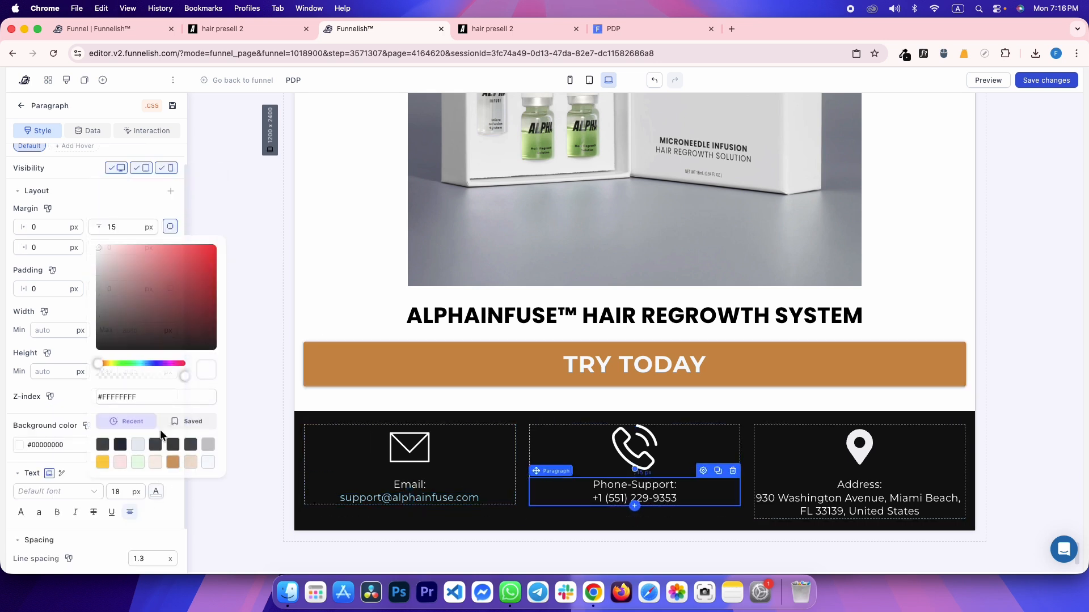
{"action": "triple_click", "coordinate": [155, 397]}
{"action": "type", "text": "#a9e2f3"}
{"action": "left_click", "coordinate": [846, 500]}
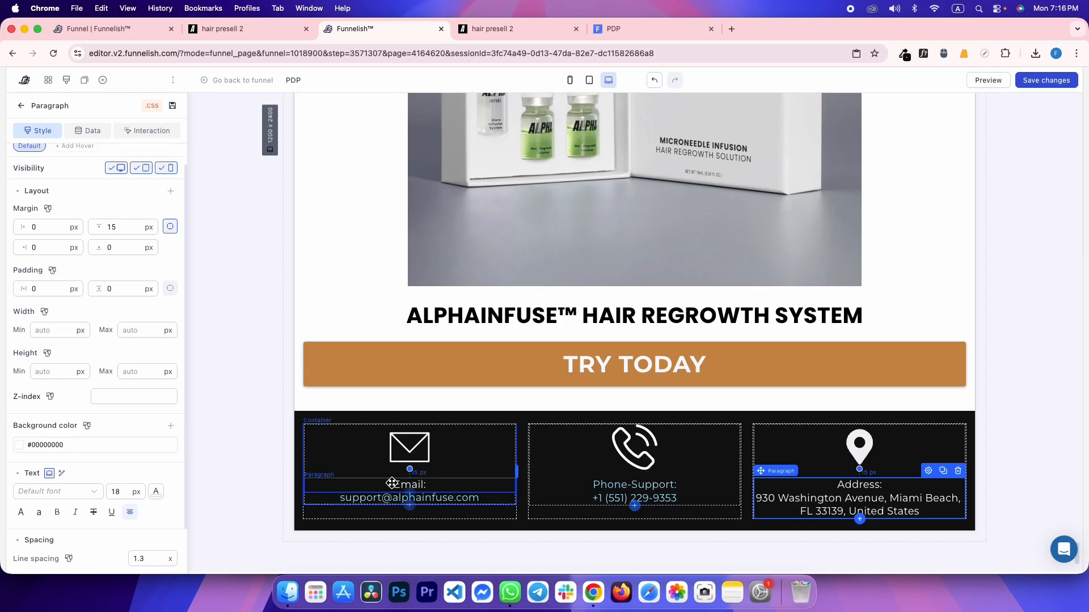
{"action": "left_click", "coordinate": [156, 491]}
{"action": "triple_click", "coordinate": [155, 397]}
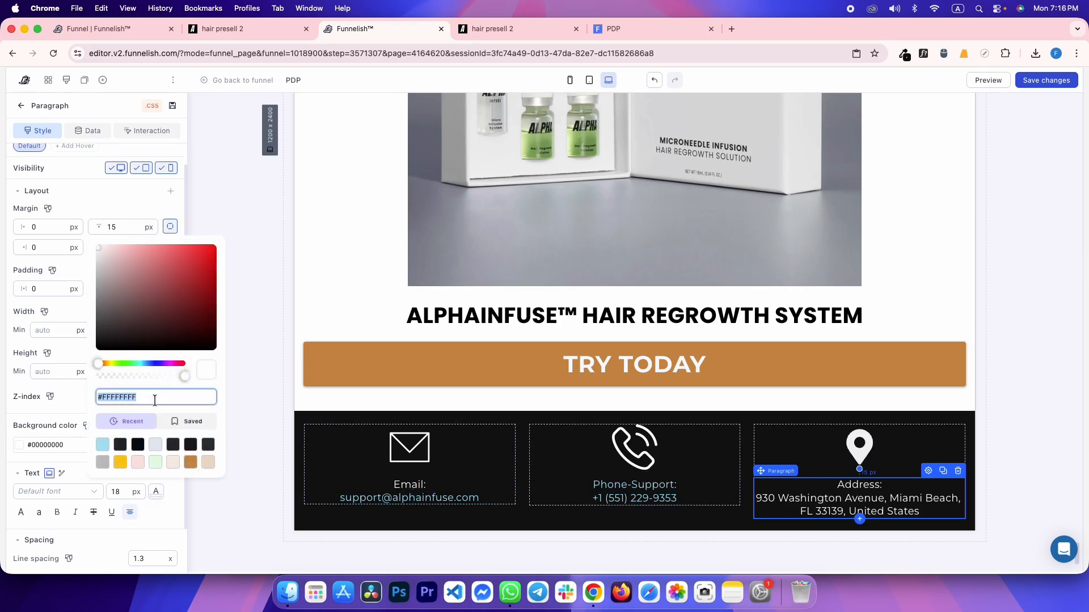
{"action": "left_click", "coordinate": [78, 407]}
{"action": "left_click", "coordinate": [224, 298]}
Save the page and reload the live preview to check the footer
{"action": "key", "text": "super+s"}
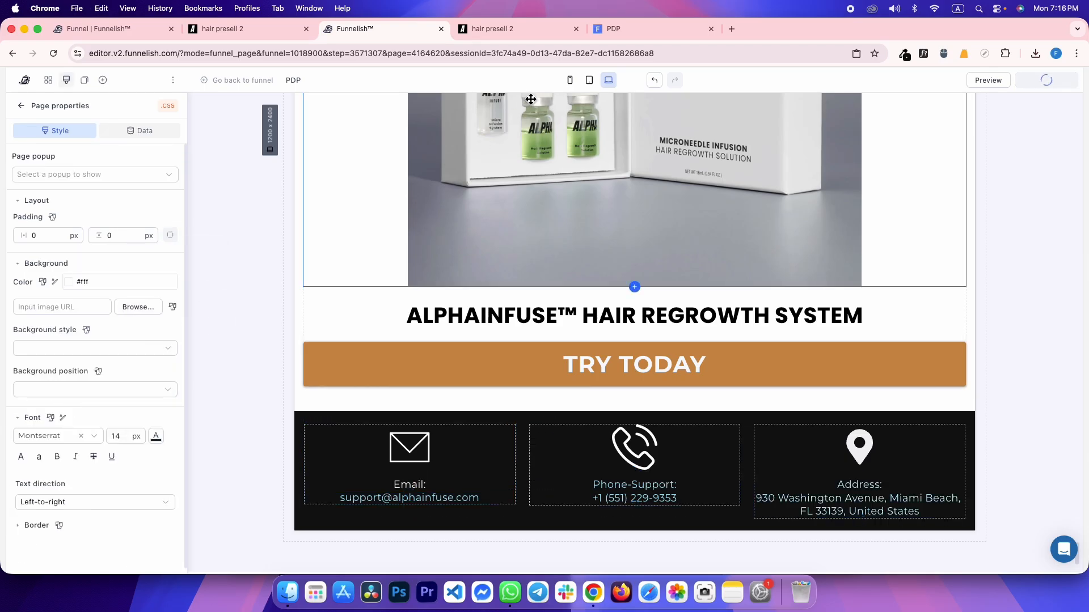
{"action": "key", "text": "ctrl+Tab"}
{"action": "key", "text": "ctrl+shift+Tab"}
{"action": "key", "text": "ctrl+Tab"}
{"action": "key", "text": "ctrl+Tab"}
{"action": "key", "text": "super+r"}
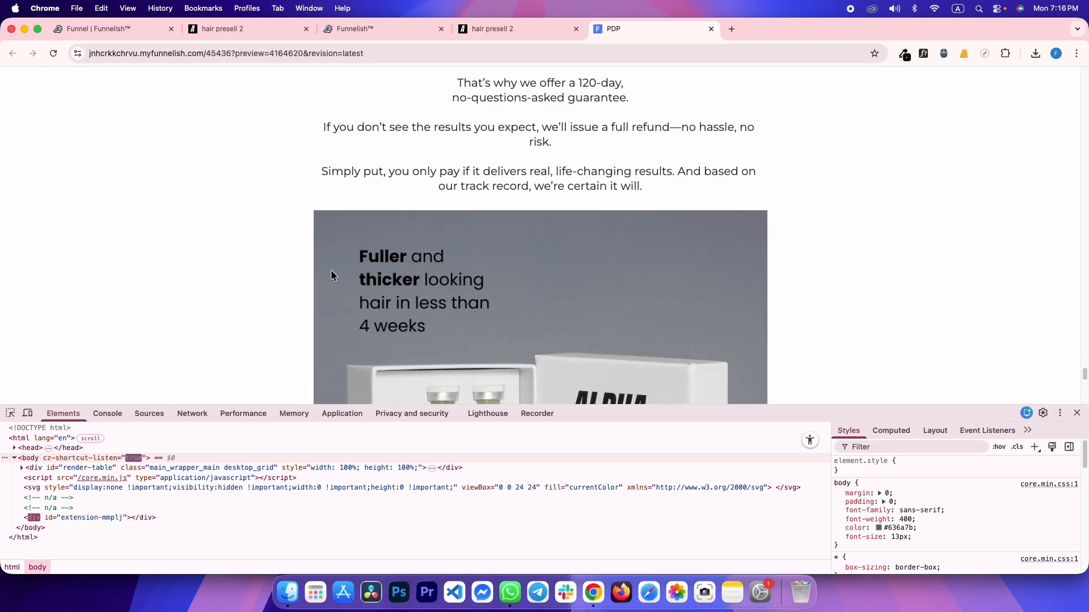
{"action": "scroll", "coordinate": [308, 292], "scroll_direction": "down", "scroll_amount": 9}
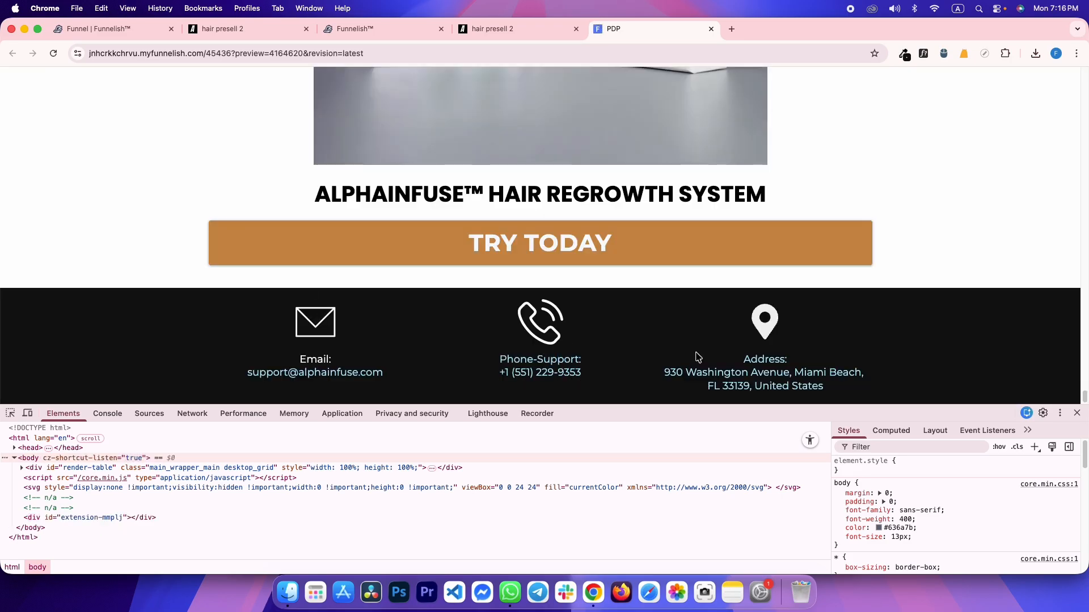
Inspect the reference reviews row's padding and size in DevTools
{"action": "key", "text": "ctrl+shift+Tab"}
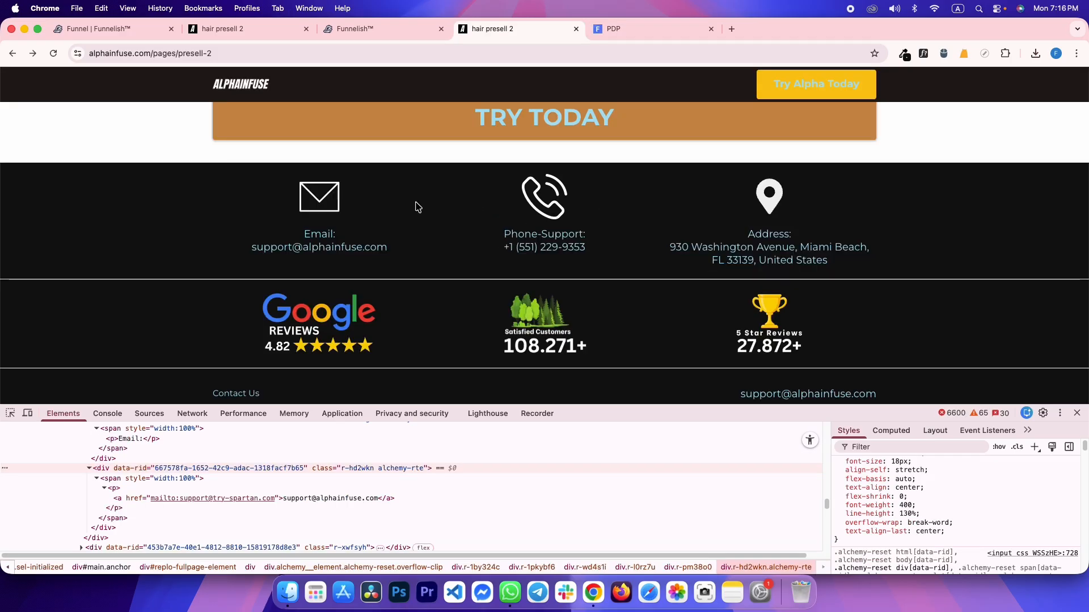
{"action": "left_click_drag", "start_coordinate": [344, 203], "coordinate": [871, 271]}
{"action": "left_click", "coordinate": [492, 274]}
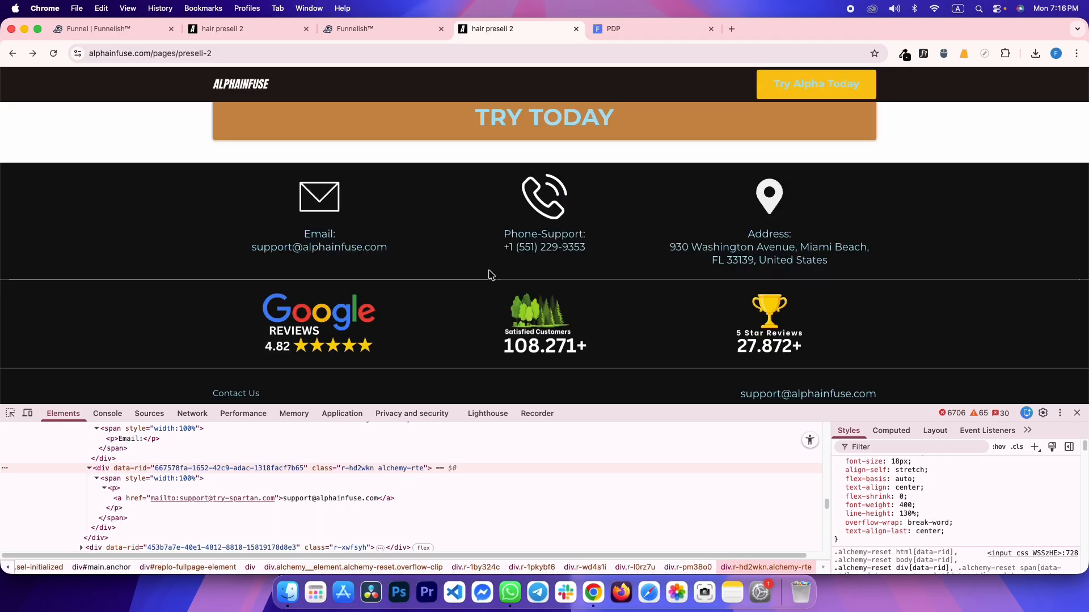
{"action": "left_click", "coordinate": [10, 413]}
{"action": "left_click", "coordinate": [130, 284]}
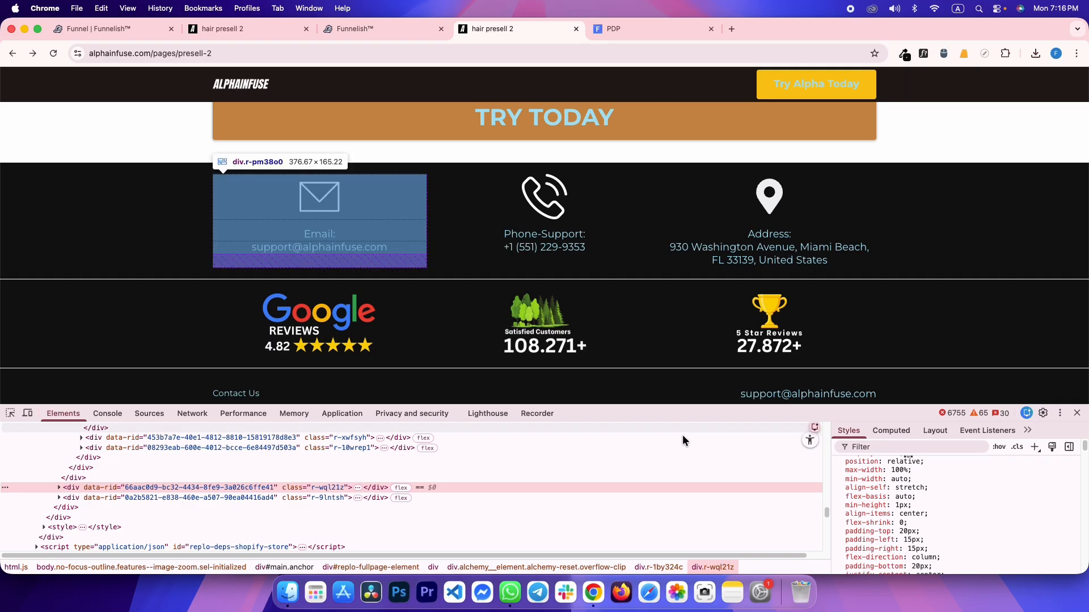
{"action": "left_click", "coordinate": [888, 431]}
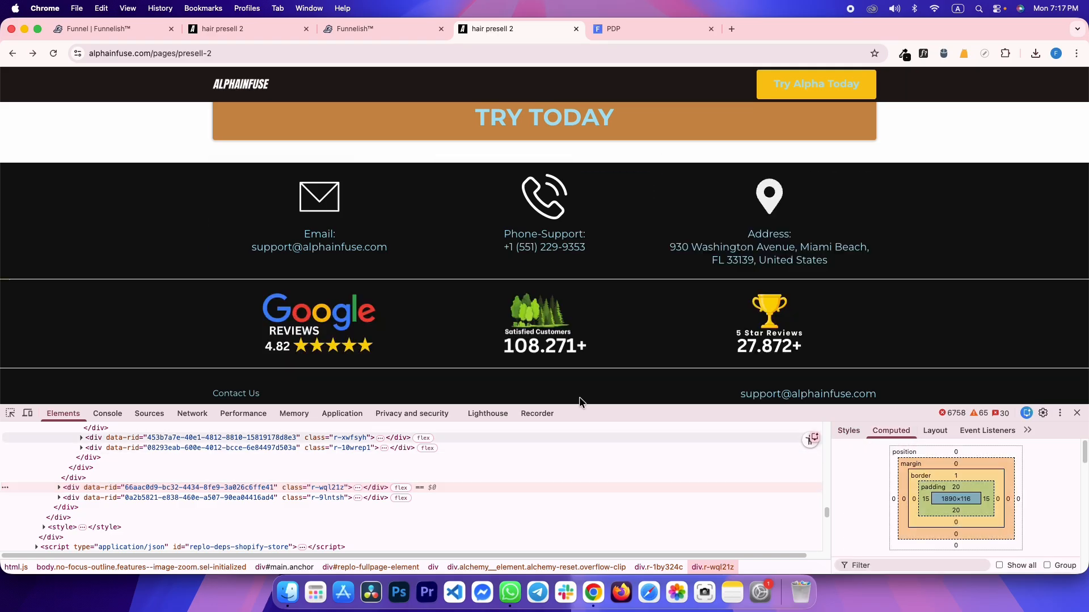
{"action": "left_click", "coordinate": [80, 477]}
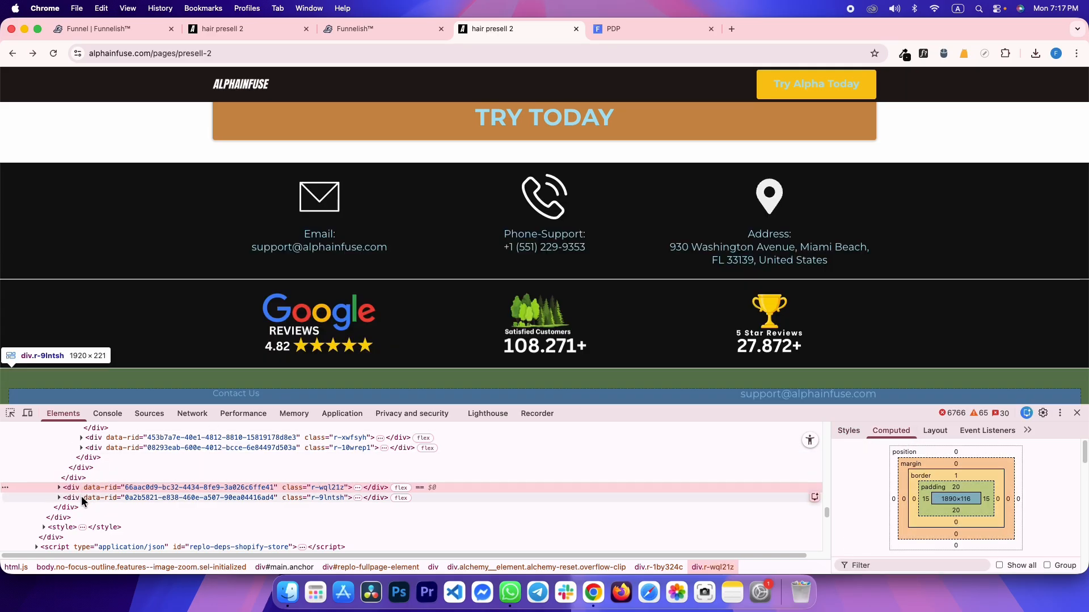
{"action": "left_click", "coordinate": [80, 496]}
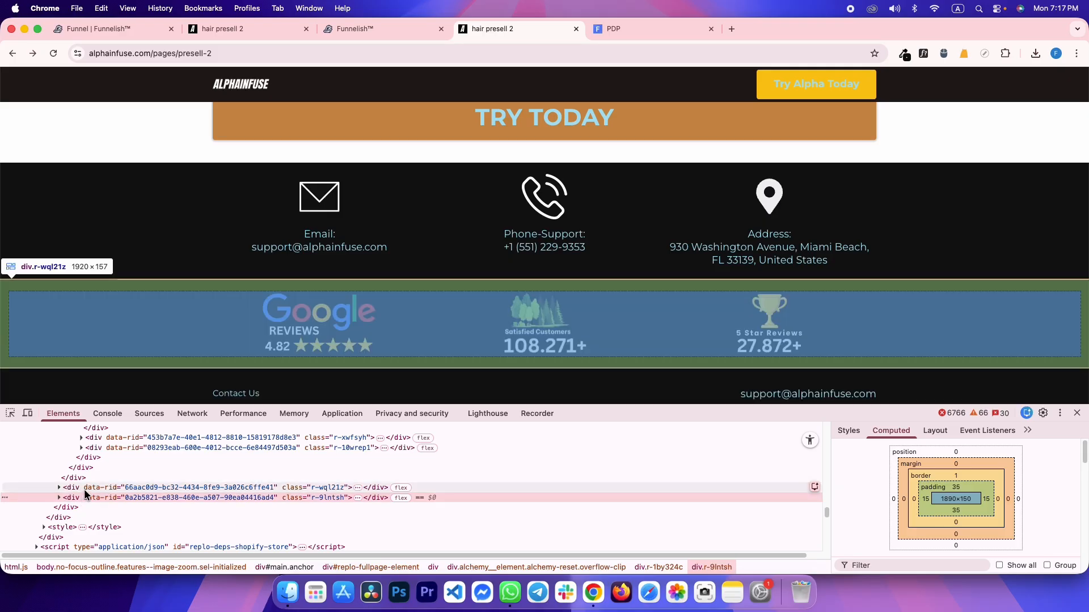
{"action": "left_click", "coordinate": [84, 488]}
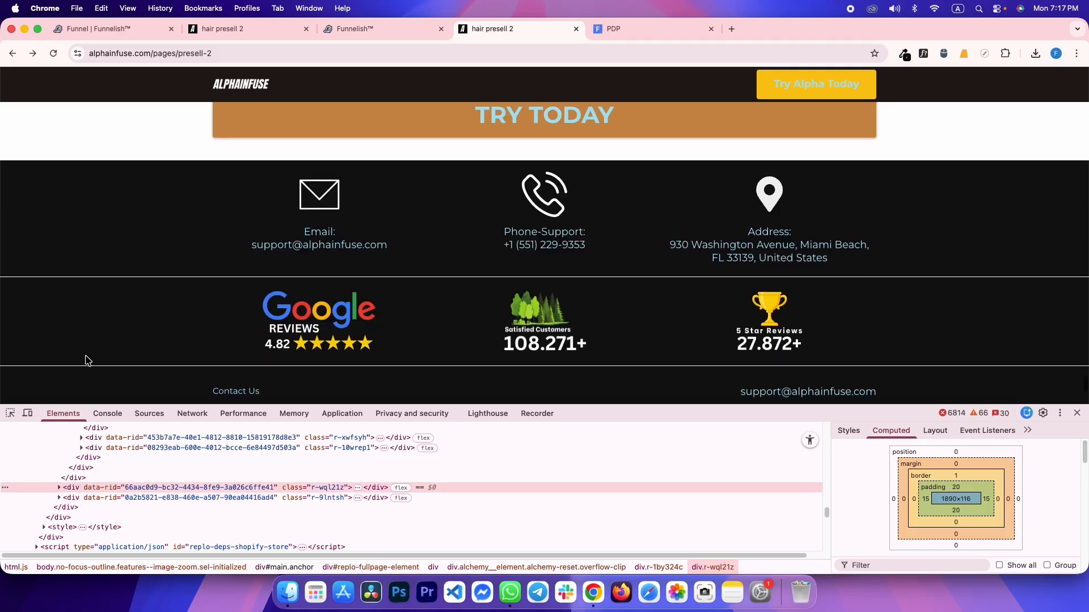
{"action": "key", "text": "ctrl+shift+Tab"}
Add a new single-column section below the footer
{"action": "left_click", "coordinate": [102, 80]}
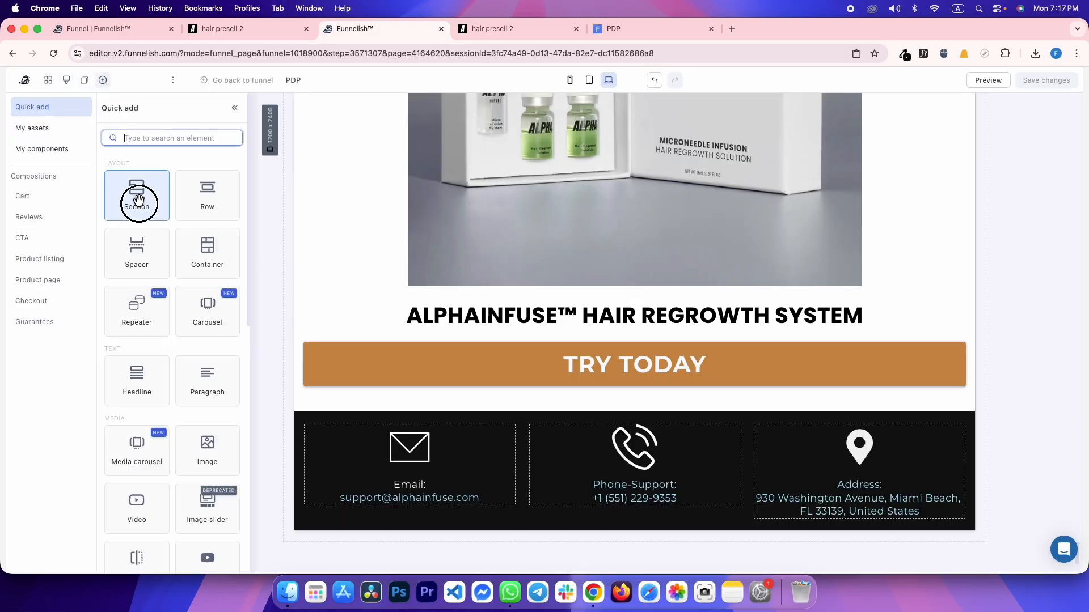
{"action": "left_click_drag", "start_coordinate": [138, 197], "coordinate": [353, 426]}
{"action": "scroll", "coordinate": [353, 428], "scroll_direction": "down", "scroll_amount": 2}
{"action": "left_click", "coordinate": [382, 482]}
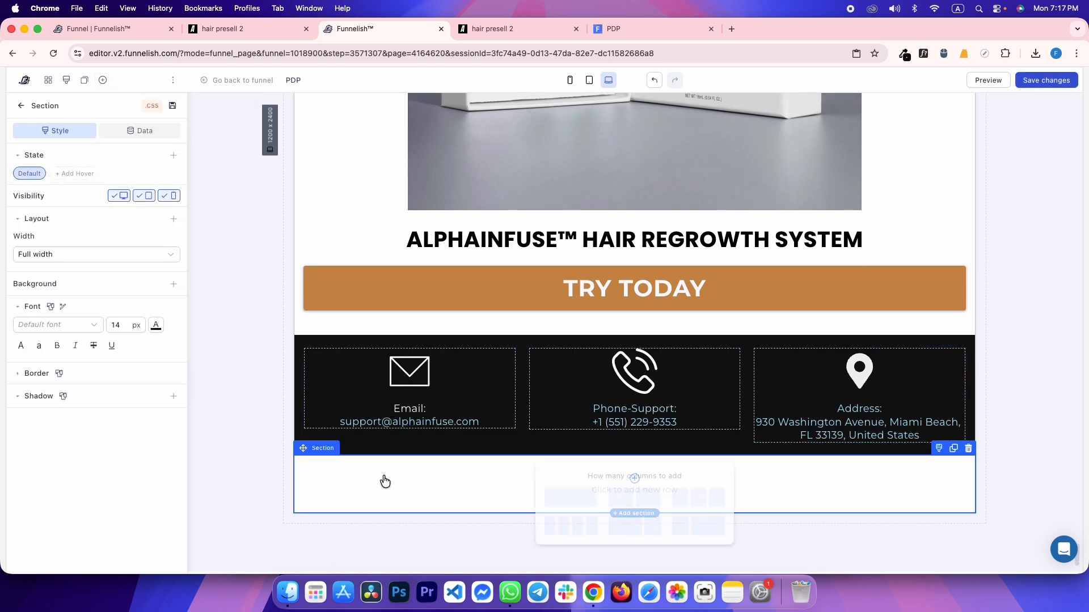
{"action": "left_click", "coordinate": [562, 497]}
Give the new section padding of 15 and 20 px
{"action": "key", "text": "ctrl+Tab"}
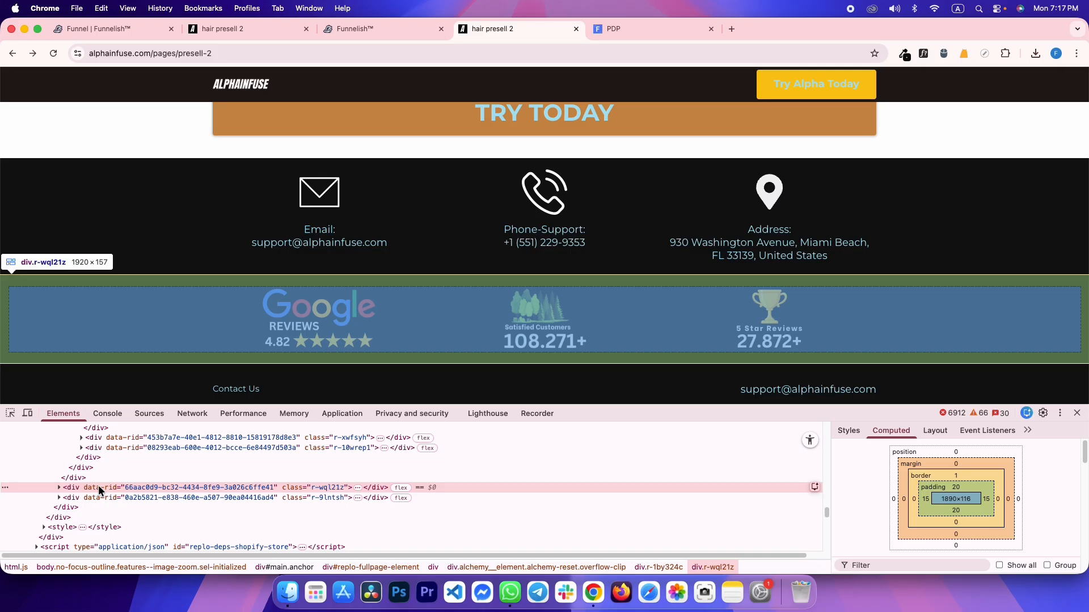
{"action": "key", "text": "ctrl+shift+Tab"}
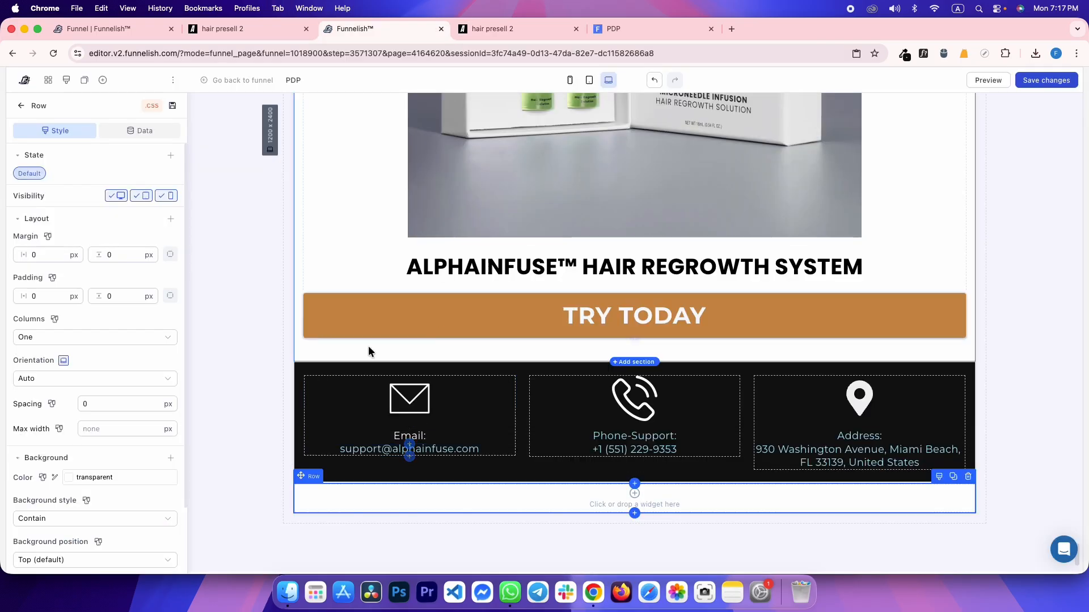
{"action": "left_click", "coordinate": [312, 477]}
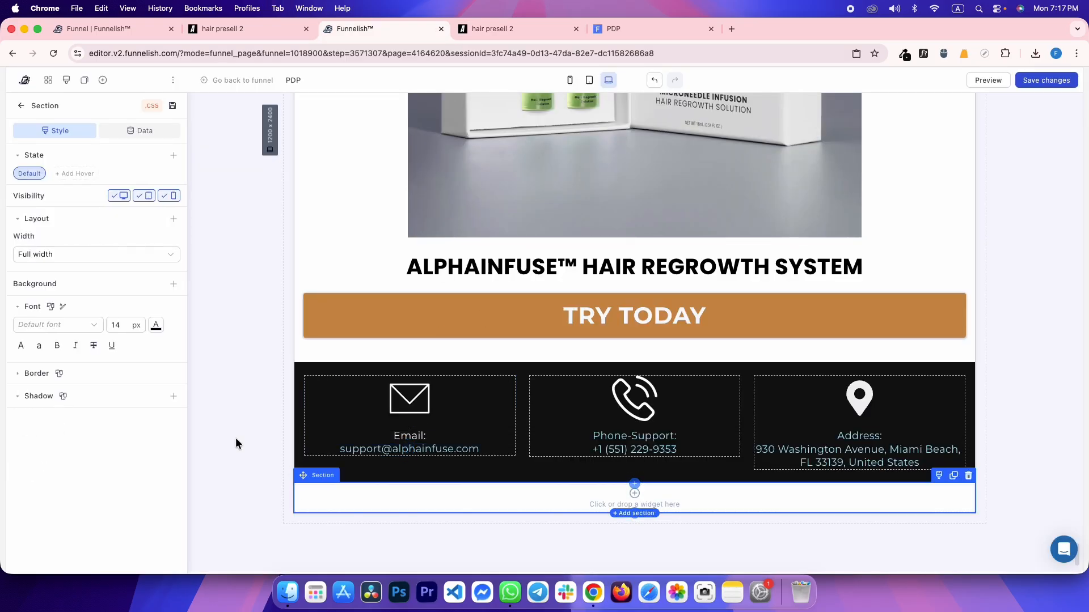
{"action": "left_click", "coordinate": [161, 264]}
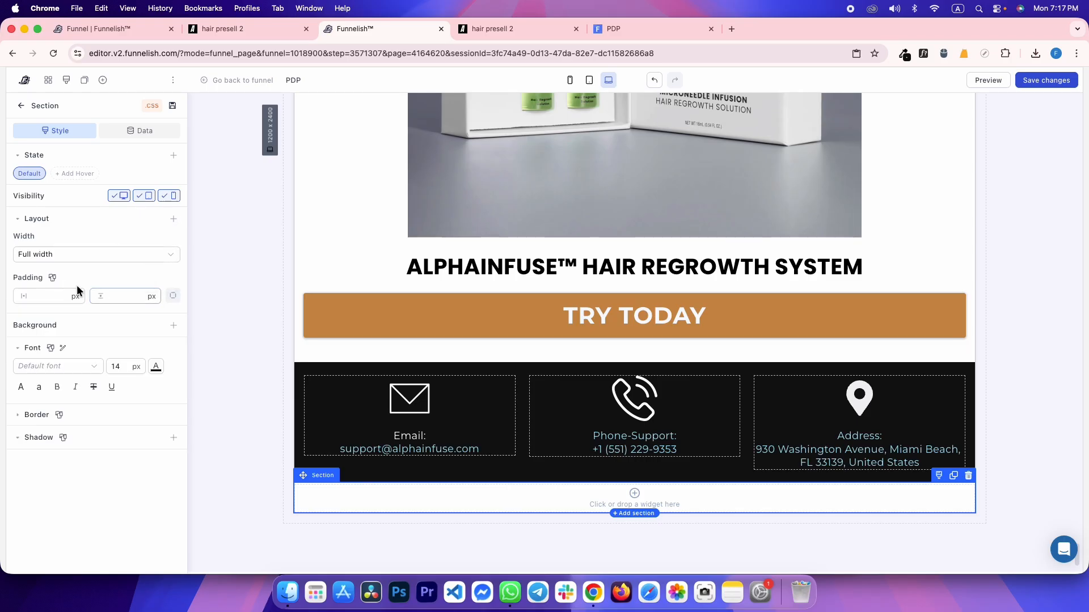
{"action": "type", "text": "15"}
{"action": "key", "text": "Tab"}
{"action": "type", "text": "20"}
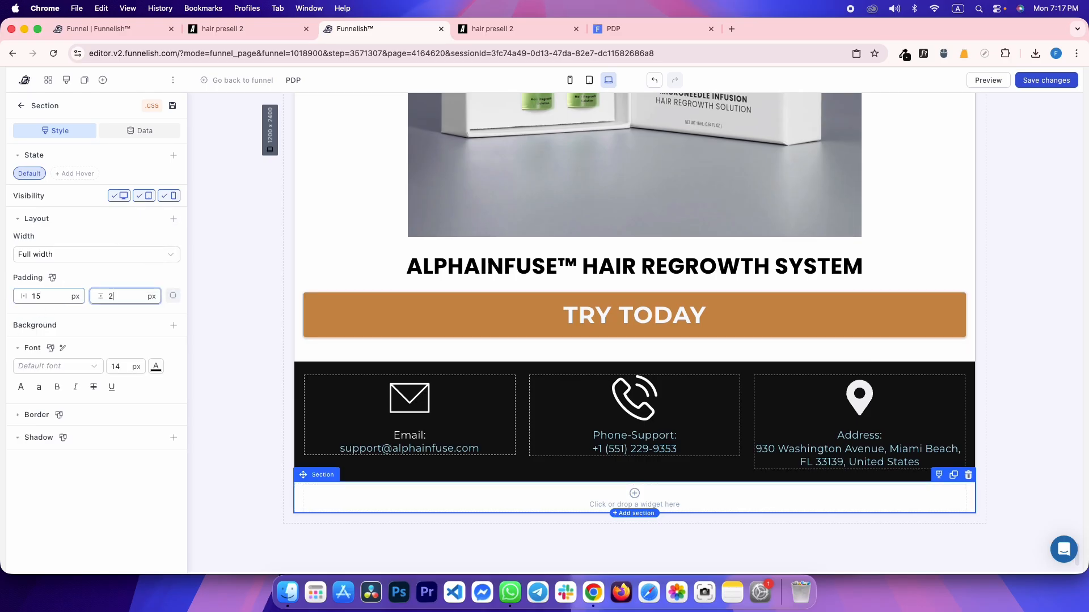
Set the section's background colour to #111
{"action": "left_click", "coordinate": [174, 325]}
{"action": "left_click", "coordinate": [143, 366]}
{"action": "left_click", "coordinate": [144, 345]}
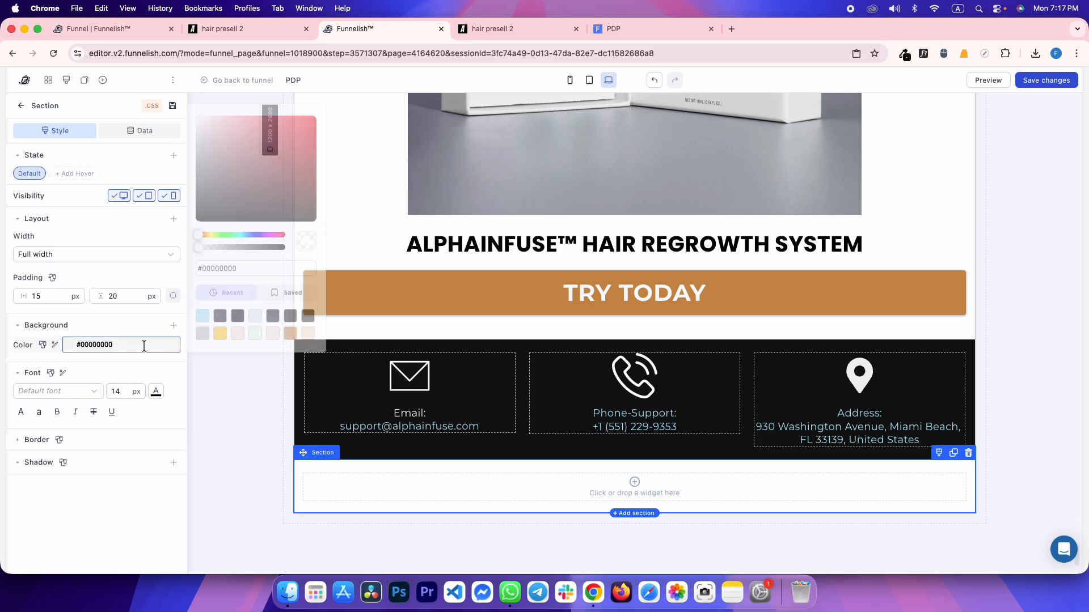
{"action": "type", "text": "111"}
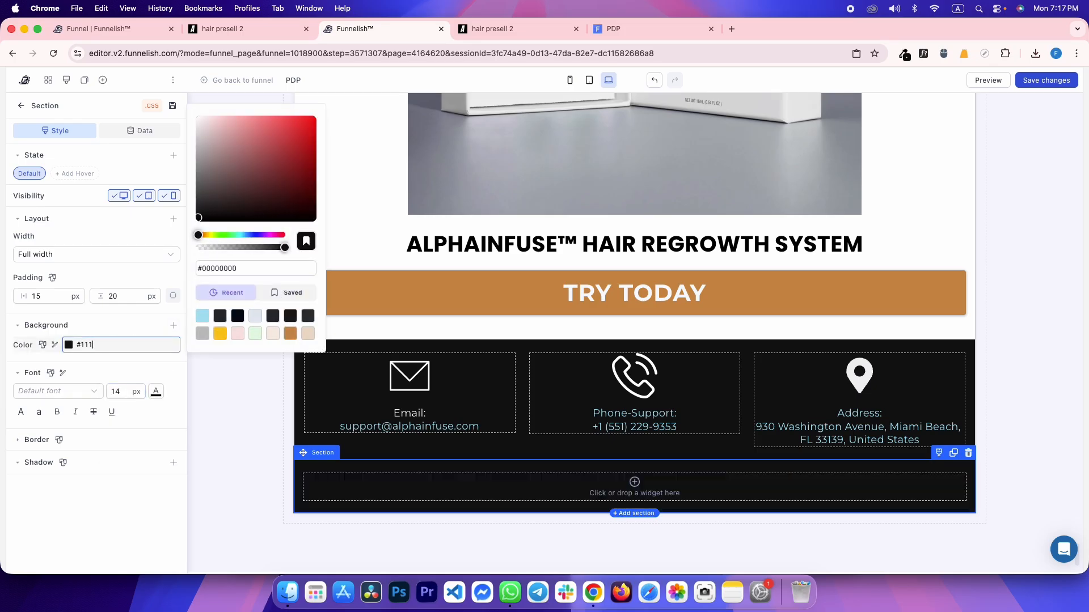
{"action": "left_click", "coordinate": [117, 493]}
Read the reference reviews row's top border colour in DevTools
{"action": "key", "text": "ctrl+Tab"}
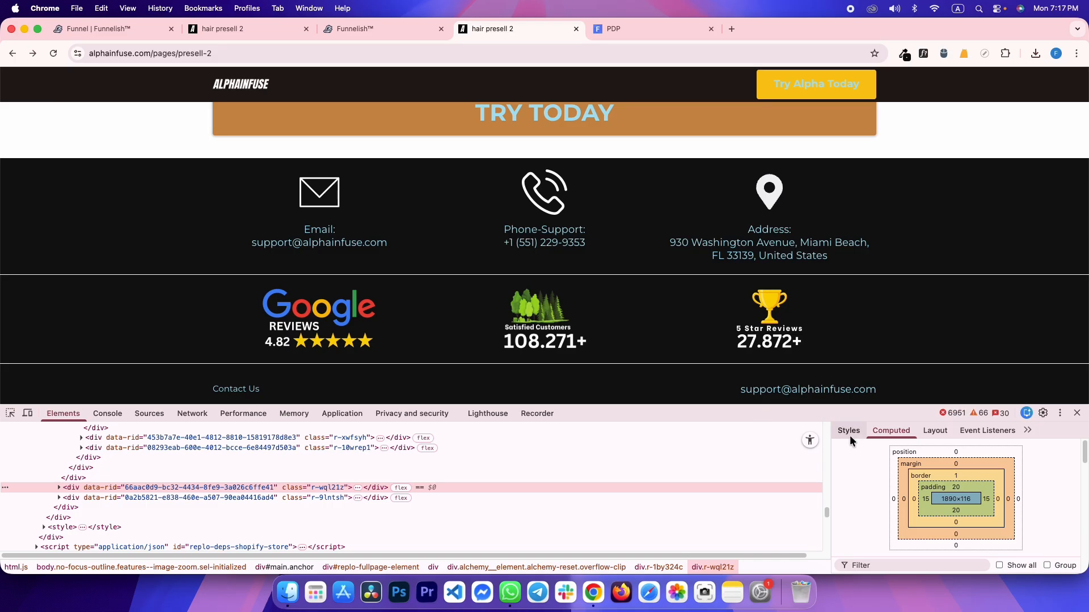
{"action": "left_click", "coordinate": [850, 434]}
{"action": "scroll", "coordinate": [941, 500], "scroll_direction": "down", "scroll_amount": 3}
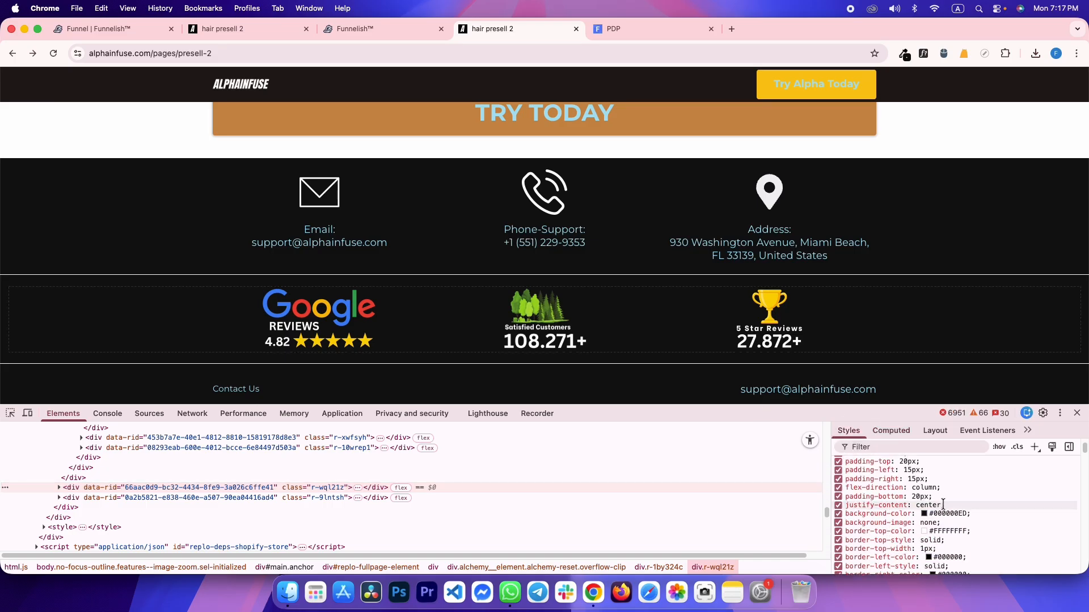
{"action": "scroll", "coordinate": [943, 504], "scroll_direction": "down", "scroll_amount": 1}
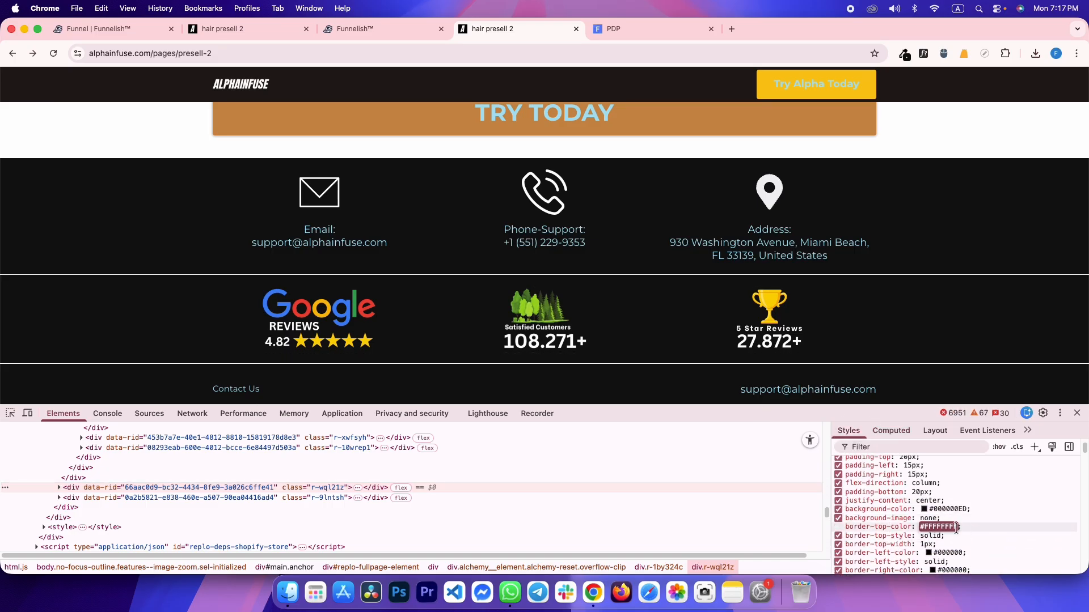
{"action": "left_click", "coordinate": [986, 529]}
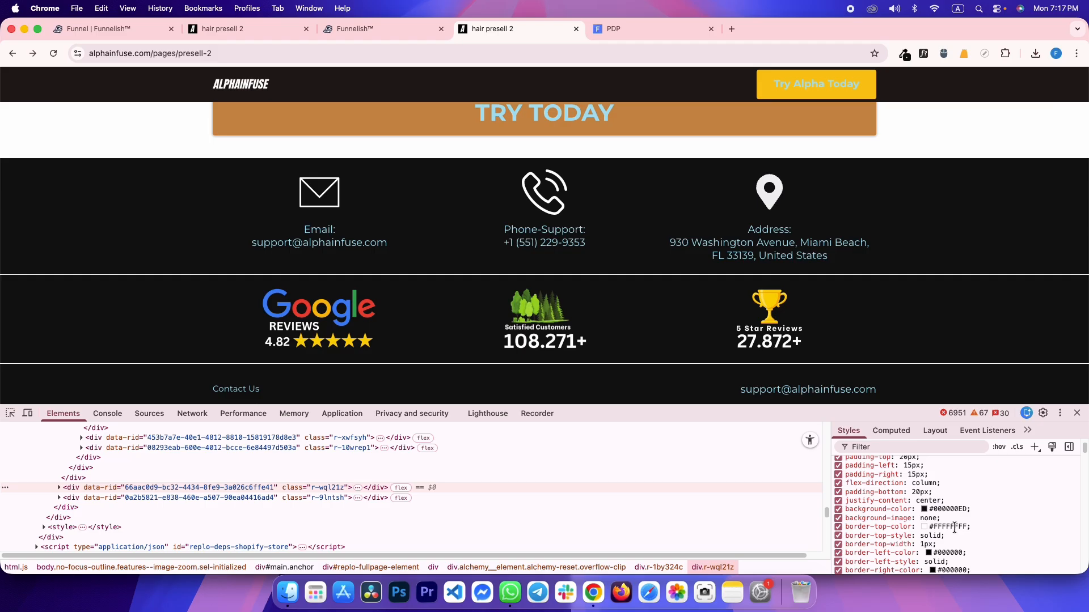
{"action": "scroll", "coordinate": [978, 522], "scroll_direction": "down", "scroll_amount": 1}
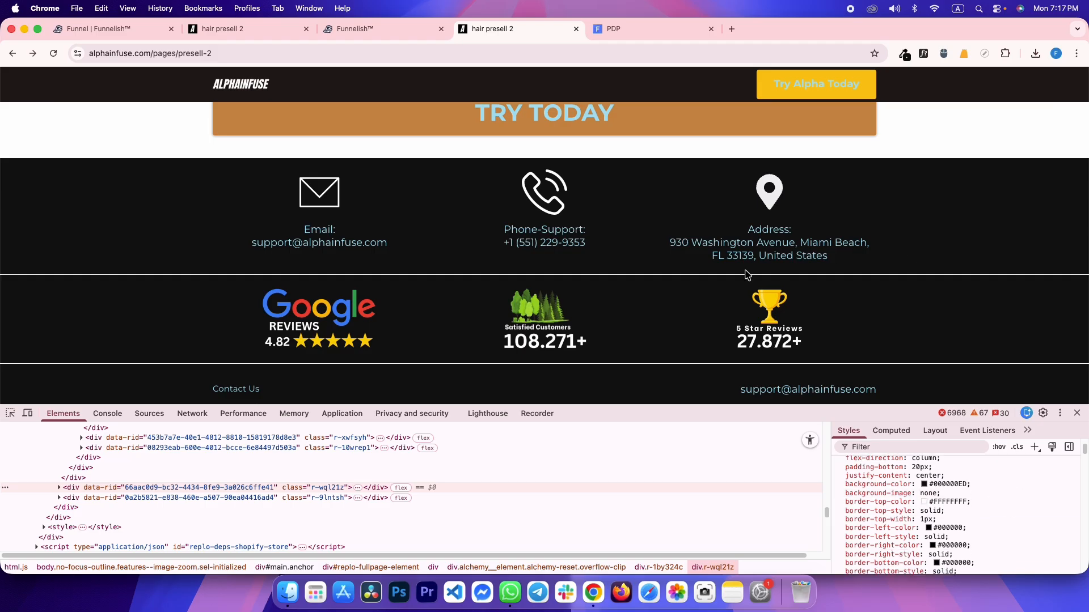
{"action": "key", "text": "ctrl+shift+Tab"}
Add 1px top and bottom borders to the section and pick their colour
{"action": "left_click", "coordinate": [35, 440]}
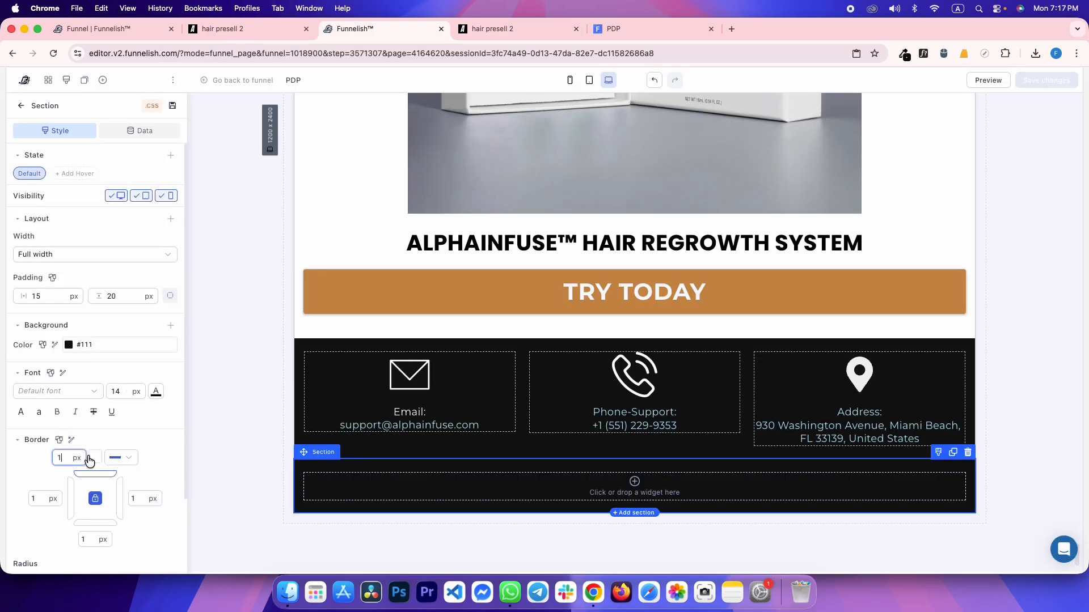
{"action": "left_click", "coordinate": [95, 457]}
{"action": "left_click", "coordinate": [46, 481]}
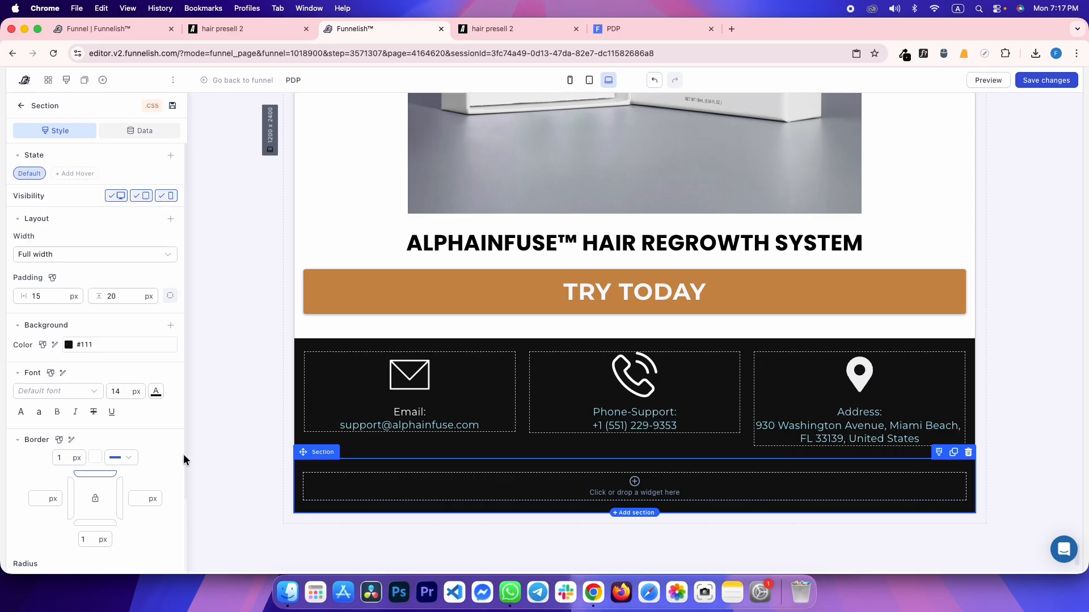
{"action": "scroll", "coordinate": [86, 506], "scroll_direction": "down", "scroll_amount": 3}
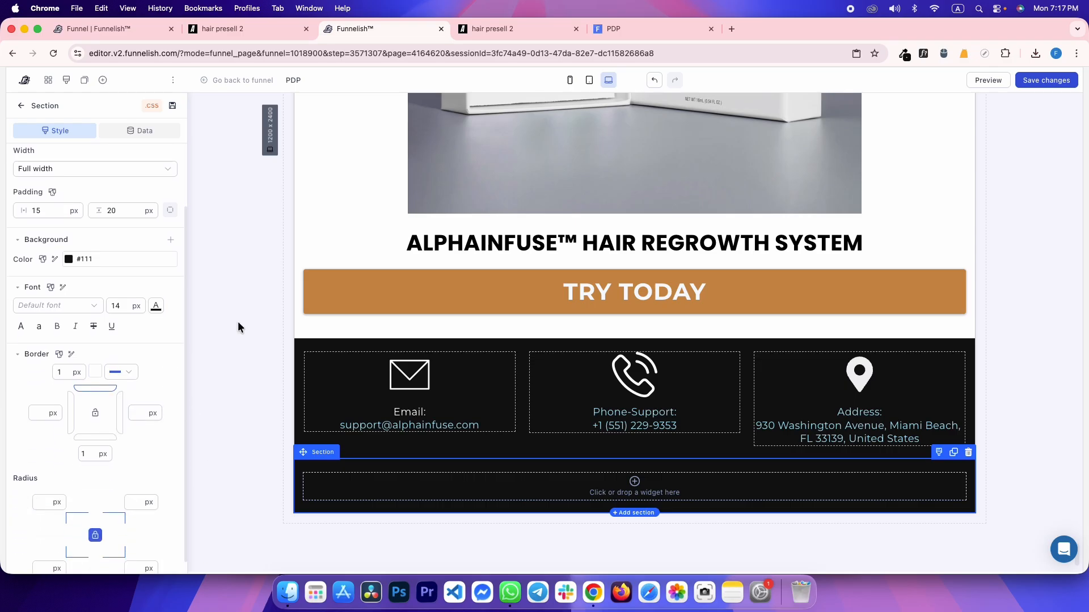
{"action": "left_click", "coordinate": [244, 287]}
Inspect the reference page's reviews row and one of its badges with the element picker
{"action": "key", "text": "ctrl+Tab"}
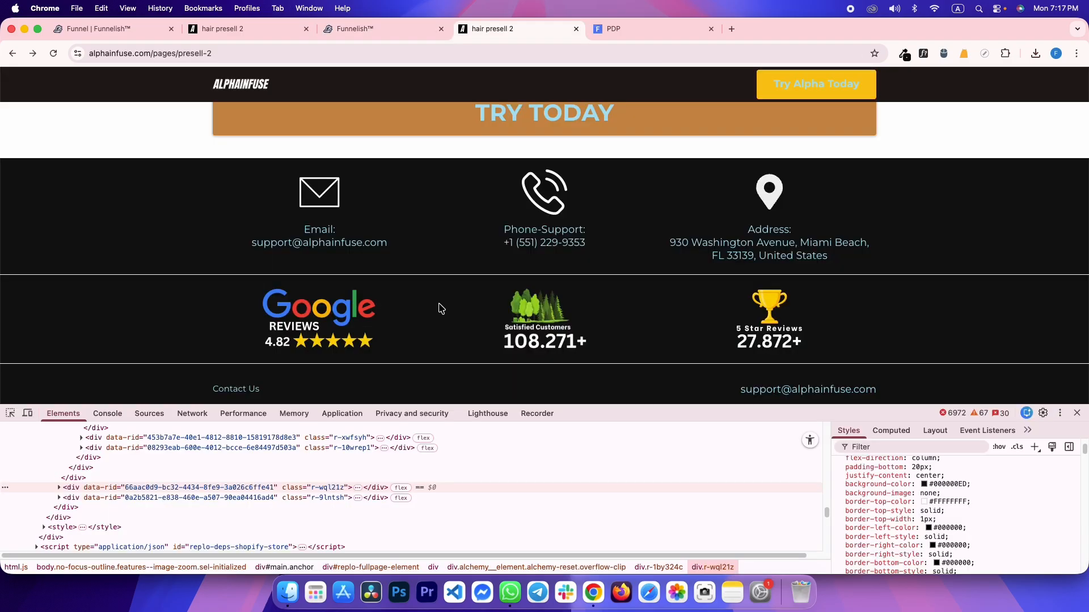
{"action": "left_click", "coordinate": [10, 413]}
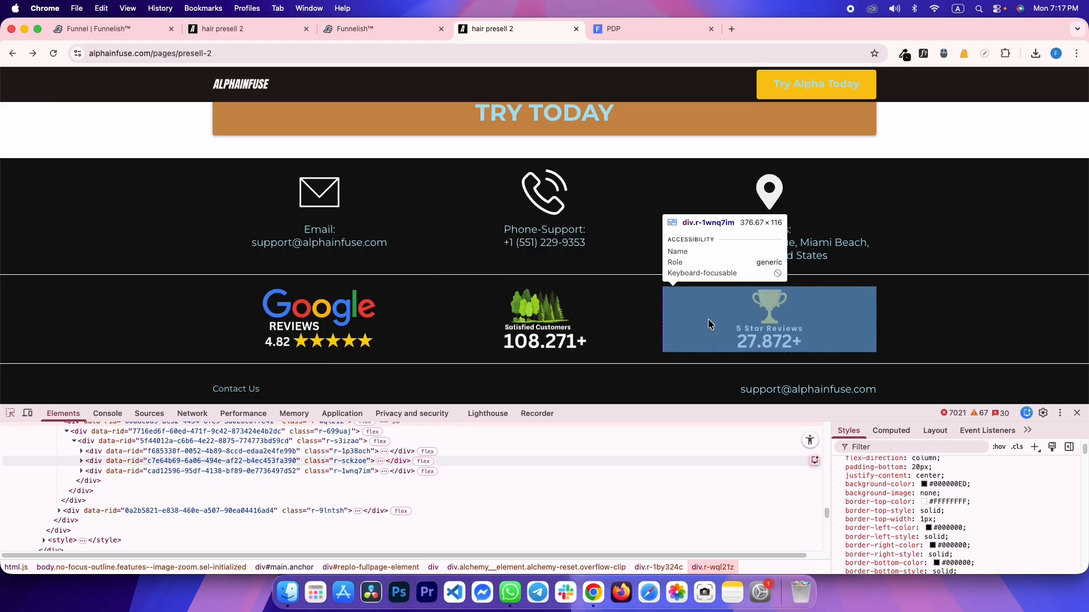
{"action": "left_click", "coordinate": [432, 301]}
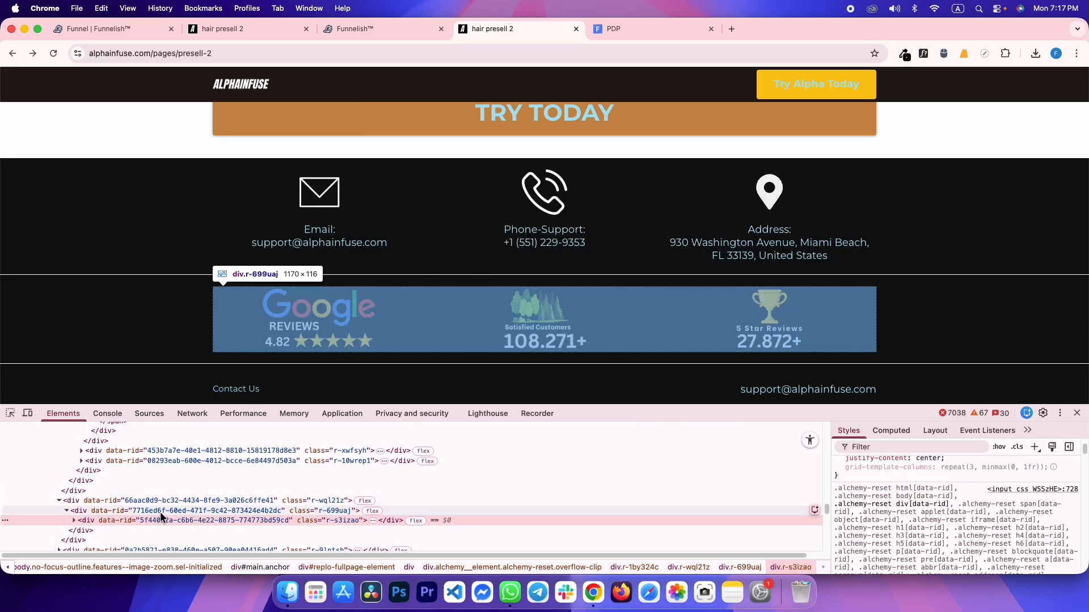
{"action": "left_click", "coordinate": [10, 414]}
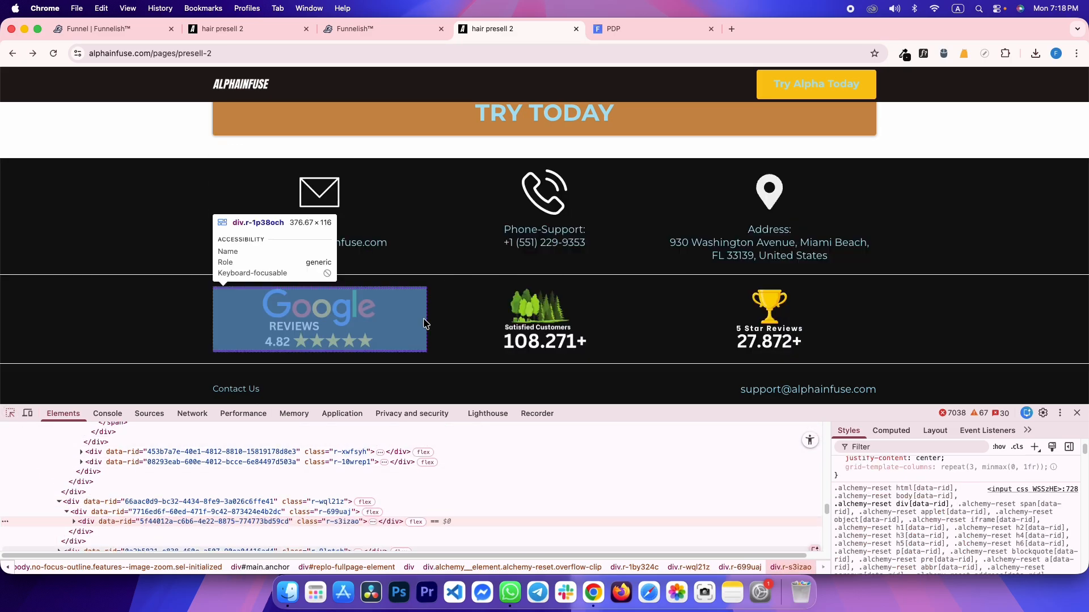
{"action": "left_click", "coordinate": [432, 302]}
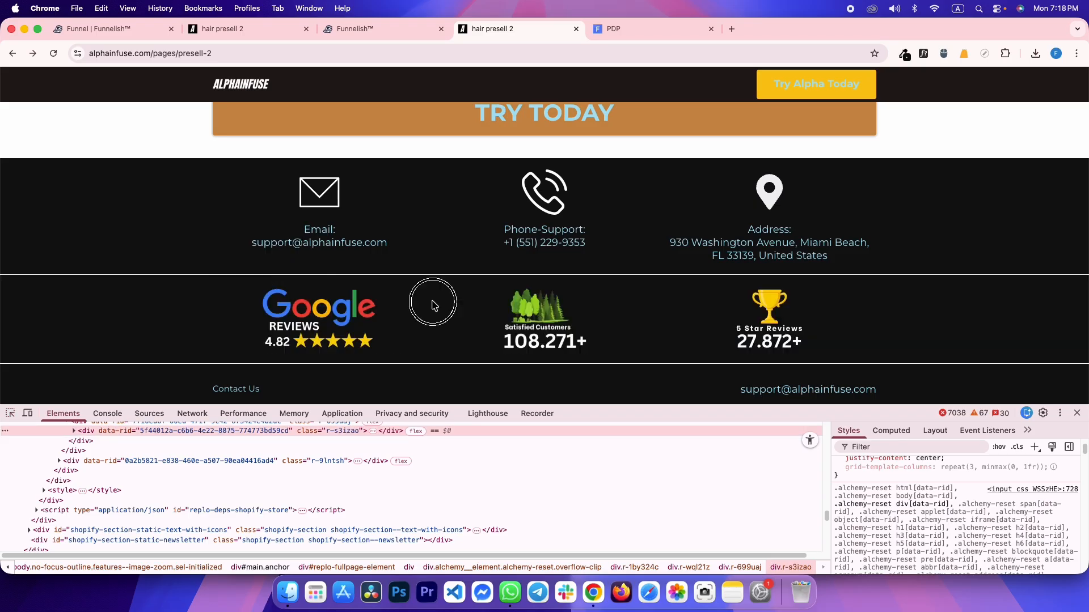
Insert a container with three boxes into the new section's empty row
{"action": "key", "text": "ctrl+shift+Tab"}
{"action": "left_click", "coordinate": [488, 502]}
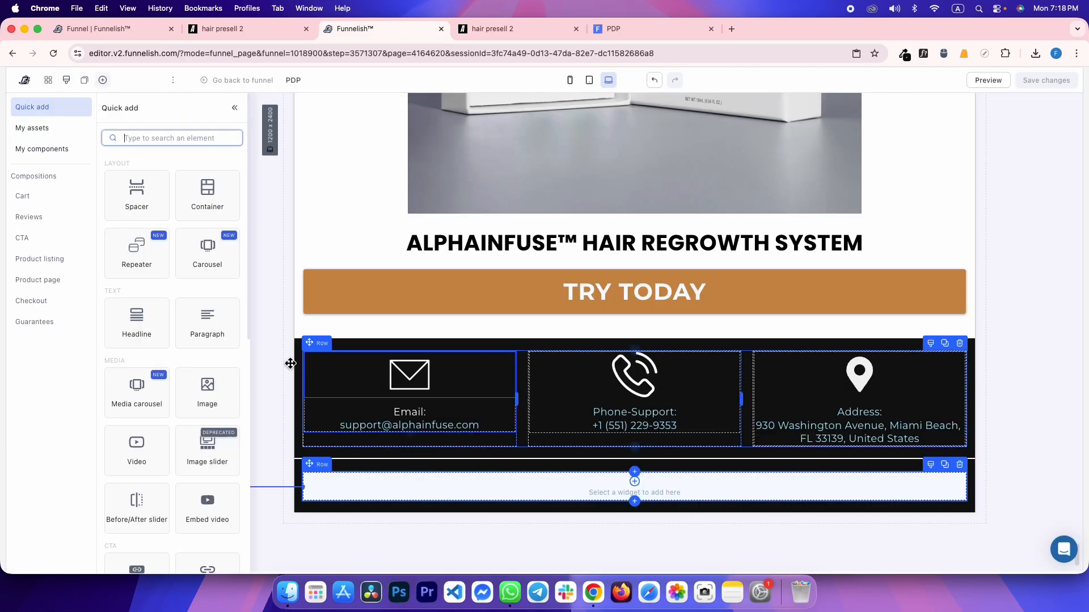
{"action": "left_click", "coordinate": [219, 201]}
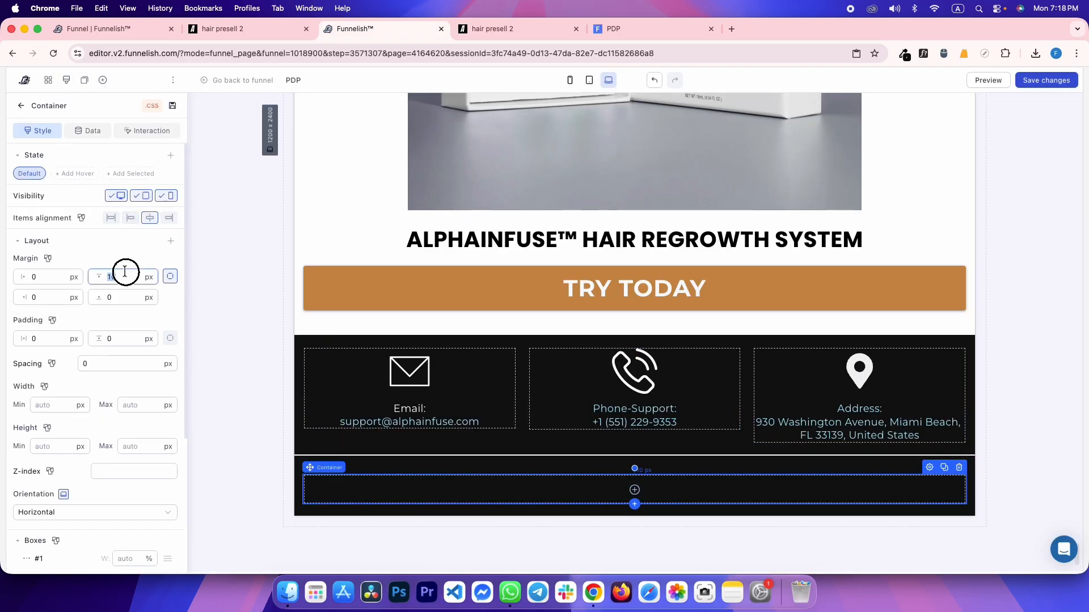
{"action": "scroll", "coordinate": [114, 363], "scroll_direction": "down", "scroll_amount": 10}
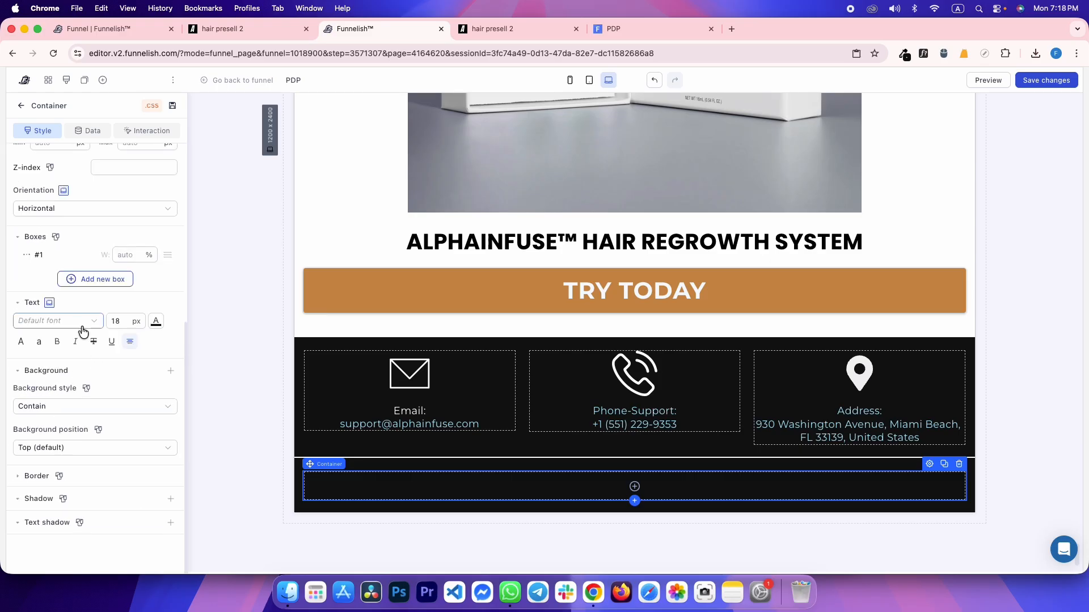
{"action": "left_click", "coordinate": [82, 308]}
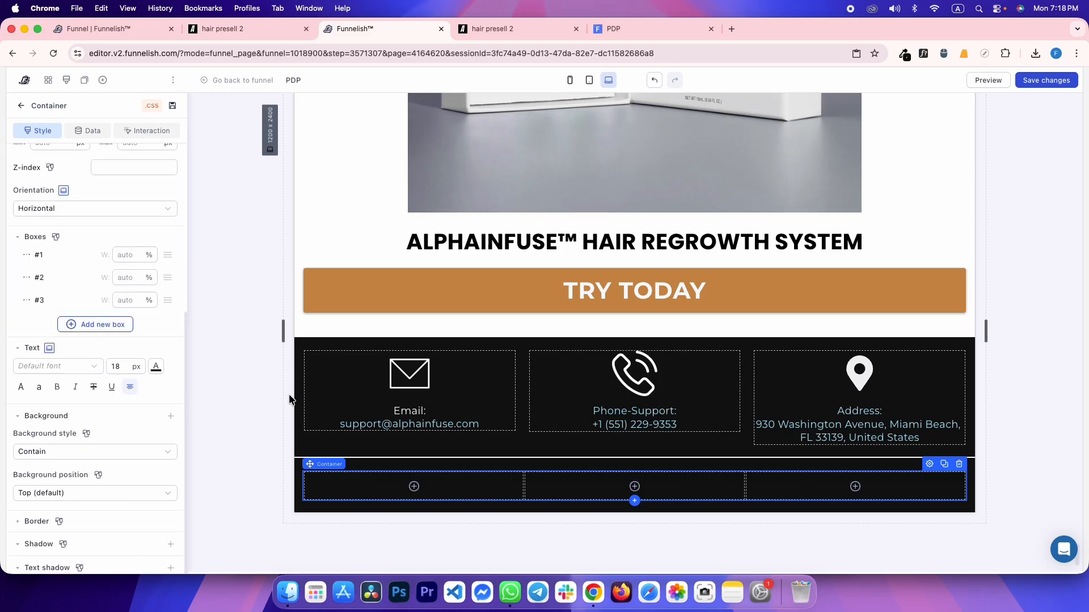
Set the container's column spacing to 20 px and open the Google reviews badge's image options
{"action": "key", "text": "ctrl+Tab"}
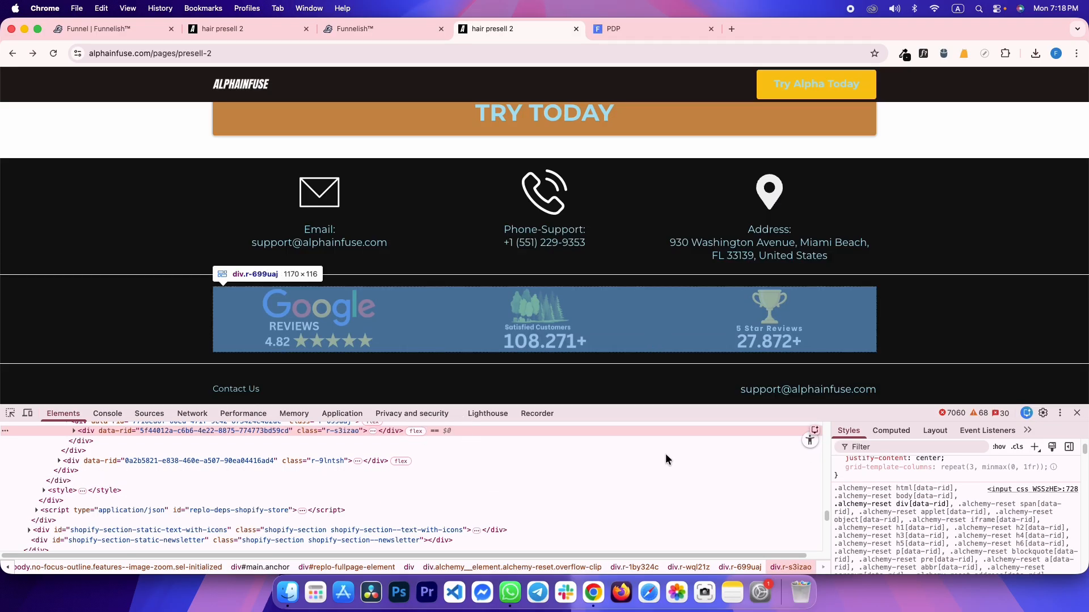
{"action": "scroll", "coordinate": [918, 500], "scroll_direction": "up", "scroll_amount": 5}
{"action": "key", "text": "ctrl+shift+Tab"}
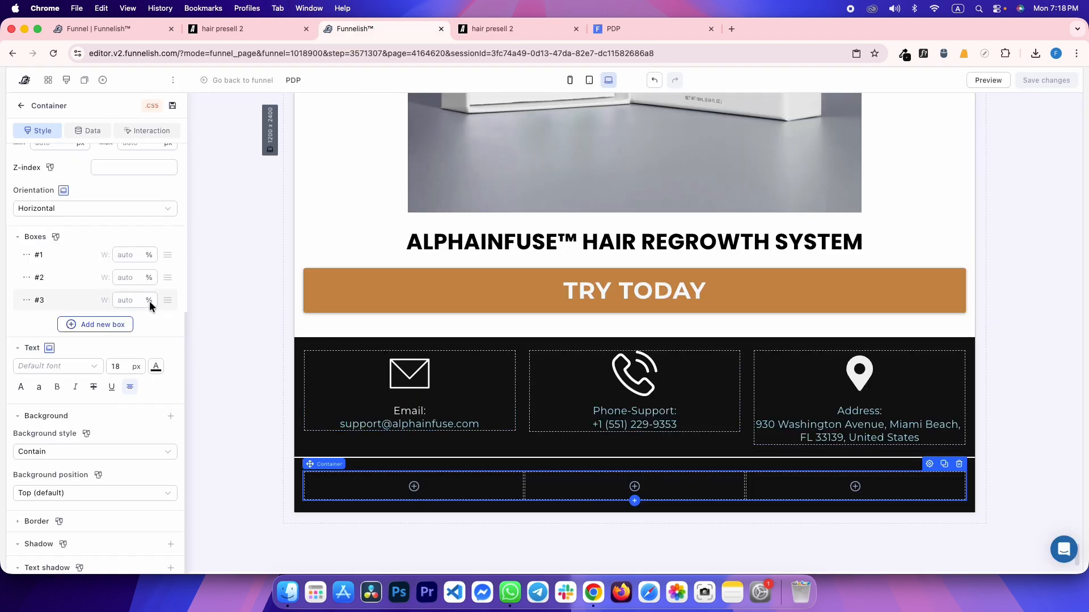
{"action": "scroll", "coordinate": [138, 299], "scroll_direction": "up", "scroll_amount": 10}
{"action": "type", "text": "20"}
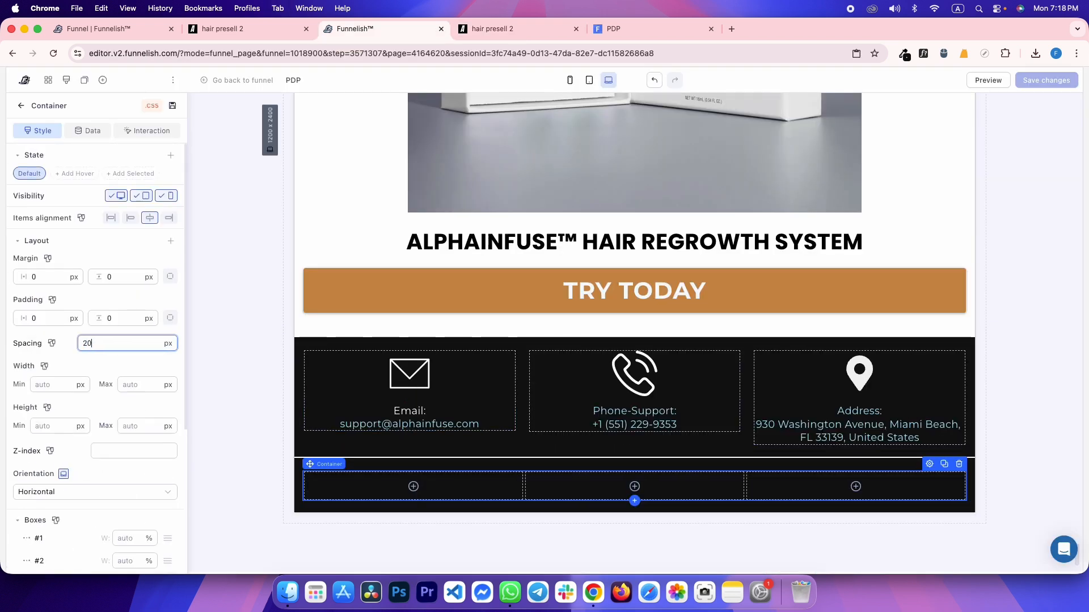
{"action": "key", "text": "super+s"}
{"action": "key", "text": "ctrl+Tab"}
{"action": "right_click", "coordinate": [284, 312]}
Add the Google Reviews badge image to the first column at 200 px width
{"action": "left_click", "coordinate": [344, 359]}
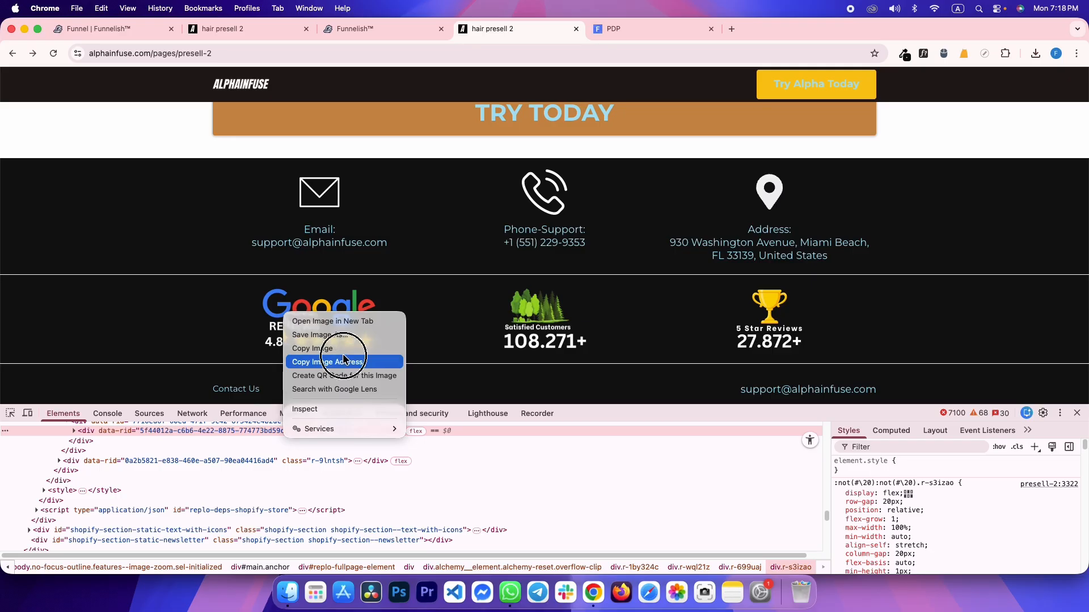
{"action": "right_click", "coordinate": [299, 312]}
{"action": "left_click", "coordinate": [343, 405]}
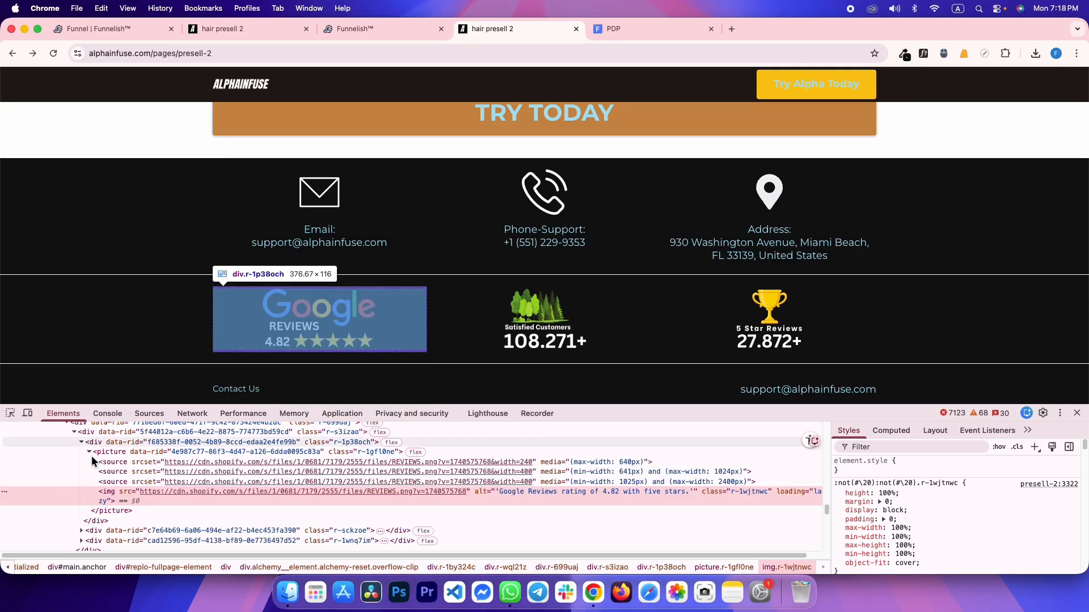
{"action": "key", "text": "ctrl+shift+Tab"}
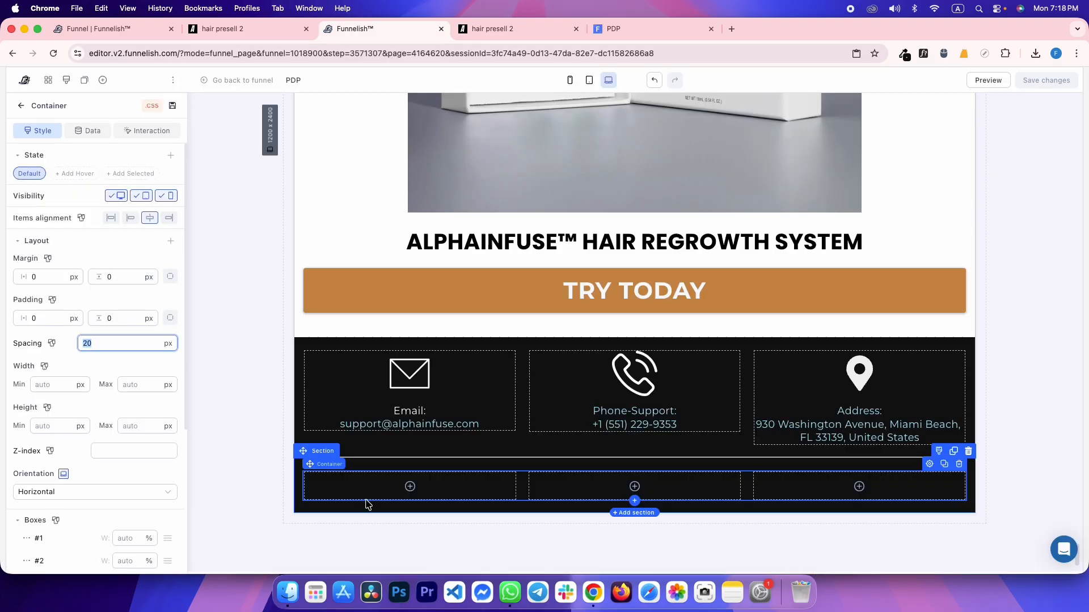
{"action": "left_click", "coordinate": [352, 492]}
{"action": "left_click", "coordinate": [199, 392]}
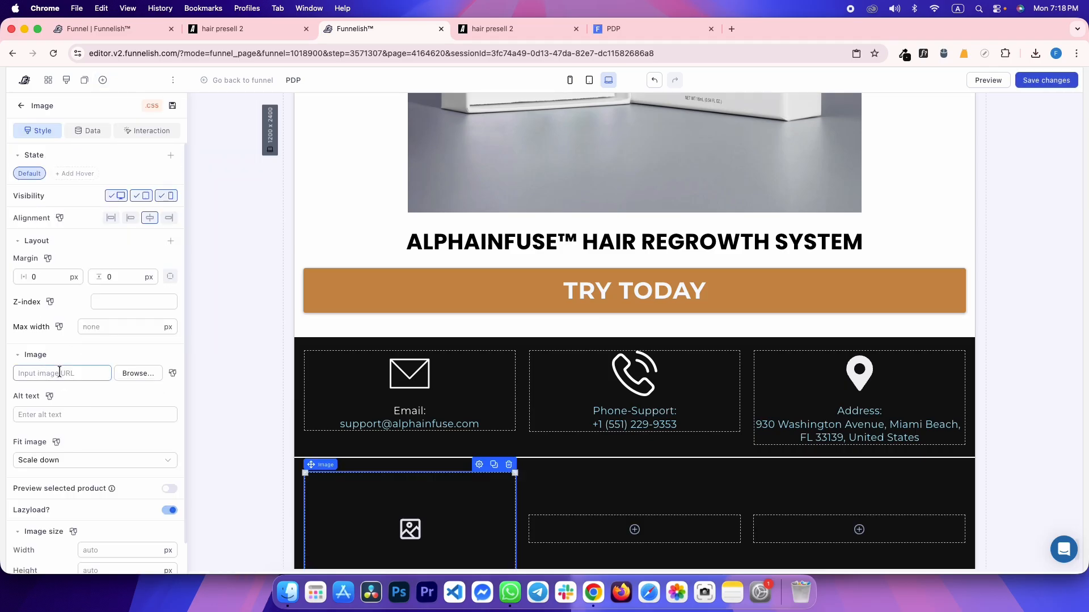
{"action": "key", "text": "super+v"}
{"action": "left_click", "coordinate": [114, 550]}
{"action": "type", "text": "200"}
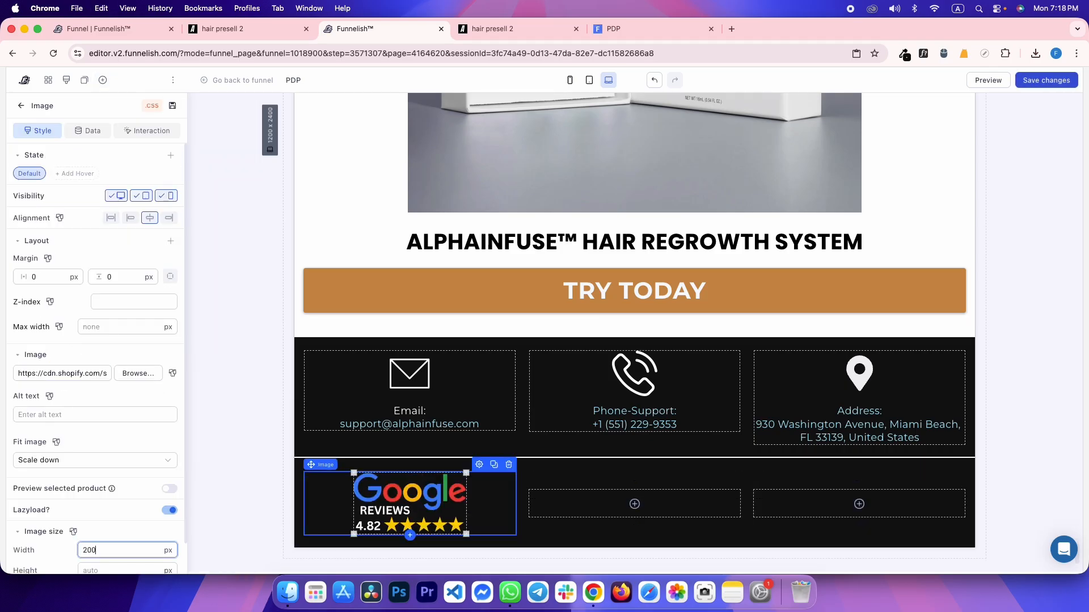
Copy the badge into the middle and right columns, making the middle one the Satisfied Customers image
{"action": "left_click", "coordinate": [494, 467]}
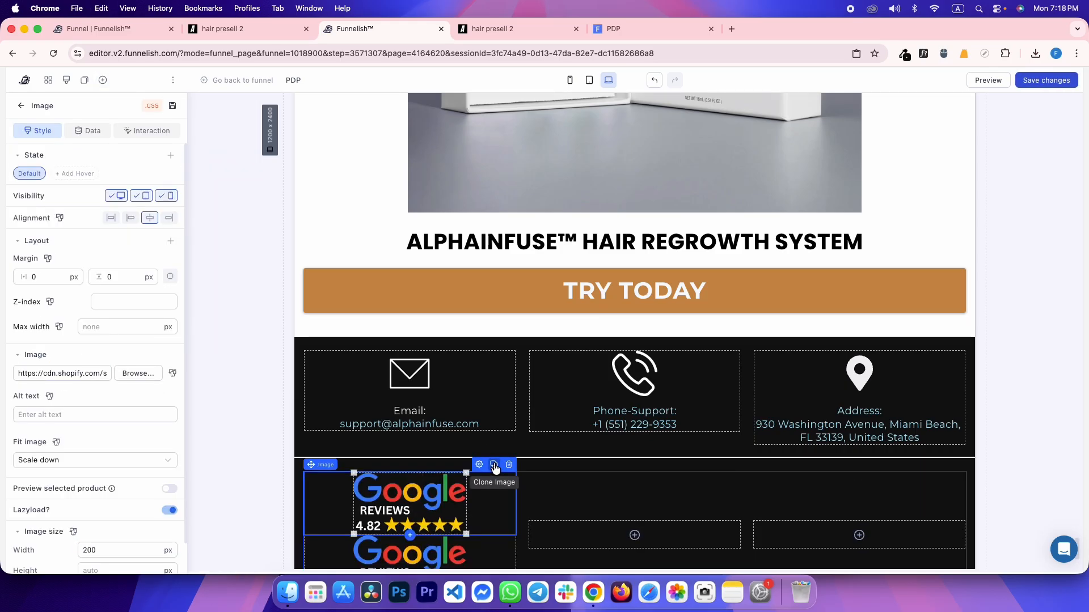
{"action": "mouse_move", "coordinate": [487, 492]}
{"action": "left_mouse_down"}
{"action": "mouse_move", "coordinate": [722, 522]}
{"action": "mouse_move", "coordinate": [733, 463]}
{"action": "left_mouse_up"}
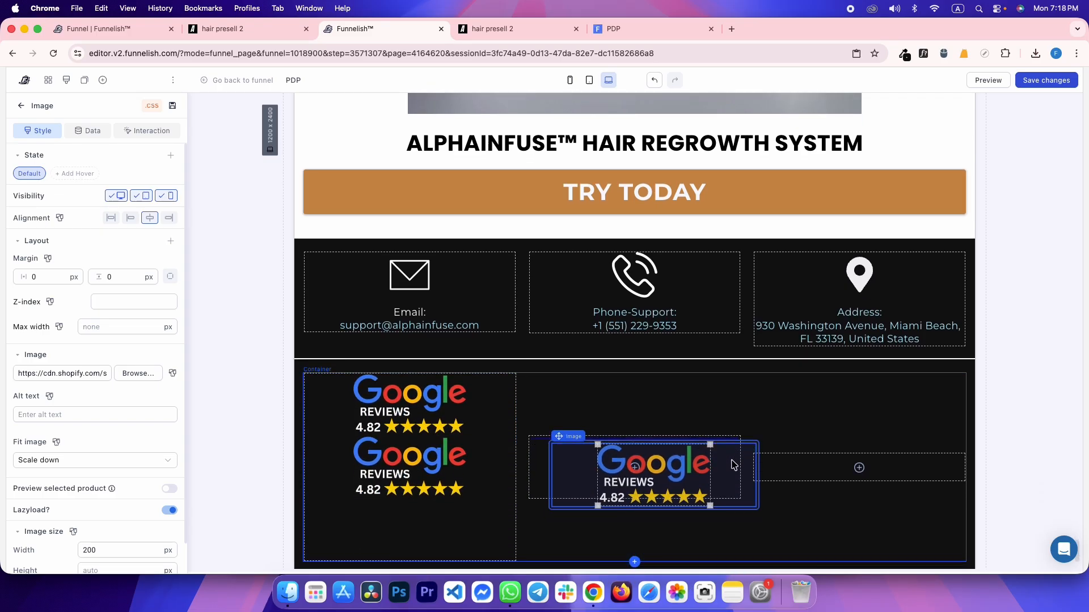
{"action": "left_click_drag", "start_coordinate": [469, 419], "coordinate": [841, 451]}
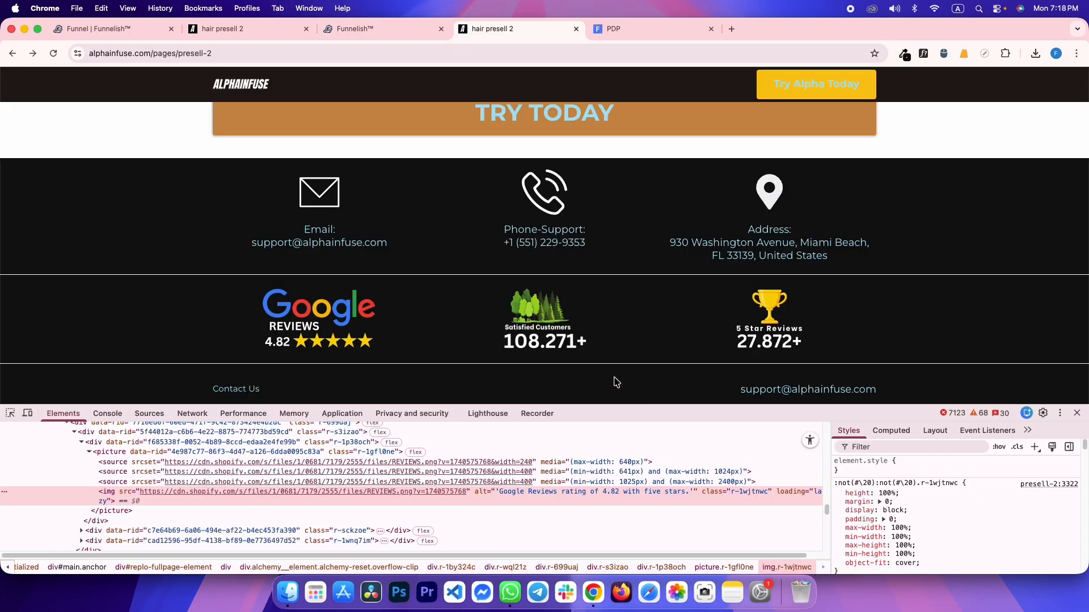
{"action": "right_click", "coordinate": [559, 335]}
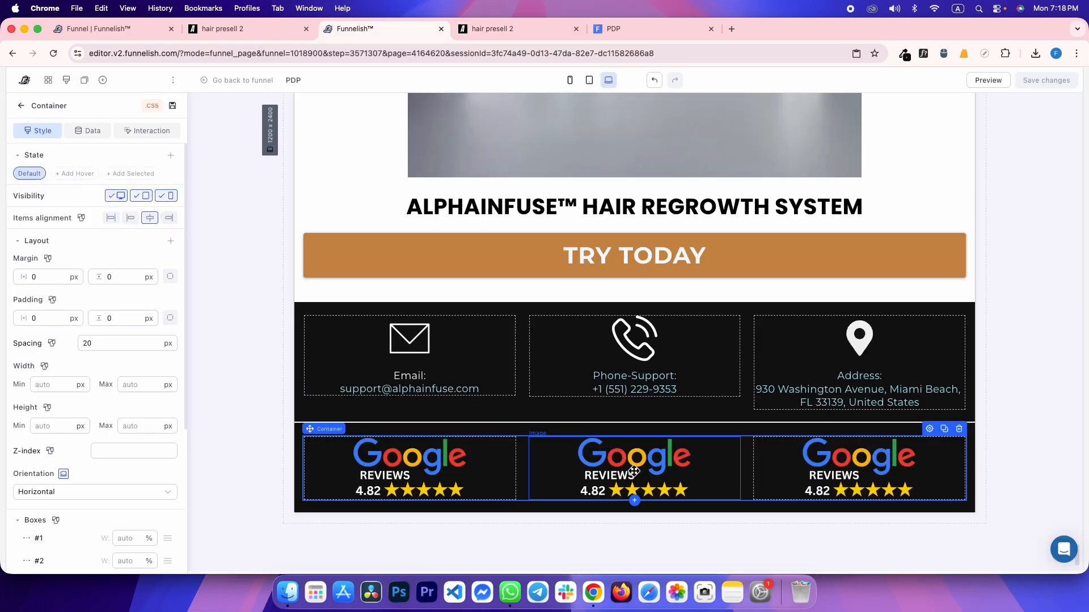
{"action": "left_click", "coordinate": [634, 471]}
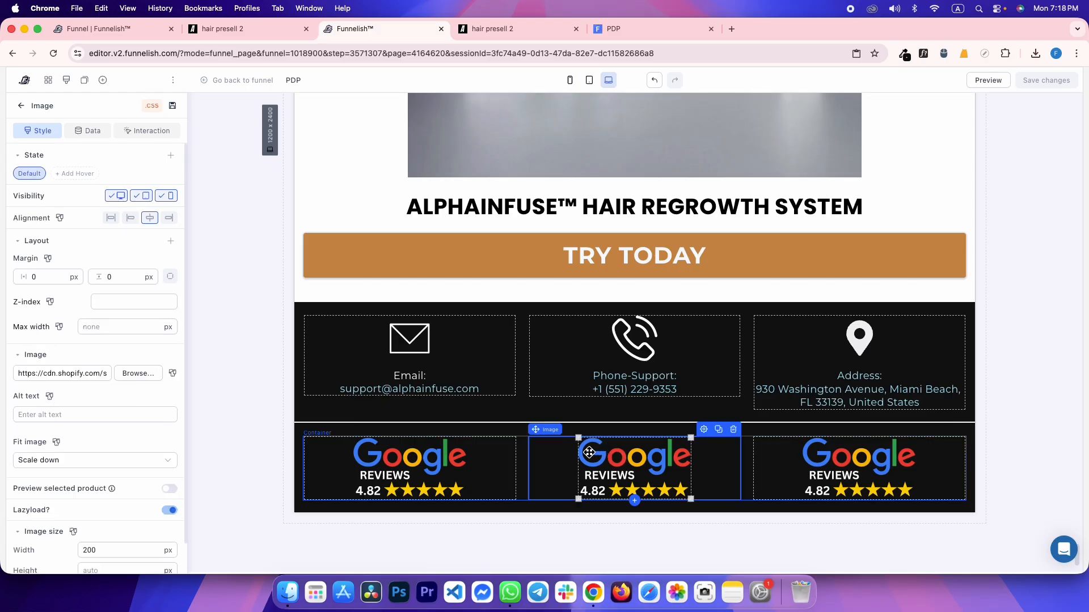
{"action": "triple_click", "coordinate": [62, 374]}
{"action": "key", "text": "cmd+v"}
Replace the third image with the 5 Star Reviews trophy at 125 px width
{"action": "key", "text": "ctrl+Tab"}
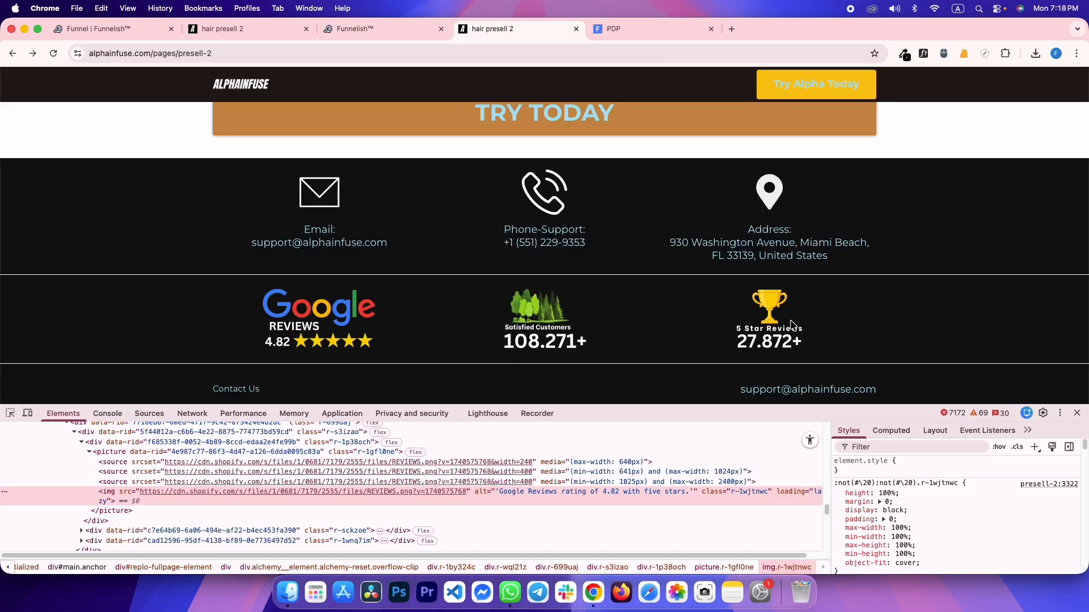
{"action": "right_click", "coordinate": [791, 317]}
{"action": "right_click", "coordinate": [757, 310]}
{"action": "left_click", "coordinate": [787, 361]}
{"action": "right_click", "coordinate": [781, 335]}
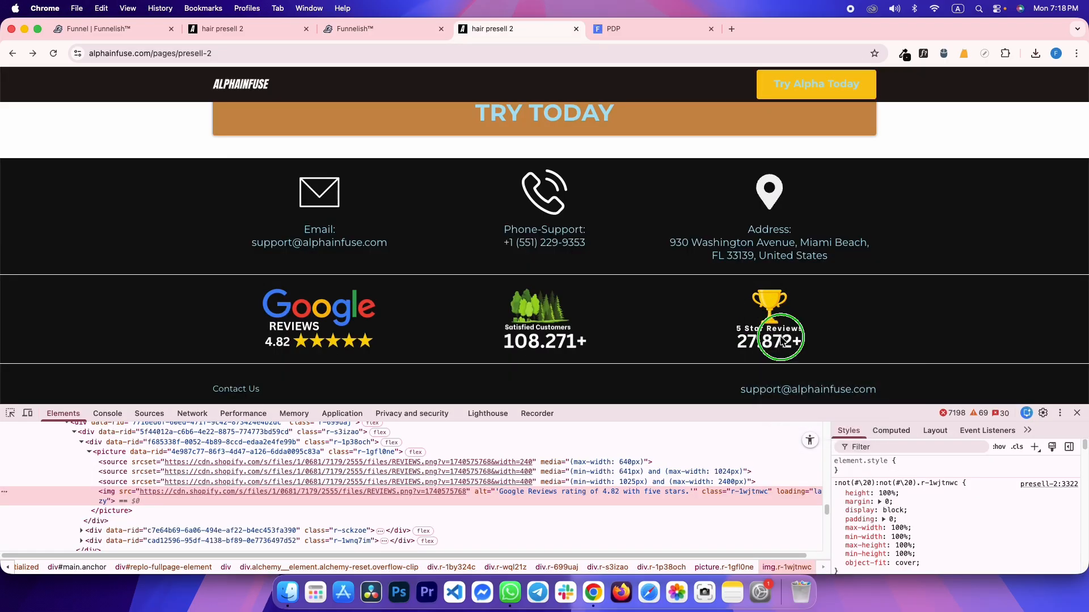
{"action": "left_click", "coordinate": [801, 431]}
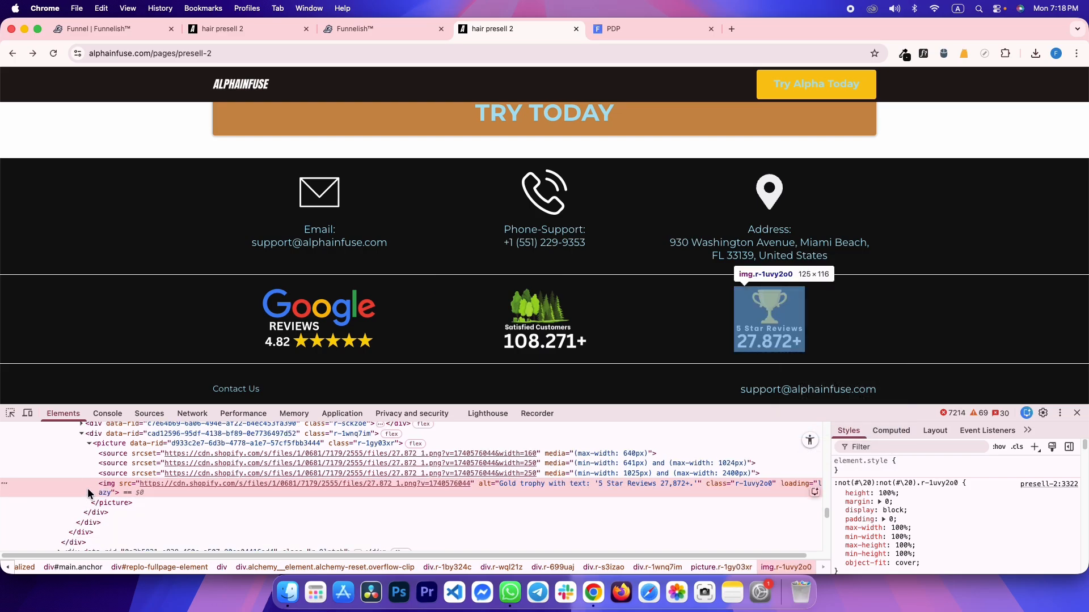
{"action": "key", "text": "ctrl+shift+Tab"}
{"action": "triple_click", "coordinate": [83, 378]}
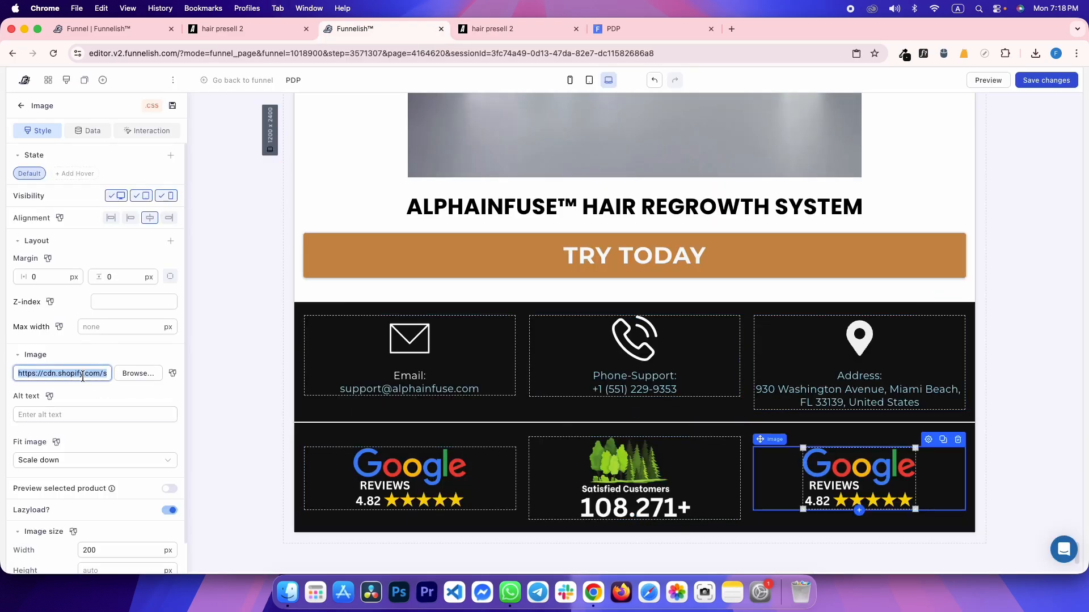
{"action": "key", "text": "super+v"}
{"action": "double_click", "coordinate": [110, 556]}
{"action": "type", "text": "125"}
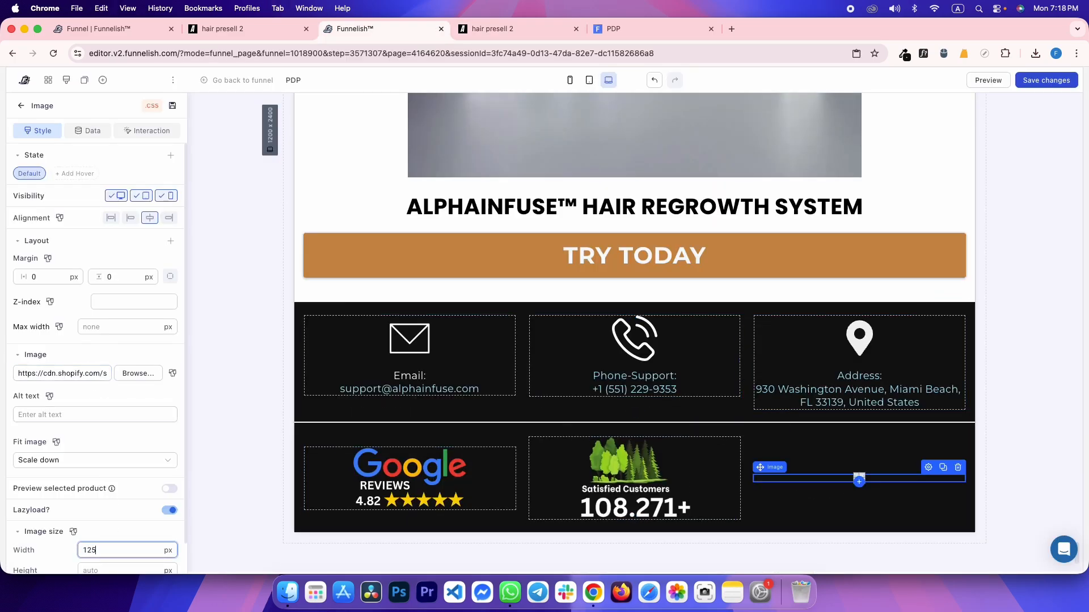
Make the Satisfied Customers image 150 px wide, matching the reference size
{"action": "key", "text": "ctrl+Tab"}
{"action": "right_click", "coordinate": [541, 321]}
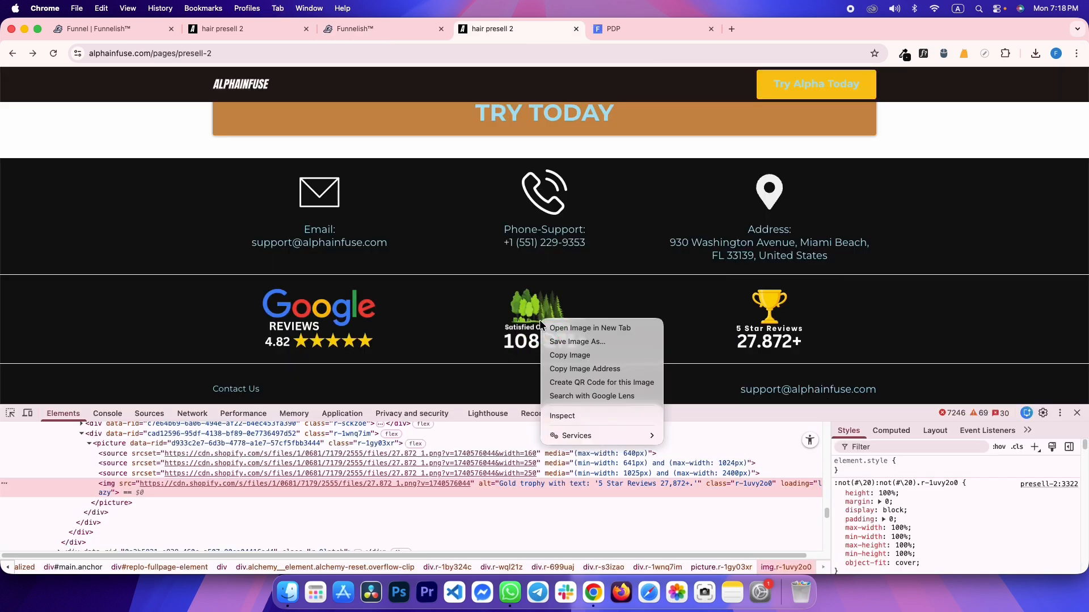
{"action": "left_click", "coordinate": [562, 416]}
{"action": "key", "text": "ctrl+shift+Tab"}
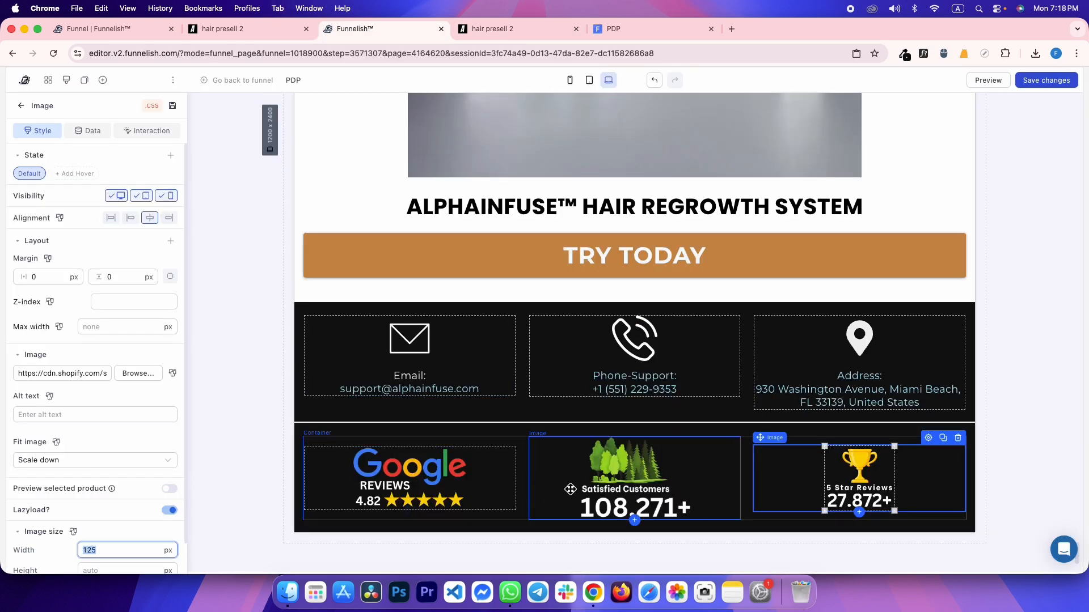
{"action": "type", "text": "150"}
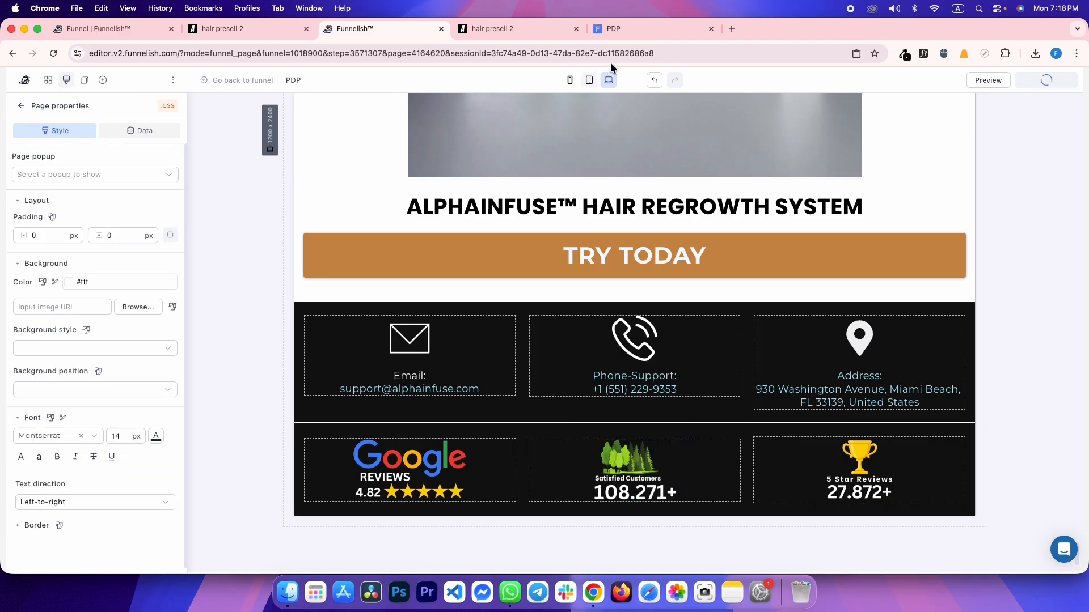
Inspect the reviews section in the live page preview
{"action": "left_click", "coordinate": [627, 29]}
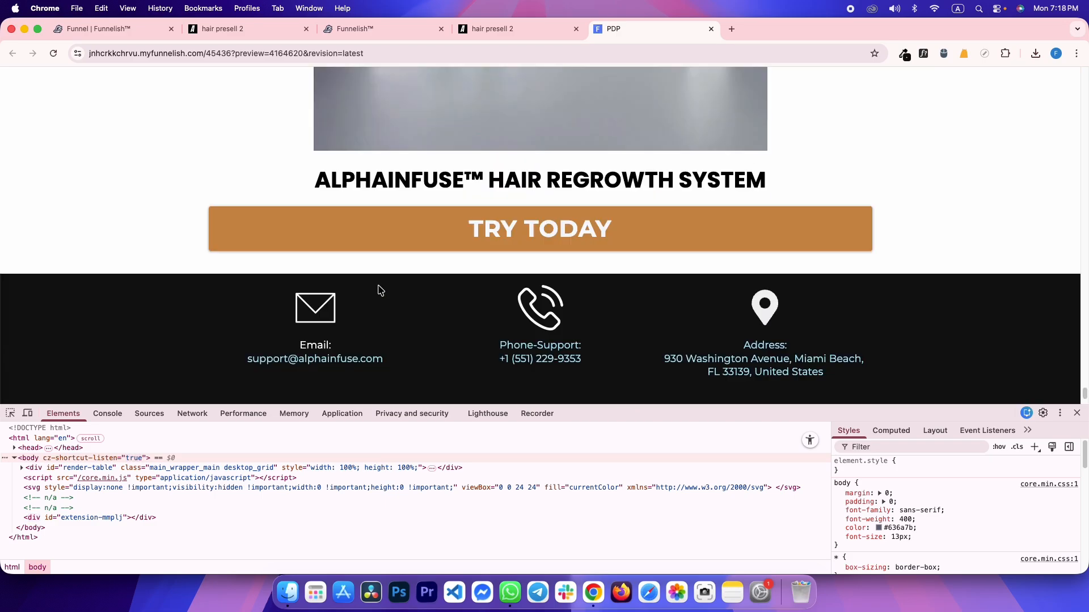
{"action": "scroll", "coordinate": [391, 300], "scroll_direction": "down", "scroll_amount": 3}
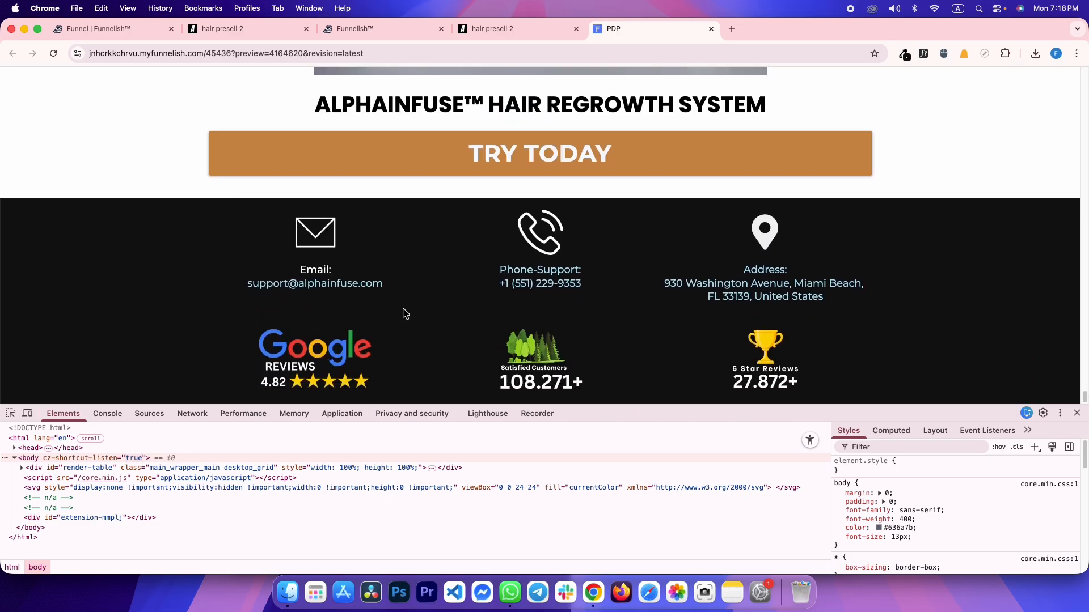
{"action": "left_click", "coordinate": [11, 414]}
{"action": "left_click", "coordinate": [63, 334]}
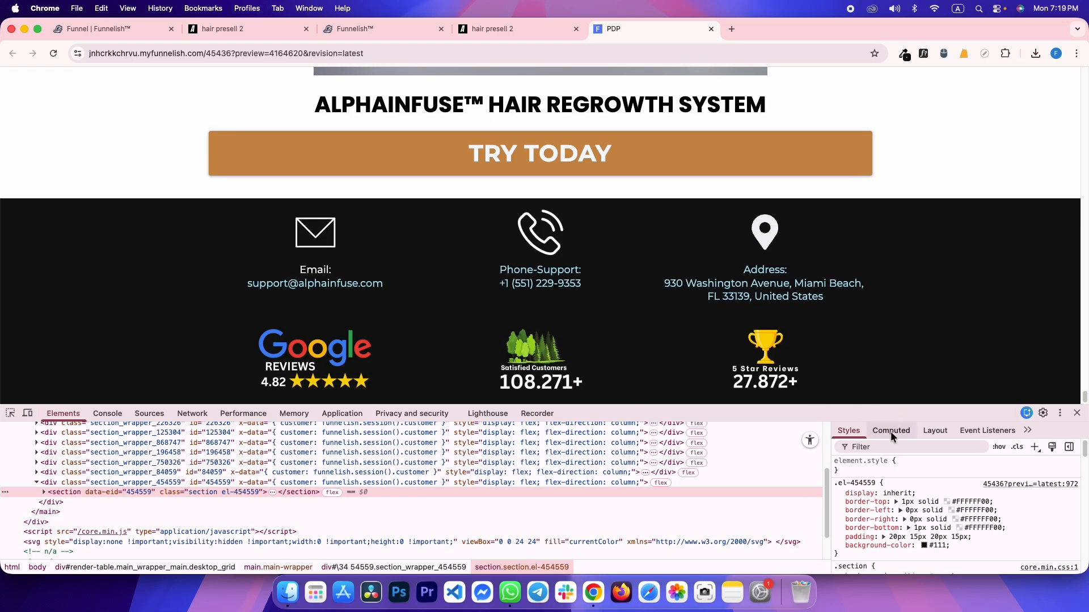
{"action": "key", "text": "ctrl+shift+Tab"}
{"action": "key", "text": "ctrl+shift+Tab"}
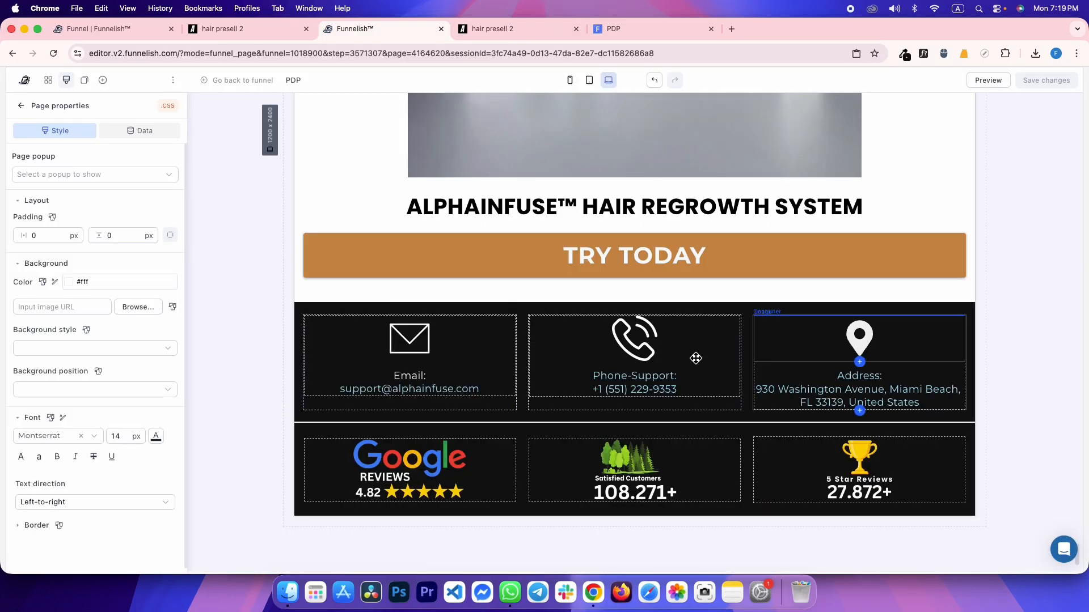
Make the reviews section's white border fully opaque (#FFFFFFFF) and preview it
{"action": "left_click", "coordinate": [333, 432]}
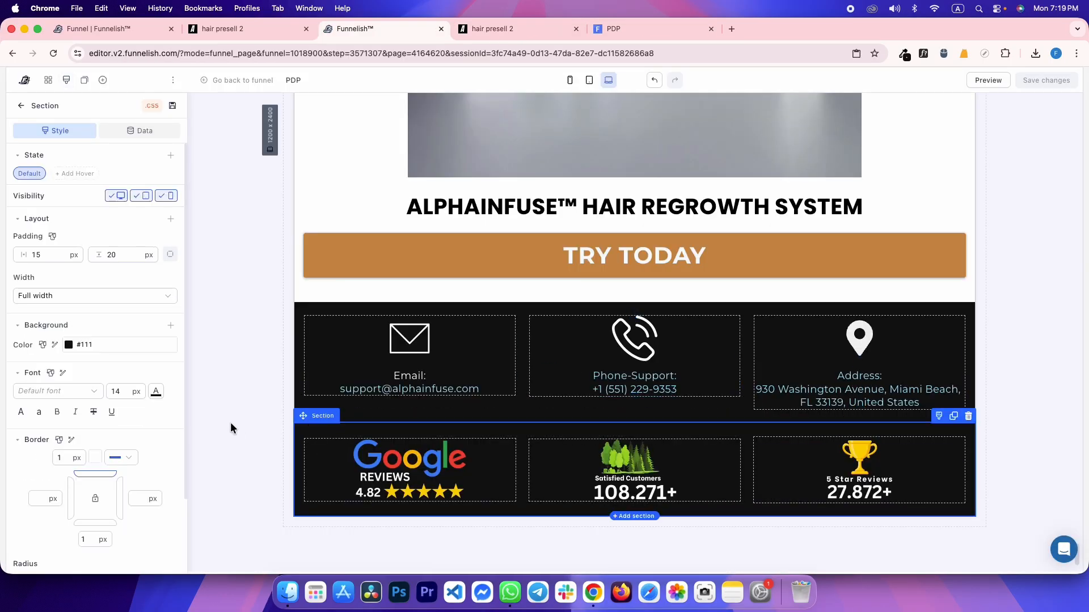
{"action": "left_click", "coordinate": [95, 457]}
{"action": "left_click_drag", "start_coordinate": [121, 361], "coordinate": [223, 360]}
{"action": "left_click", "coordinate": [25, 457]}
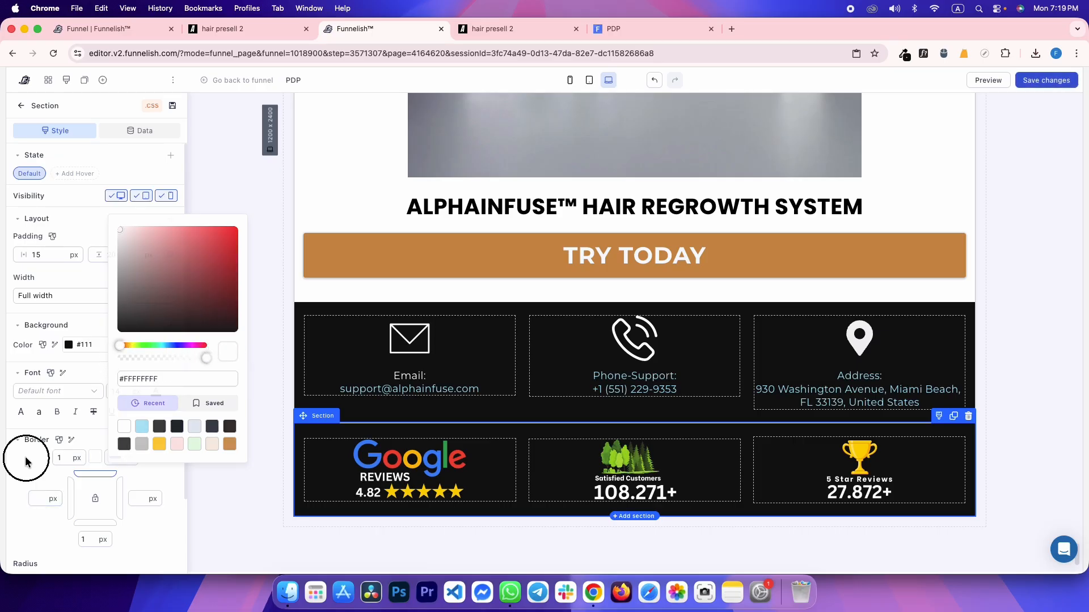
{"action": "left_click", "coordinate": [271, 287]}
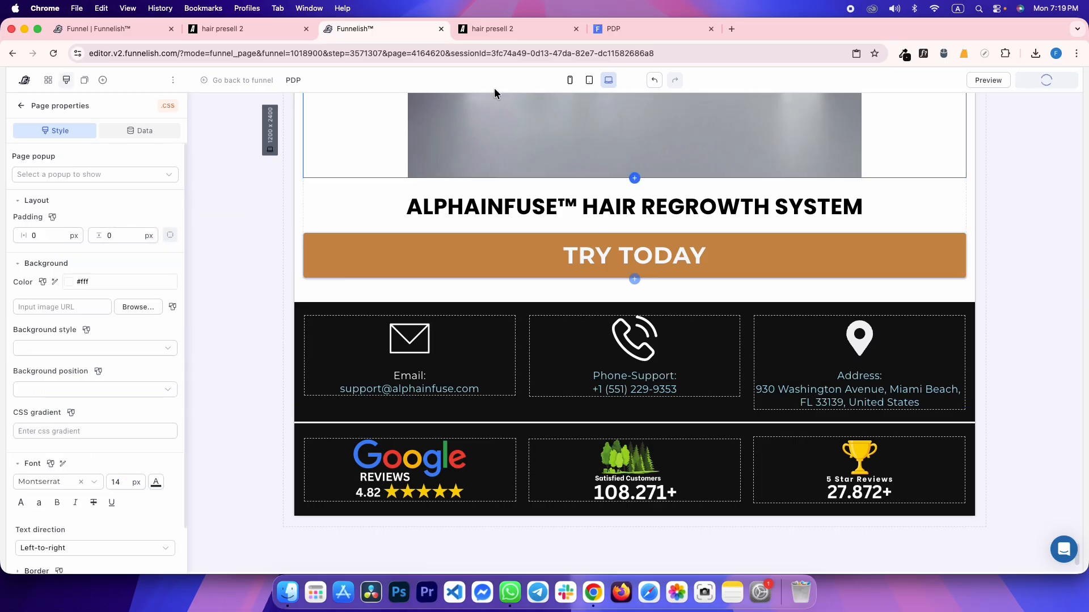
{"action": "left_click", "coordinate": [618, 28]}
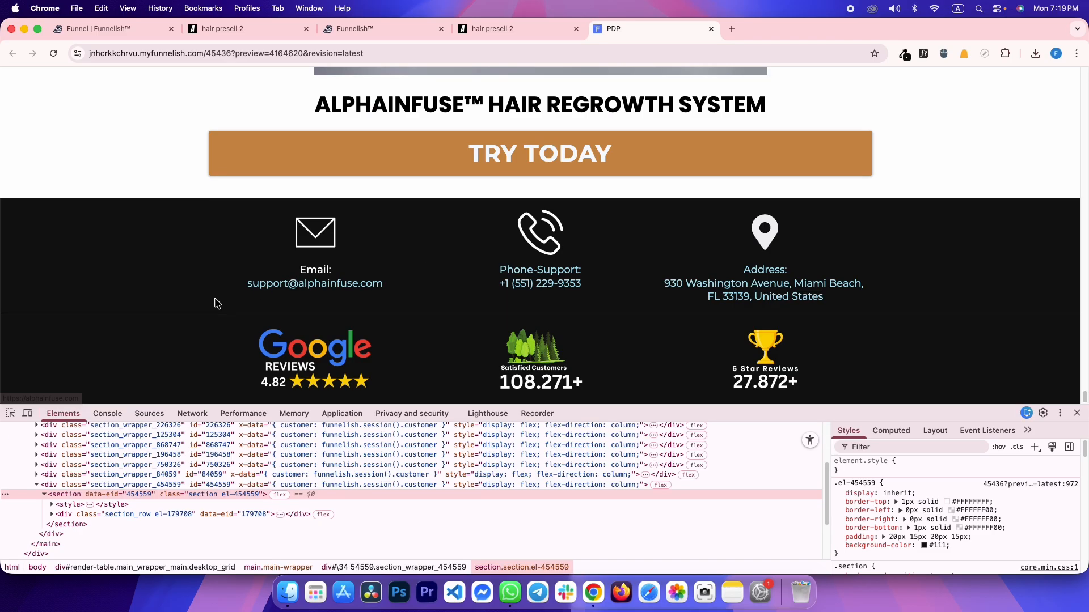
Inspect the reference's dark footer, sampling its background colour with ColorZilla and checking padding and size
{"action": "key", "text": "ctrl+shift+Tab"}
{"action": "scroll", "coordinate": [213, 290], "scroll_direction": "down", "scroll_amount": 5}
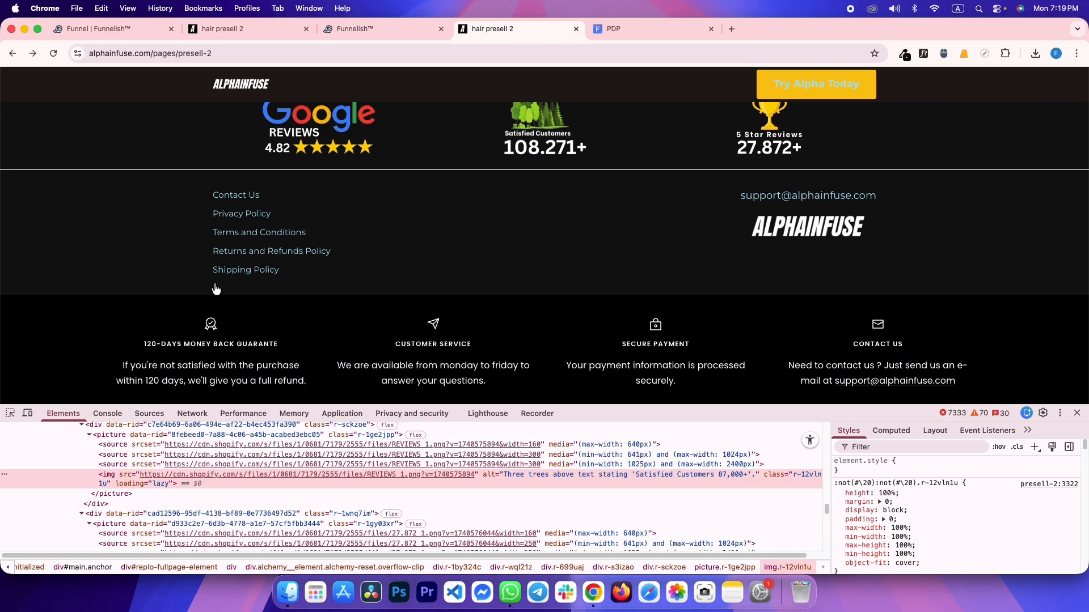
{"action": "scroll", "coordinate": [171, 304], "scroll_direction": "up", "scroll_amount": 2}
{"action": "left_click", "coordinate": [12, 415]}
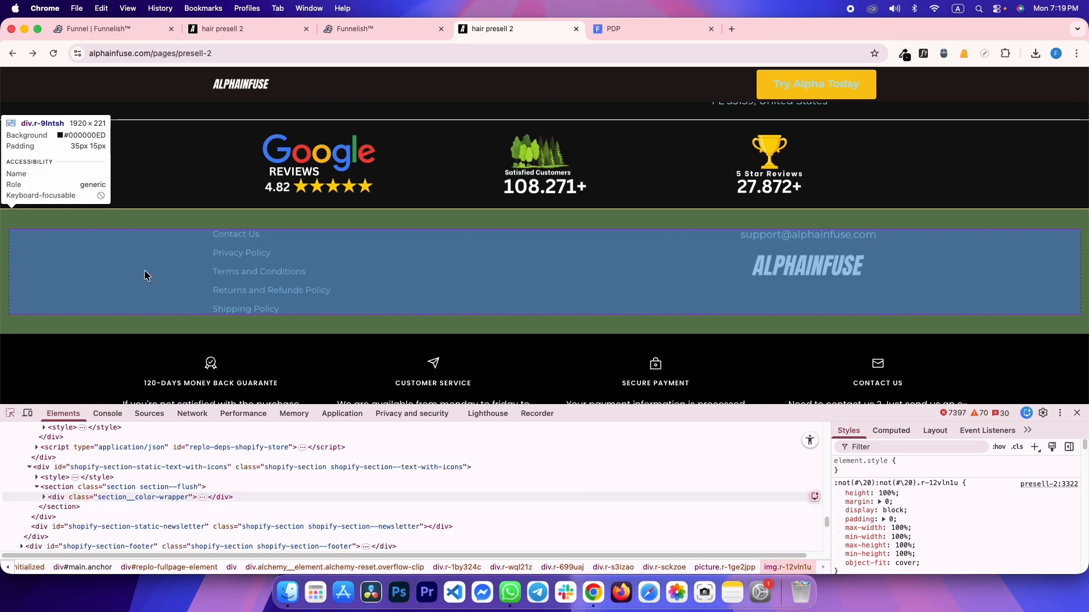
{"action": "left_click", "coordinate": [147, 251]}
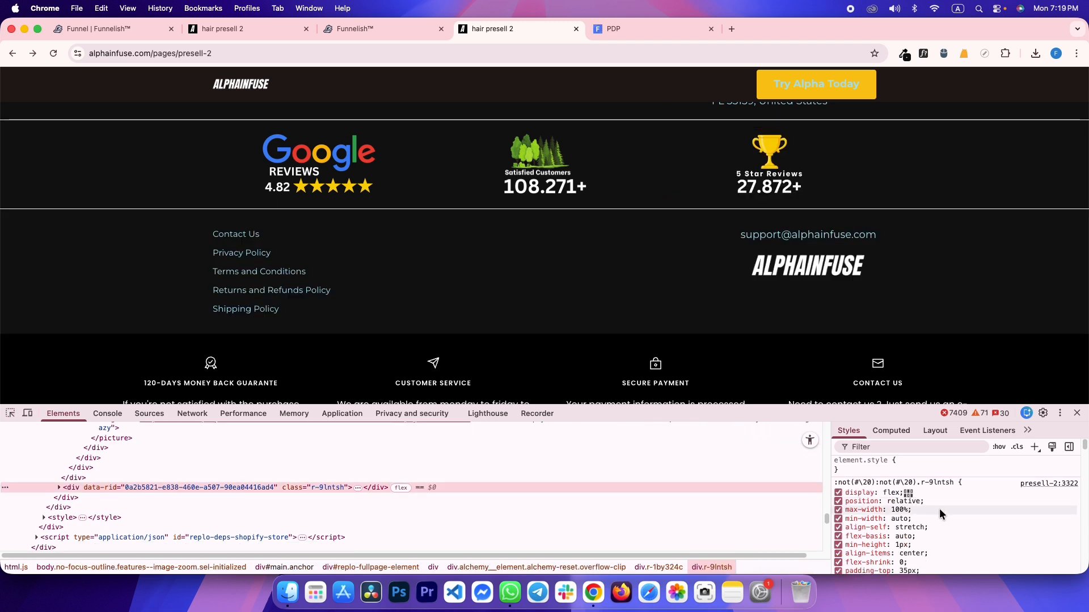
{"action": "scroll", "coordinate": [939, 509], "scroll_direction": "down", "scroll_amount": 4}
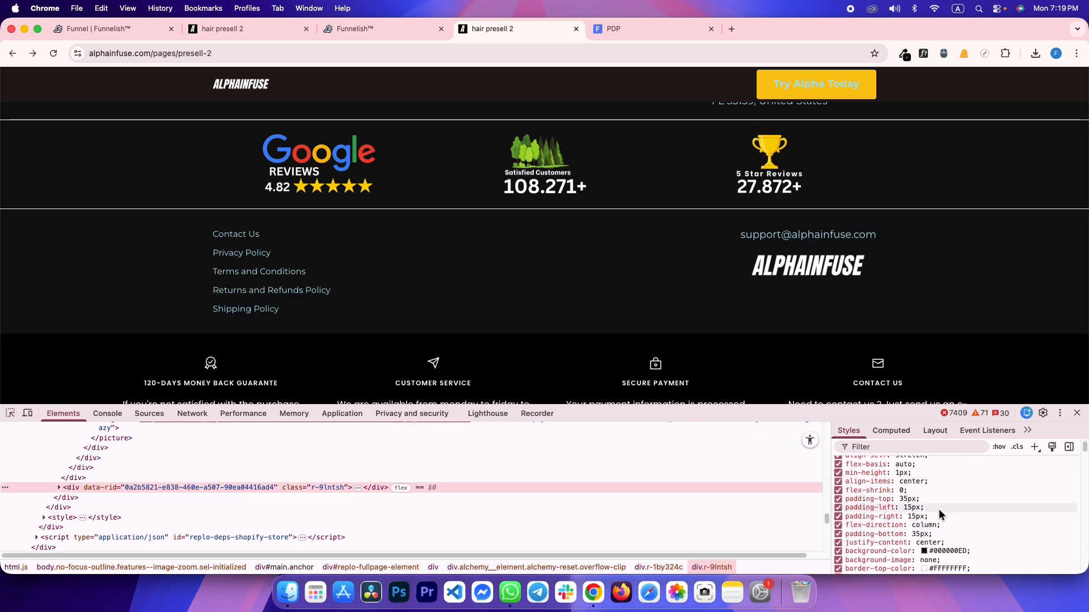
{"action": "left_click", "coordinate": [904, 54]}
{"action": "left_click", "coordinate": [895, 72]}
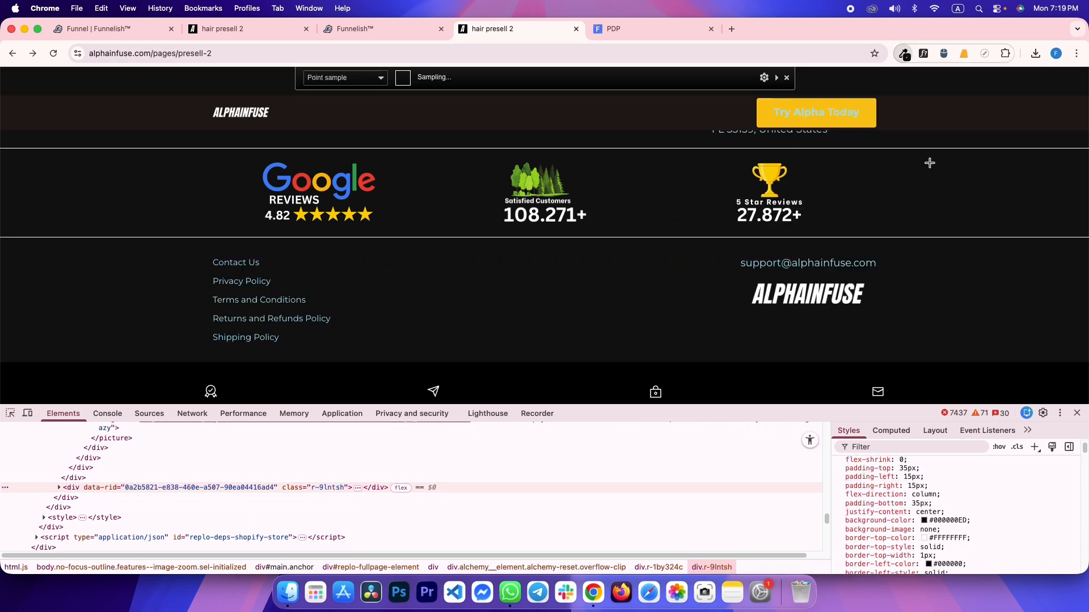
{"action": "left_click", "coordinate": [945, 283]}
{"action": "left_click", "coordinate": [902, 436]}
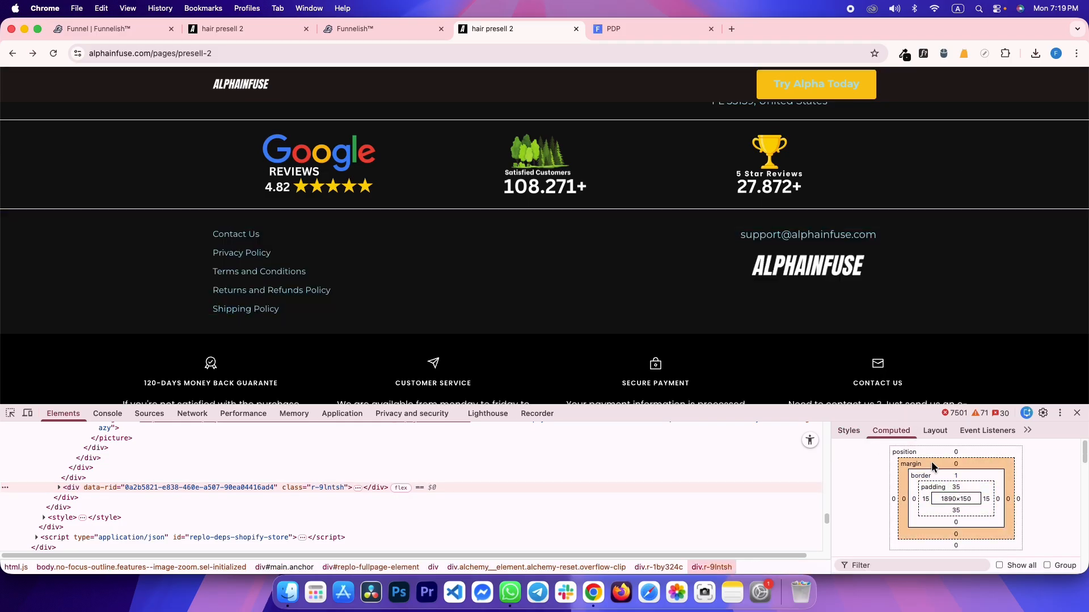
{"action": "key", "text": "ctrl+shift+Tab"}
{"action": "left_click", "coordinate": [104, 81]}
Add an empty section at the page bottom with #111111 background and 15 px padding, then save
{"action": "left_click_drag", "start_coordinate": [129, 192], "coordinate": [360, 501]}
{"action": "left_click", "coordinate": [174, 284]}
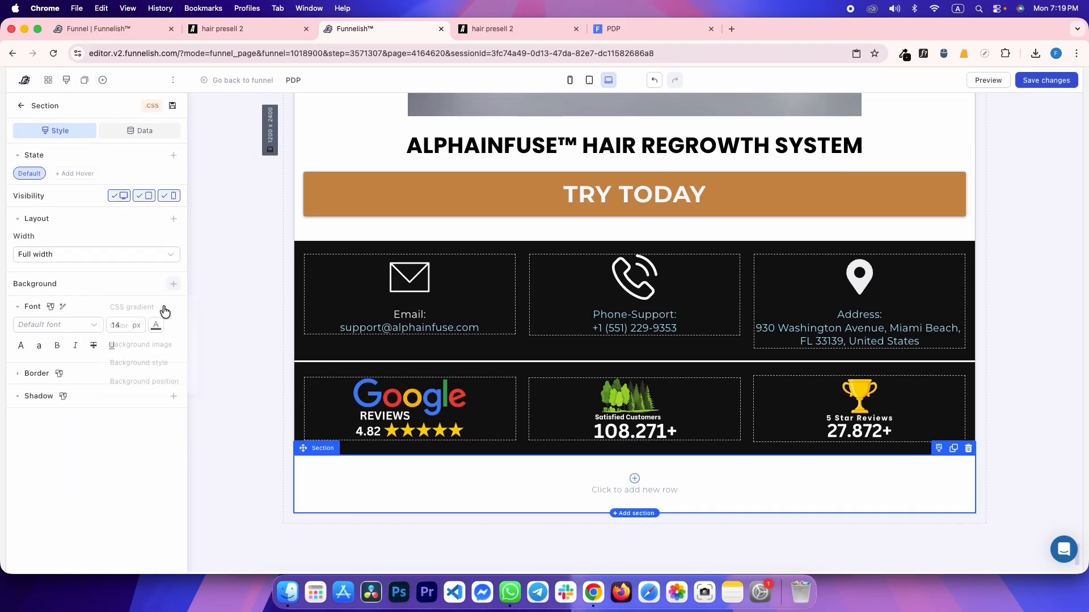
{"action": "left_click", "coordinate": [142, 304]}
{"action": "key", "text": "super+a"}
{"action": "key", "text": "super+v"}
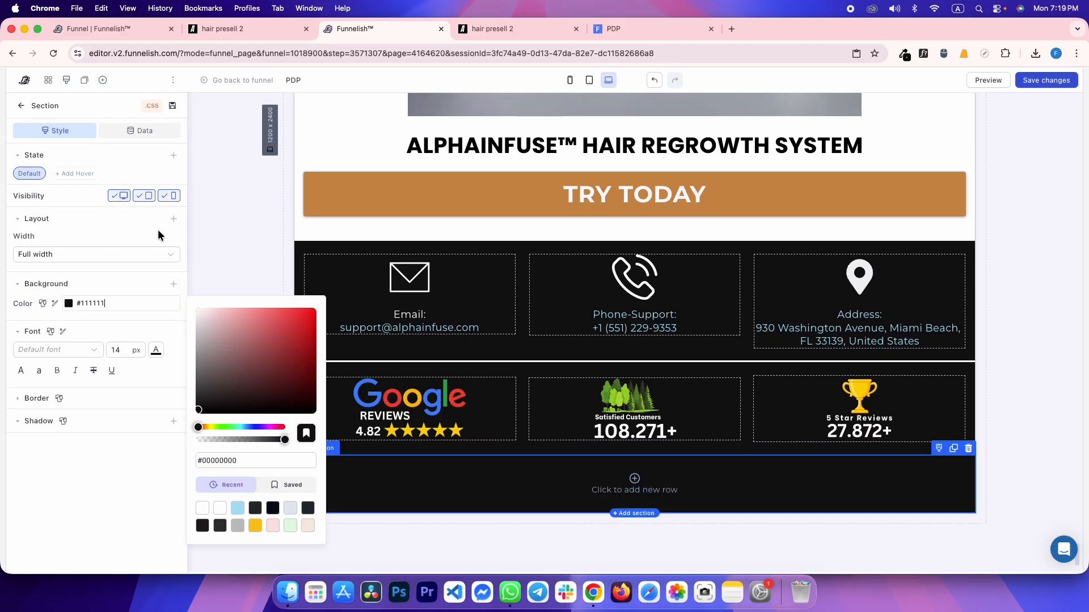
{"action": "left_click", "coordinate": [172, 220]}
{"action": "left_click", "coordinate": [156, 262]}
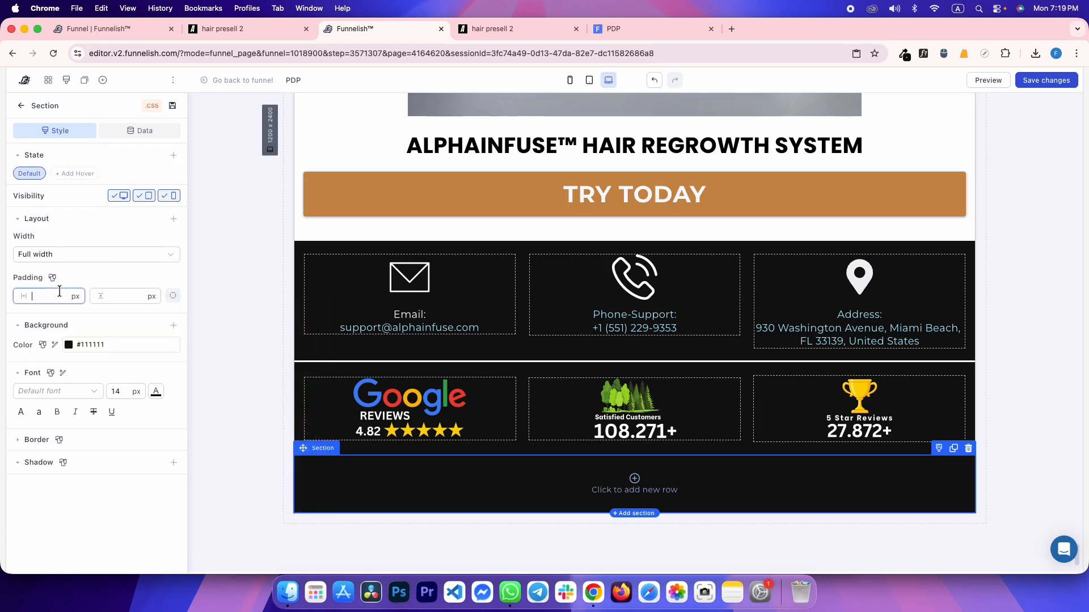
{"action": "type", "text": "15"}
{"action": "key", "text": "Tab"}
{"action": "type", "text": "3"}
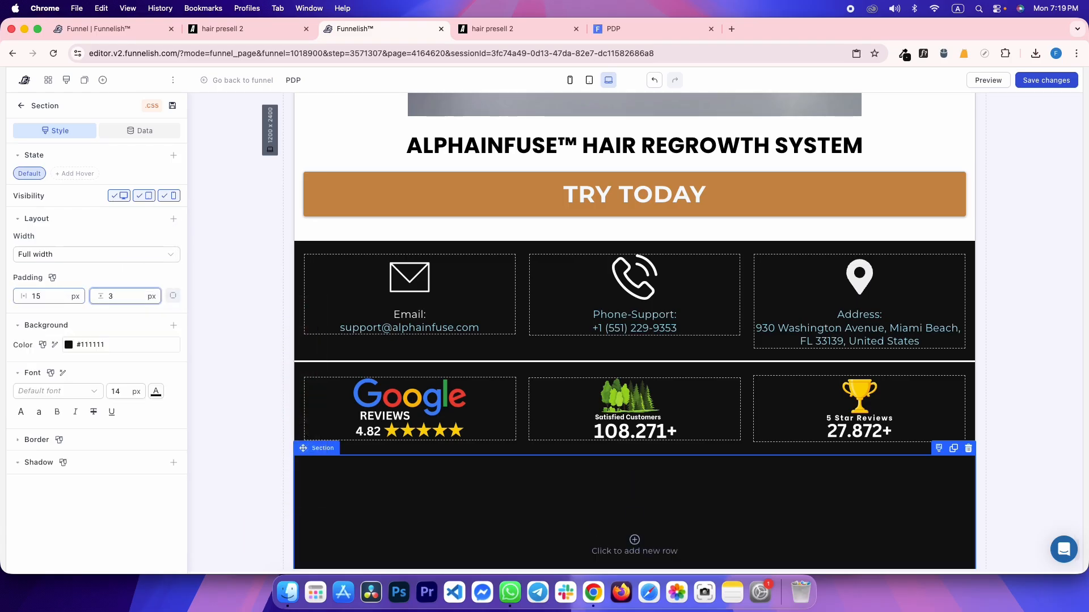
{"action": "type", "text": "455"}
{"action": "key", "text": "super+s"}
Check the reference footer links block, then split the new section into two columns
{"action": "key", "text": "ctrl+Tab"}
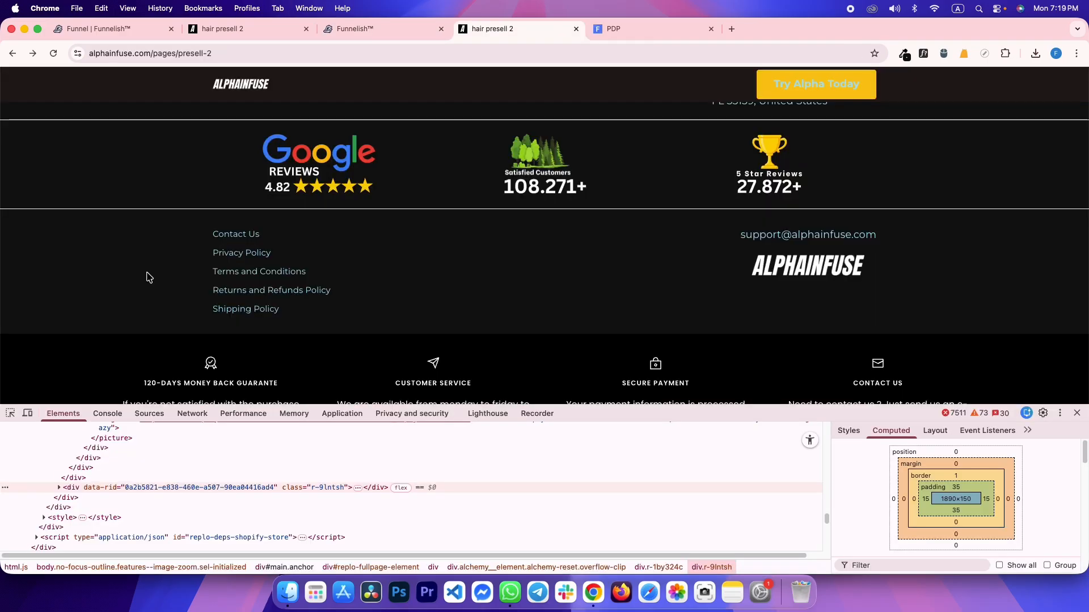
{"action": "key", "text": "ctrl+shift+Tab"}
{"action": "key", "text": "ctrl+shift+Tab"}
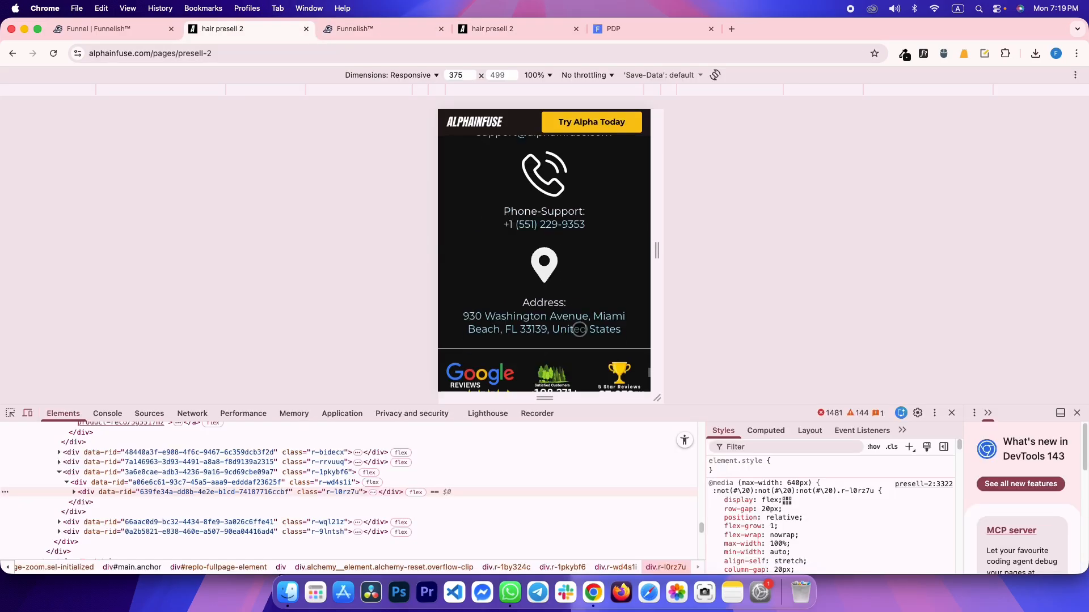
{"action": "scroll", "coordinate": [580, 329], "scroll_direction": "down", "scroll_amount": 6}
{"action": "scroll", "coordinate": [578, 330], "scroll_direction": "up", "scroll_amount": 3}
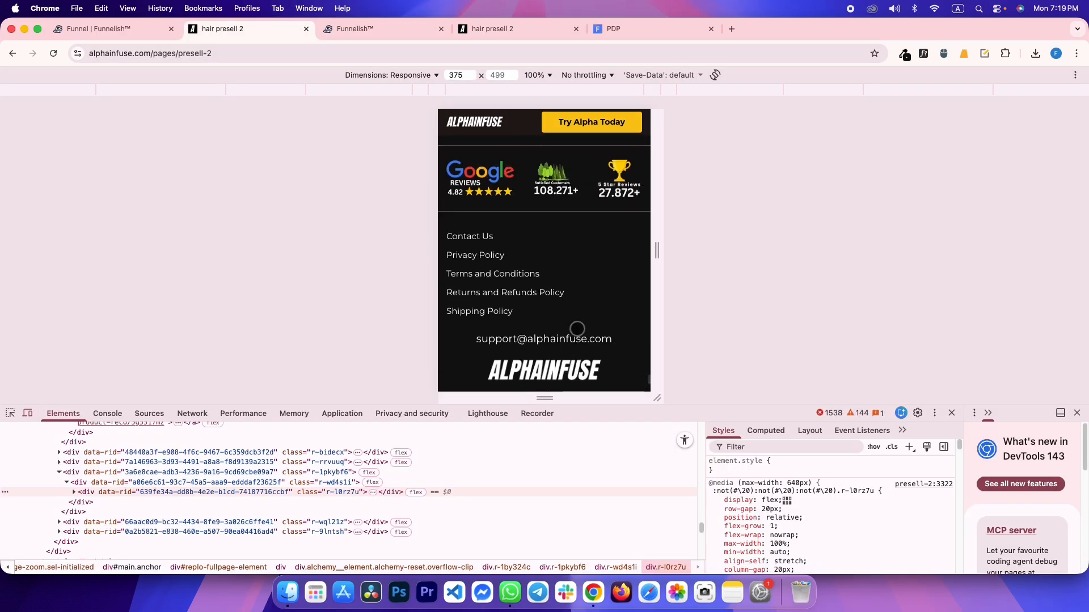
{"action": "key", "text": "ctrl+Tab"}
{"action": "key", "text": "ctrl+Tab"}
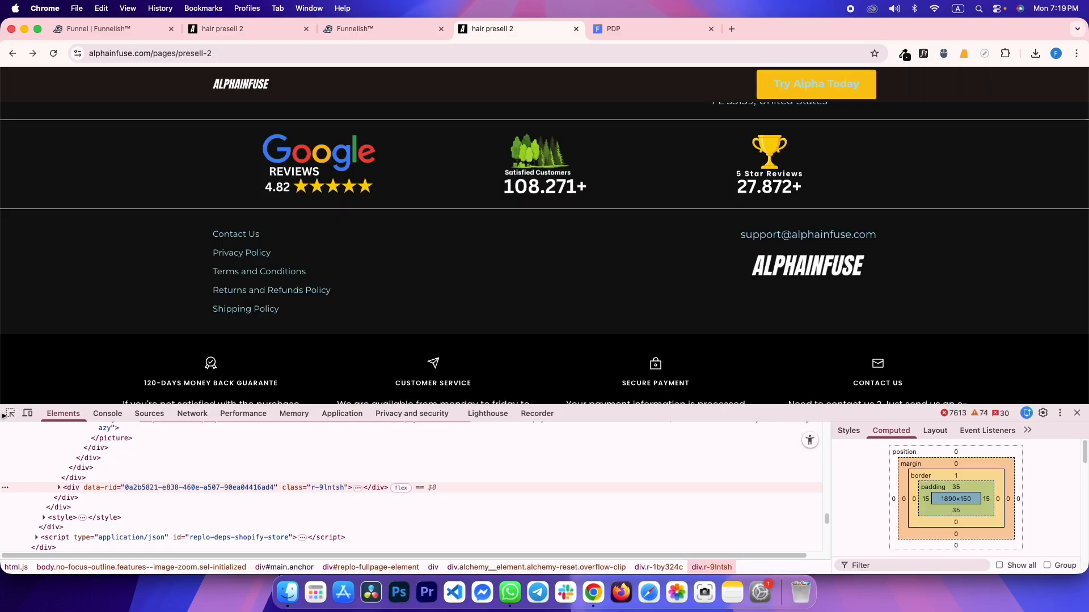
{"action": "left_click", "coordinate": [10, 418]}
{"action": "left_click", "coordinate": [477, 265]}
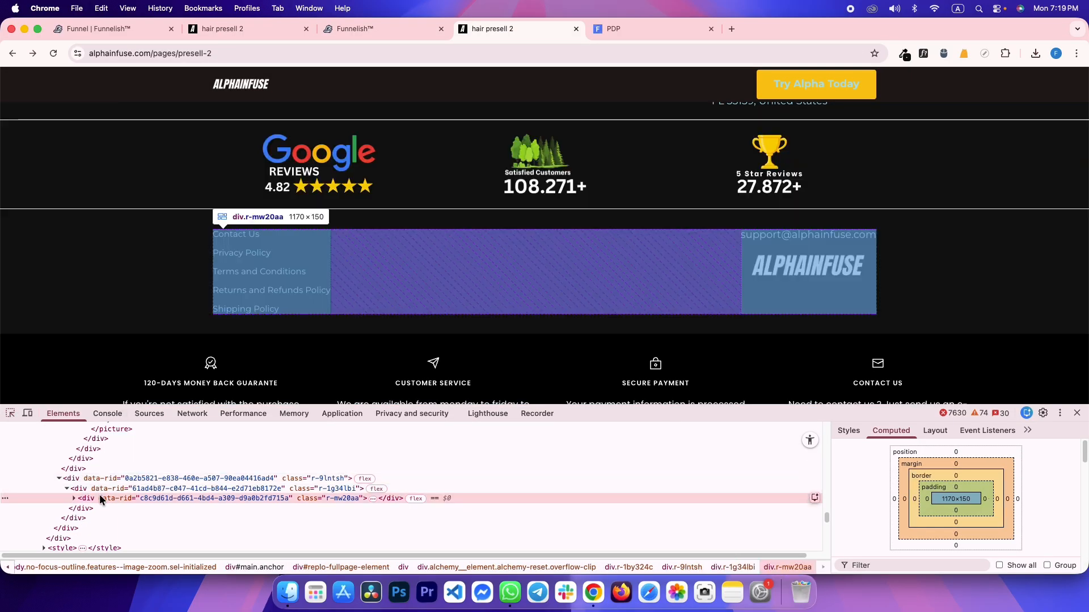
{"action": "key", "text": "ctrl+shift+Tab"}
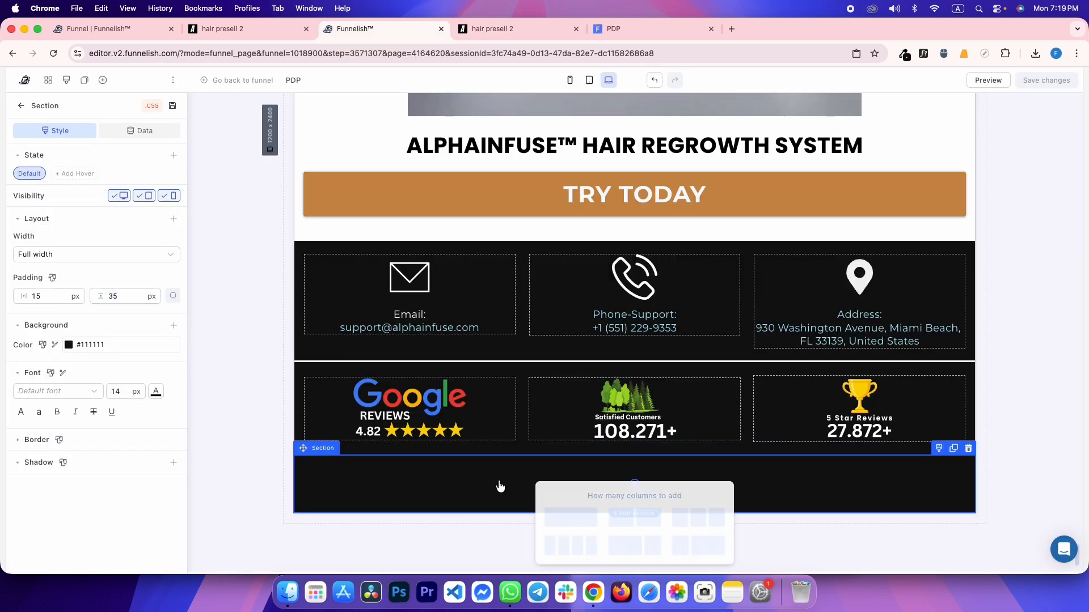
{"action": "left_click", "coordinate": [633, 520]}
Duplicate the email link and move the copy into the new section's left column
{"action": "key", "text": "ctrl+Tab"}
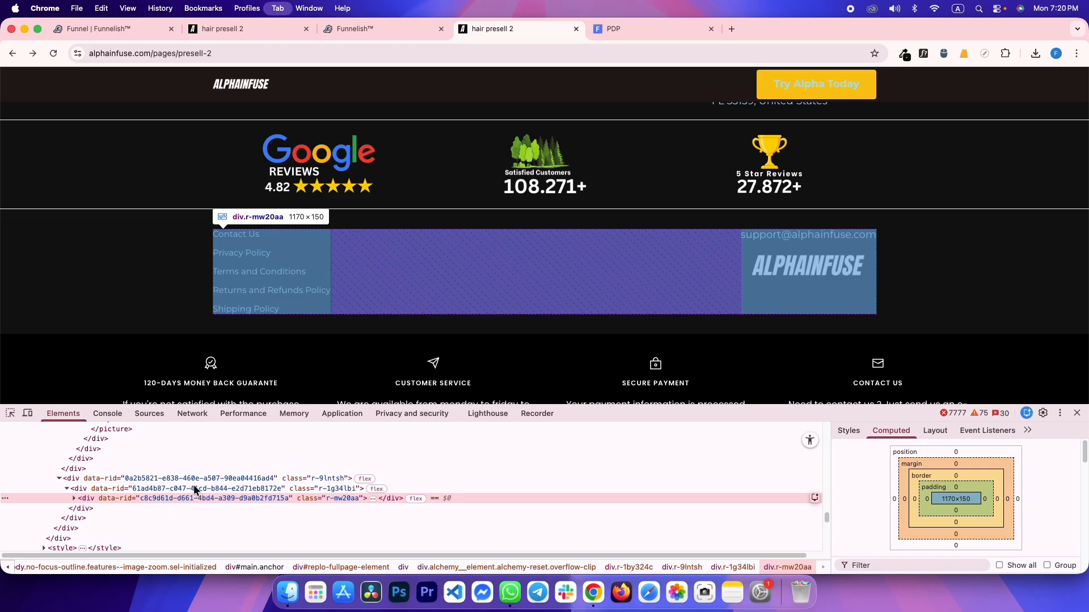
{"action": "key", "text": "ctrl+shift+Tab"}
{"action": "left_click", "coordinate": [364, 485]}
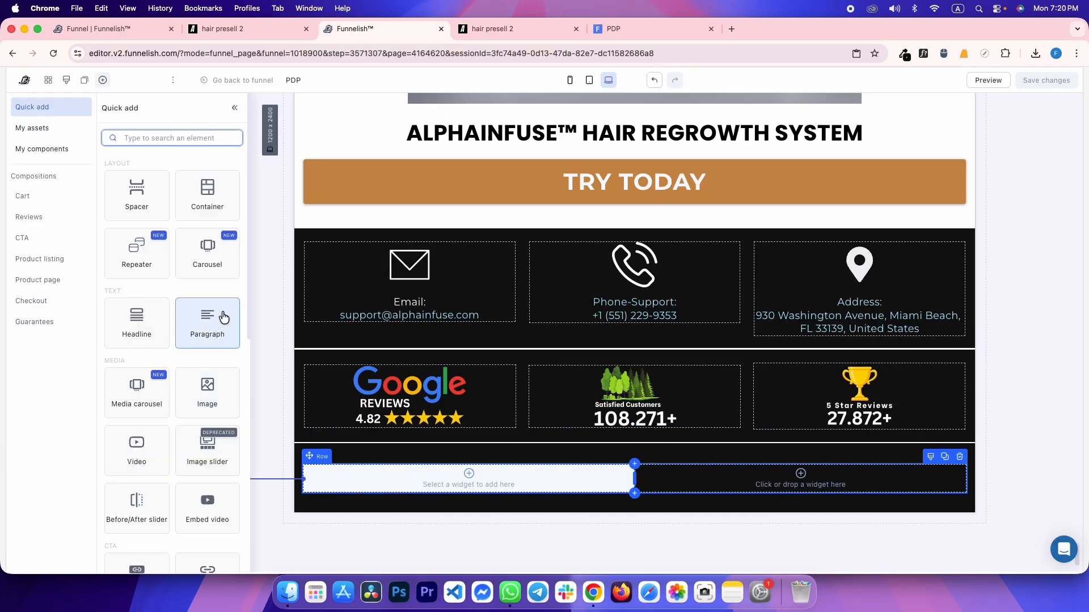
{"action": "left_click", "coordinate": [363, 314]}
{"action": "key", "text": "ctrl+Tab"}
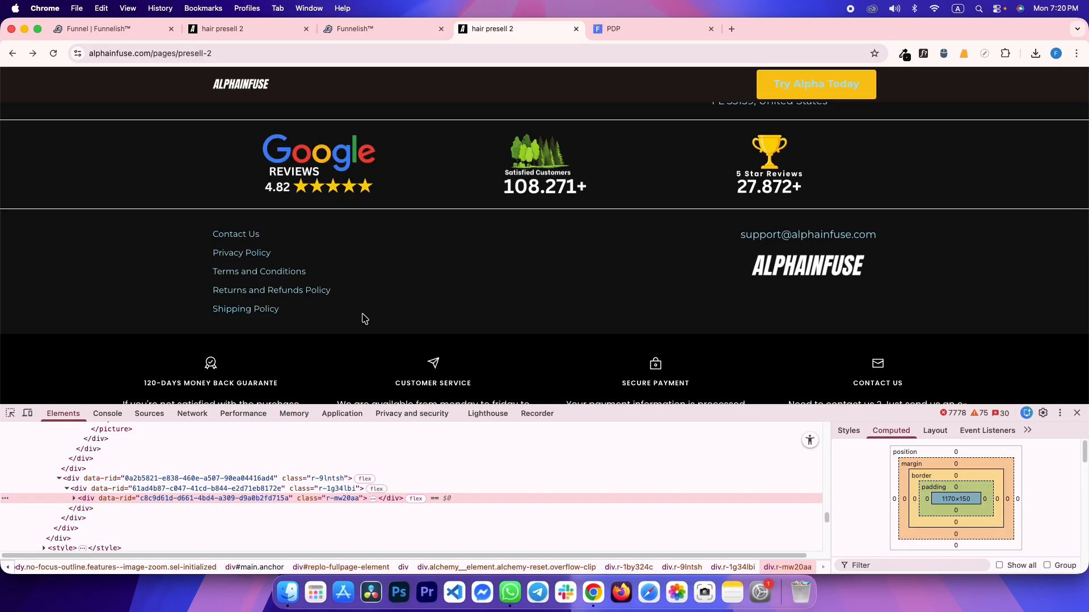
{"action": "key", "text": "ctrl+shift+Tab"}
{"action": "left_click", "coordinate": [495, 303]}
{"action": "mouse_move", "coordinate": [488, 319]}
{"action": "left_mouse_down"}
{"action": "mouse_move", "coordinate": [508, 467]}
{"action": "mouse_move", "coordinate": [501, 484]}
{"action": "mouse_move", "coordinate": [401, 479]}
{"action": "left_mouse_up"}
{"action": "left_click", "coordinate": [396, 470]}
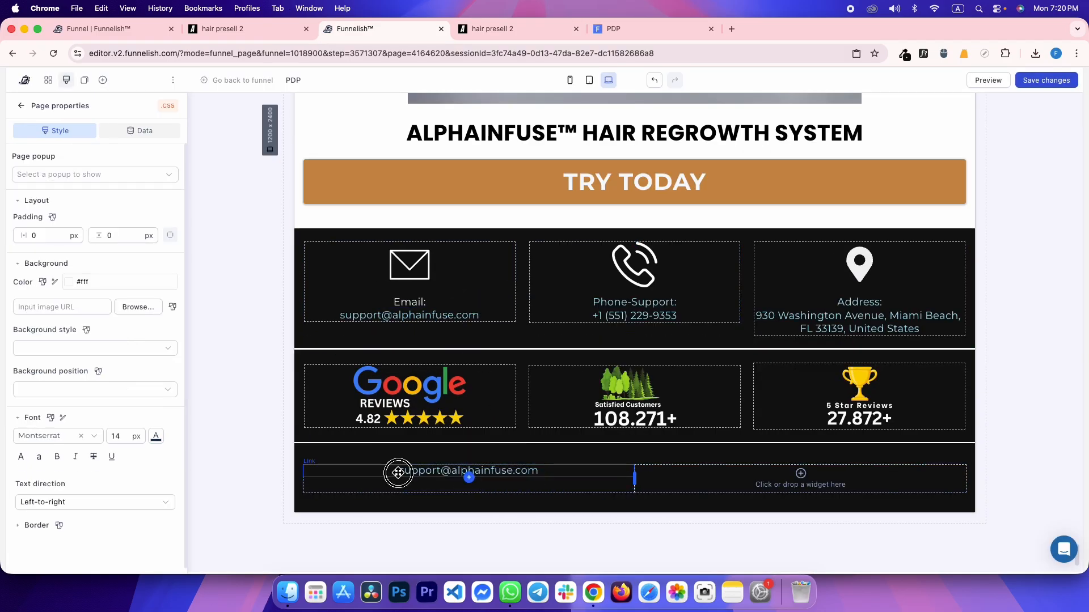
Change the copied link's text to Contact Us, taken from the reference footer
{"action": "key", "text": "ctrl+Tab"}
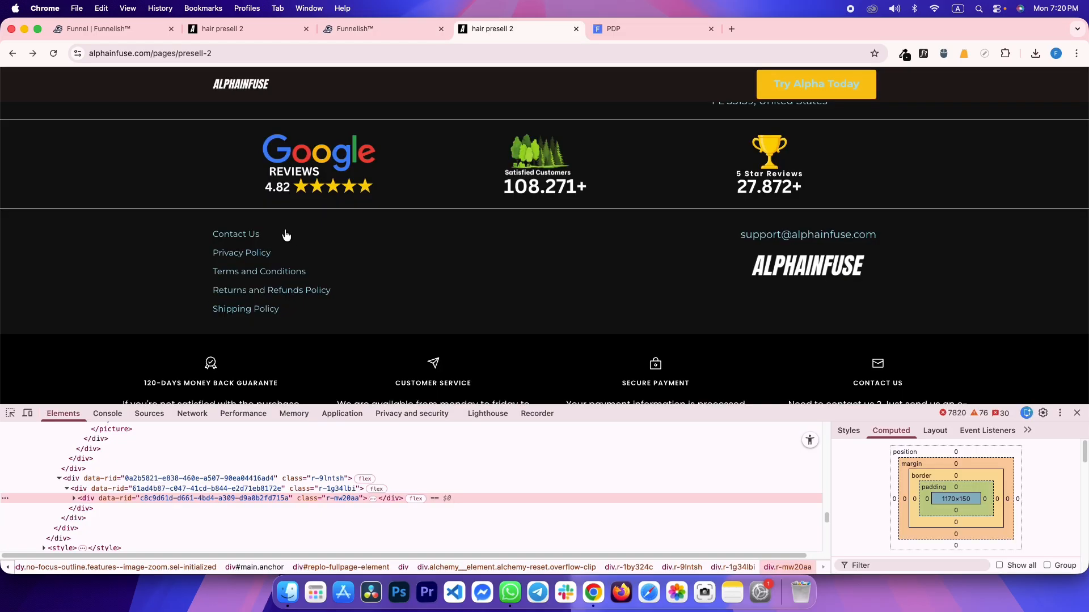
{"action": "left_click_drag", "start_coordinate": [190, 236], "coordinate": [261, 234]}
{"action": "key", "text": "super+c"}
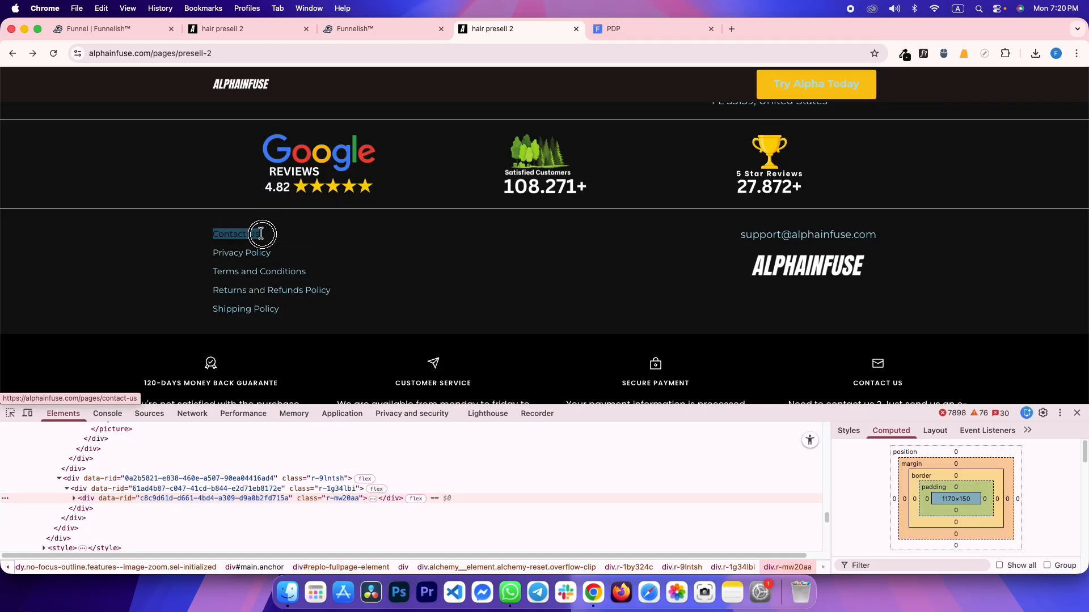
{"action": "key", "text": "ctrl+shift+Tab"}
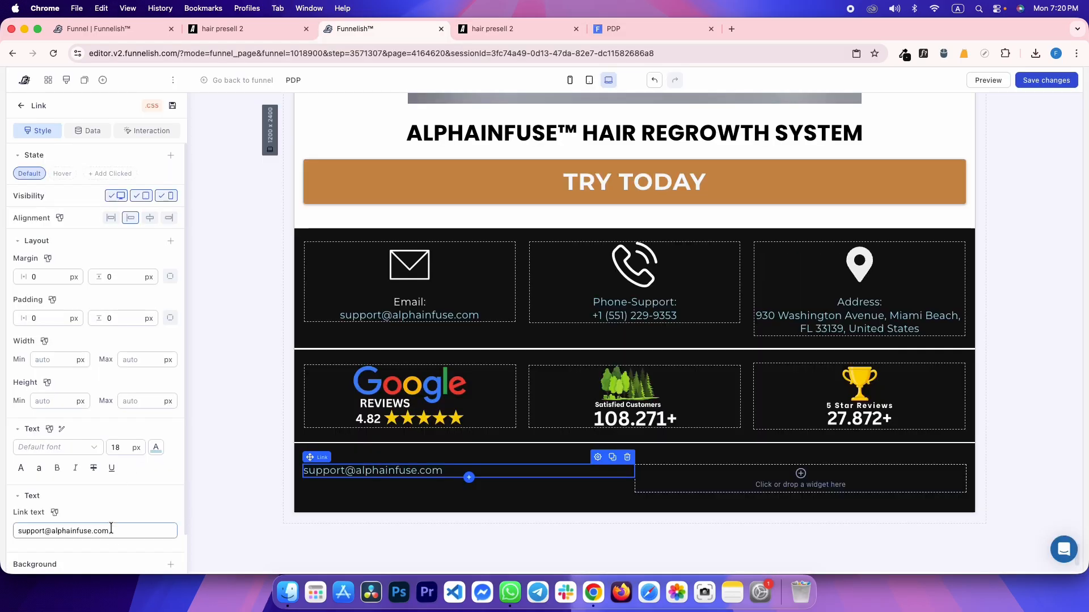
{"action": "key", "text": "super+a"}
{"action": "key", "text": "super+v"}
Inspect the reference footer's link list and its style rules
{"action": "key", "text": "ctrl+Tab"}
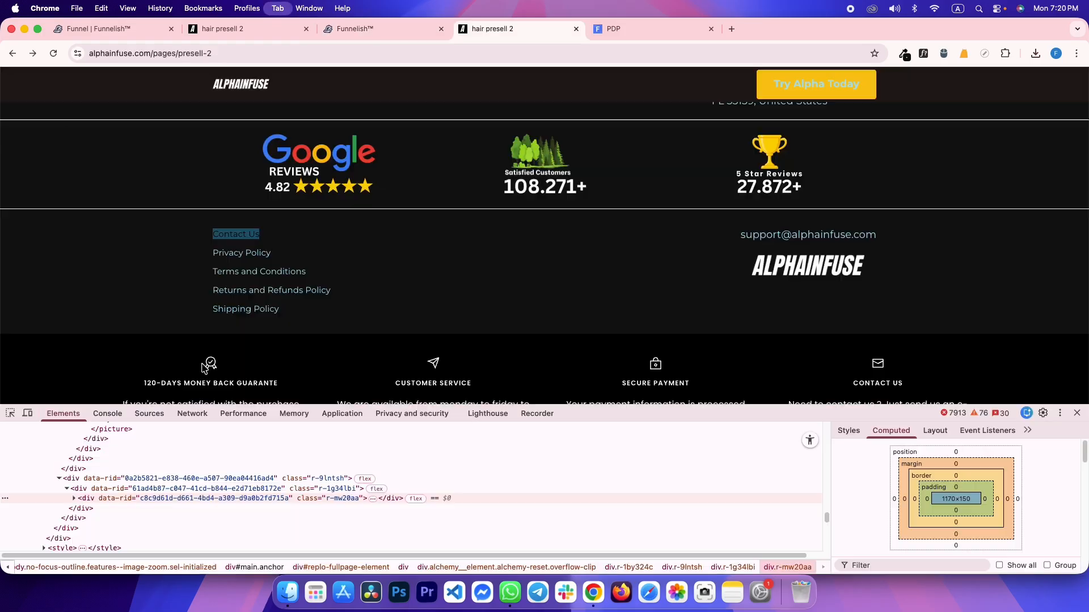
{"action": "key", "text": "super+shift+c"}
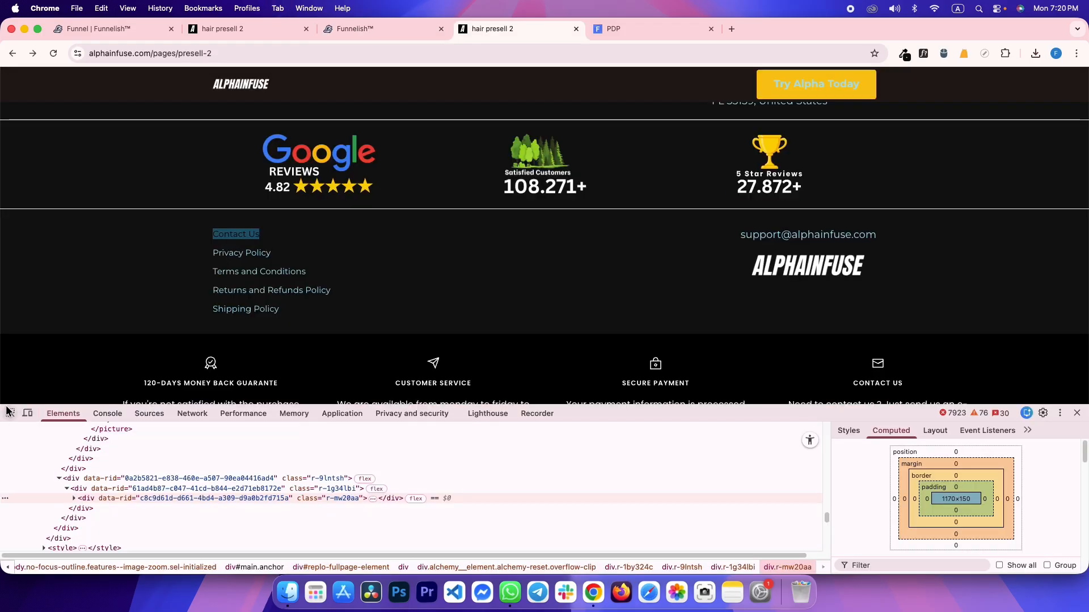
{"action": "left_click", "coordinate": [243, 244]}
{"action": "left_click", "coordinate": [849, 431]}
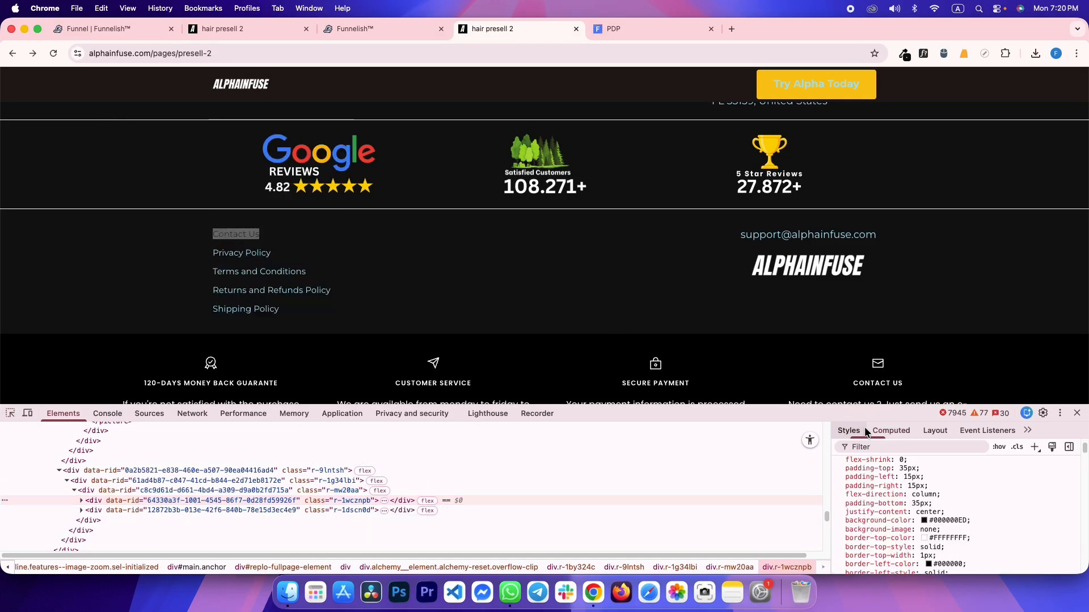
{"action": "scroll", "coordinate": [891, 493], "scroll_direction": "up", "scroll_amount": 3}
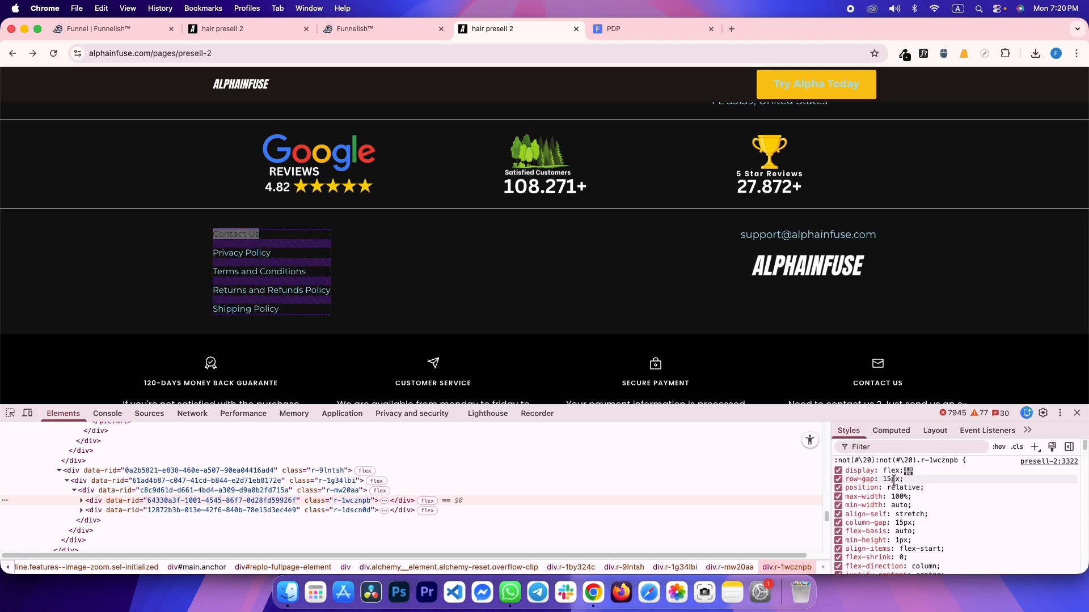
{"action": "key", "text": "ctrl+shift+Tab"}
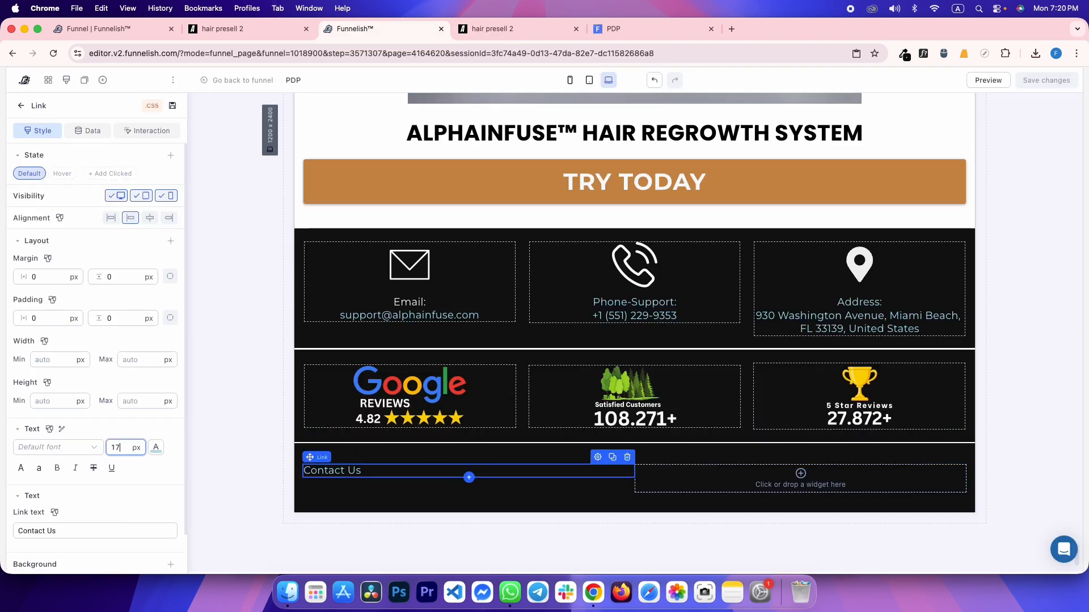
Correct the link's font size digit to 5 and give it a 15 px top margin
{"action": "key", "text": "BackSpace"}
{"action": "type", "text": "5"}
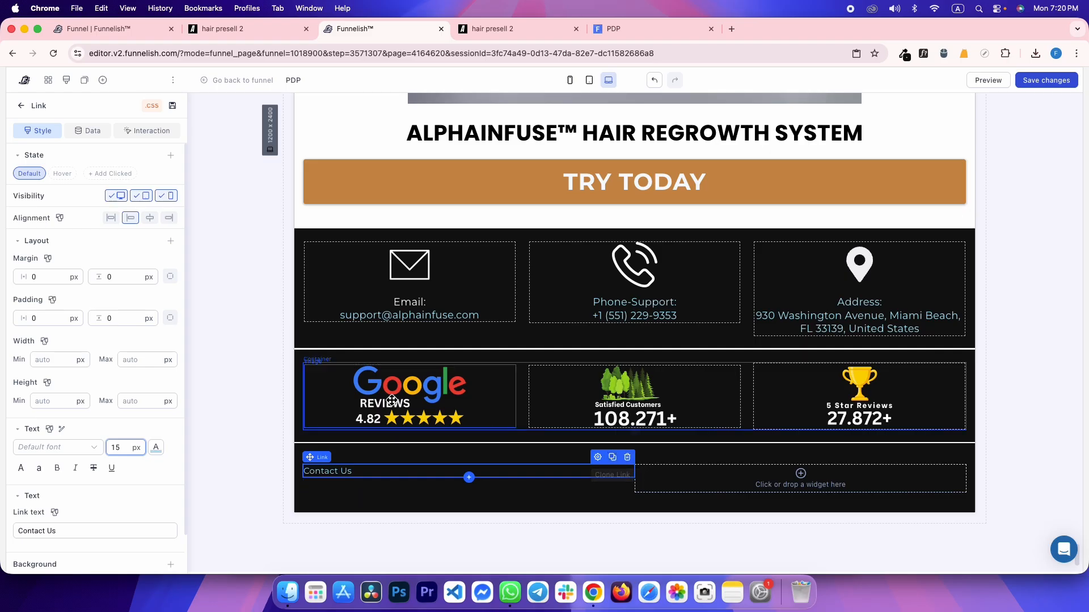
{"action": "key", "text": "ctrl+Tab"}
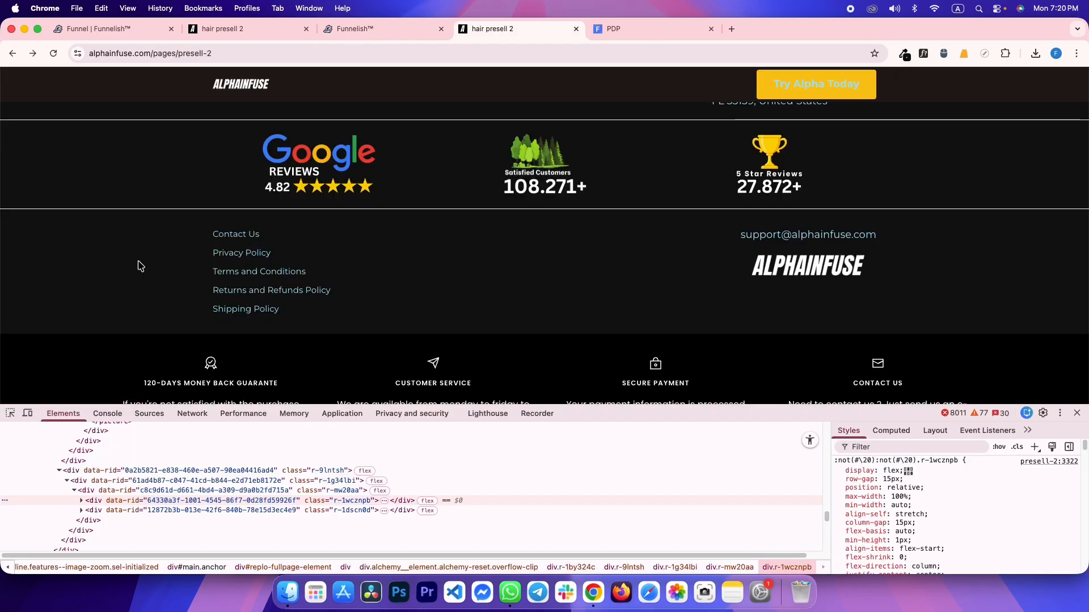
{"action": "key", "text": "ctrl+shift+Tab"}
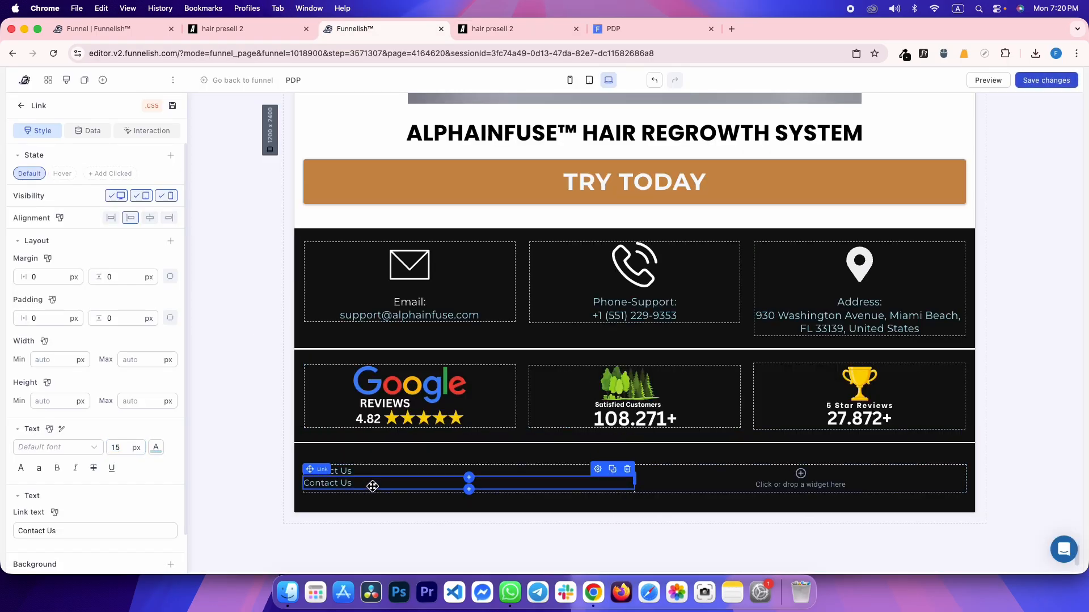
{"action": "left_click", "coordinate": [170, 276]}
{"action": "type", "text": "15"}
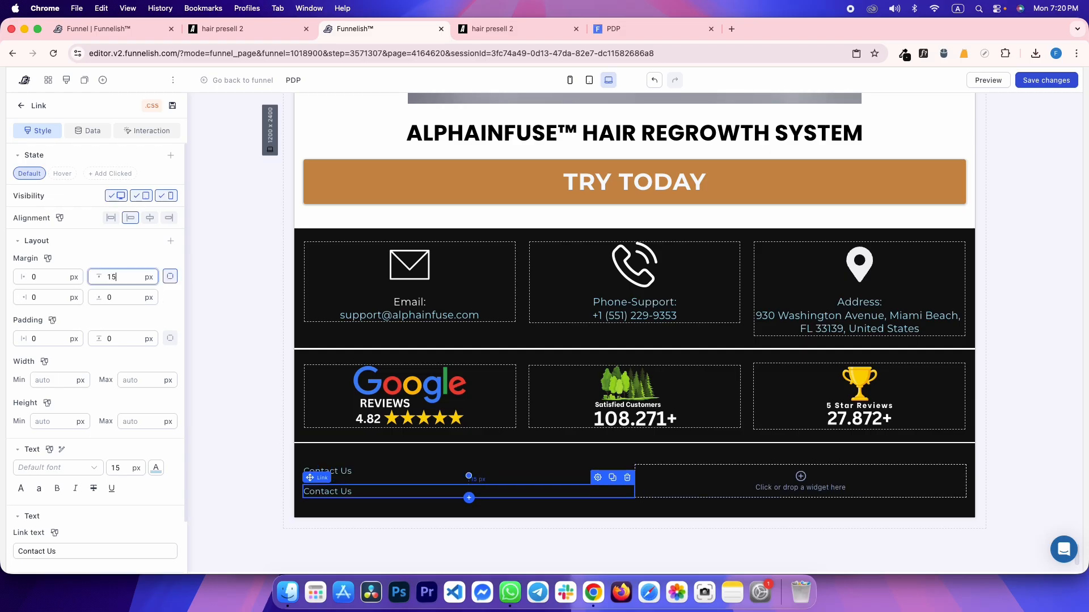
{"action": "key", "text": "super+s"}
{"action": "left_click", "coordinate": [248, 234]}
Compare against the reloaded reference footer and check both Contact Us links' text colours
{"action": "key", "text": "ctrl+shift+Tab"}
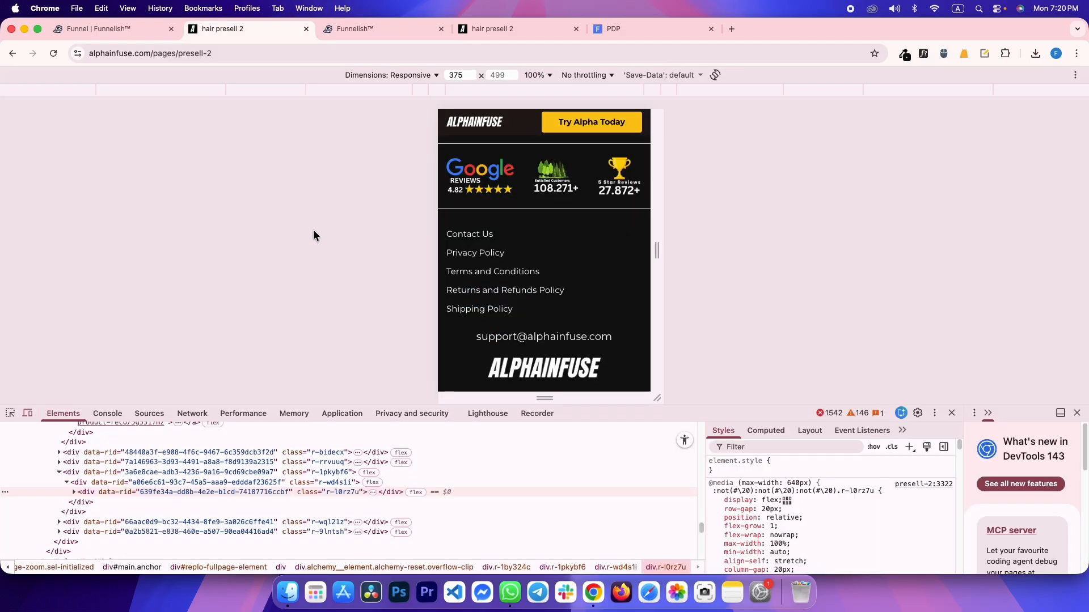
{"action": "left_click", "coordinate": [10, 413]}
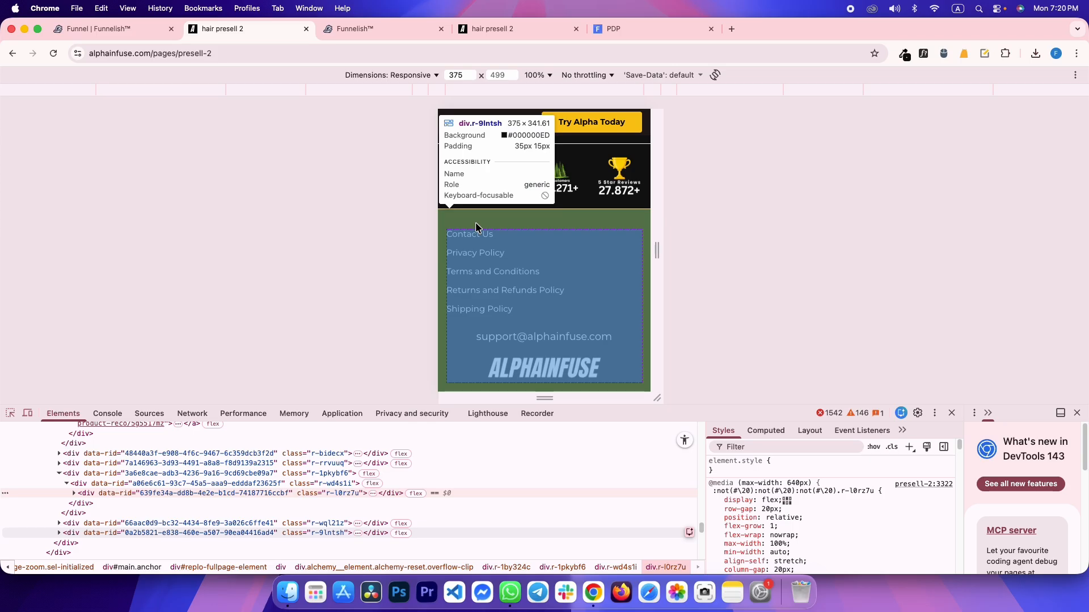
{"action": "key", "text": "ctrl+Tab"}
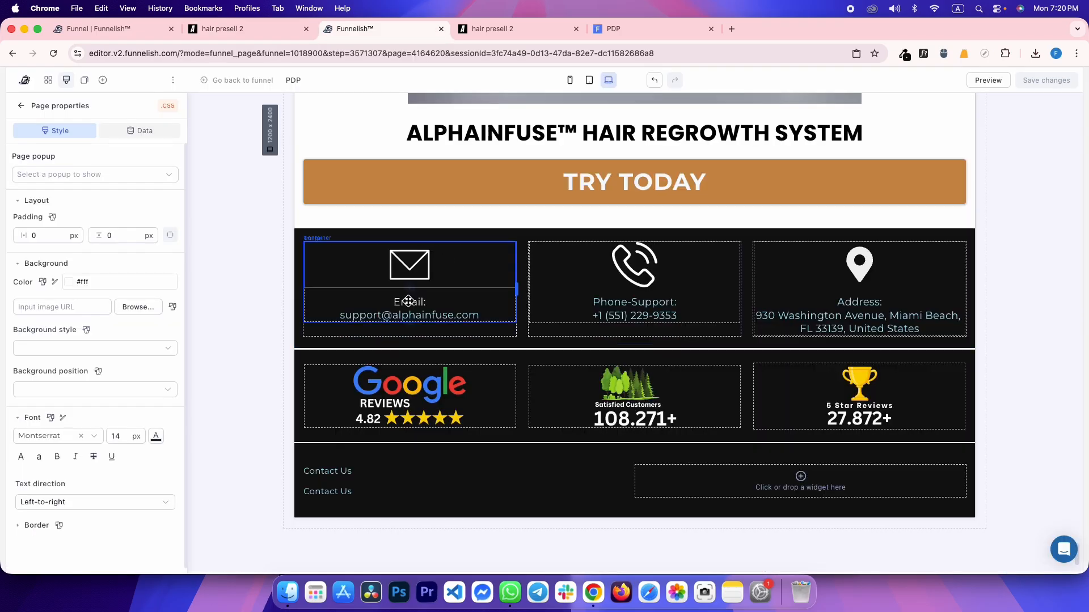
{"action": "key", "text": "ctrl+Tab"}
{"action": "key", "text": "super+r"}
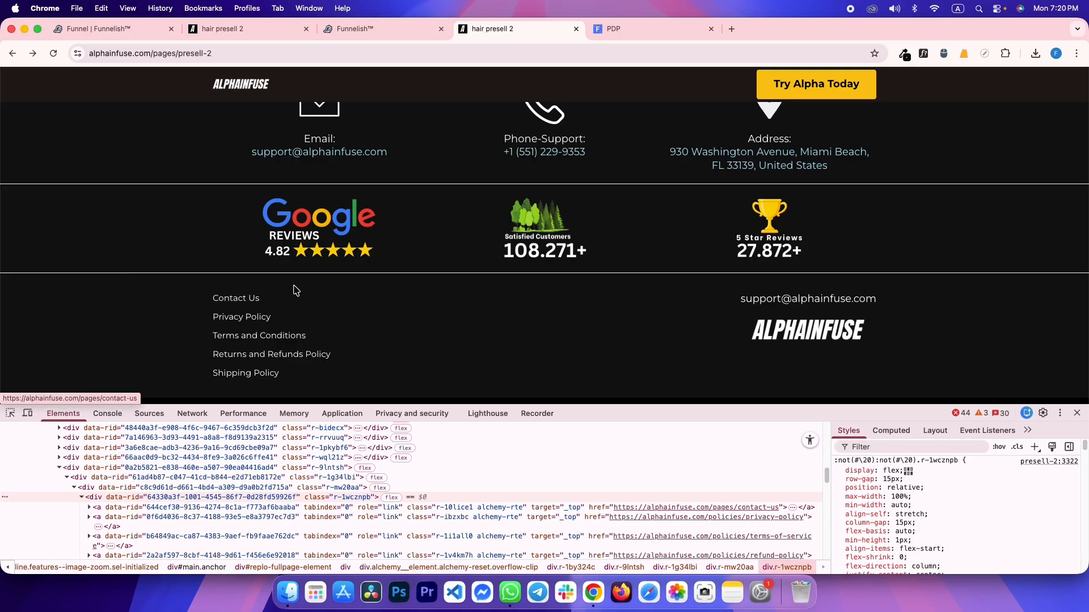
{"action": "key", "text": "ctrl+shift+Tab"}
{"action": "left_click", "coordinate": [354, 474]}
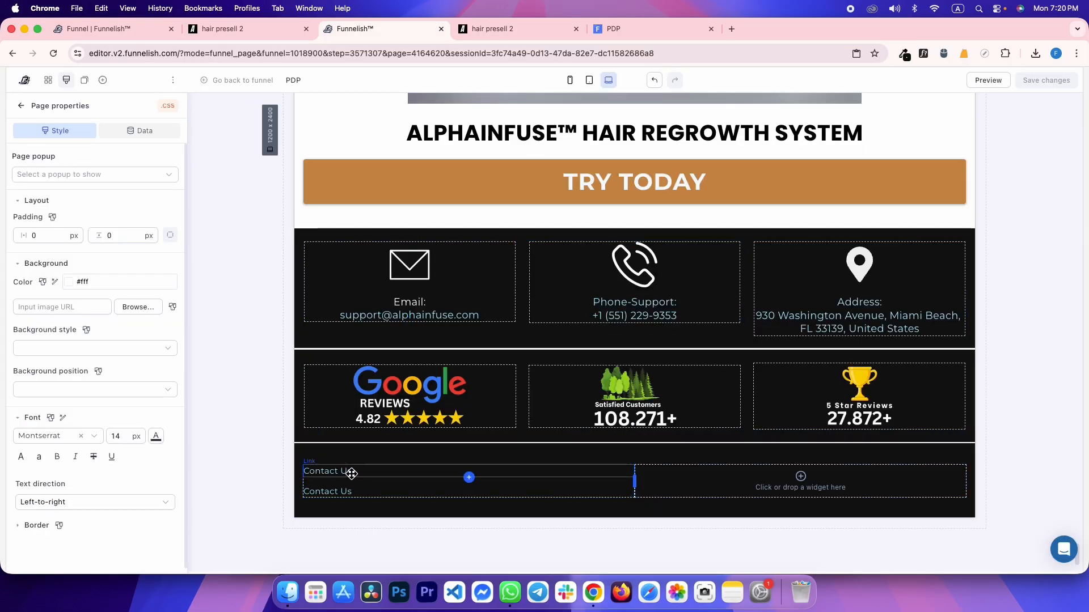
{"action": "left_click", "coordinate": [155, 448]}
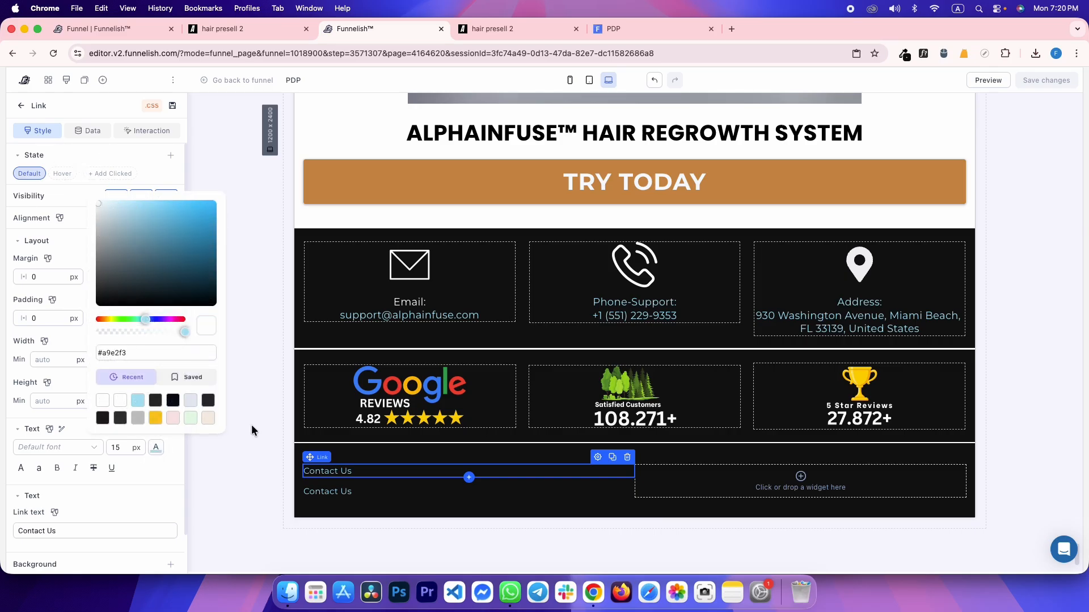
{"action": "left_click", "coordinate": [332, 491]}
{"action": "left_click", "coordinate": [154, 468]}
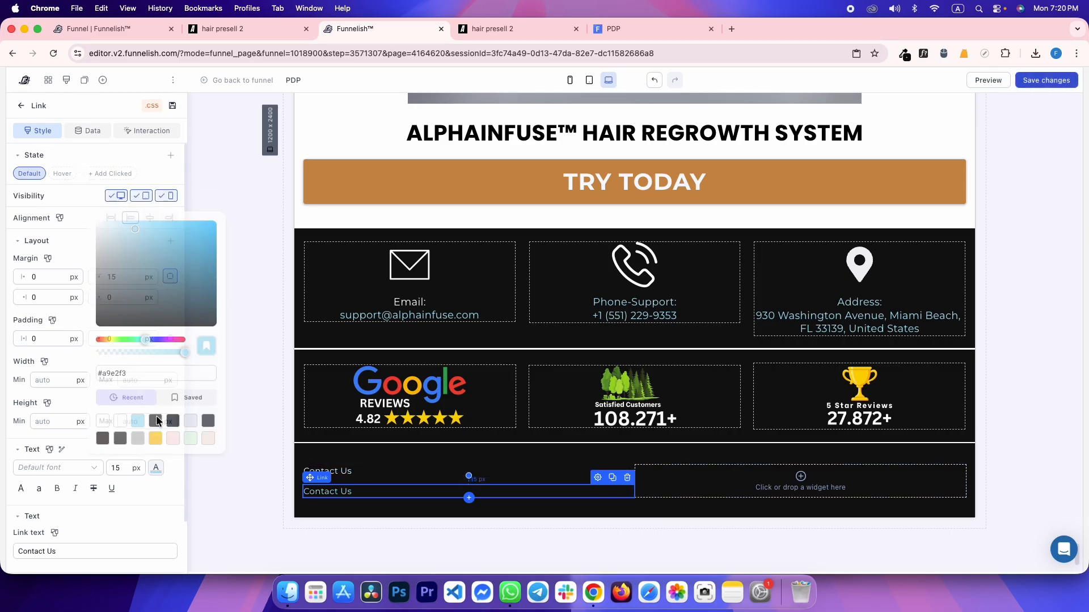
Replace the second Contact Us link's email destination with the URL '#'
{"action": "left_click", "coordinate": [136, 138]}
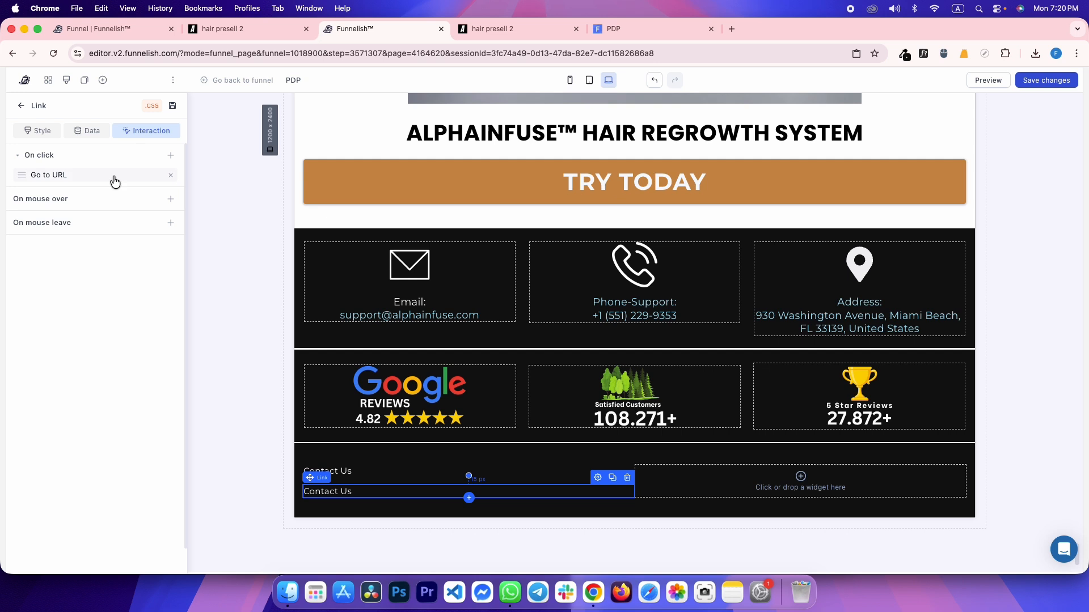
{"action": "left_click", "coordinate": [105, 178]}
{"action": "left_click_drag", "start_coordinate": [238, 220], "coordinate": [308, 221]}
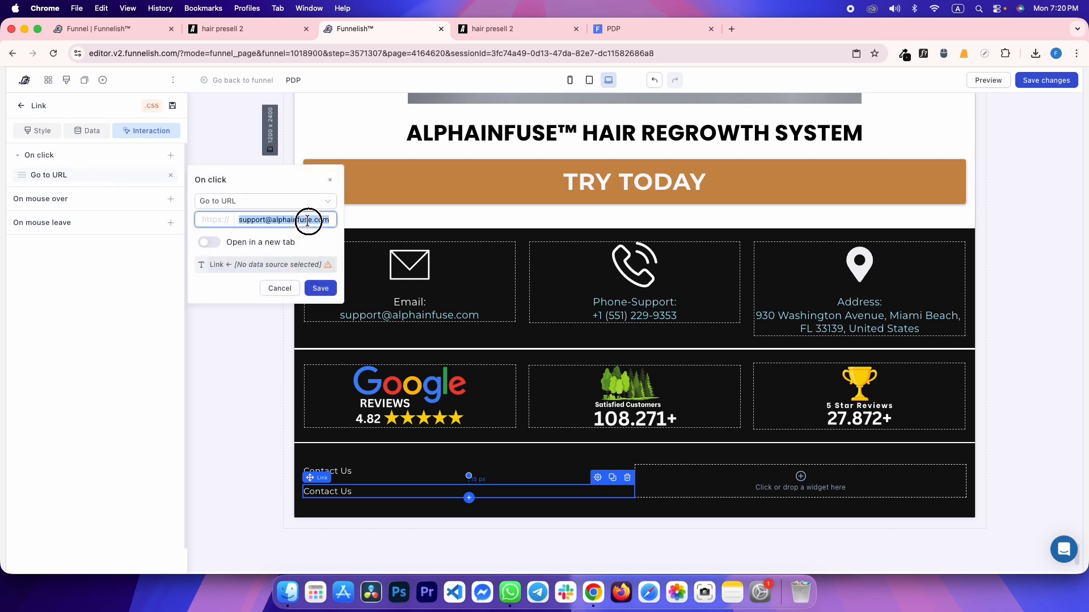
{"action": "type", "text": "#"}
{"action": "left_click", "coordinate": [323, 288]}
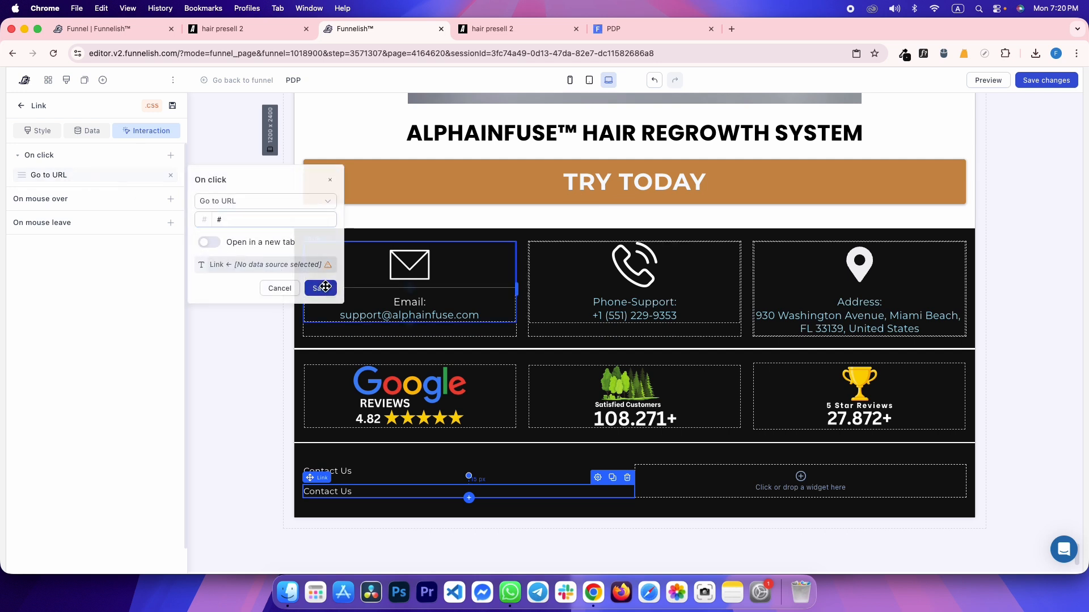
Point the first Contact Us link to '#' as well and save the page
{"action": "left_click", "coordinate": [352, 472]}
{"action": "key", "text": "Escape"}
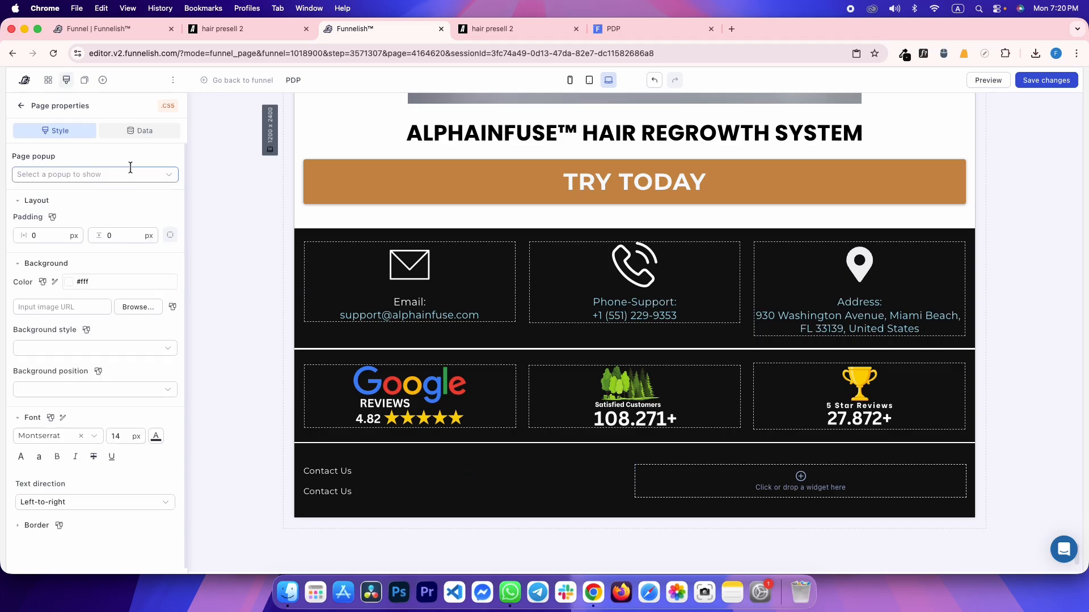
{"action": "left_click", "coordinate": [352, 471]}
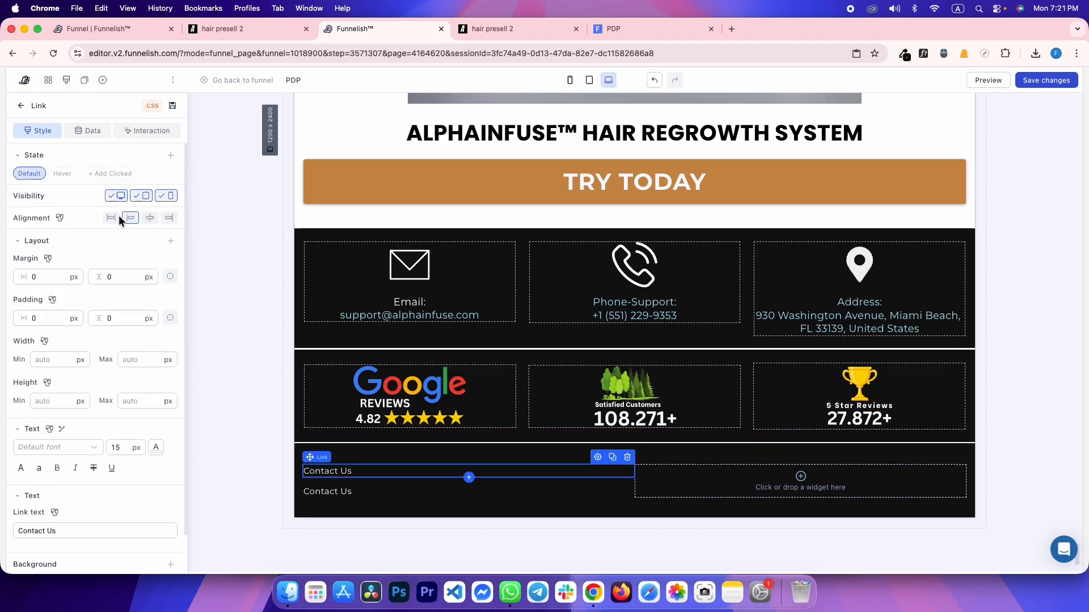
{"action": "left_click", "coordinate": [135, 131]}
{"action": "left_click", "coordinate": [60, 177]}
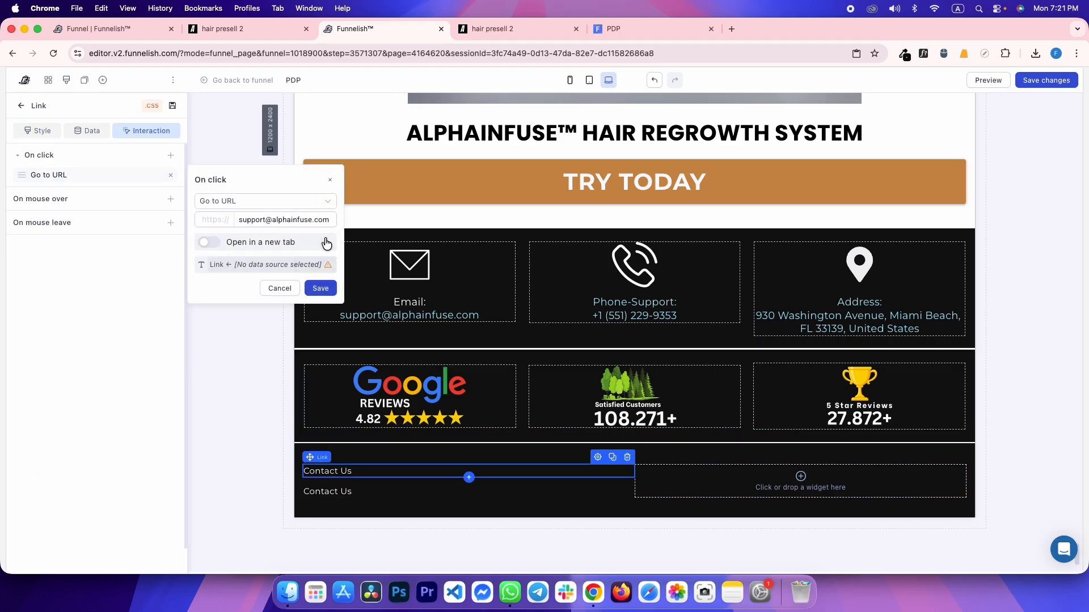
{"action": "triple_click", "coordinate": [308, 219]}
{"action": "type", "text": "#"}
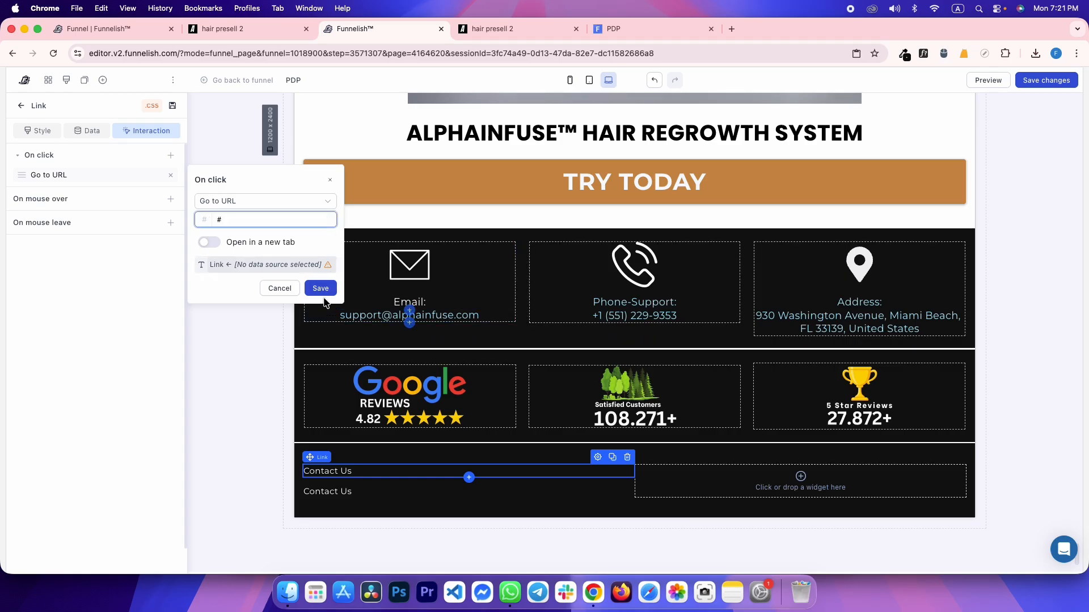
{"action": "left_click", "coordinate": [320, 288]}
{"action": "key", "text": "super+s"}
{"action": "left_click", "coordinate": [232, 219]}
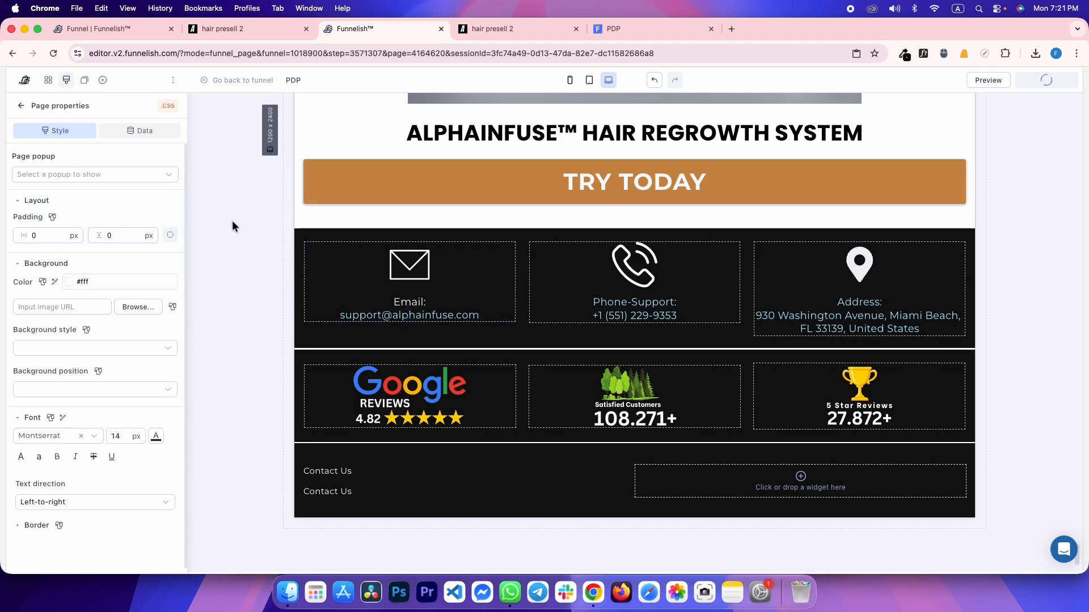
{"action": "left_click", "coordinate": [643, 24]}
{"action": "key", "text": "super+r"}
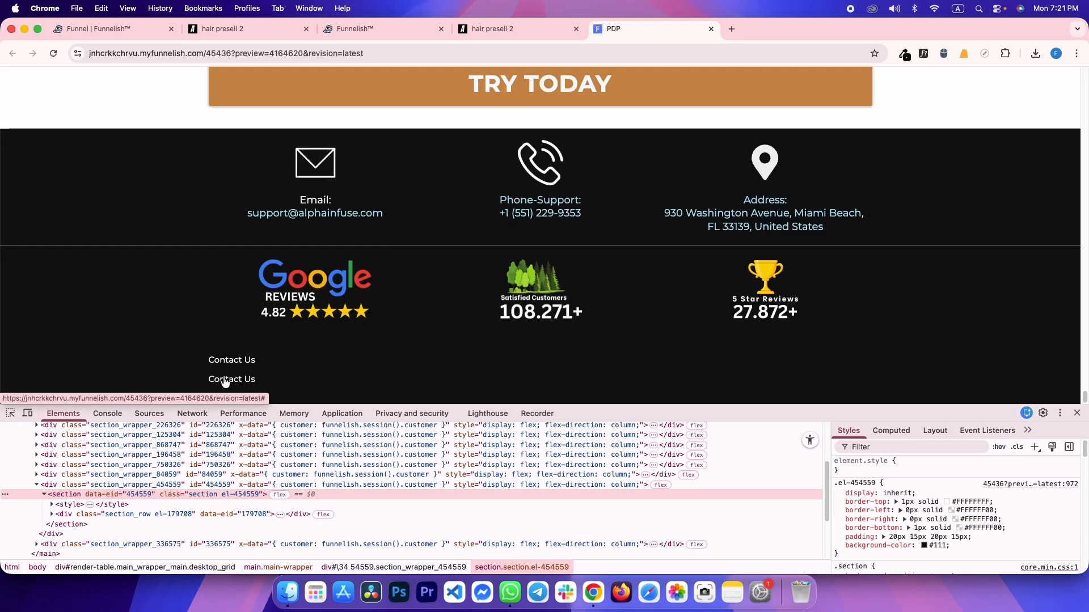
{"action": "key", "text": "ctrl+shift+Tab"}
{"action": "key", "text": "ctrl+Tab"}
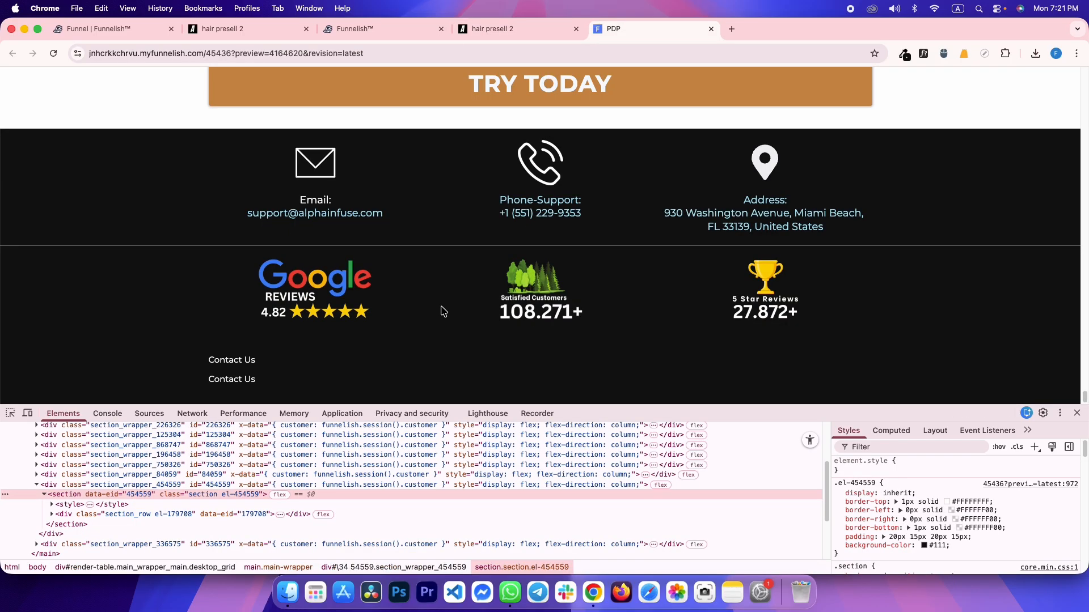
{"action": "key", "text": "ctrl+shift+Tab"}
{"action": "left_click", "coordinate": [10, 414]}
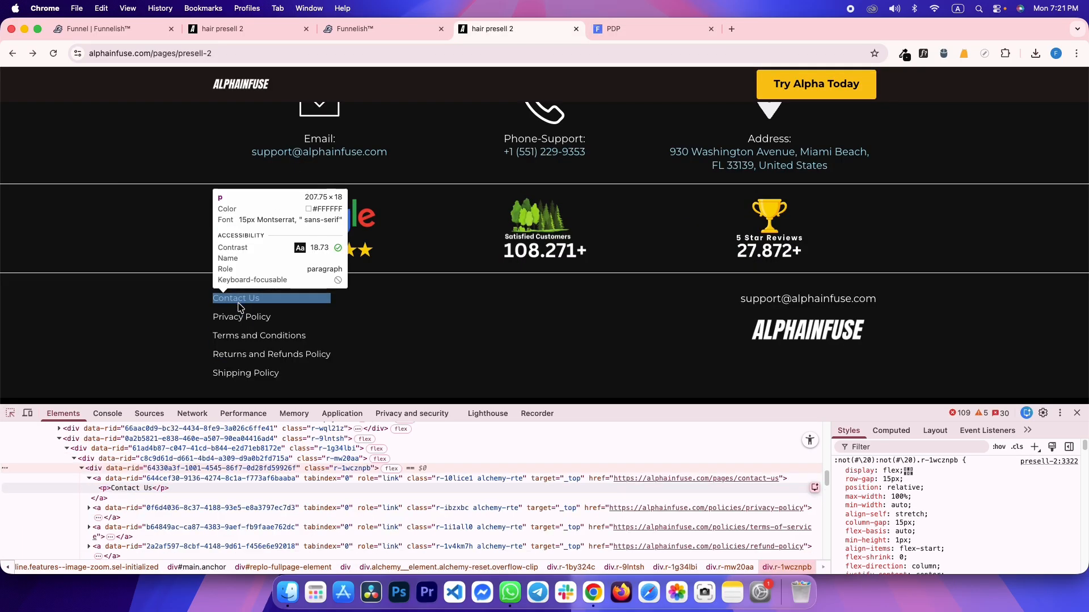
{"action": "left_click", "coordinate": [237, 310]}
{"action": "key", "text": "ctrl+shift+Tab"}
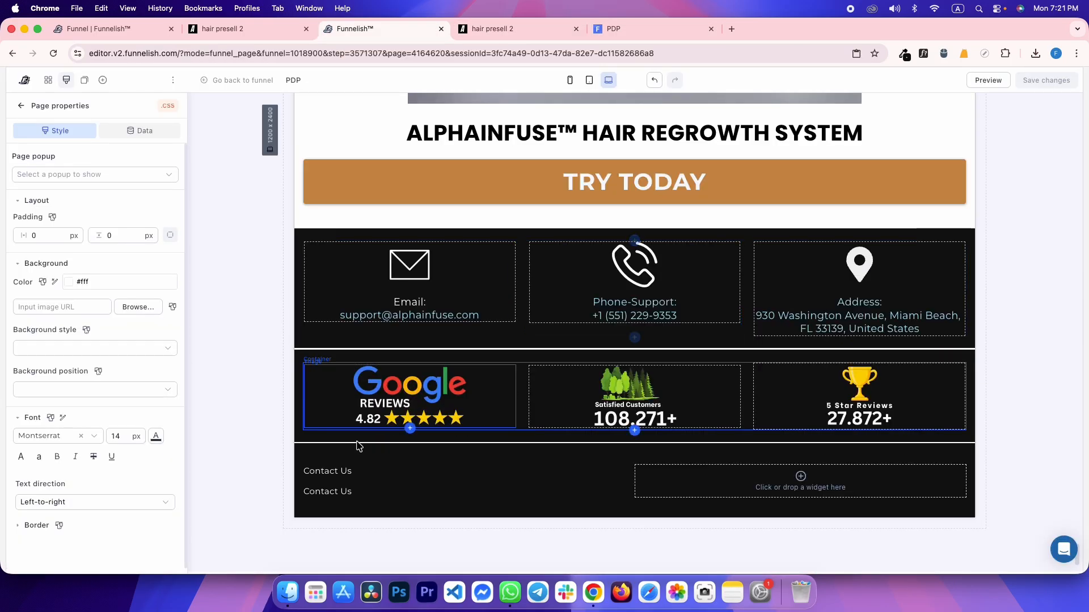
{"action": "left_click", "coordinate": [338, 470]}
{"action": "scroll", "coordinate": [101, 475], "scroll_direction": "down", "scroll_amount": 5}
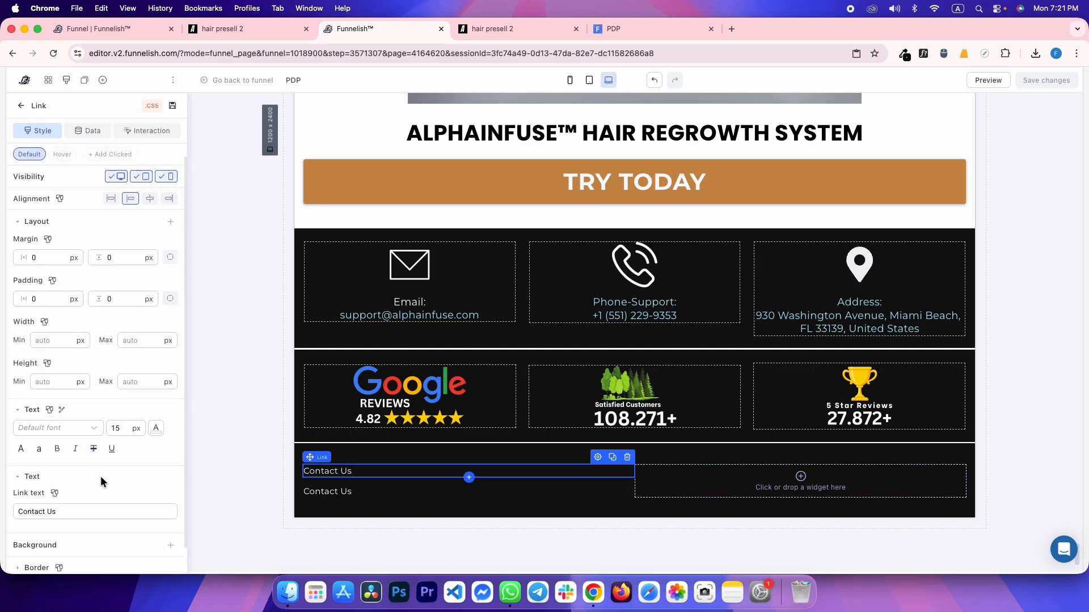
{"action": "key", "text": "ctrl+Tab"}
{"action": "key", "text": "ctrl+Tab"}
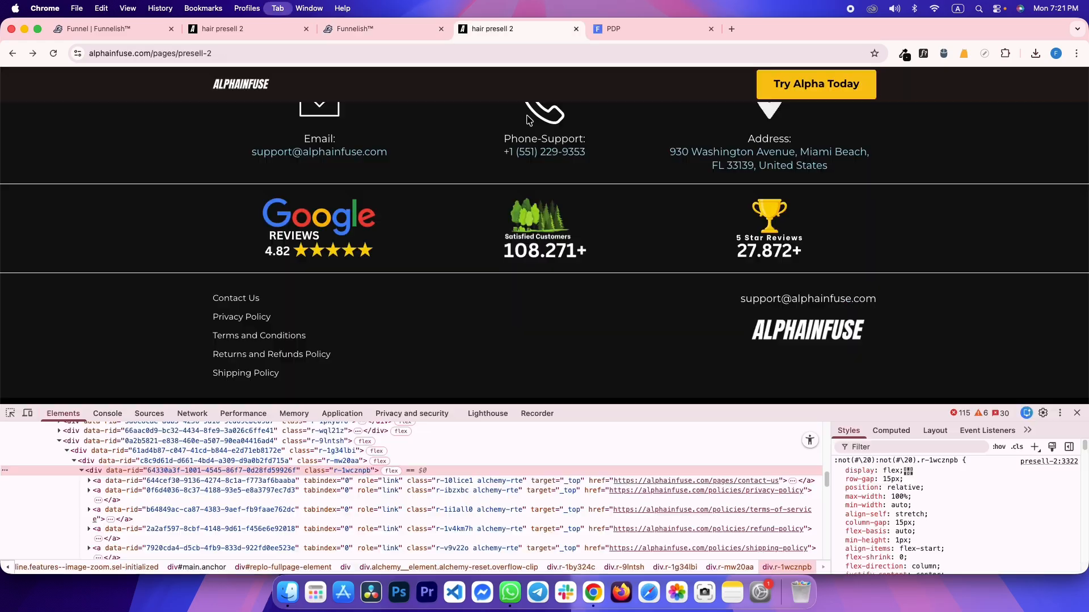
{"action": "key", "text": "ctrl+shift+Tab"}
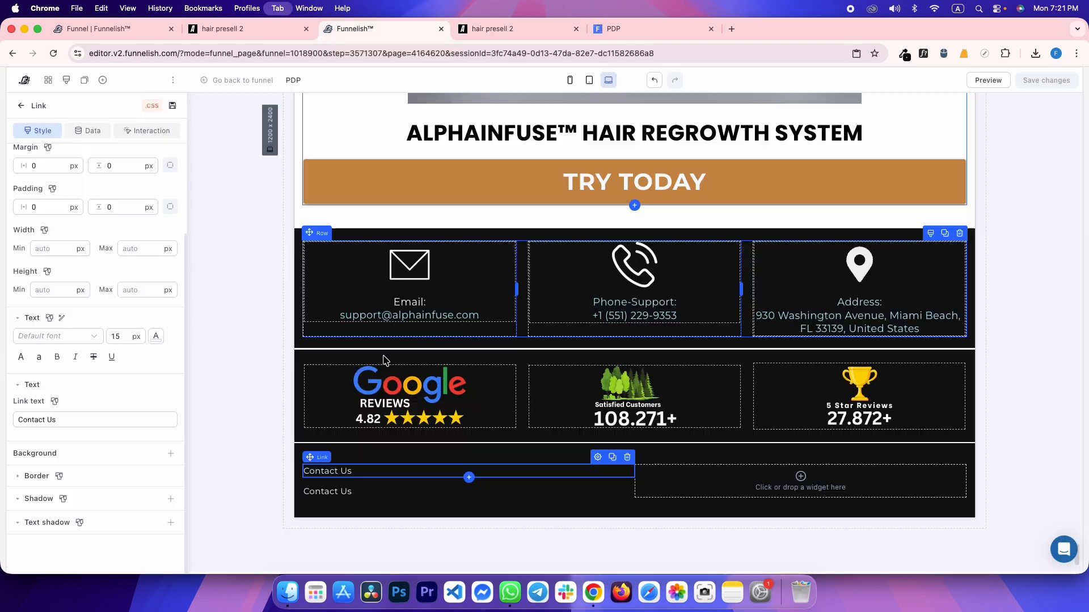
{"action": "key", "text": "ctrl+shift+Tab"}
Rename the second footer link to Privacy Policy and duplicate it twice
{"action": "left_click", "coordinate": [339, 487]}
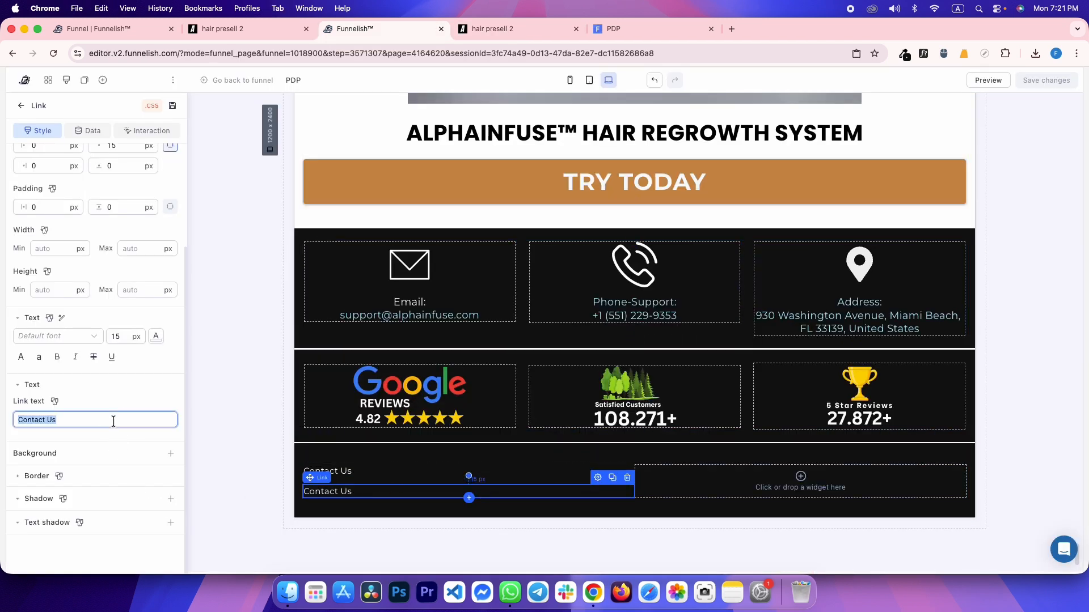
{"action": "type", "text": "Privacy Policy"}
{"action": "left_click", "coordinate": [613, 478]}
{"action": "left_click", "coordinate": [612, 478]}
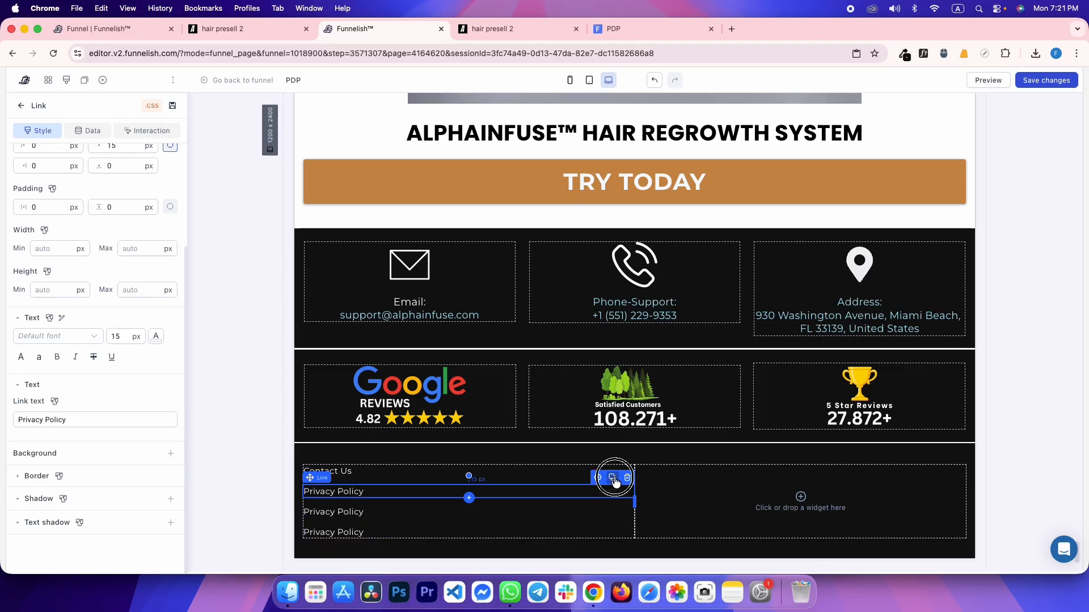
Set the third and fourth links to Terms and Conditions and Returns and Refunds Policy
{"action": "key", "text": "ctrl+Tab"}
{"action": "left_click_drag", "start_coordinate": [212, 335], "coordinate": [339, 339]}
{"action": "key", "text": "super+c"}
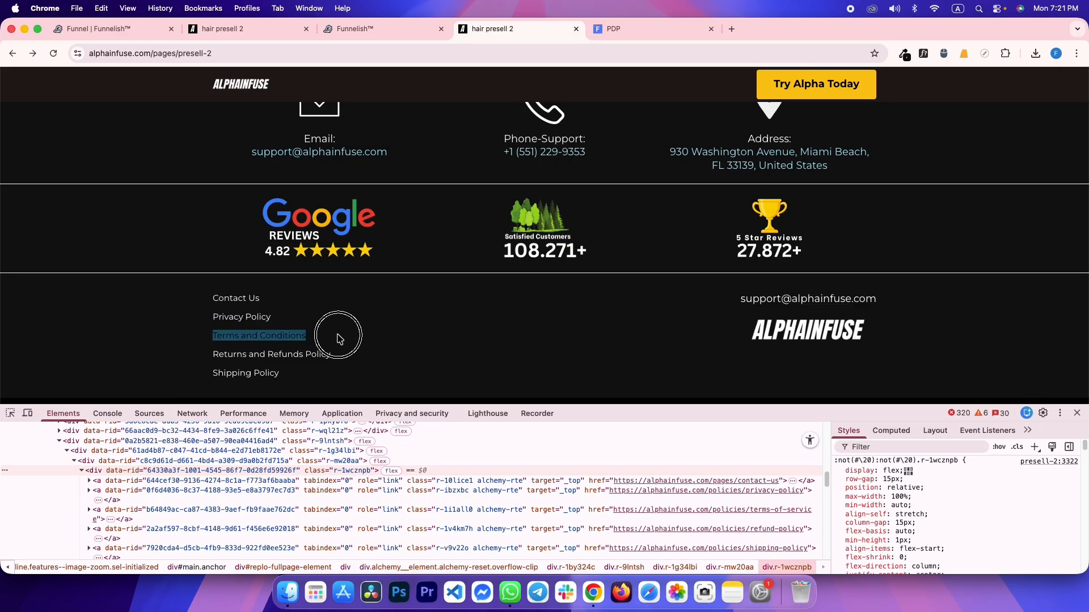
{"action": "key", "text": "ctrl+shift+Tab"}
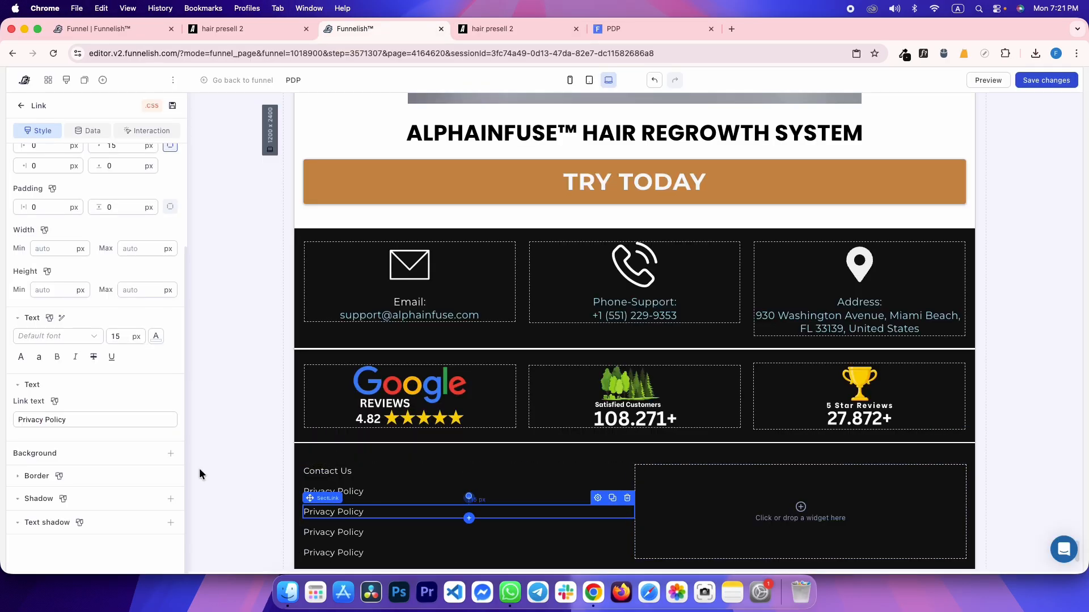
{"action": "key", "text": "super+v"}
{"action": "key", "text": "ctrl+Tab"}
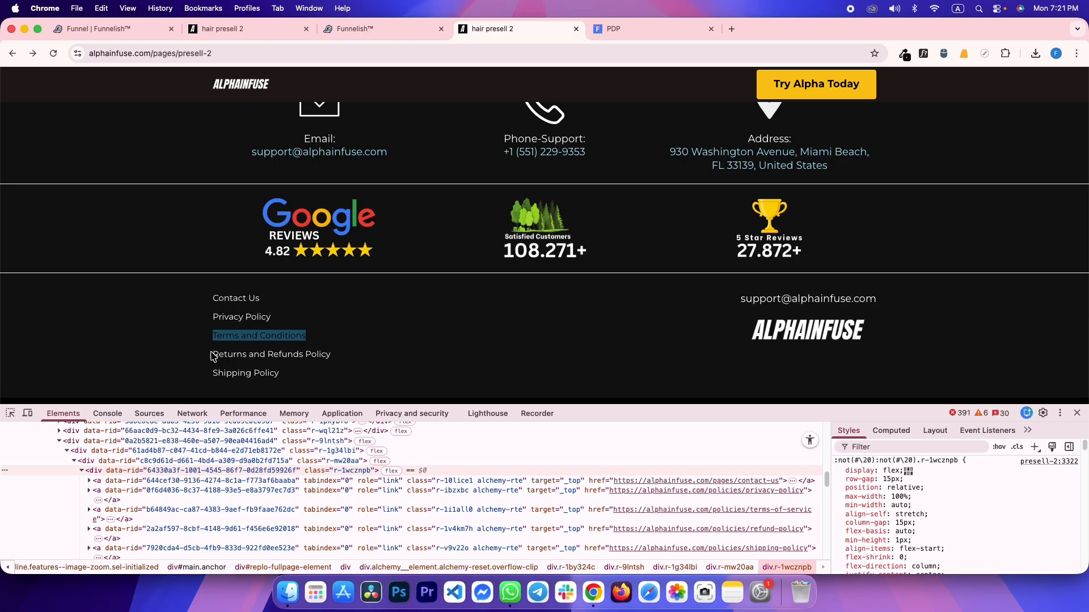
{"action": "left_click_drag", "start_coordinate": [213, 356], "coordinate": [342, 355]}
{"action": "key", "text": "super+c"}
{"action": "key", "text": "ctrl+shift+Tab"}
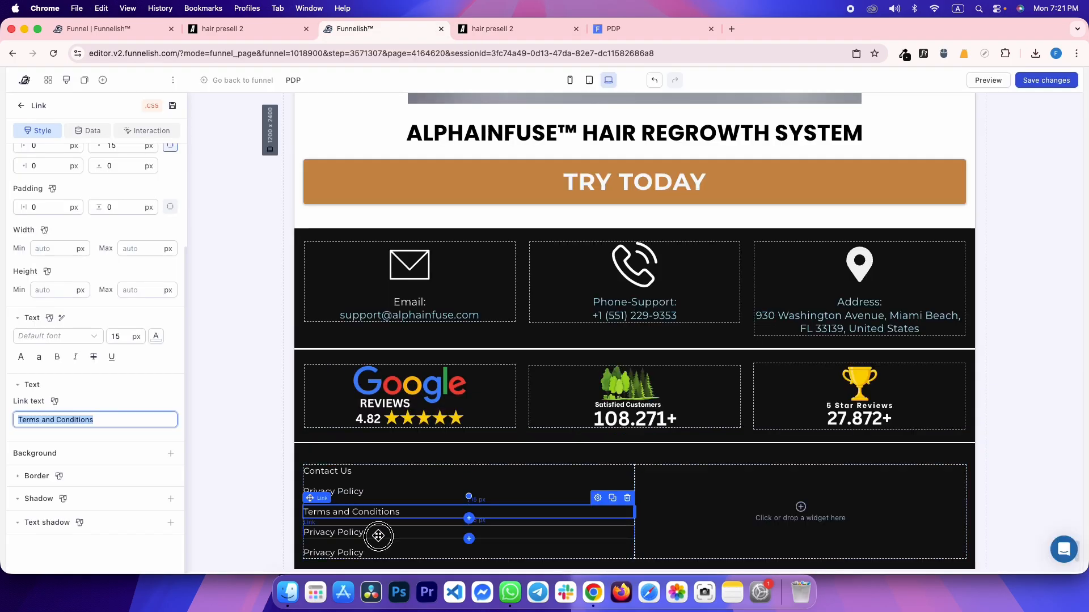
{"action": "left_click", "coordinate": [378, 536]}
{"action": "triple_click", "coordinate": [110, 420]}
{"action": "key", "text": "super+v"}
Set the fifth footer link's text to Shipping Policy, copied from the reference
{"action": "key", "text": "ctrl+Tab"}
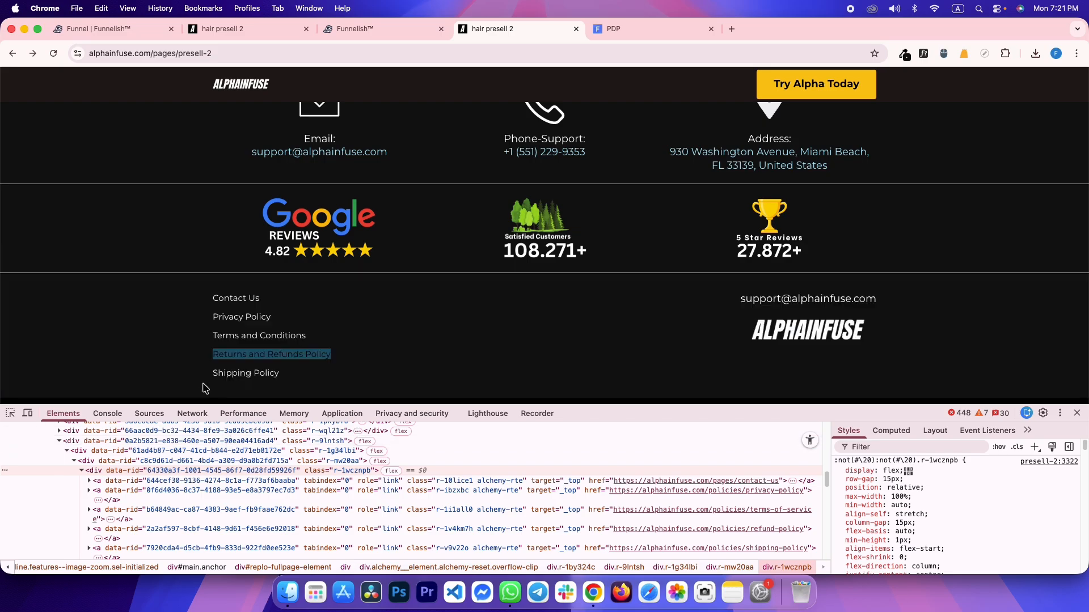
{"action": "left_click_drag", "start_coordinate": [210, 375], "coordinate": [284, 373]}
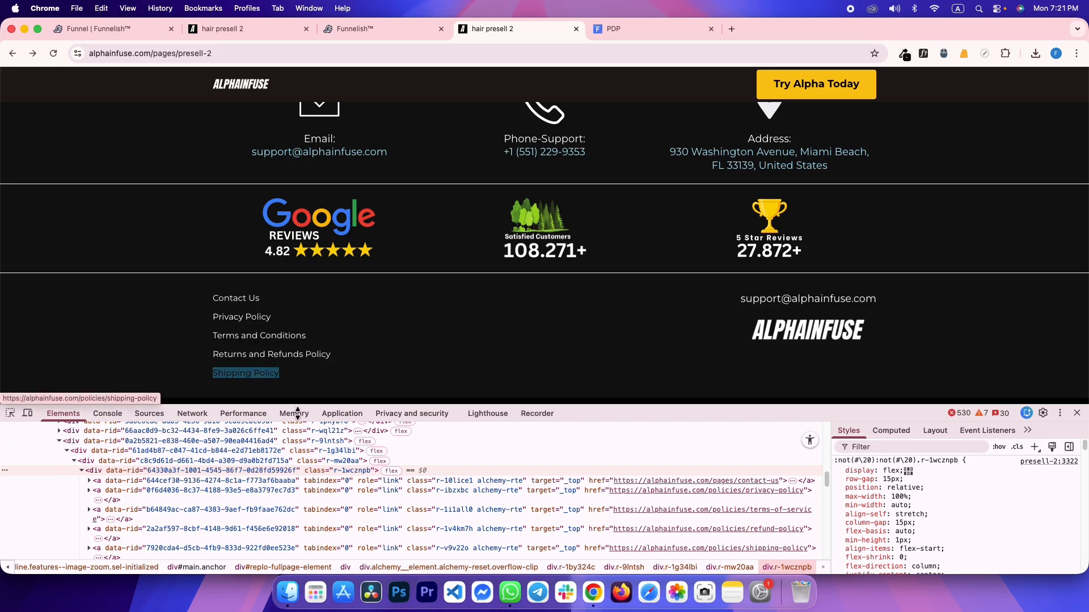
{"action": "key", "text": "ctrl+shift+Tab"}
{"action": "left_click", "coordinate": [329, 553]}
{"action": "triple_click", "coordinate": [108, 421]}
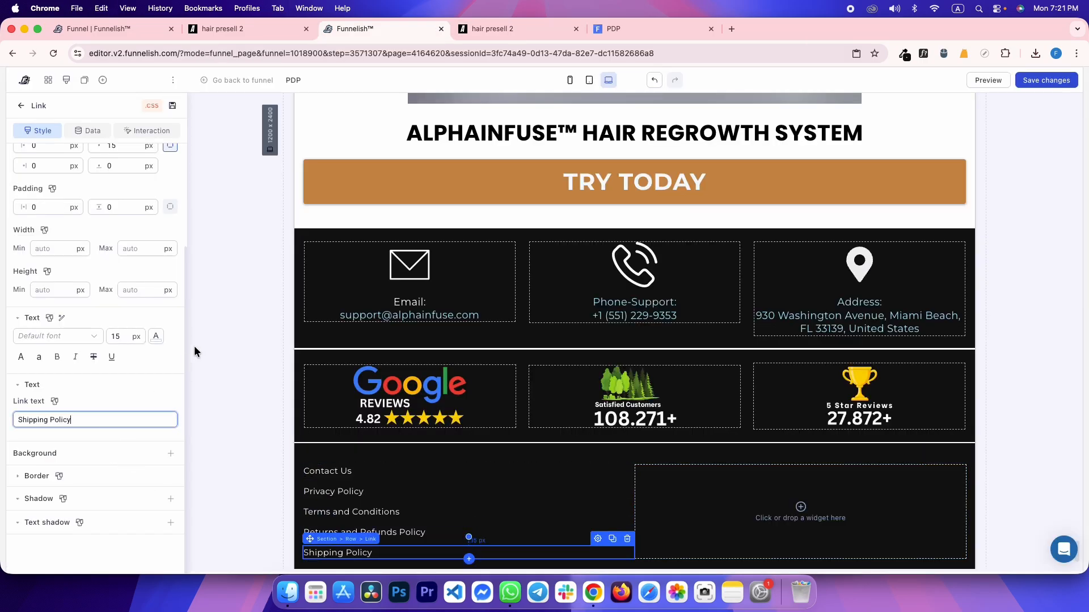
{"action": "left_click", "coordinate": [275, 398]}
{"action": "scroll", "coordinate": [309, 317], "scroll_direction": "down", "scroll_amount": 2}
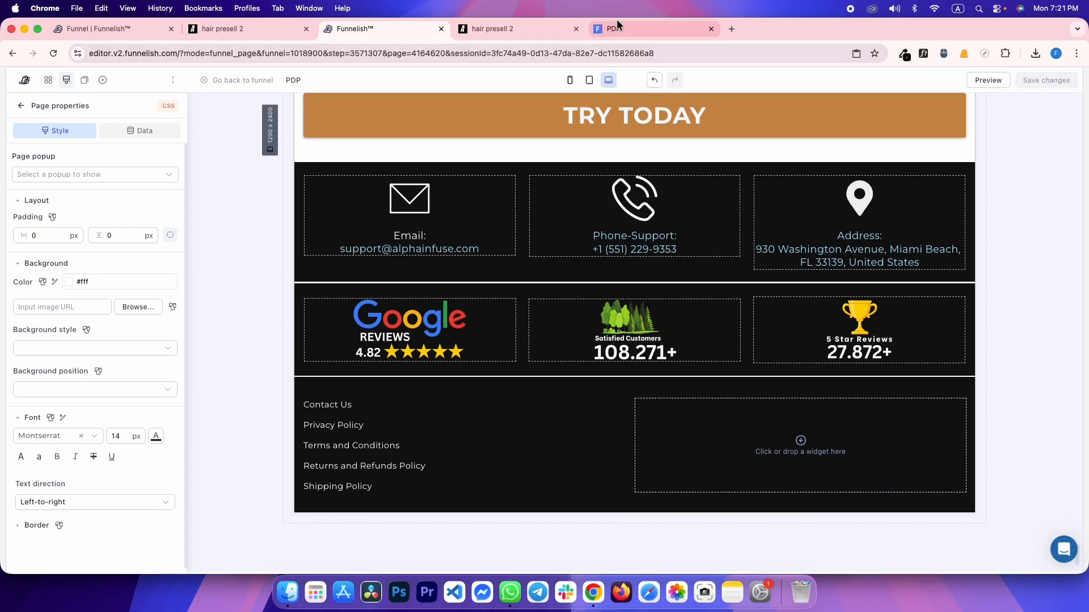
{"action": "left_click", "coordinate": [619, 22]}
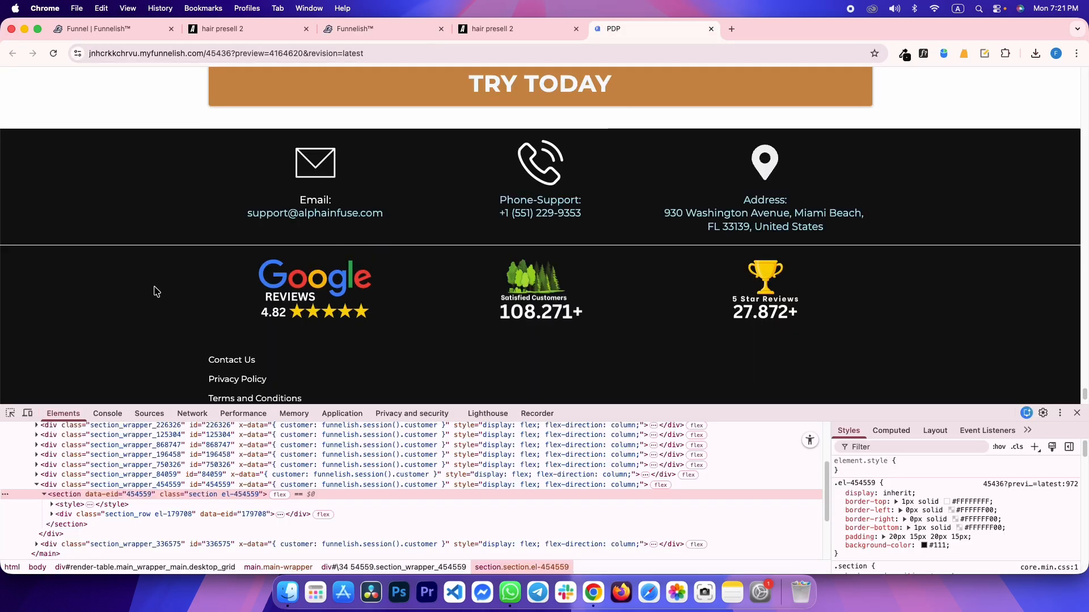
Add a fully opaque white bottom border to the reviews section
{"action": "key", "text": "ctrl+shift+Tab"}
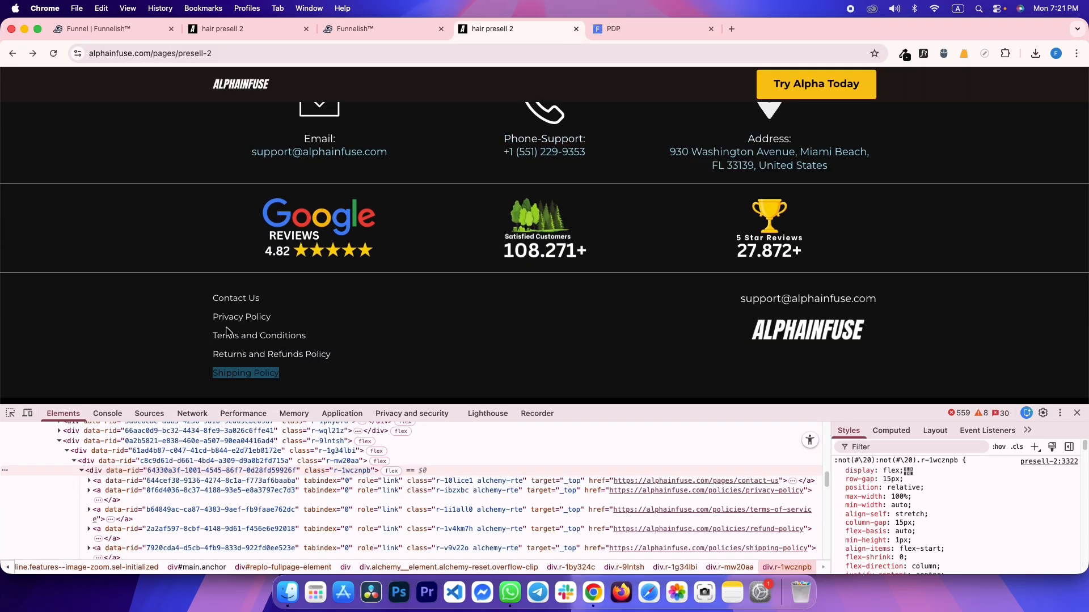
{"action": "key", "text": "ctrl+Tab"}
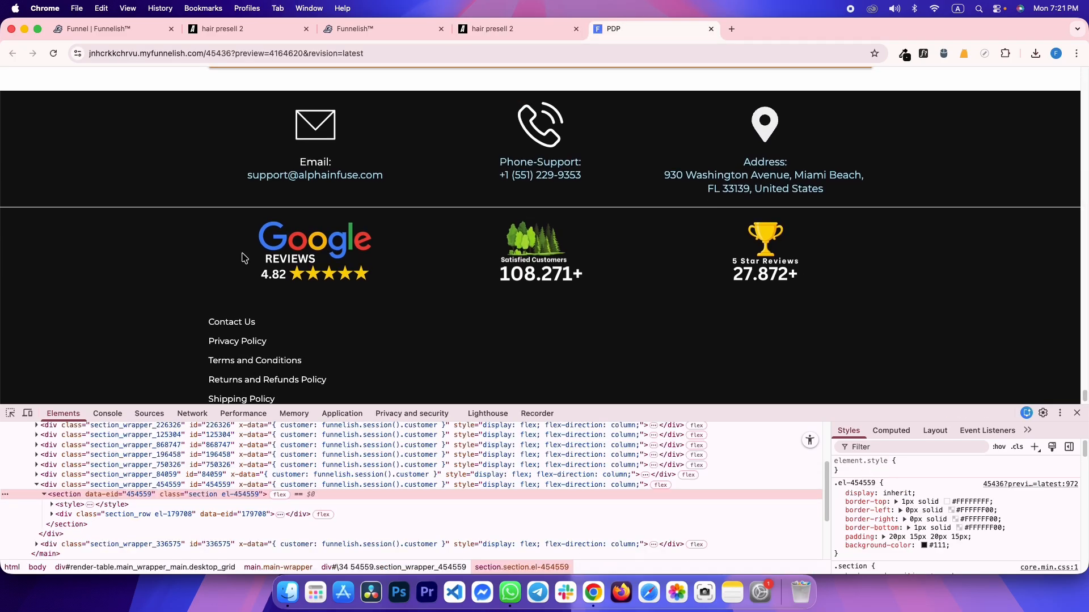
{"action": "key", "text": "ctrl+shift+Tab"}
{"action": "key", "text": "ctrl+shift+Tab"}
{"action": "left_click", "coordinate": [297, 312]}
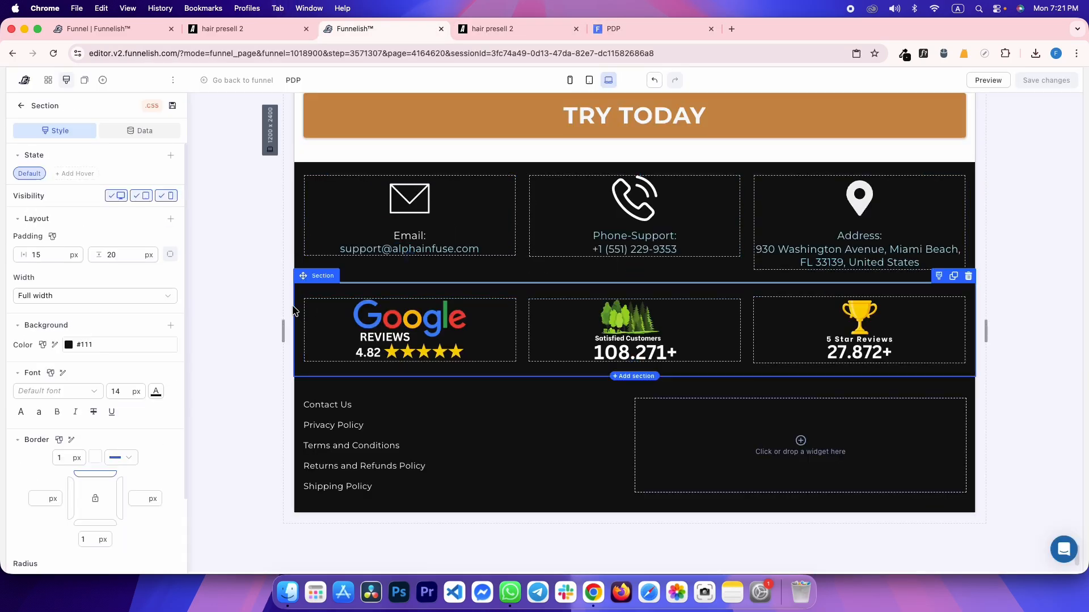
{"action": "scroll", "coordinate": [123, 425], "scroll_direction": "down", "scroll_amount": 5}
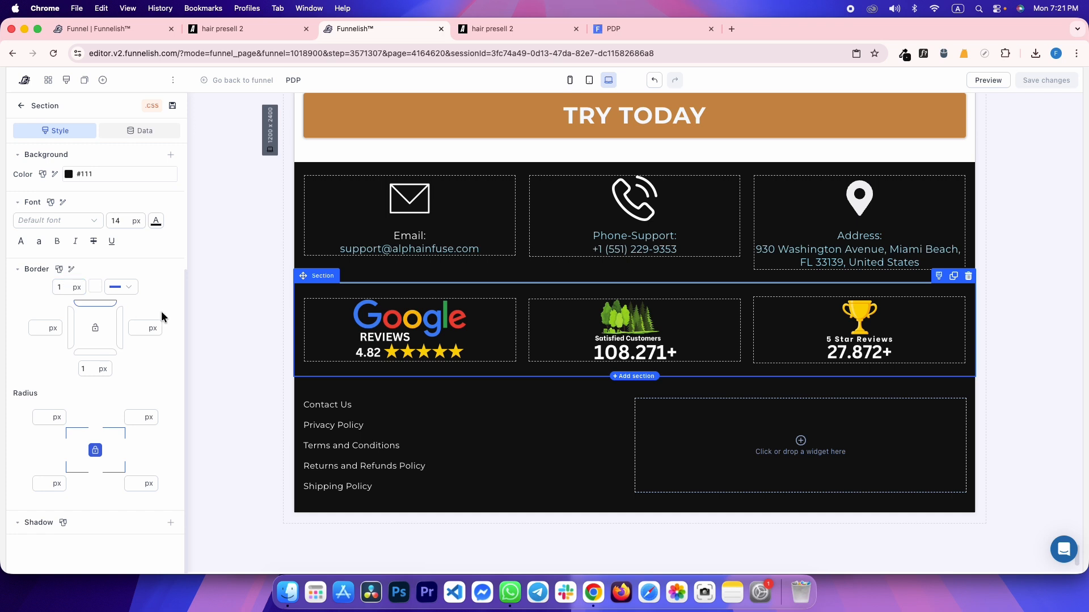
{"action": "left_click", "coordinate": [105, 353]}
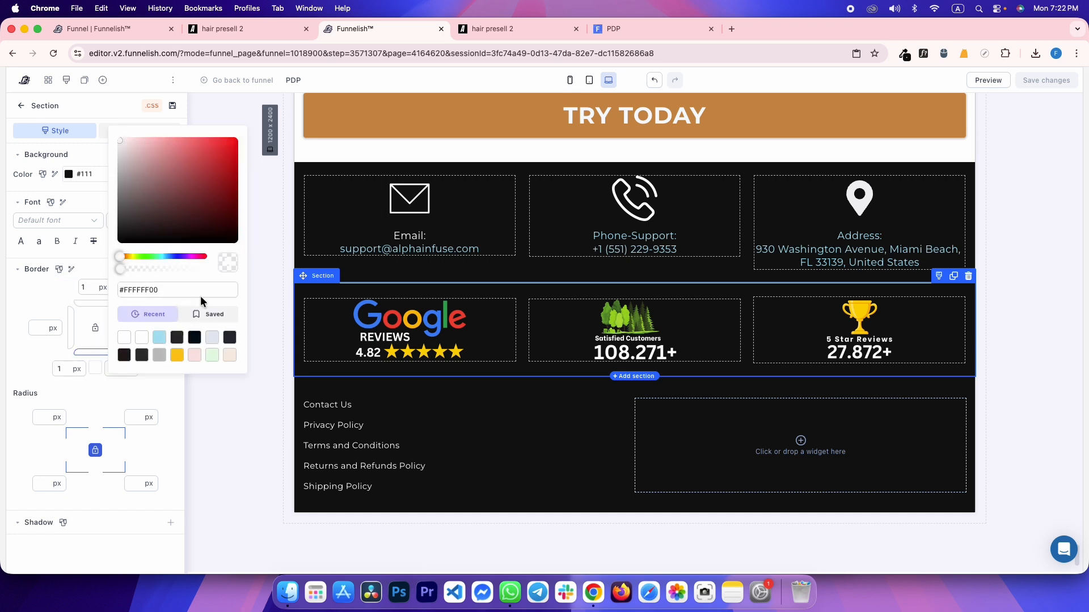
{"action": "left_click_drag", "start_coordinate": [124, 274], "coordinate": [207, 269]}
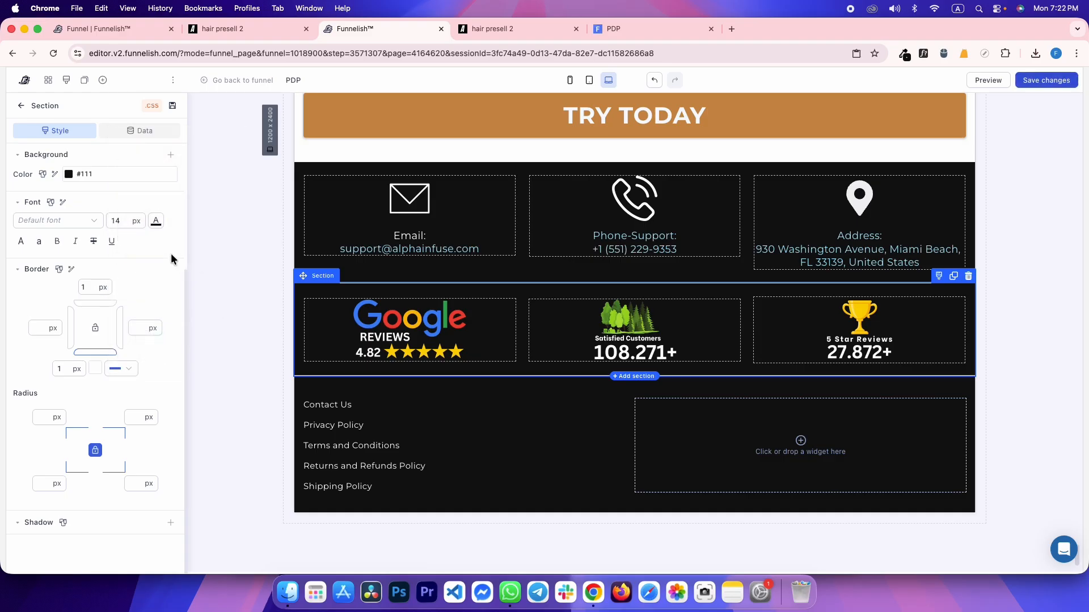
{"action": "left_click", "coordinate": [219, 202]}
{"action": "left_click", "coordinate": [616, 29]}
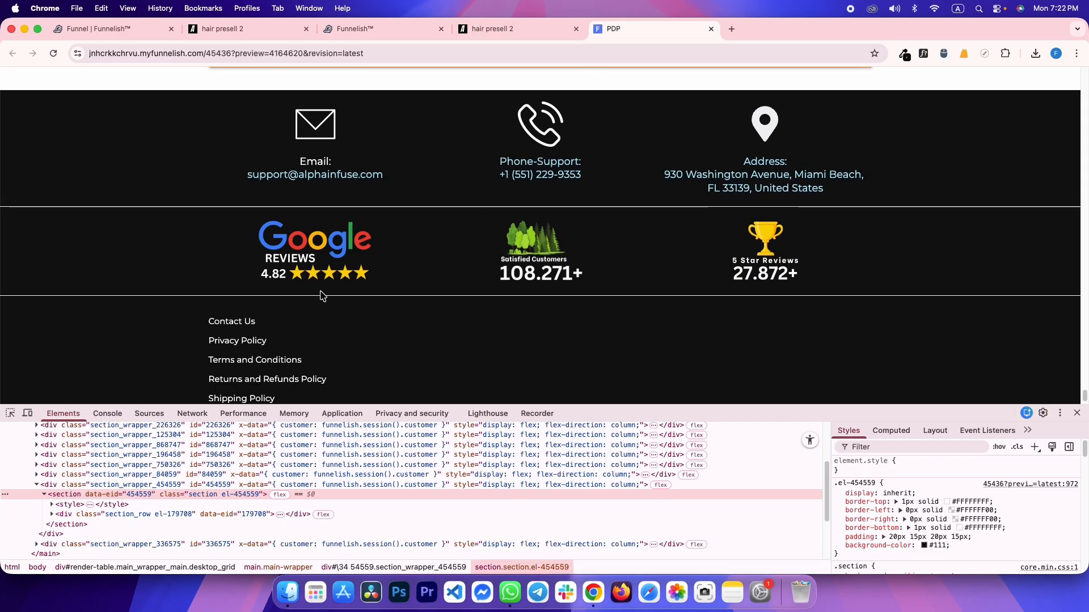
Compare the preview with the reference footer and select its support email text
{"action": "key", "text": "ctrl+shift+Tab"}
{"action": "key", "text": "ctrl+Tab"}
{"action": "key", "text": "ctrl+shift+Tab"}
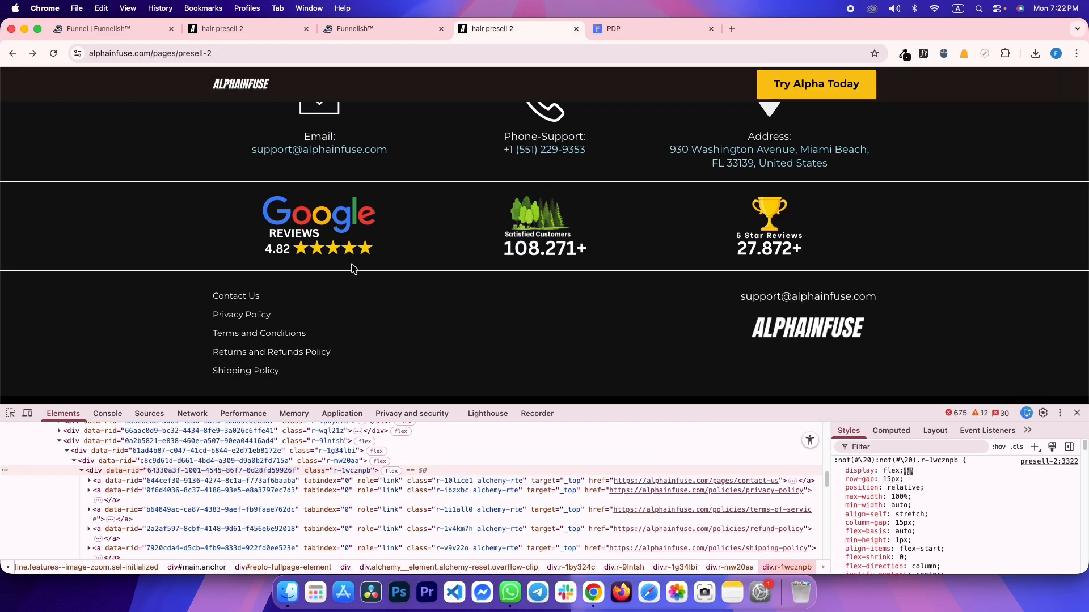
{"action": "key", "text": "ctrl+Tab"}
{"action": "key", "text": "ctrl+shift+Tab"}
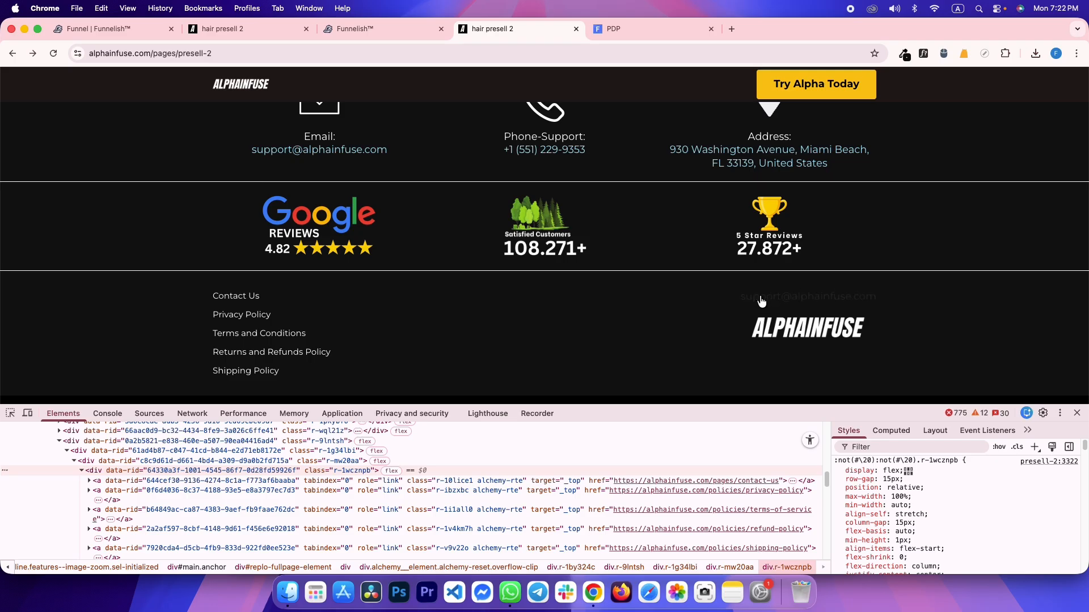
{"action": "left_click_drag", "start_coordinate": [738, 298], "coordinate": [889, 304]}
{"action": "left_click", "coordinate": [908, 303]}
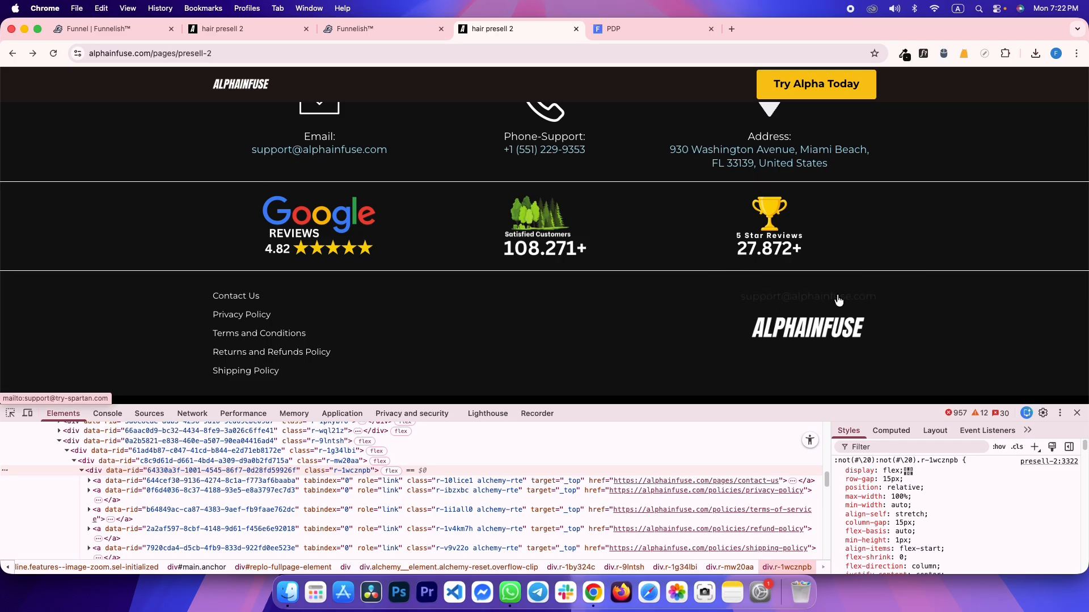
{"action": "key", "text": "ctrl+shift+Tab"}
Clone the support email link and drag the copy into the footer's right column
{"action": "left_click", "coordinate": [446, 249]}
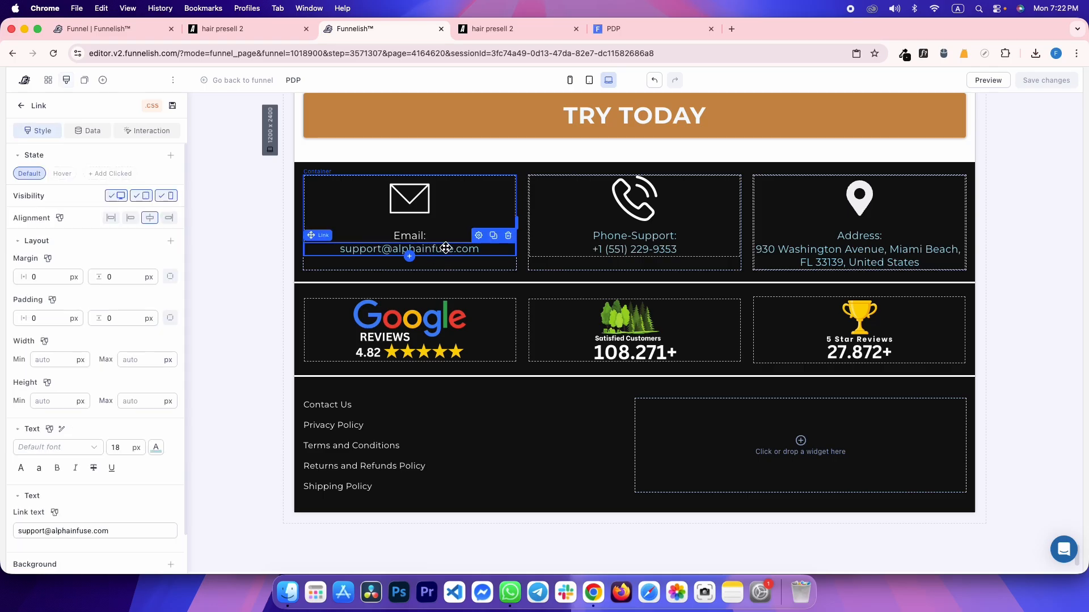
{"action": "left_click", "coordinate": [493, 236]}
{"action": "mouse_move", "coordinate": [409, 262]}
{"action": "left_mouse_down"}
{"action": "mouse_move", "coordinate": [662, 406]}
{"action": "mouse_move", "coordinate": [849, 445]}
{"action": "mouse_move", "coordinate": [850, 434]}
{"action": "left_mouse_up"}
{"action": "key", "text": "ctrl+Tab"}
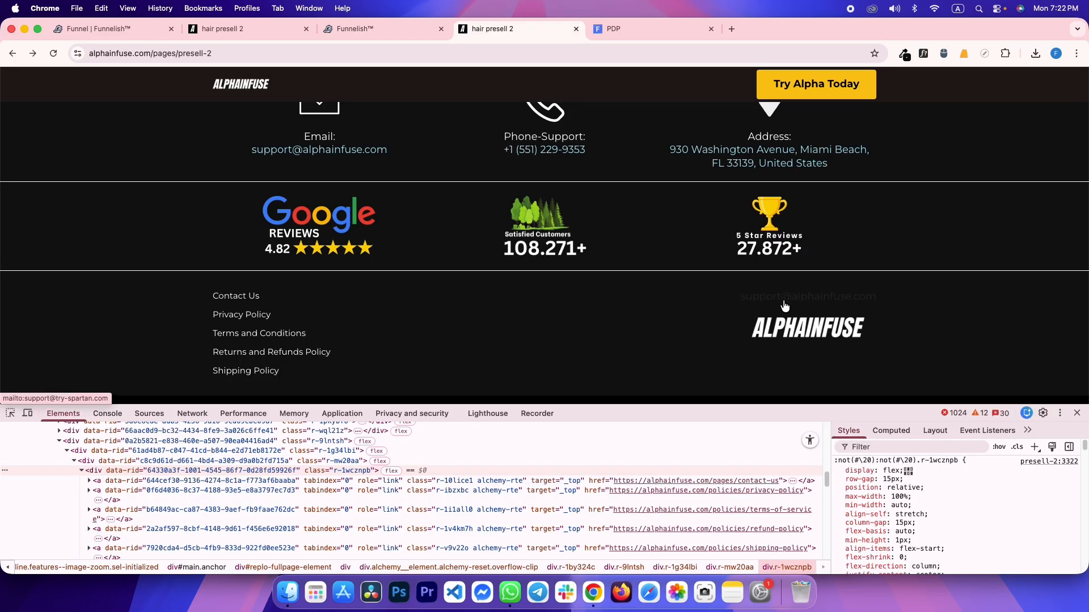
{"action": "left_click", "coordinate": [16, 416]}
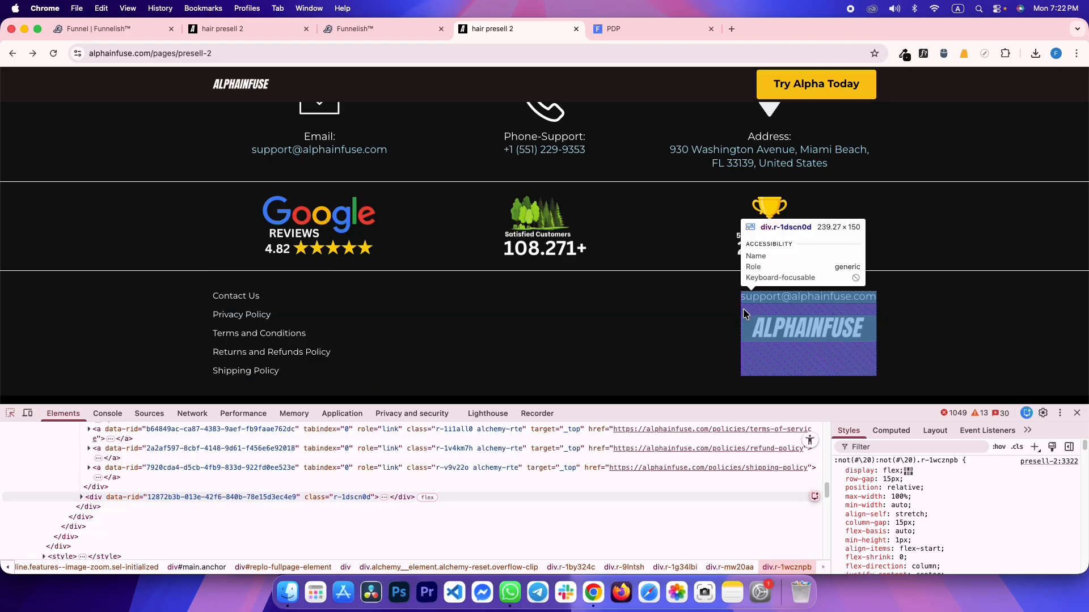
{"action": "key", "text": "ctrl+shift+Tab"}
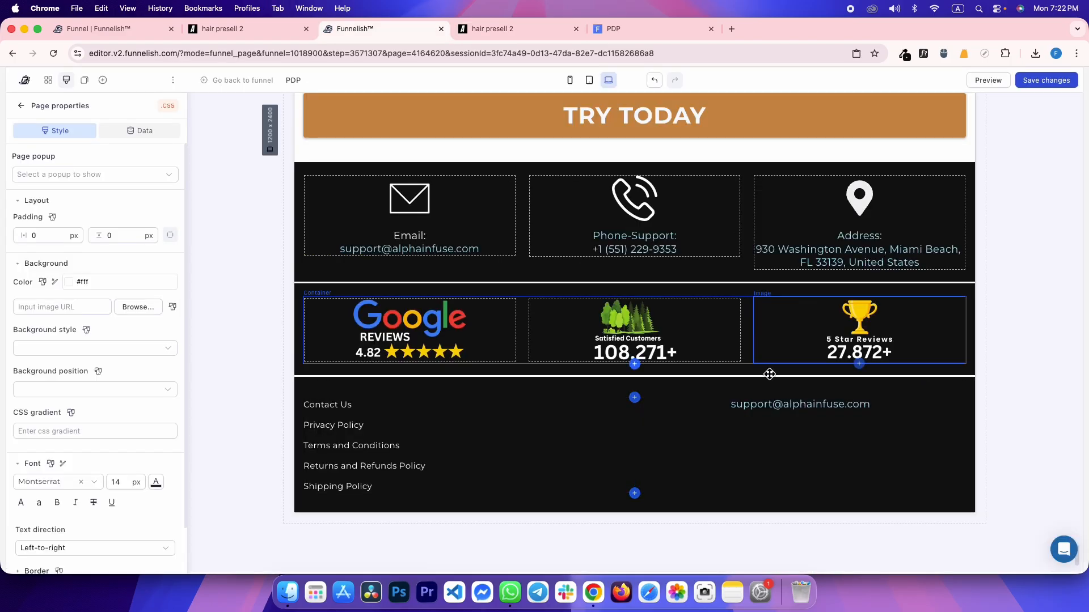
Right-align the footer email link, paste in its text, and save the page
{"action": "left_click", "coordinate": [758, 404]}
{"action": "left_click", "coordinate": [171, 219]}
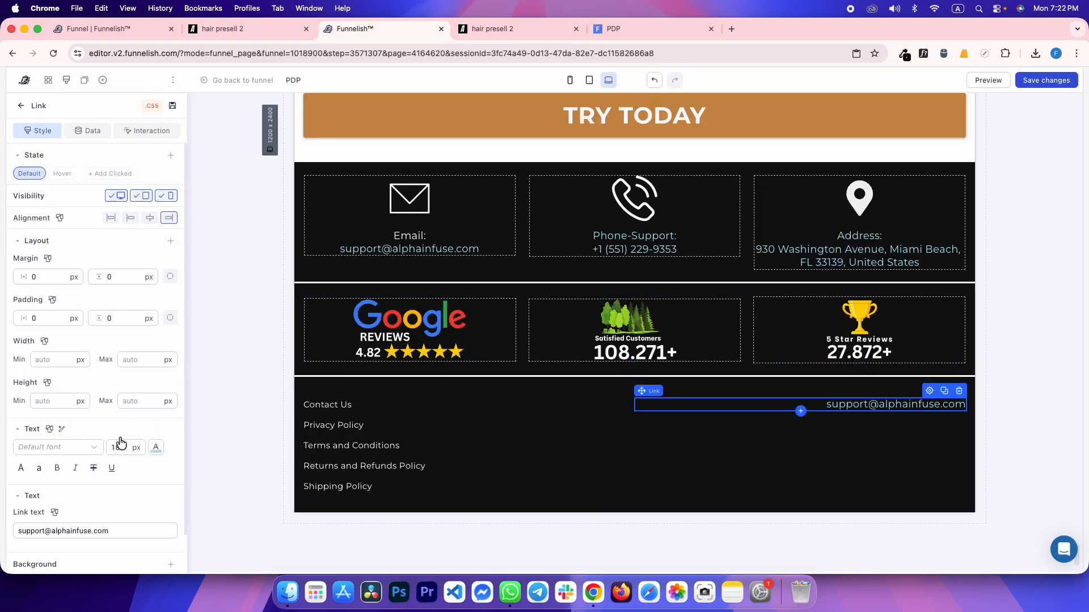
{"action": "triple_click", "coordinate": [76, 534]}
{"action": "key", "text": "super+v"}
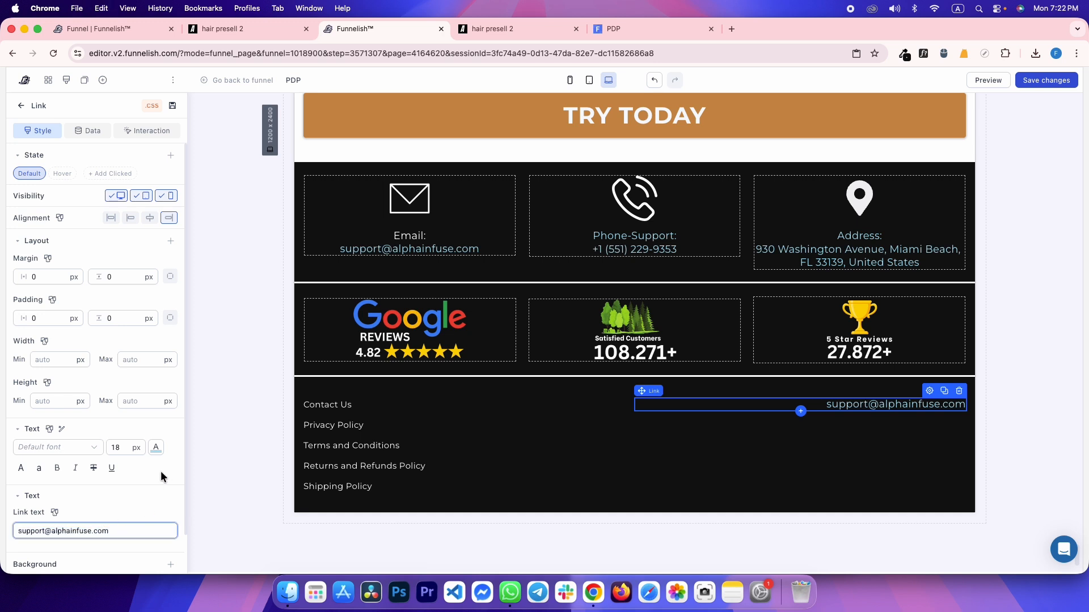
{"action": "left_click", "coordinate": [162, 478]}
{"action": "key", "text": "super+s"}
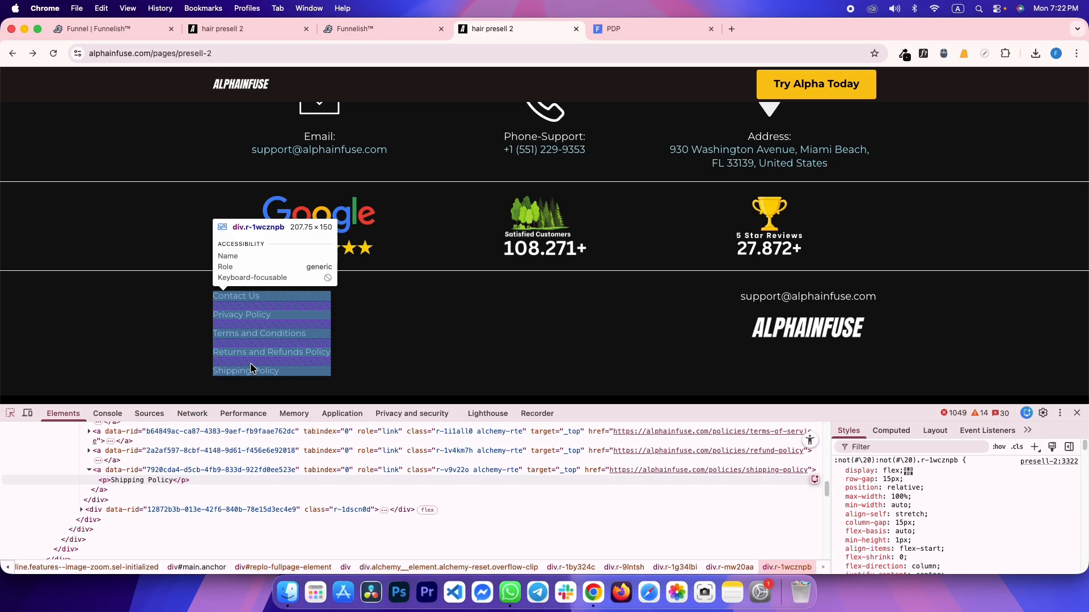
Set the footer email link's text colour to white to match the reference
{"action": "right_click", "coordinate": [743, 297]}
{"action": "left_click", "coordinate": [760, 296]}
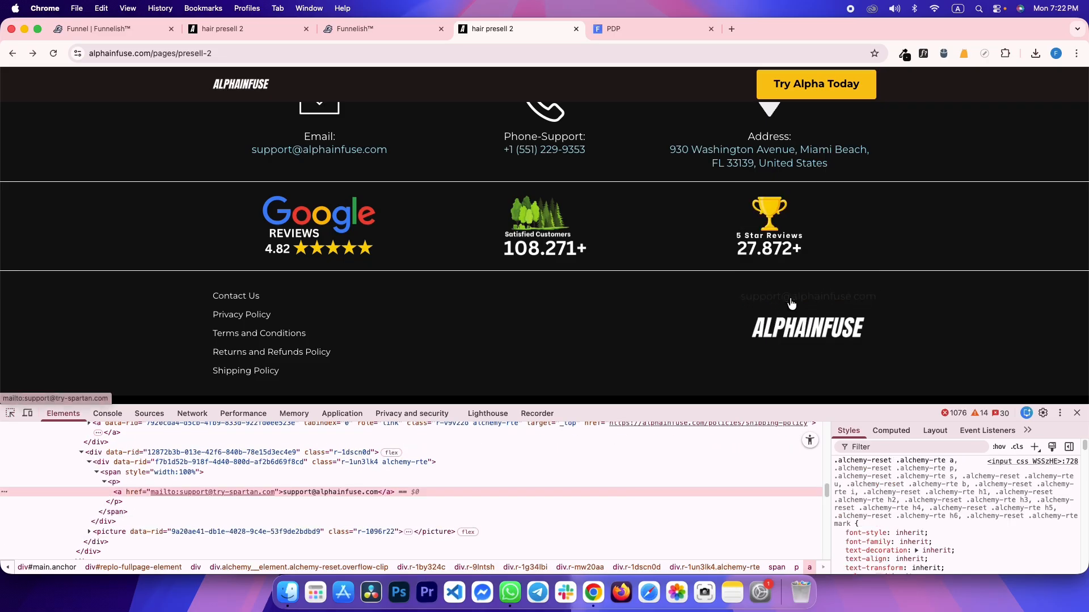
{"action": "key", "text": "ctrl+shift+Tab"}
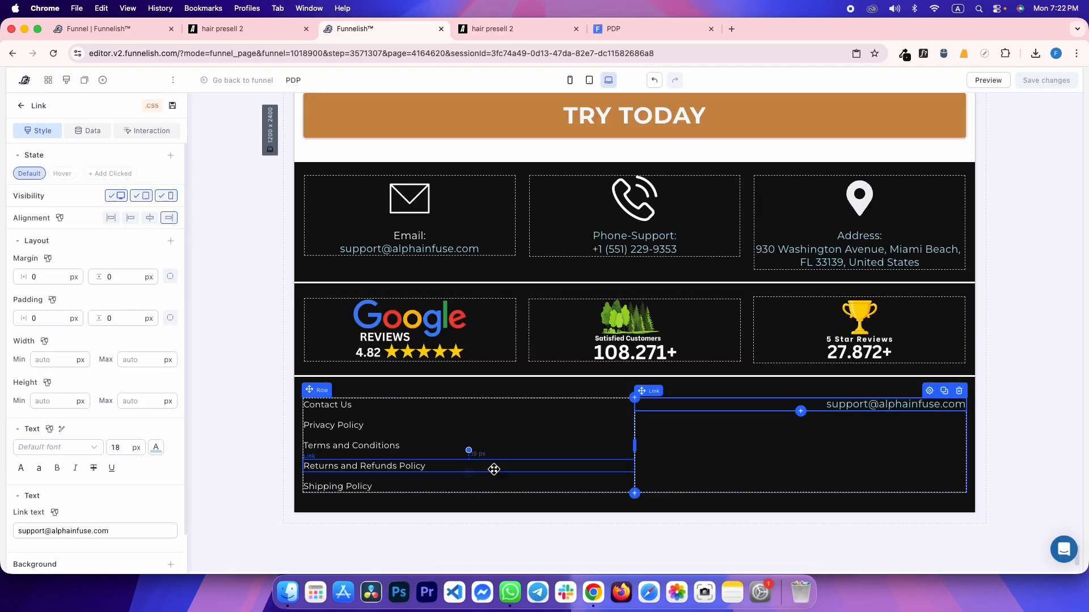
{"action": "left_click", "coordinate": [155, 447]}
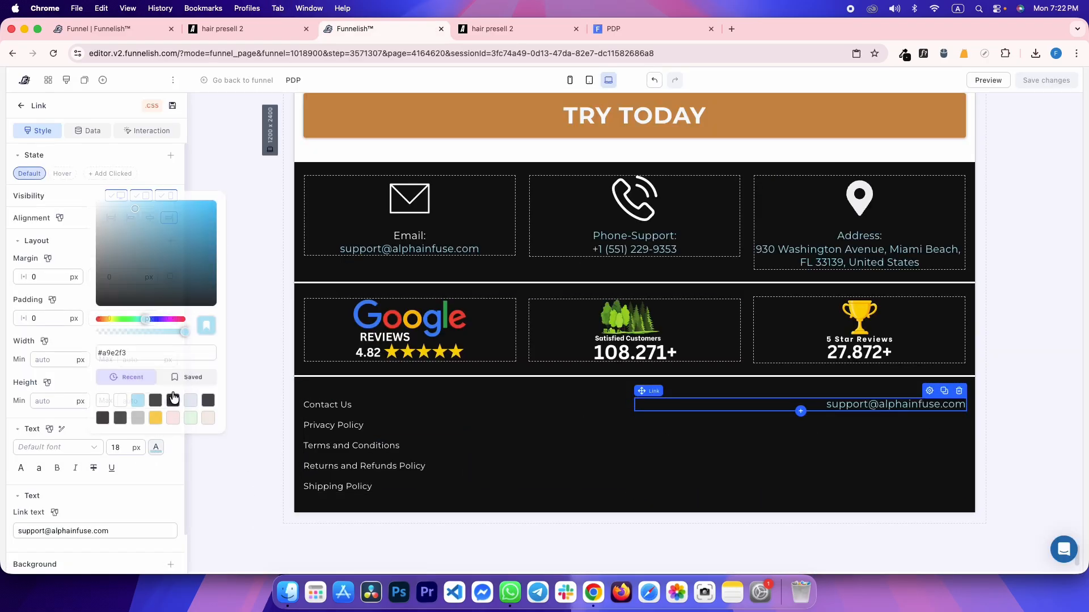
{"action": "left_click_drag", "start_coordinate": [113, 224], "coordinate": [96, 186]}
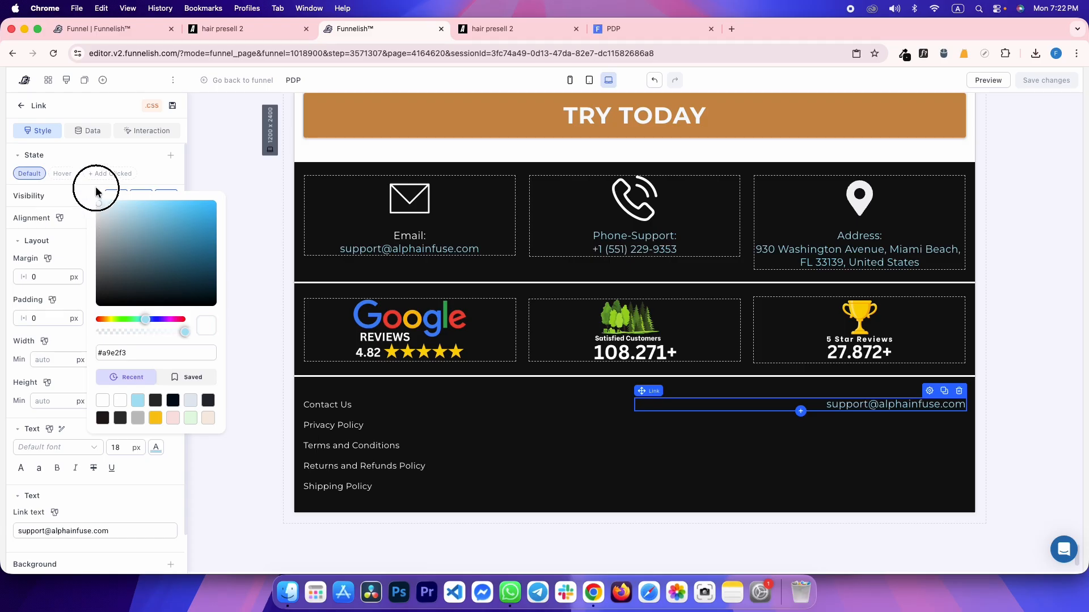
Switch to the Hover state and read the reference email's hex colour with WhatFont
{"action": "left_click", "coordinate": [62, 174]}
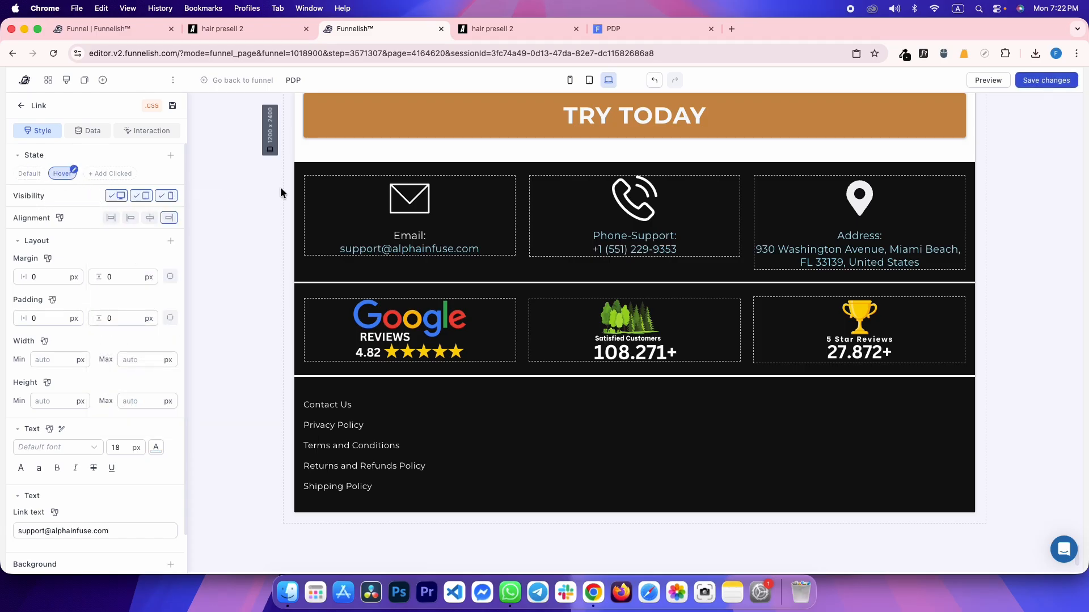
{"action": "key", "text": "ctrl+Tab"}
{"action": "left_click", "coordinate": [922, 54]}
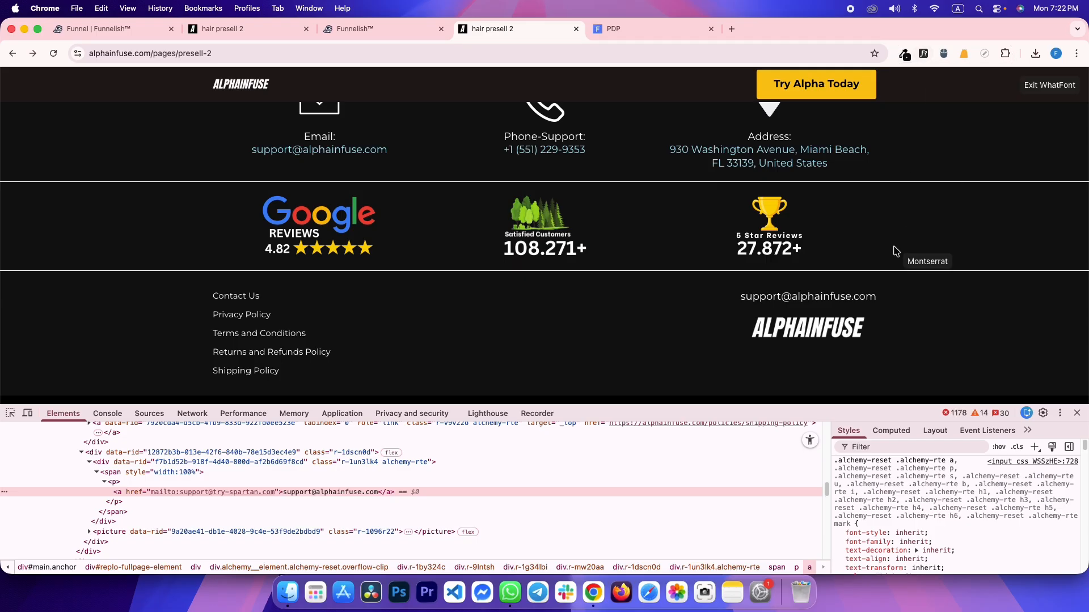
{"action": "left_click", "coordinate": [830, 301]}
{"action": "left_click", "coordinate": [976, 229]}
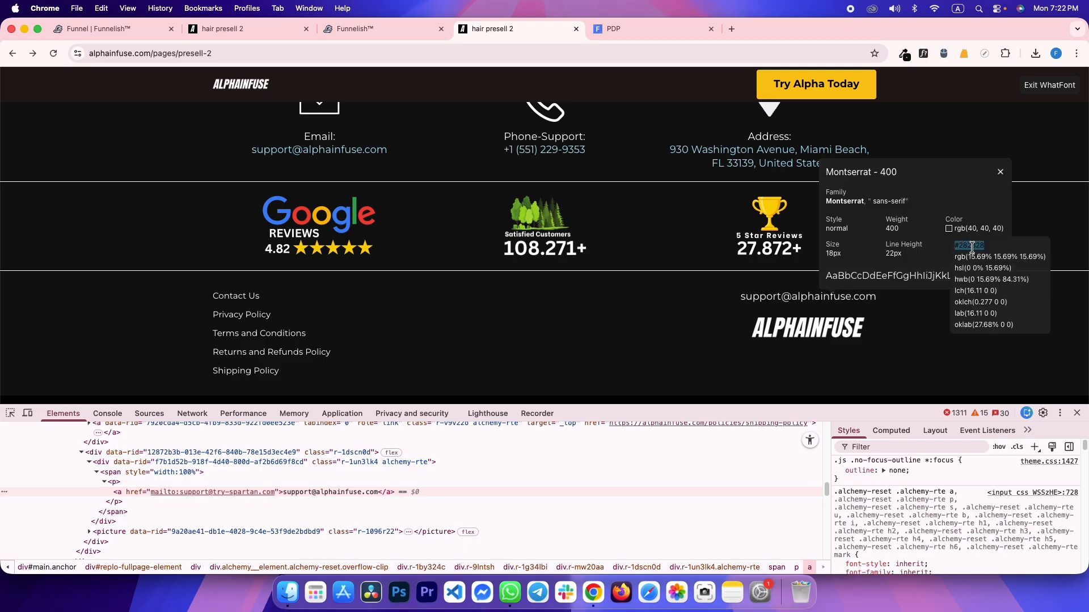
{"action": "key", "text": "ctrl+shift+Tab"}
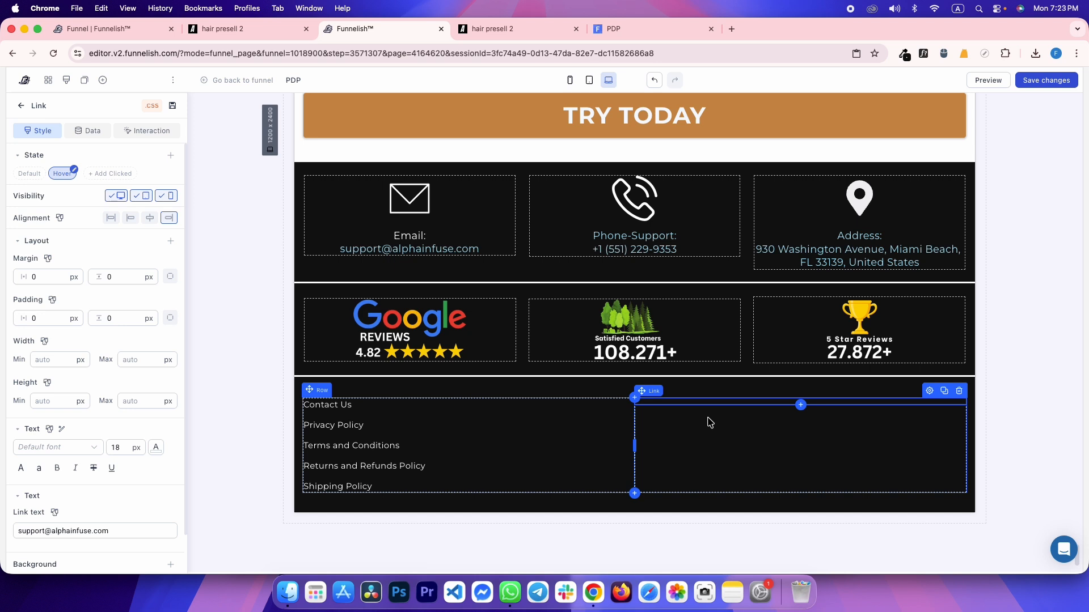
Set the footer email link's hover text colour to #282828
{"action": "scroll", "coordinate": [129, 436], "scroll_direction": "down", "scroll_amount": 2}
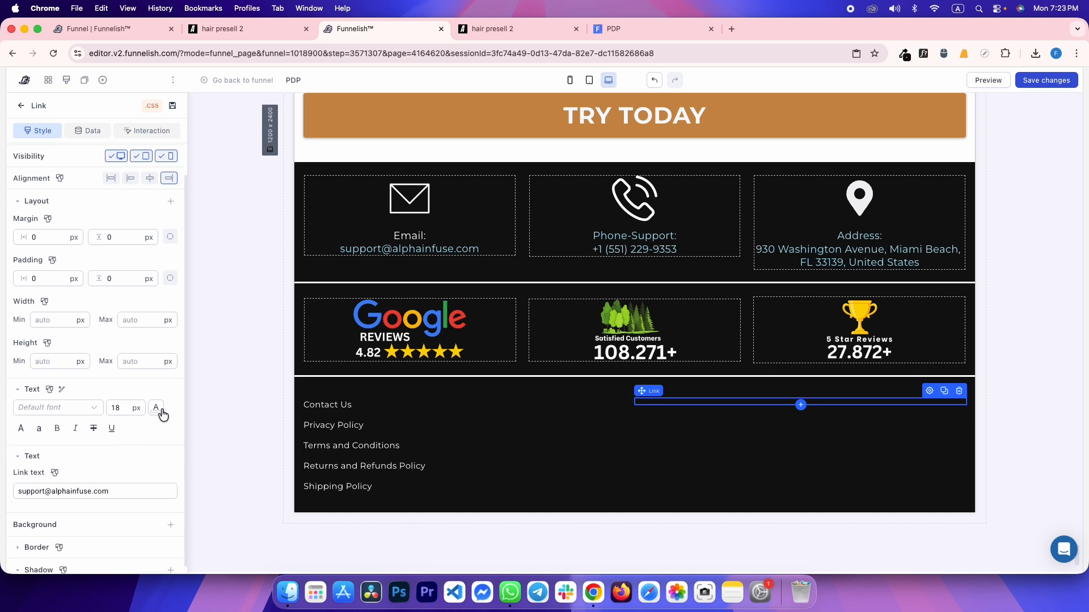
{"action": "left_click", "coordinate": [156, 408]}
{"action": "triple_click", "coordinate": [159, 311]}
{"action": "type", "text": "#282828"}
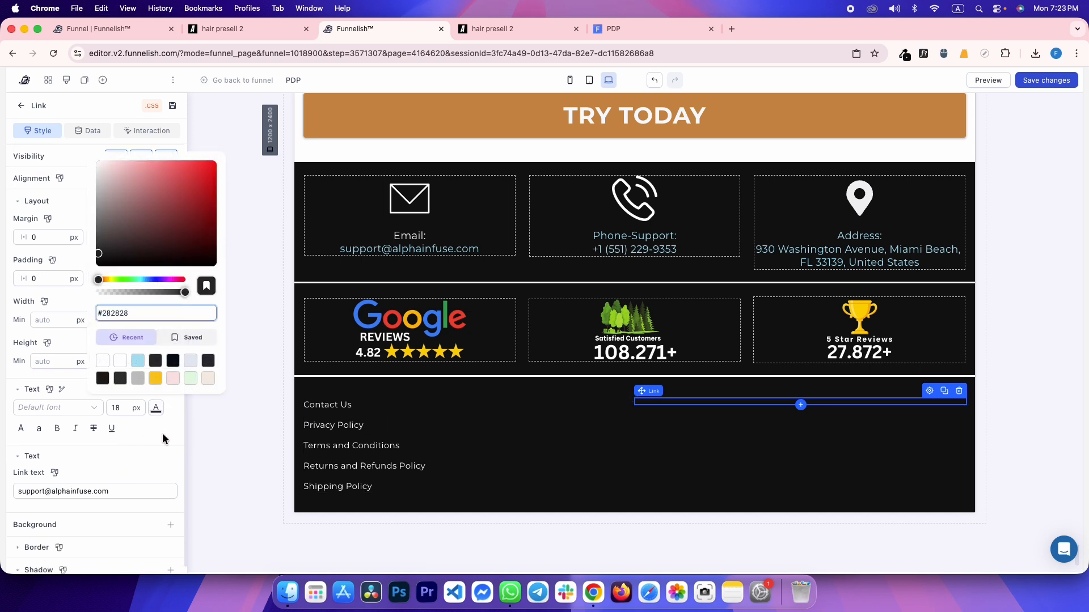
{"action": "left_click", "coordinate": [163, 438]}
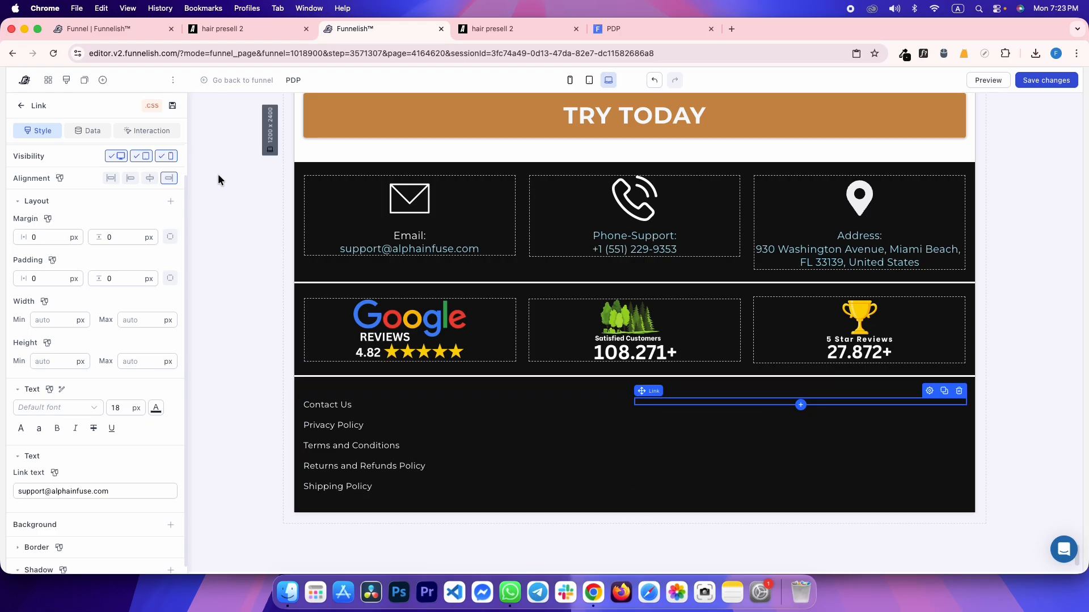
{"action": "scroll", "coordinate": [113, 328], "scroll_direction": "up", "scroll_amount": 1}
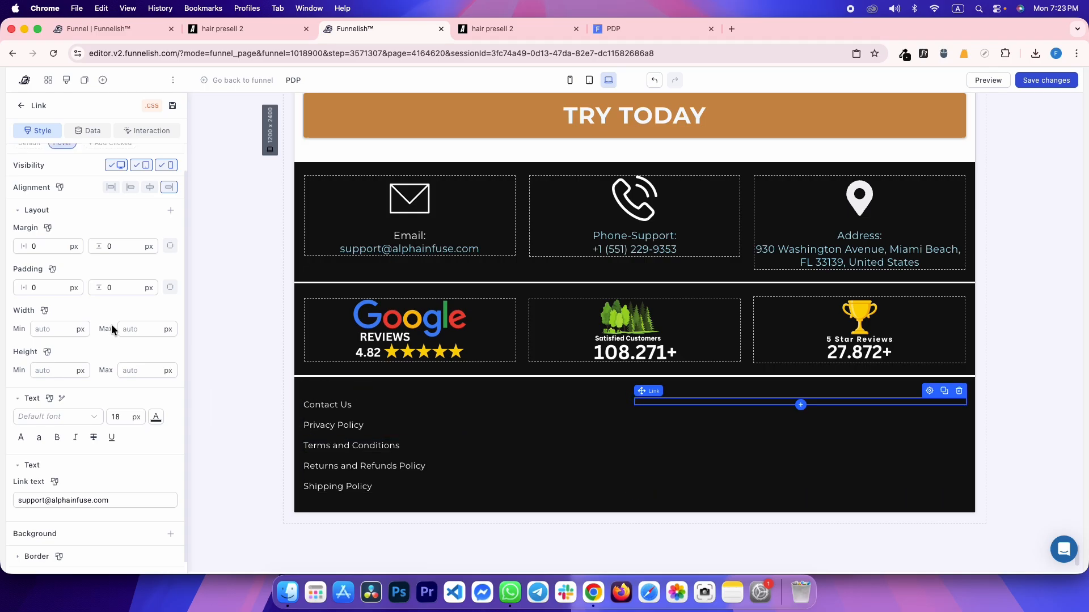
{"action": "left_click", "coordinate": [685, 433]}
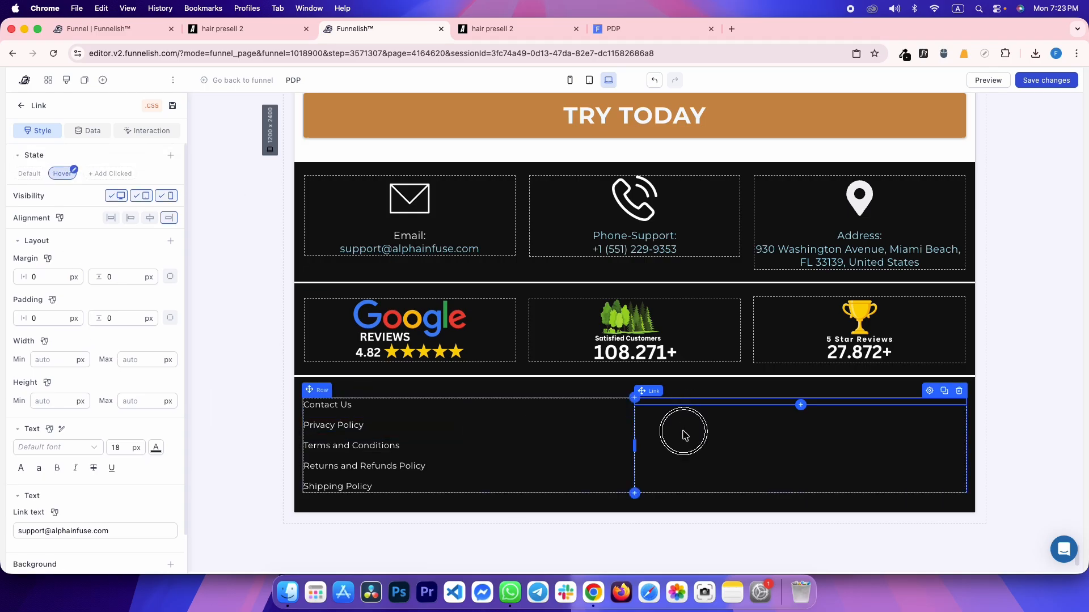
{"action": "left_click", "coordinate": [261, 271]}
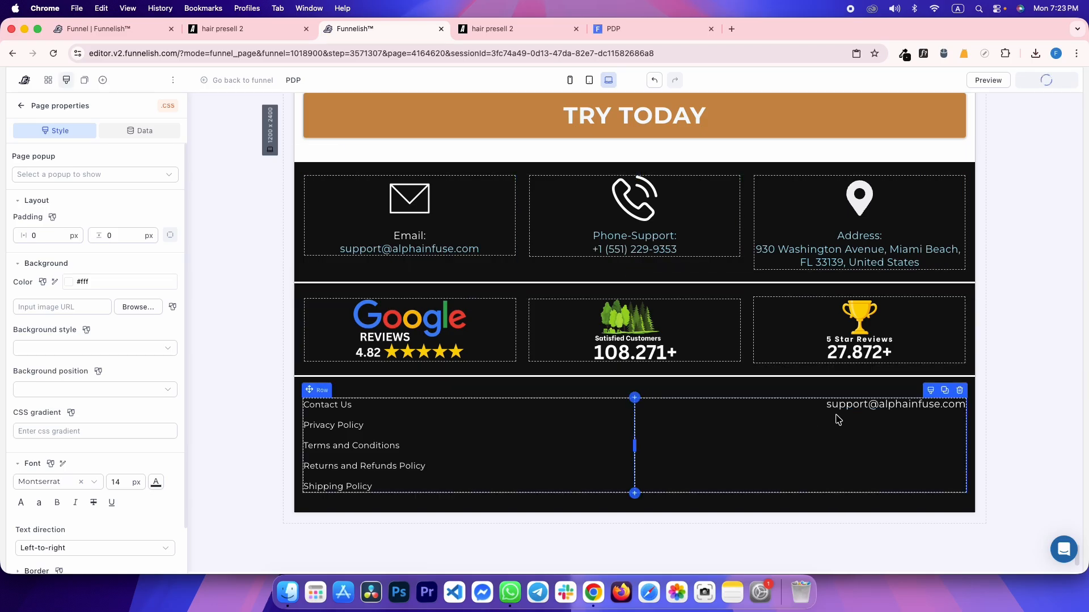
Copy the reference footer logo's image address and inspect its email-and-logo block
{"action": "key", "text": "ctrl+Tab"}
{"action": "left_click", "coordinate": [1054, 91]}
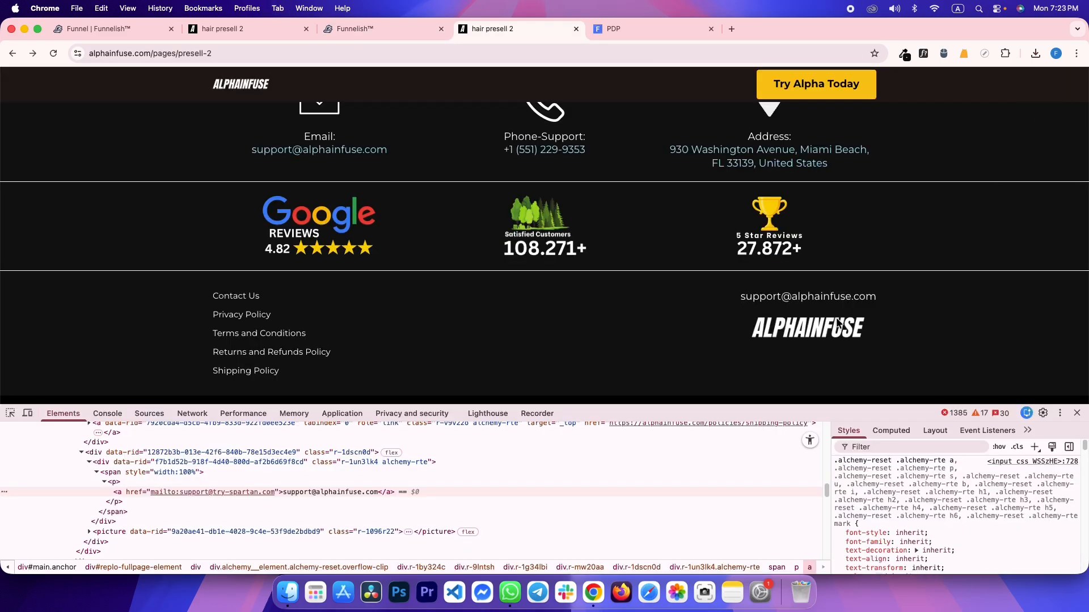
{"action": "right_click", "coordinate": [831, 324]}
{"action": "left_click", "coordinate": [873, 370]}
{"action": "right_click", "coordinate": [817, 329]}
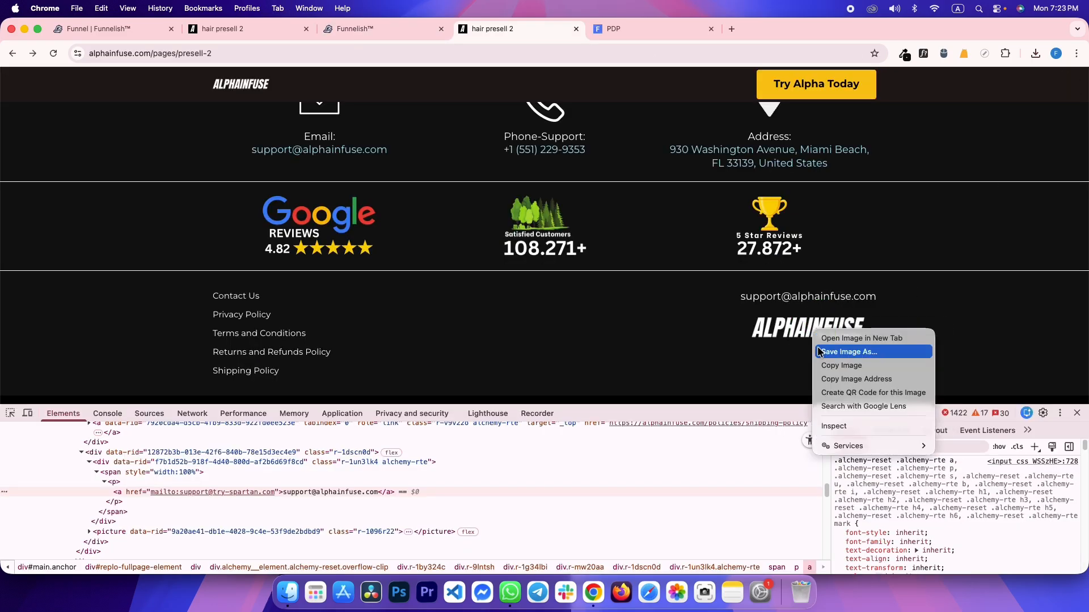
{"action": "left_click", "coordinate": [842, 418]}
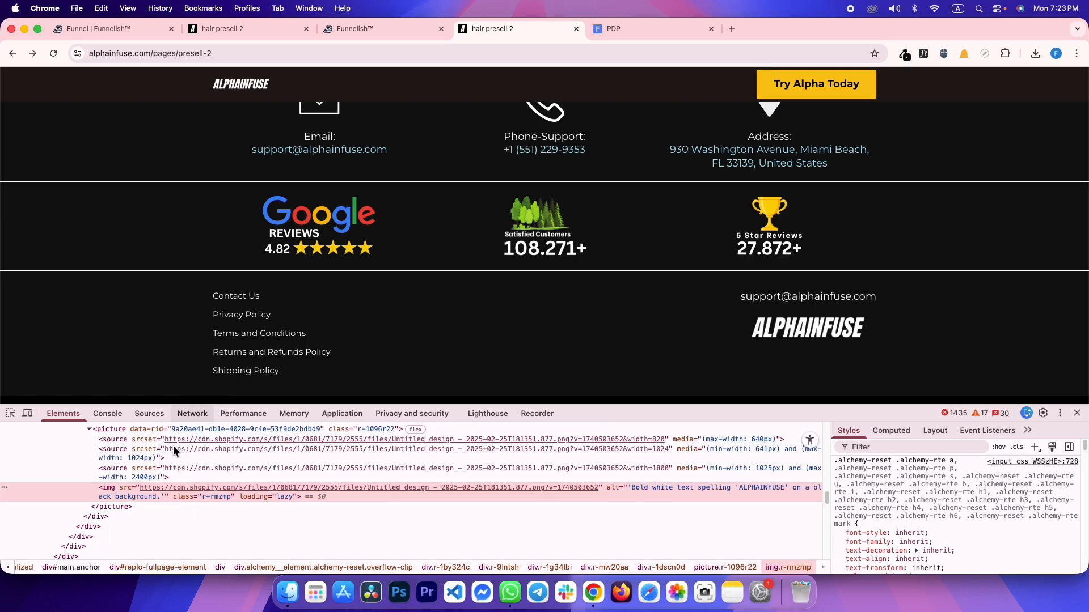
{"action": "left_click", "coordinate": [117, 516]}
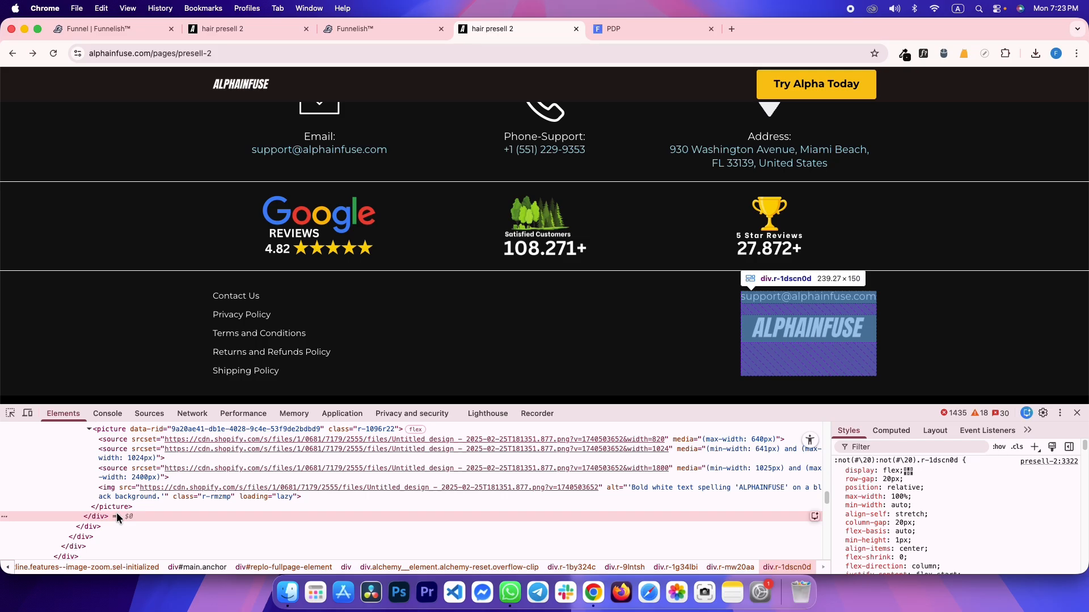
{"action": "key", "text": "ctrl+shift+Tab"}
{"action": "left_click", "coordinate": [781, 465]}
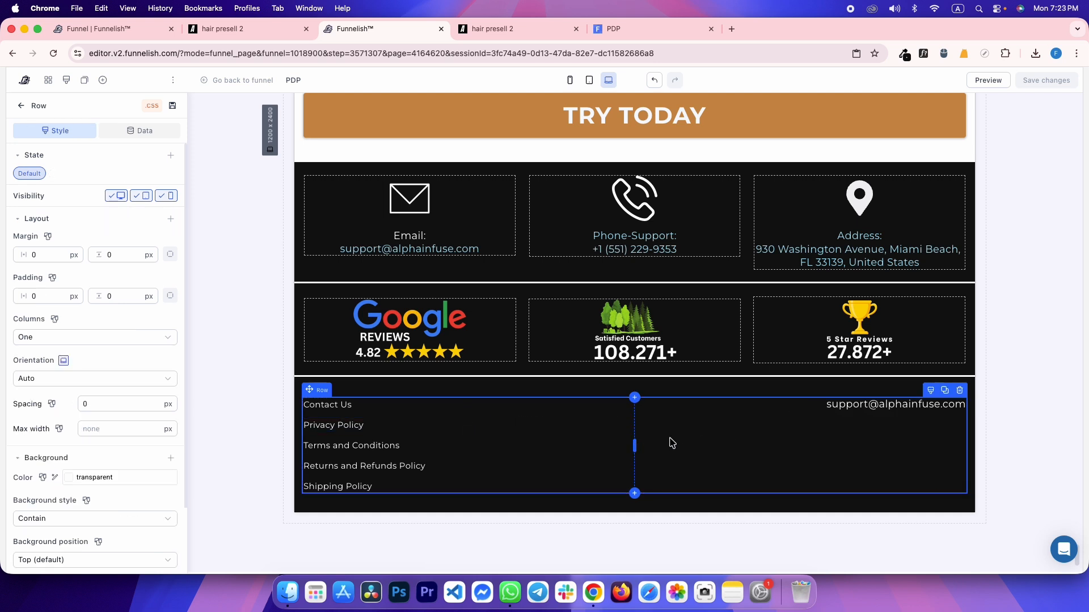
Insert a new container below the Contact Us link and split it into two boxes
{"action": "key", "text": "ctrl+Tab"}
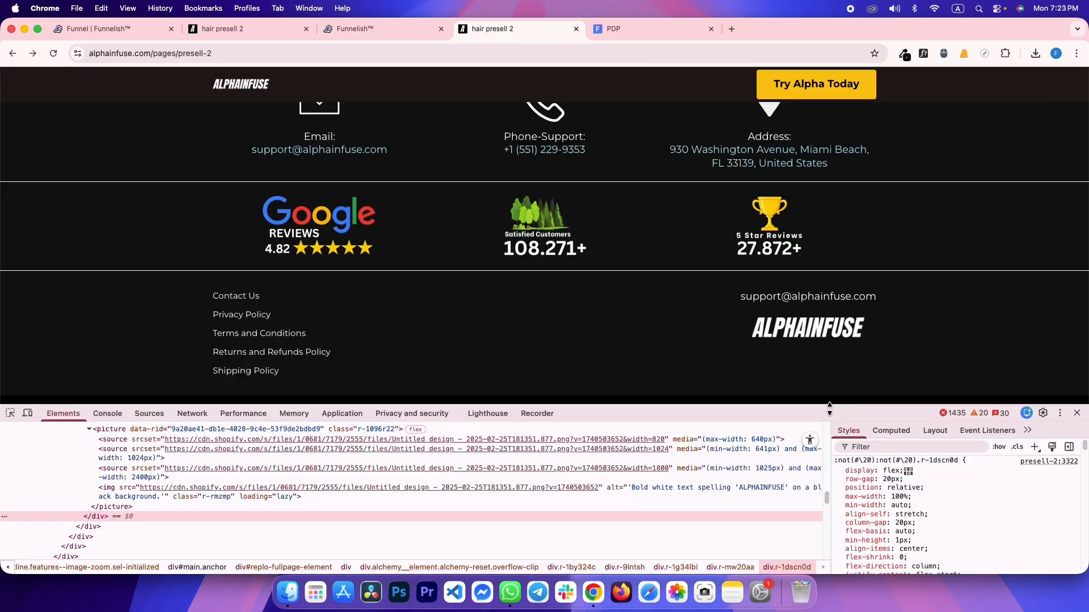
{"action": "key", "text": "ctrl+shift+Tab"}
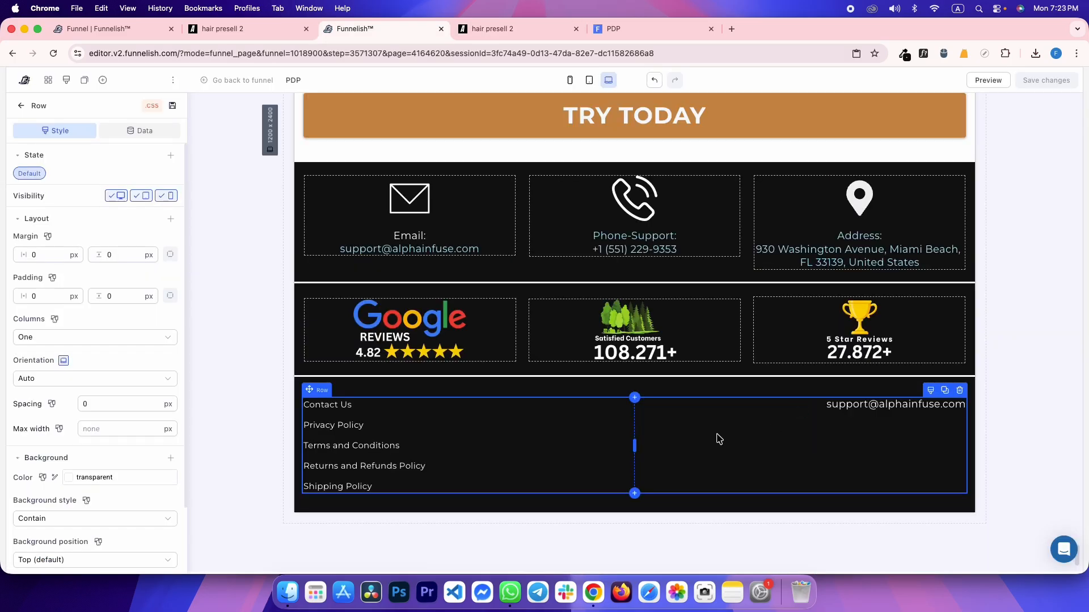
{"action": "left_click", "coordinate": [82, 339]}
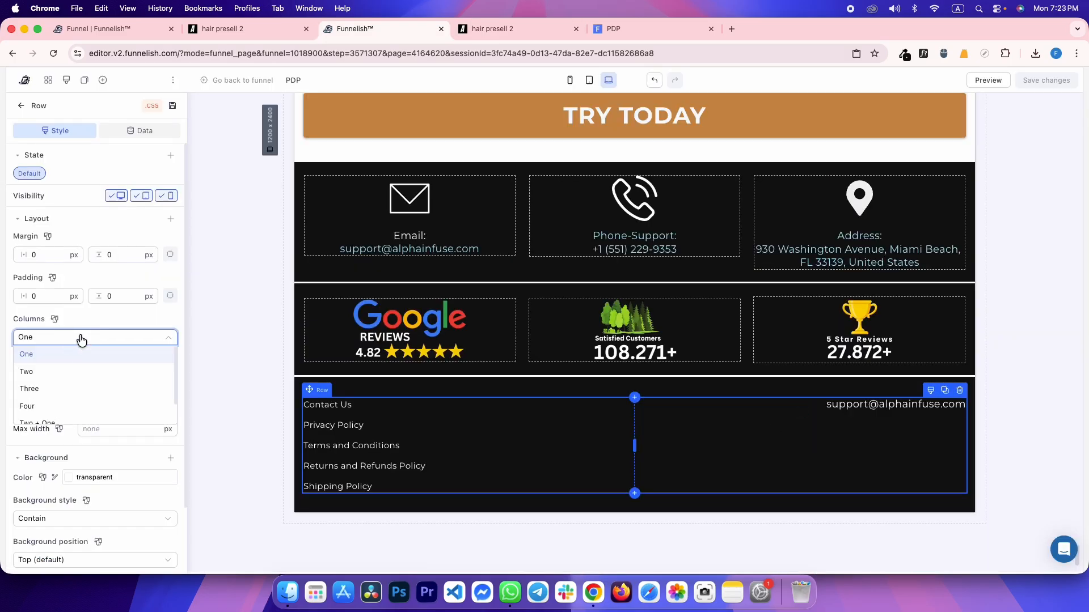
{"action": "left_click", "coordinate": [68, 371]}
{"action": "left_click", "coordinate": [69, 341]}
{"action": "left_click", "coordinate": [67, 356]}
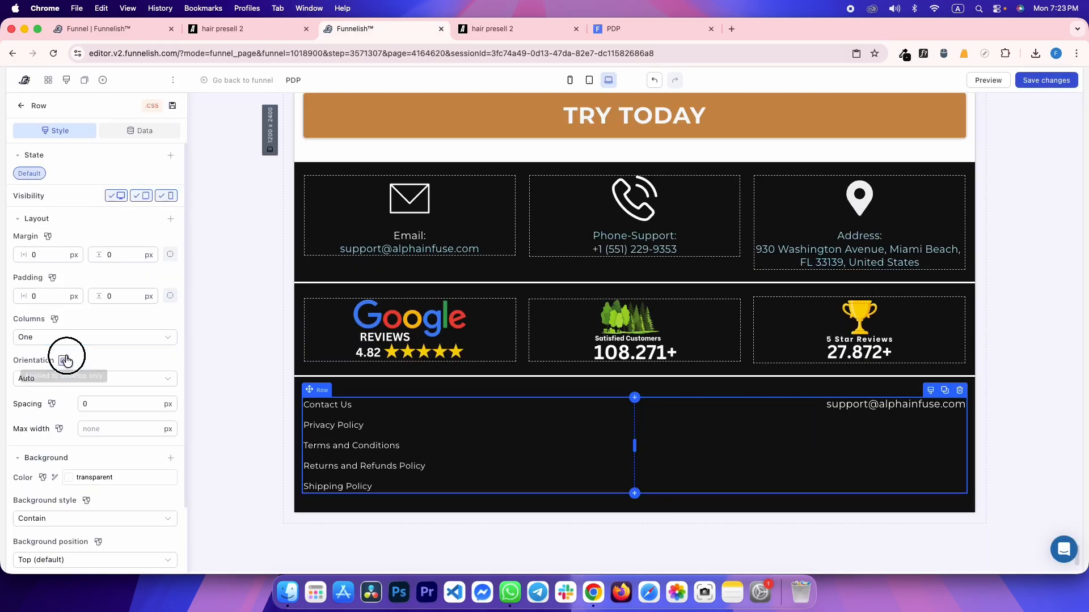
{"action": "scroll", "coordinate": [537, 387], "scroll_direction": "down", "scroll_amount": 1}
{"action": "left_click", "coordinate": [593, 395]}
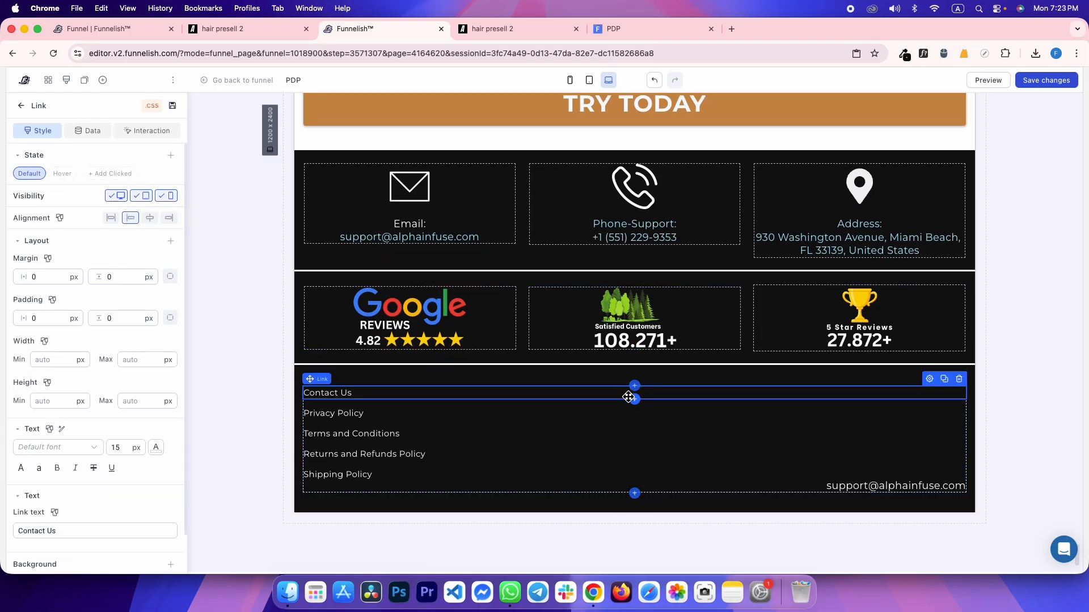
{"action": "left_click", "coordinate": [634, 400]}
{"action": "left_click", "coordinate": [207, 196]}
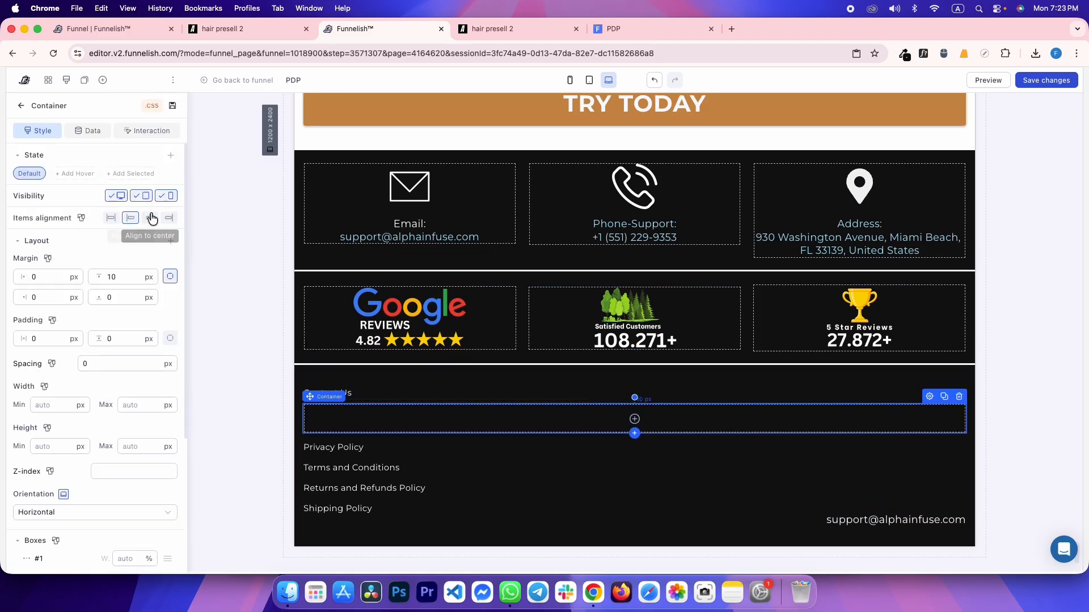
{"action": "type", "text": "0"}
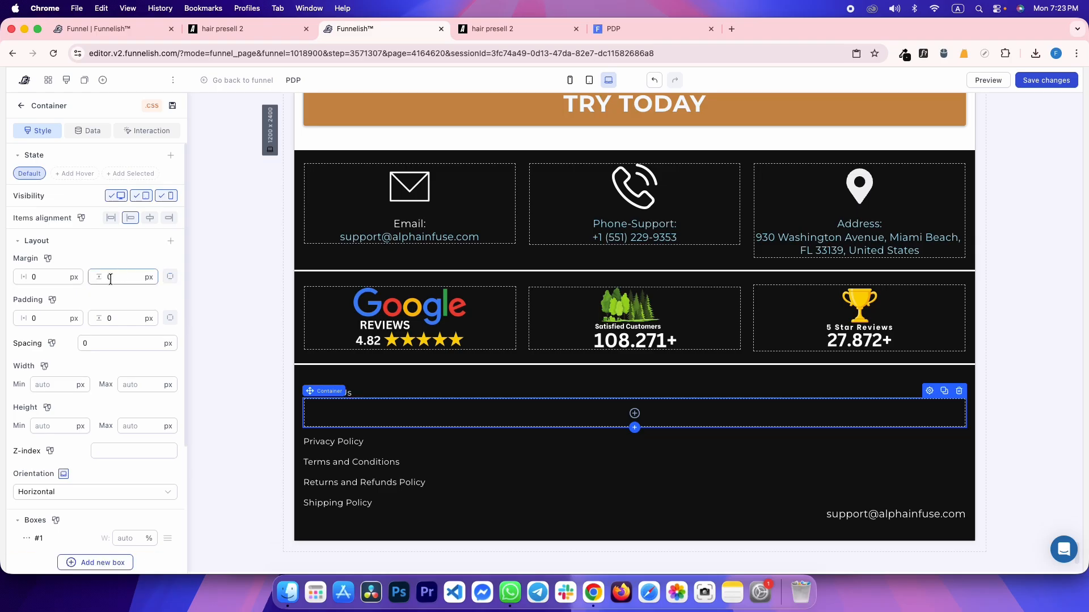
{"action": "left_click", "coordinate": [85, 563]}
Set the second box's width to 240 px
{"action": "scroll", "coordinate": [108, 539], "scroll_direction": "down", "scroll_amount": 1}
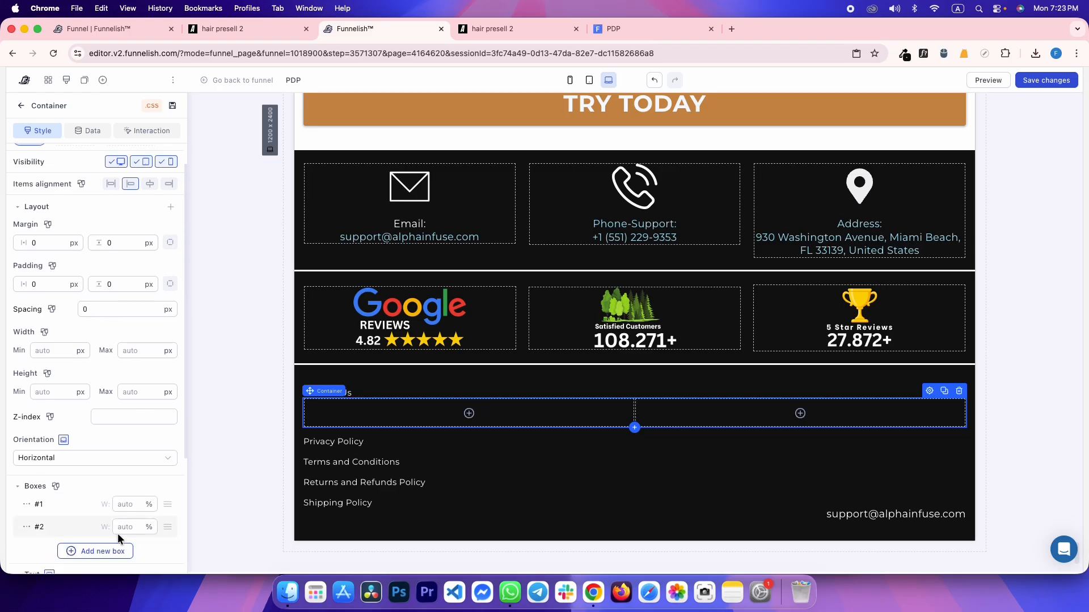
{"action": "key", "text": "ctrl+Tab"}
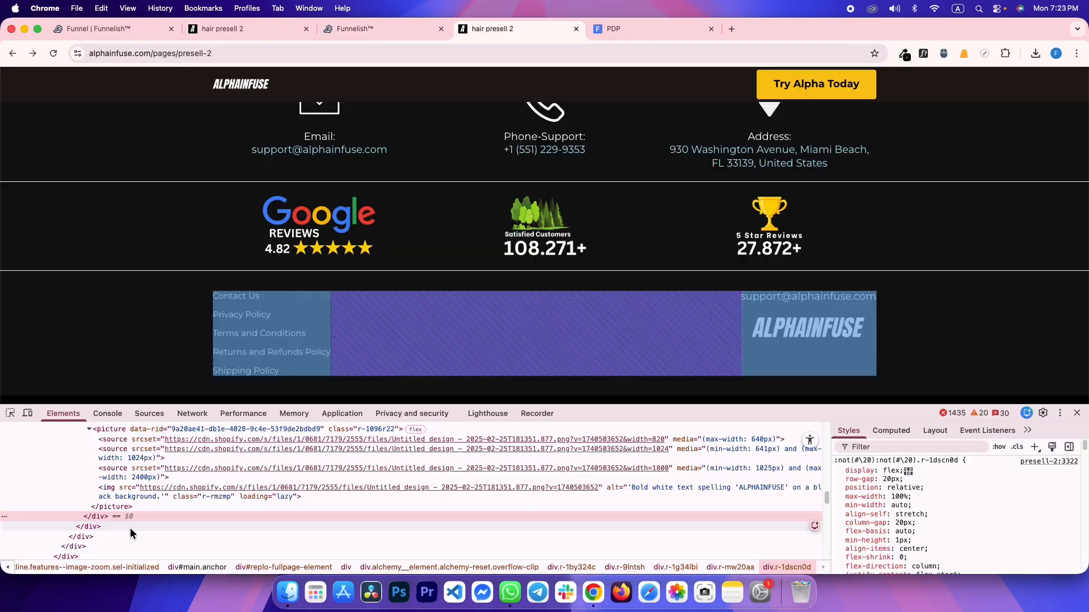
{"action": "key", "text": "ctrl+shift+Tab"}
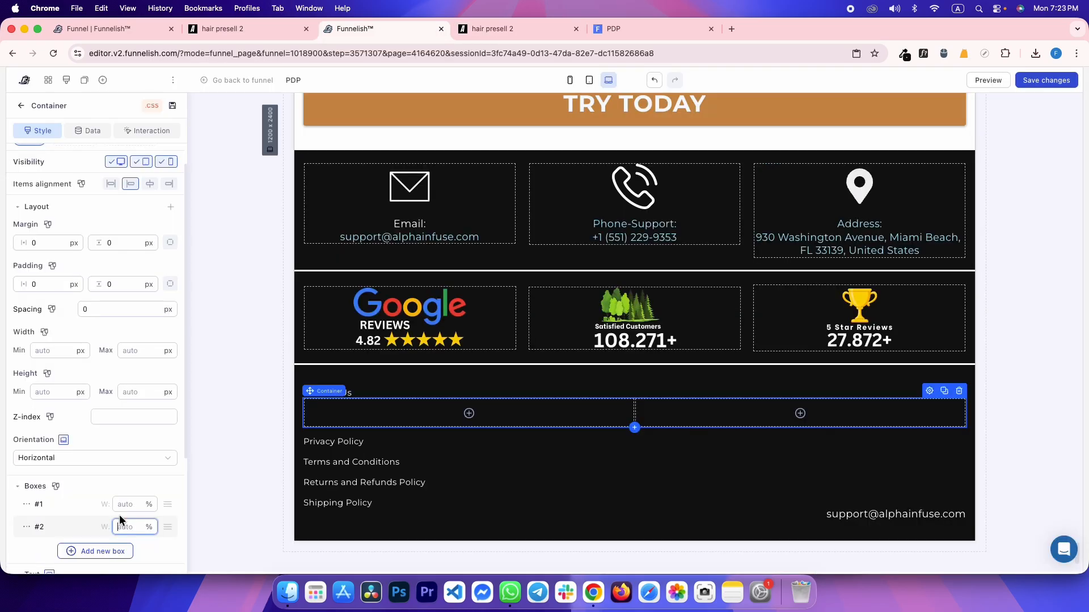
{"action": "type", "text": "240"}
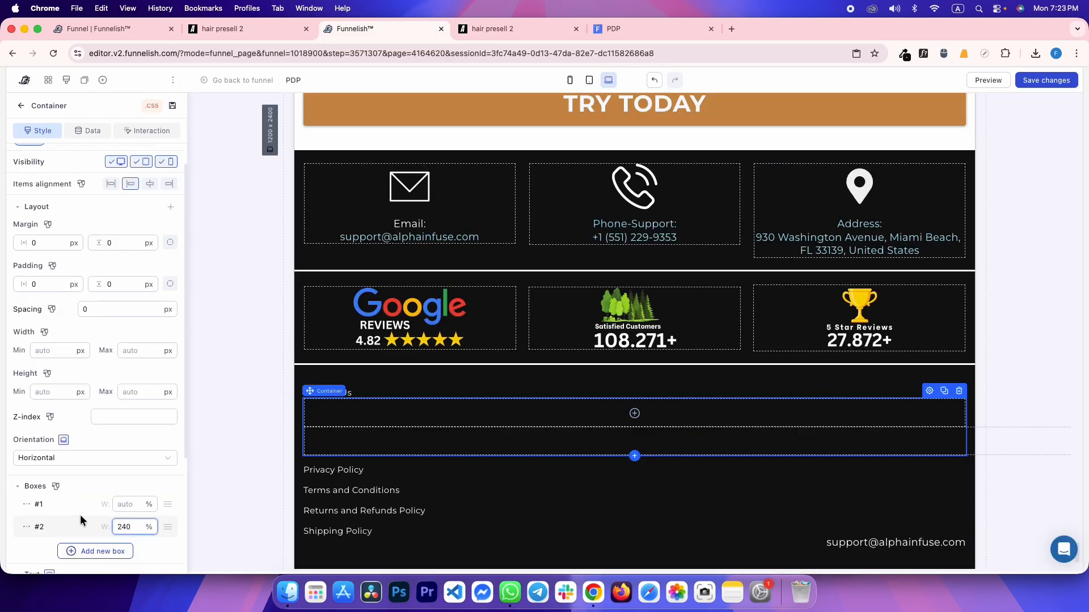
{"action": "left_click", "coordinate": [26, 526]}
{"action": "left_click", "coordinate": [56, 491]}
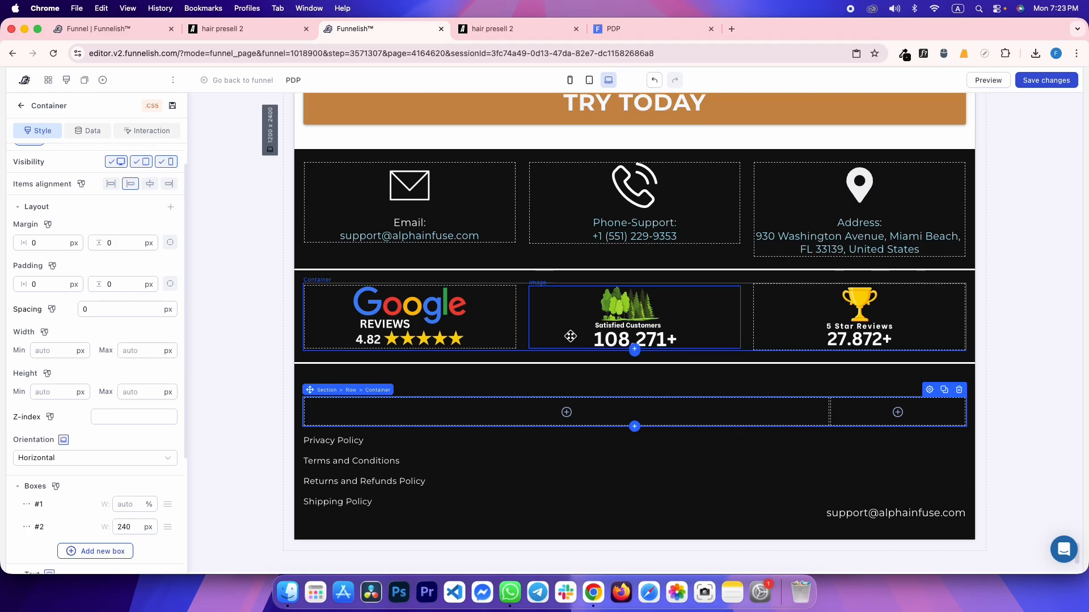
Move the support email into the right box and add the logo image below it
{"action": "left_click_drag", "start_coordinate": [805, 486], "coordinate": [1026, 387]}
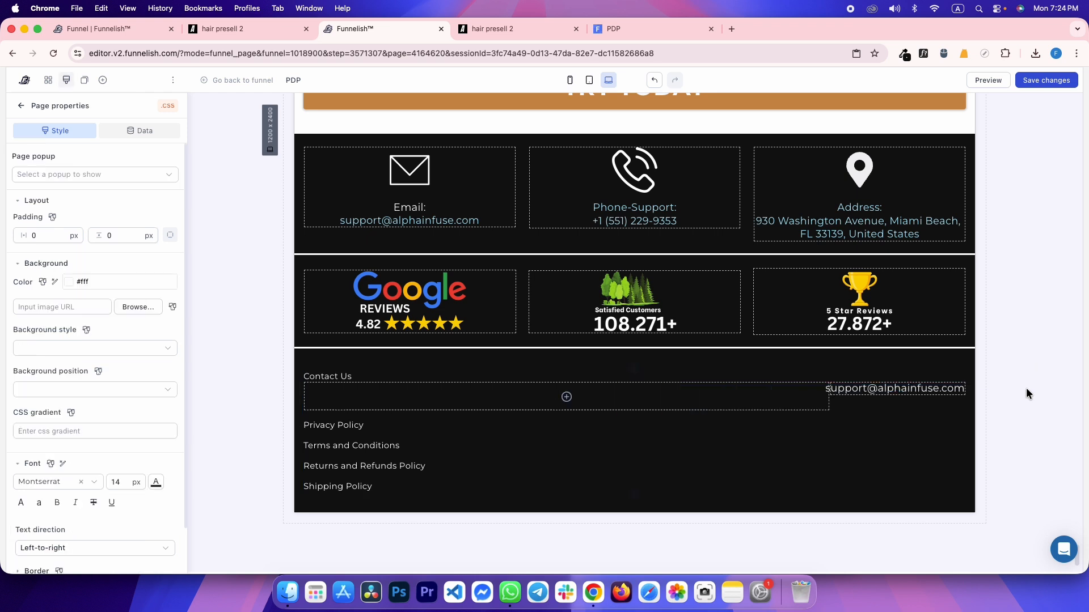
{"action": "left_click", "coordinate": [888, 389]}
{"action": "left_click", "coordinate": [898, 395]}
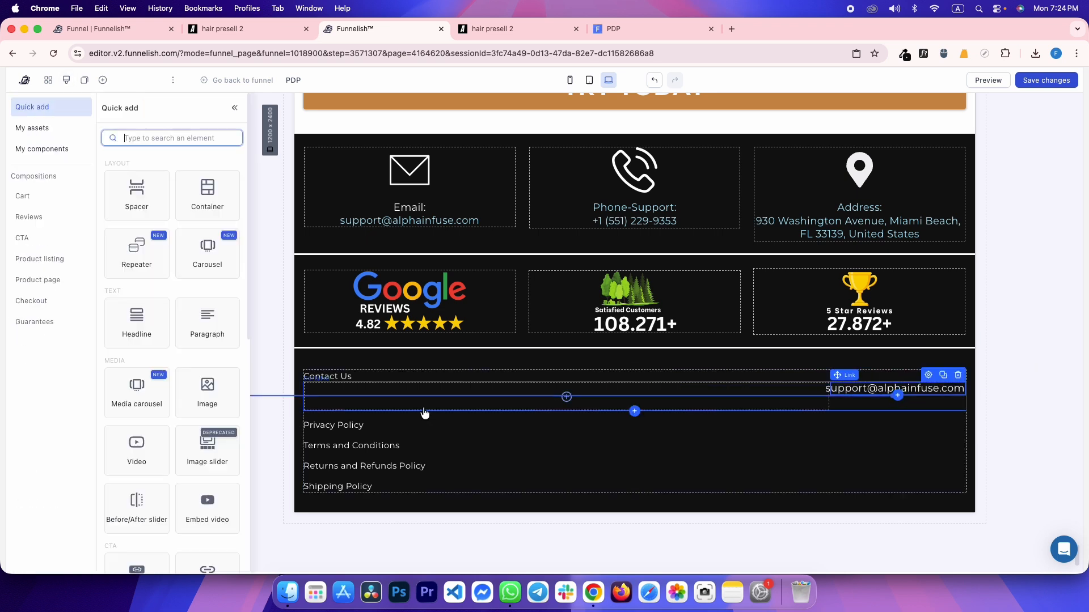
{"action": "left_click", "coordinate": [210, 391]}
{"action": "left_click", "coordinate": [64, 373]}
{"action": "key", "text": "super+v"}
Give the logo image a 200 px width and a 20 px top margin, matching the reference
{"action": "key", "text": "ctrl+Tab"}
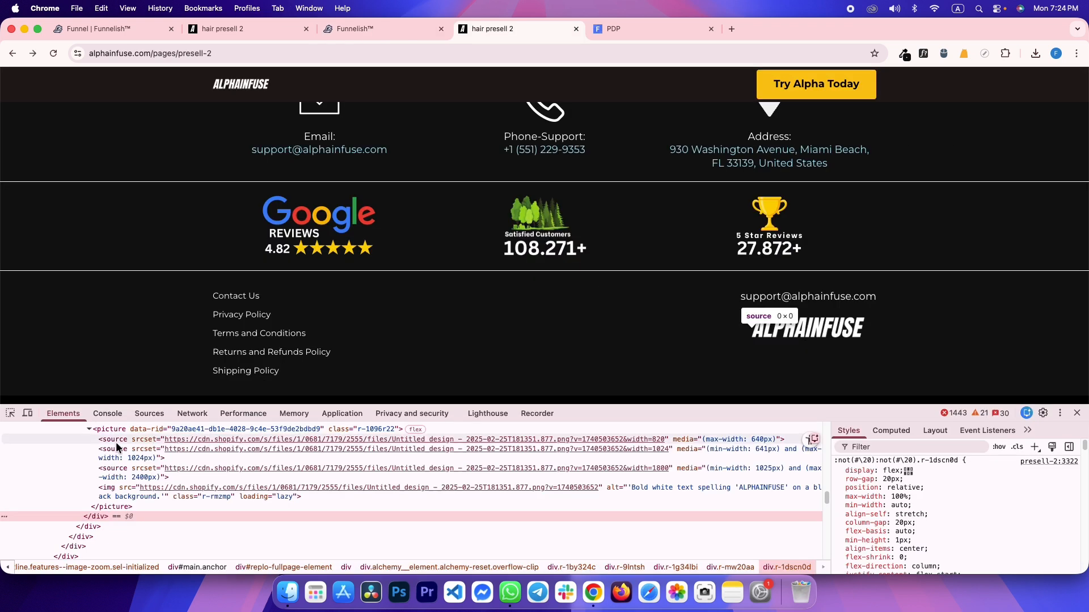
{"action": "left_click", "coordinate": [96, 493]}
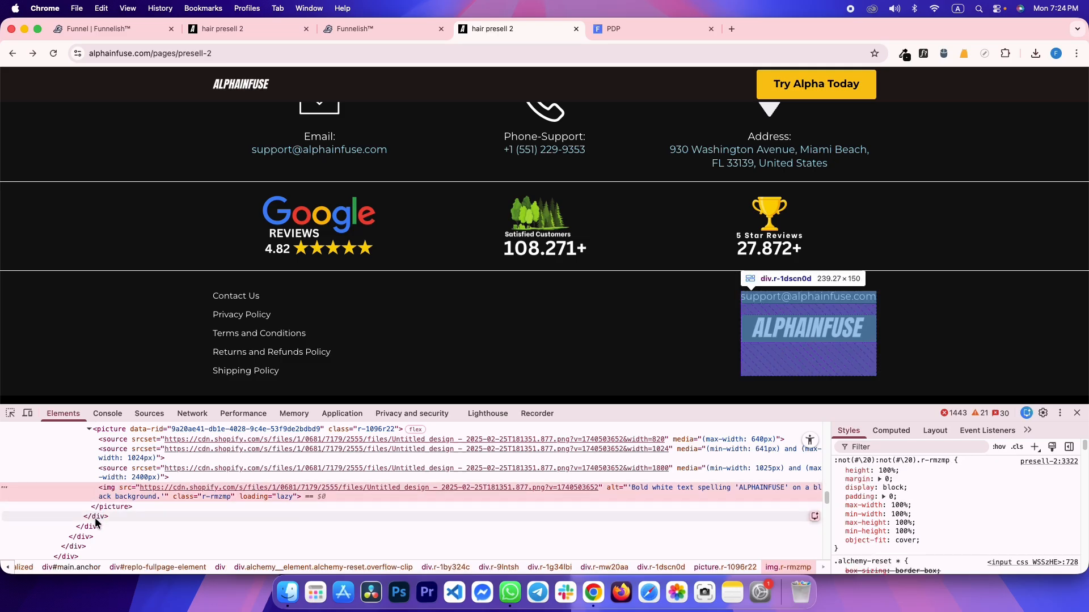
{"action": "key", "text": "ctrl+shift+Tab"}
{"action": "left_click", "coordinate": [117, 550]}
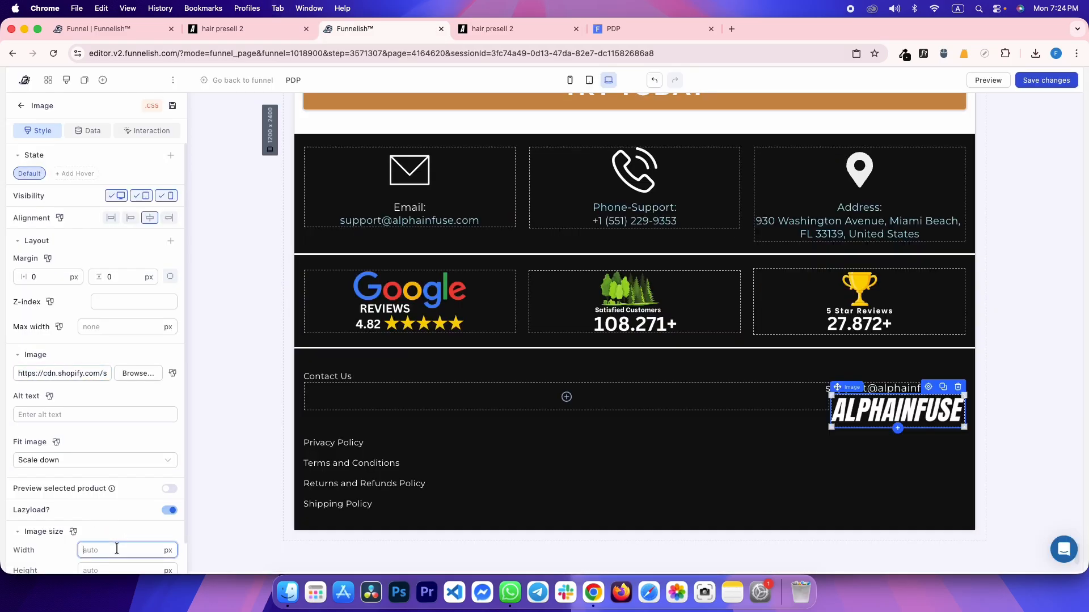
{"action": "type", "text": "200"}
{"action": "key", "text": "super+s"}
{"action": "key", "text": "ctrl+Tab"}
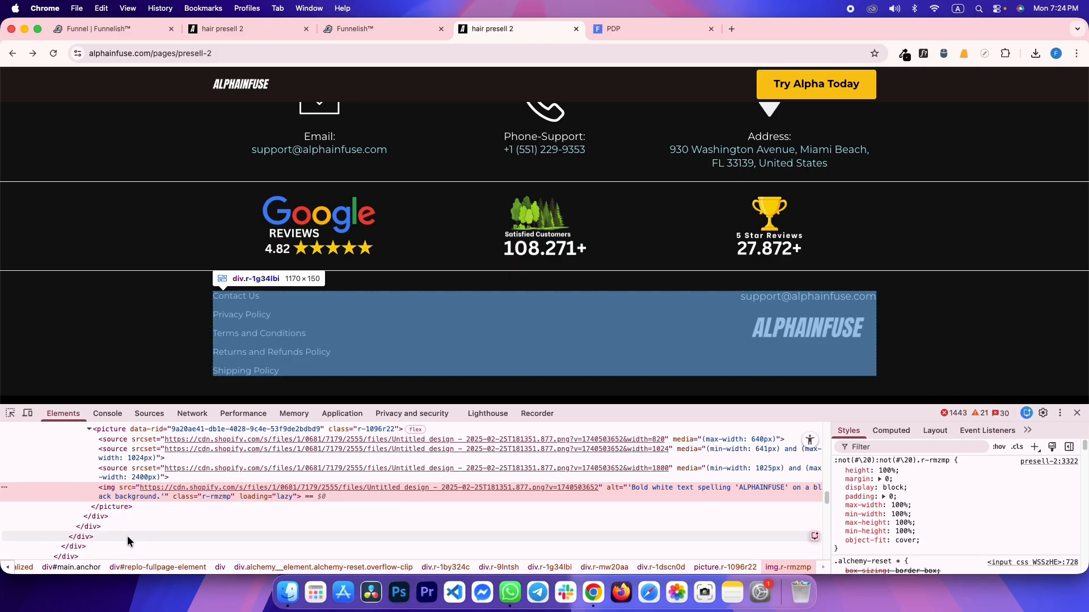
{"action": "left_click", "coordinate": [131, 516]}
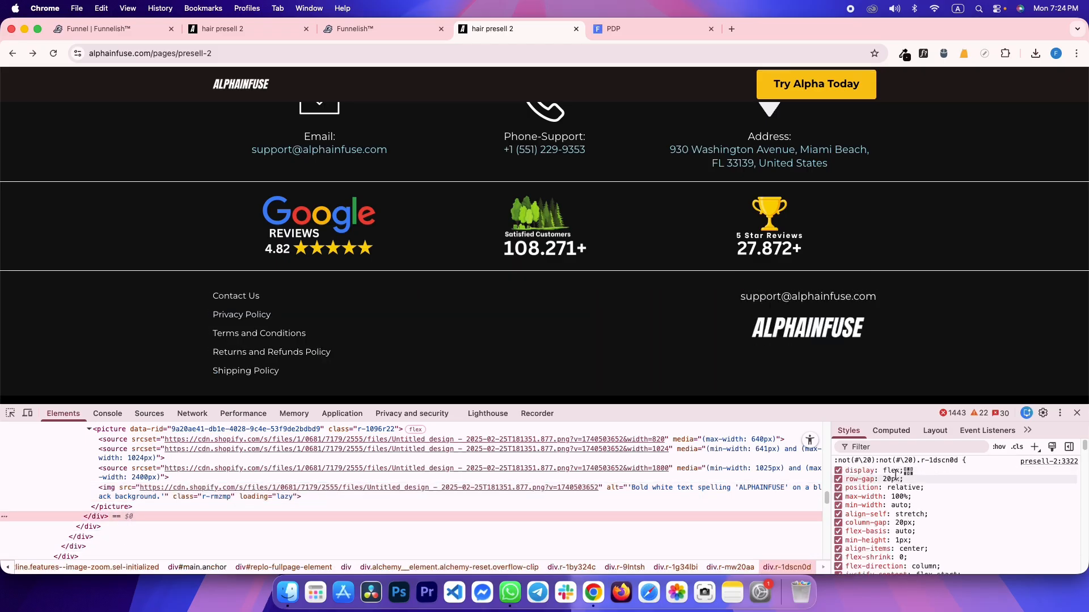
{"action": "key", "text": "ctrl+shift+Tab"}
{"action": "left_click", "coordinate": [171, 276]}
{"action": "left_click", "coordinate": [131, 274]}
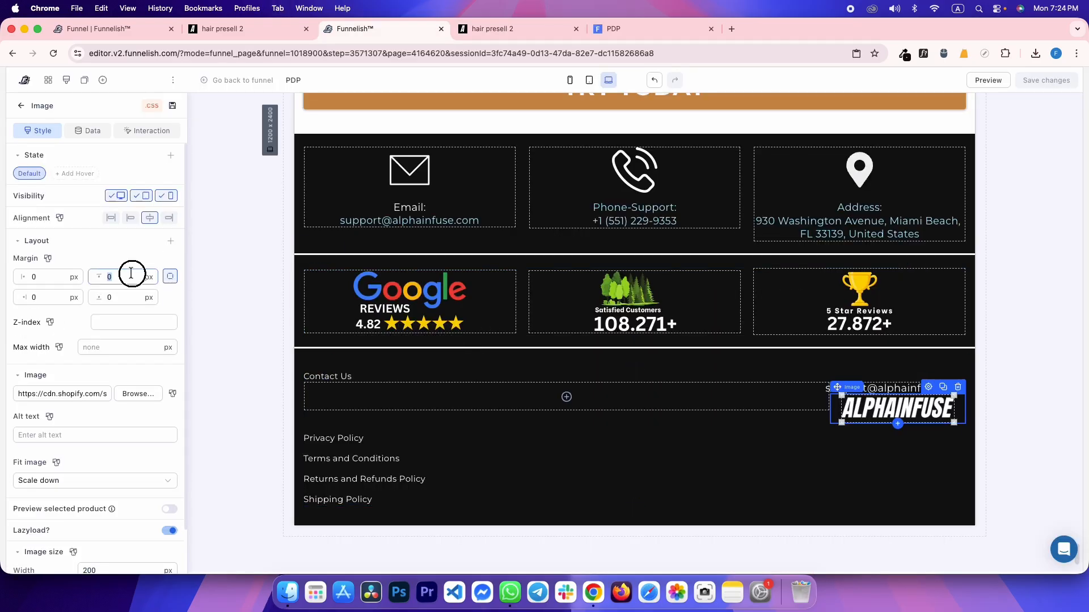
{"action": "type", "text": "20"}
{"action": "key", "text": "ctrl+Tab"}
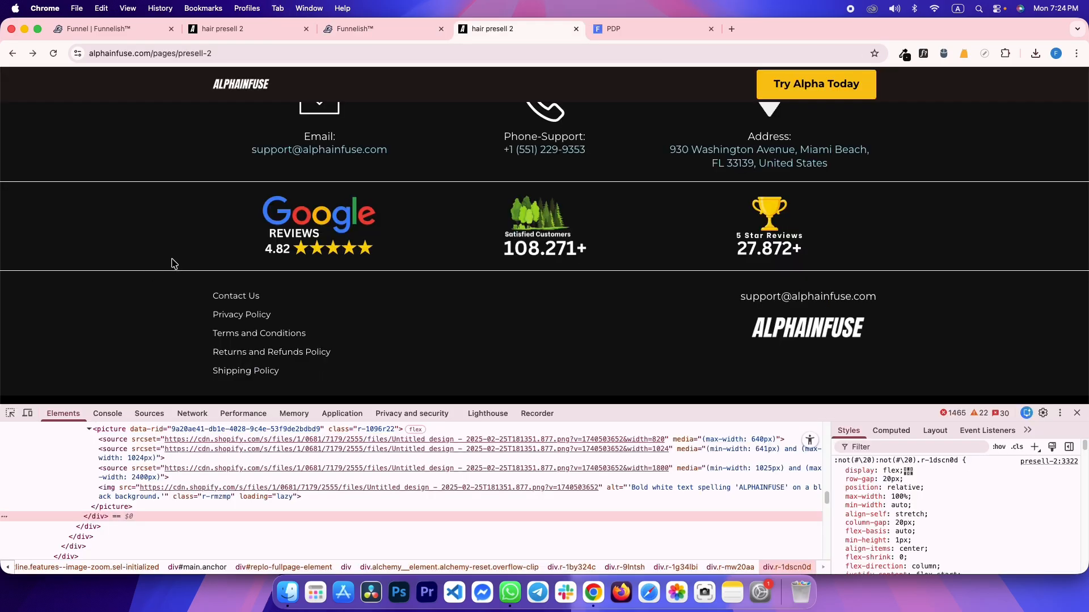
{"action": "key", "text": "ctrl+shift+Tab"}
Move Contact Us and Privacy Policy into the left-hand box
{"action": "left_click_drag", "start_coordinate": [394, 376], "coordinate": [347, 379]}
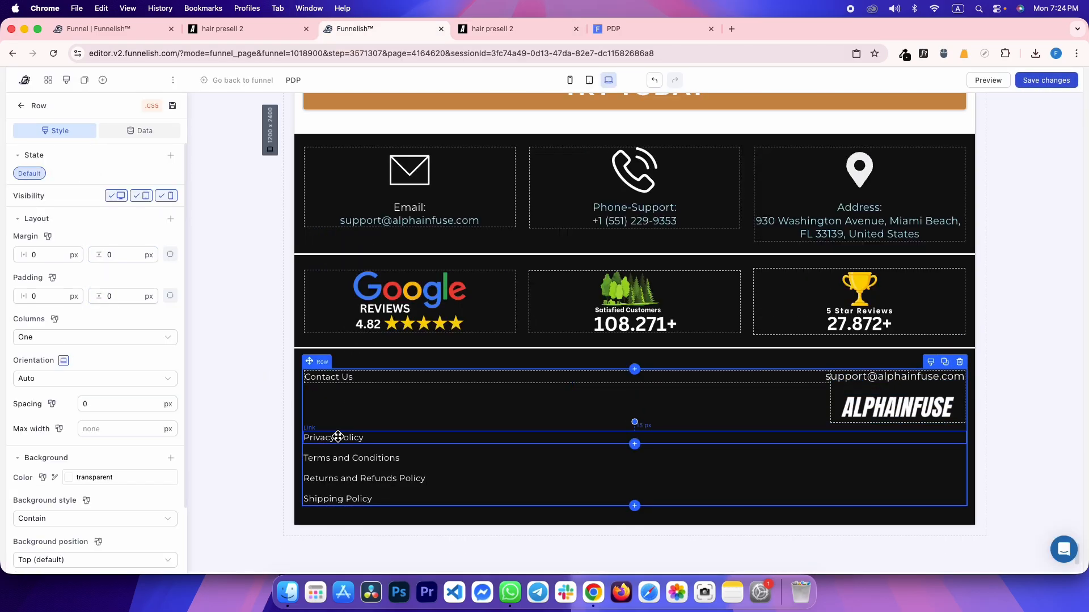
{"action": "left_click_drag", "start_coordinate": [388, 440], "coordinate": [331, 478]}
{"action": "left_click", "coordinate": [236, 377]}
Save the page and reload the live preview to check the footer
{"action": "key", "text": "super+s"}
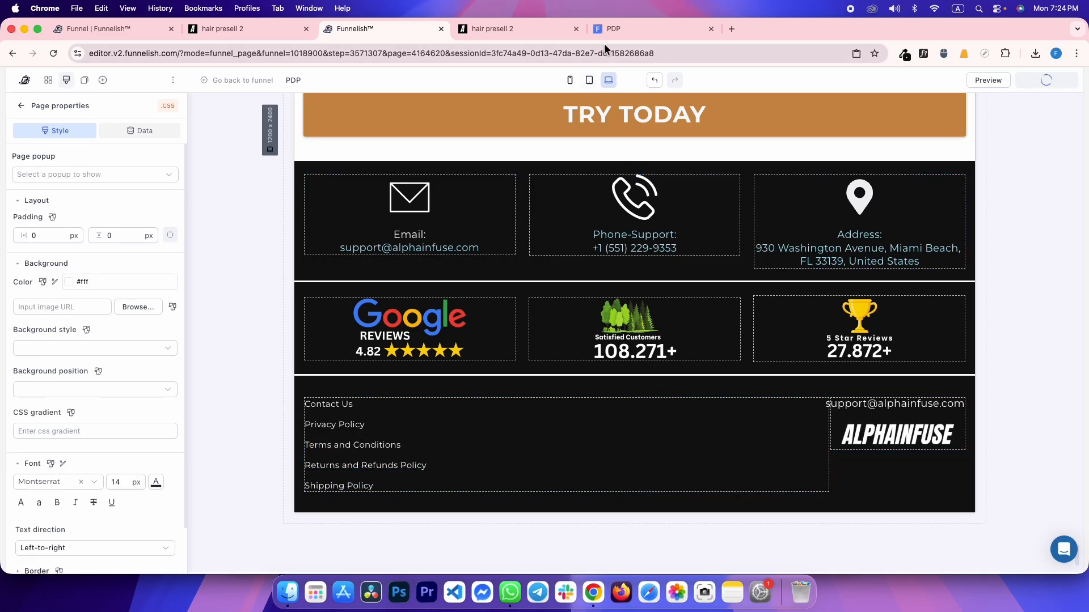
{"action": "left_click", "coordinate": [611, 28]}
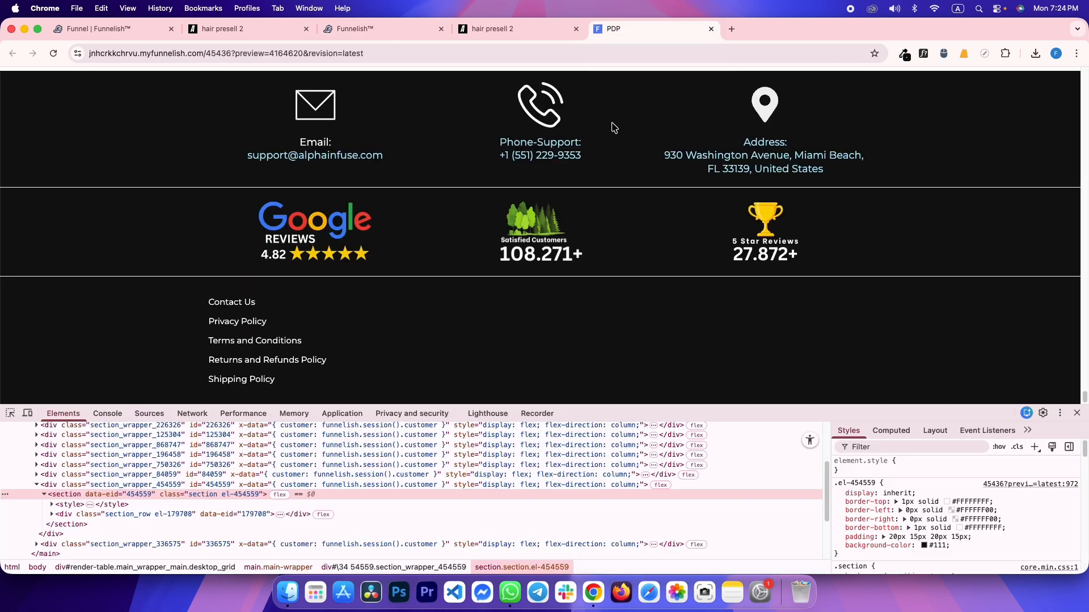
{"action": "key", "text": "super+r"}
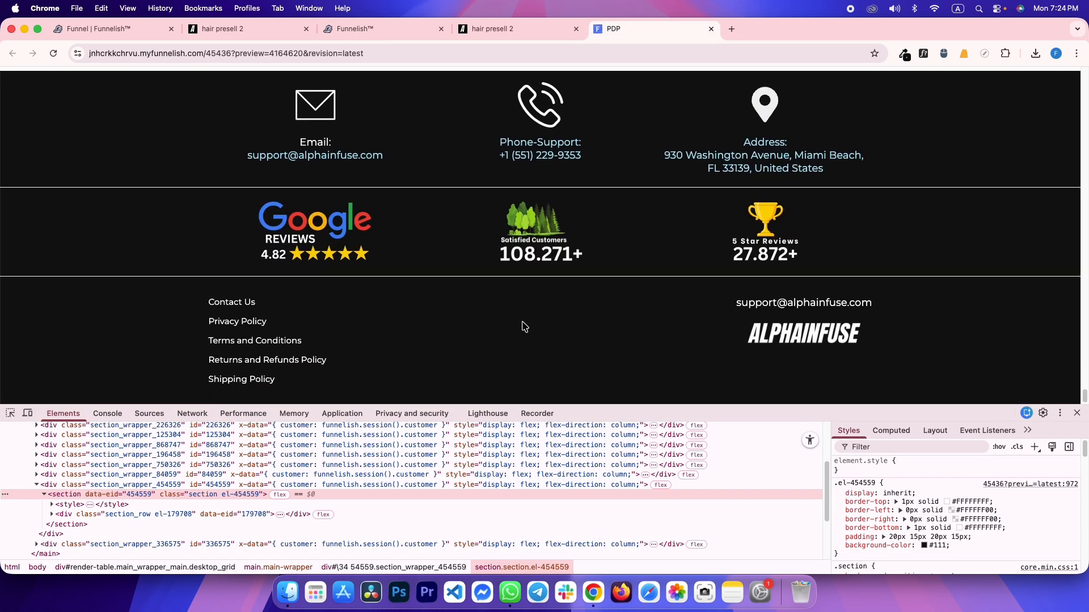
Copy the reference guarantee section's black background colour with ColorZilla
{"action": "key", "text": "ctrl+shift+Tab"}
{"action": "scroll", "coordinate": [361, 329], "scroll_direction": "down", "scroll_amount": 2}
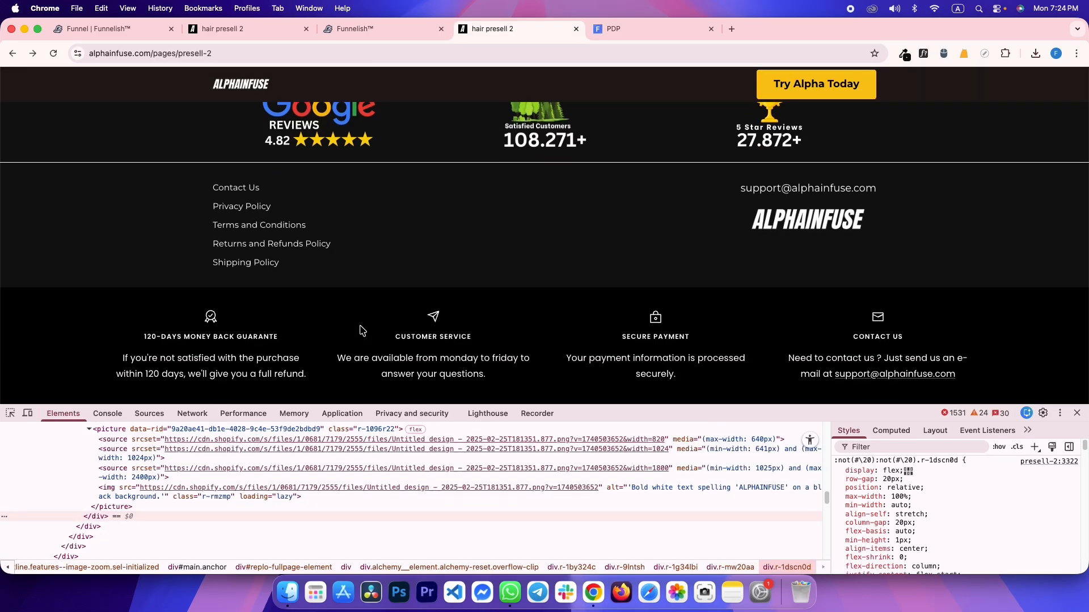
{"action": "left_click", "coordinate": [9, 415]}
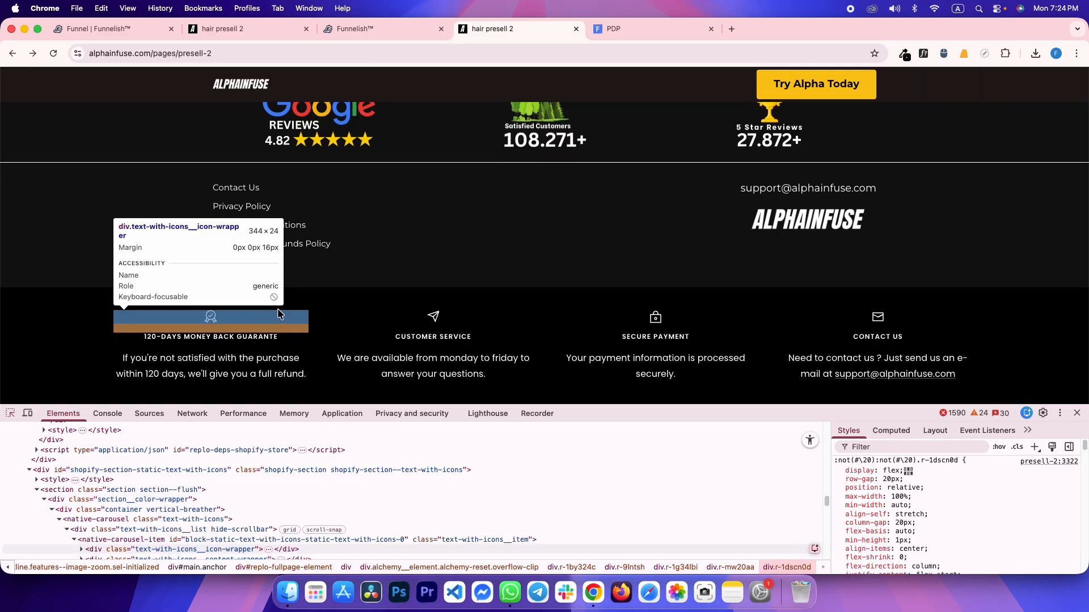
{"action": "left_click", "coordinate": [77, 333]}
{"action": "left_click_drag", "start_coordinate": [31, 317], "coordinate": [969, 419]}
{"action": "left_click", "coordinate": [971, 375]}
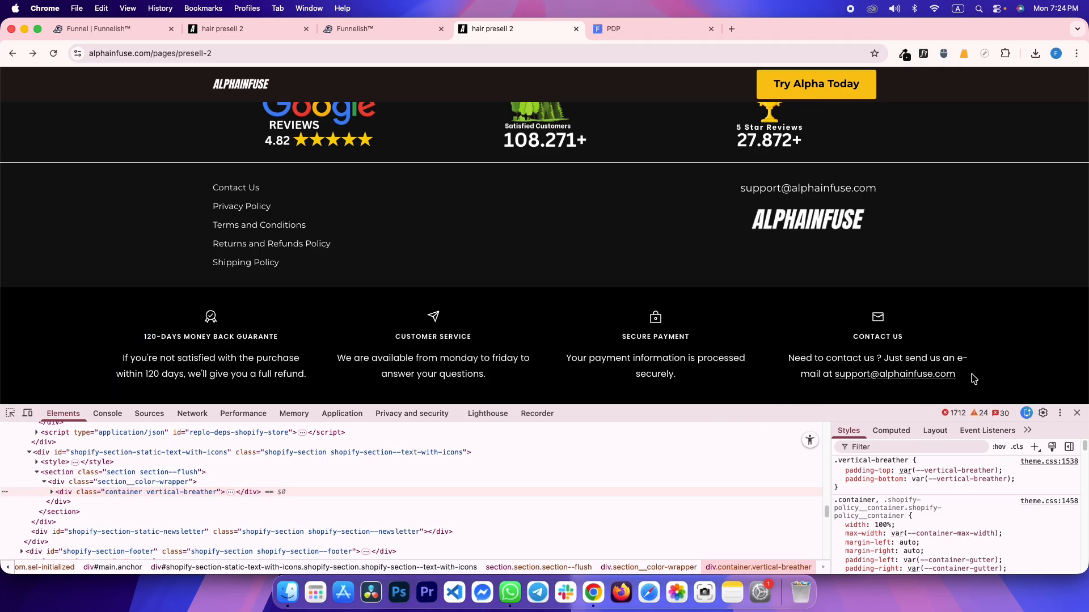
{"action": "left_click", "coordinate": [906, 55]}
{"action": "left_click", "coordinate": [858, 74]}
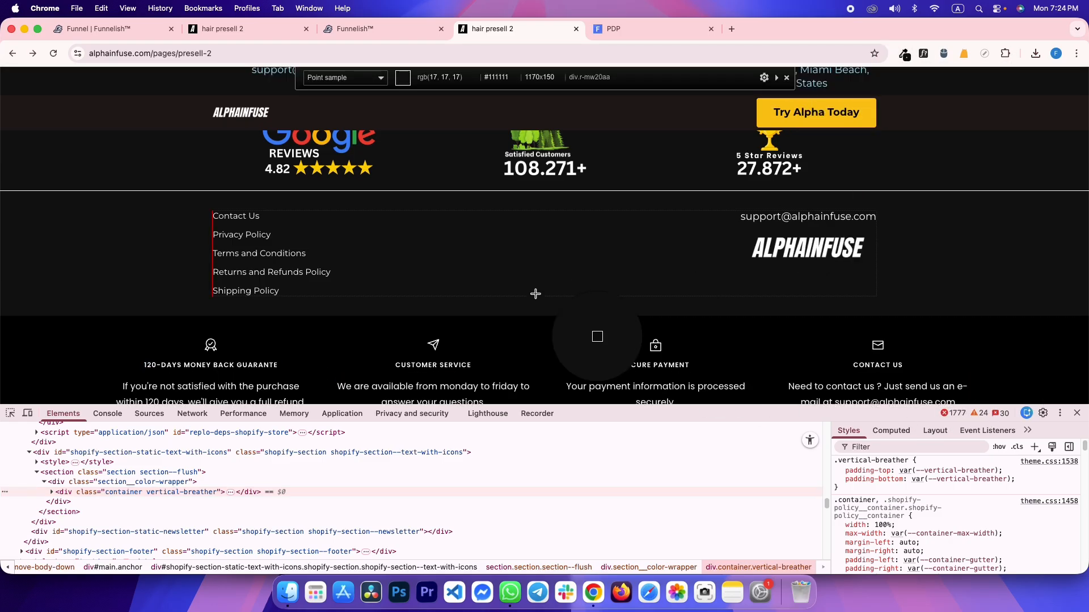
{"action": "left_click", "coordinate": [76, 342]}
{"action": "key", "text": "ctrl+shift+Tab"}
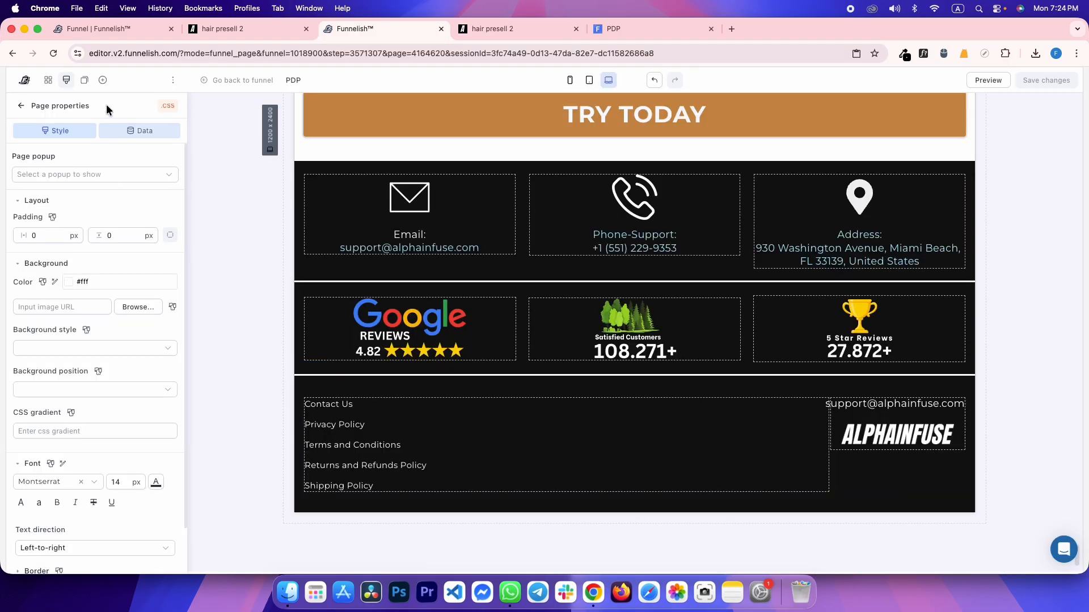
{"action": "left_click", "coordinate": [48, 80]}
Add a new section below the footer with a solid black background
{"action": "left_click_drag", "start_coordinate": [136, 195], "coordinate": [445, 456]}
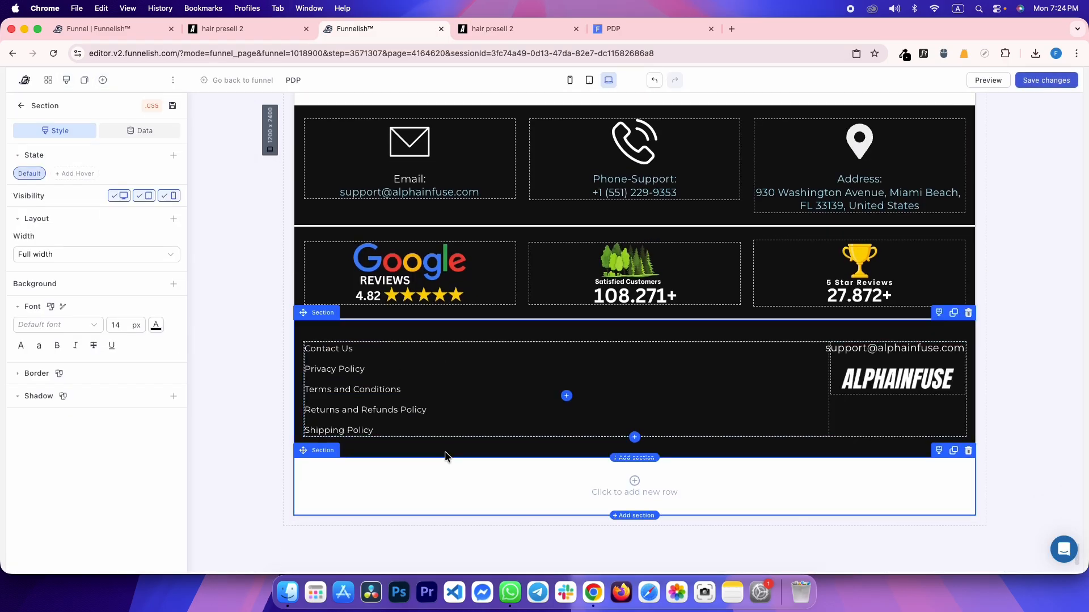
{"action": "left_click", "coordinate": [171, 285]}
{"action": "left_click", "coordinate": [161, 325]}
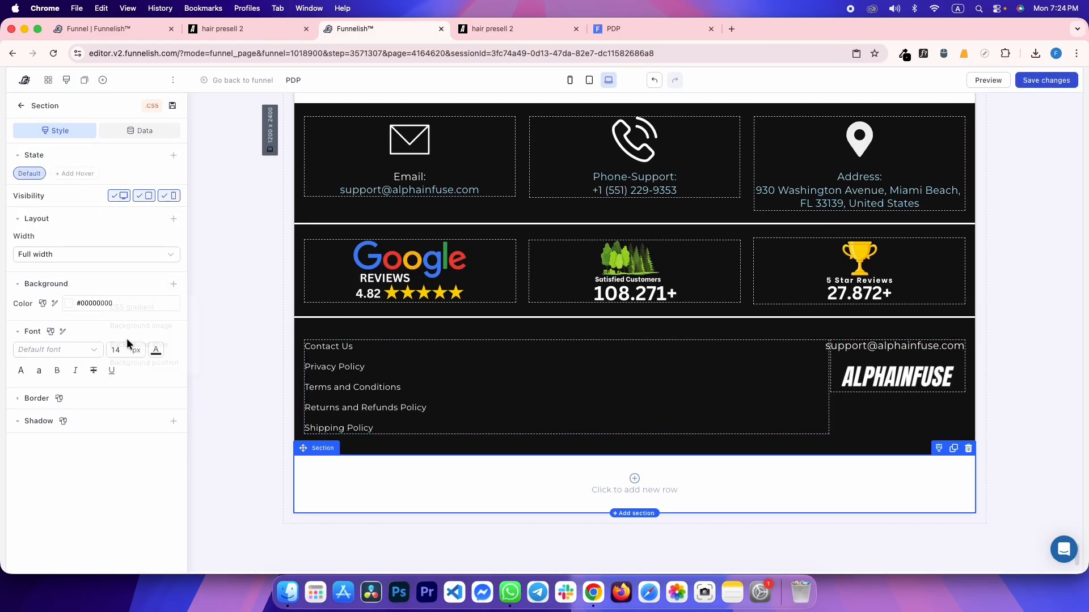
{"action": "left_click", "coordinate": [136, 304]}
{"action": "key", "text": "BackSpace"}
{"action": "key", "text": "BackSpace"}
{"action": "left_click", "coordinate": [135, 463]}
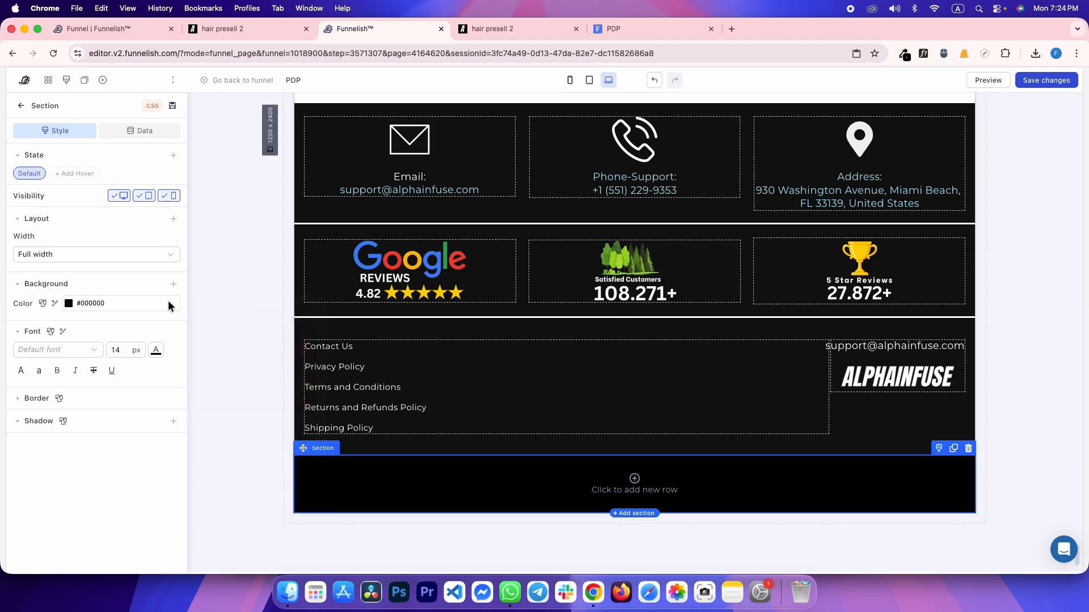
{"action": "left_click", "coordinate": [166, 220]}
{"action": "left_click", "coordinate": [174, 220]}
{"action": "left_click", "coordinate": [139, 258]}
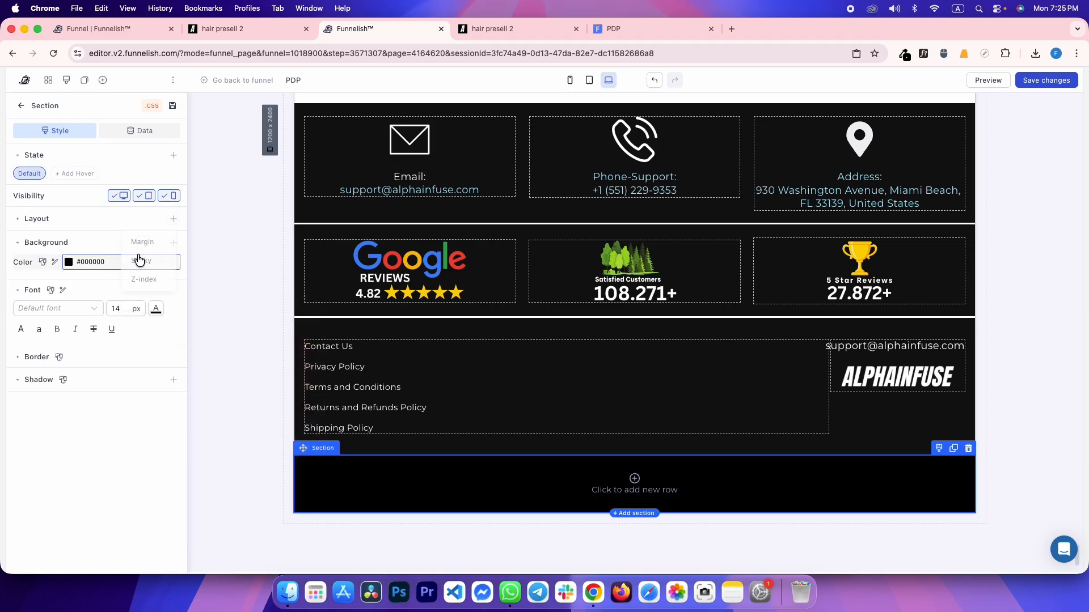
Set the section's padding to 40 px to match the reference spacing
{"action": "key", "text": "ctrl+Tab"}
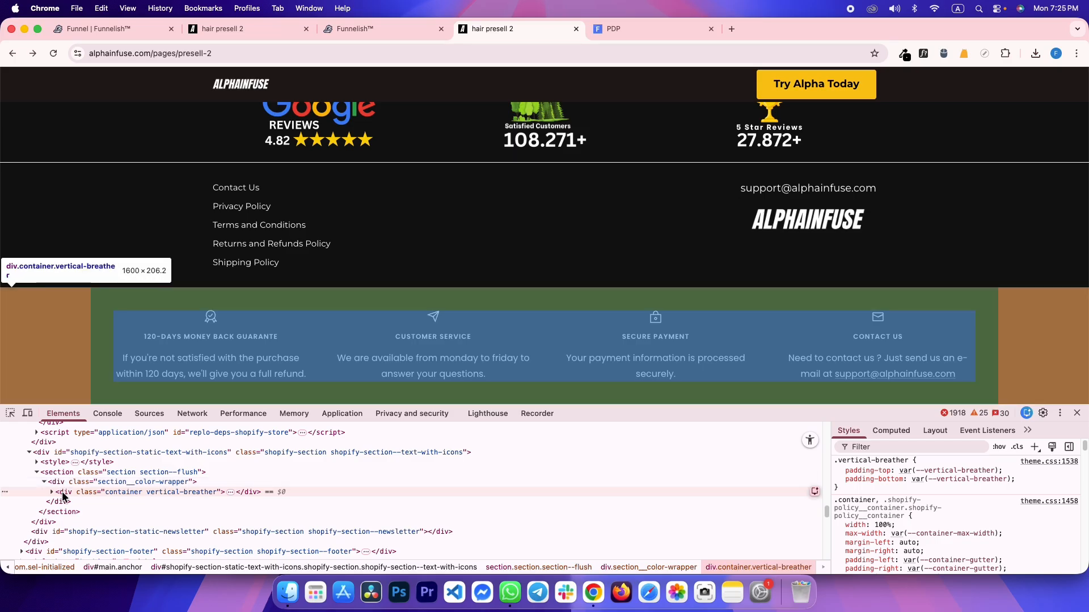
{"action": "left_click", "coordinate": [895, 429]}
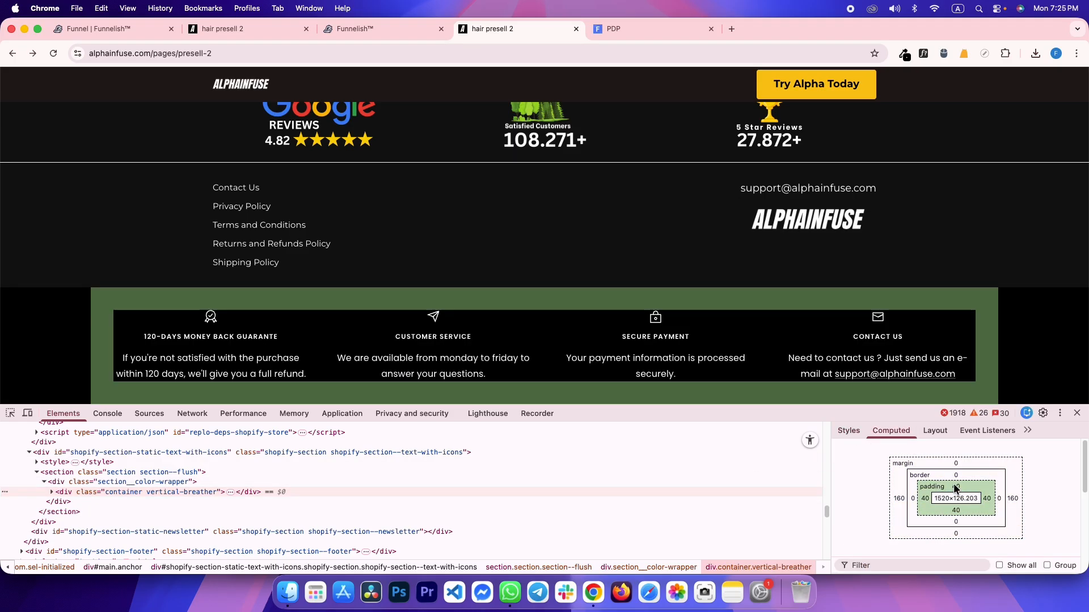
{"action": "key", "text": "ctrl+shift+Tab"}
{"action": "left_click", "coordinate": [38, 225]}
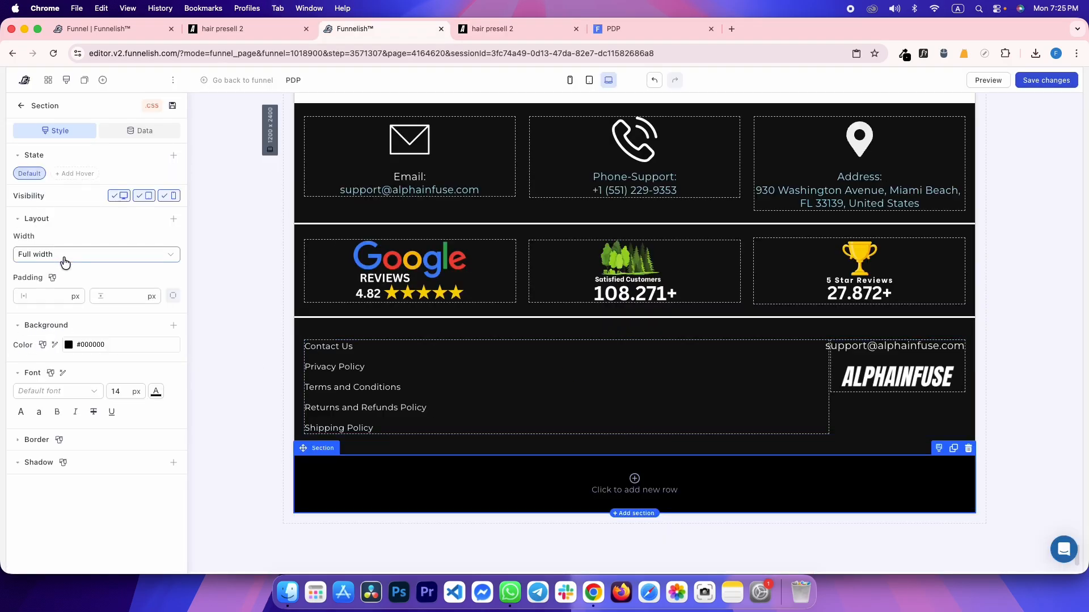
{"action": "left_click", "coordinate": [45, 296]}
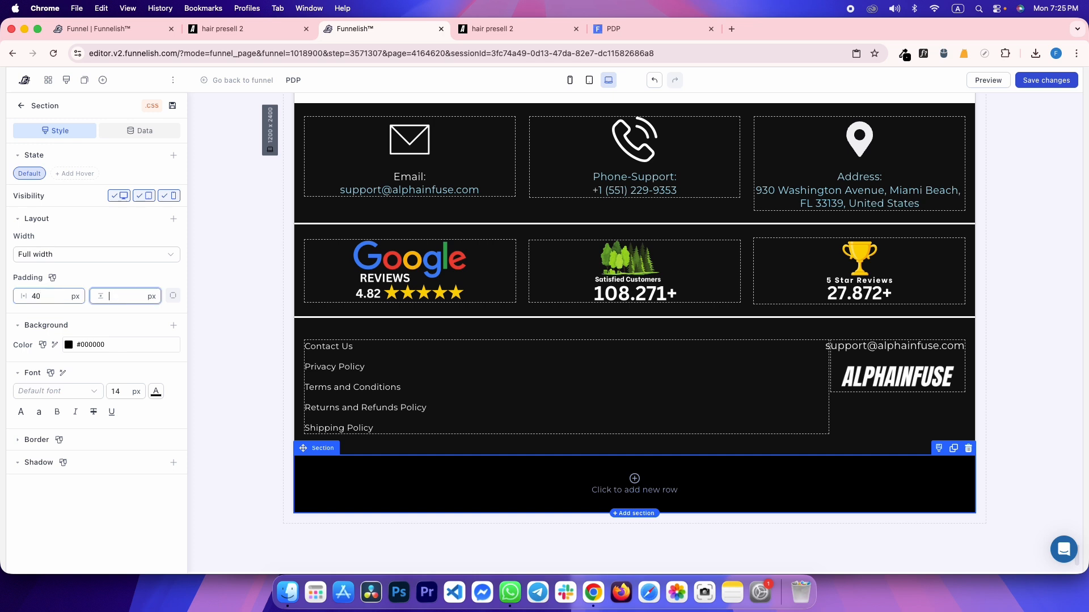
{"action": "type", "text": "40"}
Study the reference icon carousel's slides, then add a row to the black section
{"action": "key", "text": "ctrl+Tab"}
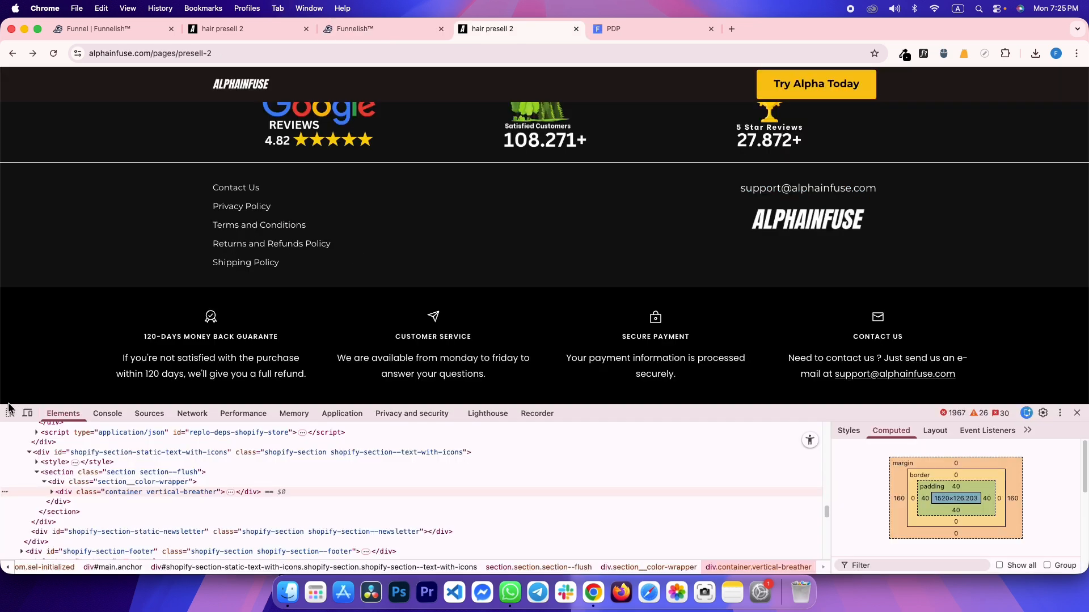
{"action": "key", "text": "ctrl+shift+Tab"}
{"action": "key", "text": "ctrl+shift+Tab"}
{"action": "scroll", "coordinate": [564, 313], "scroll_direction": "down", "scroll_amount": 3}
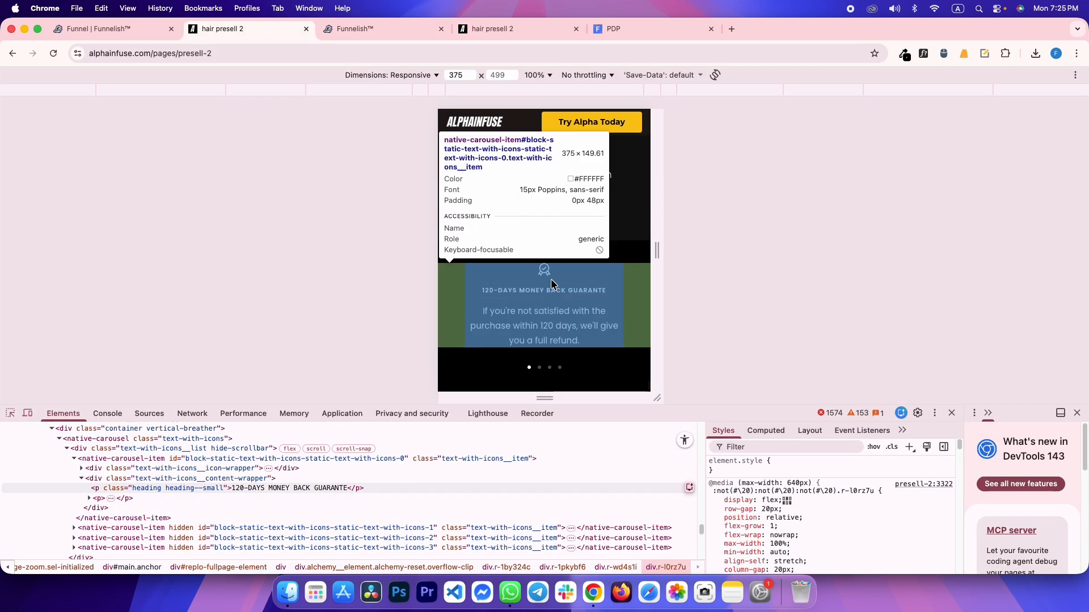
{"action": "left_click", "coordinate": [553, 282]}
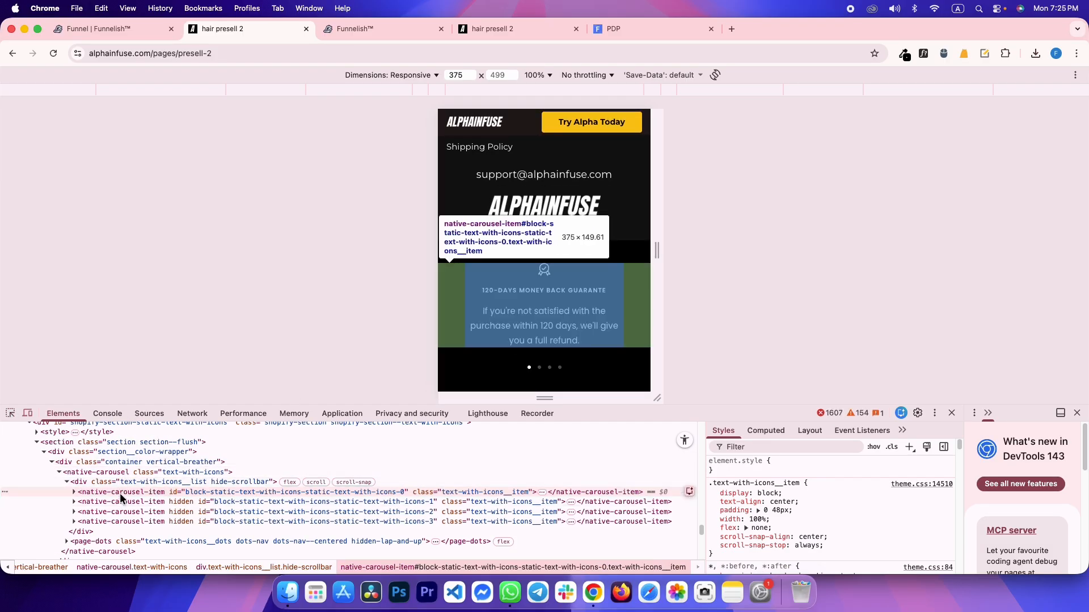
{"action": "left_click_drag", "start_coordinate": [568, 298], "coordinate": [520, 301]}
{"action": "left_click_drag", "start_coordinate": [586, 304], "coordinate": [545, 314]}
{"action": "key", "text": "ctrl+Tab"}
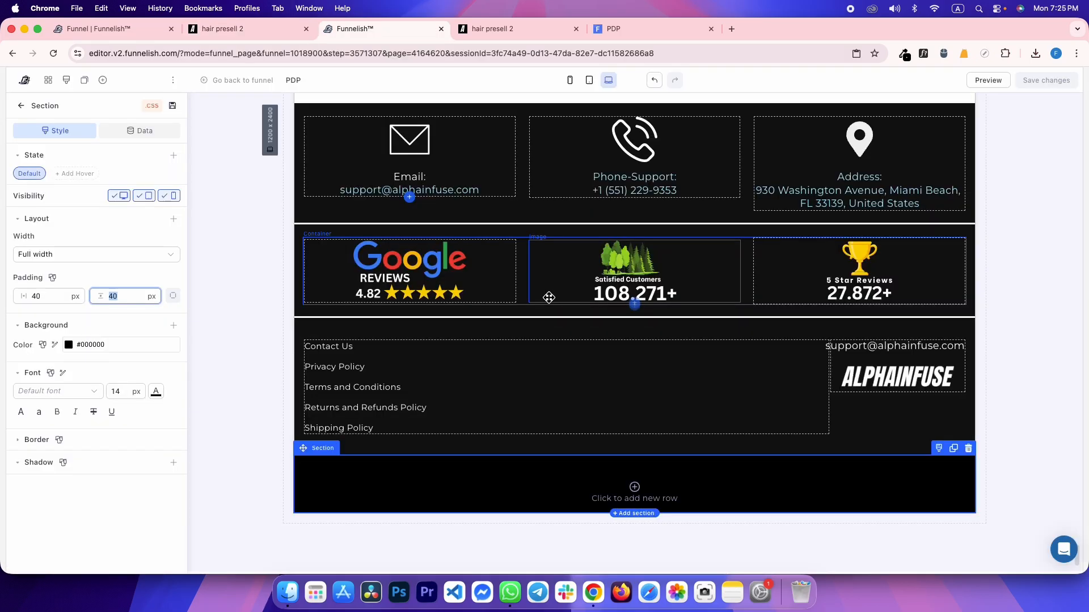
{"action": "key", "text": "ctrl+Tab"}
{"action": "key", "text": "ctrl+shift+Tab"}
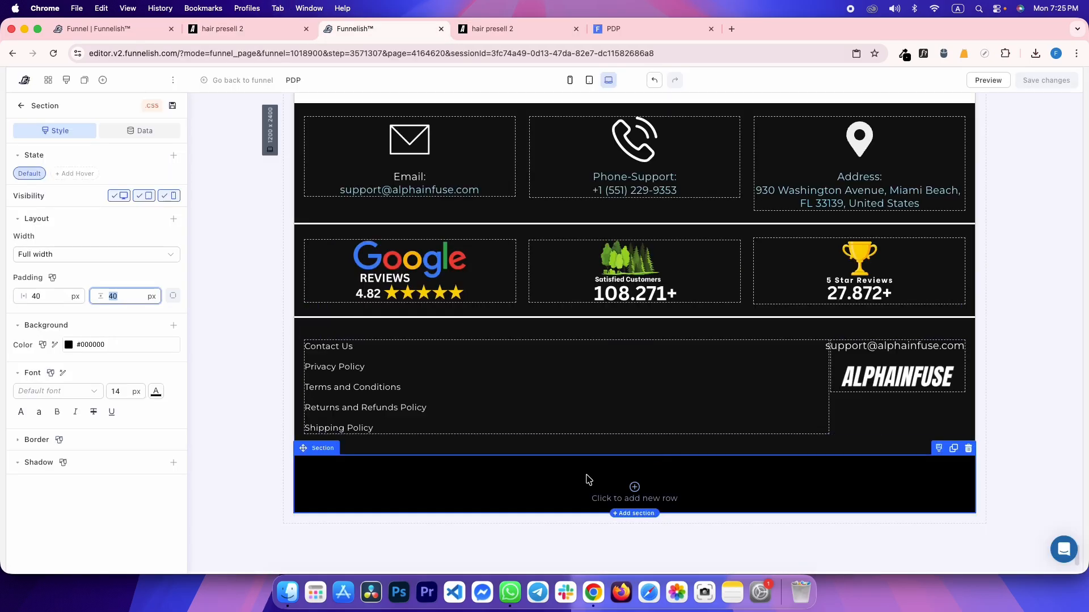
{"action": "left_click", "coordinate": [602, 495]}
Add a single-column row holding a carousel with 0 top margin
{"action": "left_click", "coordinate": [570, 519]}
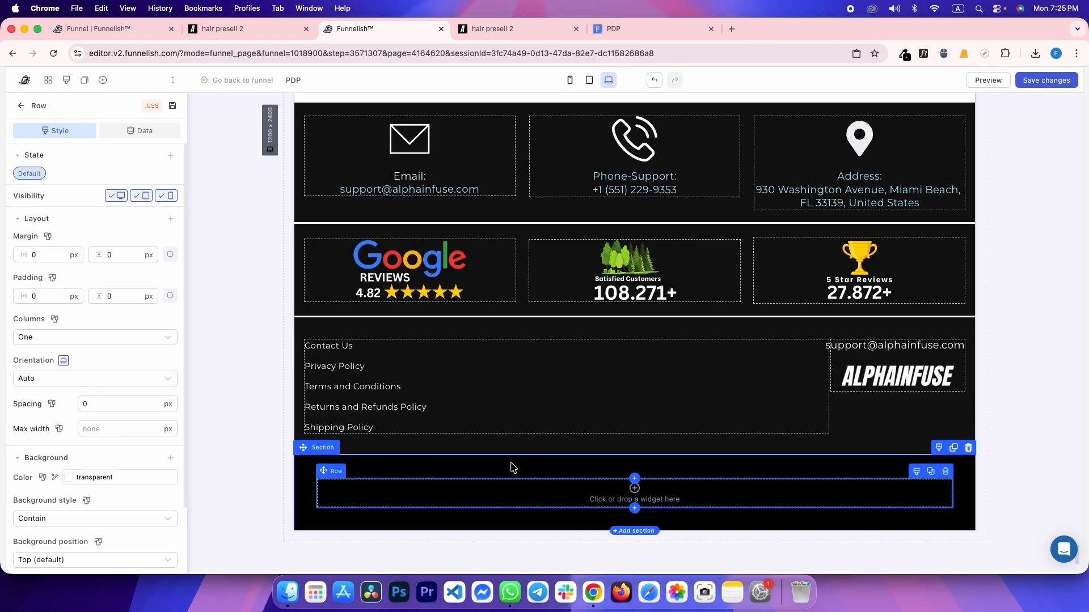
{"action": "left_click", "coordinate": [441, 480]}
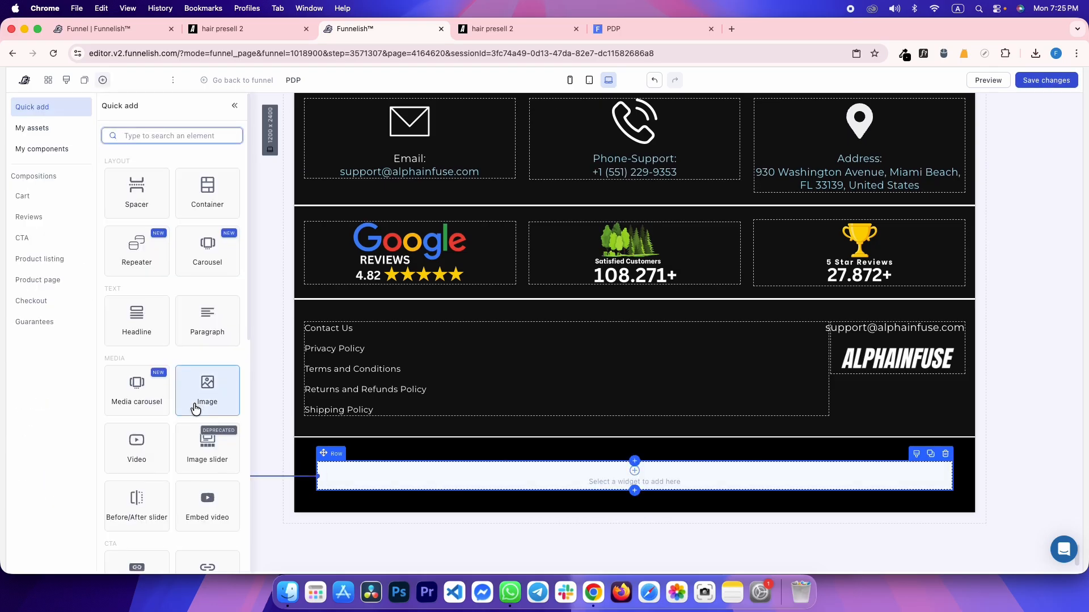
{"action": "left_click", "coordinate": [207, 253]}
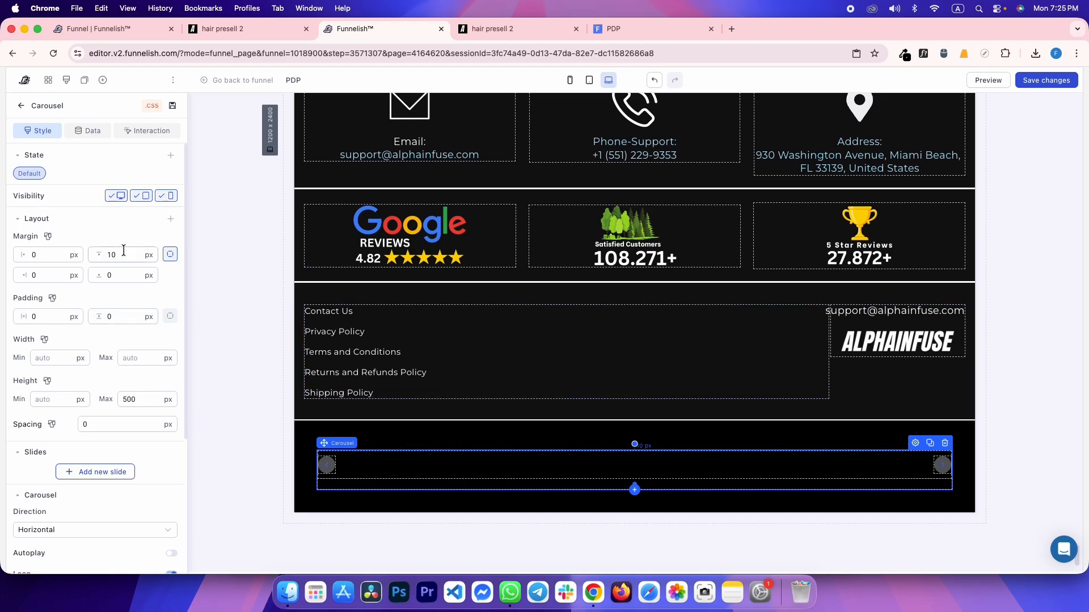
{"action": "type", "text": "0"}
{"action": "key", "text": "super+s"}
Add four slides to the carousel
{"action": "key", "text": "ctrl+Tab"}
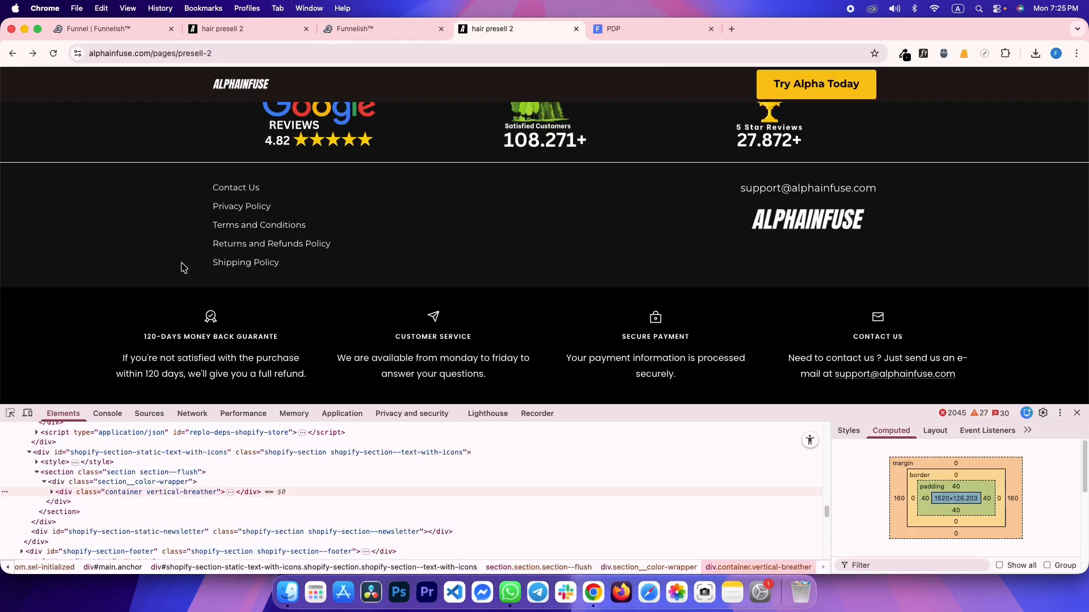
{"action": "key", "text": "ctrl+shift+Tab"}
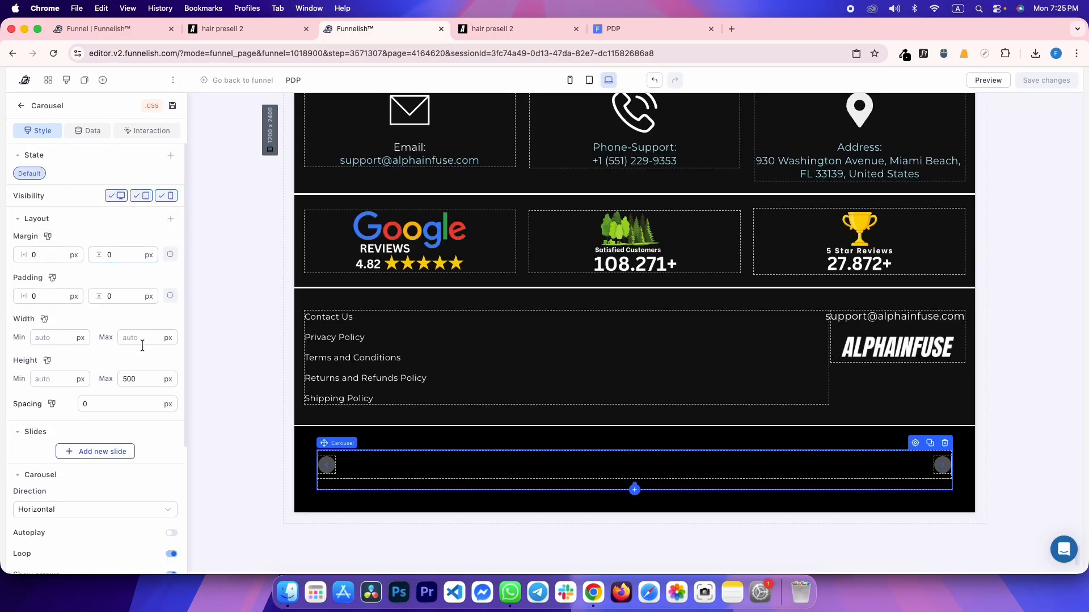
{"action": "scroll", "coordinate": [78, 438], "scroll_direction": "down", "scroll_amount": 3}
{"action": "key", "text": "ctrl+Tab"}
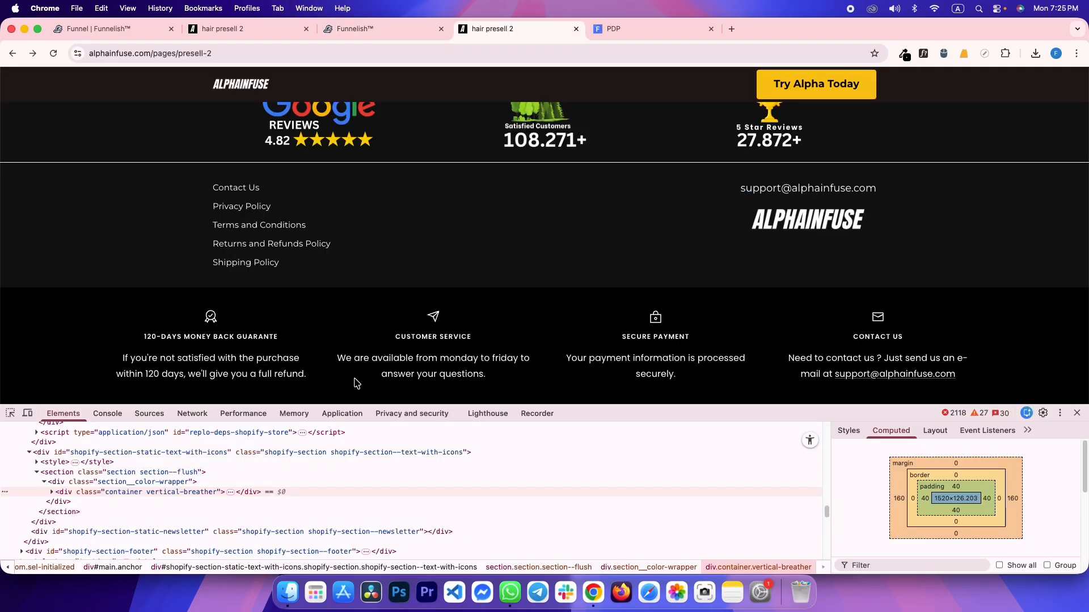
{"action": "key", "text": "ctrl+shift+Tab"}
{"action": "left_click", "coordinate": [90, 383]}
{"action": "left_click", "coordinate": [86, 401]}
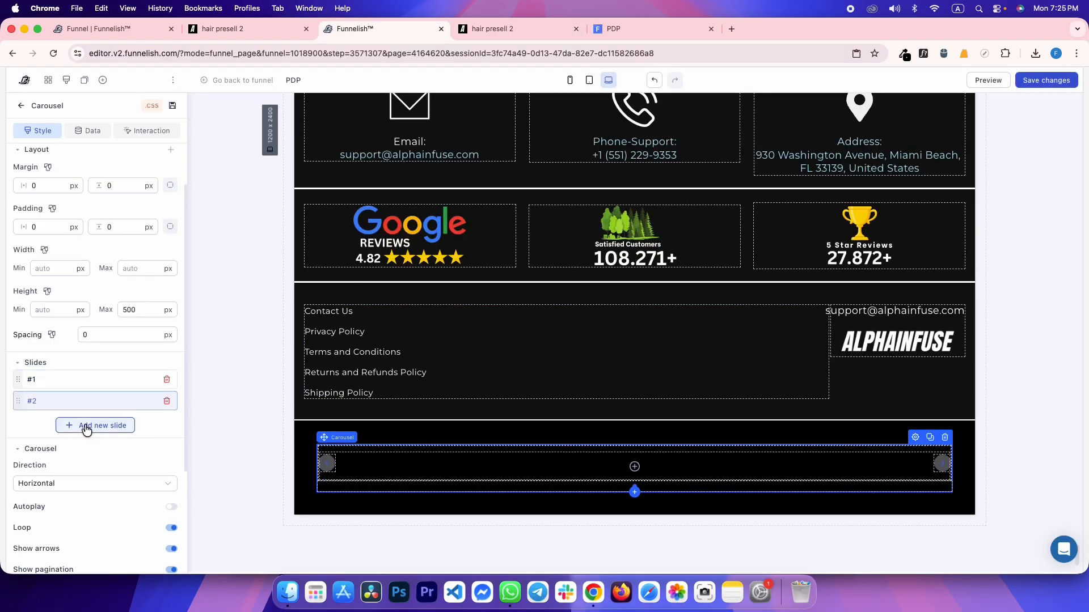
{"action": "left_click", "coordinate": [83, 431]}
{"action": "left_click", "coordinate": [85, 447]}
Set 4 slides per view, check tablet and mobile widths, save, and hide the arrows
{"action": "left_click", "coordinate": [80, 380]}
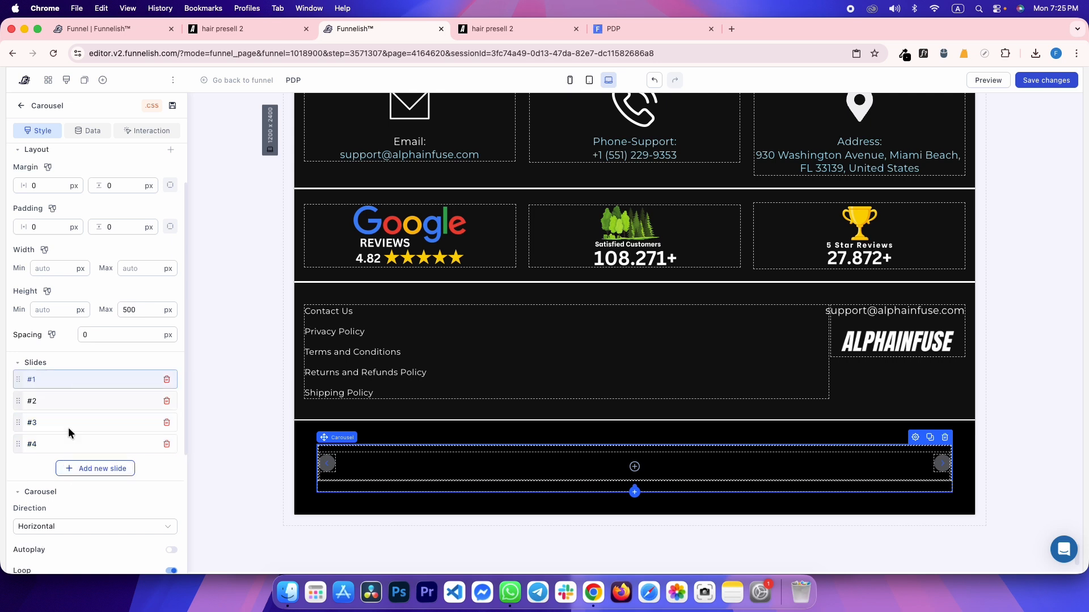
{"action": "scroll", "coordinate": [73, 465], "scroll_direction": "down", "scroll_amount": 3}
{"action": "scroll", "coordinate": [77, 500], "scroll_direction": "down", "scroll_amount": 3}
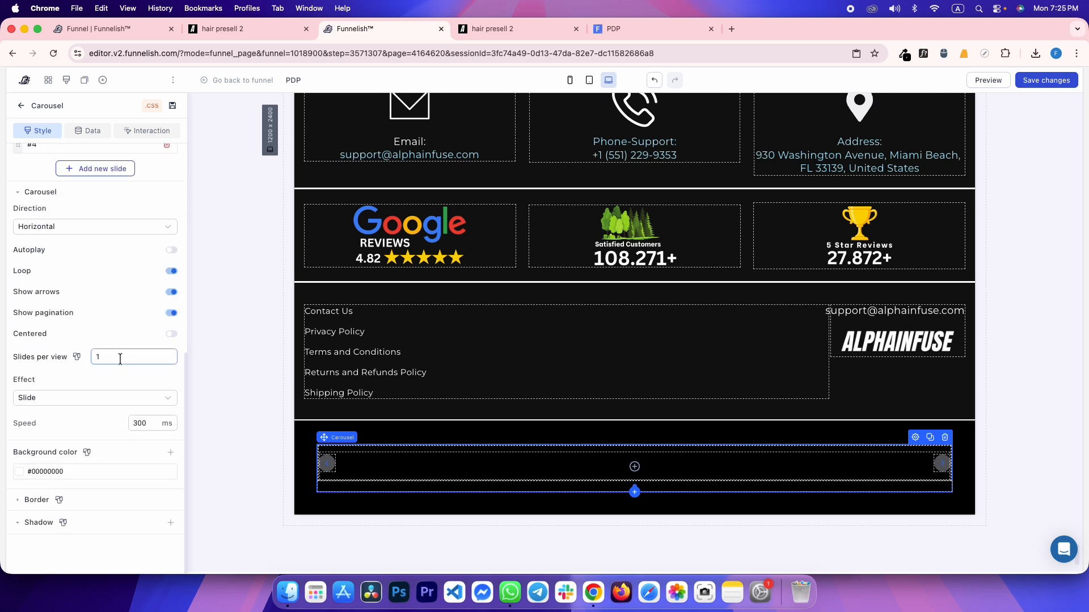
{"action": "type", "text": "4"}
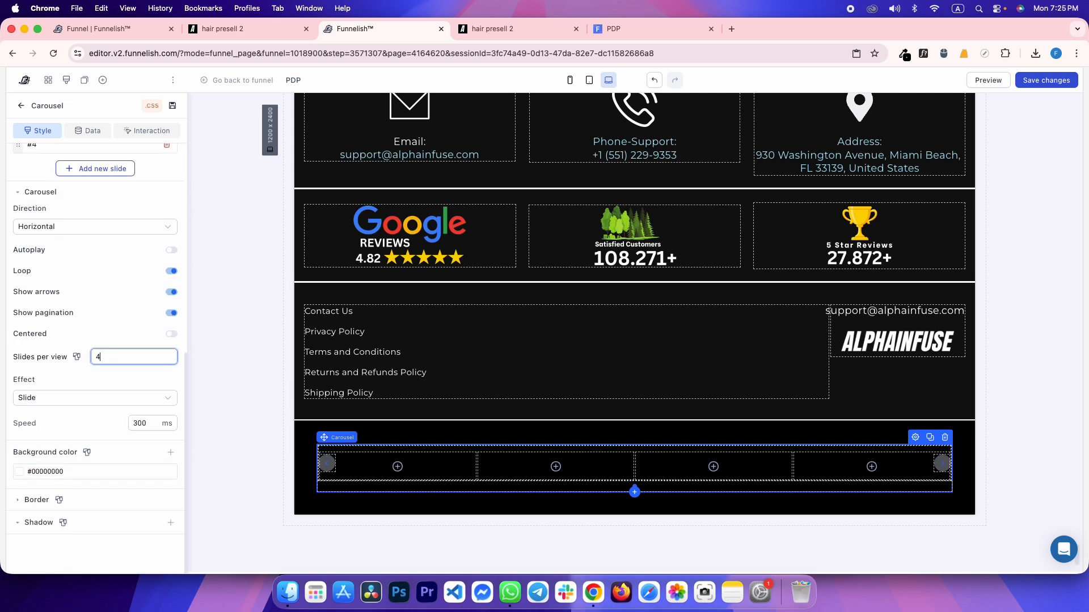
{"action": "left_click", "coordinate": [587, 80]}
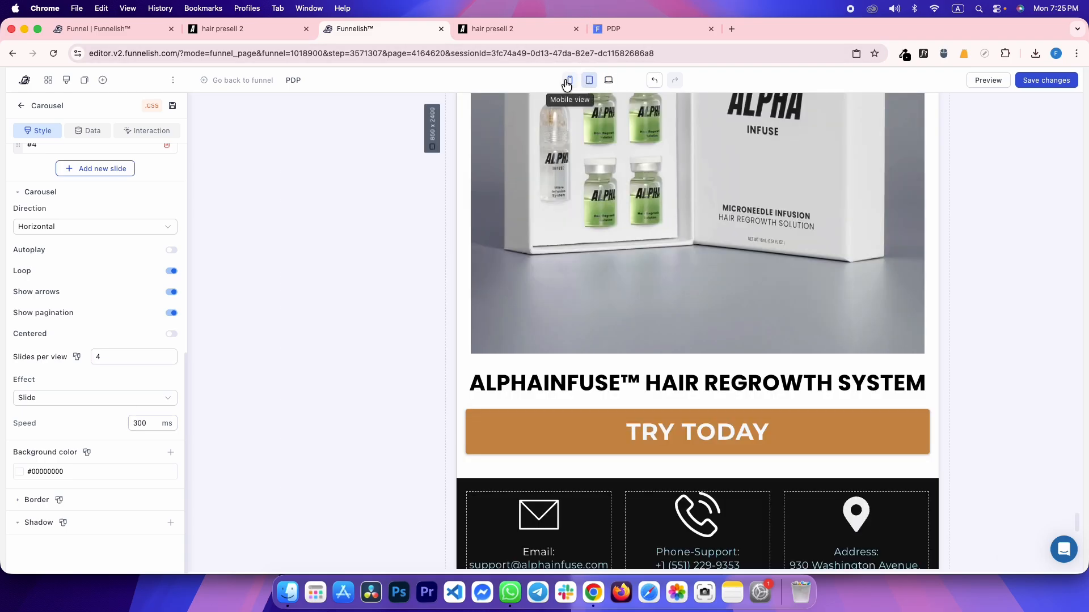
{"action": "left_click", "coordinate": [569, 80]}
{"action": "left_click", "coordinate": [121, 351]}
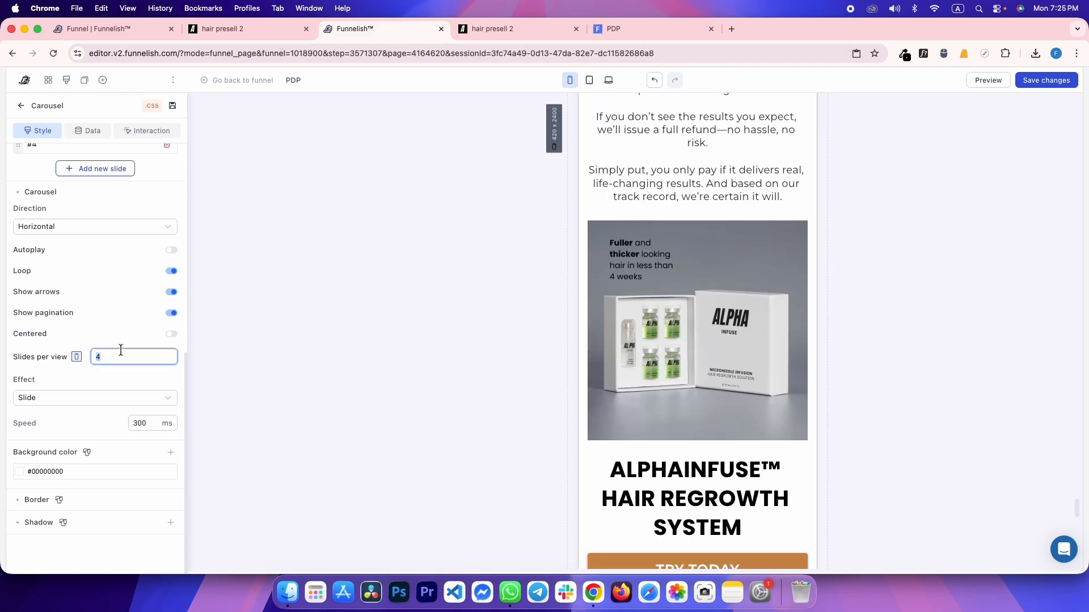
{"action": "left_click", "coordinate": [609, 80]}
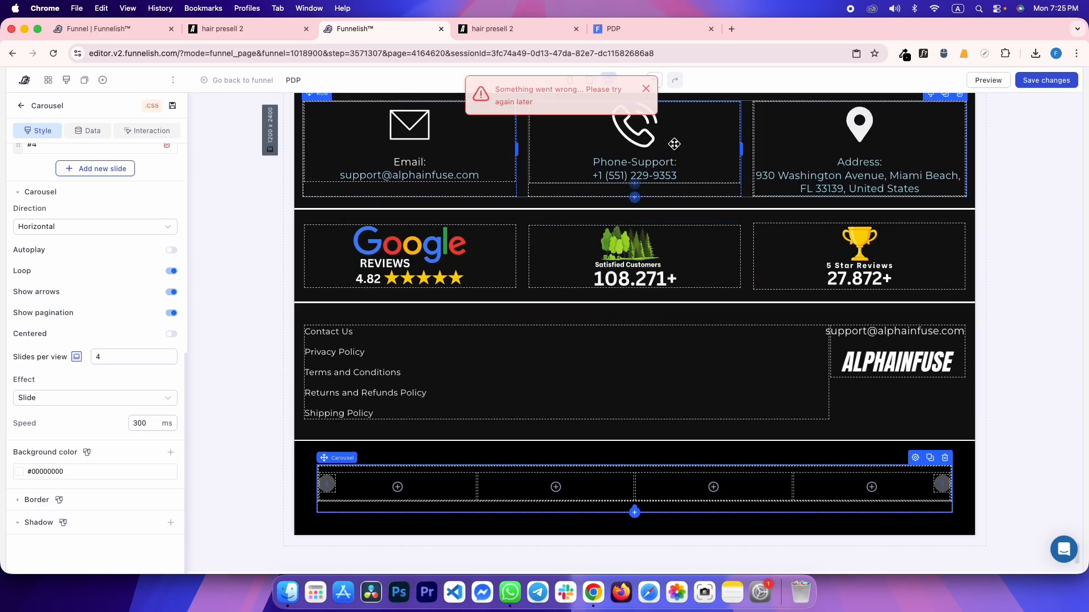
{"action": "key", "text": "super+s"}
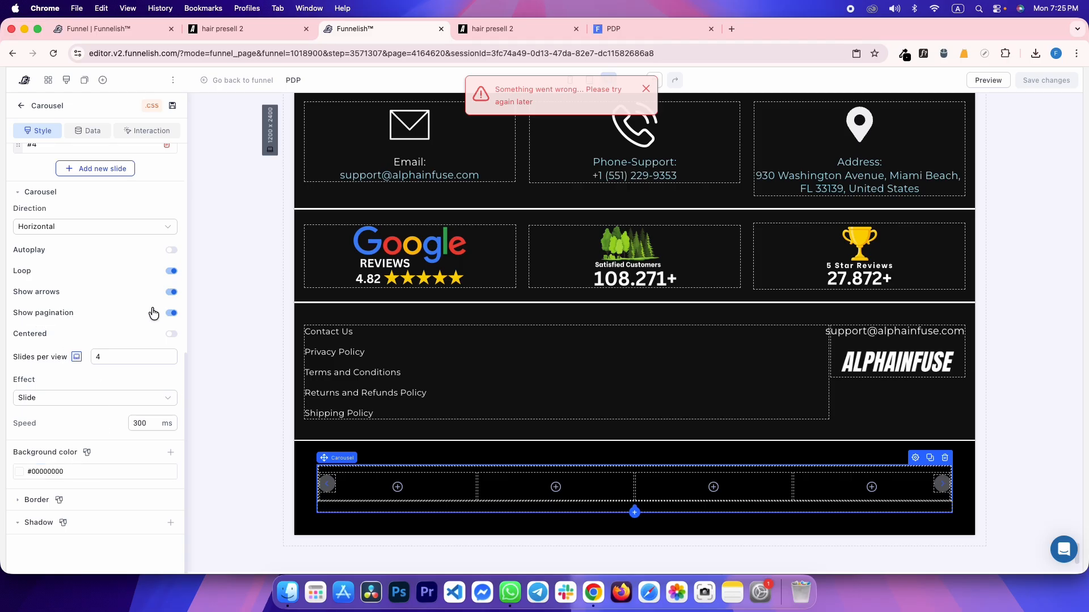
{"action": "left_click", "coordinate": [172, 292]}
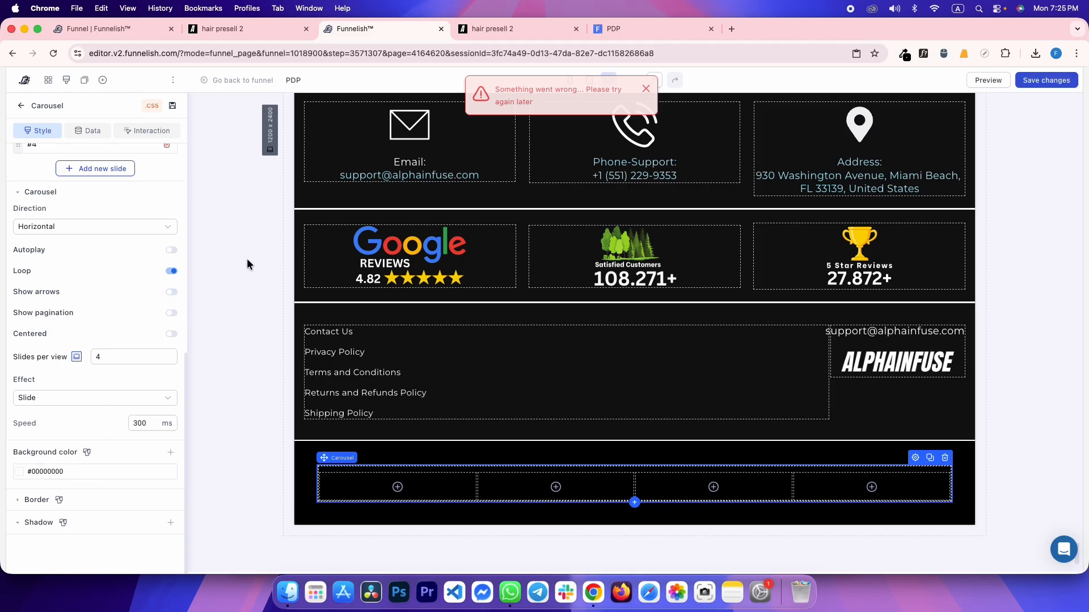
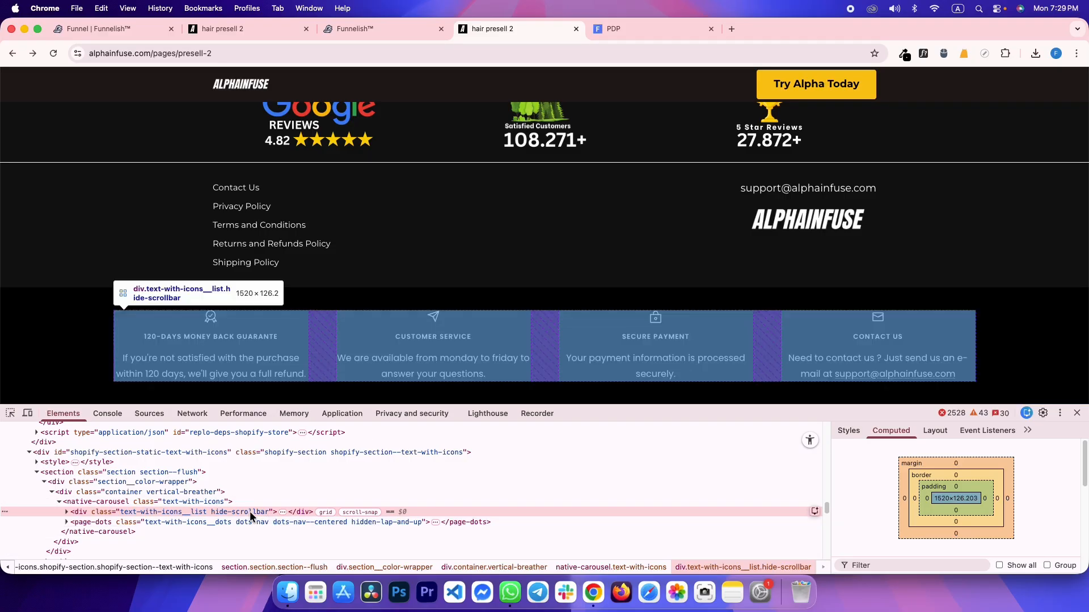
Check the reference slide list's styles, then set the footer carousel's slide spacing to 48 px
{"action": "left_click", "coordinate": [849, 431]}
{"action": "scroll", "coordinate": [907, 499], "scroll_direction": "down", "scroll_amount": 2}
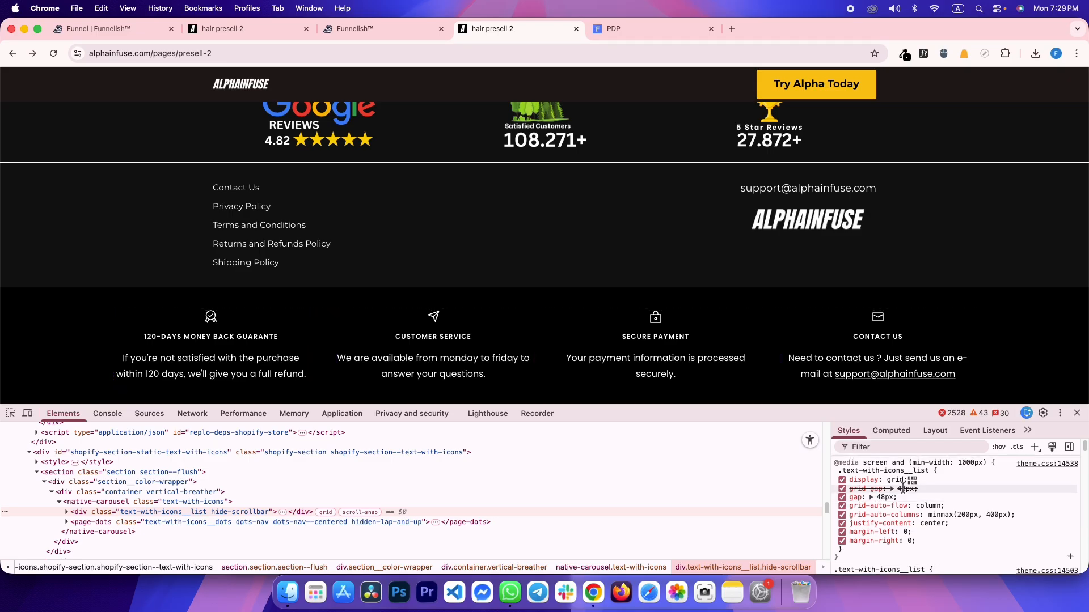
{"action": "key", "text": "ctrl+shift+Tab"}
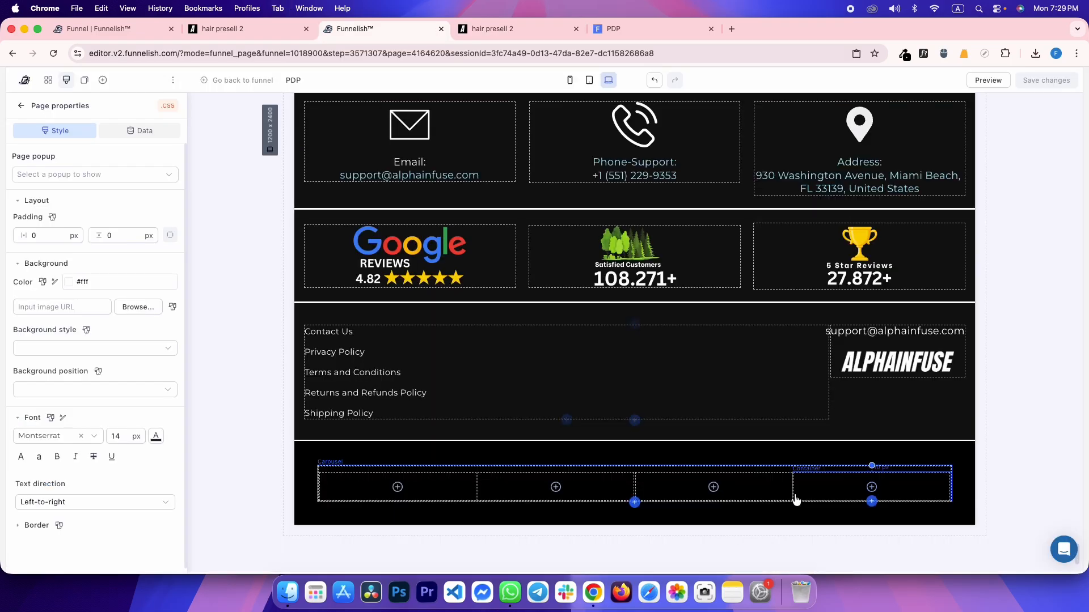
{"action": "left_click", "coordinate": [486, 491]}
{"action": "left_click", "coordinate": [543, 466]}
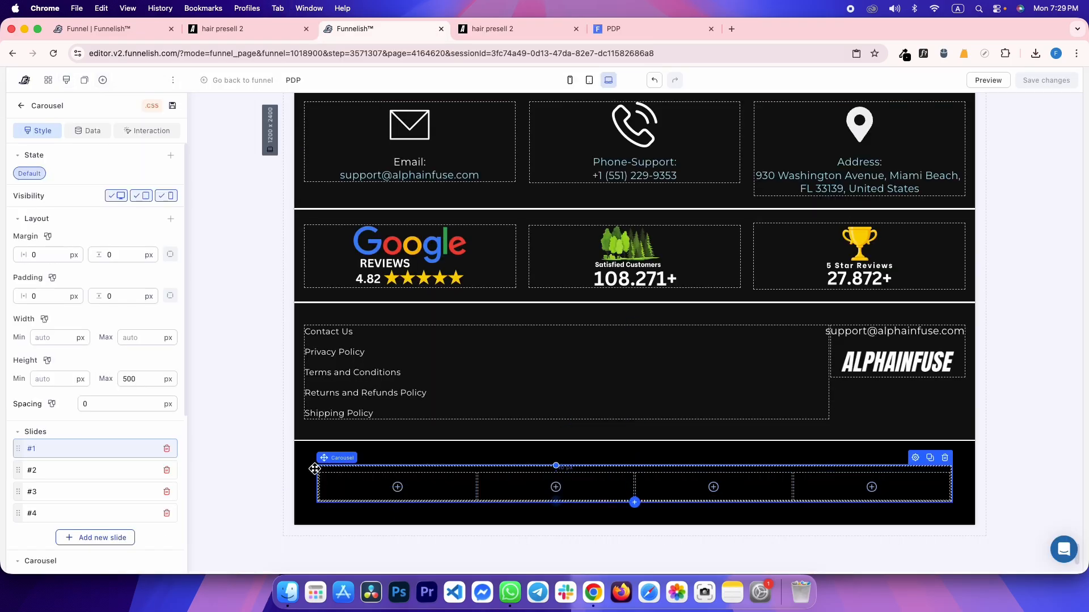
{"action": "type", "text": "16"}
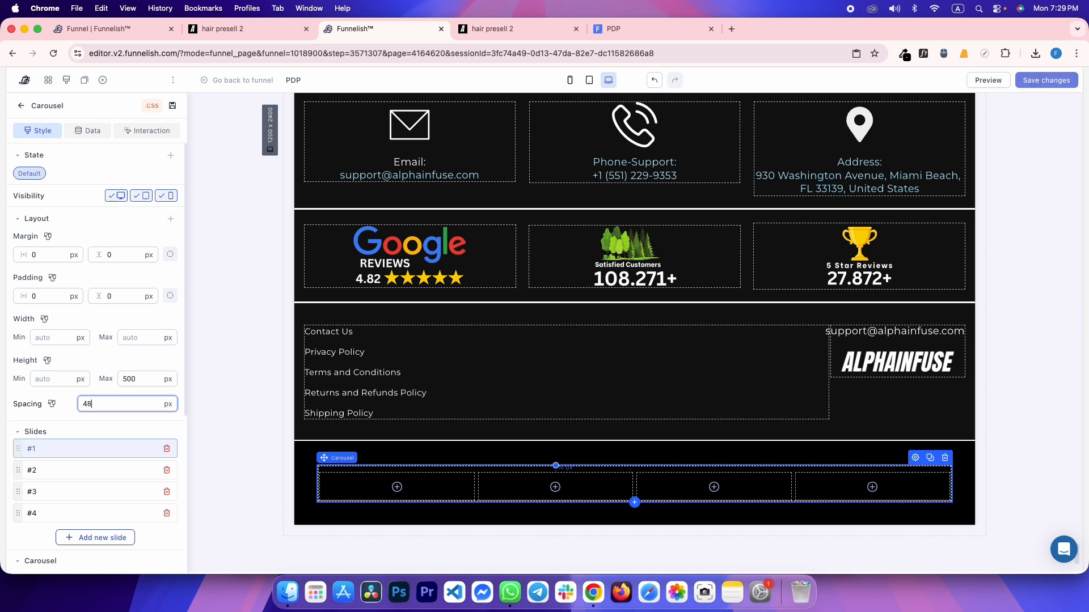
Add a new container inside the first carousel slide with a 0 top margin
{"action": "key", "text": "ctrl+Tab"}
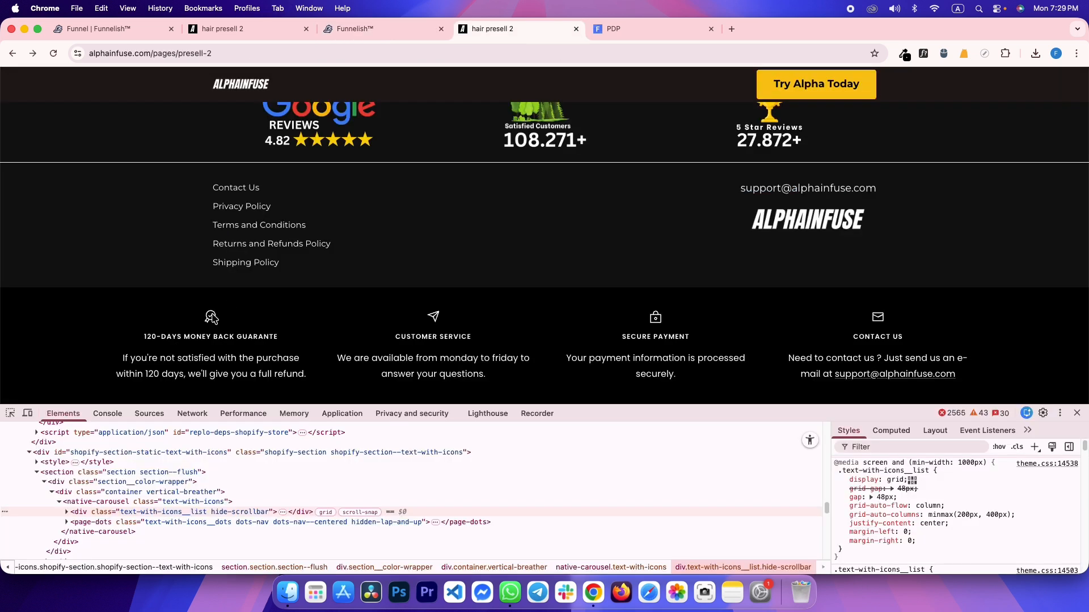
{"action": "right_click", "coordinate": [211, 313]}
{"action": "left_click", "coordinate": [10, 414]}
{"action": "left_click", "coordinate": [10, 414]}
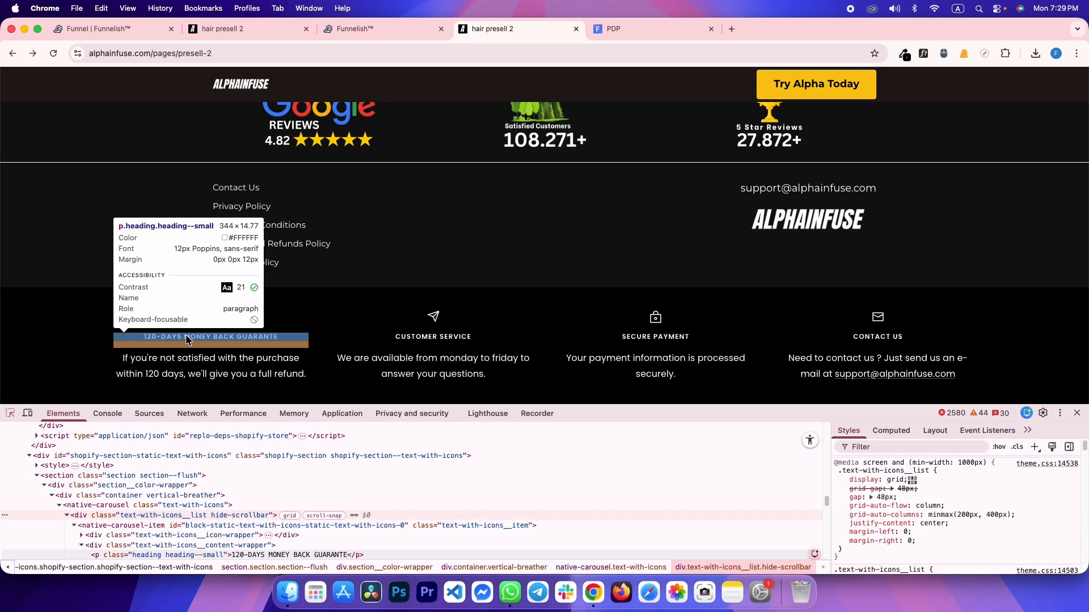
{"action": "key", "text": "ctrl+shift+Tab"}
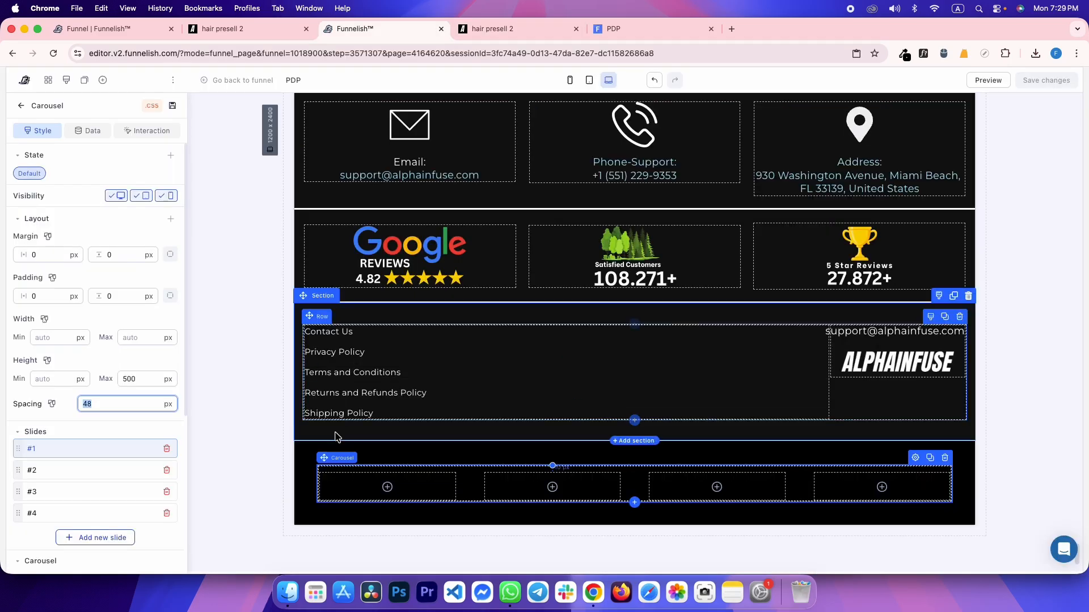
{"action": "left_click", "coordinate": [371, 487]}
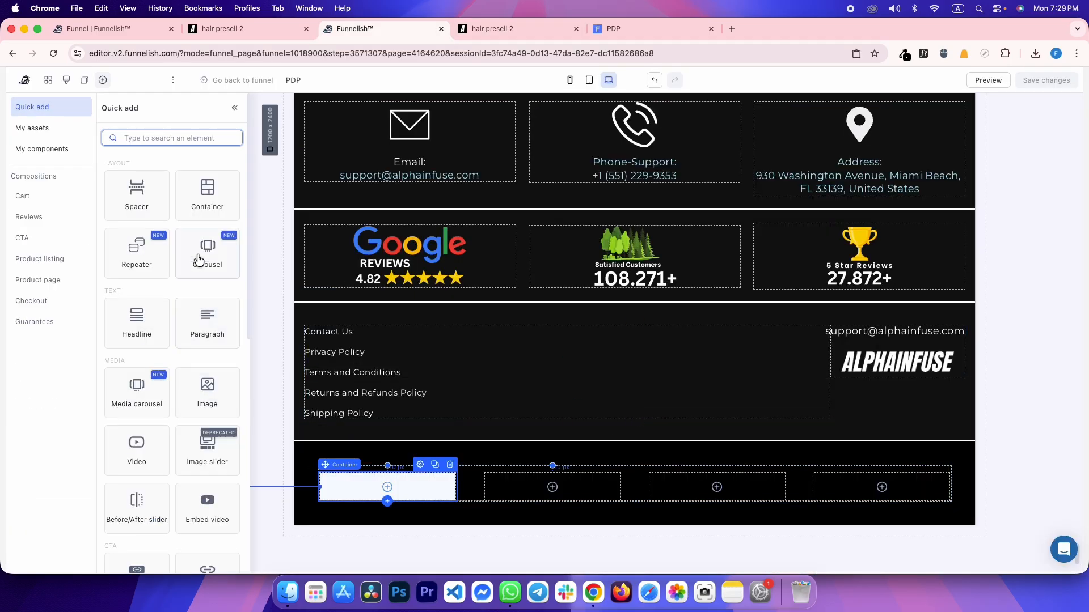
{"action": "left_click", "coordinate": [262, 441]}
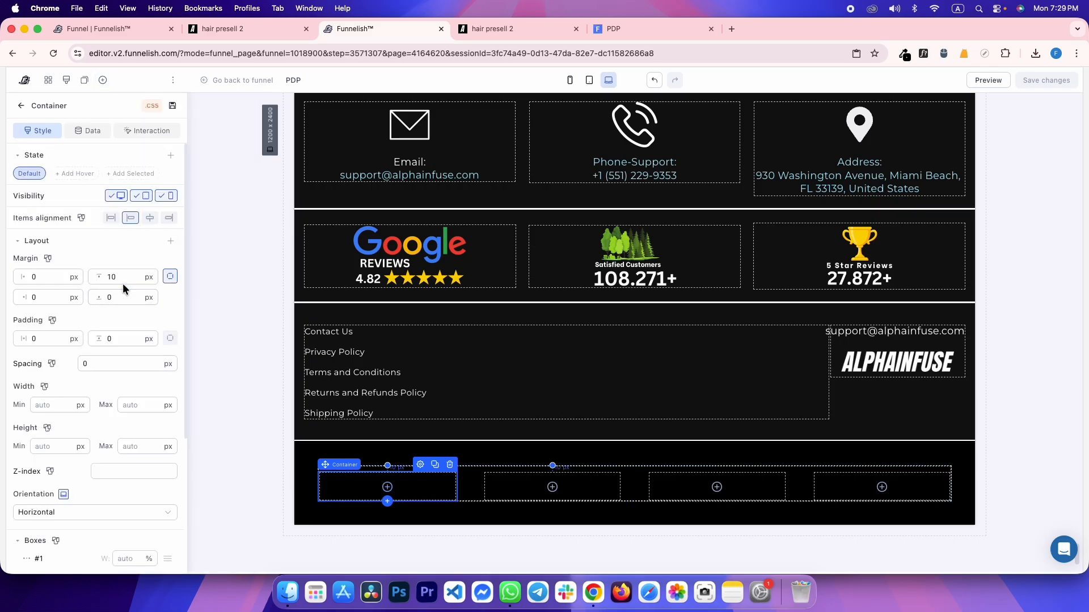
{"action": "type", "text": "0"}
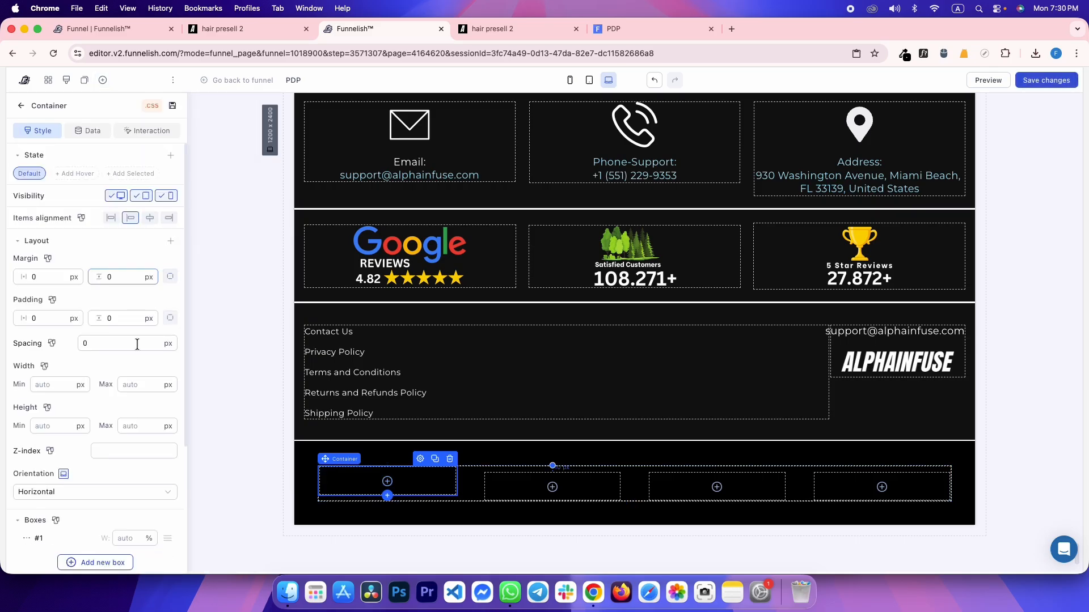
{"action": "left_click", "coordinate": [344, 486]}
{"action": "left_click", "coordinate": [213, 205]}
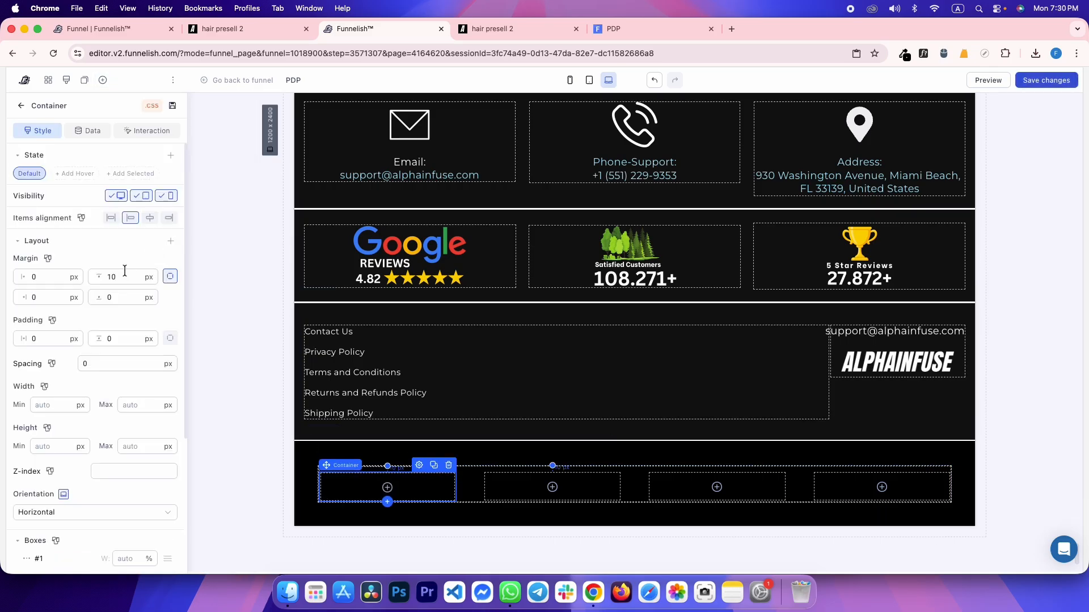
{"action": "type", "text": "0"}
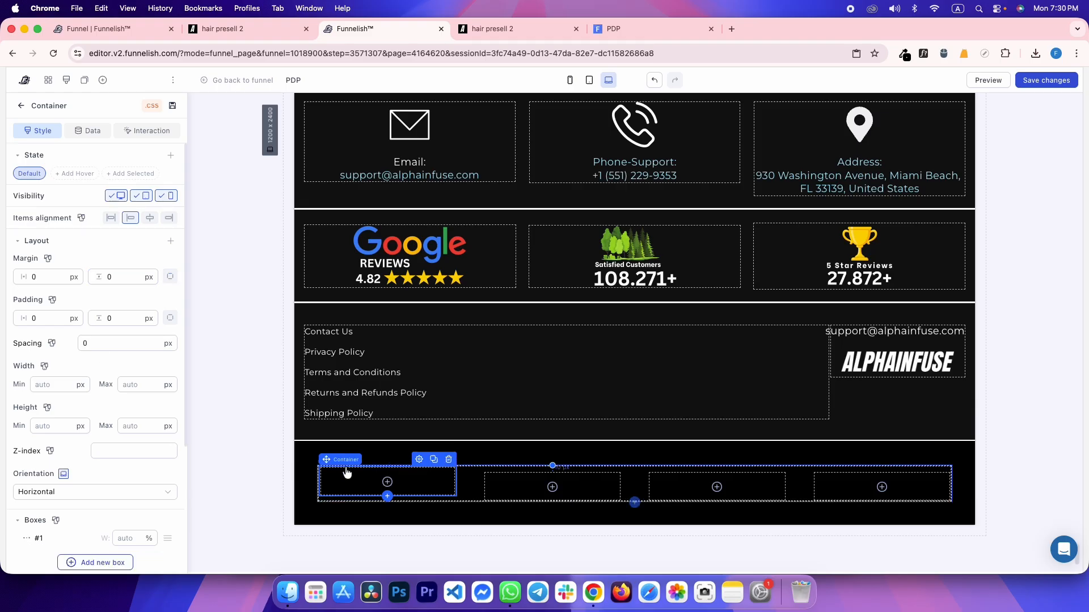
Inspect the reference slide's icon wrapper and its svg element on the live page
{"action": "key", "text": "ctrl+Tab"}
{"action": "left_click", "coordinate": [10, 413]}
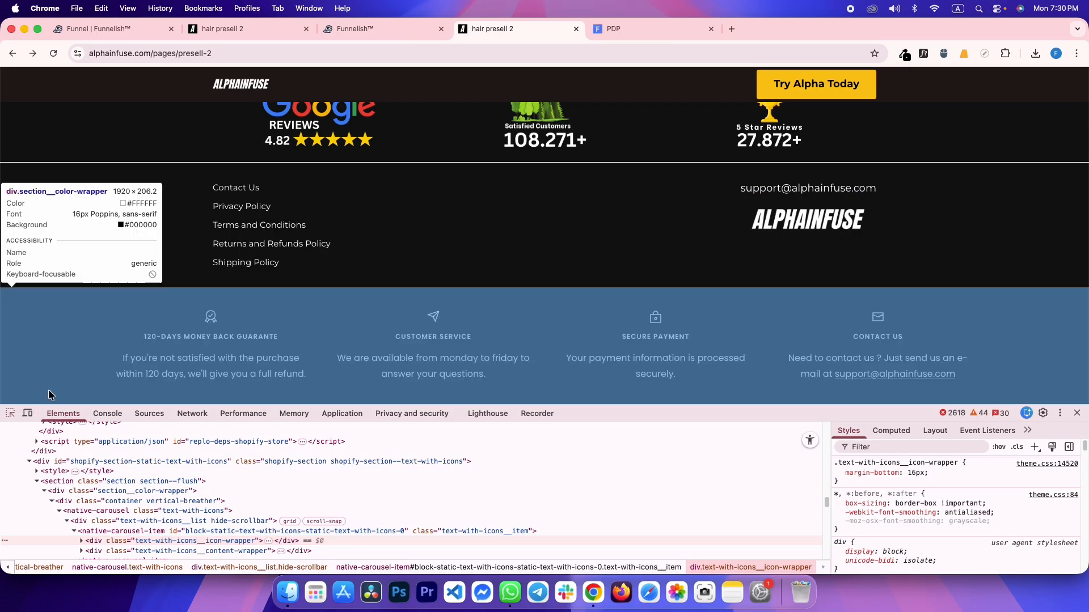
{"action": "left_click", "coordinate": [209, 318]}
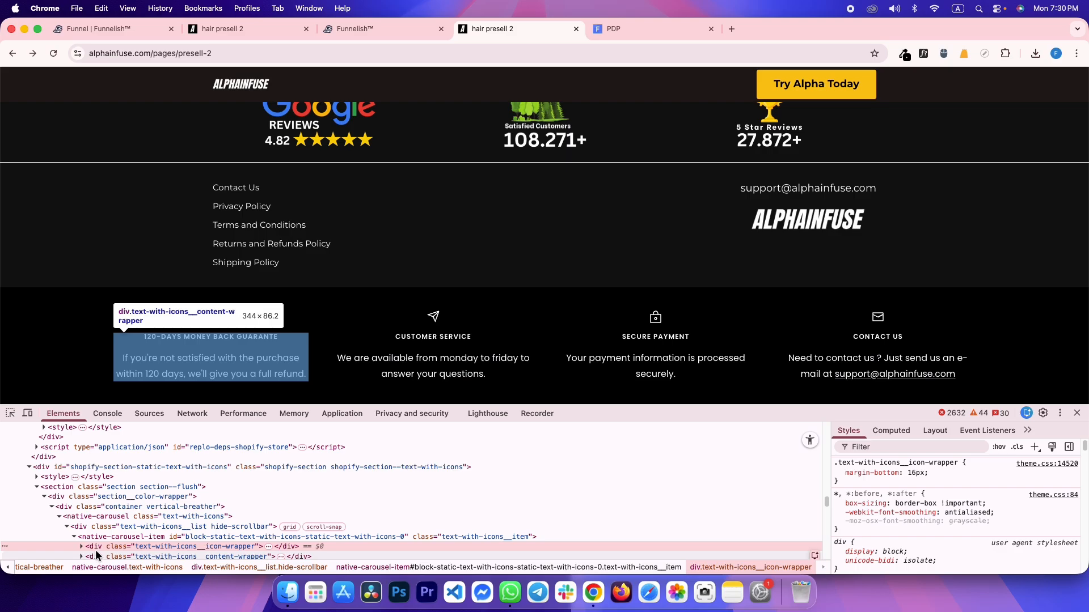
{"action": "left_click", "coordinate": [82, 546]}
{"action": "scroll", "coordinate": [85, 545], "scroll_direction": "down", "scroll_amount": 1}
{"action": "left_click", "coordinate": [111, 528]}
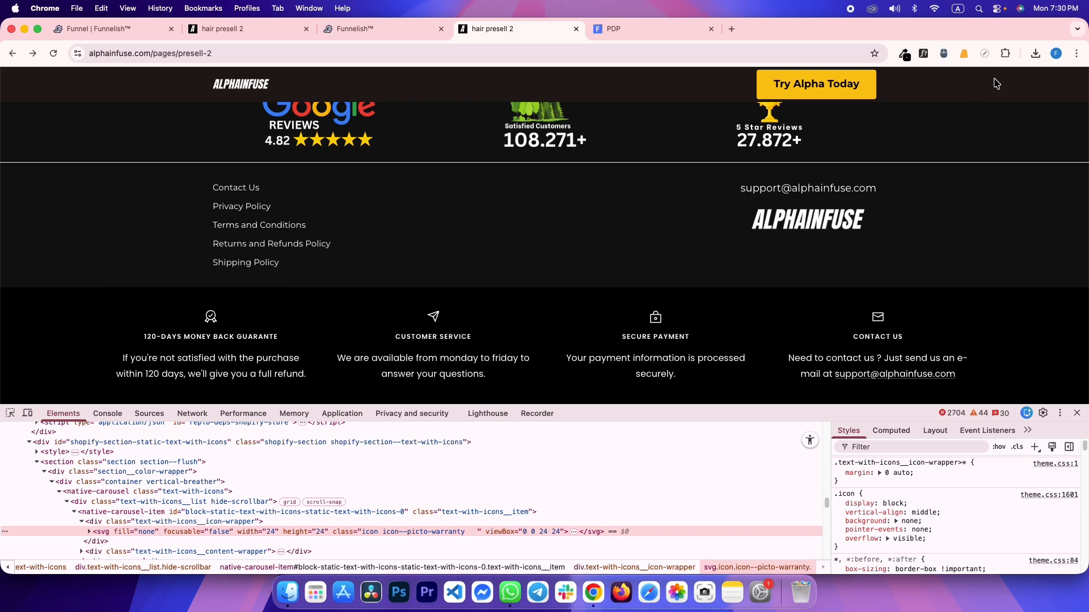
{"action": "left_click", "coordinate": [1006, 54]}
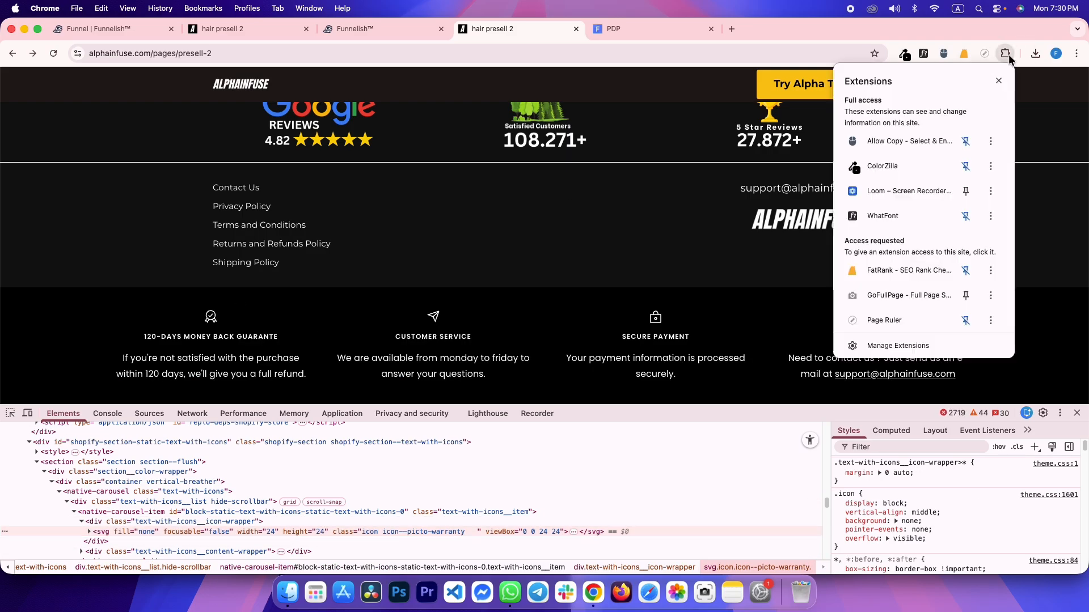
{"action": "left_click", "coordinate": [379, 480]}
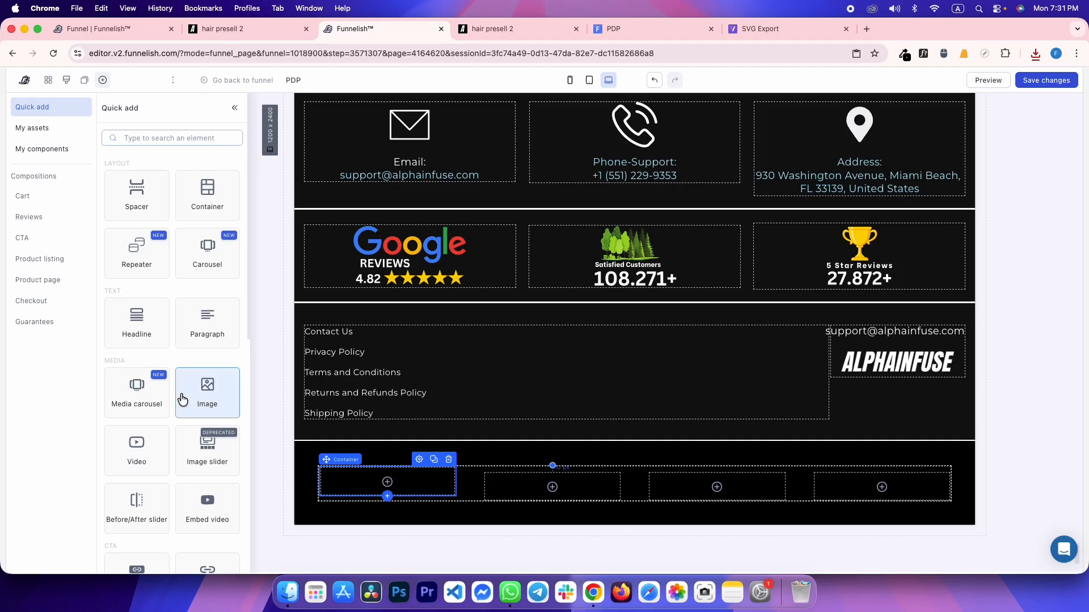
Add an image to the first slide and upload the four exported SVG icons
{"action": "left_click", "coordinate": [182, 400]}
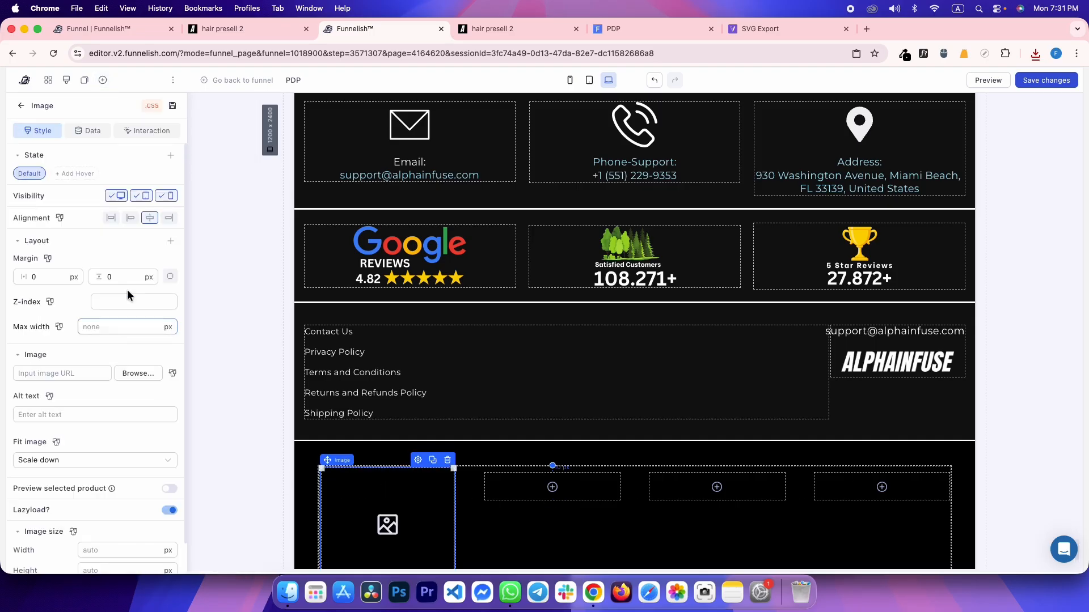
{"action": "left_click", "coordinate": [146, 376]}
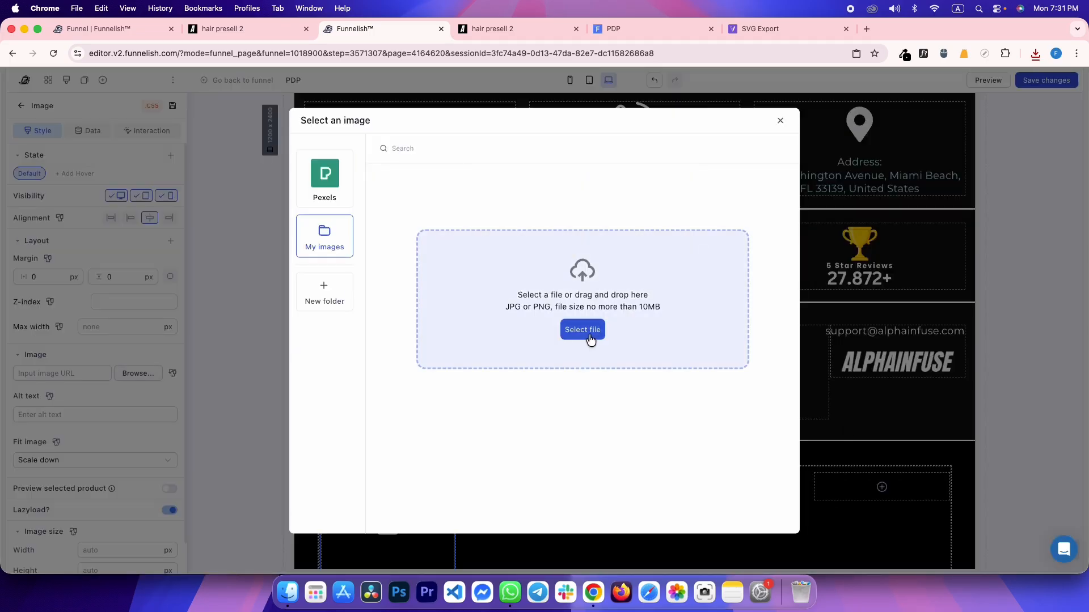
{"action": "left_click", "coordinate": [584, 335]}
{"action": "double_click", "coordinate": [326, 138]}
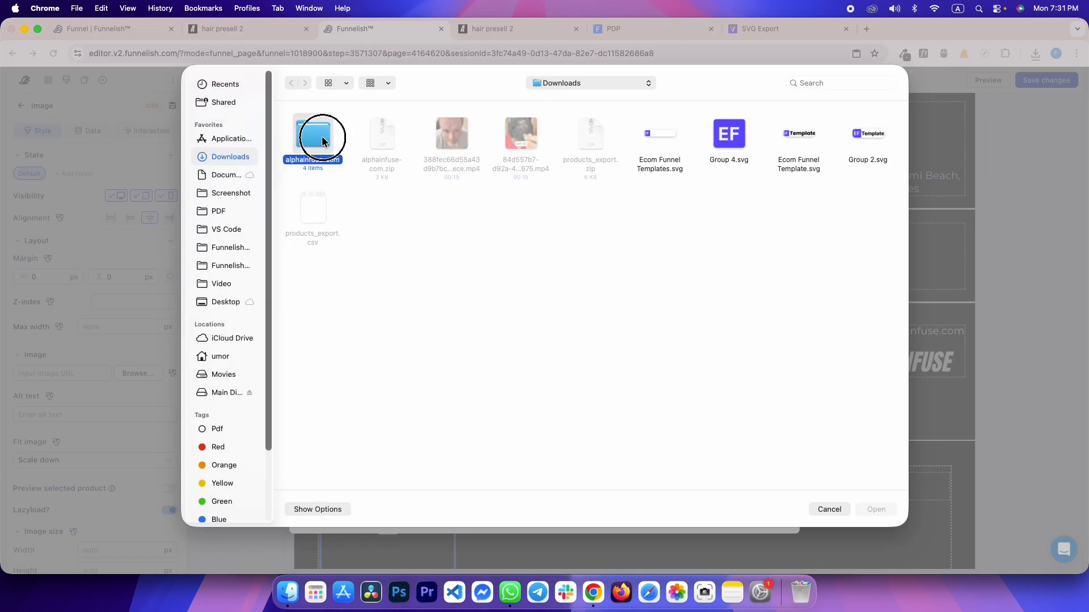
{"action": "left_click_drag", "start_coordinate": [280, 129], "coordinate": [544, 148]}
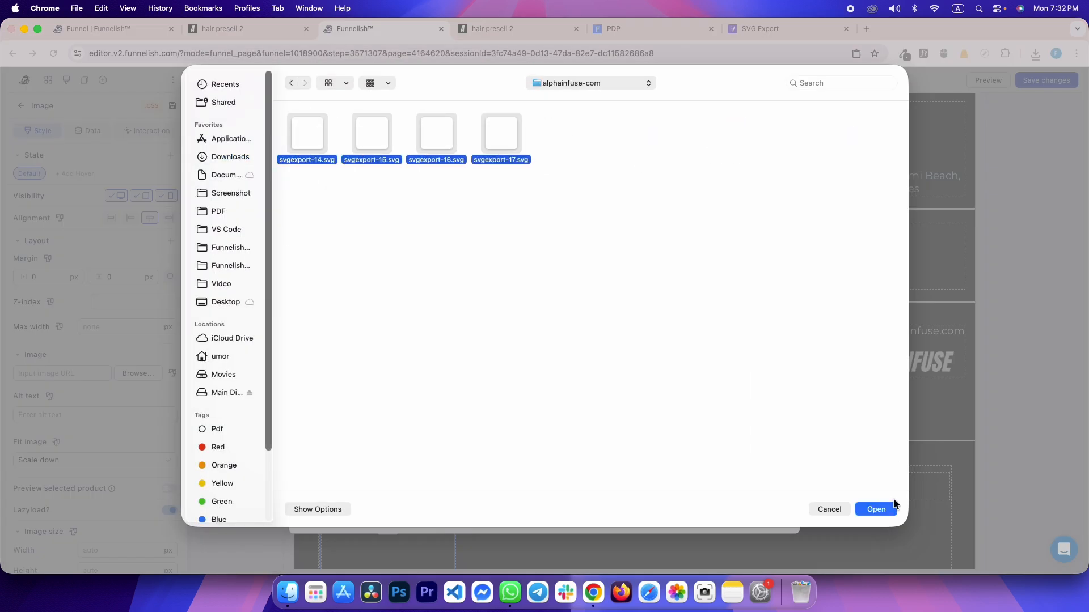
{"action": "left_click", "coordinate": [879, 508]}
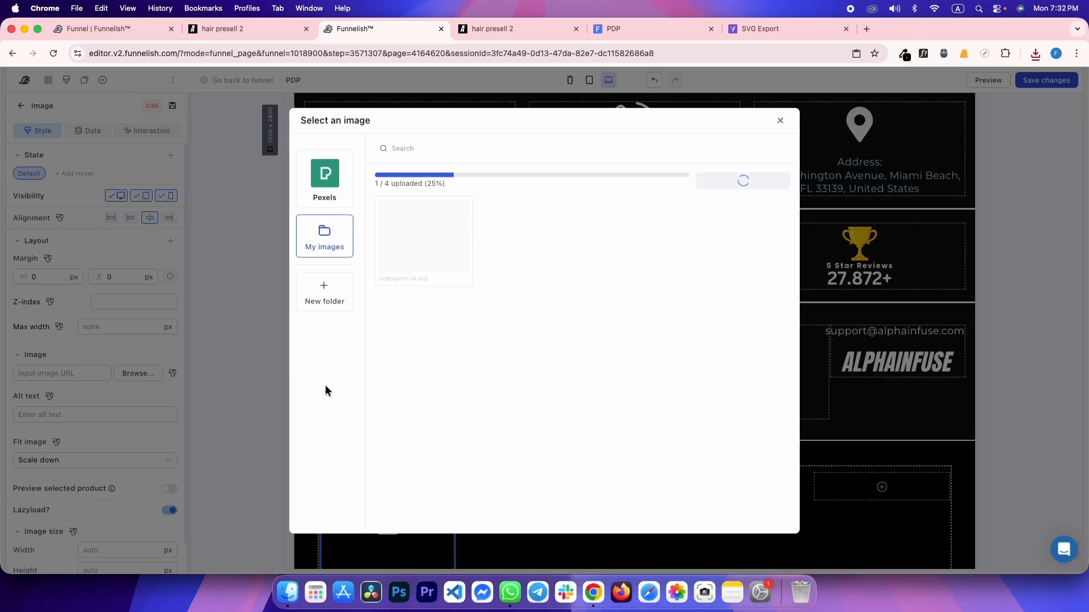
Compare with the reference icon and use the first uploaded SVG as the image
{"action": "key", "text": "ctrl+Tab"}
{"action": "left_click", "coordinate": [100, 532]}
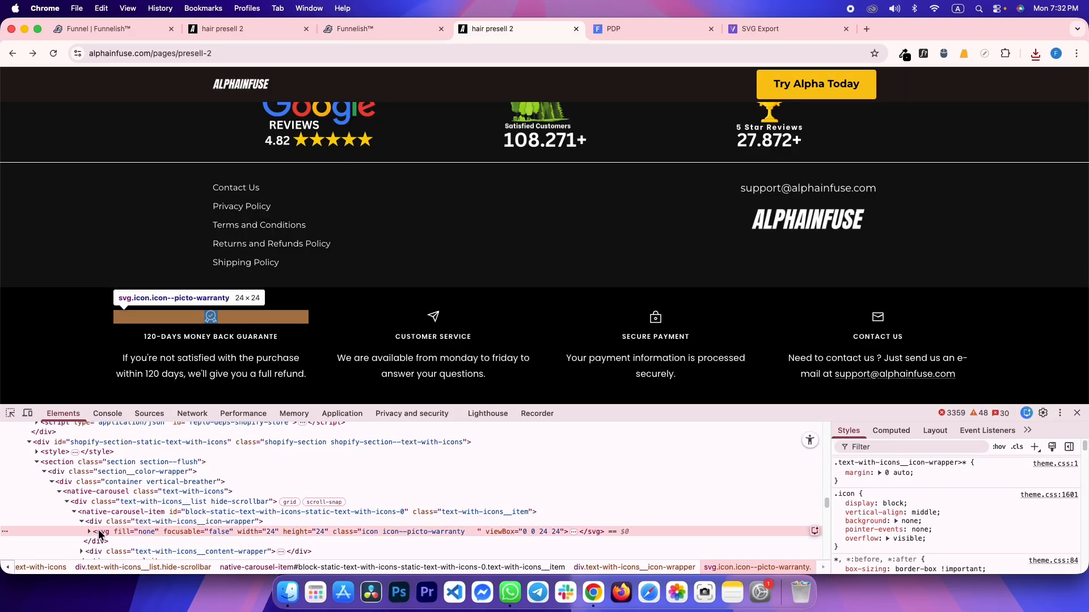
{"action": "key", "text": "ctrl+shift+Tab"}
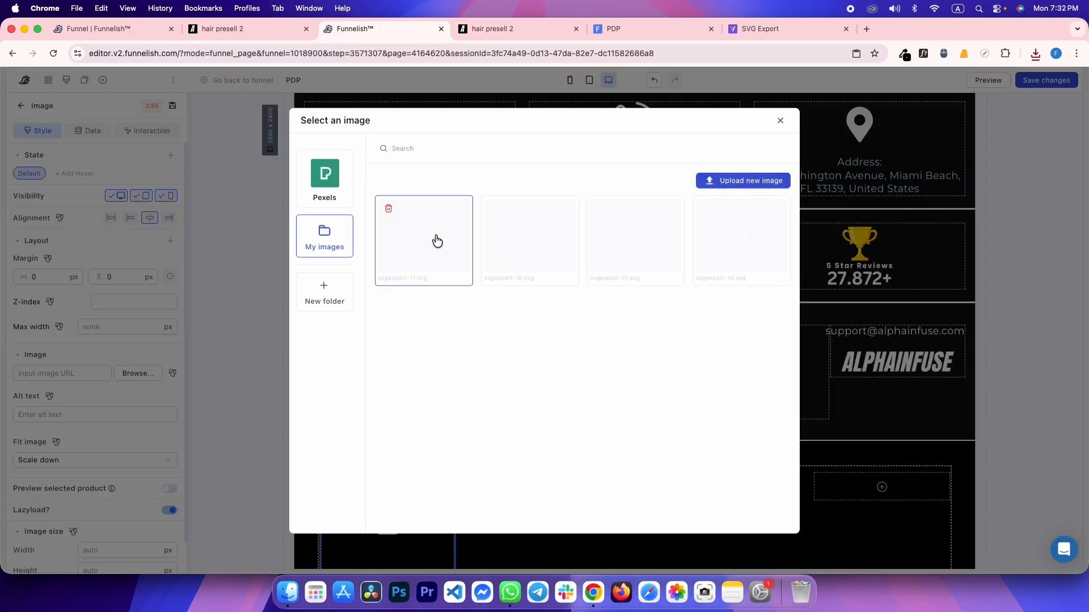
{"action": "key", "text": "ctrl+Tab"}
{"action": "key", "text": "ctrl+shift+Tab"}
{"action": "left_click", "coordinate": [754, 238]}
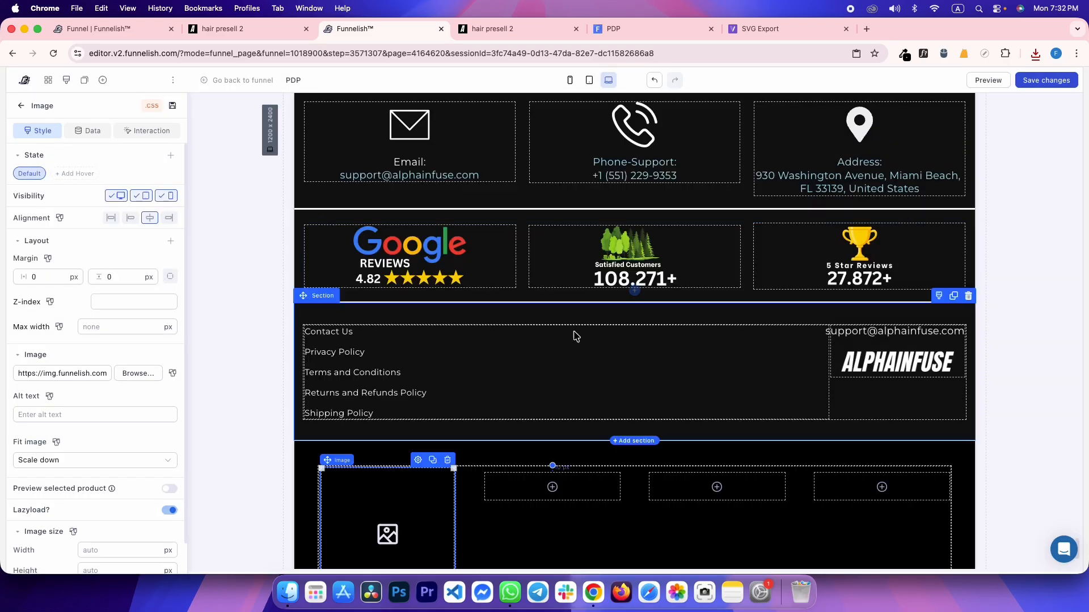
Set the icon image to 24 px wide with a 16 px bottom margin, matching the reference spacing
{"action": "left_click", "coordinate": [116, 546]}
{"action": "type", "text": "24"}
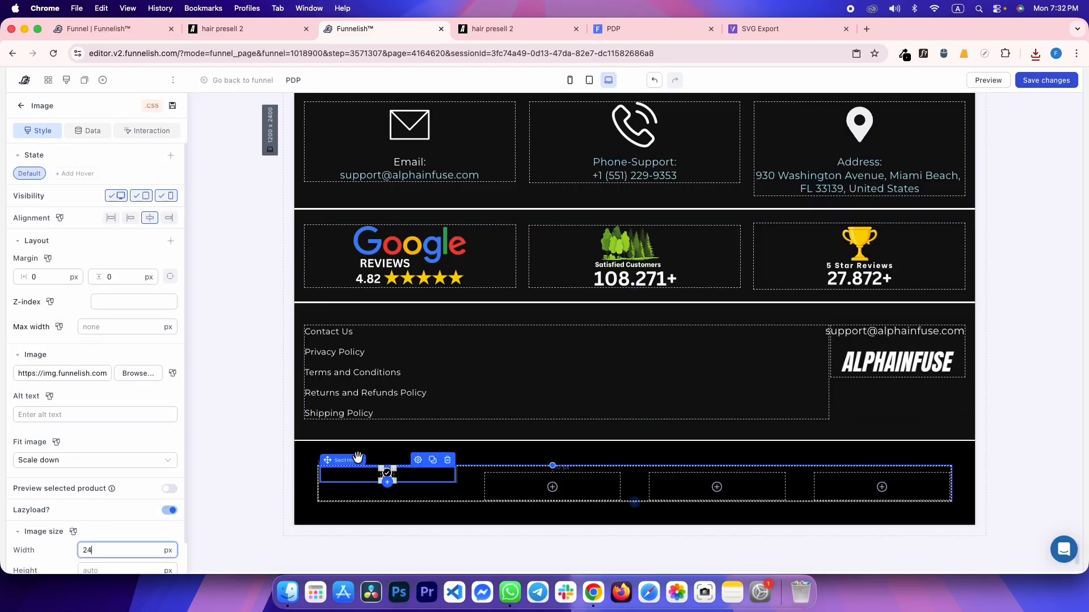
{"action": "key", "text": "ctrl+Tab"}
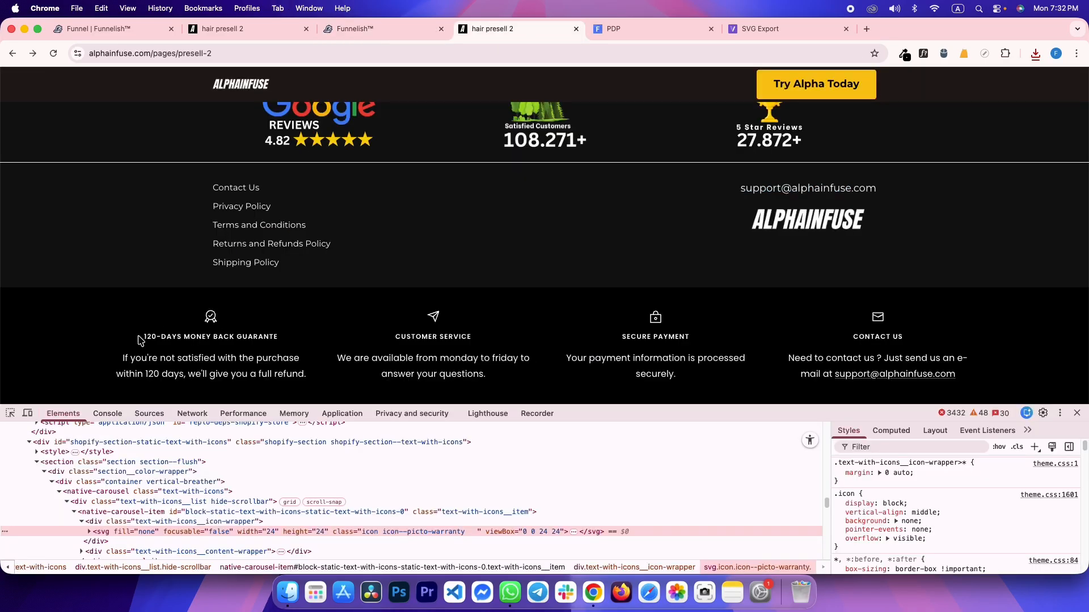
{"action": "left_click_drag", "start_coordinate": [148, 337], "coordinate": [273, 335]}
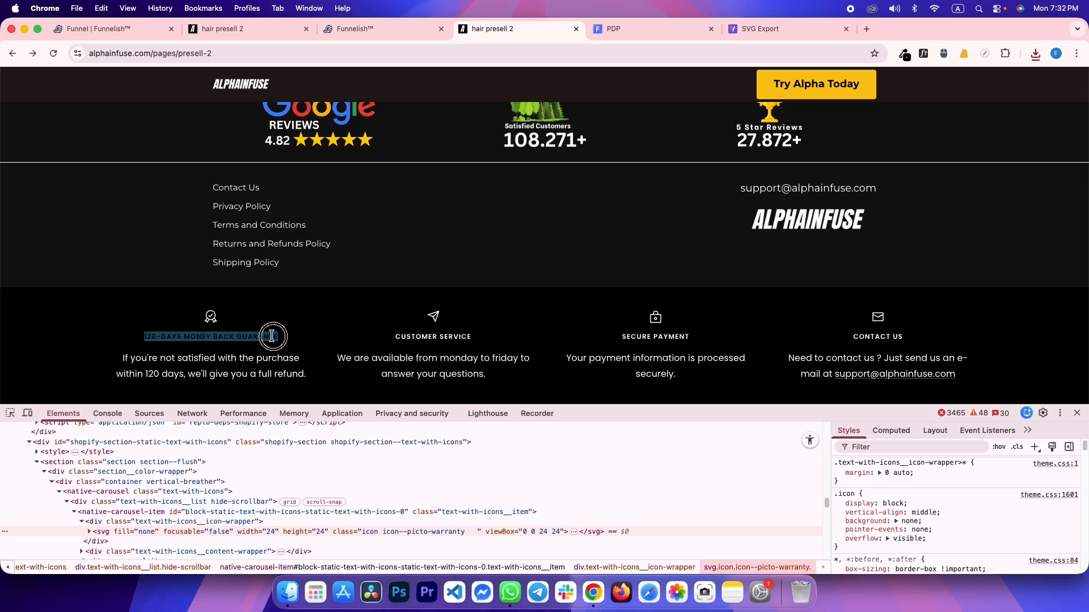
{"action": "left_click", "coordinate": [237, 336]}
{"action": "left_click", "coordinate": [11, 414]}
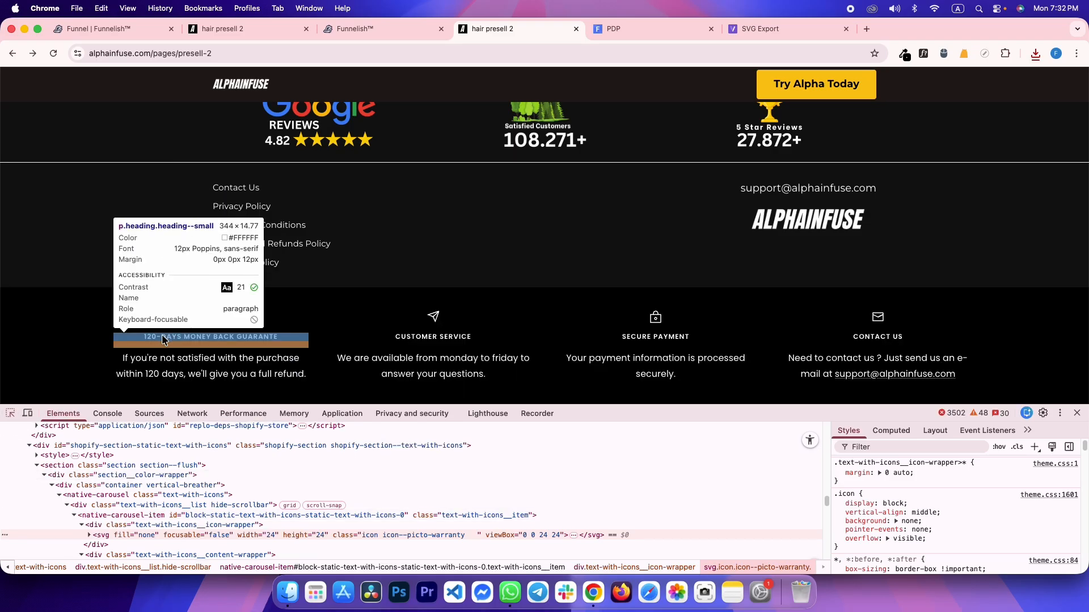
{"action": "left_click", "coordinate": [185, 323]}
{"action": "left_click", "coordinate": [888, 430]}
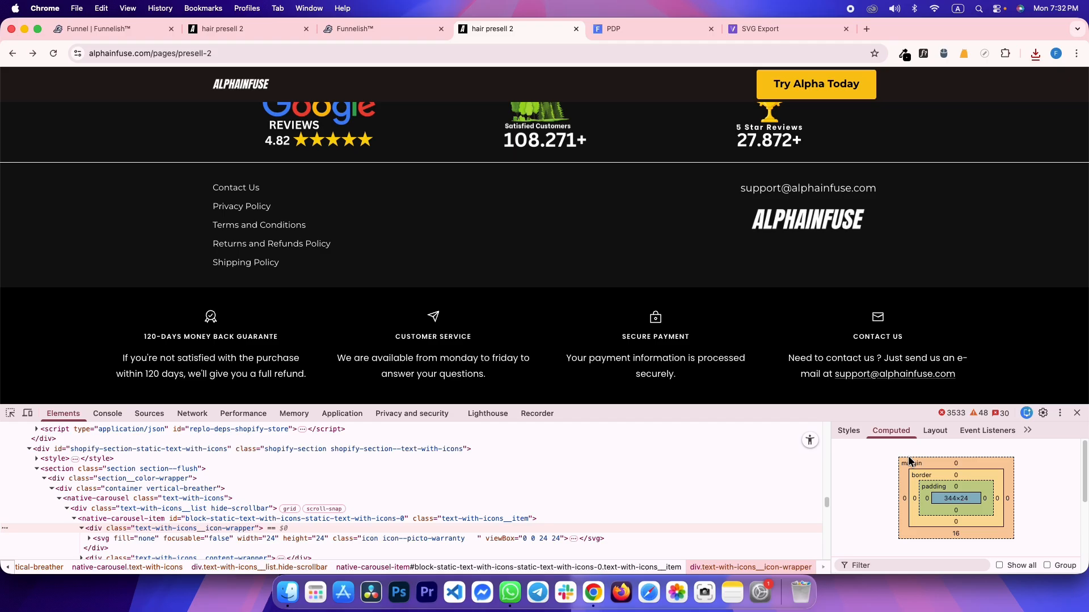
{"action": "key", "text": "ctrl+shift+Tab"}
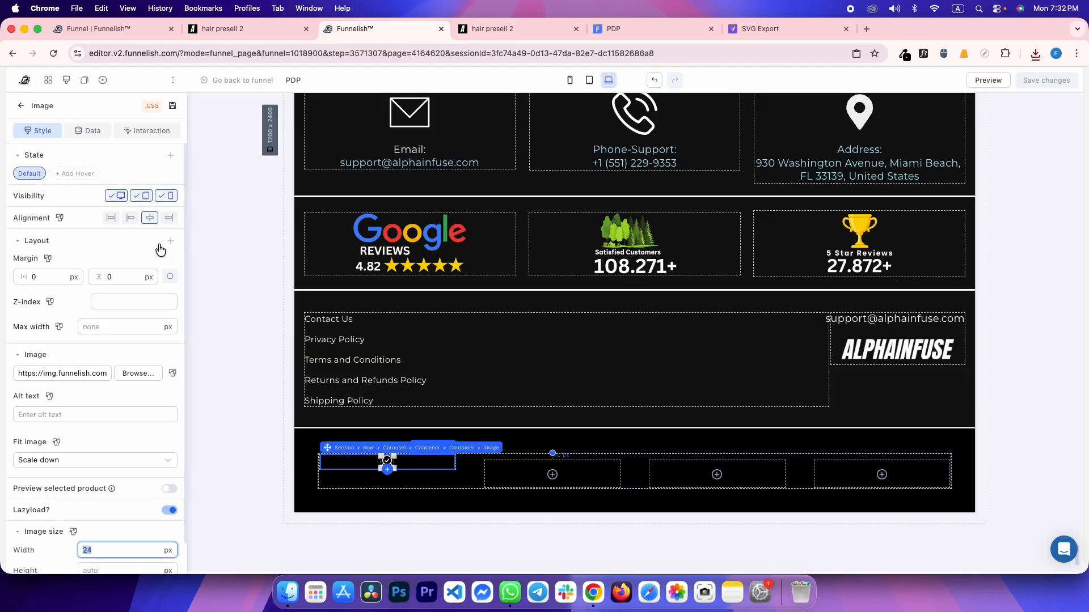
{"action": "left_click", "coordinate": [169, 276]}
{"action": "left_click", "coordinate": [122, 297]}
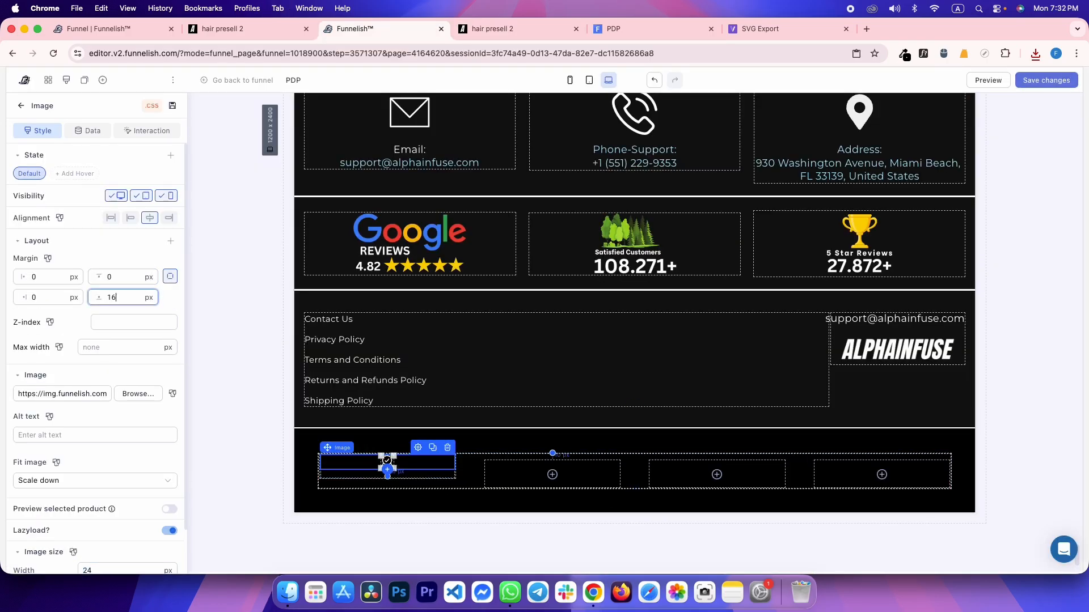
Copy the reference guarantee heading and add a paragraph below the icon with zero margin and padding
{"action": "key", "text": "ctrl+Tab"}
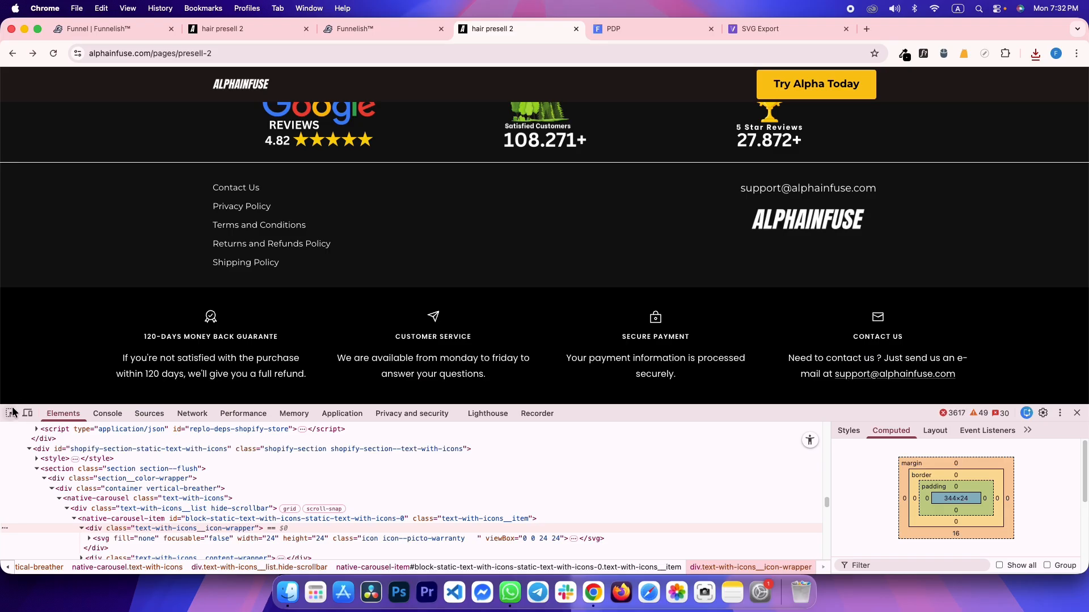
{"action": "left_click", "coordinate": [11, 413]}
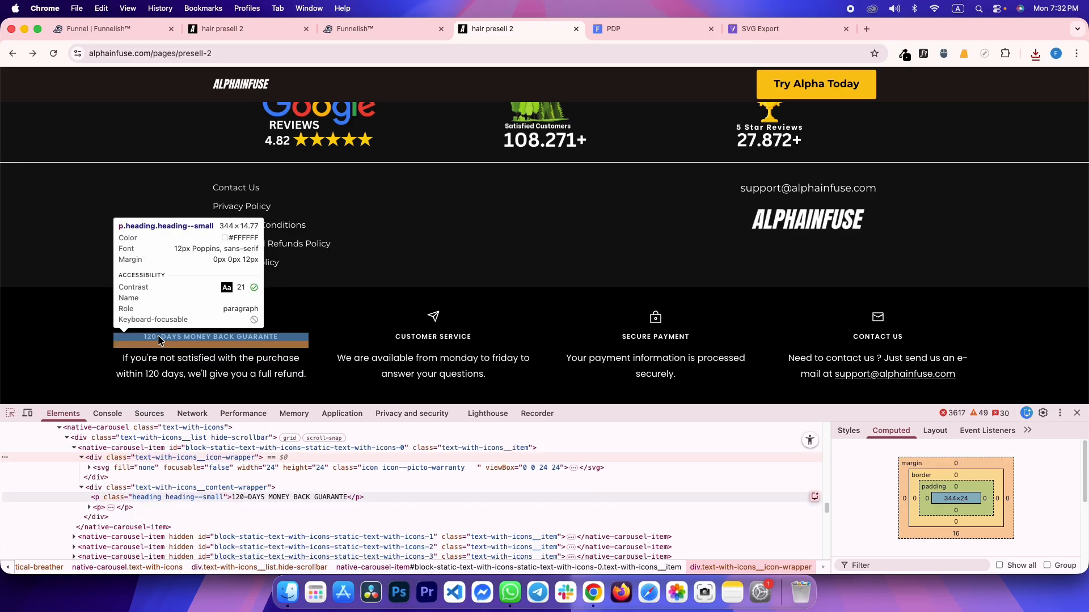
{"action": "left_click", "coordinate": [159, 339]}
{"action": "left_click_drag", "start_coordinate": [145, 337], "coordinate": [262, 339]}
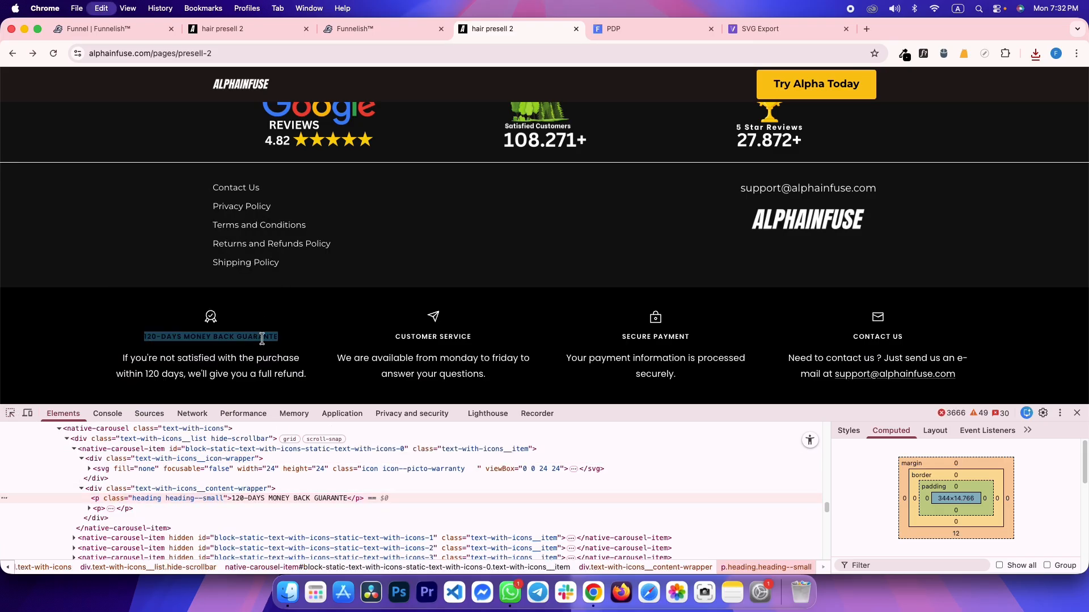
{"action": "key", "text": "ctrl+shift+Tab"}
{"action": "left_click", "coordinate": [387, 470]}
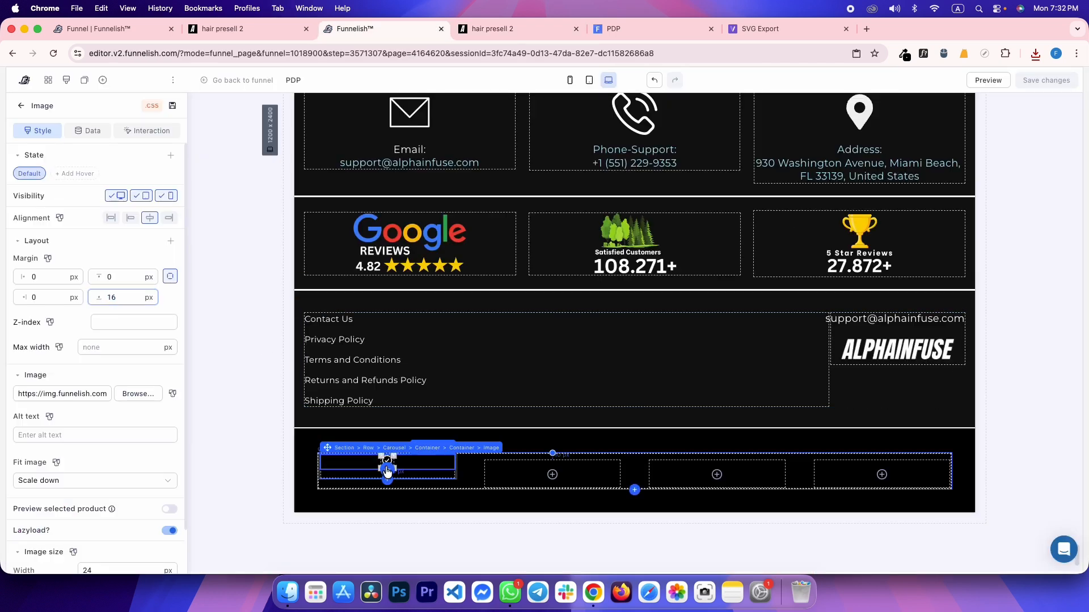
{"action": "left_click", "coordinate": [206, 340]}
{"action": "double_click", "coordinate": [108, 255]}
{"action": "type", "text": "0"}
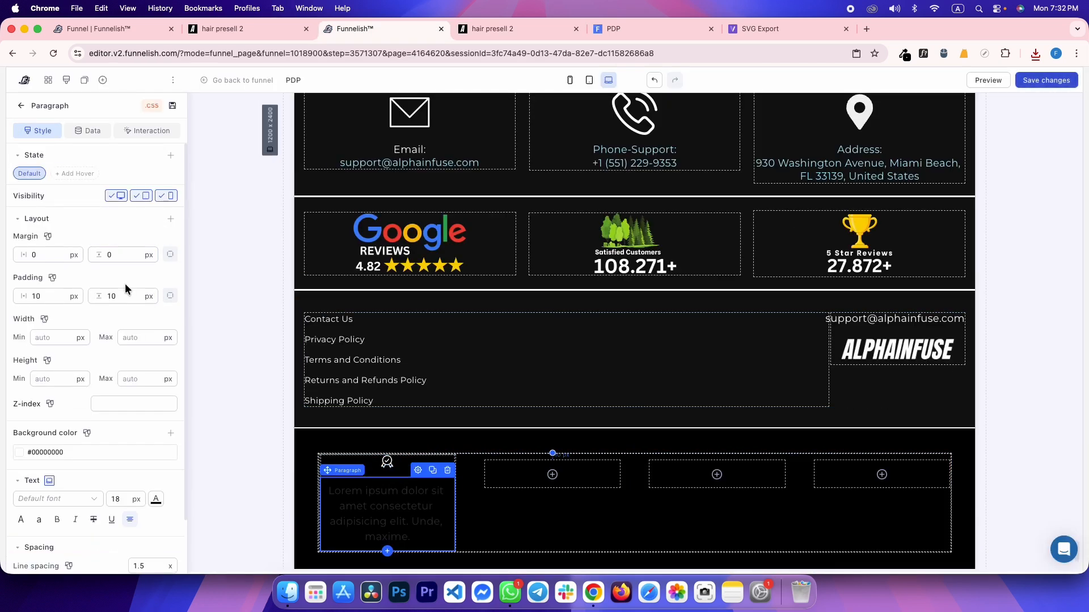
{"action": "double_click", "coordinate": [107, 296]}
{"action": "type", "text": "0"}
{"action": "double_click", "coordinate": [62, 296]}
{"action": "type", "text": "0"}
Set the paragraph to 12 px Poppins and paste in the guarantee heading text
{"action": "double_click", "coordinate": [116, 500]}
{"action": "type", "text": "12"}
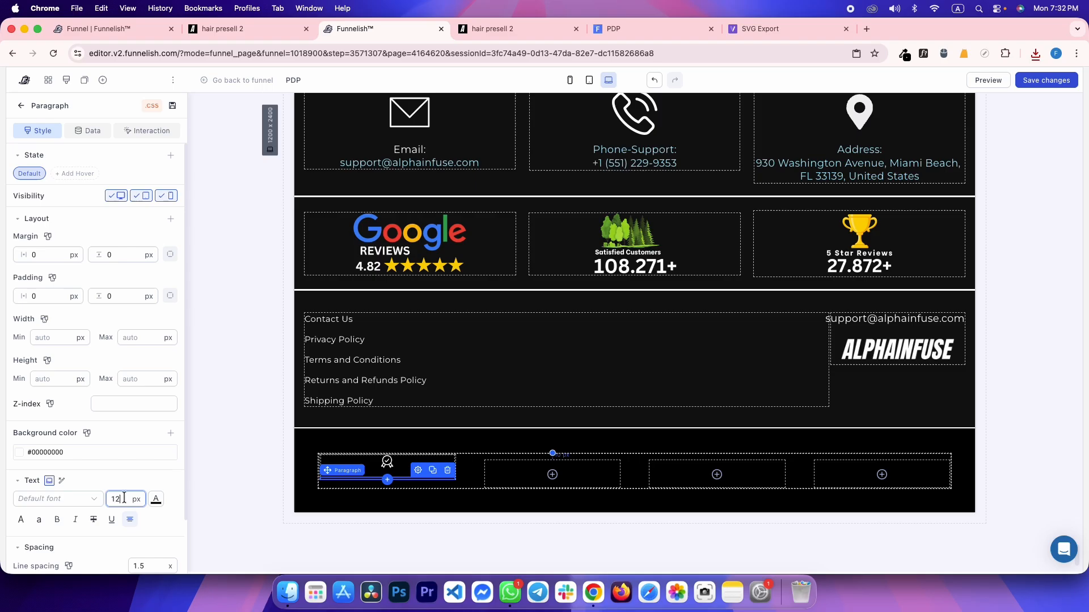
{"action": "left_click", "coordinate": [54, 499]}
{"action": "left_click", "coordinate": [63, 418]}
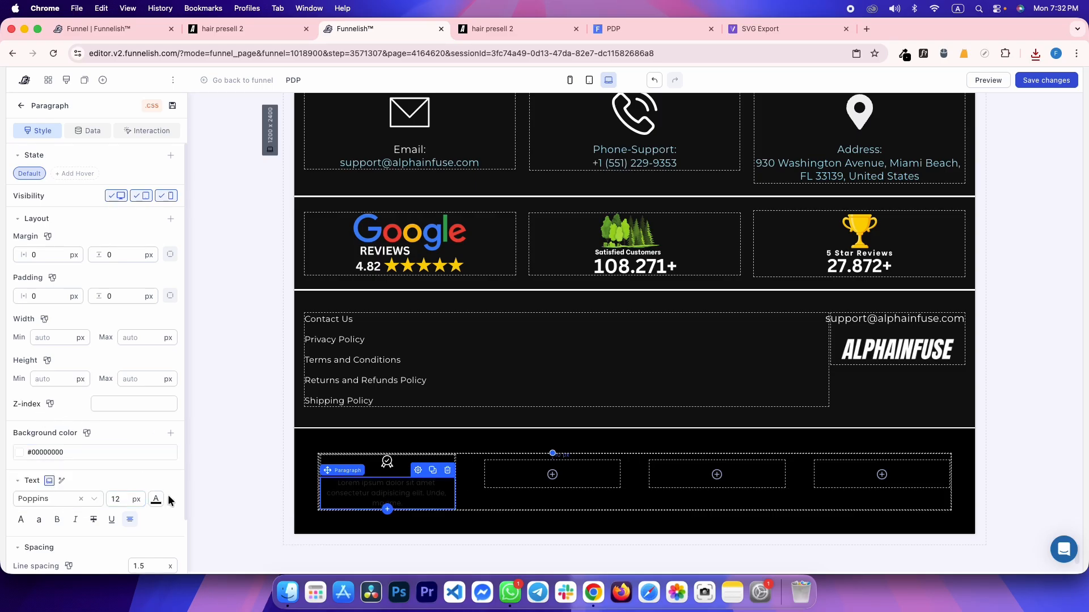
{"action": "triple_click", "coordinate": [344, 488]}
{"action": "type", "text": "120-DAYS MONEY BACK GUARANTE"}
{"action": "key", "text": "ctrl+Tab"}
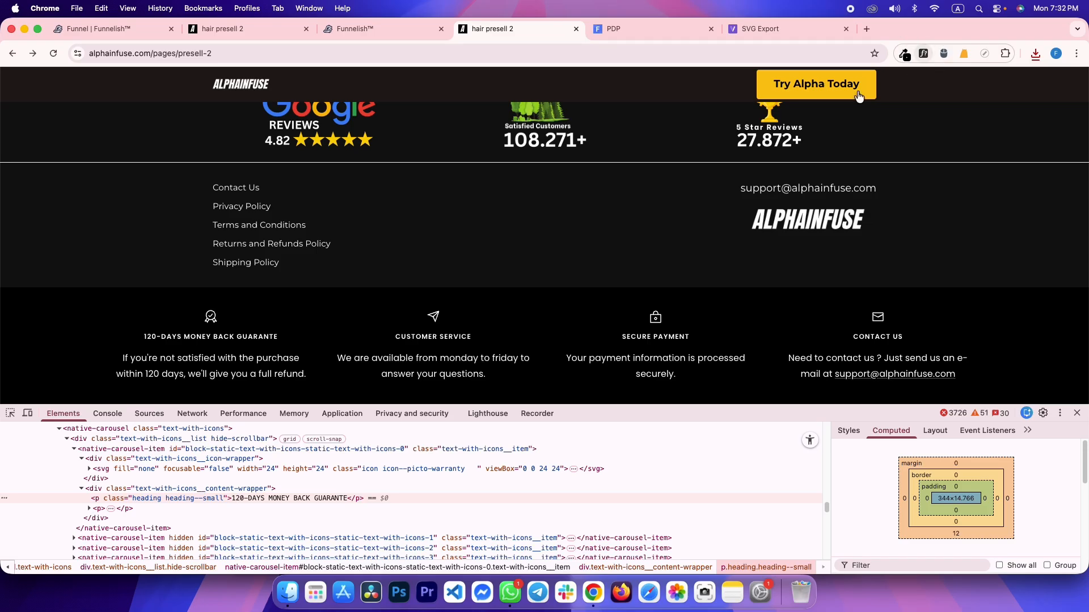
Check the reference heading's font with WhatFont and make the guarantee heading bold
{"action": "left_click", "coordinate": [247, 337]}
{"action": "mouse_move", "coordinate": [370, 275]}
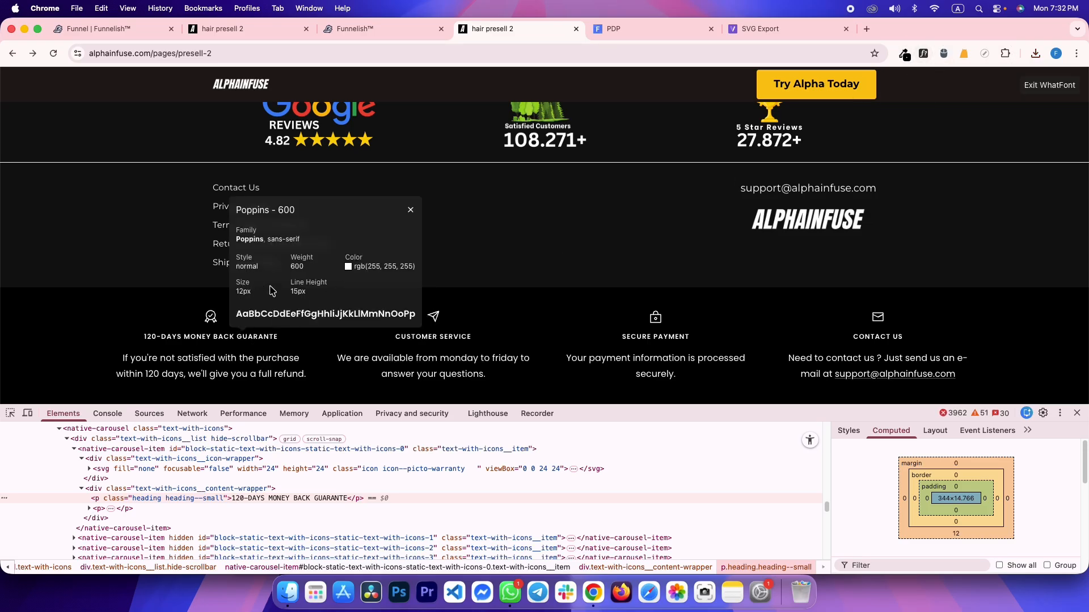
{"action": "key", "text": "ctrl+shift+Tab"}
{"action": "left_click", "coordinate": [59, 520]}
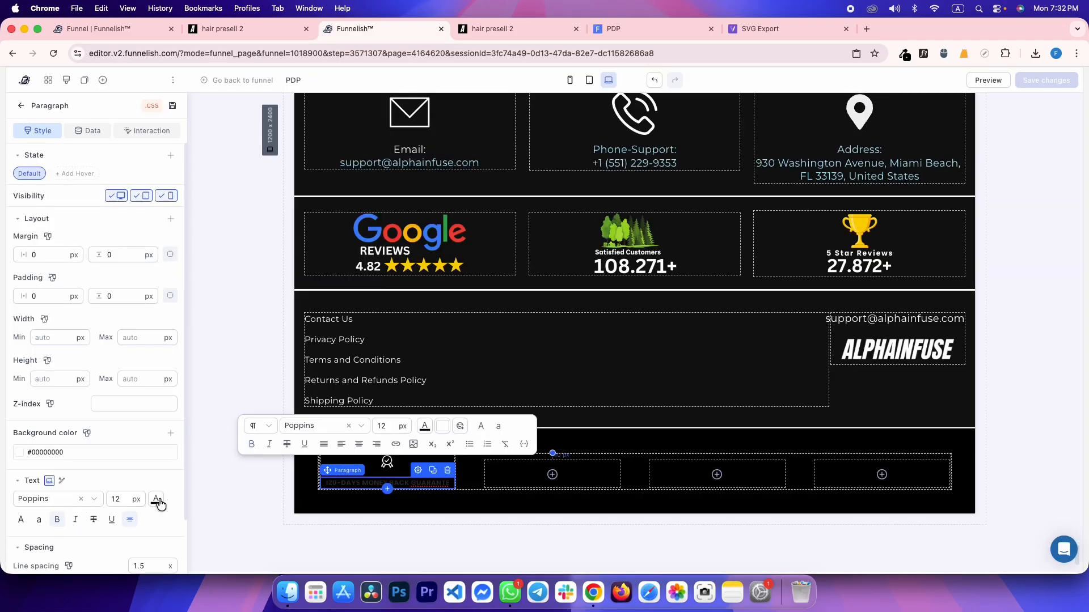
{"action": "left_click", "coordinate": [156, 499]}
{"action": "right_click", "coordinate": [78, 222]}
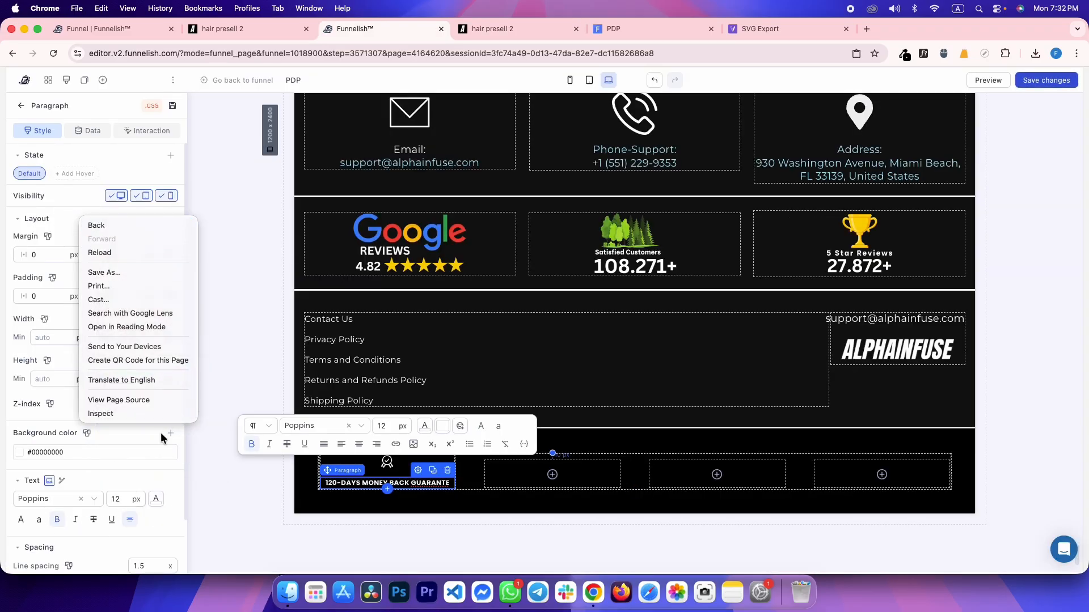
Match the reference line height by setting the heading's line spacing to 1.2, and save
{"action": "key", "text": "ctrl+Tab"}
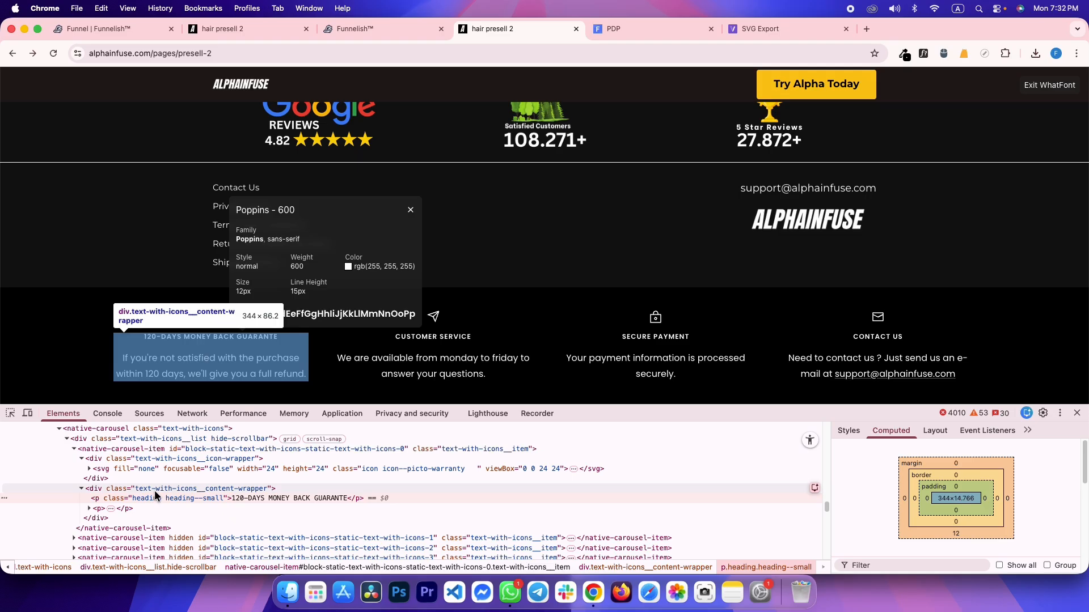
{"action": "left_click", "coordinate": [849, 430]}
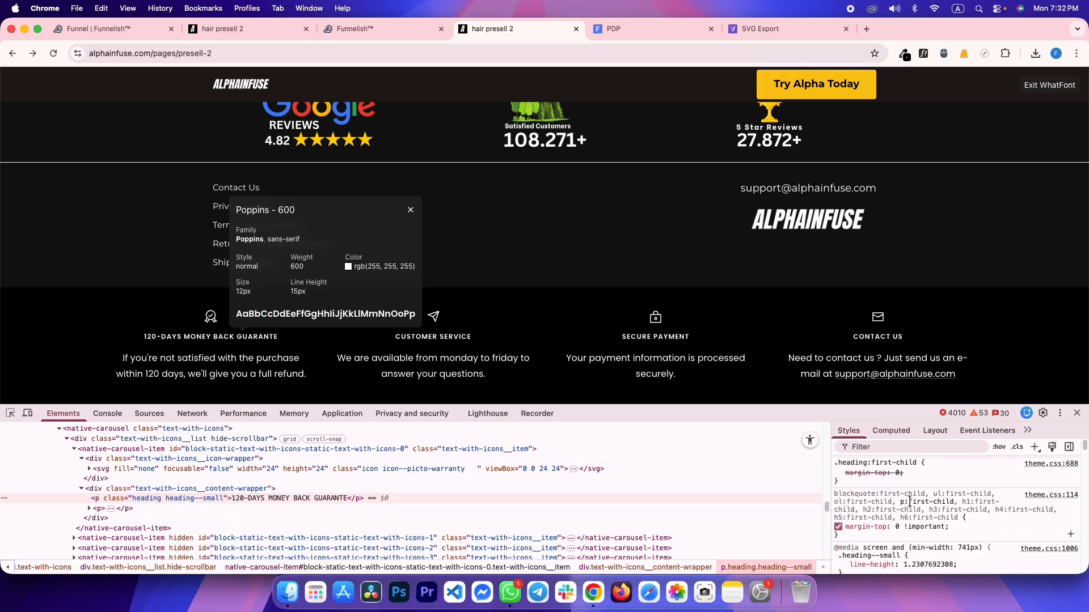
{"action": "scroll", "coordinate": [914, 508], "scroll_direction": "down", "scroll_amount": 3}
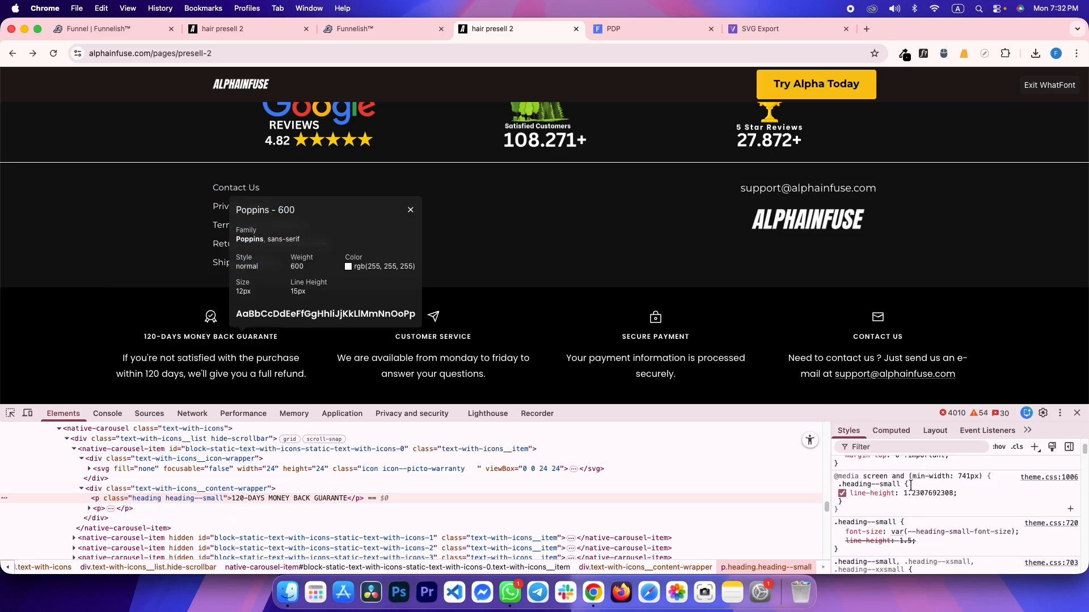
{"action": "key", "text": "ctrl+shift+Tab"}
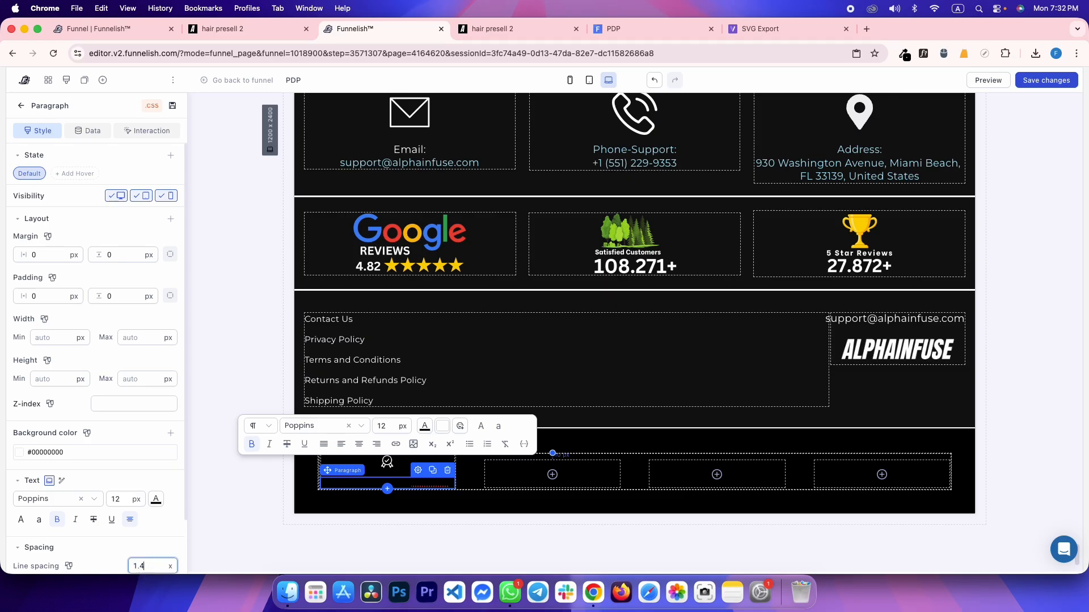
{"action": "key", "text": "BackSpace"}
{"action": "type", "text": "3"}
{"action": "key", "text": "super+s"}
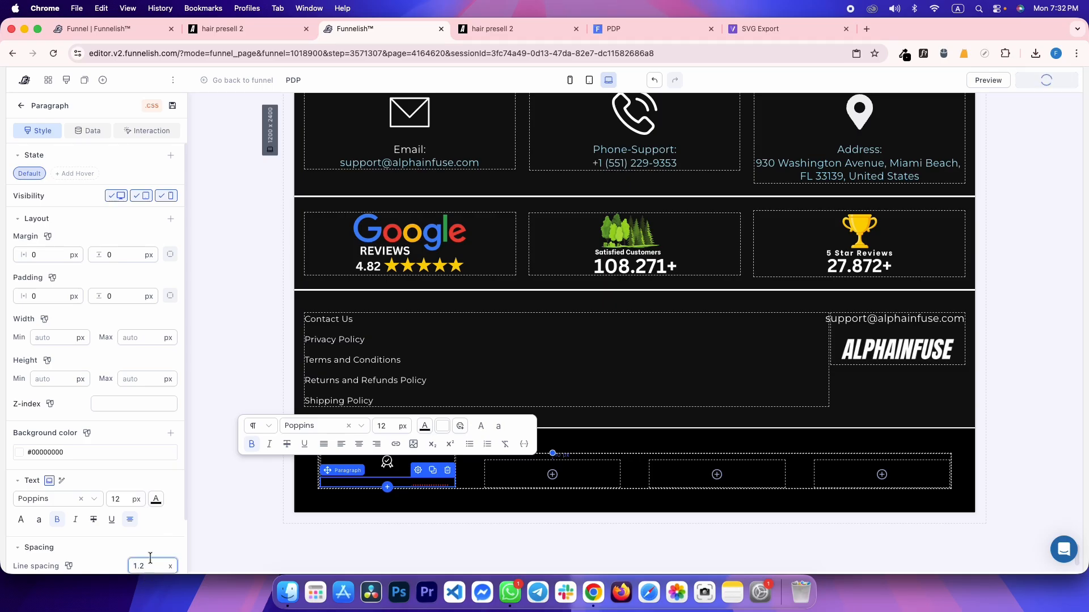
Set the guarantee heading's text colour to white (#FFFFFF)
{"action": "left_click", "coordinate": [156, 499]}
{"action": "left_click", "coordinate": [100, 254]}
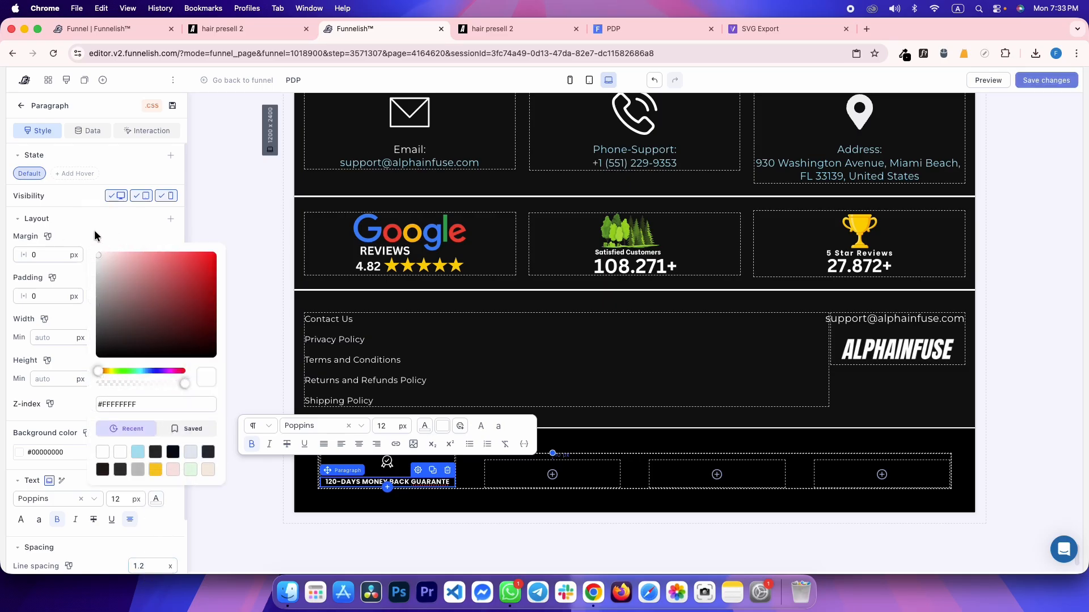
{"action": "left_click", "coordinate": [192, 233]}
{"action": "left_click", "coordinate": [224, 219]}
{"action": "key", "text": "ctrl+Tab"}
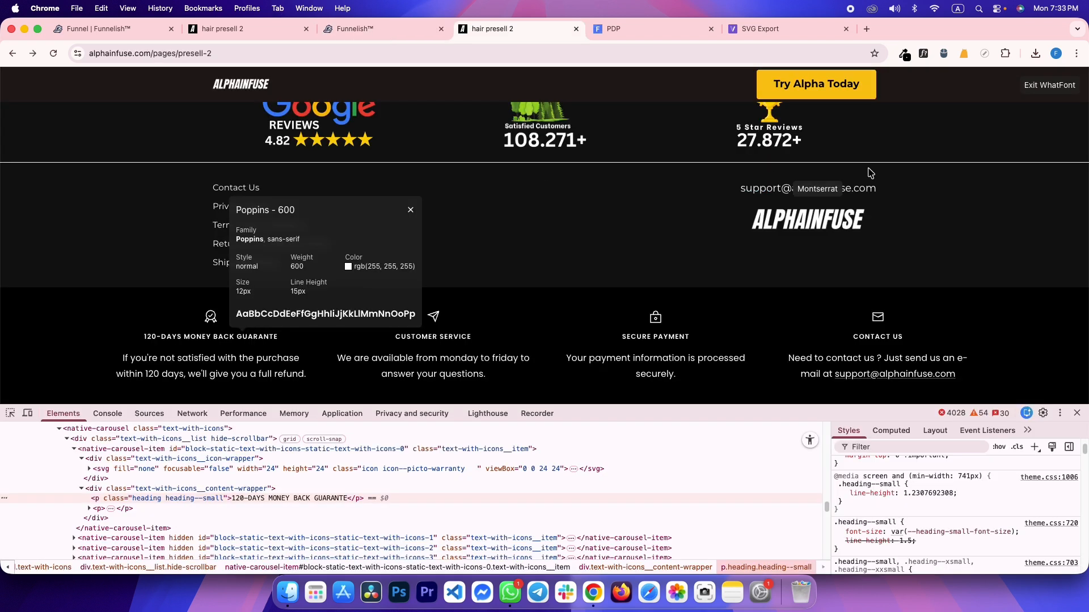
Check the reference refund paragraph's font and spacing, and copy its text
{"action": "left_click", "coordinate": [203, 358]}
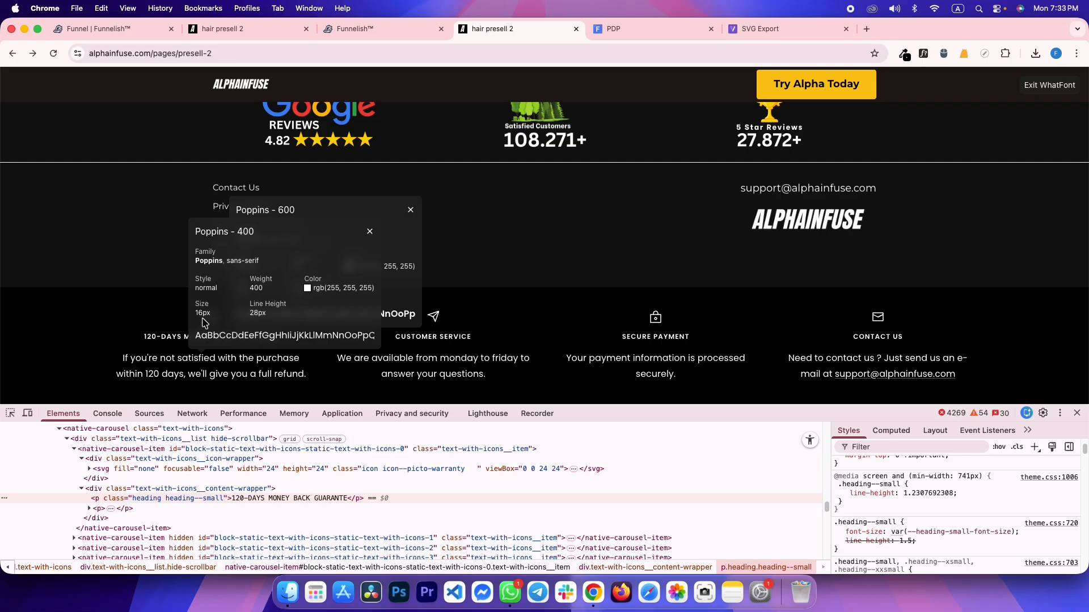
{"action": "left_click", "coordinate": [1043, 86]}
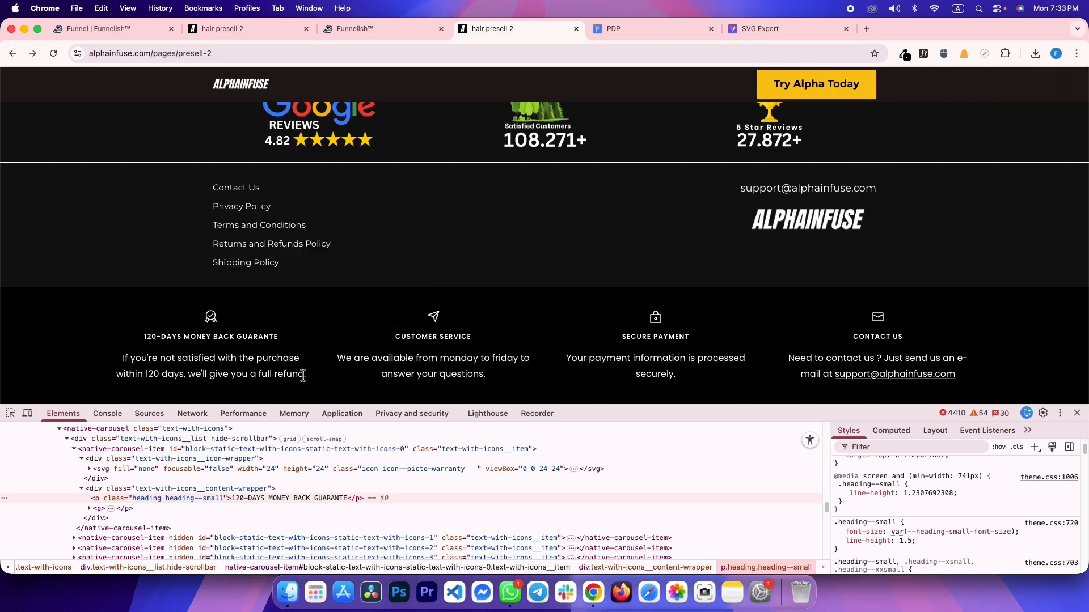
{"action": "left_click_drag", "start_coordinate": [302, 374], "coordinate": [119, 364]}
{"action": "key", "text": "super+c"}
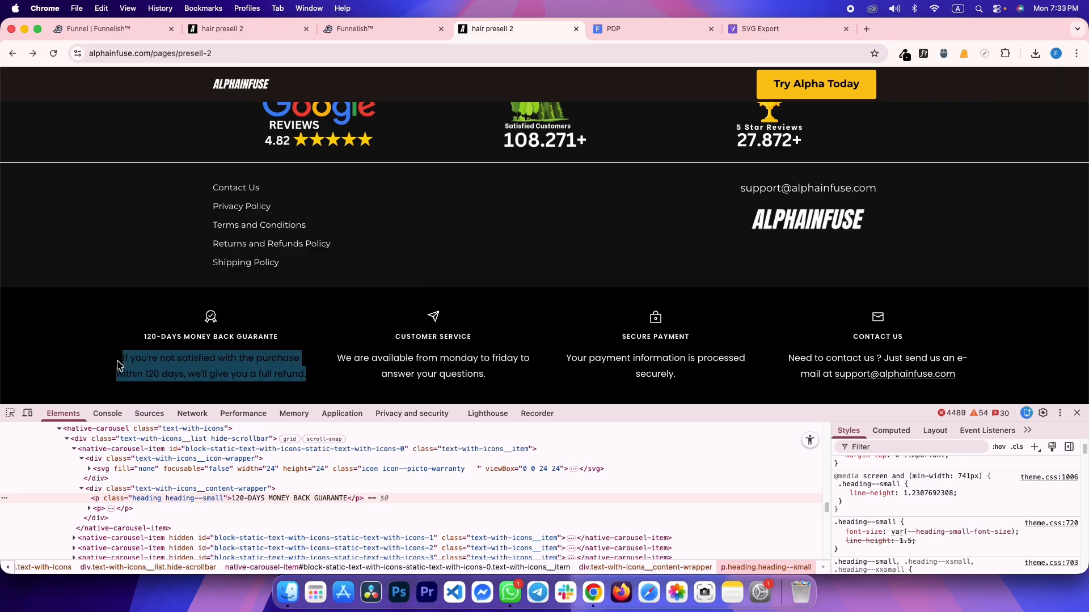
{"action": "left_click", "coordinate": [157, 361]}
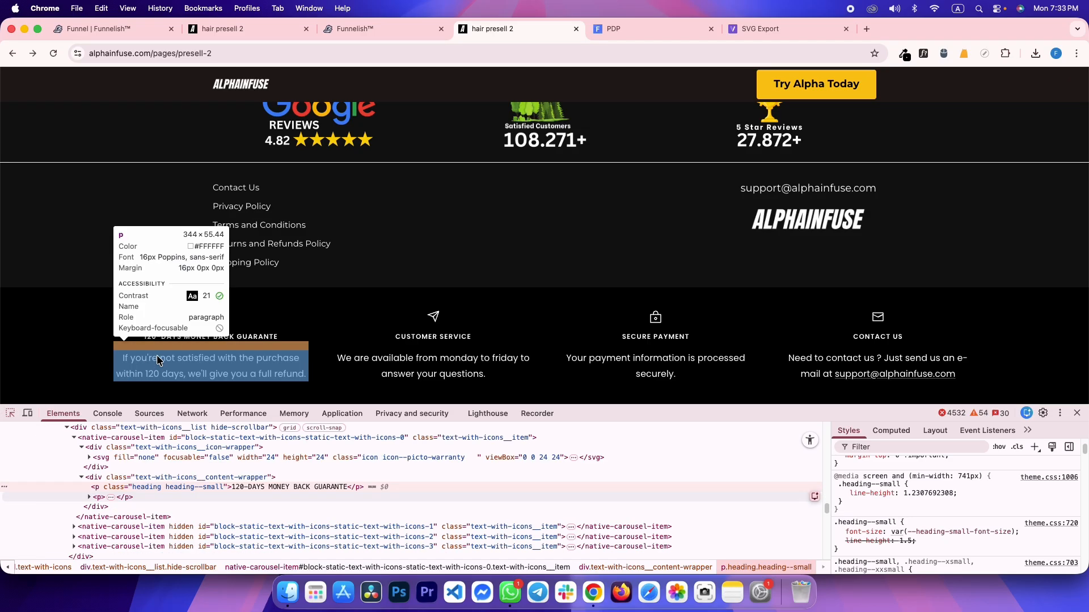
{"action": "left_click", "coordinate": [160, 360]}
{"action": "left_click", "coordinate": [895, 432]}
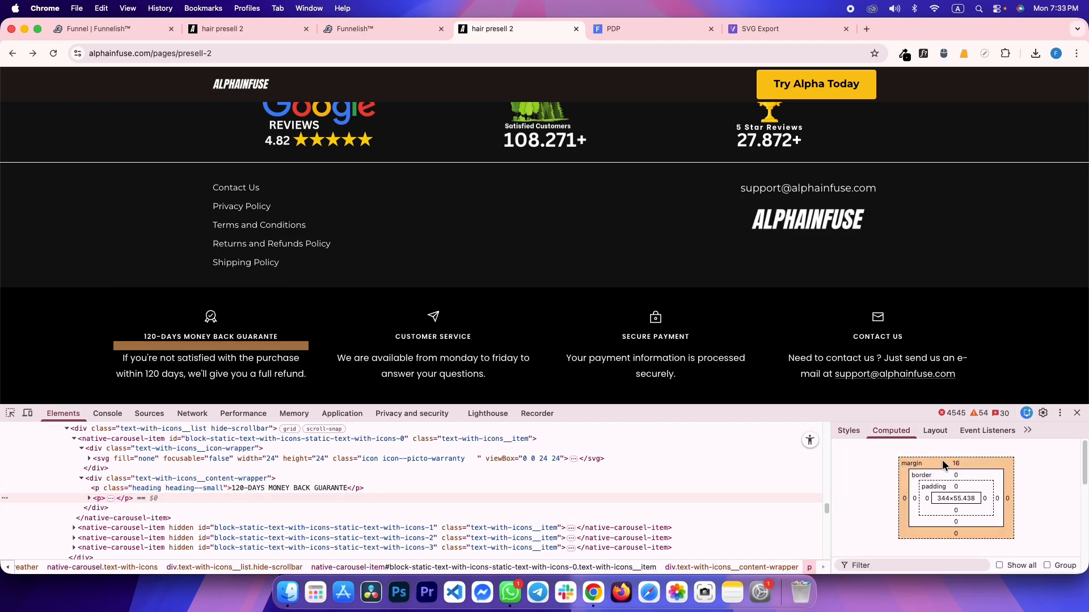
{"action": "key", "text": "ctrl+shift+Tab"}
Duplicate the heading as a refund paragraph with the copied sentence, 16 px top margin and larger font
{"action": "left_click", "coordinate": [419, 480]}
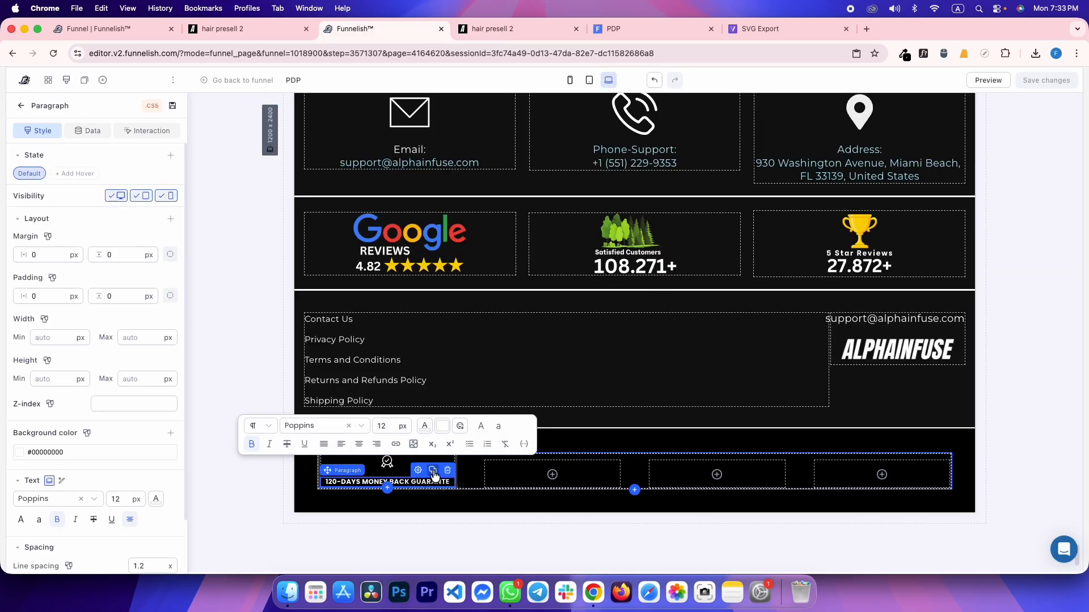
{"action": "left_click", "coordinate": [433, 472]}
{"action": "double_click", "coordinate": [360, 493]}
{"action": "key", "text": "super+v"}
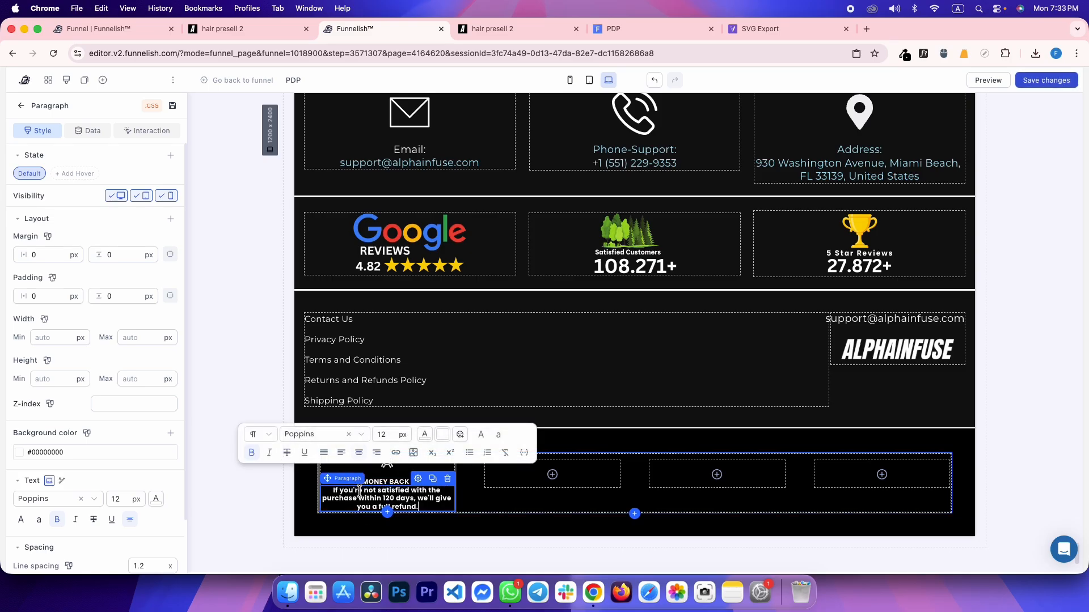
{"action": "left_click", "coordinate": [170, 254]}
{"action": "left_click", "coordinate": [122, 255]}
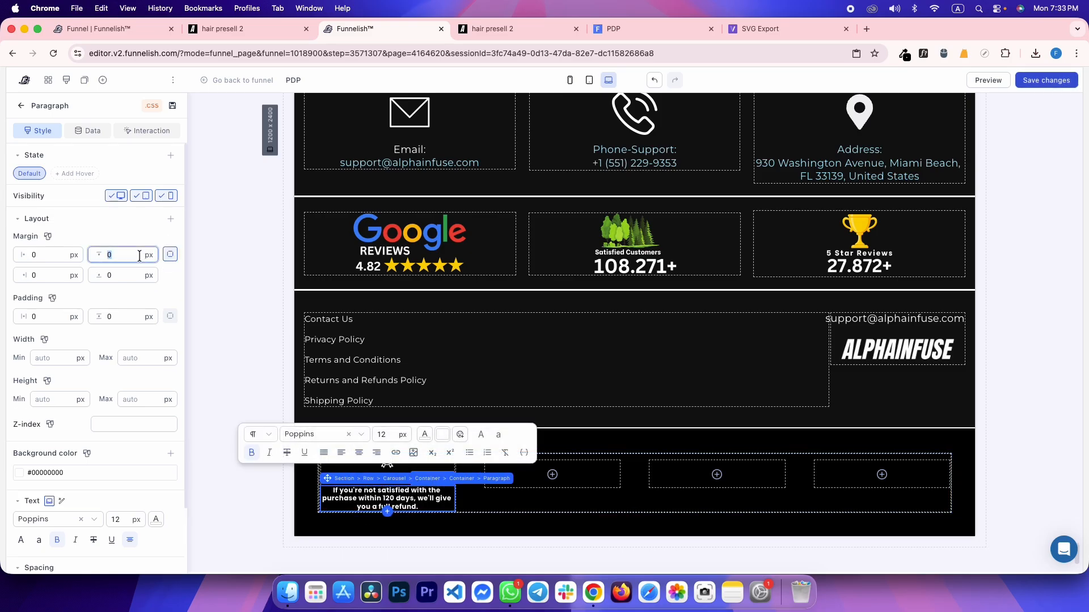
{"action": "type", "text": "16"}
{"action": "scroll", "coordinate": [122, 470], "scroll_direction": "down", "scroll_amount": 1}
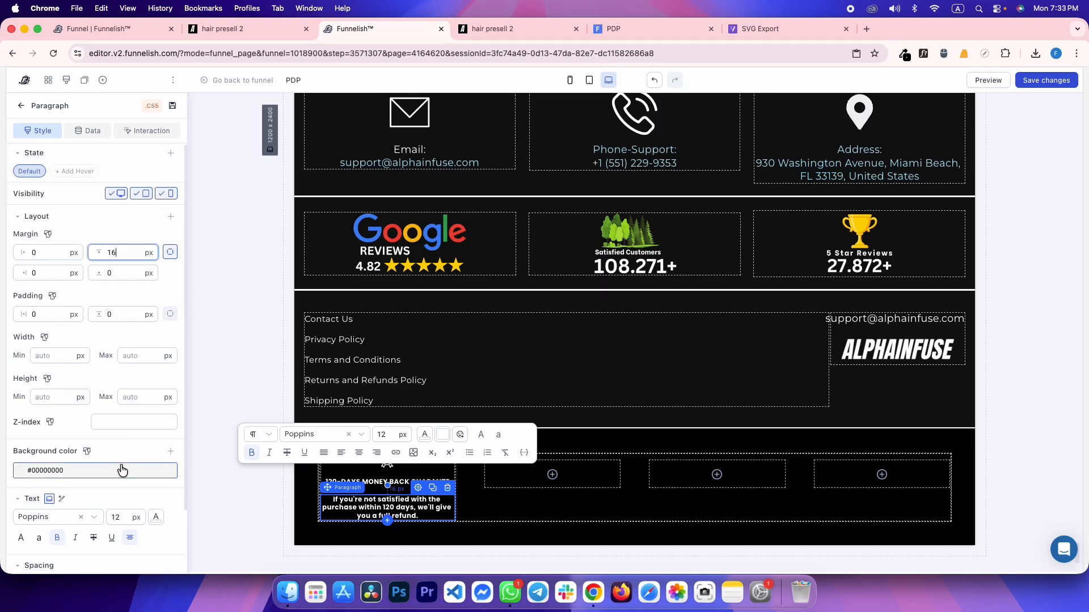
{"action": "double_click", "coordinate": [128, 516]}
{"action": "key", "text": "Up"}
{"action": "key", "text": "Up"}
{"action": "key", "text": "Up"}
{"action": "key", "text": "Up"}
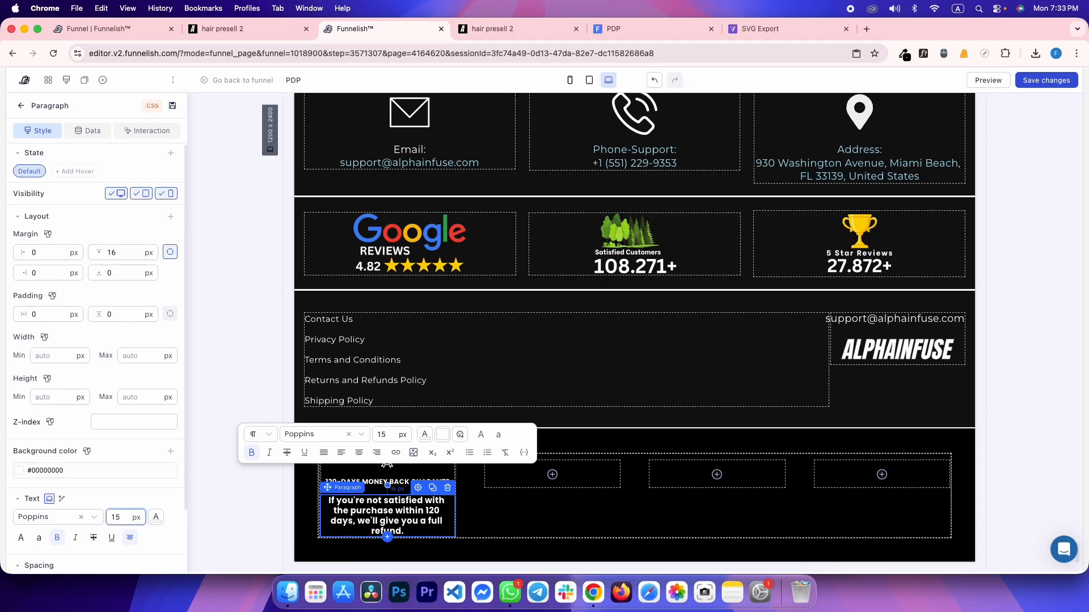
Remove bold from the refund paragraph, set its line spacing to 1.4, and save
{"action": "left_click", "coordinate": [59, 539]}
{"action": "scroll", "coordinate": [126, 482], "scroll_direction": "down", "scroll_amount": 4}
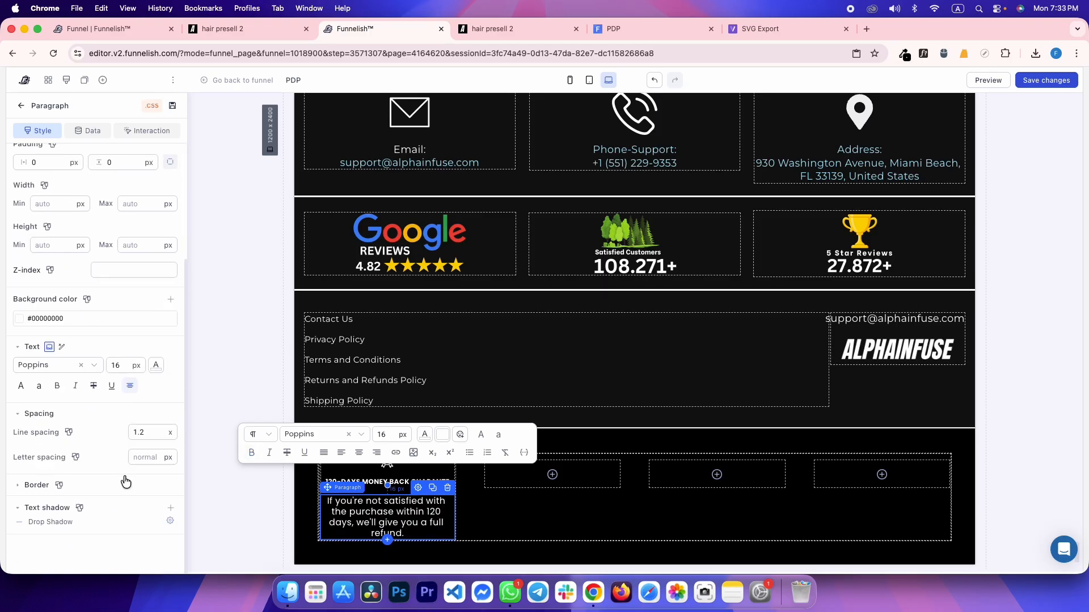
{"action": "key", "text": "ctrl+Tab"}
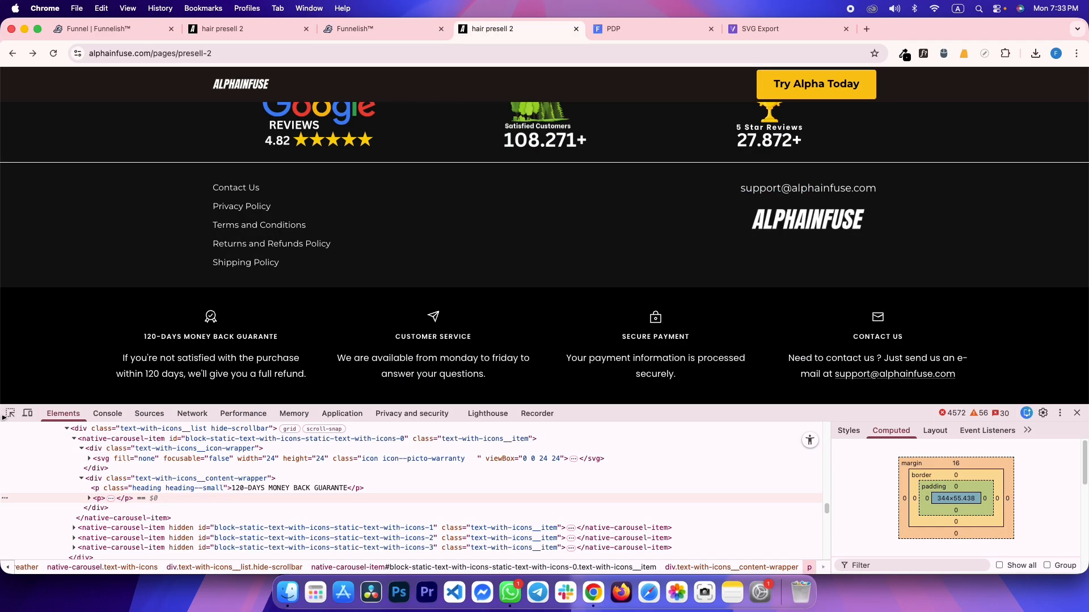
{"action": "left_click", "coordinate": [10, 413]}
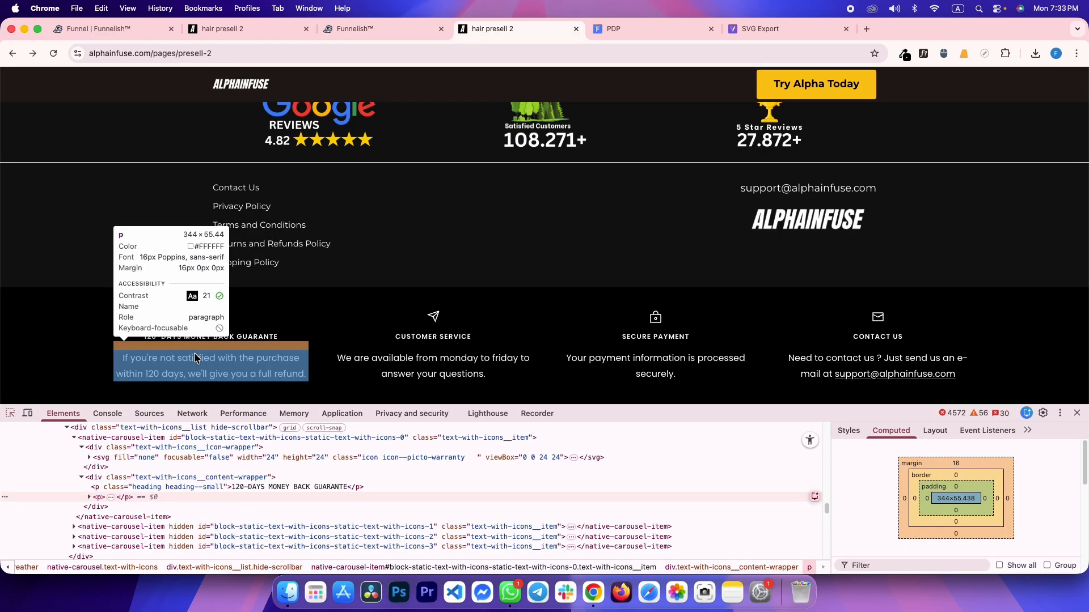
{"action": "left_click", "coordinate": [849, 431]}
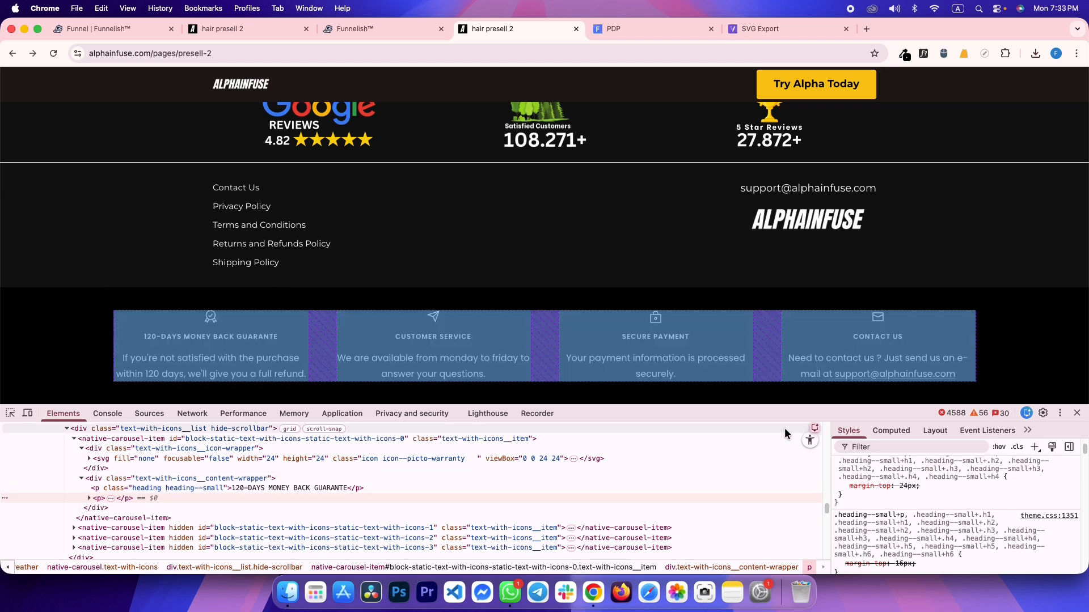
{"action": "scroll", "coordinate": [915, 522], "scroll_direction": "down", "scroll_amount": 2}
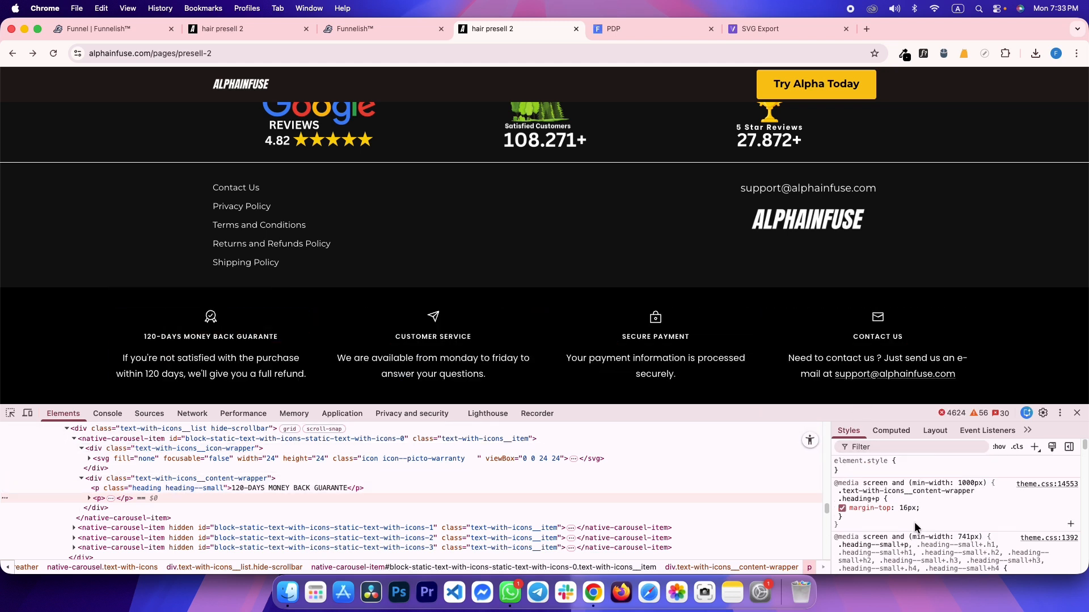
{"action": "scroll", "coordinate": [914, 520], "scroll_direction": "down", "scroll_amount": 8}
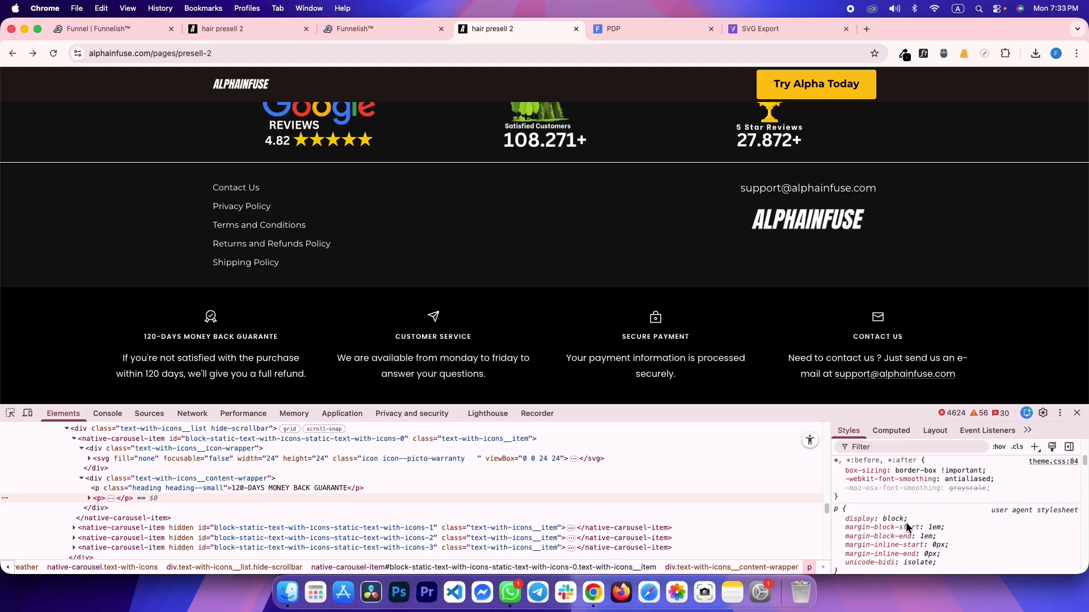
{"action": "left_click", "coordinate": [182, 478]}
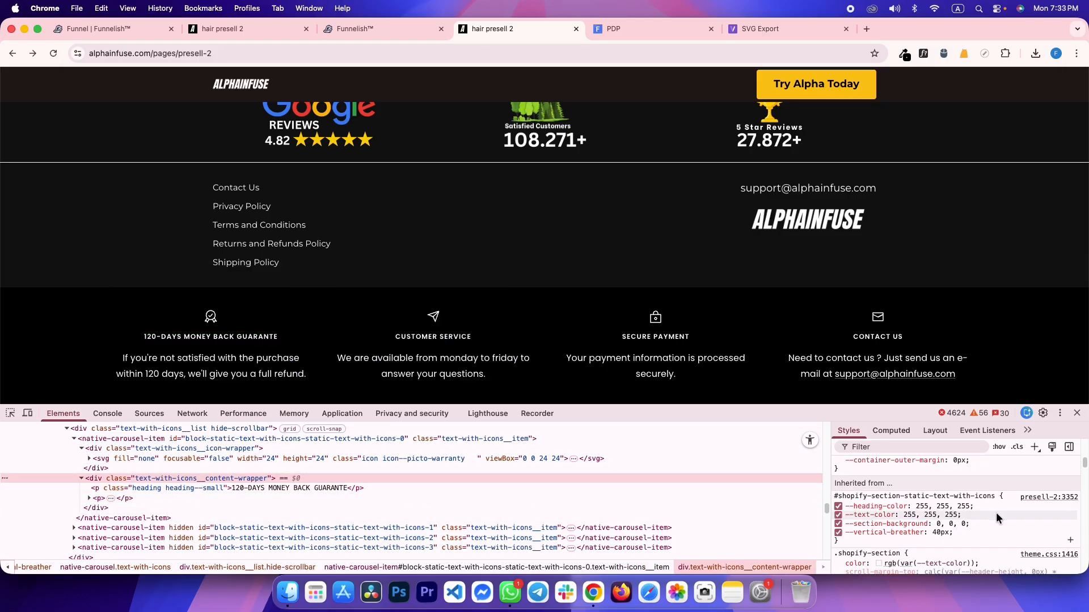
{"action": "scroll", "coordinate": [997, 515], "scroll_direction": "down", "scroll_amount": 4}
{"action": "key", "text": "ctrl+shift+Tab"}
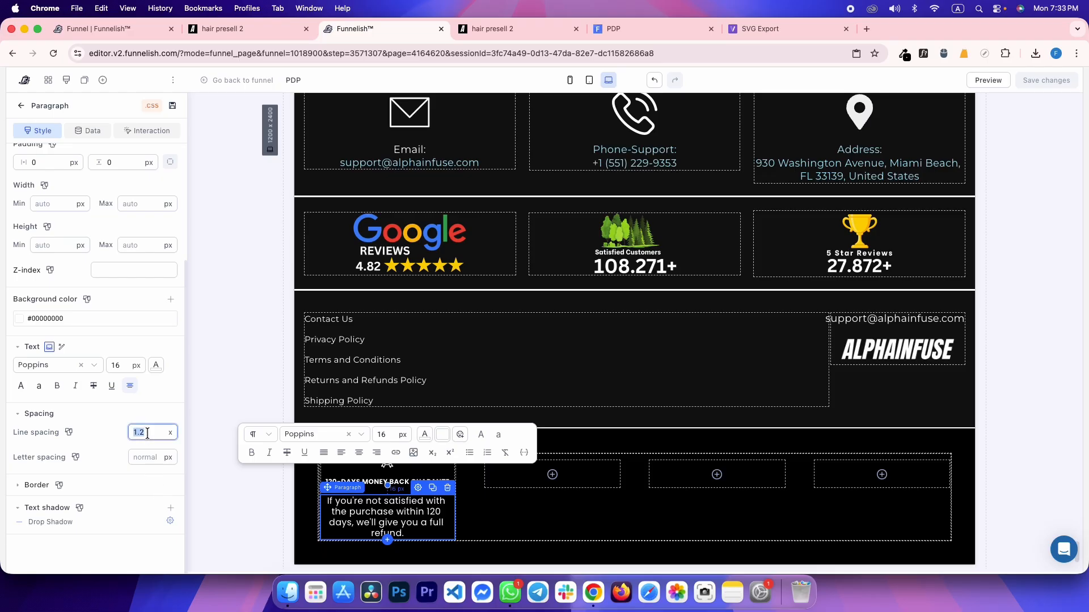
{"action": "type", "text": "1.4"}
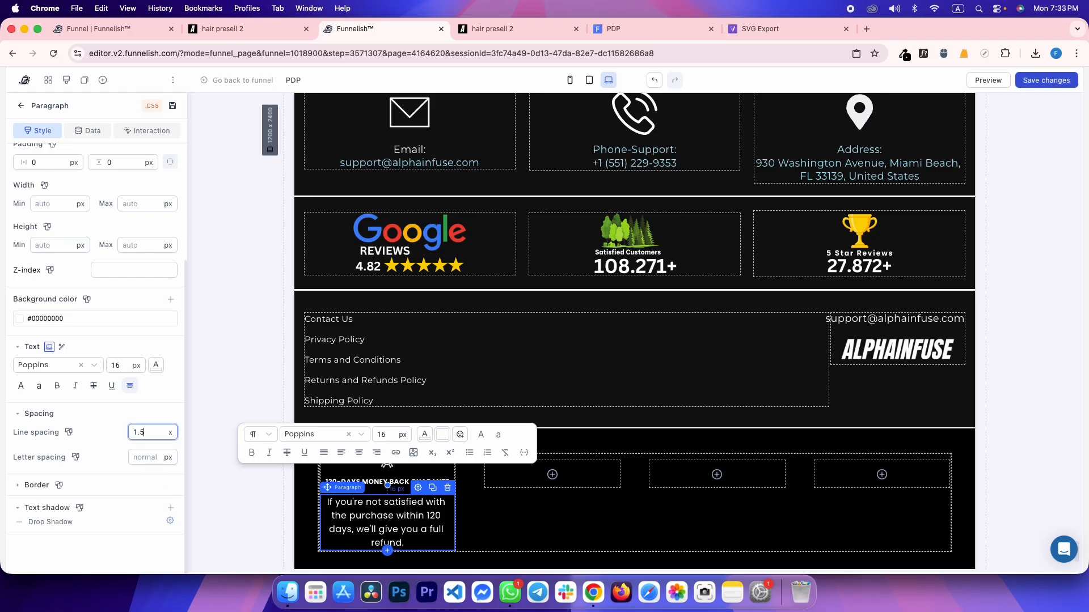
{"action": "key", "text": "cmd+s"}
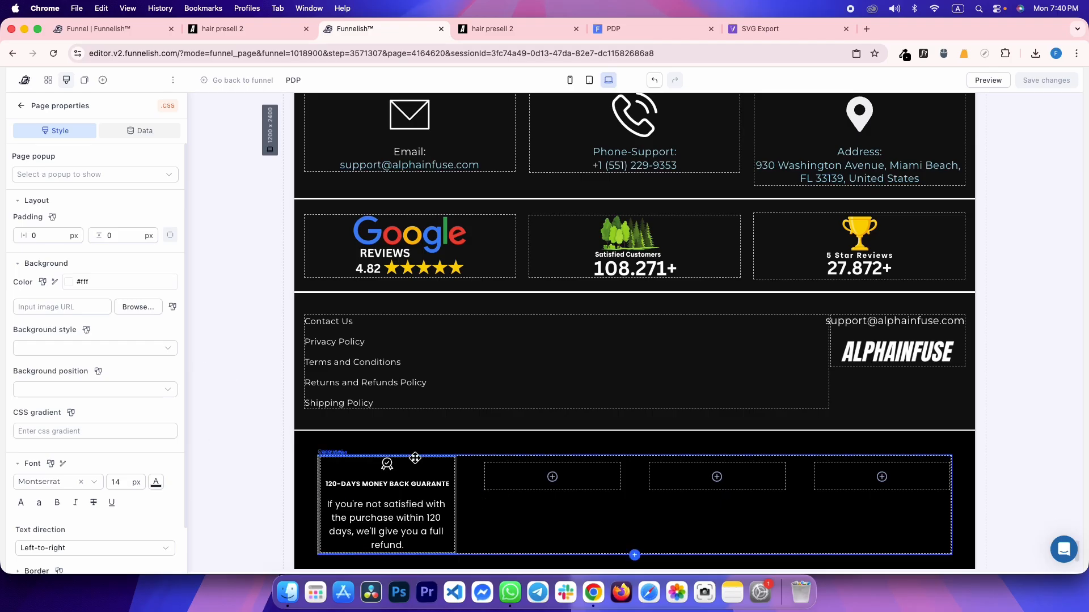
Check the reference list width and set the carousel row's max width to 1520 px, then save
{"action": "key", "text": "ctrl+Tab"}
{"action": "key", "text": "ctrl+Tab"}
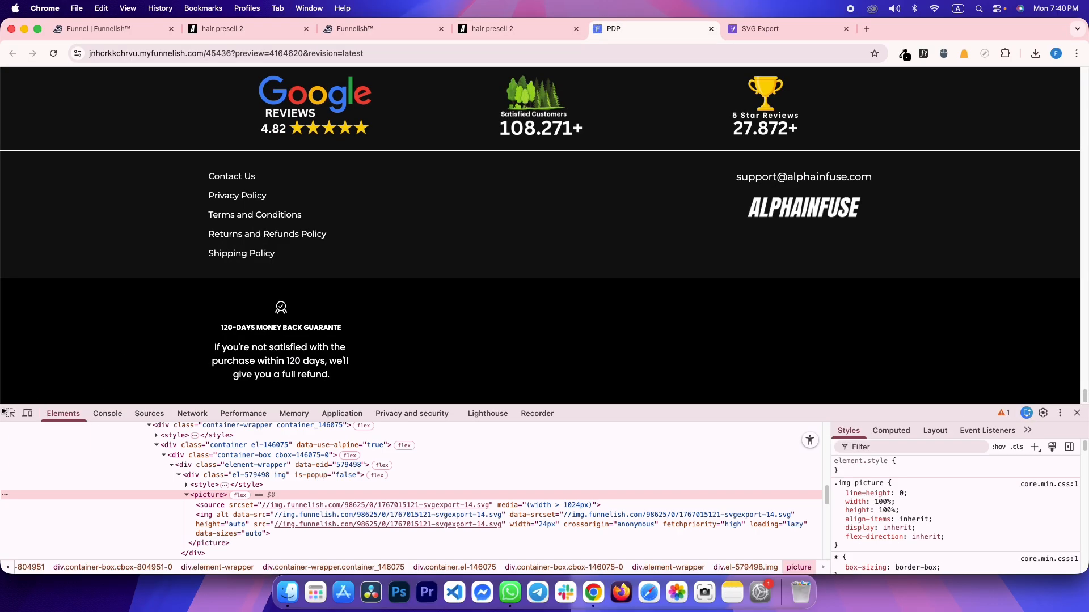
{"action": "key", "text": "ctrl+shift+Tab"}
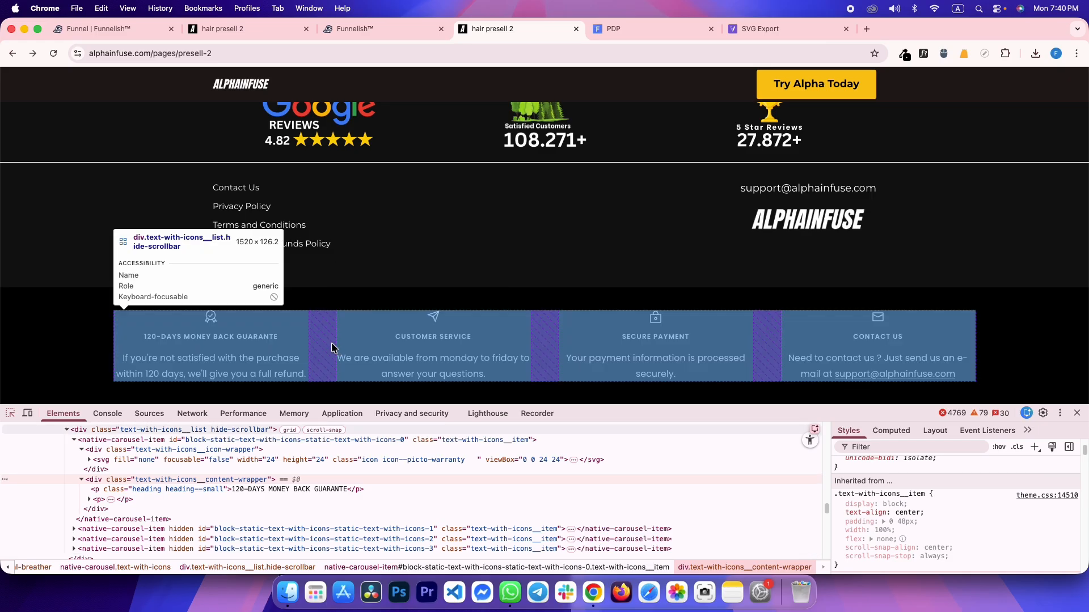
{"action": "left_click", "coordinate": [139, 445]}
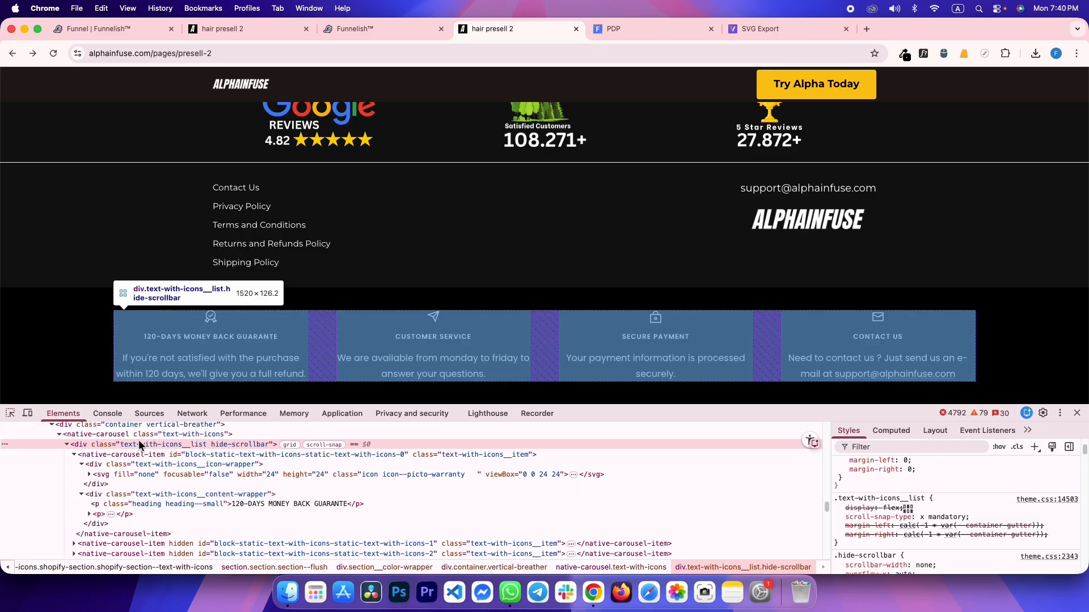
{"action": "key", "text": "ctrl+shift+Tab"}
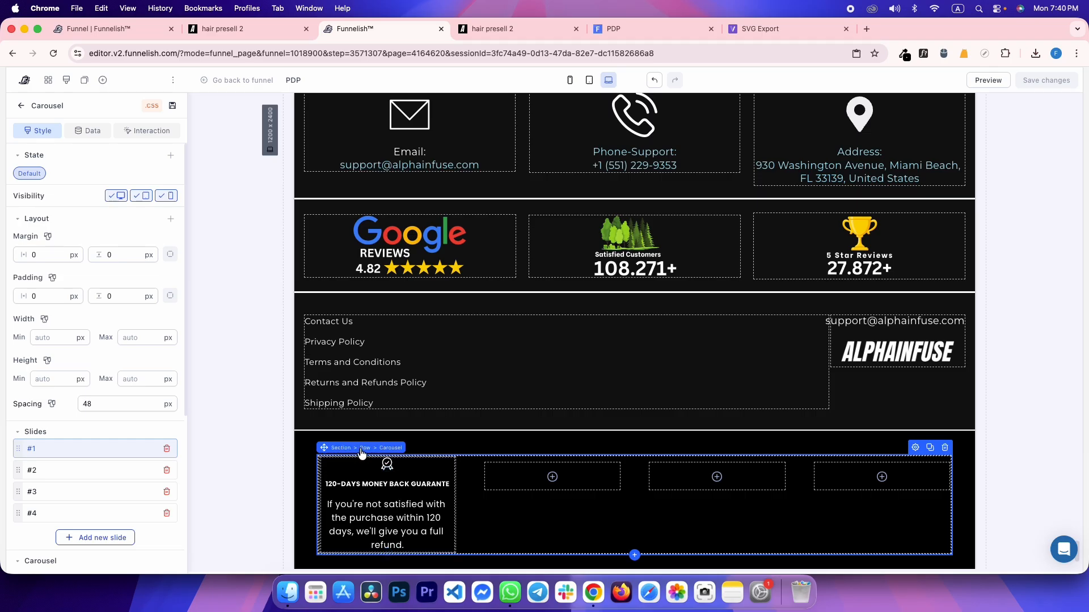
{"action": "left_click", "coordinate": [363, 448]}
{"action": "left_click", "coordinate": [97, 429]}
{"action": "type", "text": "152"}
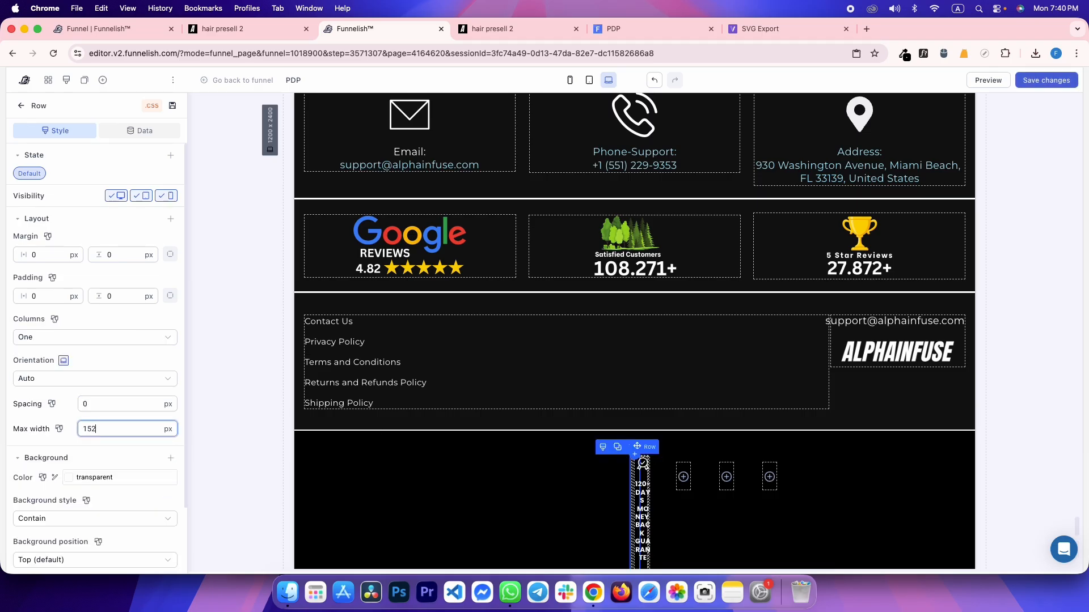
{"action": "type", "text": "0"}
{"action": "key", "text": "super+s"}
{"action": "key", "text": "ctrl+Tab"}
Compare the saved preview of the footer against the reference page
{"action": "key", "text": "ctrl+shift+Tab"}
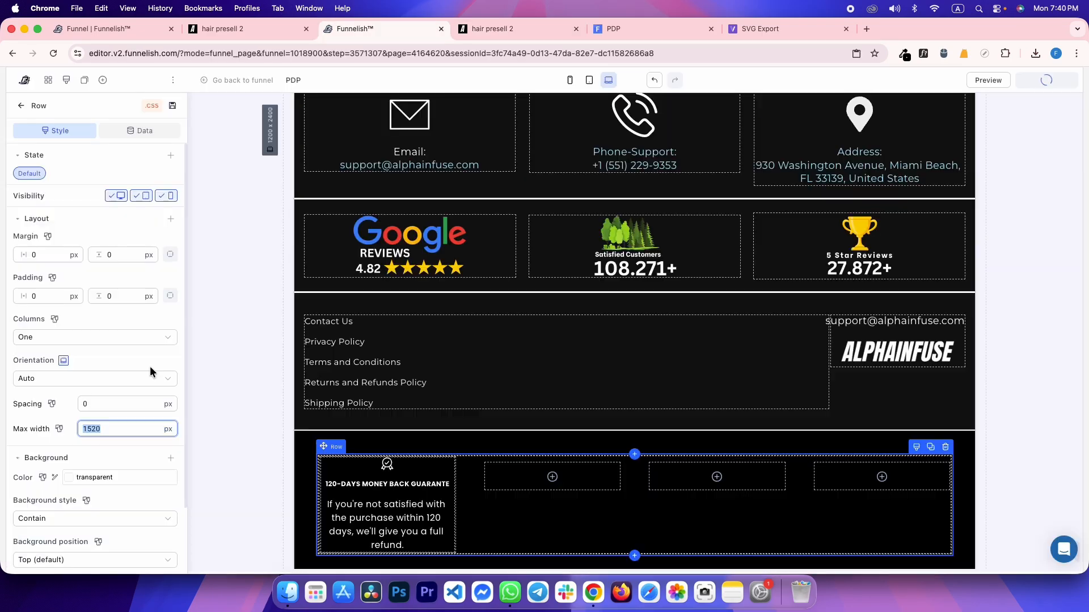
{"action": "key", "text": "ctrl+Tab"}
{"action": "key", "text": "ctrl+Tab"}
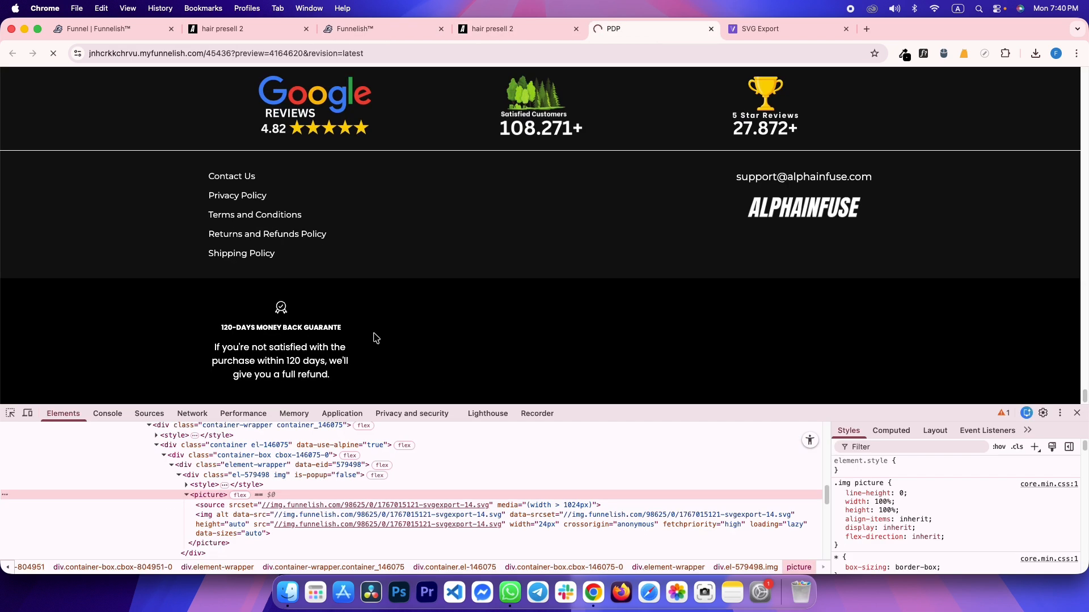
{"action": "key", "text": "ctrl+shift+Tab"}
{"action": "scroll", "coordinate": [418, 345], "scroll_direction": "down", "scroll_amount": 3}
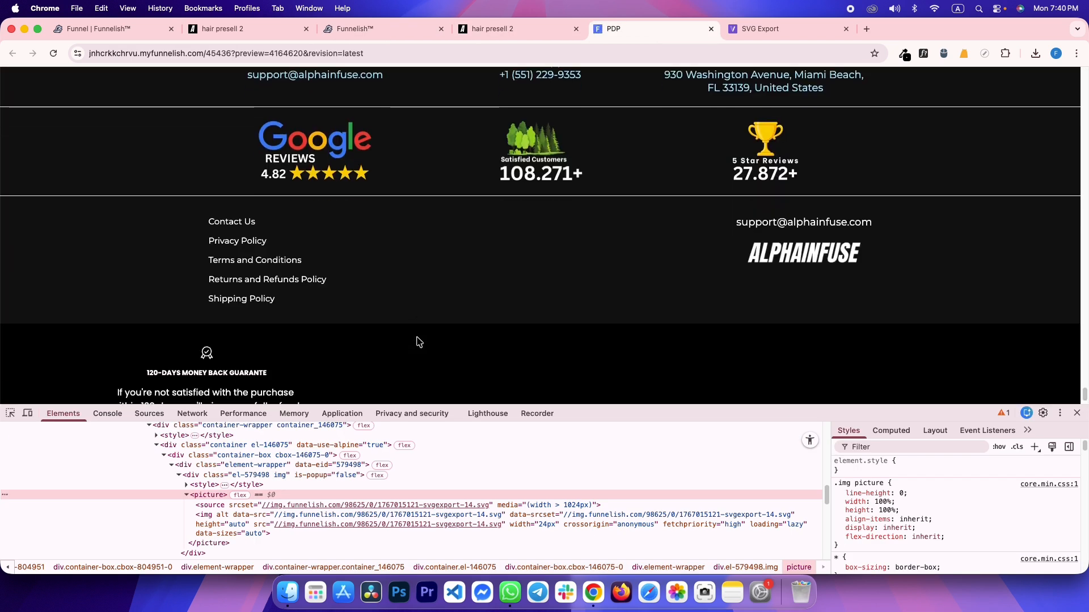
{"action": "key", "text": "ctrl+Tab"}
Duplicate the guarantee card and drag the copies into the empty carousel slides
{"action": "key", "text": "ctrl+shift+Tab"}
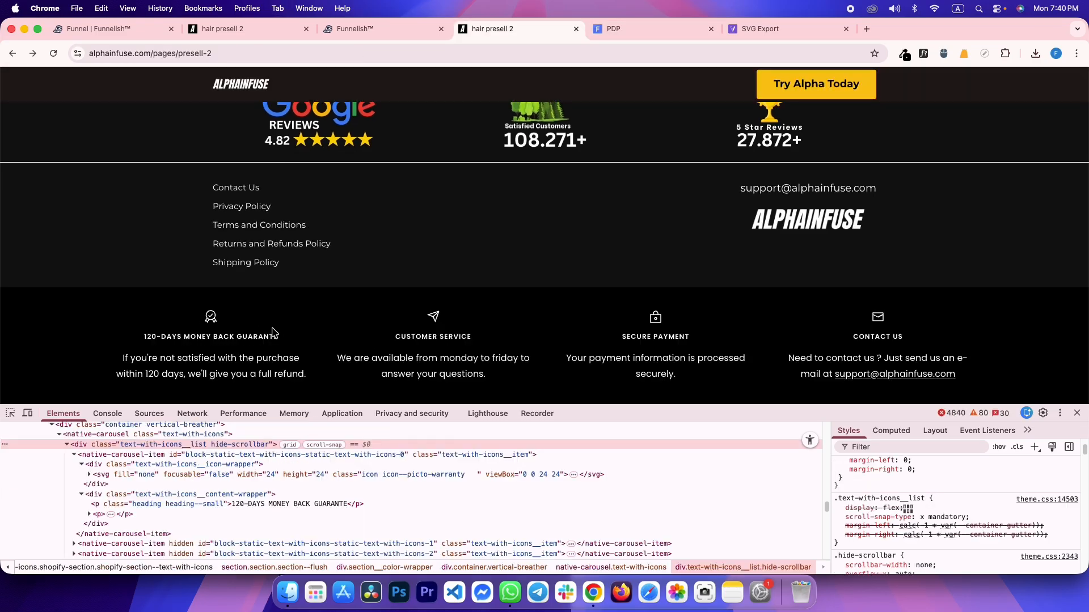
{"action": "key", "text": "ctrl+Tab"}
{"action": "key", "text": "ctrl+shift+Tab"}
{"action": "key", "text": "ctrl+shift+Tab"}
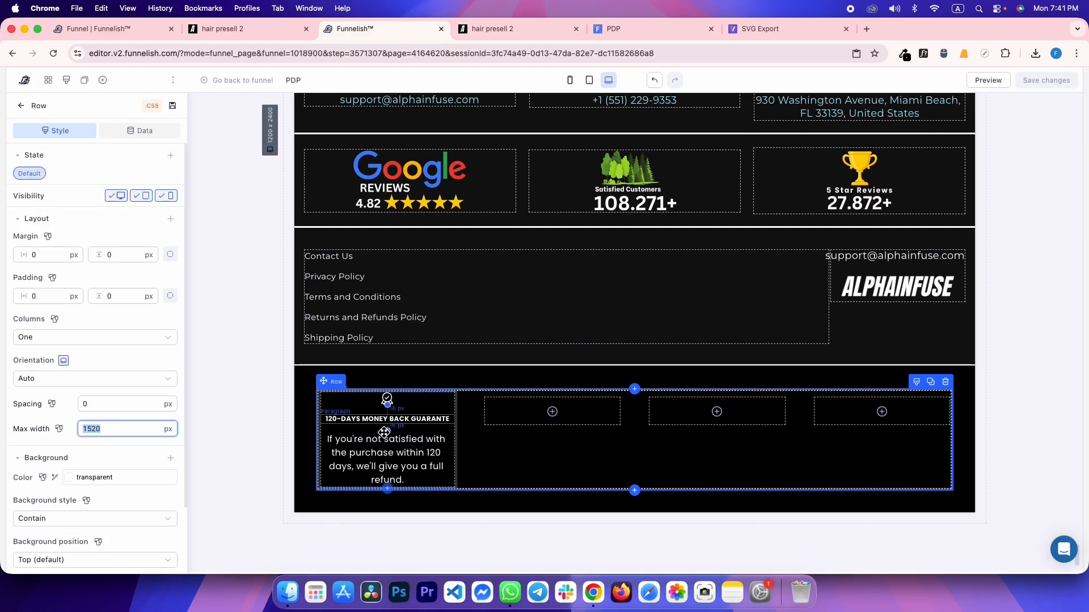
{"action": "key", "text": "ctrl+Tab"}
{"action": "key", "text": "ctrl+shift+Tab"}
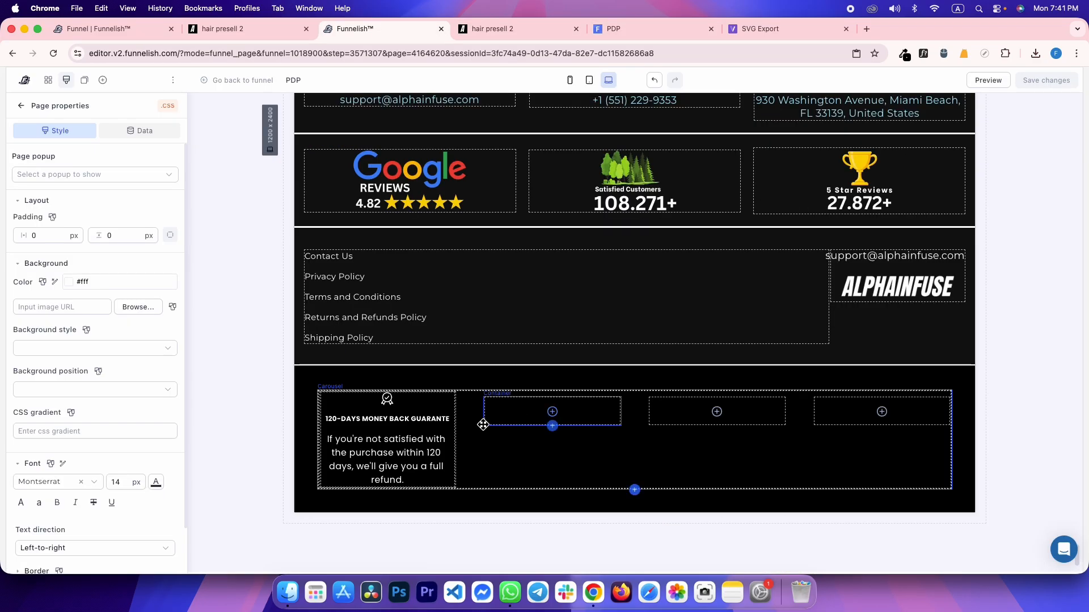
{"action": "left_click", "coordinate": [420, 431]}
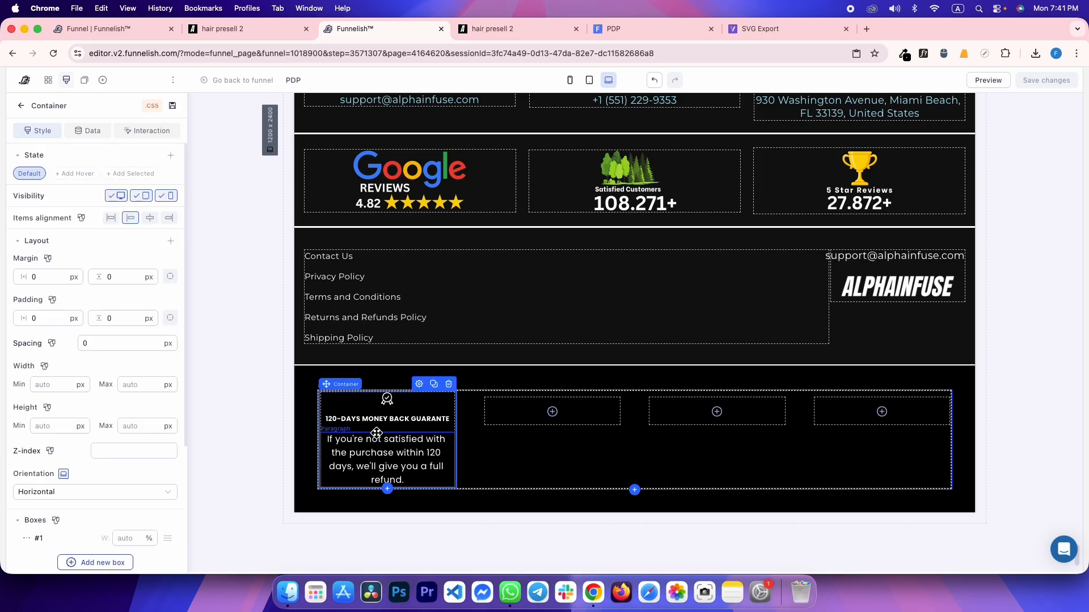
{"action": "left_click", "coordinate": [434, 385]}
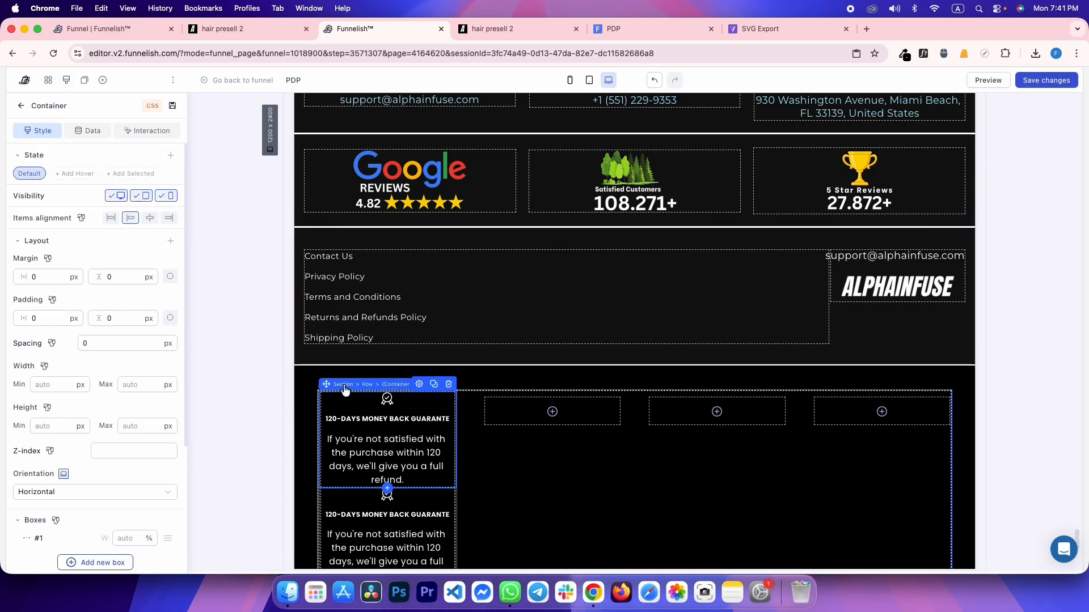
{"action": "mouse_move", "coordinate": [326, 384]}
{"action": "left_mouse_down"}
{"action": "mouse_move", "coordinate": [482, 418]}
{"action": "mouse_move", "coordinate": [466, 418]}
{"action": "mouse_move", "coordinate": [660, 423]}
{"action": "mouse_move", "coordinate": [682, 489]}
{"action": "mouse_move", "coordinate": [715, 444]}
{"action": "left_mouse_up"}
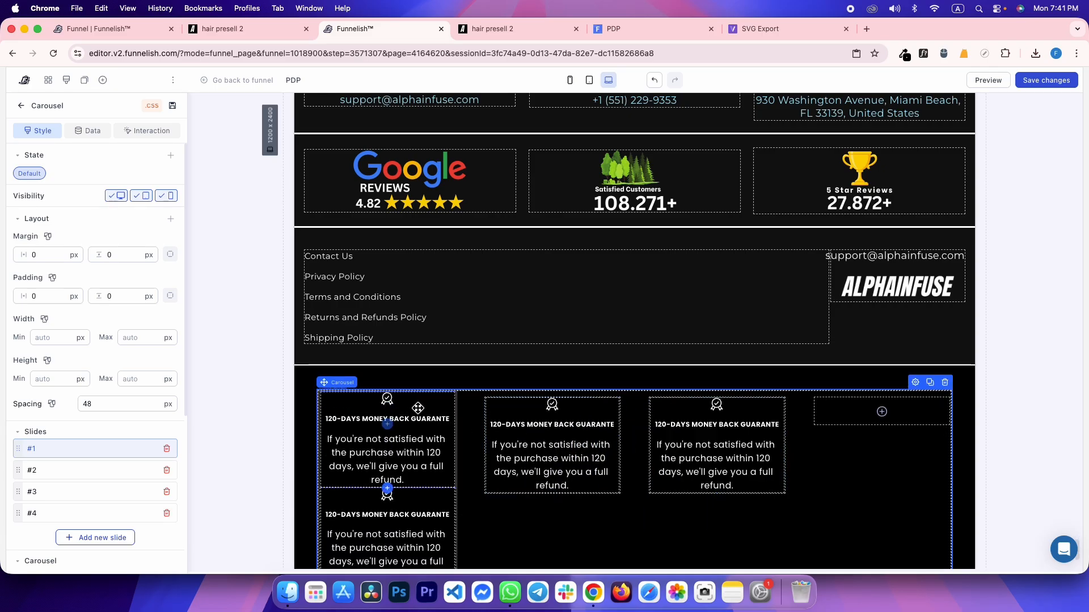
{"action": "left_click_drag", "start_coordinate": [406, 409], "coordinate": [882, 444]}
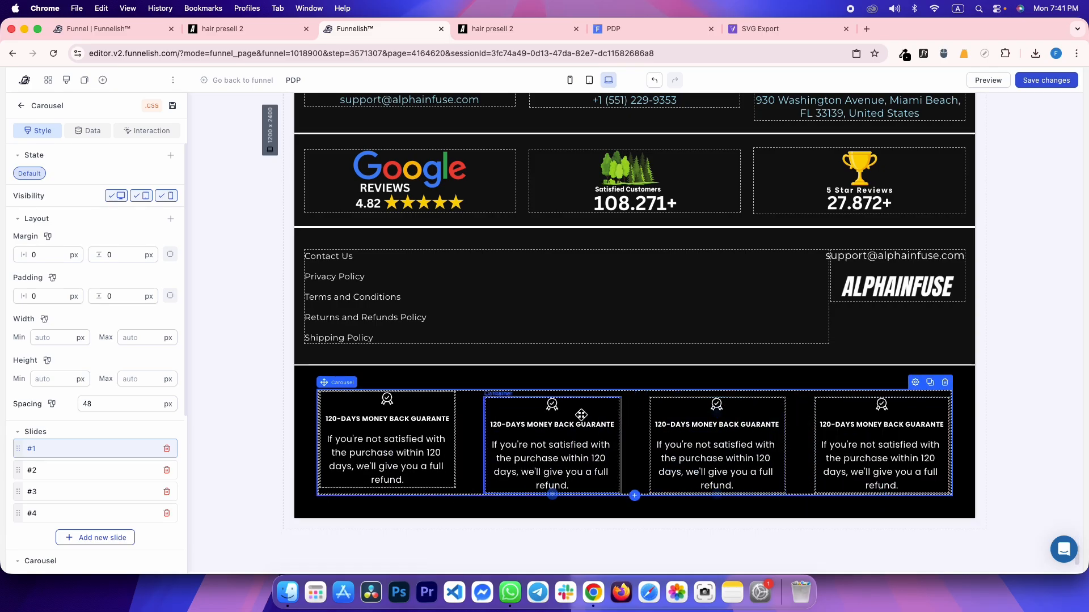
Set Margin top to 0 on the copied cards in slides 2, 3 and 4
{"action": "left_click", "coordinate": [520, 418]}
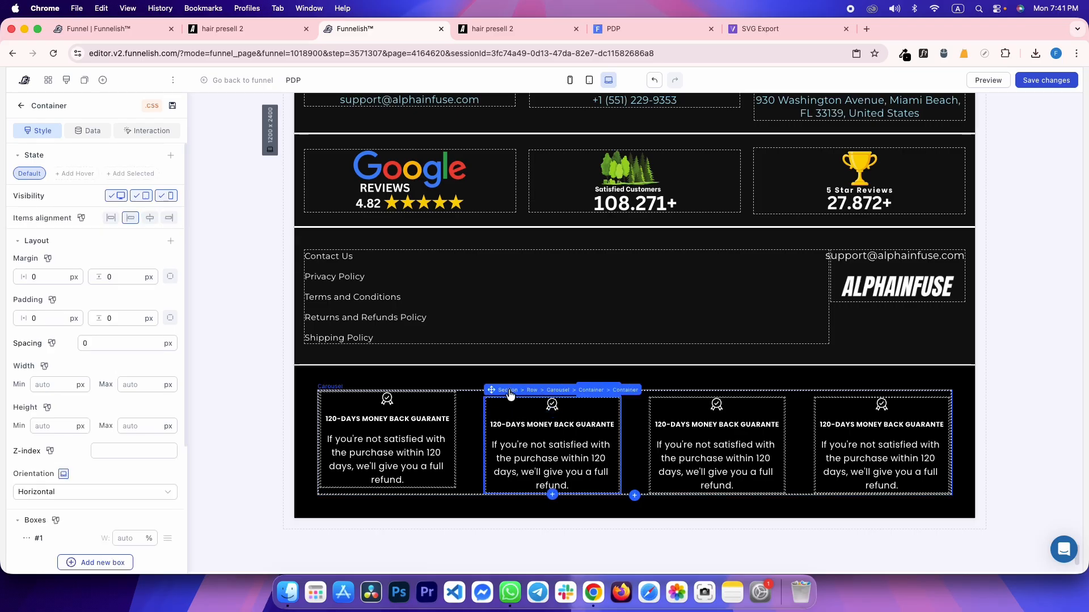
{"action": "left_click", "coordinate": [586, 392]}
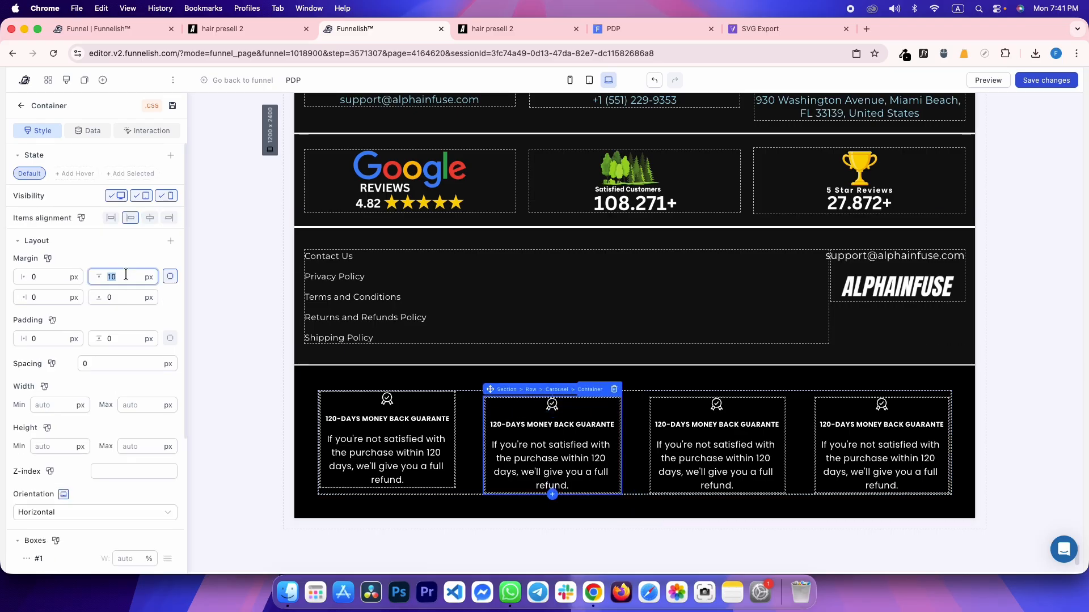
{"action": "type", "text": "0"}
{"action": "left_click", "coordinate": [661, 425]}
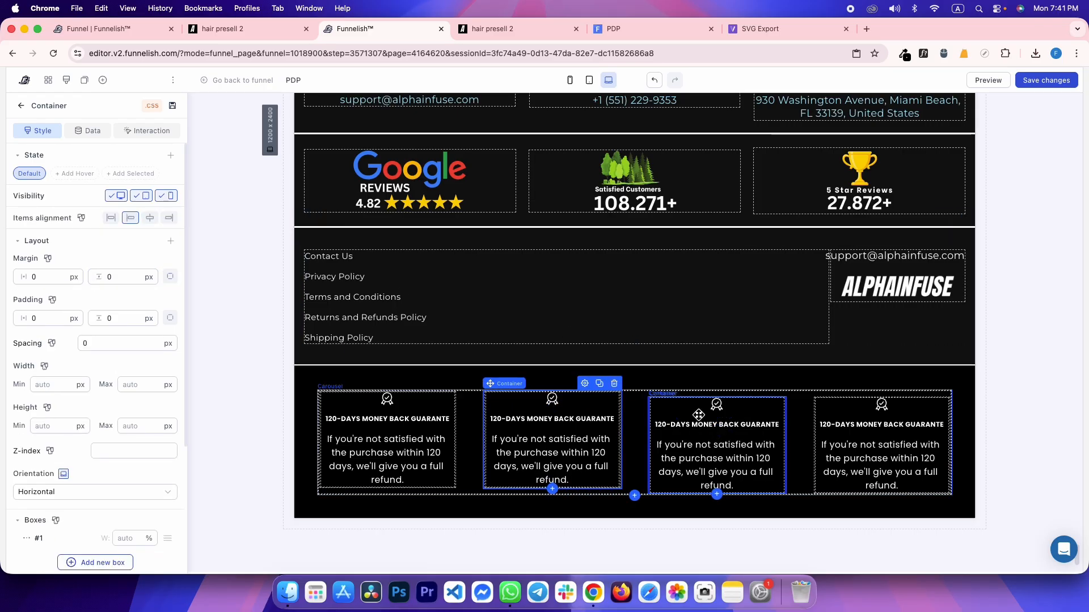
{"action": "left_click", "coordinate": [761, 390]}
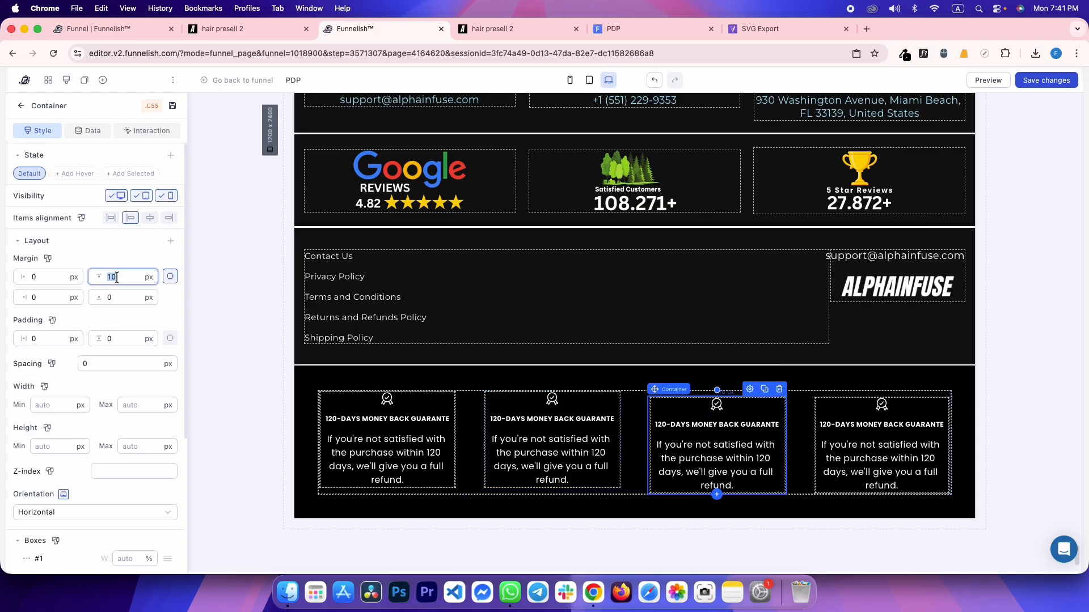
{"action": "type", "text": "0"}
{"action": "left_click", "coordinate": [839, 397]}
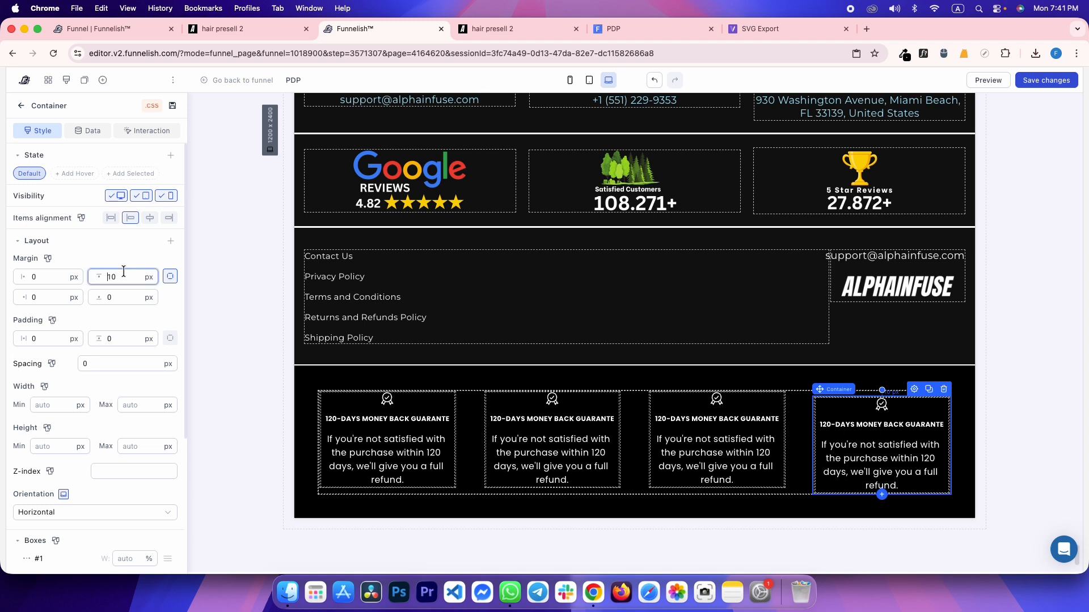
{"action": "type", "text": "0"}
{"action": "key", "text": "ctrl+Tab"}
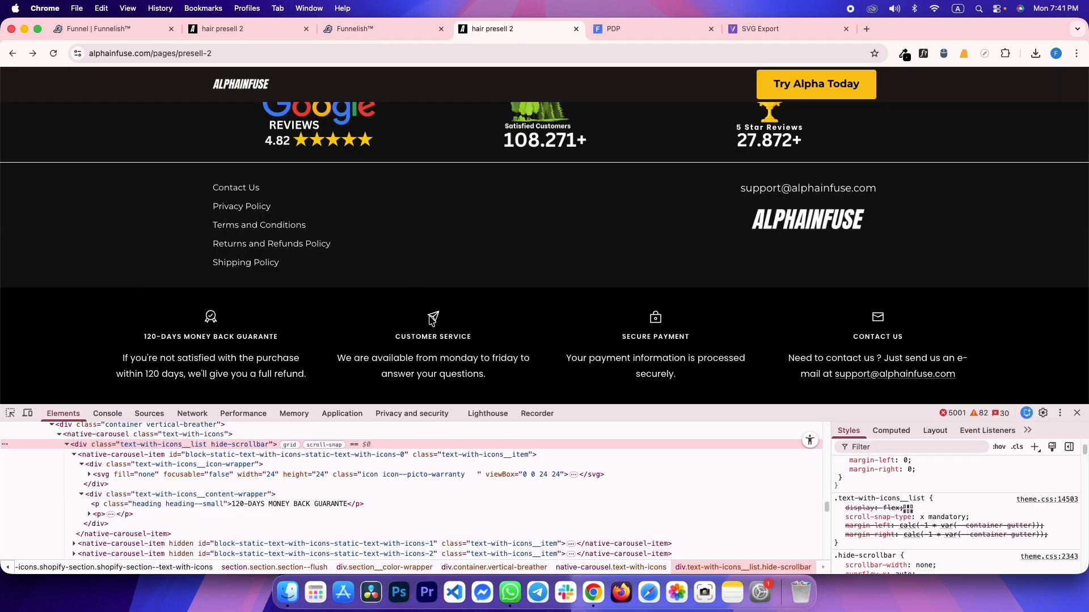
Paste the Customer service heading and description from the reference into slide 2
{"action": "left_click_drag", "start_coordinate": [402, 335], "coordinate": [449, 335]}
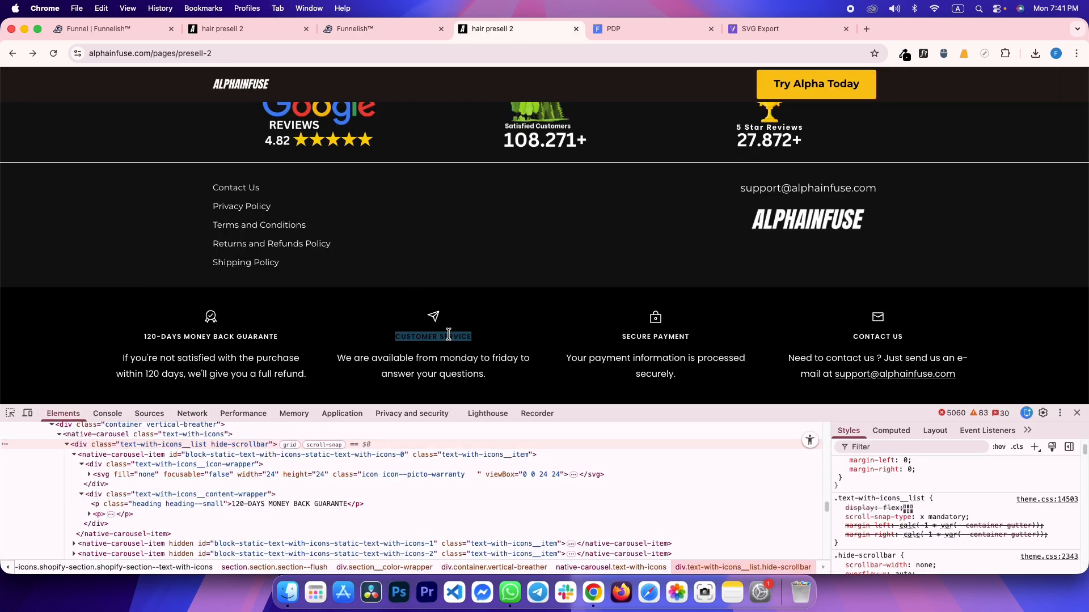
{"action": "key", "text": "ctrl+shift+Tab"}
{"action": "double_click", "coordinate": [543, 418]}
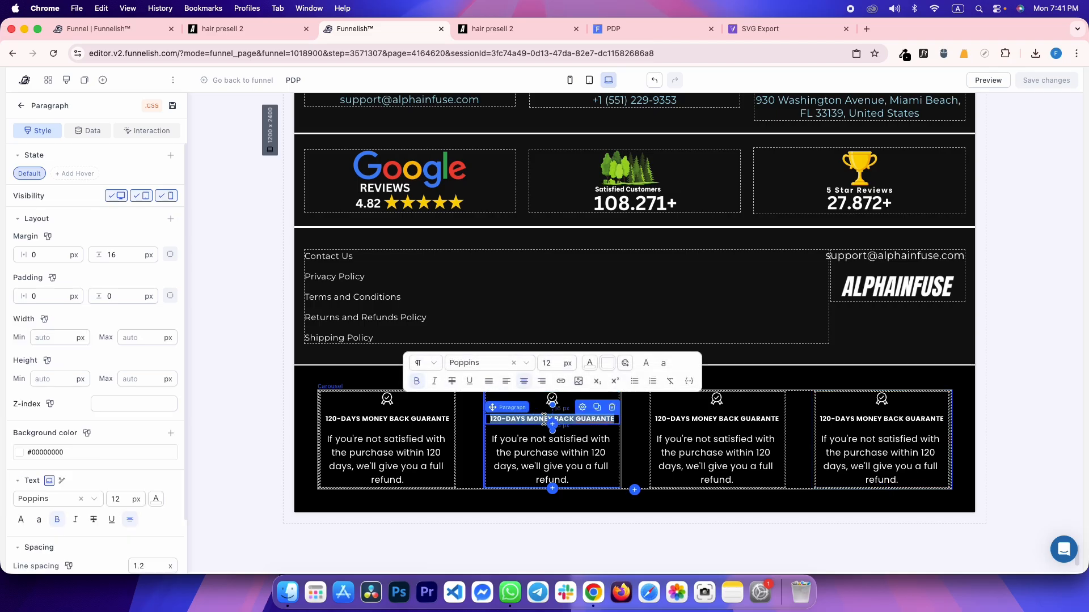
{"action": "key", "text": "ctrl+Tab"}
{"action": "left_click_drag", "start_coordinate": [482, 376], "coordinate": [339, 357]}
{"action": "key", "text": "ctrl+c"}
{"action": "key", "text": "ctrl+shift+Tab"}
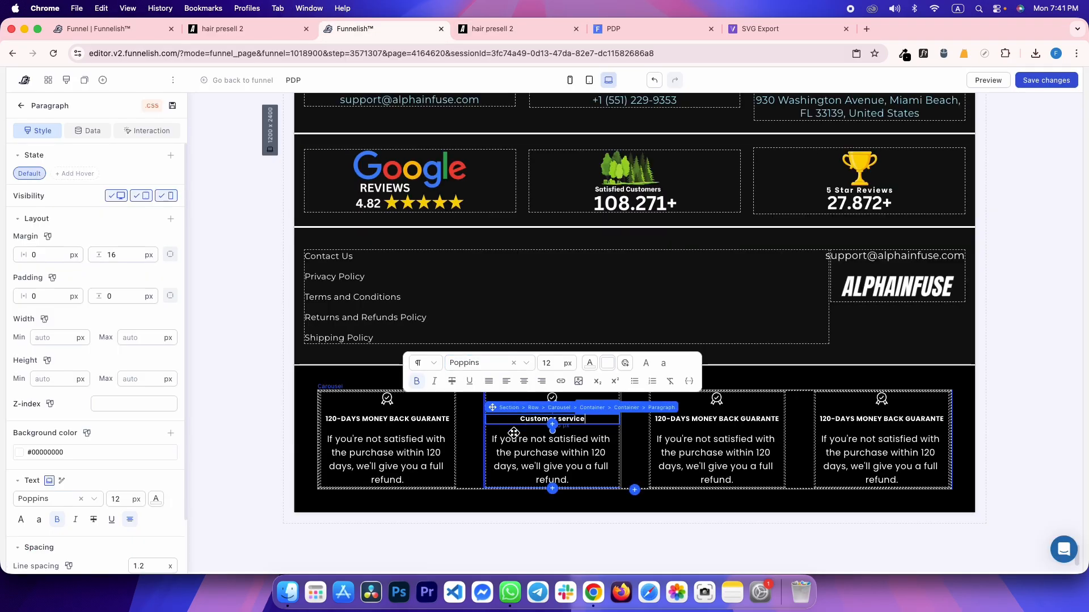
{"action": "triple_click", "coordinate": [512, 439]}
{"action": "key", "text": "ctrl+v"}
{"action": "key", "text": "ctrl+Tab"}
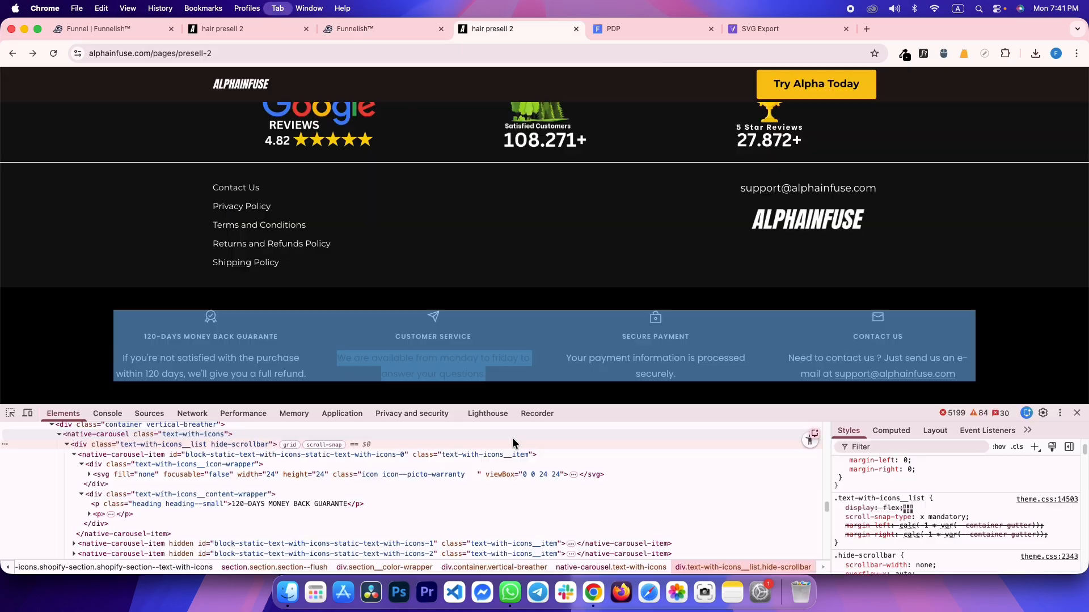
Paste the Secure payment heading and description from the reference into slide 3
{"action": "left_click_drag", "start_coordinate": [622, 336], "coordinate": [675, 338]}
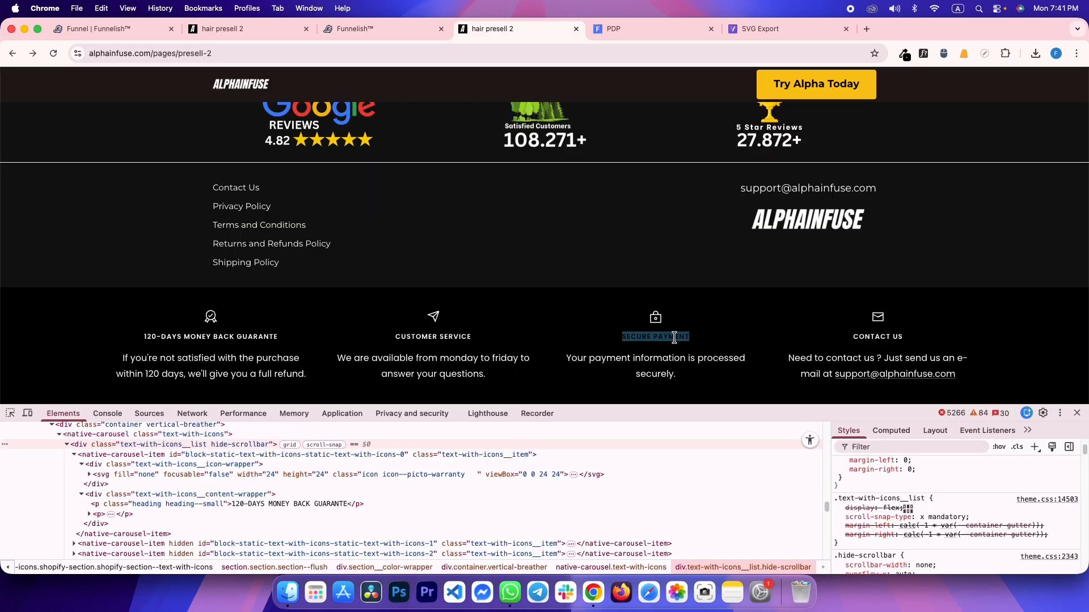
{"action": "key", "text": "ctrl+shift+Tab"}
{"action": "left_click", "coordinate": [725, 418]}
{"action": "triple_click", "coordinate": [726, 419]}
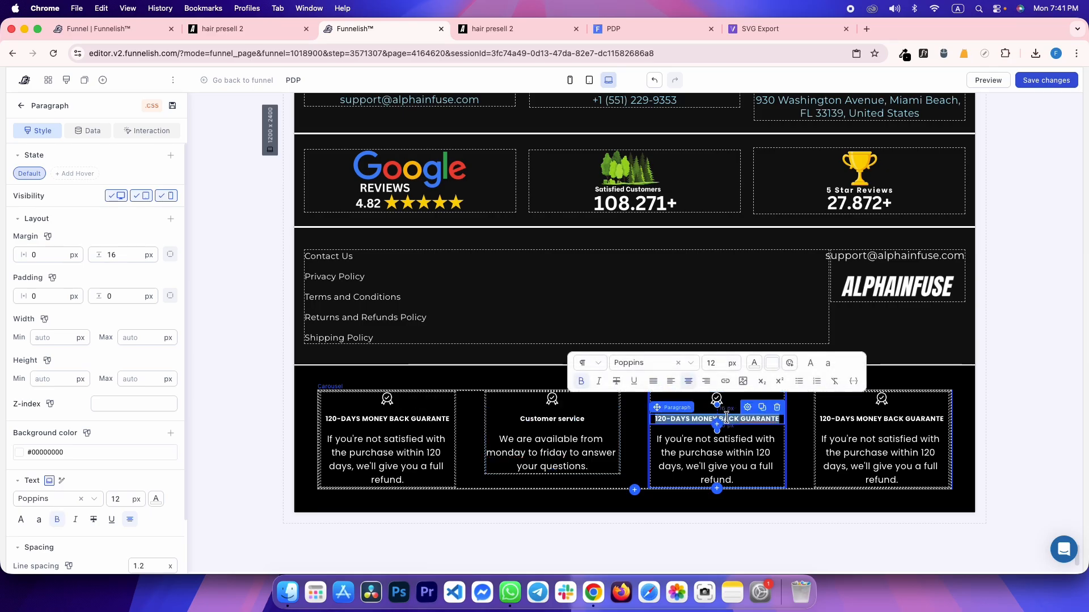
{"action": "key", "text": "ctrl+Tab"}
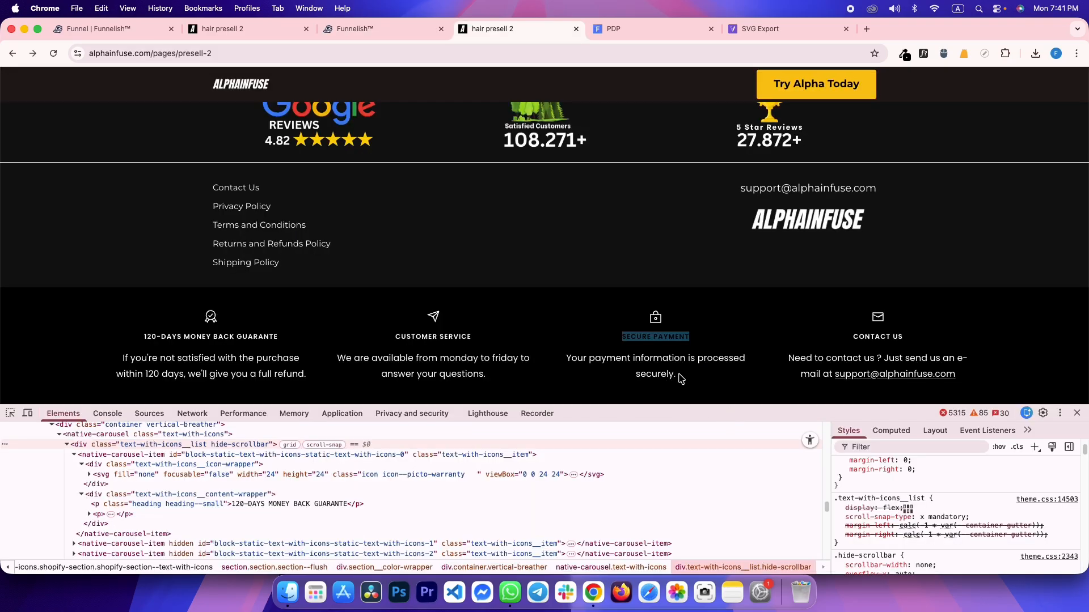
{"action": "left_click_drag", "start_coordinate": [680, 379], "coordinate": [588, 363]}
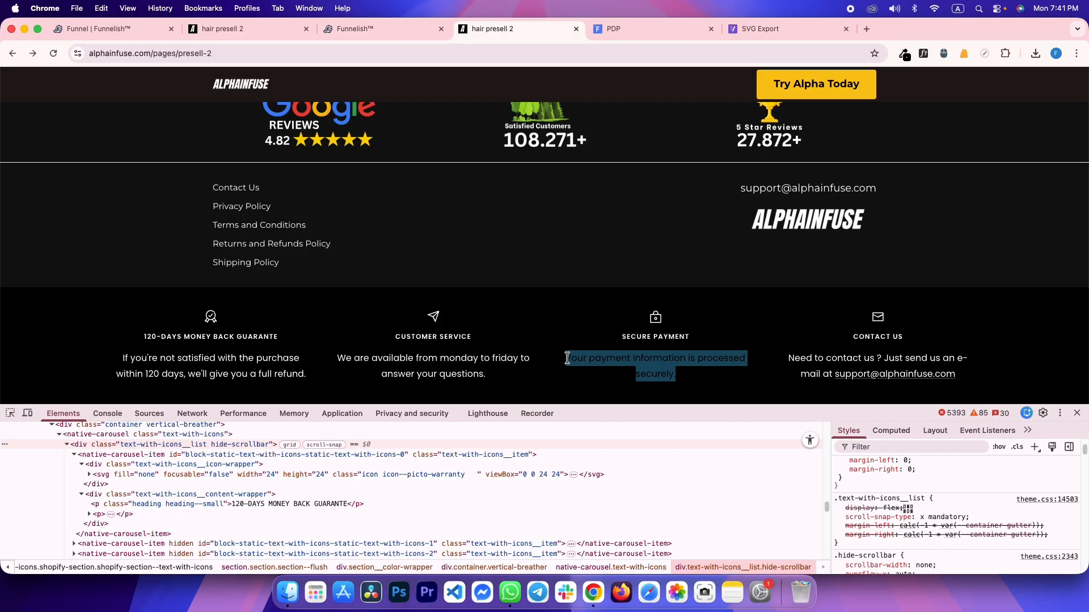
{"action": "key", "text": "ctrl+shift+Tab"}
{"action": "triple_click", "coordinate": [718, 473]}
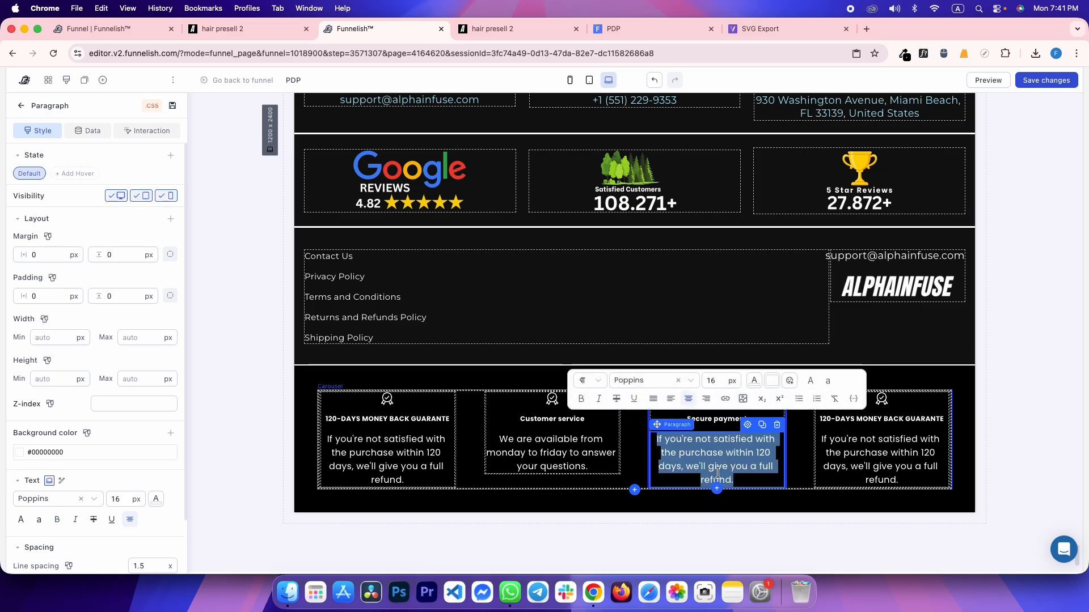
{"action": "type", "text": "Your payment information is processed securely."}
{"action": "key", "text": "ctrl+Tab"}
Paste the Contact us heading and support e-mail description into slide 4
{"action": "left_click_drag", "start_coordinate": [853, 338], "coordinate": [899, 338]}
{"action": "key", "text": "ctrl+shift+Tab"}
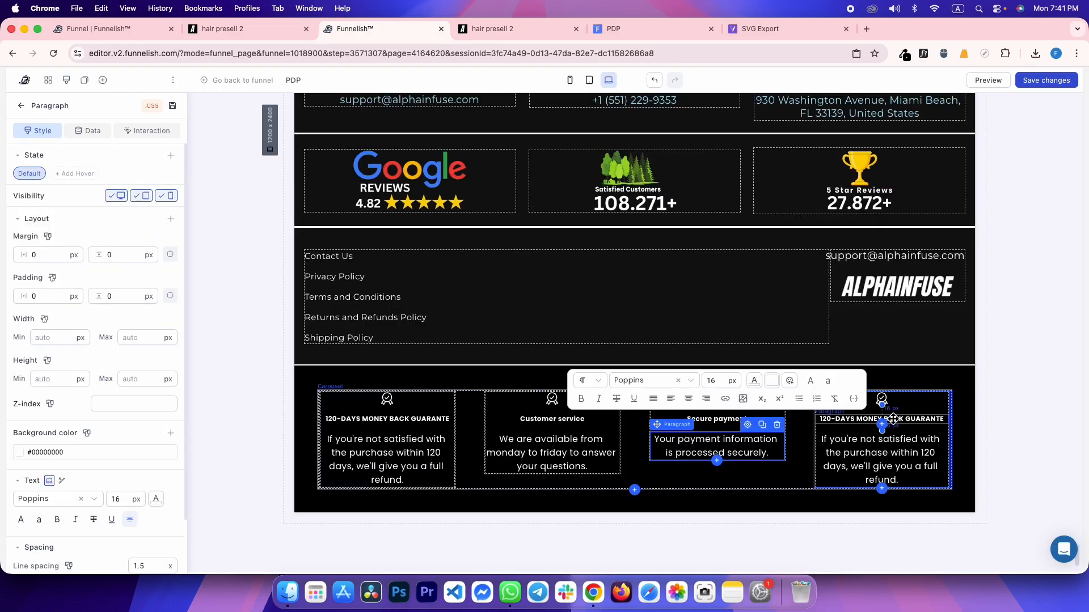
{"action": "triple_click", "coordinate": [892, 419]}
{"action": "type", "text": "CONTACT US"}
{"action": "key", "text": "ctrl+Tab"}
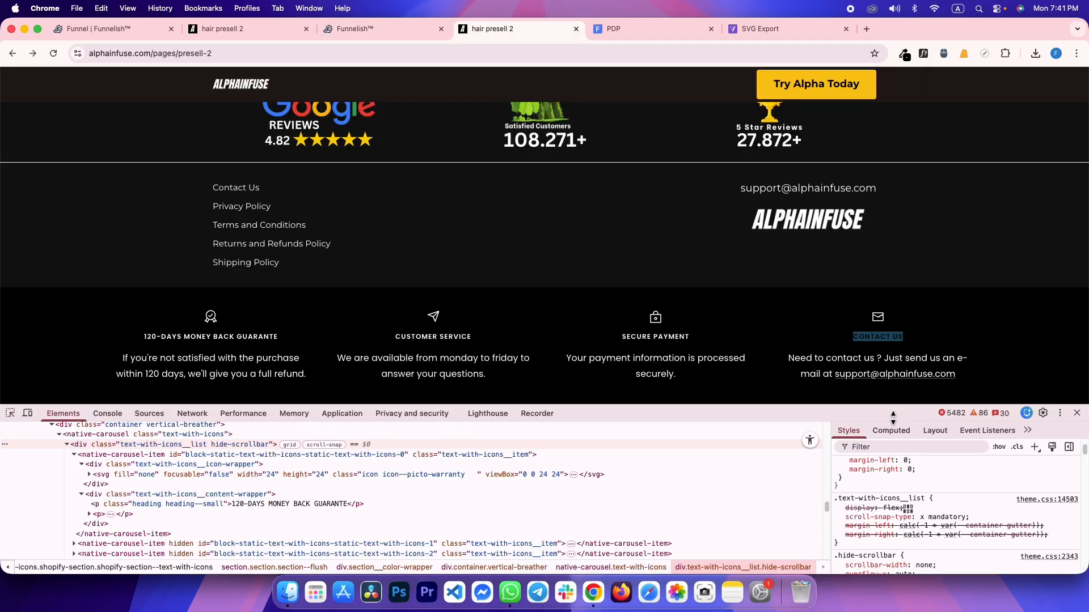
{"action": "left_click_drag", "start_coordinate": [968, 383], "coordinate": [788, 358]}
{"action": "key", "text": "super+c"}
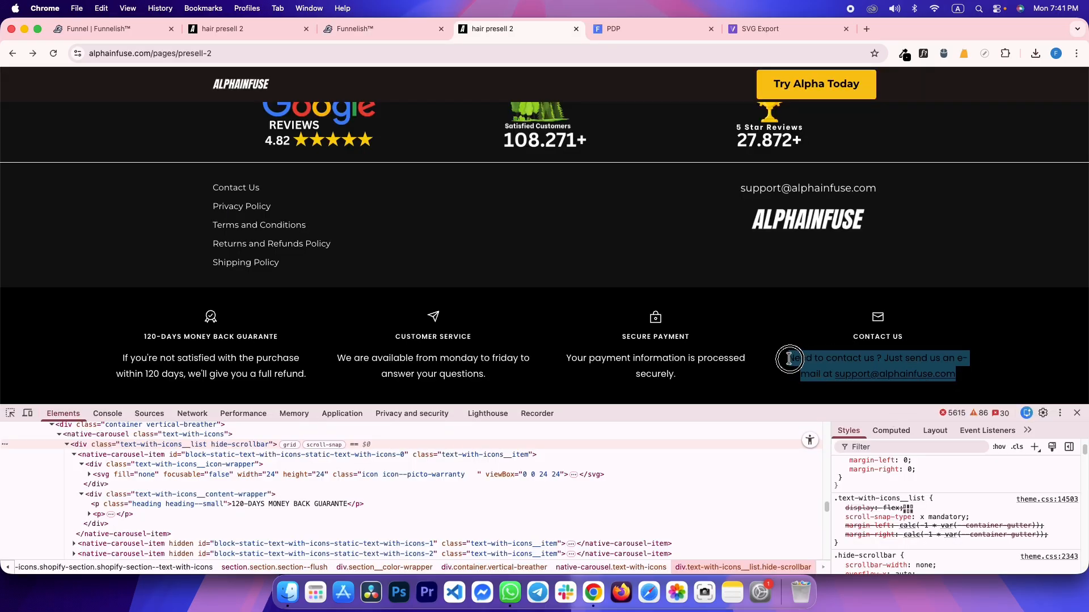
{"action": "key", "text": "ctrl+shift+Tab"}
{"action": "key", "text": "super+v"}
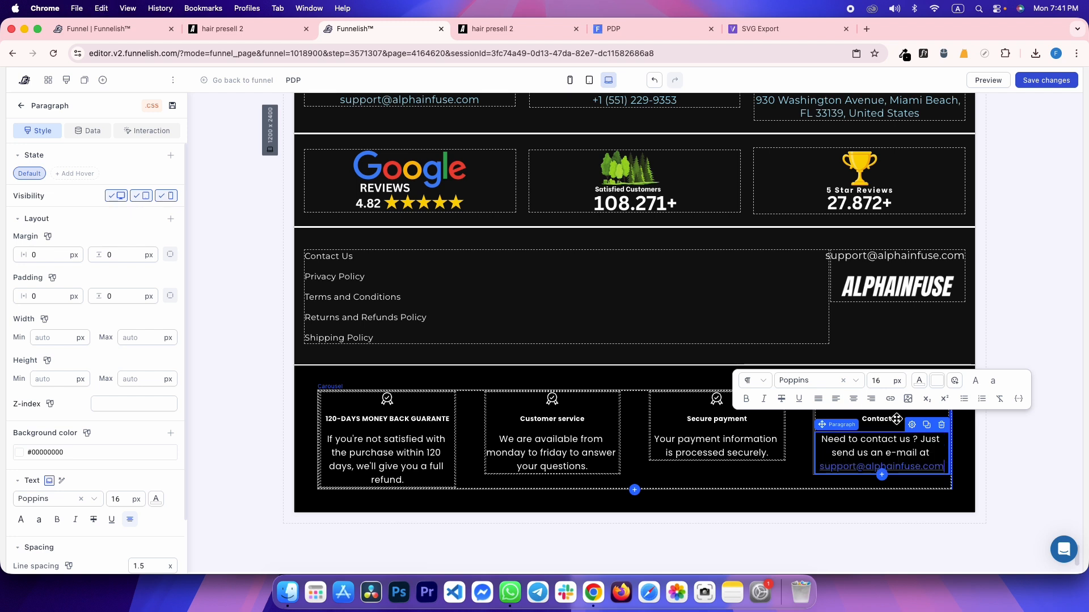
{"action": "left_click", "coordinate": [1028, 214]}
Replace the Customer service slide's icon with the paper-plane SVG from My images
{"action": "left_click", "coordinate": [552, 399]}
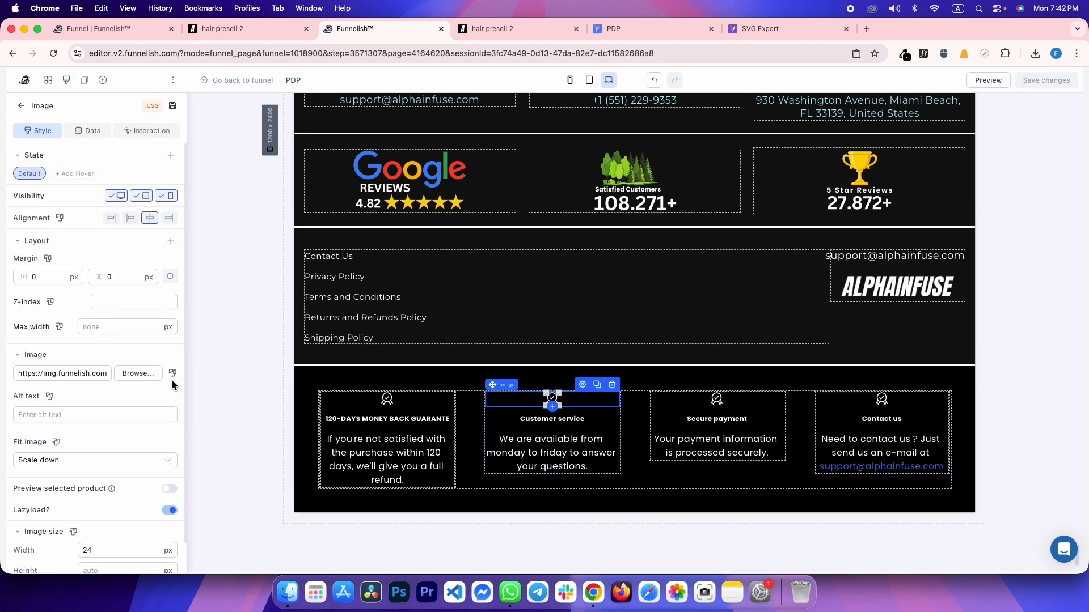
{"action": "left_click", "coordinate": [138, 373]}
{"action": "key", "text": "ctrl+Tab"}
{"action": "key", "text": "ctrl+shift+Tab"}
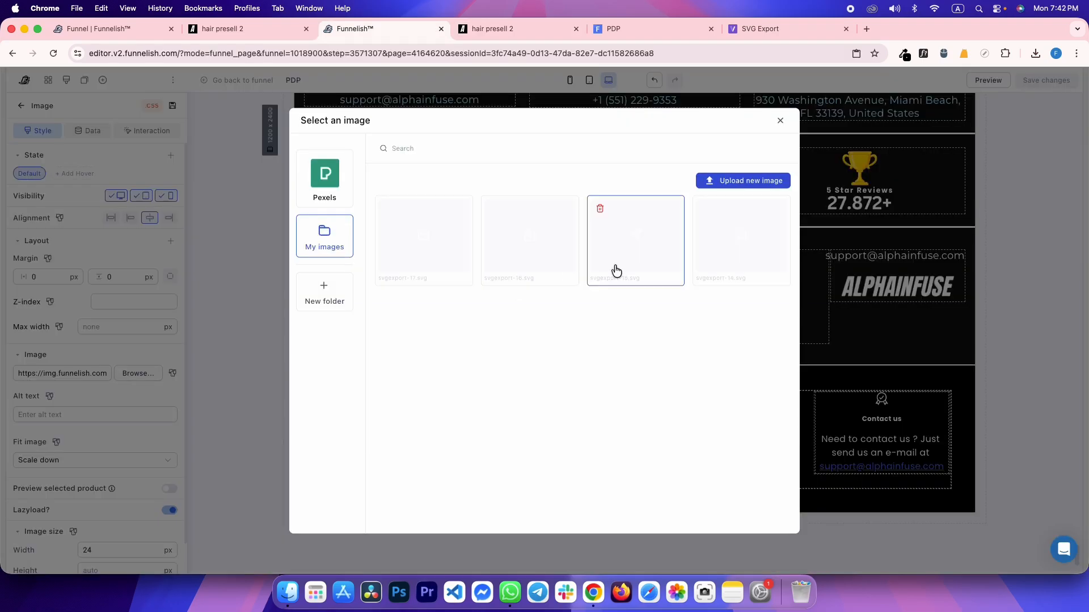
{"action": "left_click", "coordinate": [631, 252]}
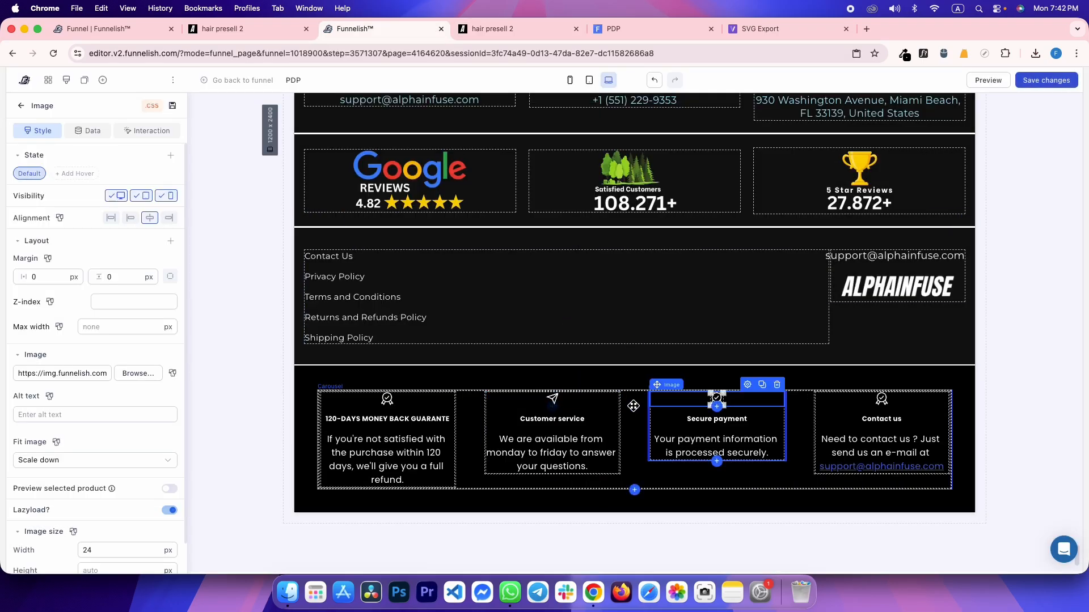
Give the Secure payment and Contact us slides their own SVG icons from My images
{"action": "left_click", "coordinate": [138, 374]}
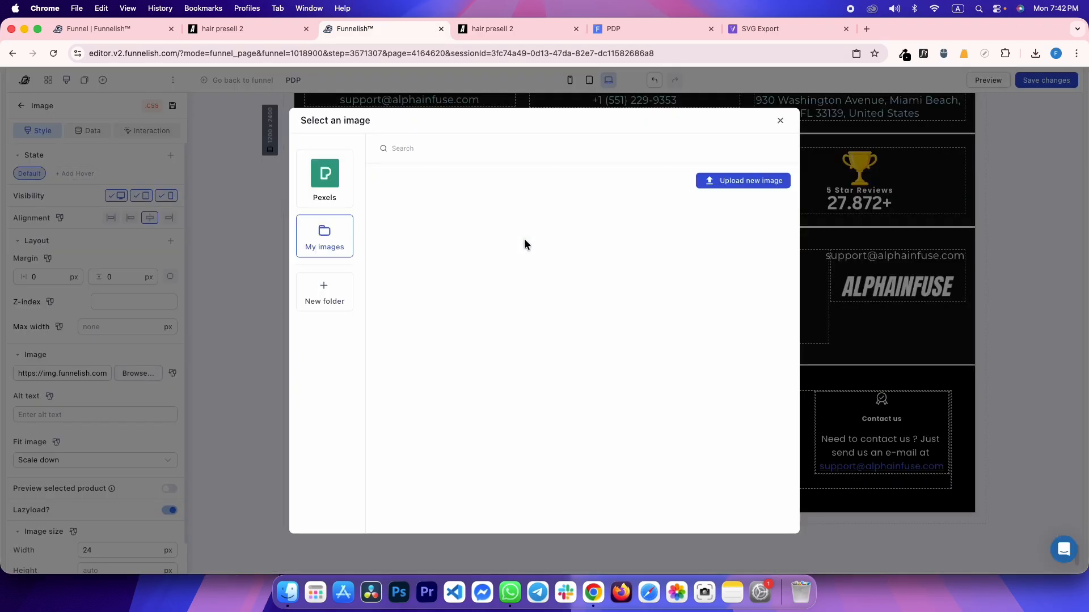
{"action": "left_click", "coordinate": [523, 245]}
{"action": "left_click", "coordinate": [844, 397]}
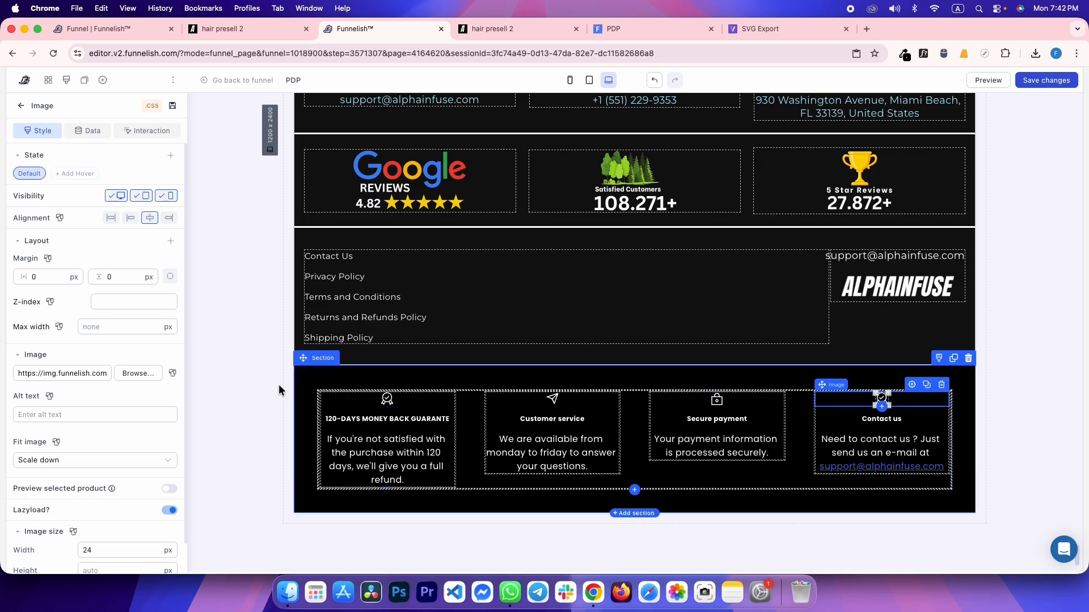
{"action": "left_click", "coordinate": [128, 373]}
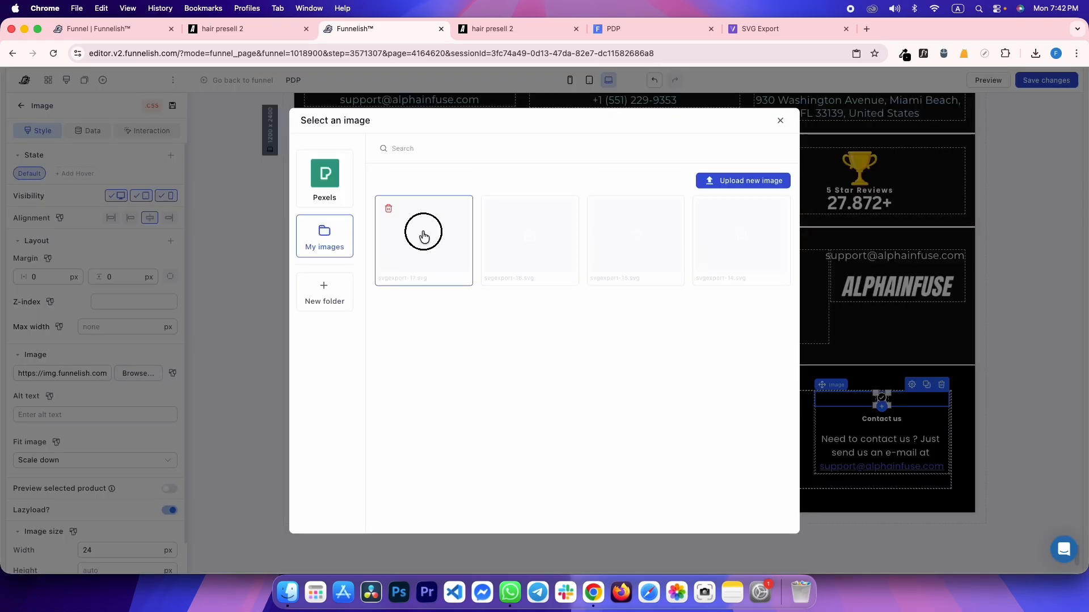
{"action": "left_click", "coordinate": [424, 237]}
{"action": "left_click", "coordinate": [250, 196]}
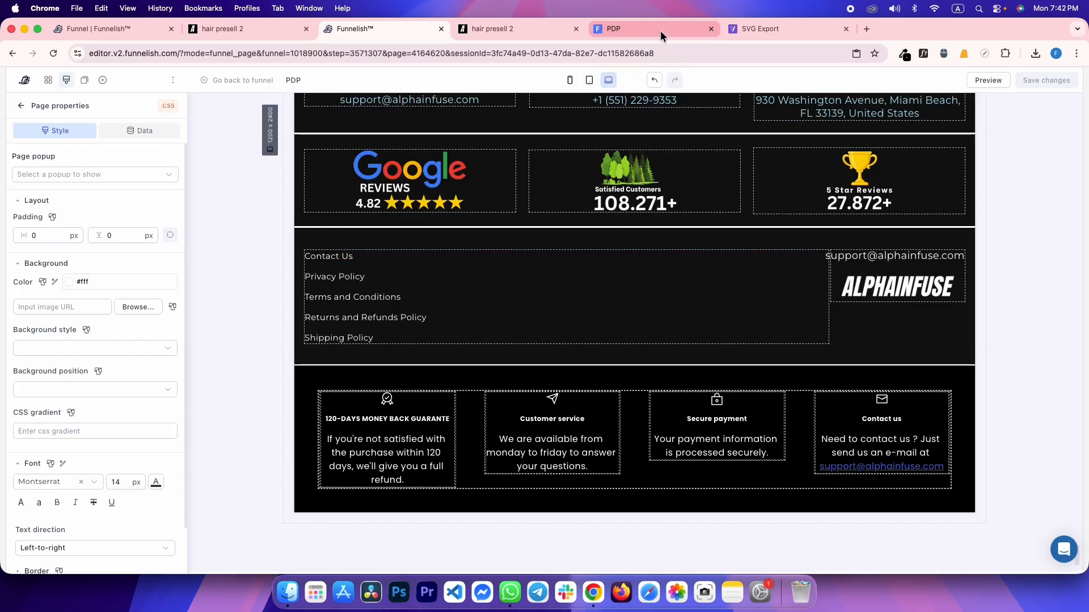
{"action": "left_click", "coordinate": [661, 29]}
Reload the PDP preview, close DevTools on both tabs, and compare the four-card footer
{"action": "key", "text": "super+r"}
{"action": "left_click", "coordinate": [1078, 413]}
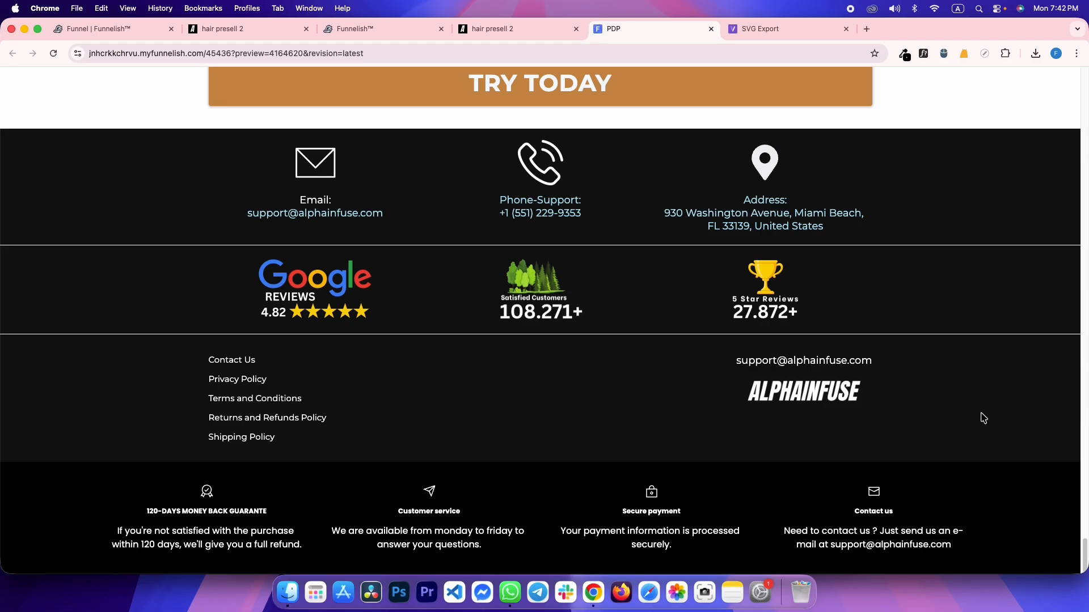
{"action": "left_click", "coordinate": [511, 369]}
{"action": "scroll", "coordinate": [663, 328], "scroll_direction": "up", "scroll_amount": 1}
{"action": "scroll", "coordinate": [663, 326], "scroll_direction": "down", "scroll_amount": 1}
{"action": "key", "text": "ctrl+shift+Tab"}
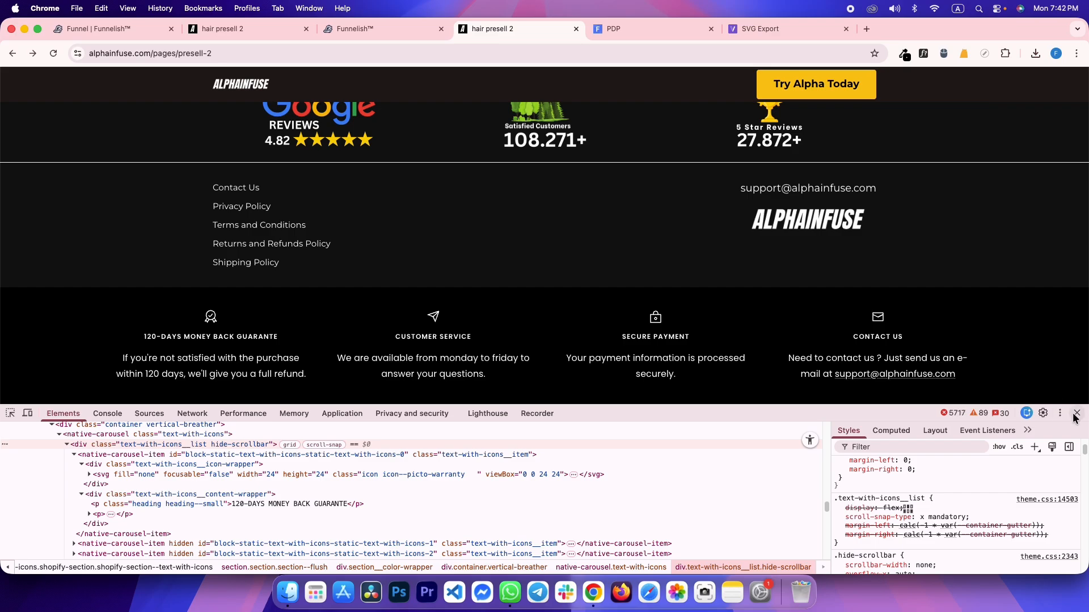
{"action": "left_click", "coordinate": [1076, 413]}
{"action": "key", "text": "ctrl+Tab"}
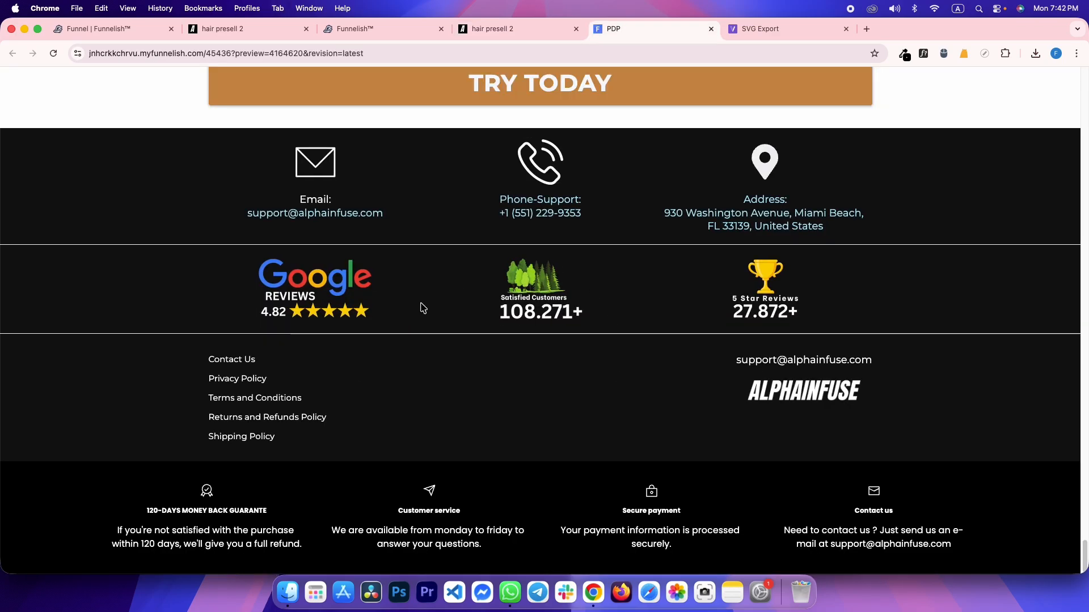
{"action": "scroll", "coordinate": [494, 340], "scroll_direction": "up", "scroll_amount": 5}
{"action": "scroll", "coordinate": [700, 307], "scroll_direction": "down", "scroll_amount": 5}
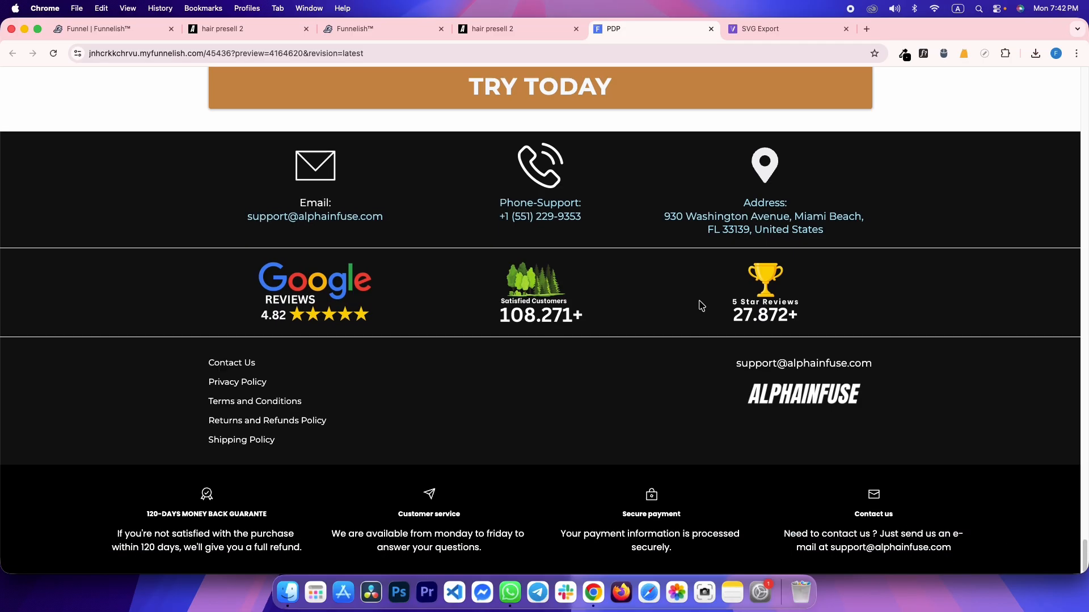
{"action": "scroll", "coordinate": [769, 291], "scroll_direction": "up", "scroll_amount": 20}
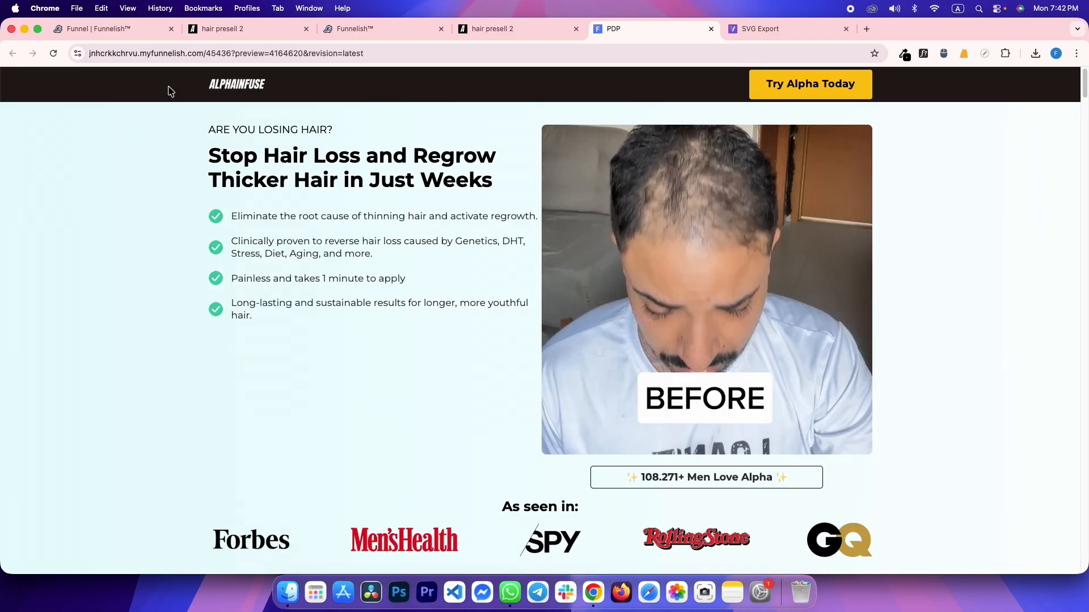
{"action": "left_click_drag", "start_coordinate": [197, 130], "coordinate": [433, 352]}
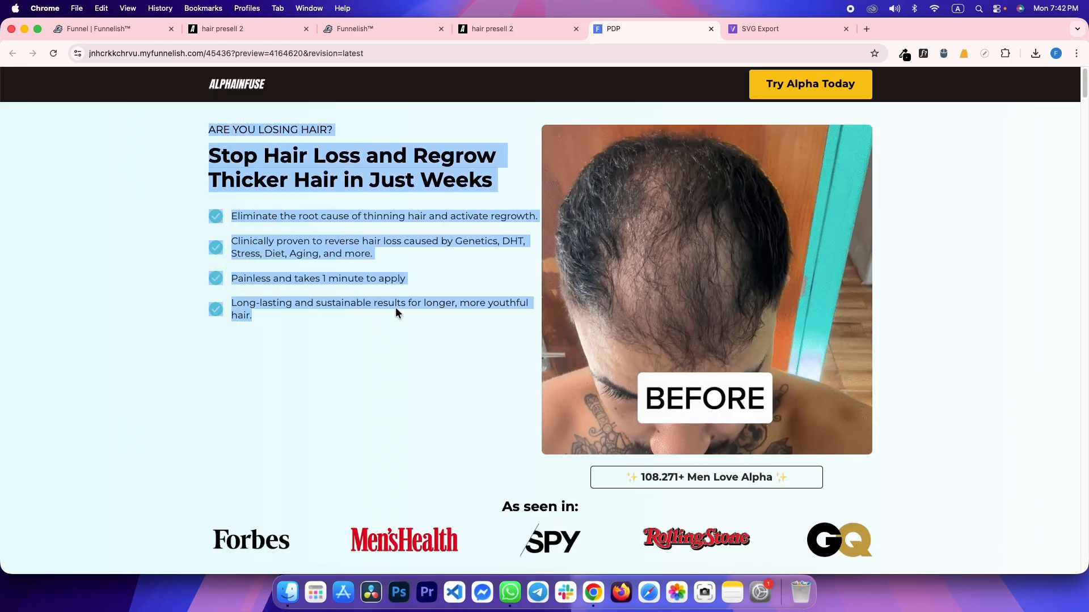